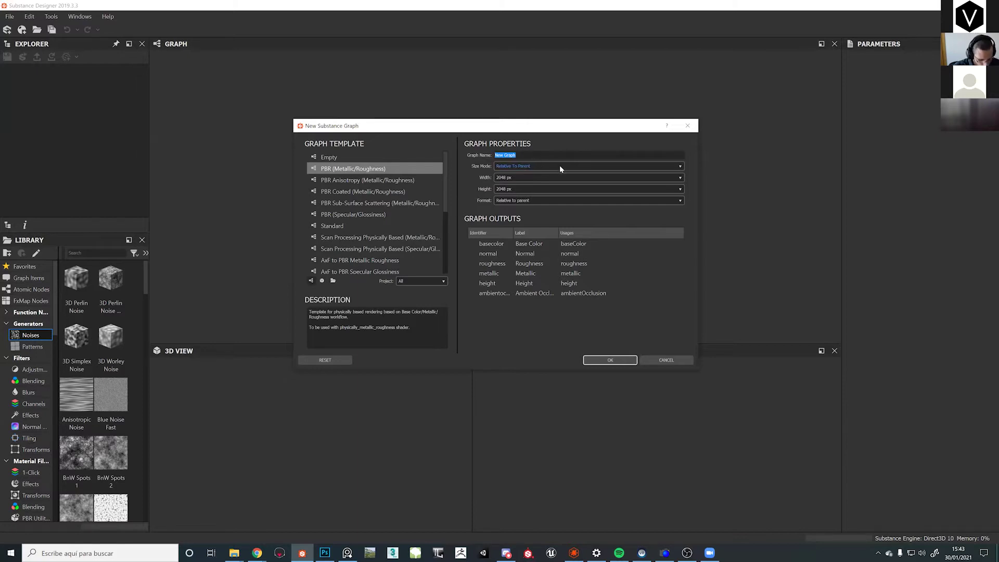
# Create a new PBR (Metallic/Roughness) substance graph named Birck_01
pyautogui.write('Blrch')
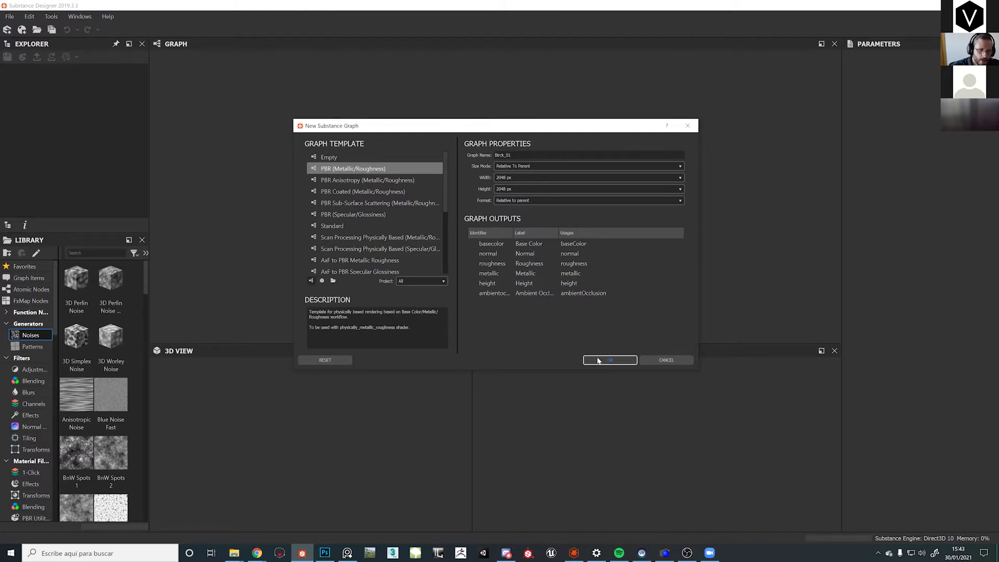
pyautogui.click(599, 361)
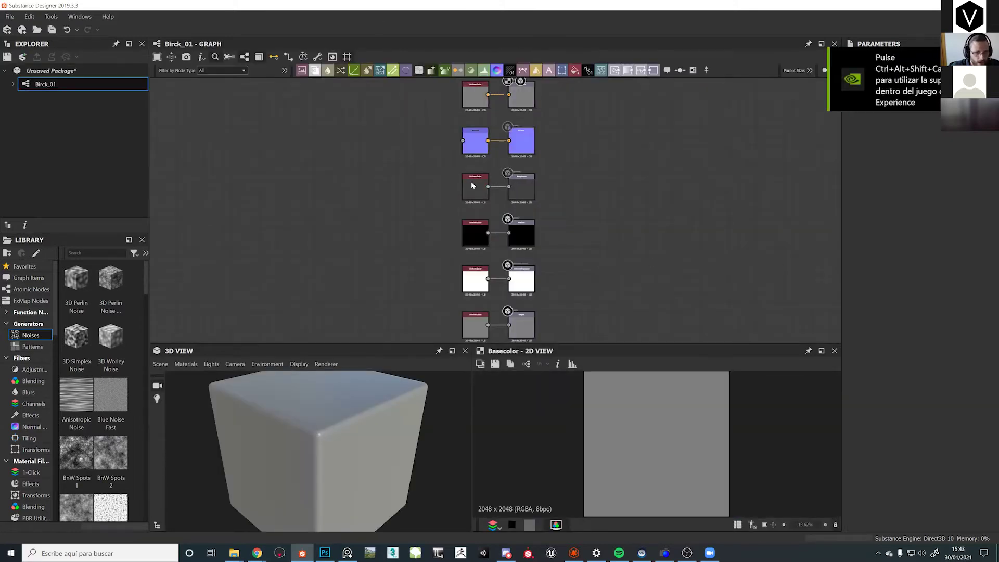
pyautogui.scroll(-2, 380, 160)
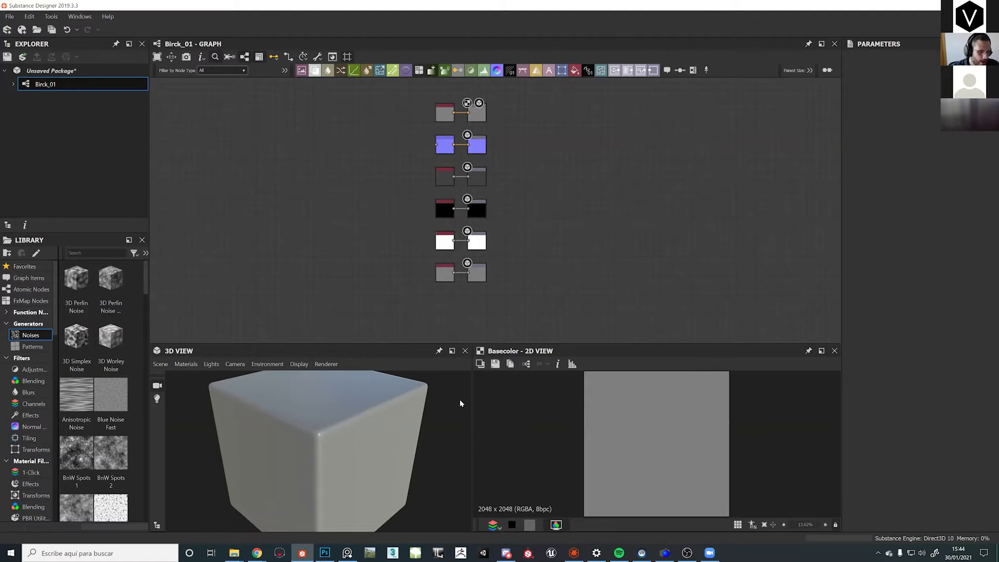
# Examine the default cube in the 3D preview from different angles, distances and lighting directions
pyautogui.moveTo(333, 411)
pyautogui.mouseDown()
pyautogui.moveTo(275, 426)
pyautogui.moveTo(309, 305)
pyautogui.moveTo(422, 505)
pyautogui.moveTo(386, 373)
pyautogui.moveTo(398, 415)
pyautogui.moveTo(326, 421)
pyautogui.moveTo(319, 442)
pyautogui.moveTo(324, 418)
pyautogui.mouseUp()
pyautogui.scroll(-3, 318, 442)
pyautogui.moveTo(353, 462)
pyautogui.mouseDown()
pyautogui.moveTo(353, 477)
pyautogui.moveTo(321, 438)
pyautogui.moveTo(343, 462)
pyautogui.mouseUp()
pyautogui.scroll(-2, 322, 427)
pyautogui.scroll(3, 323, 427)
pyautogui.scroll(-3, 327, 429)
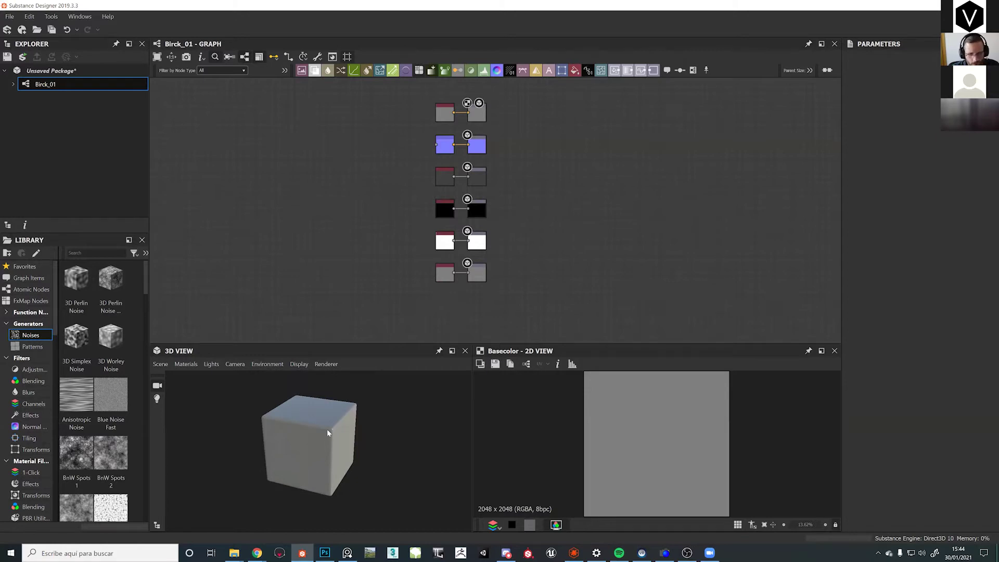
pyautogui.scroll(1, 314, 452)
pyautogui.scroll(-1, 314, 452)
pyautogui.scroll(4, 313, 452)
pyautogui.scroll(1, 314, 451)
pyautogui.scroll(-4, 313, 452)
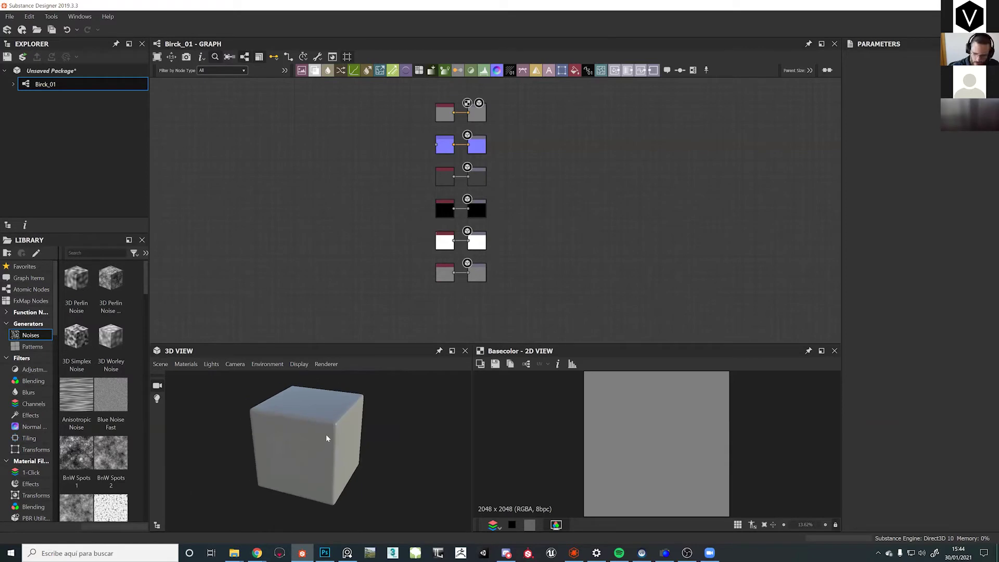
pyautogui.scroll(3, 322, 434)
pyautogui.scroll(-4, 322, 435)
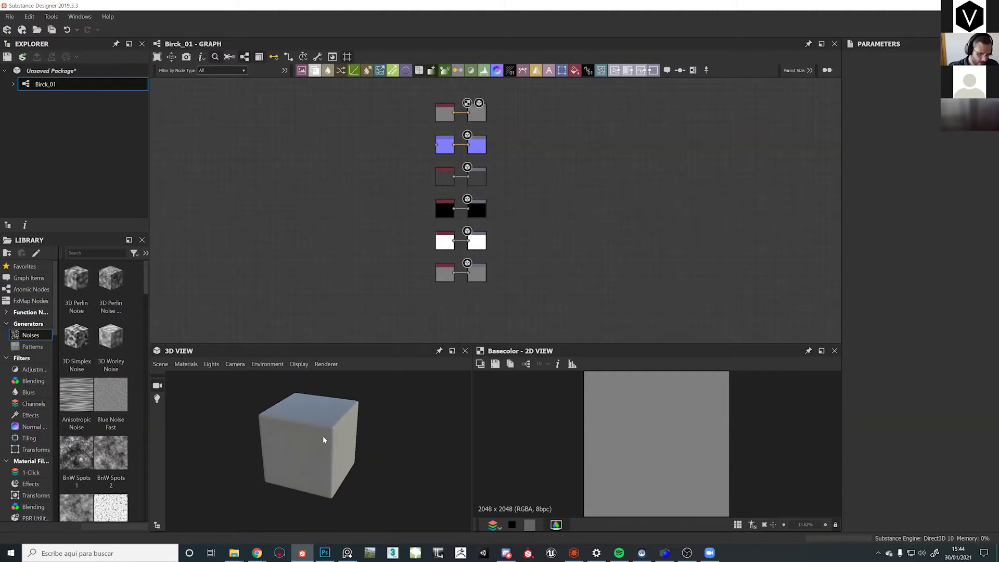
pyautogui.scroll(2, 324, 437)
pyautogui.scroll(-1, 321, 429)
pyautogui.moveTo(321, 430)
pyautogui.mouseDown()
pyautogui.moveTo(380, 499)
pyautogui.moveTo(257, 508)
pyautogui.moveTo(274, 408)
pyautogui.moveTo(365, 379)
pyautogui.moveTo(262, 406)
pyautogui.moveTo(322, 427)
pyautogui.mouseUp()
pyautogui.moveTo(322, 425)
pyautogui.mouseDown(button='right')
pyautogui.moveTo(321, 546)
pyautogui.moveTo(280, 147)
pyautogui.moveTo(349, 473)
pyautogui.moveTo(323, 437)
pyautogui.mouseUp(button='right')
pyautogui.moveTo(323, 440); pyautogui.dragTo(300, 442, button='middle')
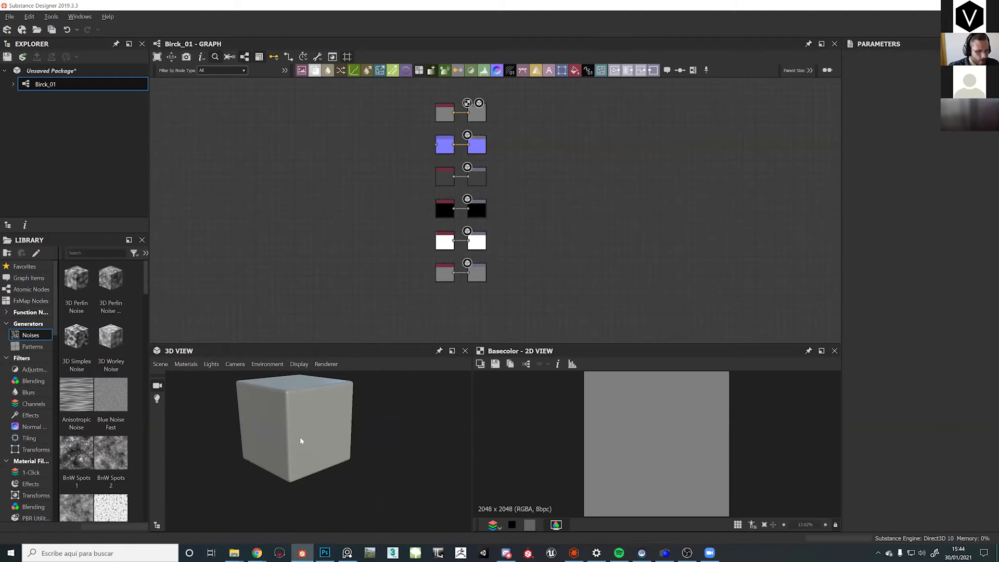
pyautogui.moveTo(300, 441); pyautogui.dragTo(386, 420)
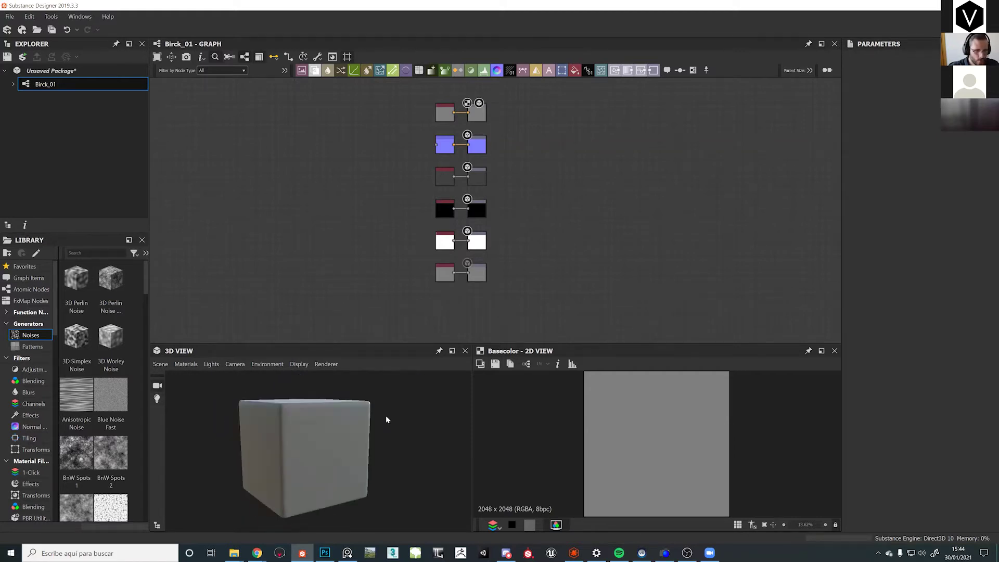
pyautogui.moveTo(314, 261); pyautogui.dragTo(373, 239, button='middle')
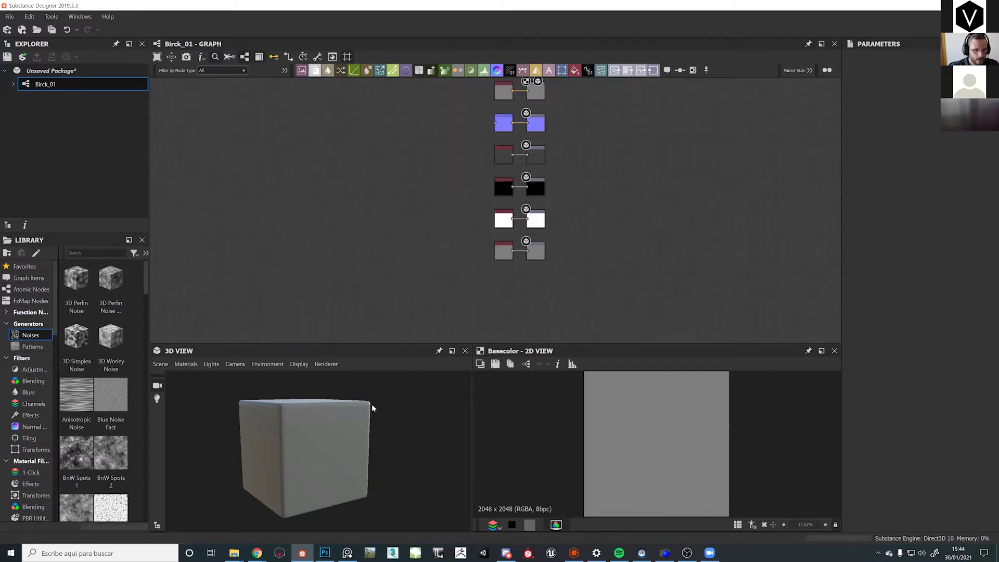
pyautogui.moveTo(330, 449); pyautogui.dragTo(376, 414, button='middle')
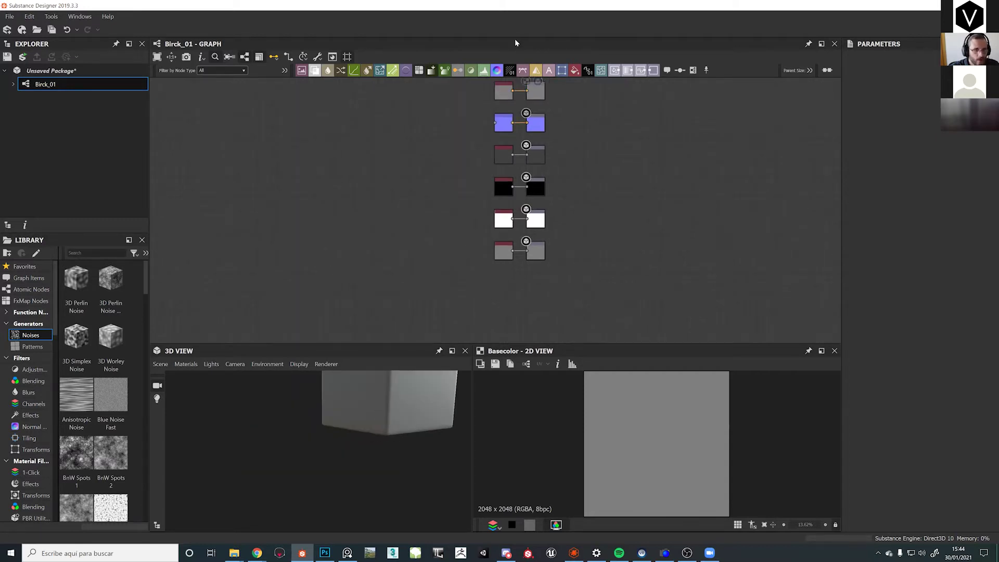
pyautogui.moveTo(415, 418); pyautogui.dragTo(351, 445)
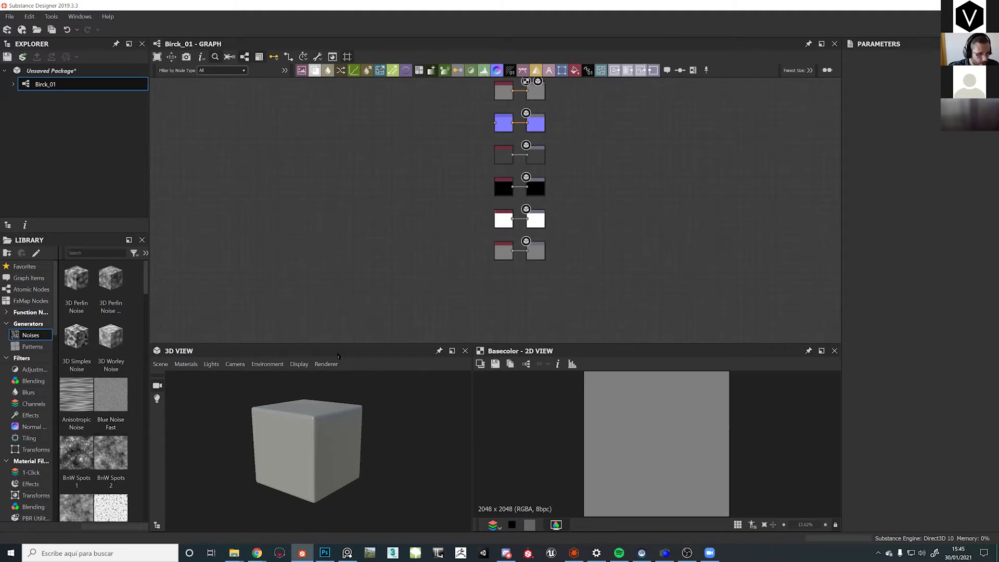
pyautogui.moveTo(325, 426)
pyautogui.mouseDown()
pyautogui.moveTo(201, 431)
pyautogui.moveTo(389, 426)
pyautogui.moveTo(424, 437)
pyautogui.moveTo(294, 442)
pyautogui.moveTo(341, 442)
pyautogui.moveTo(305, 446)
pyautogui.moveTo(316, 449)
pyautogui.mouseUp()
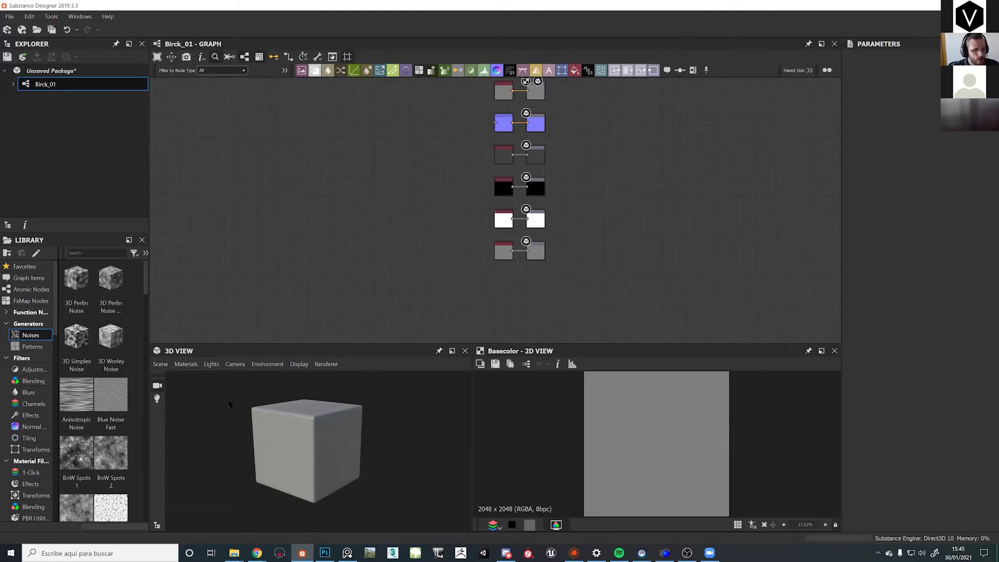
# Examine the graph's six output nodes, from Base Color through Height, and their properties
pyautogui.moveTo(473, 172); pyautogui.dragTo(460, 255, button='middle')
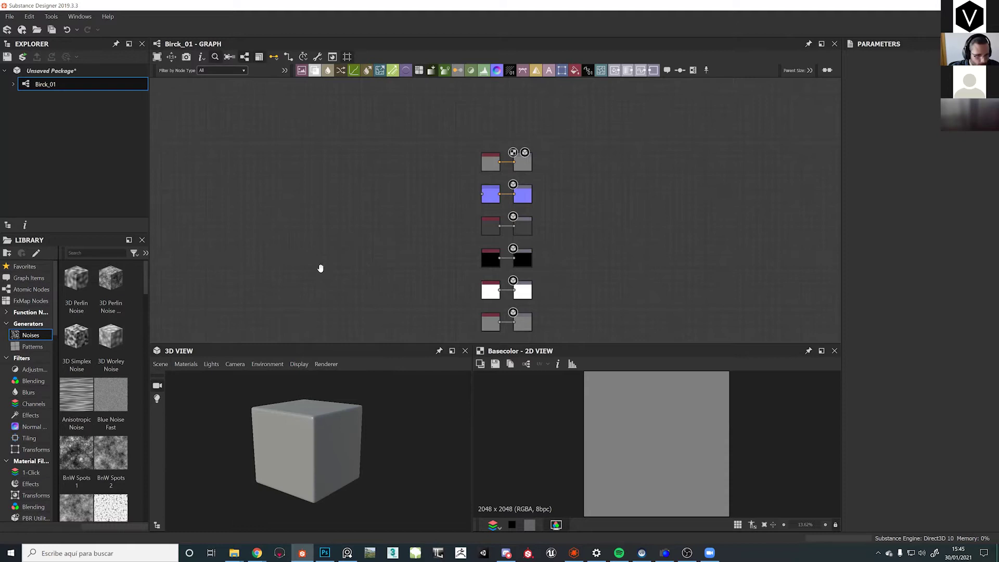
pyautogui.moveTo(321, 268); pyautogui.dragTo(330, 203, button='middle')
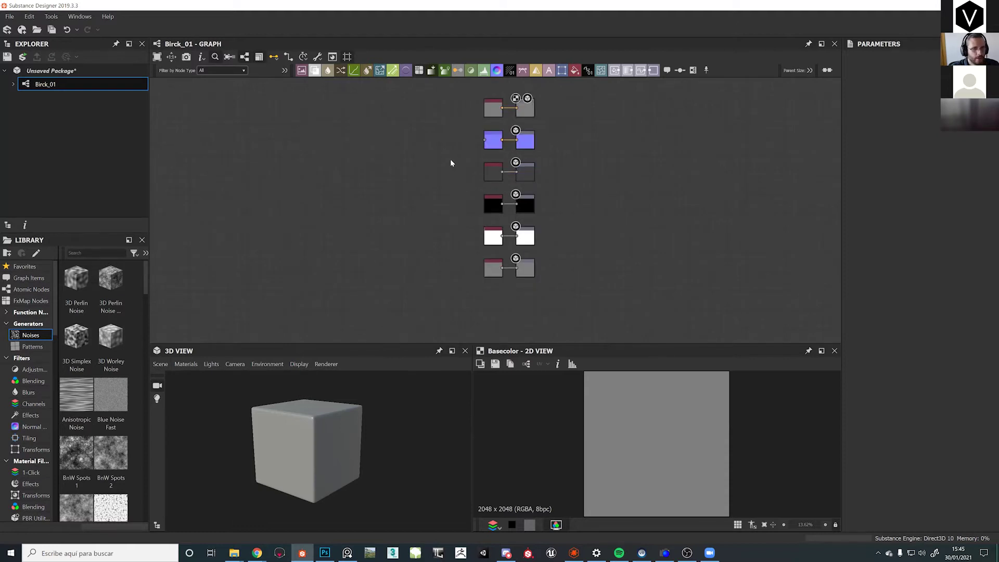
pyautogui.click(527, 113)
pyautogui.click(523, 140)
pyautogui.click(526, 172)
pyautogui.click(527, 204)
pyautogui.click(526, 238)
pyautogui.click(530, 272)
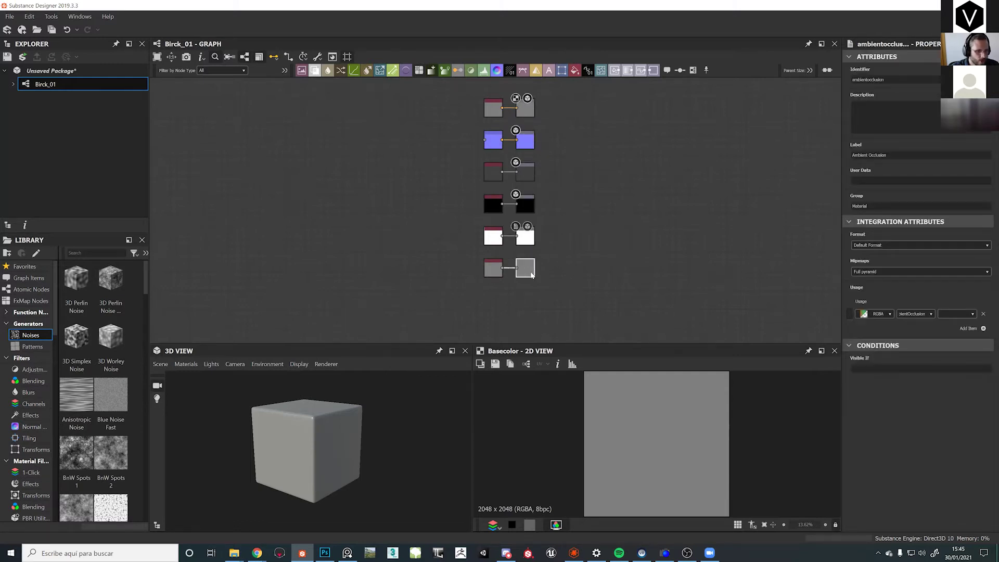
pyautogui.scroll(6, 530, 138)
pyautogui.moveTo(542, 102); pyautogui.dragTo(536, 34, button='middle')
pyautogui.scroll(-1, 527, 177)
pyautogui.moveTo(526, 239); pyautogui.dragTo(514, 47, button='middle')
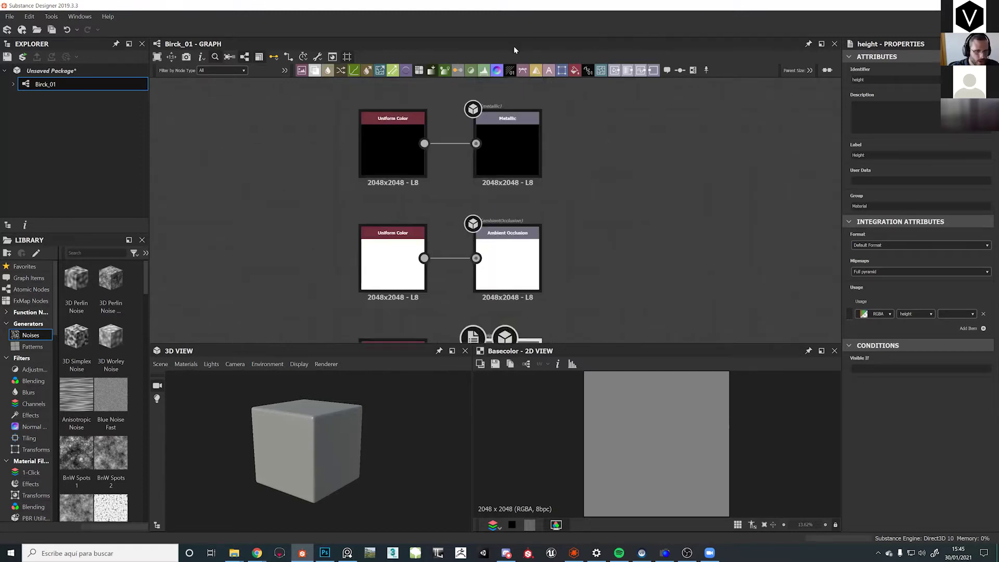
pyautogui.moveTo(539, 267); pyautogui.dragTo(515, 374, button='middle')
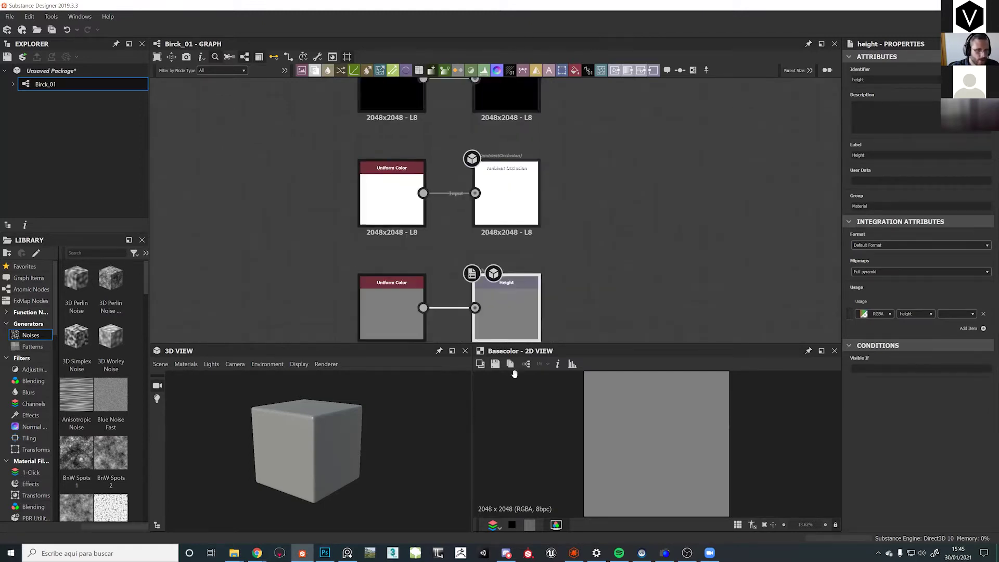
pyautogui.scroll(1, 515, 375)
pyautogui.moveTo(513, 84); pyautogui.dragTo(506, 201, button='middle')
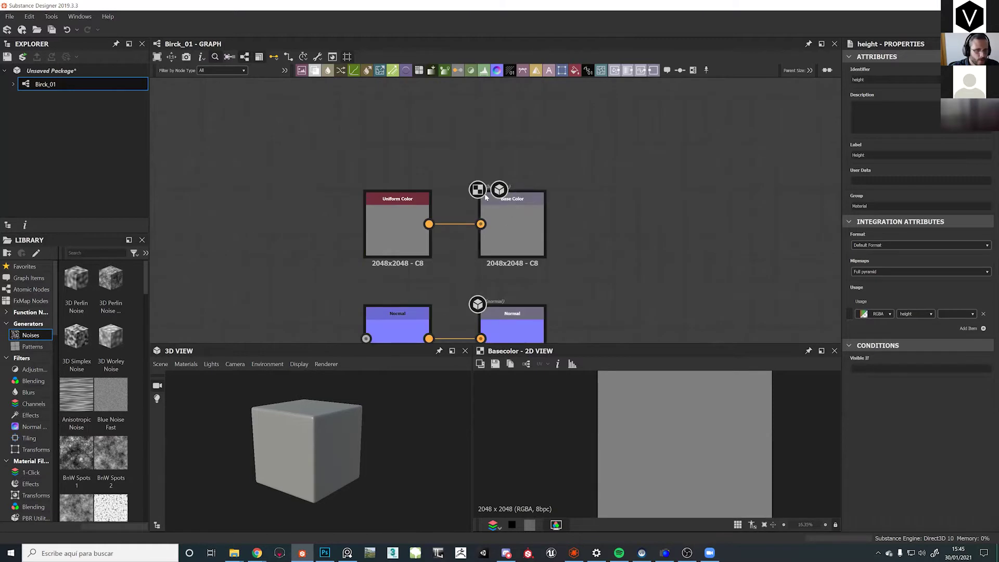
# Set the saturation of the Uniform Color feeding Base Color to 255 and check the cube
pyautogui.doubleClick(408, 232)
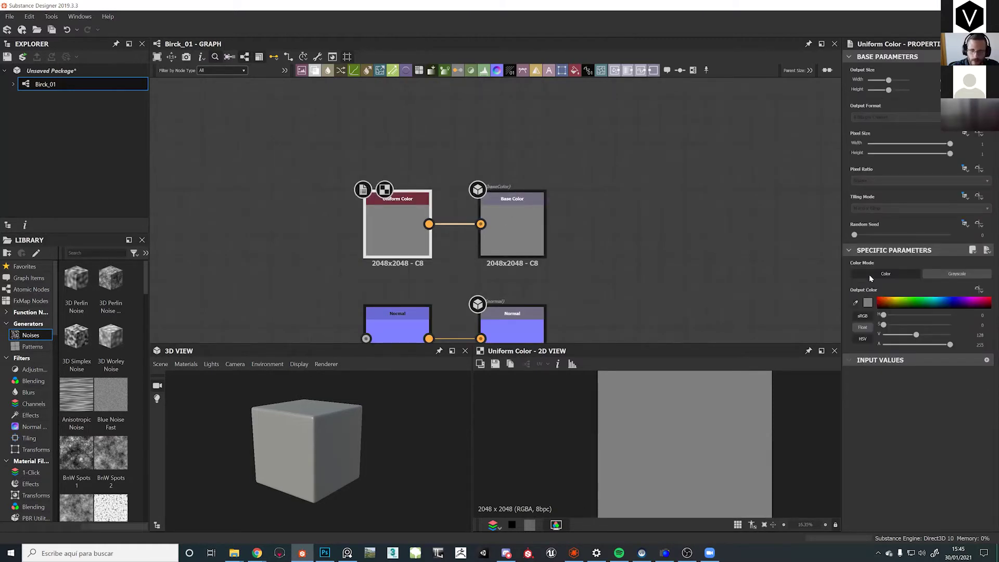
pyautogui.moveTo(883, 325); pyautogui.dragTo(950, 324)
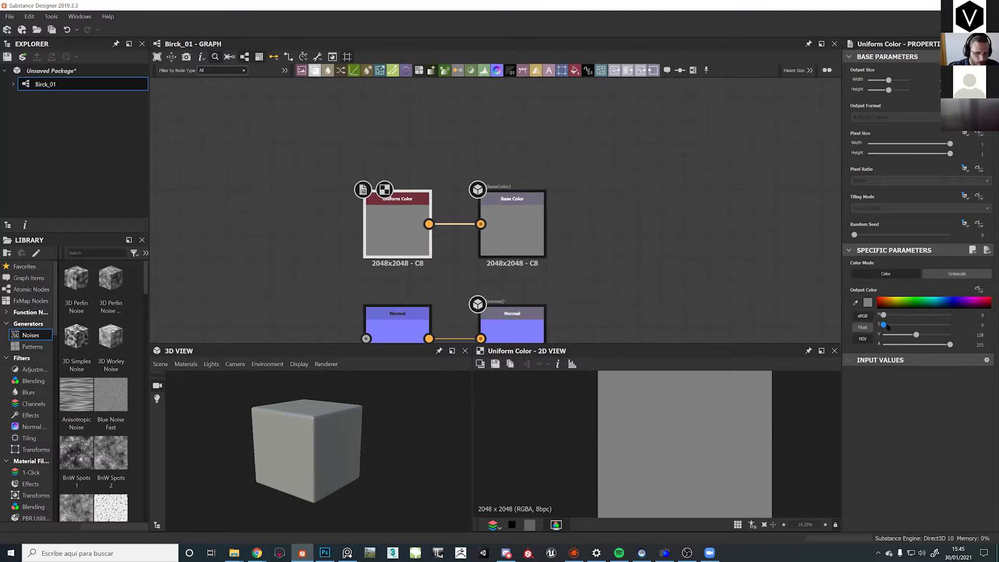
pyautogui.moveTo(238, 485); pyautogui.dragTo(333, 390)
pyautogui.scroll(6, 344, 423)
pyautogui.scroll(-6, 346, 423)
# Set the grayscale value of the Uniform Color feeding Roughness to 0 and check the cube's reflections
pyautogui.moveTo(377, 273); pyautogui.dragTo(374, 119, button='middle')
pyautogui.scroll(-2, 380, 207)
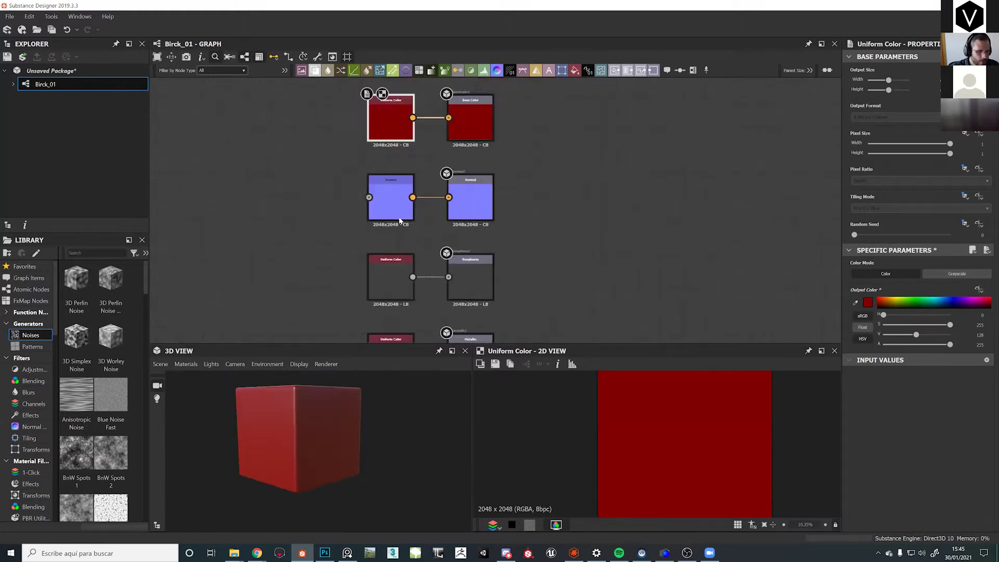
pyautogui.moveTo(417, 234); pyautogui.dragTo(428, 177, button='middle')
pyautogui.click(404, 219)
pyautogui.moveTo(917, 315)
pyautogui.mouseDown()
pyautogui.moveTo(960, 315)
pyautogui.moveTo(905, 315)
pyautogui.mouseUp()
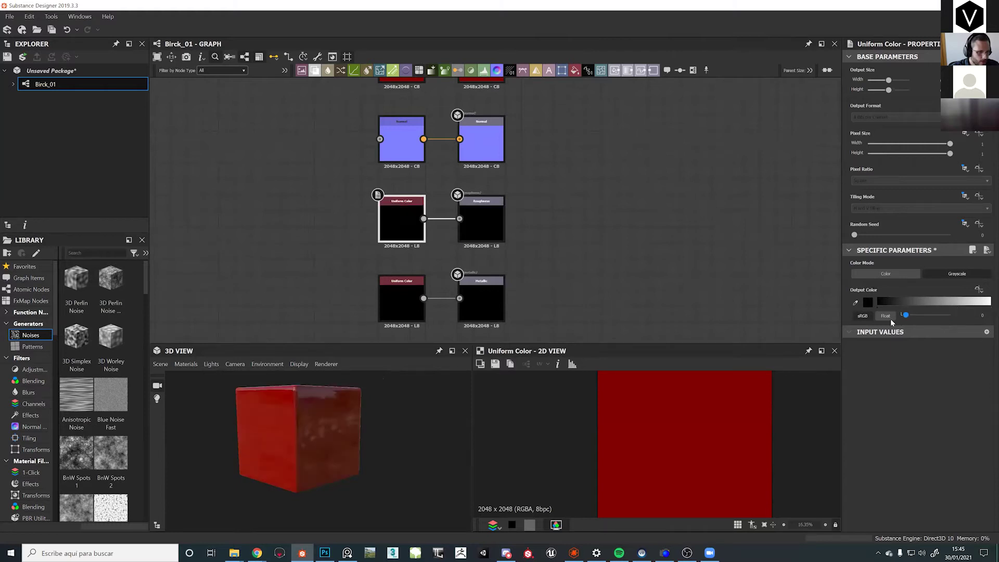
pyautogui.moveTo(320, 444)
pyautogui.mouseDown()
pyautogui.moveTo(236, 437)
pyautogui.moveTo(371, 441)
pyautogui.moveTo(315, 445)
pyautogui.moveTo(310, 399)
pyautogui.moveTo(297, 439)
pyautogui.moveTo(252, 439)
pyautogui.moveTo(314, 431)
pyautogui.moveTo(291, 440)
pyautogui.moveTo(315, 460)
pyautogui.moveTo(331, 435)
pyautogui.mouseUp()
# Set the grayscale value of the Uniform Color feeding Metallic to 255 and view the metallic cube
pyautogui.click(411, 283)
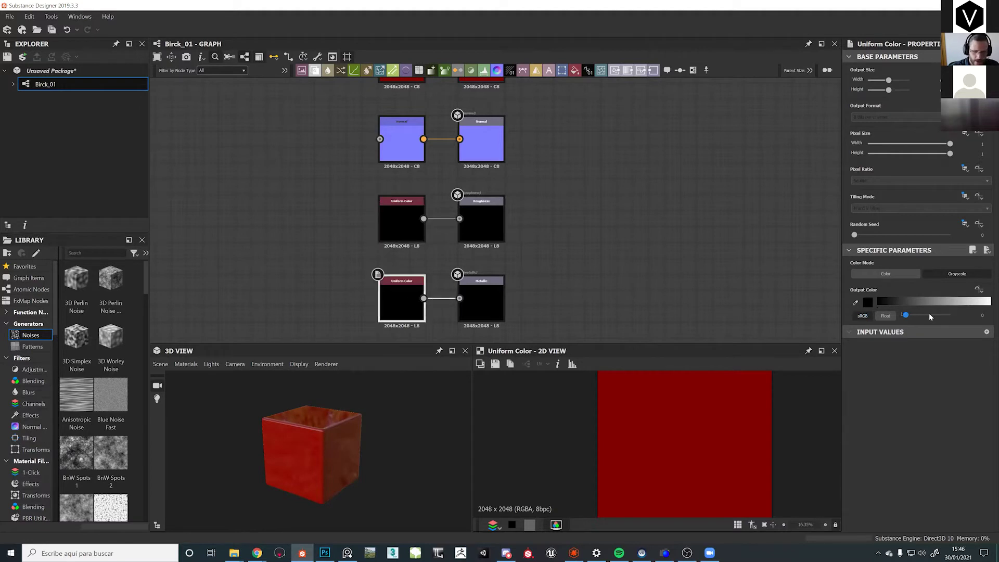
pyautogui.moveTo(931, 316); pyautogui.dragTo(971, 316)
pyautogui.moveTo(398, 455); pyautogui.dragTo(412, 429)
pyautogui.moveTo(353, 435); pyautogui.dragTo(387, 439)
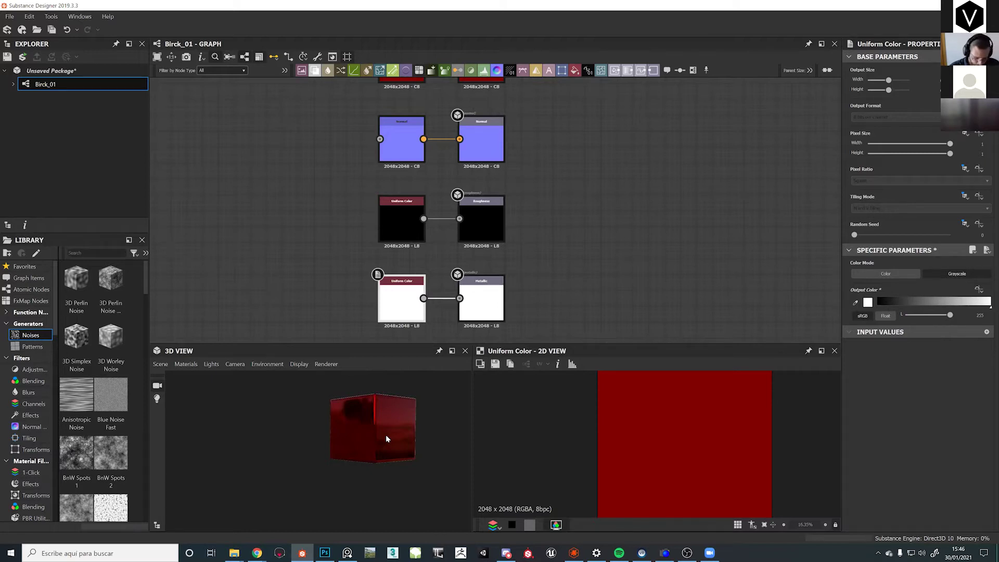
# Lower the Metallic uniform color to near black and raise the Roughness uniform color to a mid gray
pyautogui.moveTo(950, 315); pyautogui.dragTo(908, 318)
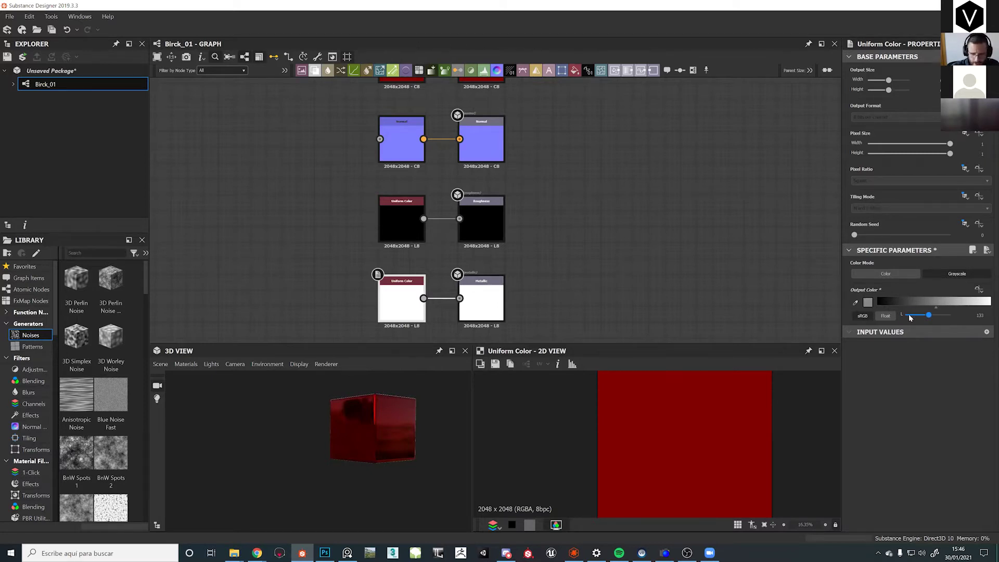
pyautogui.click(414, 211)
pyautogui.moveTo(906, 316); pyautogui.dragTo(928, 316)
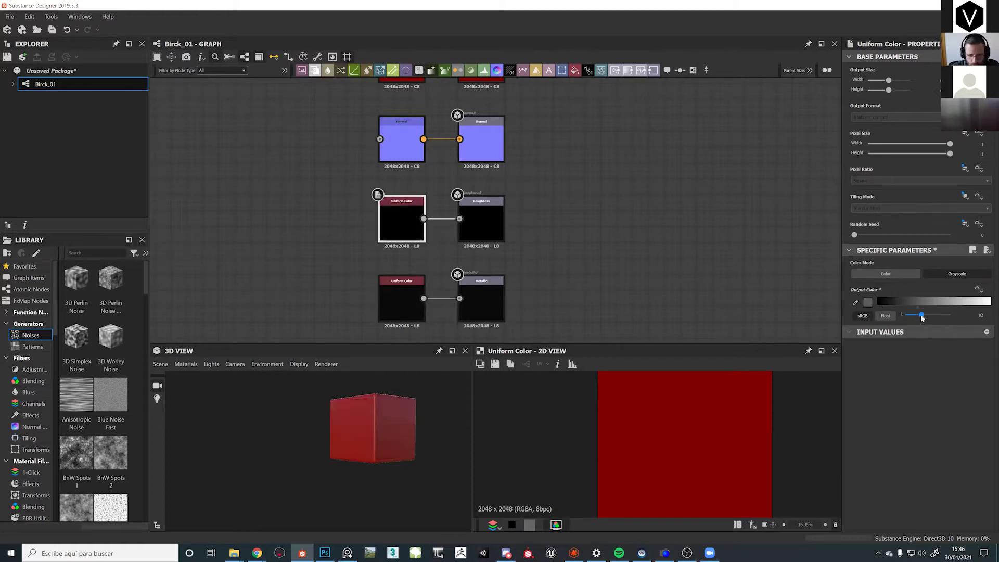
# Reduce the Roughness uniform color to 0 and inspect the glossy cube from another angle
pyautogui.scroll(-2, 532, 244)
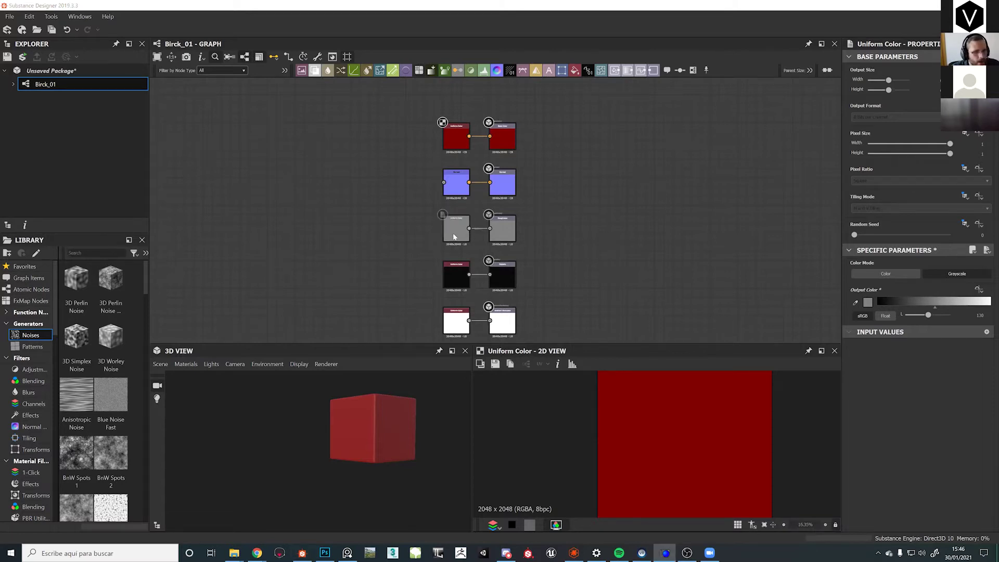
pyautogui.scroll(4, 454, 237)
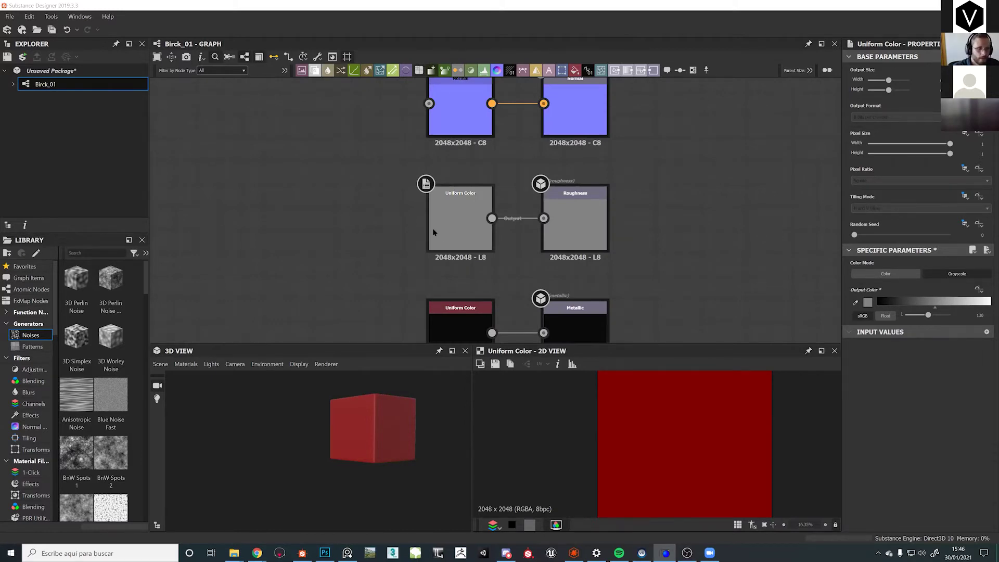
pyautogui.click(458, 220)
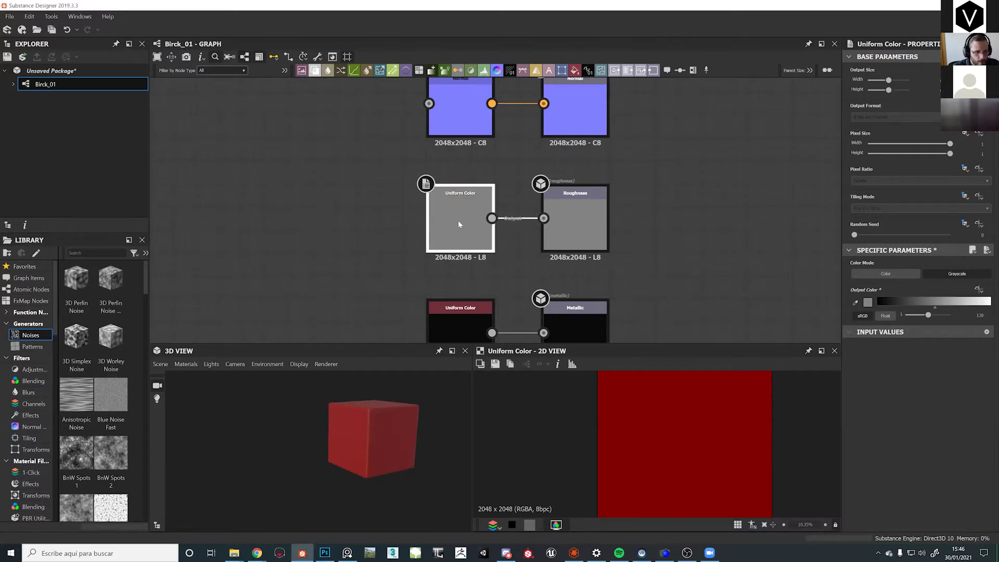
pyautogui.moveTo(464, 252); pyautogui.dragTo(461, 235, button='middle')
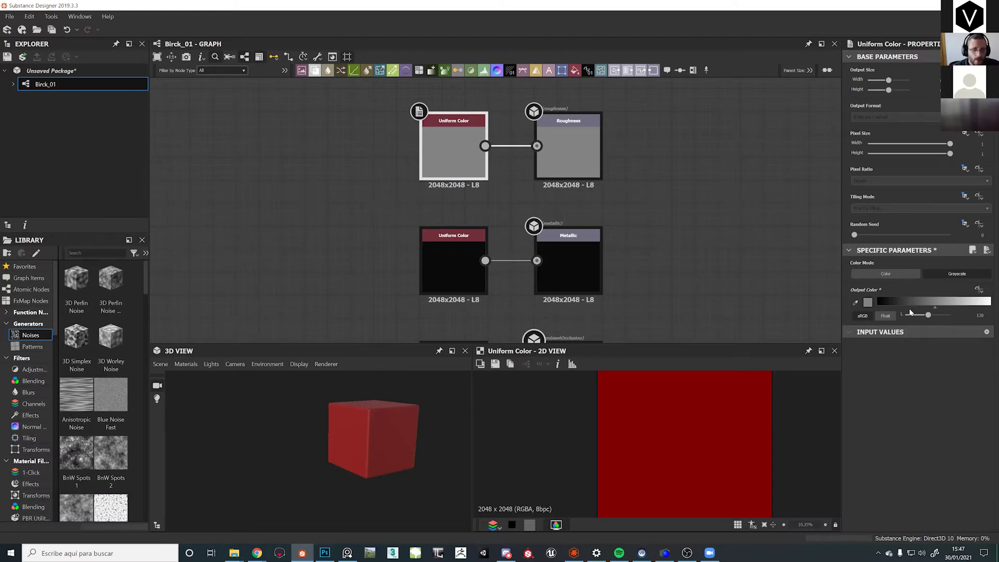
pyautogui.moveTo(928, 314); pyautogui.dragTo(903, 316)
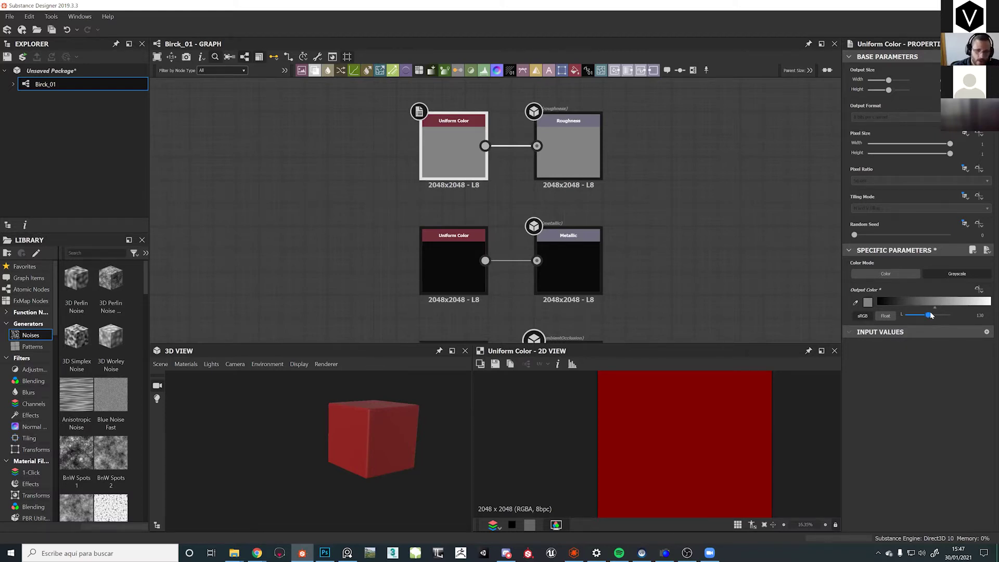
pyautogui.moveTo(364, 429); pyautogui.dragTo(338, 404)
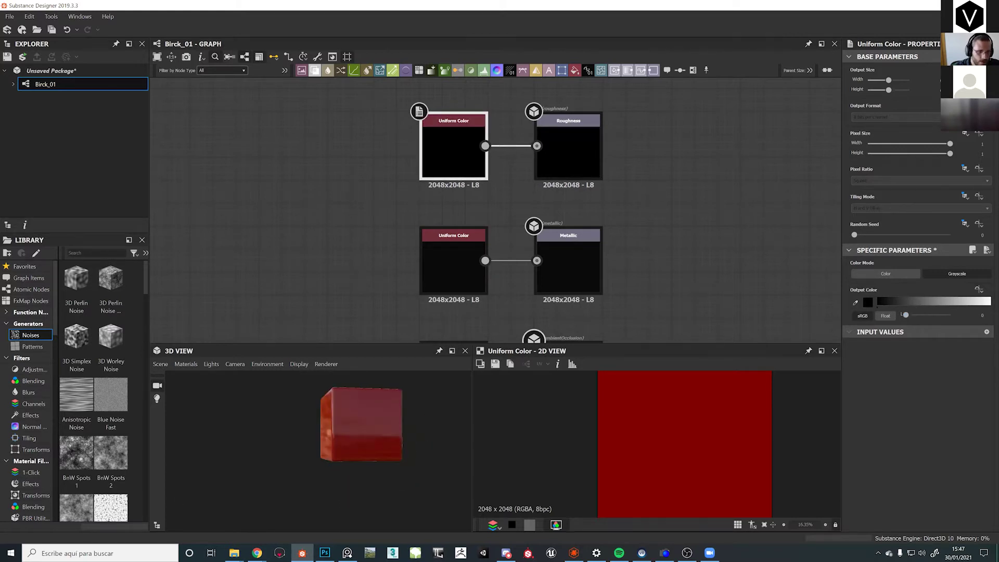
# Set the Roughness uniform color to 255 and inspect the matte cube surface up close
pyautogui.moveTo(909, 316); pyautogui.dragTo(952, 315)
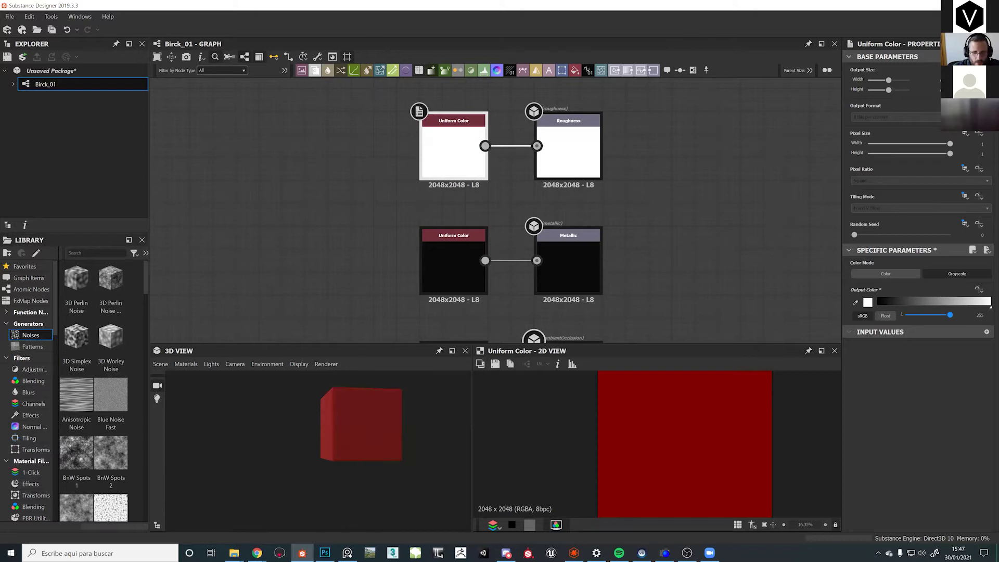
pyautogui.moveTo(338, 431); pyautogui.dragTo(364, 444, button='middle')
pyautogui.scroll(5, 384, 434)
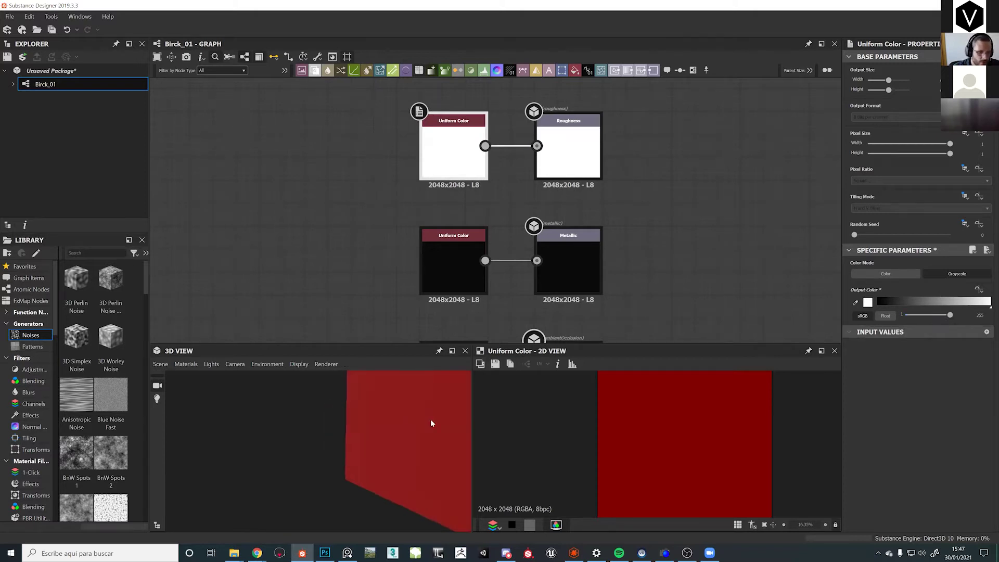
pyautogui.moveTo(434, 420); pyautogui.dragTo(346, 445, button='middle')
pyautogui.moveTo(302, 441); pyautogui.dragTo(292, 417)
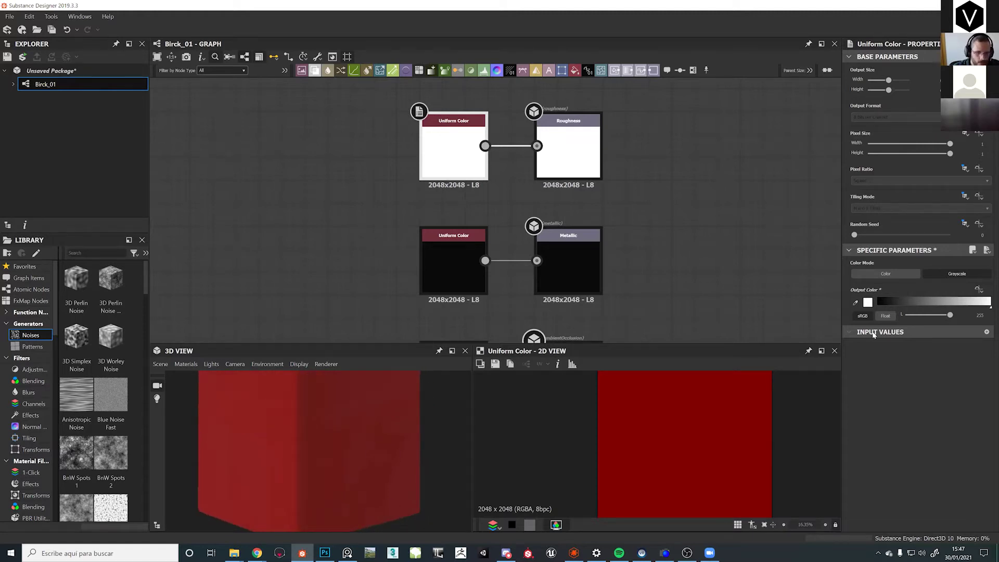
# Set the Uniform Color feeding Roughness to a dark gray of about 86 and inspect the cube's reflections
pyautogui.moveTo(940, 316); pyautogui.dragTo(921, 328)
pyautogui.moveTo(321, 511); pyautogui.dragTo(310, 483)
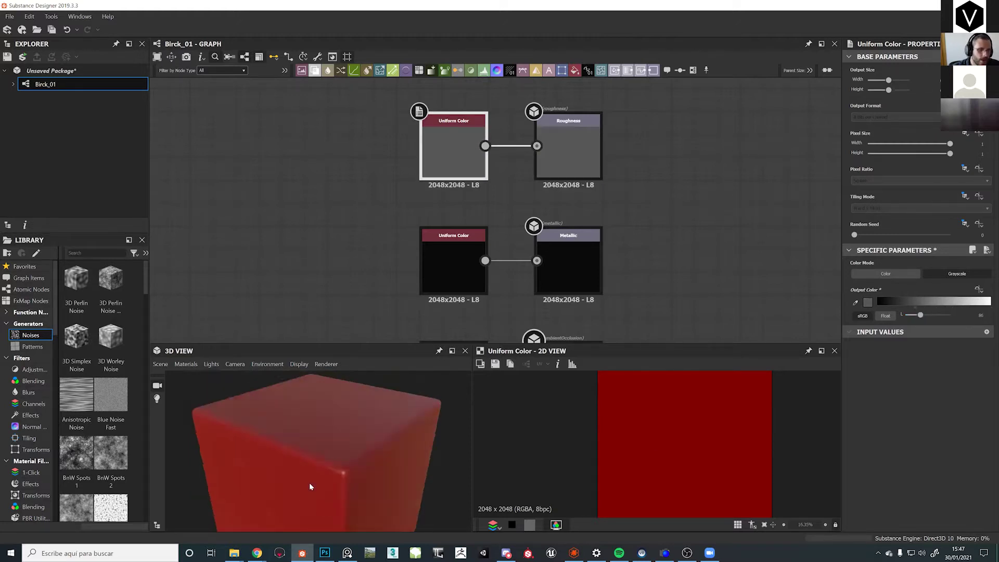
pyautogui.scroll(-3, 309, 480)
pyautogui.moveTo(310, 445); pyautogui.dragTo(331, 435)
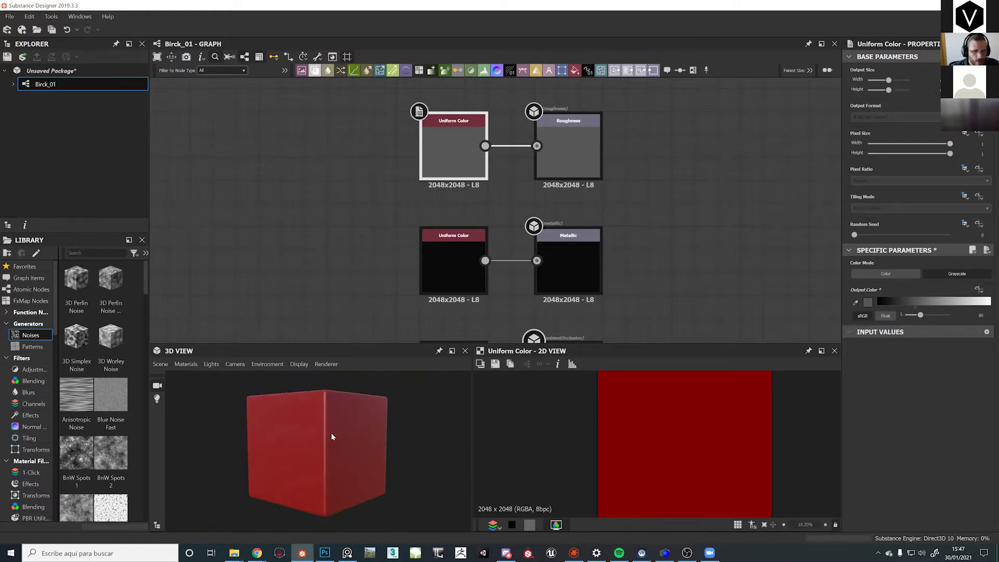
# Raise the Uniform Color feeding Metallic to an intermediate gray and on to 255, orbiting the cube to compare
pyautogui.click(458, 254)
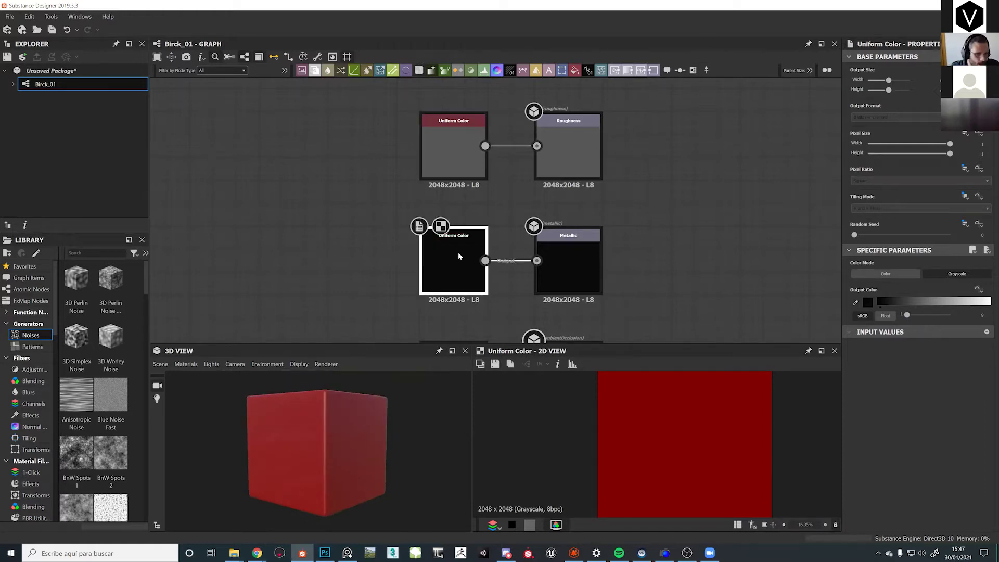
pyautogui.moveTo(358, 444); pyautogui.dragTo(352, 462)
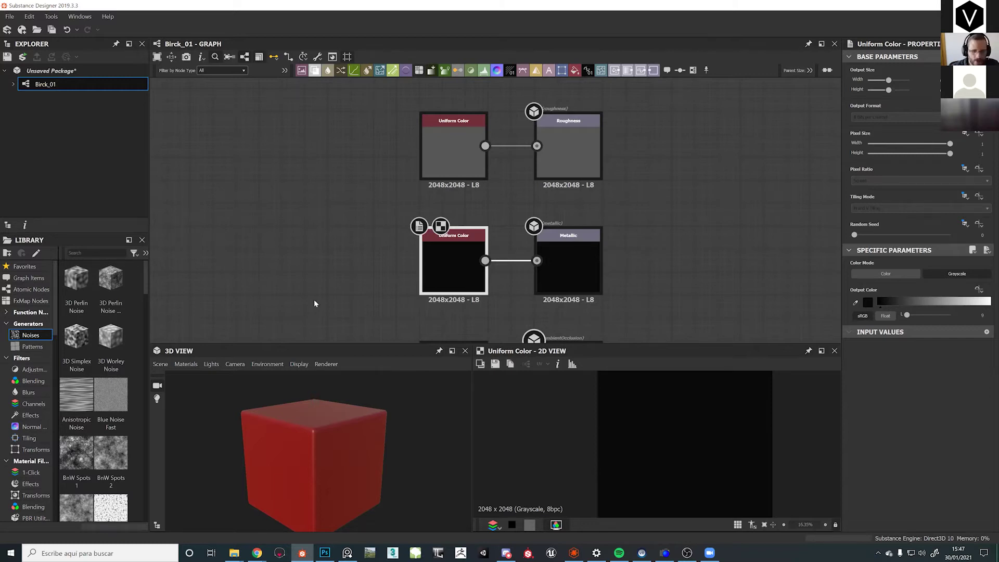
pyautogui.moveTo(908, 315); pyautogui.dragTo(917, 316)
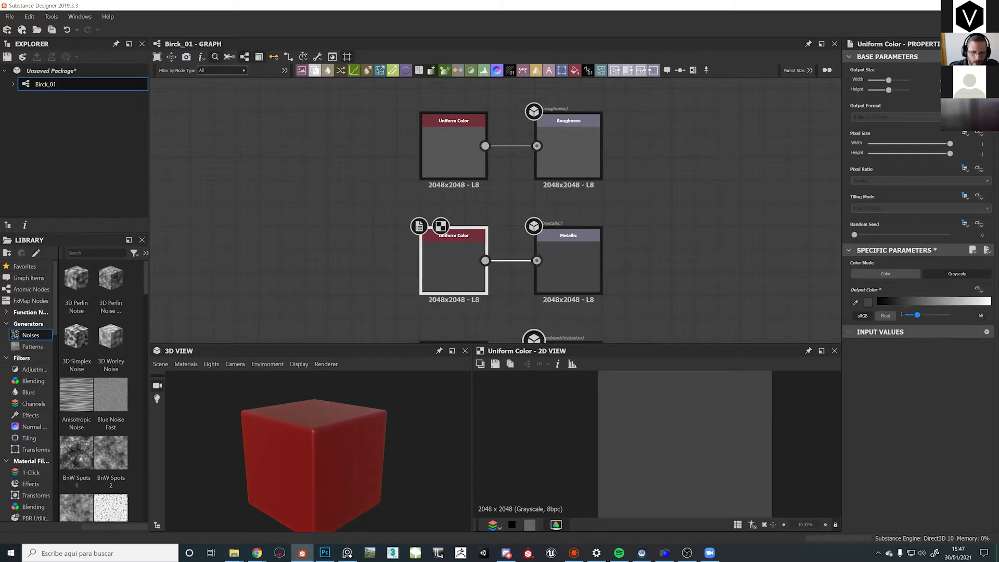
pyautogui.moveTo(313, 484); pyautogui.dragTo(312, 449)
pyautogui.moveTo(918, 316); pyautogui.dragTo(950, 314)
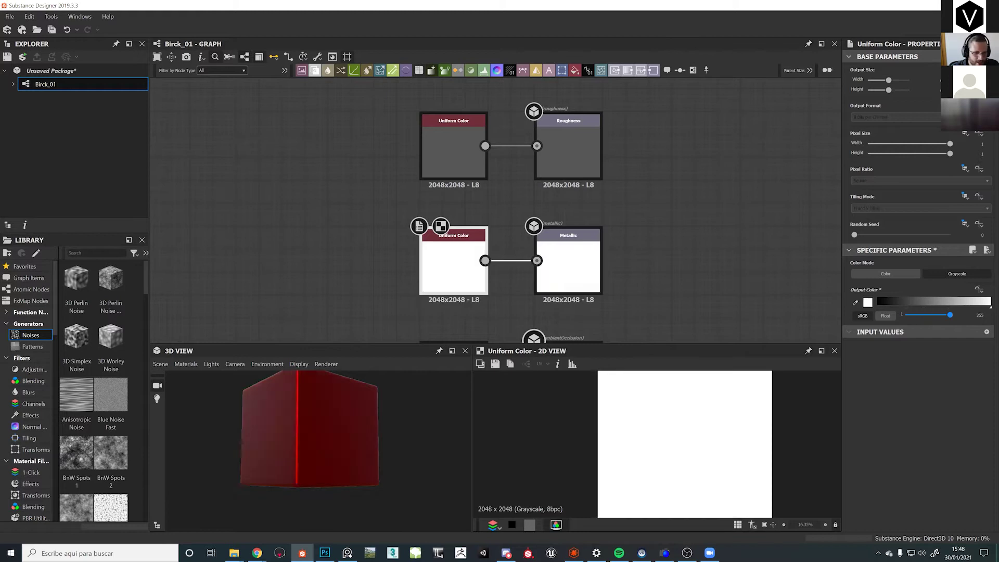
# Examine the fully metallic red cube's faces and edges up close from several angles
pyautogui.scroll(6, 322, 447)
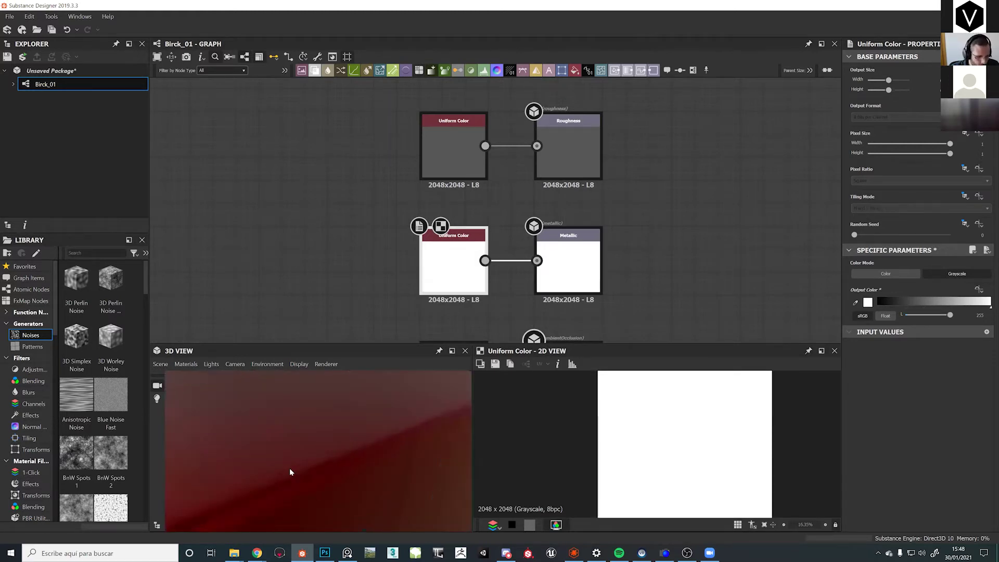
pyautogui.moveTo(326, 454); pyautogui.dragTo(356, 454)
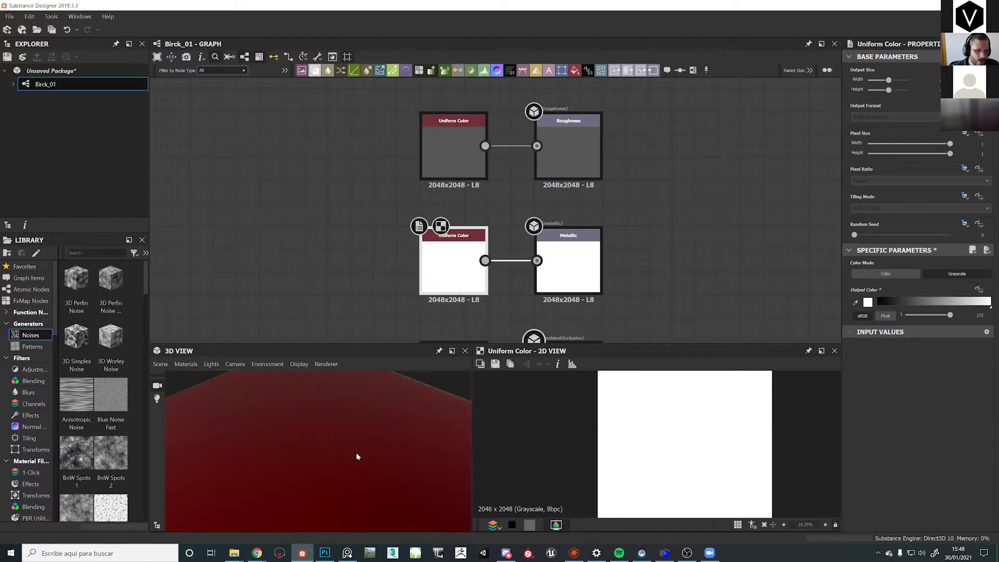
pyautogui.scroll(-6, 348, 449)
pyautogui.moveTo(315, 430); pyautogui.dragTo(271, 401)
pyautogui.scroll(5, 334, 438)
pyautogui.moveTo(272, 402); pyautogui.dragTo(323, 448, button='middle')
pyautogui.moveTo(323, 452); pyautogui.dragTo(297, 445)
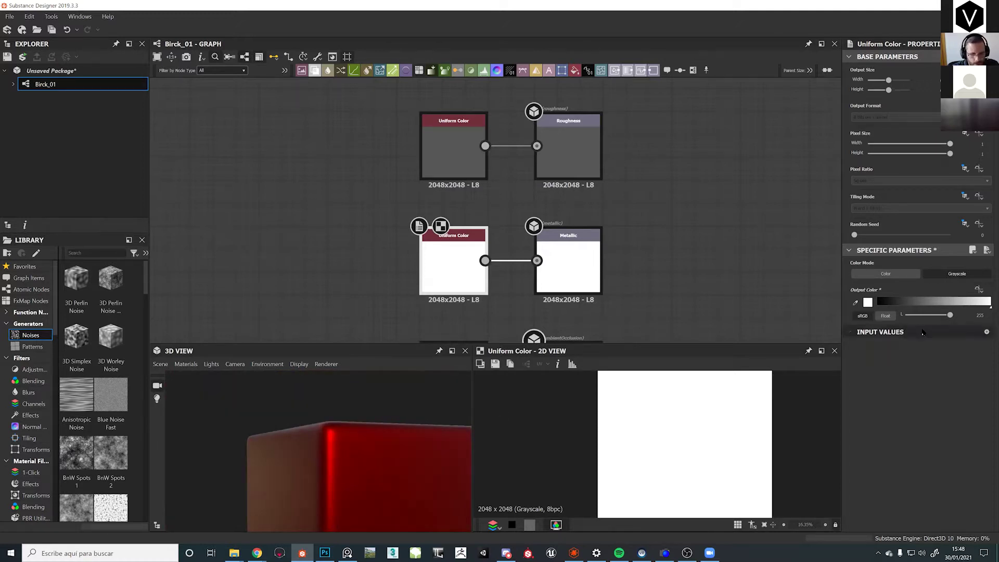
pyautogui.moveTo(939, 319)
pyautogui.mouseDown()
pyautogui.moveTo(926, 317)
pyautogui.moveTo(952, 316)
pyautogui.mouseUp()
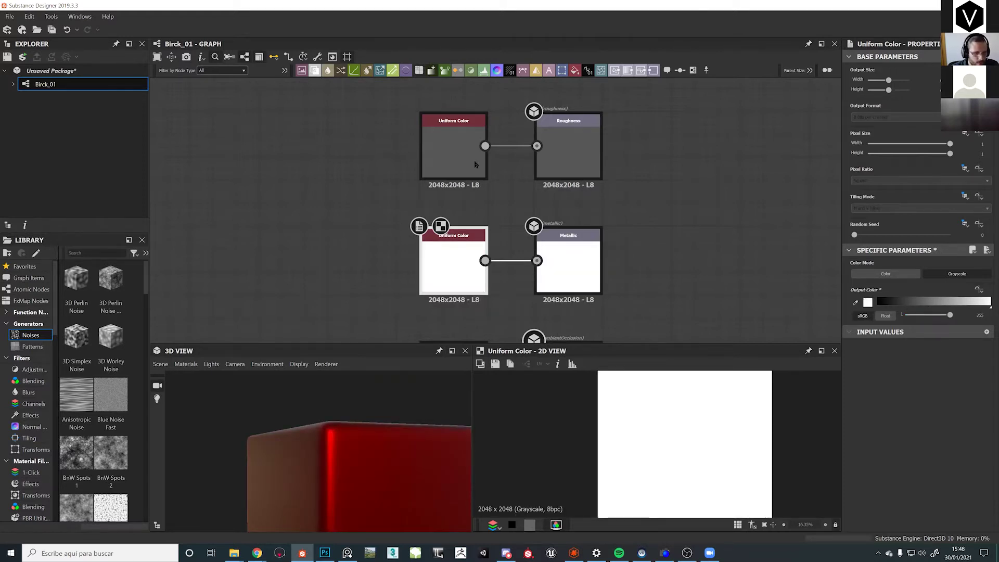
# Reduce the Uniform Color feeding Roughness to 0 and view the whole cube in the 3D preview
pyautogui.click(453, 148)
pyautogui.moveTo(926, 316); pyautogui.dragTo(895, 320)
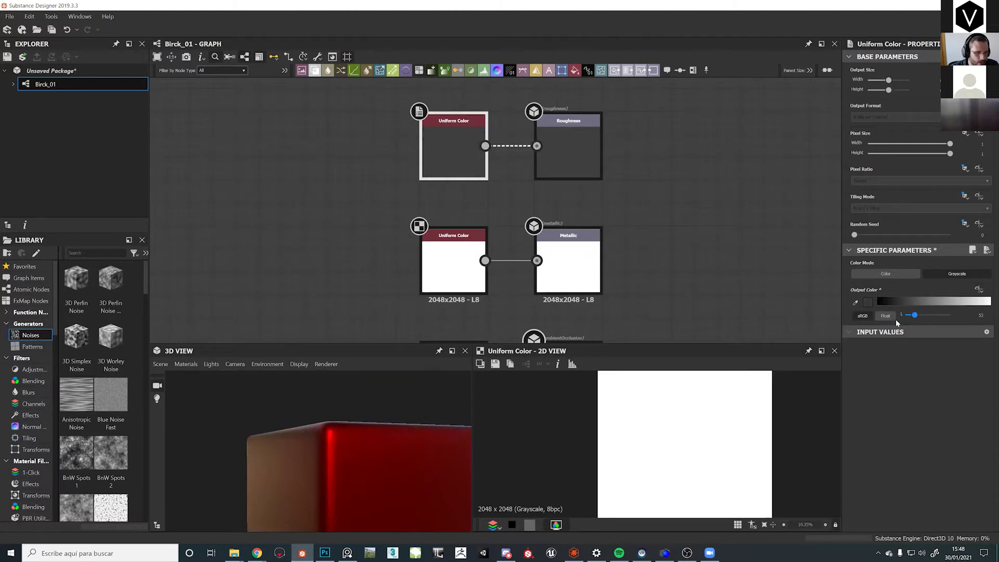
pyautogui.scroll(-5, 372, 452)
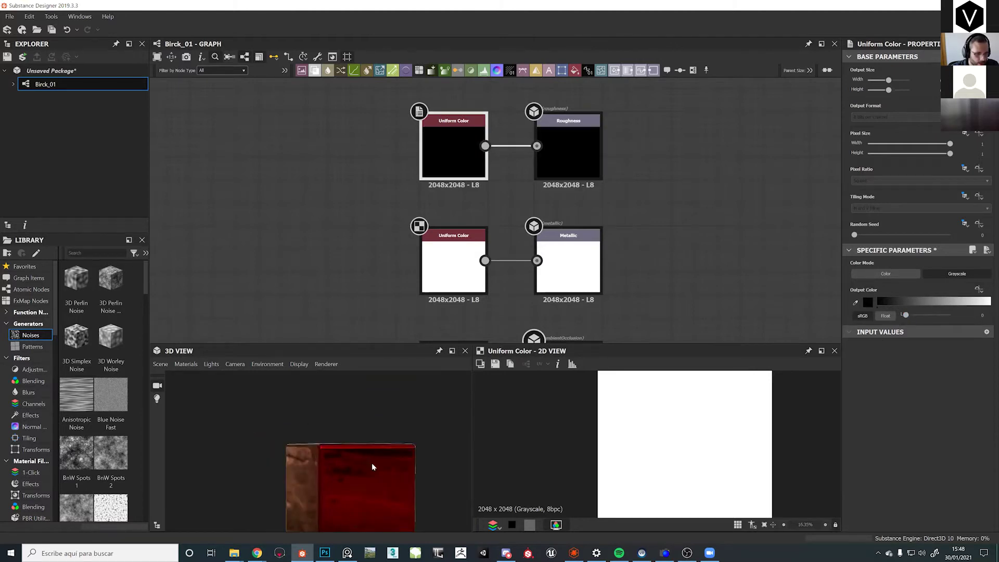
# Change the Uniform Color feeding Base Color to a golden tan with hue 26, saturation 152 and value 212
pyautogui.moveTo(391, 165); pyautogui.dragTo(345, 289, button='middle')
pyautogui.moveTo(404, 127); pyautogui.dragTo(391, 256, button='middle')
pyautogui.click(394, 172)
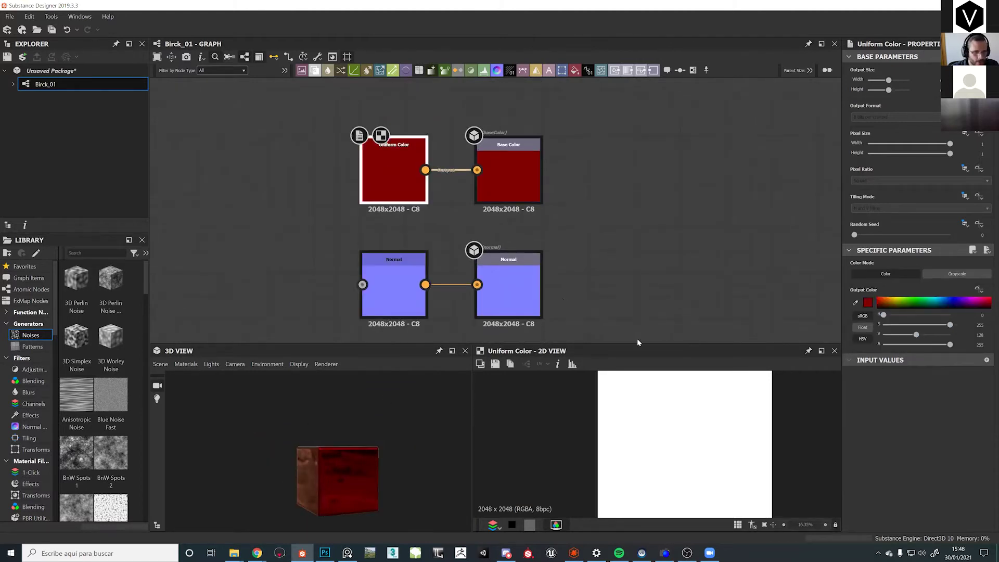
pyautogui.moveTo(885, 319); pyautogui.dragTo(930, 335)
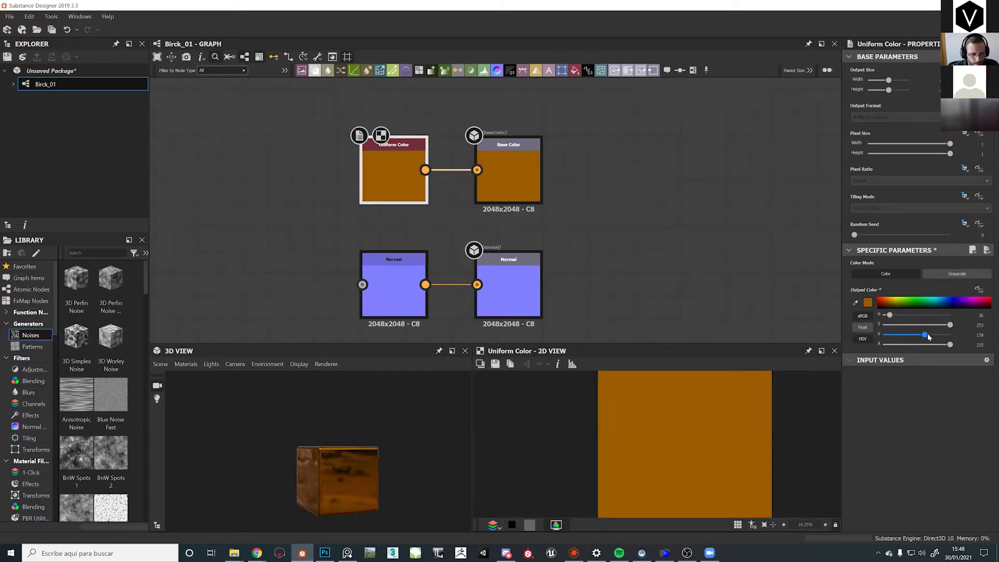
pyautogui.moveTo(357, 472); pyautogui.dragTo(350, 435)
pyautogui.scroll(3, 339, 486)
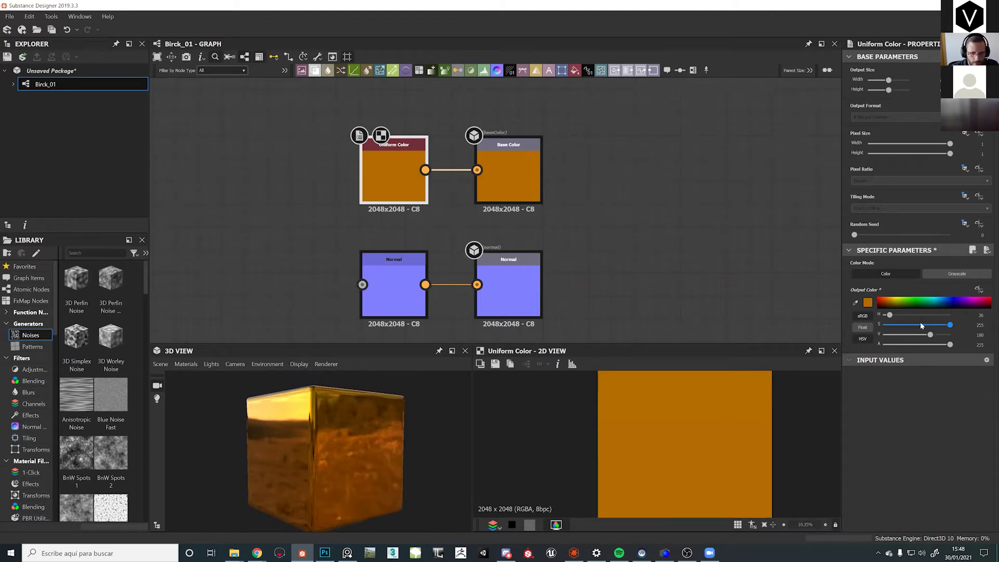
pyautogui.moveTo(930, 335)
pyautogui.mouseDown()
pyautogui.moveTo(912, 337)
pyautogui.moveTo(940, 334)
pyautogui.moveTo(914, 325)
pyautogui.moveTo(924, 327)
pyautogui.mouseUp()
# Raise the Uniform Color feeding Roughness slightly, to about 21, to soften the gold reflections
pyautogui.scroll(-2, 424, 270)
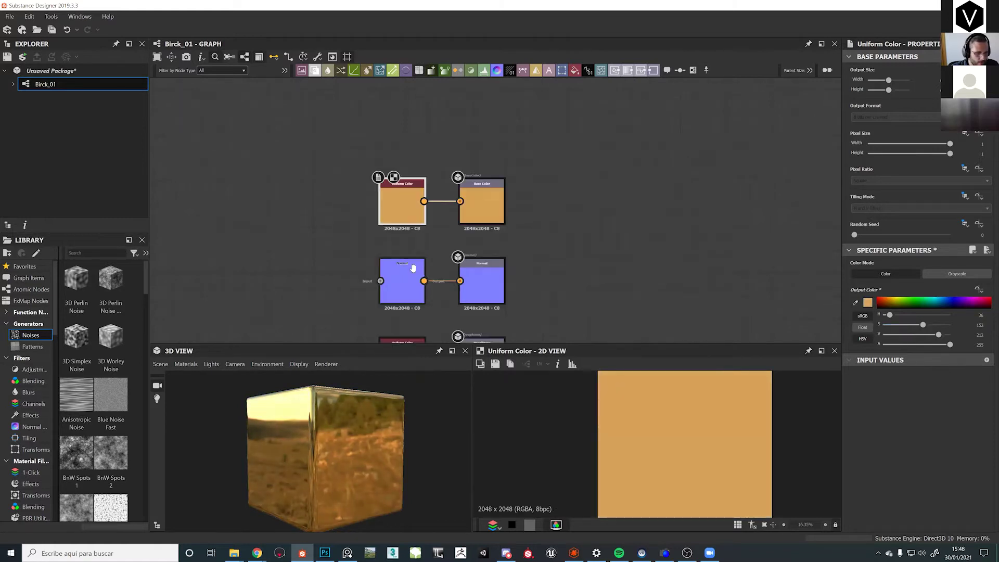
pyautogui.moveTo(414, 270); pyautogui.dragTo(417, 180, button='middle')
pyautogui.click(427, 276)
pyautogui.click(428, 280)
pyautogui.moveTo(908, 316)
pyautogui.mouseDown()
pyautogui.moveTo(920, 314)
pyautogui.moveTo(909, 316)
pyautogui.mouseUp()
# Try a value of 71 on the Uniform Color feeding Metallic, inspect the cube, and undo the change
pyautogui.moveTo(524, 241); pyautogui.dragTo(536, 161, button='middle')
pyautogui.click(419, 257)
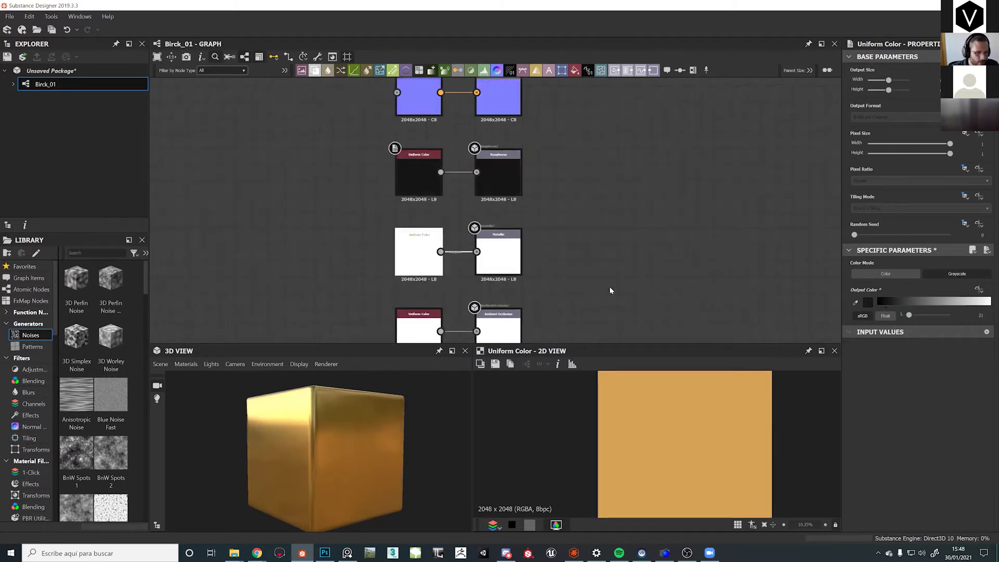
pyautogui.moveTo(931, 319); pyautogui.dragTo(918, 316)
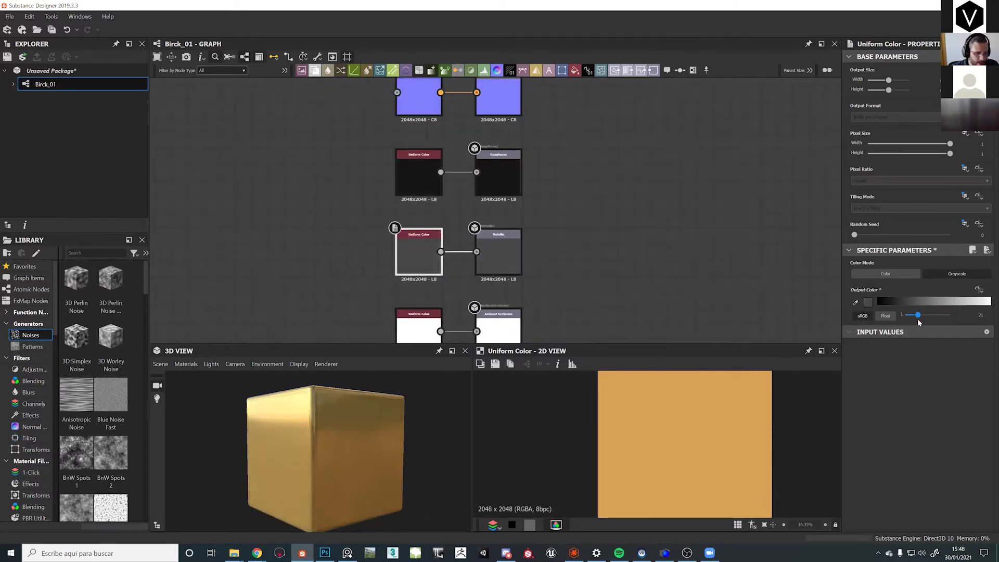
pyautogui.moveTo(401, 418); pyautogui.dragTo(333, 434)
pyautogui.hotkey('ctrl', 'z')
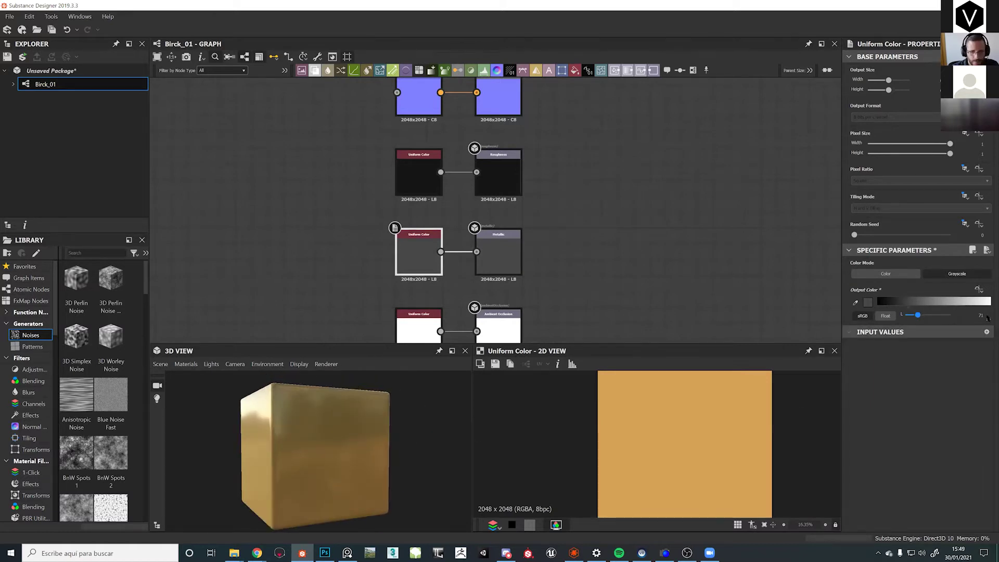
# Set the Uniform Color feeding Ambient Occlusion to 0, inspect the effect on the cube, and restore it to 255
pyautogui.scroll(-3, 467, 298)
pyautogui.moveTo(466, 297); pyautogui.dragTo(509, 274, button='middle')
pyautogui.scroll(-2, 445, 232)
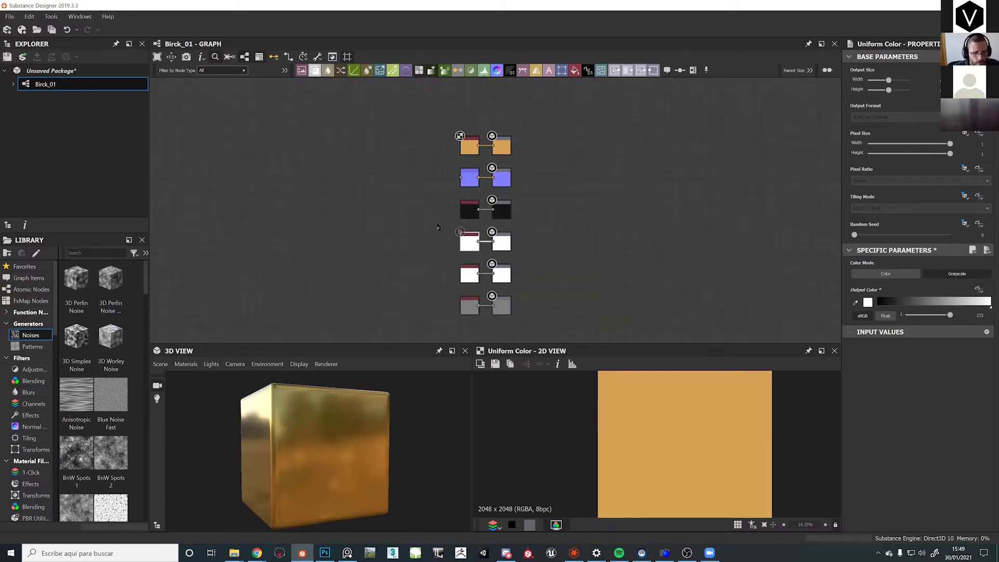
pyautogui.moveTo(392, 156); pyautogui.dragTo(449, 103, button='middle')
pyautogui.moveTo(518, 141); pyautogui.dragTo(465, 193, button='middle')
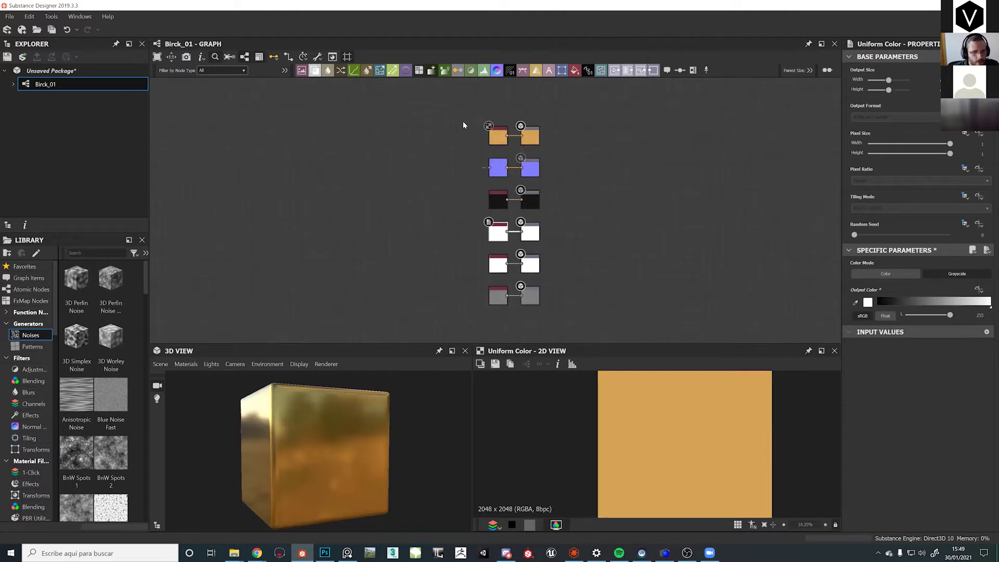
pyautogui.scroll(5, 516, 266)
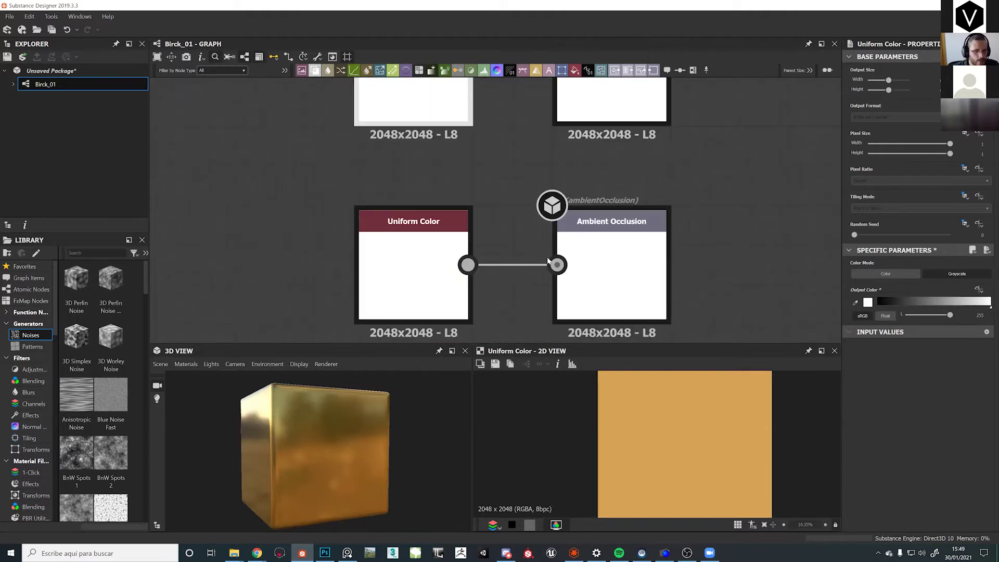
pyautogui.click(425, 294)
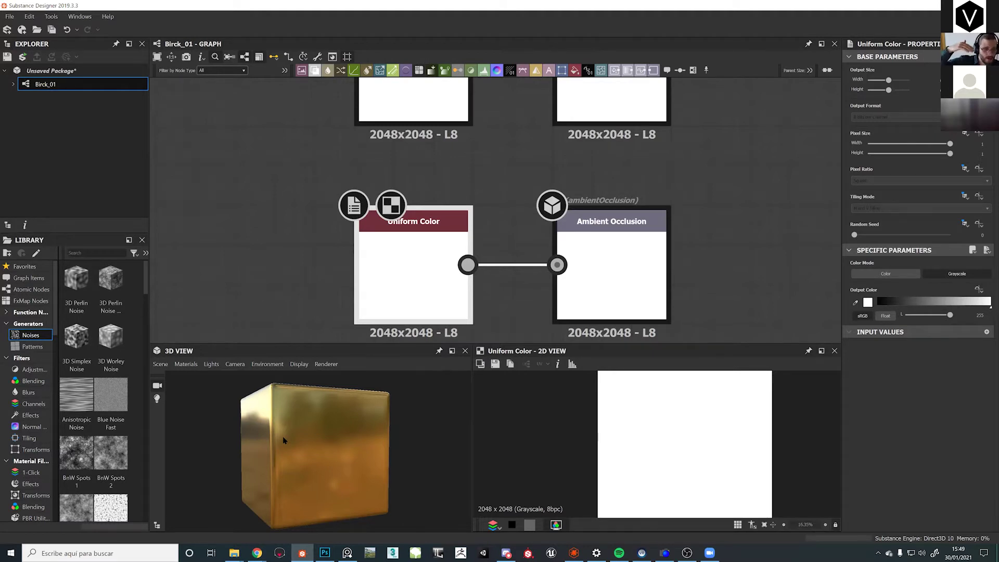
pyautogui.moveTo(950, 315); pyautogui.dragTo(836, 323)
pyautogui.moveTo(250, 445); pyautogui.dragTo(211, 476)
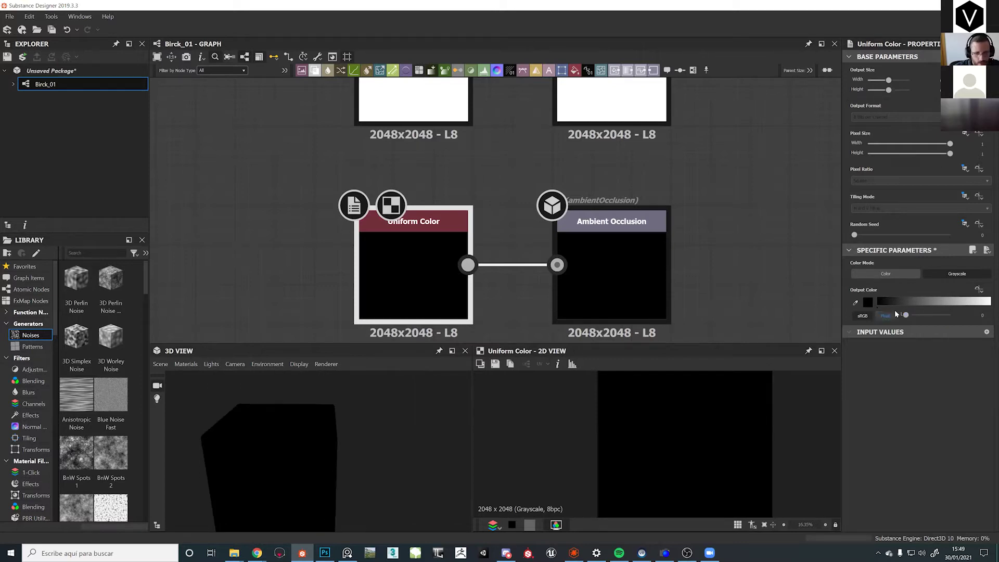
pyautogui.moveTo(905, 315); pyautogui.dragTo(993, 318)
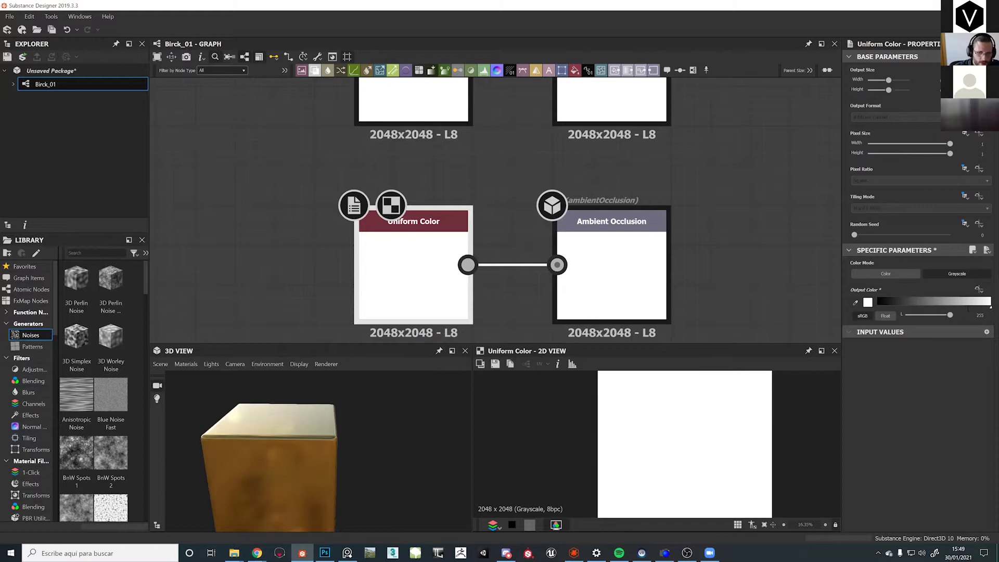
# Delete all the nodes feeding the outputs except the Uniform Color connected to Ambient Occlusion
pyautogui.scroll(-8, 517, 184)
pyautogui.moveTo(515, 234); pyautogui.dragTo(546, 289, button='middle')
pyautogui.scroll(-1, 505, 124)
pyautogui.moveTo(501, 117); pyautogui.dragTo(535, 220)
pyautogui.keyDown('ctrl'); pyautogui.moveTo(504, 255); pyautogui.dragTo(530, 298); pyautogui.keyUp('ctrl')
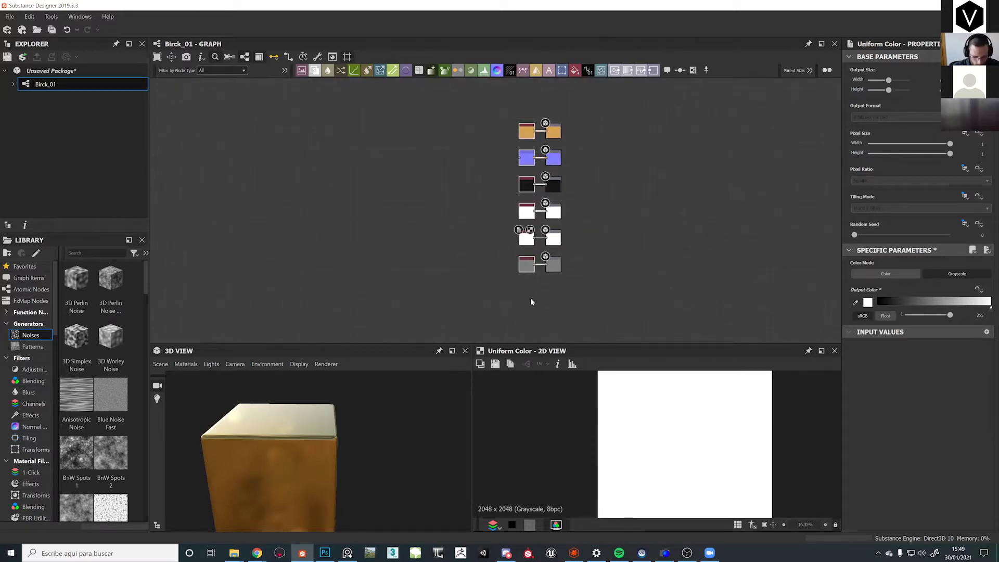
pyautogui.press('Delete')
pyautogui.moveTo(354, 462); pyautogui.dragTo(344, 443)
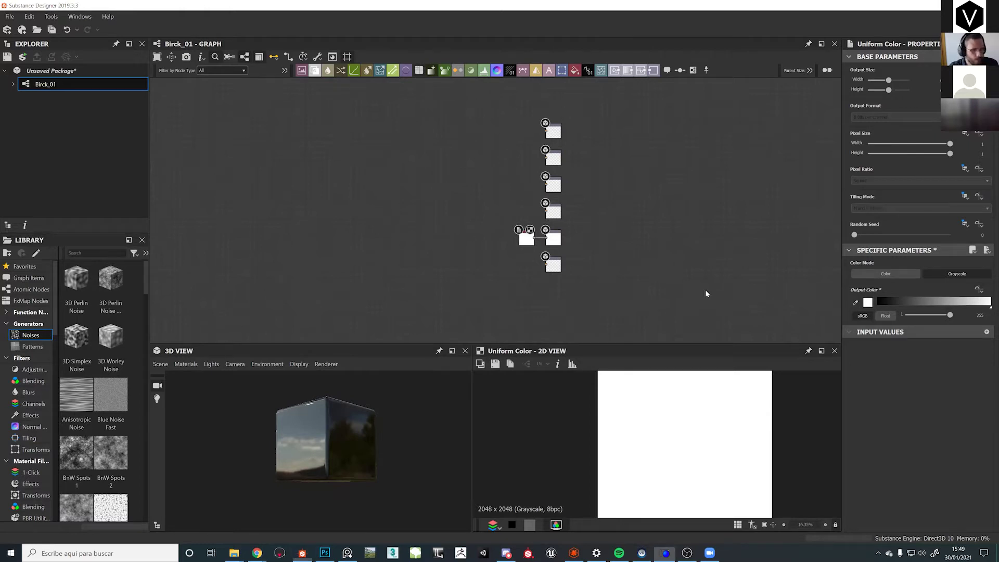
# Add a Gradient Linear 2 node in the empty graph area, well to the left of the output nodes
pyautogui.moveTo(509, 235); pyautogui.dragTo(706, 294, button='middle')
pyautogui.scroll(-3, 585, 284)
pyautogui.moveTo(502, 259); pyautogui.dragTo(530, 236, button='middle')
pyautogui.moveTo(410, 234); pyautogui.dragTo(514, 221, button='middle')
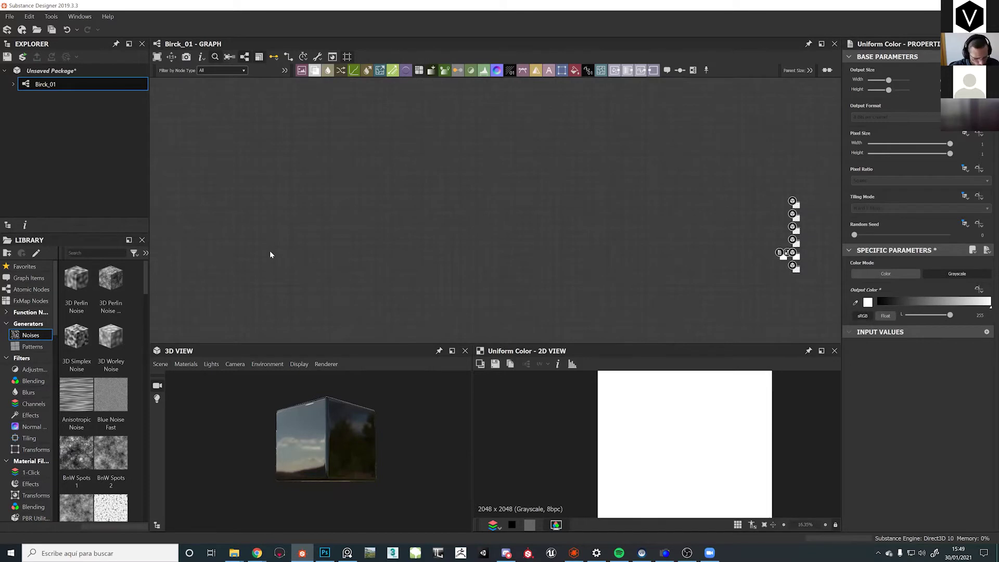
pyautogui.press('space')
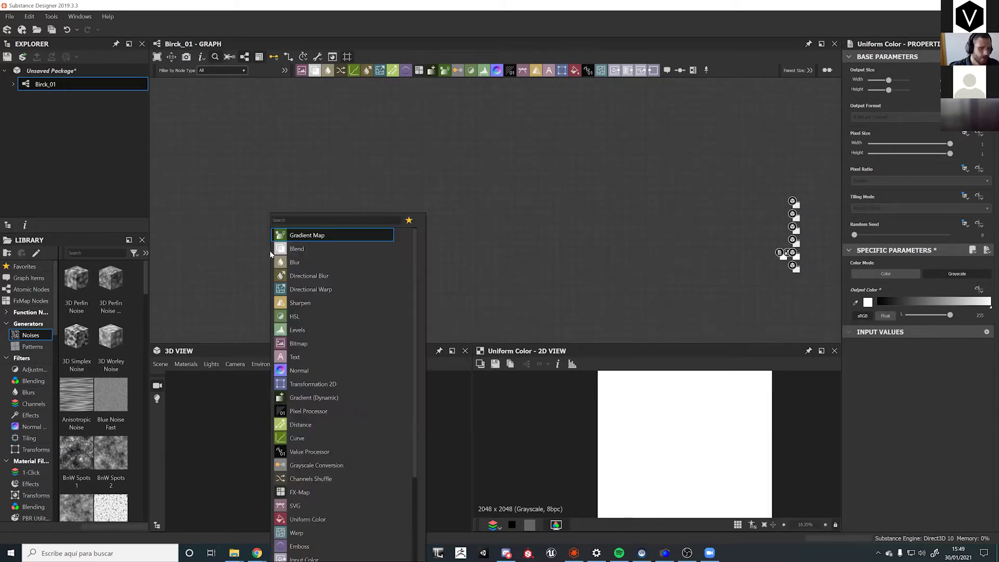
pyautogui.press('Escape')
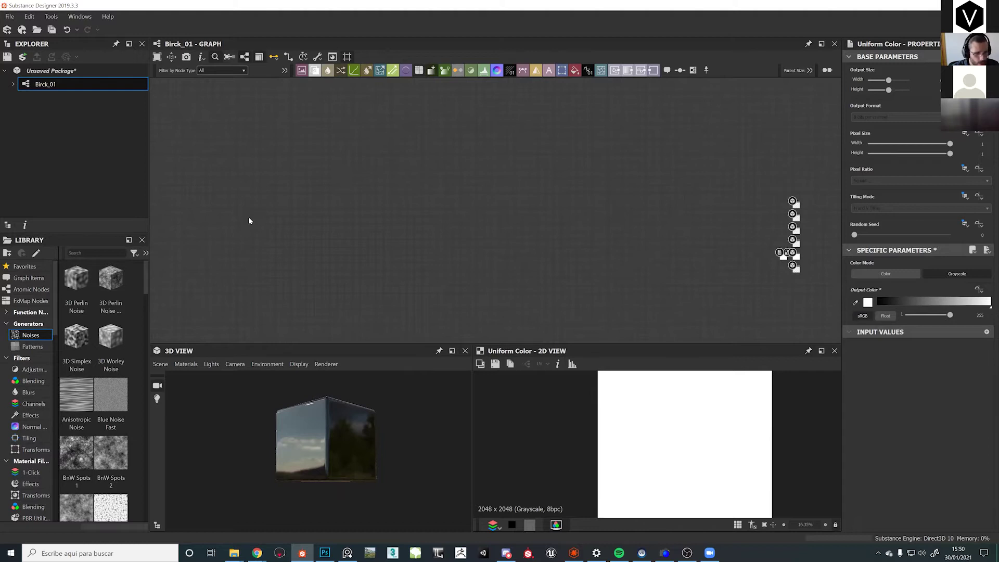
pyautogui.moveTo(343, 462); pyautogui.dragTo(333, 475)
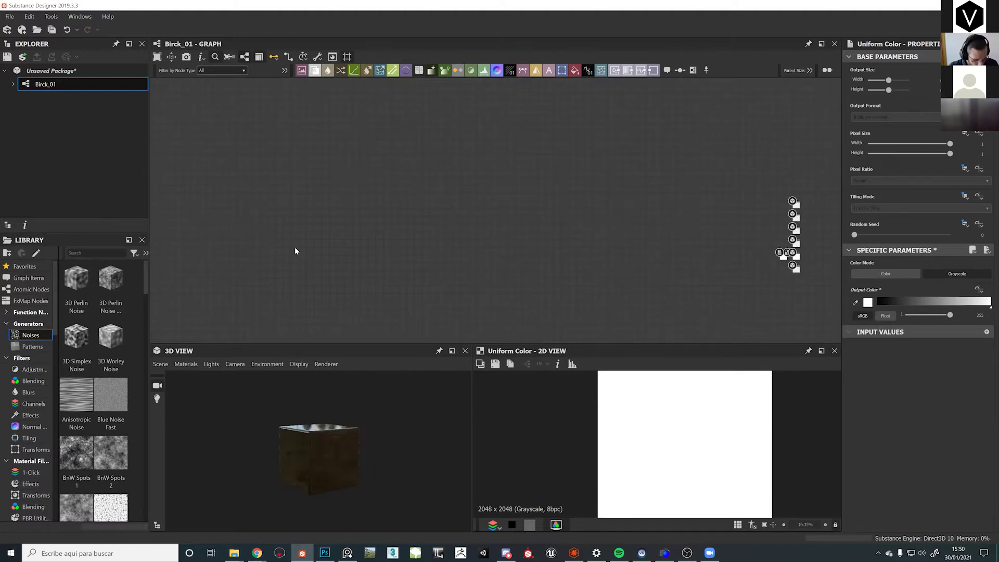
pyautogui.press('space')
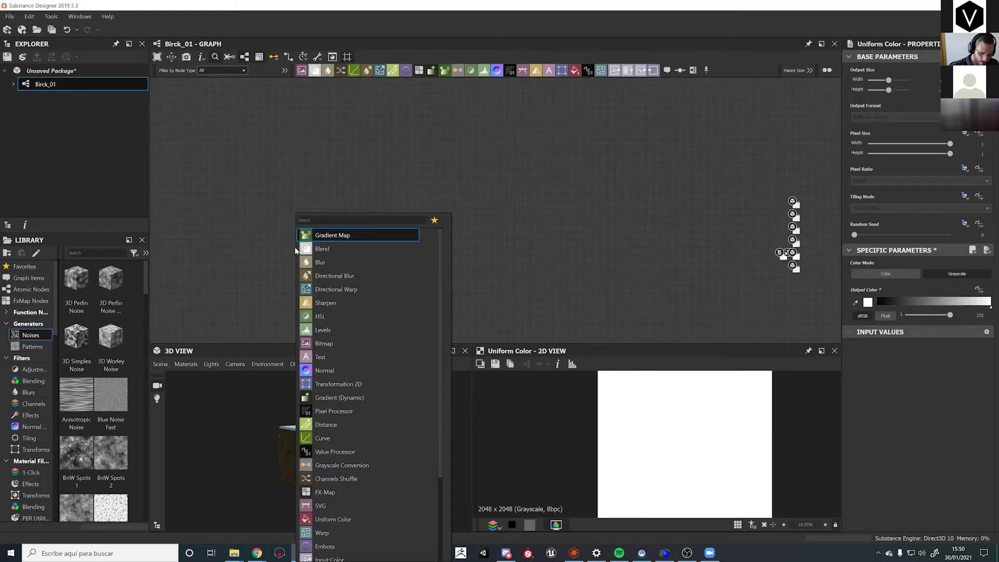
pyautogui.write('gradien')
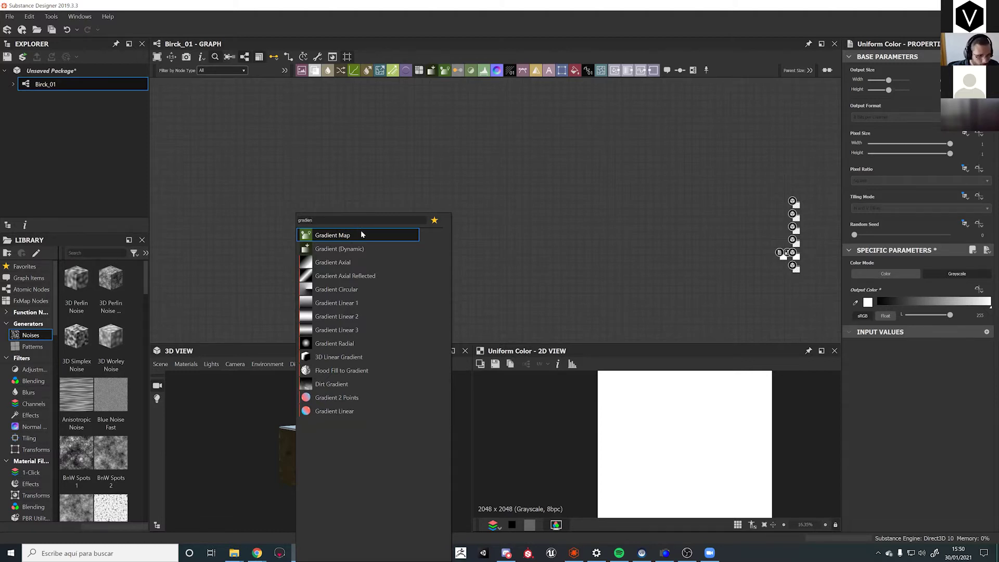
pyautogui.click(333, 317)
pyautogui.scroll(10, 273, 259)
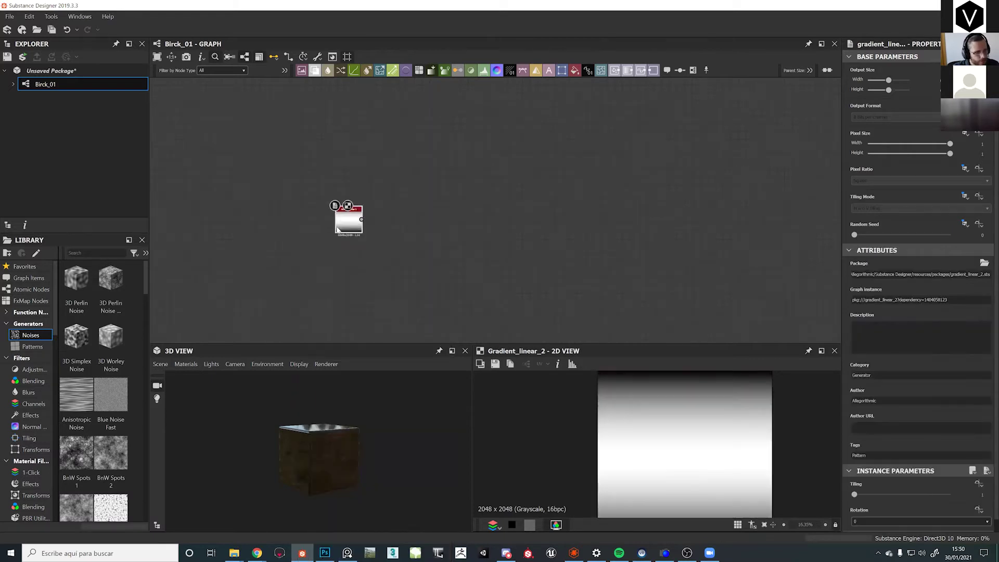
pyautogui.moveTo(381, 231); pyautogui.dragTo(298, 244, button='middle')
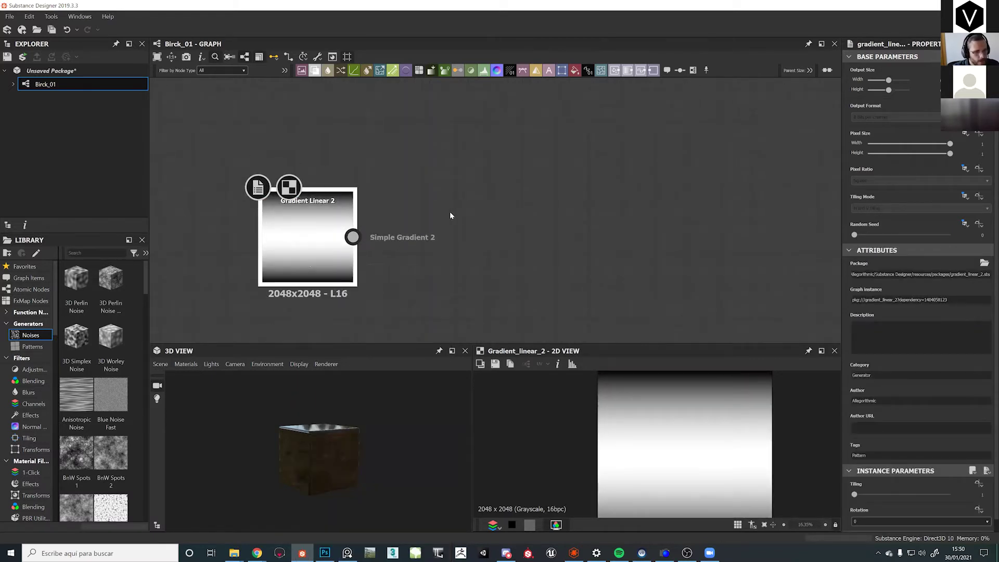
# Add a Transformation 2D node fed by Gradient Linear 2 and place it below and to the right of the gradient
pyautogui.scroll(-3, 449, 211)
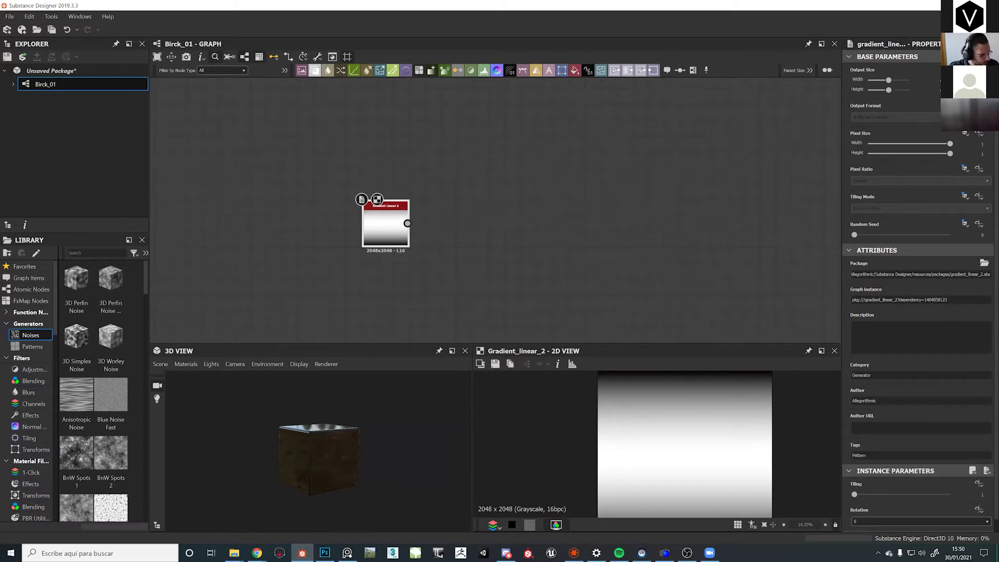
pyautogui.moveTo(367, 208)
pyautogui.mouseDown()
pyautogui.moveTo(474, 213)
pyautogui.moveTo(382, 211)
pyautogui.mouseUp()
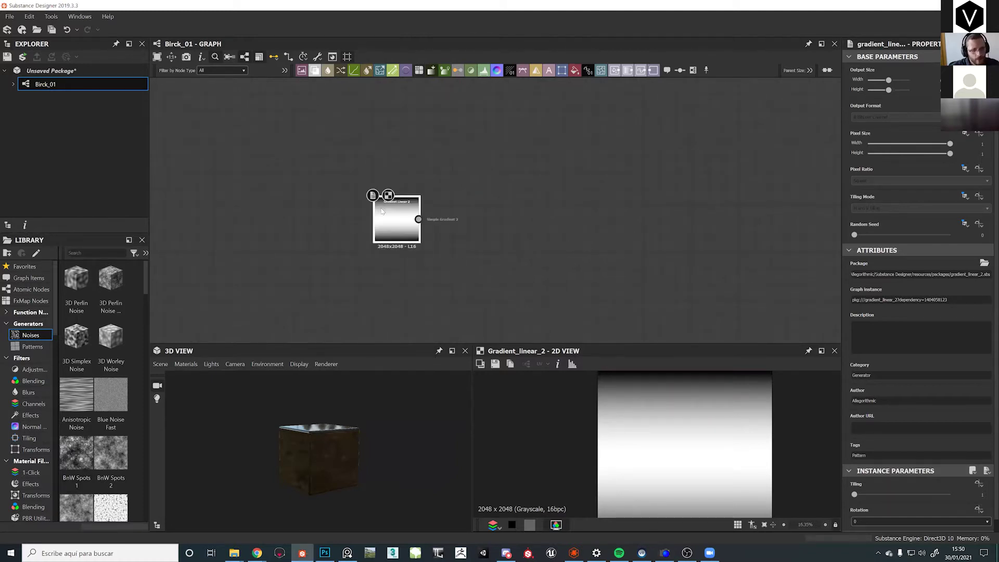
pyautogui.press('space')
pyautogui.write('tr')
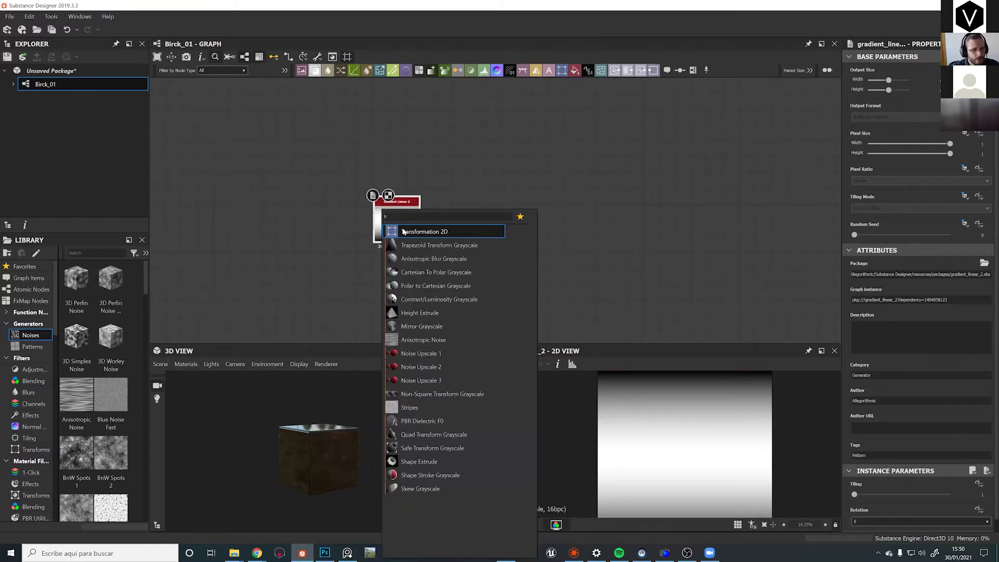
pyautogui.click(406, 233)
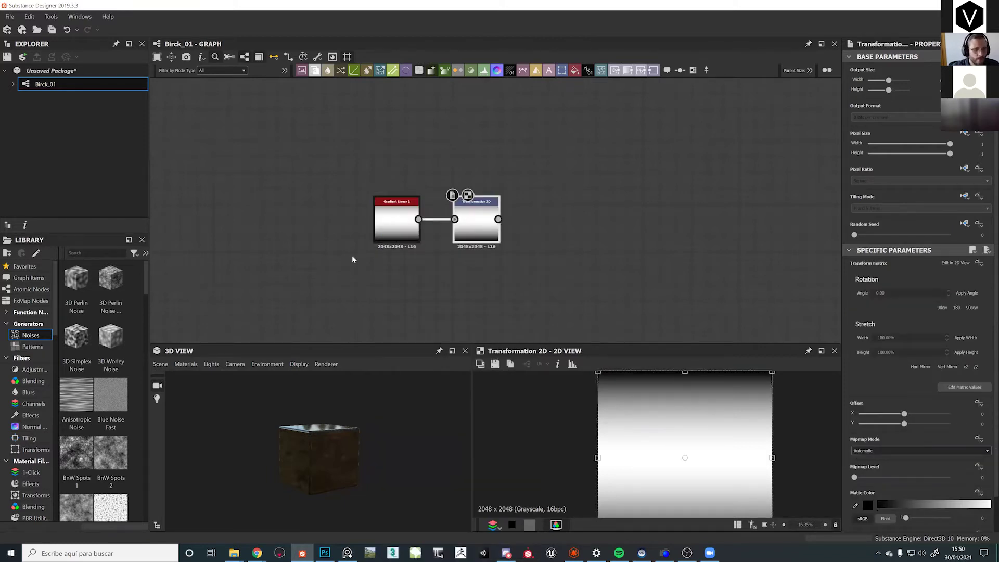
pyautogui.moveTo(475, 224); pyautogui.dragTo(475, 265)
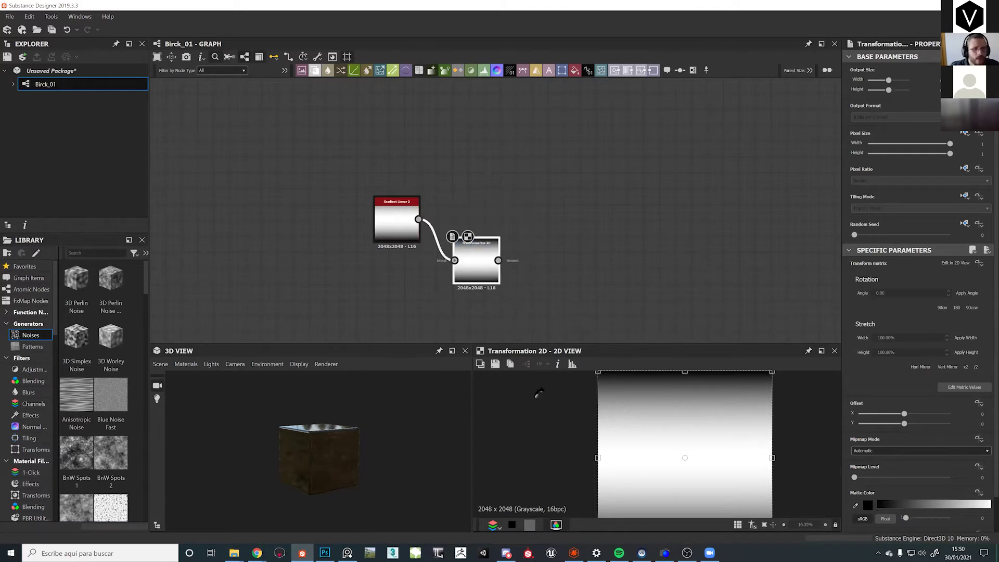
pyautogui.moveTo(595, 235); pyautogui.dragTo(565, 172, button='middle')
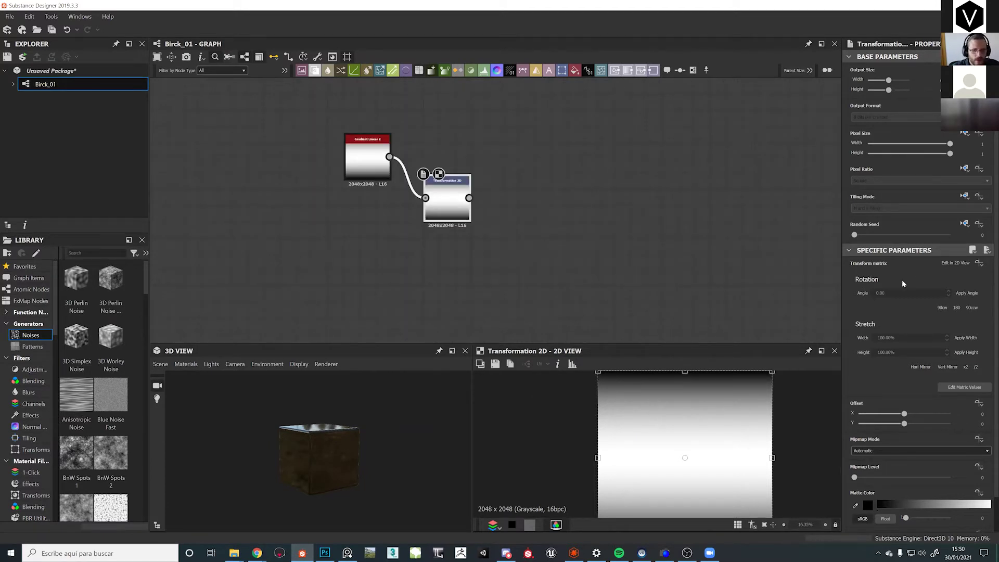
# Rotate the gradient 90 degrees clockwise in the Transformation 2D node, and undo a freehand transform tried in the preview
pyautogui.click(942, 308)
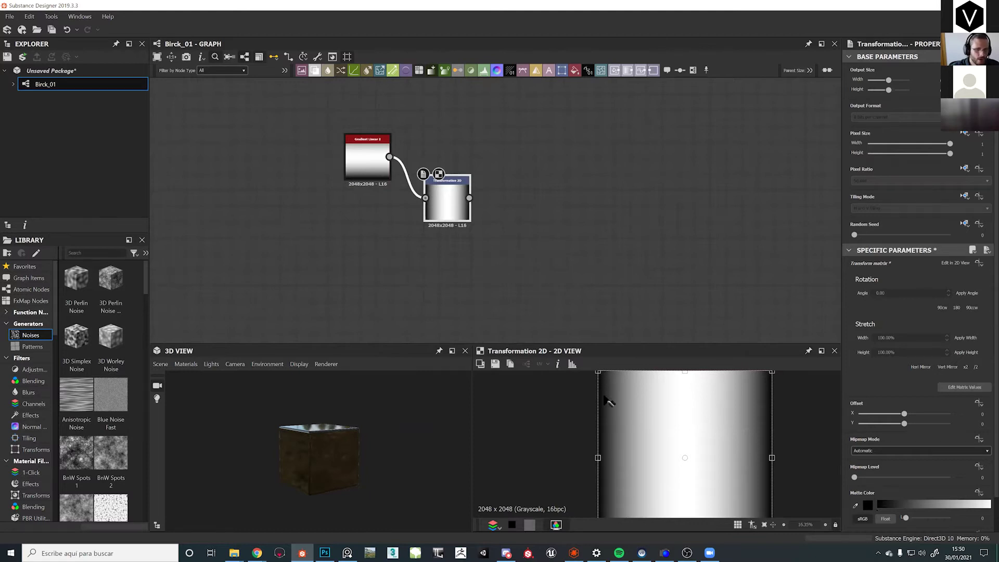
pyautogui.scroll(-3, 598, 398)
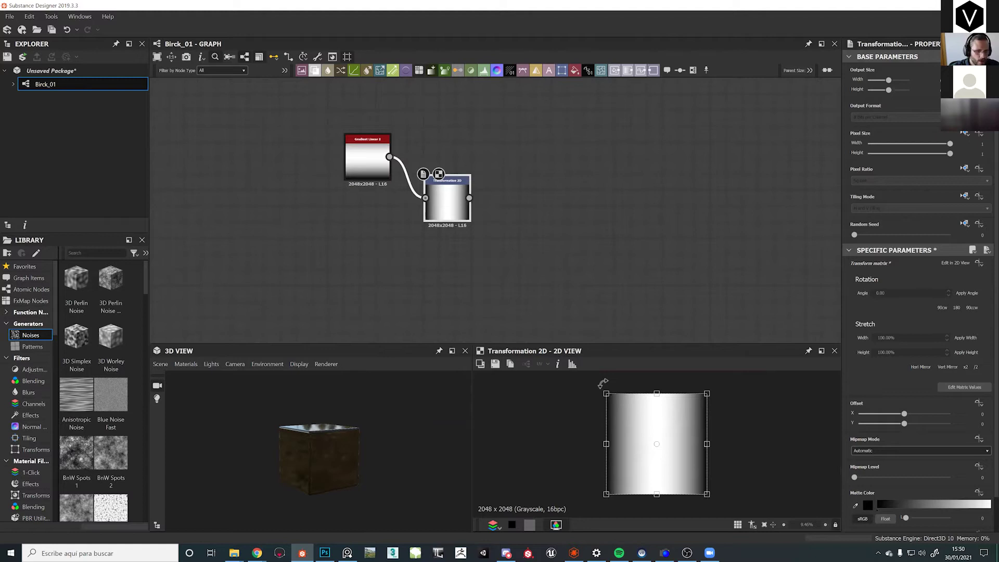
pyautogui.moveTo(602, 383); pyautogui.dragTo(553, 444)
pyautogui.hotkey('ctrl', 'z')
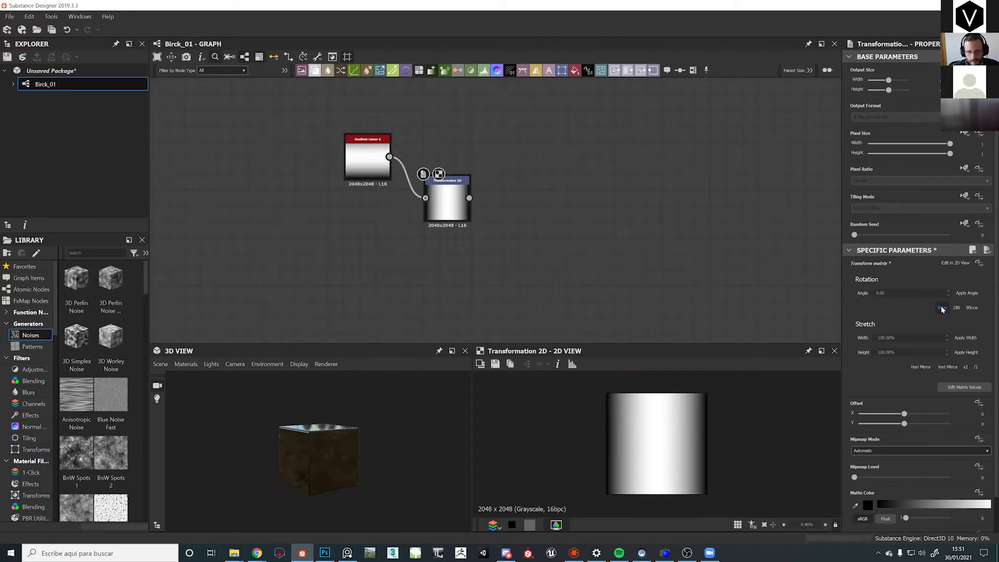
# Add a Levels node to the right of Gradient Linear 2 and connect the gradient's output to its input
pyautogui.moveTo(555, 200); pyautogui.dragTo(607, 318, button='middle')
pyautogui.click(432, 257)
pyautogui.moveTo(433, 257); pyautogui.dragTo(441, 267)
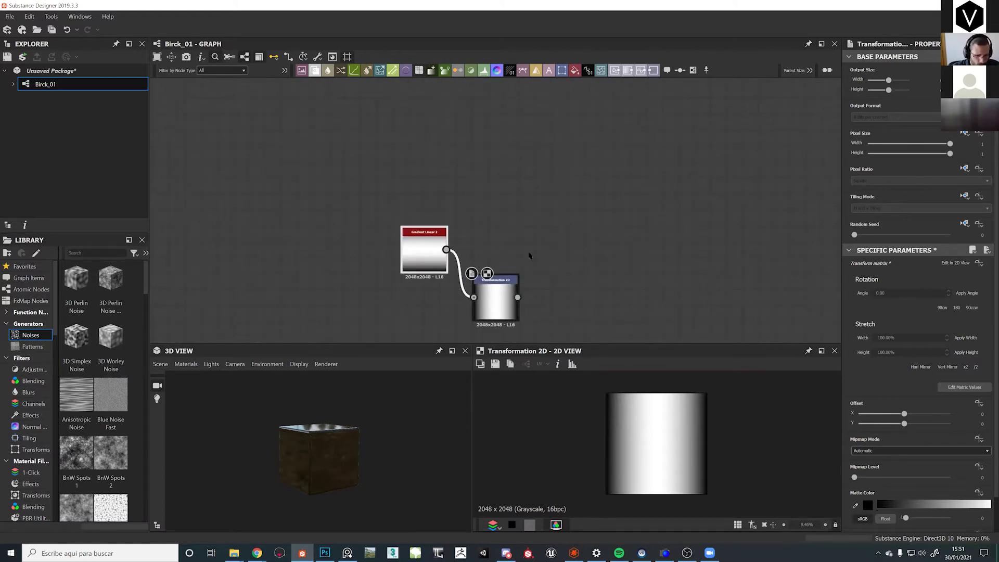
pyautogui.press('space')
pyautogui.write('lev')
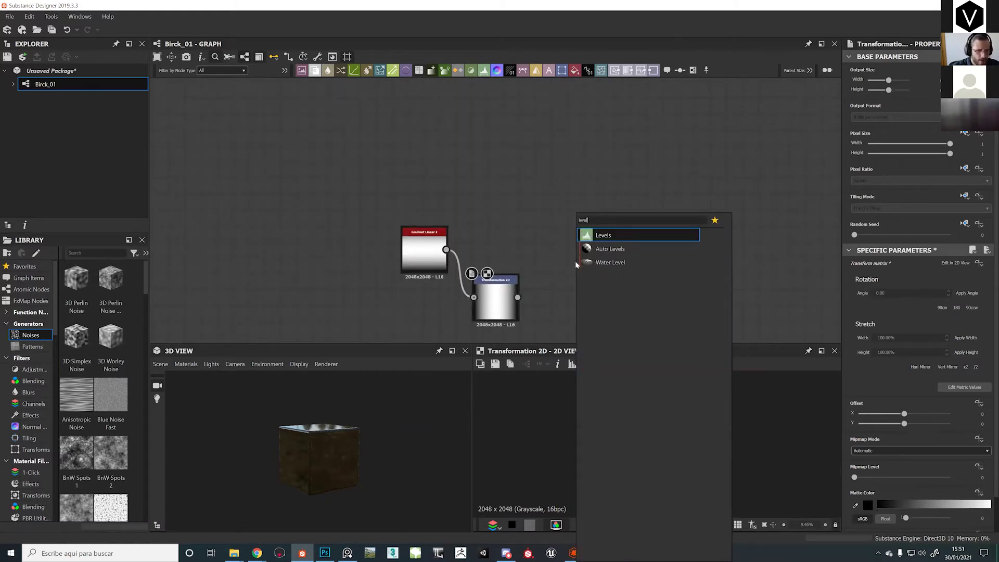
pyautogui.write('el')
pyautogui.press('Return')
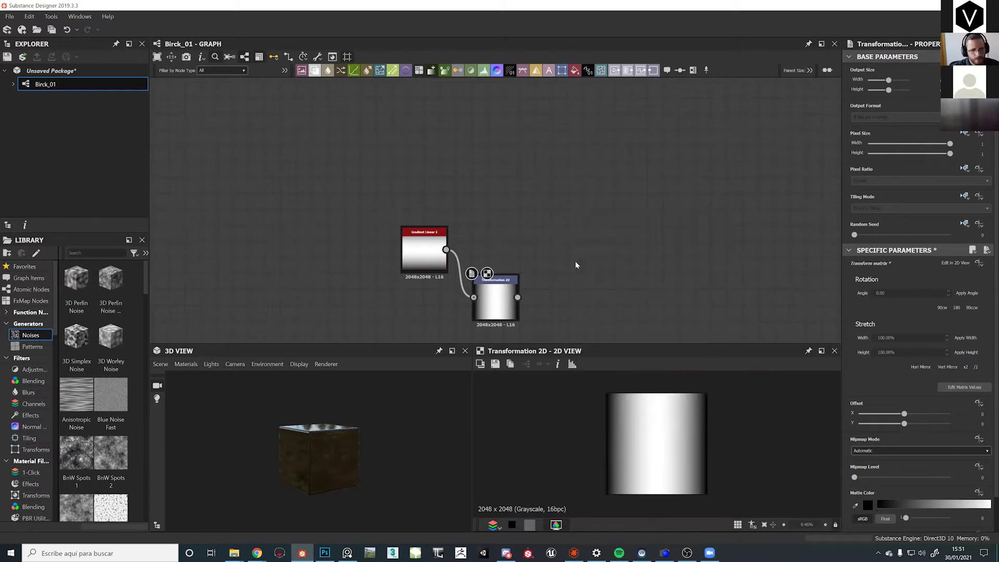
pyautogui.moveTo(538, 241); pyautogui.dragTo(446, 250)
pyautogui.moveTo(390, 212); pyautogui.dragTo(312, 176, button='middle')
pyautogui.moveTo(471, 217); pyautogui.dragTo(487, 226)
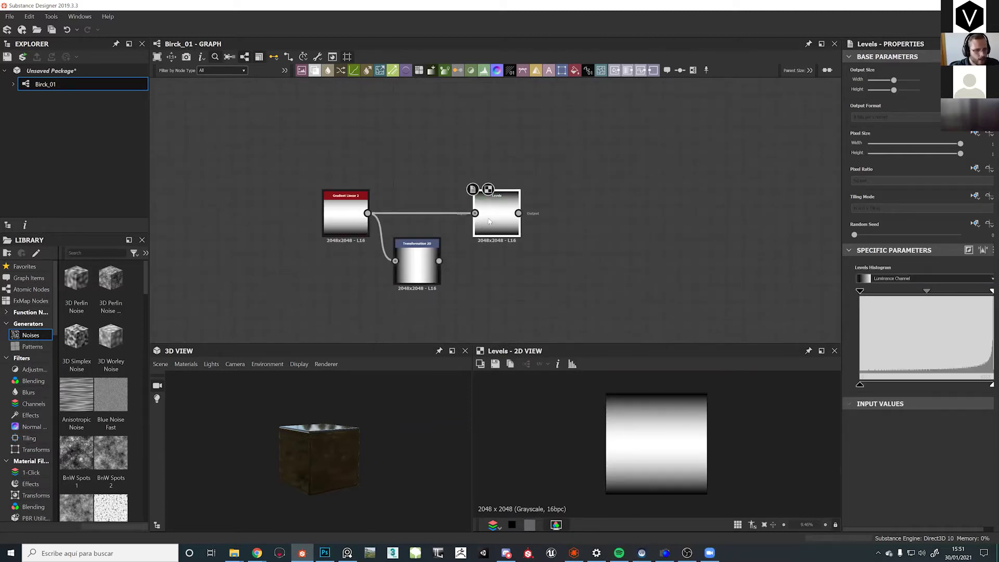
# Duplicate the Levels node beneath the original and feed the copy from the Transformation 2D output
pyautogui.hotkey('ctrl', 'd')
pyautogui.moveTo(487, 241); pyautogui.dragTo(489, 196, button='middle')
pyautogui.moveTo(493, 181); pyautogui.dragTo(493, 236)
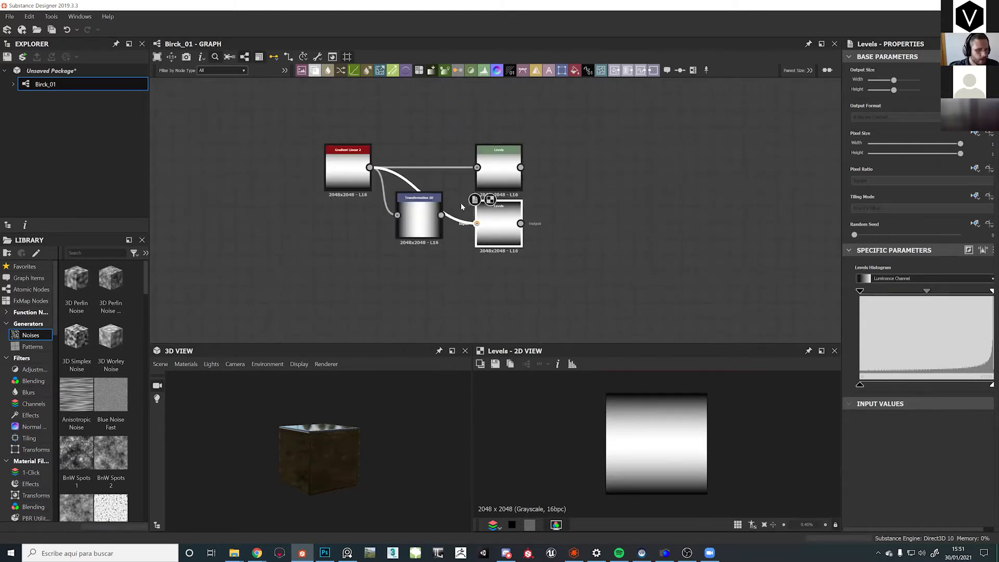
pyautogui.moveTo(441, 215); pyautogui.dragTo(513, 227)
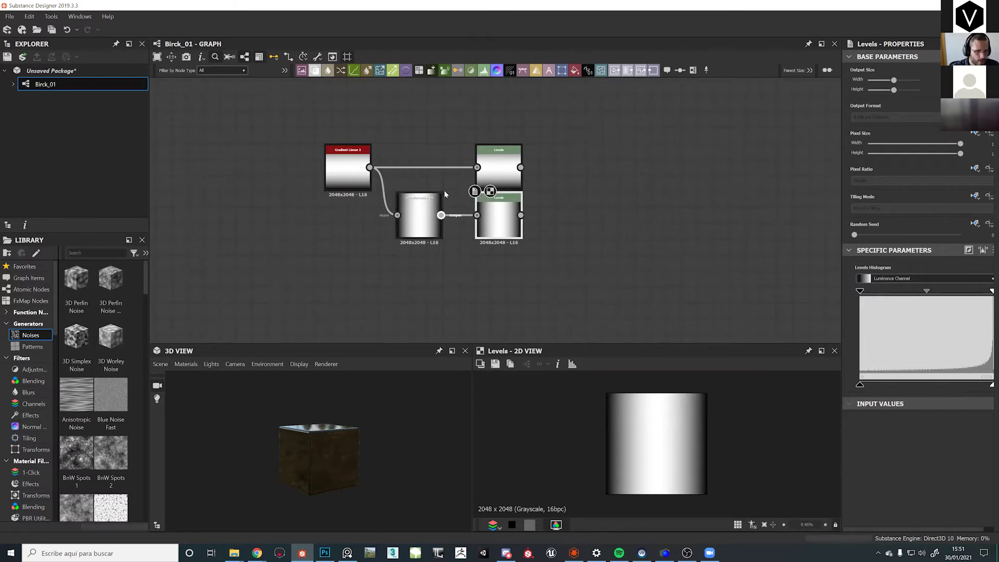
# Detach and reconnect the Transformation 2D link on the second Levels node, and put the node back beneath the first one
pyautogui.doubleClick(477, 215)
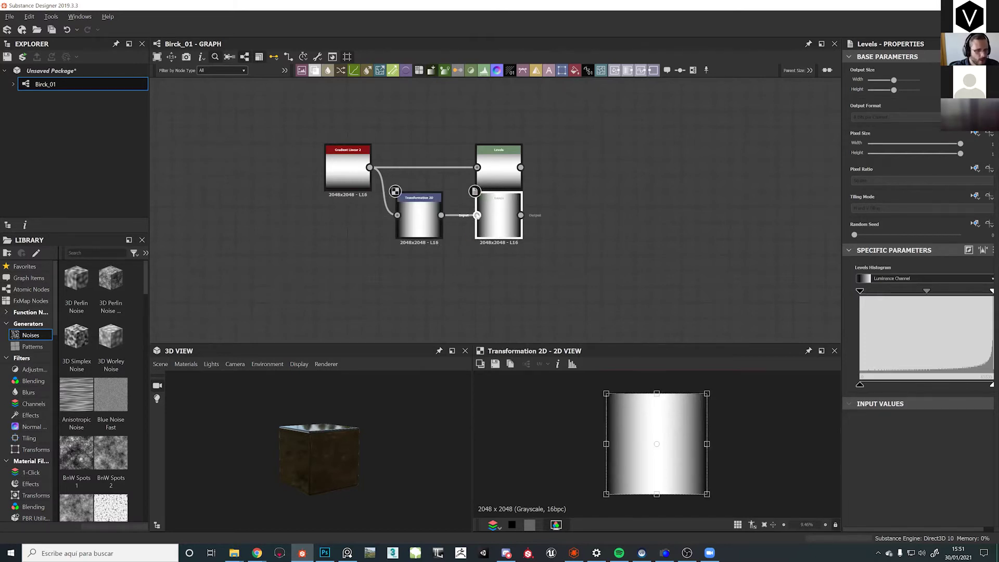
pyautogui.moveTo(477, 215)
pyautogui.mouseDown()
pyautogui.moveTo(442, 215)
pyautogui.moveTo(492, 214)
pyautogui.moveTo(473, 216)
pyautogui.moveTo(461, 233)
pyautogui.moveTo(471, 289)
pyautogui.moveTo(542, 264)
pyautogui.moveTo(476, 216)
pyautogui.mouseUp()
pyautogui.doubleClick(477, 216)
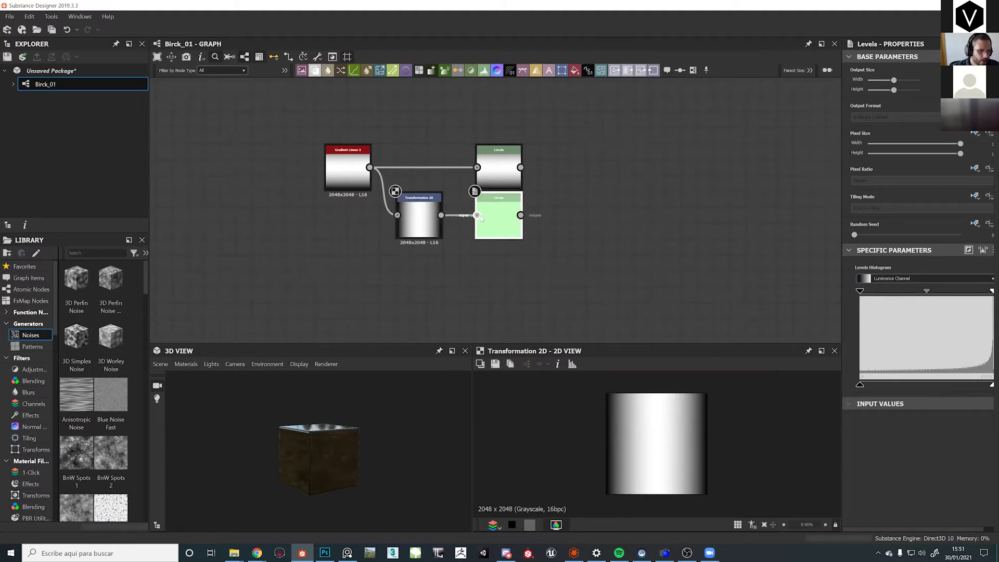
pyautogui.moveTo(476, 215); pyautogui.dragTo(453, 236)
pyautogui.moveTo(491, 272); pyautogui.dragTo(491, 216)
pyautogui.moveTo(546, 188); pyautogui.dragTo(526, 208, button='middle')
pyautogui.doubleClick(494, 231)
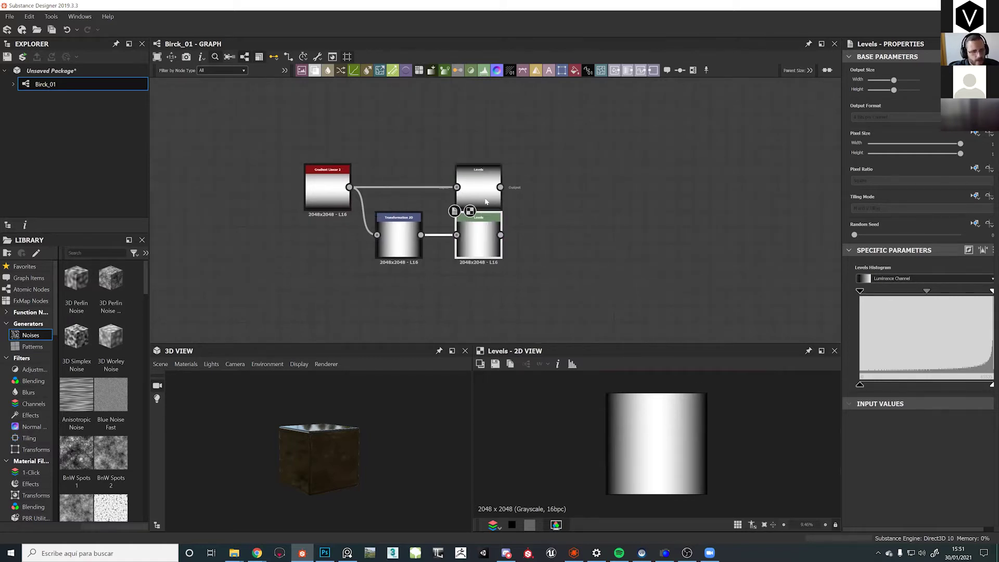
# Examine the Gradient Linear 2 and Transformation 2D nodes and how they feed the two Levels nodes
pyautogui.scroll(5, 471, 203)
pyautogui.moveTo(449, 158); pyautogui.dragTo(563, 192, button='middle')
pyautogui.scroll(-3, 562, 193)
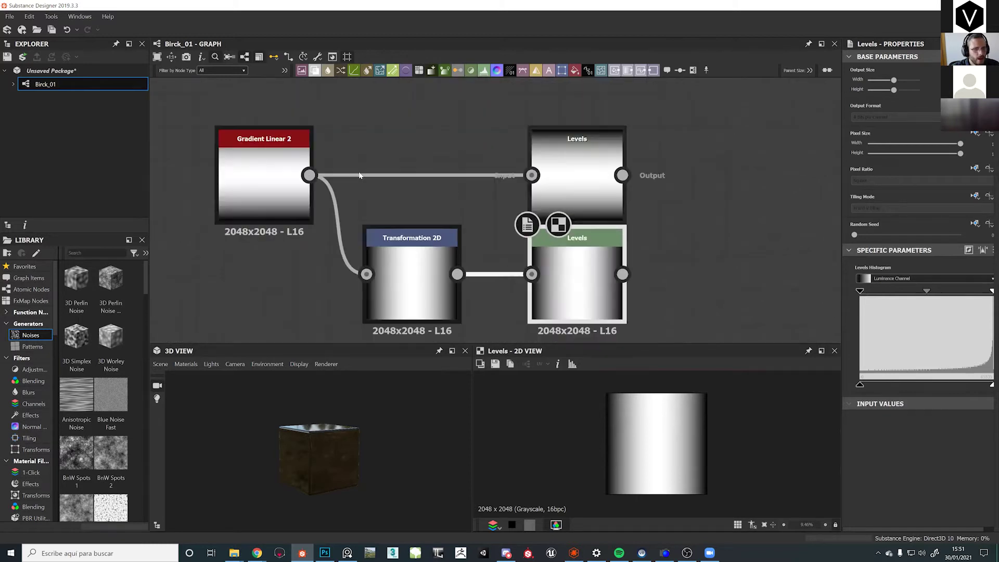
pyautogui.click(262, 174)
pyautogui.scroll(-3, 418, 266)
pyautogui.click(436, 252)
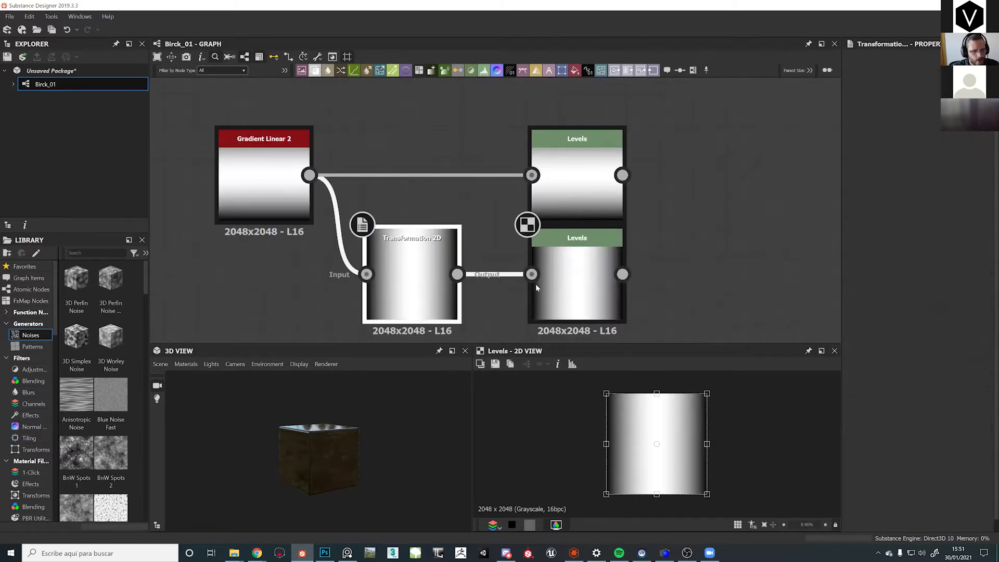
pyautogui.moveTo(281, 146); pyautogui.dragTo(397, 254)
# Add a Blend node with the upper Levels as foreground and the lower Levels as background, and set its blending mode to Multiply
pyautogui.click(485, 249)
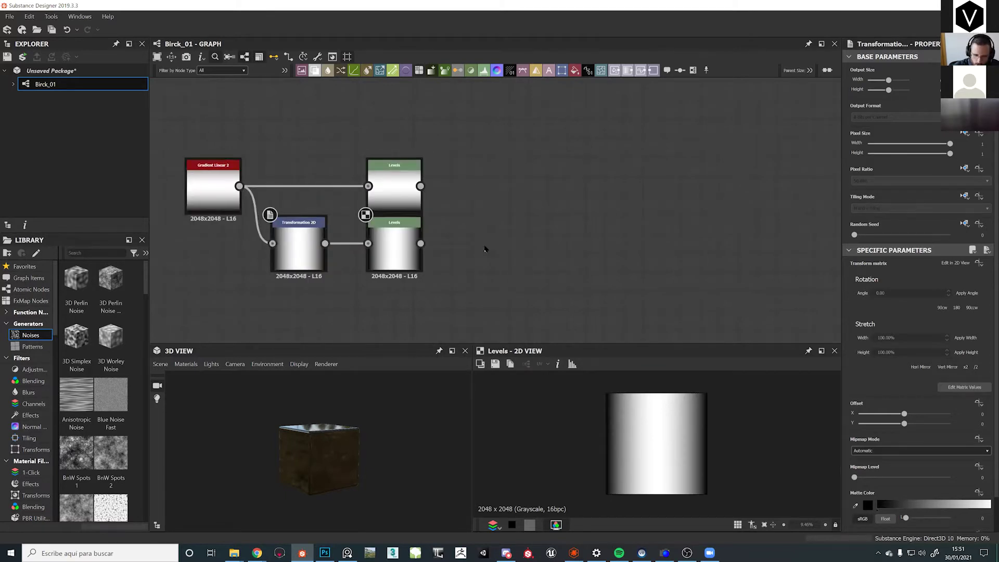
pyautogui.press('space')
pyautogui.press('Return')
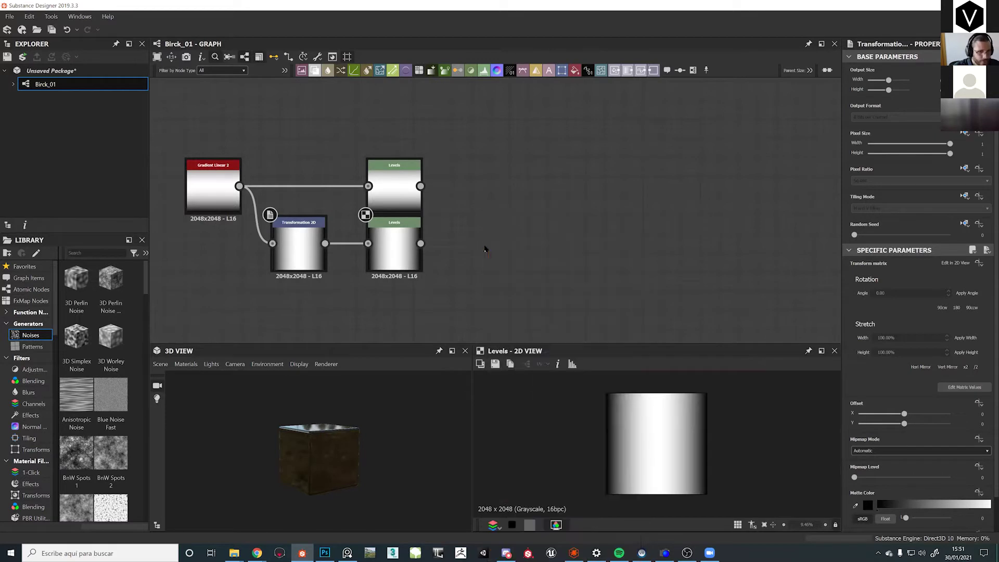
pyautogui.moveTo(470, 238); pyautogui.dragTo(499, 211)
pyautogui.moveTo(420, 186); pyautogui.dragTo(484, 202)
pyautogui.moveTo(420, 243); pyautogui.dragTo(482, 215)
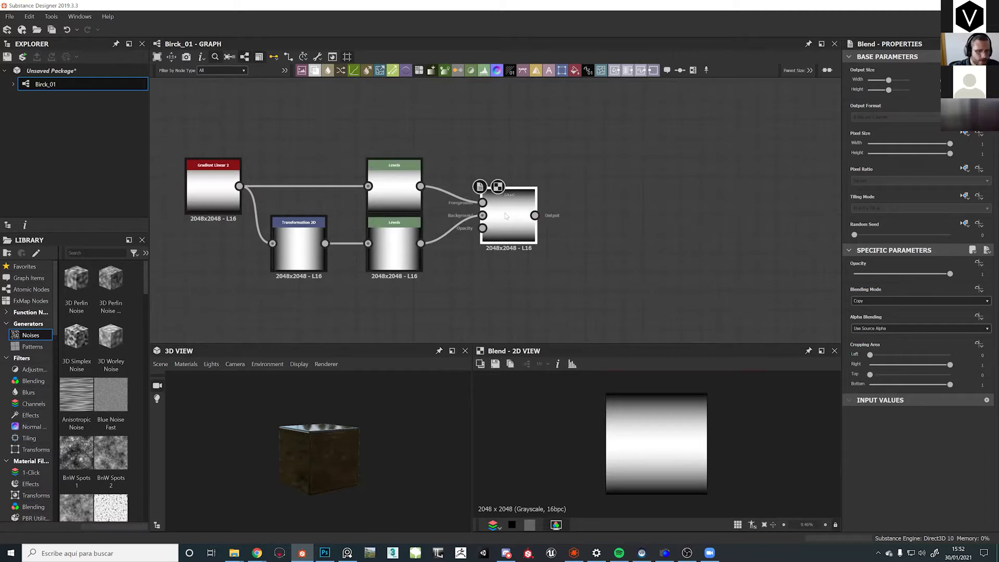
pyautogui.moveTo(531, 233); pyautogui.dragTo(503, 232)
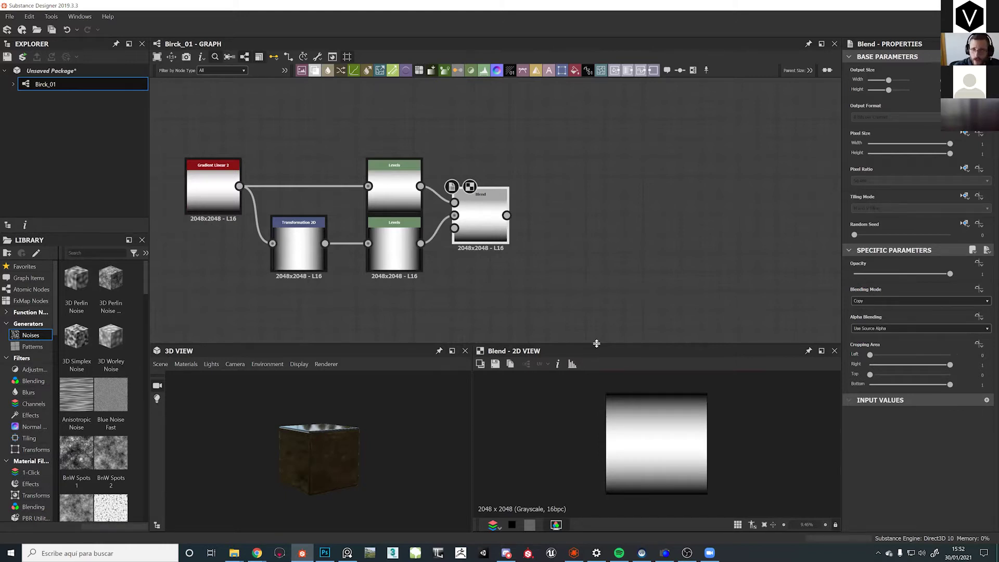
pyautogui.click(873, 302)
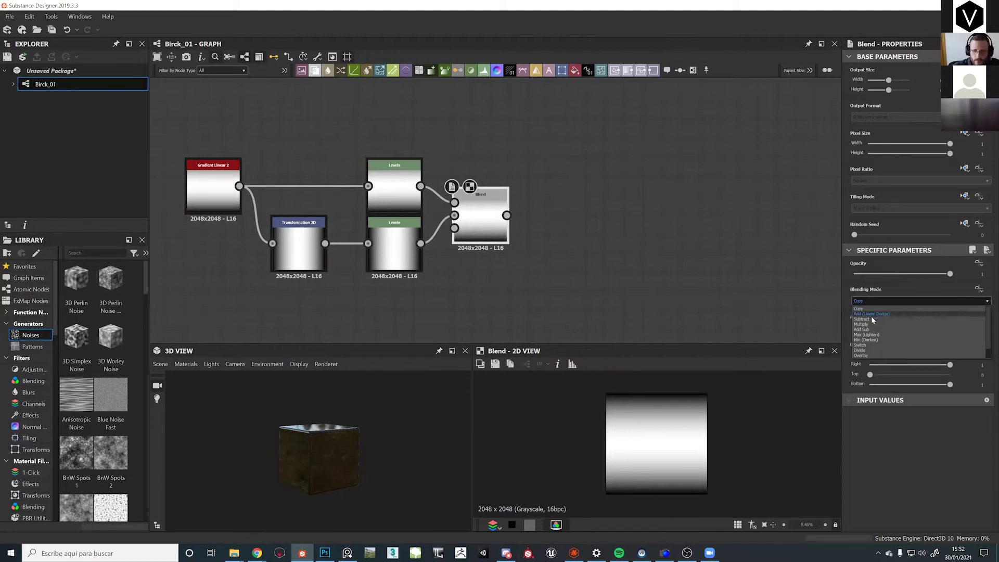
pyautogui.click(872, 323)
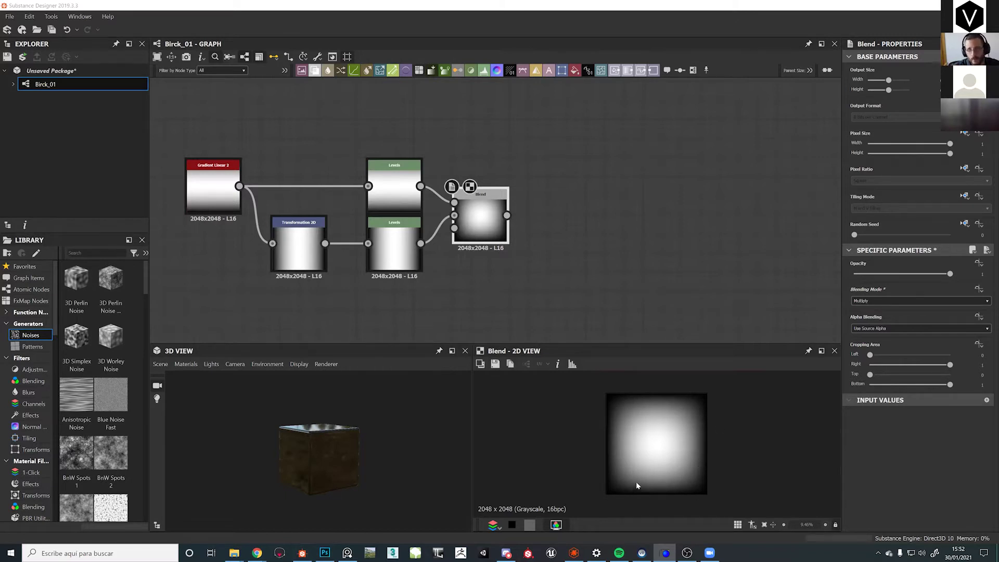
# Select the upper Levels node and enlarge the properties panel and the 3D and 2D preview areas
pyautogui.click(398, 190)
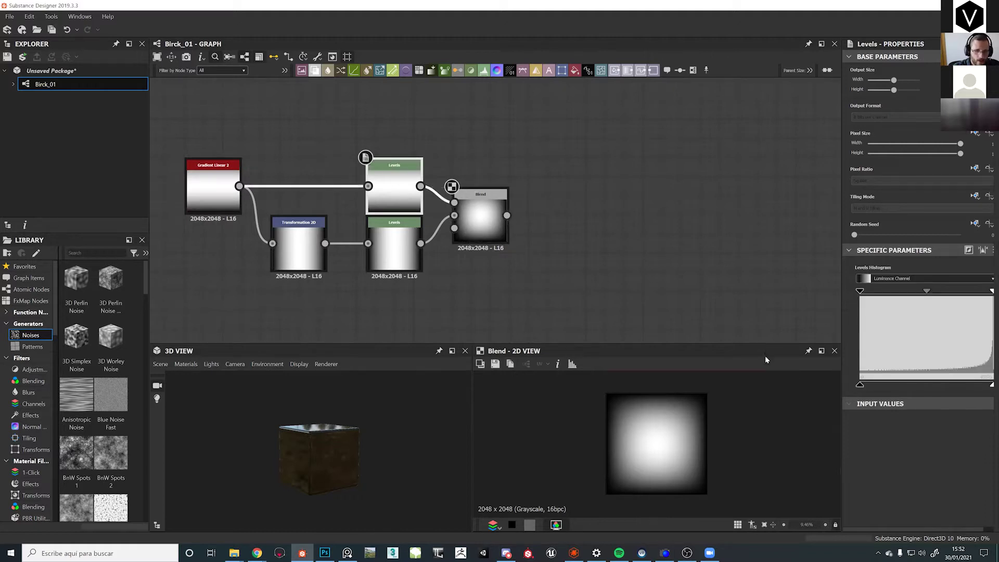
pyautogui.click(470, 227)
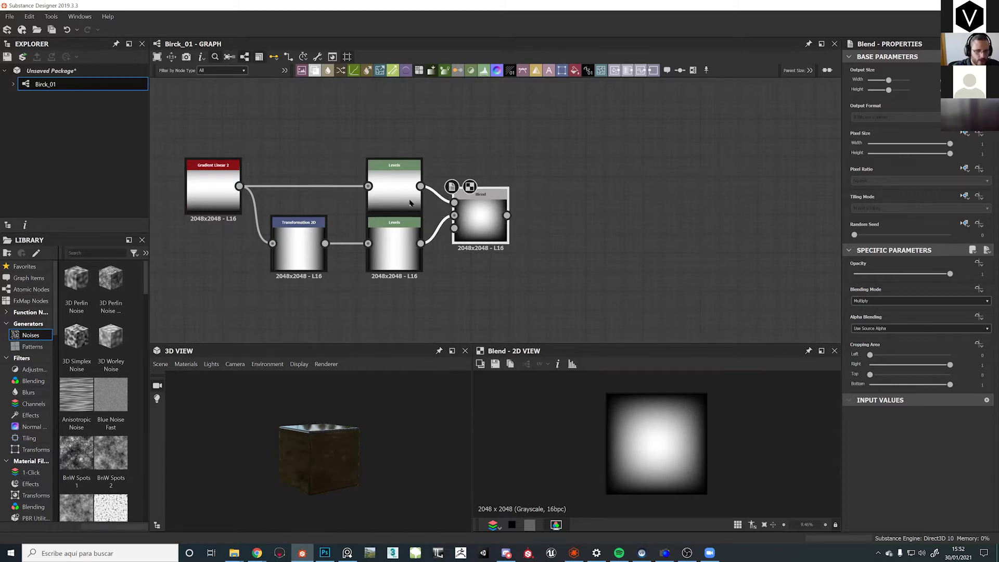
pyautogui.click(396, 184)
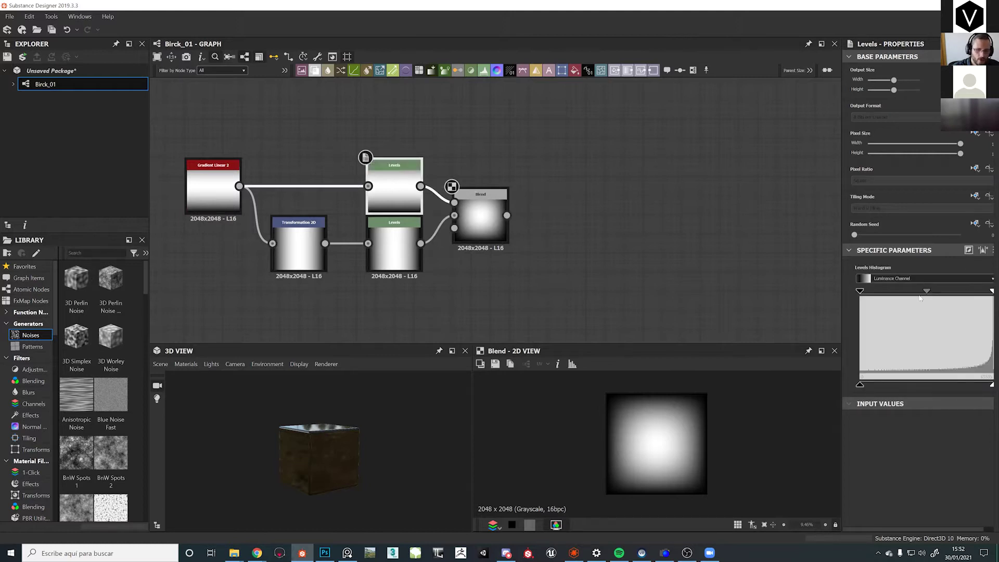
pyautogui.moveTo(841, 254); pyautogui.dragTo(815, 255)
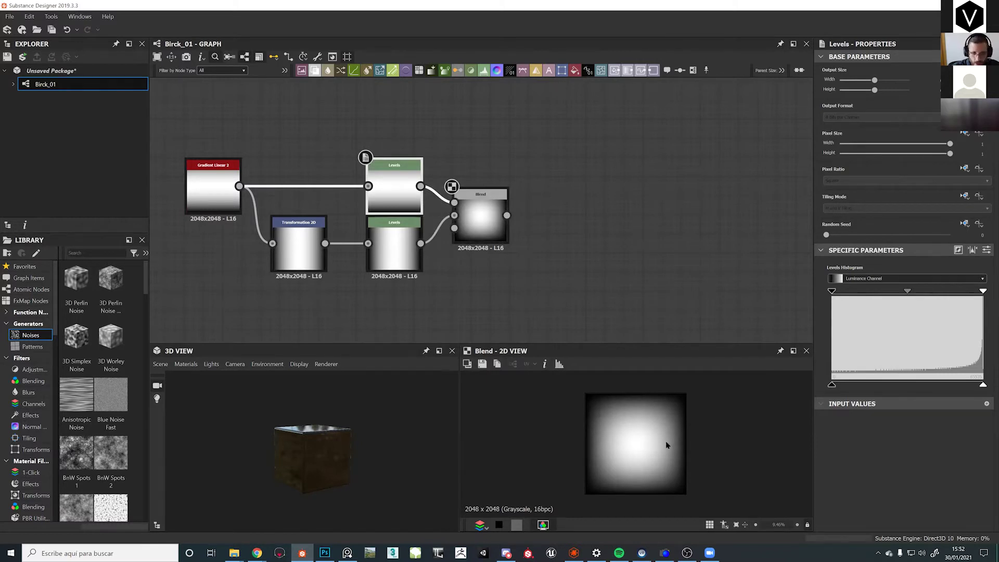
pyautogui.moveTo(569, 344); pyautogui.dragTo(568, 308)
pyautogui.scroll(2, 311, 469)
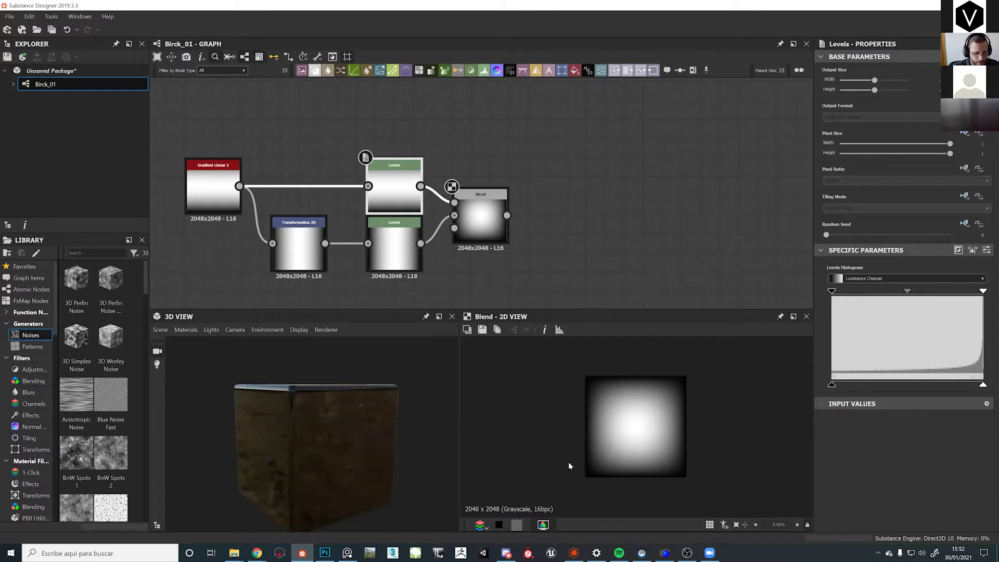
pyautogui.scroll(3, 608, 461)
pyautogui.scroll(-2, 612, 456)
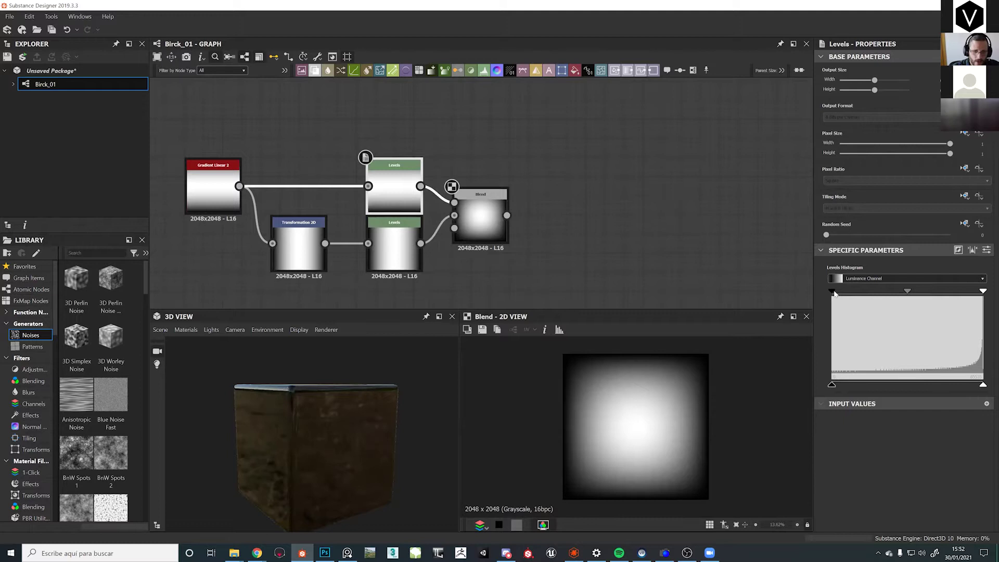
# Raise the upper Levels node's black input slightly, shift its midtone marker toward the dark end, and check the blended edges
pyautogui.moveTo(834, 293); pyautogui.dragTo(841, 292)
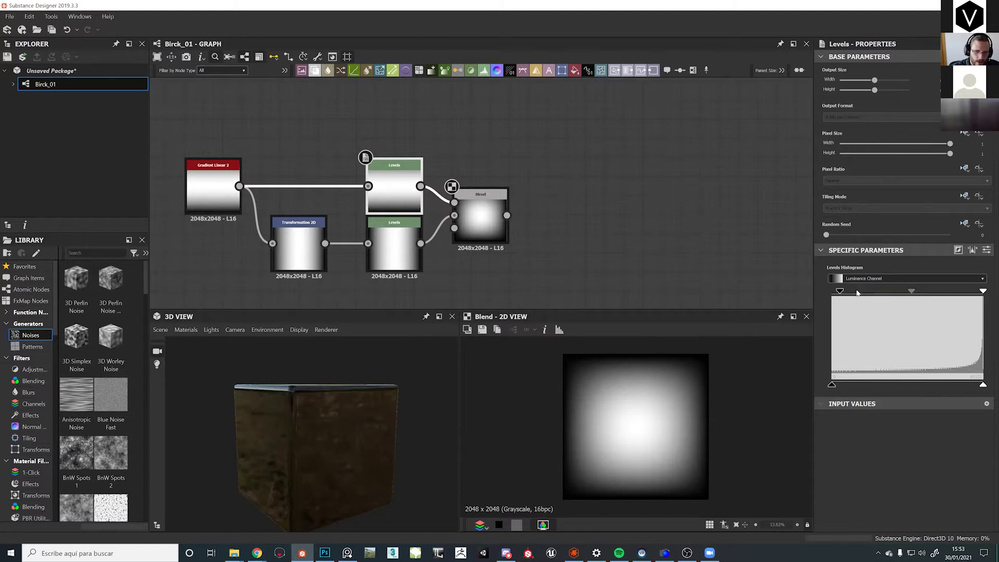
pyautogui.moveTo(914, 292); pyautogui.dragTo(894, 293)
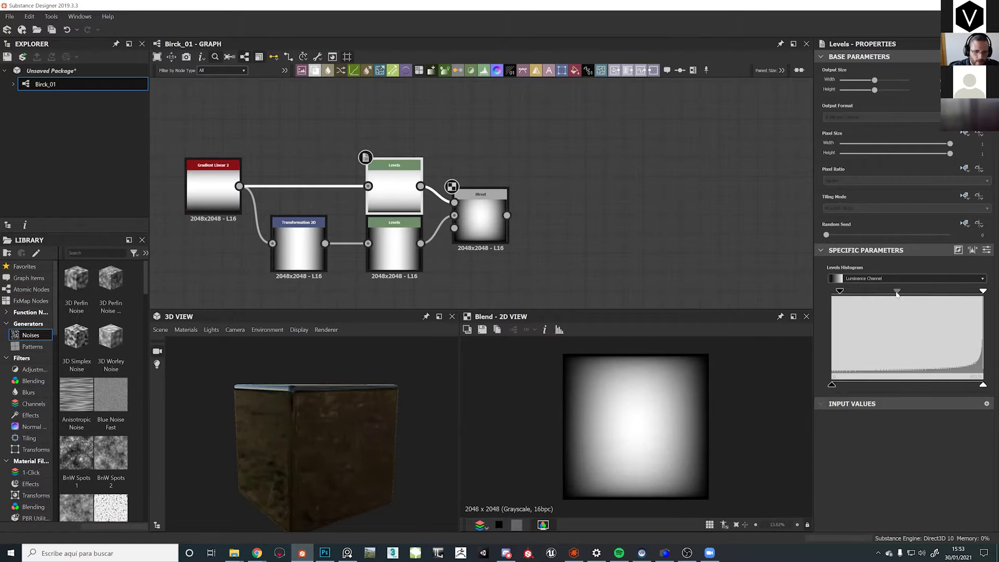
pyautogui.scroll(5, 630, 361)
pyautogui.moveTo(629, 360); pyautogui.dragTo(333, 367, button='middle')
pyautogui.scroll(-6, 504, 379)
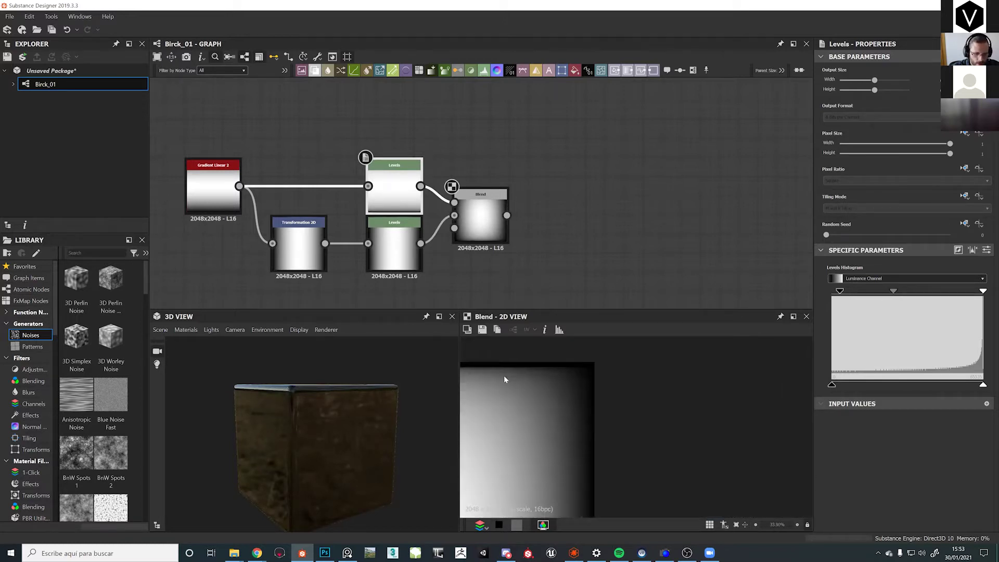
# On the lower Levels node, raise the black input slightly and shift the midtone marker toward the dark end to widen the bright area
pyautogui.click(387, 267)
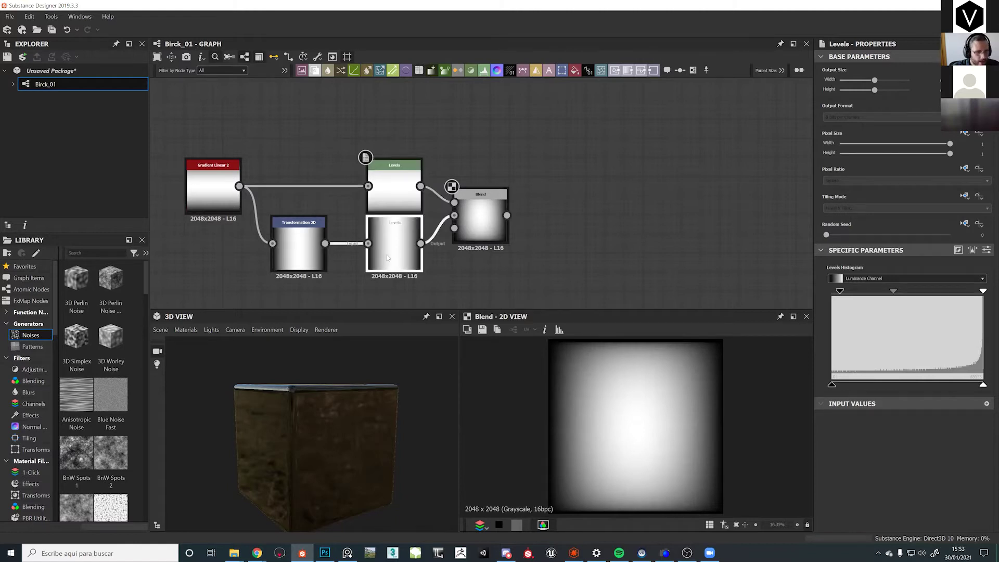
pyautogui.moveTo(835, 293); pyautogui.dragTo(837, 293)
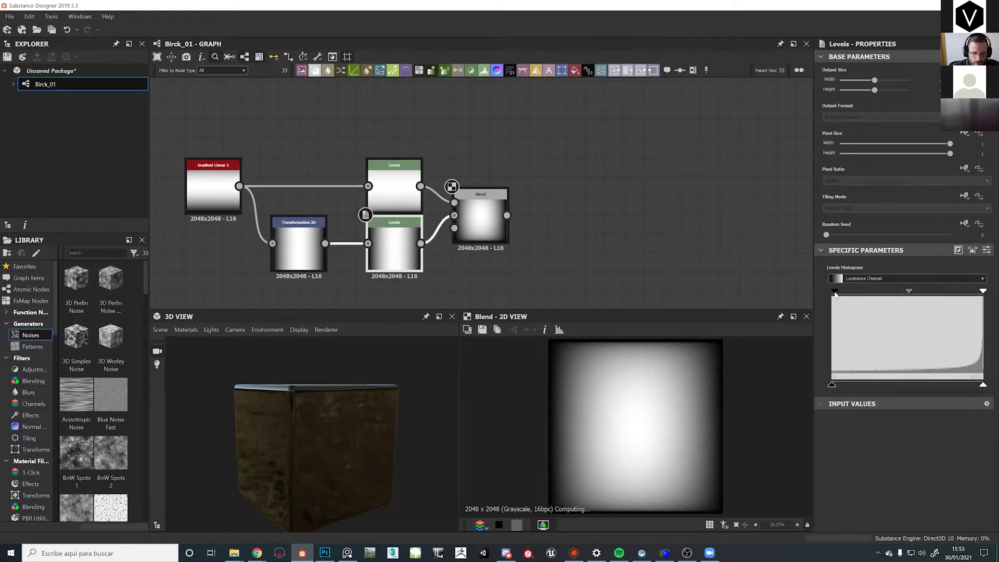
pyautogui.moveTo(913, 294); pyautogui.dragTo(888, 297)
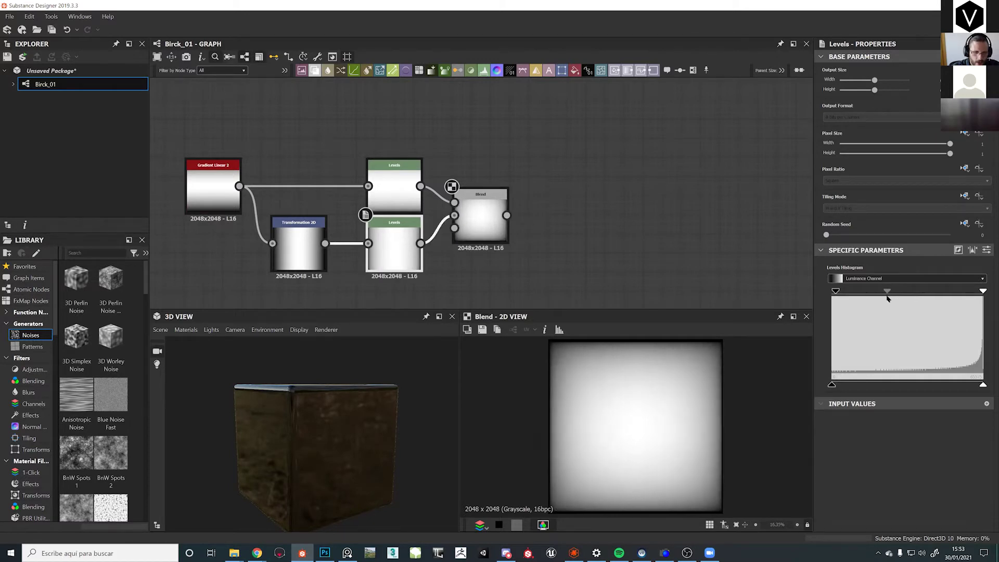
pyautogui.scroll(-2, 644, 401)
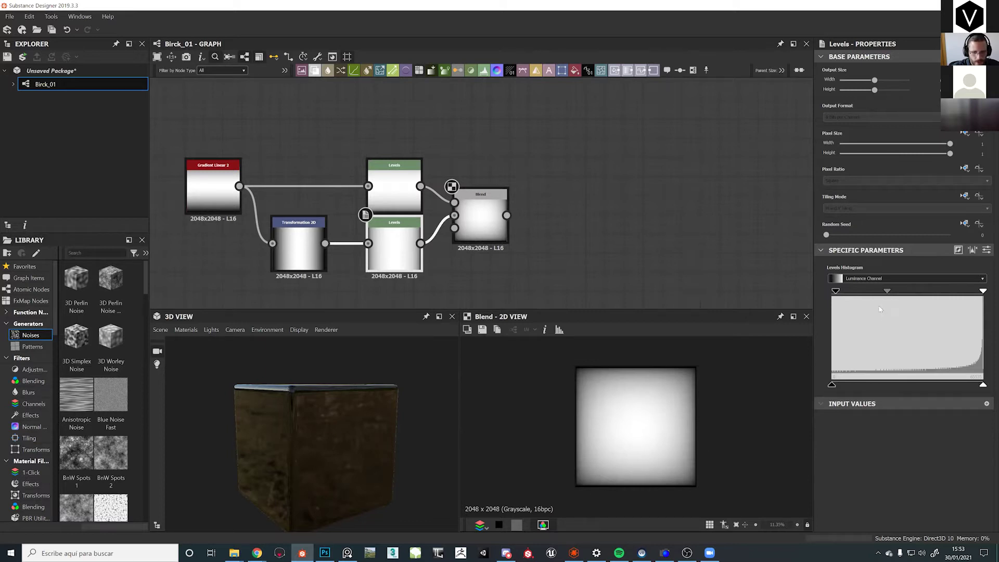
pyautogui.moveTo(836, 293); pyautogui.dragTo(839, 294)
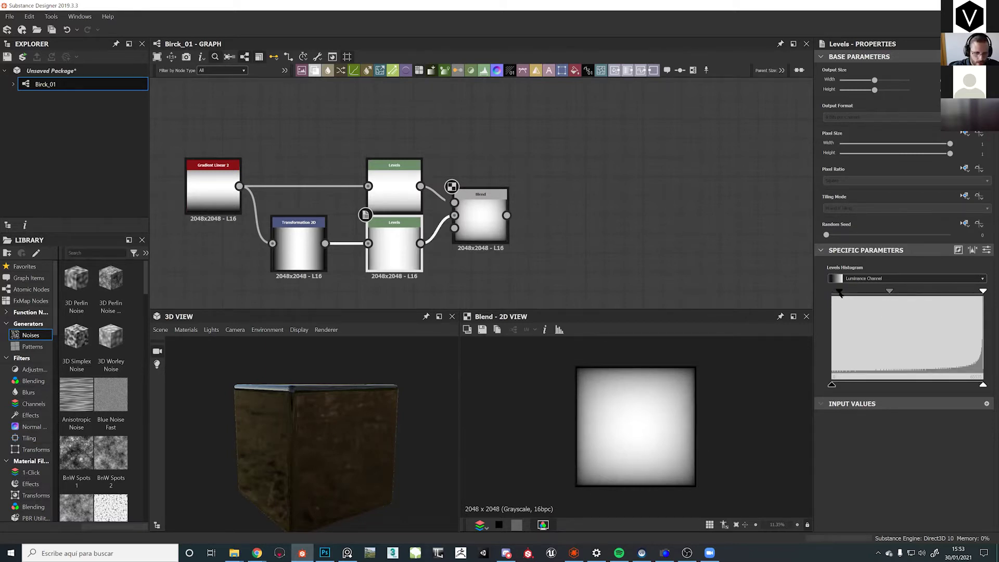
pyautogui.scroll(3, 692, 367)
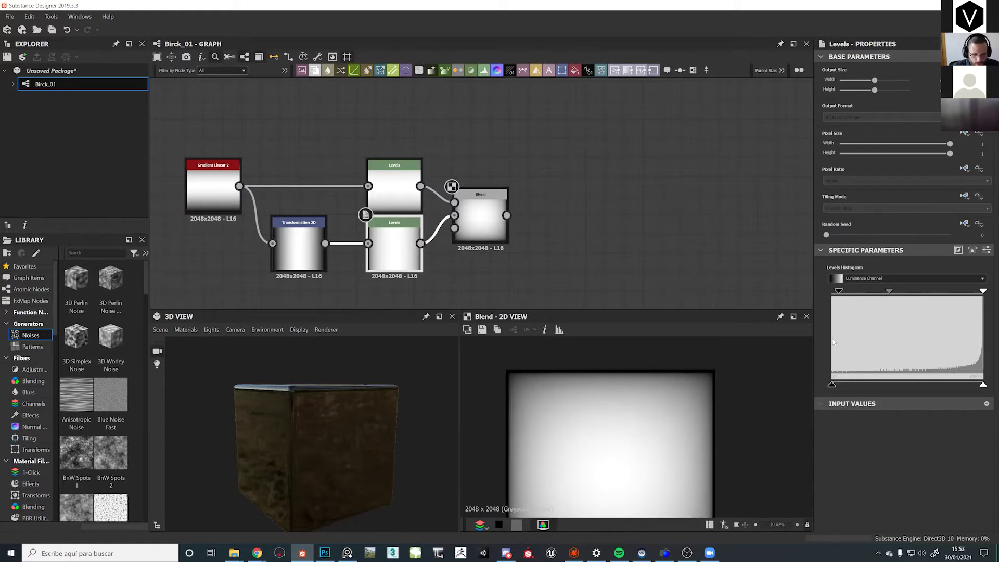
pyautogui.moveTo(894, 292); pyautogui.dragTo(880, 299)
# Shift the upper Levels node's midtone marker further toward the dark end and inspect the blended brick's borders up close
pyautogui.moveTo(421, 187); pyautogui.dragTo(637, 183)
pyautogui.click(401, 184)
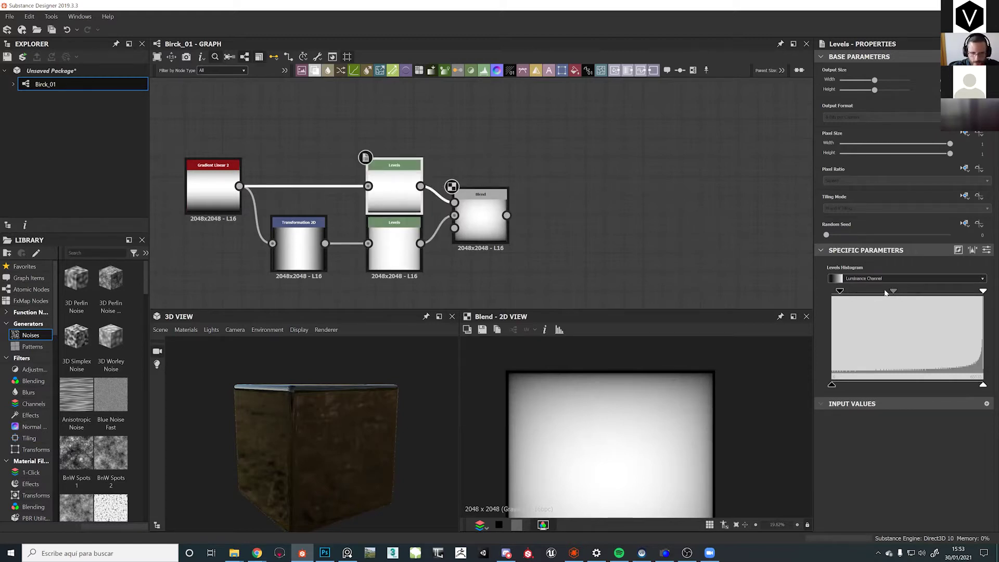
pyautogui.moveTo(880, 292); pyautogui.dragTo(876, 295)
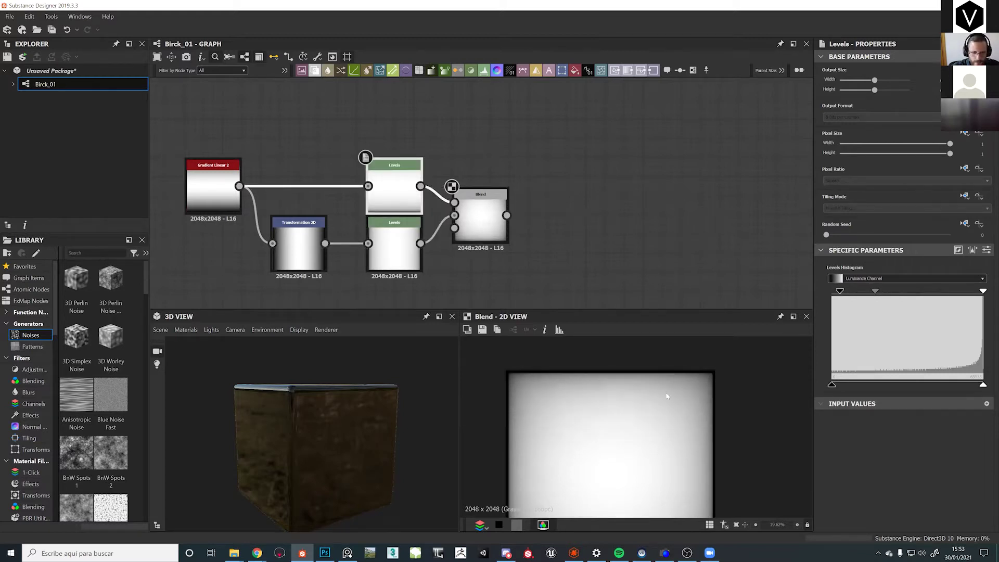
pyautogui.scroll(-2, 674, 438)
pyautogui.moveTo(530, 192); pyautogui.dragTo(550, 146, button='middle')
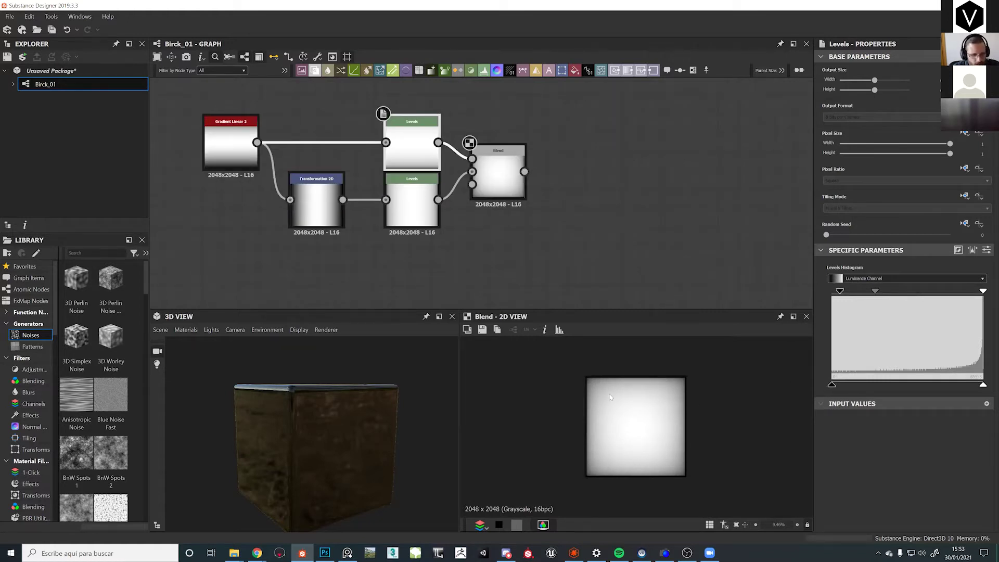
pyautogui.scroll(10, 610, 397)
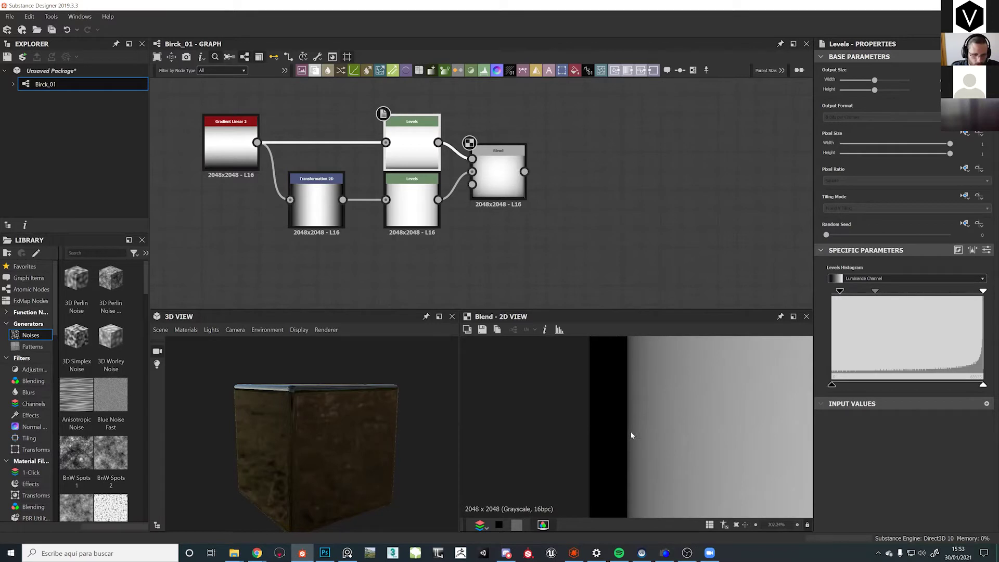
pyautogui.scroll(-9, 631, 424)
pyautogui.scroll(3, 556, 358)
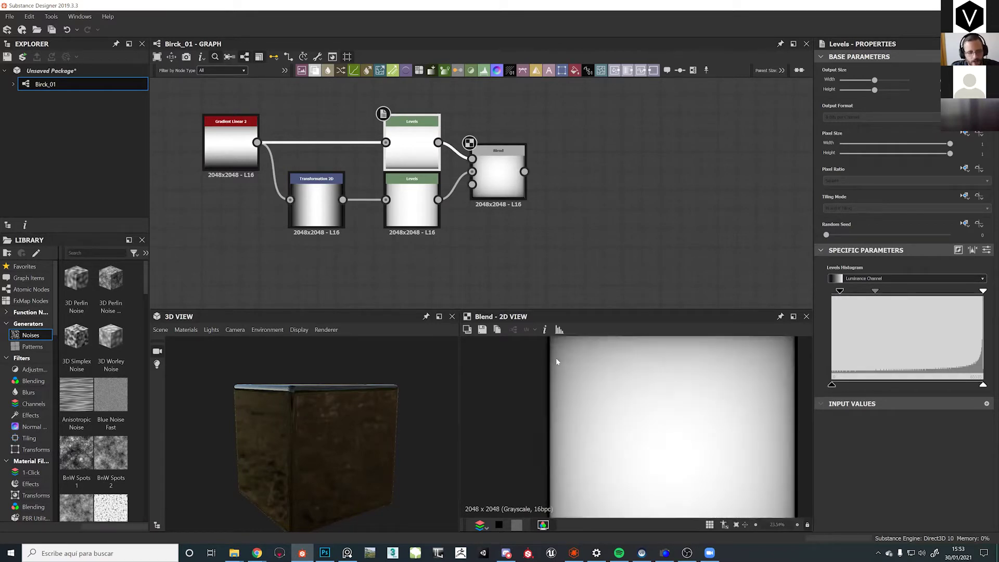
pyautogui.moveTo(703, 415); pyautogui.dragTo(509, 357, button='middle')
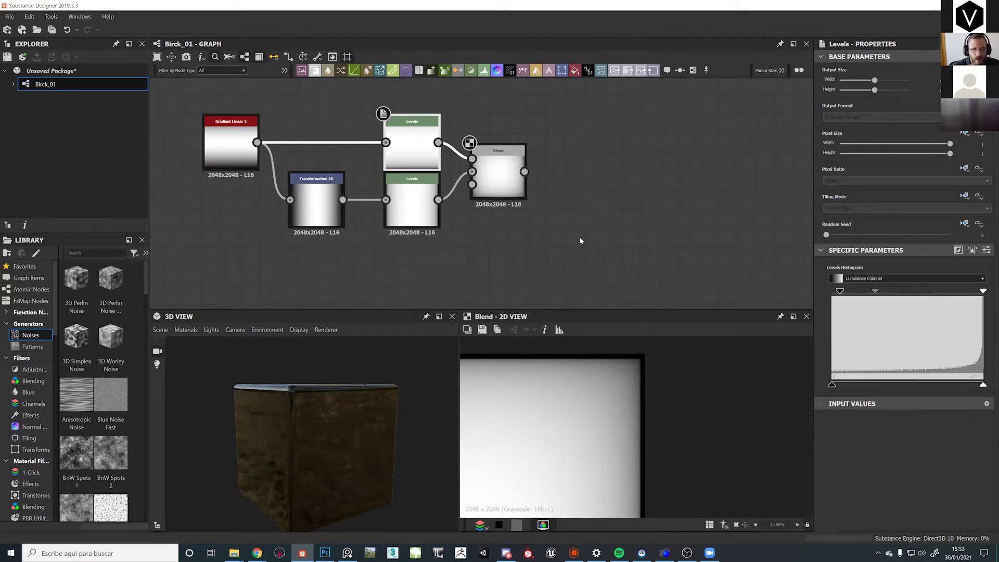
# Reposition all the gradient, Transformation 2D, Levels and Blend nodes together to free graph space after the Blend node
pyautogui.scroll(-5, 580, 237)
pyautogui.moveTo(370, 176); pyautogui.dragTo(609, 264)
pyautogui.moveTo(528, 219); pyautogui.dragTo(435, 228)
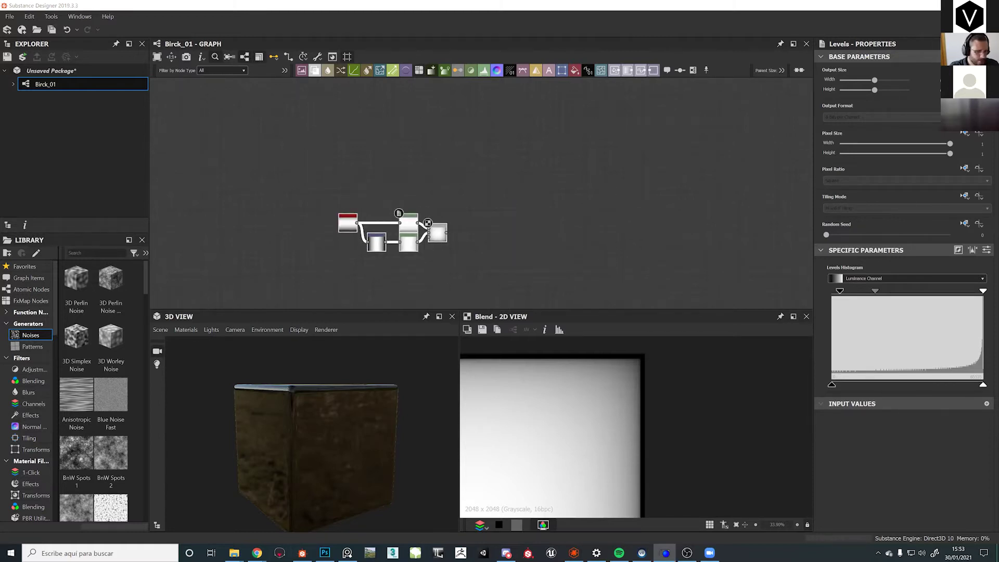
pyautogui.scroll(5, 451, 242)
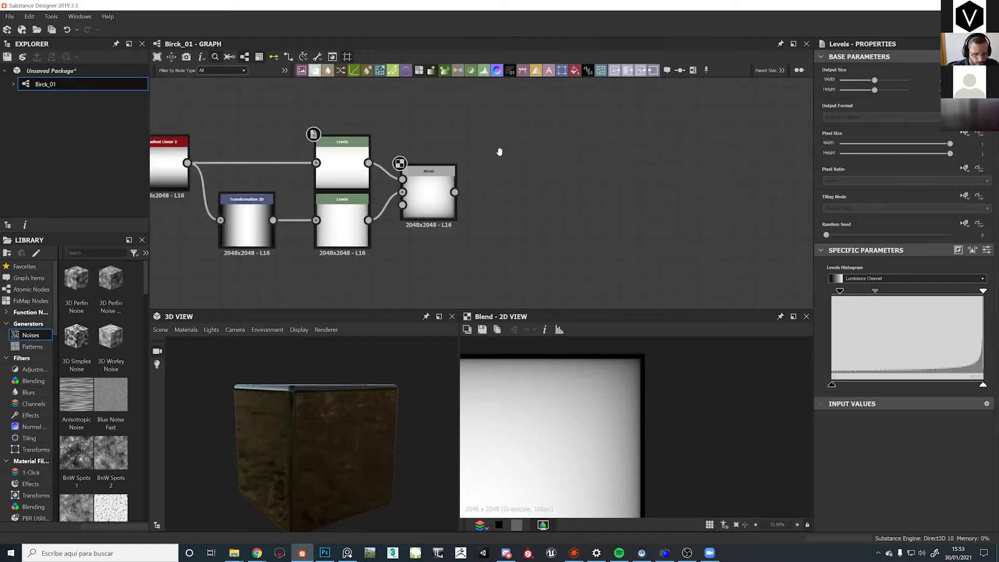
# Add a Tile Sampler node after the Blend node and move the brick-shape nodes away from it as a group
pyautogui.press('space')
pyautogui.write('tile')
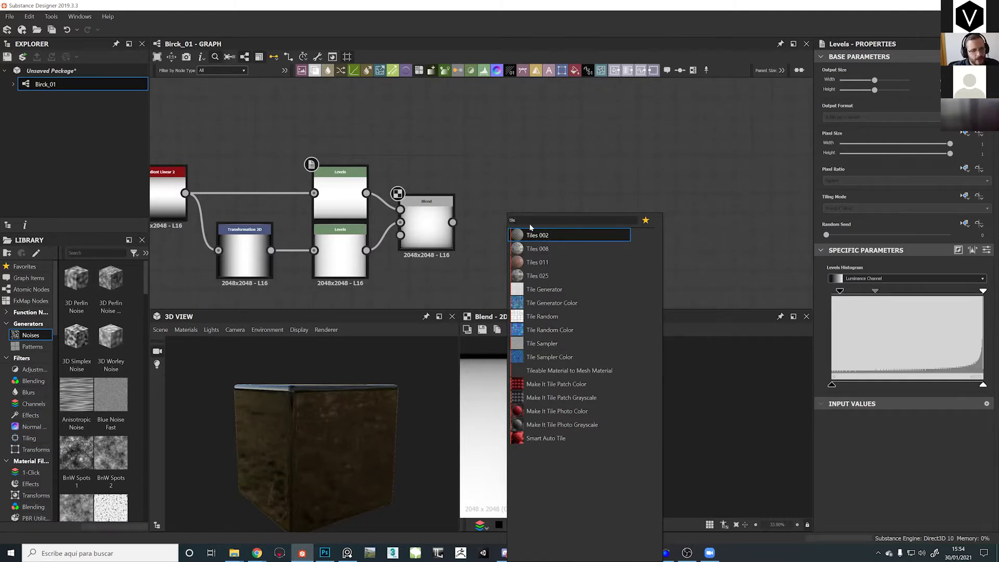
pyautogui.click(548, 346)
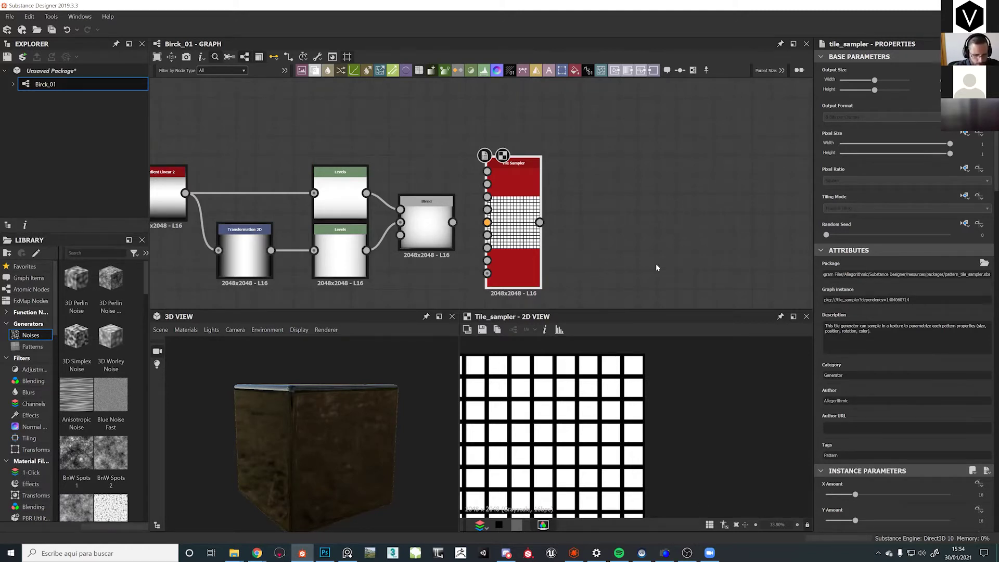
pyautogui.moveTo(449, 165); pyautogui.dragTo(477, 208, button='middle')
pyautogui.scroll(-3, 373, 153)
pyautogui.moveTo(303, 180); pyautogui.dragTo(464, 272)
pyautogui.moveTo(471, 229); pyautogui.dragTo(415, 193)
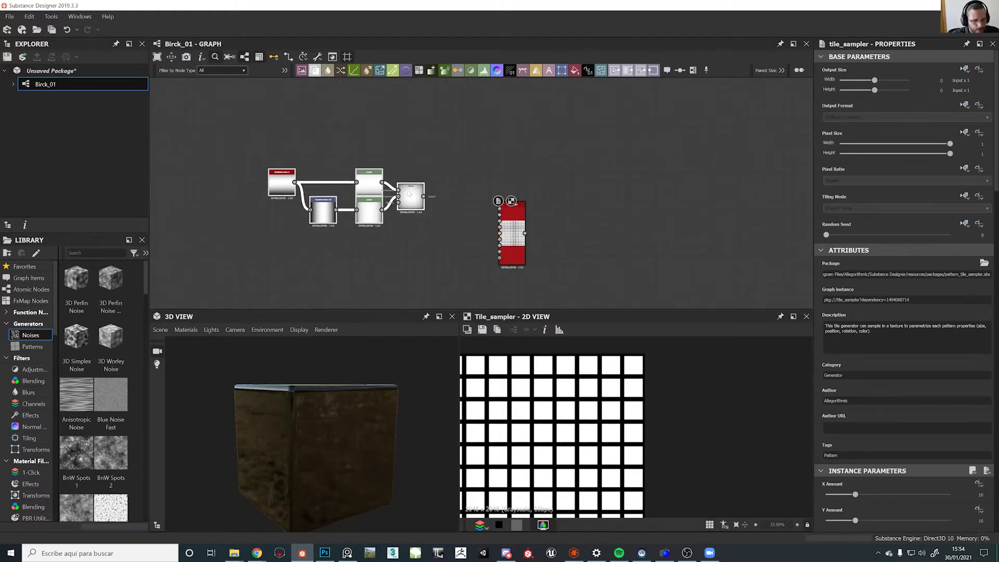
# Connect the Blend output to the Tile Sampler's Pattern Input 1 and place the Tile Sampler closer to the Blend node
pyautogui.scroll(3, 434, 214)
pyautogui.scroll(2, 379, 178)
pyautogui.click(378, 178)
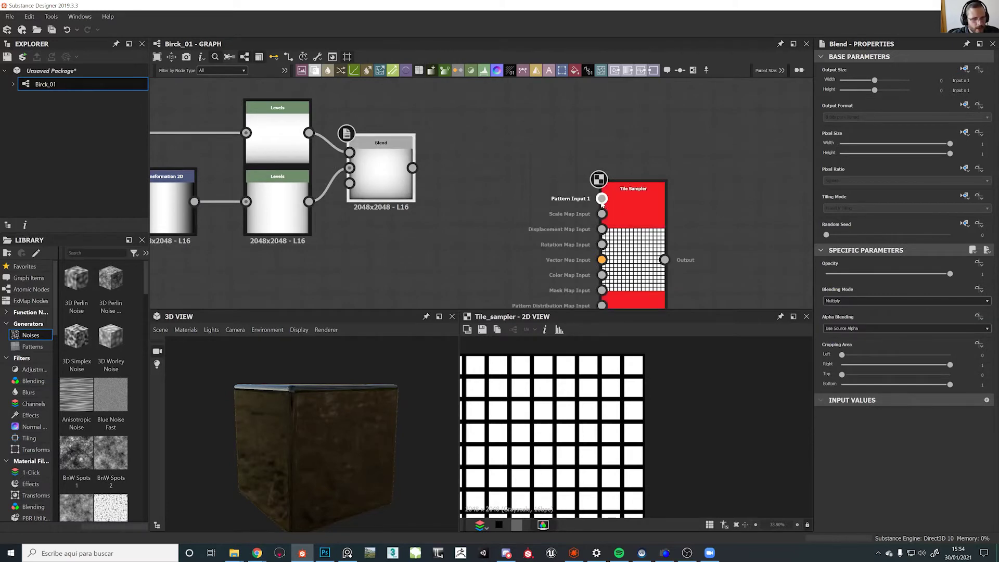
pyautogui.moveTo(601, 199); pyautogui.dragTo(413, 168)
pyautogui.moveTo(655, 216); pyautogui.dragTo(562, 170)
pyautogui.scroll(10, 587, 420)
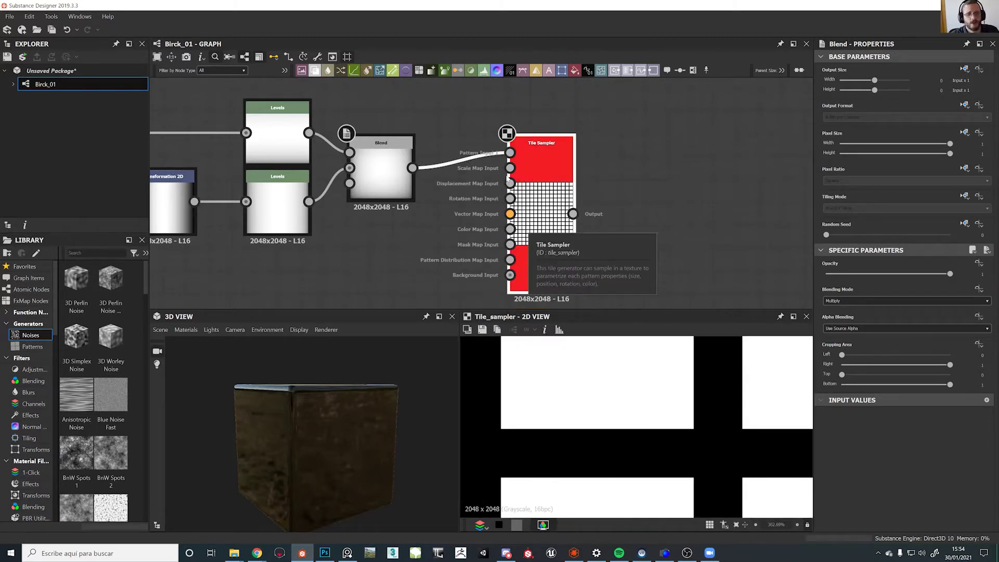
pyautogui.hotkey('ctrl', 'z')
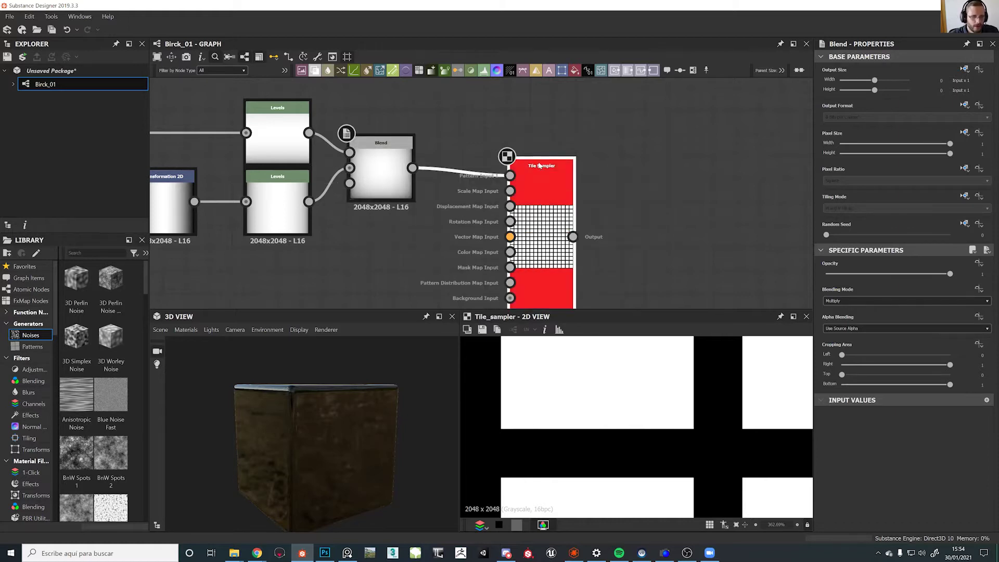
# Set the Tile Sampler's Pattern to Pattern Input and check the tiled brick shapes
pyautogui.click(582, 179)
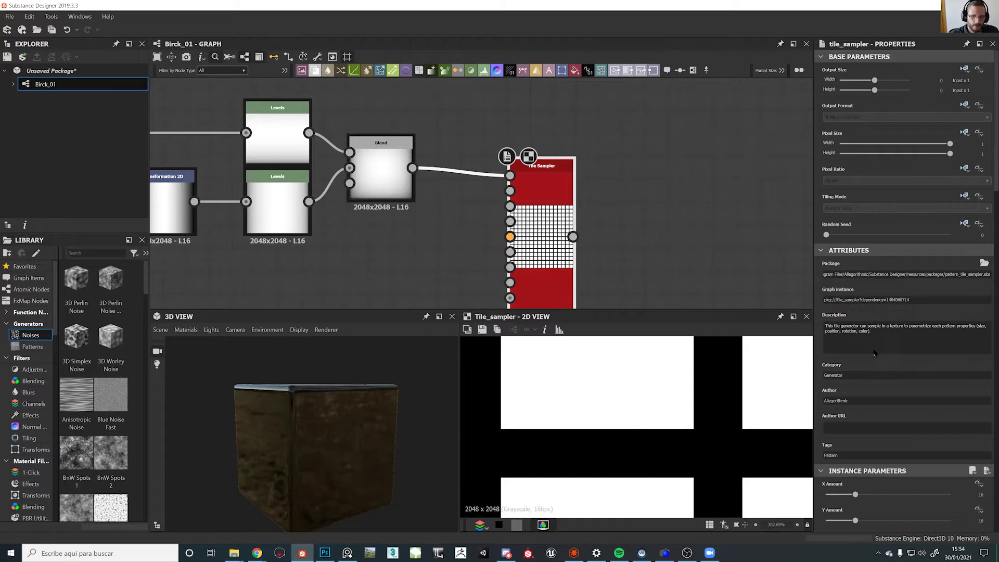
pyautogui.scroll(-5, 862, 216)
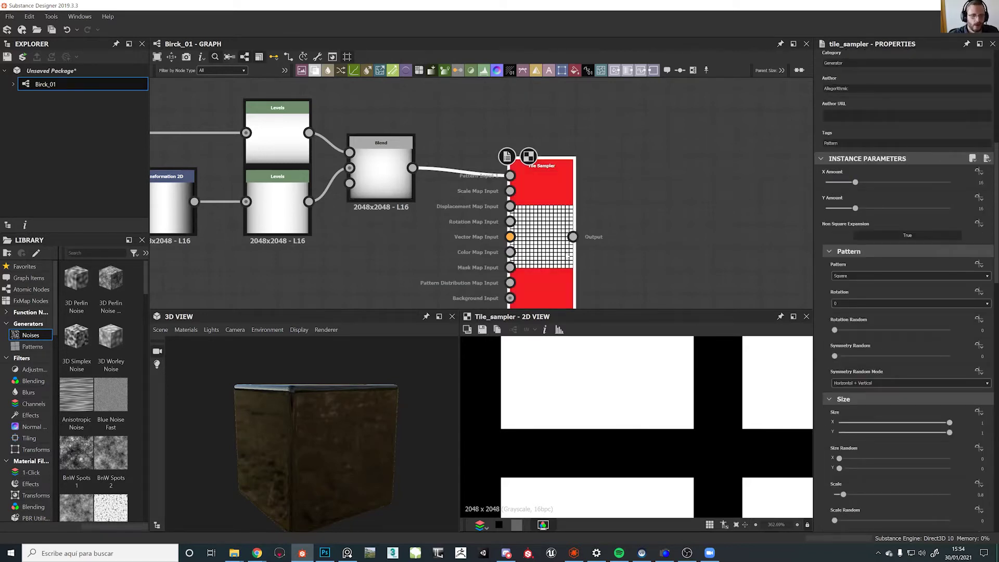
pyautogui.scroll(-10, 601, 382)
pyautogui.scroll(-3, 526, 363)
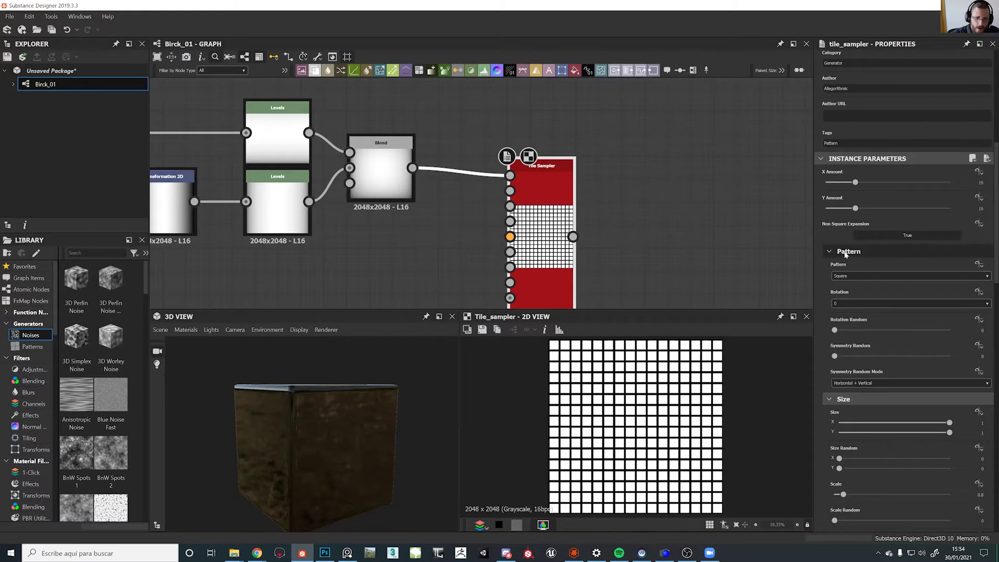
pyautogui.click(846, 279)
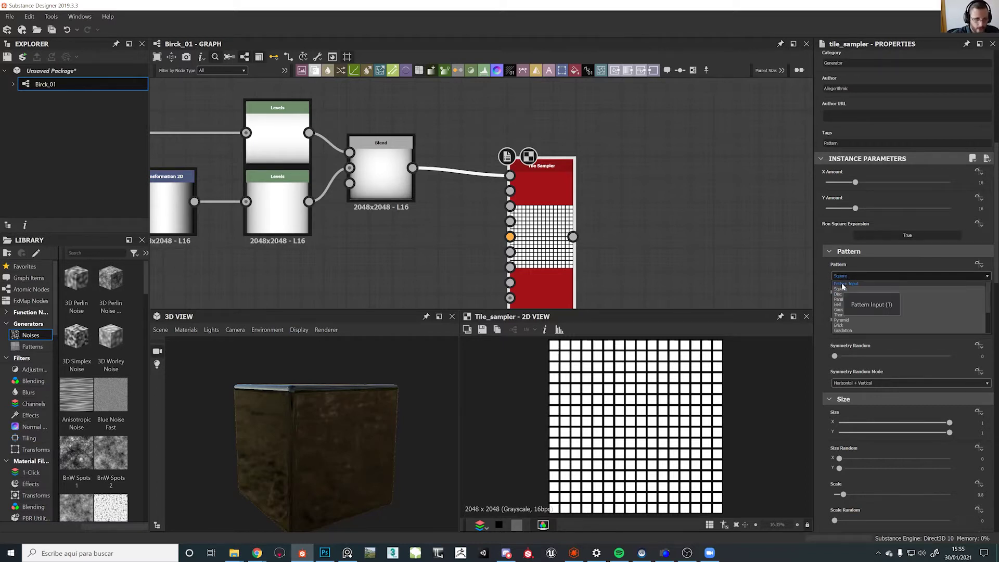
pyautogui.click(843, 285)
pyautogui.scroll(10, 656, 389)
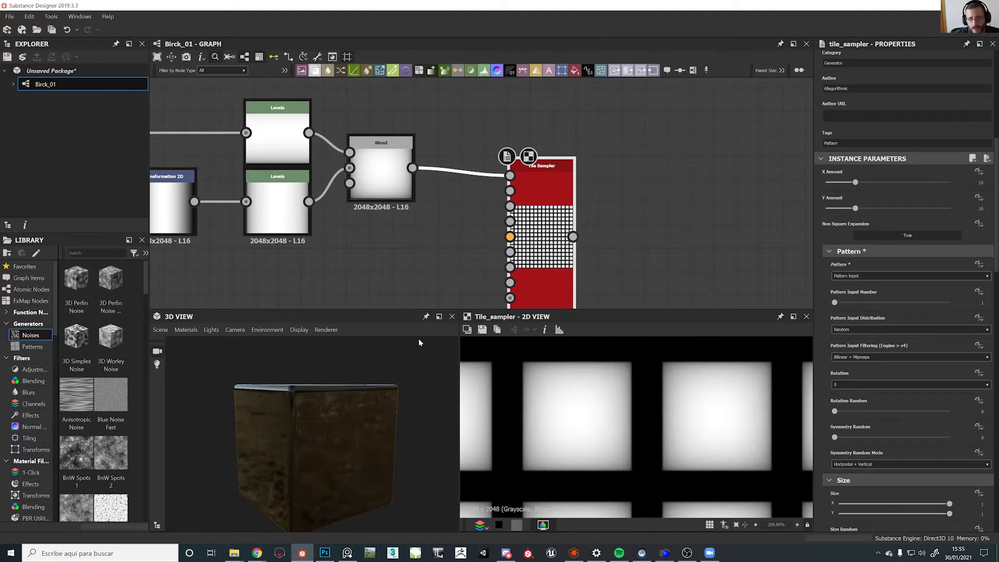
pyautogui.scroll(-10, 694, 387)
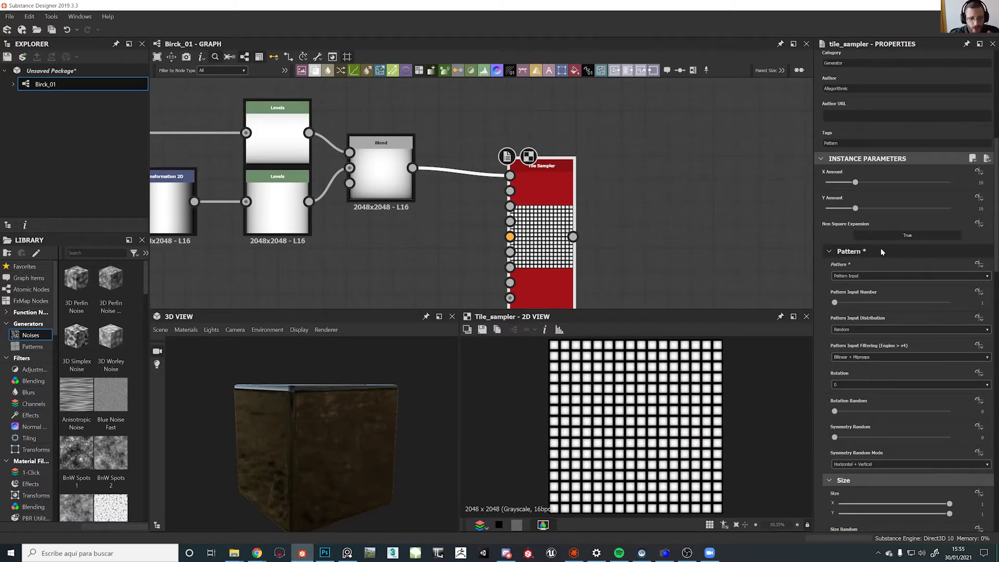
# Set the Tile Sampler's X Amount to 6 and Y Amount to 16
pyautogui.moveTo(855, 209); pyautogui.dragTo(850, 208)
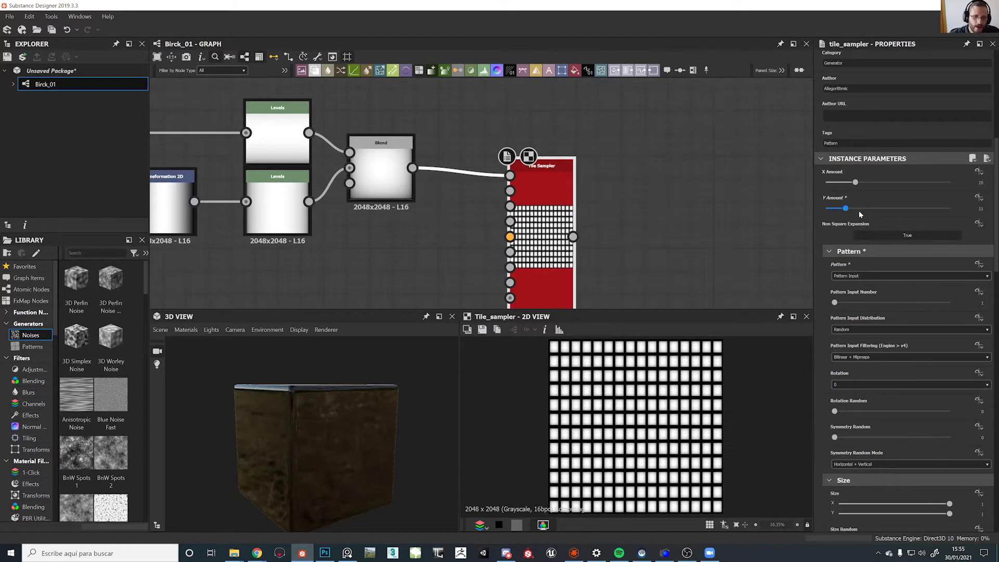
pyautogui.moveTo(855, 183); pyautogui.dragTo(838, 182)
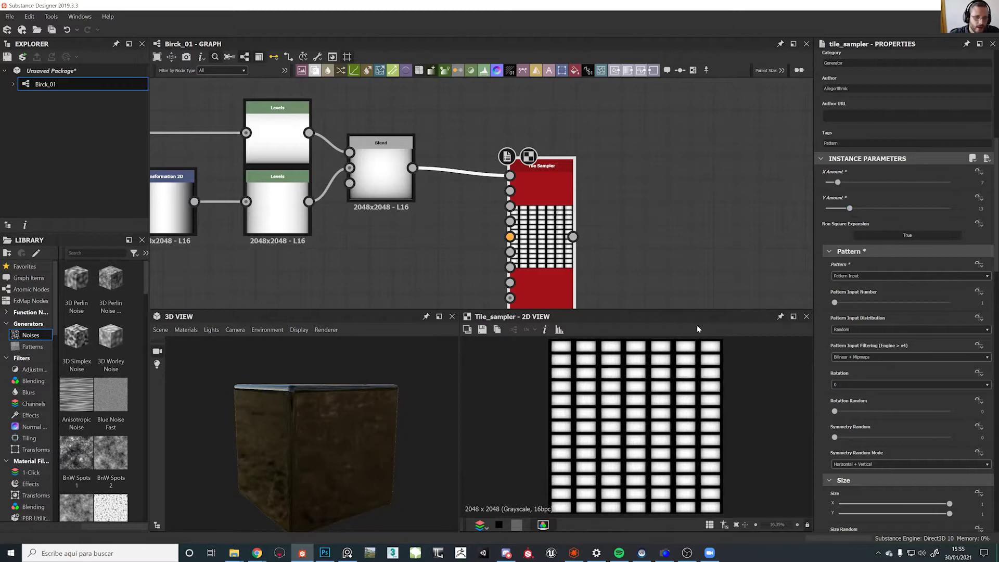
pyautogui.click(968, 183)
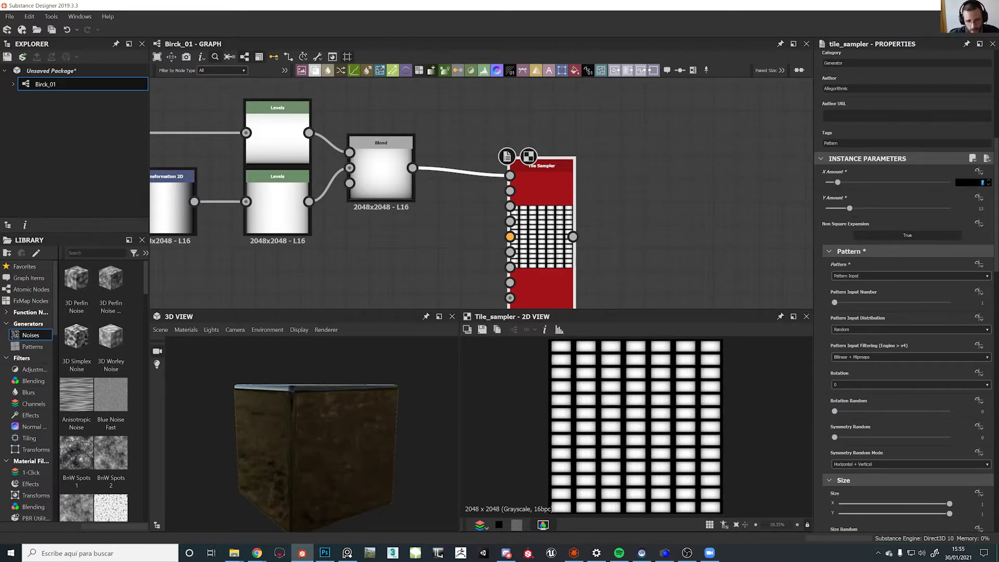
pyautogui.write('6')
pyautogui.press('Return')
pyautogui.moveTo(850, 208); pyautogui.dragTo(852, 208)
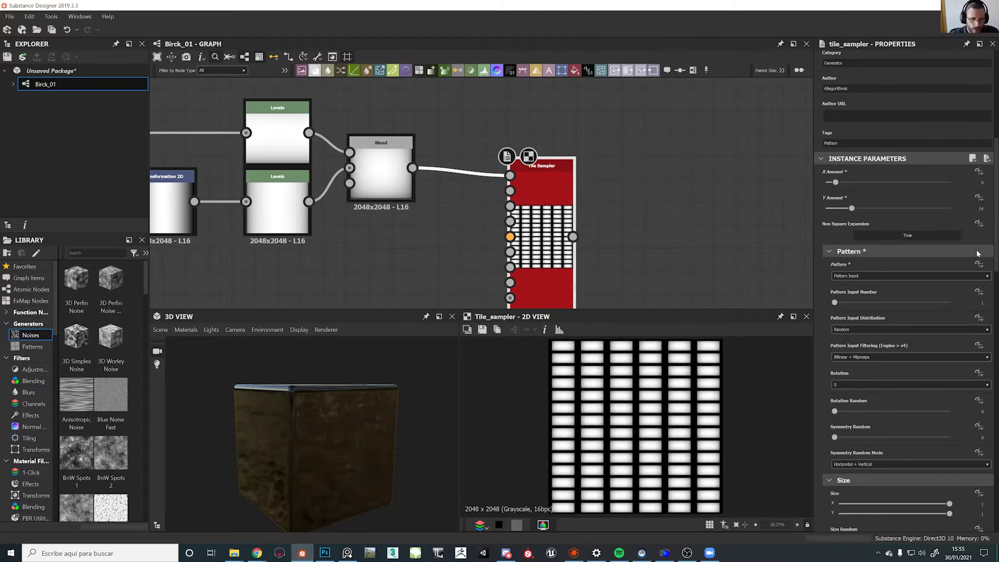
pyautogui.click(982, 206)
pyautogui.write('16')
pyautogui.press('Return')
# Check the brick proportions, then set the Tile Sampler's X Amount to 7 and Y Amount to 18
pyautogui.scroll(5, 649, 384)
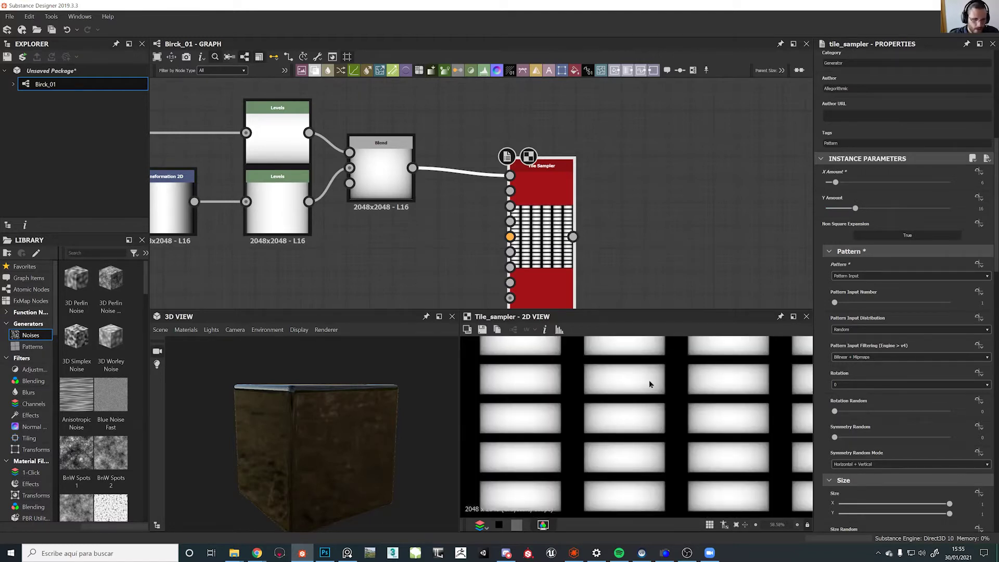
pyautogui.scroll(-4, 673, 388)
pyautogui.moveTo(855, 208); pyautogui.dragTo(837, 183)
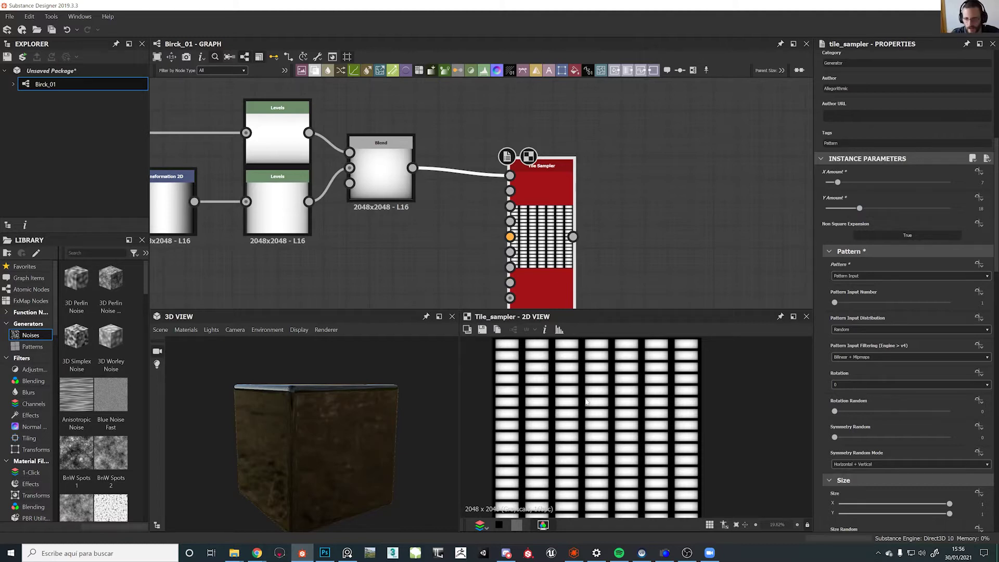
pyautogui.scroll(-1, 856, 329)
# Increase the Tile Sampler's Scale to 0.99 to narrow the gaps between the bricks
pyautogui.scroll(-3, 855, 329)
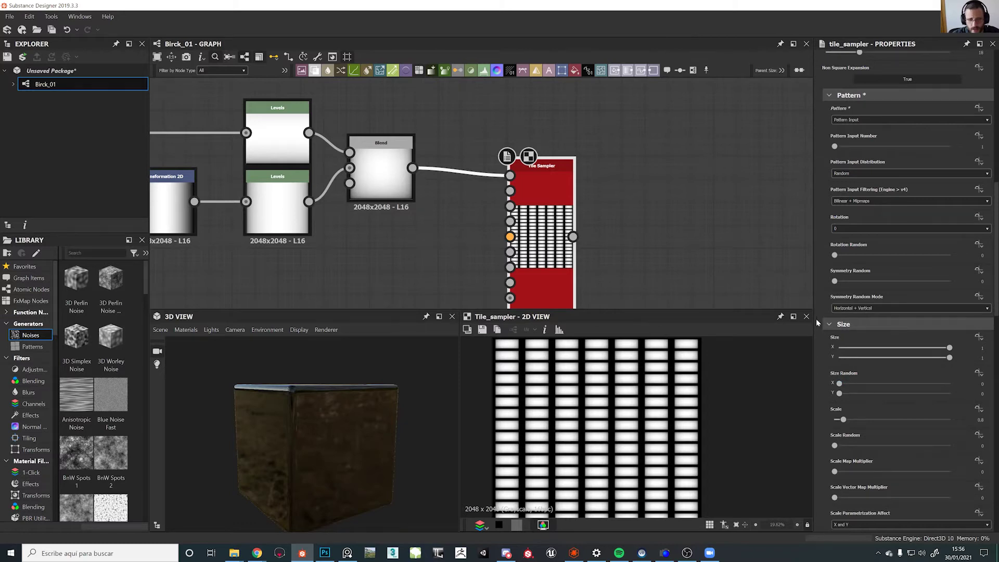
pyautogui.scroll(8, 609, 422)
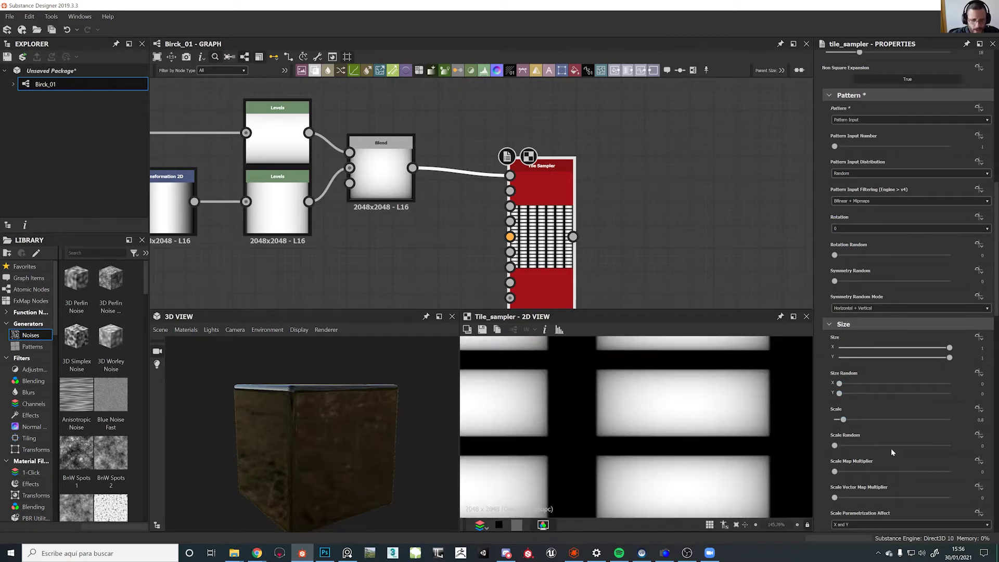
pyautogui.click(844, 419)
pyautogui.moveTo(845, 421); pyautogui.dragTo(846, 423)
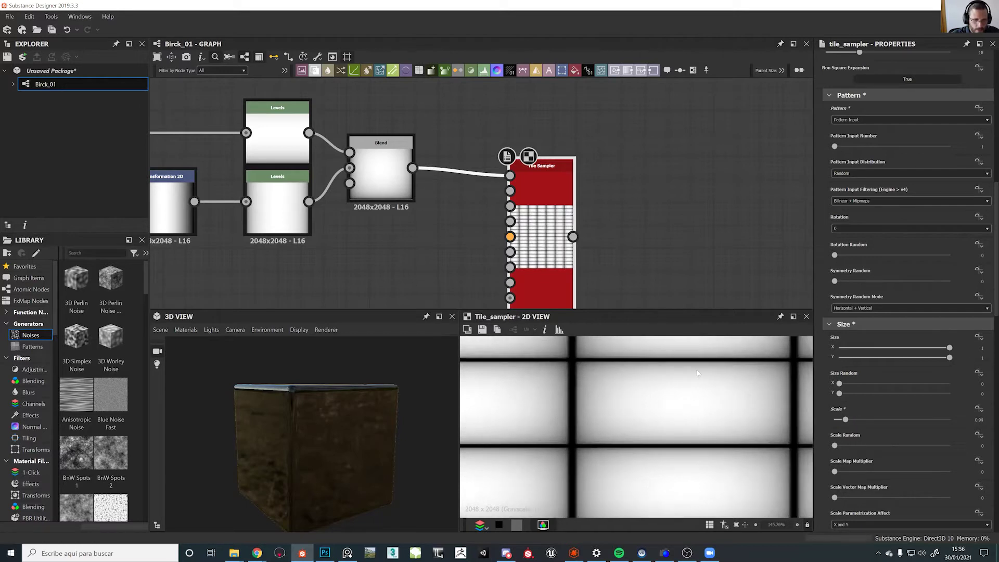
# Examine the gaps between the bricks, then try a Size of 0.94 in X and 0.92 in Y with a slightly higher Scale
pyautogui.scroll(-6, 763, 431)
pyautogui.scroll(6, 553, 385)
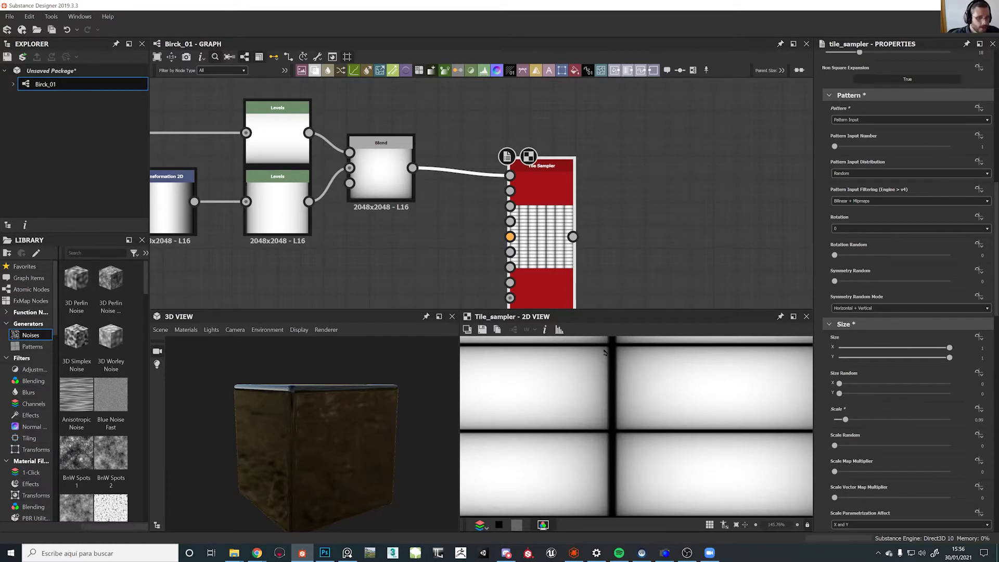
pyautogui.scroll(-5, 611, 385)
pyautogui.scroll(4, 640, 375)
pyautogui.scroll(4, 614, 406)
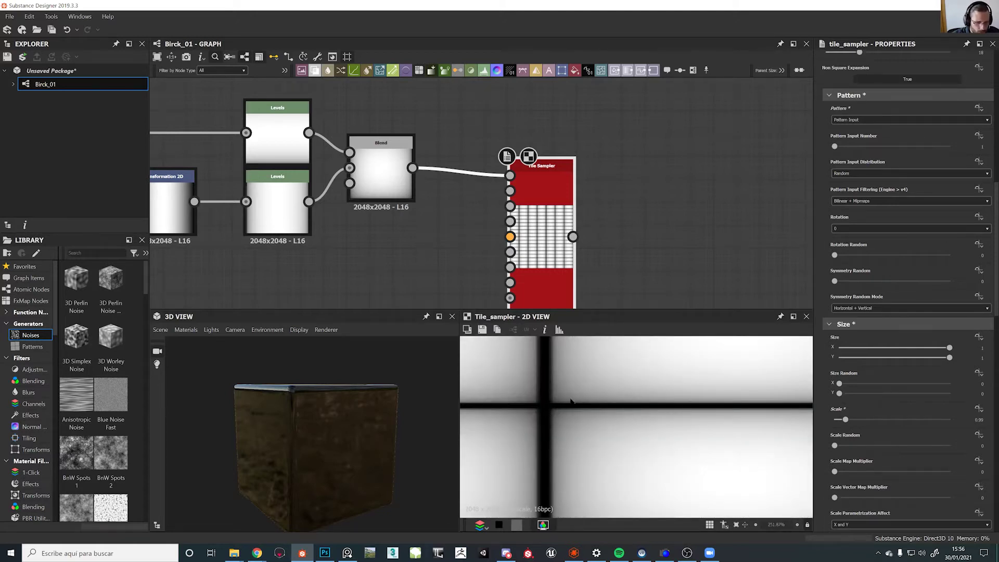
pyautogui.moveTo(618, 413); pyautogui.dragTo(555, 357, button='middle')
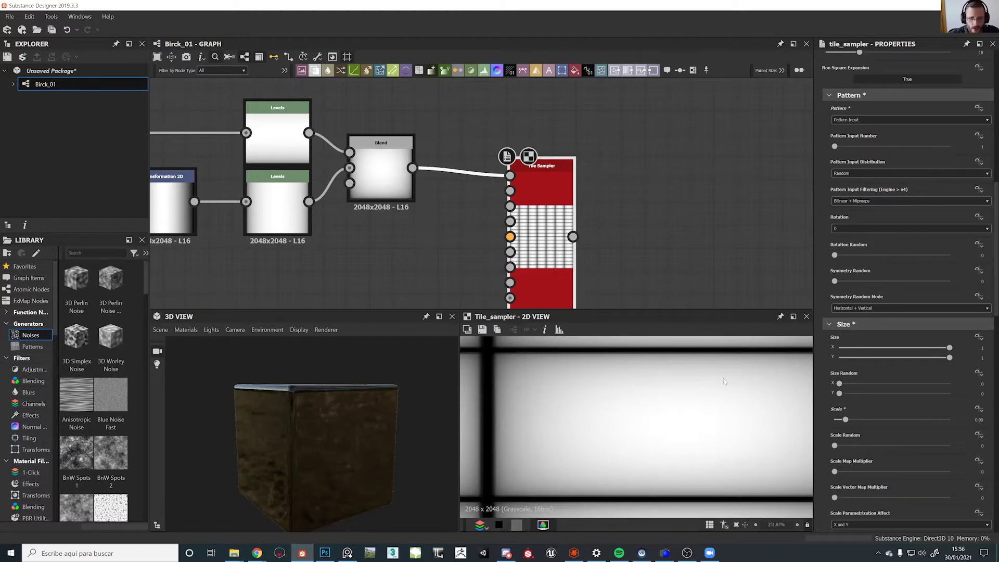
pyautogui.moveTo(942, 349)
pyautogui.mouseDown()
pyautogui.moveTo(898, 348)
pyautogui.moveTo(953, 348)
pyautogui.moveTo(944, 361)
pyautogui.mouseUp()
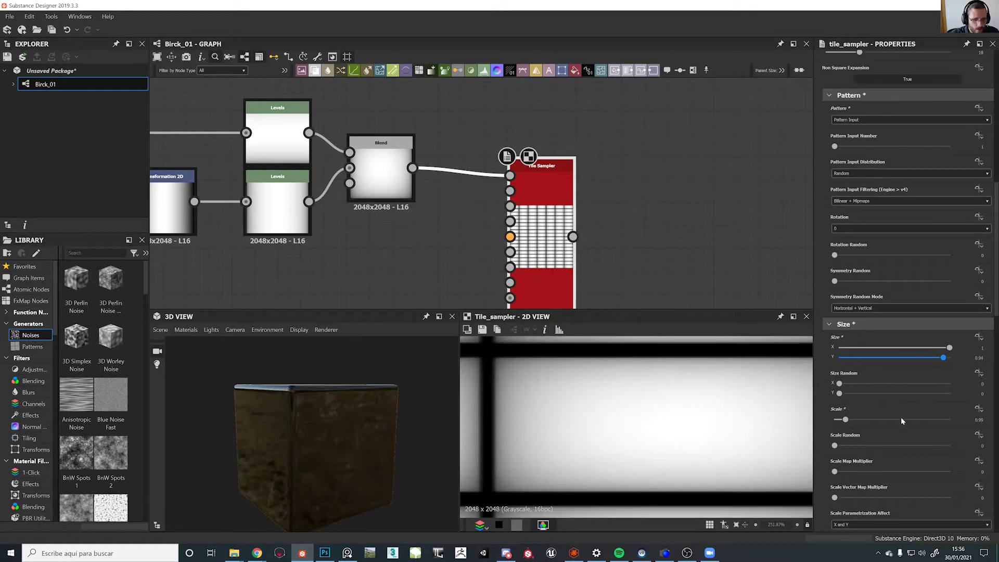
pyautogui.moveTo(845, 419); pyautogui.dragTo(846, 419)
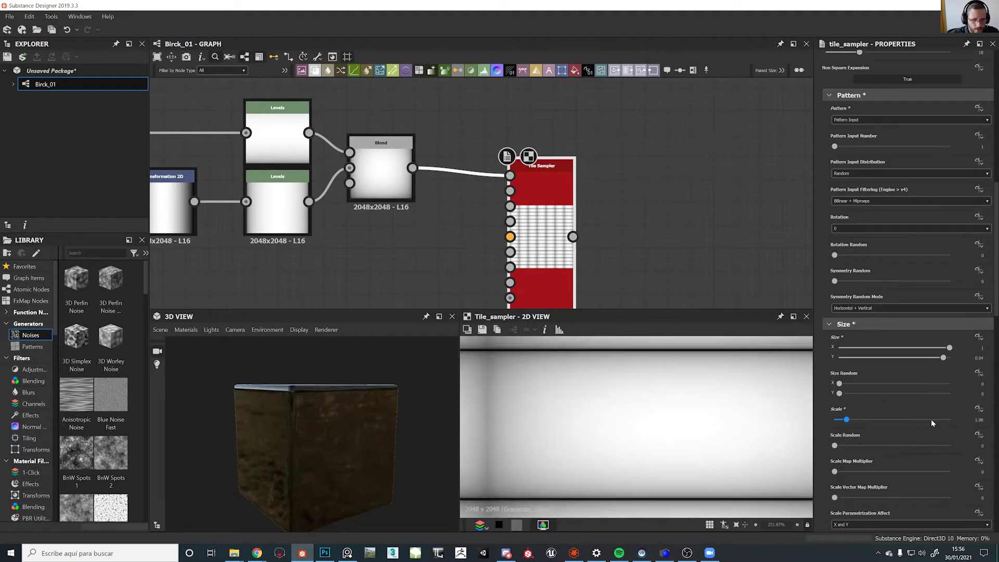
pyautogui.moveTo(944, 358); pyautogui.dragTo(944, 348)
pyautogui.scroll(-5, 694, 419)
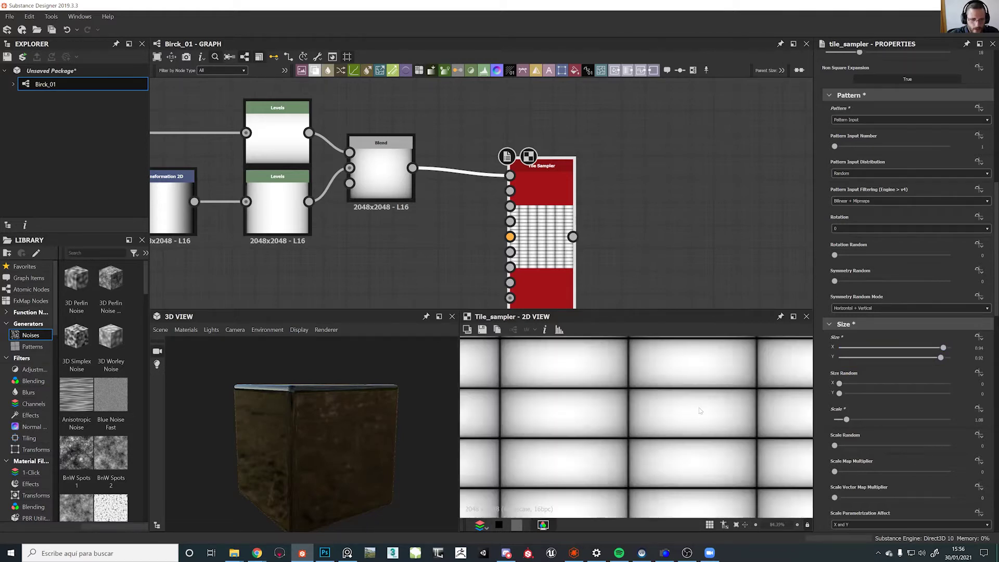
pyautogui.scroll(2, 614, 411)
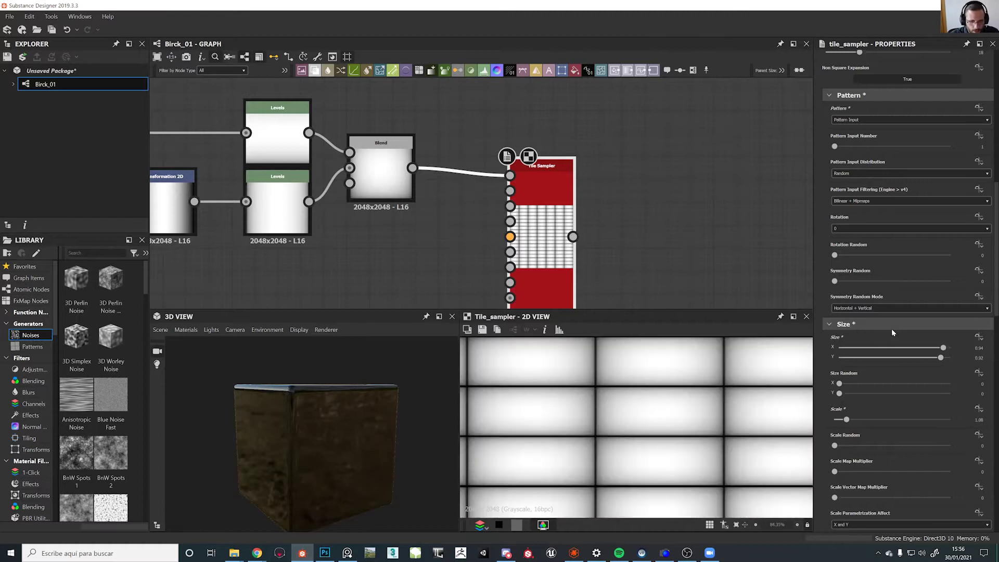
# Return the Tile Sampler's Size X and Y to 1 and set its Scale to 1
pyautogui.moveTo(944, 348); pyautogui.dragTo(951, 358)
pyautogui.click(976, 419)
pyautogui.write('1')
pyautogui.press('Return')
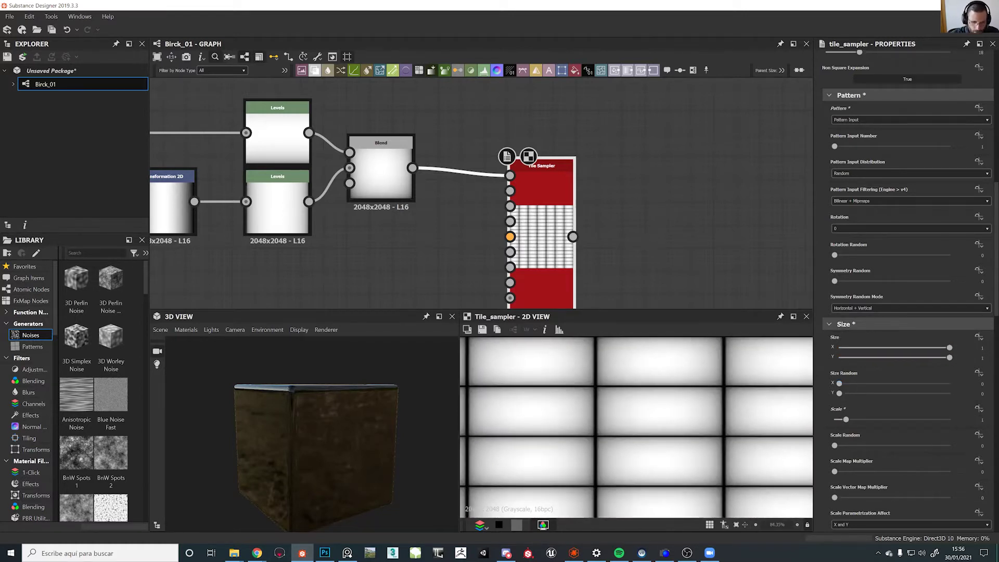
# Widen the bricks by trying a Size X of 2, then reducing it to 1.015 to narrow the vertical gaps
pyautogui.click(975, 348)
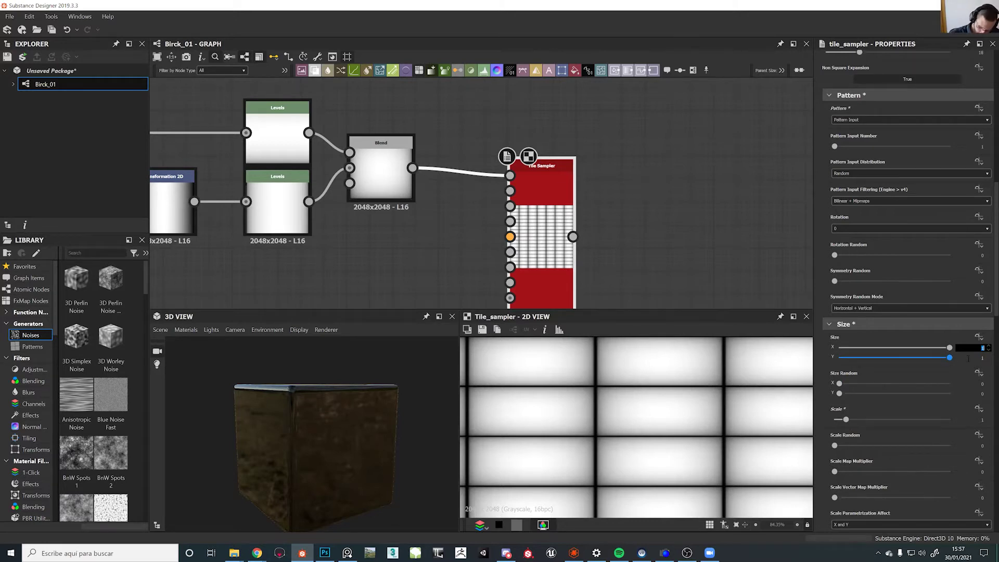
pyautogui.write('2')
pyautogui.press('Return')
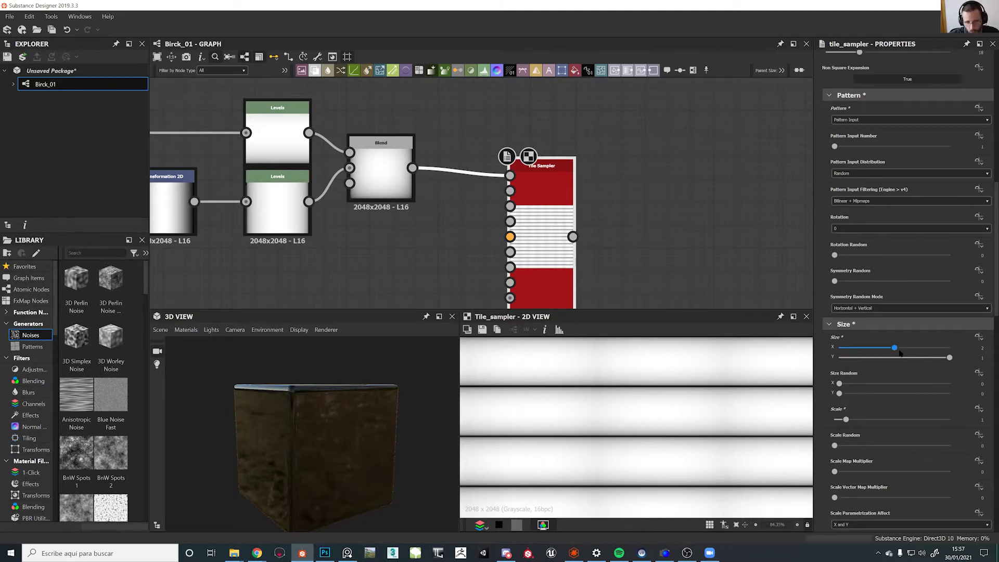
pyautogui.moveTo(892, 349); pyautogui.dragTo(867, 352)
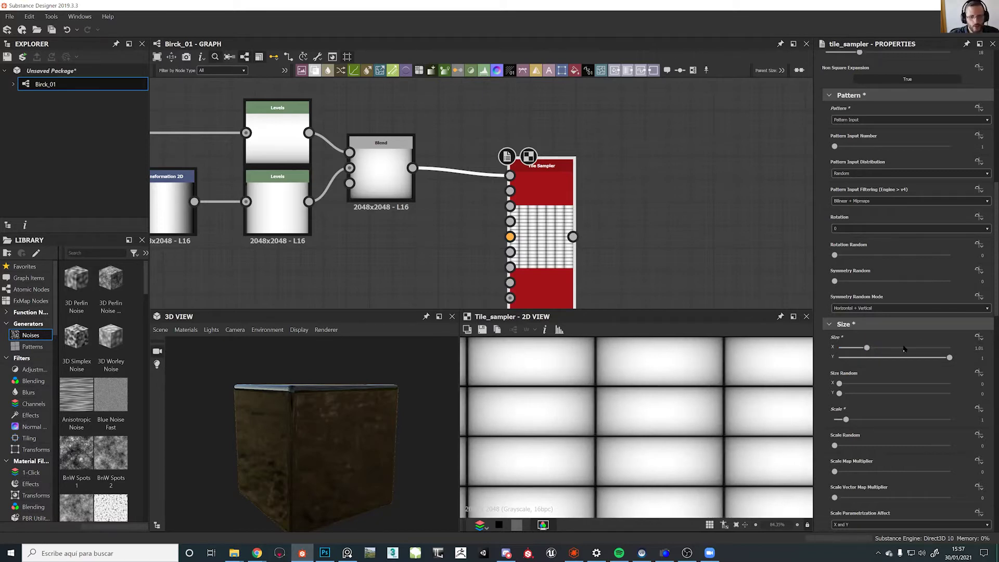
pyautogui.scroll(5, 585, 388)
pyautogui.click(867, 348)
pyautogui.click(982, 348)
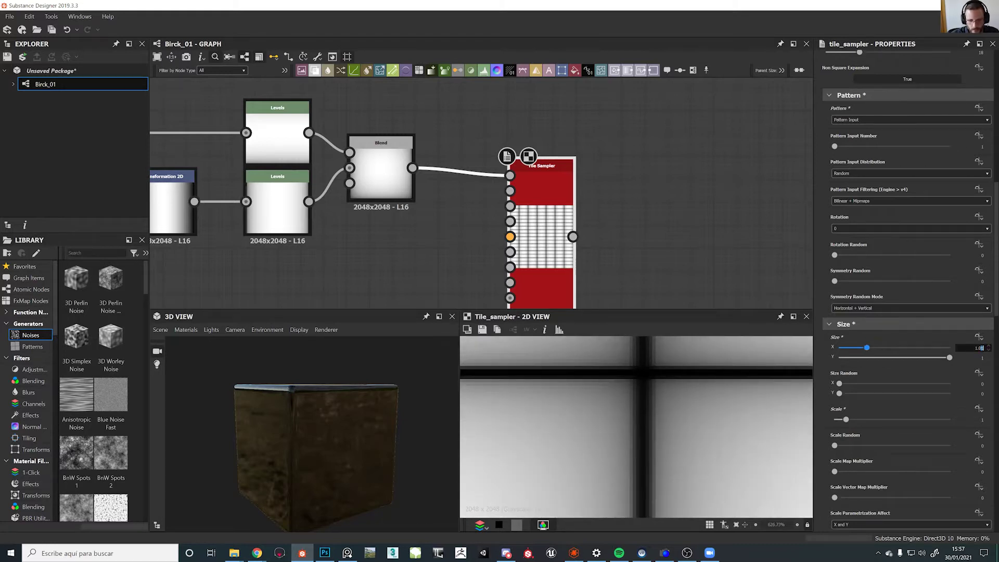
pyautogui.write('5')
pyautogui.press('Return')
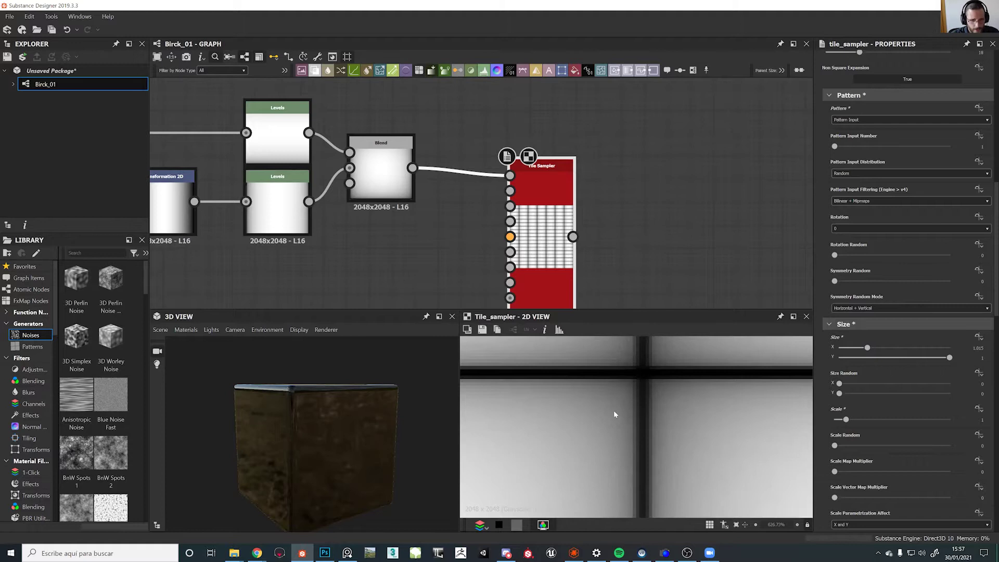
pyautogui.scroll(-5, 614, 410)
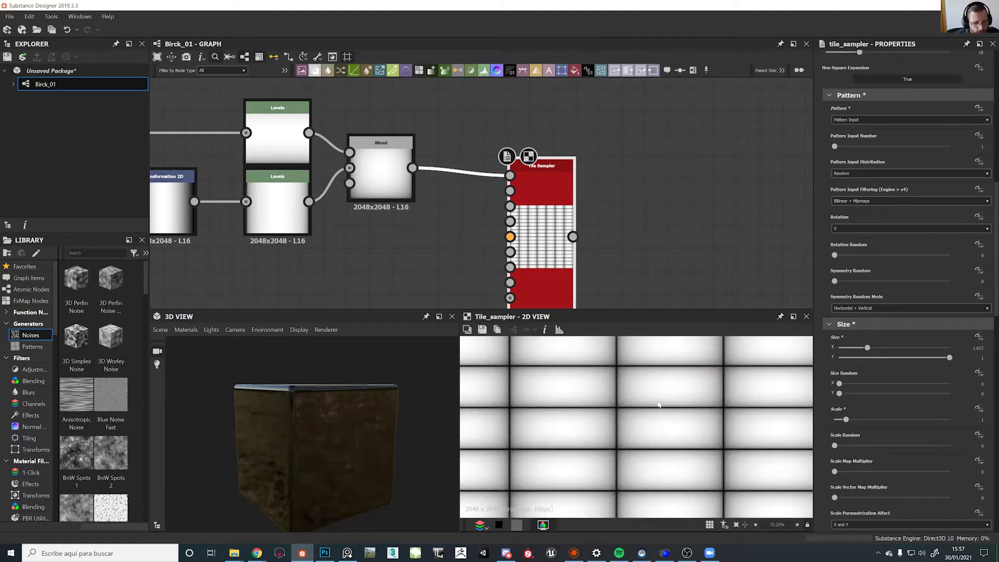
# Stagger the brick rows by raising the Tile Sampler's position Offset to 0.45
pyautogui.scroll(-3, 650, 409)
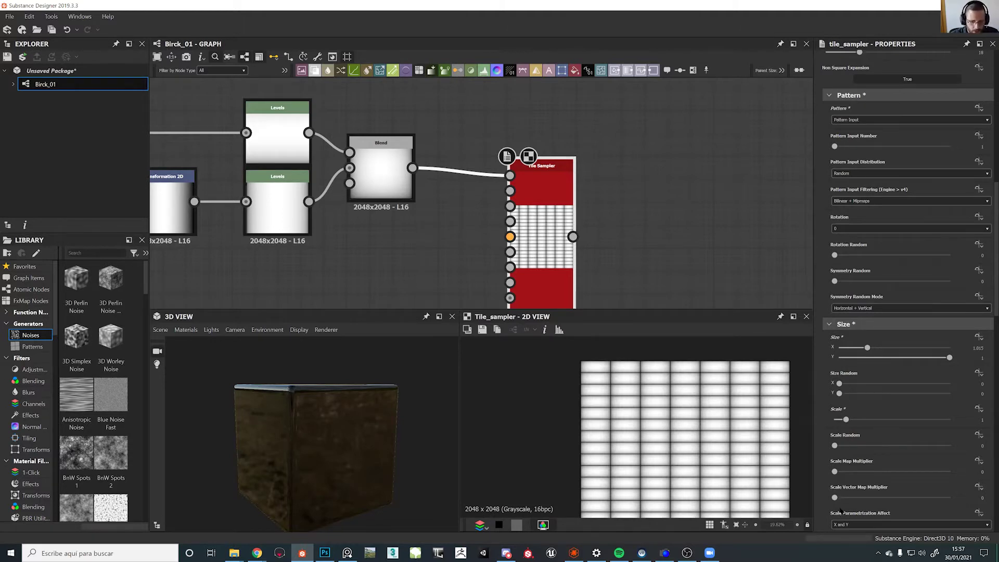
pyautogui.scroll(-3, 864, 432)
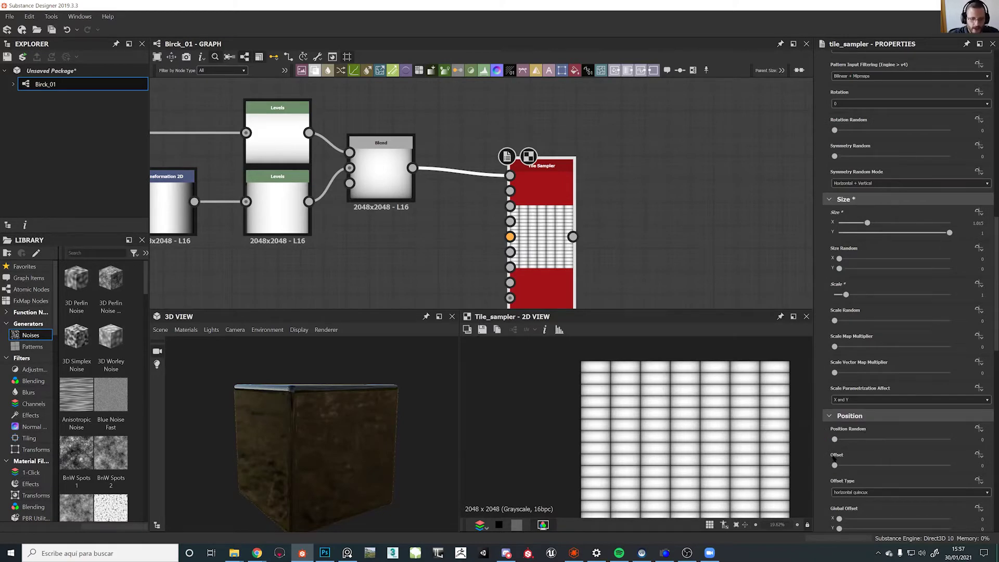
pyautogui.scroll(3, 703, 412)
pyautogui.scroll(-3, 703, 412)
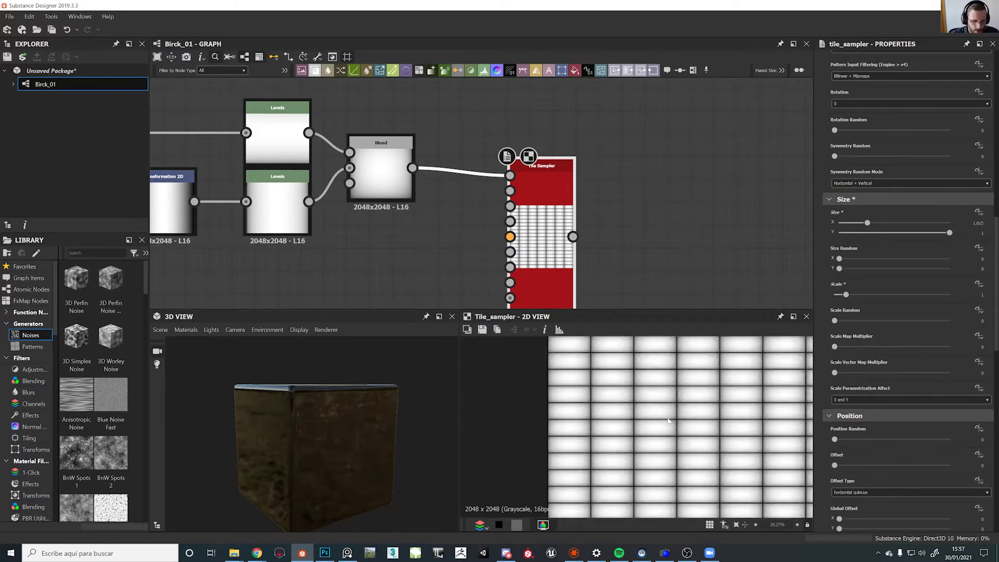
pyautogui.moveTo(704, 411); pyautogui.dragTo(665, 378, button='middle')
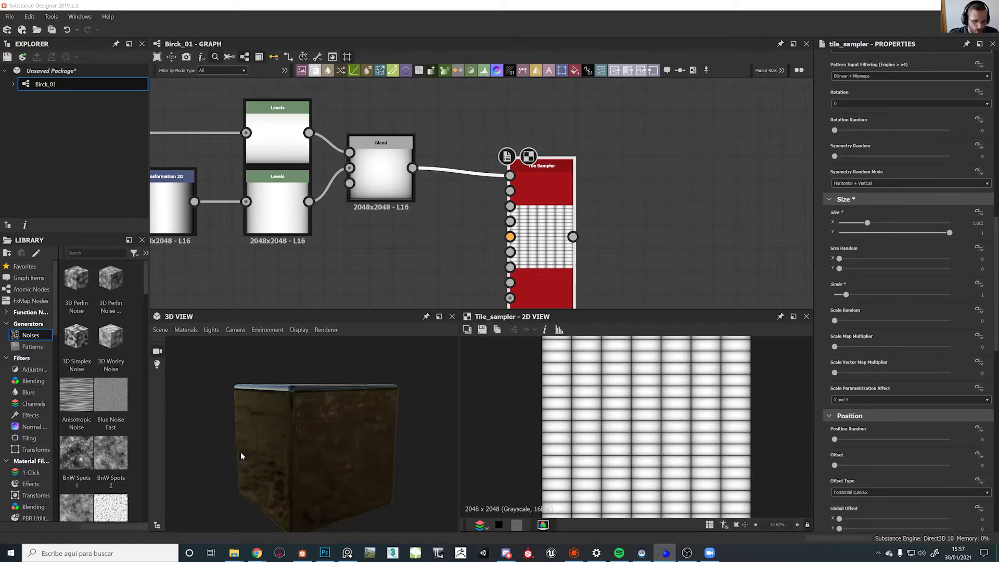
pyautogui.doubleClick(854, 493)
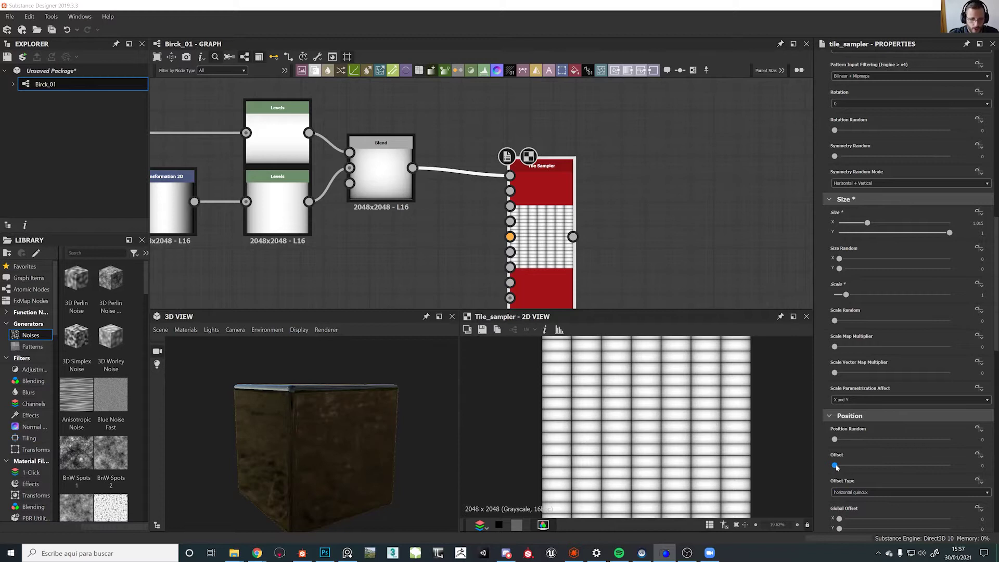
pyautogui.moveTo(836, 466); pyautogui.dragTo(888, 467)
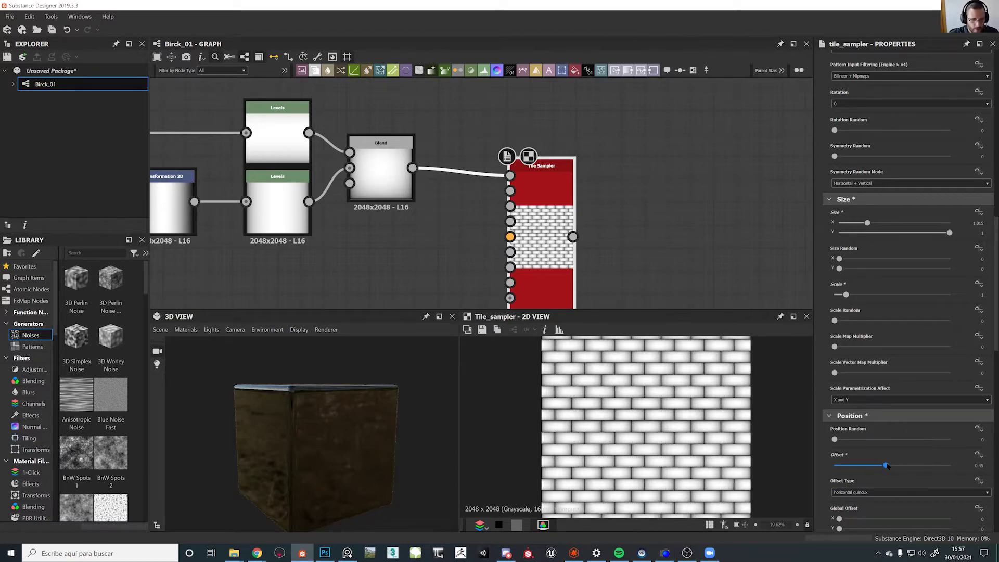
# Examine the staggered brick rows and the gaps between them, both up close and across the whole pattern
pyautogui.scroll(8, 597, 373)
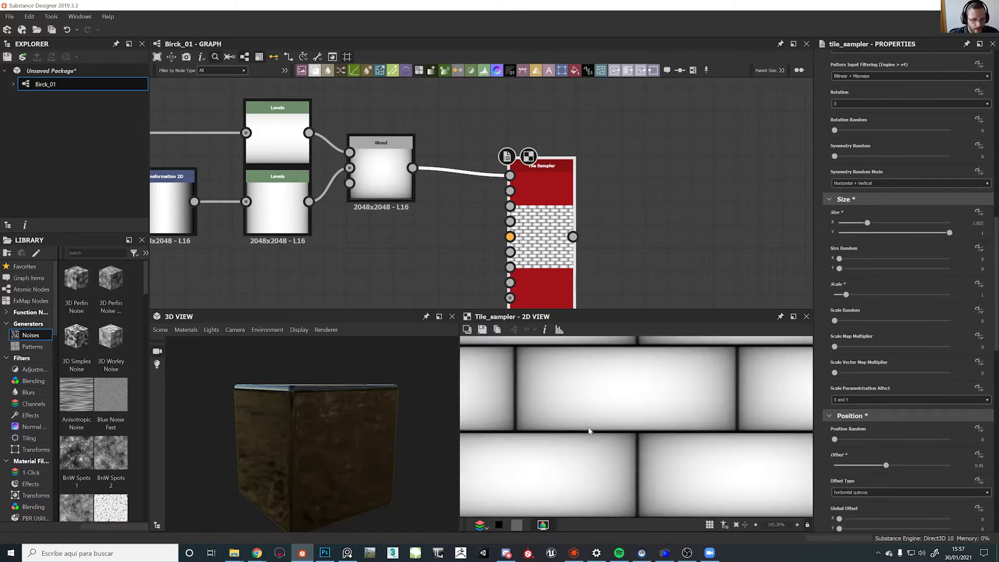
pyautogui.scroll(-8, 586, 430)
pyautogui.scroll(3, 635, 436)
pyautogui.scroll(5, 635, 436)
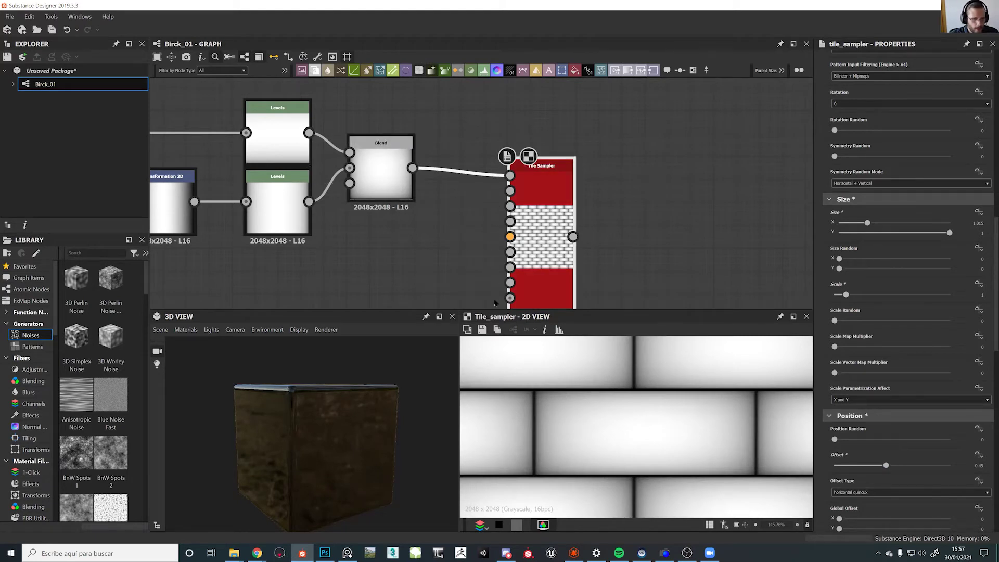
pyautogui.scroll(-6, 701, 429)
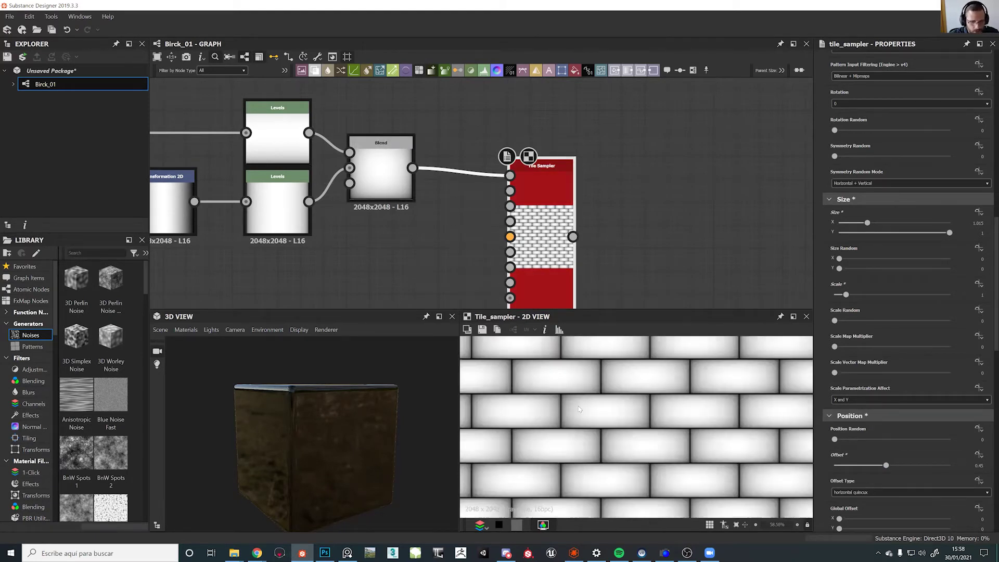
pyautogui.scroll(-3, 636, 426)
pyautogui.scroll(5, 625, 420)
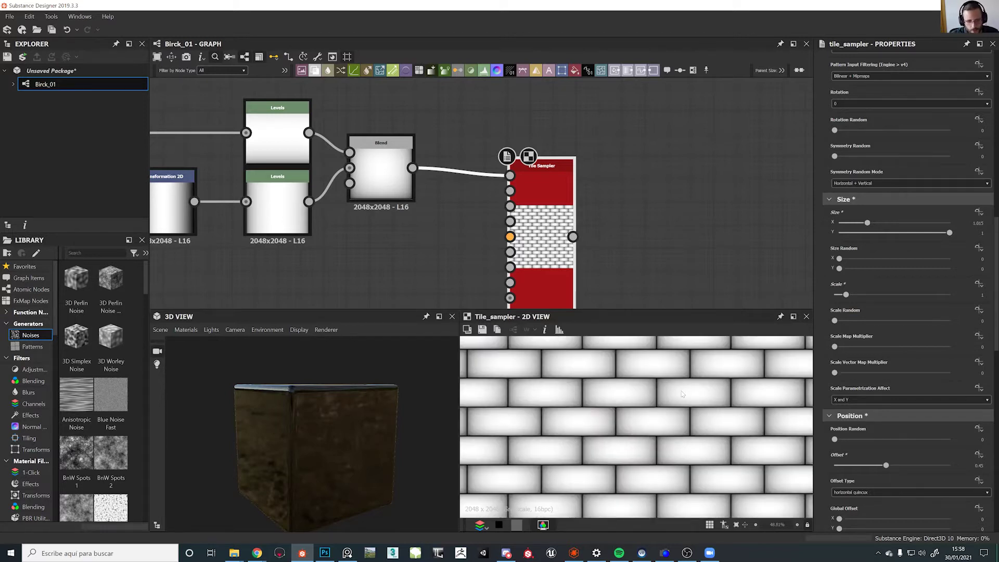
pyautogui.scroll(-4, 684, 394)
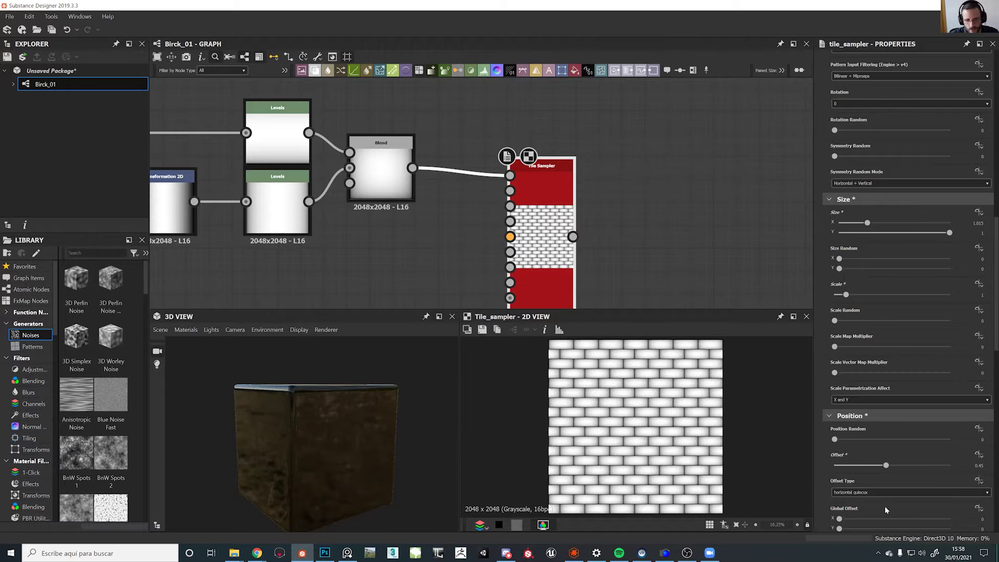
# Set the Tile Sampler's Offset to 0.5, then change the Offset Type to horizontal global with an Offset of 0.44
pyautogui.click(971, 466)
pyautogui.write('.5')
pyautogui.press('Return')
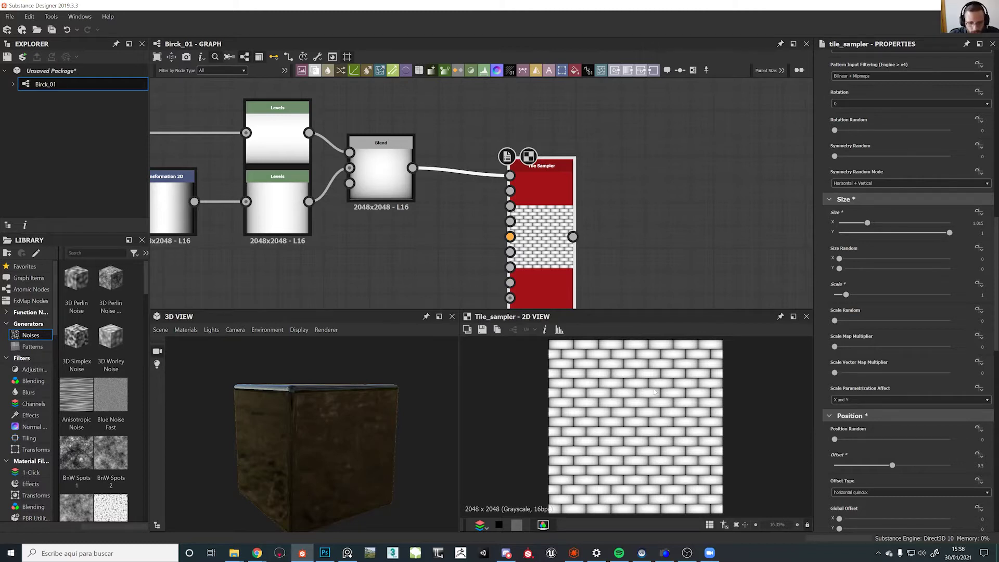
pyautogui.click(862, 494)
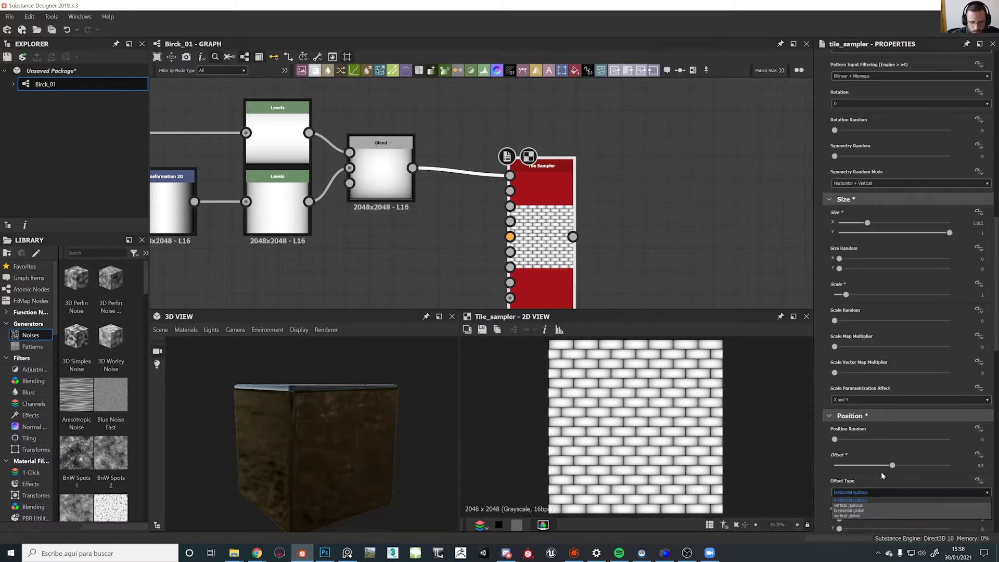
pyautogui.click(853, 512)
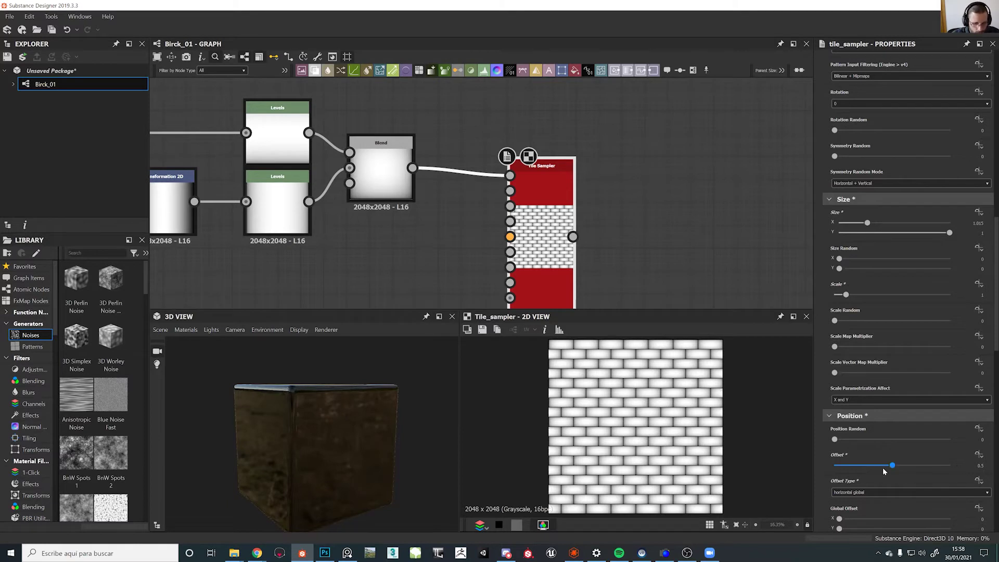
pyautogui.moveTo(883, 464)
pyautogui.mouseDown()
pyautogui.moveTo(833, 466)
pyautogui.moveTo(885, 463)
pyautogui.mouseUp()
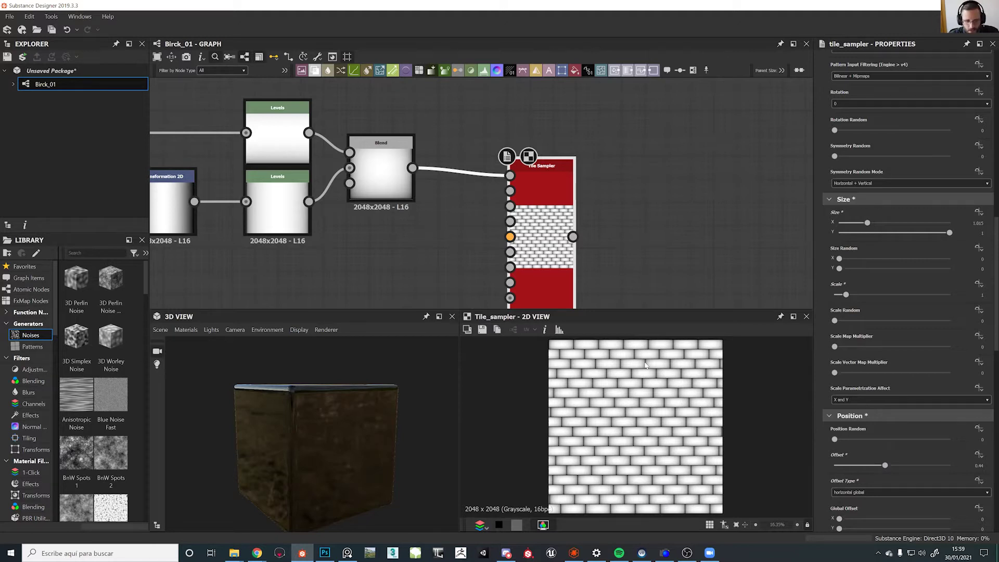
# Move the Tile Sampler node farther from the Blend node to make room between them, and check the brick pattern
pyautogui.scroll(-4, 571, 212)
pyautogui.moveTo(561, 218); pyautogui.dragTo(625, 220)
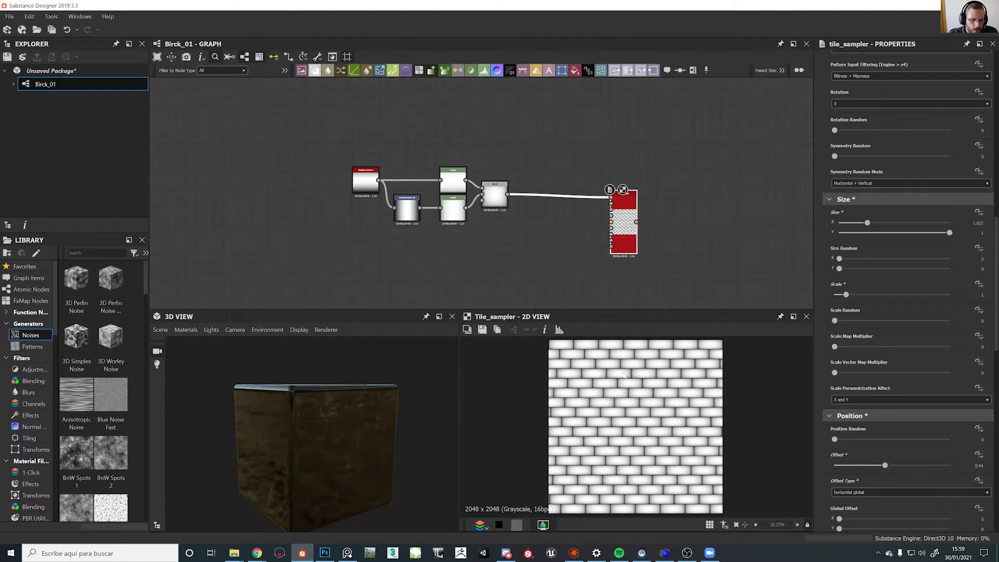
pyautogui.scroll(5, 632, 403)
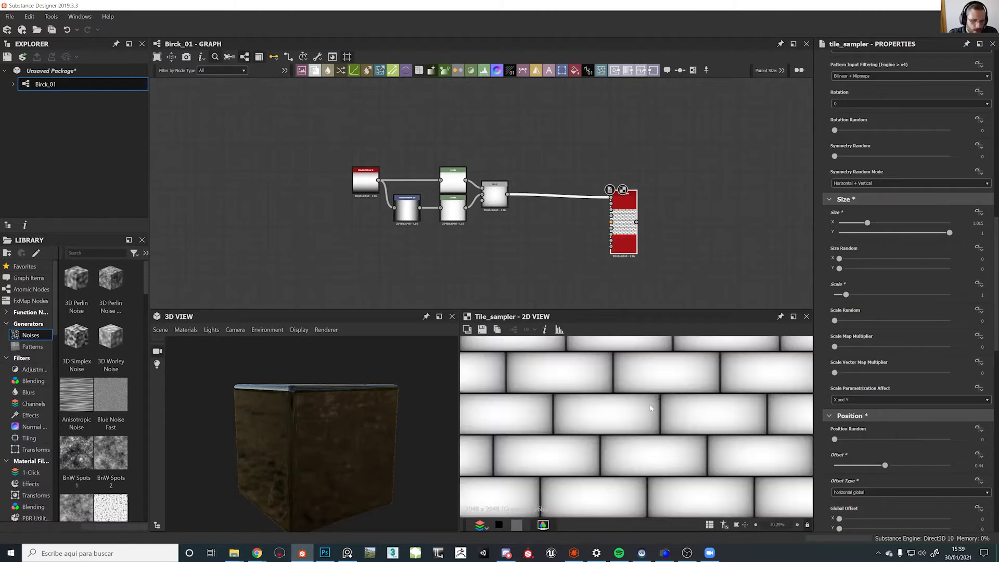
# Insert a Levels node between the Blend node and the Tile Sampler
pyautogui.click(497, 200)
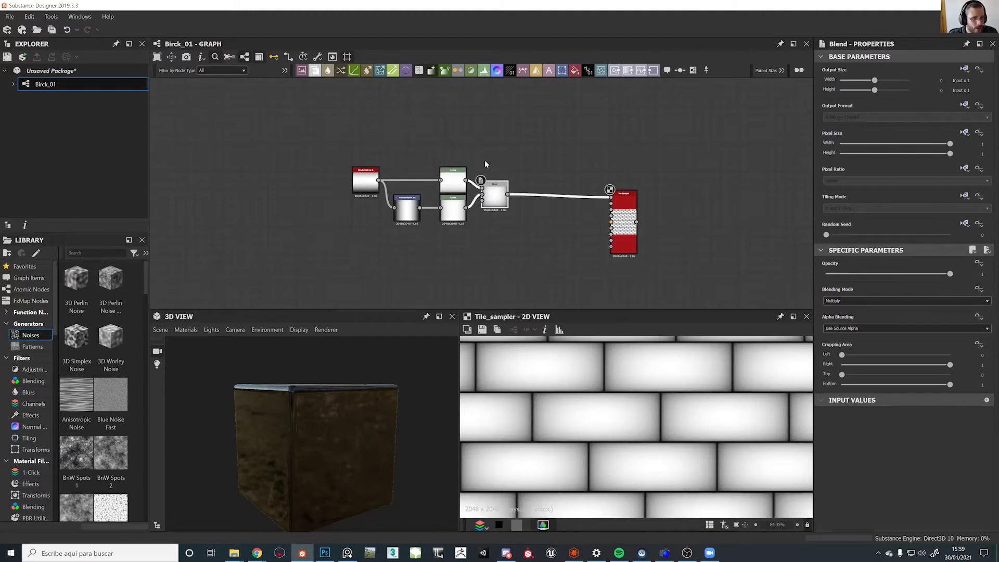
pyautogui.press('space')
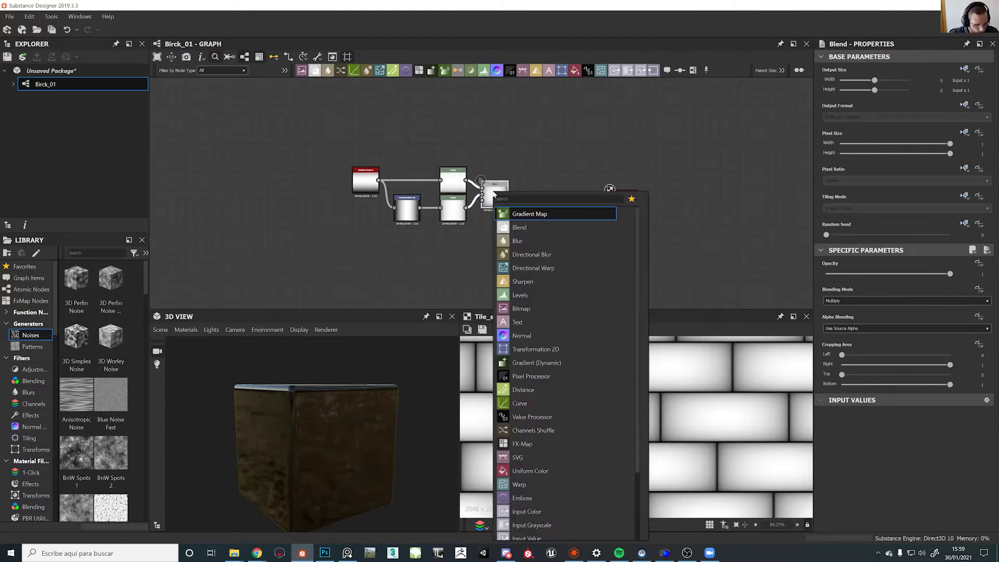
pyautogui.write('leve')
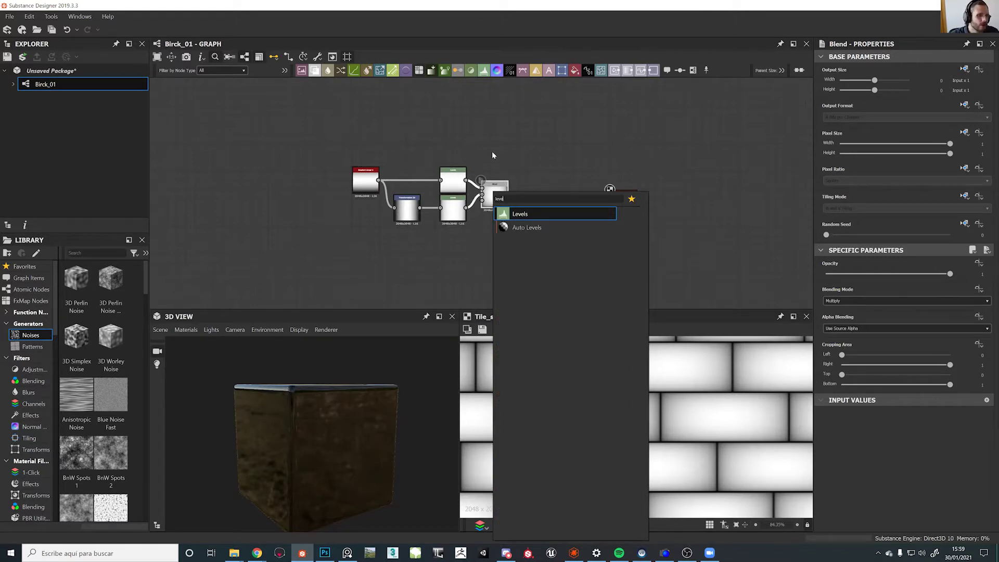
pyautogui.click(498, 212)
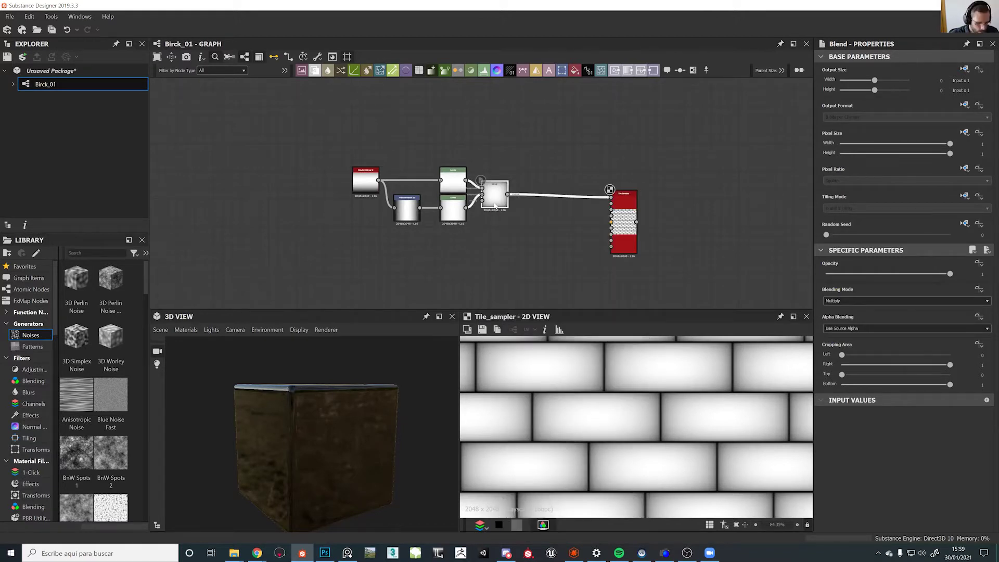
pyautogui.press('space')
pyautogui.write('leve')
pyautogui.press('Return')
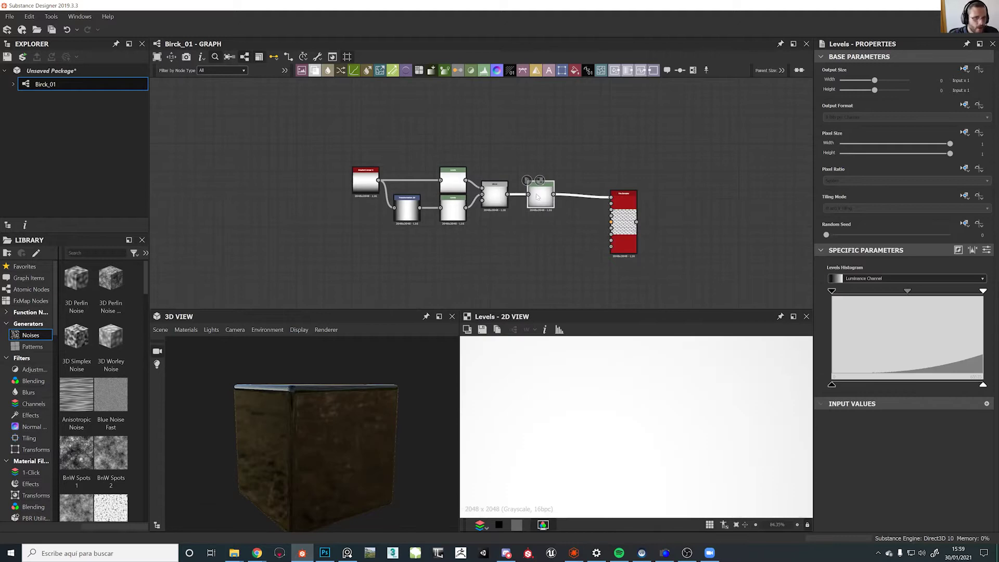
pyautogui.moveTo(543, 202)
pyautogui.mouseDown()
pyautogui.moveTo(542, 224)
pyautogui.moveTo(553, 194)
pyautogui.mouseUp()
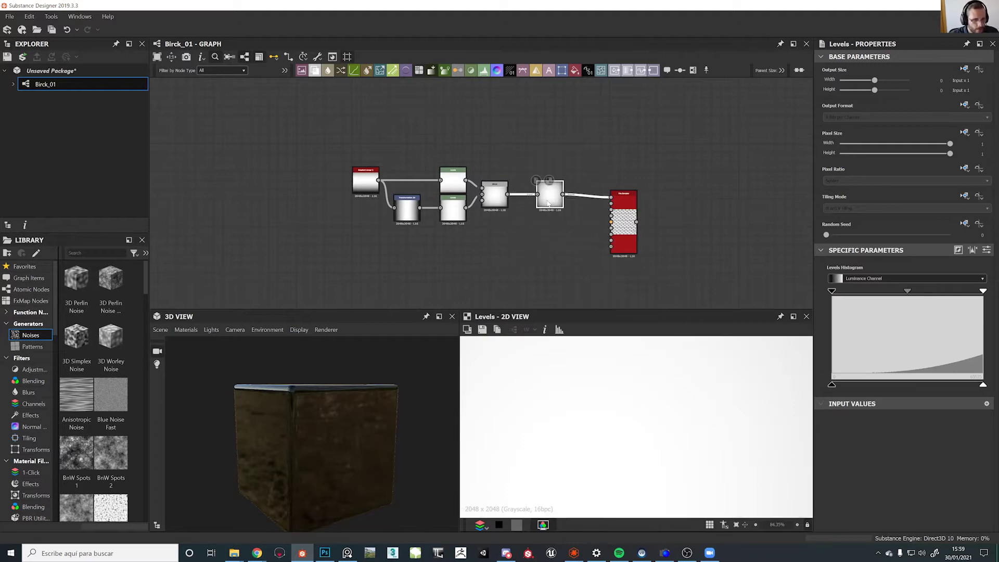
# Preview the Tile Sampler's brick pattern and shift the new Levels node closer to the Blend node
pyautogui.click(624, 221)
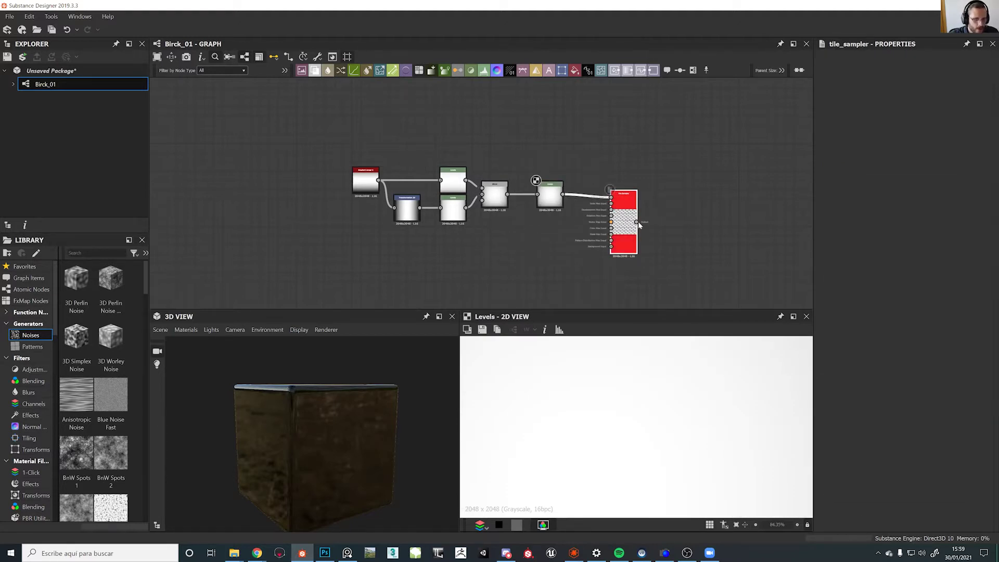
pyautogui.scroll(-8, 633, 392)
pyautogui.doubleClick(624, 208)
pyautogui.scroll(11, 628, 440)
pyautogui.scroll(-4, 627, 440)
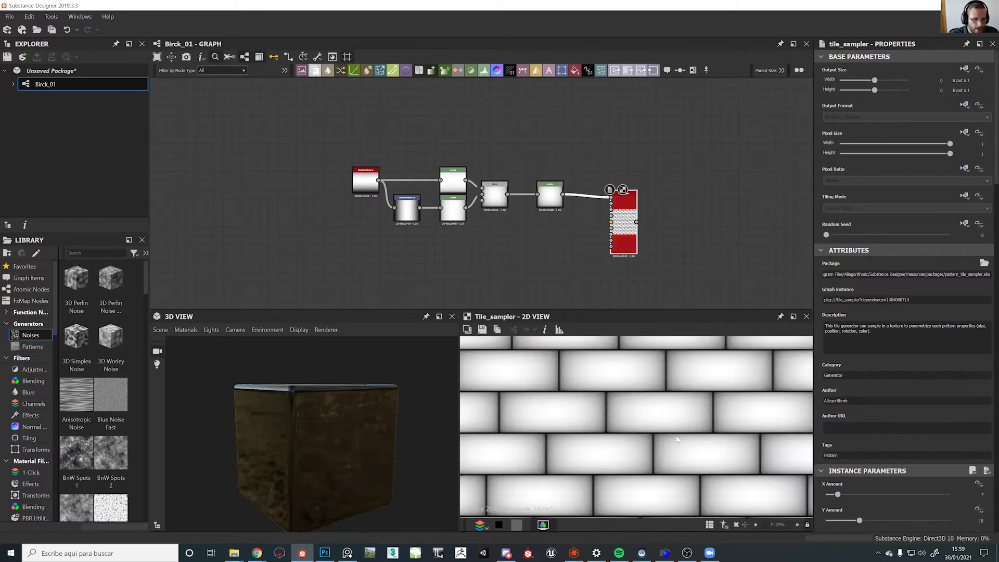
pyautogui.doubleClick(550, 196)
pyautogui.moveTo(550, 197); pyautogui.dragTo(537, 197)
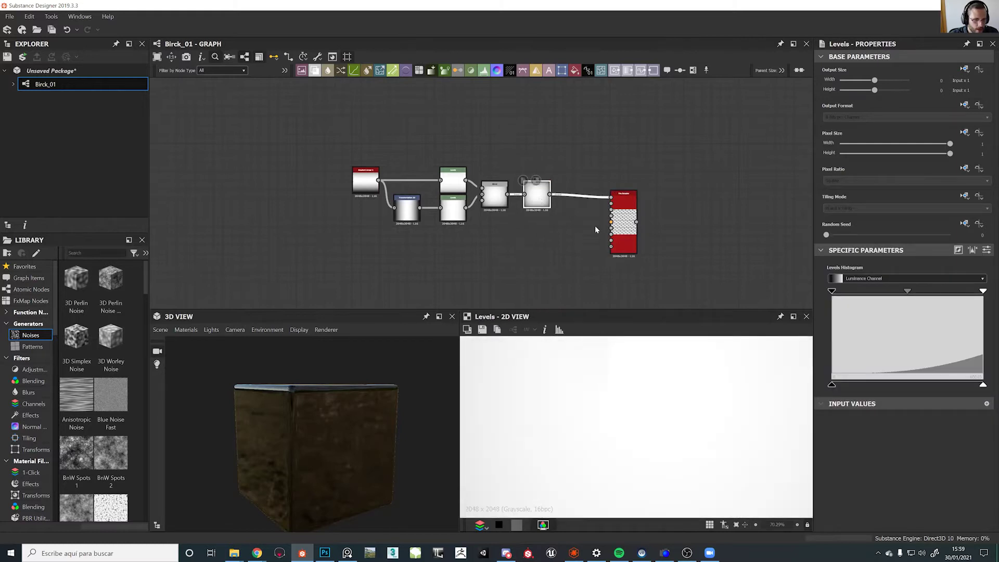
# Lower the new Levels node's input white point to just above mid-range while previewing the Tile Sampler's brick edges
pyautogui.doubleClick(622, 226)
pyautogui.click(537, 197)
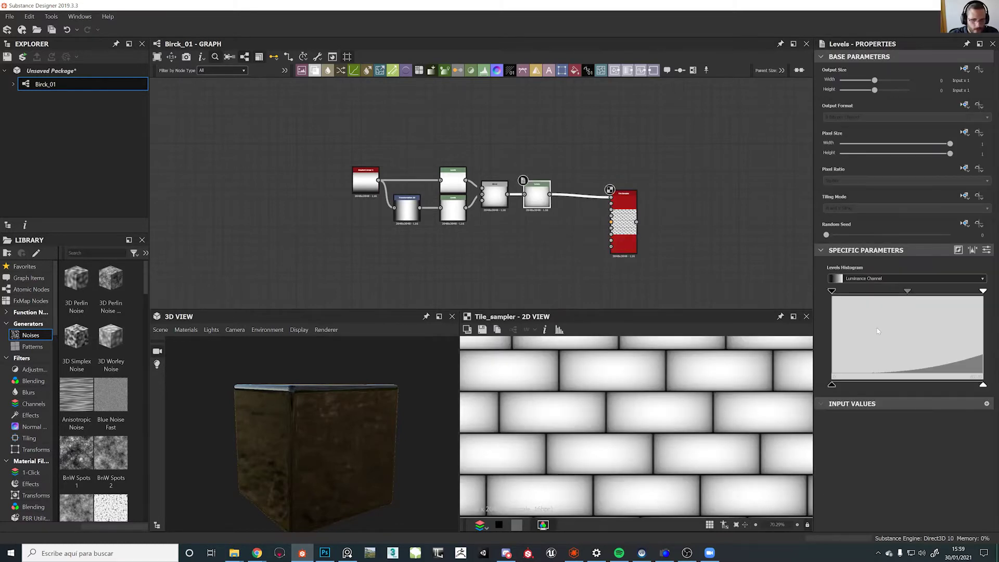
pyautogui.moveTo(983, 291); pyautogui.dragTo(916, 316)
pyautogui.scroll(8, 683, 408)
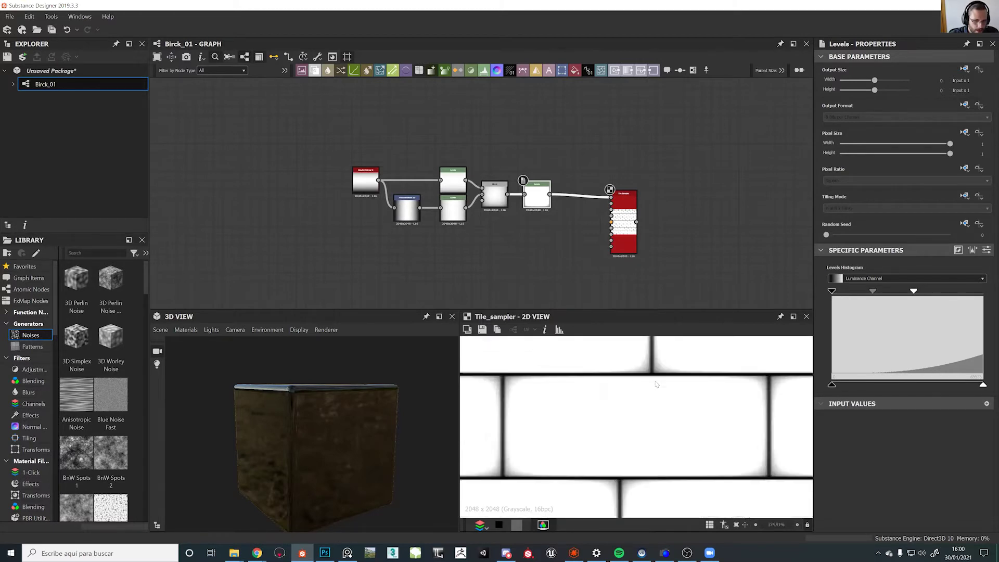
pyautogui.scroll(-3, 655, 413)
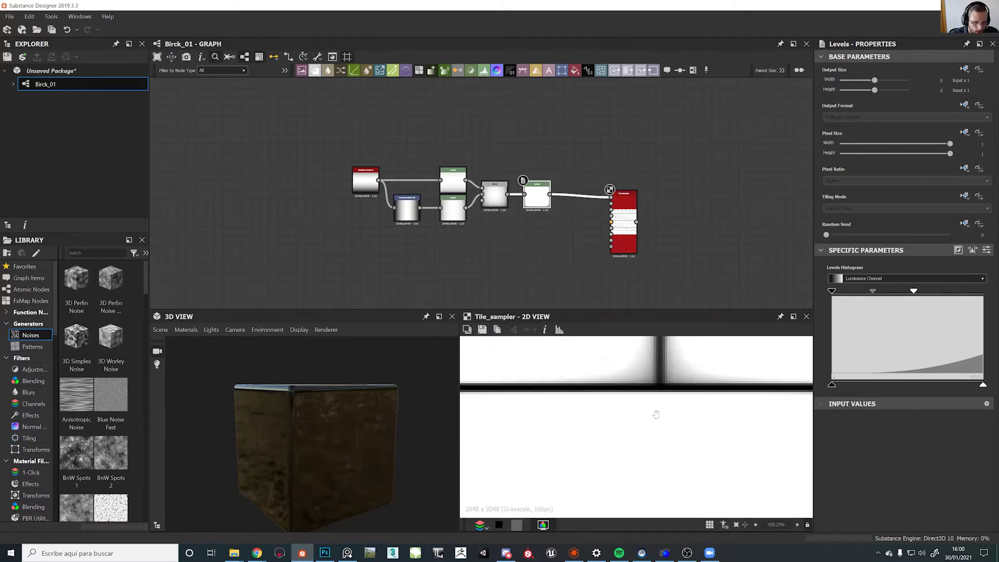
pyautogui.moveTo(659, 425); pyautogui.dragTo(659, 449, button='middle')
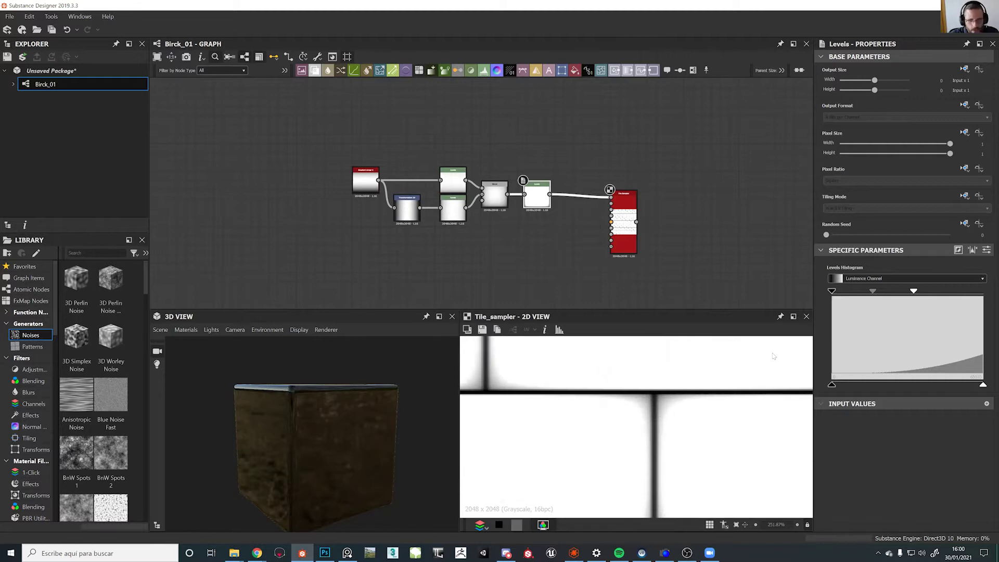
# Tighten the Levels input range by raising the black point to about a quarter, lowering the white point to mid-range and shifting the midtone toward black
pyautogui.moveTo(831, 294); pyautogui.dragTo(845, 295)
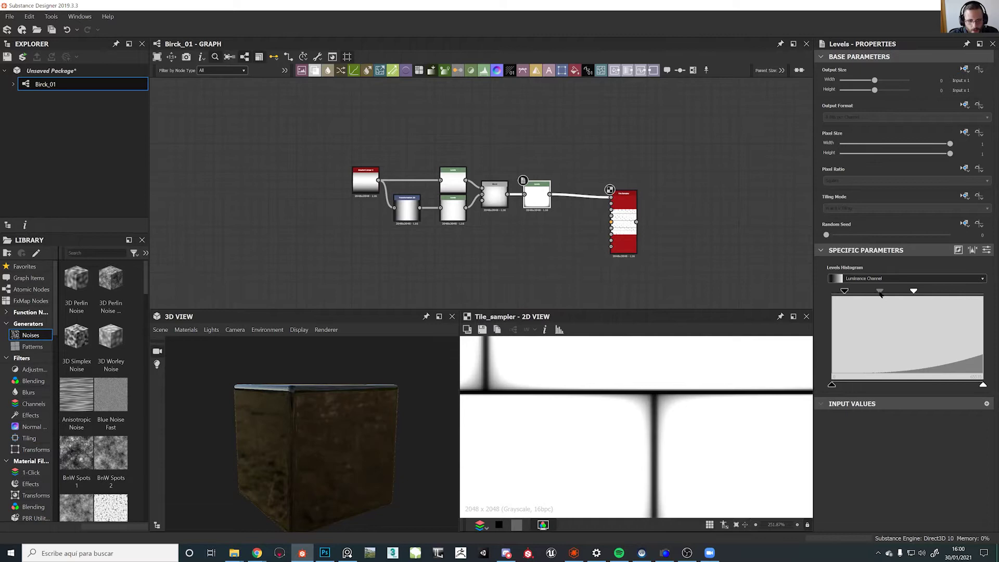
pyautogui.moveTo(844, 292); pyautogui.dragTo(907, 292)
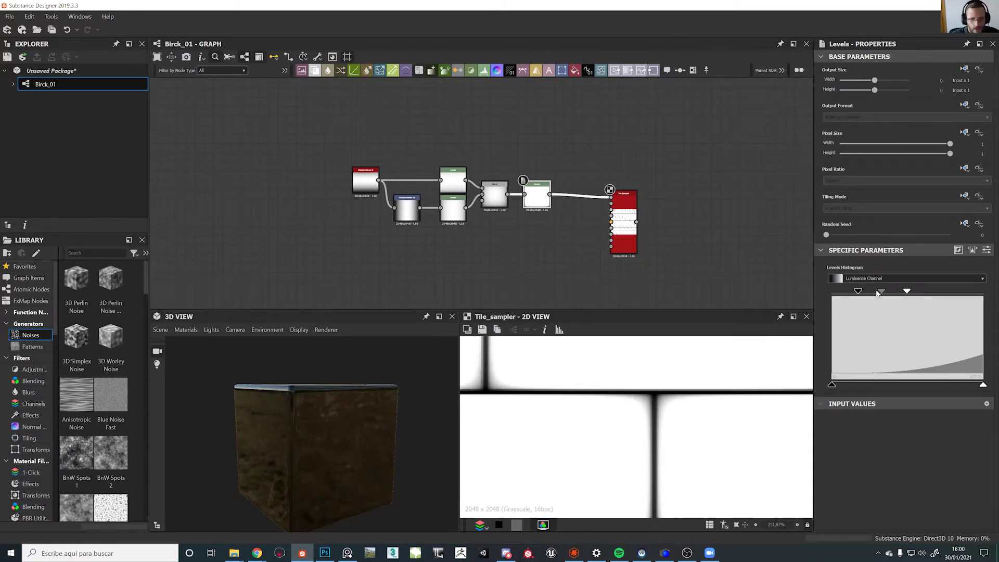
pyautogui.moveTo(862, 293); pyautogui.dragTo(873, 294)
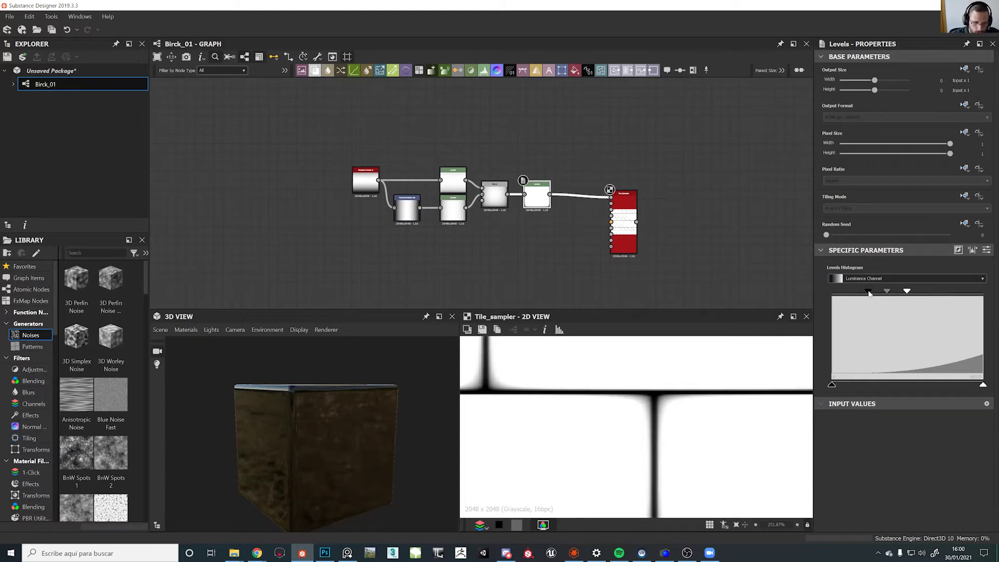
pyautogui.moveTo(888, 295); pyautogui.dragTo(879, 295)
pyautogui.scroll(-5, 670, 418)
pyautogui.scroll(8, 639, 419)
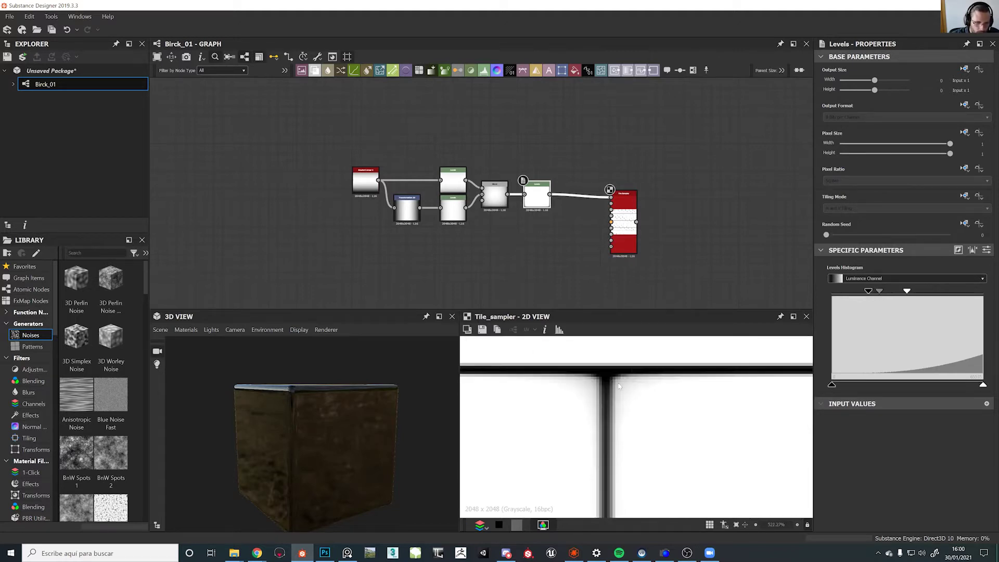
pyautogui.scroll(-9, 591, 418)
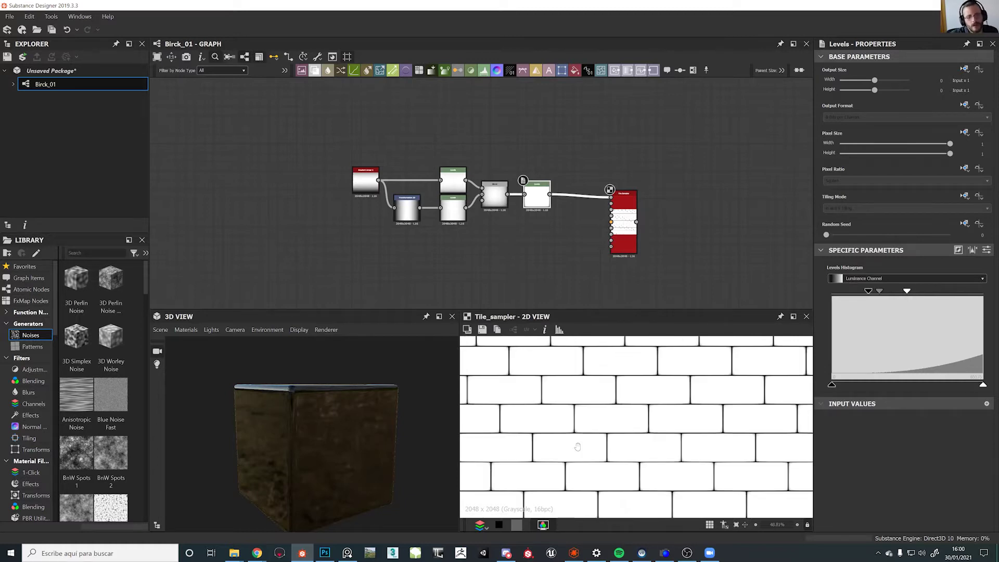
pyautogui.scroll(-3, 578, 447)
pyautogui.scroll(2, 691, 422)
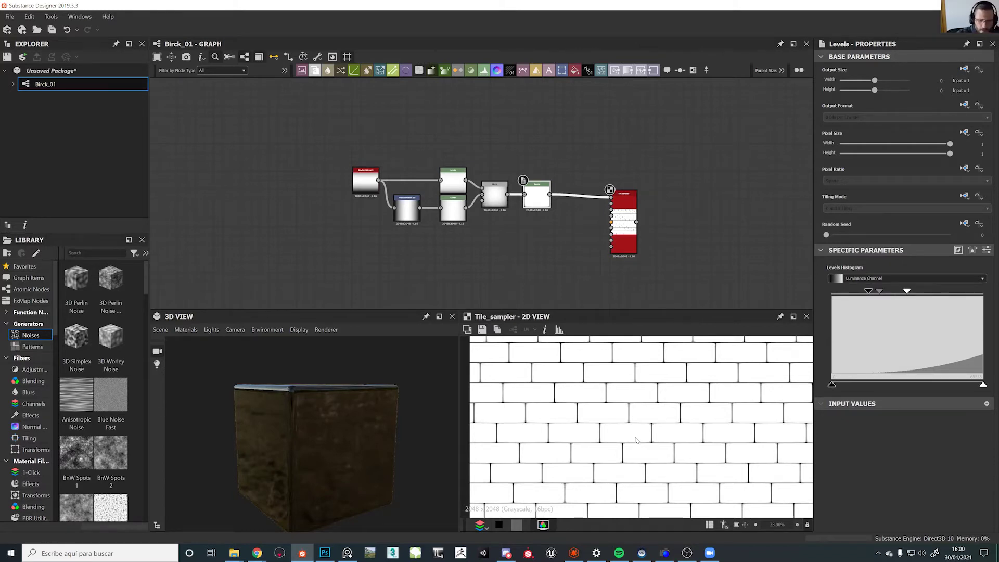
pyautogui.scroll(5, 663, 404)
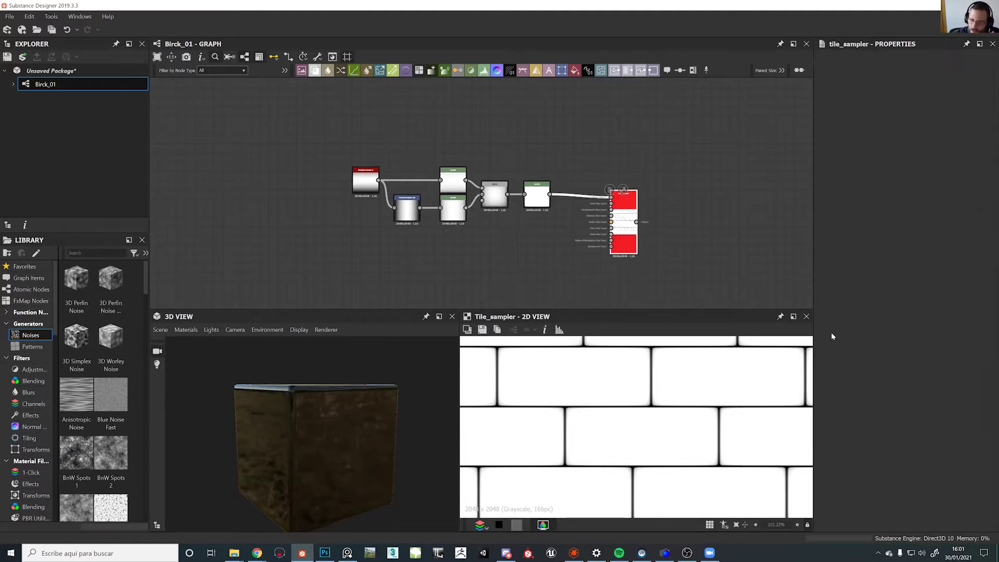
# Widen the brick gaps by setting the Tile Sampler's Scale to 0.985 and its Y Size to 0.98
pyautogui.scroll(-10, 907, 355)
pyautogui.scroll(-4, 901, 440)
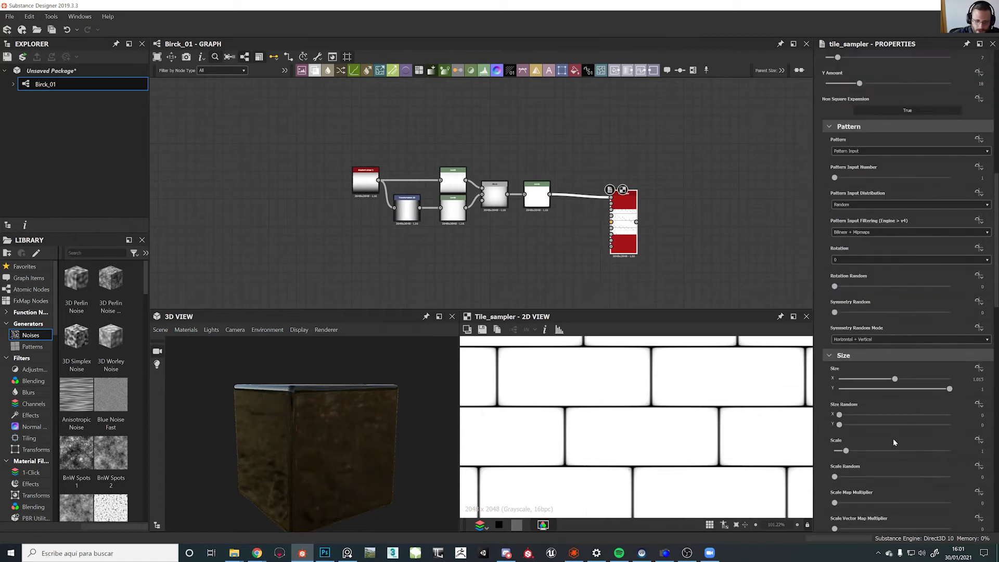
pyautogui.click(973, 419)
pyautogui.press('BackSpace')
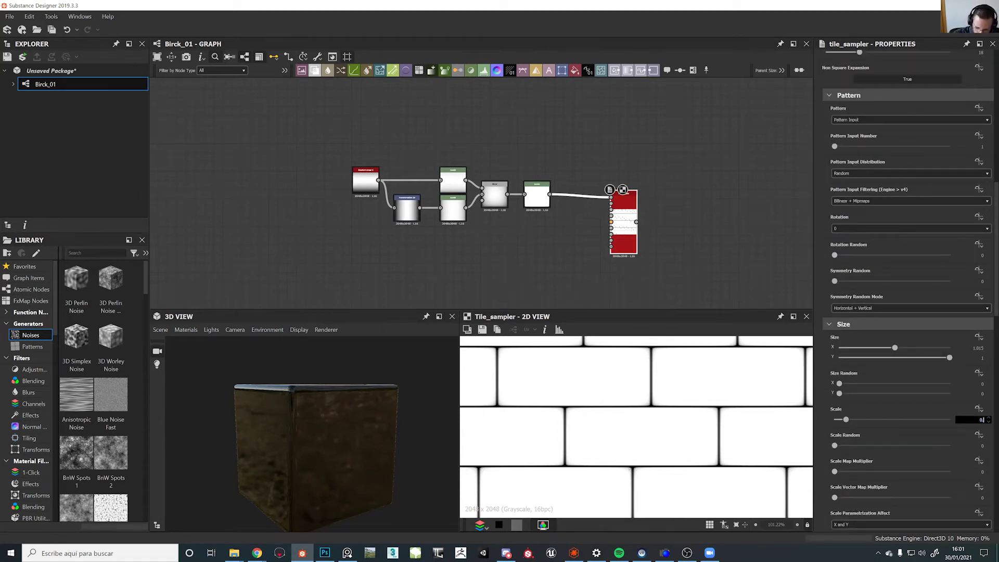
pyautogui.write('0.985')
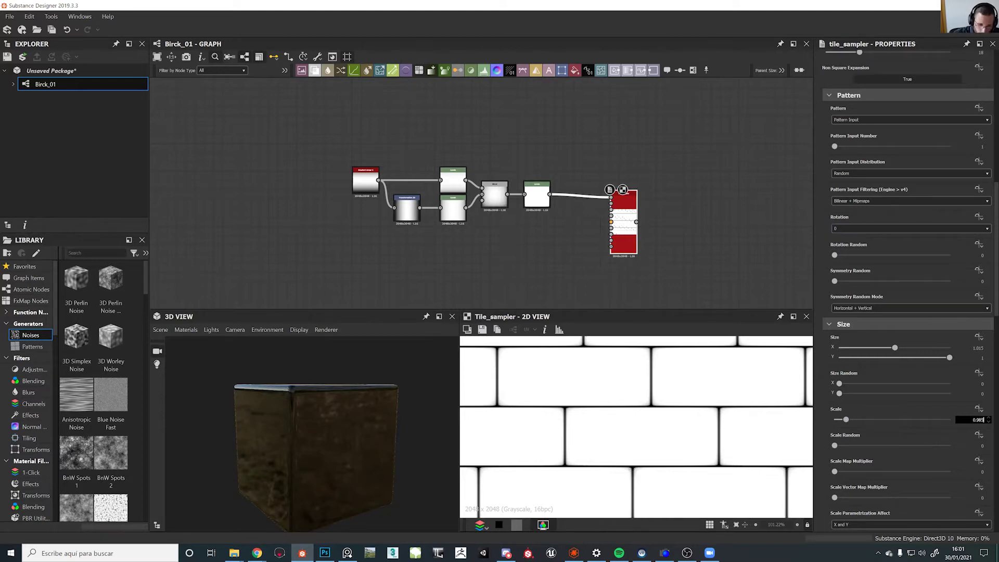
pyautogui.press('Return')
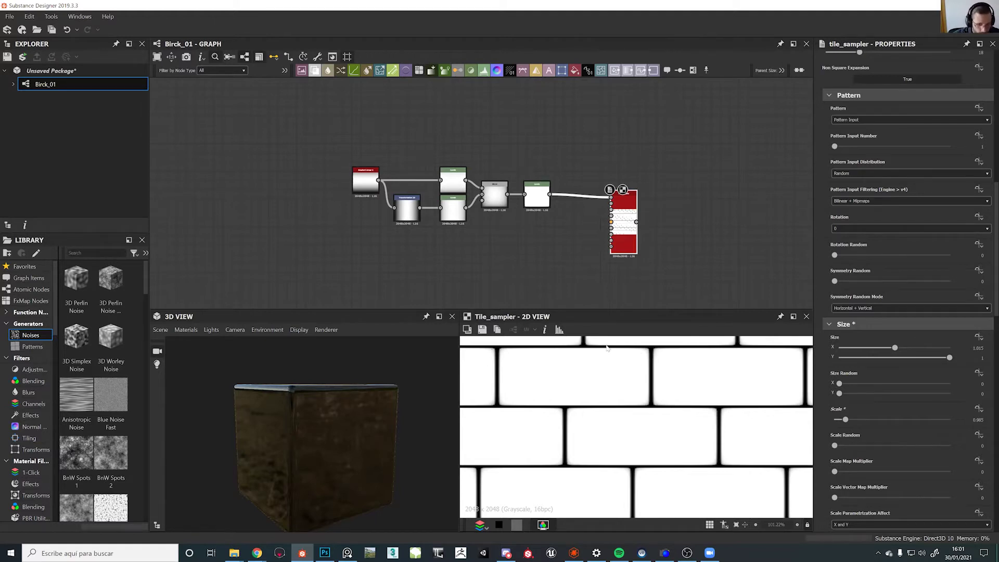
pyautogui.moveTo(949, 359); pyautogui.dragTo(948, 360)
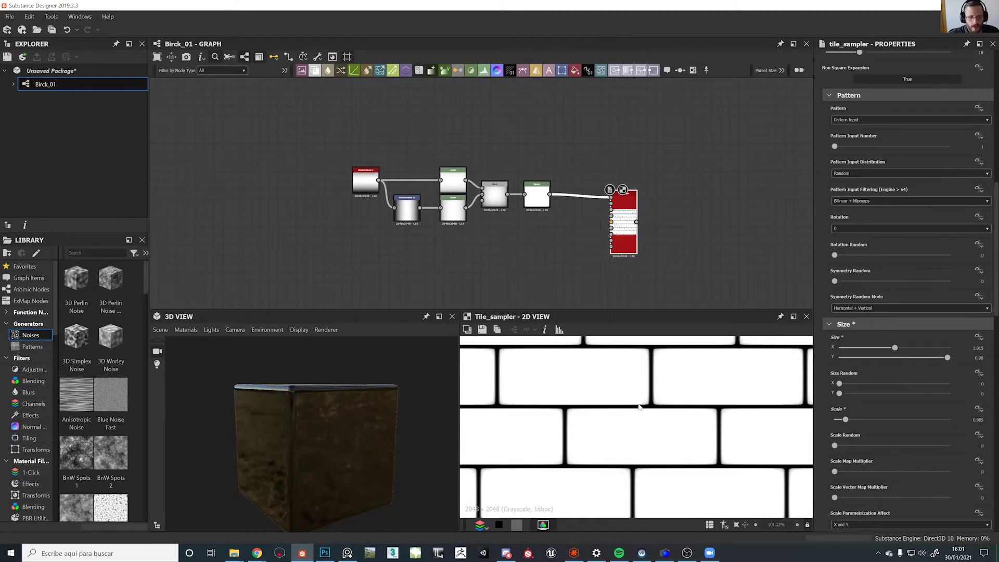
pyautogui.scroll(-5, 598, 426)
pyautogui.scroll(2, 555, 427)
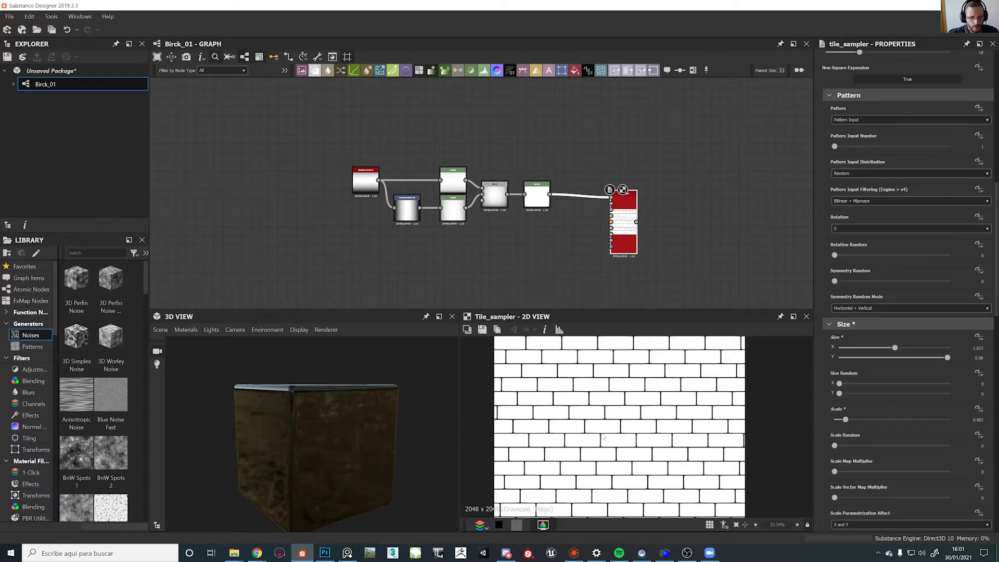
# Feed a new light gray Uniform Color node into the uppermost output node and check the color on the 3D cube
pyautogui.moveTo(558, 252); pyautogui.dragTo(558, 289, button='middle')
pyautogui.moveTo(327, 174); pyautogui.dragTo(411, 225)
pyautogui.moveTo(633, 267); pyautogui.dragTo(496, 268)
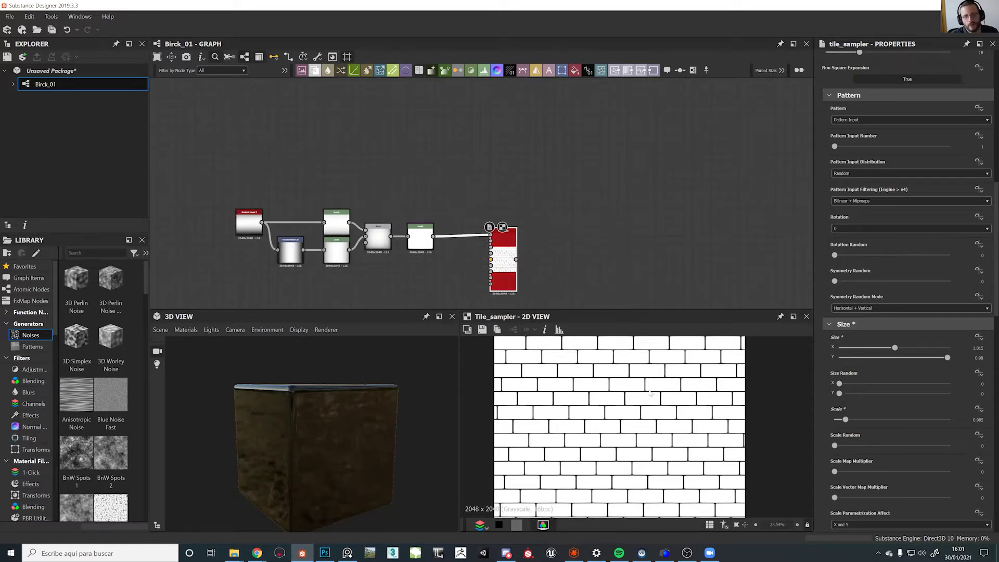
pyautogui.moveTo(343, 458); pyautogui.dragTo(325, 354)
pyautogui.scroll(-6, 612, 218)
pyautogui.moveTo(624, 219); pyautogui.dragTo(439, 256, button='middle')
pyautogui.moveTo(743, 235); pyautogui.dragTo(537, 246, button='middle')
pyautogui.scroll(5, 539, 249)
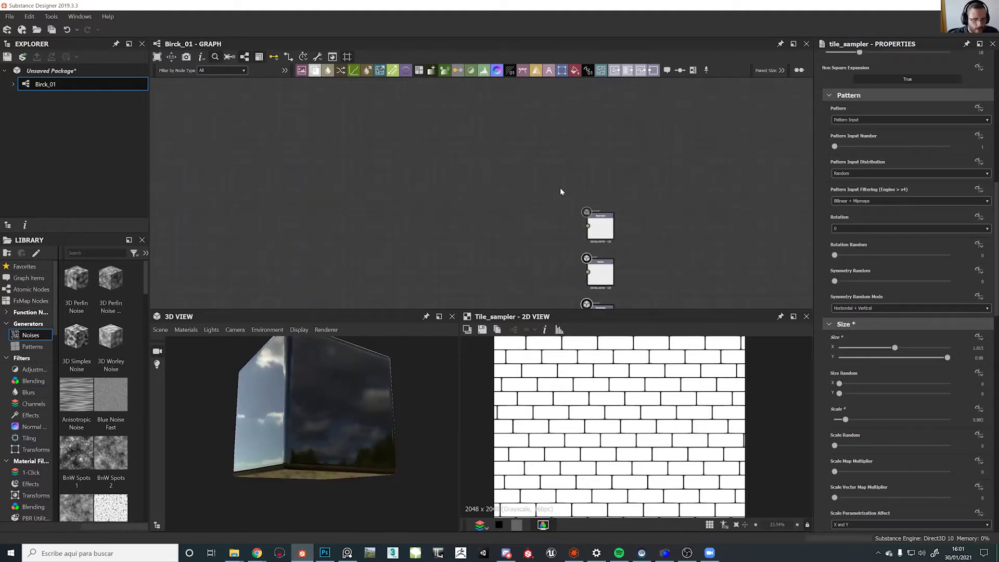
pyautogui.press('space')
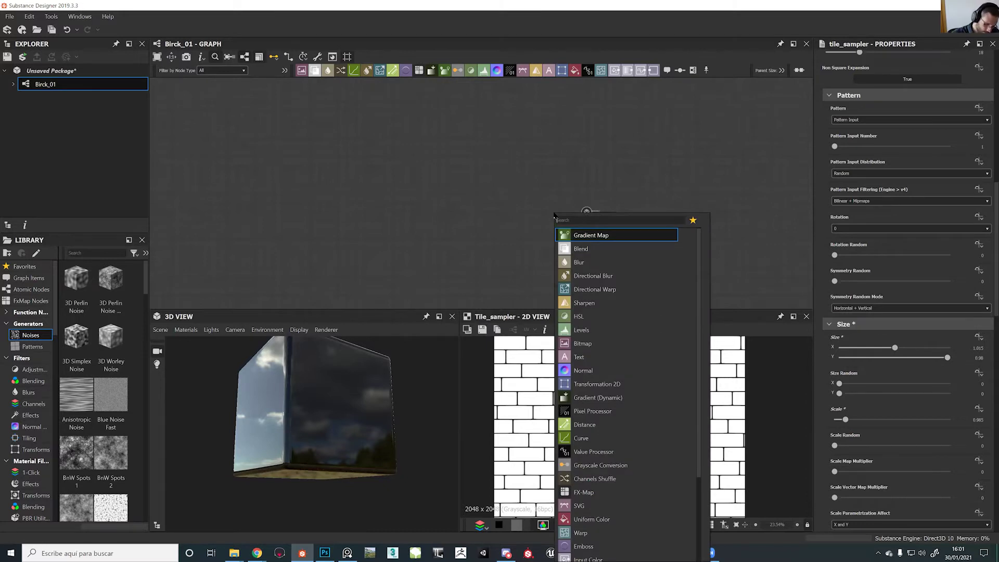
pyautogui.write('unif')
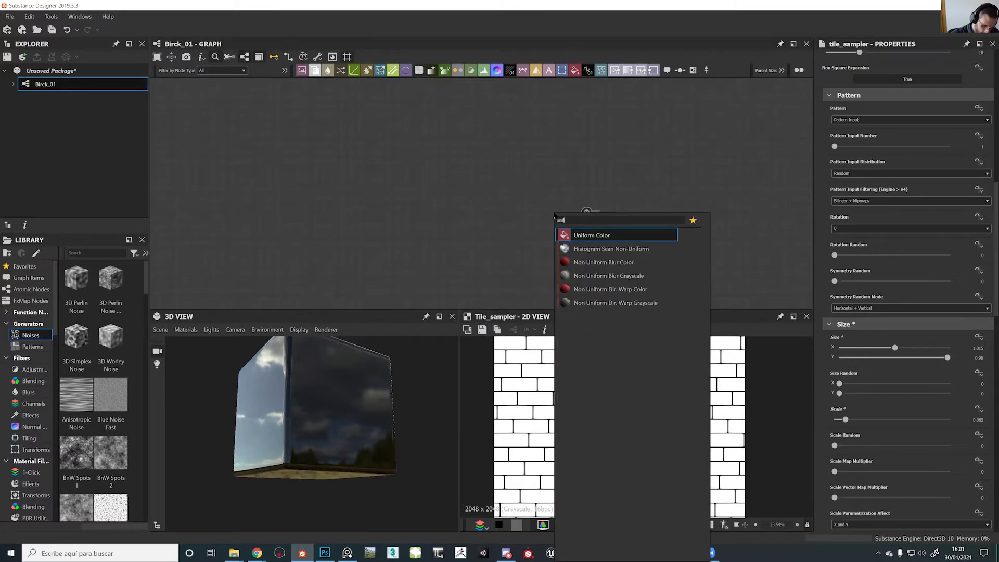
pyautogui.click(586, 237)
pyautogui.moveTo(532, 218); pyautogui.dragTo(588, 226)
pyautogui.moveTo(509, 219); pyautogui.dragTo(522, 218)
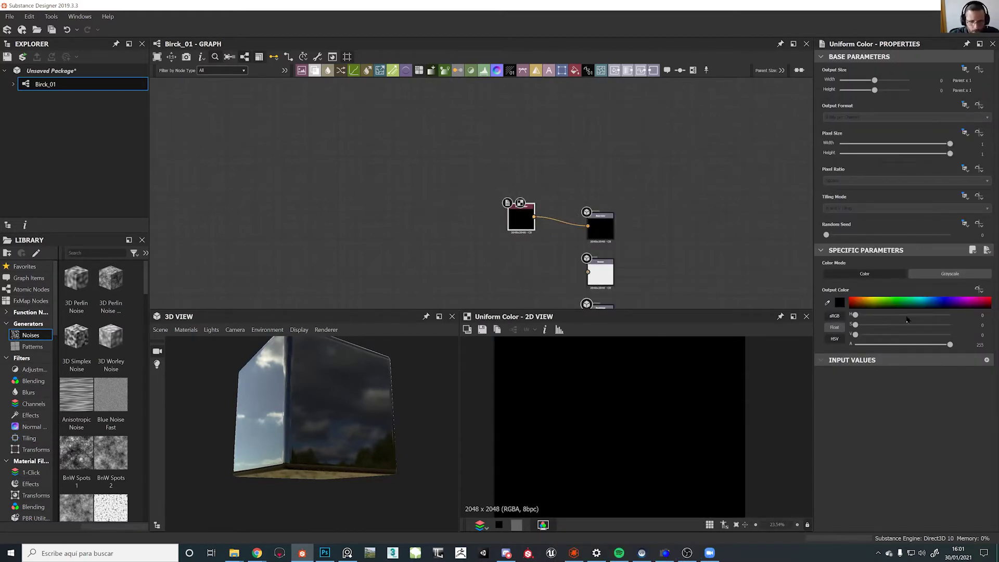
pyautogui.moveTo(855, 335); pyautogui.dragTo(924, 339)
pyautogui.moveTo(296, 384); pyautogui.dragTo(373, 385)
# Add a Height to Normal World Units node fed by the Tile Sampler's output and place it well clear of the sampler
pyautogui.moveTo(491, 226); pyautogui.dragTo(468, 125, button='middle')
pyautogui.scroll(-3, 468, 128)
pyautogui.moveTo(410, 150); pyautogui.dragTo(736, 200, button='middle')
pyautogui.moveTo(197, 232); pyautogui.dragTo(555, 224, button='middle')
pyautogui.scroll(5, 523, 233)
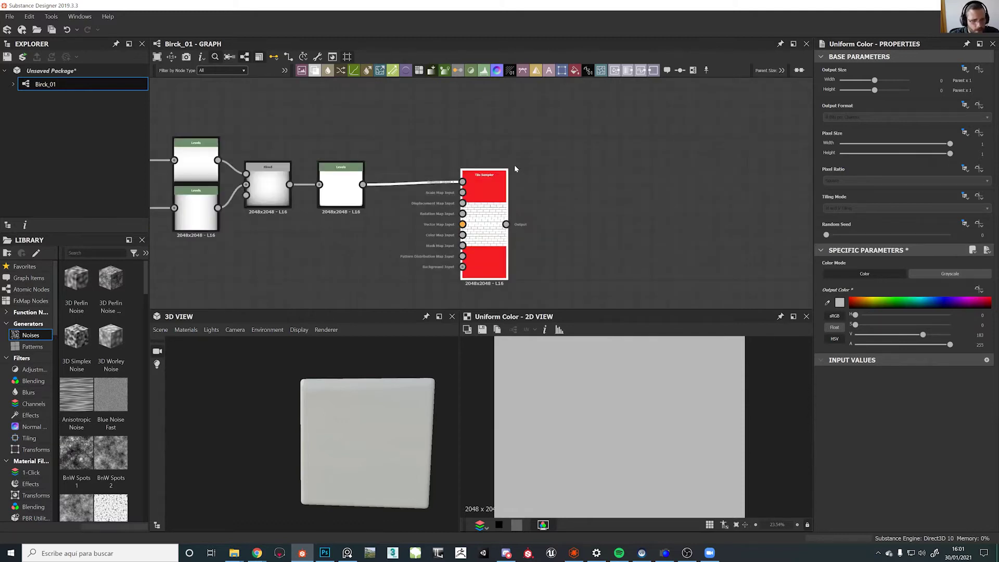
pyautogui.click(497, 177)
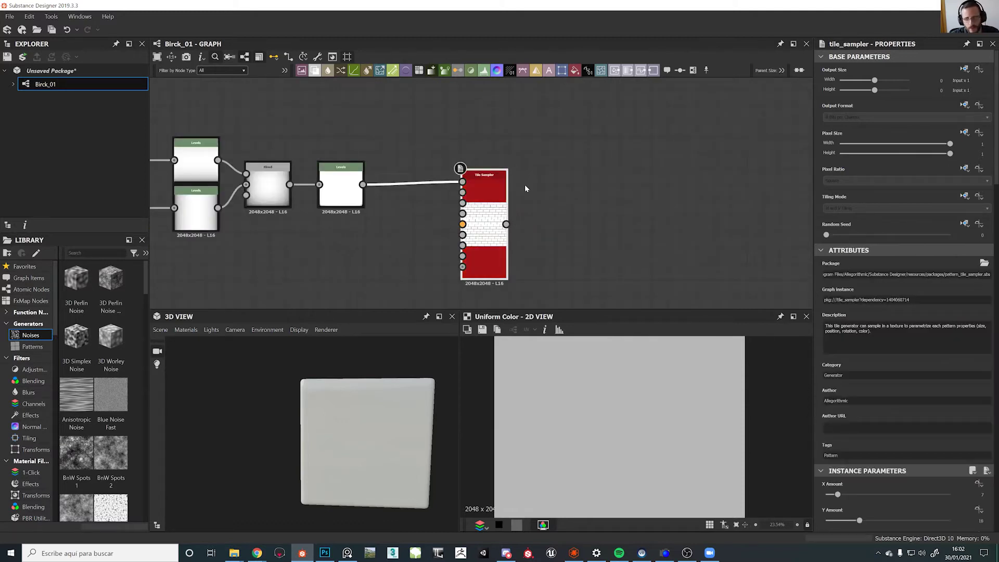
pyautogui.rightClick(529, 225)
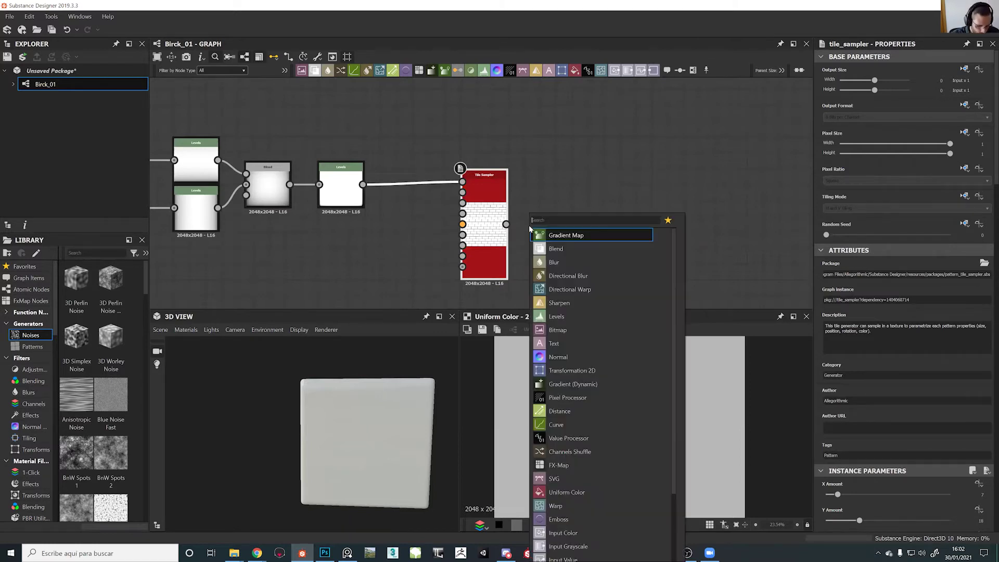
pyautogui.click(453, 190)
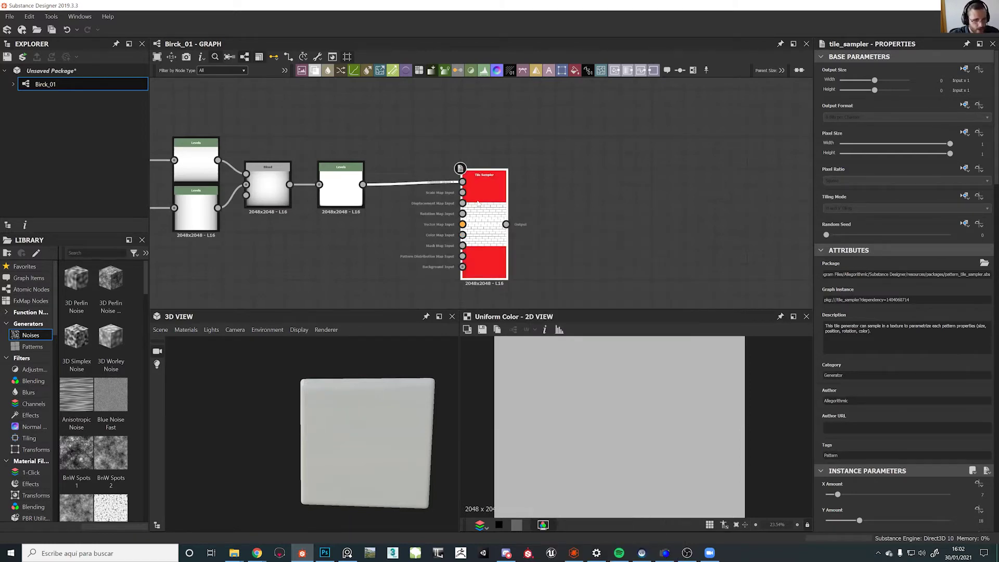
pyautogui.press('space')
pyautogui.write('height')
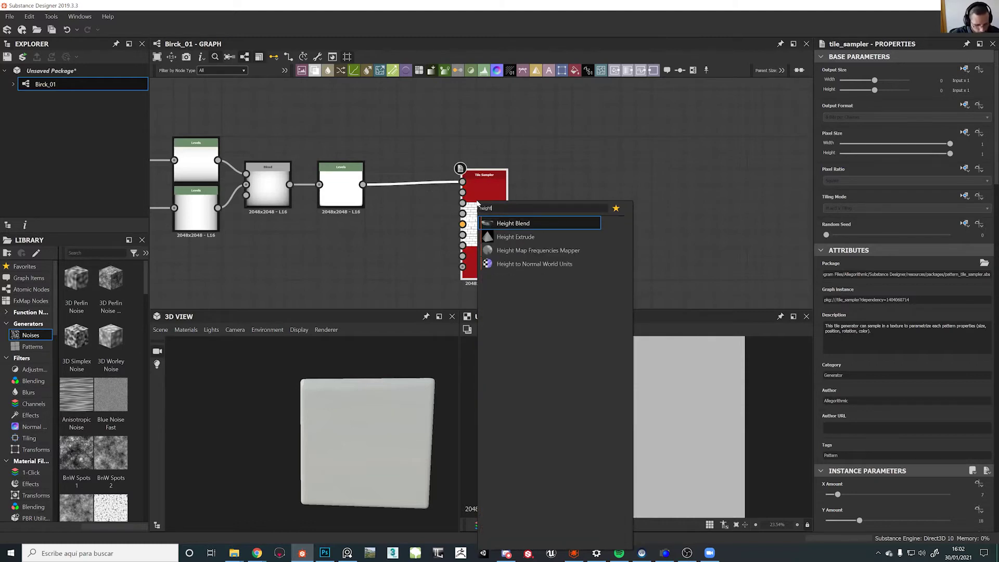
pyautogui.click(510, 266)
pyautogui.moveTo(598, 250); pyautogui.dragTo(486, 236, button='middle')
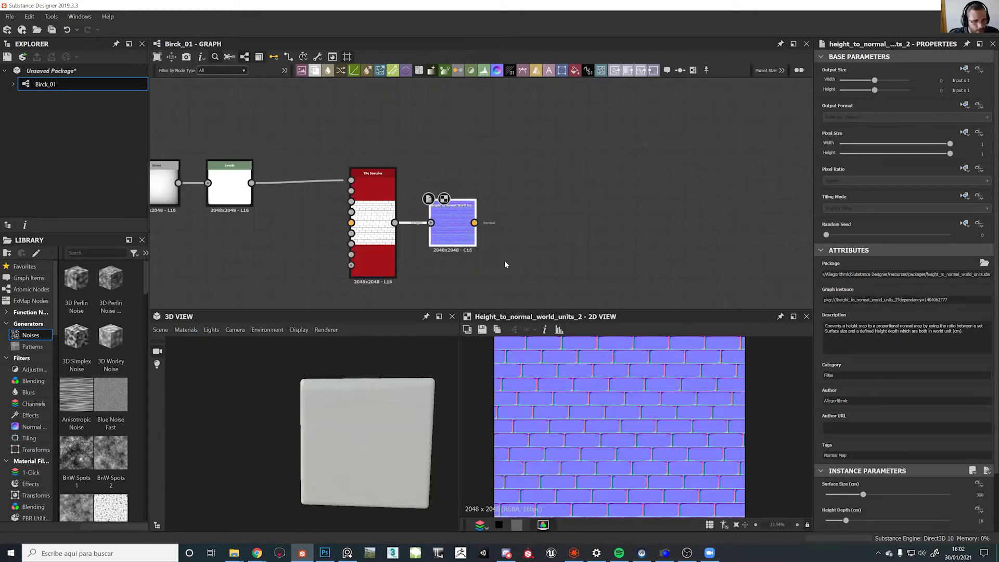
pyautogui.moveTo(468, 229); pyautogui.dragTo(564, 232)
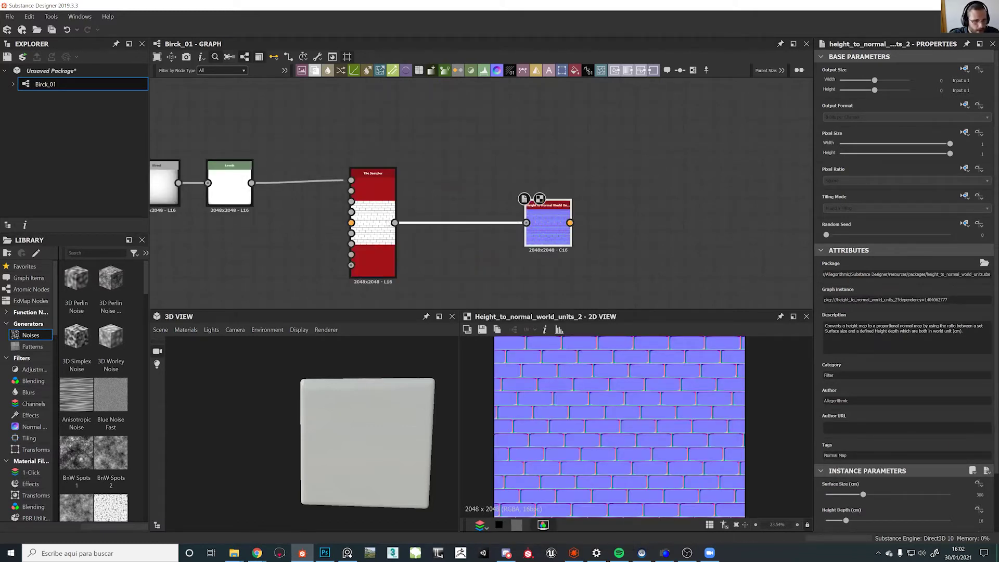
# Set the Height to Normal World Units node's Surface Size to 1000 cm and its Height Depth to about 25 cm
pyautogui.click(385, 229)
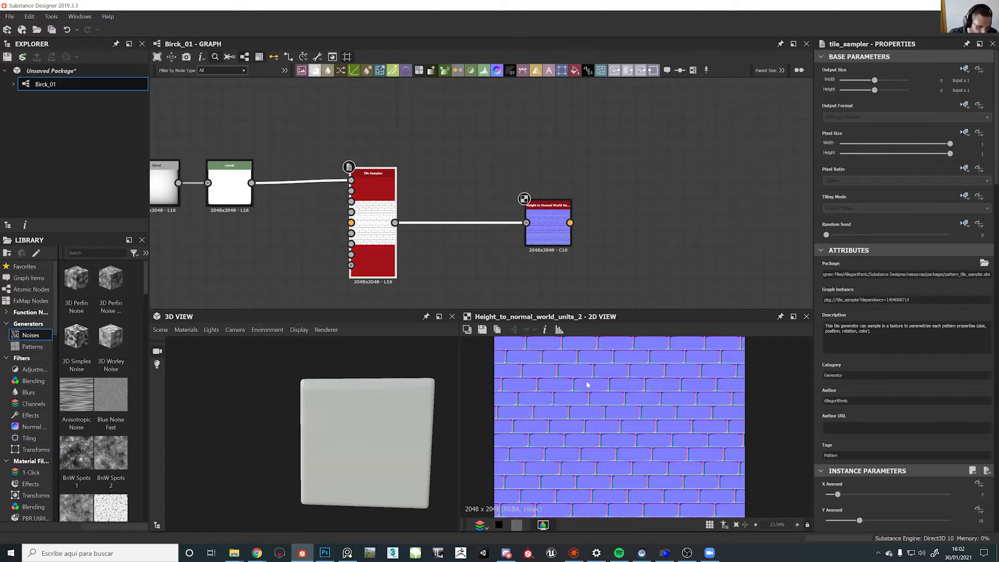
pyautogui.click(550, 225)
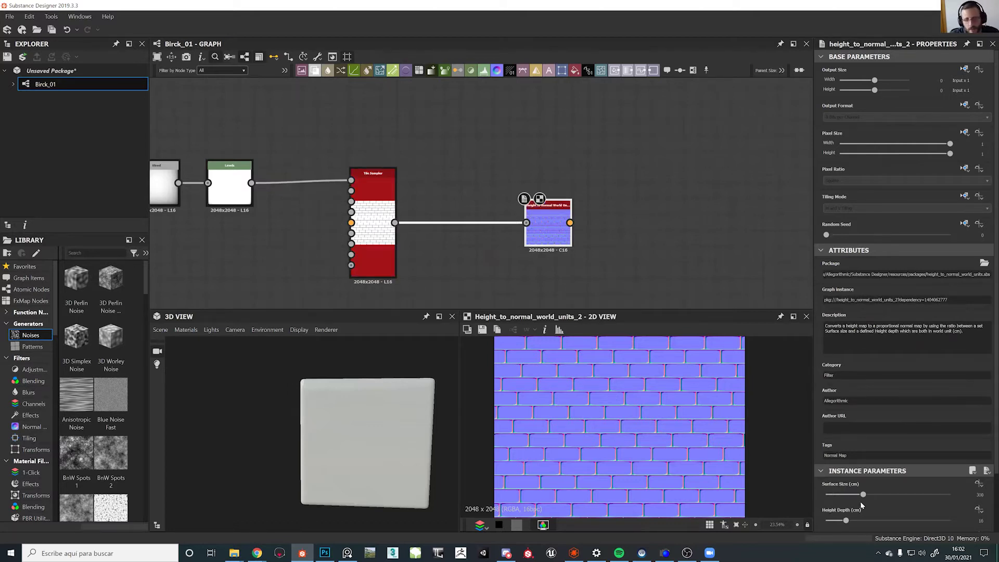
pyautogui.moveTo(935, 499); pyautogui.dragTo(979, 498)
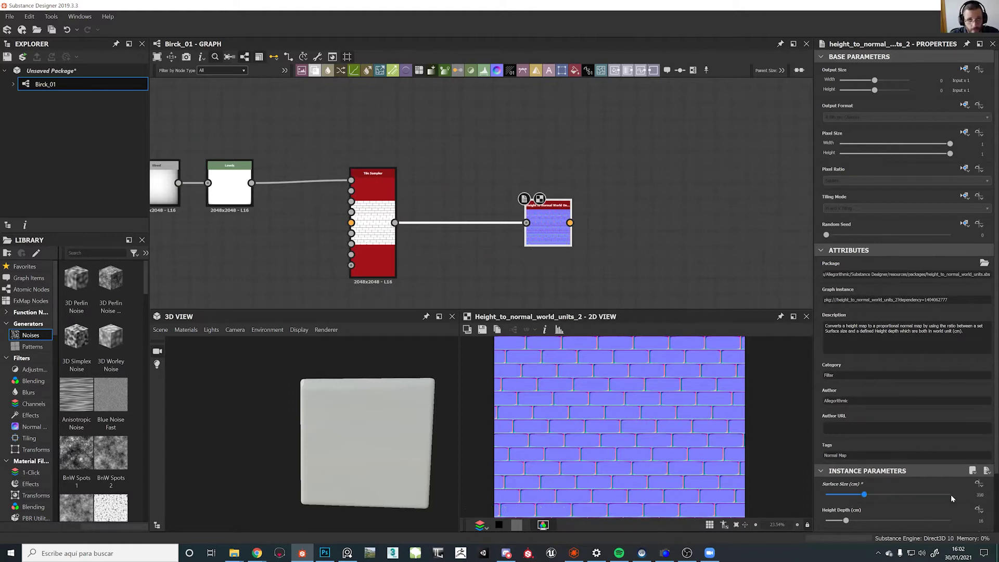
pyautogui.moveTo(847, 521)
pyautogui.mouseDown()
pyautogui.moveTo(910, 522)
pyautogui.moveTo(817, 522)
pyautogui.moveTo(858, 522)
pyautogui.mouseUp()
# Connect the Height to Normal World Units node's output to the material's Normal output node
pyautogui.click(571, 223)
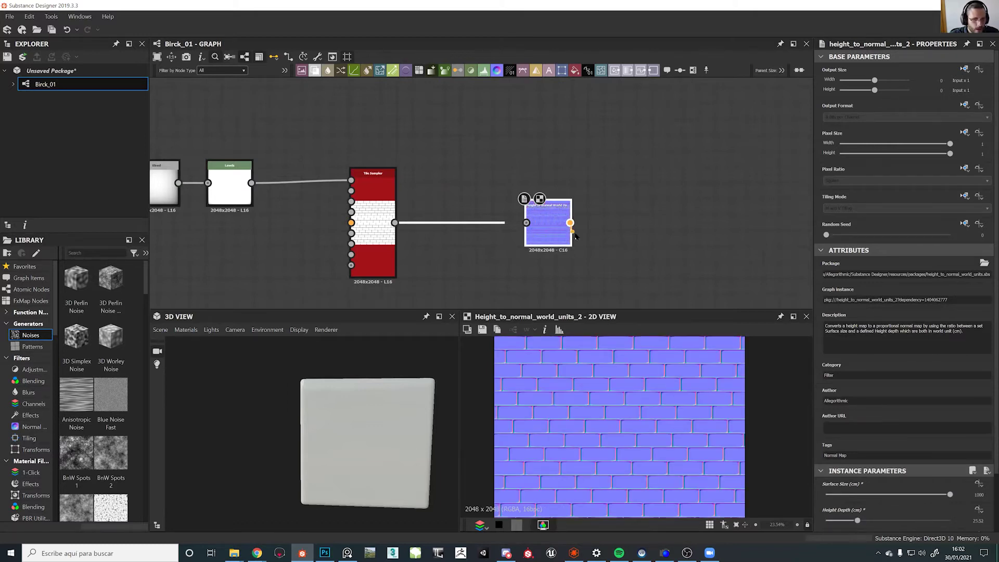
pyautogui.scroll(-6, 544, 234)
pyautogui.moveTo(660, 214); pyautogui.dragTo(434, 125, button='middle')
pyautogui.moveTo(692, 250); pyautogui.dragTo(368, 241, button='middle')
pyautogui.moveTo(484, 238); pyautogui.dragTo(675, 185)
pyautogui.scroll(3, 594, 173)
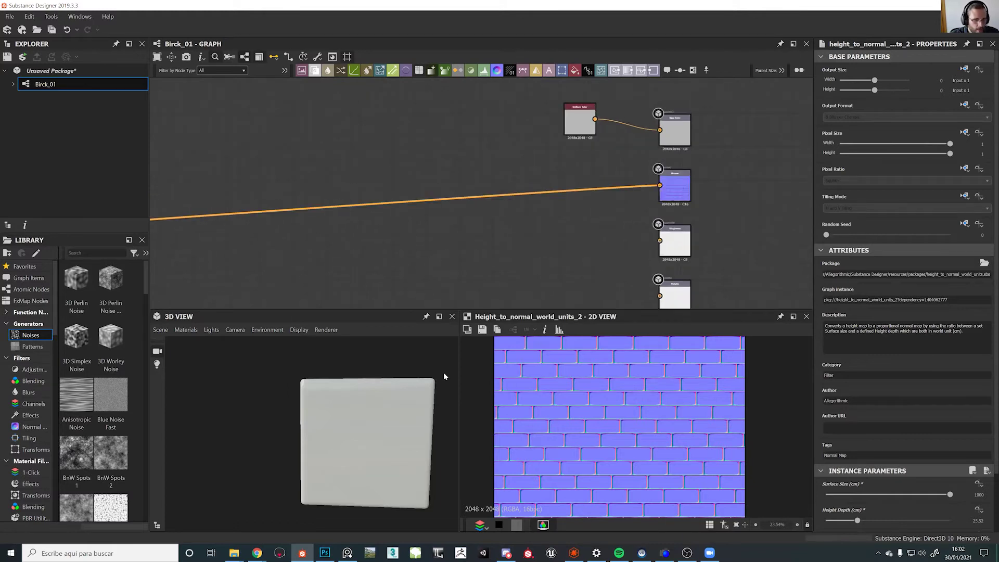
# Examine the brick relief on the 3D cube up close and from several angles and lighting directions
pyautogui.moveTo(357, 439); pyautogui.dragTo(303, 407)
pyautogui.scroll(5, 322, 424)
pyautogui.scroll(-5, 358, 426)
pyautogui.moveTo(303, 407); pyautogui.dragTo(259, 414, button='middle')
pyautogui.moveTo(258, 414)
pyautogui.mouseDown()
pyautogui.moveTo(230, 431)
pyautogui.moveTo(276, 429)
pyautogui.moveTo(257, 385)
pyautogui.moveTo(268, 404)
pyautogui.mouseUp()
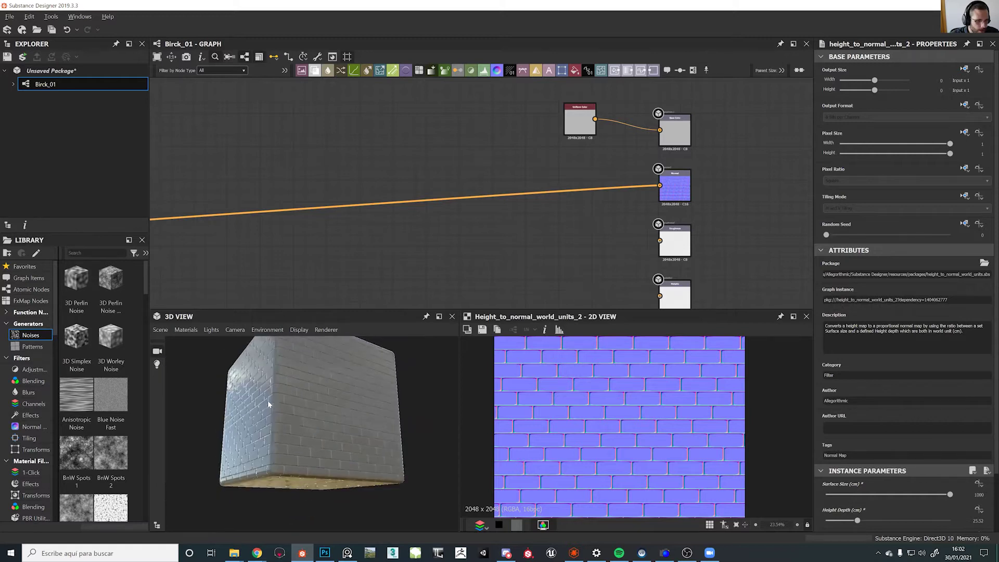
pyautogui.moveTo(311, 452); pyautogui.dragTo(279, 437)
pyautogui.scroll(-3, 279, 438)
pyautogui.moveTo(349, 476); pyautogui.dragTo(428, 434)
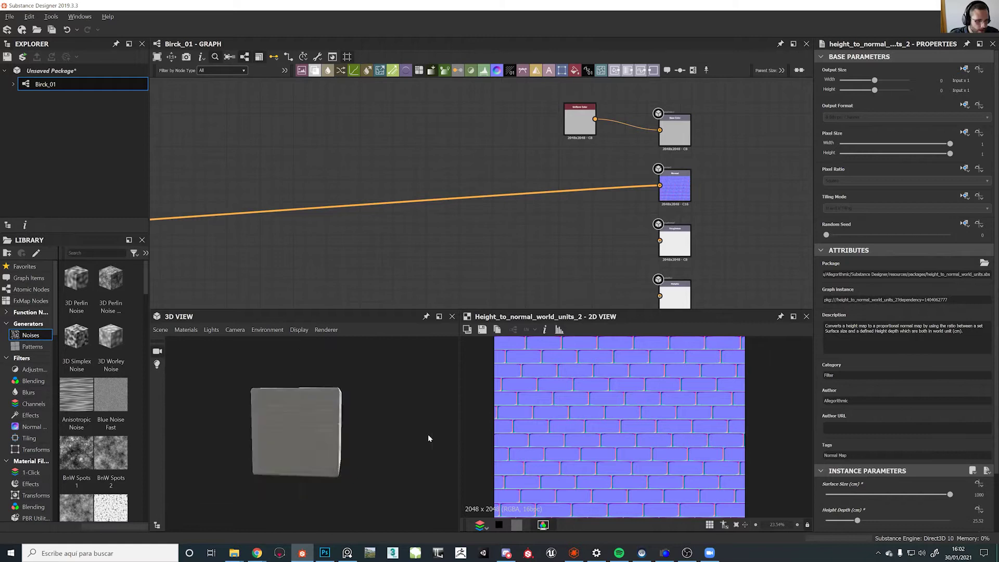
pyautogui.scroll(4, 345, 433)
pyautogui.moveTo(345, 436); pyautogui.dragTo(318, 428)
pyautogui.moveTo(242, 437); pyautogui.dragTo(291, 404)
pyautogui.scroll(5, 353, 437)
pyautogui.keyDown('ctrl'); pyautogui.keyDown('shift'); pyautogui.moveTo(290, 404); pyautogui.dragTo(234, 415, button='right'); pyautogui.keyUp('shift'); pyautogui.keyUp('ctrl')
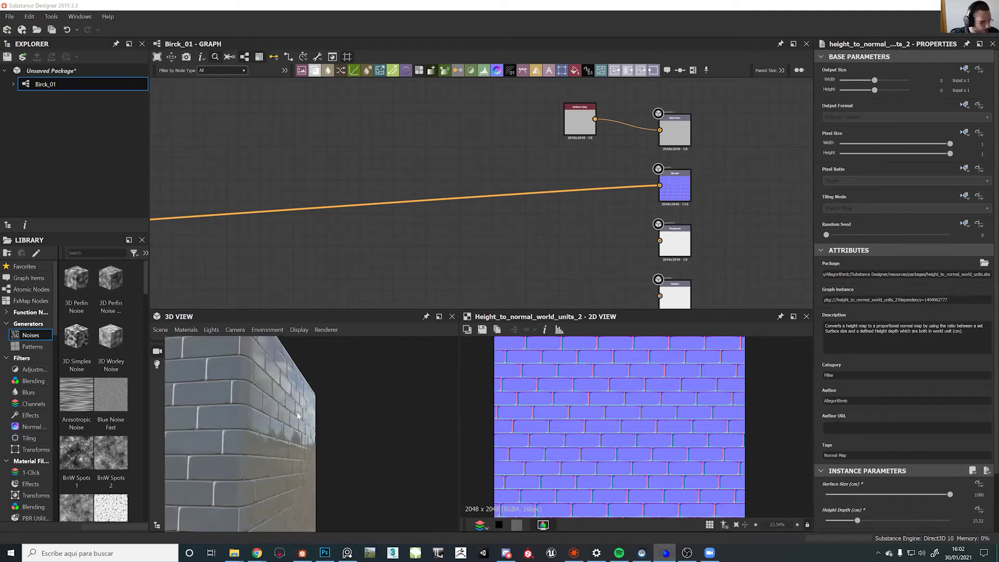
pyautogui.moveTo(247, 420)
pyautogui.mouseDown()
pyautogui.moveTo(363, 424)
pyautogui.moveTo(287, 423)
pyautogui.moveTo(280, 437)
pyautogui.moveTo(307, 435)
pyautogui.moveTo(225, 444)
pyautogui.moveTo(241, 432)
pyautogui.moveTo(252, 440)
pyautogui.moveTo(231, 382)
pyautogui.moveTo(260, 411)
pyautogui.moveTo(247, 427)
pyautogui.mouseUp()
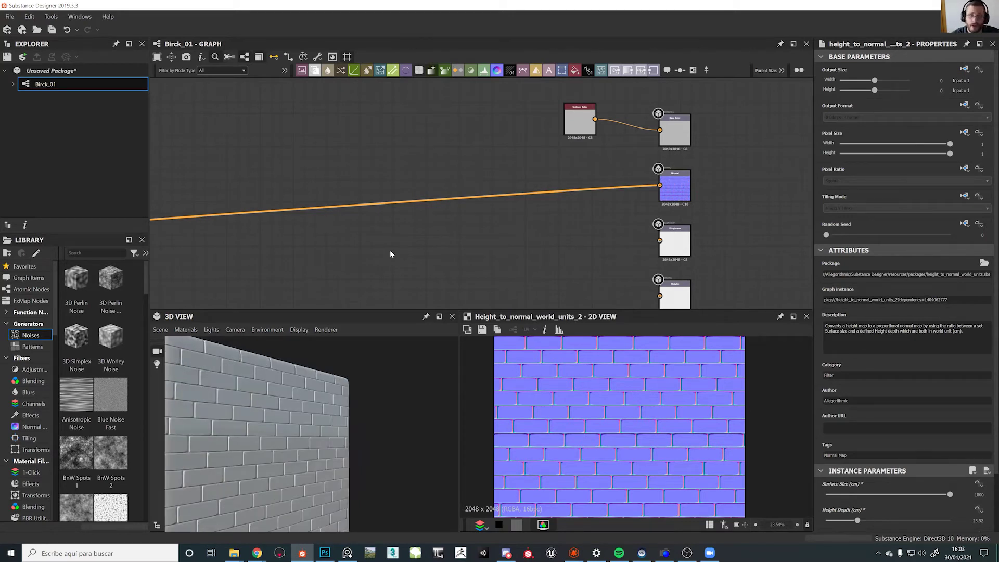
# Move the Height to Normal World Units node much farther from the Tile Sampler to free space between them
pyautogui.scroll(-5, 333, 240)
pyautogui.moveTo(213, 226); pyautogui.dragTo(604, 187, button='middle')
pyautogui.scroll(-3, 333, 241)
pyautogui.moveTo(333, 241)
pyautogui.mouseDown(button='middle')
pyautogui.moveTo(489, 205)
pyautogui.moveTo(329, 257)
pyautogui.mouseUp(button='middle')
pyautogui.scroll(2, 255, 250)
pyautogui.moveTo(286, 236); pyautogui.dragTo(518, 232)
pyautogui.scroll(5, 248, 245)
pyautogui.moveTo(248, 245); pyautogui.dragTo(355, 254, button='middle')
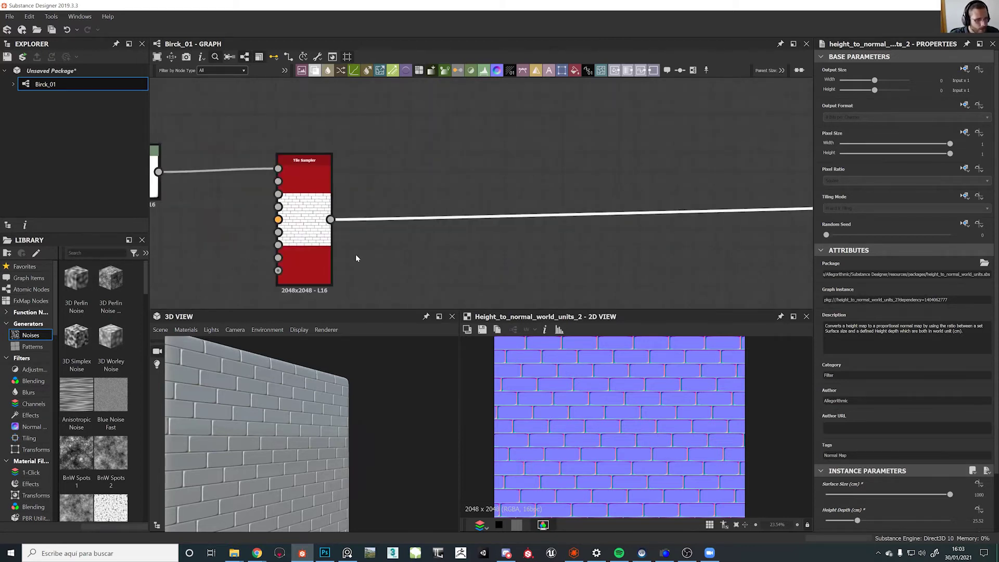
pyautogui.press('space')
pyautogui.click(312, 250)
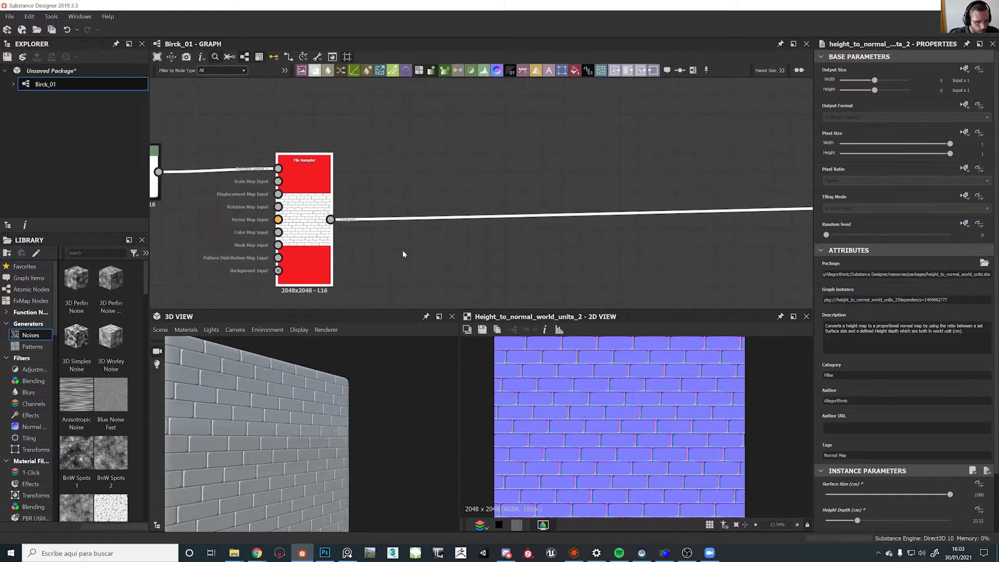
pyautogui.moveTo(420, 190); pyautogui.dragTo(420, 245, button='middle')
pyautogui.scroll(-3, 416, 234)
pyautogui.moveTo(236, 159); pyautogui.dragTo(408, 250)
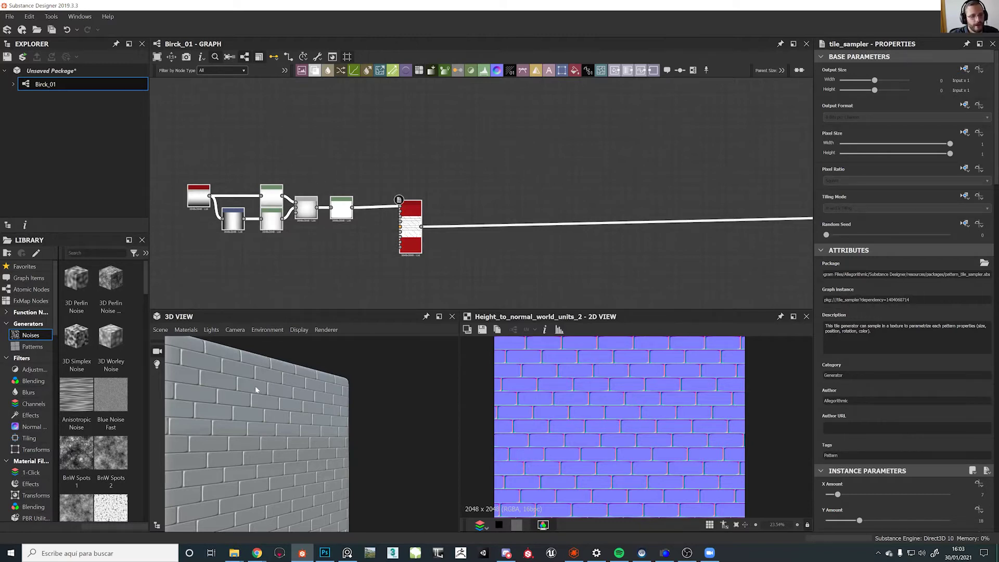
# Add an unconnected Flood Fill node above and just past the Tile Sampler
pyautogui.moveTo(438, 198); pyautogui.dragTo(366, 217, button='middle')
pyautogui.scroll(3, 430, 246)
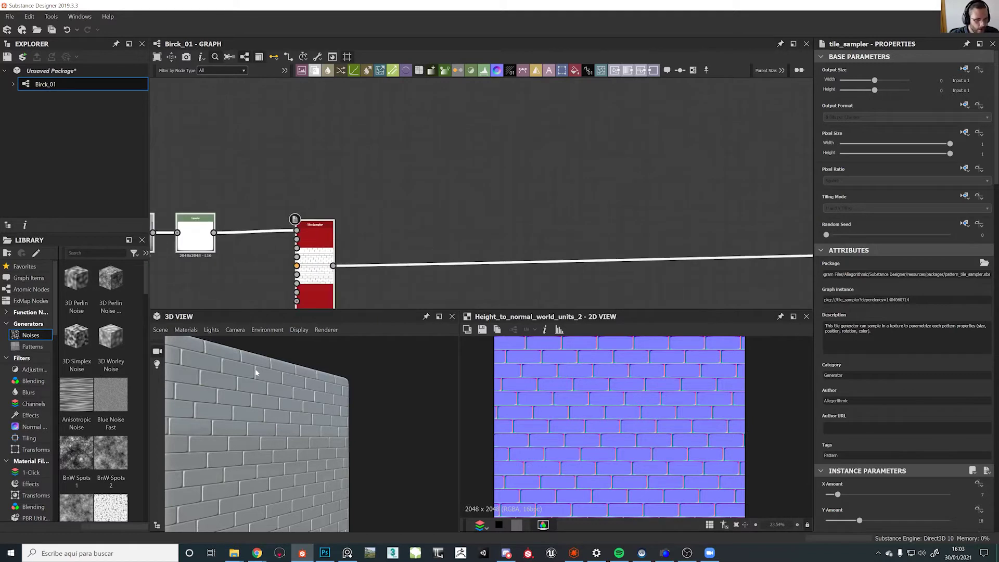
pyautogui.press('space')
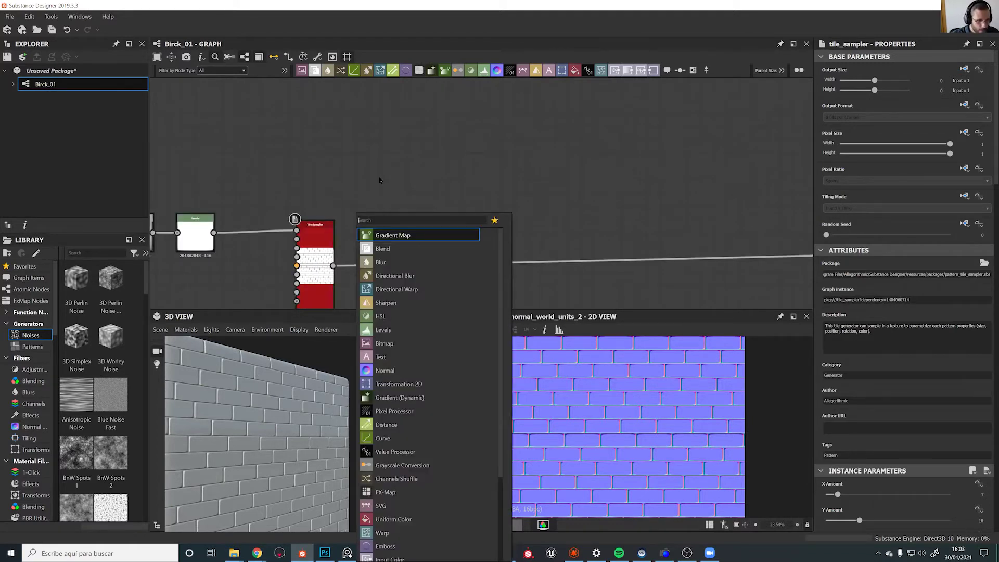
pyautogui.write('floo')
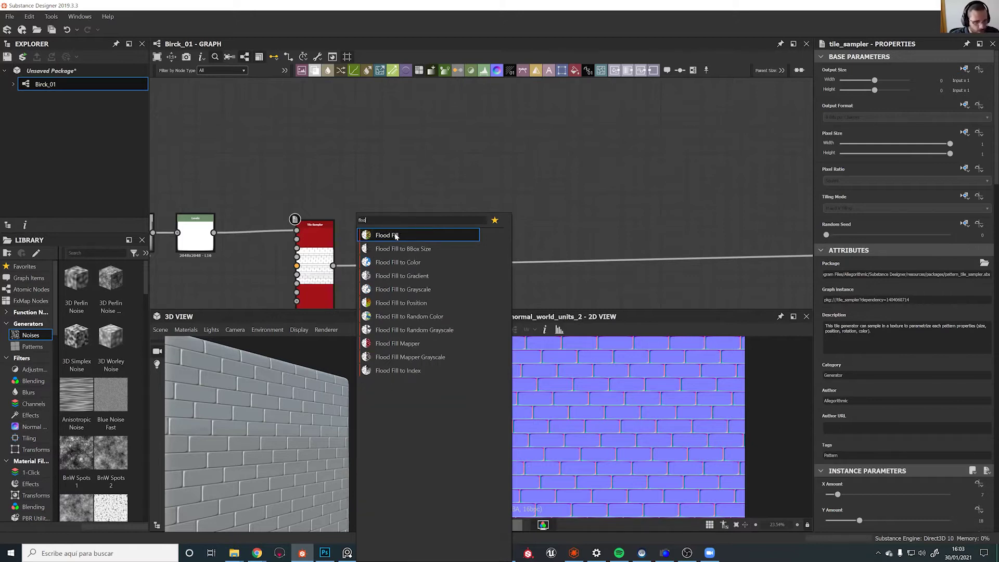
pyautogui.click(387, 235)
pyautogui.moveTo(341, 211); pyautogui.dragTo(381, 205)
pyautogui.scroll(4, 381, 206)
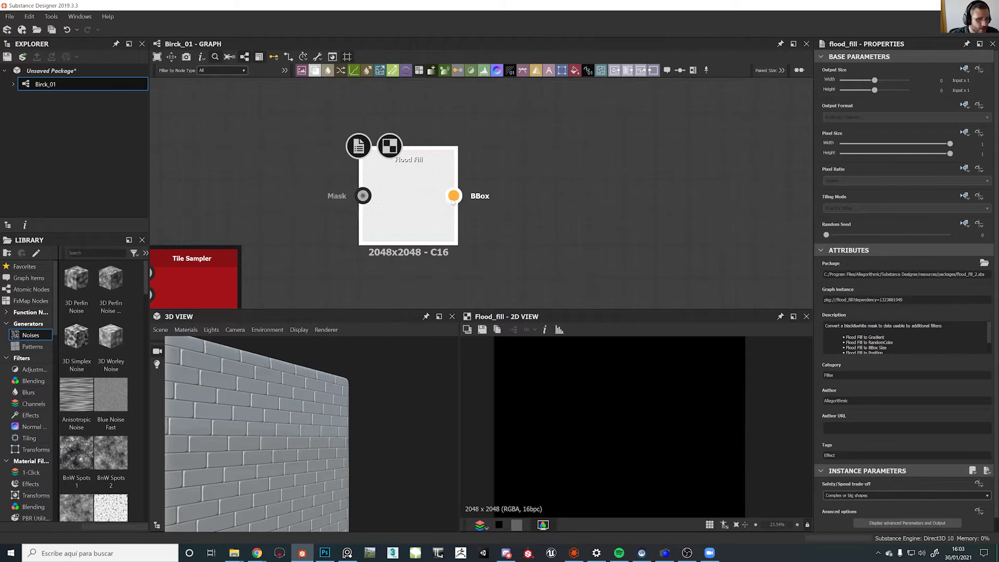
# Inspect the Flood Fill node's BBox output and the Tile Sampler's map inputs
pyautogui.moveTo(454, 198)
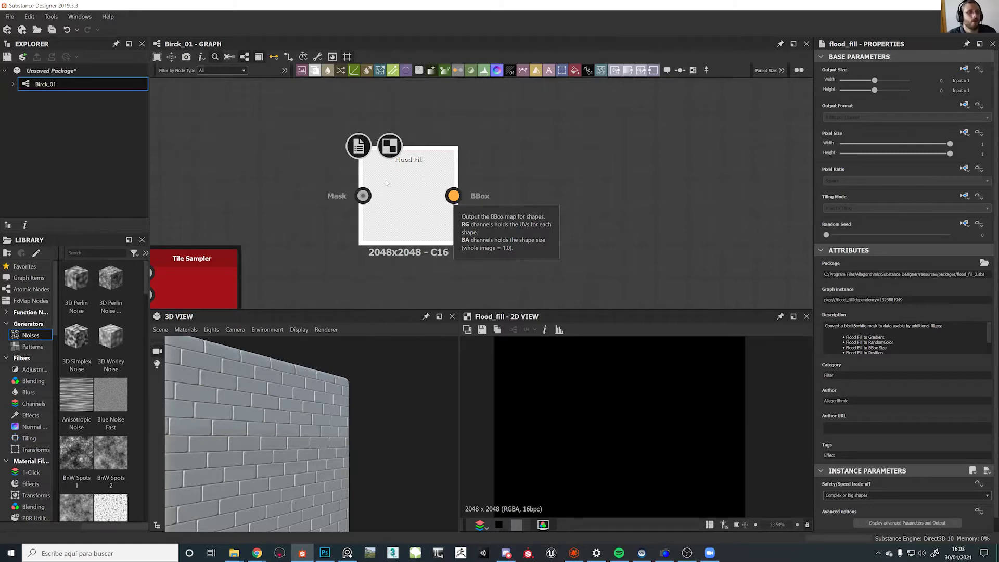
pyautogui.scroll(-6, 294, 192)
pyautogui.moveTo(294, 192); pyautogui.dragTo(314, 143, button='middle')
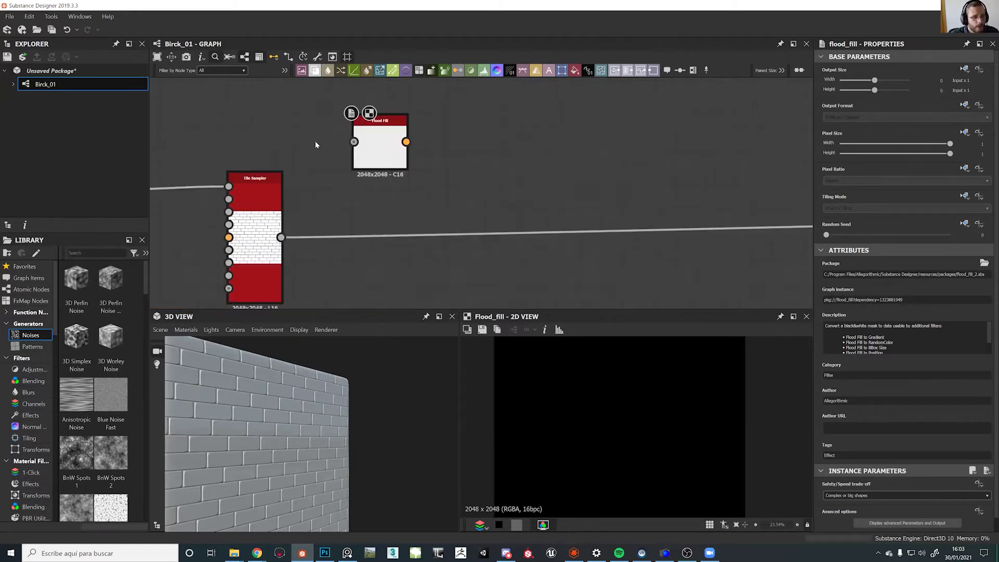
pyautogui.moveTo(312, 194); pyautogui.dragTo(616, 183, button='middle')
pyautogui.scroll(5, 595, 171)
pyautogui.scroll(3, 570, 133)
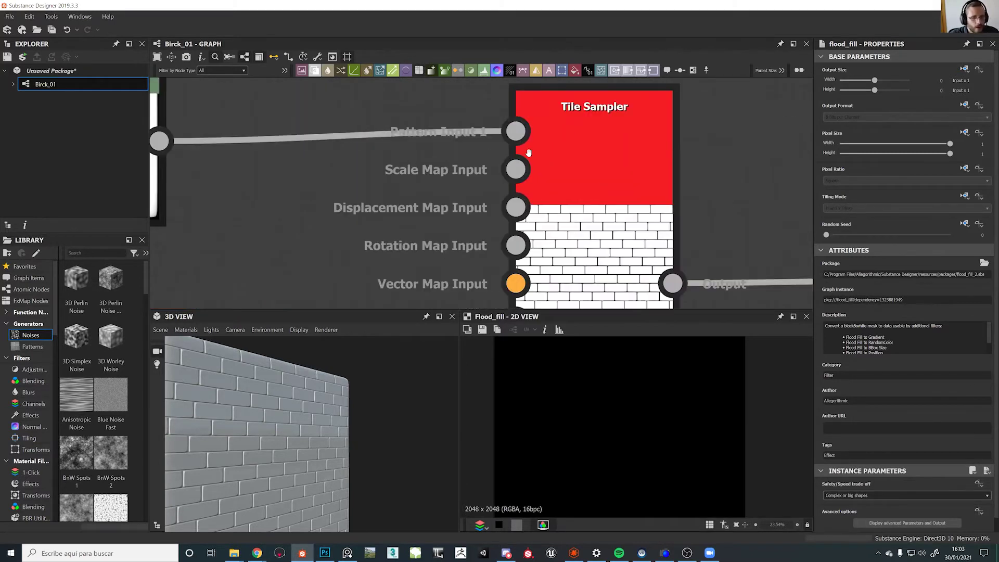
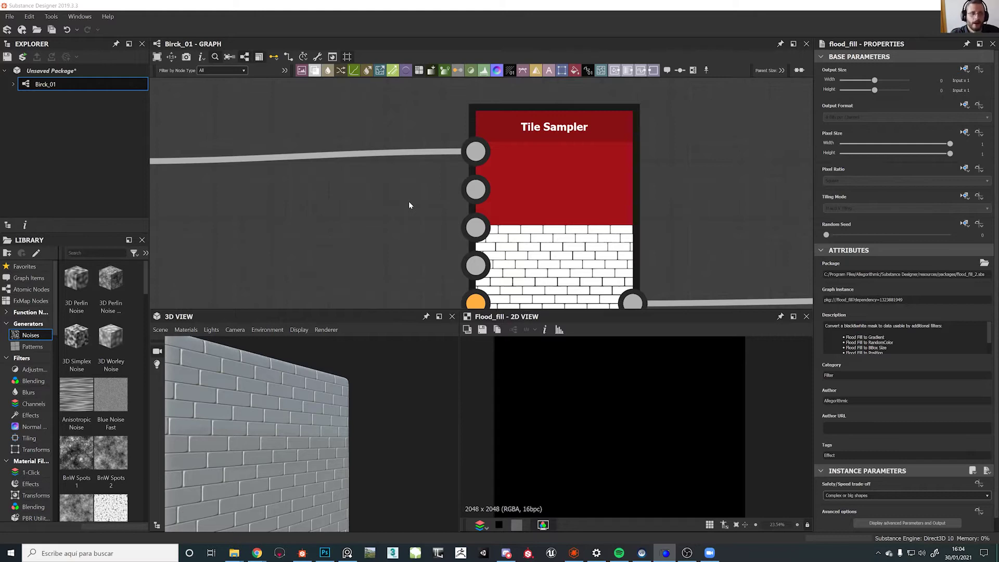
# Preview the Height to Normal World Units node's normal map in the 2D view
pyautogui.scroll(-8, 591, 184)
pyautogui.moveTo(592, 183); pyautogui.dragTo(303, 232, button='middle')
pyautogui.scroll(-3, 304, 232)
pyautogui.scroll(-2, 541, 184)
pyautogui.moveTo(748, 185); pyautogui.dragTo(323, 180, button='middle')
pyautogui.scroll(5, 296, 220)
pyautogui.moveTo(296, 219); pyautogui.dragTo(311, 162, button='middle')
pyautogui.scroll(3, 311, 163)
pyautogui.doubleClick(310, 137)
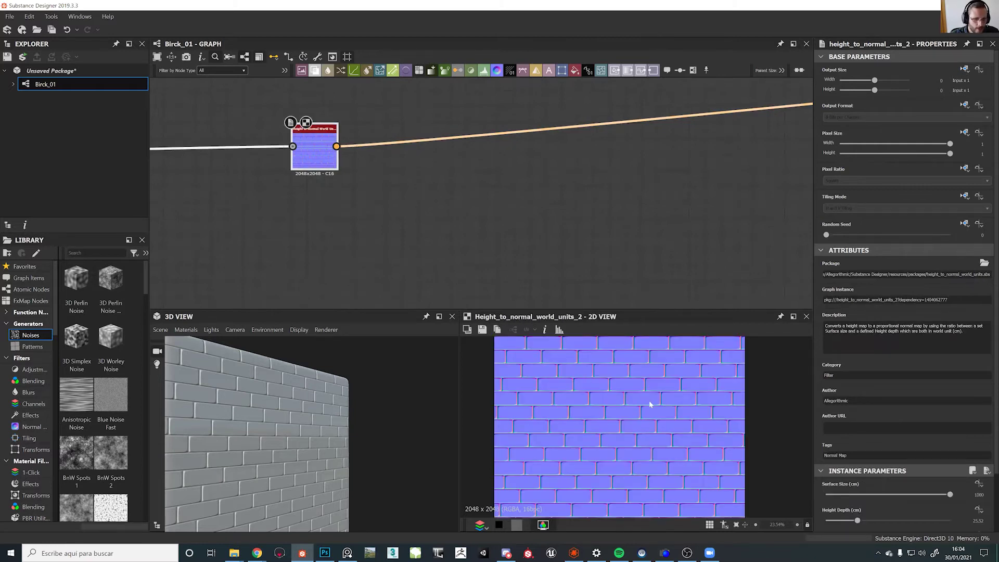
# Inspect the normal map's red, green and blue channels one at a time, and return the 2D view to RGB
pyautogui.click(484, 525)
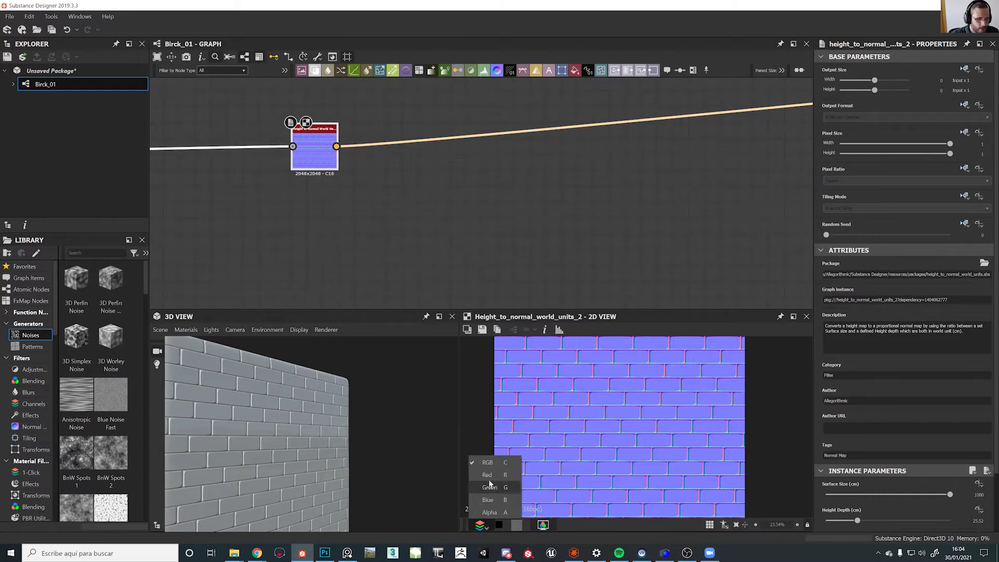
pyautogui.click(490, 487)
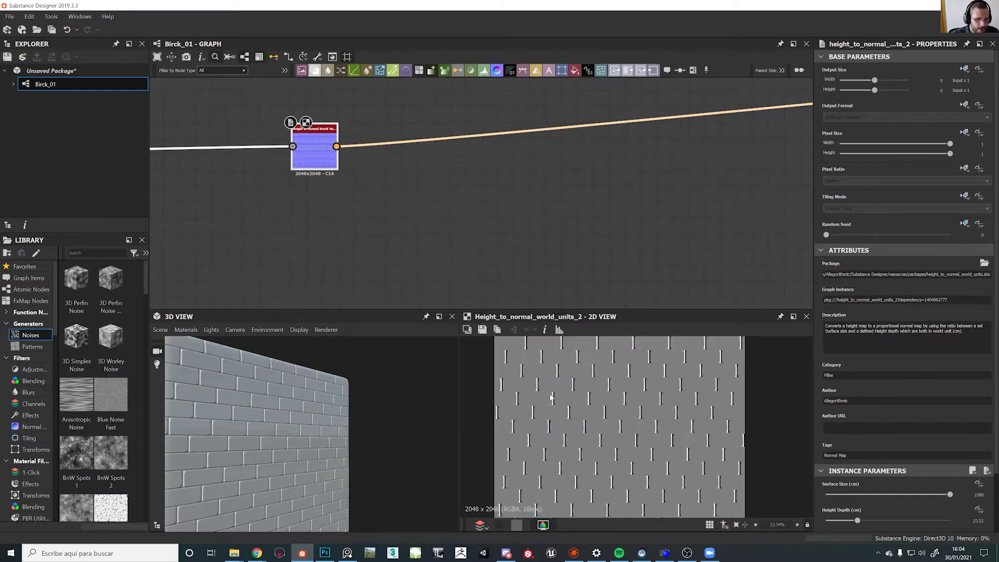
pyautogui.click(483, 525)
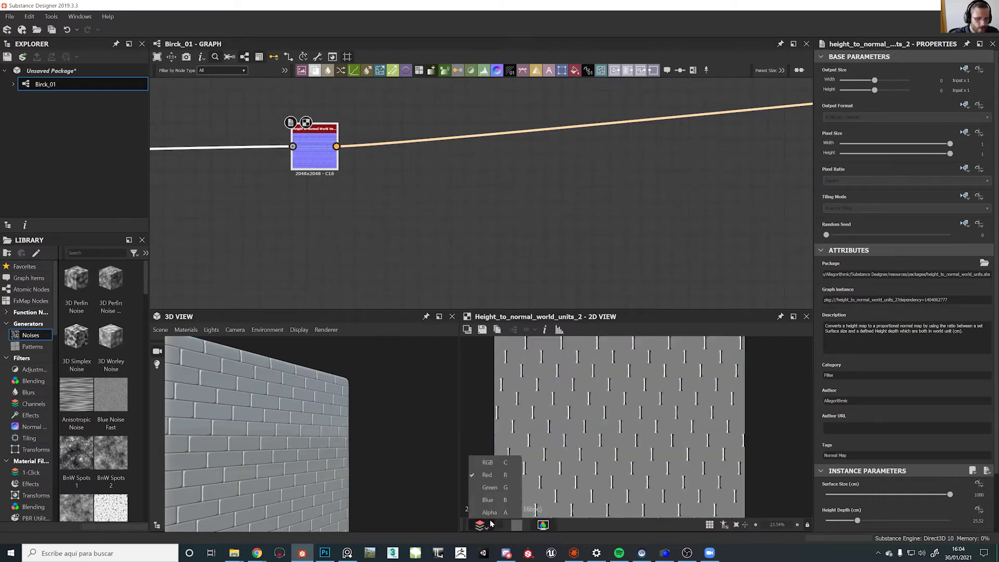
pyautogui.click(502, 487)
pyautogui.click(480, 525)
pyautogui.click(488, 499)
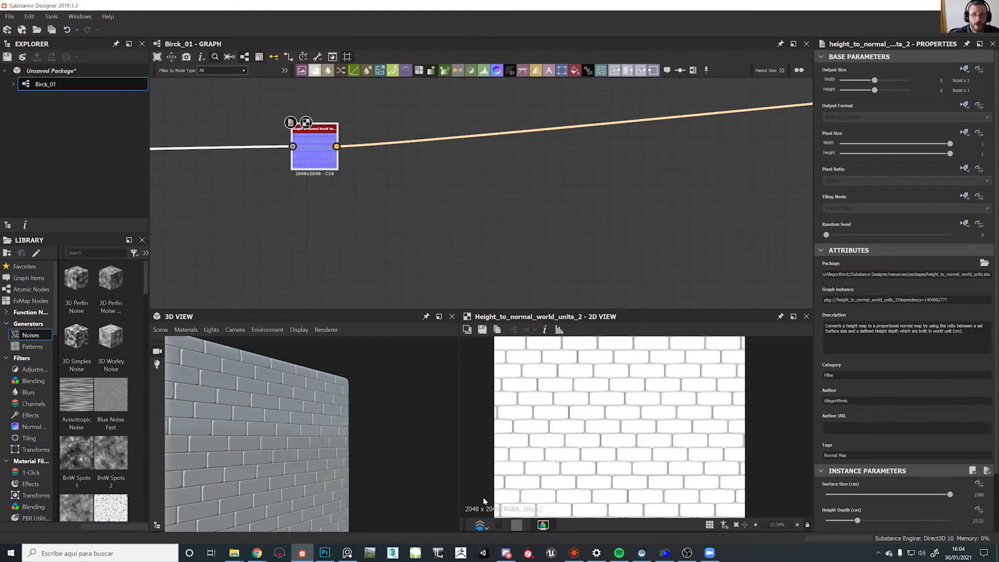
pyautogui.click(480, 525)
pyautogui.click(488, 463)
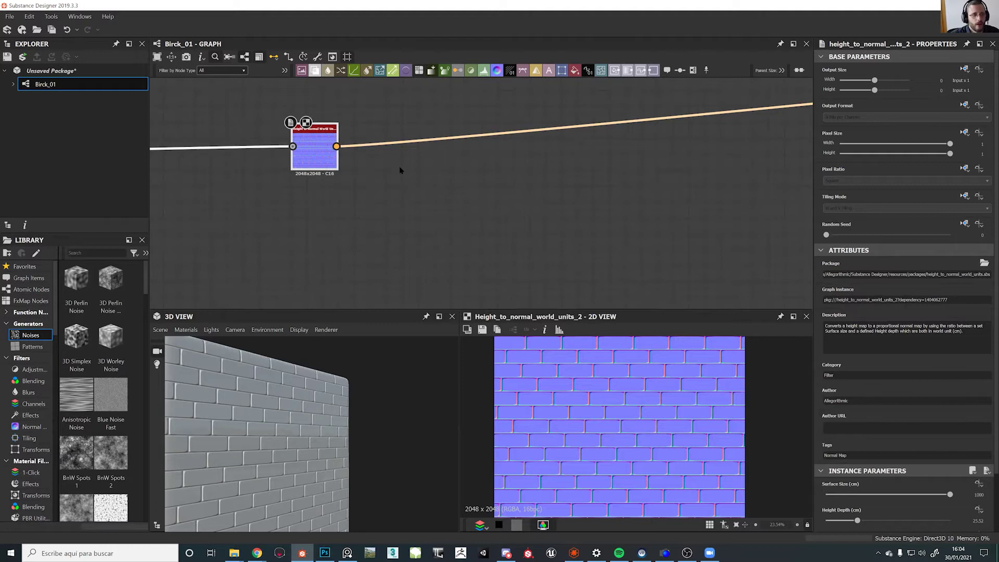
# Move the Flood Fill node farther away from the Tile Sampler in the graph
pyautogui.click(396, 179)
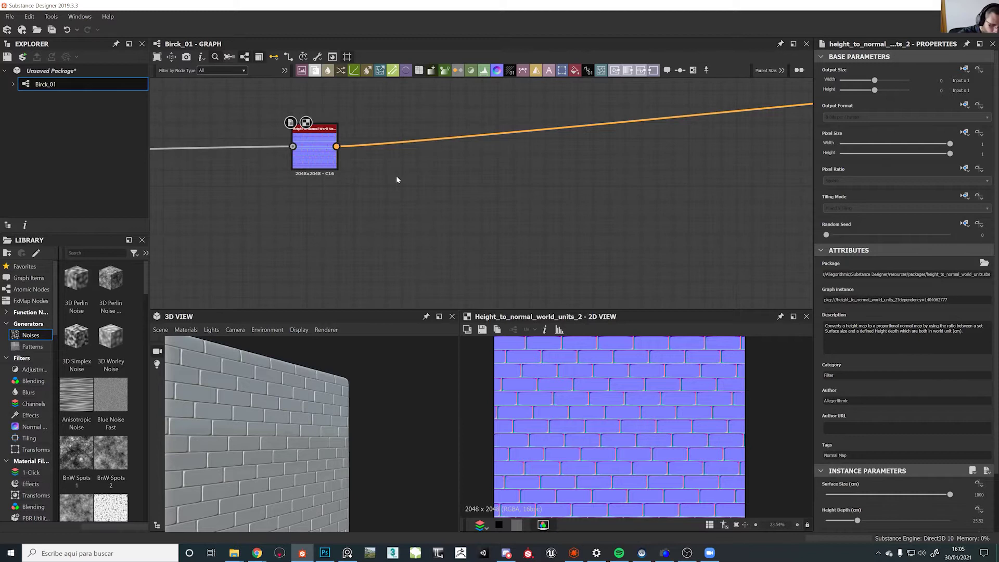
pyautogui.scroll(-3, 312, 171)
pyautogui.moveTo(334, 172); pyautogui.dragTo(738, 223, button='middle')
pyautogui.scroll(-2, 354, 208)
pyautogui.scroll(-3, 232, 218)
pyautogui.moveTo(302, 219); pyautogui.dragTo(661, 241, button='middle')
pyautogui.scroll(-1, 661, 240)
pyautogui.scroll(12, 537, 228)
pyautogui.moveTo(550, 212); pyautogui.dragTo(475, 140, button='middle')
pyautogui.moveTo(569, 161); pyautogui.dragTo(636, 160)
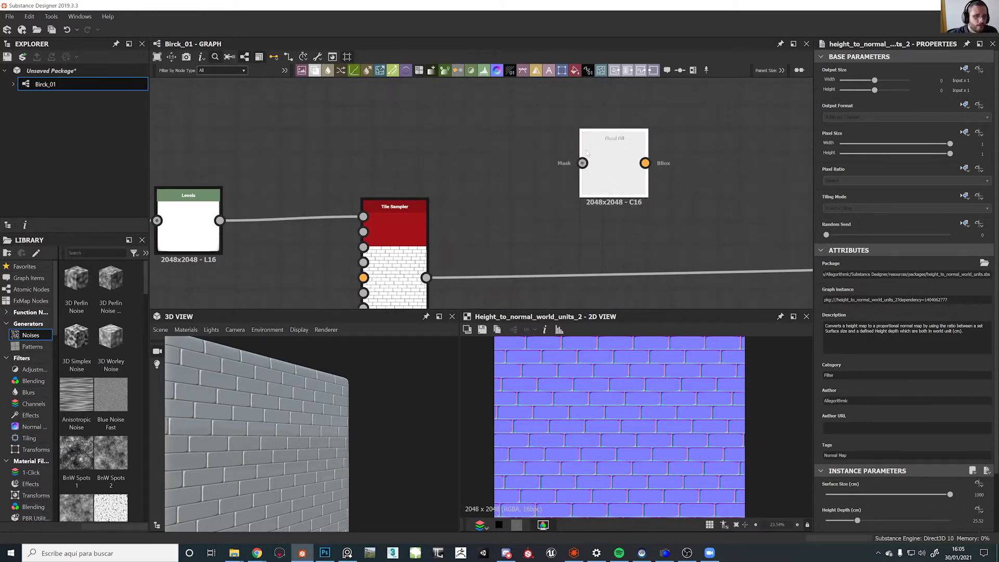
# Place the Flood Fill node above the Tile Sampler and connect the Tile Sampler's output to its Mask input
pyautogui.moveTo(558, 151); pyautogui.dragTo(603, 184)
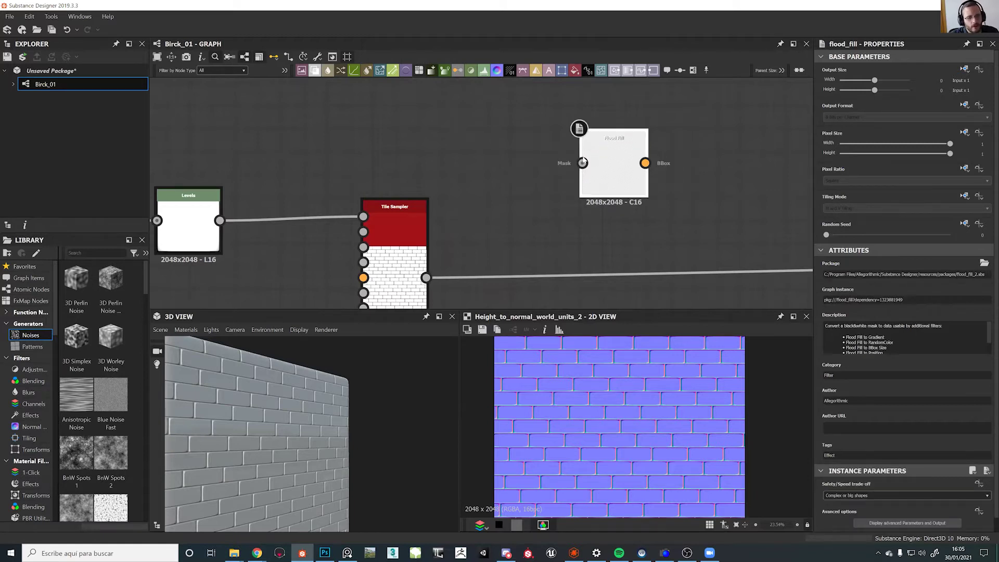
pyautogui.moveTo(508, 138); pyautogui.dragTo(415, 139, button='middle')
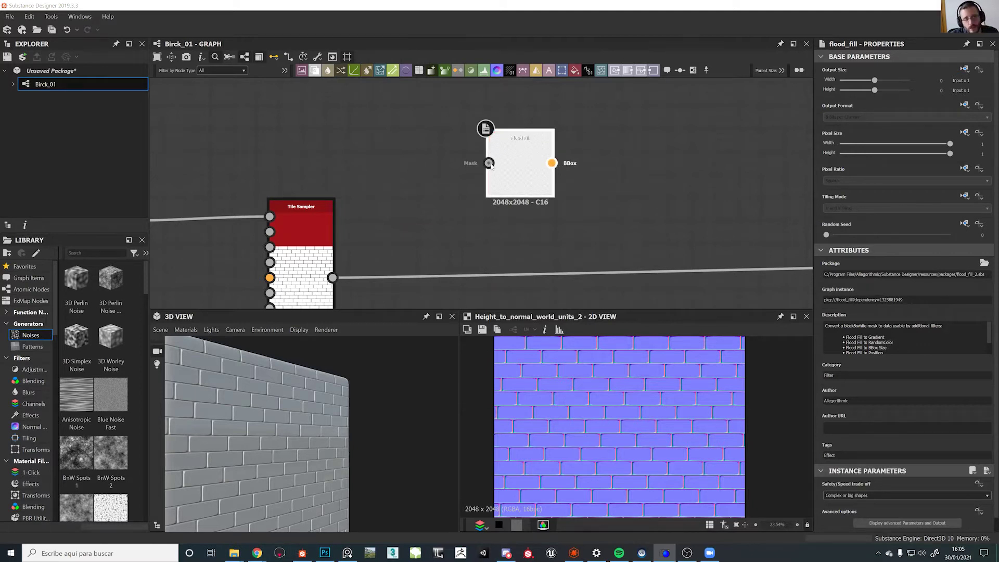
pyautogui.moveTo(395, 163); pyautogui.dragTo(341, 168, button='middle')
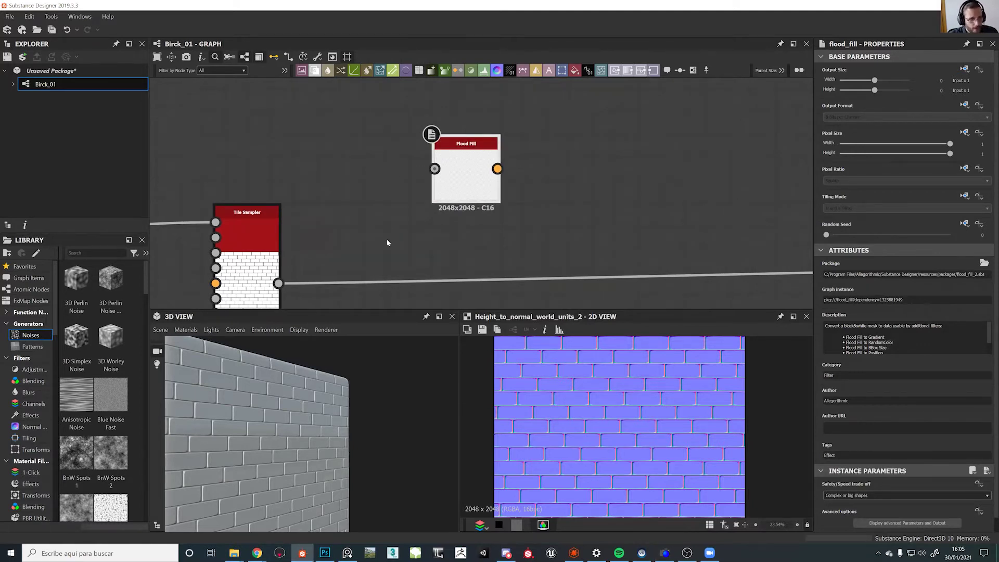
pyautogui.moveTo(278, 283); pyautogui.dragTo(385, 145)
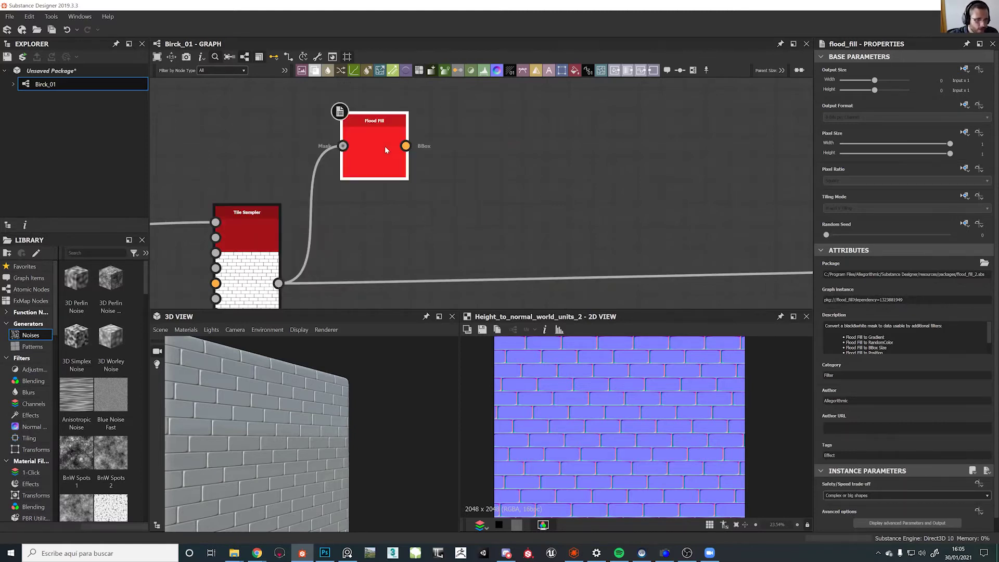
# Preview the Flood Fill output in the 2D view and move the node slightly farther from the Tile Sampler
pyautogui.doubleClick(385, 145)
pyautogui.scroll(-4, 657, 358)
pyautogui.scroll(5, 654, 380)
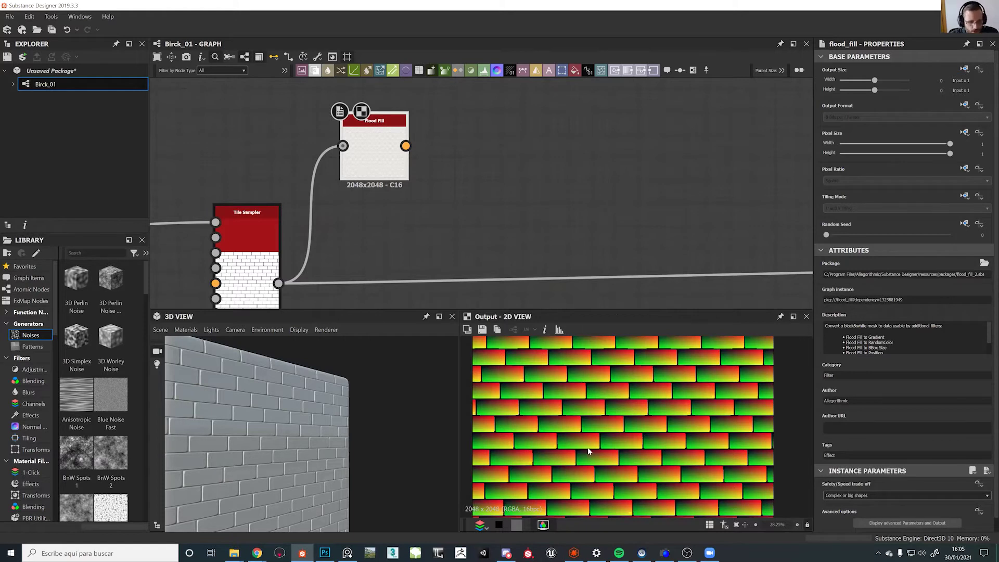
pyautogui.moveTo(392, 148); pyautogui.dragTo(438, 148)
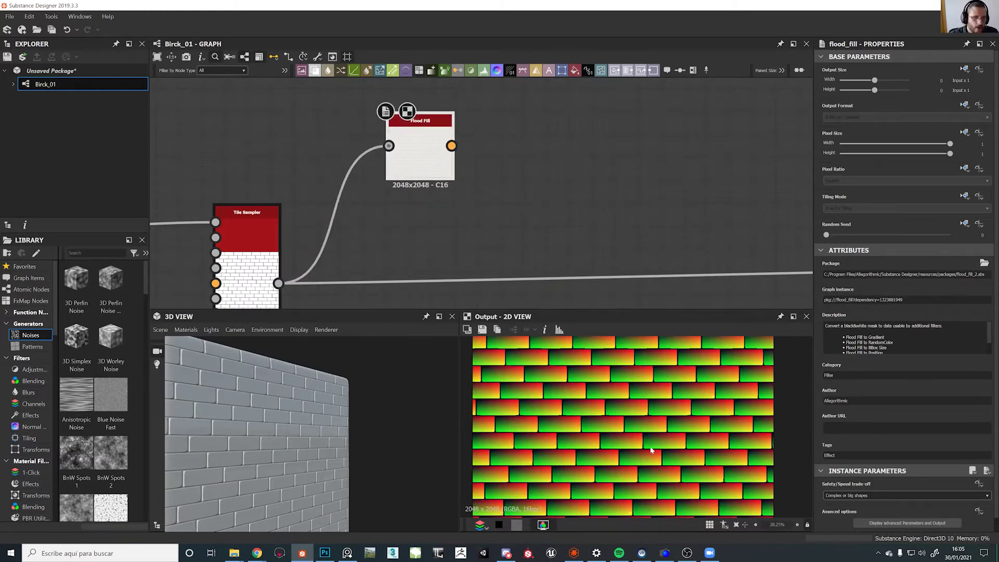
pyautogui.scroll(-3, 648, 429)
pyautogui.scroll(4, 625, 431)
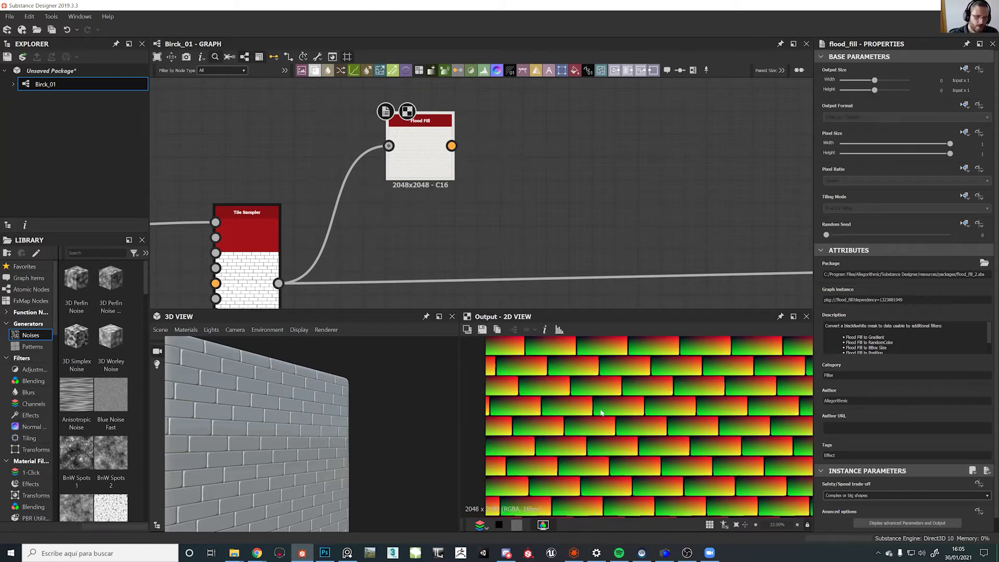
# Try a Flood Fill to Random Grayscale node on the Flood Fill output, inspect its brick tones and delete it
pyautogui.moveTo(624, 229); pyautogui.dragTo(661, 360, button='middle')
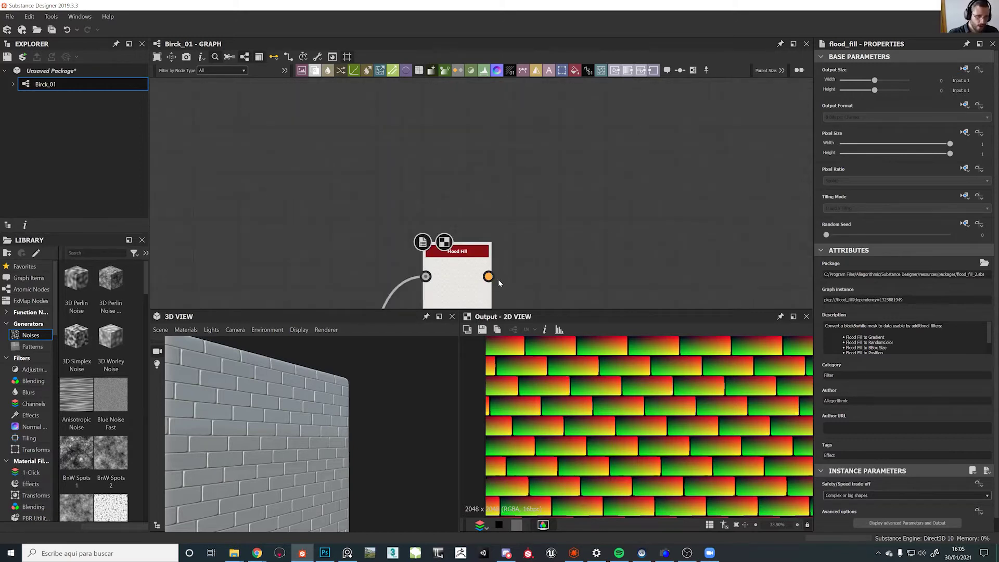
pyautogui.moveTo(481, 279); pyautogui.dragTo(481, 211, button='middle')
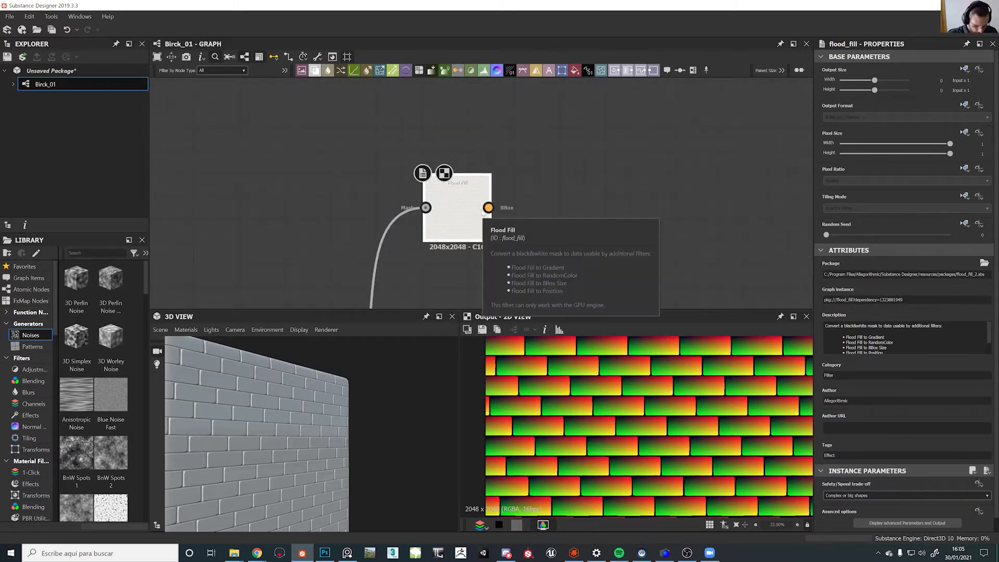
pyautogui.click(483, 212)
pyautogui.press('space')
pyautogui.write('floo')
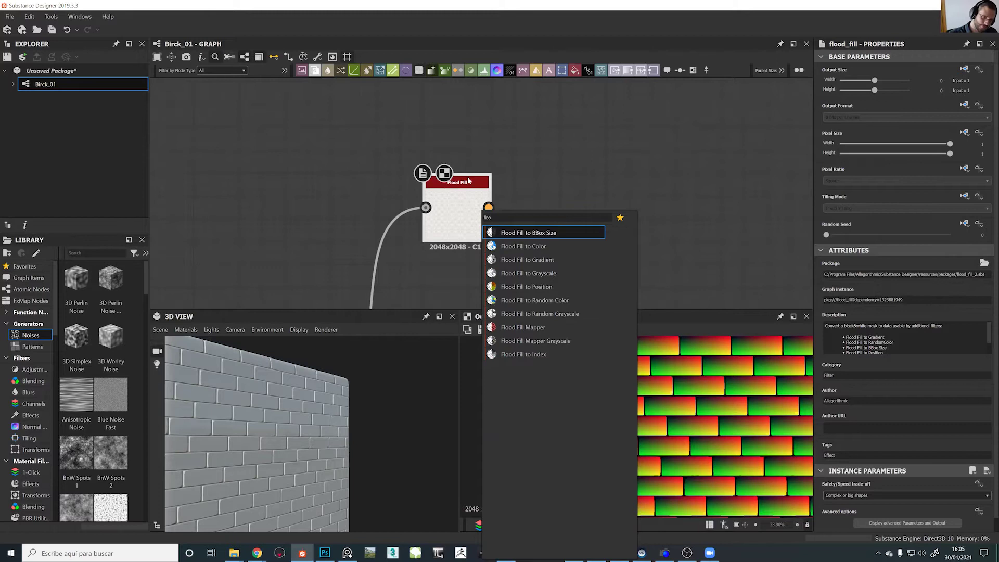
pyautogui.press('Escape')
pyautogui.press('space')
pyautogui.write('flood')
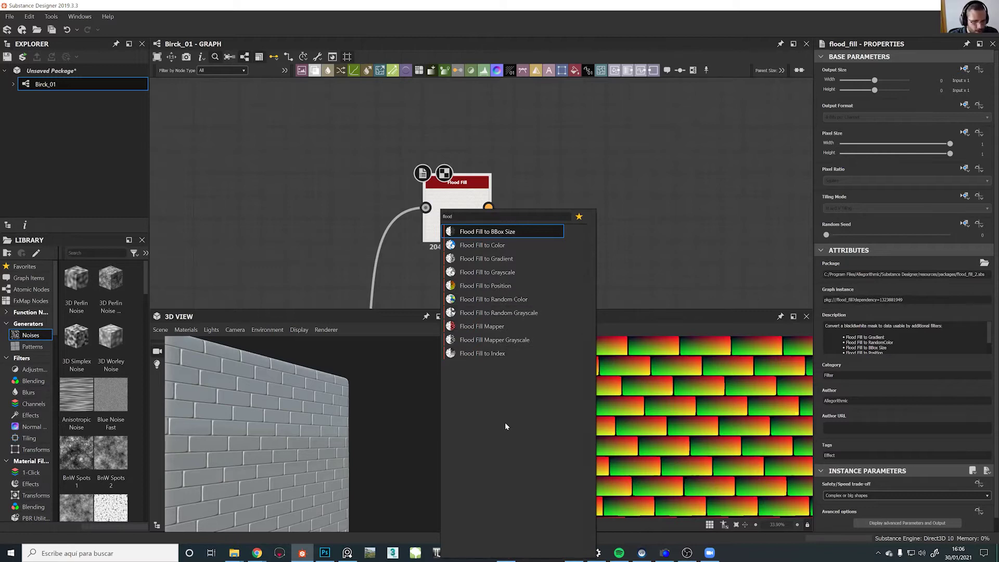
pyautogui.click(505, 313)
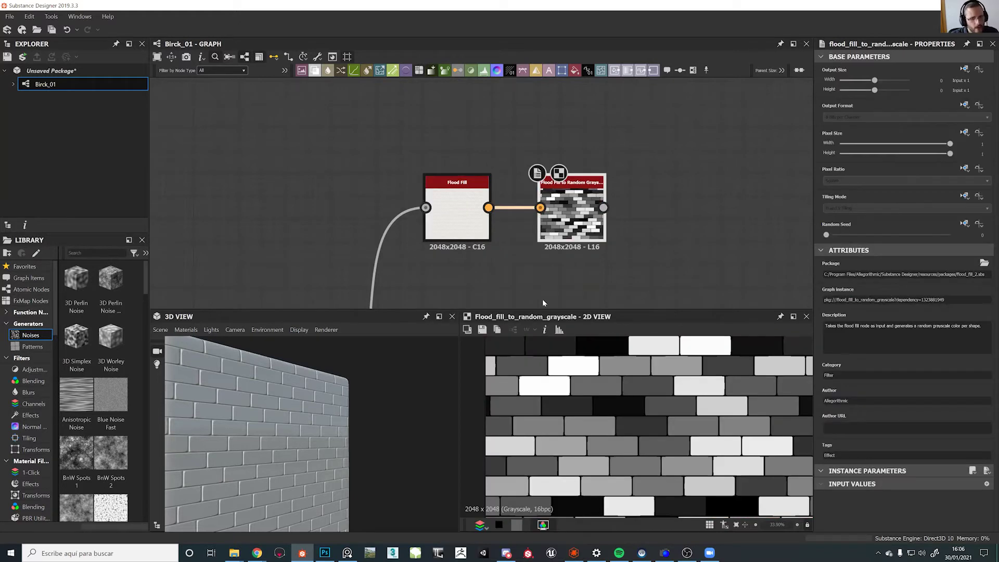
pyautogui.scroll(-5, 625, 432)
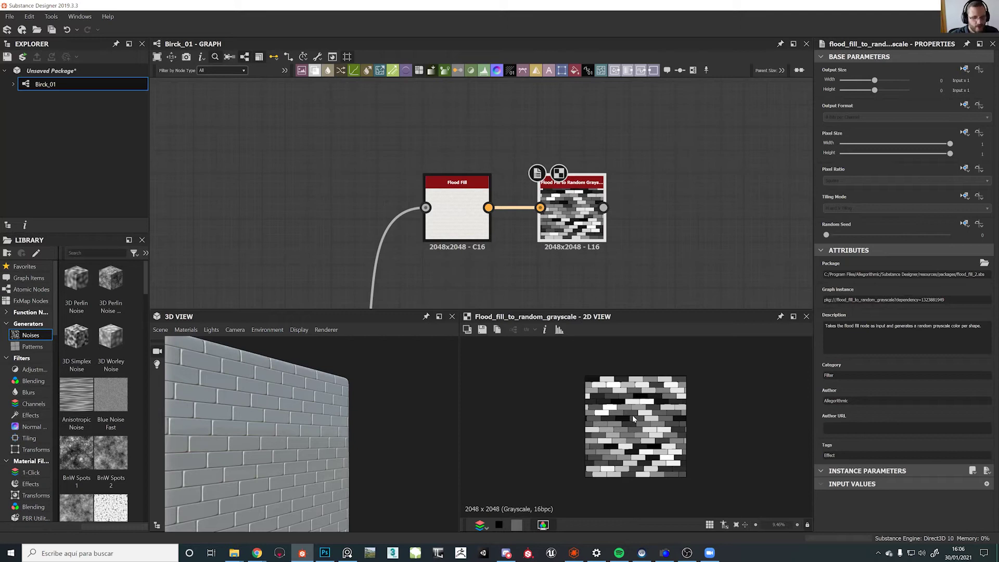
pyautogui.scroll(5, 632, 415)
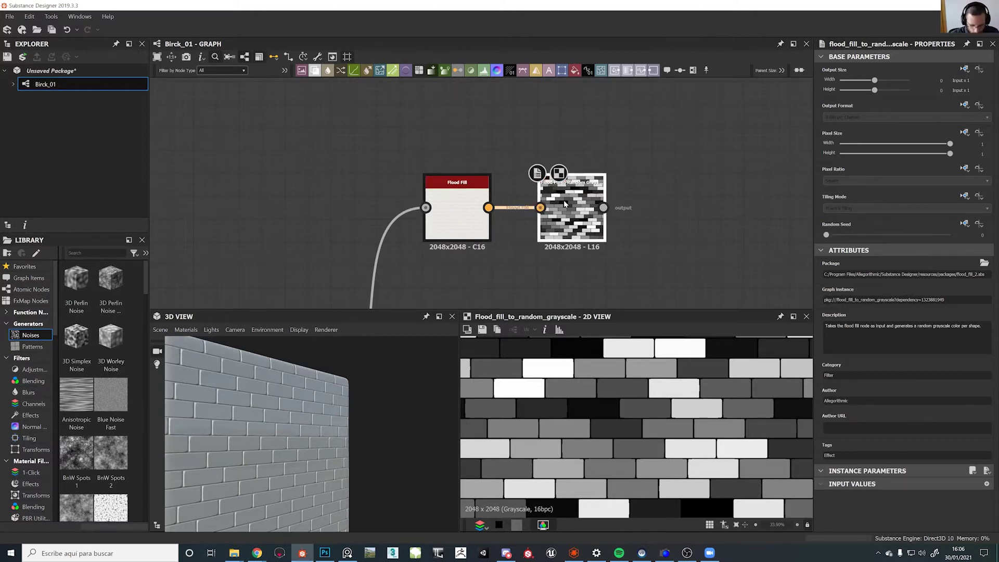
pyautogui.press('Delete')
# Add a Flood Fill to Grayscale node fed by the Flood Fill output and place it above the Flood Fill node
pyautogui.doubleClick(479, 213)
pyautogui.press('space')
pyautogui.write('flood')
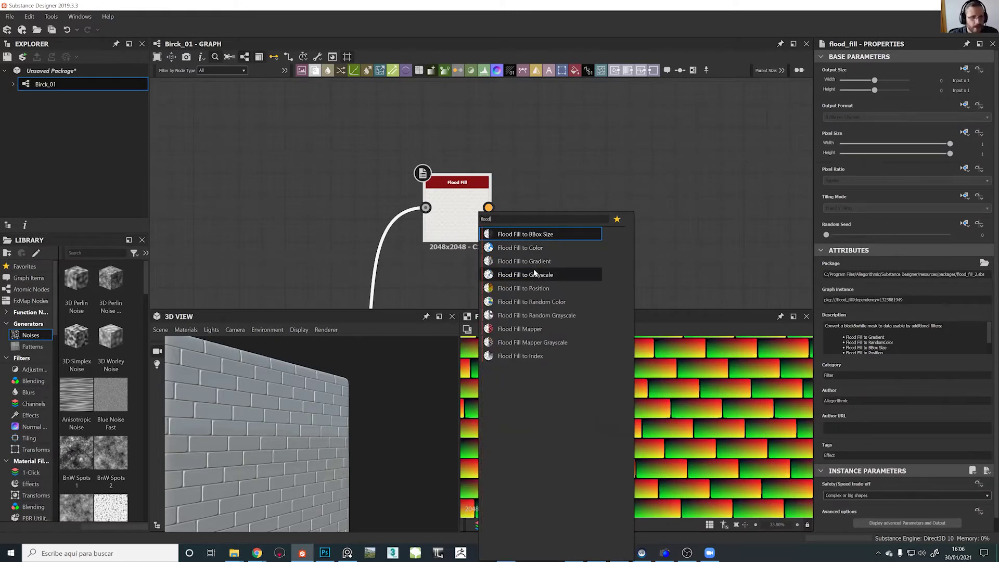
pyautogui.click(533, 274)
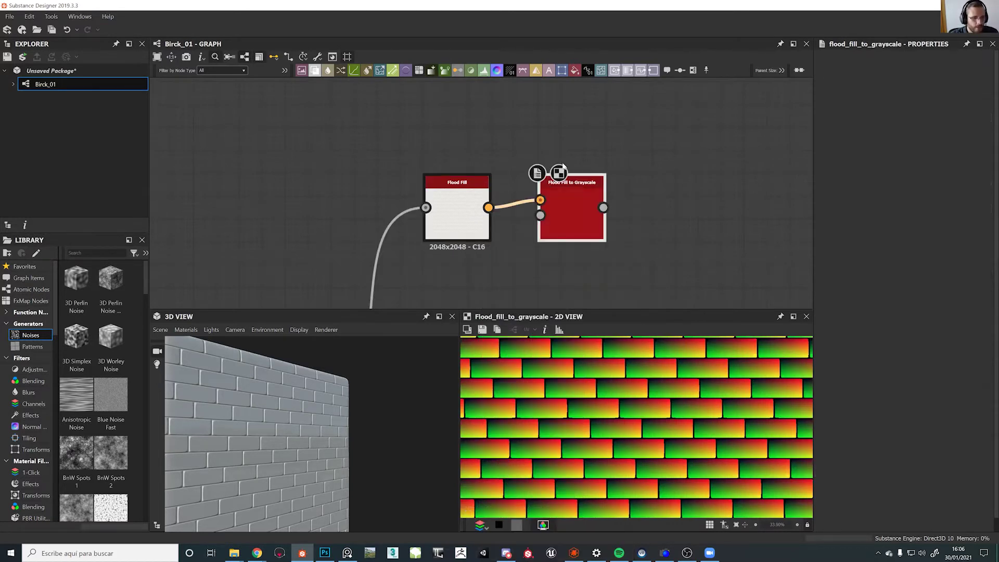
pyautogui.moveTo(512, 155); pyautogui.dragTo(455, 254, button='middle')
pyautogui.scroll(-3, 454, 258)
pyautogui.moveTo(475, 271); pyautogui.dragTo(474, 145)
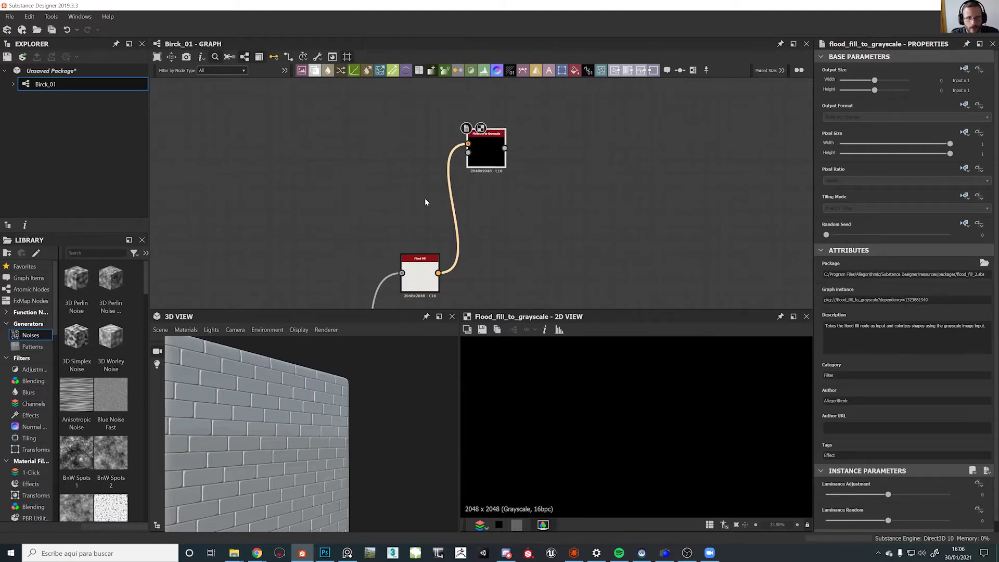
# Check the Grayscale Input of the Flood Fill to Grayscale node and add a Gaussian Noise node beside it
pyautogui.scroll(5, 465, 156)
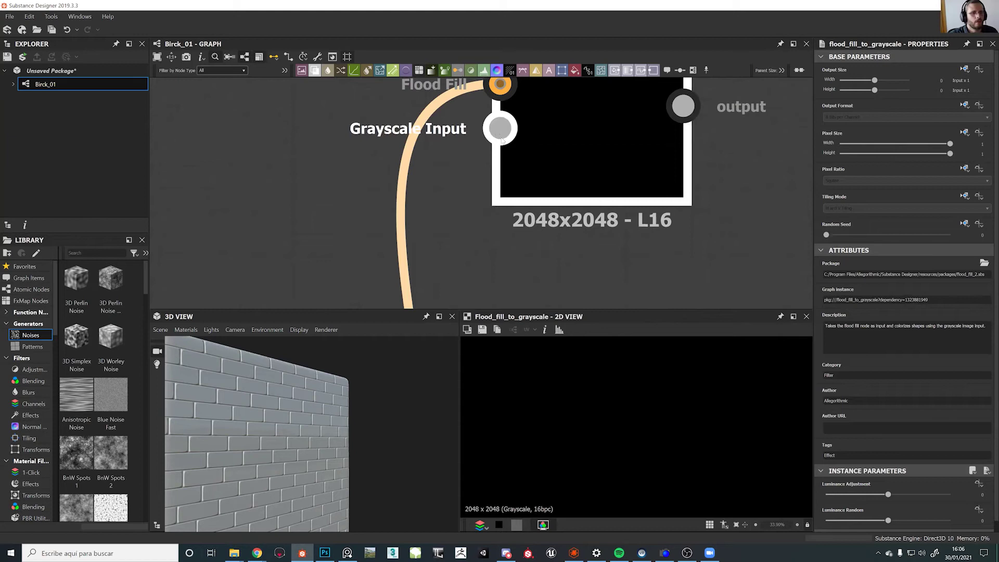
pyautogui.moveTo(497, 133); pyautogui.dragTo(488, 258, button='middle')
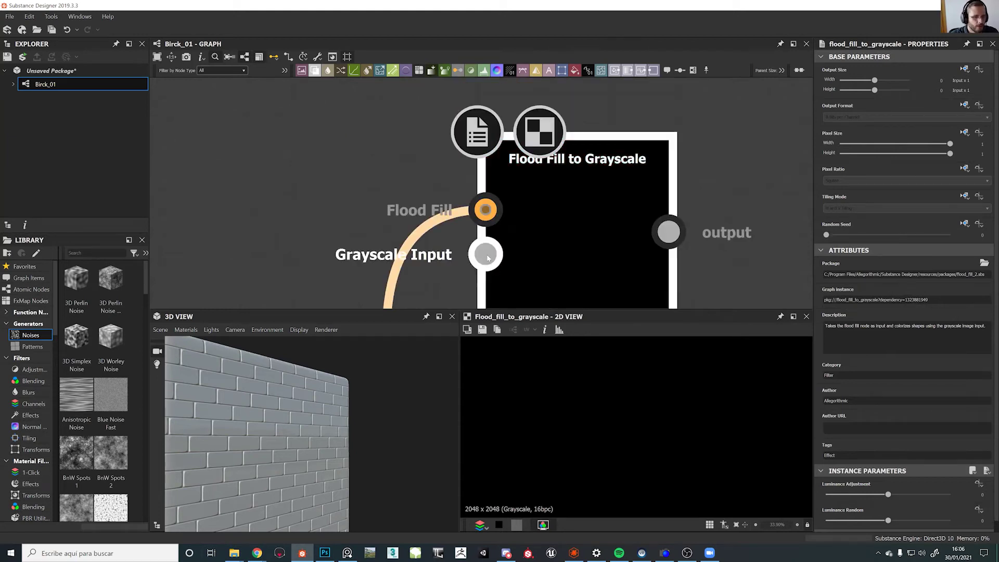
pyautogui.scroll(-5, 250, 209)
pyautogui.moveTo(250, 208); pyautogui.dragTo(333, 215, button='middle')
pyautogui.press('space')
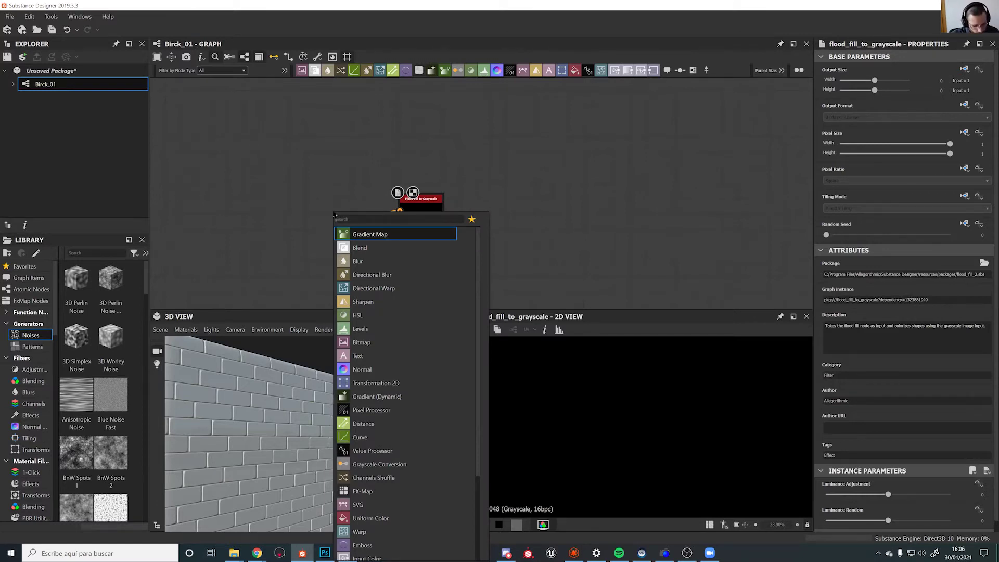
pyautogui.write('gaus')
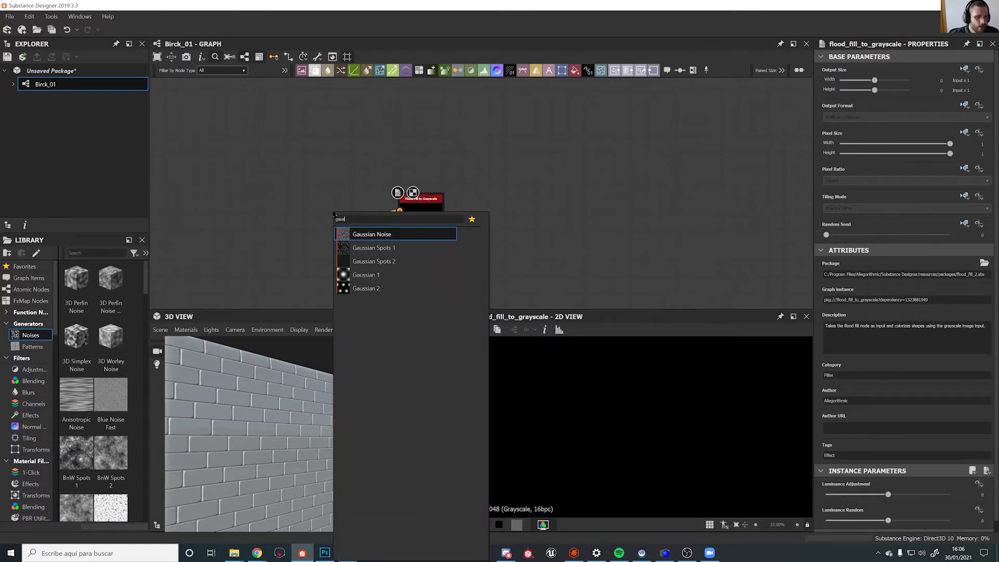
pyautogui.click(369, 235)
pyautogui.moveTo(325, 222); pyautogui.dragTo(318, 223)
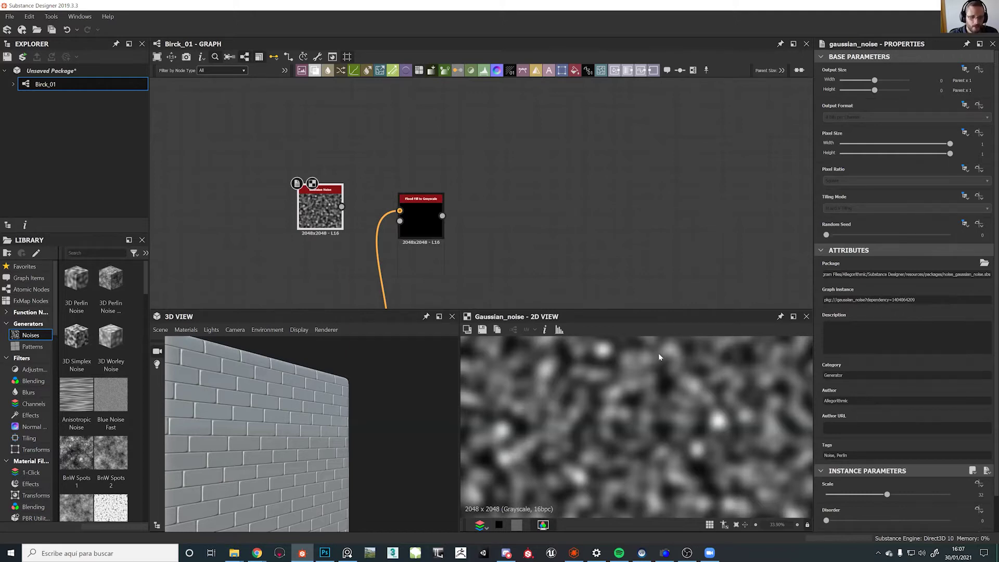
# Inspect the Gaussian Noise pattern in the 2D view at different magnifications
pyautogui.moveTo(638, 401); pyautogui.dragTo(620, 384, button='middle')
pyautogui.scroll(-3, 621, 385)
pyautogui.scroll(2, 675, 438)
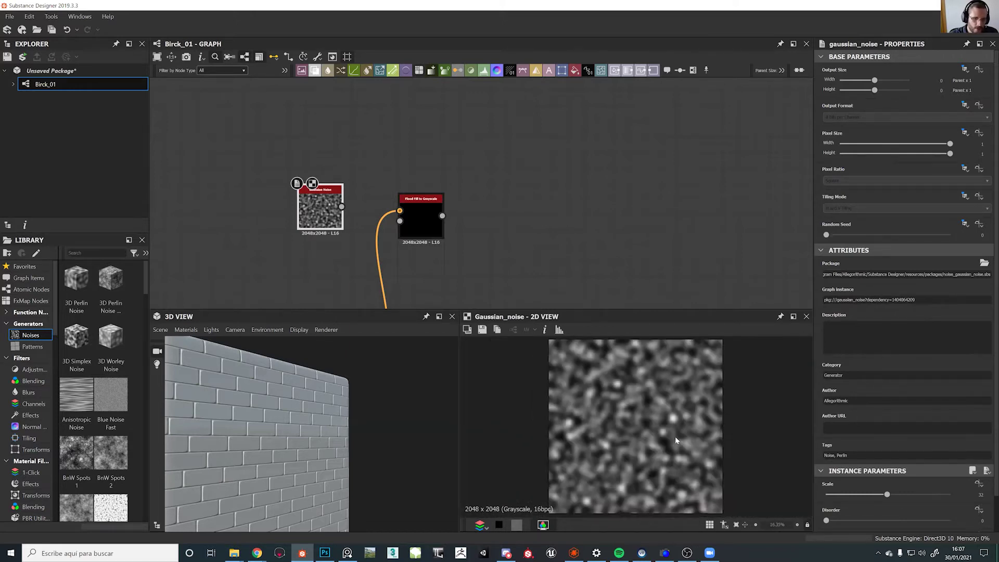
pyautogui.moveTo(675, 438); pyautogui.dragTo(810, 527, button='middle')
pyautogui.scroll(4, 698, 462)
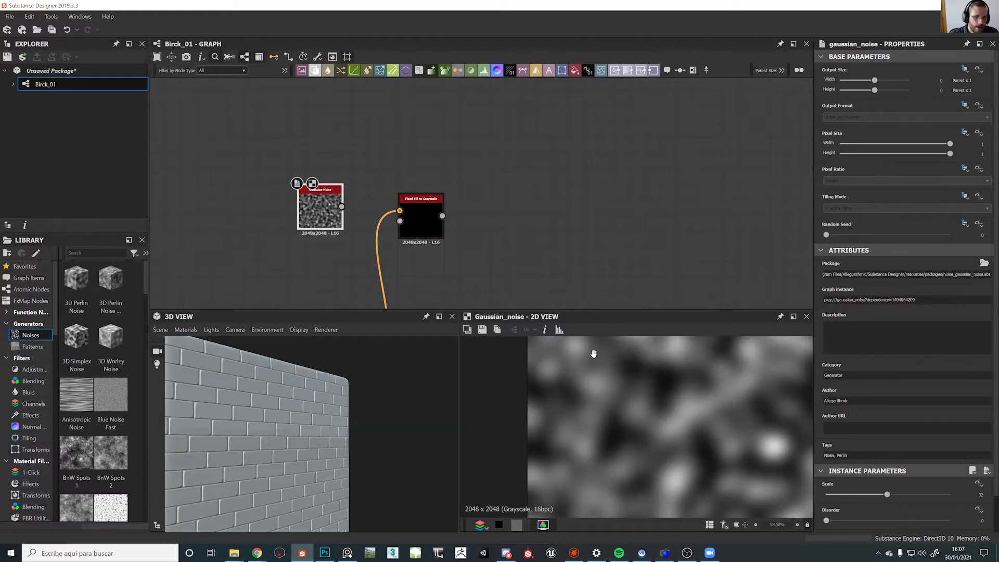
pyautogui.scroll(12, 595, 348)
pyautogui.scroll(-15, 614, 404)
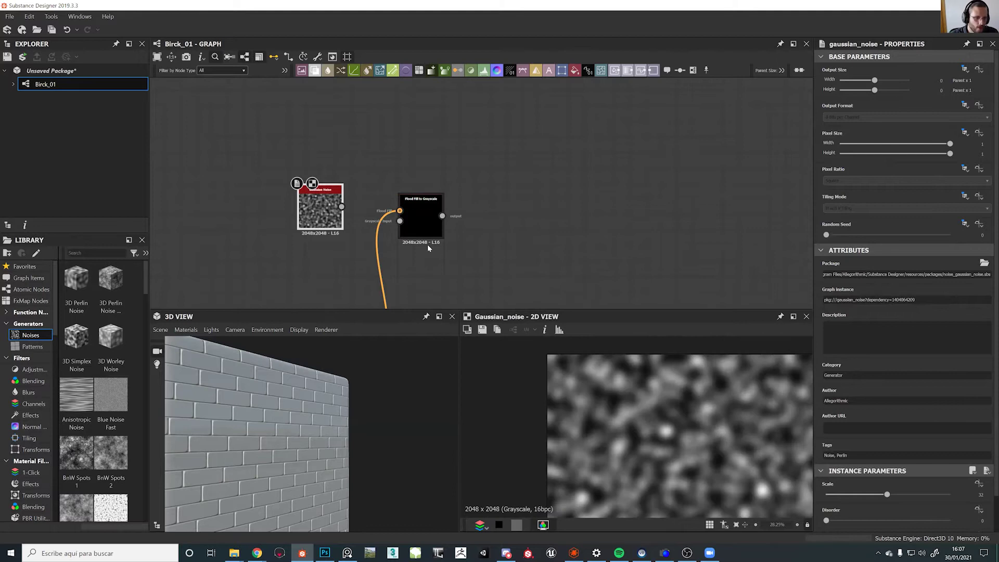
# Align the Gaussian Noise node with the Flood Fill to Grayscale node and set the noise's Disorder to 0.63
pyautogui.moveTo(328, 213); pyautogui.dragTo(336, 228)
pyautogui.click(423, 221)
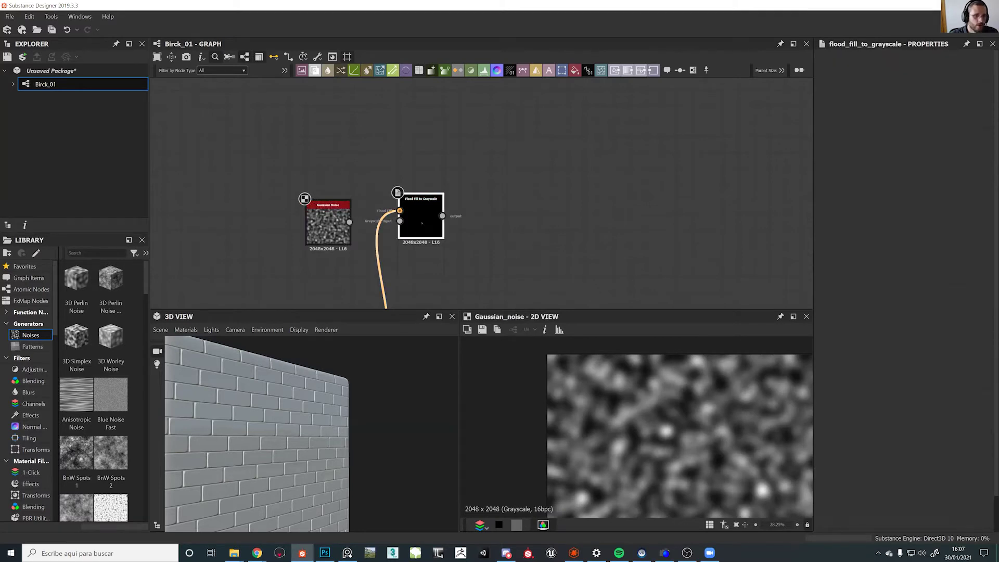
pyautogui.moveTo(363, 241); pyautogui.dragTo(380, 172, button='middle')
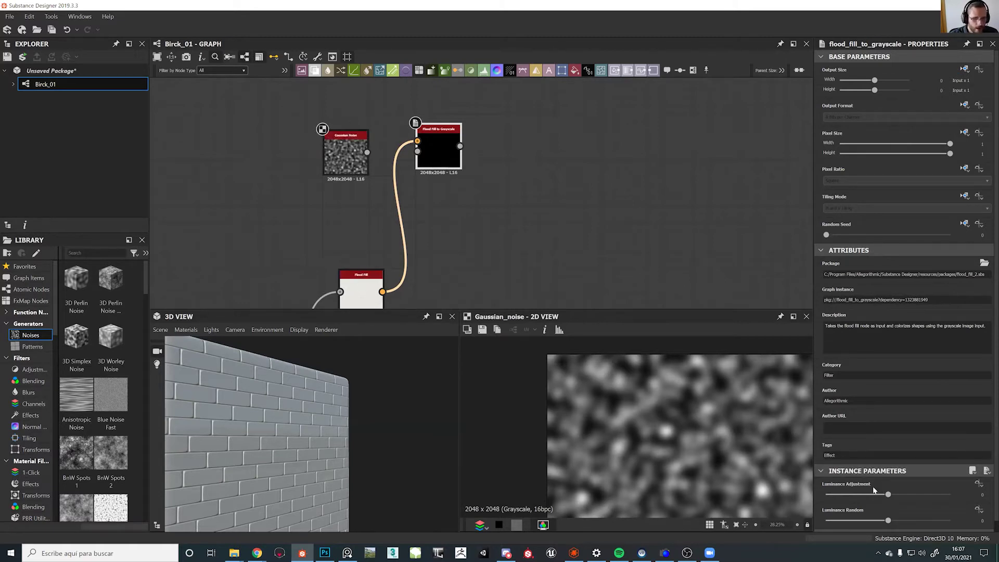
pyautogui.click(346, 155)
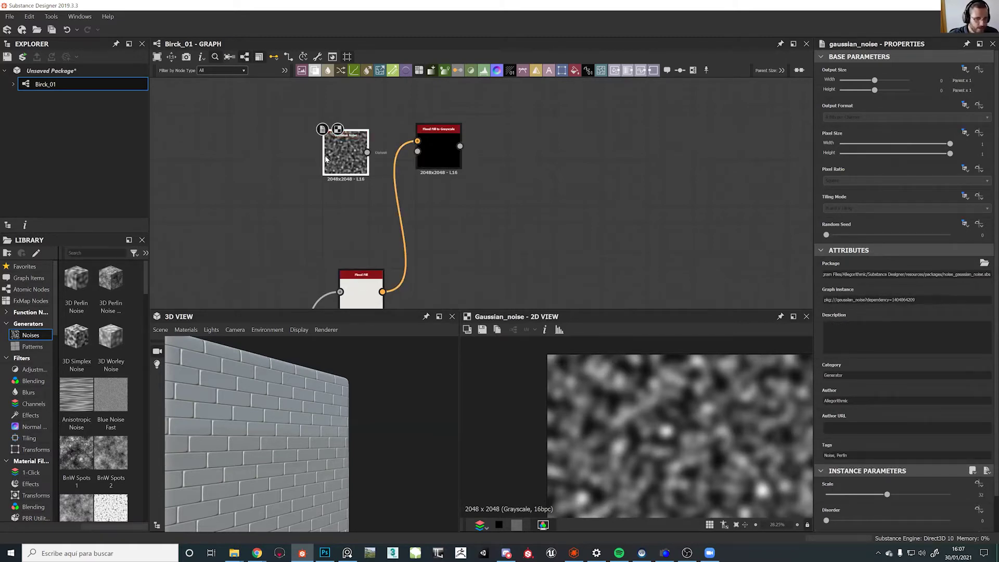
pyautogui.scroll(-1, 849, 509)
pyautogui.moveTo(827, 483); pyautogui.dragTo(904, 482)
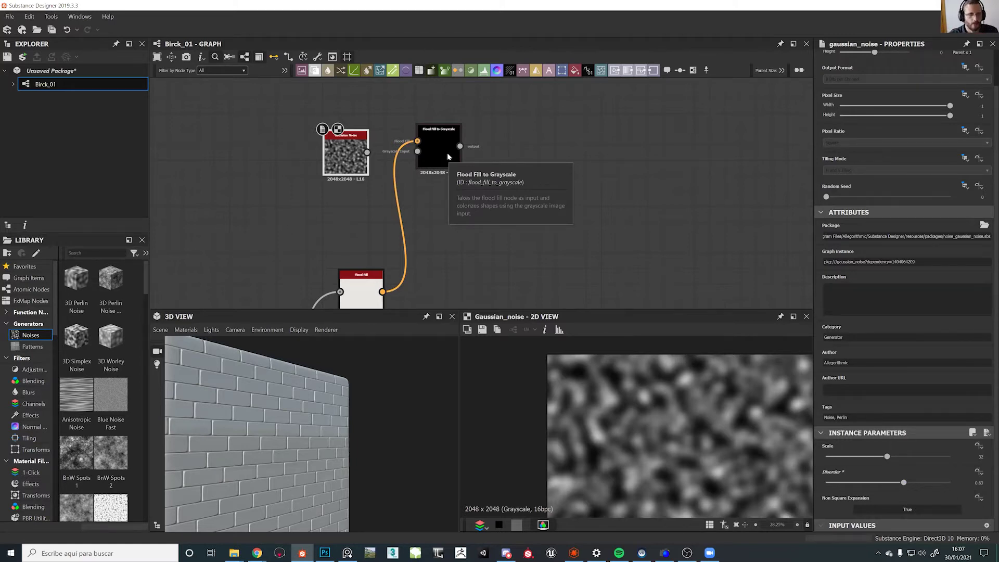
# Connect Gaussian Noise to the Flood Fill to Grayscale node's Grayscale Input and preview the result in the 2D view
pyautogui.click(430, 154)
pyautogui.moveTo(417, 151); pyautogui.dragTo(350, 155)
pyautogui.doubleClick(445, 144)
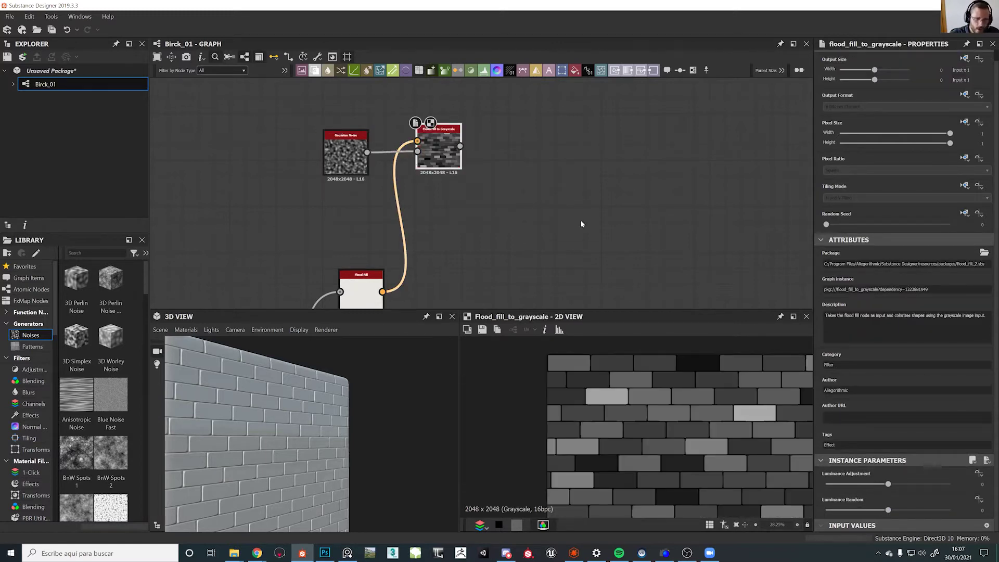
pyautogui.scroll(-3, 640, 421)
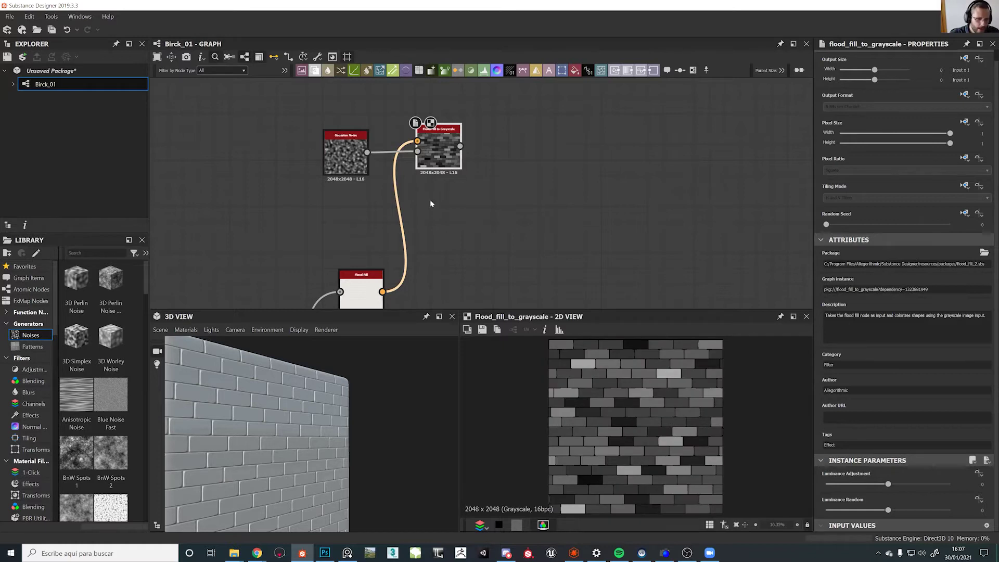
# Set the Gaussian Noise node's Scale to 34 and Disorder to 0.83
pyautogui.click(347, 172)
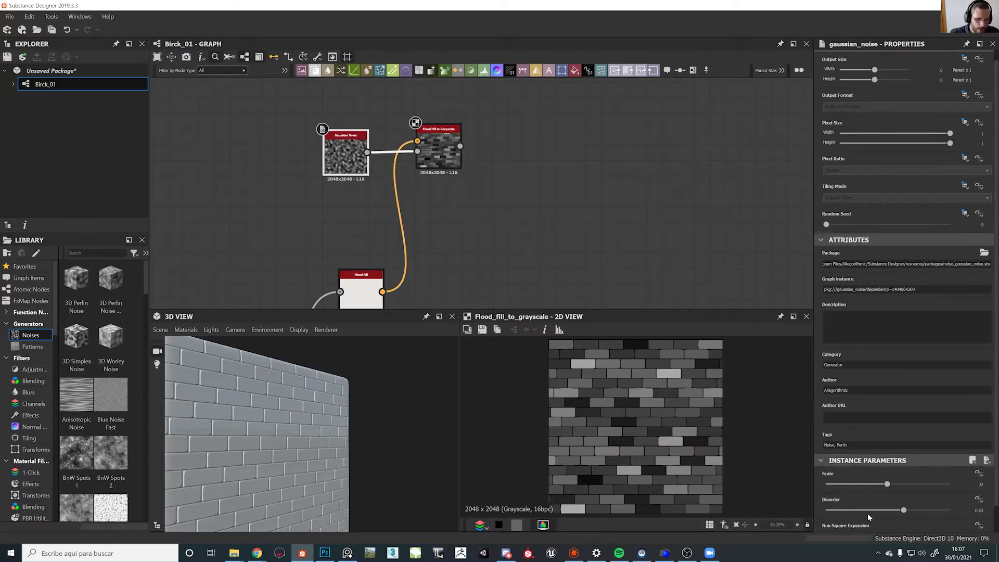
pyautogui.moveTo(873, 486); pyautogui.dragTo(929, 507)
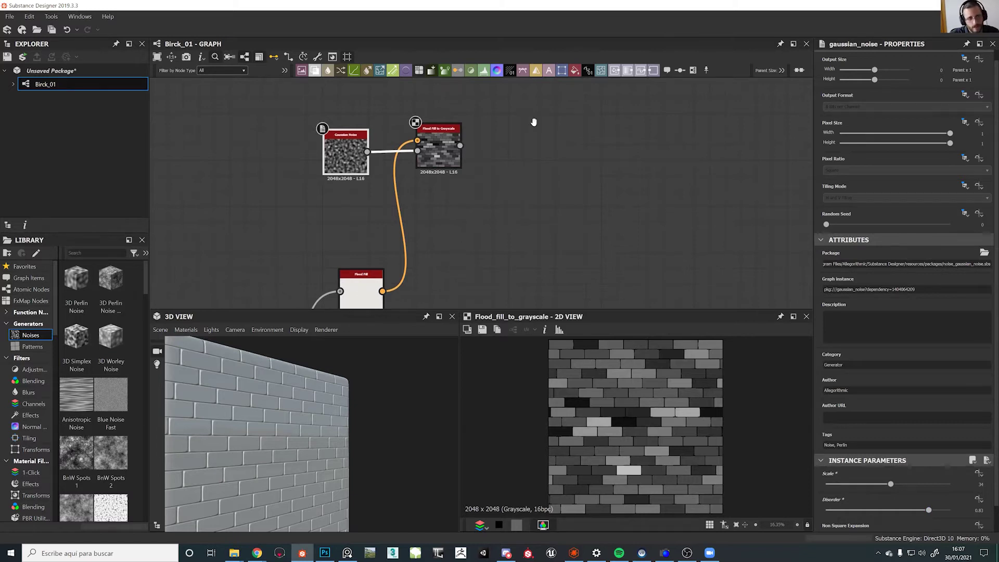
# Move the Gaussian Noise and Flood Fill to Grayscale nodes closer to the Flood Fill node and select Flood Fill to Grayscale
pyautogui.scroll(-4, 536, 203)
pyautogui.moveTo(539, 209); pyautogui.dragTo(534, 233)
pyautogui.scroll(4, 555, 282)
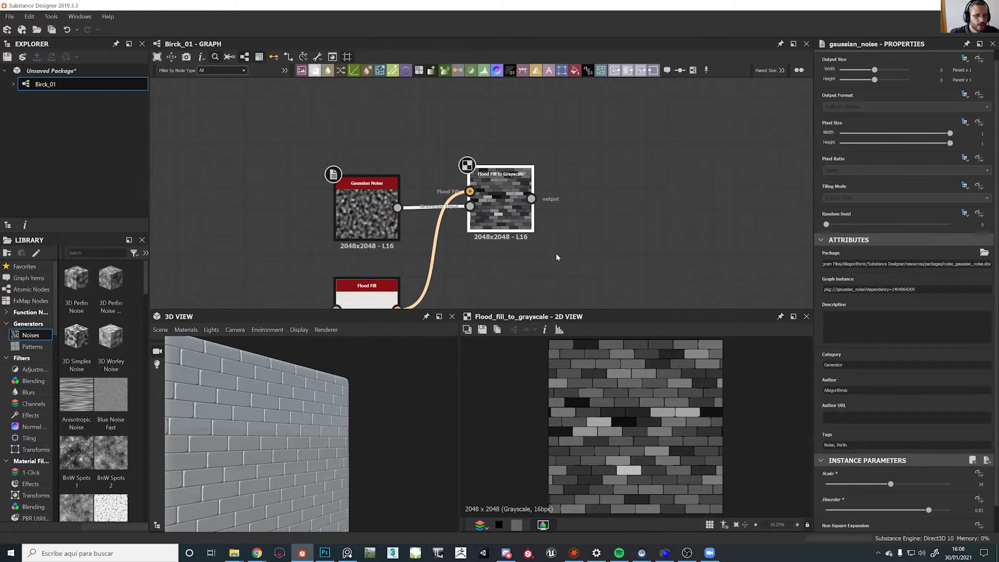
pyautogui.click(484, 222)
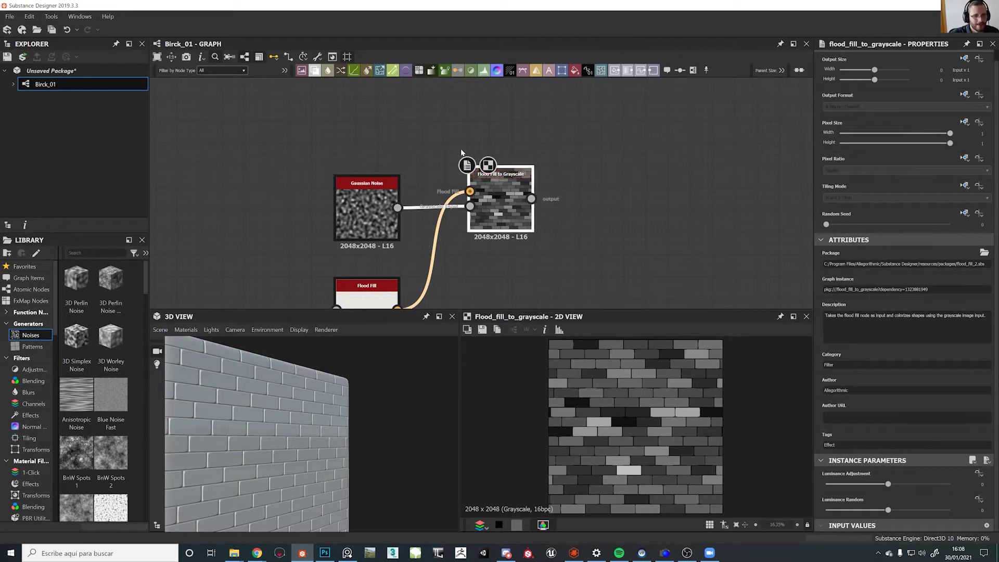
# Insert a Blend node into the link running from the Tile Sampler to the Normal node
pyautogui.scroll(-3, 461, 152)
pyautogui.moveTo(476, 247); pyautogui.dragTo(468, 195, button='middle')
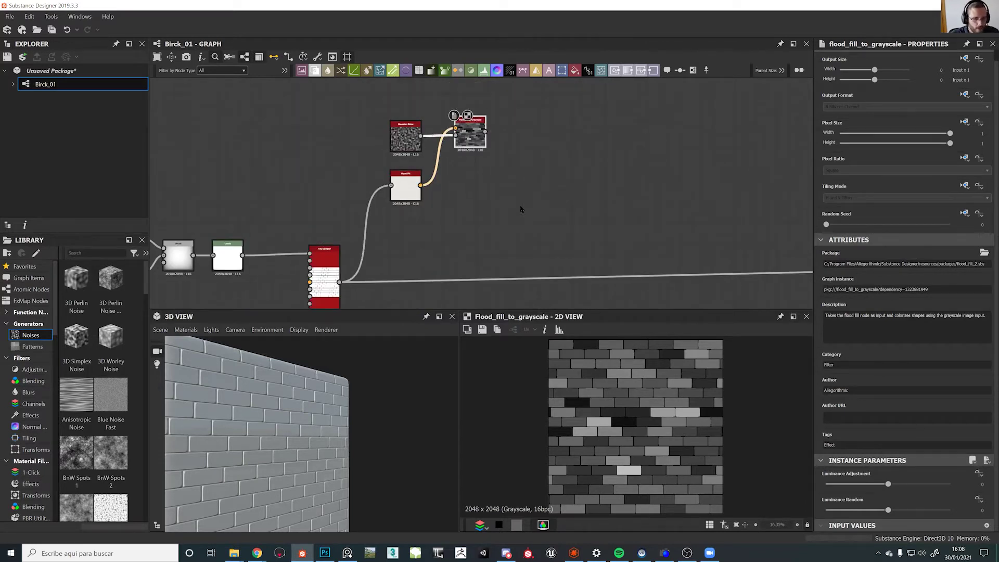
pyautogui.moveTo(518, 224); pyautogui.dragTo(521, 202, button='middle')
pyautogui.click(572, 286)
pyautogui.press('space')
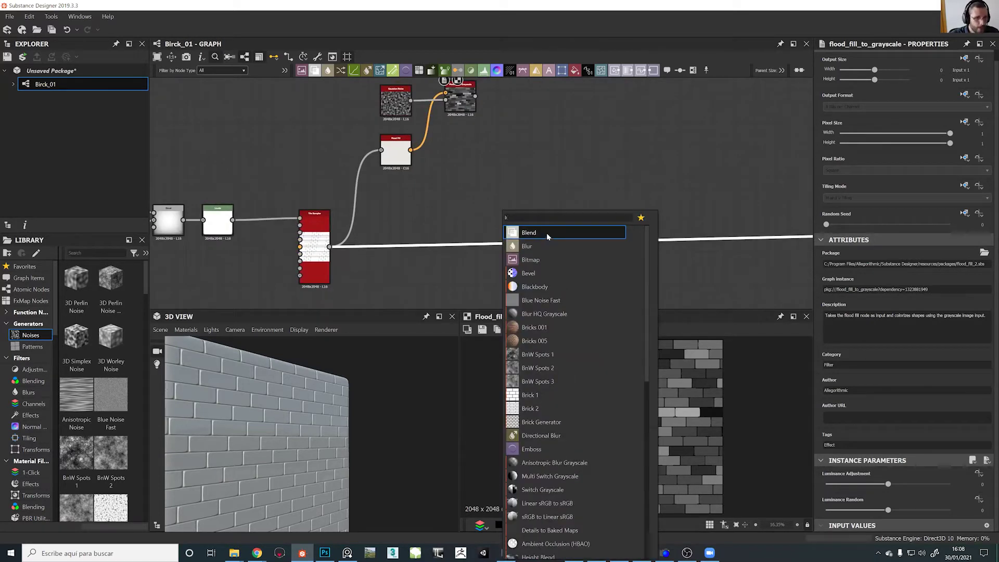
pyautogui.click(547, 233)
pyautogui.scroll(-3, 624, 229)
pyautogui.moveTo(657, 231); pyautogui.dragTo(519, 236)
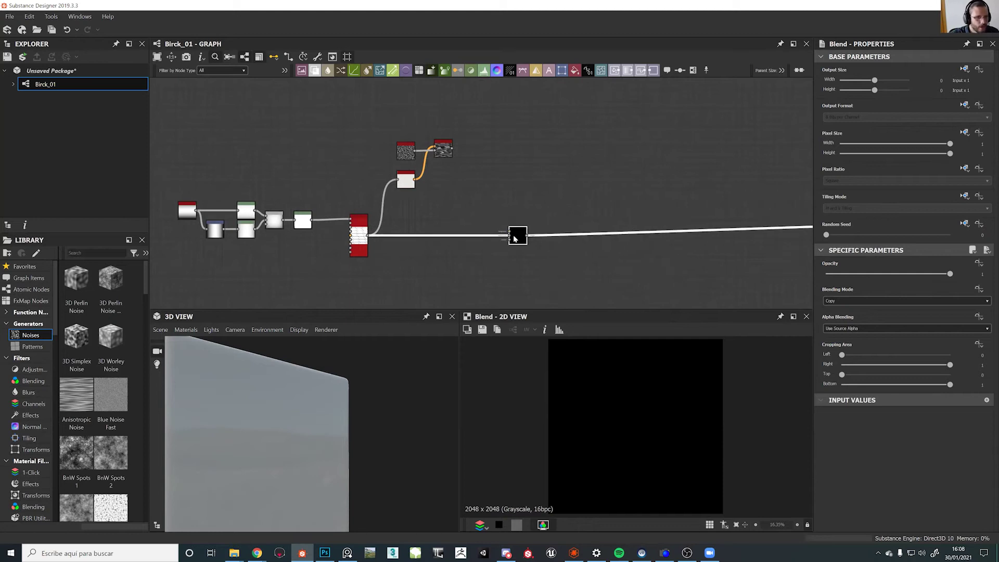
# Set the Blend node to Multiply and connect the Flood Fill to Grayscale output to its foreground input
pyautogui.click(867, 301)
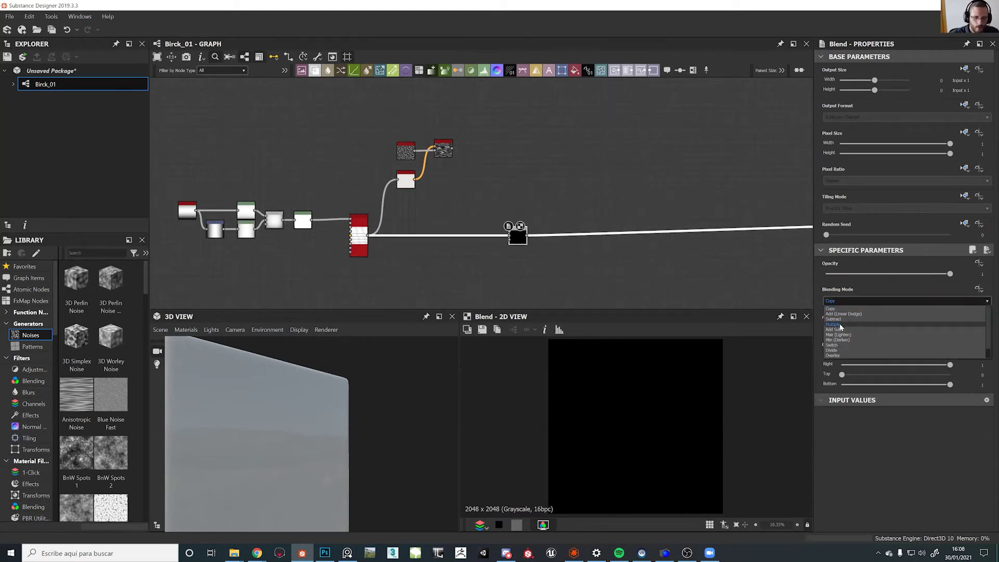
pyautogui.click(853, 326)
pyautogui.moveTo(510, 233); pyautogui.dragTo(452, 149)
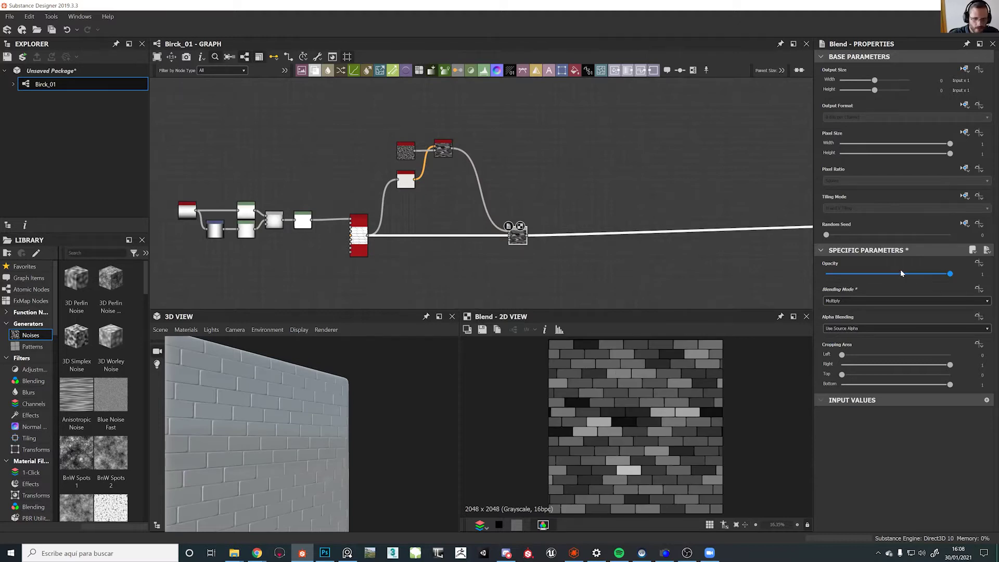
# Check the bricks in the 3D view with the Blend's Opacity at 0, and set the Opacity to 0.93
pyautogui.moveTo(899, 276); pyautogui.dragTo(728, 278)
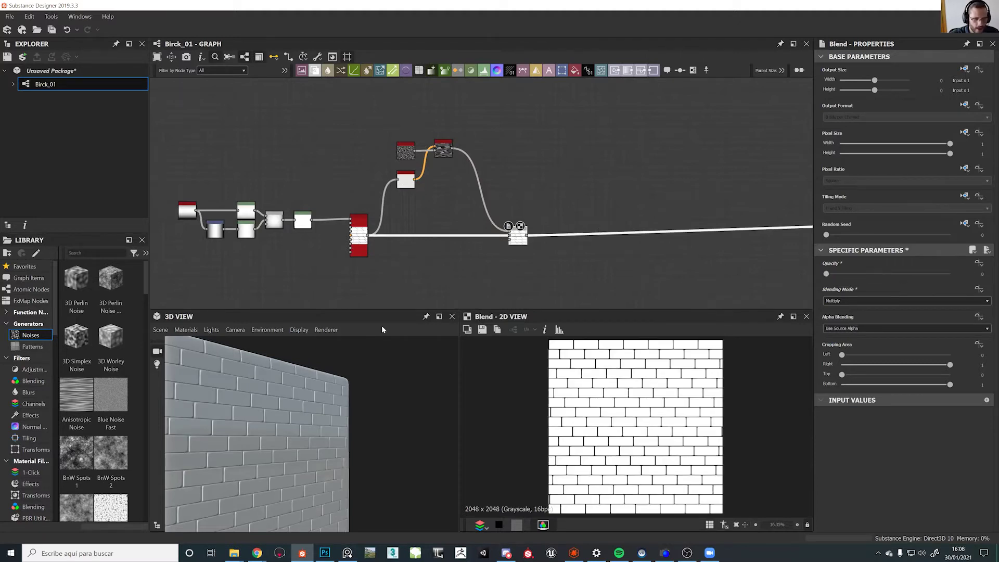
pyautogui.moveTo(267, 417); pyautogui.dragTo(315, 445)
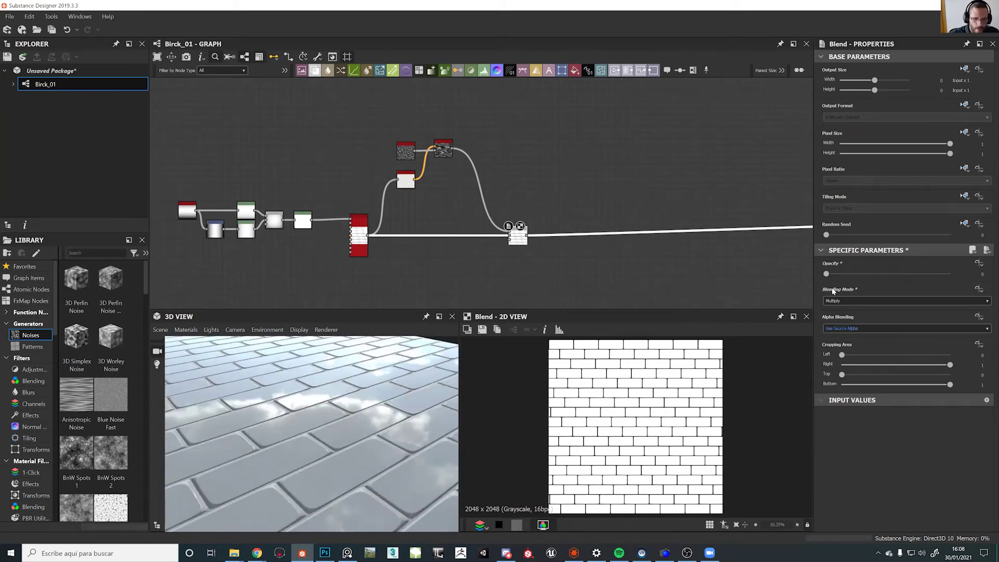
pyautogui.moveTo(826, 274); pyautogui.dragTo(759, 331)
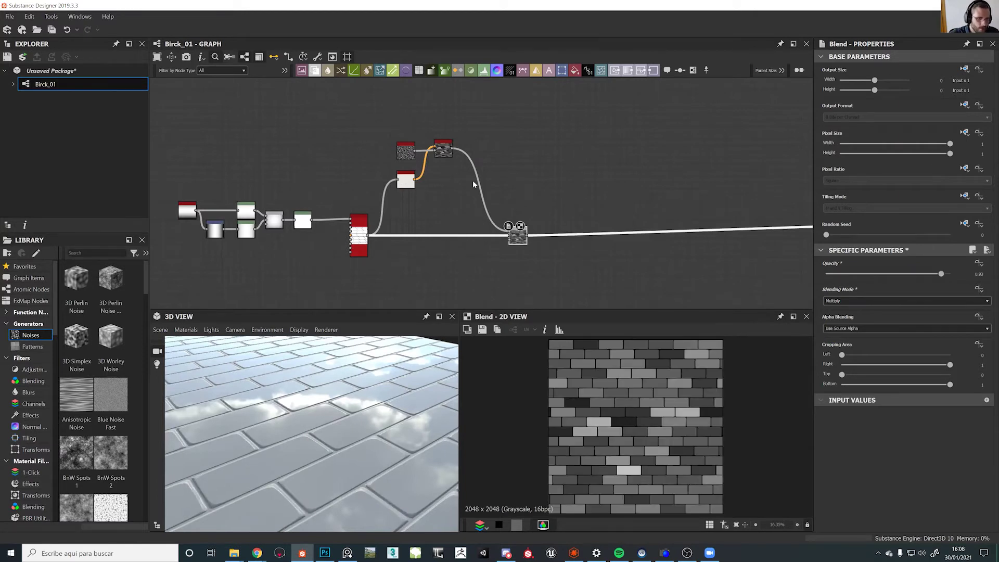
# Insert a Levels node after Flood Fill to Grayscale and increase contrast by raising the black point and lowering the white point
pyautogui.click(443, 147)
pyautogui.rightClick(444, 145)
pyautogui.press('Escape')
pyautogui.press('l')
pyautogui.moveTo(832, 291); pyautogui.dragTo(860, 291)
pyautogui.moveTo(983, 292); pyautogui.dragTo(933, 291)
pyautogui.moveTo(396, 399); pyautogui.dragTo(299, 460)
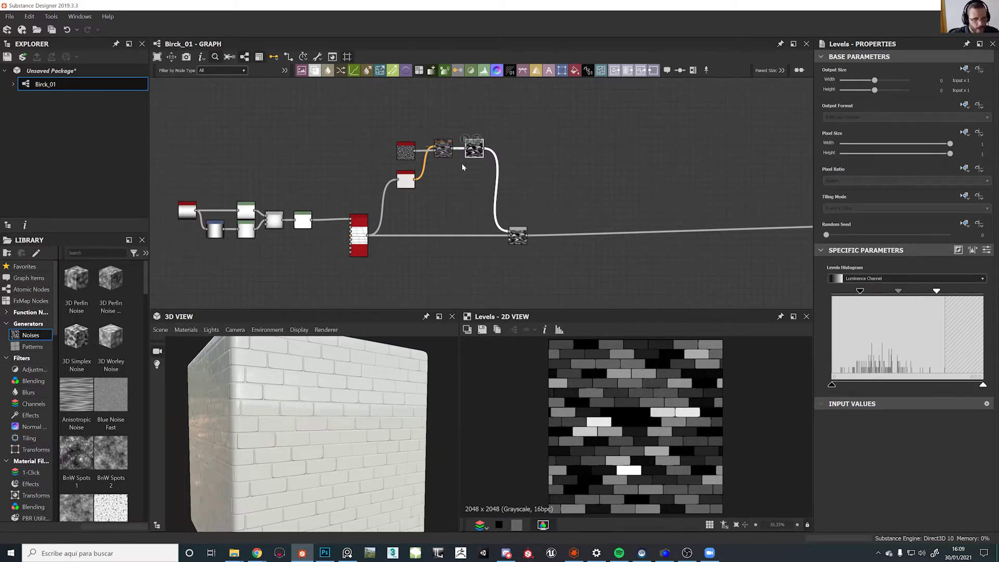
# Reconnect the Tile Sampler output directly to the Normal node, bypassing the Blend node
pyautogui.scroll(3, 442, 153)
pyautogui.moveTo(317, 119); pyautogui.dragTo(468, 249)
pyautogui.scroll(-3, 510, 214)
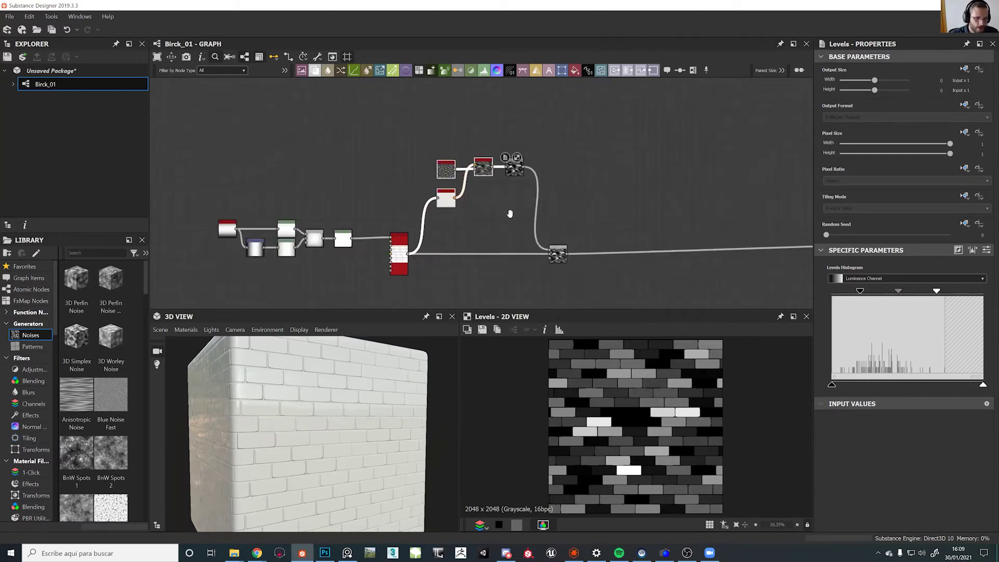
pyautogui.moveTo(510, 214); pyautogui.dragTo(477, 169, button='middle')
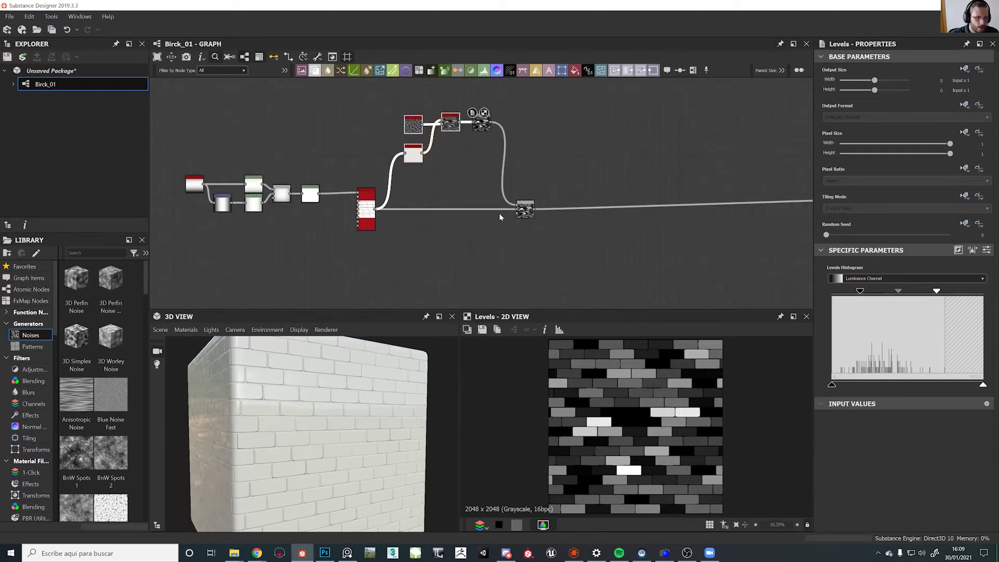
pyautogui.click(376, 210)
pyautogui.moveTo(554, 215); pyautogui.dragTo(216, 251, button='middle')
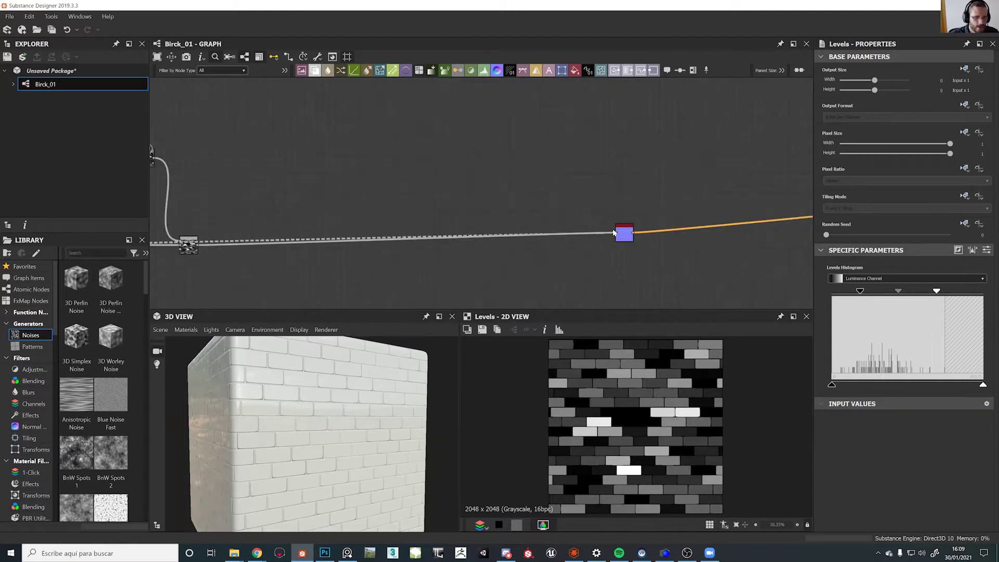
pyautogui.click(616, 232)
# Move the Blend node aside and delete both the Blend and Levels nodes
pyautogui.moveTo(409, 183); pyautogui.dragTo(538, 165, button='middle')
pyautogui.moveTo(318, 228); pyautogui.dragTo(328, 270)
pyautogui.scroll(3, 339, 245)
pyautogui.moveTo(352, 241); pyautogui.dragTo(447, 210, button='middle')
pyautogui.moveTo(413, 275); pyautogui.dragTo(388, 124)
pyautogui.moveTo(388, 130); pyautogui.dragTo(441, 270, button='middle')
pyautogui.moveTo(451, 264); pyautogui.dragTo(440, 172)
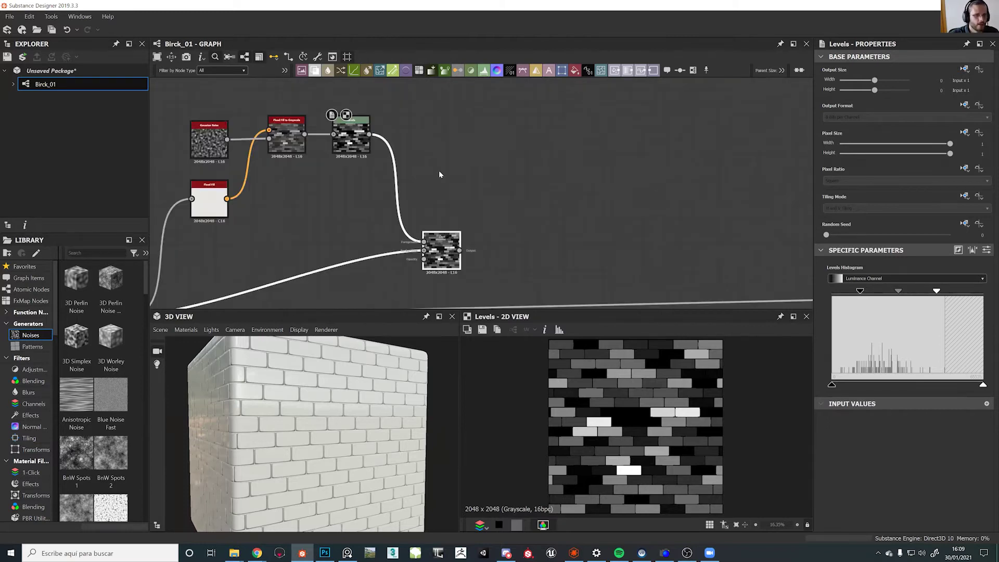
pyautogui.press('Delete')
pyautogui.click(359, 139)
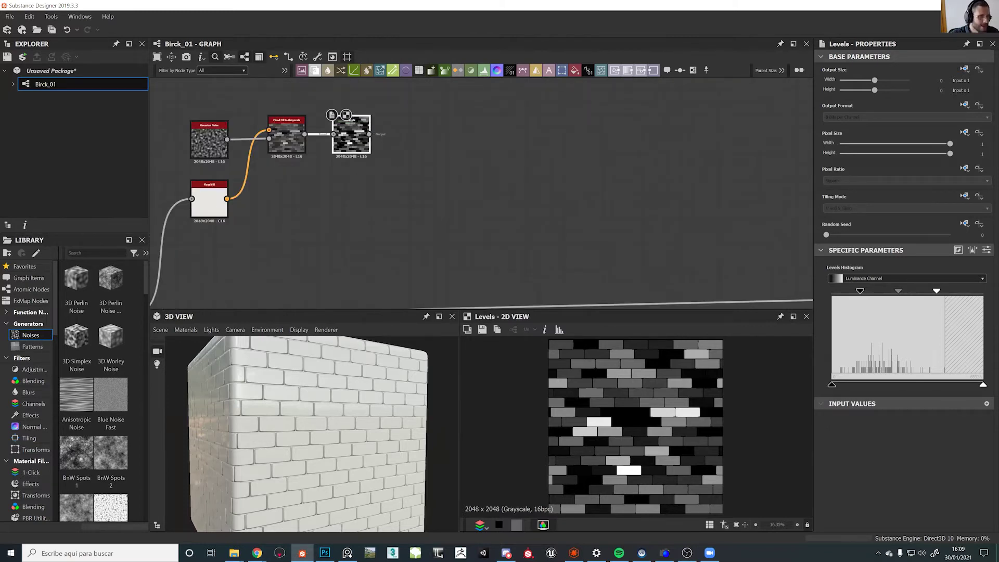
pyautogui.press('Delete')
# Move the Gaussian Noise, Flood Fill and Flood Fill to Grayscale nodes together farther above the Tile Sampler
pyautogui.moveTo(376, 194); pyautogui.dragTo(464, 223, button='middle')
pyautogui.scroll(-3, 220, 143)
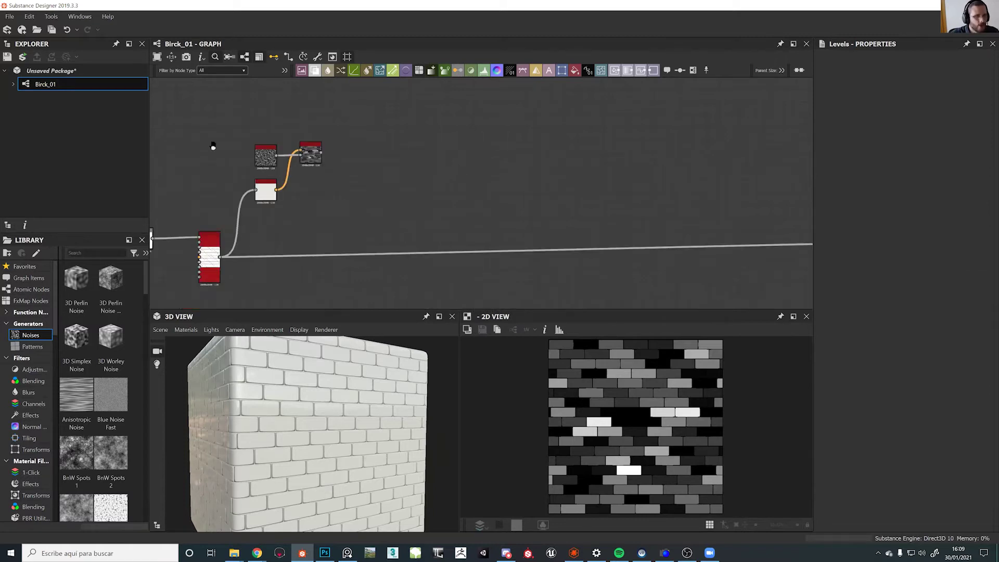
pyautogui.moveTo(212, 145); pyautogui.dragTo(279, 212, button='middle')
pyautogui.moveTo(414, 182); pyautogui.dragTo(311, 260)
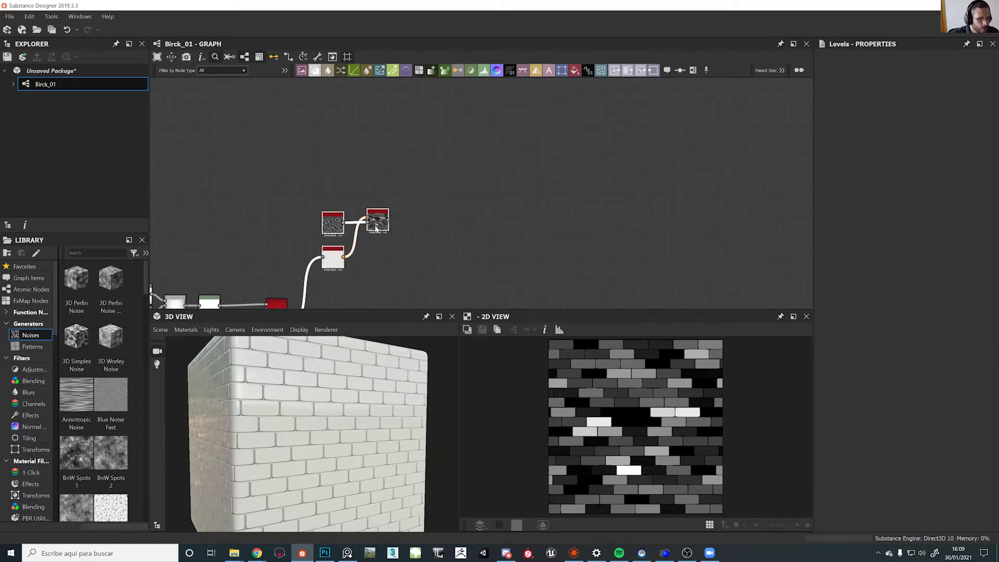
pyautogui.moveTo(376, 221); pyautogui.dragTo(360, 101)
pyautogui.moveTo(371, 135); pyautogui.dragTo(377, 204, button='middle')
pyautogui.moveTo(399, 148); pyautogui.dragTo(302, 174)
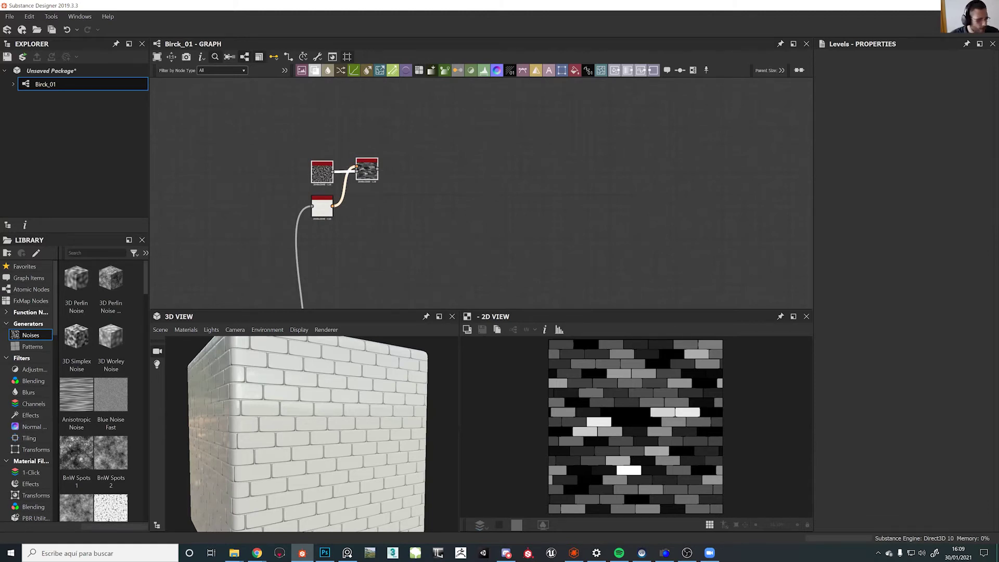
pyautogui.click(412, 199)
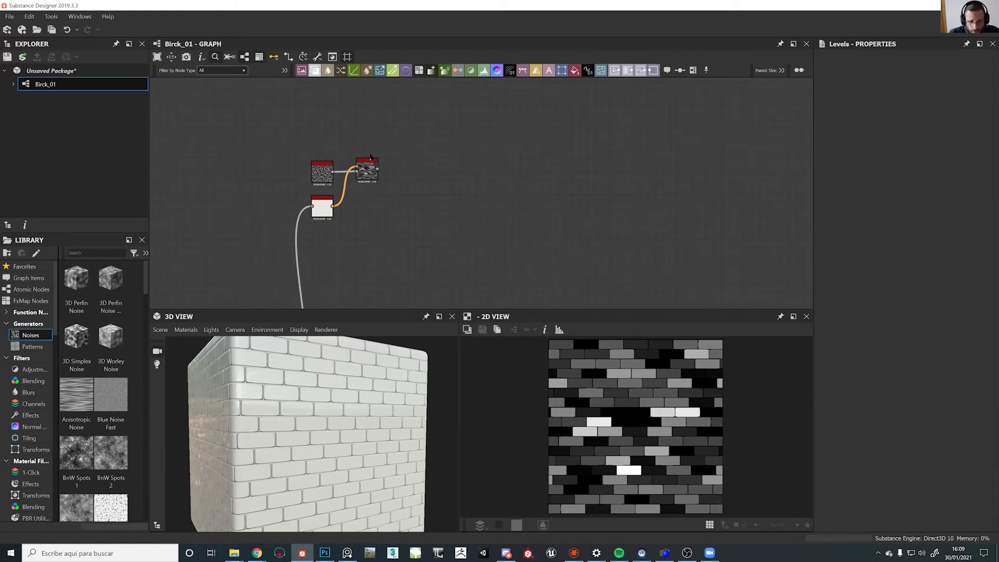
# Add a Slope Blur Grayscale node above the link leaving the Tile Sampler
pyautogui.scroll(5, 380, 175)
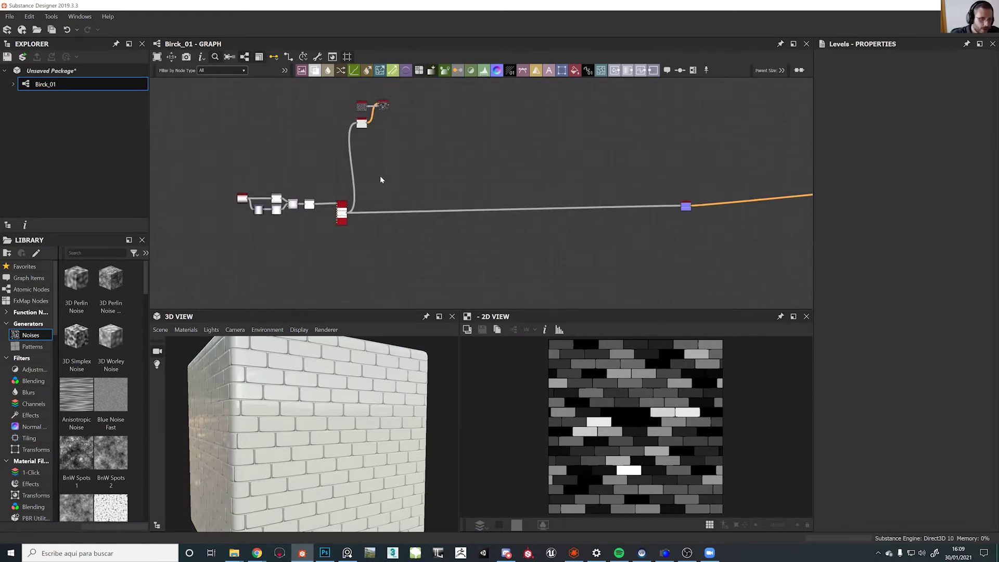
pyautogui.press('space')
pyautogui.write('slope')
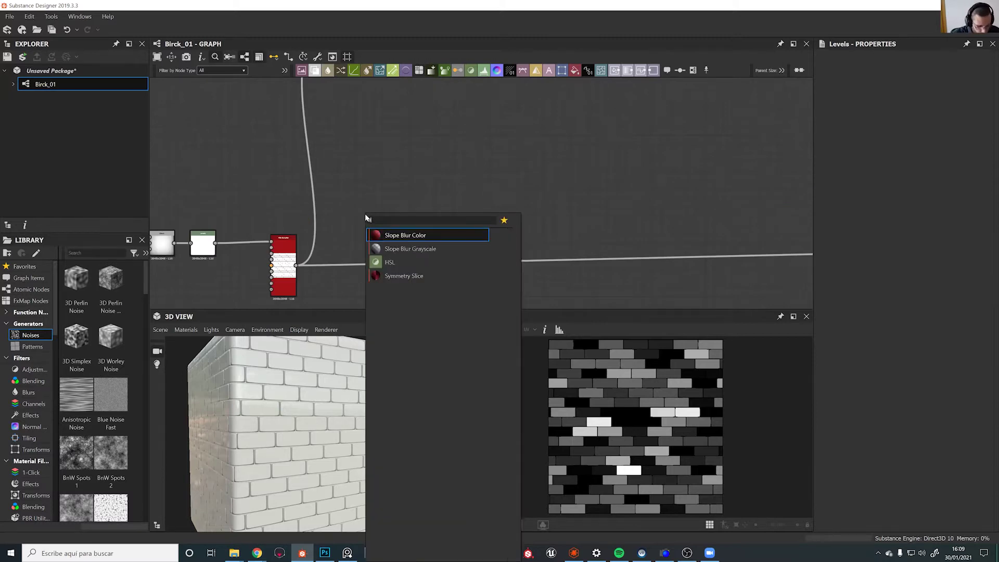
pyautogui.click(413, 249)
pyautogui.press('space')
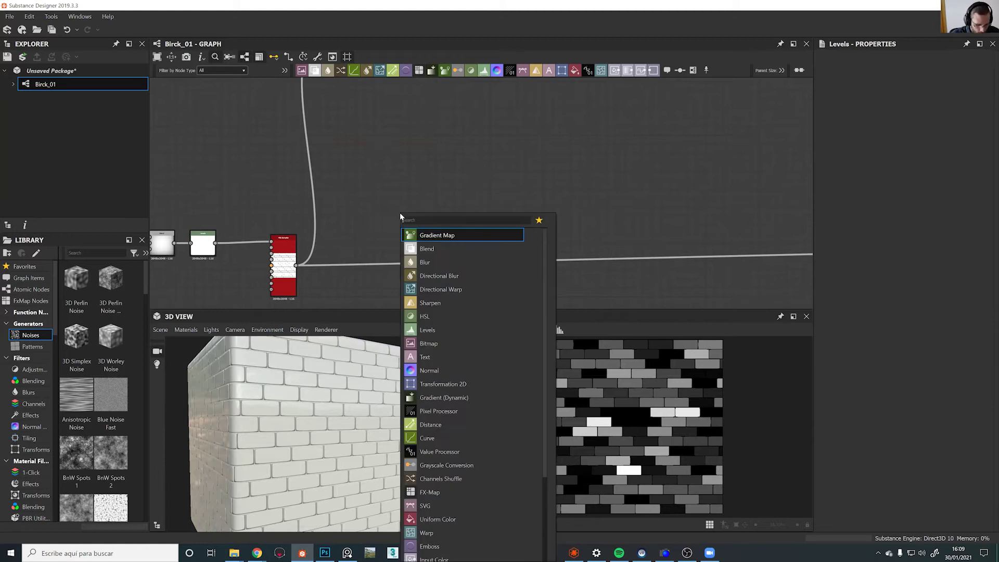
pyautogui.write('slop')
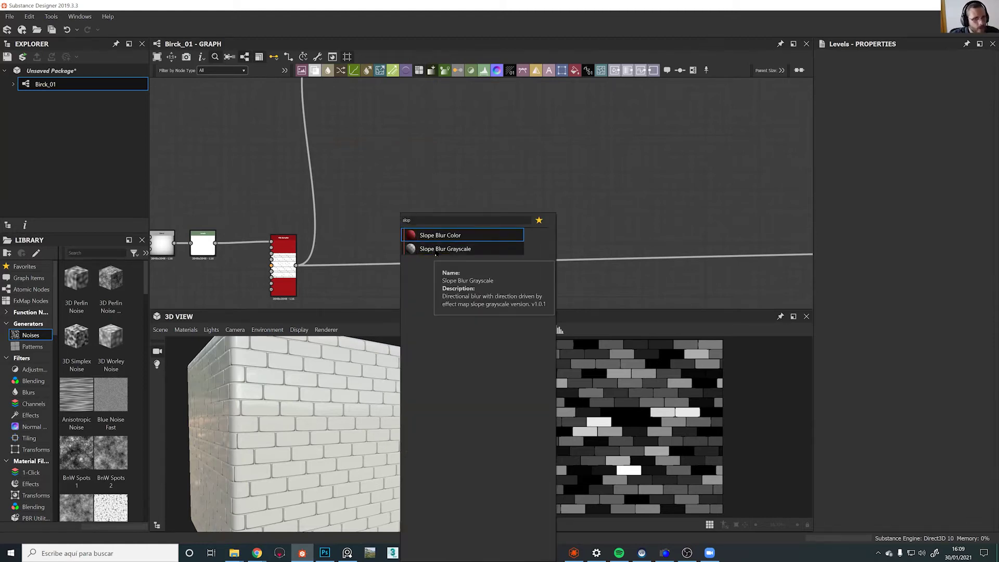
pyautogui.click(435, 253)
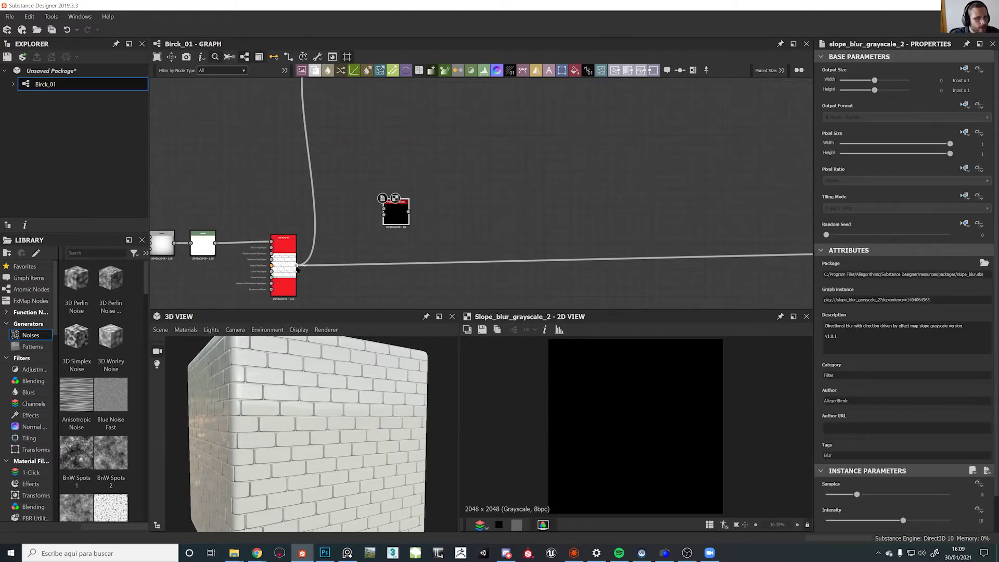
# Connect the Tile Sampler output to the Slope Blur's Grayscale input, move the node farther along, and inspect the bricks in the 2D view
pyautogui.moveTo(298, 267); pyautogui.dragTo(392, 207)
pyautogui.scroll(5, 390, 208)
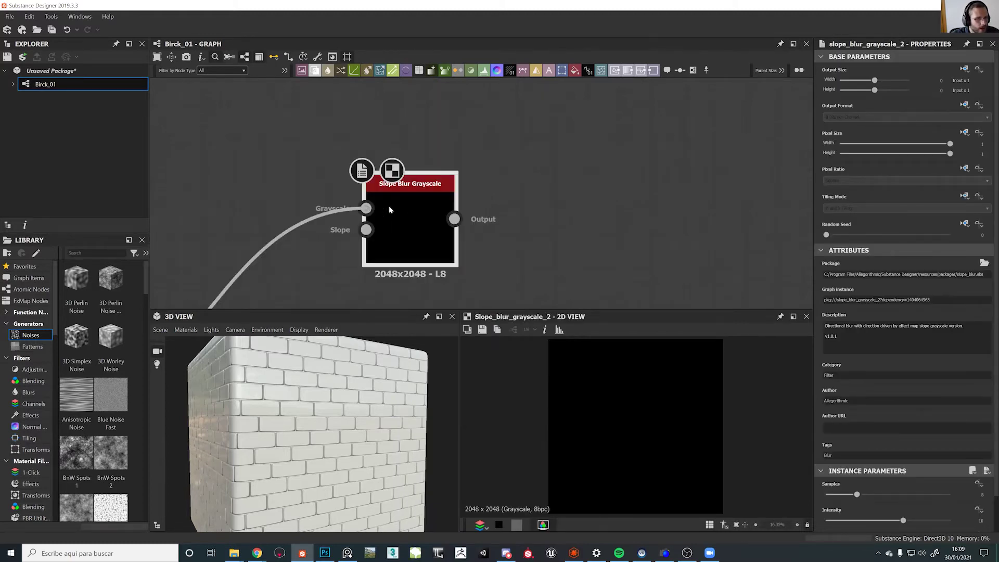
pyautogui.scroll(3, 388, 205)
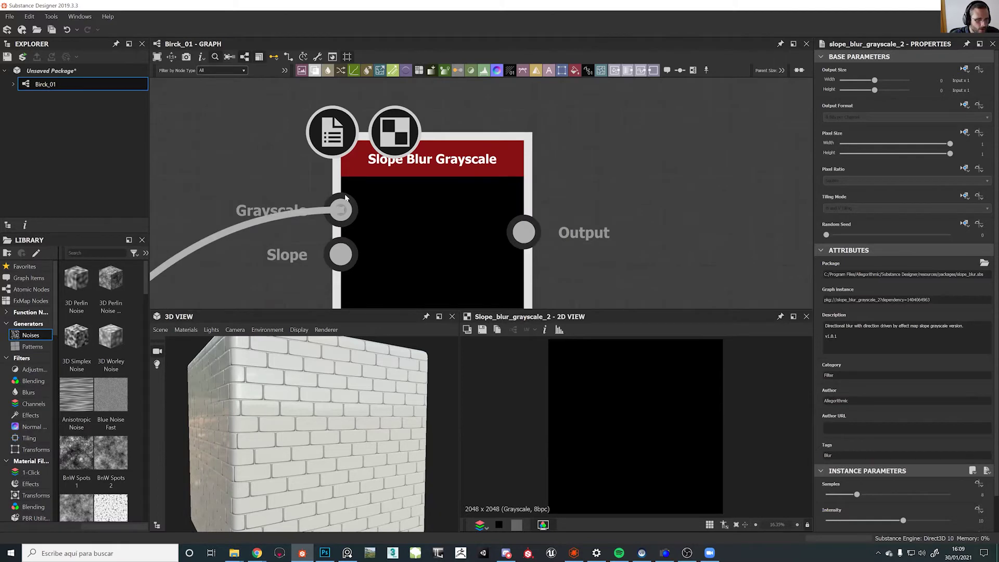
pyautogui.scroll(-5, 386, 234)
pyautogui.moveTo(425, 234); pyautogui.dragTo(531, 235)
pyautogui.scroll(9, 598, 411)
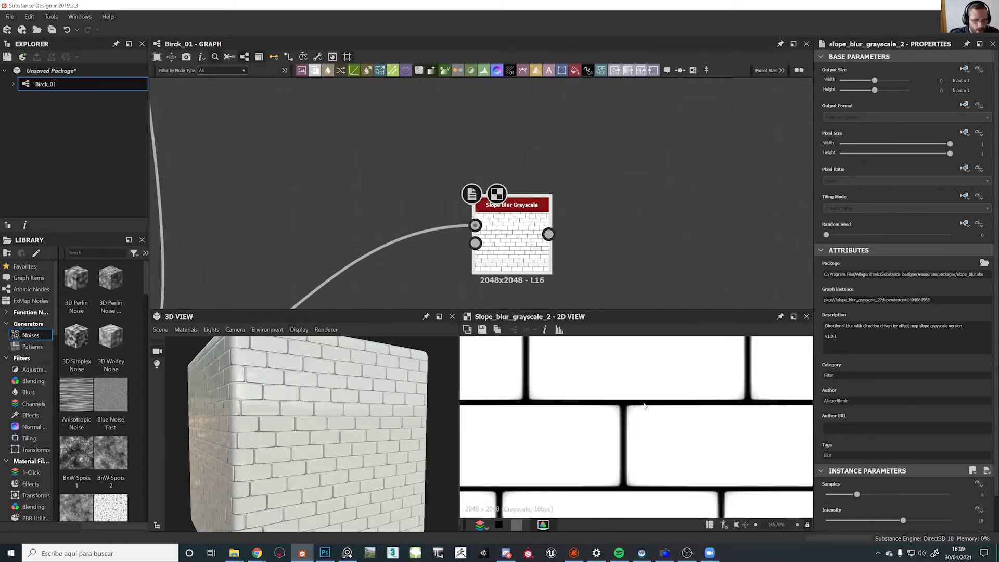
pyautogui.scroll(-5, 525, 429)
pyautogui.moveTo(448, 139); pyautogui.dragTo(444, 133, button='middle')
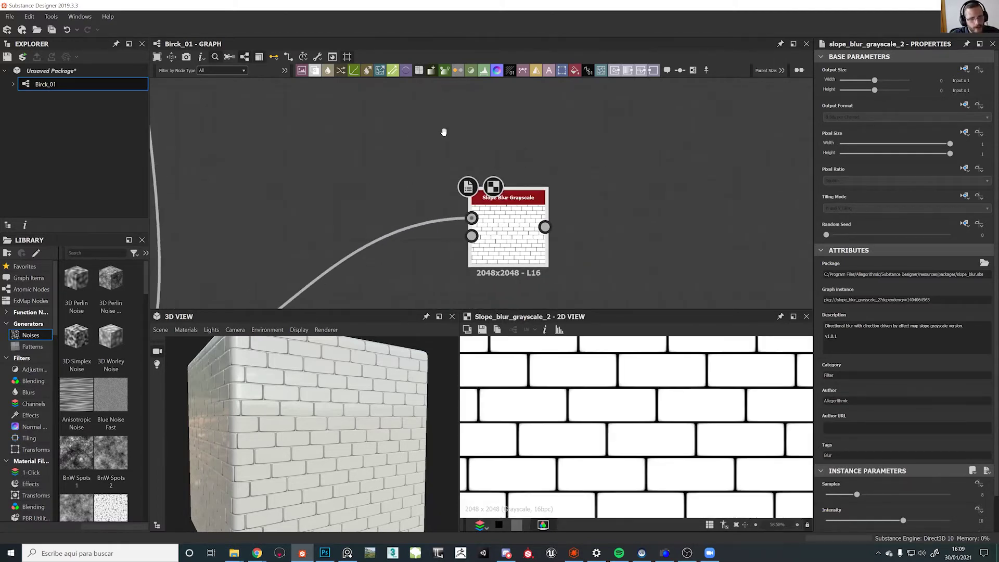
pyautogui.scroll(-3, 445, 156)
pyautogui.moveTo(448, 195); pyautogui.dragTo(493, 192, button='middle')
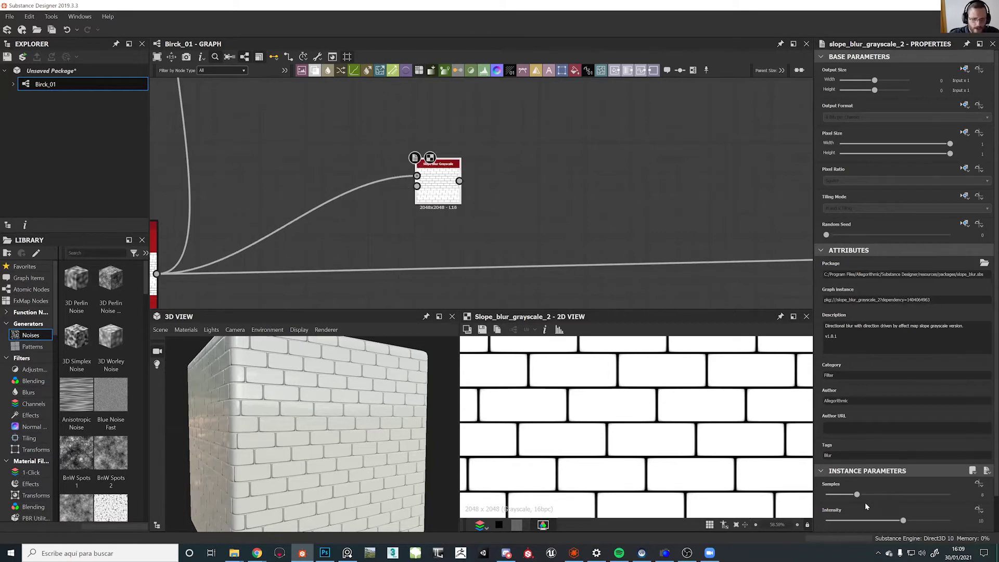
# Set the Slope Blur Grayscale node's Samples to 32, Intensity to 0 and Mode to Min
pyautogui.scroll(-1, 851, 396)
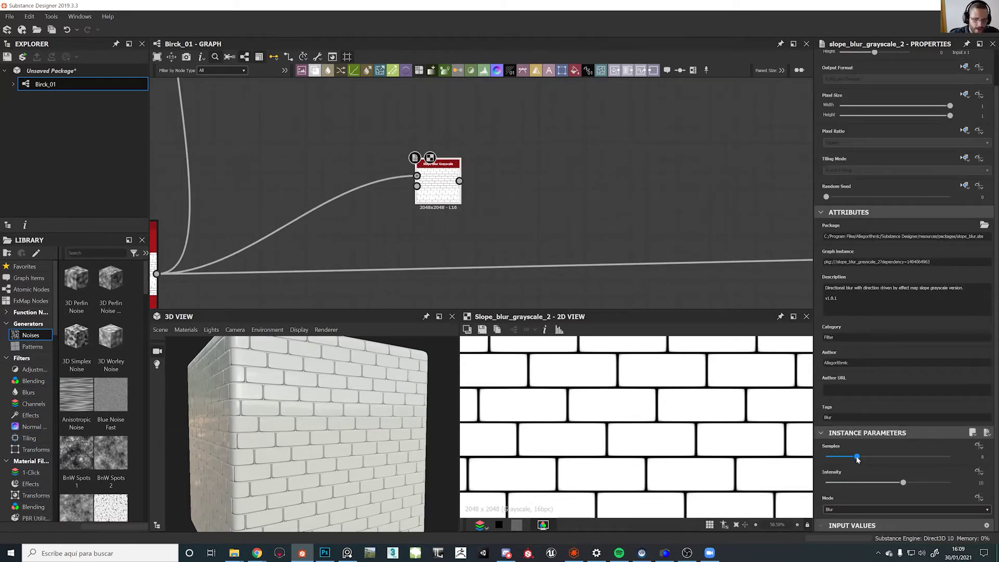
pyautogui.moveTo(856, 457); pyautogui.dragTo(950, 457)
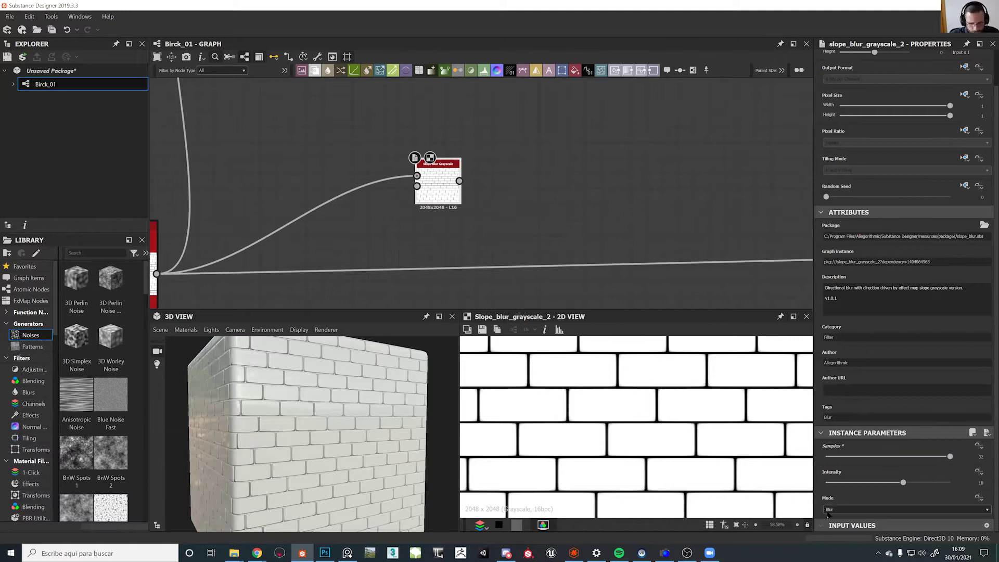
pyautogui.moveTo(903, 482); pyautogui.dragTo(820, 484)
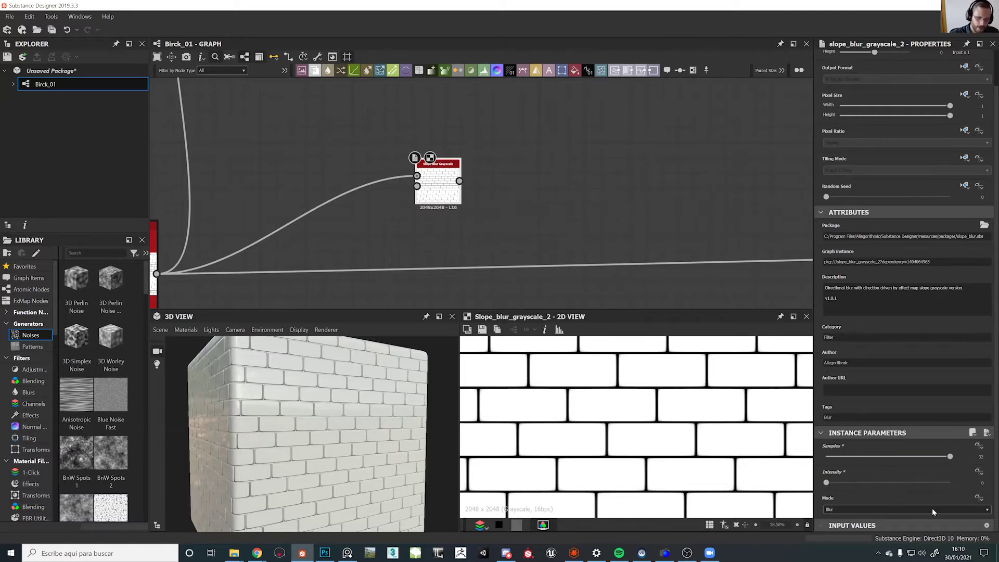
pyautogui.click(835, 511)
pyautogui.click(831, 522)
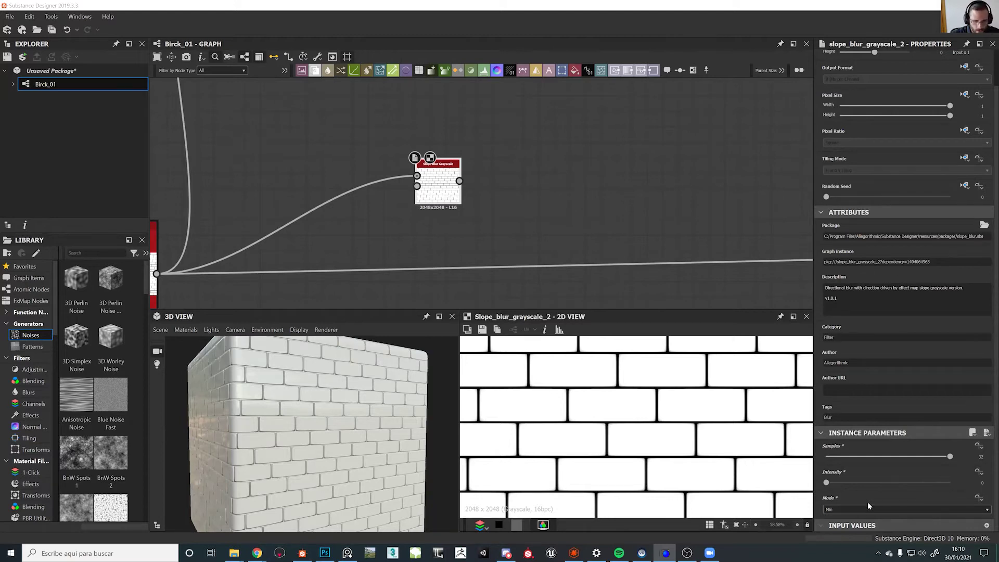
pyautogui.click(854, 510)
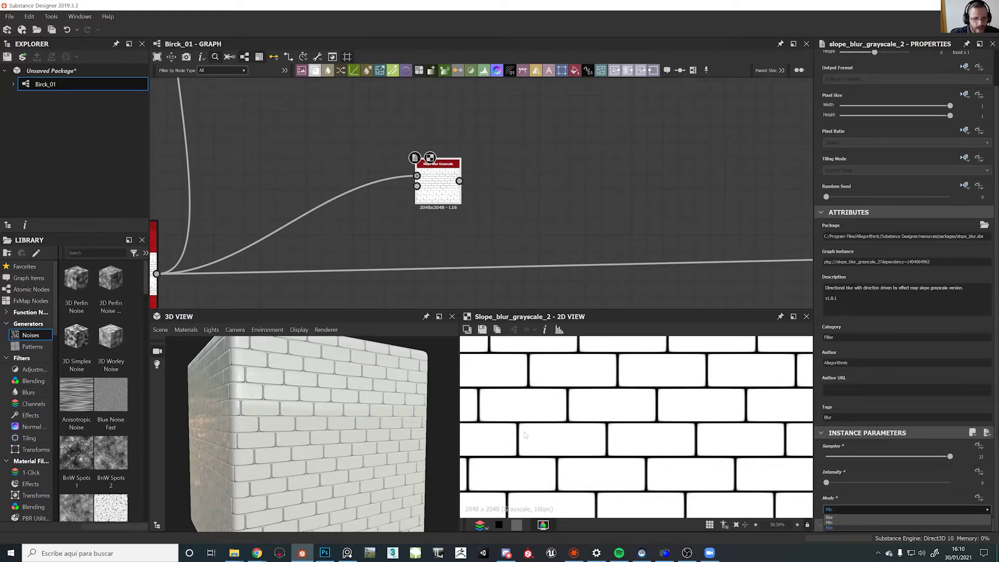
pyautogui.press('Up')
pyautogui.press('Up')
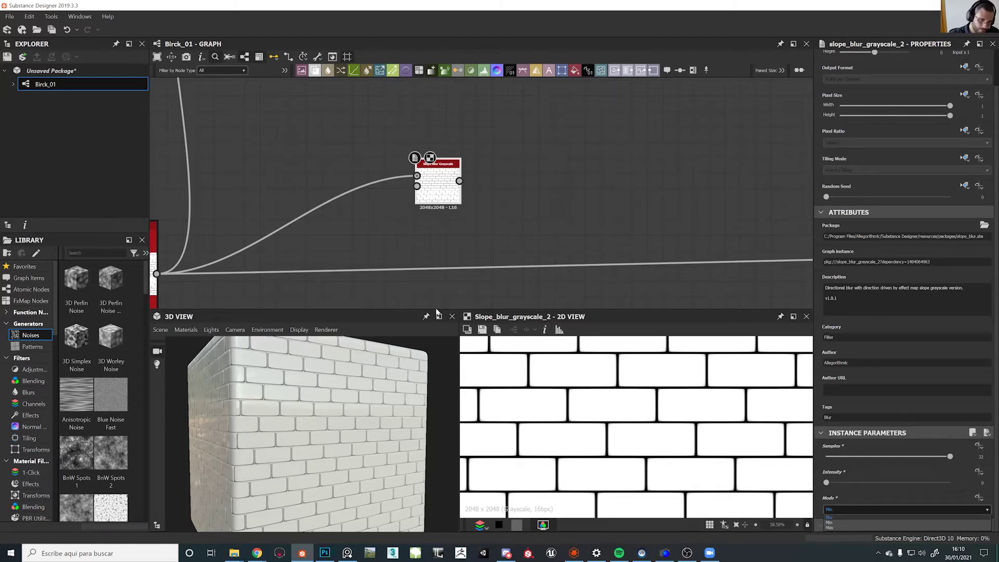
# Add a Gaussian Noise node before the Slope Blur Grayscale, connect it to the Slope input, and display the blur result in the 2D view
pyautogui.moveTo(270, 157); pyautogui.dragTo(351, 157, button='middle')
pyautogui.press('space')
pyautogui.write('gau')
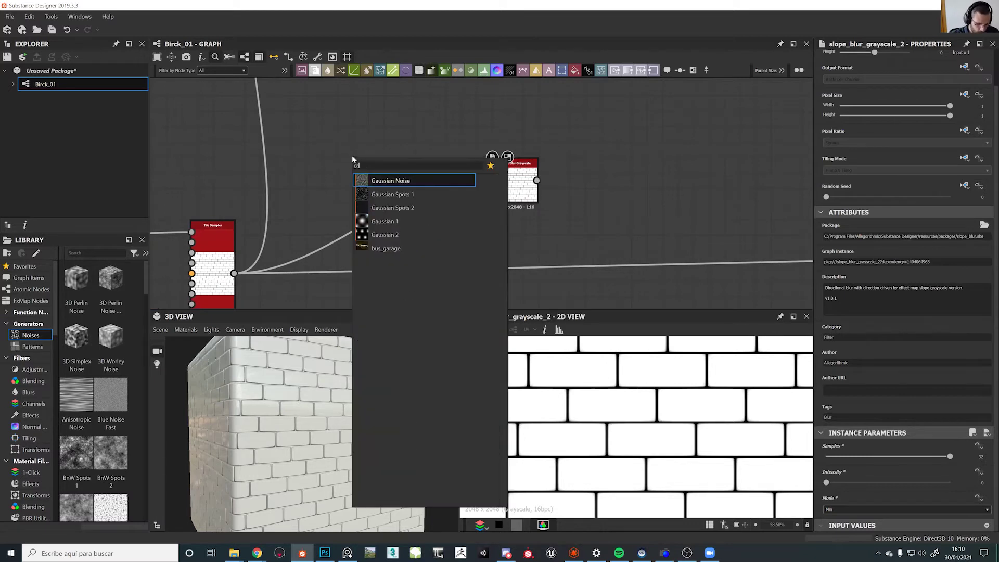
pyautogui.click(382, 183)
pyautogui.moveTo(398, 181); pyautogui.dragTo(495, 185)
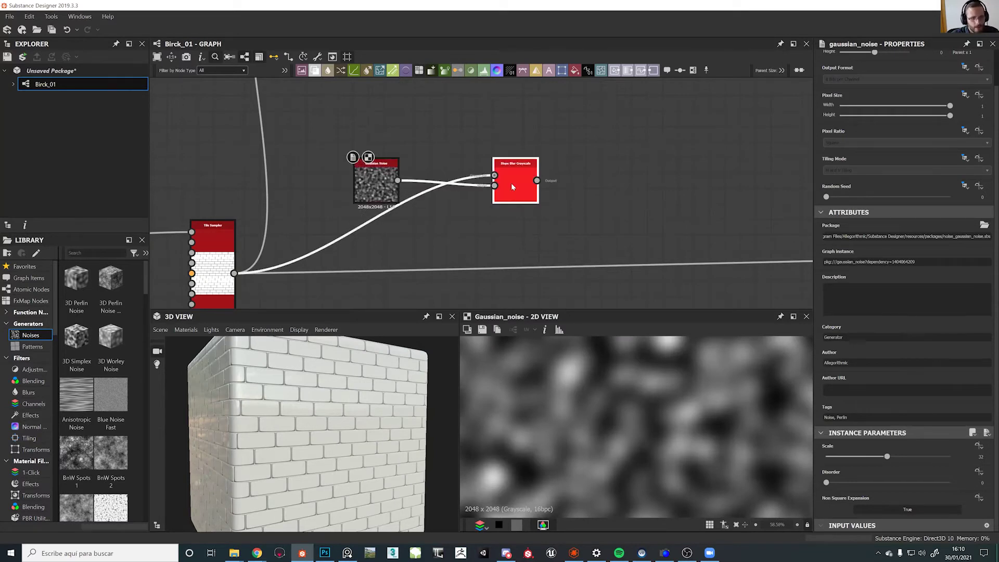
pyautogui.doubleClick(512, 186)
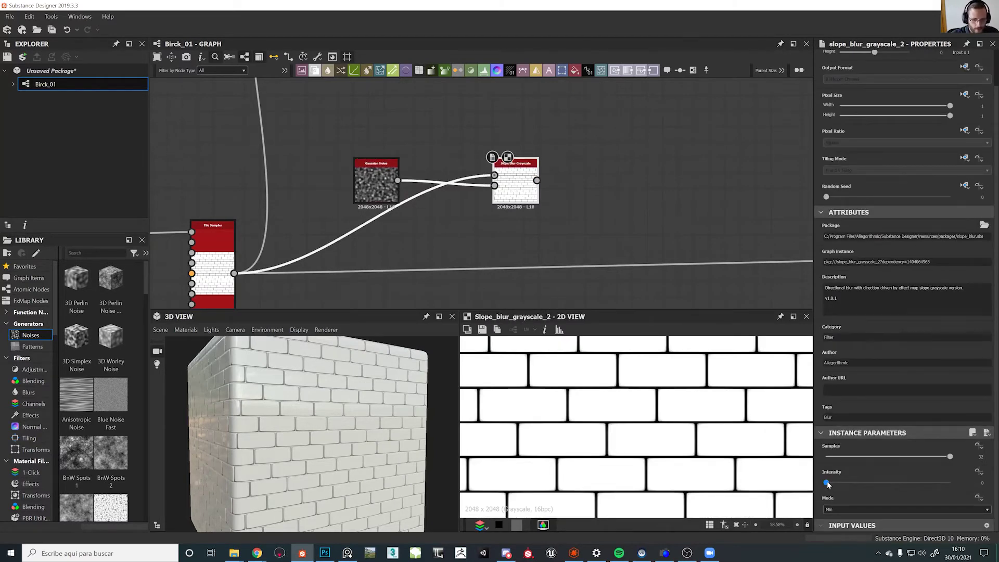
# Raise the Slope Blur Grayscale node's Intensity slightly and inspect the distorted brick edges in the 2D view
pyautogui.moveTo(828, 485); pyautogui.dragTo(831, 485)
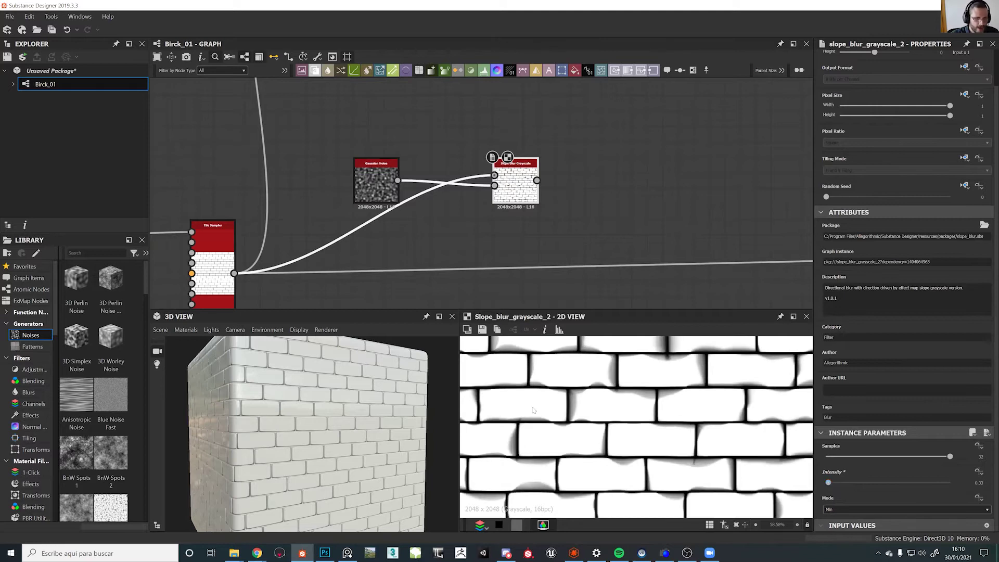
pyautogui.scroll(-2, 692, 379)
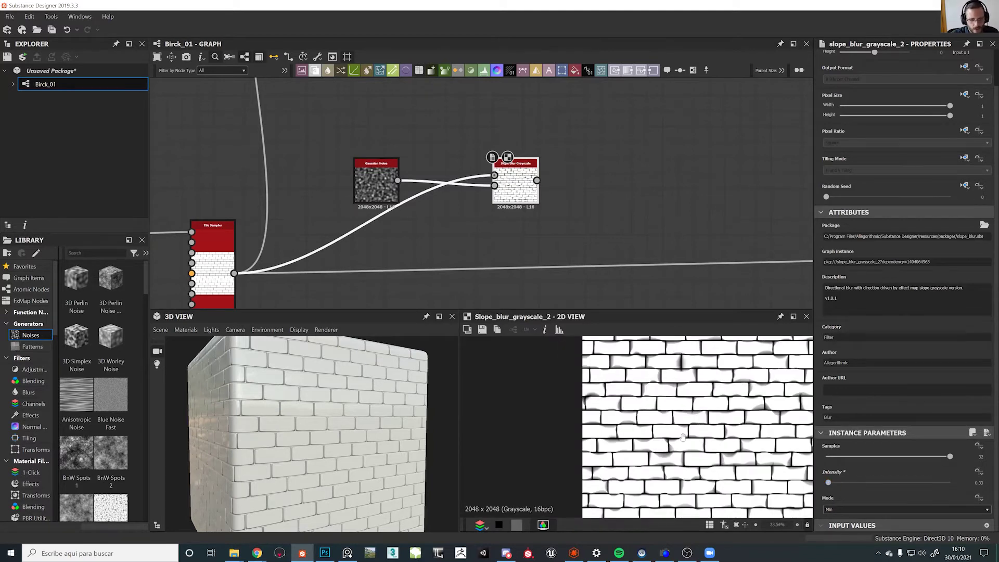
pyautogui.scroll(3, 653, 383)
pyautogui.moveTo(653, 383); pyautogui.dragTo(638, 431, button='middle')
# Set the new Gaussian Noise node's Scale to 64 while keeping the Slope Blur Grayscale result displayed in the 2D view
pyautogui.moveTo(382, 187); pyautogui.dragTo(382, 195)
pyautogui.doubleClick(382, 195)
pyautogui.doubleClick(515, 184)
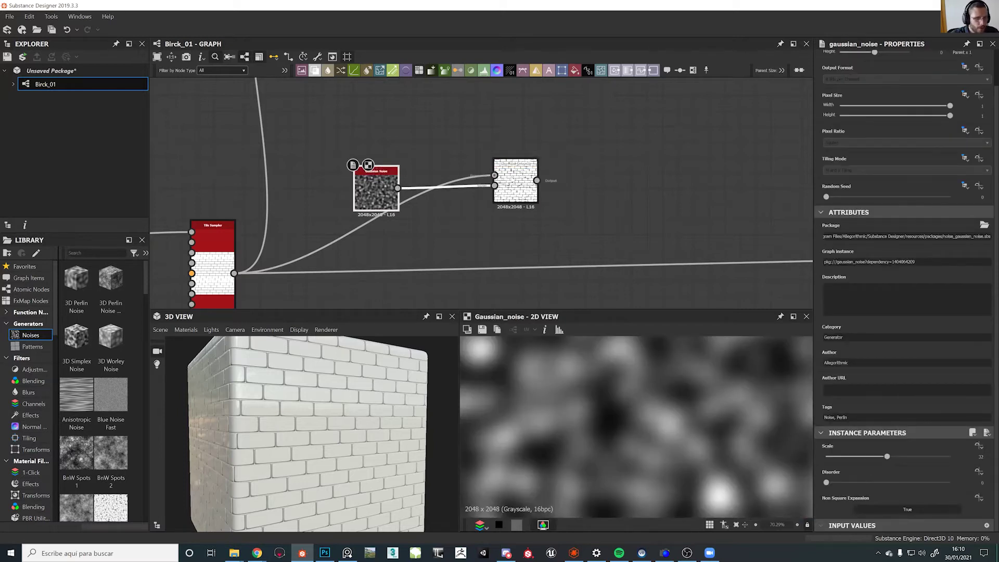
pyautogui.click(388, 190)
pyautogui.moveTo(890, 456); pyautogui.dragTo(963, 457)
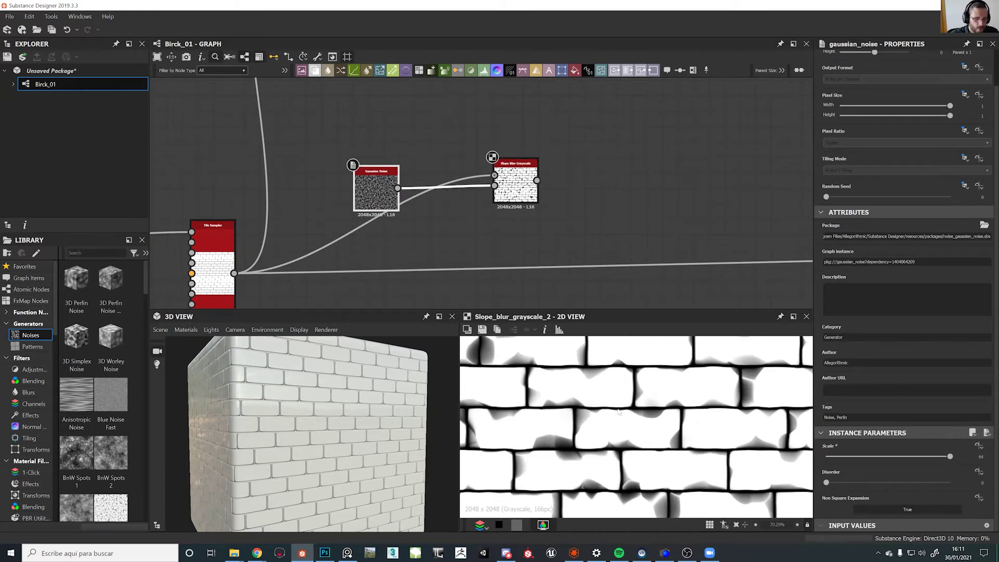
pyautogui.scroll(-2, 619, 411)
# Set the Slope Blur Grayscale node's Intensity to 0.015 and inspect the brick joints up close
pyautogui.click(515, 187)
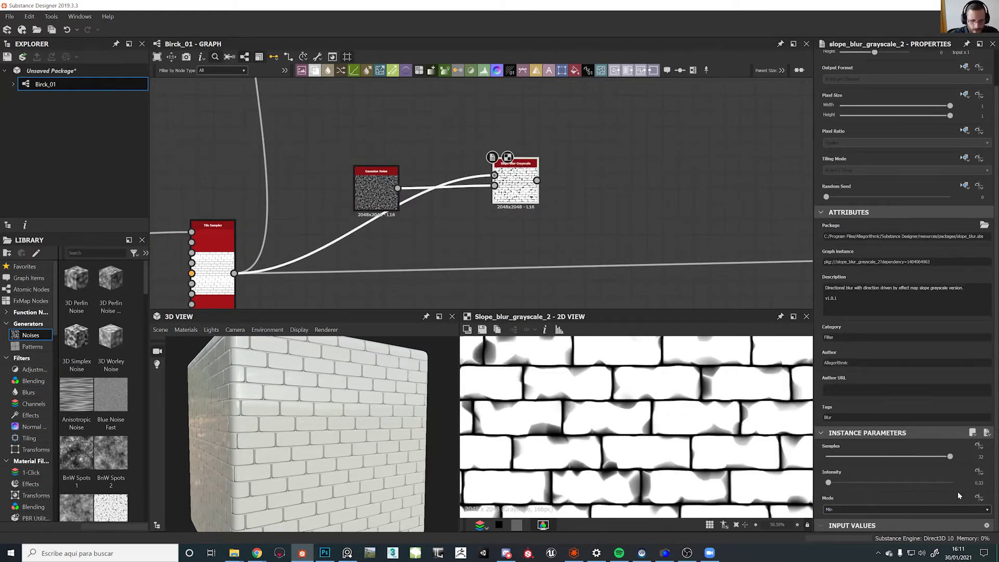
pyautogui.click(979, 483)
pyautogui.write('0.015')
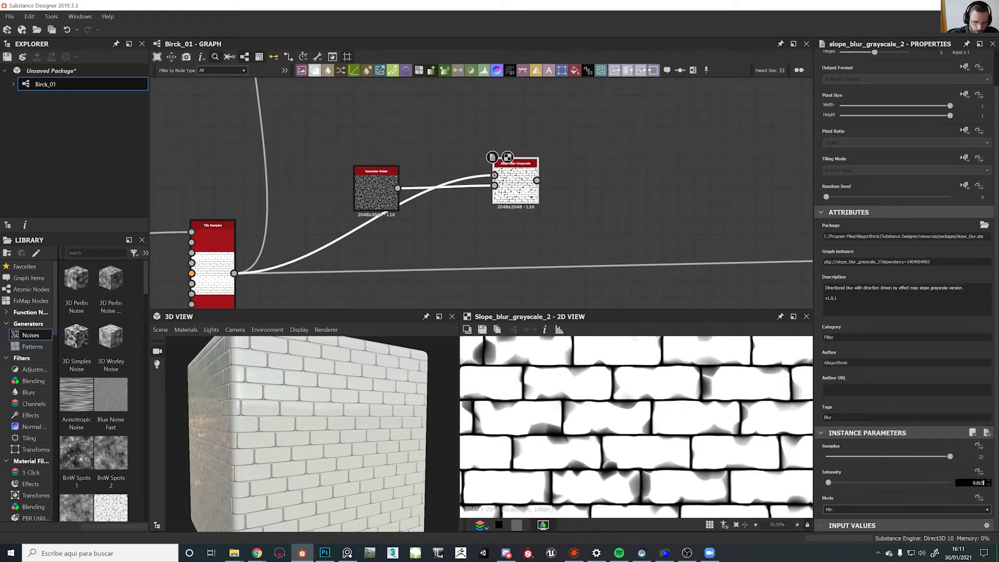
pyautogui.press('Return')
pyautogui.scroll(8, 638, 411)
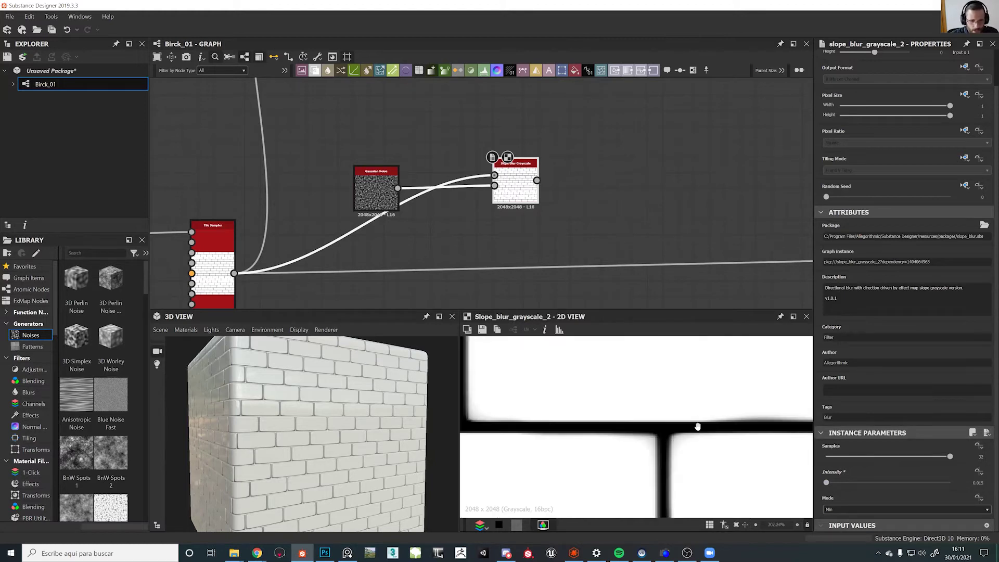
pyautogui.moveTo(638, 411); pyautogui.dragTo(540, 388, button='middle')
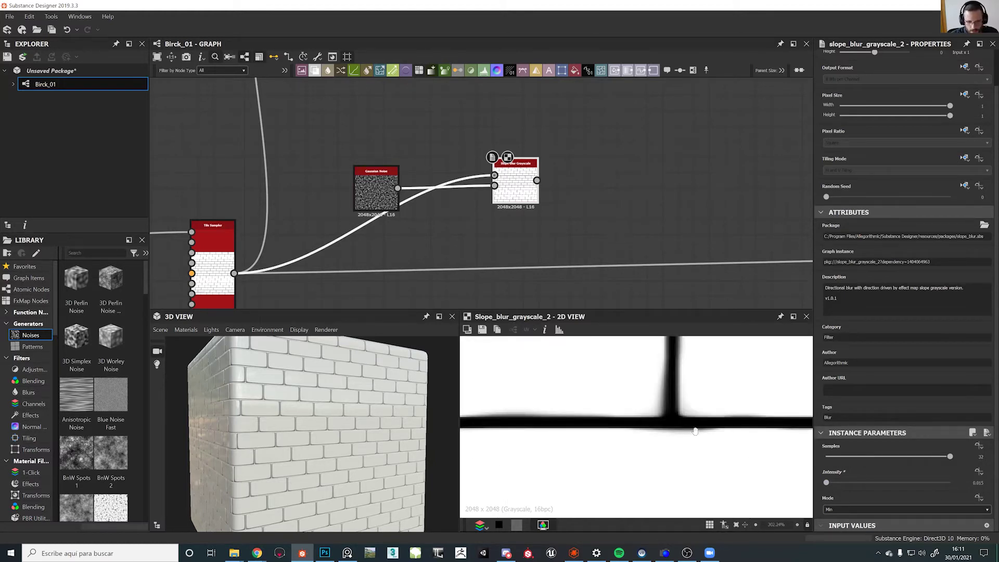
pyautogui.moveTo(696, 431); pyautogui.dragTo(628, 456, button='middle')
# Set the Slope Blur Grayscale node's Intensity to 0.025
pyautogui.click(979, 482)
pyautogui.press('BackSpace')
pyautogui.write('2')
pyautogui.press('Return')
# Examine the slope-blurred brick edges at several magnifications and review the node layout around the Tile Sampler
pyautogui.scroll(-10, 516, 398)
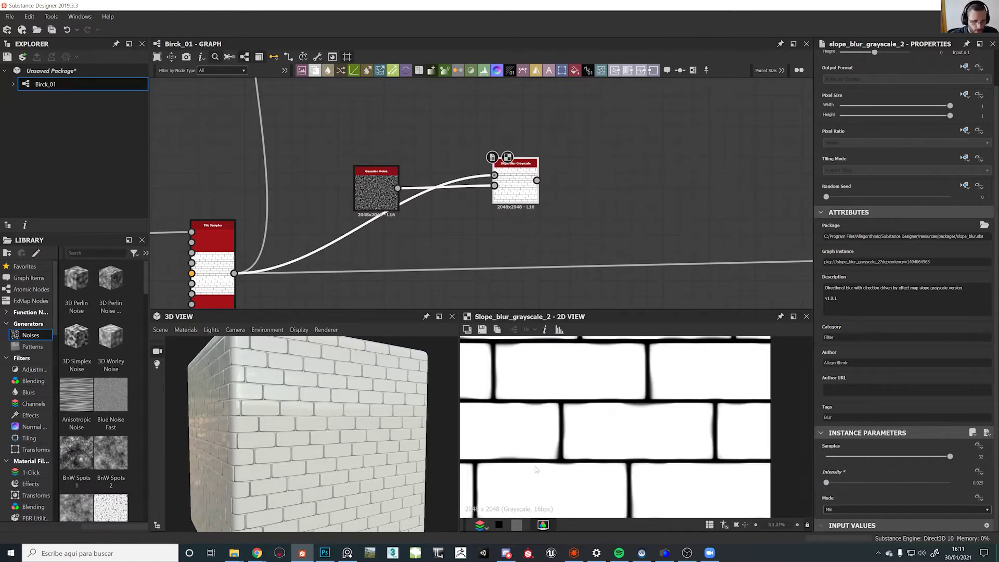
pyautogui.scroll(2, 516, 398)
pyautogui.scroll(-2, 515, 399)
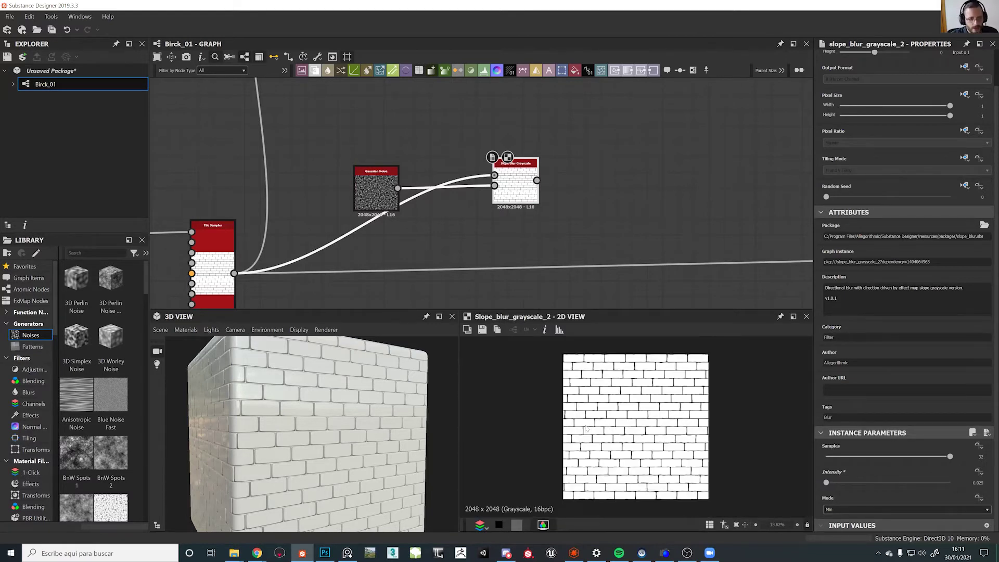
pyautogui.scroll(3, 516, 398)
pyautogui.moveTo(492, 227); pyautogui.dragTo(500, 298, button='middle')
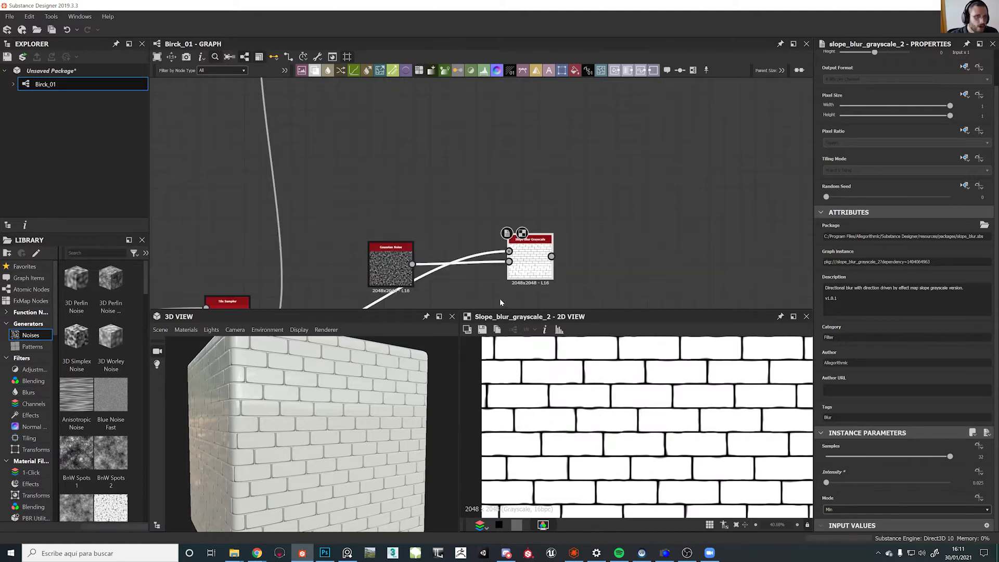
pyautogui.scroll(-4, 500, 299)
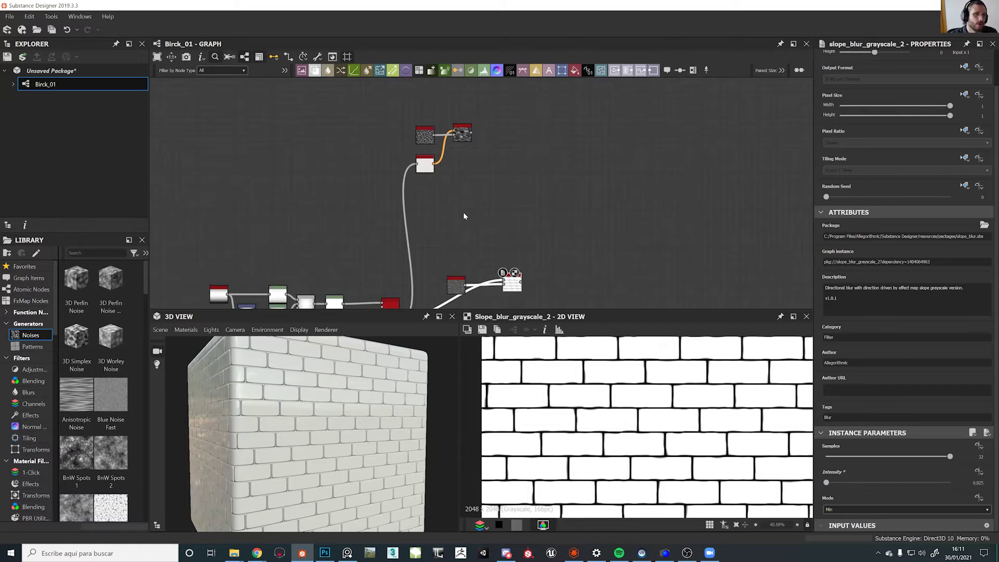
pyautogui.moveTo(498, 213); pyautogui.dragTo(501, 171, button='middle')
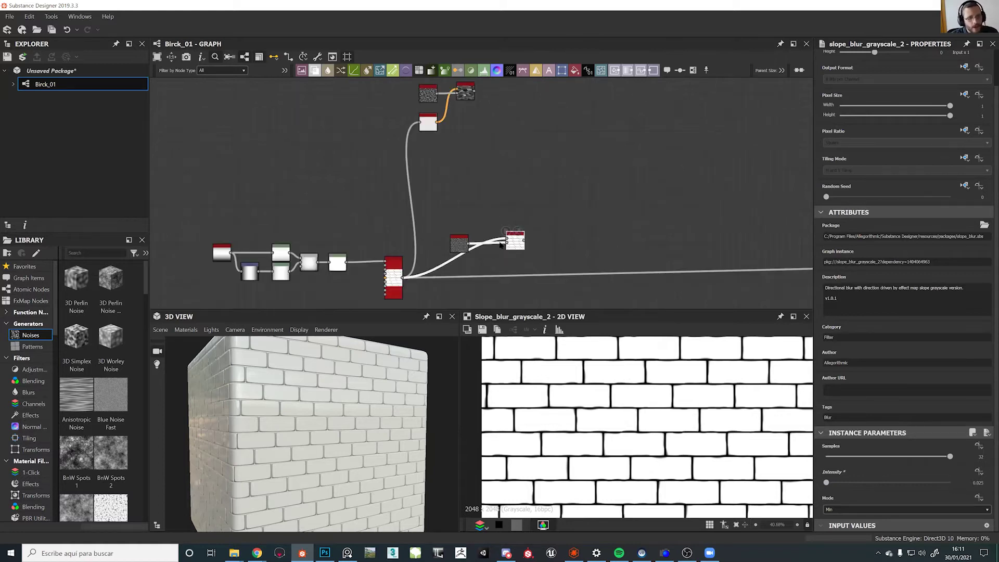
pyautogui.scroll(4, 499, 243)
pyautogui.moveTo(519, 231); pyautogui.dragTo(551, 153, button='middle')
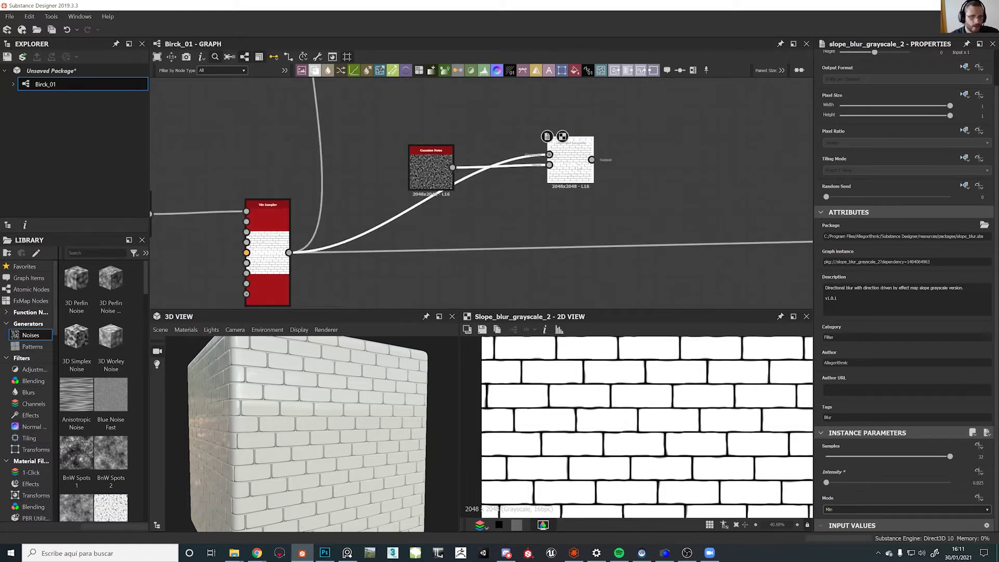
pyautogui.scroll(-5, 675, 405)
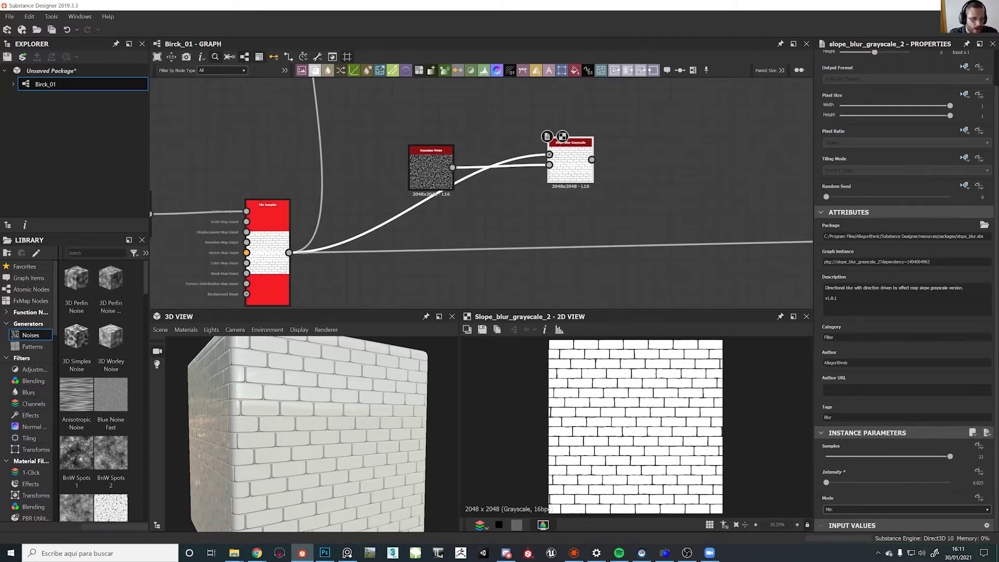
pyautogui.scroll(8, 639, 383)
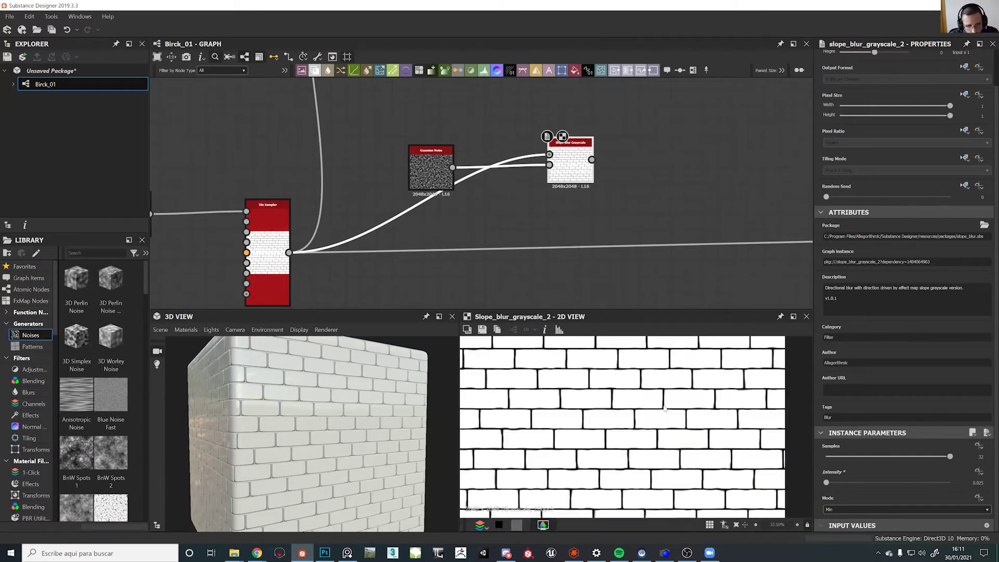
# Move the Slope Blur Grayscale beside the Gaussian Noise, duplicate it farther along, and connect the original's output to the duplicate's Grayscale input
pyautogui.moveTo(556, 271); pyautogui.dragTo(537, 339, button='middle')
pyautogui.moveTo(532, 238); pyautogui.dragTo(477, 246)
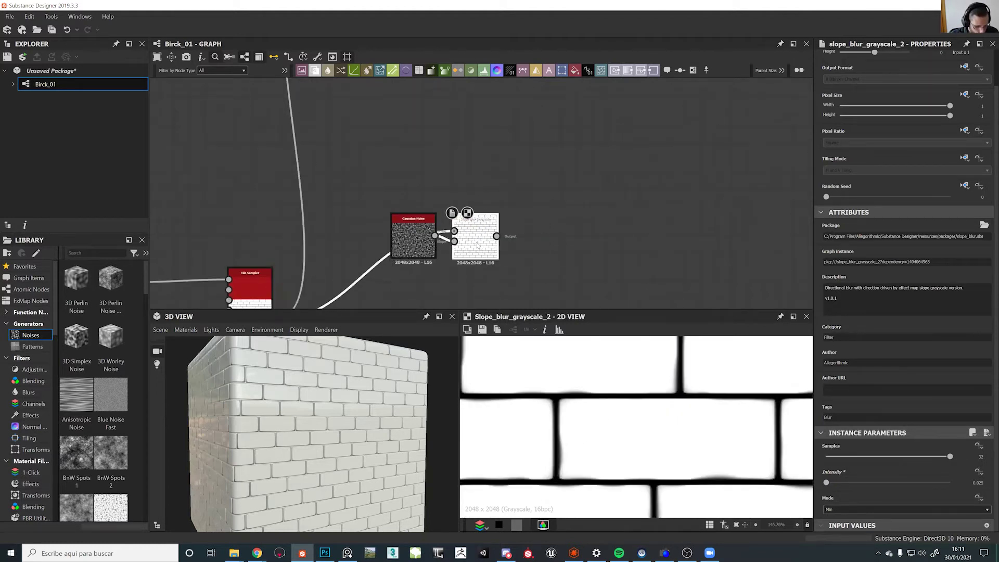
pyautogui.hotkey('ctrl', 'd')
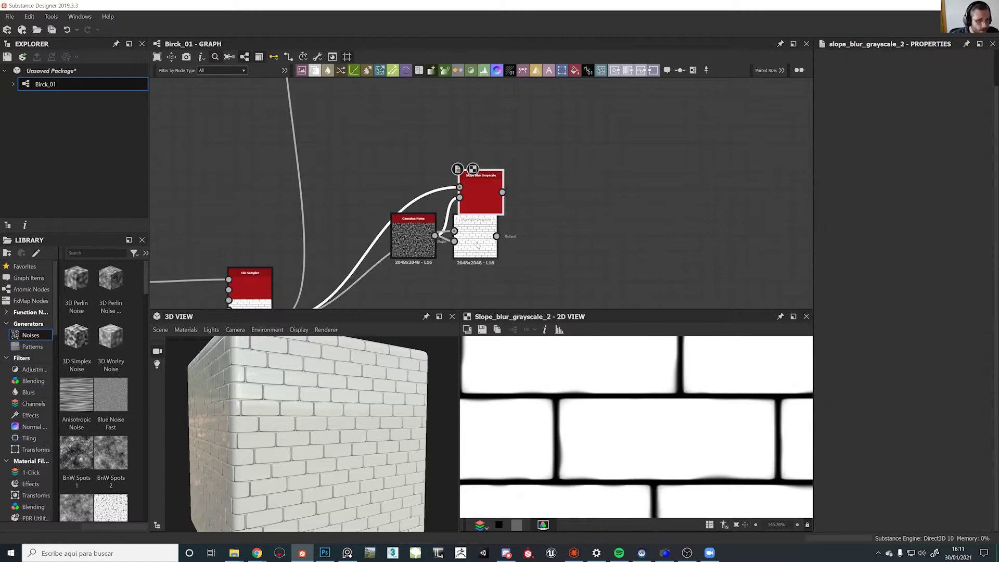
pyautogui.moveTo(482, 202); pyautogui.dragTo(569, 254)
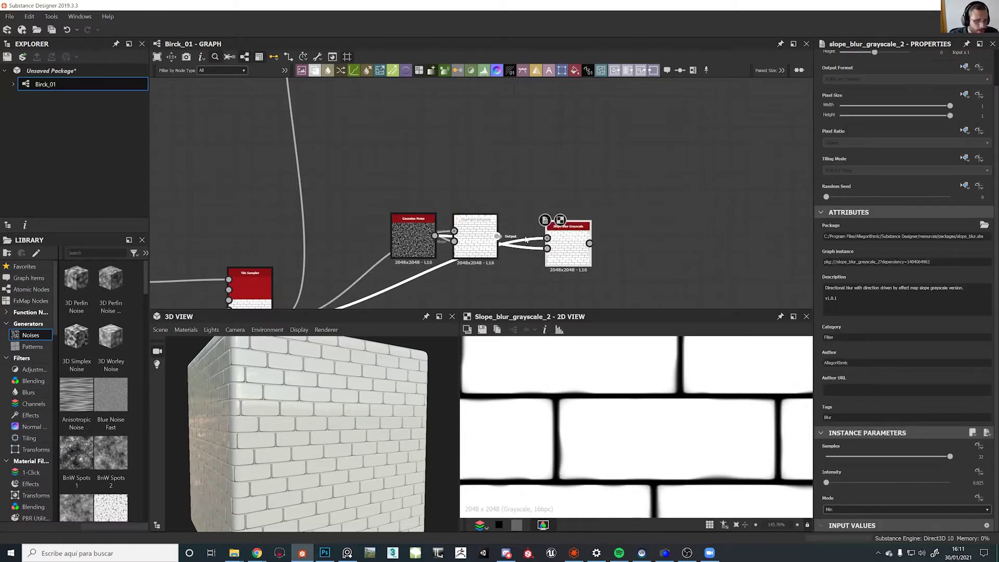
pyautogui.moveTo(563, 252); pyautogui.dragTo(578, 244)
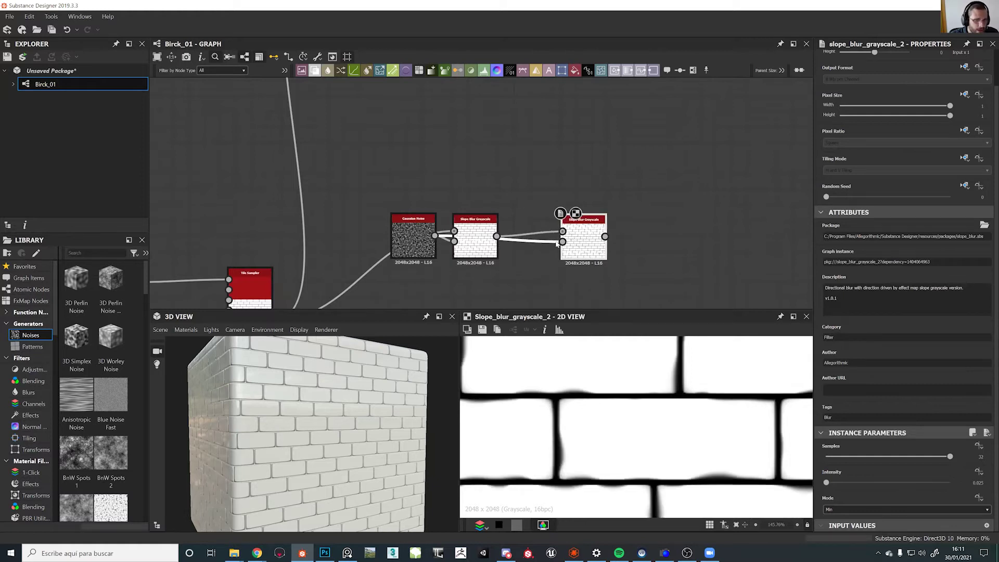
pyautogui.scroll(-5, 557, 245)
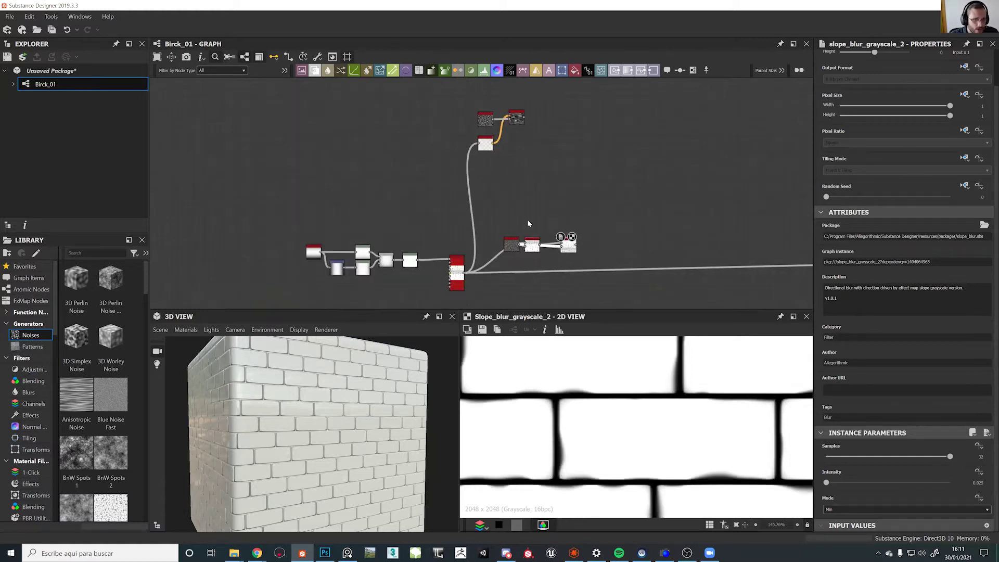
pyautogui.scroll(5, 535, 240)
pyautogui.press('space')
pyautogui.write('fracta')
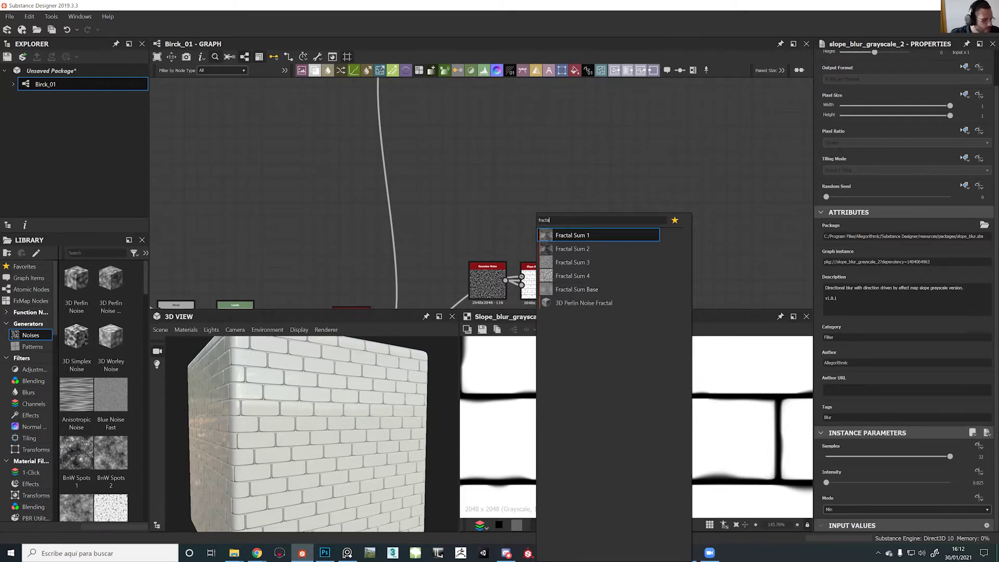
pyautogui.press('Escape')
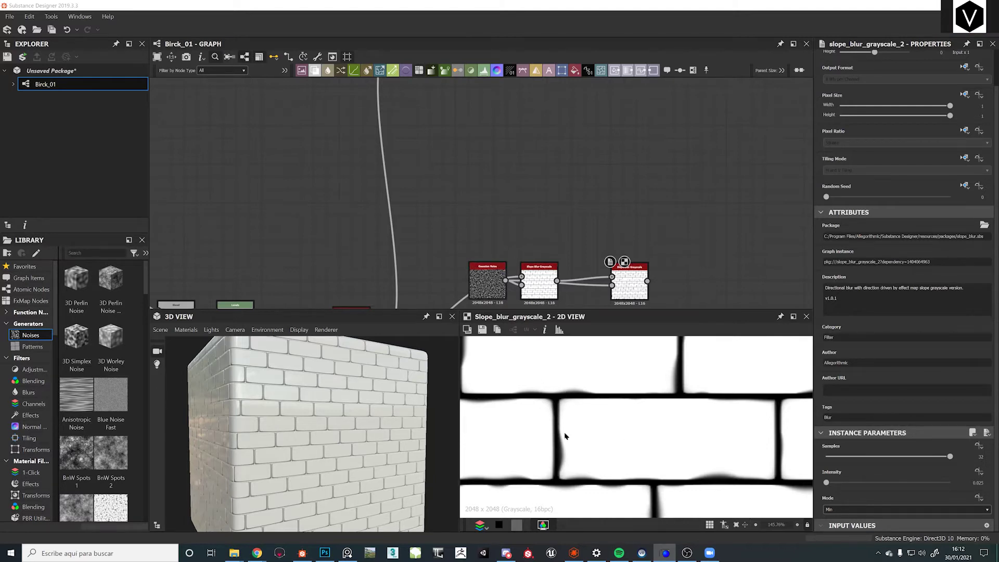
pyautogui.moveTo(518, 241); pyautogui.dragTo(515, 201, button='middle')
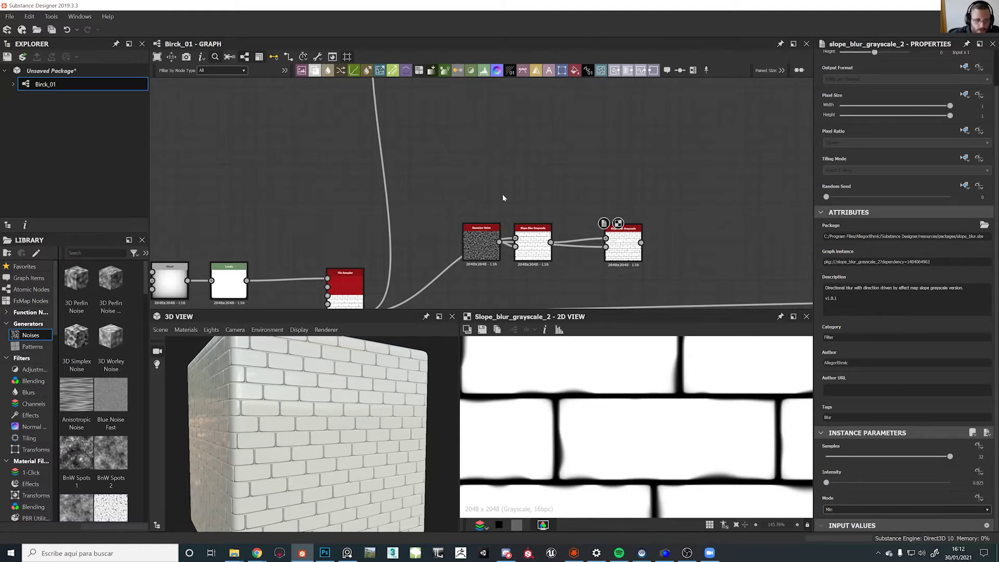
# Select the Gaussian Noise and both Slope Blur Grayscale nodes, and examine the doubly blurred brick edges in the 2D view
pyautogui.moveTo(441, 199); pyautogui.dragTo(648, 262)
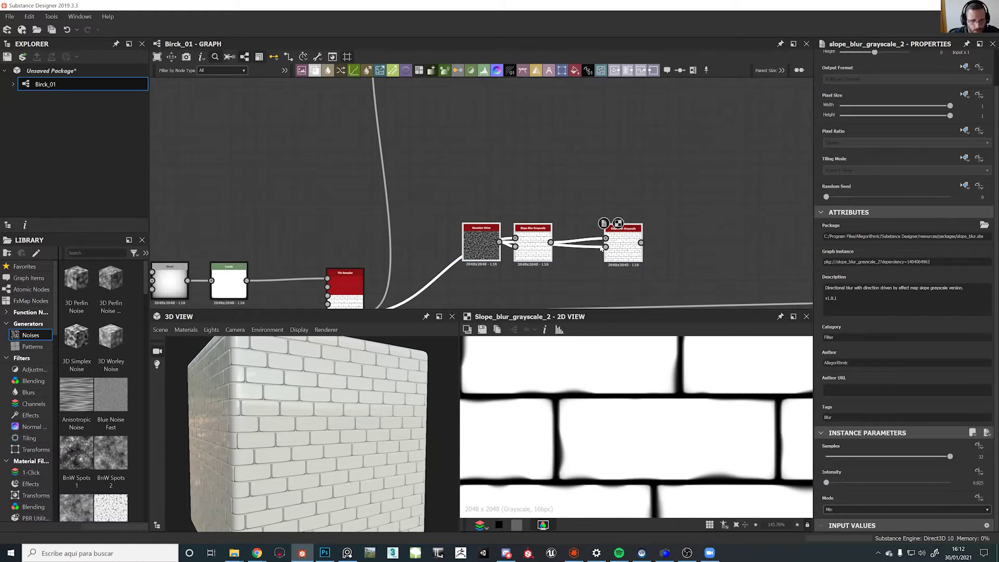
pyautogui.moveTo(593, 225); pyautogui.dragTo(591, 154, button='middle')
pyautogui.scroll(-5, 658, 404)
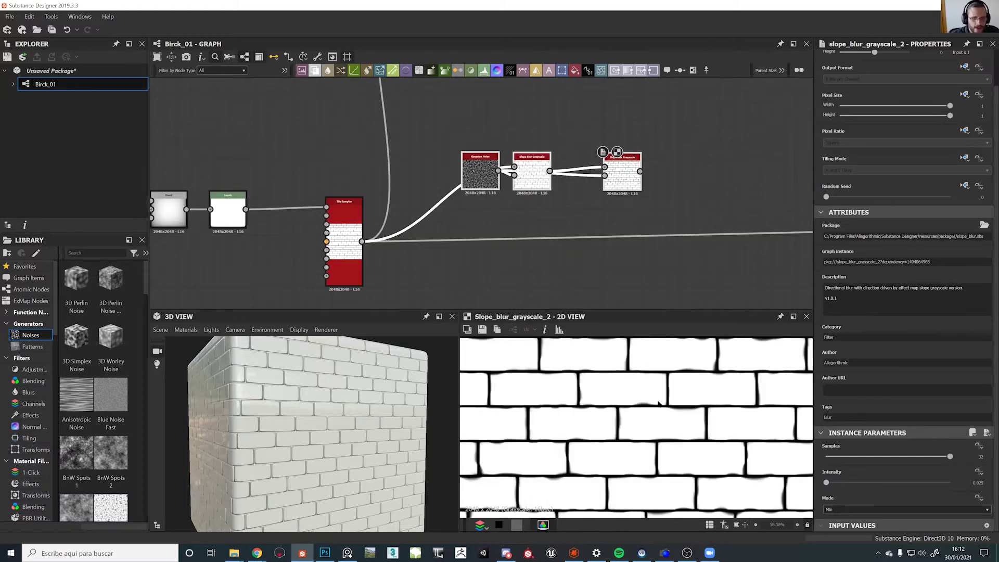
pyautogui.scroll(5, 653, 401)
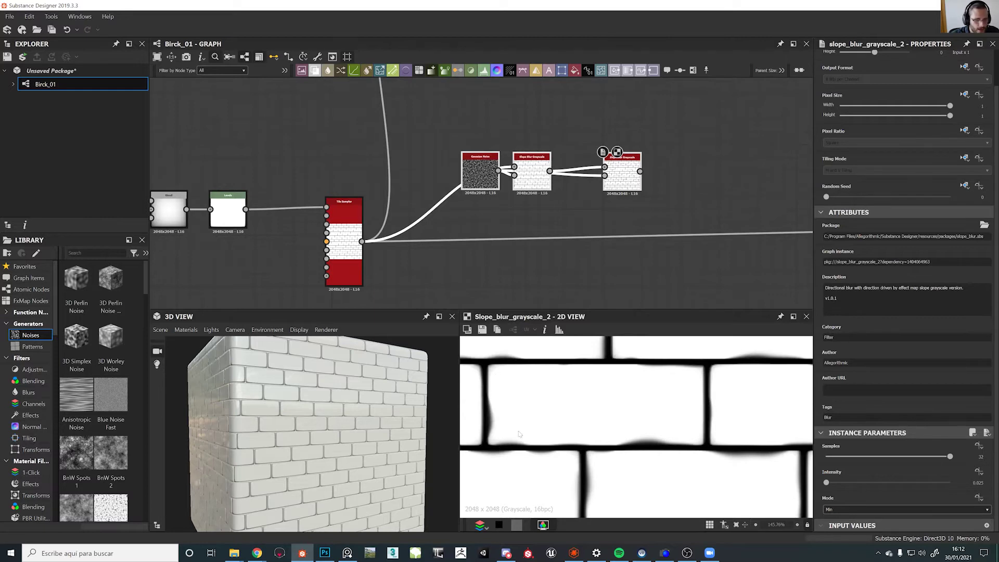
pyautogui.scroll(-7, 681, 408)
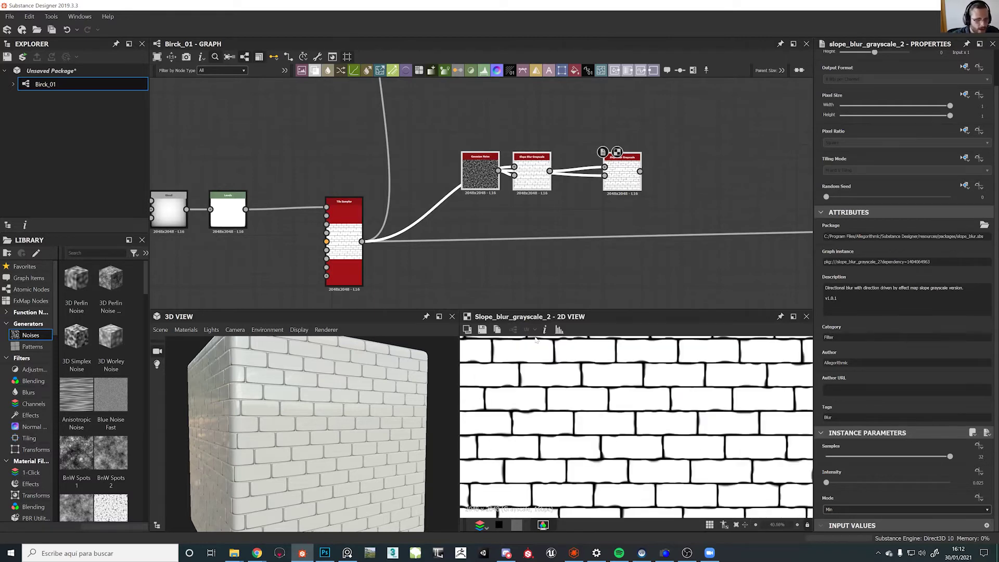
pyautogui.moveTo(500, 376); pyautogui.dragTo(601, 373, button='middle')
pyautogui.scroll(8, 593, 381)
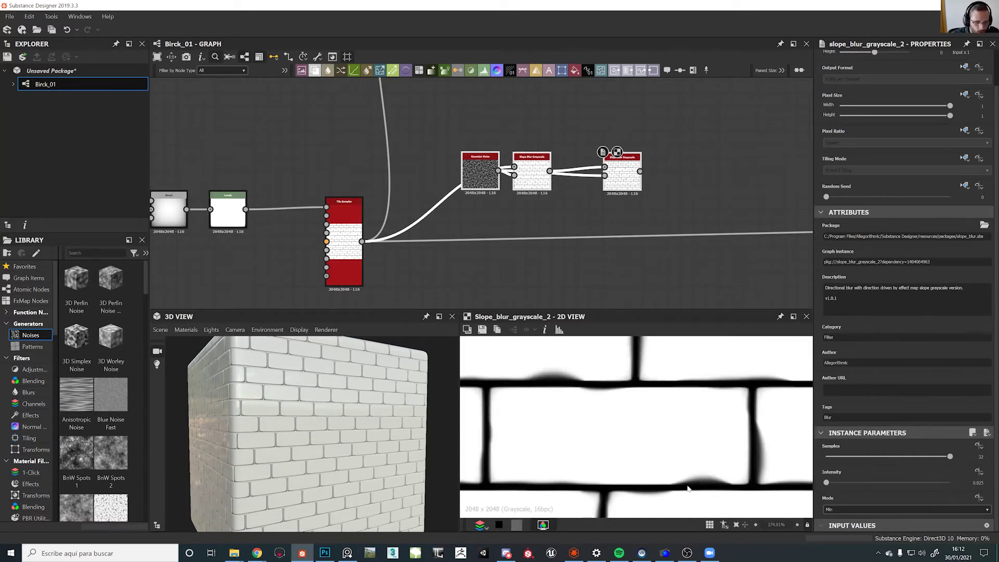
pyautogui.moveTo(731, 388); pyautogui.dragTo(450, 353, button='middle')
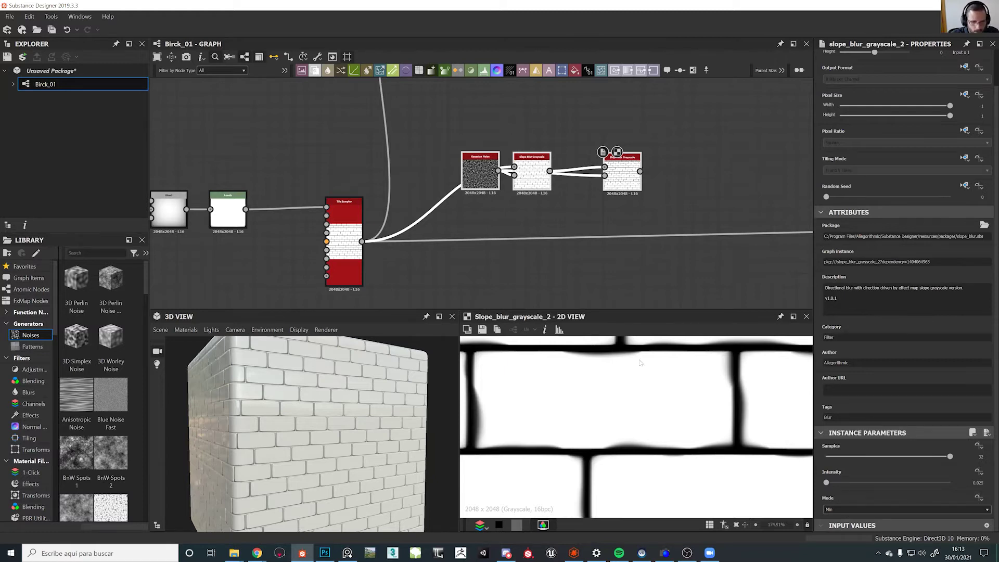
pyautogui.scroll(-5, 684, 397)
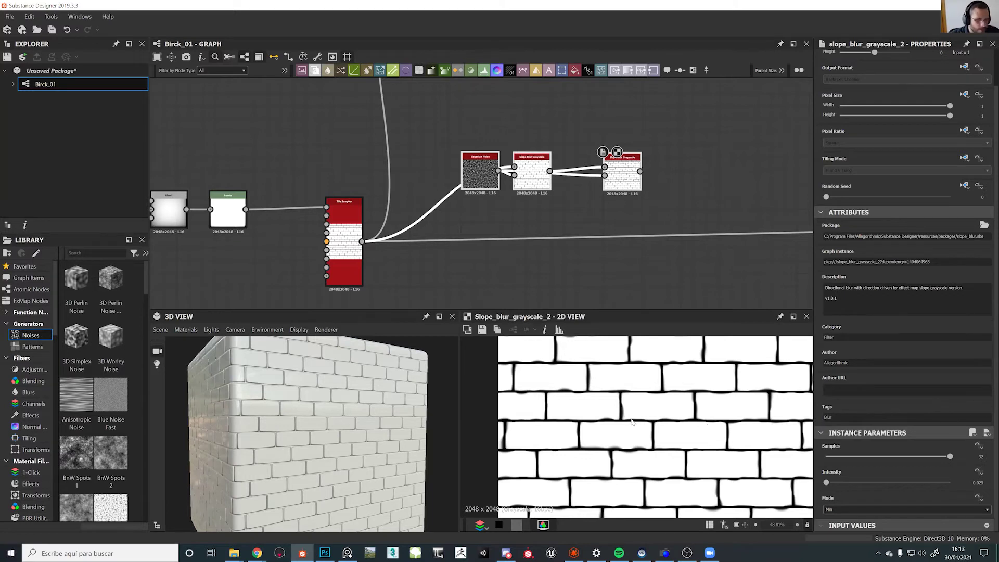
pyautogui.scroll(6, 632, 422)
pyautogui.scroll(-3, 640, 446)
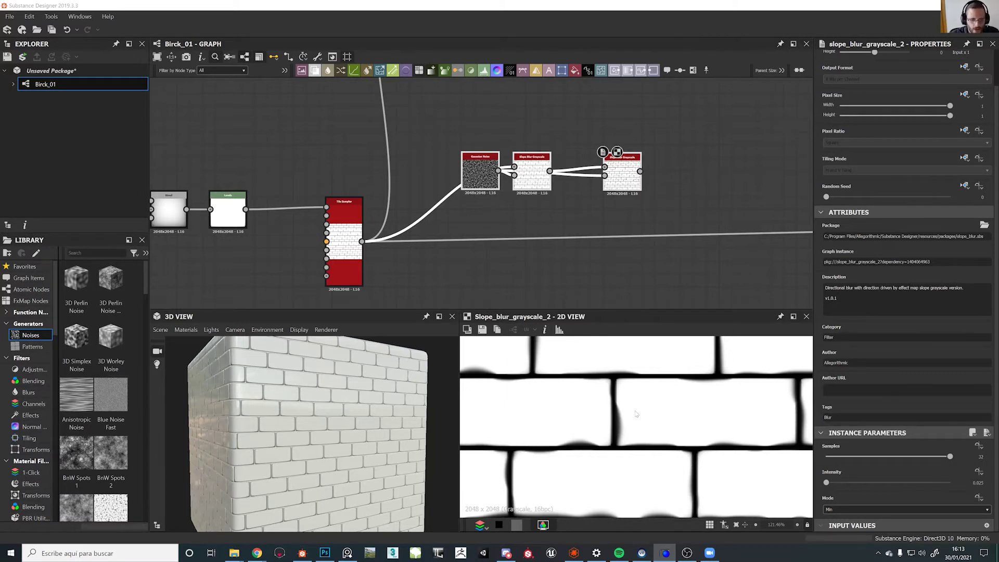
# Add a Fractal Sum Base node above the first Slope Blur Grayscale and connect its output to the second Slope Blur Grayscale's Slope input
pyautogui.scroll(-3, 605, 398)
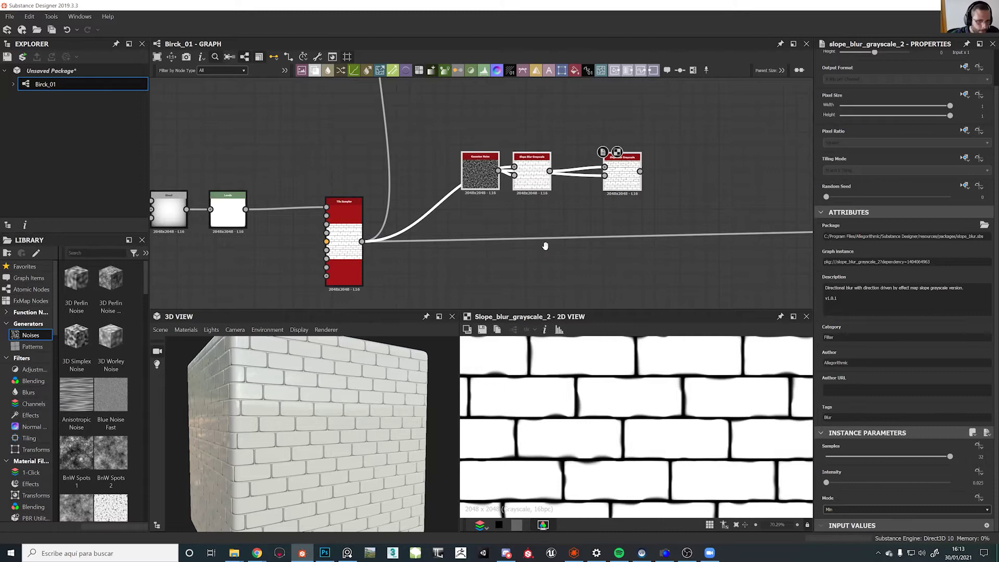
pyautogui.moveTo(547, 245); pyautogui.dragTo(546, 279, button='middle')
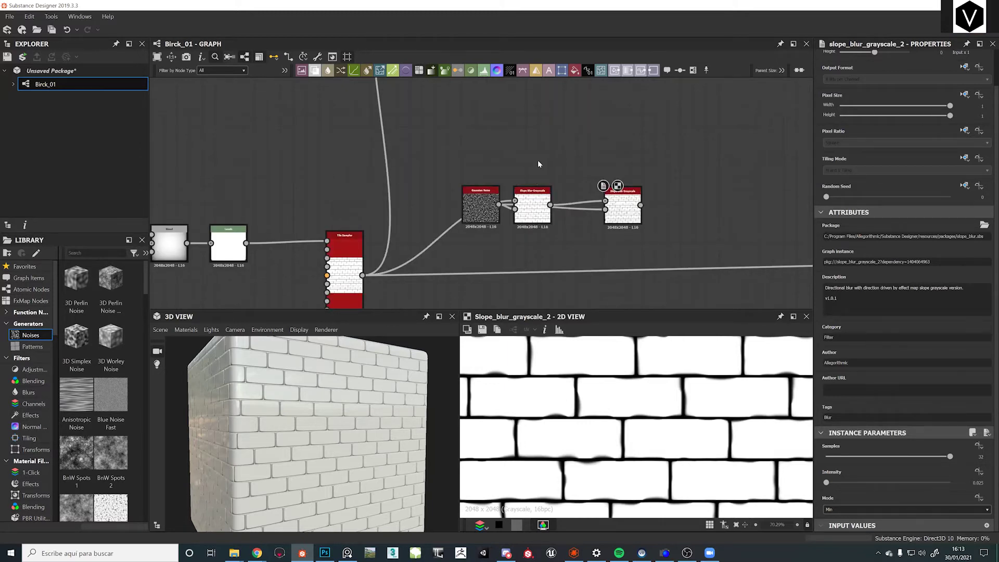
pyautogui.scroll(3, 654, 398)
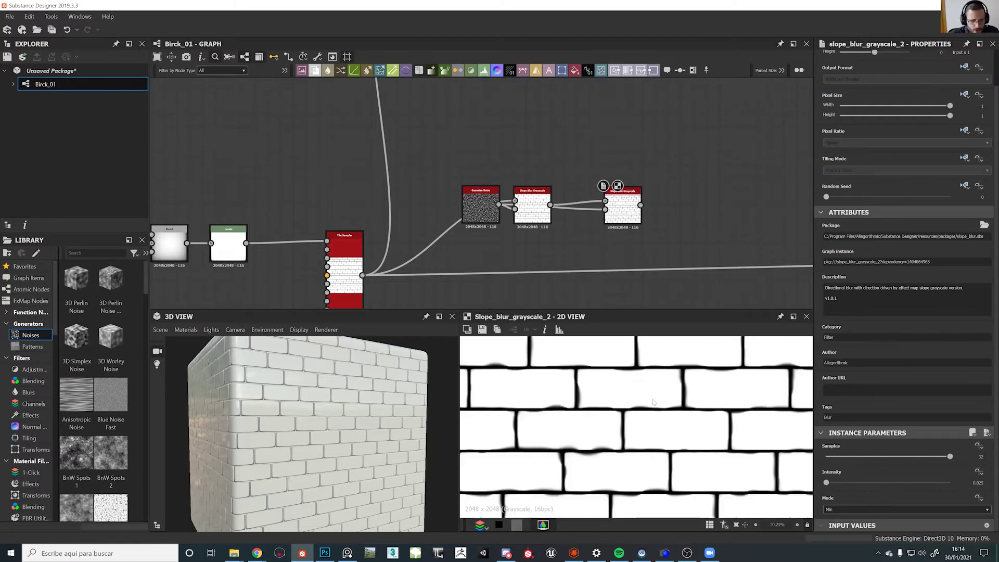
pyautogui.scroll(5, 640, 202)
pyautogui.moveTo(639, 202); pyautogui.dragTo(710, 249, button='middle')
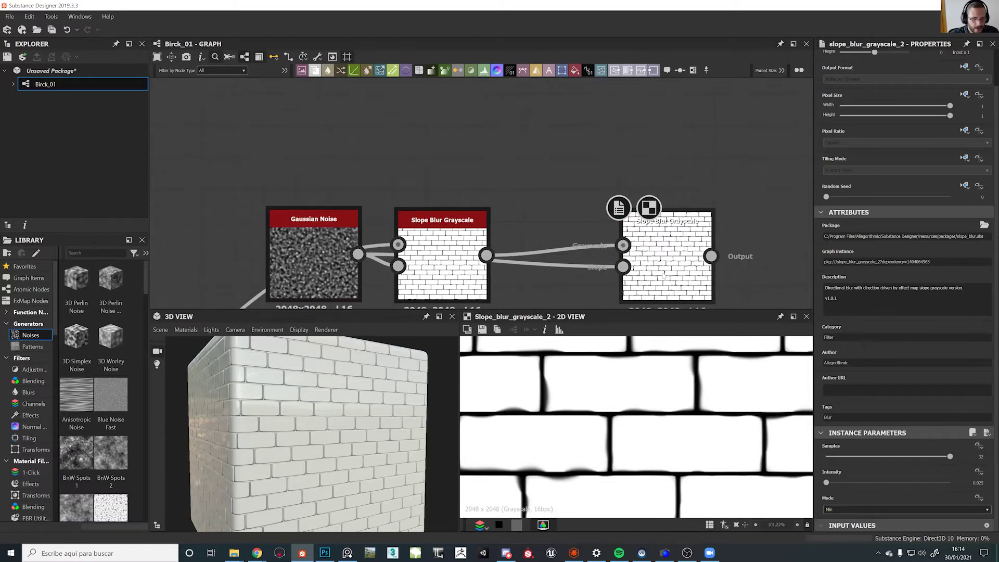
pyautogui.press('space')
pyautogui.write('frac')
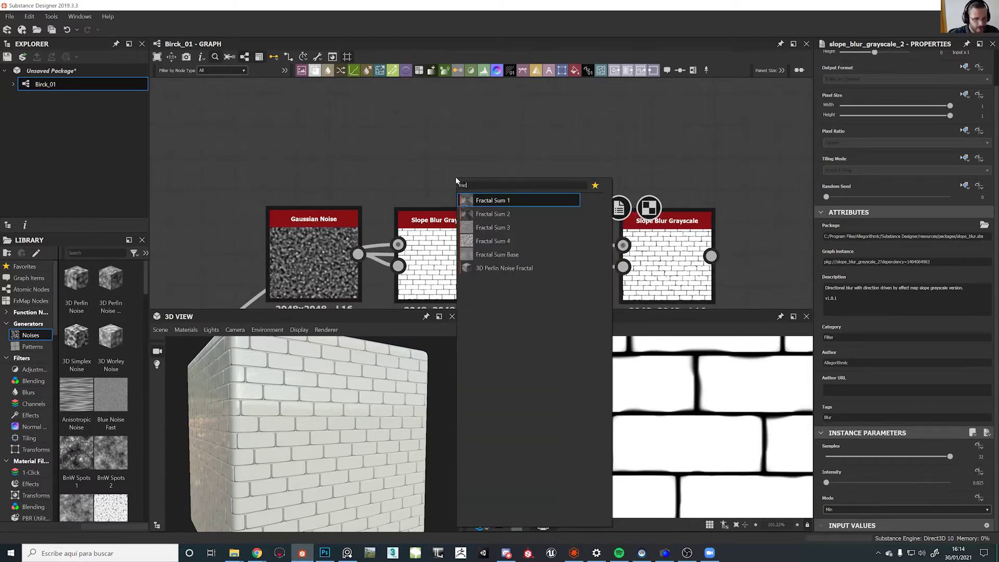
pyautogui.click(496, 254)
pyautogui.moveTo(444, 164); pyautogui.dragTo(590, 266)
pyautogui.click(661, 263)
pyautogui.scroll(8, 604, 429)
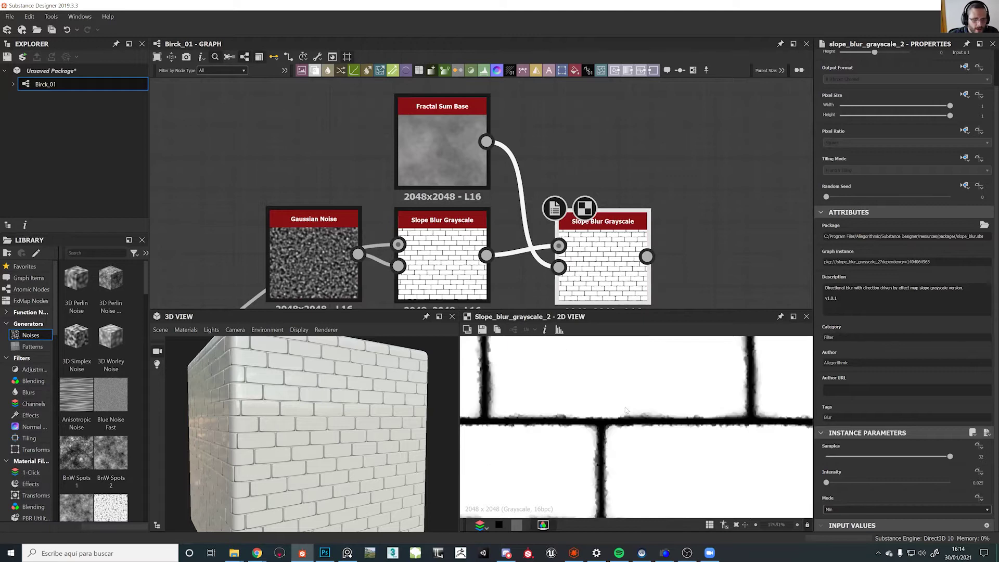
pyautogui.scroll(-6, 695, 436)
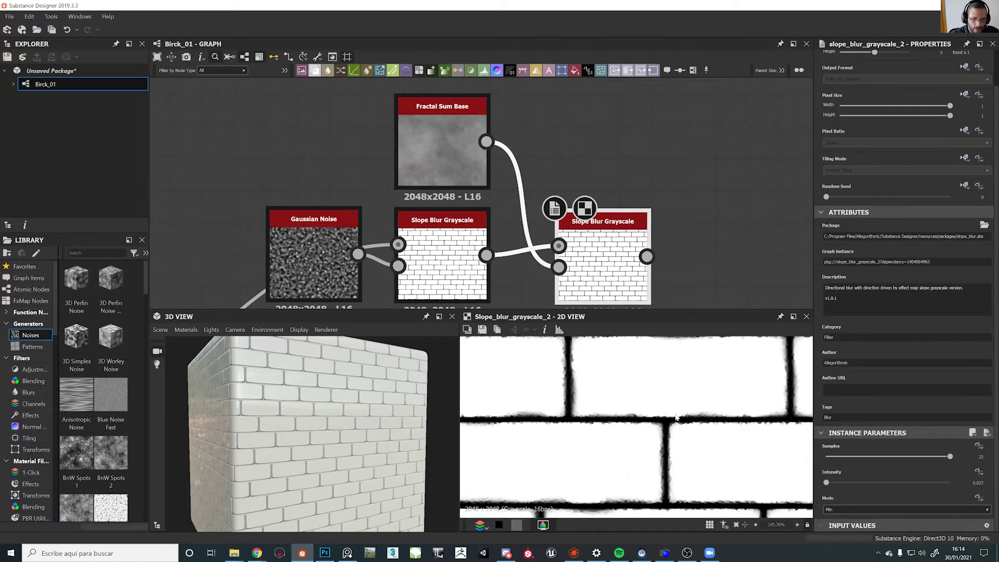
# Set the Fractal Sum Base node's Roughness to 0.7 and its Min Level to 5
pyautogui.click(423, 114)
pyautogui.click(599, 284)
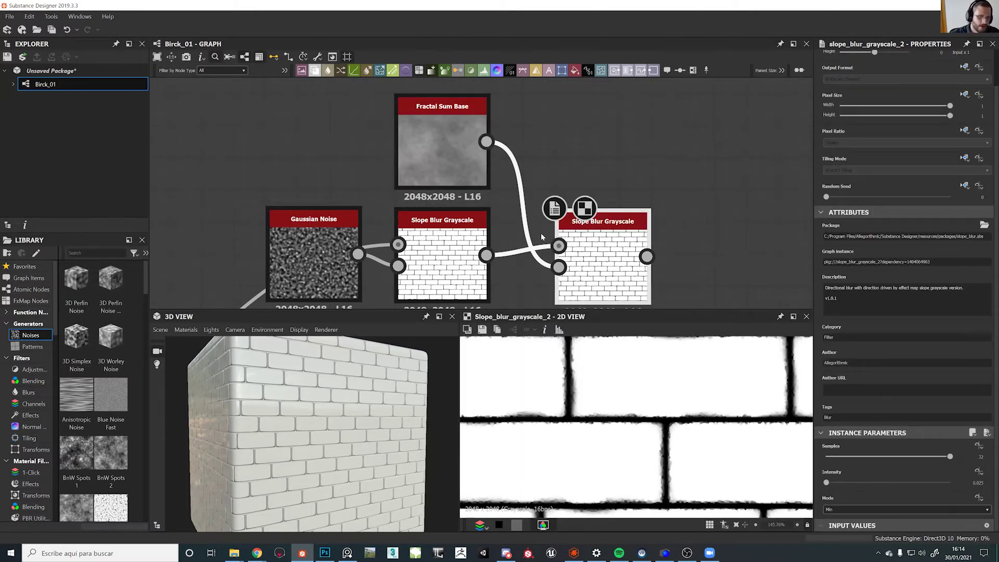
pyautogui.click(442, 129)
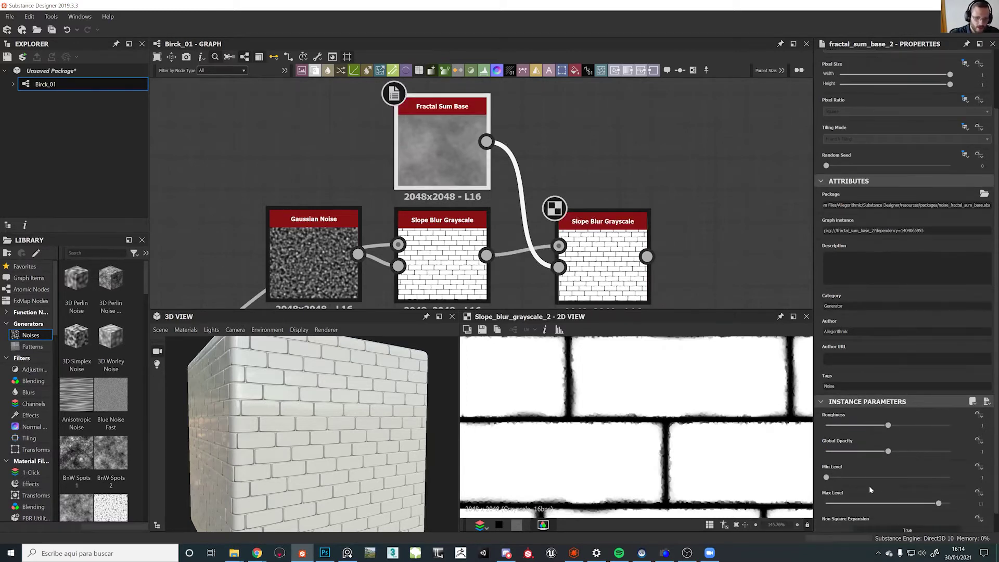
pyautogui.scroll(-1, 869, 486)
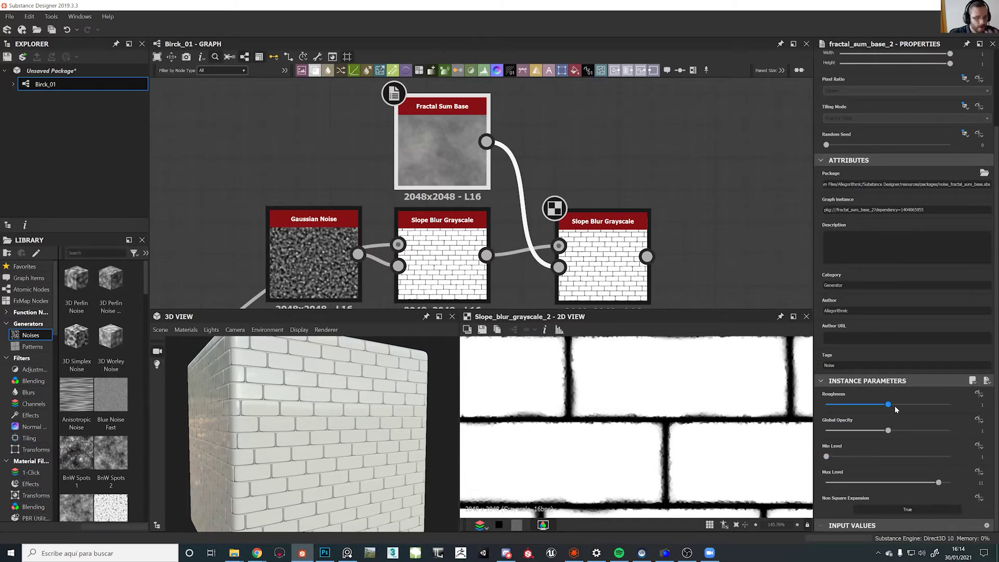
pyautogui.moveTo(890, 404); pyautogui.dragTo(870, 411)
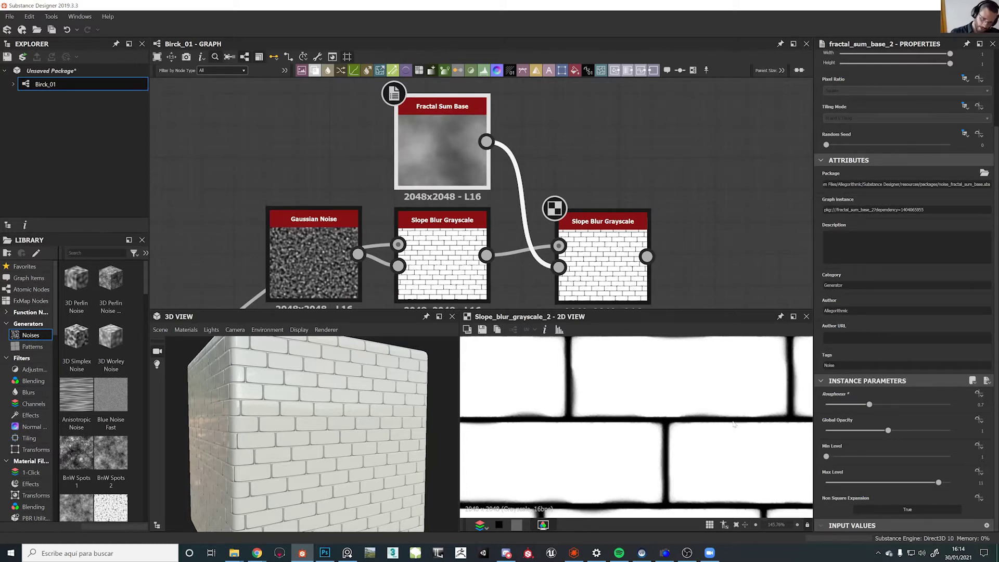
pyautogui.moveTo(827, 457); pyautogui.dragTo(873, 459)
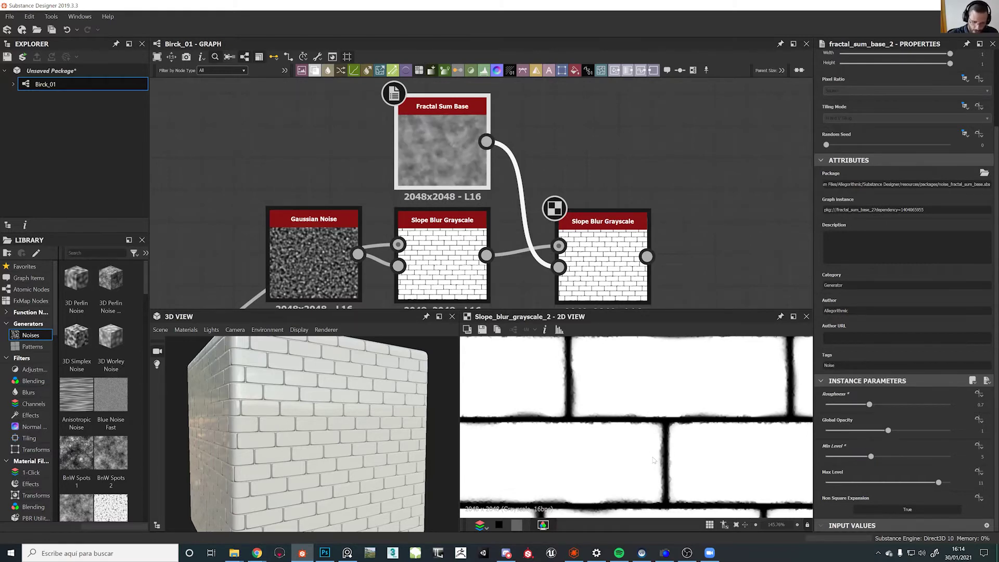
# Set the Fractal Sum Base node's Max Level to 10 and inspect the brick edges up close in the 2D view
pyautogui.scroll(-4, 615, 497)
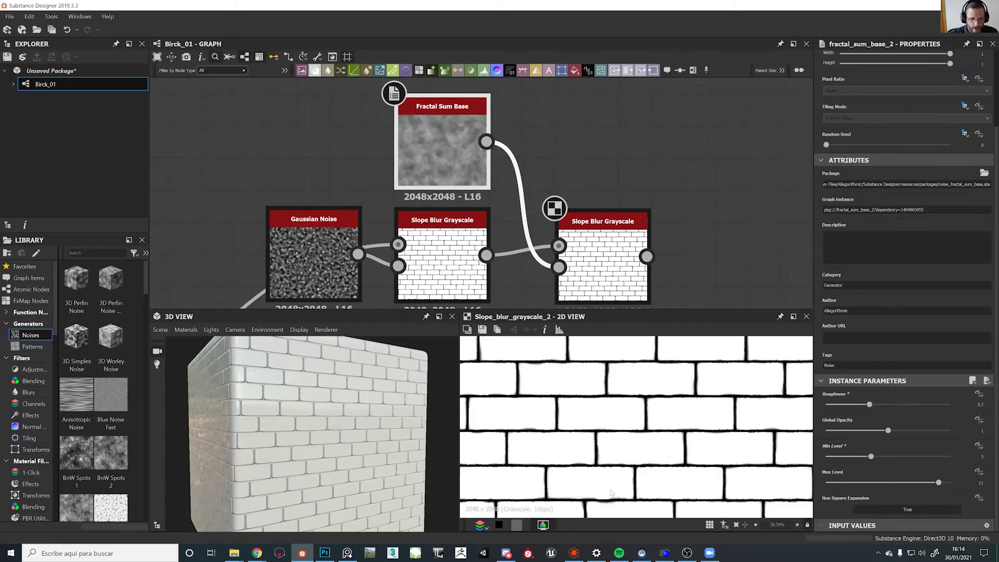
pyautogui.scroll(5, 635, 433)
pyautogui.scroll(5, 635, 433)
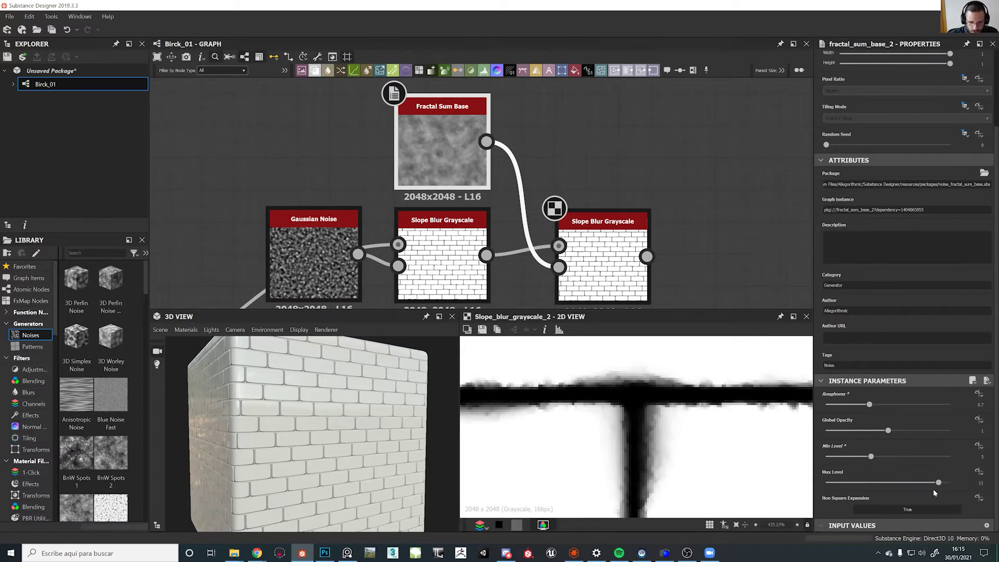
pyautogui.moveTo(938, 483)
pyautogui.mouseDown()
pyautogui.moveTo(917, 487)
pyautogui.moveTo(927, 483)
pyautogui.mouseUp()
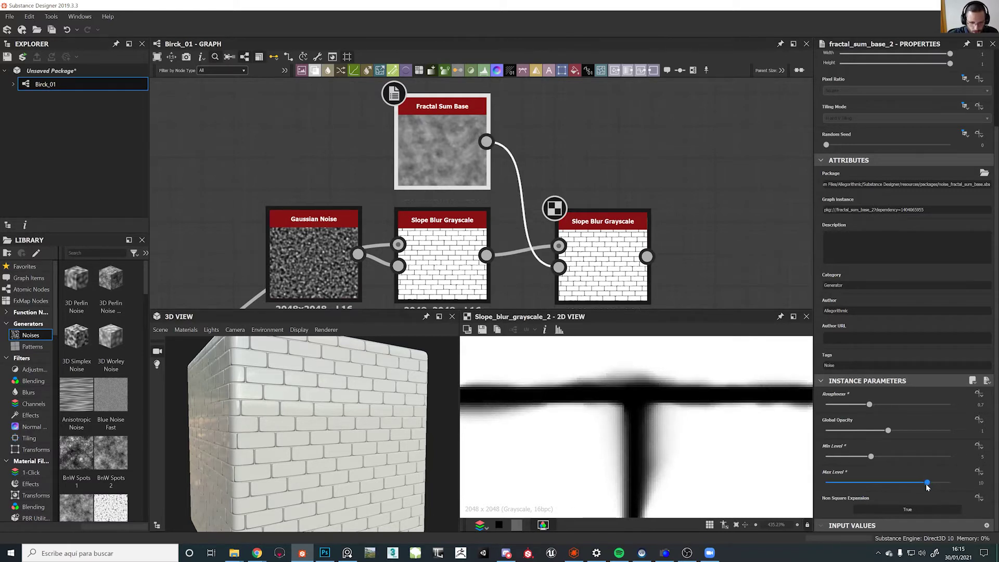
pyautogui.scroll(-6, 686, 417)
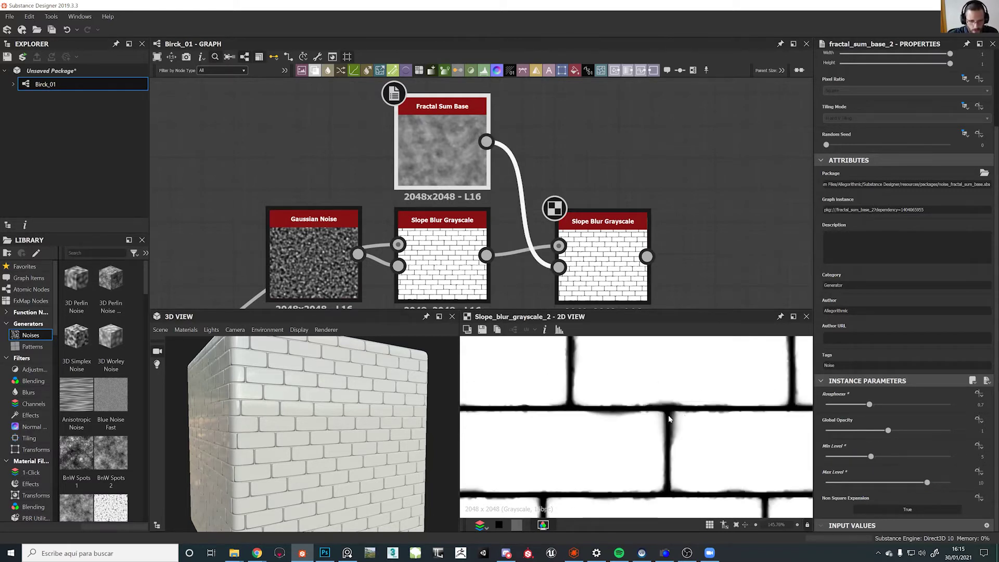
pyautogui.scroll(5, 596, 445)
pyautogui.scroll(5, 597, 445)
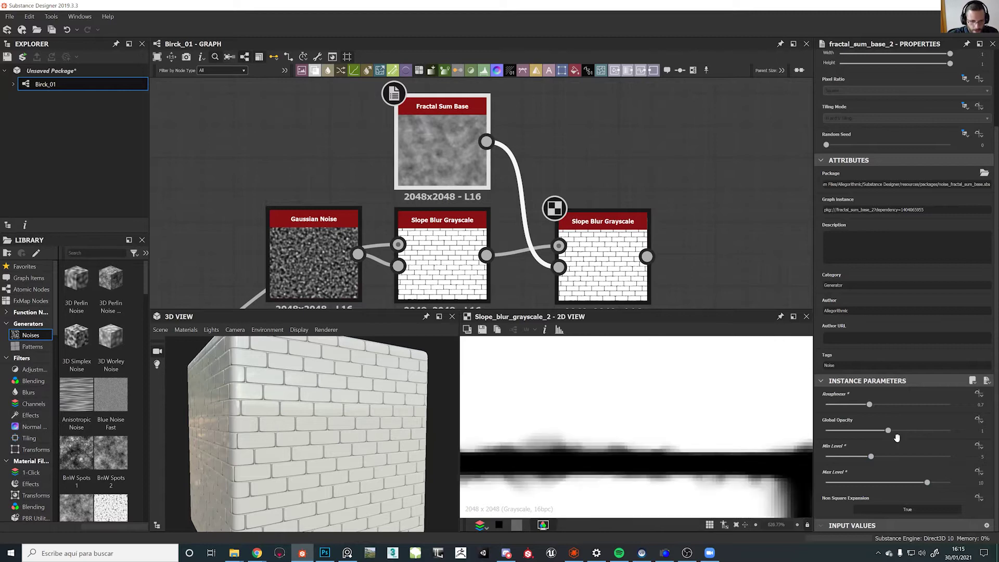
# Raise the Fractal Sum Base roughness to 0.83 and check the brick edges in the 2D preview
pyautogui.moveTo(869, 404)
pyautogui.mouseDown()
pyautogui.moveTo(951, 404)
pyautogui.moveTo(839, 408)
pyautogui.moveTo(918, 408)
pyautogui.moveTo(882, 405)
pyautogui.mouseUp()
pyautogui.scroll(-5, 647, 472)
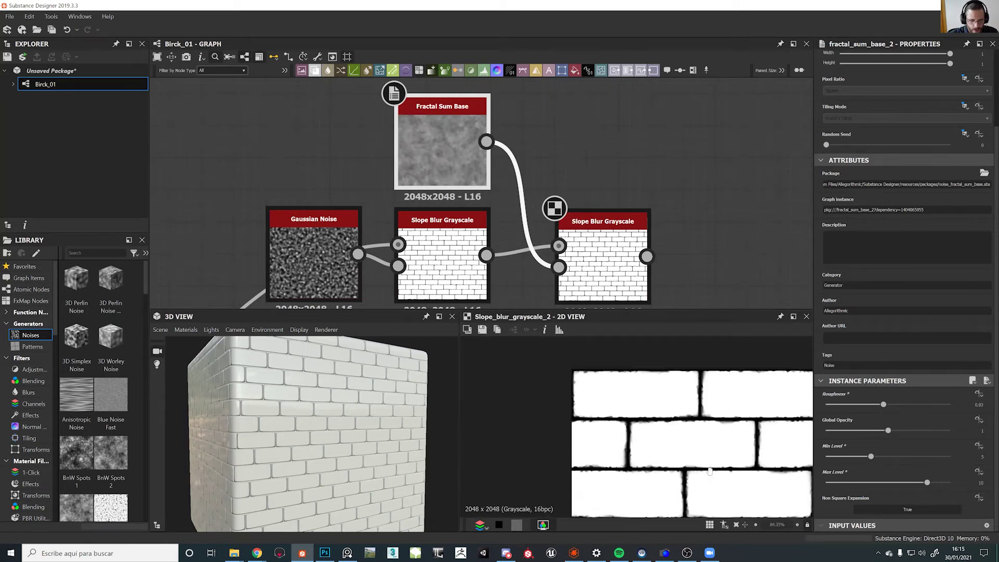
pyautogui.scroll(3, 649, 421)
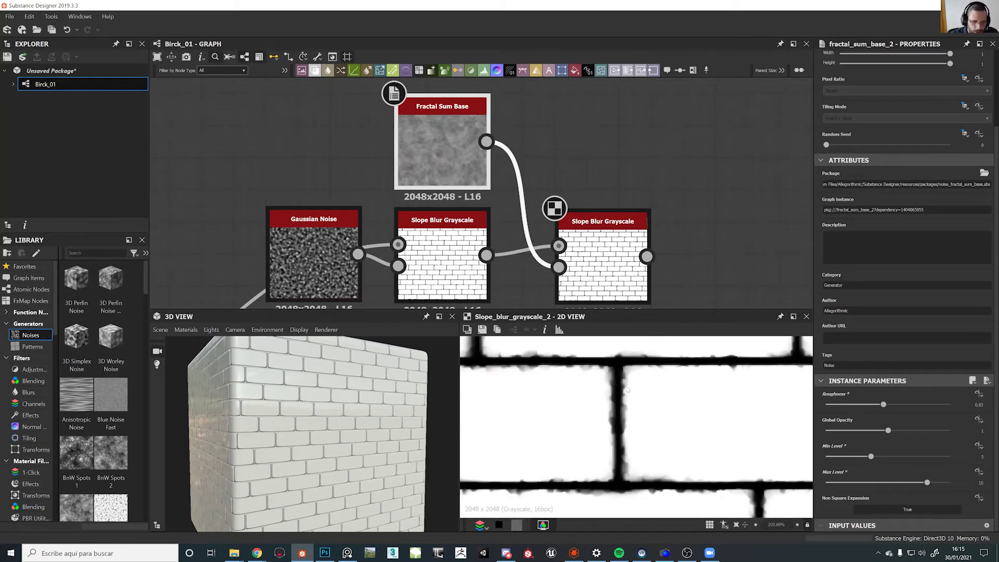
pyautogui.moveTo(693, 476); pyautogui.dragTo(634, 406, button='middle')
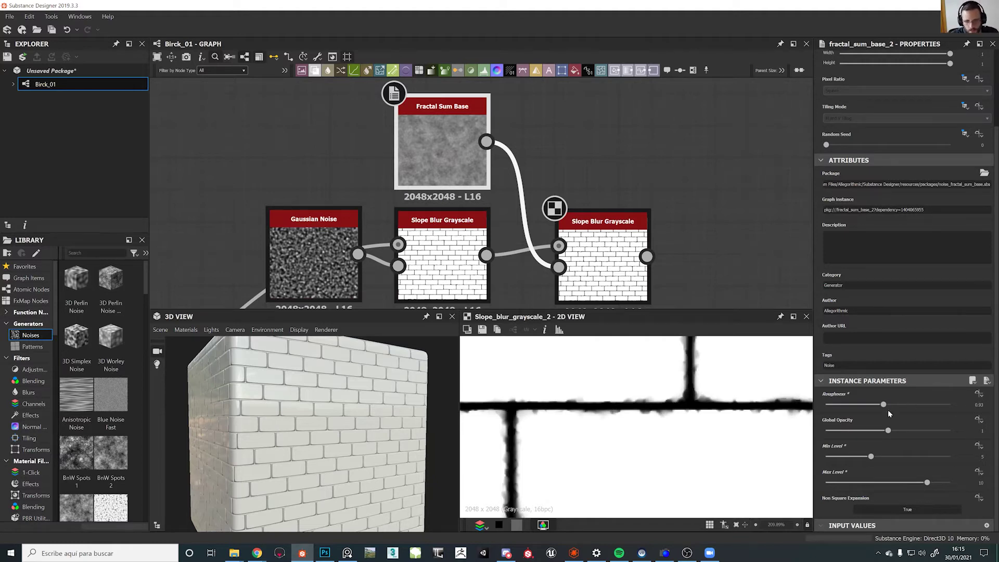
# Try Fractal Sum Base values of roughness 1.15, min level 3 and max level 9
pyautogui.moveTo(871, 456)
pyautogui.mouseDown()
pyautogui.moveTo(914, 461)
pyautogui.moveTo(836, 461)
pyautogui.moveTo(853, 460)
pyautogui.mouseUp()
pyautogui.moveTo(882, 405); pyautogui.dragTo(885, 412)
pyautogui.moveTo(928, 483); pyautogui.dragTo(914, 486)
pyautogui.moveTo(882, 404); pyautogui.dragTo(904, 404)
pyautogui.scroll(-4, 635, 407)
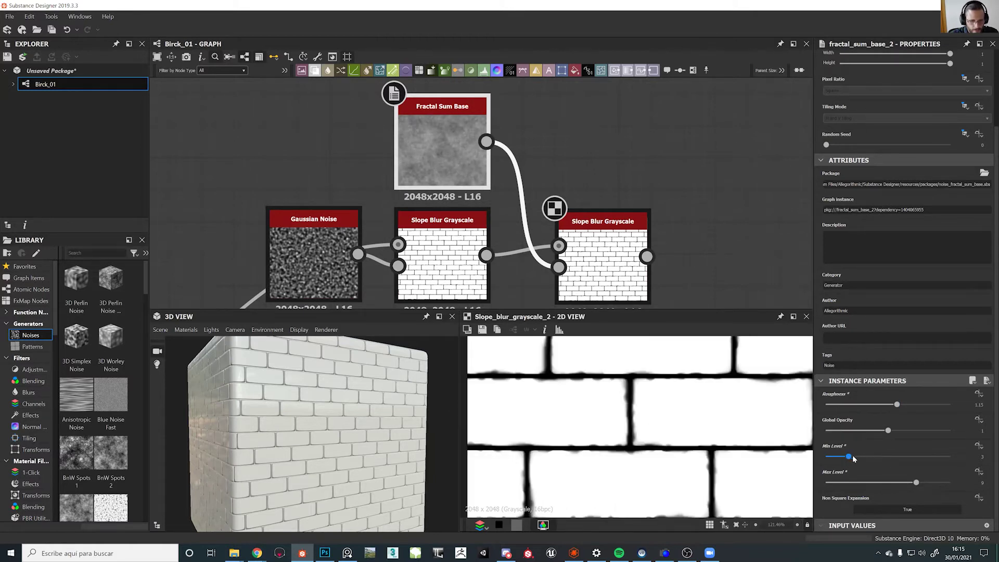
# Set the Fractal Sum Base to min level 5, max level 10 and roughness about 0.69, and check the edges
pyautogui.moveTo(874, 458); pyautogui.dragTo(872, 457)
pyautogui.moveTo(916, 483); pyautogui.dragTo(925, 484)
pyautogui.moveTo(897, 404); pyautogui.dragTo(872, 409)
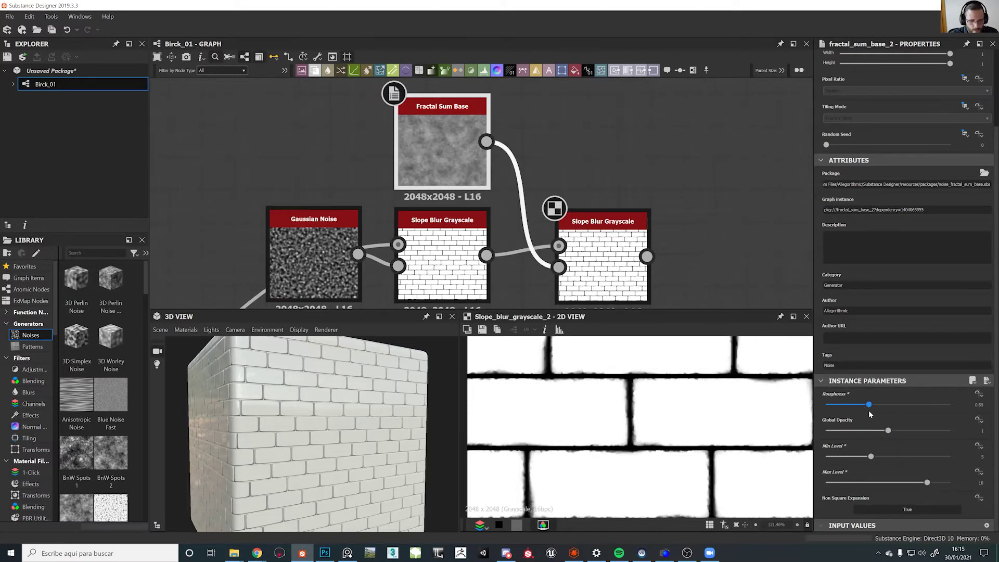
pyautogui.scroll(-4, 640, 421)
pyautogui.moveTo(645, 418); pyautogui.dragTo(619, 441, button='middle')
pyautogui.scroll(3, 619, 441)
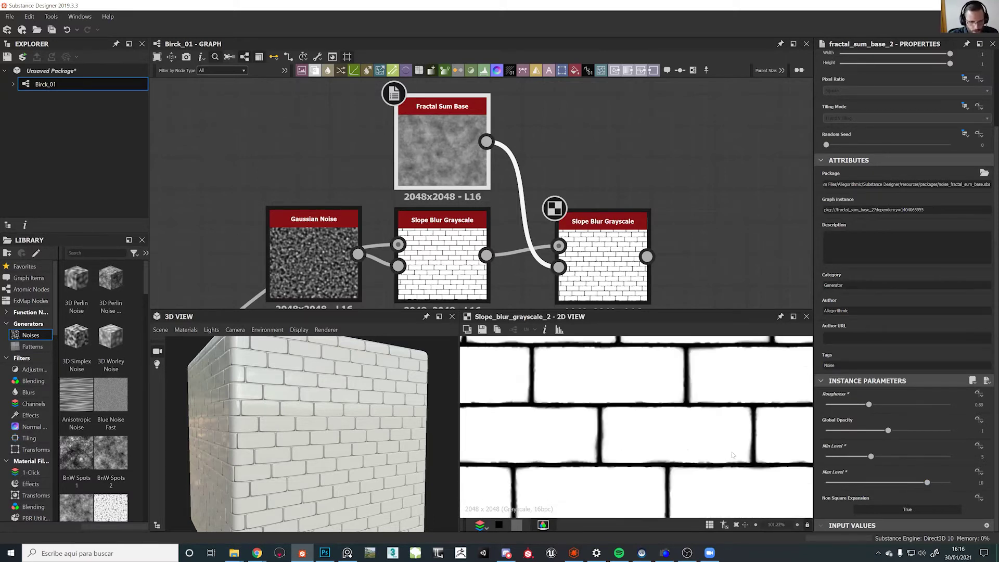
pyautogui.scroll(2, 696, 456)
pyautogui.moveTo(600, 236); pyautogui.dragTo(568, 232, button='middle')
pyautogui.click(568, 232)
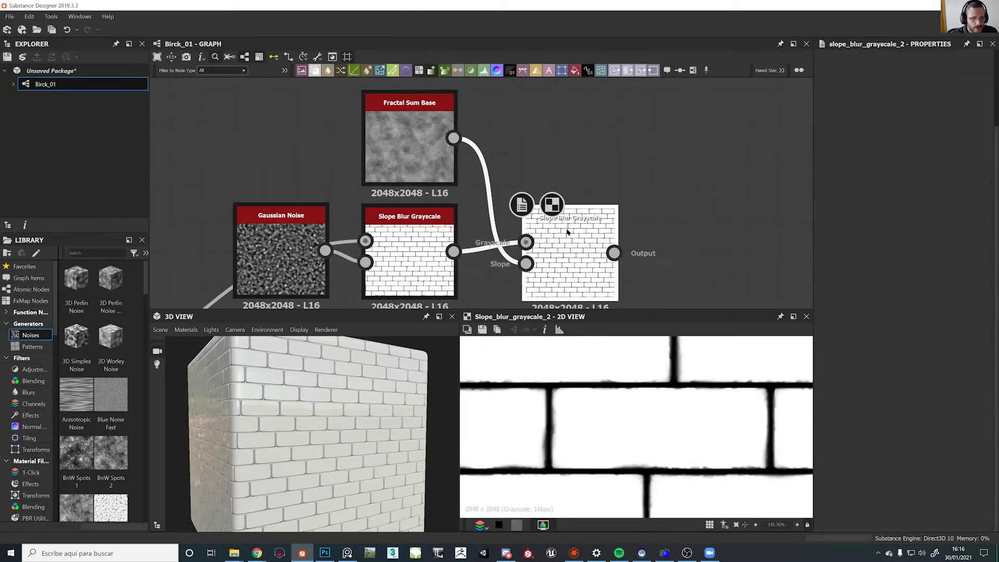
pyautogui.press('space')
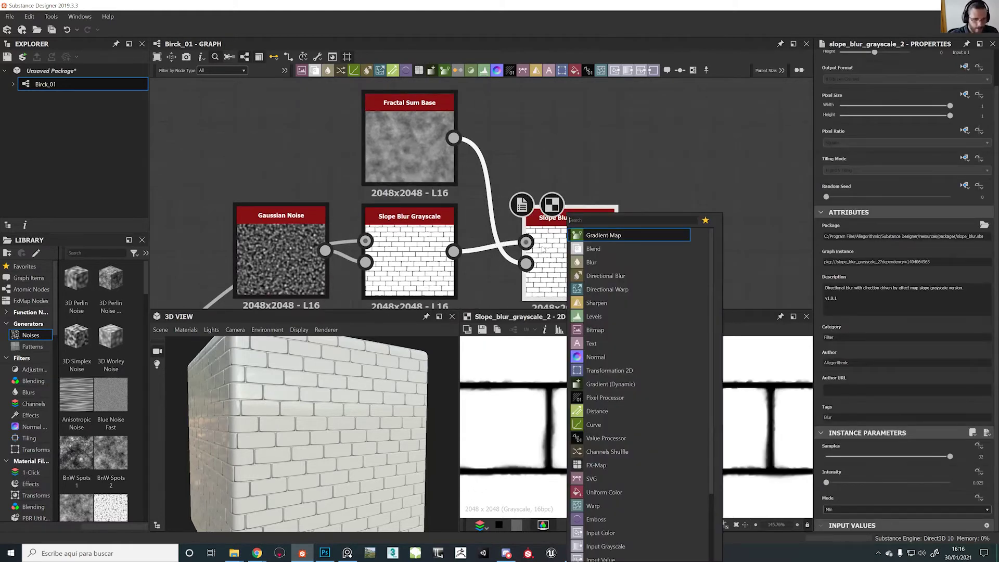
pyautogui.click(542, 249)
pyautogui.scroll(-4, 544, 243)
pyautogui.scroll(-8, 713, 438)
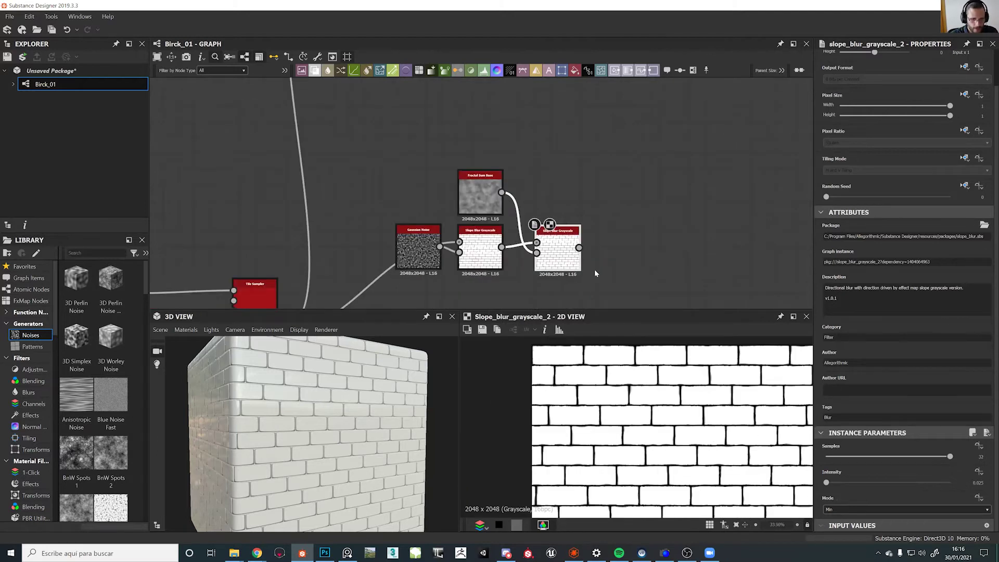
pyautogui.press('space')
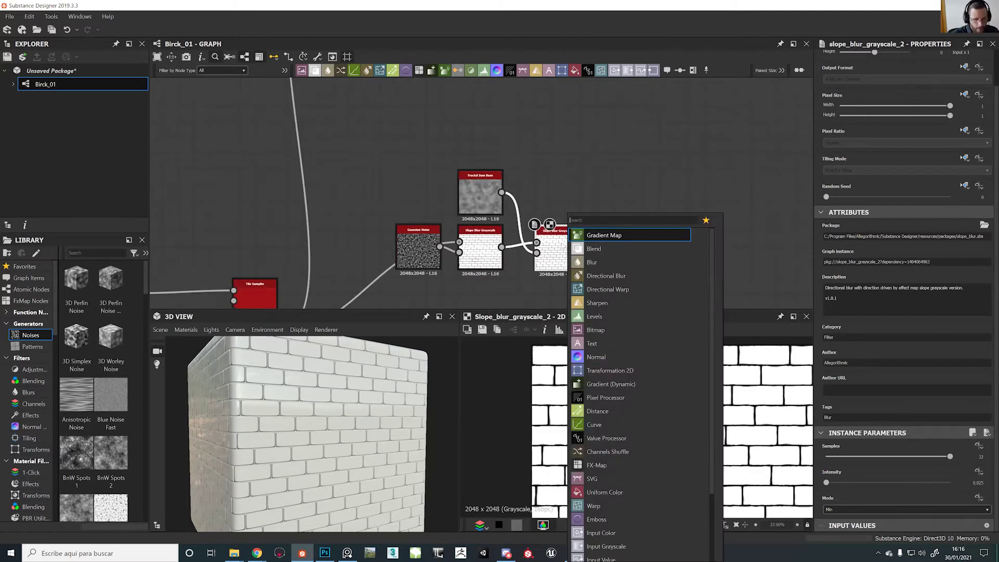
pyautogui.press('Escape')
# Duplicate the second Slope Blur Grayscale node and chain the copy after it, with the Fractal Sum Base driving its slope
pyautogui.hotkey('ctrl', 'd')
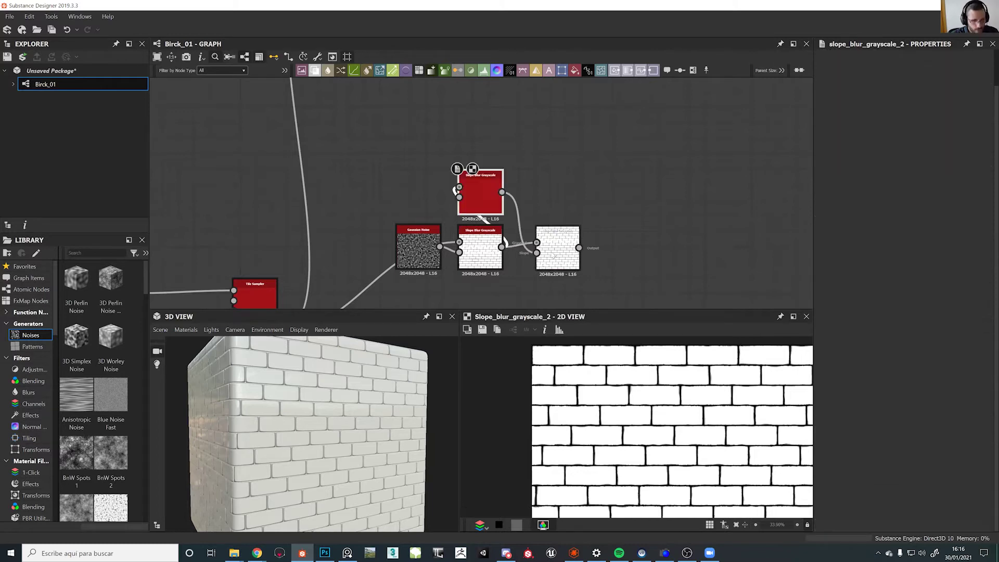
pyautogui.moveTo(477, 203); pyautogui.dragTo(642, 257)
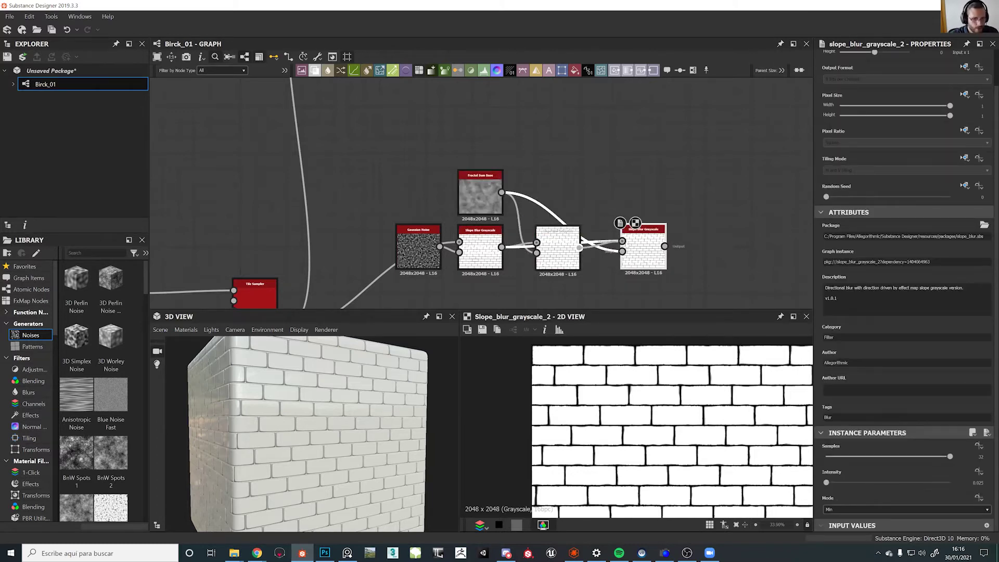
pyautogui.moveTo(633, 249); pyautogui.dragTo(640, 250)
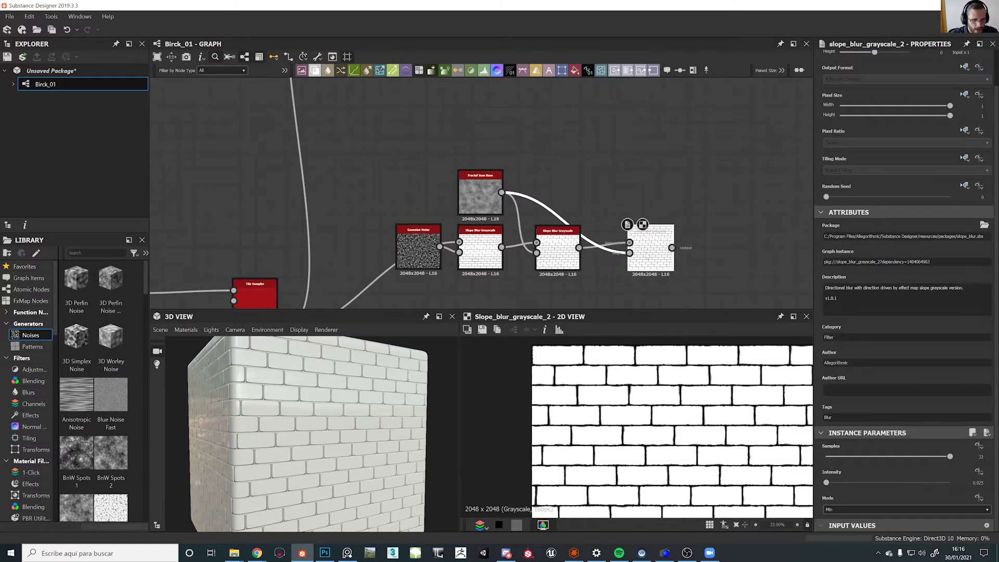
# Duplicate the Fractal Sum Base node and connect the copy to the third Slope Blur Grayscale's Slope input
pyautogui.doubleClick(482, 193)
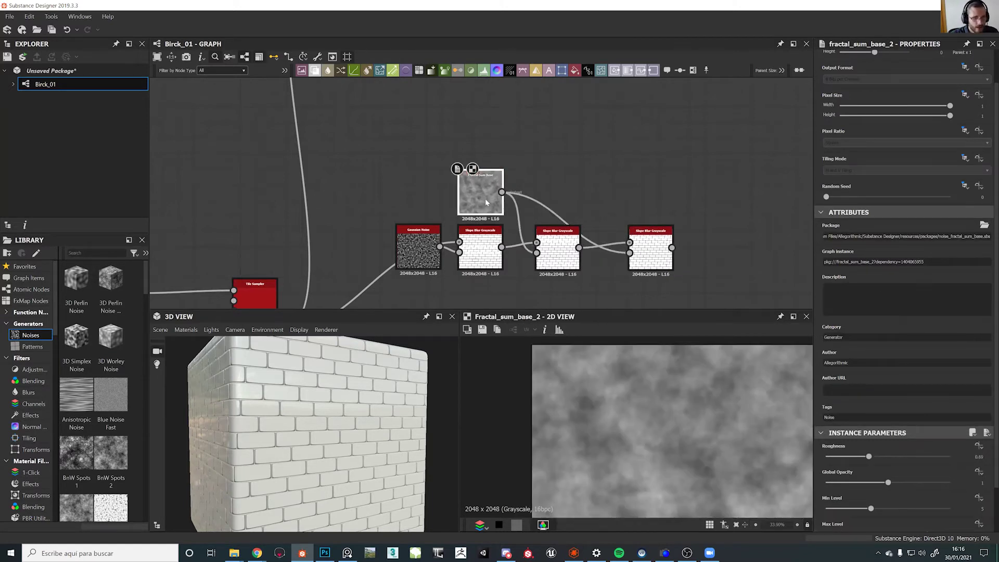
pyautogui.hotkey('ctrl', 'd')
pyautogui.moveTo(580, 192); pyautogui.dragTo(623, 254)
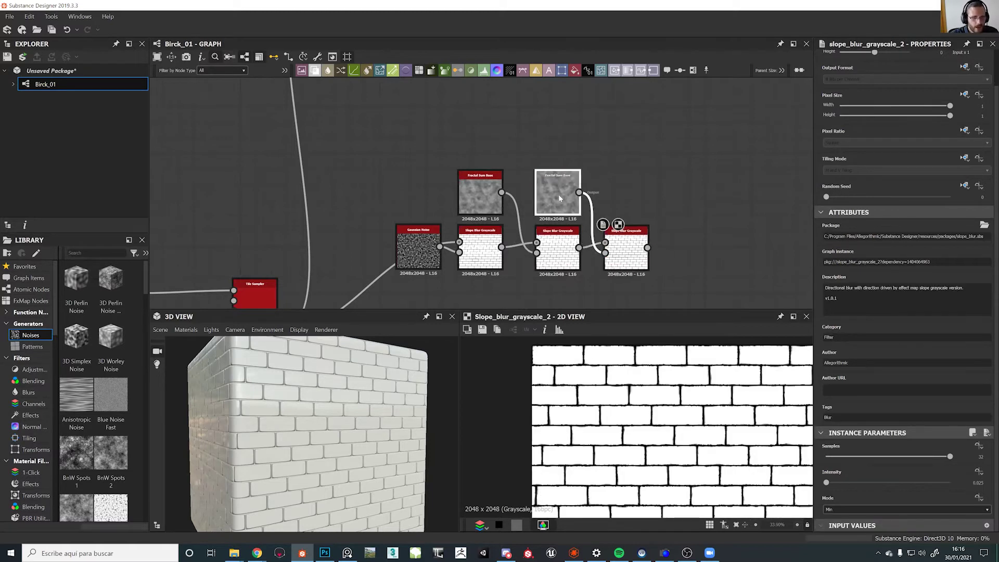
# Preview the third Slope Blur Grayscale in 2D and set the copied Fractal Sum Base to min level 7 and roughness about 0.19
pyautogui.click(558, 195)
pyautogui.doubleClick(623, 243)
pyautogui.click(561, 200)
pyautogui.scroll(2, 856, 473)
pyautogui.scroll(-2, 874, 471)
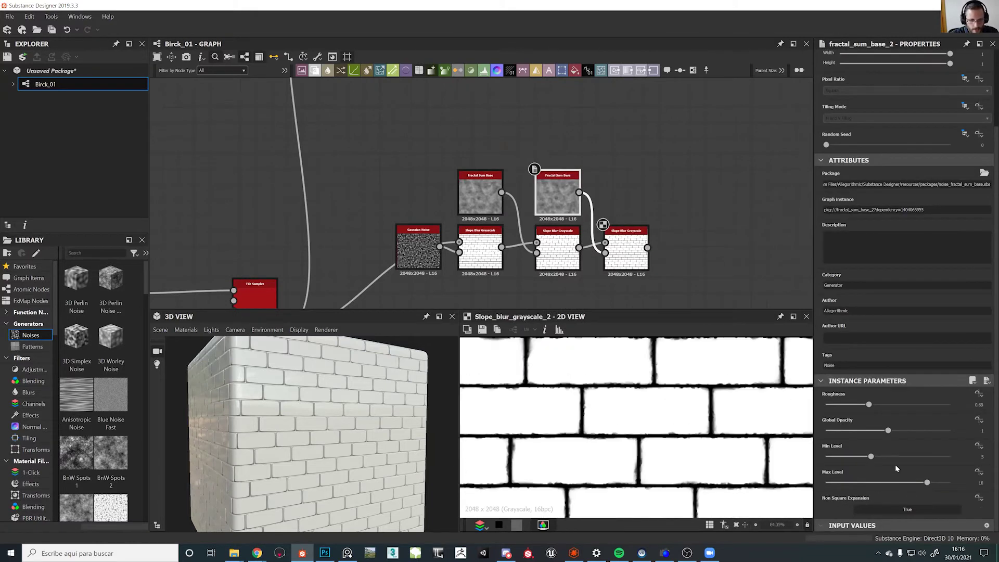
pyautogui.moveTo(872, 458); pyautogui.dragTo(893, 457)
pyautogui.moveTo(864, 408); pyautogui.dragTo(837, 408)
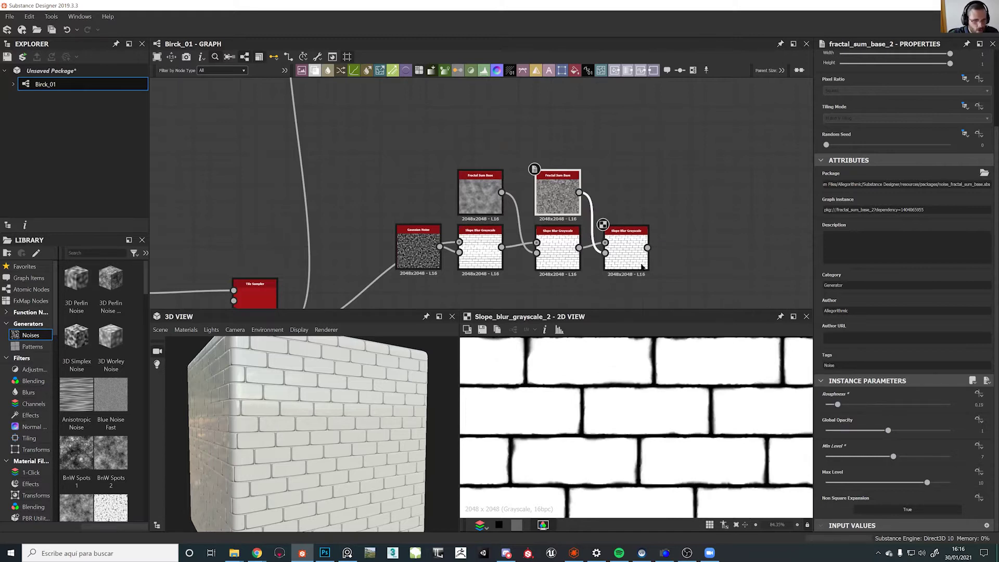
# Adjust the third Slope Blur Grayscale's intensity, trying 0.2 and settling on 0.15
pyautogui.click(642, 266)
pyautogui.moveTo(828, 484)
pyautogui.mouseDown()
pyautogui.moveTo(838, 485)
pyautogui.moveTo(829, 486)
pyautogui.mouseUp()
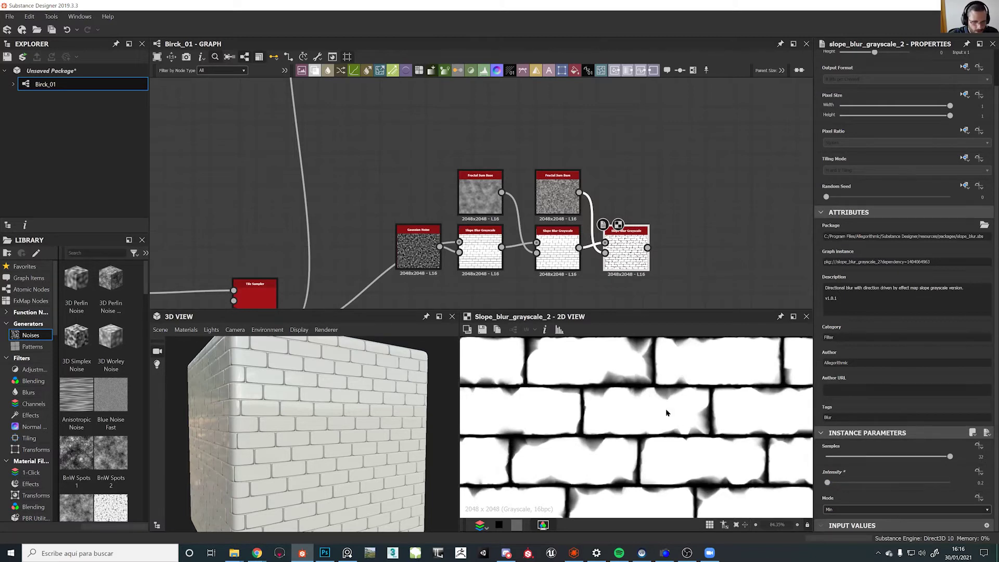
pyautogui.scroll(-5, 661, 411)
pyautogui.scroll(2, 635, 429)
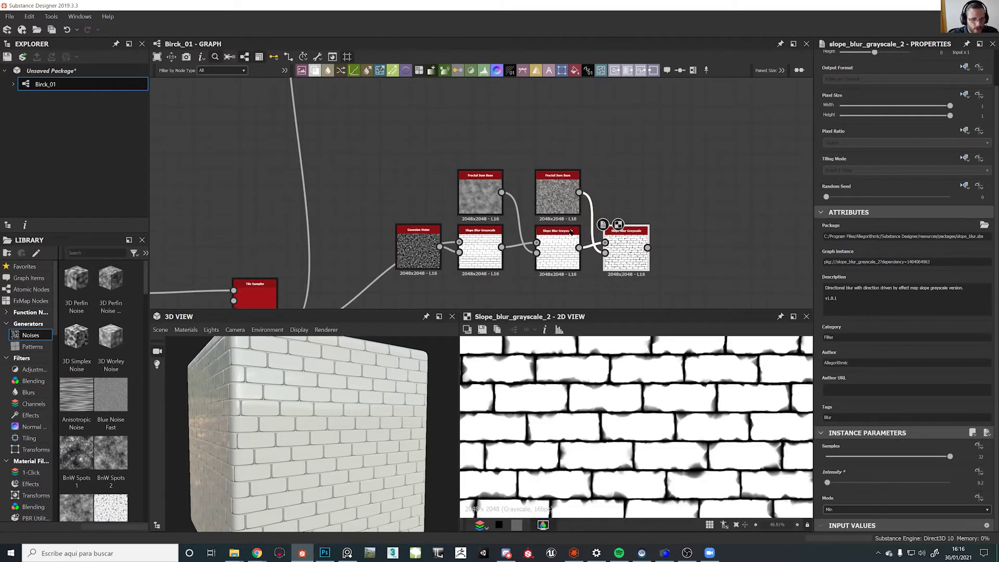
pyautogui.doubleClick(979, 483)
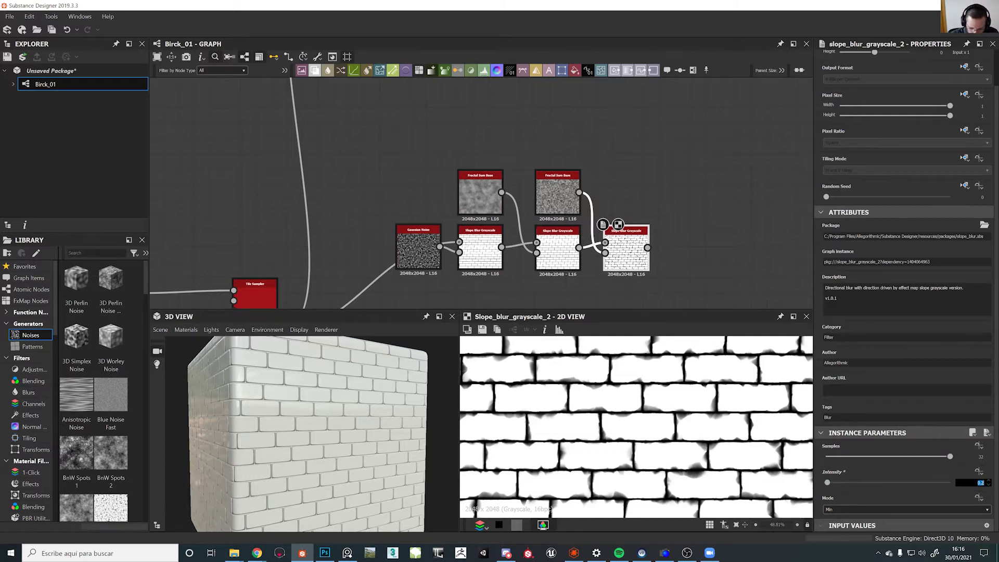
pyautogui.write('0.15')
pyautogui.press('Return')
pyautogui.scroll(6, 741, 415)
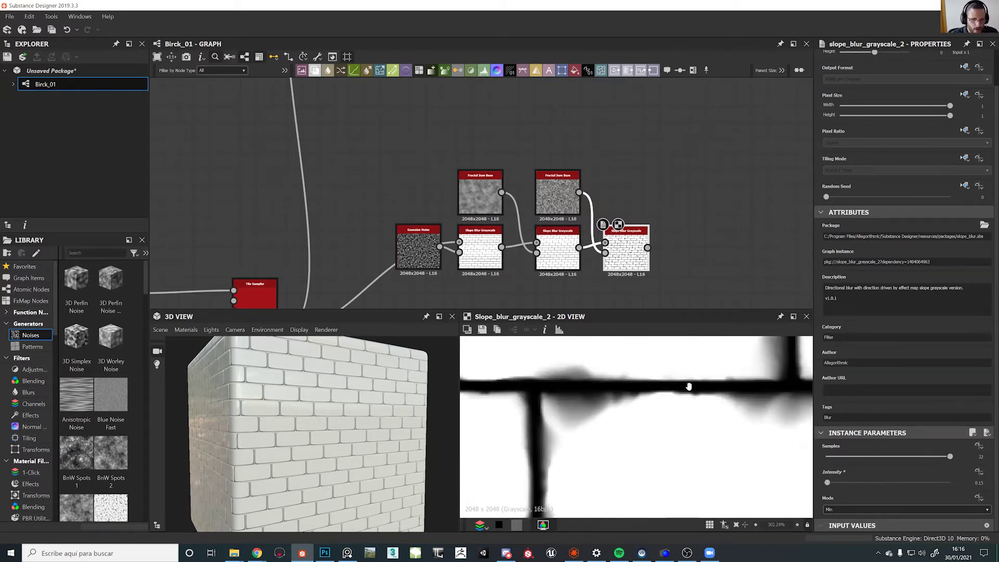
# Set the copied Fractal Sum Base's roughness to about 0.37 while previewing the third Slope Blur Grayscale in 2D
pyautogui.doubleClick(567, 196)
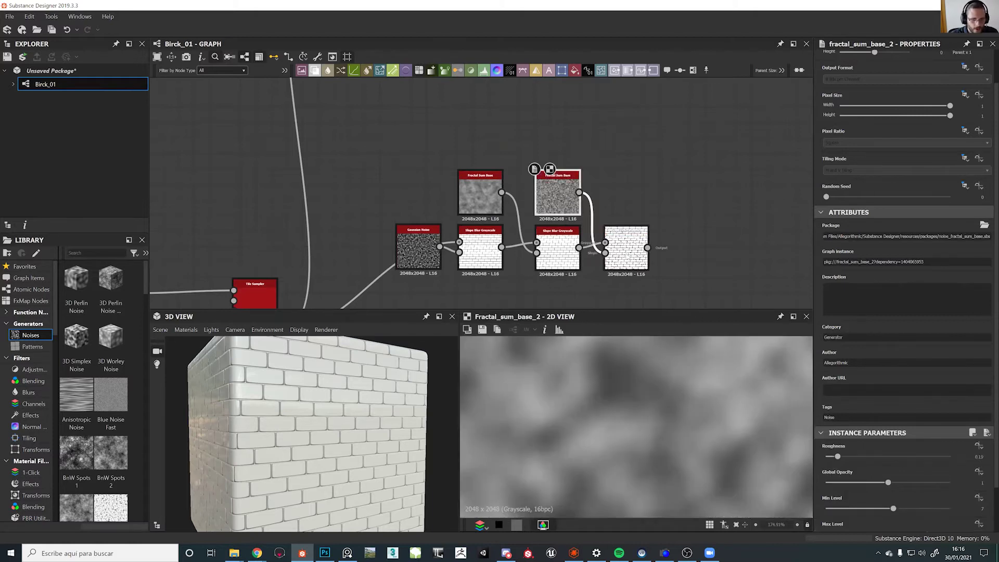
pyautogui.doubleClick(633, 251)
pyautogui.click(559, 197)
pyautogui.moveTo(843, 459); pyautogui.dragTo(856, 459)
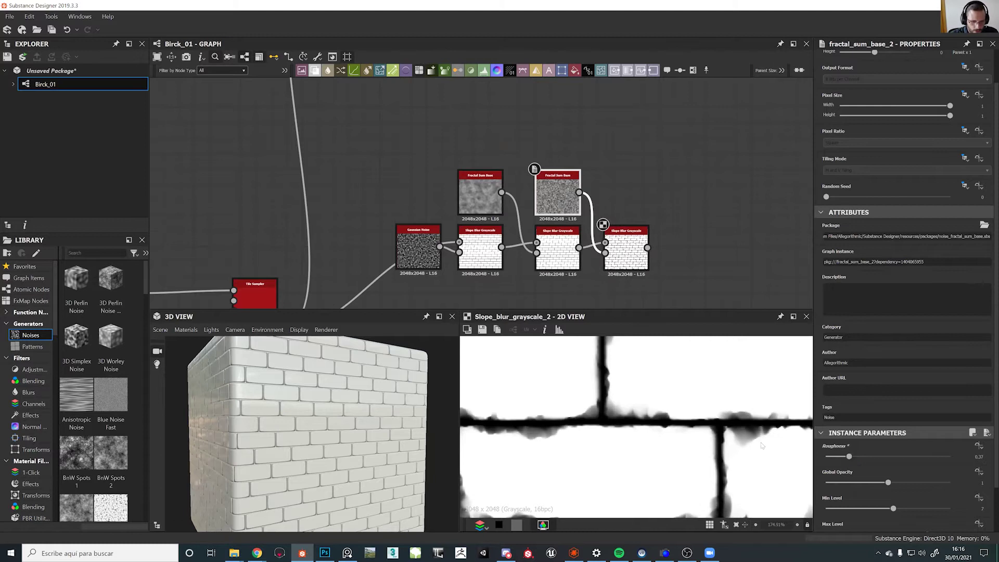
pyautogui.scroll(-6, 762, 446)
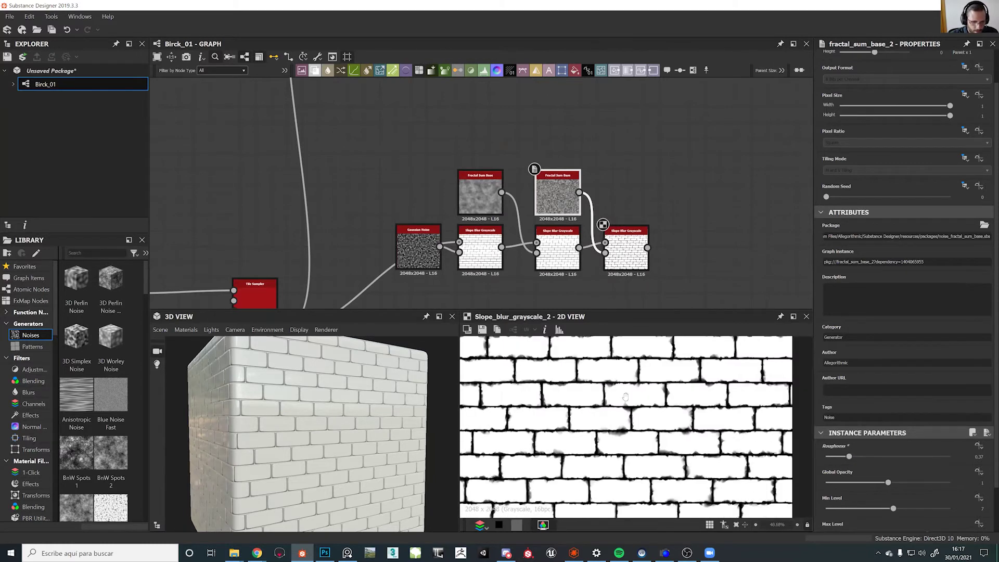
pyautogui.scroll(3, 725, 428)
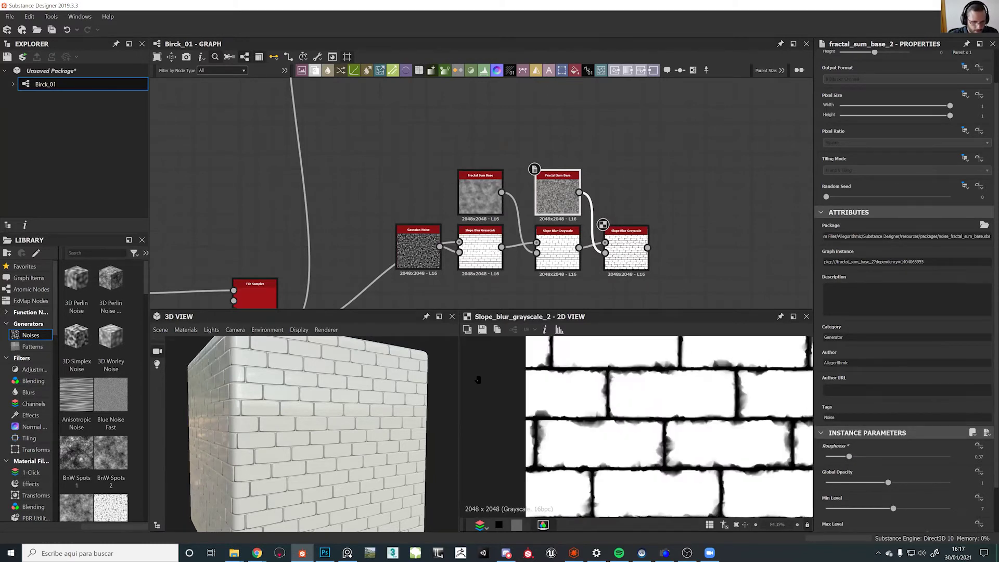
pyautogui.moveTo(478, 379); pyautogui.dragTo(306, 362, button='middle')
# Fine-tune the copied Fractal Sum Base, keeping min level at 7 and setting global opacity to about 1.02
pyautogui.moveTo(884, 510)
pyautogui.mouseDown()
pyautogui.moveTo(842, 508)
pyautogui.moveTo(894, 512)
pyautogui.mouseUp()
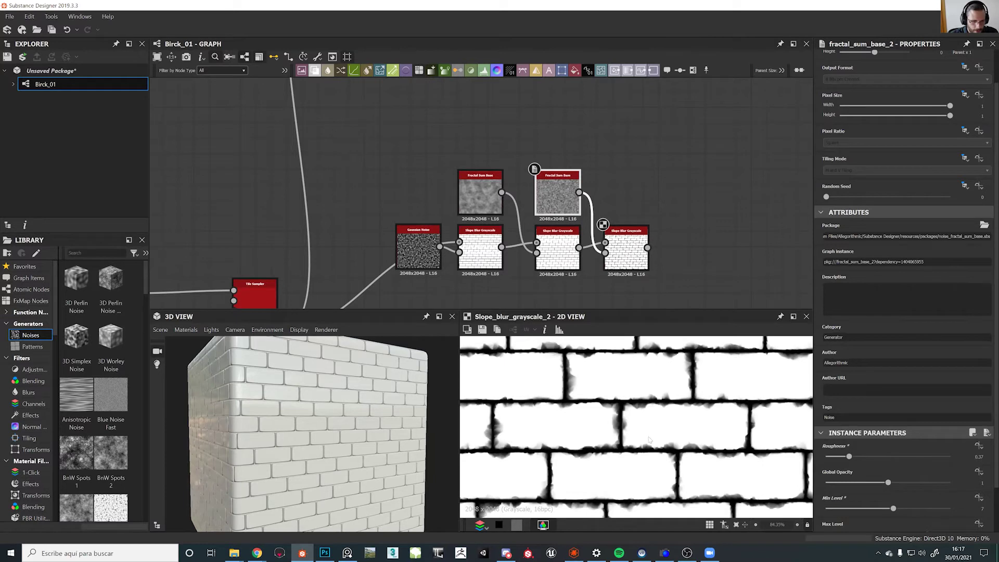
pyautogui.moveTo(890, 485)
pyautogui.mouseDown()
pyautogui.moveTo(867, 485)
pyautogui.moveTo(911, 484)
pyautogui.moveTo(890, 483)
pyautogui.mouseUp()
pyautogui.scroll(-5, 638, 427)
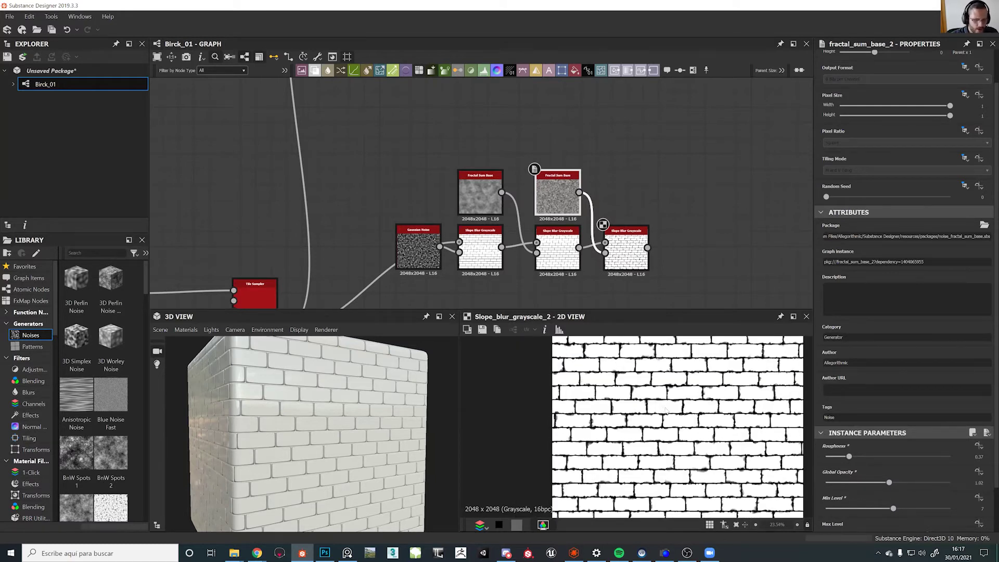
pyautogui.scroll(-3, 665, 409)
# Connect the third Slope Blur Grayscale's output to the Height to Normal World Units node, replacing the Tile Sampler link
pyautogui.scroll(-3, 526, 176)
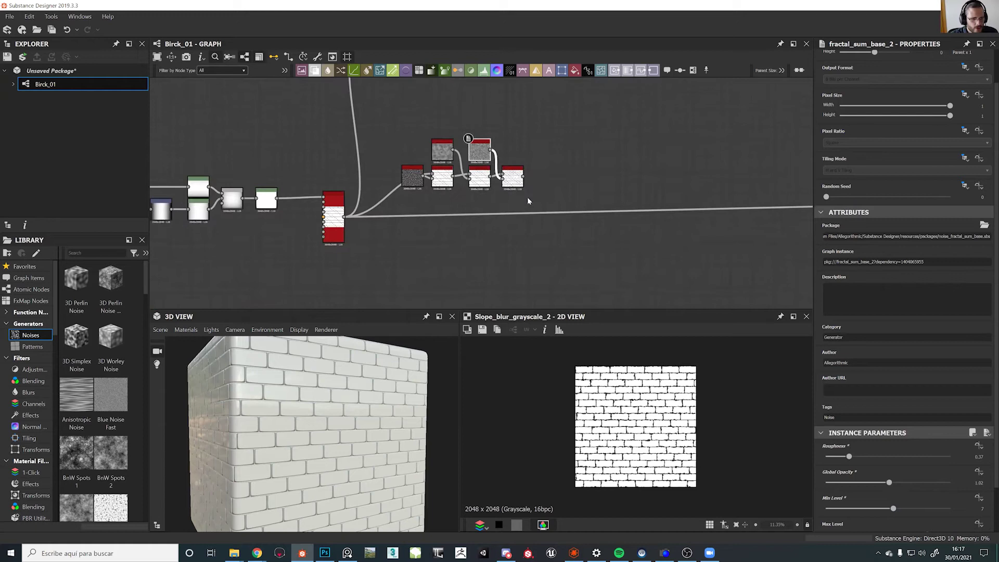
pyautogui.moveTo(528, 198); pyautogui.dragTo(528, 215, button='middle')
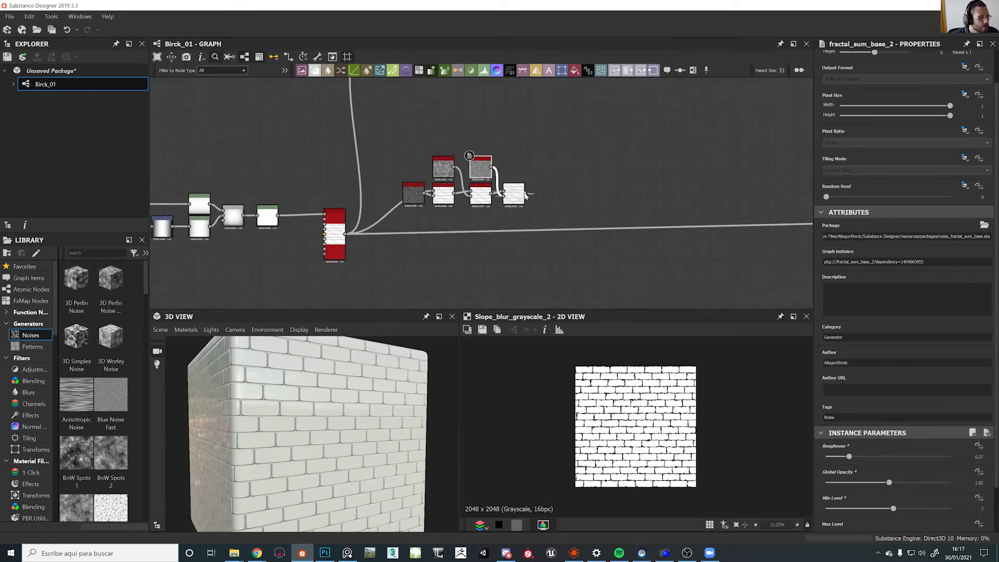
pyautogui.click(525, 194)
pyautogui.scroll(-3, 664, 185)
pyautogui.moveTo(663, 185); pyautogui.dragTo(387, 186, button='middle')
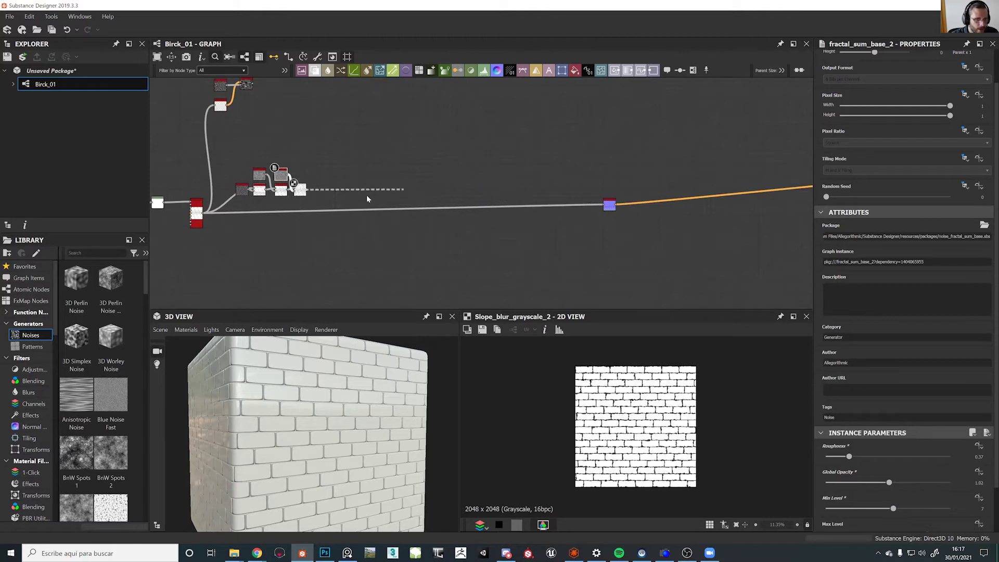
pyautogui.scroll(5, 307, 191)
pyautogui.click(317, 178)
pyautogui.scroll(-5, 448, 227)
pyautogui.moveTo(679, 192); pyautogui.dragTo(348, 194, button='middle')
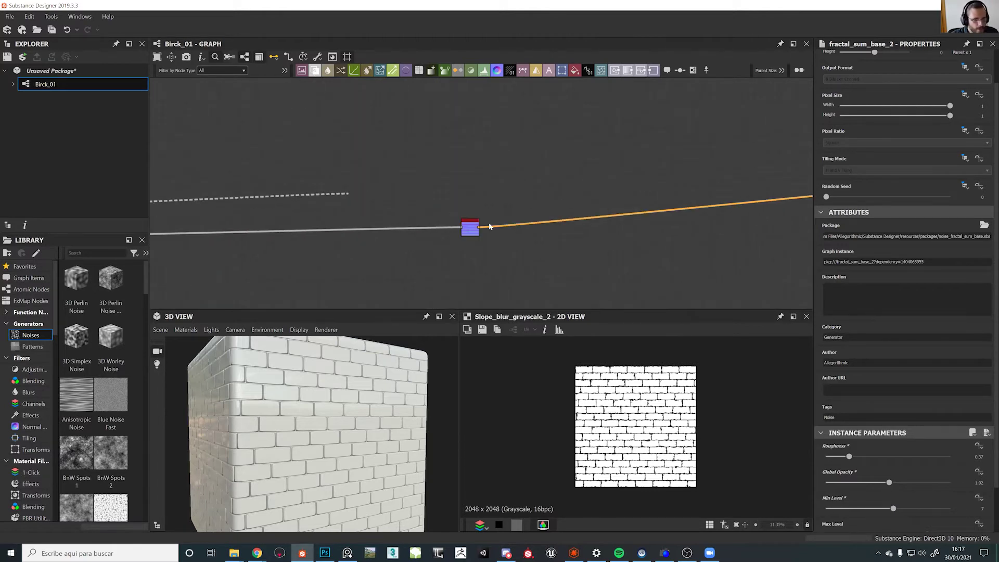
pyautogui.scroll(3, 489, 227)
pyautogui.click(403, 231)
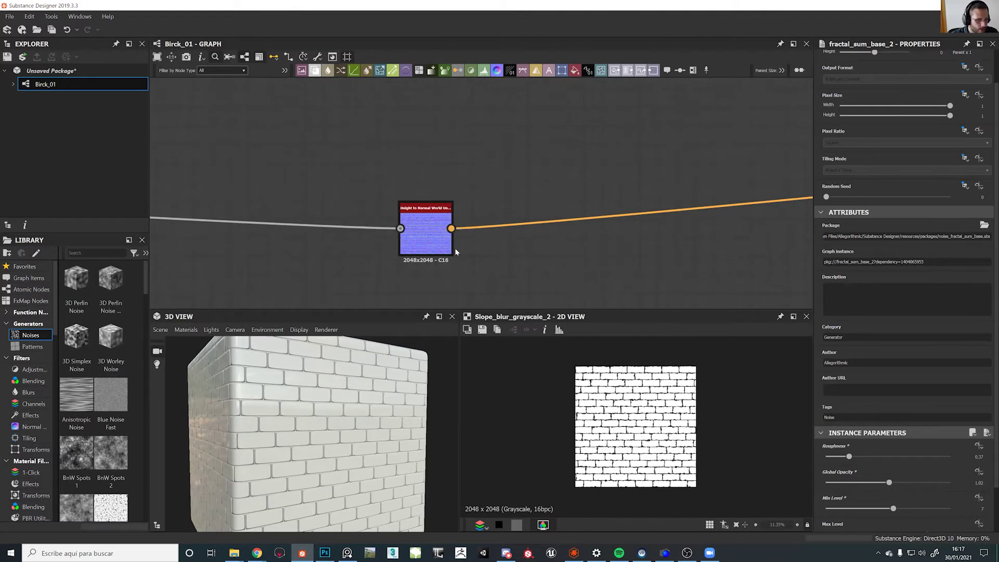
# Examine the chipped brick edges in the 3D view under rotated lighting, and return to the slope blur chain in the graph
pyautogui.moveTo(367, 409); pyautogui.dragTo(342, 419)
pyautogui.scroll(5, 292, 407)
pyautogui.scroll(-3, 292, 407)
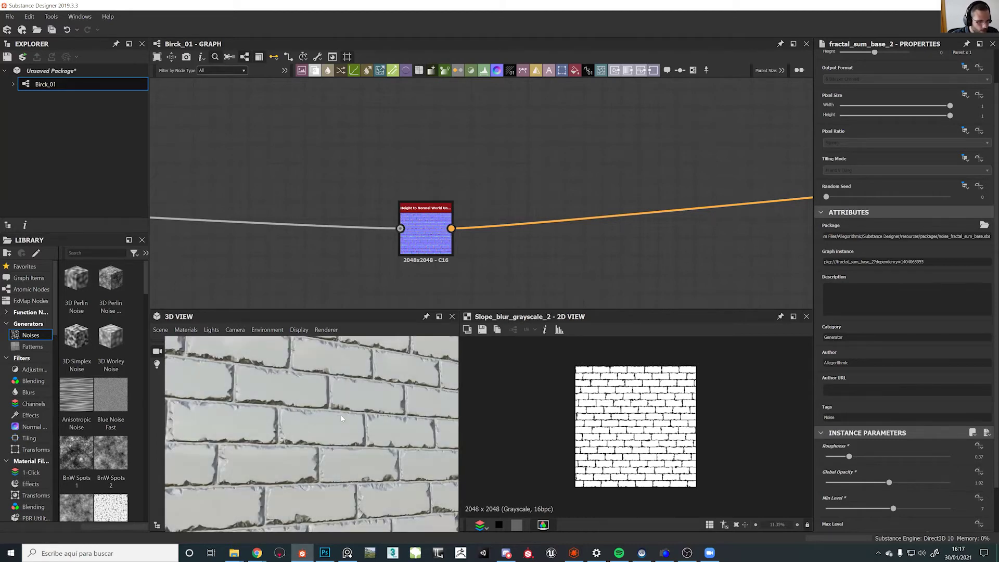
pyautogui.moveTo(341, 418)
pyautogui.keyDown('ctrl'); pyautogui.keyDown('shift'); pyautogui.mouseDown(button='right')
pyautogui.moveTo(320, 426)
pyautogui.moveTo(332, 429)
pyautogui.mouseUp(button='right'); pyautogui.keyUp('shift'); pyautogui.keyUp('ctrl')
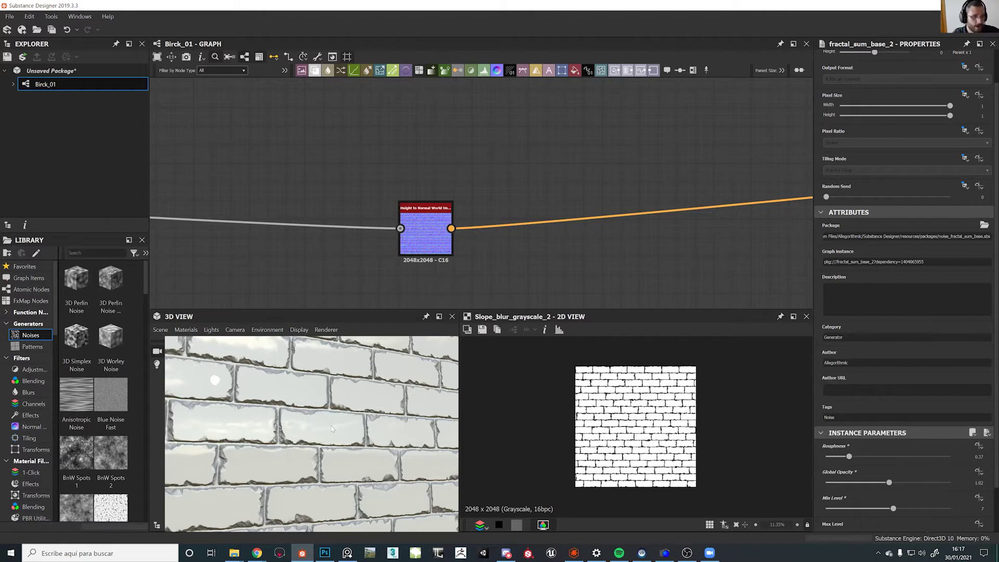
pyautogui.scroll(-6, 262, 414)
pyautogui.moveTo(262, 414); pyautogui.dragTo(246, 442, button='middle')
pyautogui.scroll(4, 247, 442)
pyautogui.moveTo(208, 159); pyautogui.dragTo(997, 202, button='middle')
pyautogui.scroll(-4, 575, 197)
pyautogui.scroll(4, 568, 197)
pyautogui.moveTo(545, 252); pyautogui.dragTo(530, 289, button='middle')
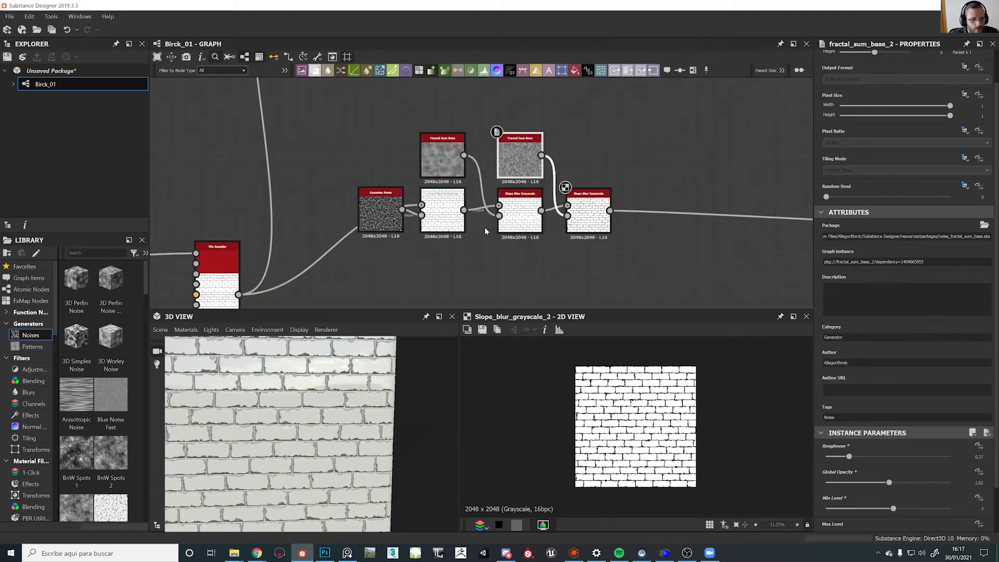
# Connect the second Slope Blur Grayscale's output to the Height to Normal World Units node in place of the third one
pyautogui.click(530, 222)
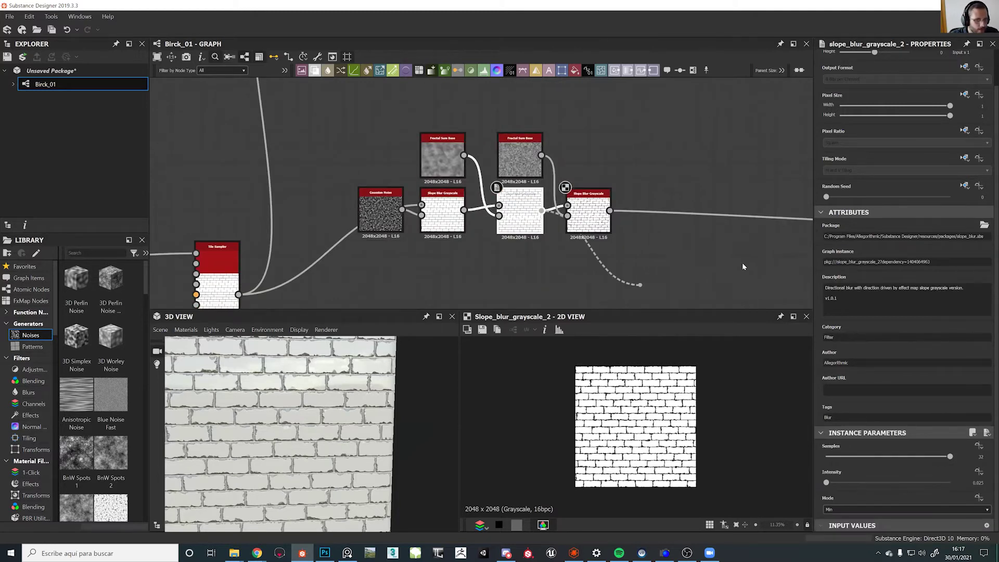
pyautogui.press('f')
pyautogui.scroll(6, 342, 167)
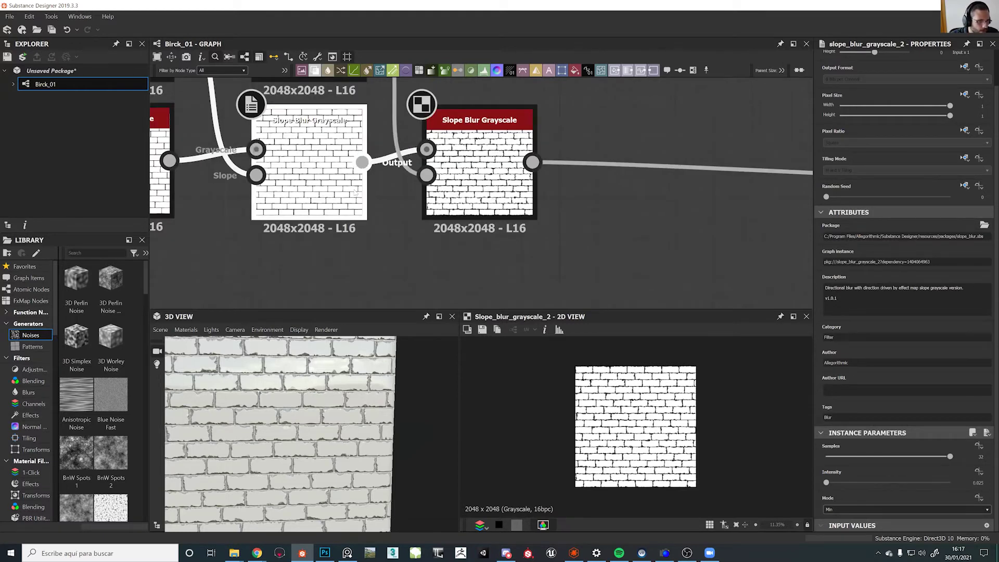
pyautogui.click(362, 162)
pyautogui.scroll(-8, 714, 250)
pyautogui.moveTo(714, 250); pyautogui.dragTo(413, 245, button='middle')
pyautogui.scroll(4, 724, 250)
pyautogui.moveTo(635, 253); pyautogui.dragTo(633, 252)
# Examine the brick edges up close in the 3D view and compare the third and second Slope Blur Grayscale outputs in 2D
pyautogui.moveTo(341, 393); pyautogui.dragTo(371, 386)
pyautogui.keyDown('ctrl'); pyautogui.keyDown('shift'); pyautogui.moveTo(371, 386); pyautogui.dragTo(337, 407, button='right'); pyautogui.keyUp('shift'); pyautogui.keyUp('ctrl')
pyautogui.moveTo(337, 407)
pyautogui.mouseDown()
pyautogui.moveTo(397, 390)
pyautogui.moveTo(350, 412)
pyautogui.mouseUp()
pyautogui.scroll(5, 370, 402)
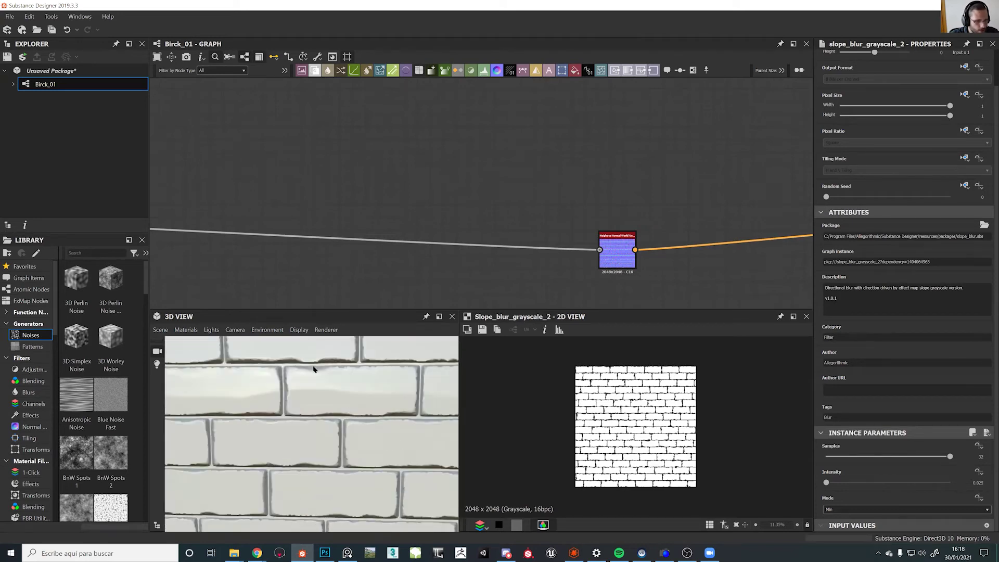
pyautogui.scroll(-3, 343, 229)
pyautogui.moveTo(406, 219); pyautogui.dragTo(747, 211, button='middle')
pyautogui.doubleClick(448, 209)
pyautogui.scroll(10, 588, 380)
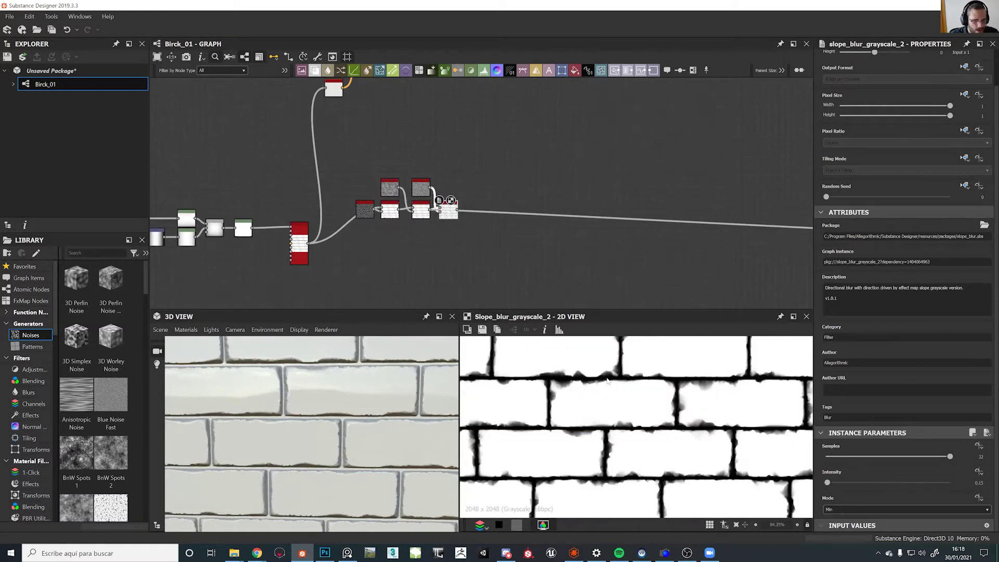
pyautogui.doubleClick(421, 210)
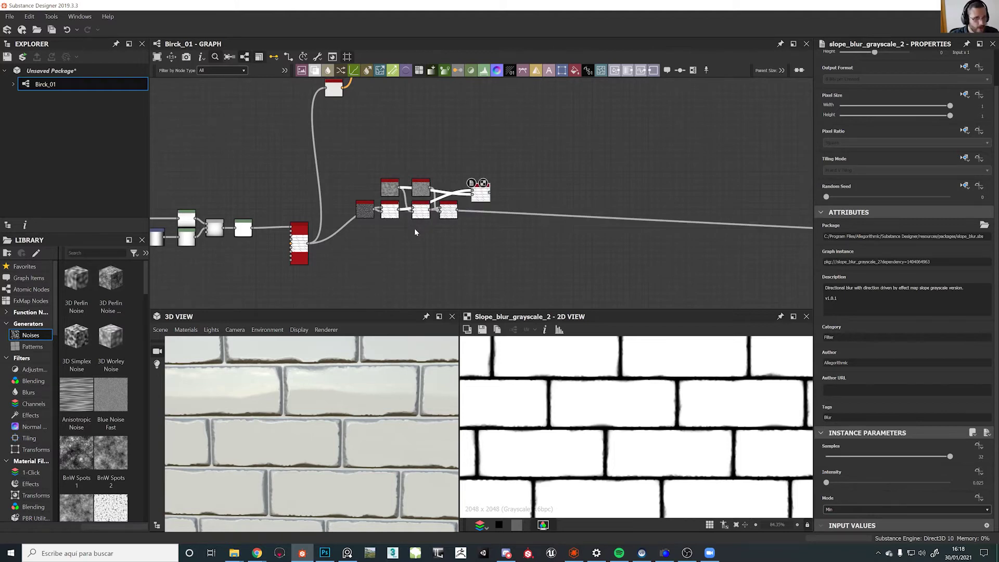
# Duplicate the second Slope Blur Grayscale and place the copy below the slope blur chain
pyautogui.scroll(5, 415, 228)
pyautogui.click(612, 113)
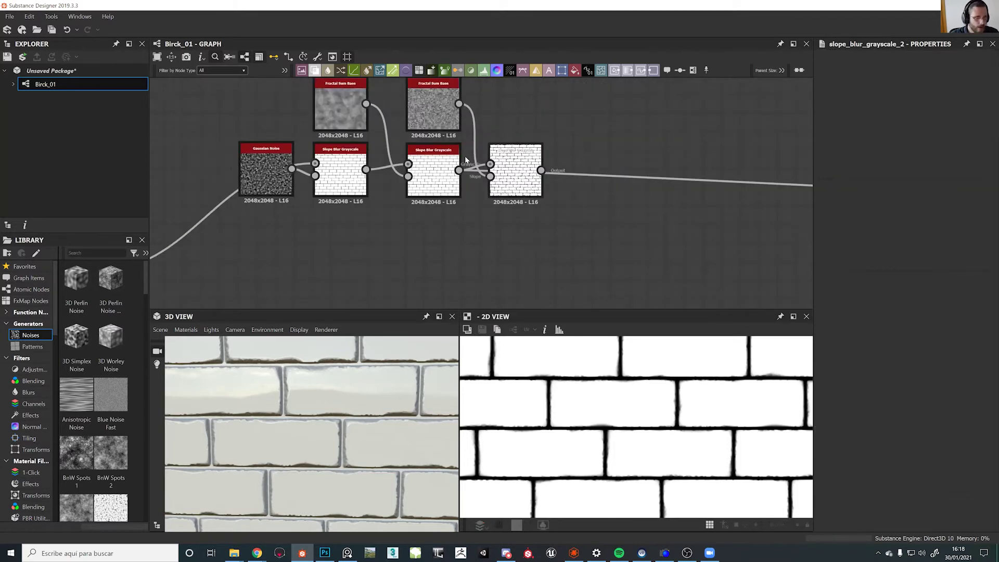
pyautogui.click(431, 180)
pyautogui.hotkey('ctrl', 'd')
pyautogui.moveTo(485, 215); pyautogui.dragTo(448, 278)
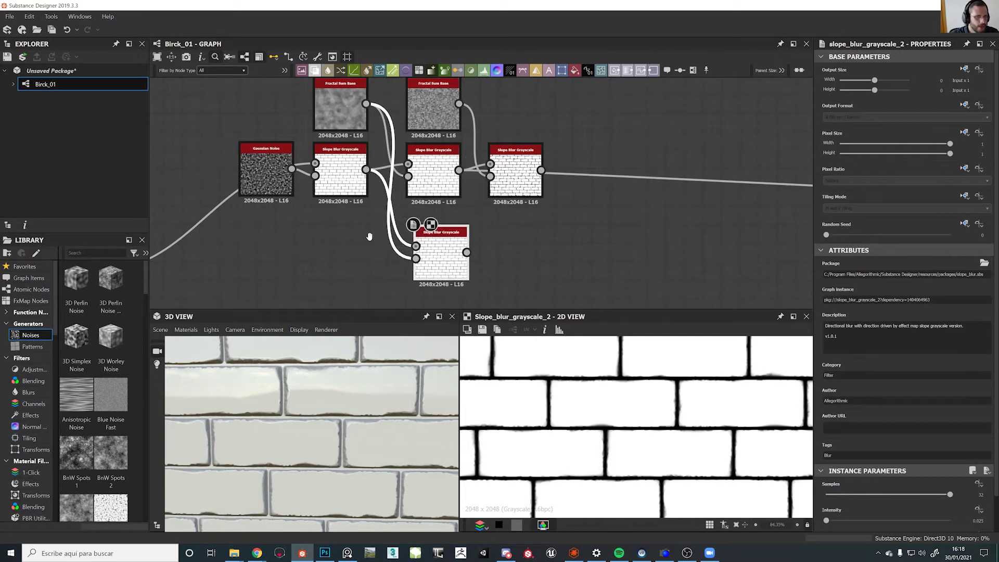
# Try driving the copied Slope Blur Grayscale's slope input with the Tile Sampler and adjusting its intensity
pyautogui.moveTo(367, 177); pyautogui.dragTo(408, 120, button='middle')
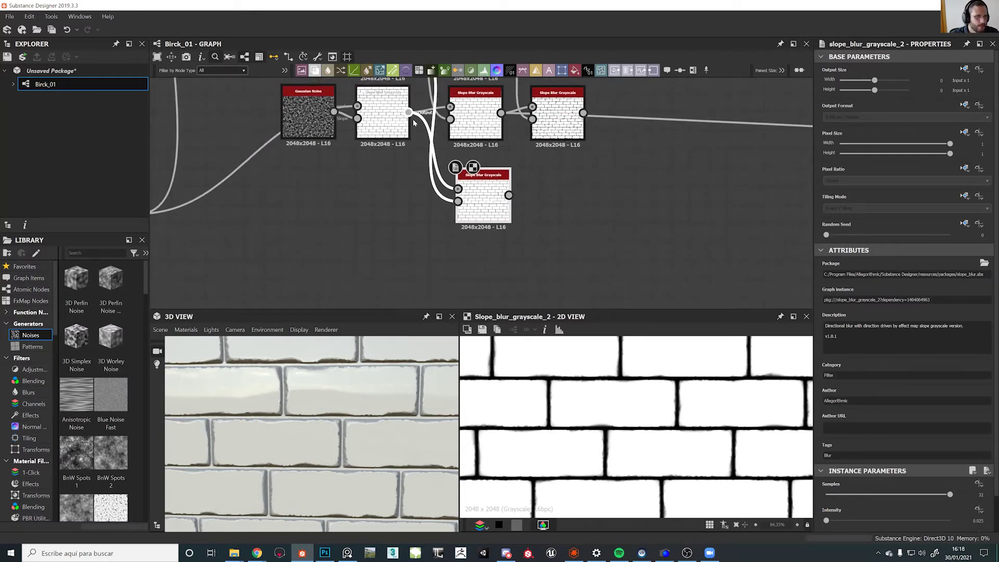
pyautogui.moveTo(457, 202); pyautogui.dragTo(364, 220)
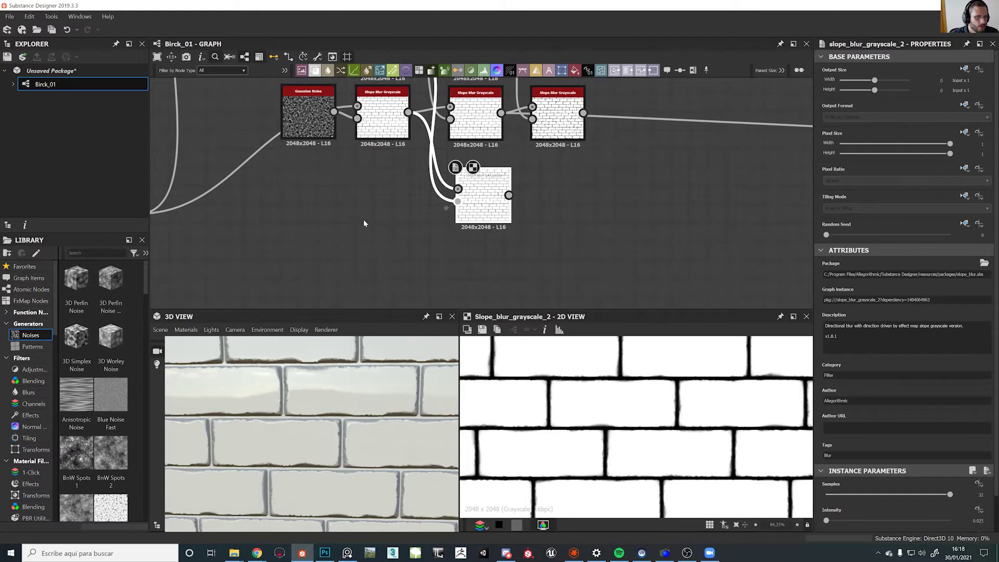
pyautogui.moveTo(419, 207); pyautogui.dragTo(557, 195, button='middle')
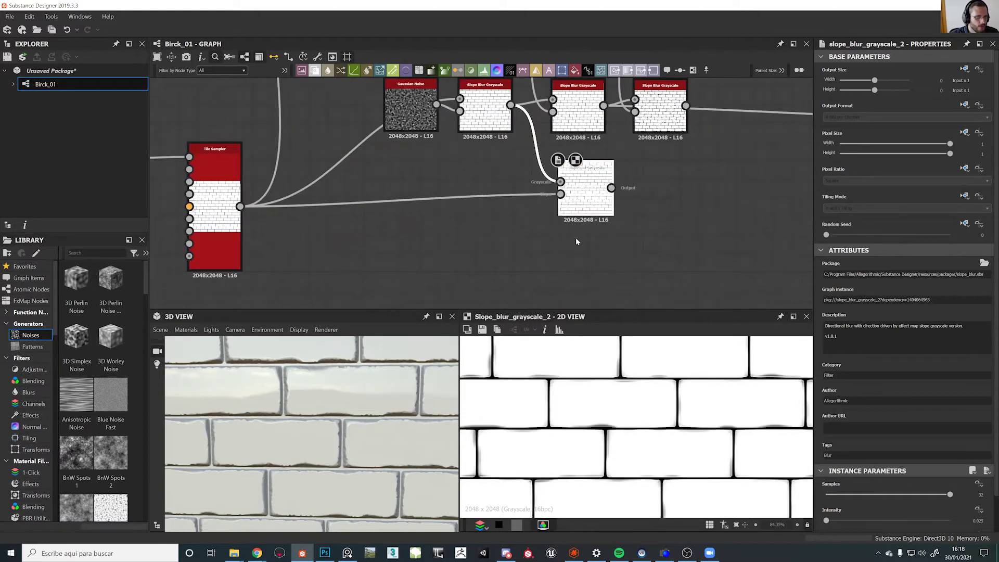
pyautogui.scroll(8, 534, 401)
pyautogui.moveTo(581, 198); pyautogui.dragTo(592, 217)
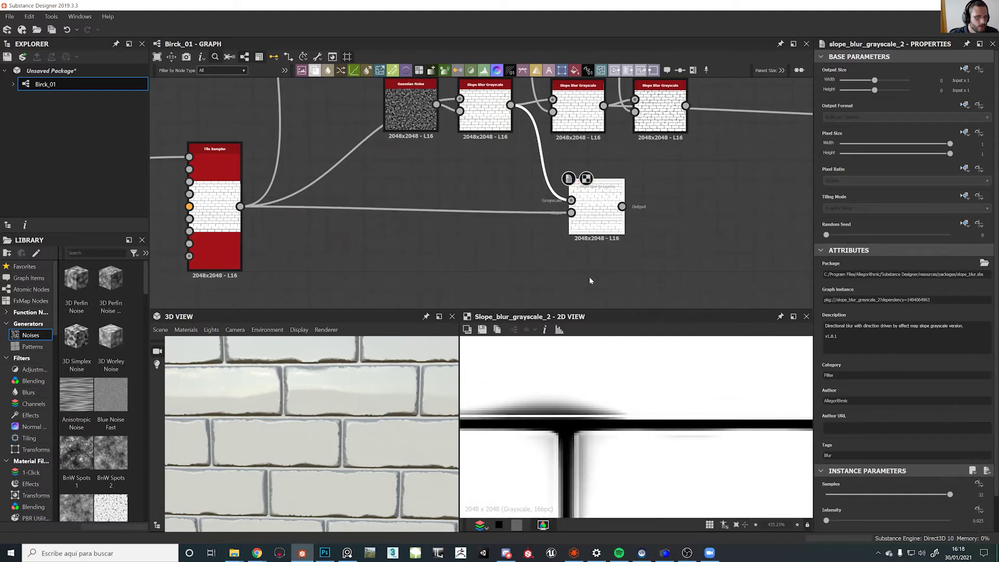
pyautogui.moveTo(828, 520); pyautogui.dragTo(824, 523)
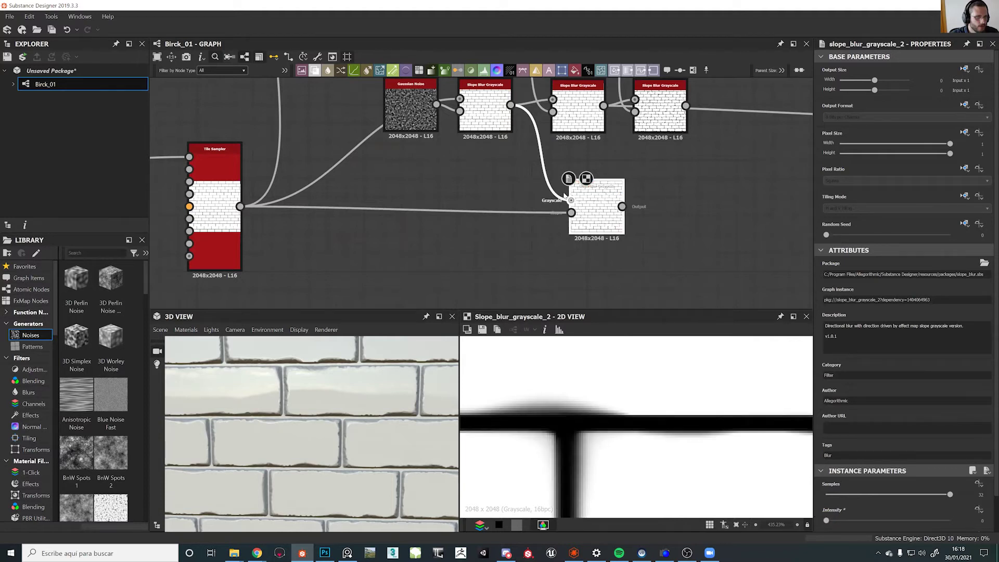
pyautogui.moveTo(558, 214); pyautogui.dragTo(557, 271, button='middle')
pyautogui.hotkey('ctrl', 'z')
# Connect the first Fractal Sum Base to the copied Slope Blur Grayscale's slope input and the Tile Sampler to its grayscale input
pyautogui.moveTo(510, 97); pyautogui.dragTo(571, 270)
pyautogui.moveTo(240, 263); pyautogui.dragTo(571, 258)
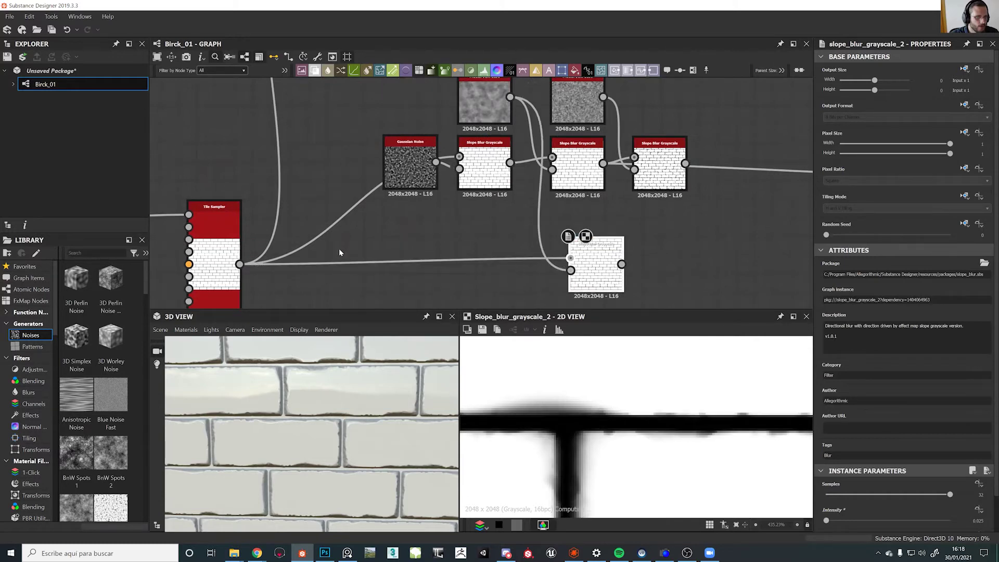
pyautogui.moveTo(499, 243); pyautogui.dragTo(423, 202, button='middle')
pyautogui.scroll(-3, 619, 449)
pyautogui.scroll(-3, 618, 448)
pyautogui.scroll(5, 589, 427)
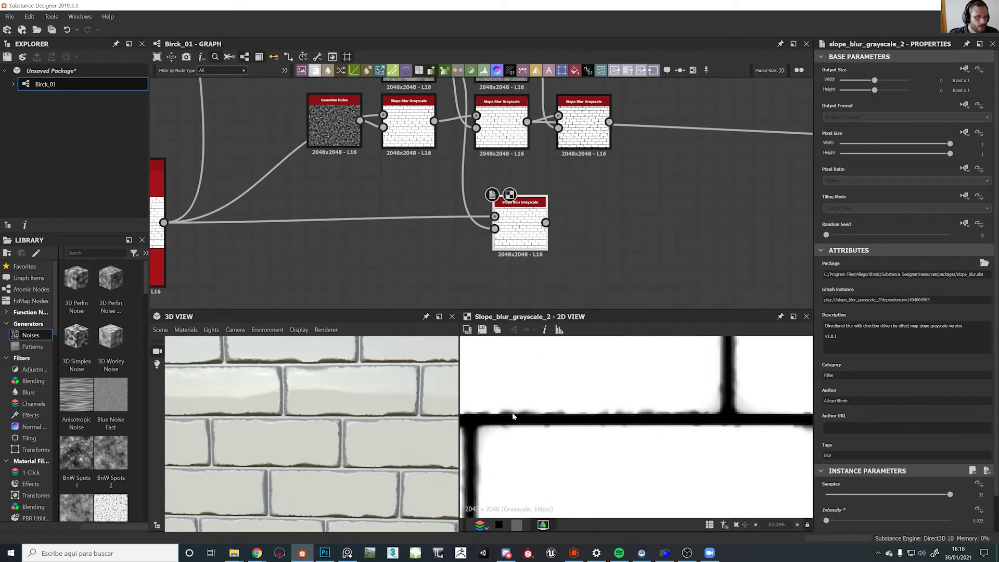
# Reconnect the second Slope Blur Grayscale to the Height to Normal World Units node and move that node close to the slope blur chain
pyautogui.scroll(-5, 557, 248)
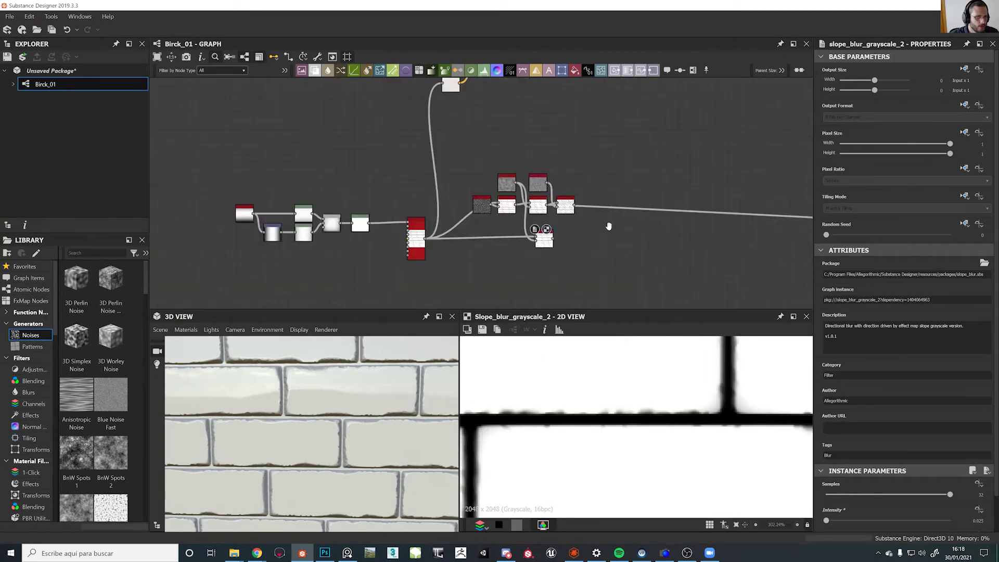
pyautogui.moveTo(609, 225); pyautogui.dragTo(528, 225, button='middle')
pyautogui.click(467, 205)
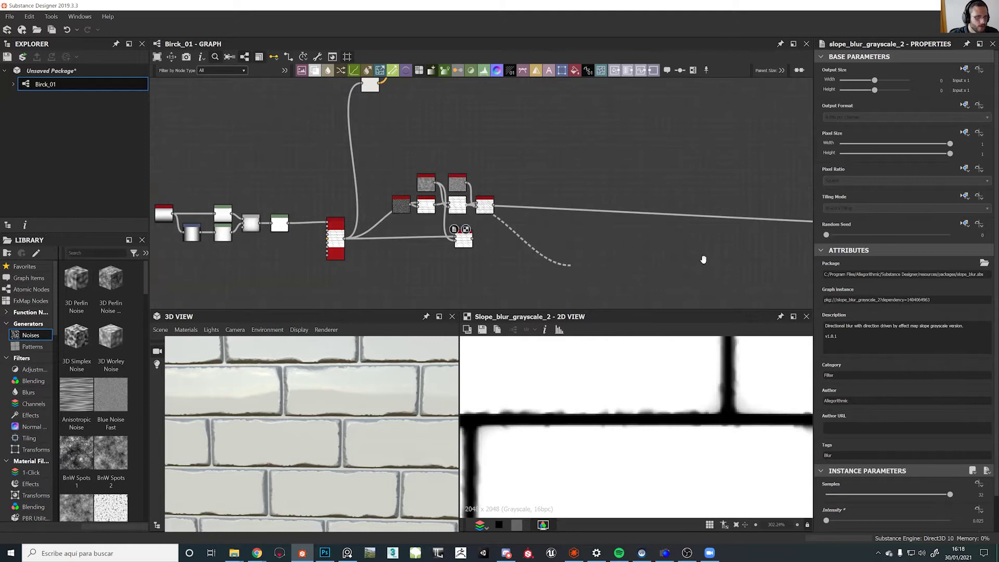
pyautogui.scroll(-3, 704, 260)
pyautogui.moveTo(704, 260); pyautogui.dragTo(471, 215, button='middle')
pyautogui.click(599, 193)
pyautogui.moveTo(599, 195); pyautogui.dragTo(376, 196)
pyautogui.scroll(6, 365, 197)
pyautogui.moveTo(378, 159); pyautogui.dragTo(519, 187, button='middle')
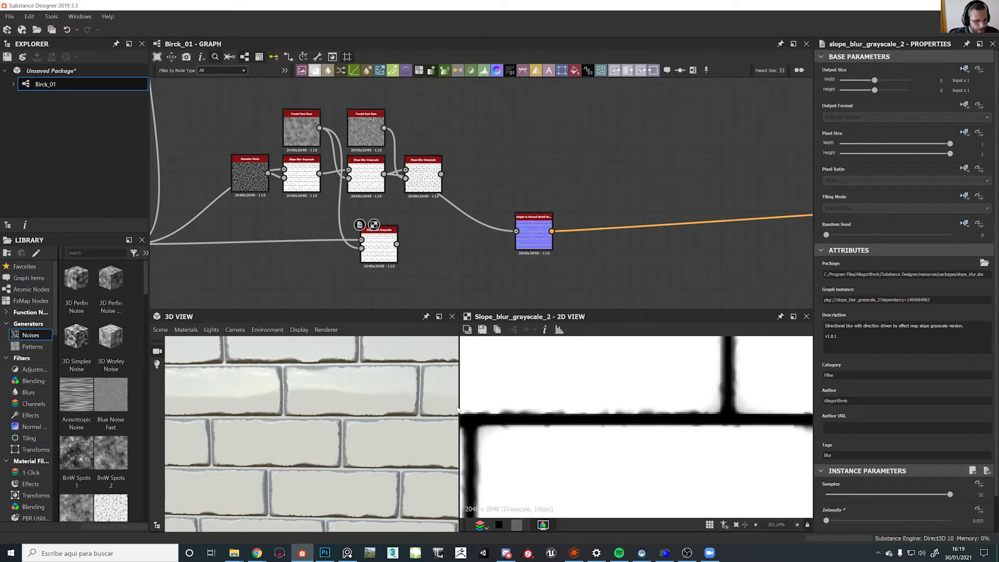
# Connect the copied Slope Blur Grayscale's output to the Height to Normal World Units node and compare the brick edges in the 3D view
pyautogui.scroll(3, 348, 417)
pyautogui.scroll(-2, 296, 369)
pyautogui.moveTo(296, 368); pyautogui.dragTo(325, 403)
pyautogui.scroll(-3, 326, 403)
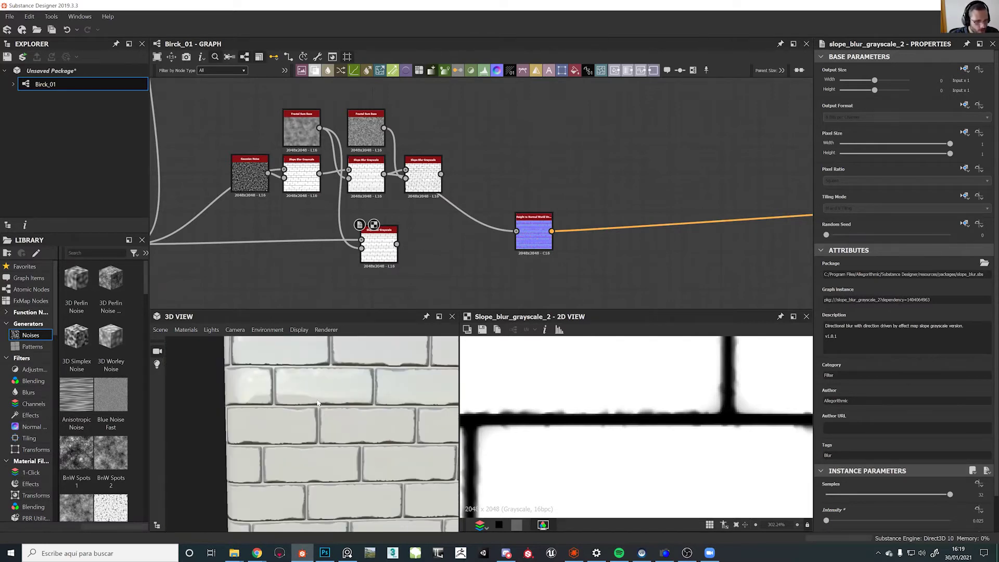
pyautogui.scroll(2, 401, 401)
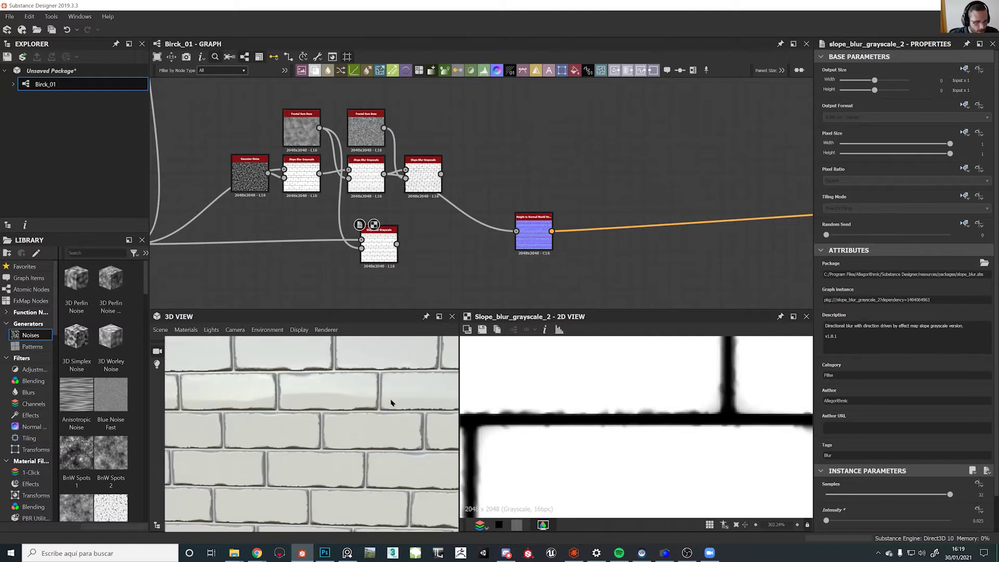
pyautogui.moveTo(397, 244); pyautogui.dragTo(516, 232)
pyautogui.moveTo(361, 421)
pyautogui.mouseDown()
pyautogui.moveTo(338, 414)
pyautogui.moveTo(373, 425)
pyautogui.mouseUp()
pyautogui.scroll(-5, 381, 426)
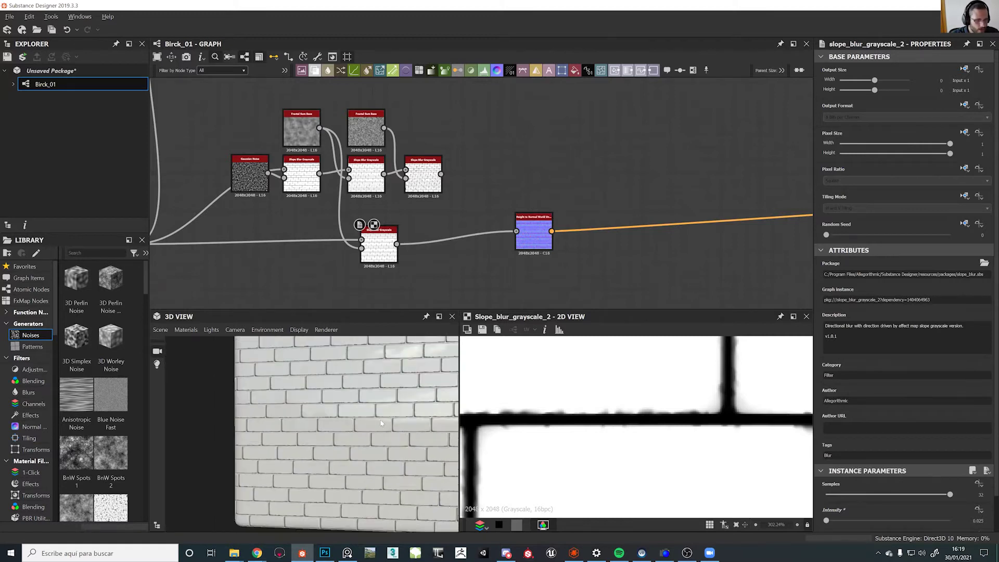
pyautogui.scroll(6, 381, 425)
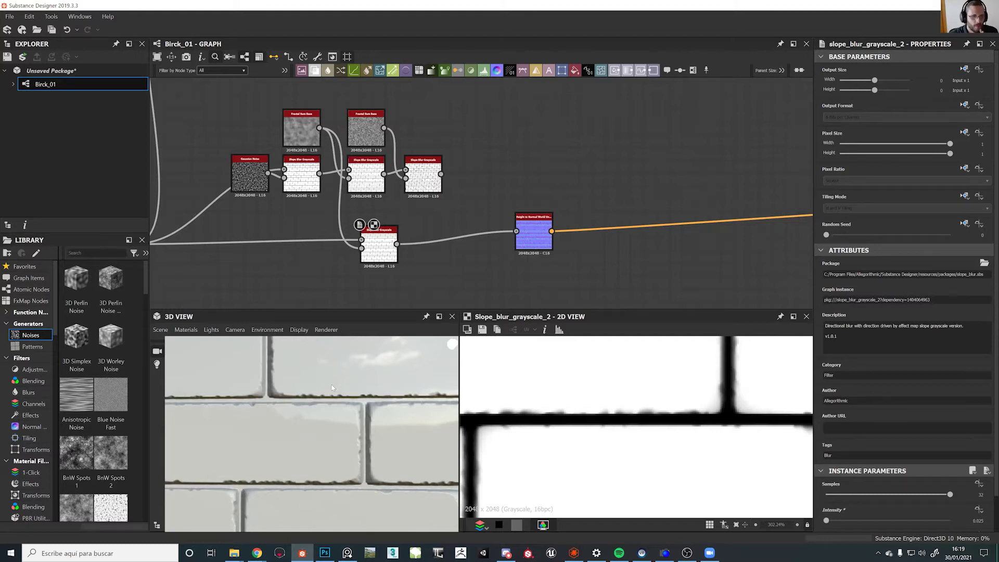
# Move the Height to Normal World Units node farther away and insert a Blend node on its link from the copied Slope Blur Grayscale
pyautogui.moveTo(442, 173); pyautogui.dragTo(520, 229)
pyautogui.moveTo(396, 244); pyautogui.dragTo(651, 259)
pyautogui.moveTo(497, 223); pyautogui.dragTo(486, 276)
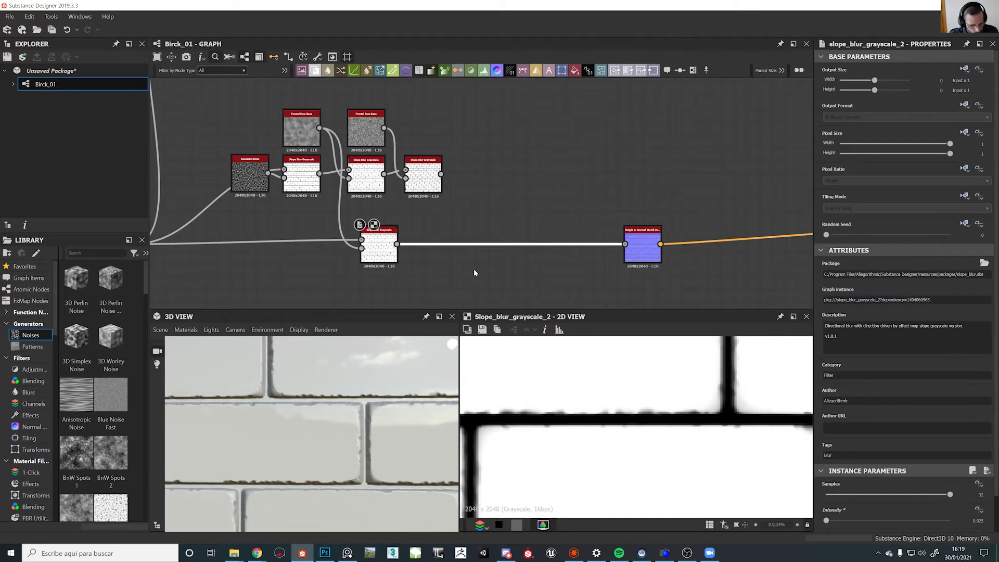
pyautogui.press('space')
pyautogui.write('b')
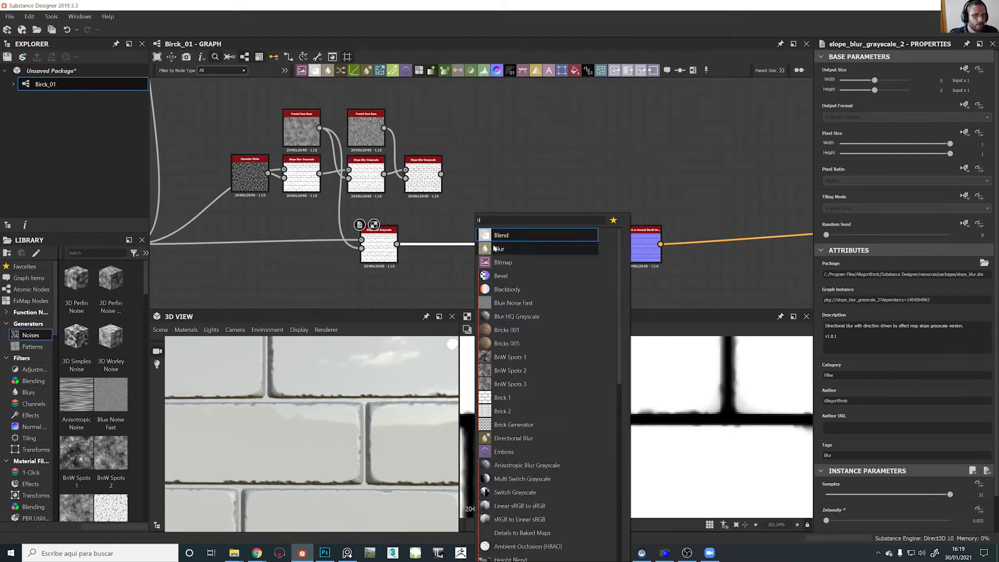
pyautogui.click(498, 237)
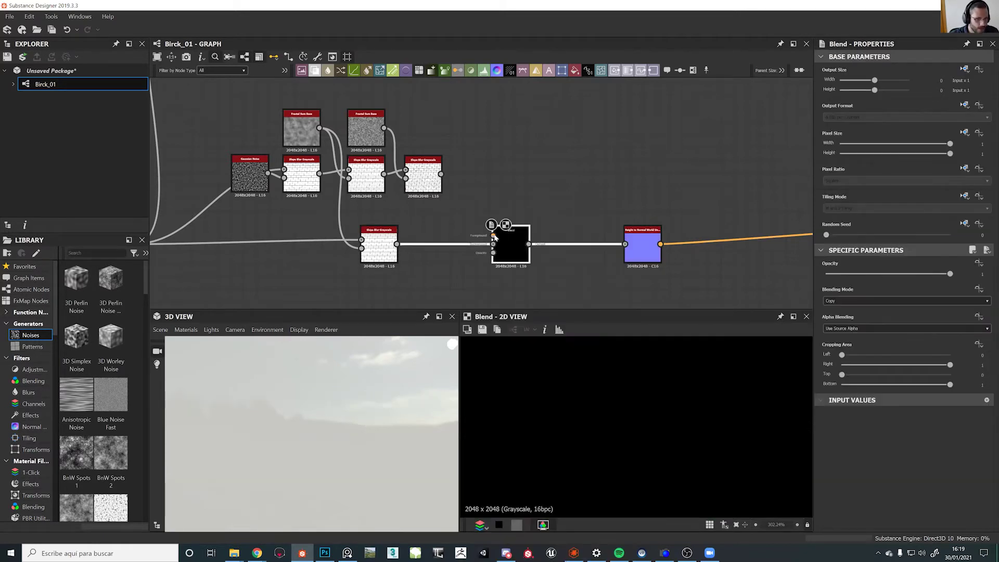
# Connect the third Slope Blur Grayscale to the Blend's foreground input and set the blending mode to Multiply
pyautogui.moveTo(441, 174); pyautogui.dragTo(493, 237)
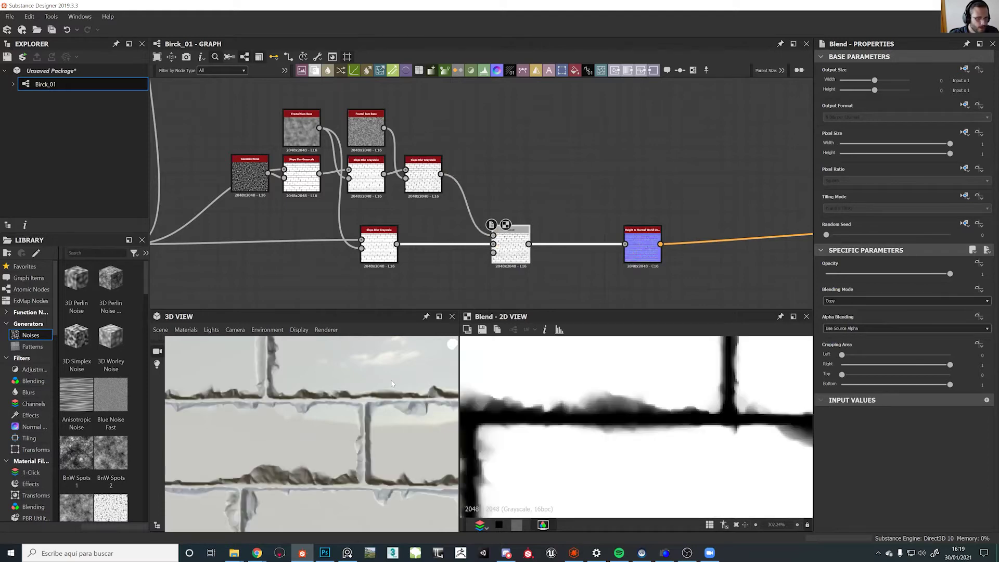
pyautogui.click(833, 301)
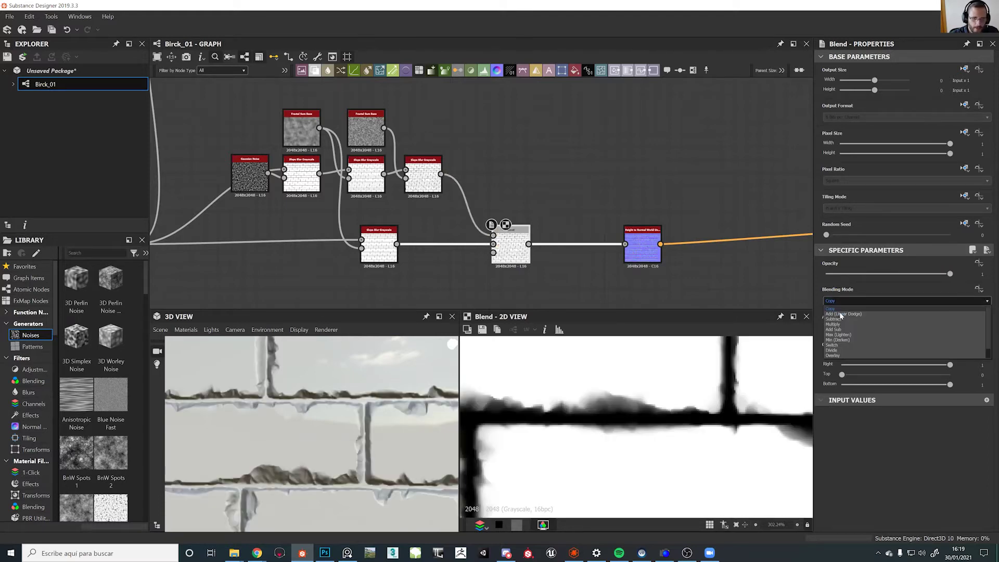
pyautogui.click(839, 325)
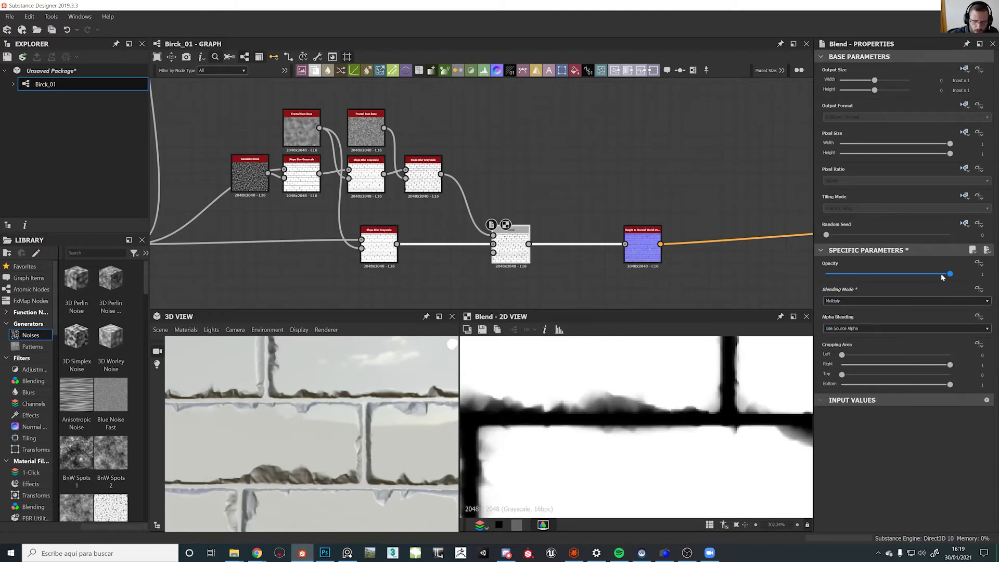
# Lower the Blend's opacity to about 0.1 while comparing the chipped brick edges in the 3D view
pyautogui.moveTo(949, 274); pyautogui.dragTo(769, 291)
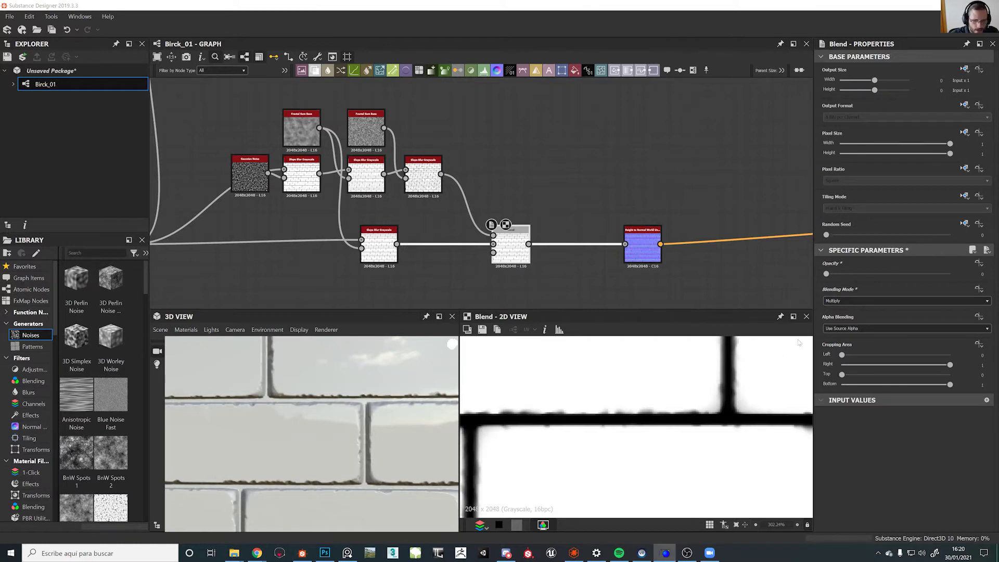
pyautogui.moveTo(827, 275); pyautogui.dragTo(842, 278)
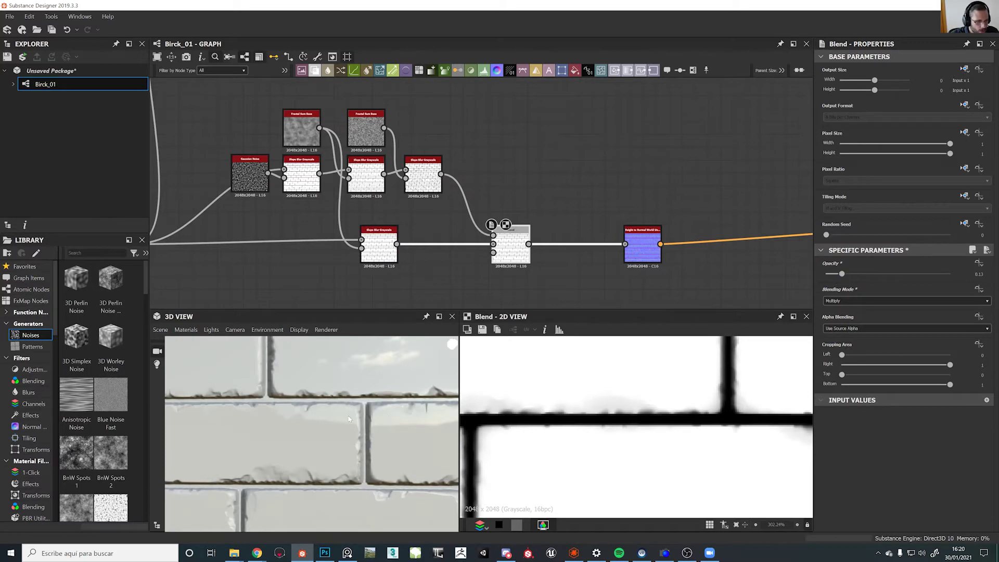
pyautogui.scroll(-6, 349, 419)
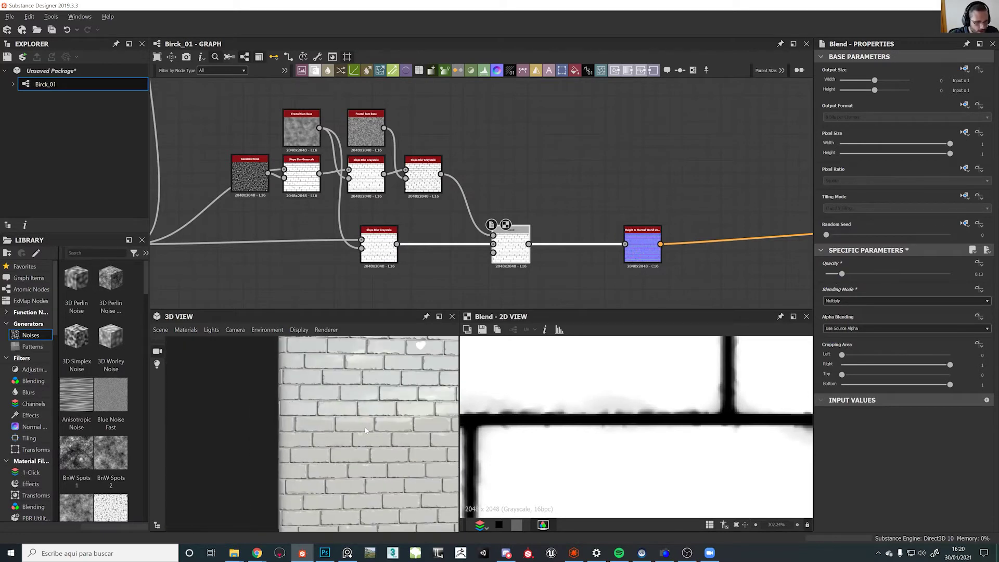
pyautogui.scroll(5, 366, 430)
pyautogui.moveTo(842, 274); pyautogui.dragTo(951, 273)
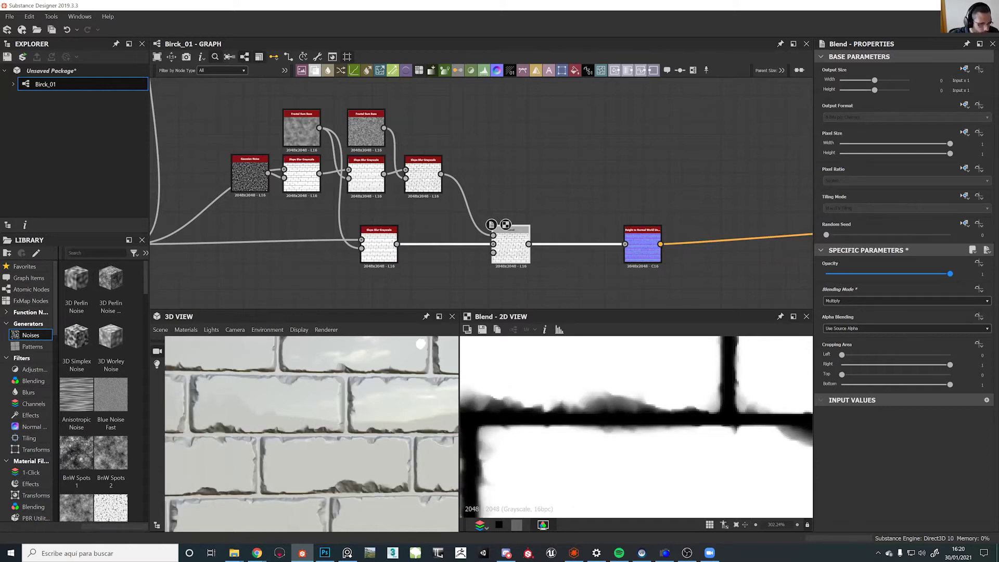
pyautogui.moveTo(950, 274); pyautogui.dragTo(839, 281)
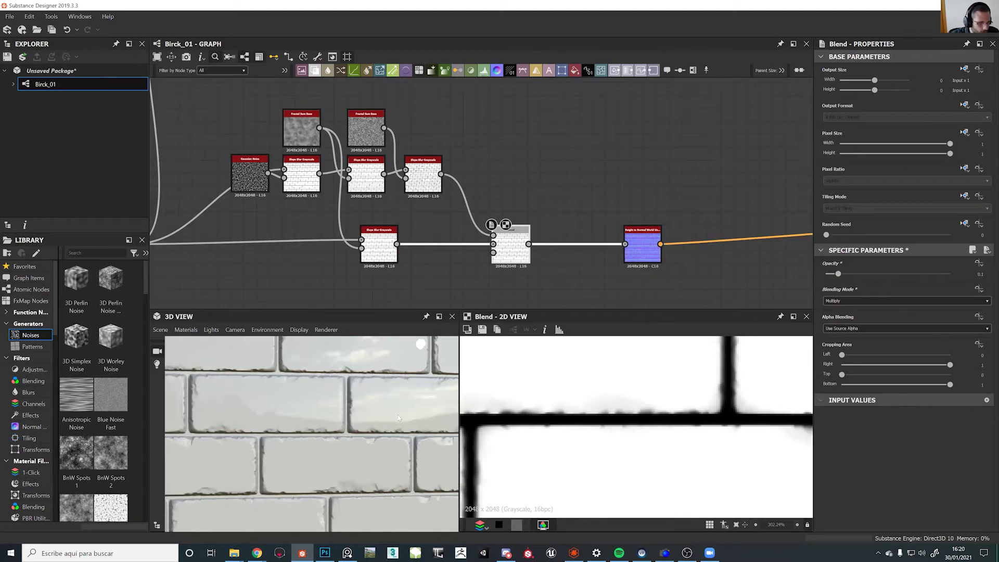
pyautogui.moveTo(339, 461); pyautogui.dragTo(342, 432)
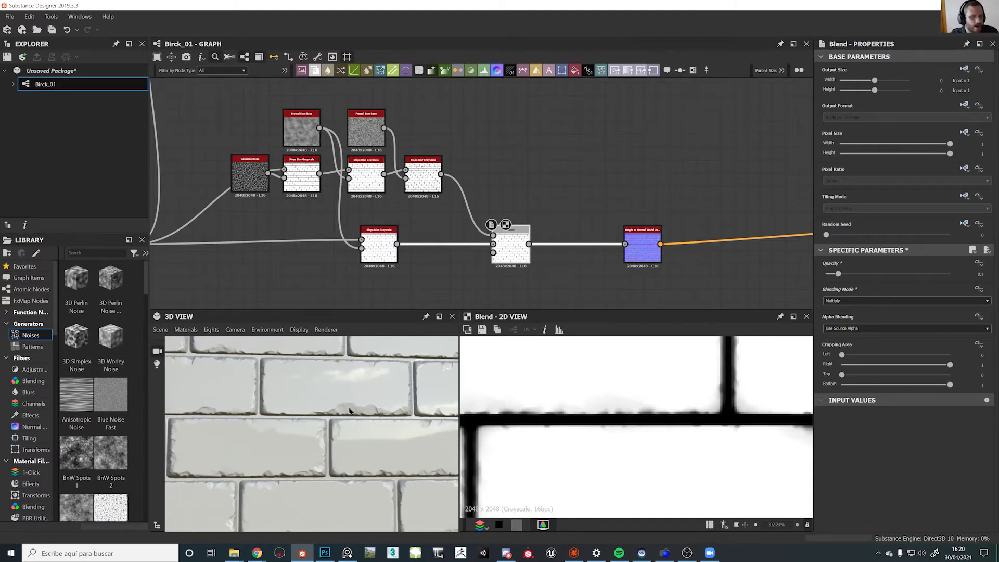
pyautogui.scroll(-8, 349, 432)
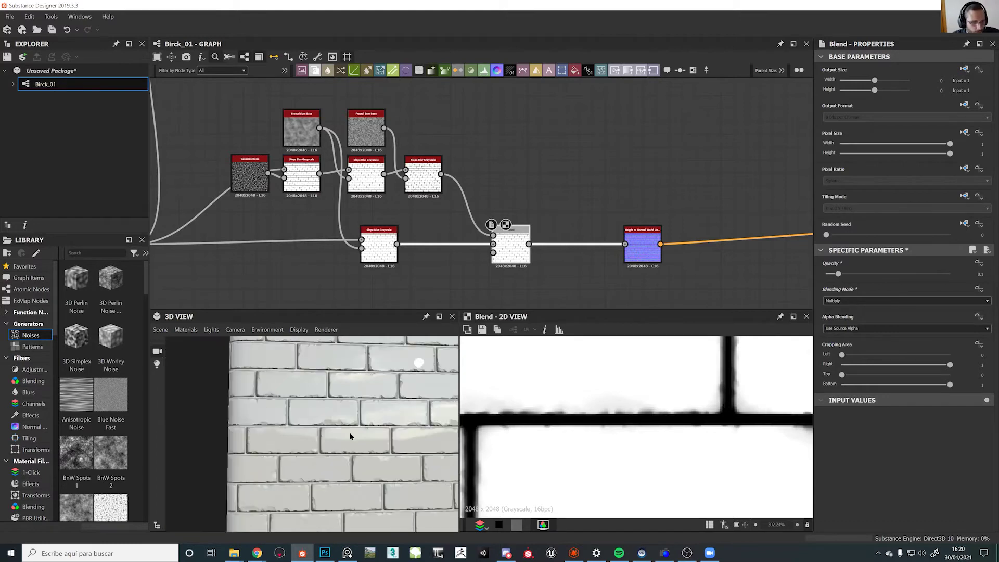
pyautogui.scroll(4, 349, 432)
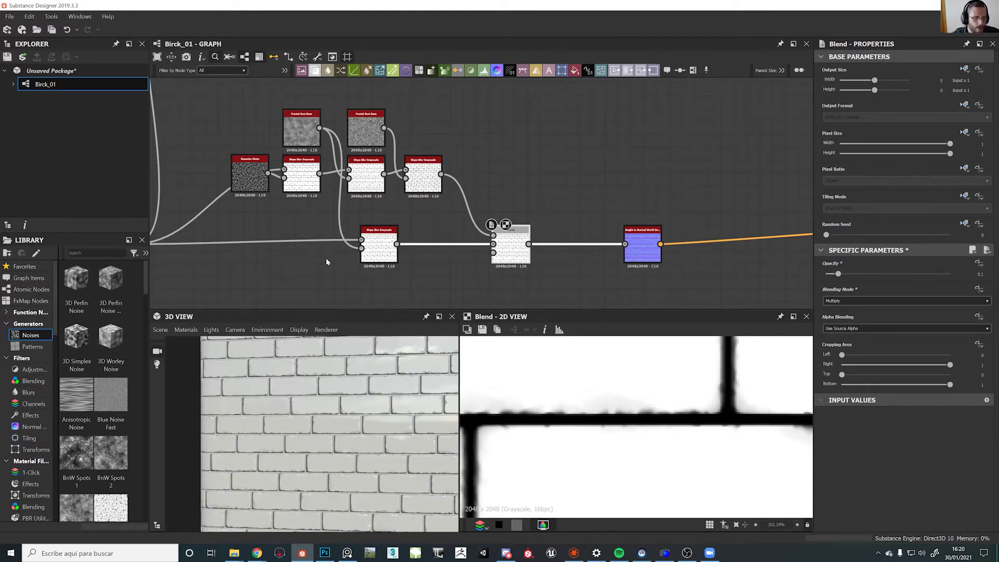
# Duplicate the Gaussian Noise and Flood Fill to Grayscale node pair above the Flood Fill node
pyautogui.moveTo(327, 262); pyautogui.dragTo(339, 210, button='middle')
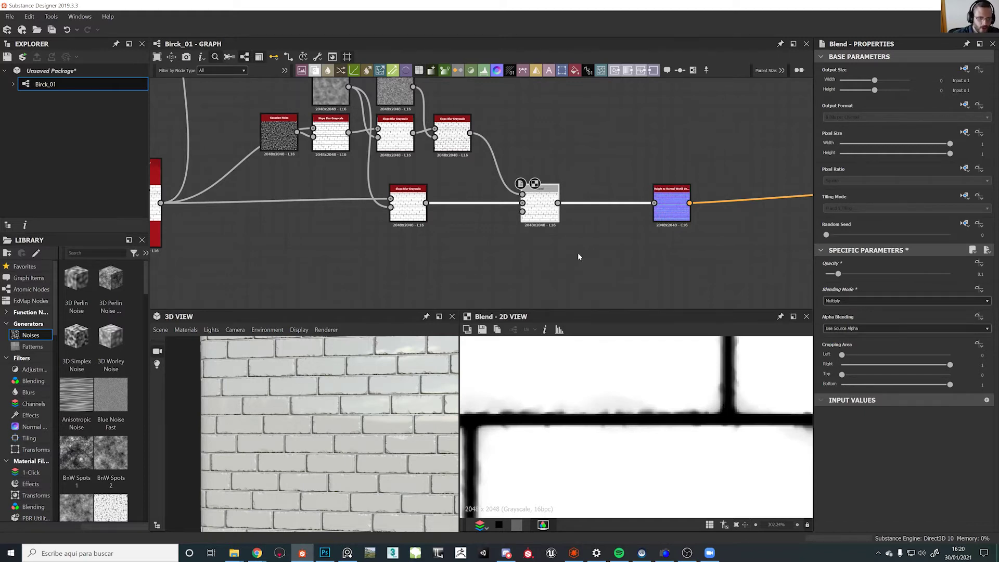
pyautogui.scroll(-3, 506, 220)
pyautogui.moveTo(504, 216); pyautogui.dragTo(502, 327, button='middle')
pyautogui.scroll(5, 428, 161)
pyautogui.moveTo(428, 186); pyautogui.dragTo(487, 211, button='middle')
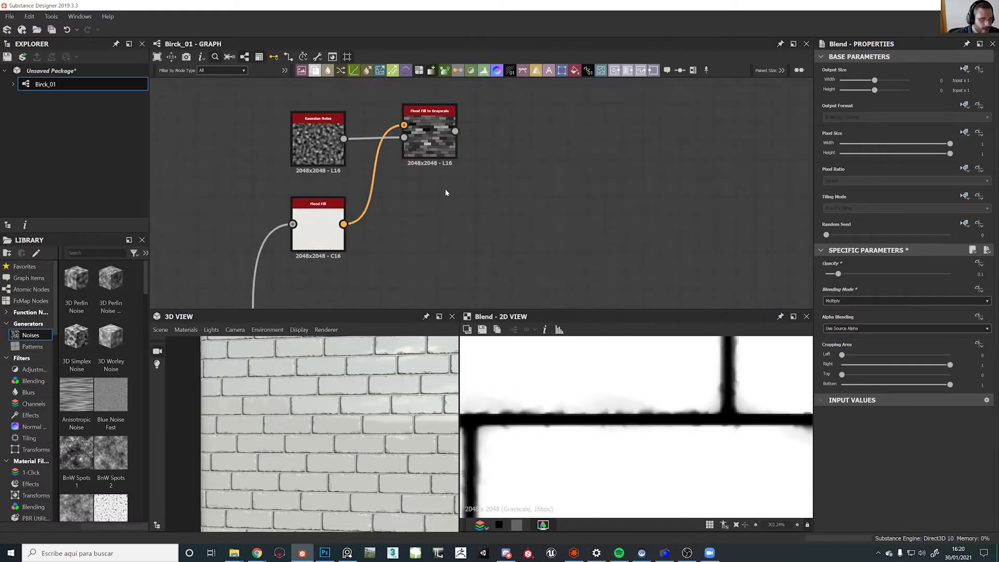
pyautogui.click(438, 137)
pyautogui.moveTo(505, 95); pyautogui.dragTo(258, 148)
pyautogui.hotkey('ctrl', 'd')
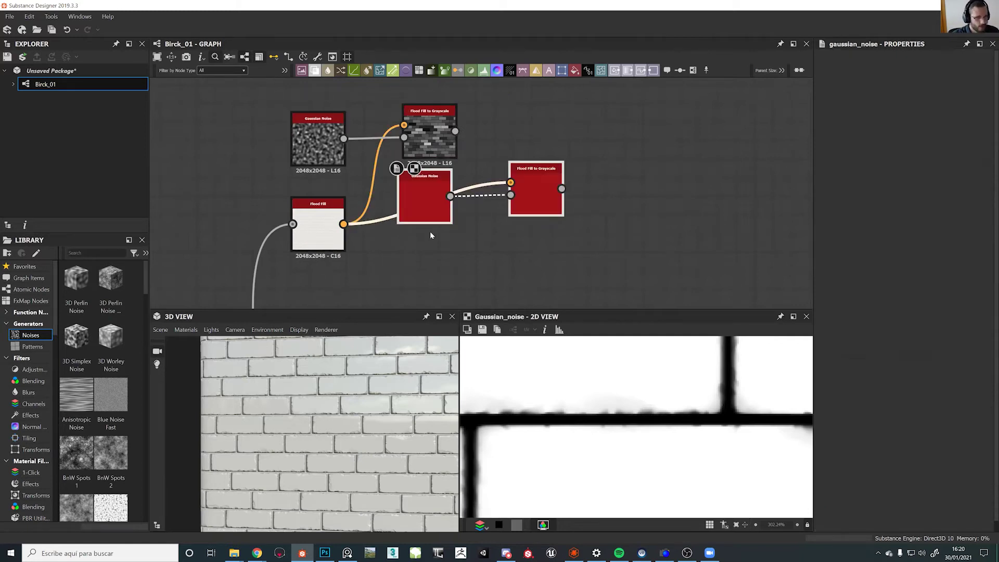
# Move the duplicated pair below the Slope Blur chain and connect the Flood Fill to Grayscale copy to the Blend's opacity input
pyautogui.moveTo(433, 240); pyautogui.dragTo(389, 129, button='middle')
pyautogui.scroll(-6, 390, 131)
pyautogui.moveTo(390, 125); pyautogui.dragTo(412, 216)
pyautogui.click(365, 150)
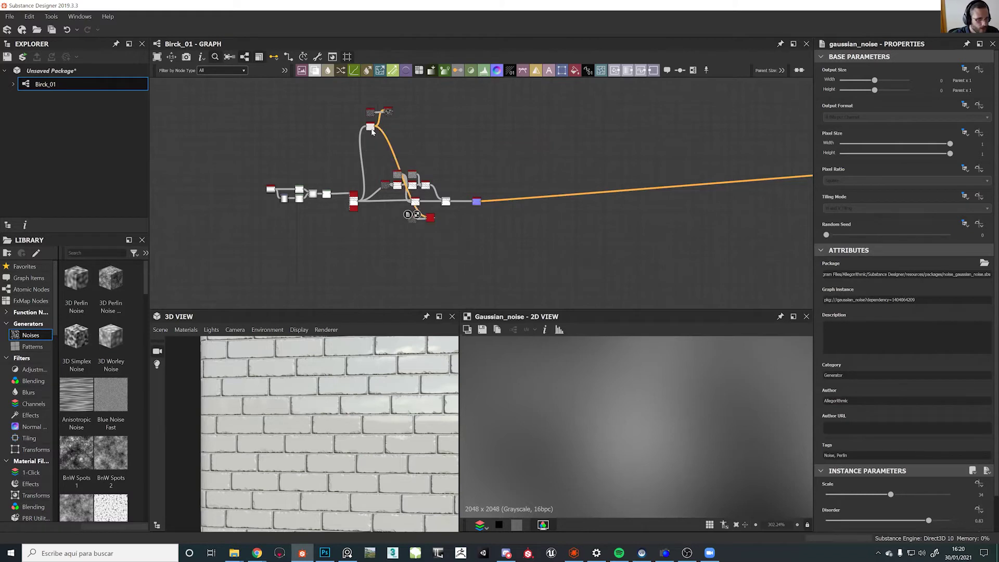
pyautogui.scroll(6, 446, 224)
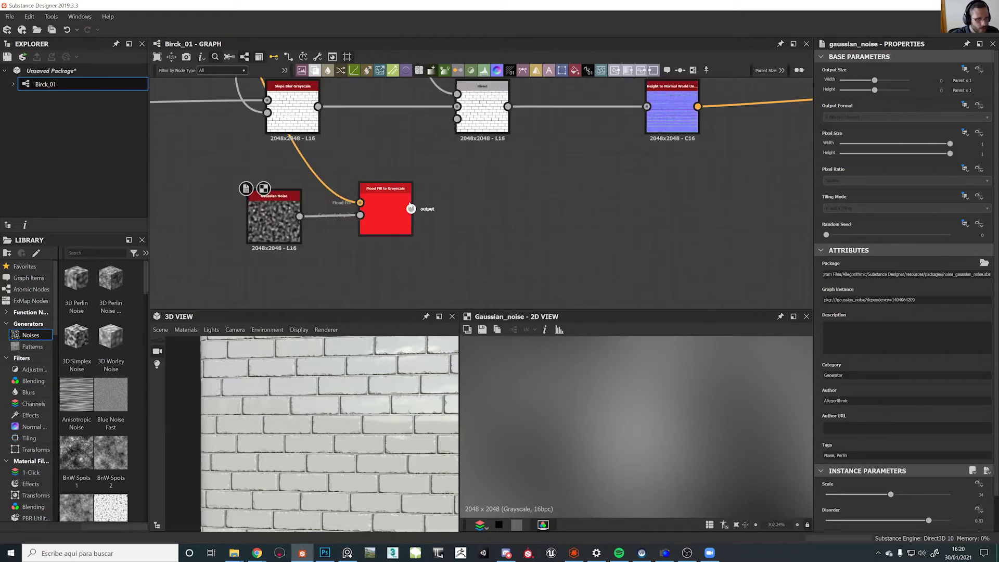
pyautogui.moveTo(412, 210); pyautogui.dragTo(465, 110)
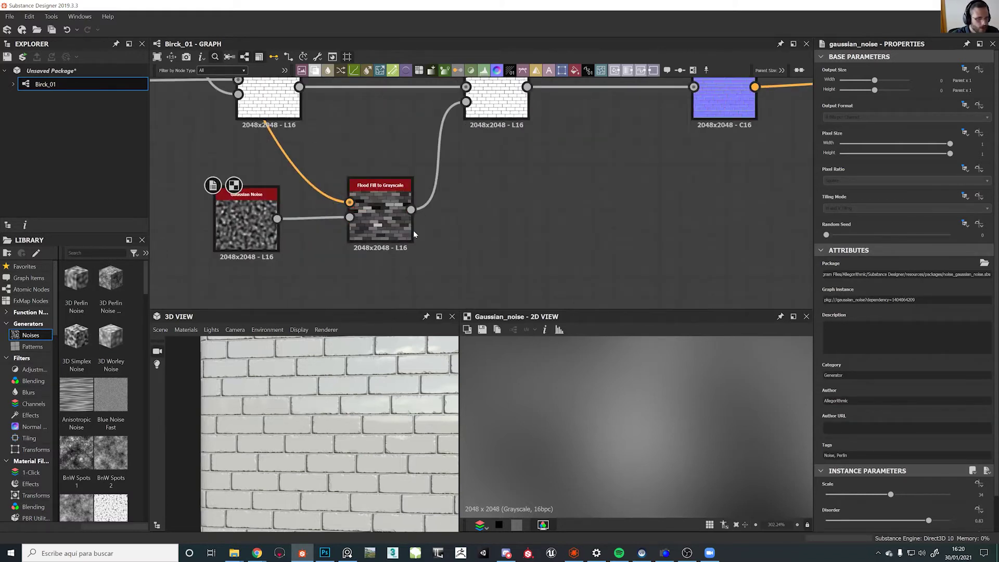
# Preview the copied Flood Fill to Grayscale and set its Luminance Adjustment to 0.3 and Luminance Random to 0.97
pyautogui.doubleClick(383, 222)
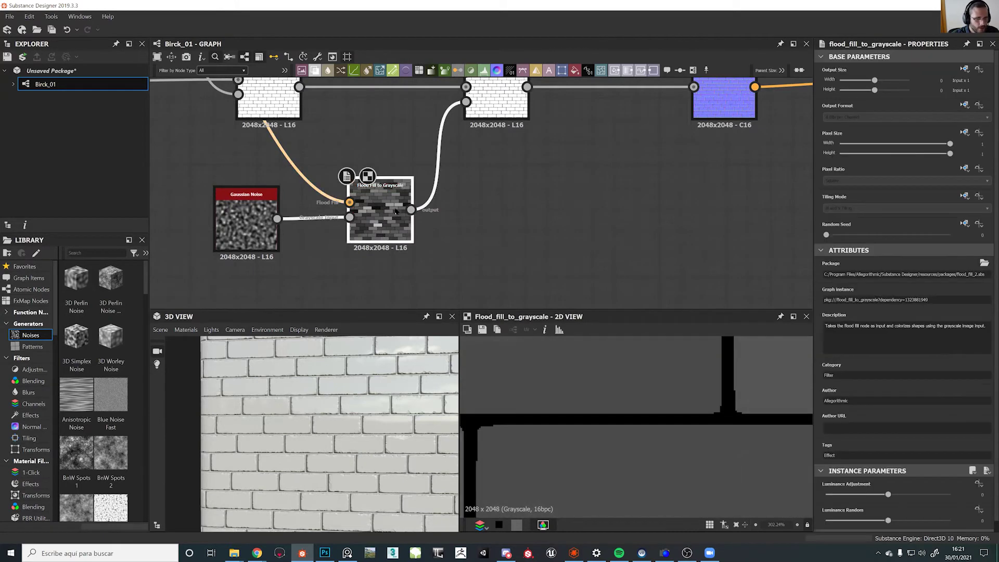
pyautogui.scroll(-10, 685, 439)
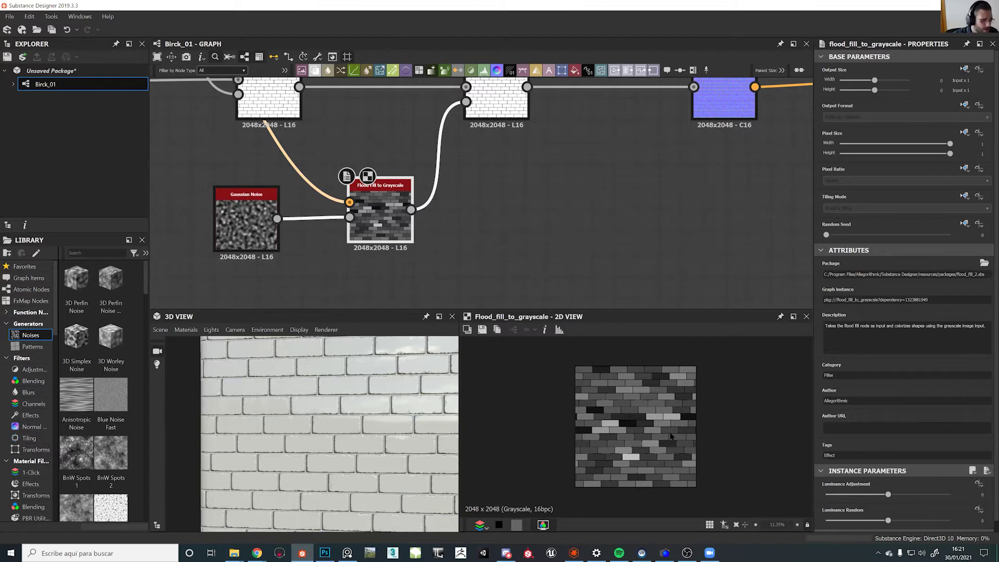
pyautogui.scroll(-1, 904, 446)
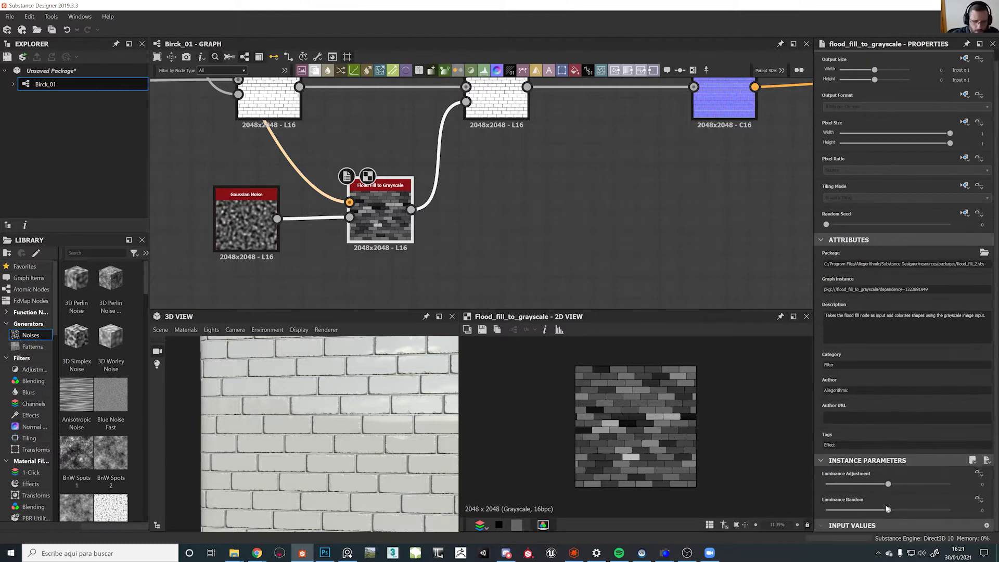
pyautogui.moveTo(888, 484); pyautogui.dragTo(948, 510)
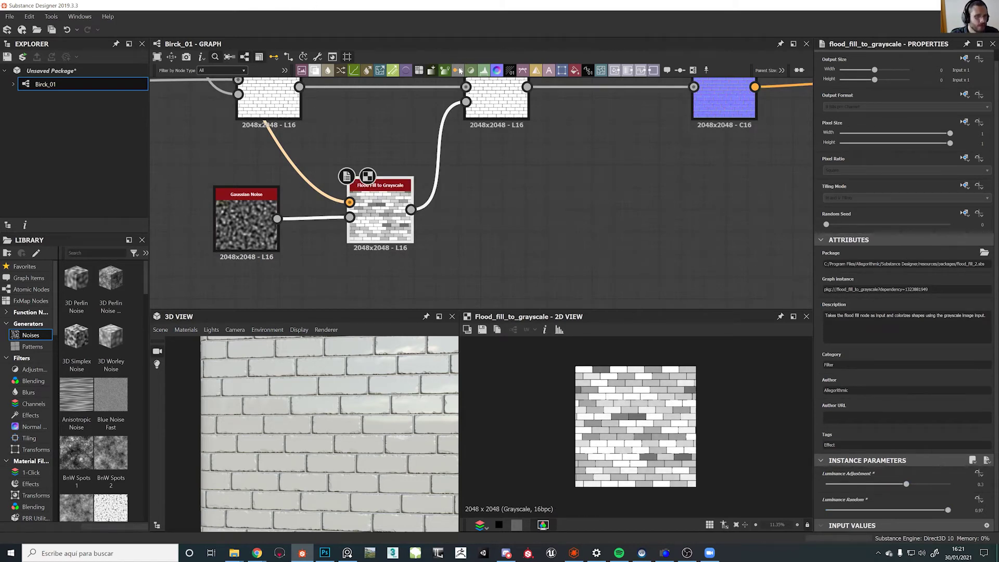
# Insert a Levels node after the copied Flood Fill to Grayscale, raise its black point, slightly lower its white point, and inspect the bricks in 3D
pyautogui.hotkey('ctrl', 'l')
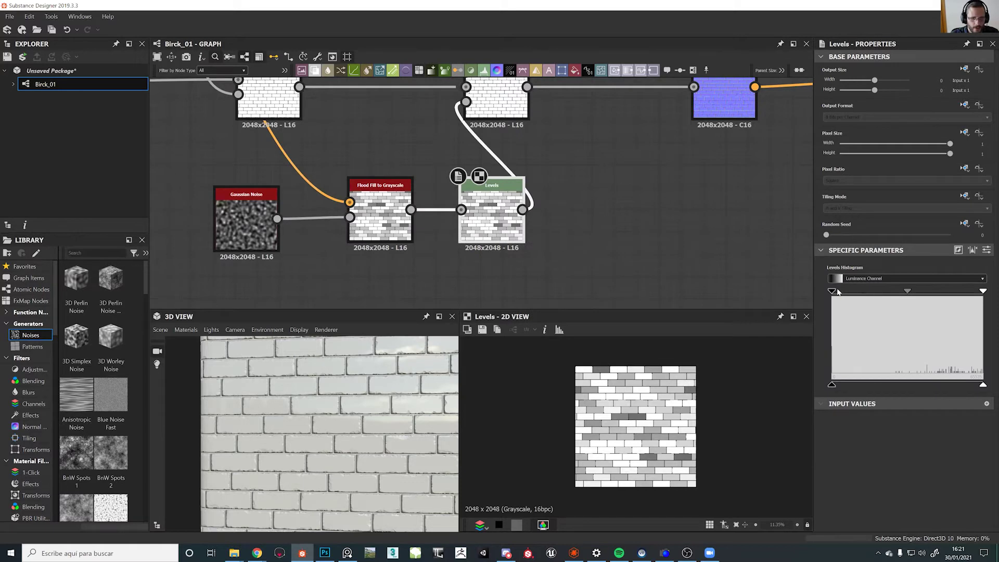
pyautogui.moveTo(870, 294); pyautogui.dragTo(921, 295)
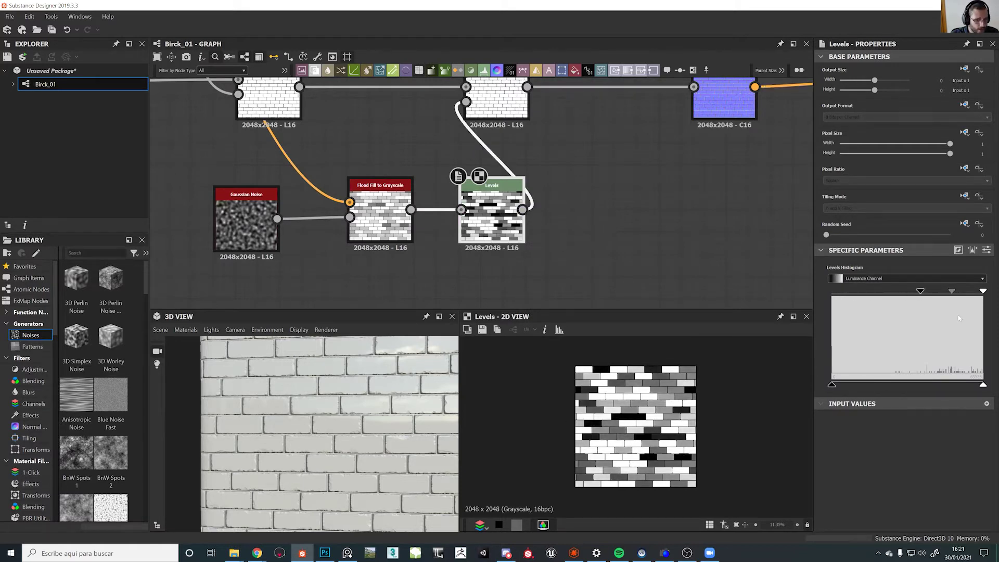
pyautogui.moveTo(984, 291); pyautogui.dragTo(976, 291)
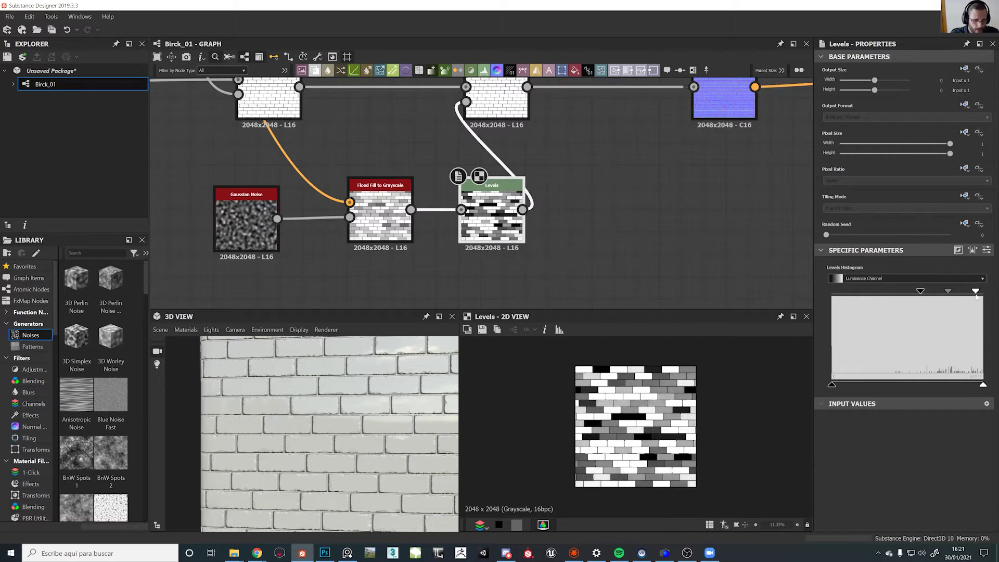
pyautogui.scroll(-3, 339, 420)
pyautogui.moveTo(343, 426); pyautogui.dragTo(323, 426)
pyautogui.scroll(8, 357, 388)
pyautogui.moveTo(359, 388); pyautogui.dragTo(368, 380)
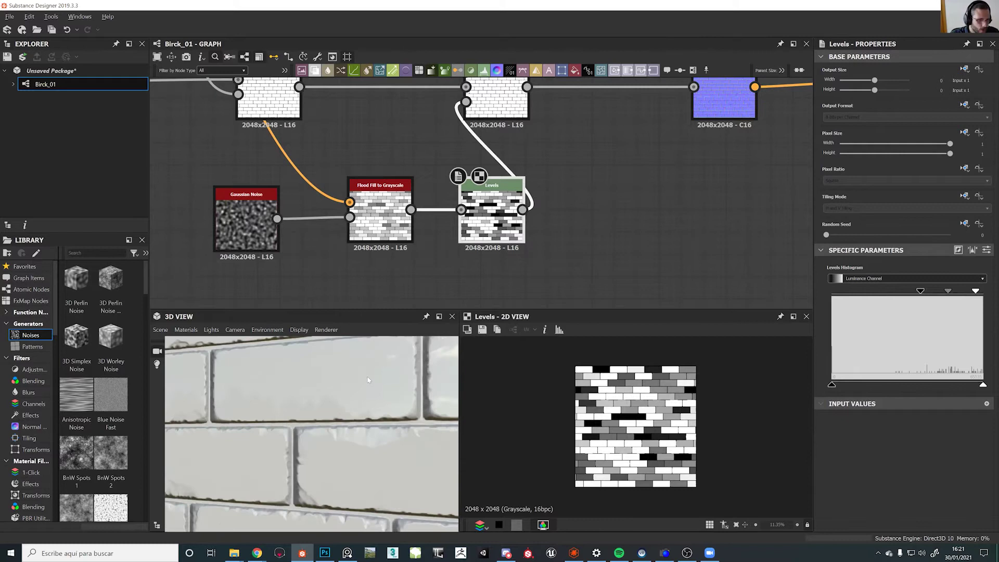
pyautogui.moveTo(314, 401); pyautogui.dragTo(315, 403)
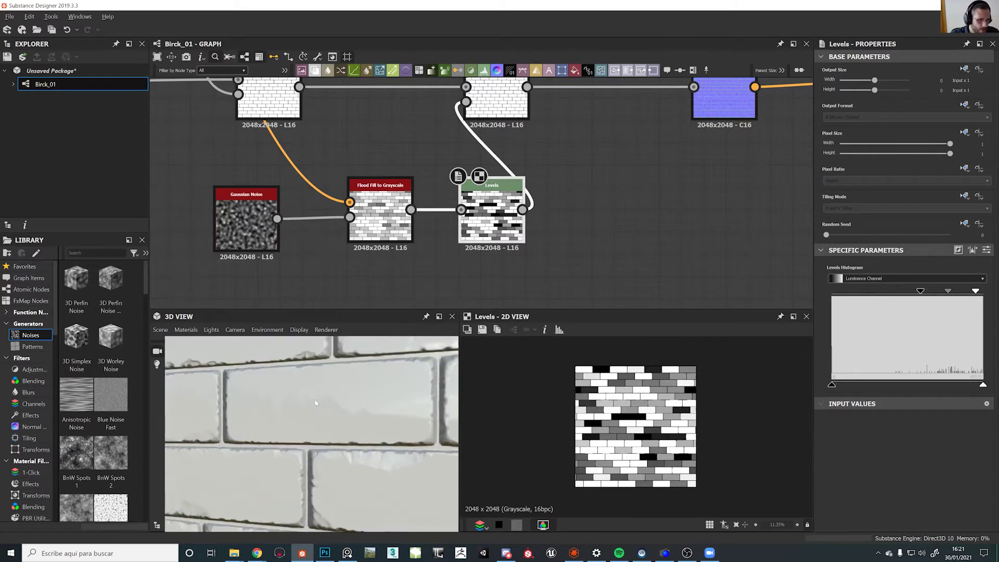
# Set the copied Gaussian Noise's Scale to 28 and Disorder to 0.32
pyautogui.click(377, 224)
pyautogui.click(263, 242)
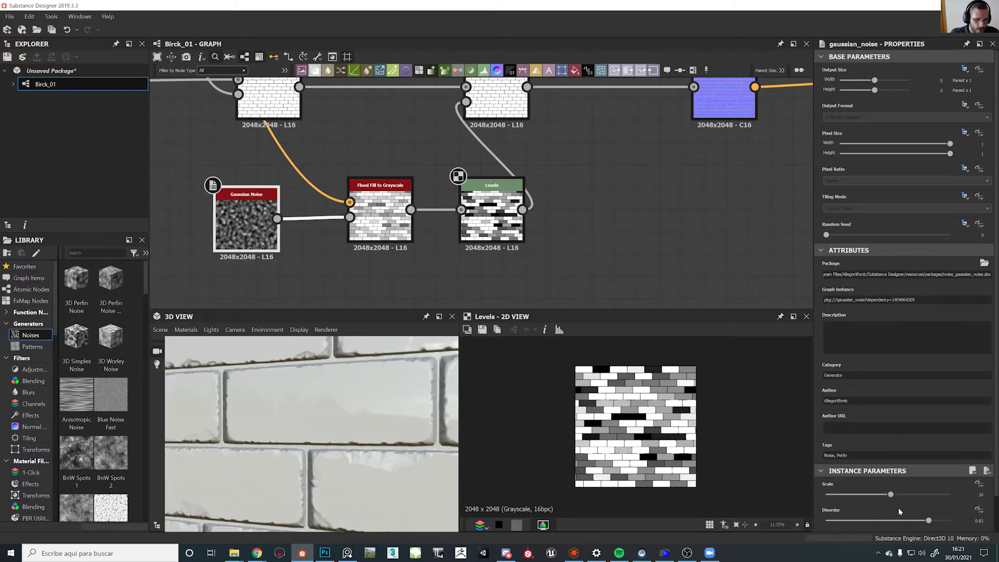
pyautogui.moveTo(901, 517); pyautogui.dragTo(867, 521)
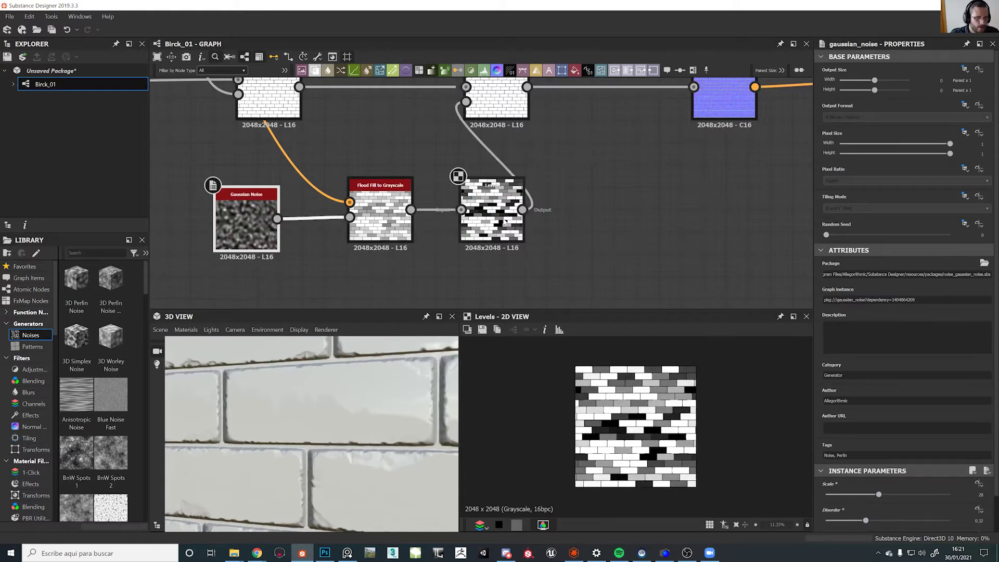
# Bring the Levels node's black and white input points close together to turn the brick mask into an almost pure black-and-white pattern
pyautogui.click(504, 223)
pyautogui.moveTo(976, 291); pyautogui.dragTo(941, 296)
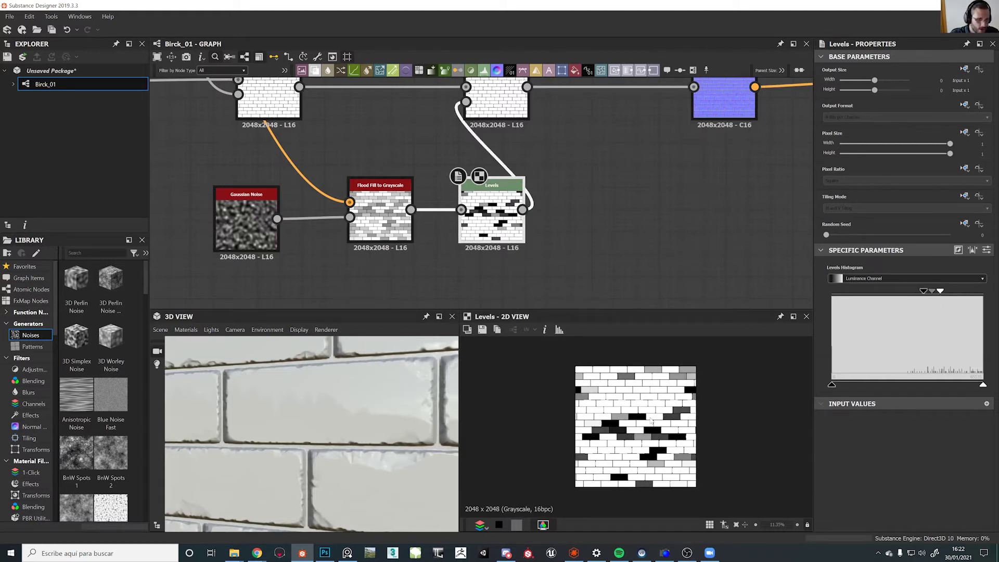
pyautogui.moveTo(941, 292)
pyautogui.mouseDown()
pyautogui.moveTo(962, 293)
pyautogui.moveTo(946, 291)
pyautogui.moveTo(954, 291)
pyautogui.mouseUp()
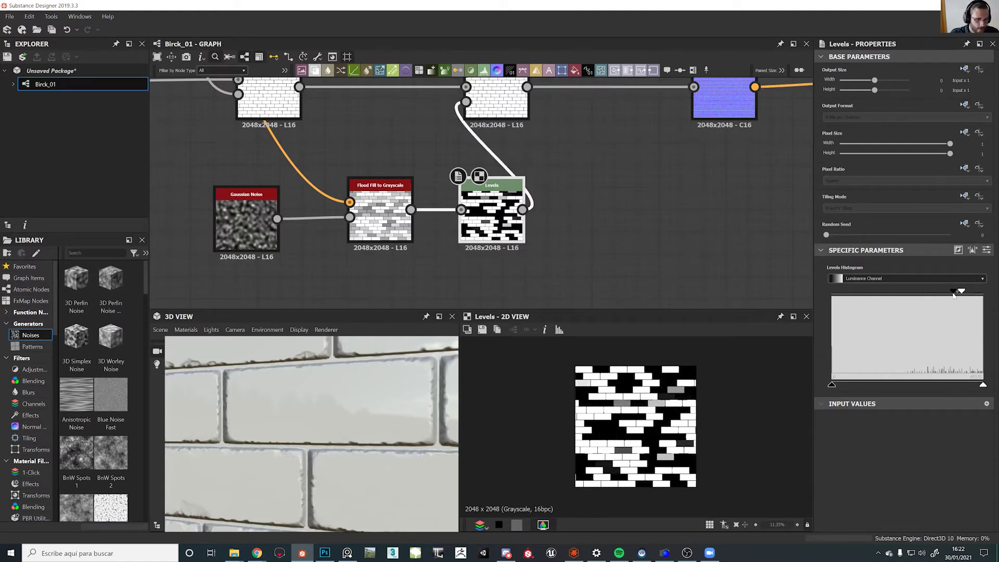
# Examine the variation of the chipped brick edges on the cube in the 3D view, both close up and from a distance
pyautogui.scroll(-5, 370, 462)
pyautogui.moveTo(370, 463); pyautogui.dragTo(386, 383)
pyautogui.scroll(4, 393, 416)
pyautogui.scroll(4, 329, 368)
pyautogui.moveTo(329, 368); pyautogui.dragTo(321, 383, button='middle')
pyautogui.scroll(-5, 327, 380)
pyautogui.moveTo(326, 380); pyautogui.dragTo(330, 377)
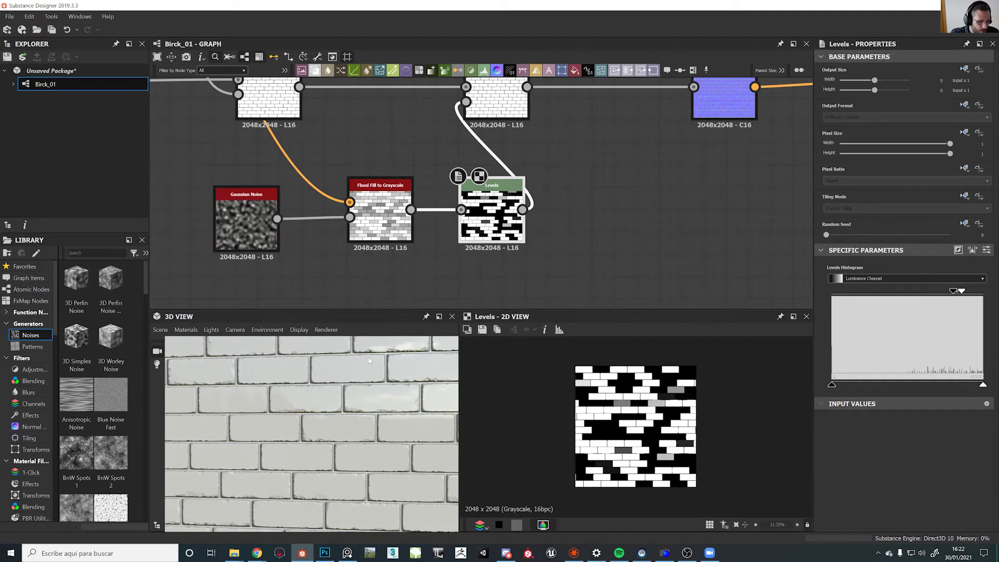
pyautogui.moveTo(340, 421); pyautogui.dragTo(319, 405)
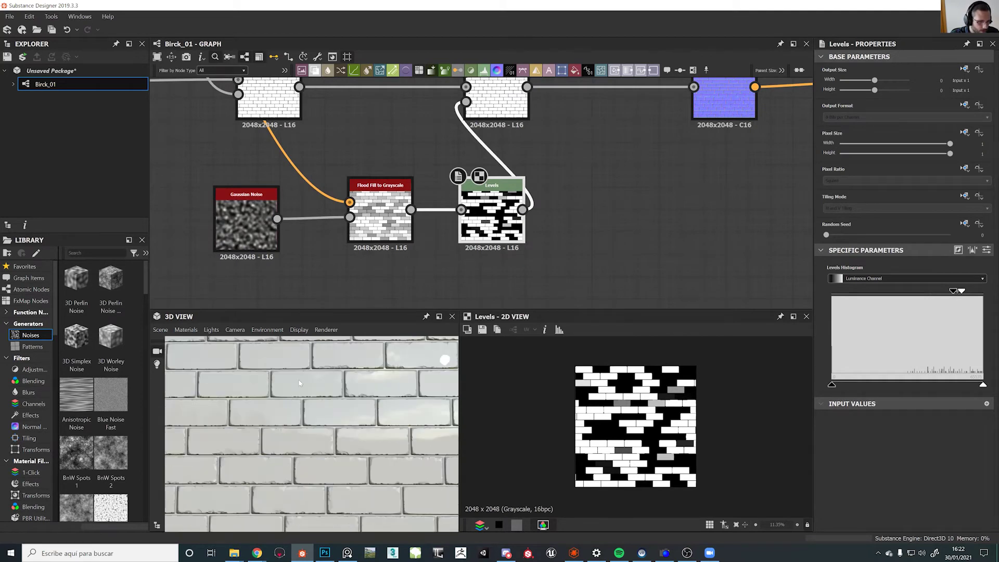
pyautogui.scroll(-6, 403, 399)
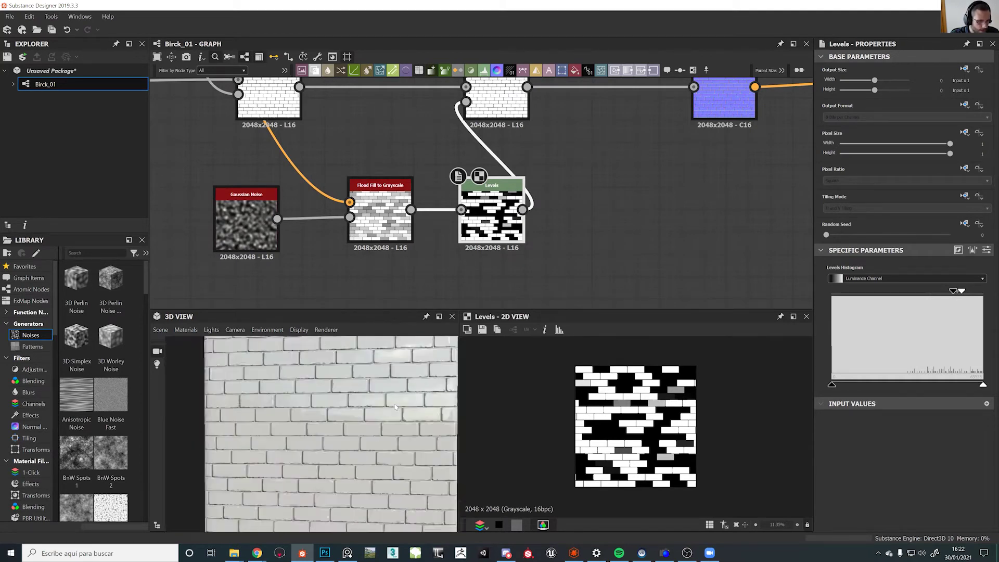
pyautogui.moveTo(402, 418); pyautogui.dragTo(404, 428)
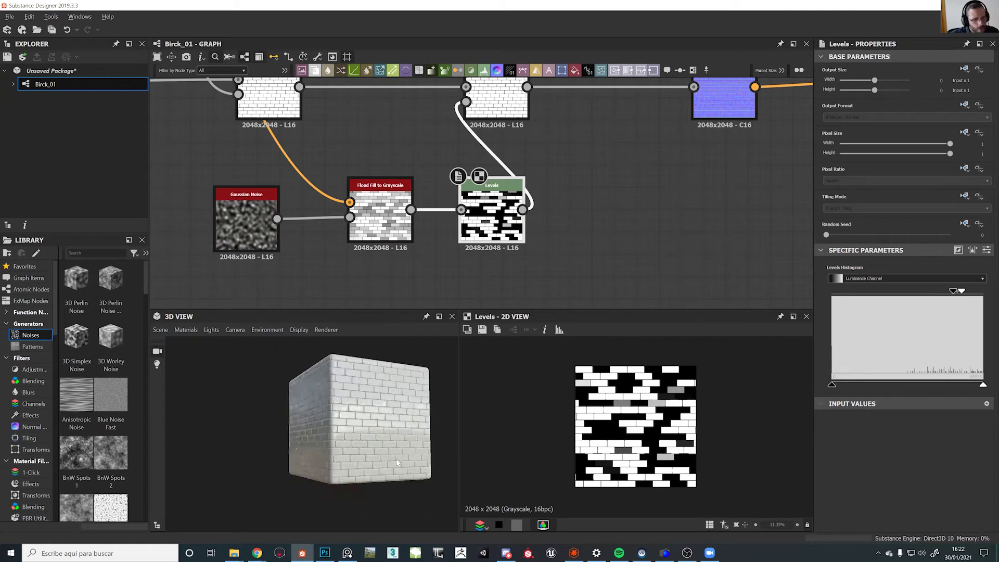
pyautogui.scroll(6, 370, 425)
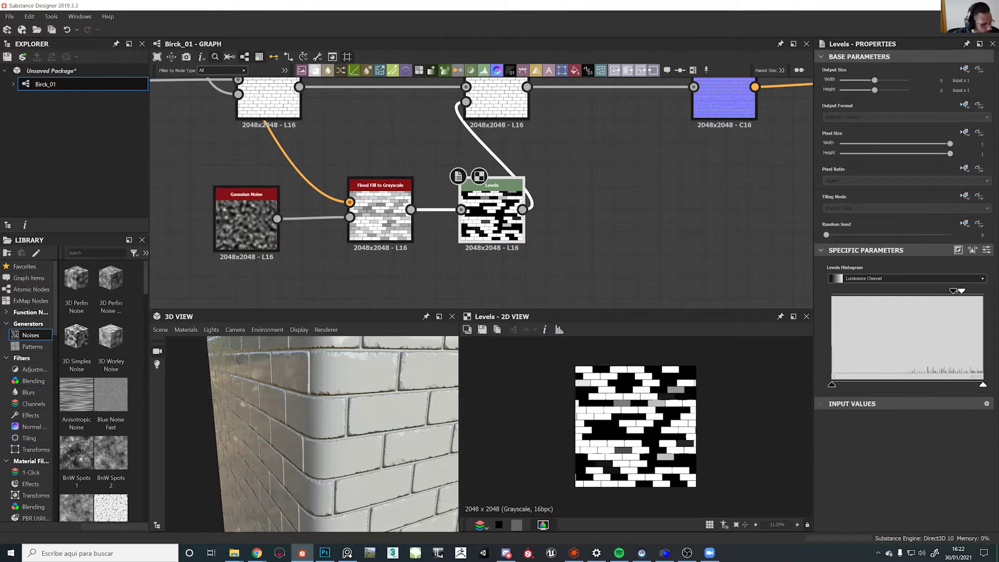
# Add a Uniform Color node and place it beside the Roughness output
pyautogui.scroll(-5, 443, 248)
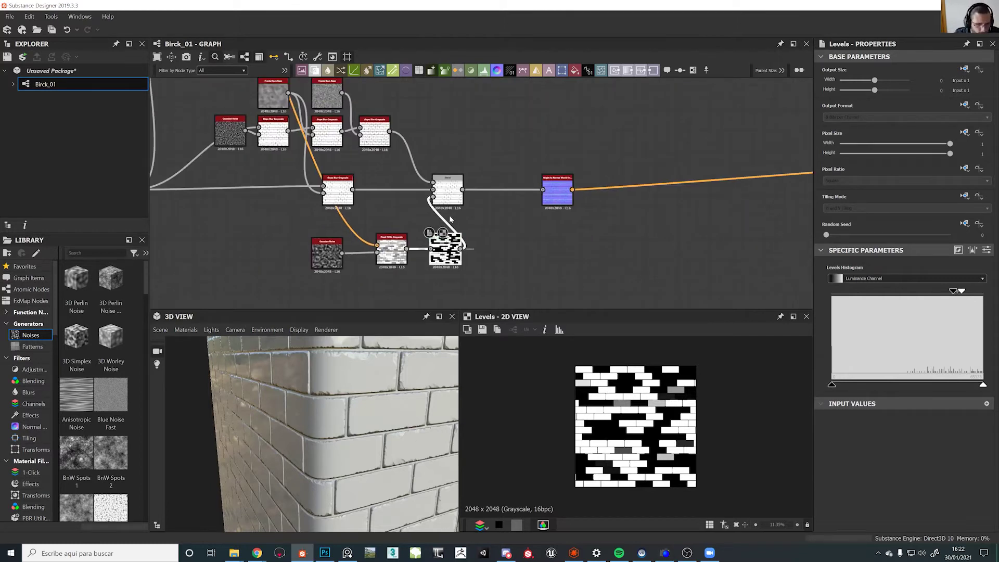
pyautogui.scroll(-10, 470, 206)
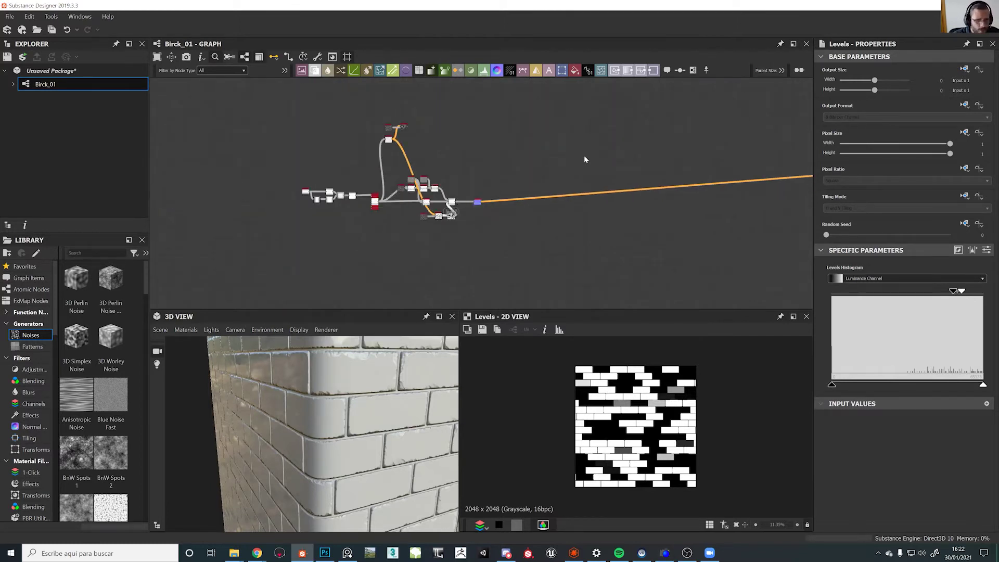
pyautogui.scroll(5, 513, 231)
pyautogui.moveTo(475, 181); pyautogui.dragTo(236, 130, button='middle')
pyautogui.scroll(4, 345, 201)
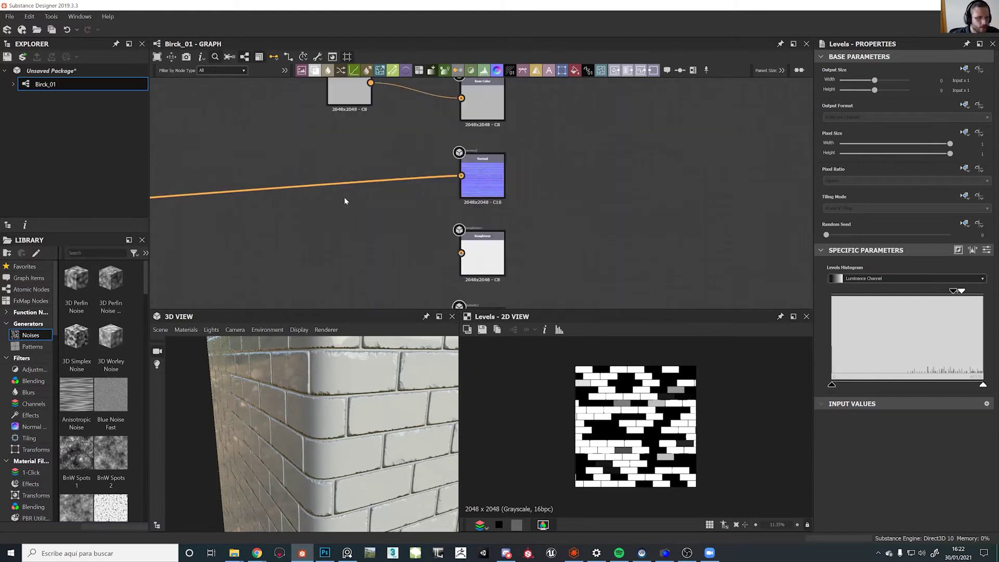
pyautogui.scroll(-4, 366, 230)
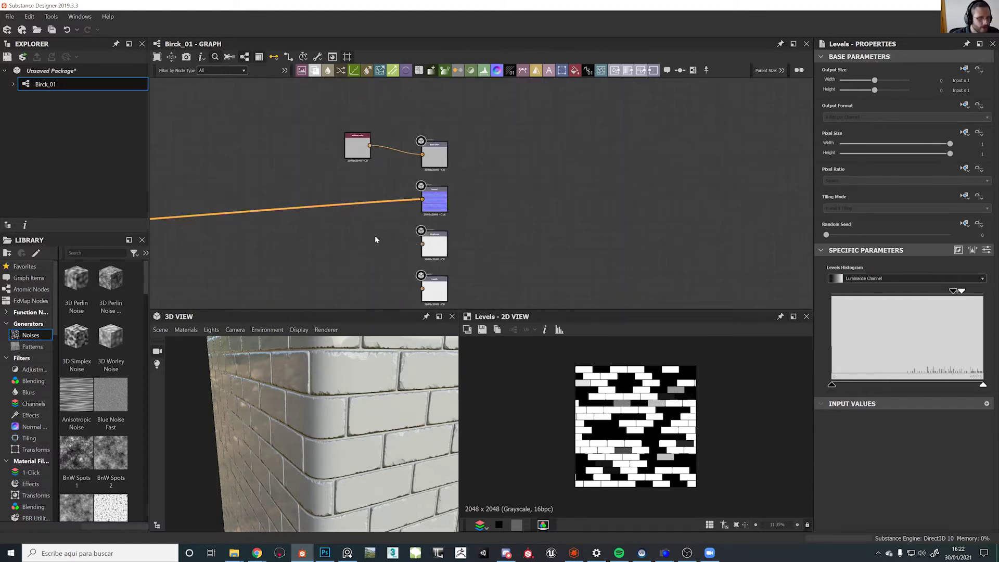
pyautogui.press('space')
pyautogui.write('unif')
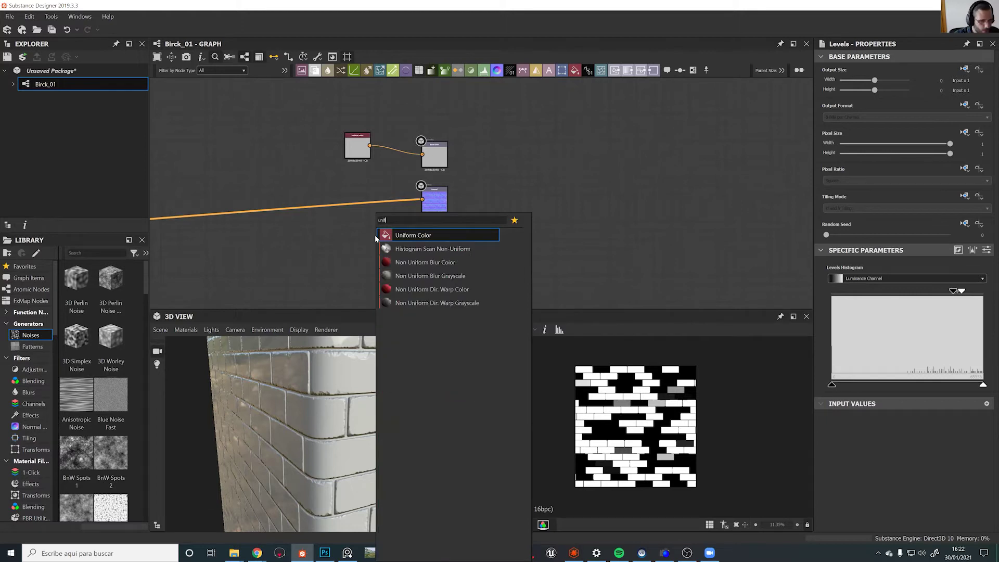
pyautogui.press('Return')
pyautogui.press('space')
pyautogui.click(340, 230)
pyautogui.moveTo(367, 239); pyautogui.dragTo(334, 247)
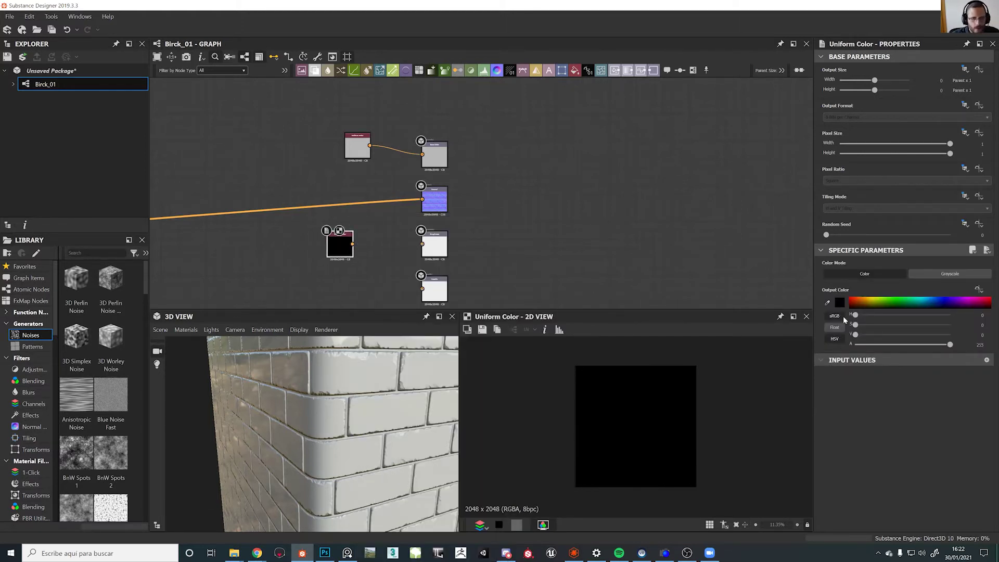
# Switch the new Uniform Color node to Grayscale and connect it to the Roughness output
pyautogui.click(924, 276)
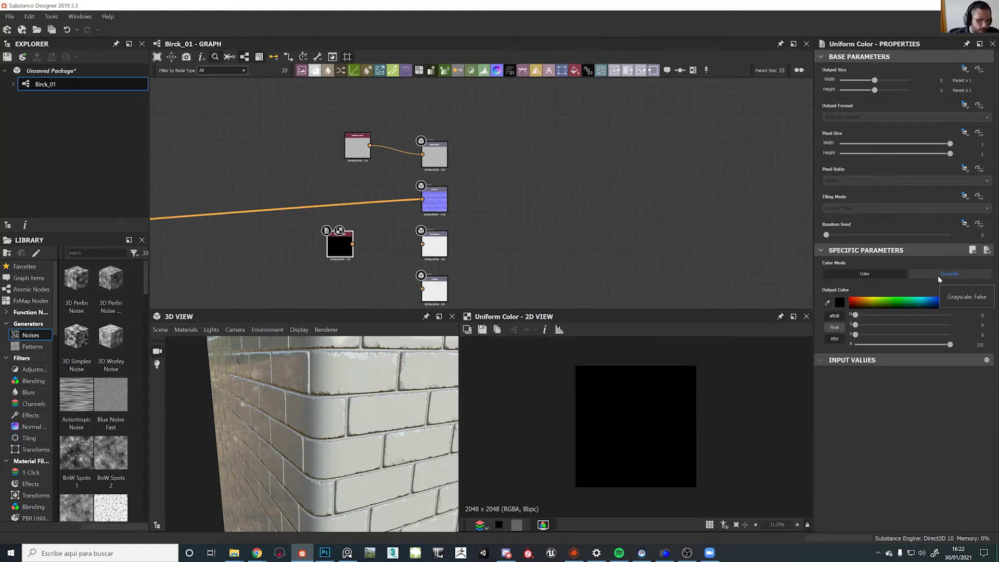
pyautogui.click(939, 276)
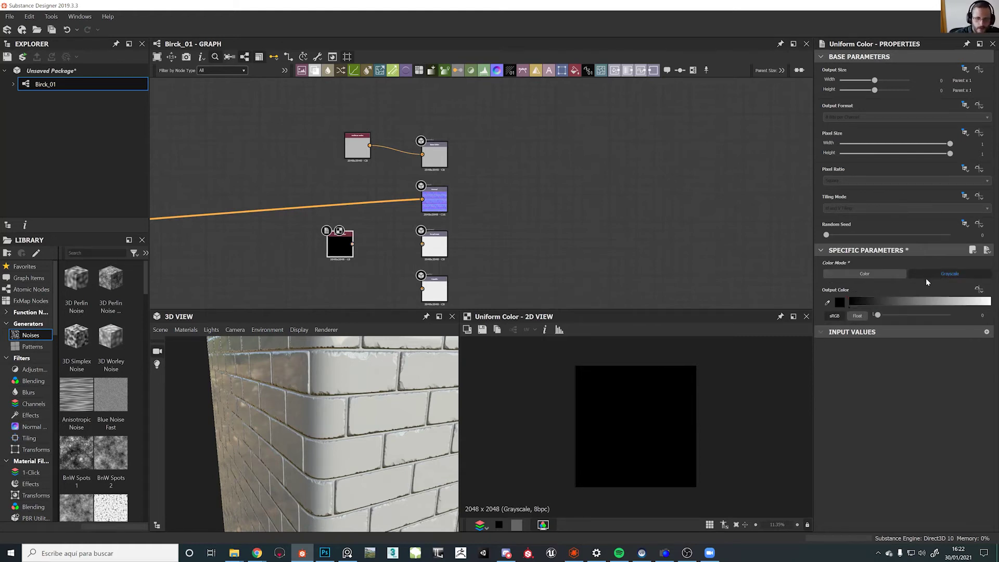
pyautogui.moveTo(353, 244); pyautogui.dragTo(422, 244)
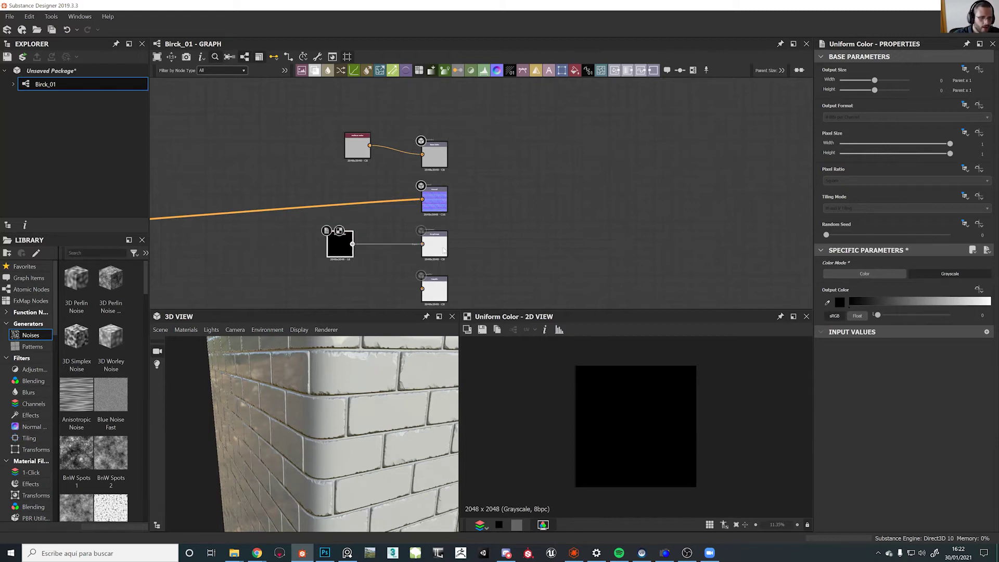
# Set the roughness Uniform Color to a mid grey and check the material's shine on the cube in the 3D view
pyautogui.moveTo(890, 319); pyautogui.dragTo(918, 318)
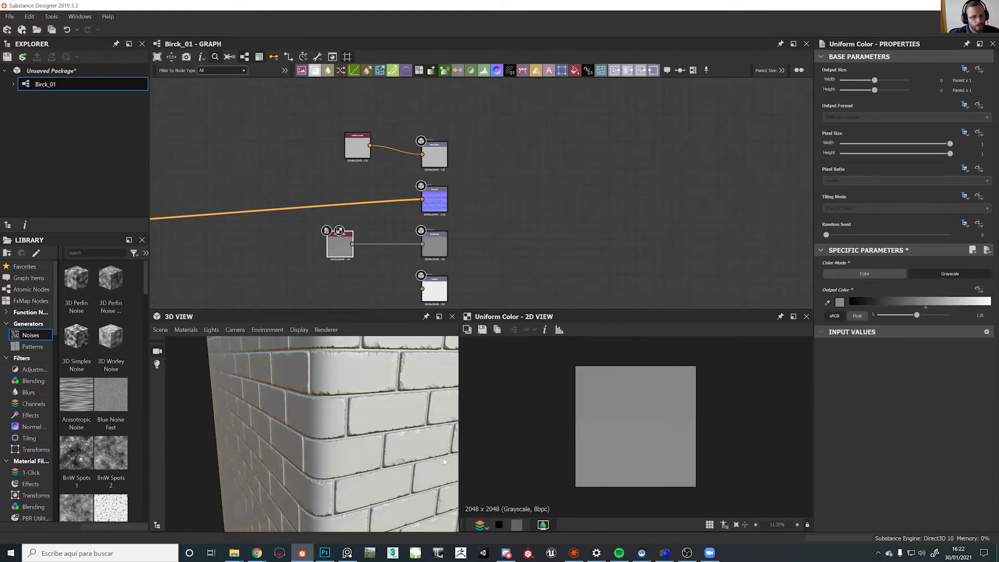
pyautogui.scroll(-5, 348, 422)
pyautogui.moveTo(348, 423); pyautogui.dragTo(305, 408)
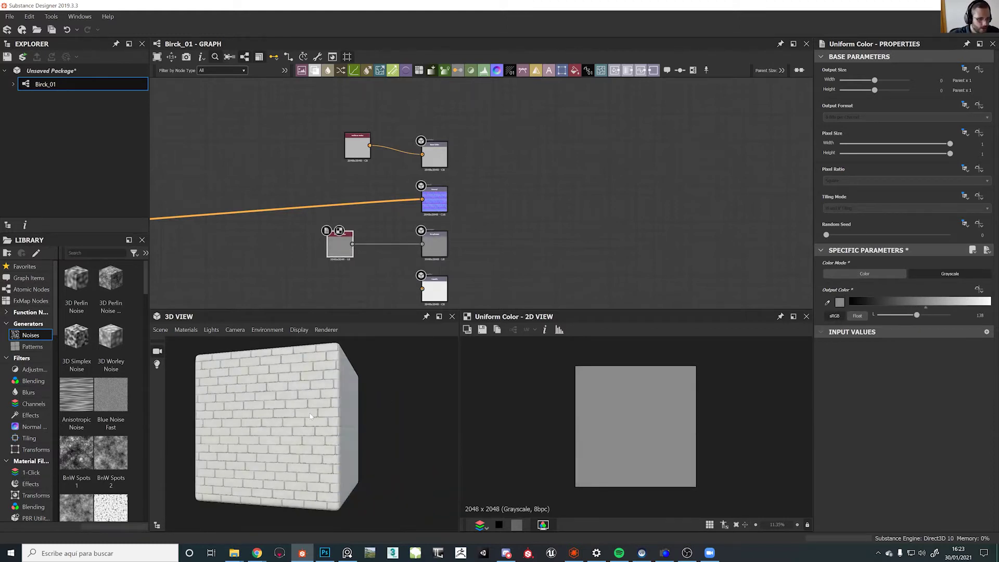
# Examine the bricks' shine and chipped edges on the cube in the 3D view, both close up and from a distance
pyautogui.scroll(5, 312, 415)
pyautogui.moveTo(343, 414); pyautogui.dragTo(316, 410, button='middle')
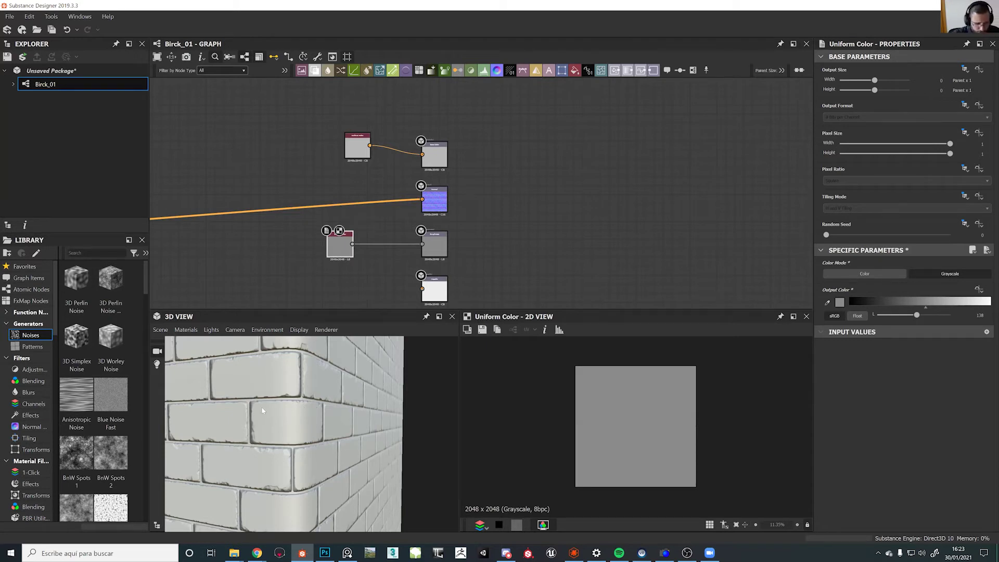
pyautogui.scroll(-5, 315, 410)
pyautogui.moveTo(296, 417); pyautogui.dragTo(307, 443)
pyautogui.scroll(5, 340, 445)
pyautogui.scroll(3, 347, 441)
pyautogui.scroll(-5, 347, 441)
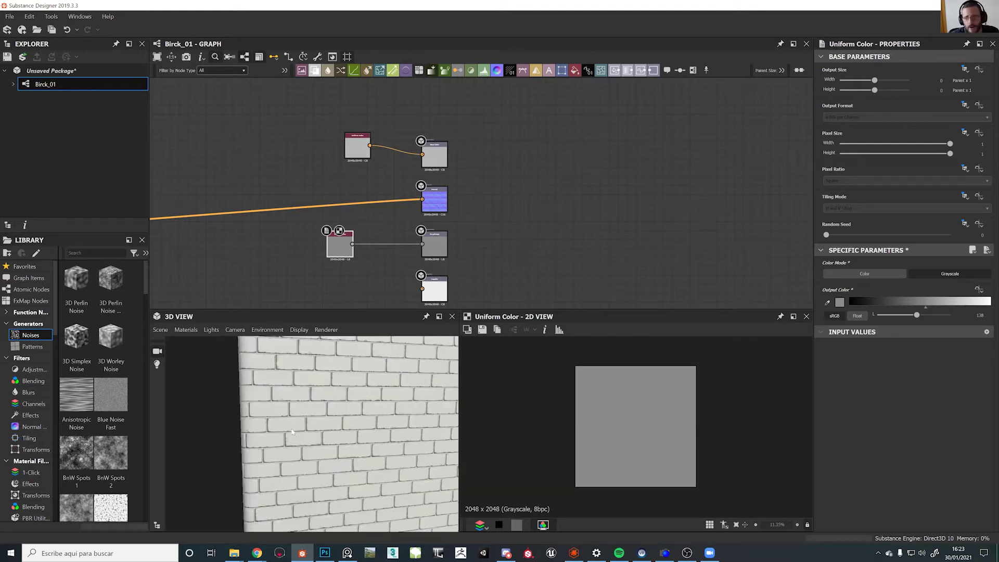
# Move the Height to Normal node away from the edge-masking Blend, preview that Blend, and shift it slightly towards the normal node
pyautogui.moveTo(256, 237); pyautogui.dragTo(794, 152, button='middle')
pyautogui.scroll(-4, 357, 234)
pyautogui.scroll(-2, 392, 220)
pyautogui.moveTo(393, 220); pyautogui.dragTo(409, 258, button='middle')
pyautogui.scroll(6, 344, 229)
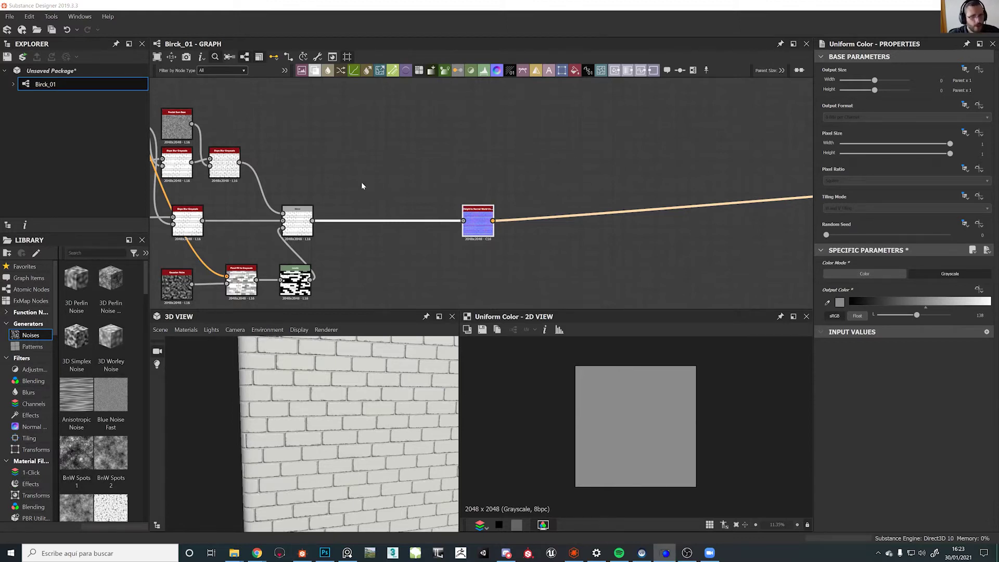
pyautogui.scroll(3, 347, 214)
pyautogui.moveTo(347, 212); pyautogui.dragTo(386, 196, button='middle')
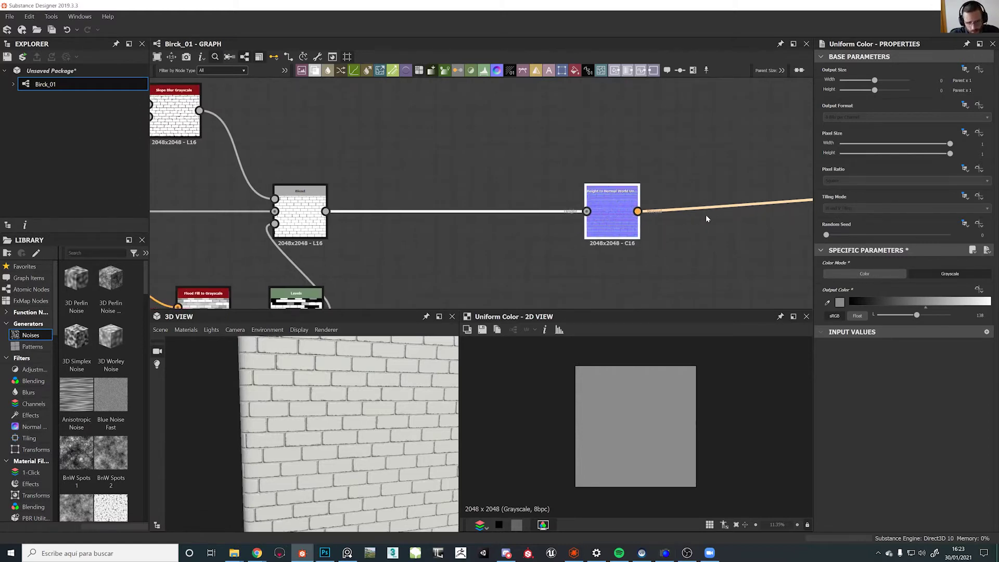
pyautogui.moveTo(591, 219); pyautogui.dragTo(721, 219)
pyautogui.click(294, 229)
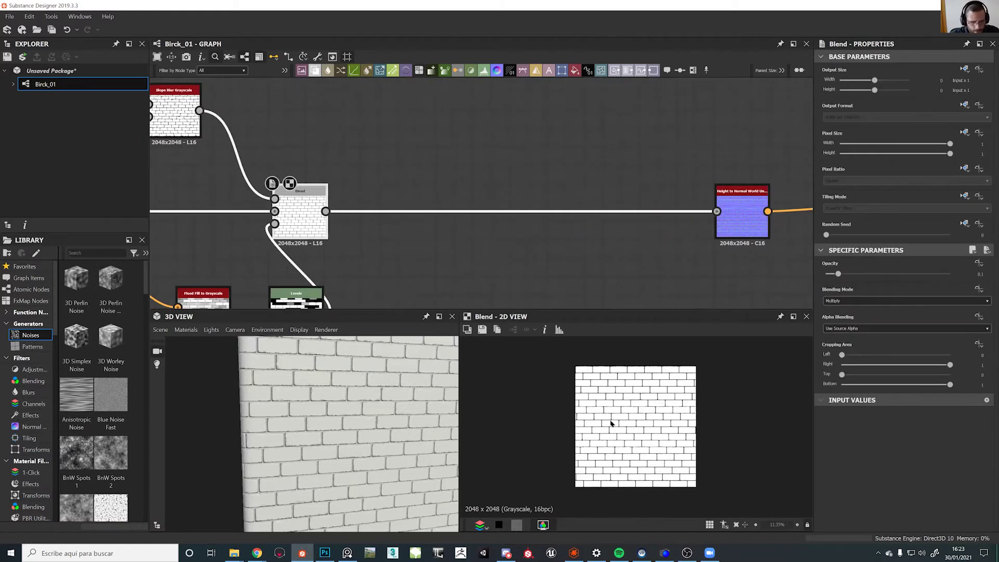
pyautogui.scroll(2, 631, 415)
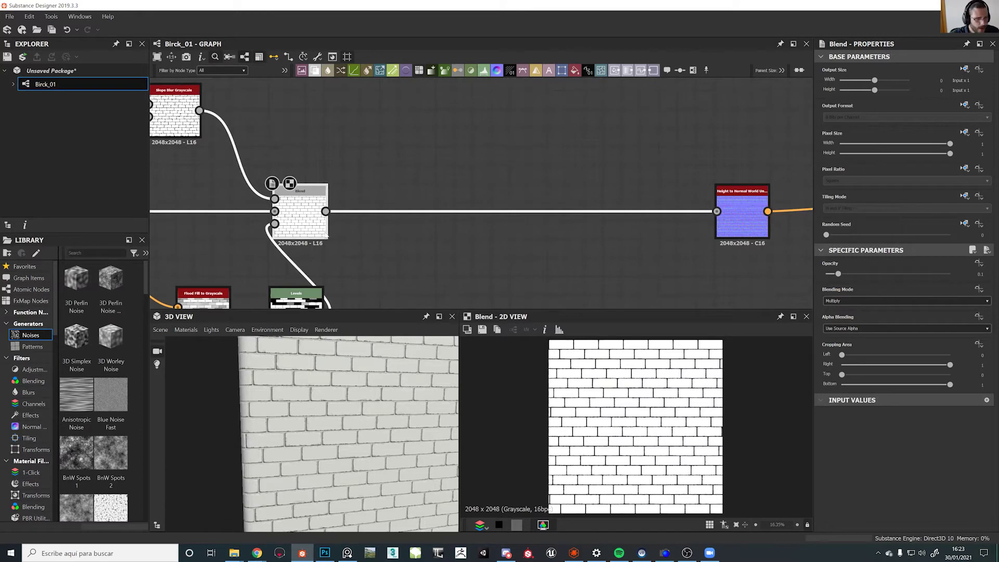
pyautogui.moveTo(327, 234); pyautogui.dragTo(377, 224)
pyautogui.press('space')
pyautogui.write('b')
pyautogui.click(404, 235)
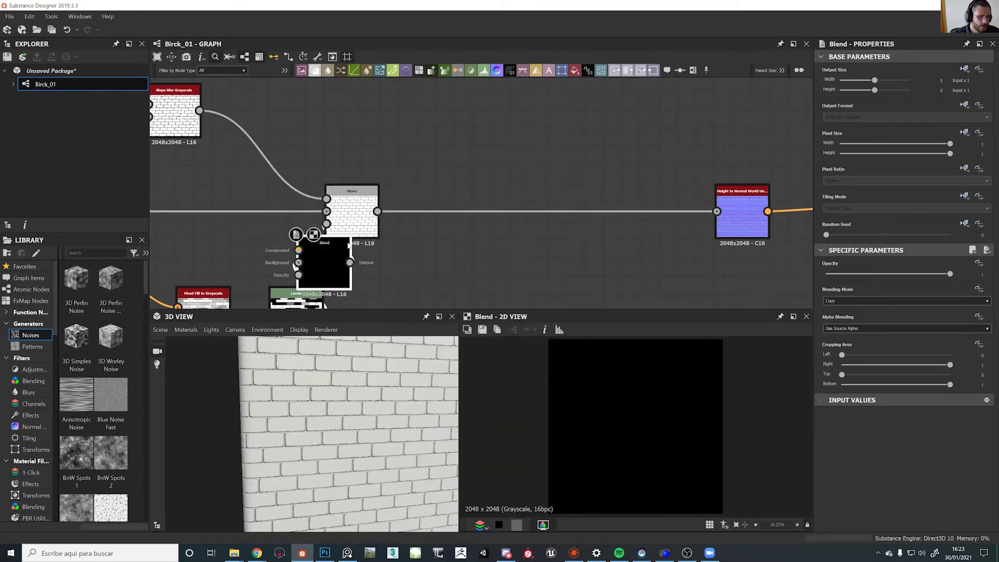
pyautogui.hotkey('ctrl', 'z')
# Insert a second Blend node between the edge-masking Blend and the Height to Normal node, and set its blending mode to Multiply
pyautogui.click(350, 208)
pyautogui.press('space')
pyautogui.write('b')
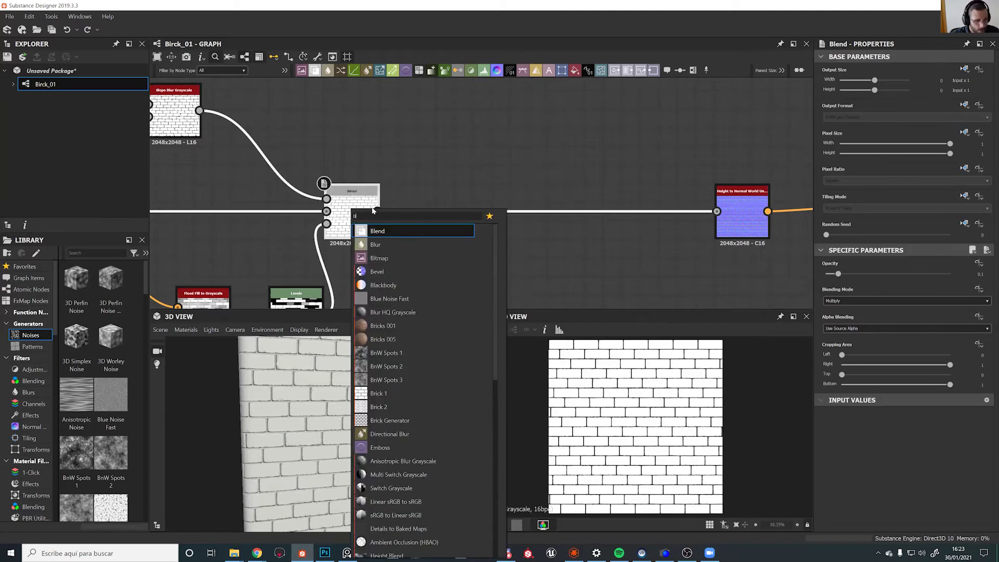
pyautogui.click(377, 229)
pyautogui.moveTo(435, 225); pyautogui.dragTo(482, 224)
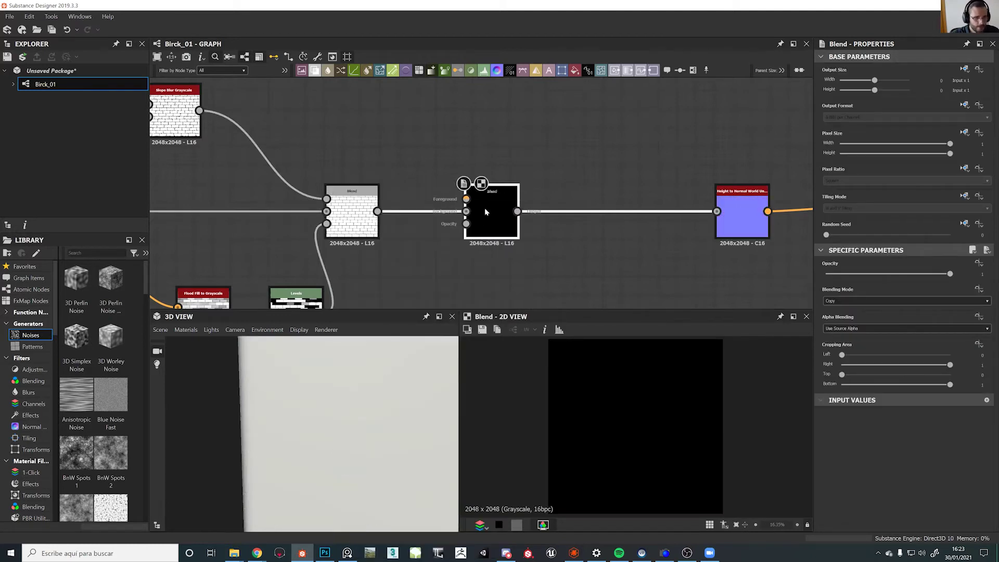
pyautogui.click(839, 301)
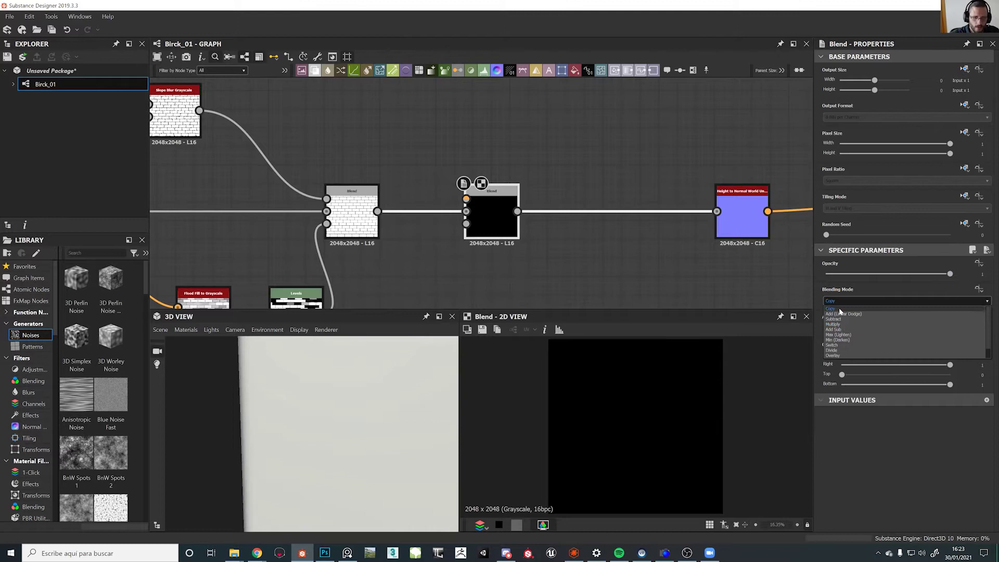
pyautogui.click(842, 325)
pyautogui.click(329, 158)
# Duplicate the second Fractal Sum Base noise and place the copy above the edge-masking Blend
pyautogui.moveTo(394, 141); pyautogui.dragTo(499, 230, button='middle')
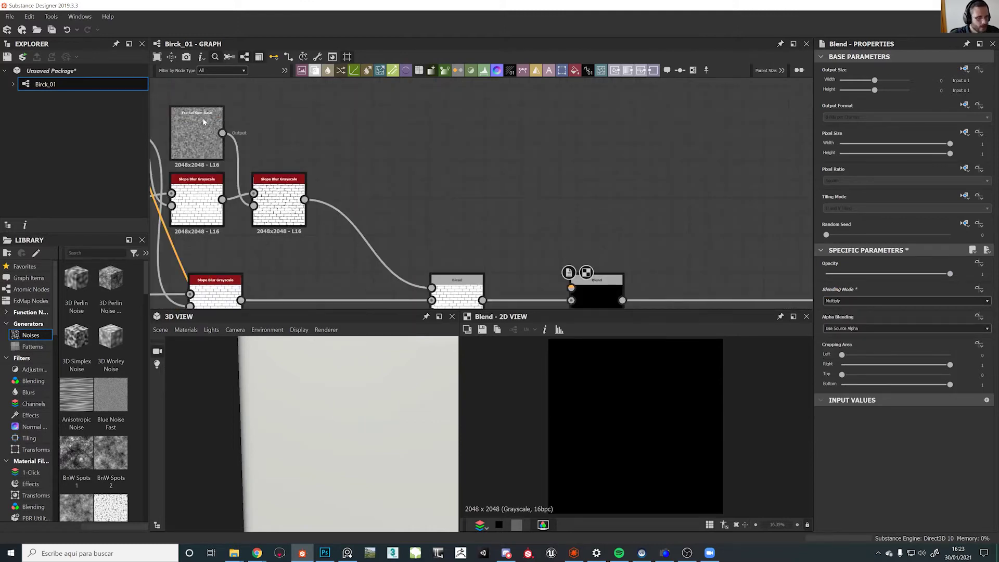
pyautogui.moveTo(203, 123); pyautogui.dragTo(358, 122, button='middle')
pyautogui.scroll(-1, 346, 122)
pyautogui.click(348, 122)
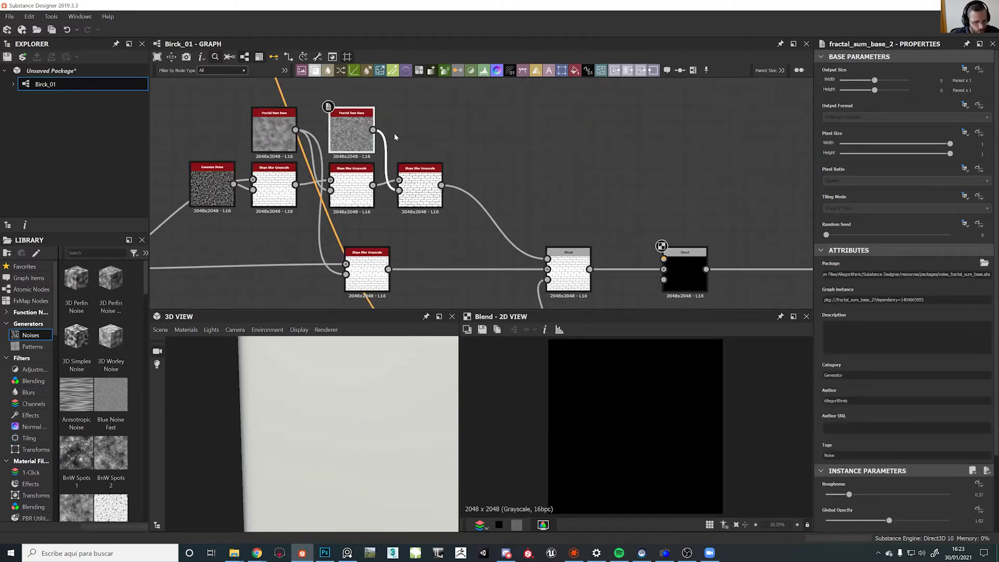
pyautogui.hotkey('ctrl', 'd')
pyautogui.click(569, 196)
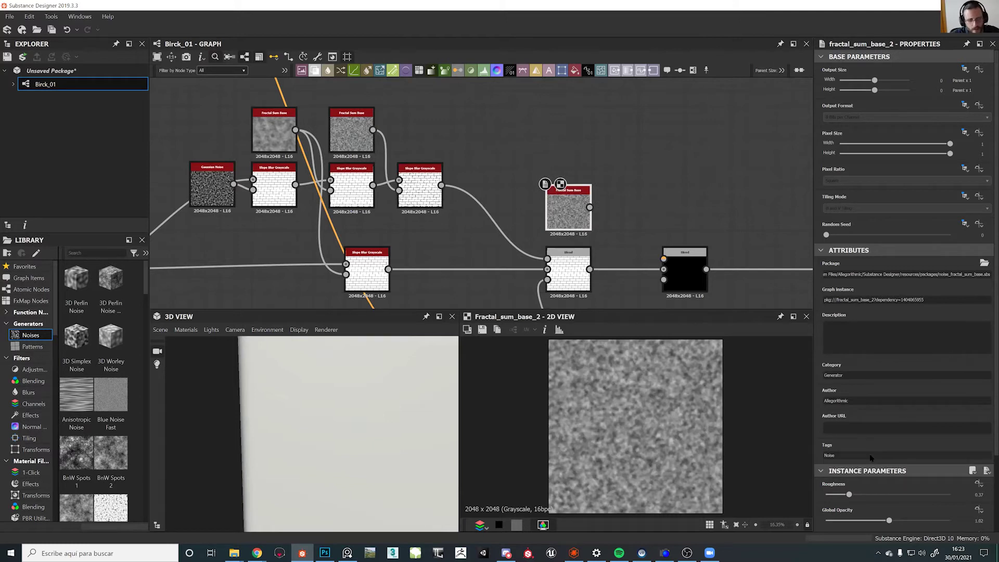
# Set the copied Fractal Sum Base's Roughness to its maximum and both its Min Level and Max Level to 12
pyautogui.scroll(-2, 872, 458)
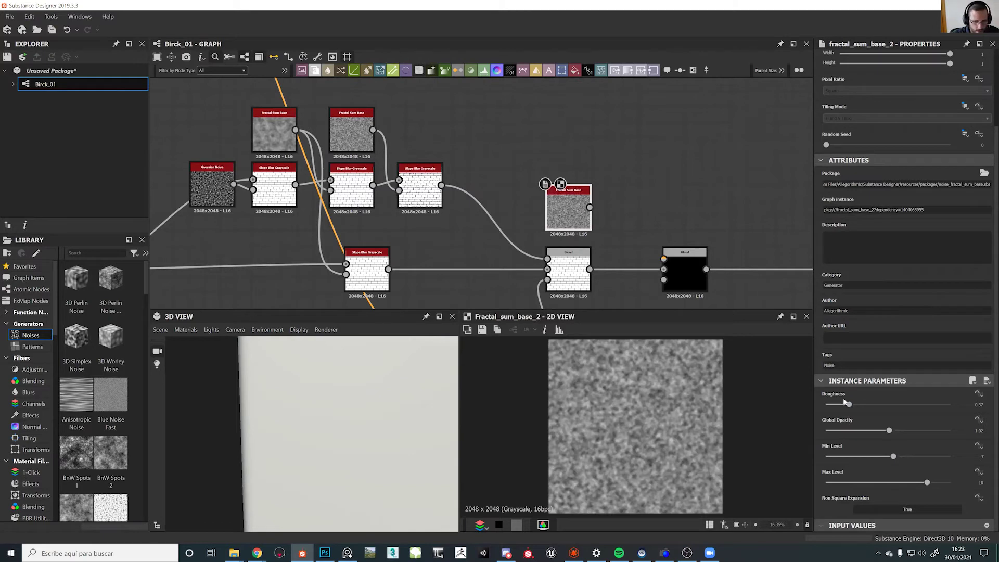
pyautogui.moveTo(852, 405); pyautogui.dragTo(987, 416)
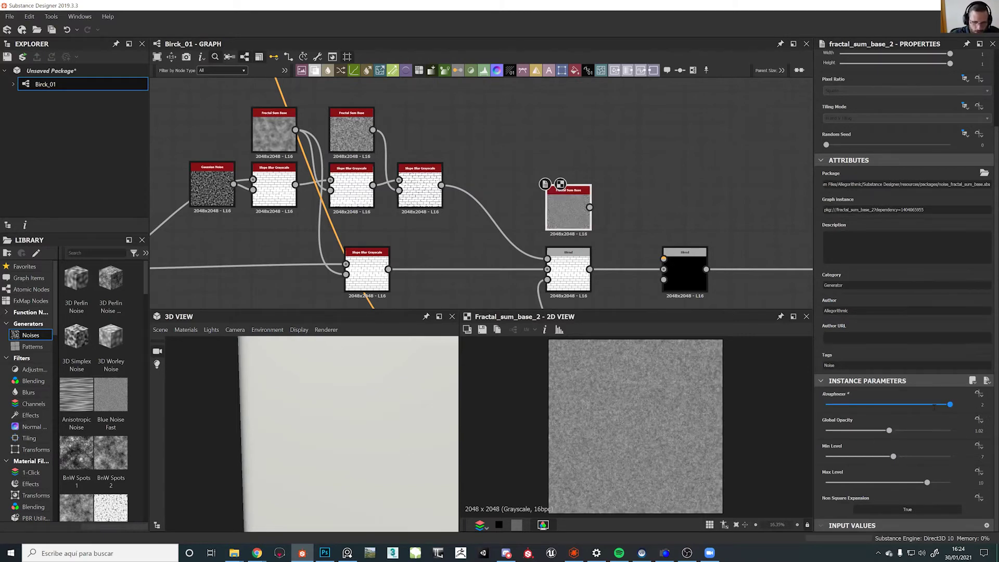
pyautogui.scroll(5, 565, 401)
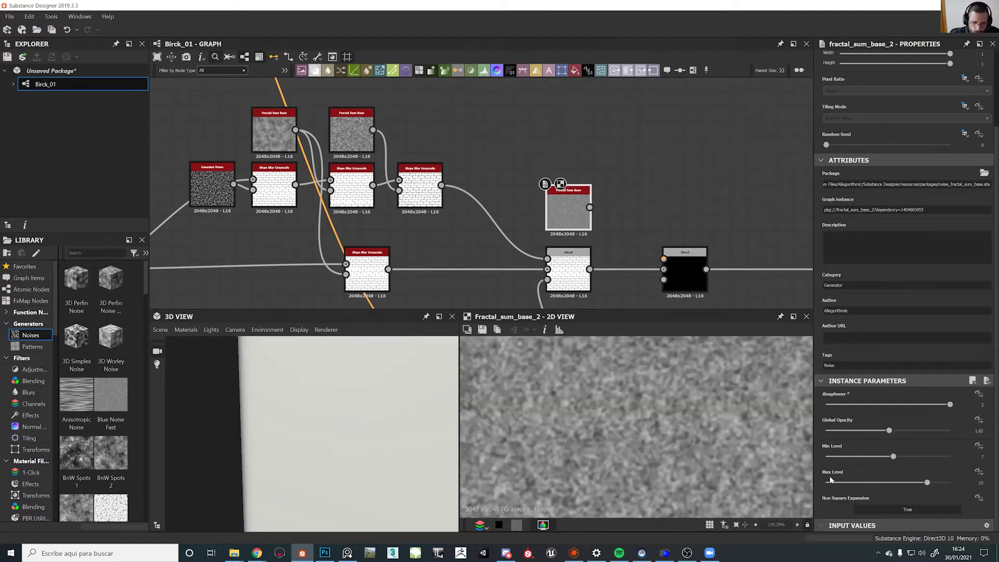
pyautogui.moveTo(927, 483); pyautogui.dragTo(951, 483)
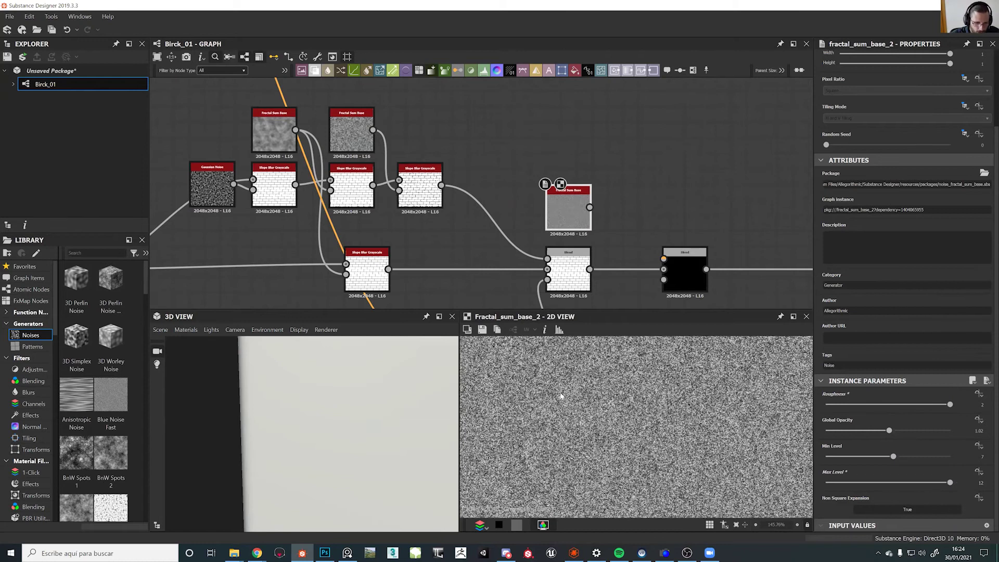
pyautogui.scroll(3, 541, 392)
pyautogui.moveTo(850, 458); pyautogui.dragTo(978, 461)
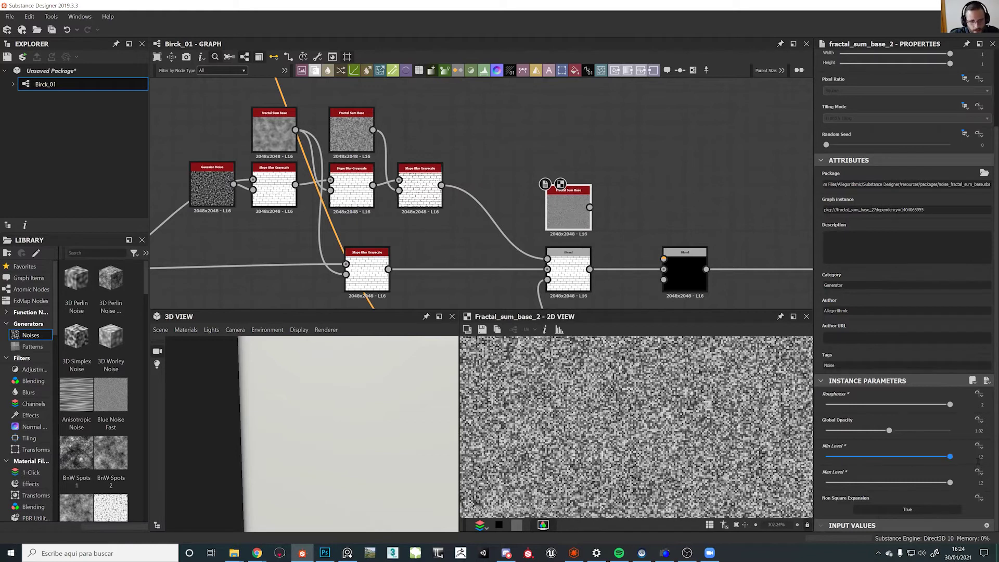
pyautogui.click(952, 406)
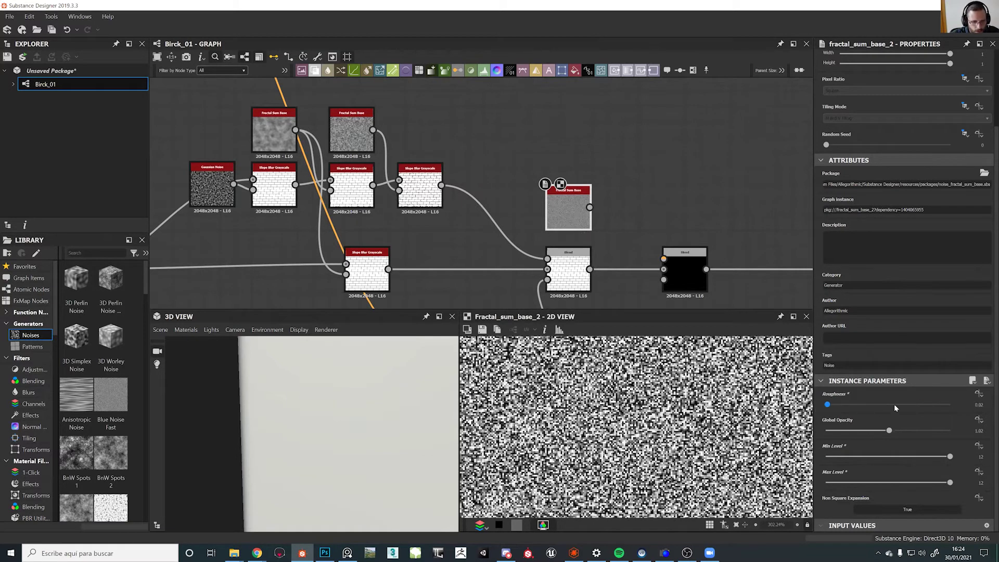
# Connect the copied noise to the new Blend's foreground input, preview the Blend, and check the grain on the bricks in the 3D view
pyautogui.moveTo(557, 219); pyautogui.dragTo(428, 231, button='middle')
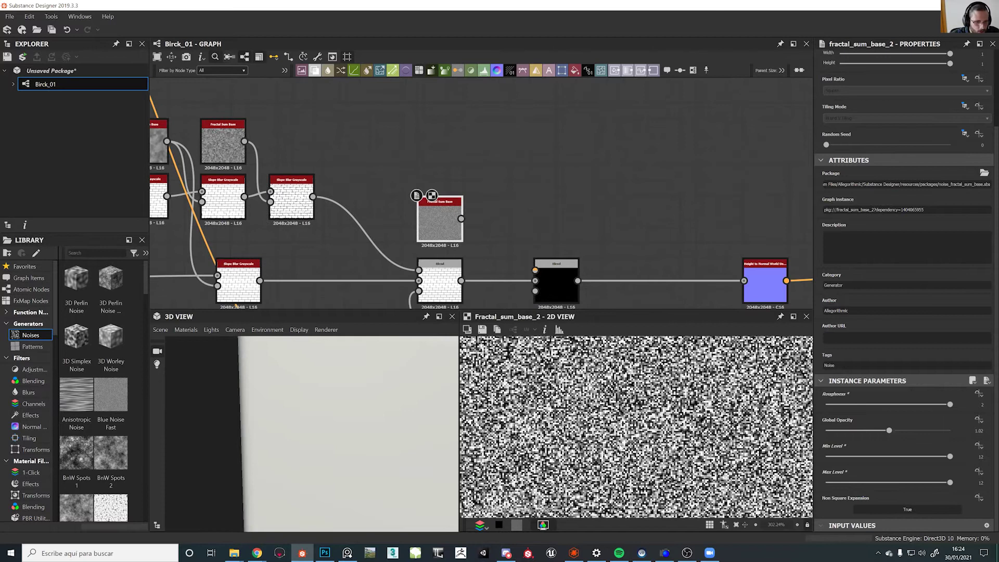
pyautogui.scroll(-10, 618, 443)
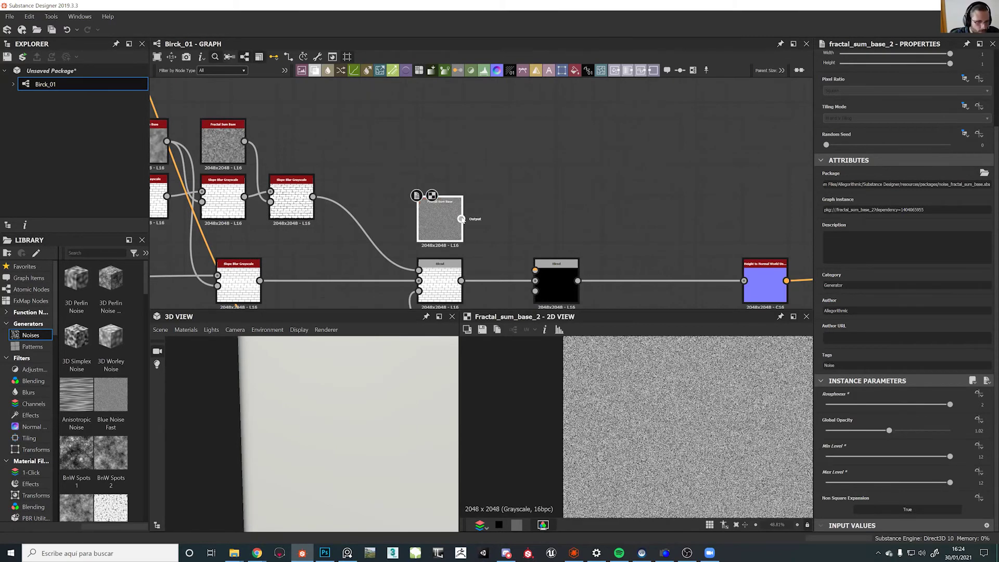
pyautogui.moveTo(461, 218); pyautogui.dragTo(536, 270)
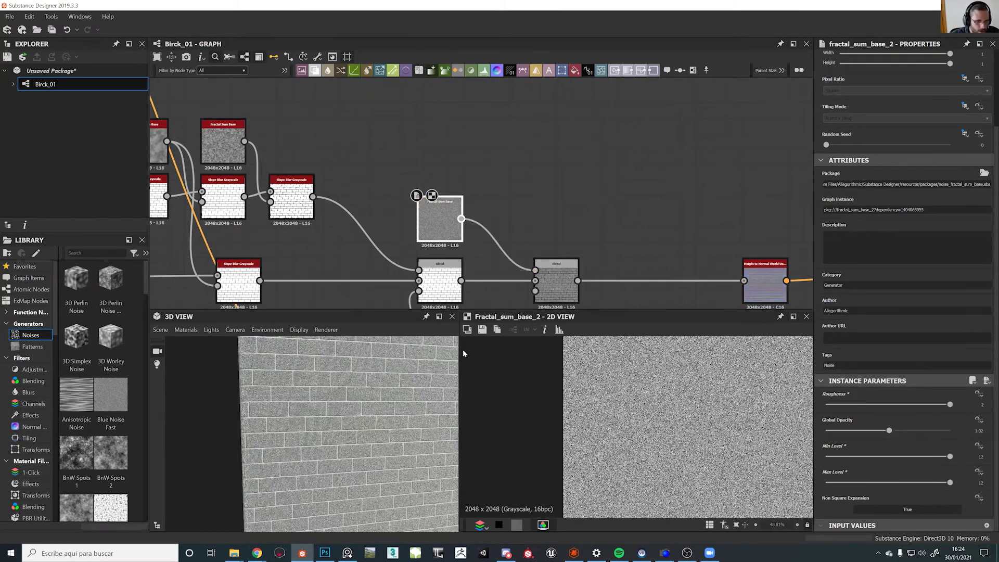
pyautogui.doubleClick(553, 283)
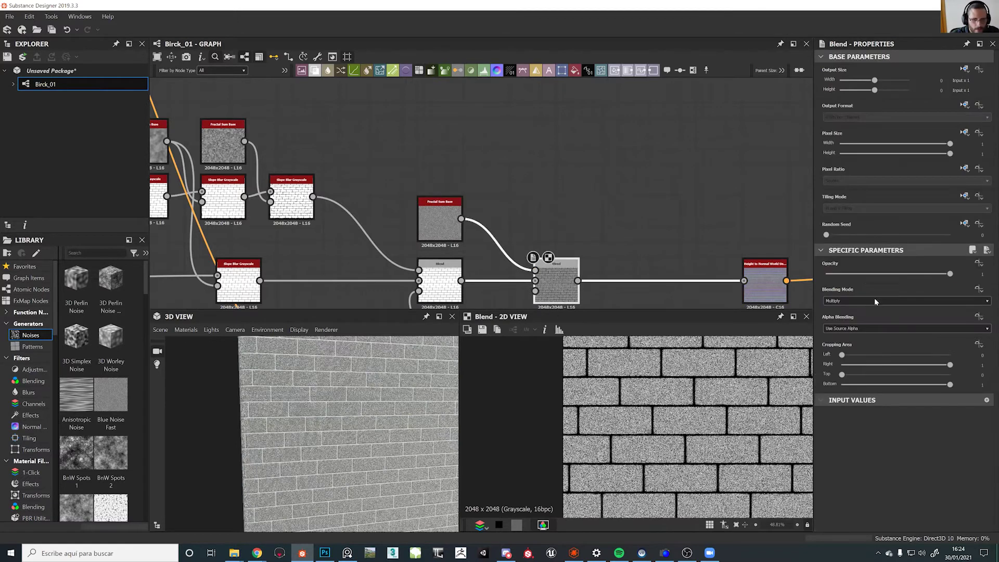
pyautogui.scroll(5, 344, 414)
pyautogui.scroll(-3, 344, 414)
pyautogui.moveTo(346, 408); pyautogui.dragTo(336, 404)
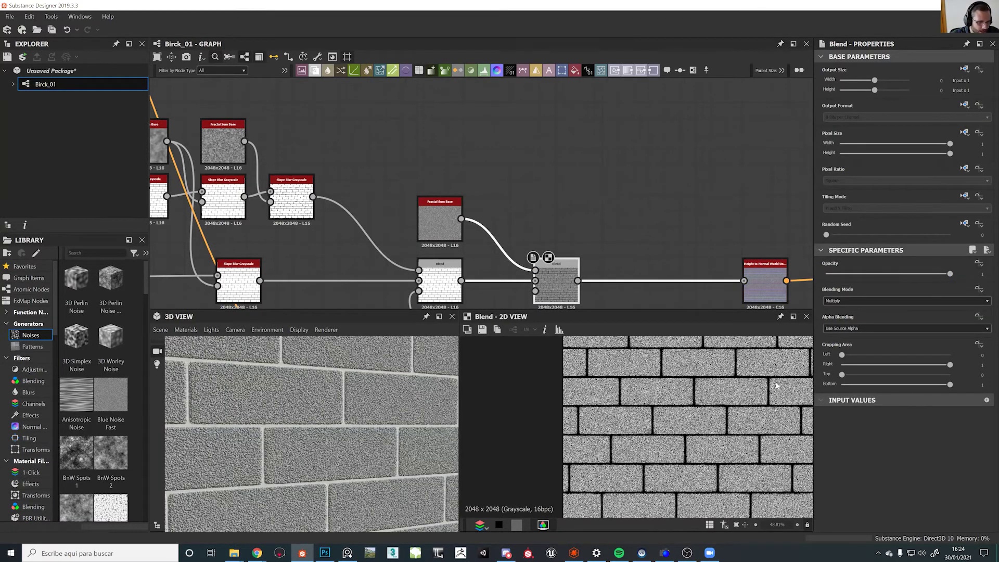
# Set the new Blend's opacity to 0.015 and check the softened surface grain on the cube in the 3D view
pyautogui.moveTo(951, 274); pyautogui.dragTo(832, 274)
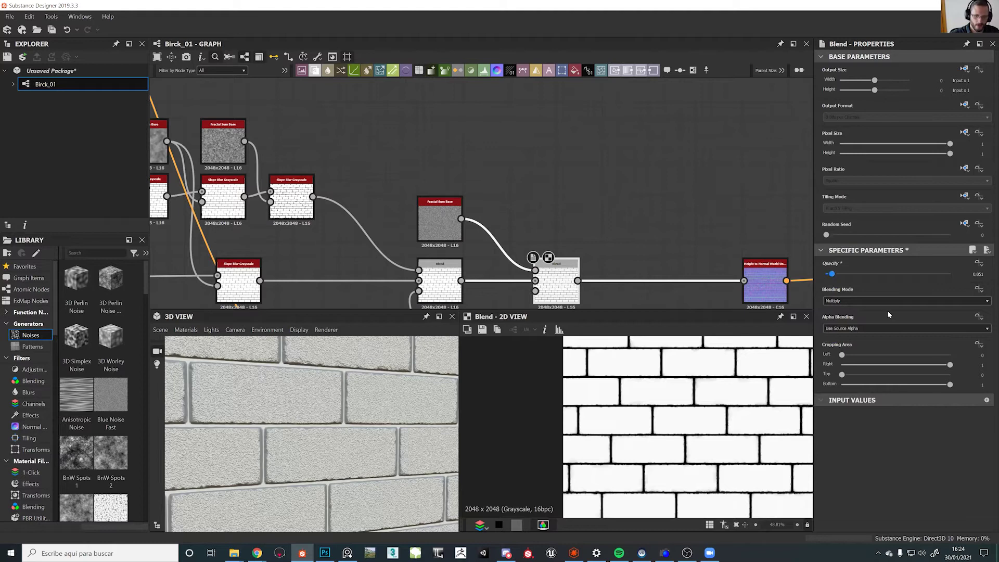
pyautogui.scroll(6, 314, 415)
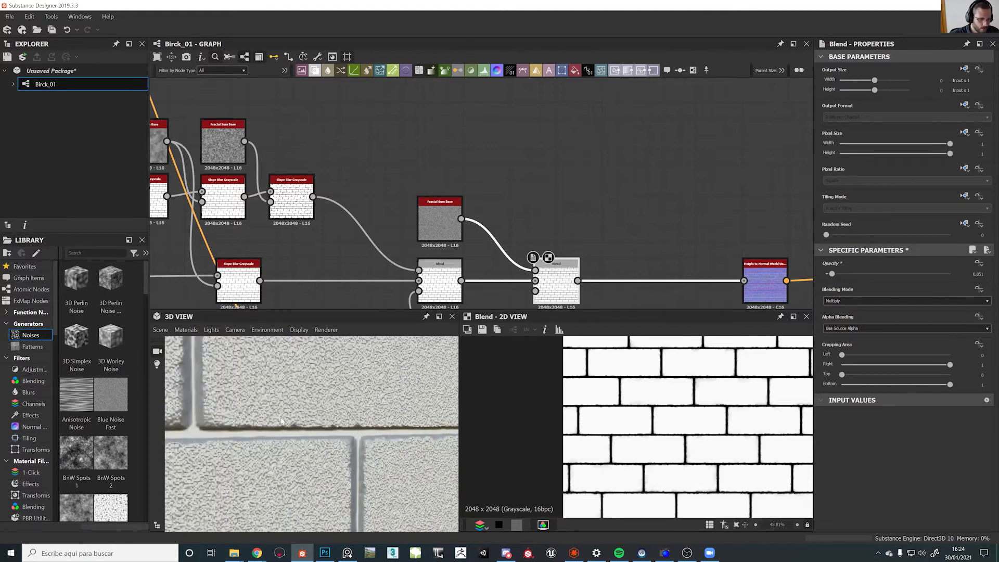
pyautogui.click(973, 274)
pyautogui.click(980, 274)
pyautogui.write('15')
pyautogui.press('Return')
pyautogui.scroll(-5, 385, 404)
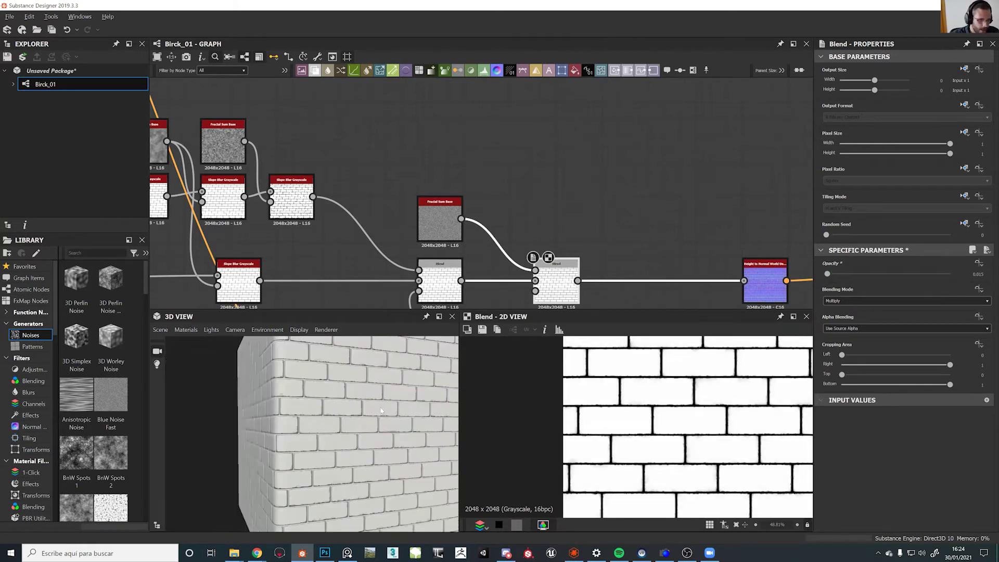
pyautogui.moveTo(343, 427); pyautogui.dragTo(308, 433)
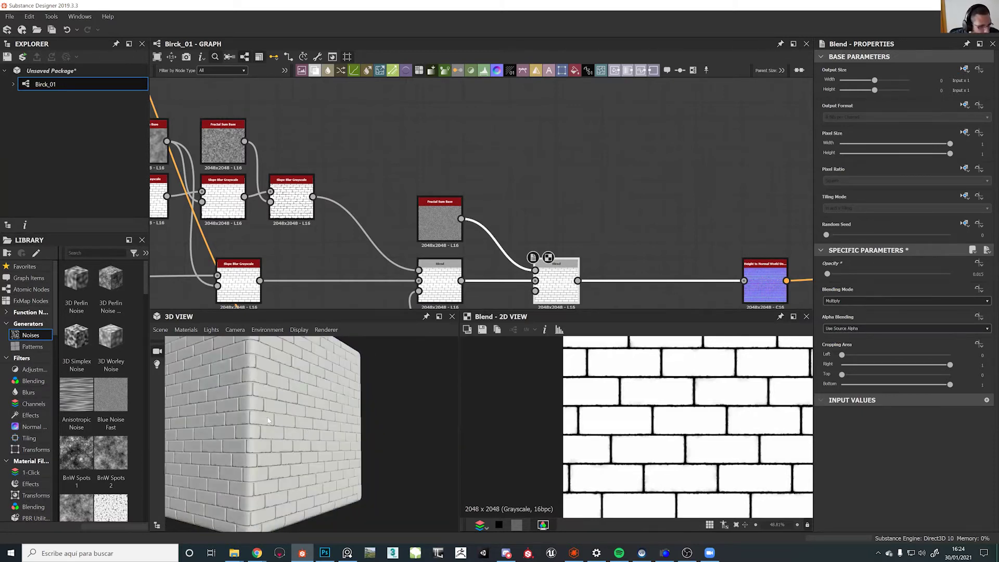
pyautogui.scroll(4, 268, 420)
pyautogui.moveTo(268, 421); pyautogui.dragTo(291, 435, button='middle')
pyautogui.moveTo(292, 435)
pyautogui.mouseDown()
pyautogui.moveTo(276, 430)
pyautogui.moveTo(288, 440)
pyautogui.mouseUp()
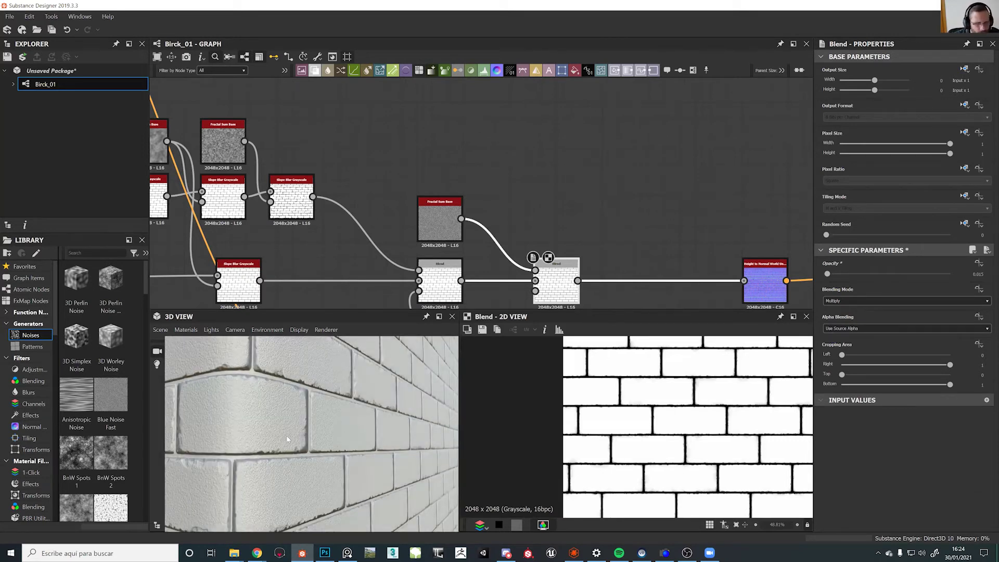
# Set the copied Fractal Sum Base's Min Level to 9 and its Max Level to 11
pyautogui.click(442, 208)
pyautogui.scroll(-2, 933, 381)
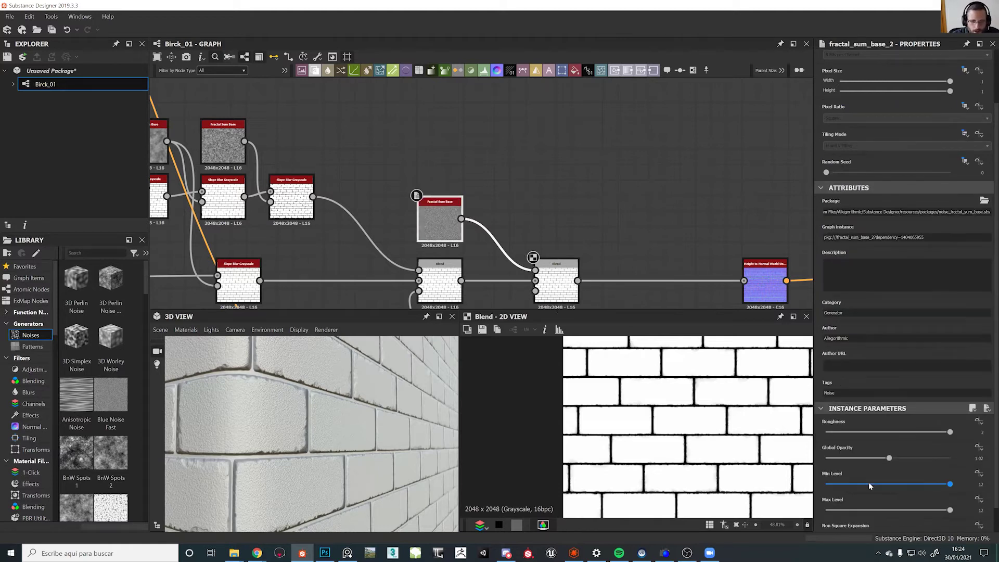
pyautogui.moveTo(949, 485); pyautogui.dragTo(917, 485)
pyautogui.click(950, 511)
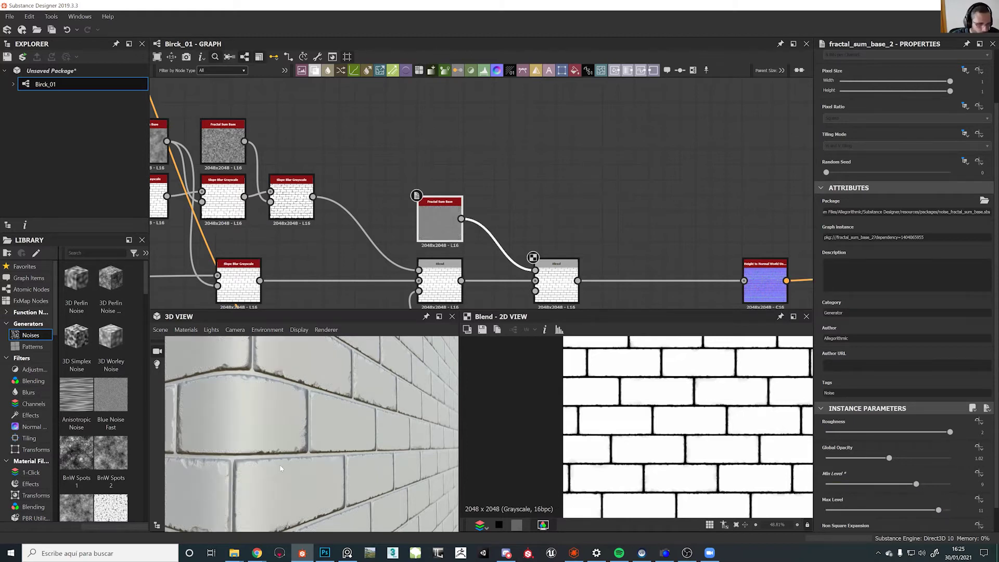
# Examine the surface grain of the bricks on the cube from several angles and under different lighting in the 3D view
pyautogui.moveTo(251, 424); pyautogui.dragTo(245, 384)
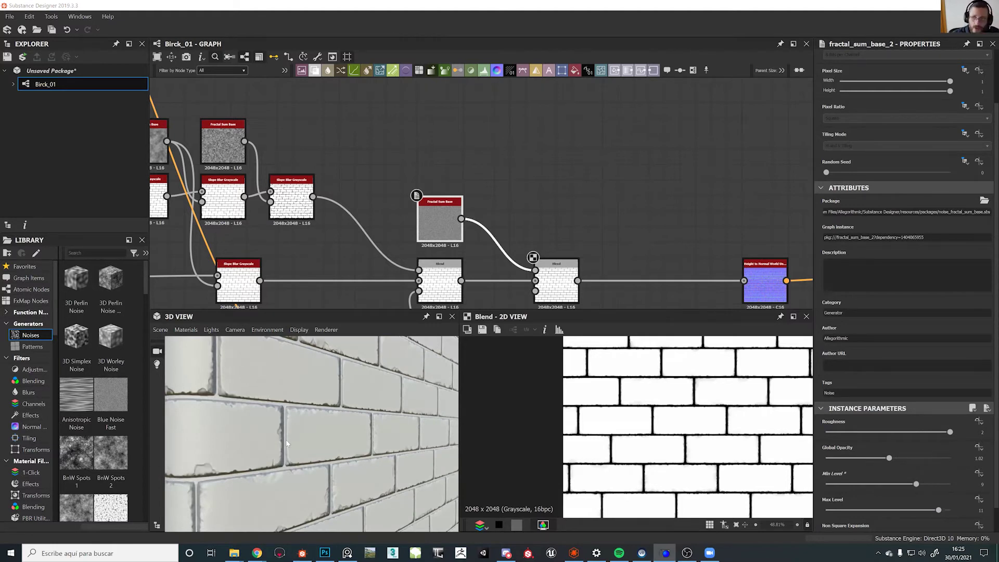
pyautogui.scroll(-5, 229, 434)
pyautogui.moveTo(259, 424); pyautogui.dragTo(342, 418)
pyautogui.moveTo(341, 418); pyautogui.dragTo(237, 165, button='right')
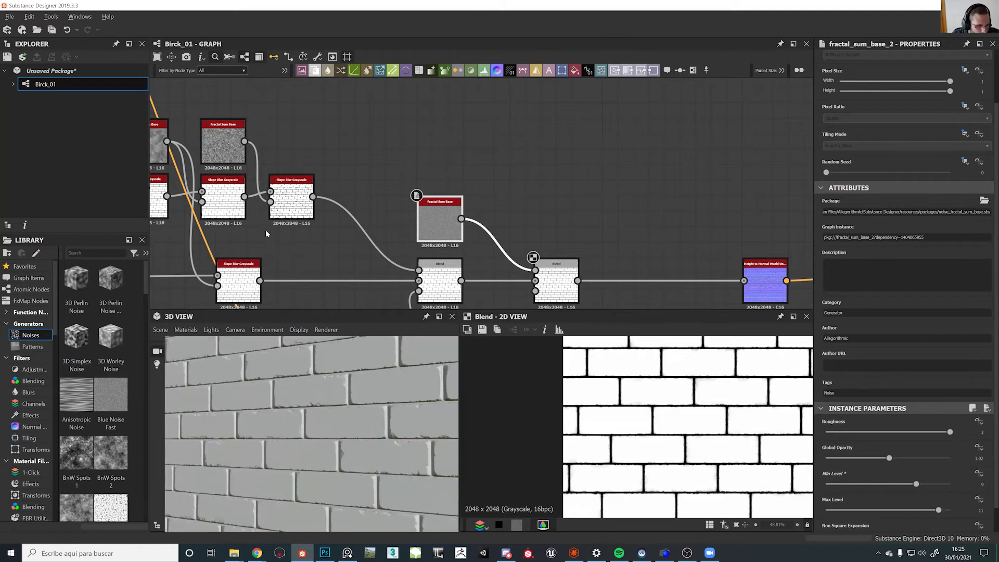
pyautogui.keyDown('shift'); pyautogui.moveTo(330, 384); pyautogui.dragTo(274, 439); pyautogui.keyUp('shift')
pyautogui.keyDown('ctrl'); pyautogui.keyDown('shift'); pyautogui.moveTo(273, 439); pyautogui.dragTo(279, 440, button='right'); pyautogui.keyUp('shift'); pyautogui.keyUp('ctrl')
pyautogui.moveTo(282, 441)
pyautogui.mouseDown()
pyautogui.moveTo(298, 440)
pyautogui.moveTo(263, 457)
pyautogui.mouseUp()
pyautogui.moveTo(263, 457)
pyautogui.keyDown('ctrl'); pyautogui.keyDown('shift'); pyautogui.mouseDown(button='right')
pyautogui.moveTo(307, 459)
pyautogui.moveTo(270, 464)
pyautogui.mouseUp(button='right'); pyautogui.keyUp('shift'); pyautogui.keyUp('ctrl')
pyautogui.moveTo(271, 464)
pyautogui.keyDown('shift'); pyautogui.mouseDown()
pyautogui.moveTo(259, 457)
pyautogui.moveTo(273, 454)
pyautogui.mouseUp(); pyautogui.keyUp('shift')
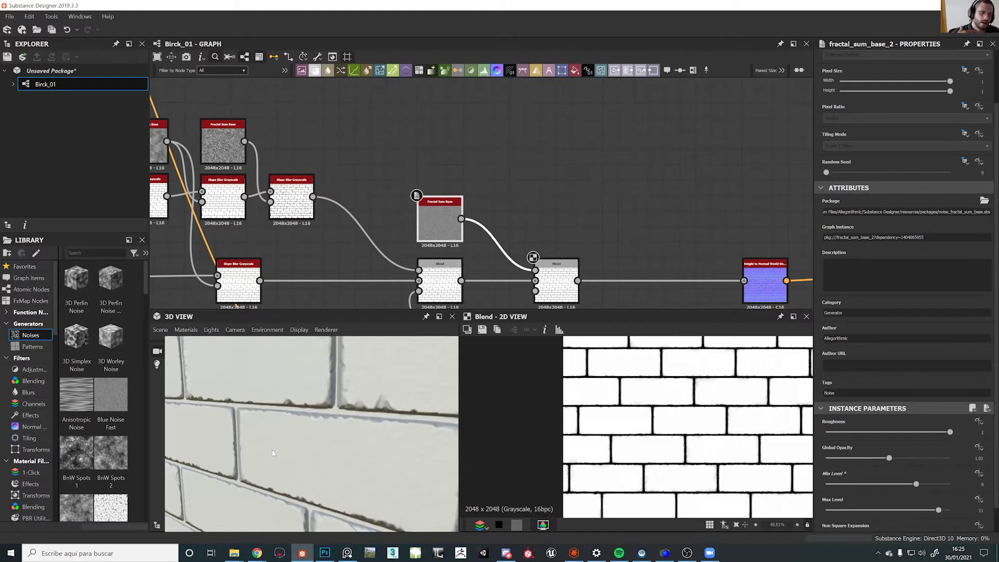
pyautogui.scroll(-5, 284, 428)
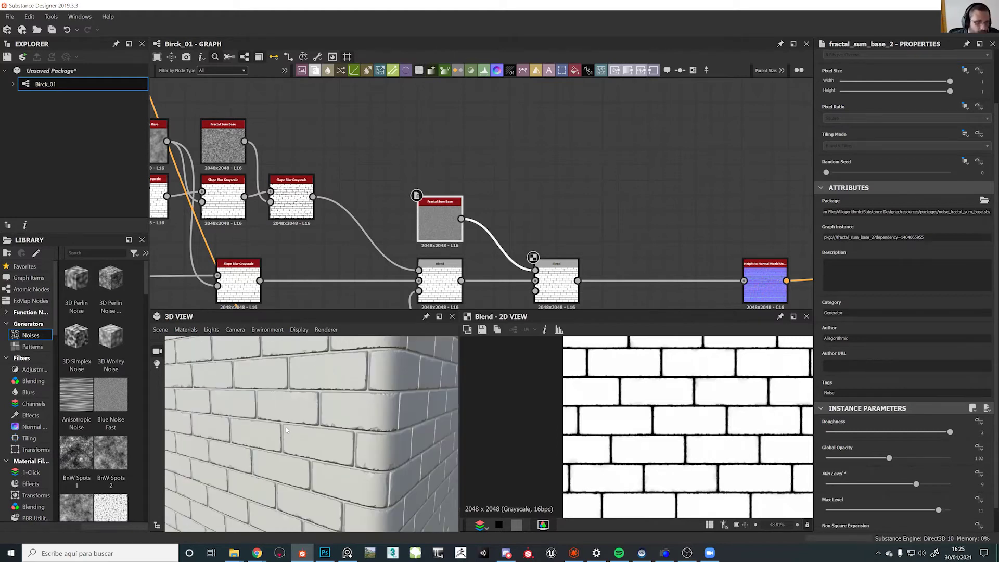
# Move the Height to Normal World Units node further from the grain Blend and check the brick surface in the 3D view
pyautogui.moveTo(294, 424); pyautogui.dragTo(337, 421)
pyautogui.moveTo(560, 248); pyautogui.dragTo(438, 233, button='middle')
pyautogui.moveTo(577, 264); pyautogui.dragTo(609, 264)
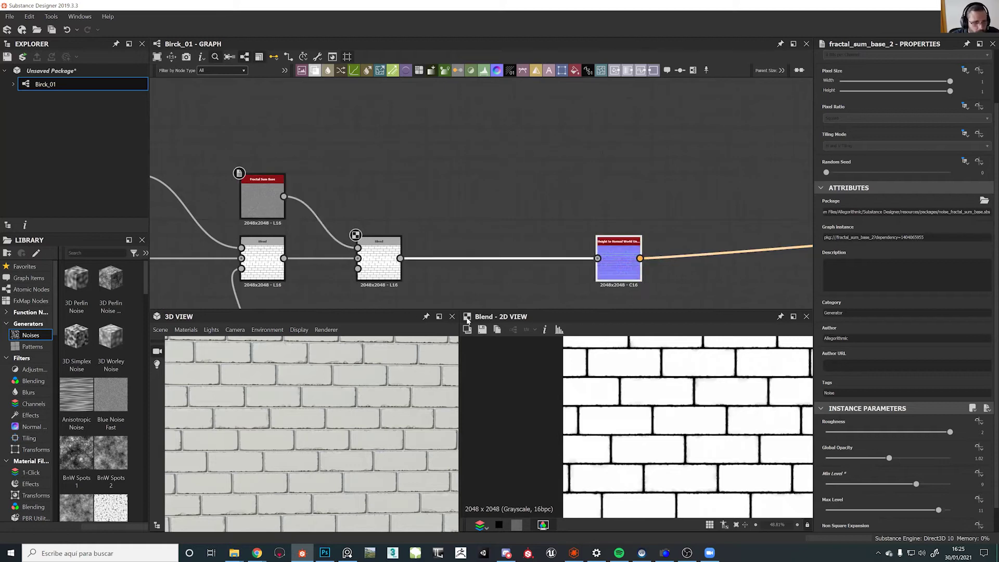
pyautogui.scroll(-5, 329, 455)
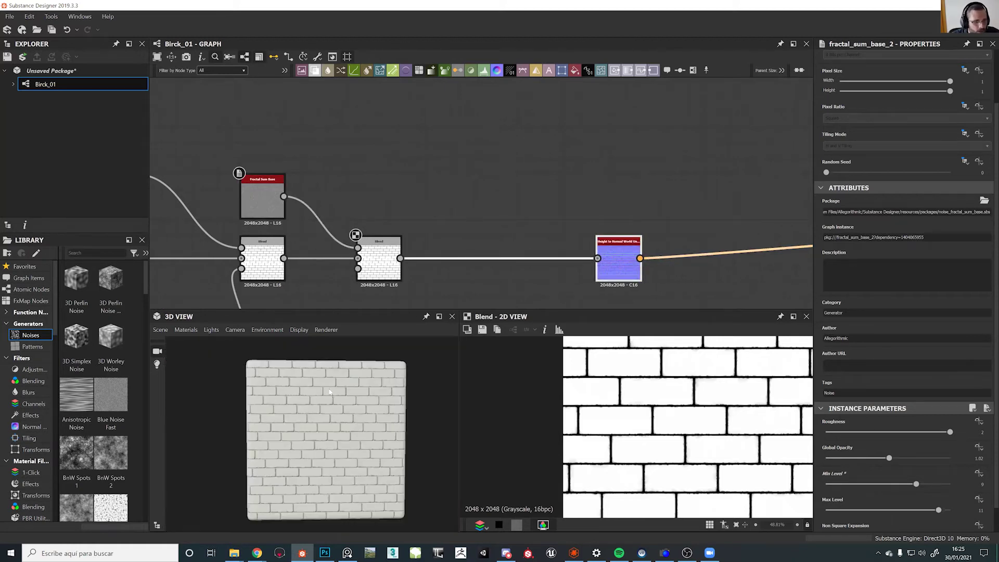
pyautogui.moveTo(410, 201); pyautogui.dragTo(436, 190, button='middle')
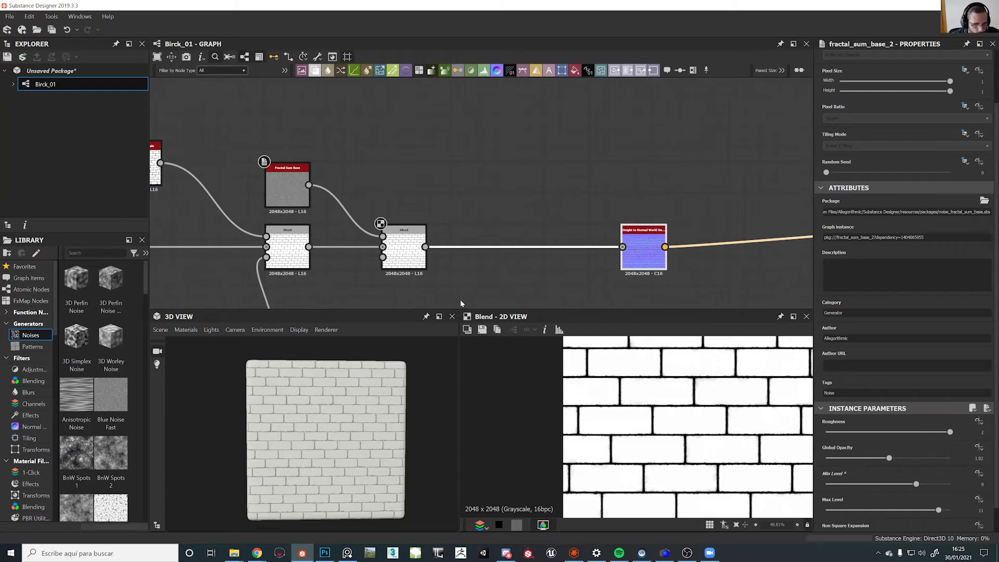
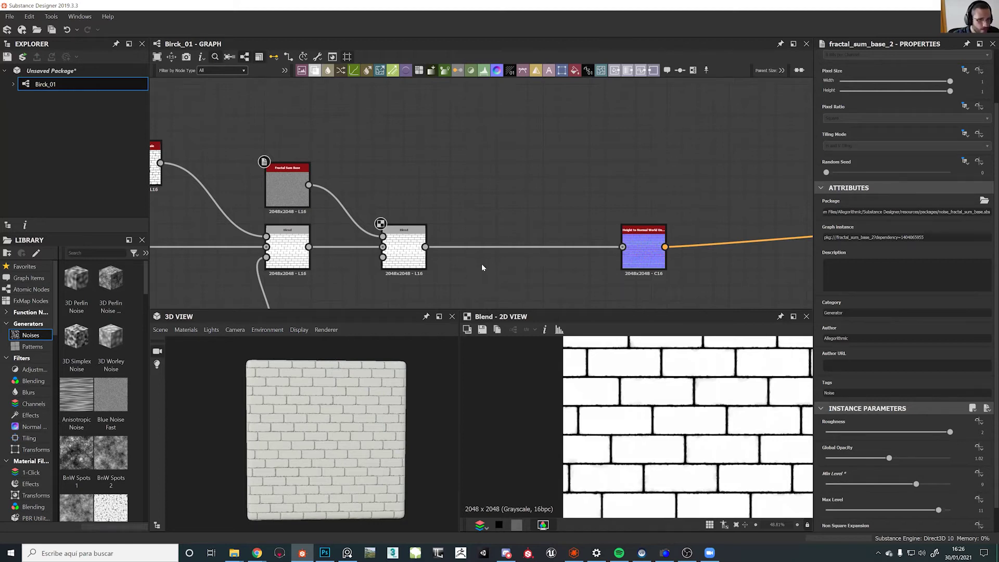
# Duplicate the Gaussian Noise and its connected Flood Fill to Grayscale, placing the copies below the gap between the grain Blend and the normal node
pyautogui.scroll(-5, 482, 263)
pyautogui.moveTo(329, 237); pyautogui.dragTo(397, 261)
pyautogui.scroll(5, 349, 261)
pyautogui.scroll(1, 348, 260)
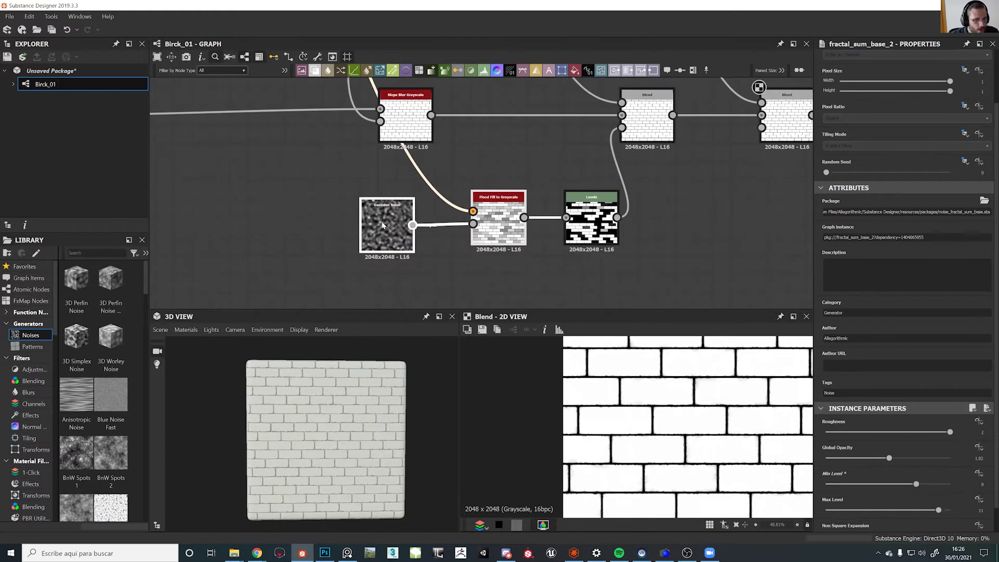
pyautogui.scroll(-5, 424, 235)
pyautogui.moveTo(393, 104); pyautogui.dragTo(442, 304, button='middle')
pyautogui.moveTo(441, 124); pyautogui.dragTo(336, 164)
pyautogui.moveTo(468, 304); pyautogui.dragTo(300, 157, button='middle')
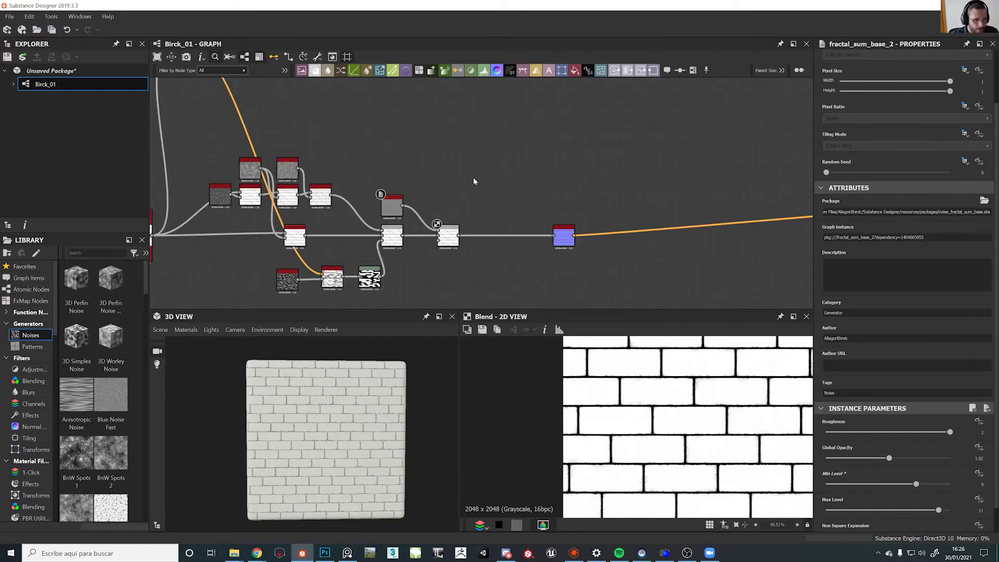
pyautogui.moveTo(492, 279); pyautogui.dragTo(390, 192, button='middle')
pyautogui.hotkey('ctrl', 'v')
pyautogui.moveTo(452, 200); pyautogui.dragTo(339, 205)
pyautogui.scroll(4, 350, 176)
pyautogui.moveTo(352, 161); pyautogui.dragTo(367, 207, button='middle')
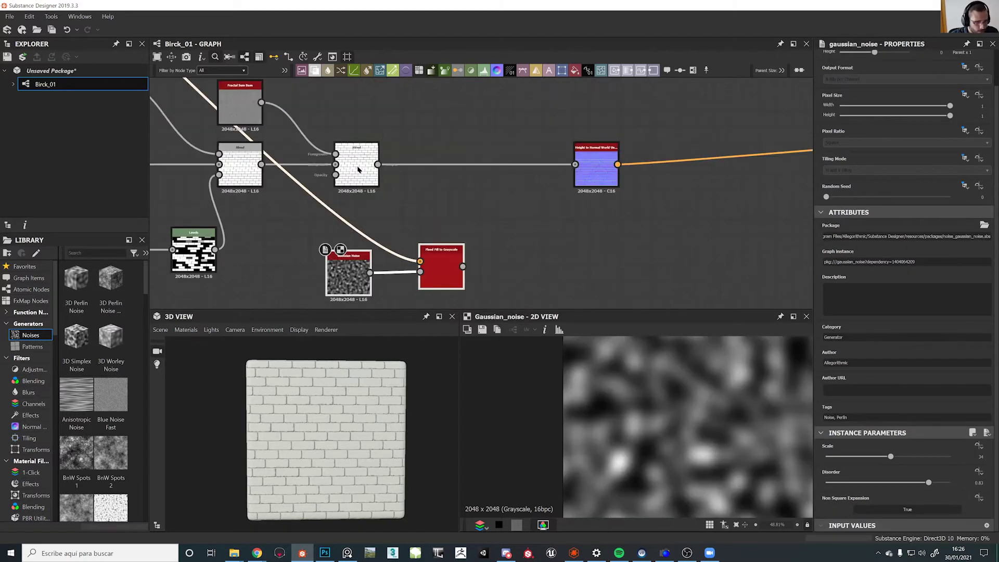
# Insert a new Blend node between the grain Blend and the Height to Normal World Units node
pyautogui.click(359, 172)
pyautogui.press('space')
pyautogui.write('b')
pyautogui.click(386, 190)
pyautogui.moveTo(427, 172); pyautogui.dragTo(481, 173)
pyautogui.moveTo(481, 173); pyautogui.dragTo(518, 170, button='middle')
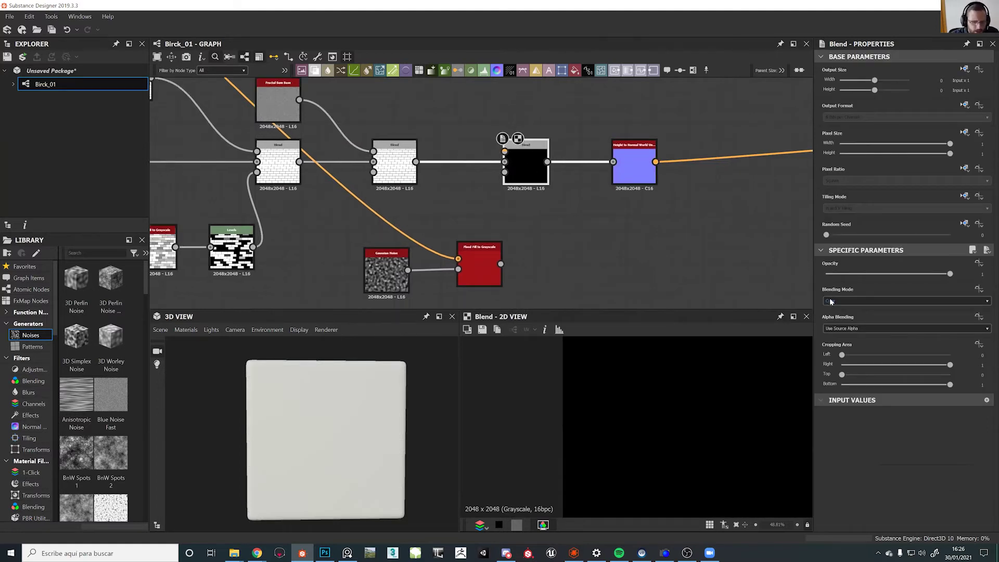
# Set the new Blend's mode to Multiply and connect the copied Flood Fill to Grayscale to its foreground input
pyautogui.click(833, 300)
pyautogui.click(860, 323)
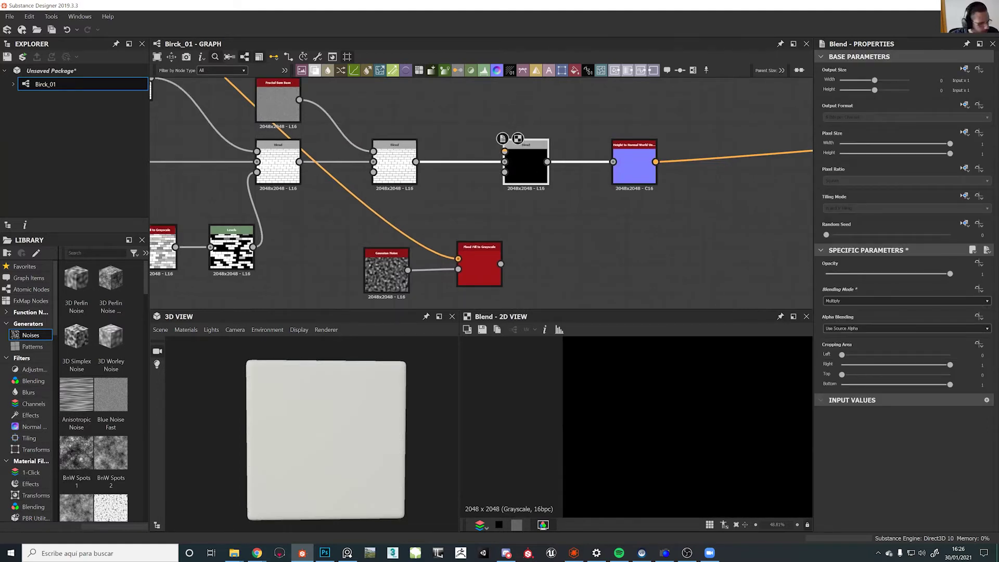
pyautogui.moveTo(505, 152); pyautogui.dragTo(452, 287)
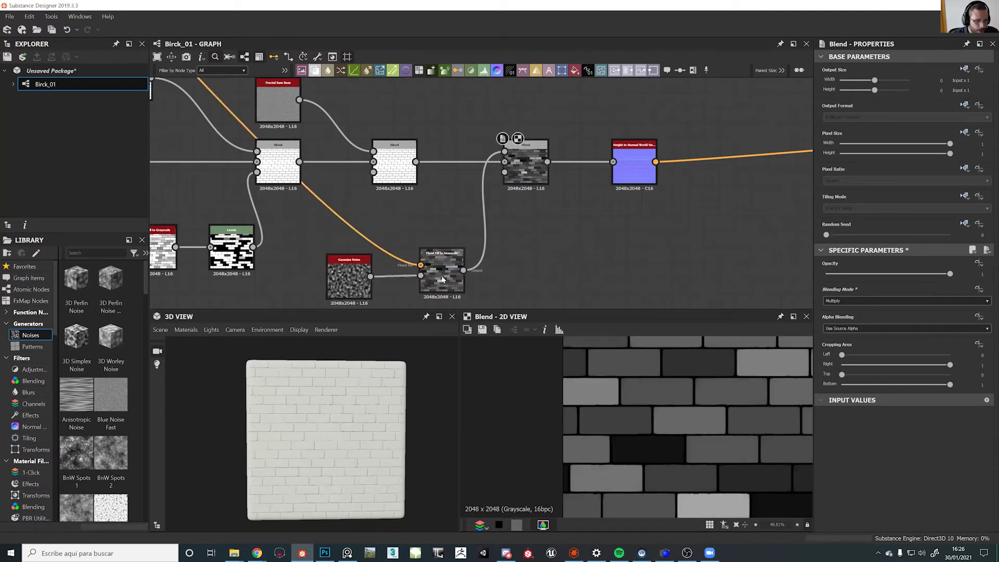
# Set the copied Flood Fill to Grayscale's Luminance Adjustment to 0.41 and Luminance Random to 0.56, fitting its preview in the 2D view
pyautogui.moveTo(886, 493); pyautogui.dragTo(908, 494)
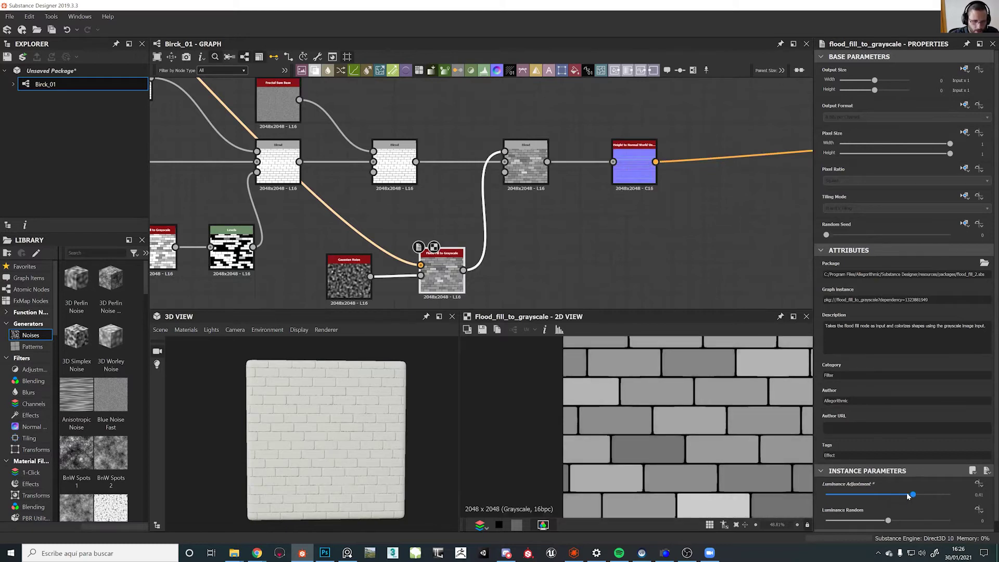
pyautogui.press('f')
pyautogui.moveTo(902, 520); pyautogui.dragTo(923, 521)
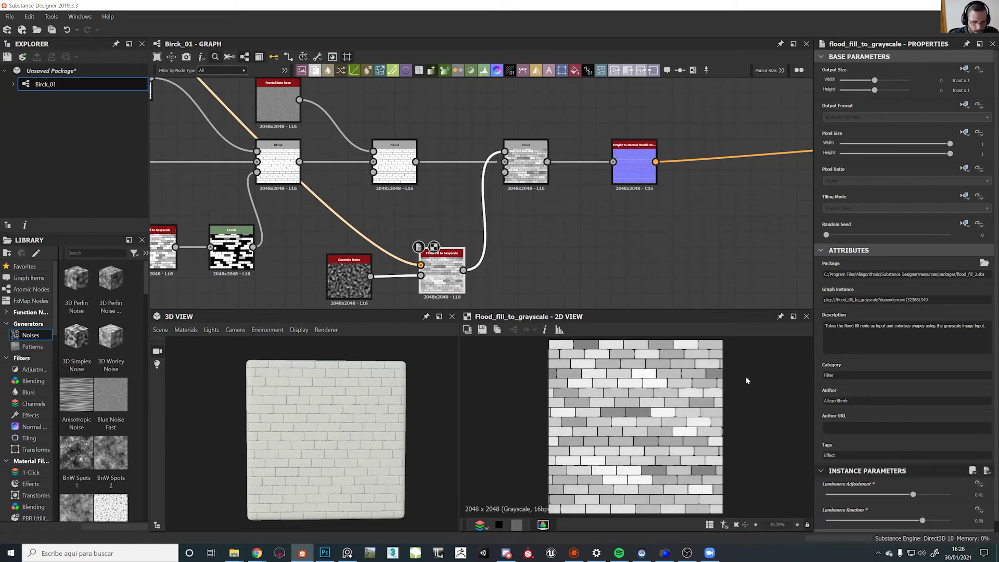
# Set the Multiply Blend's opacity to 0.33 and check the tone variation between bricks in the 2D view
pyautogui.click(527, 164)
pyautogui.moveTo(909, 273); pyautogui.dragTo(786, 273)
pyautogui.scroll(10, 632, 405)
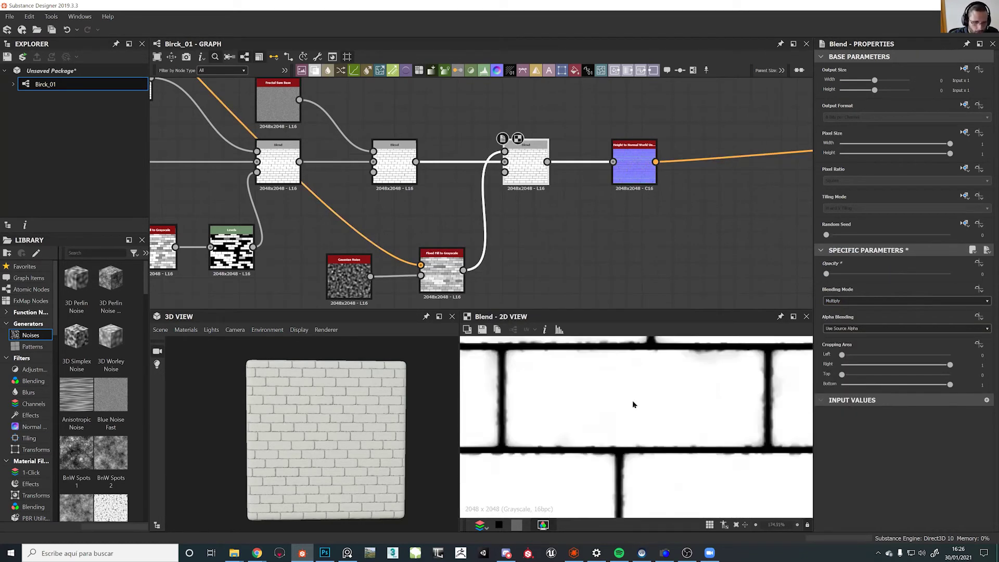
pyautogui.moveTo(839, 274); pyautogui.dragTo(879, 274)
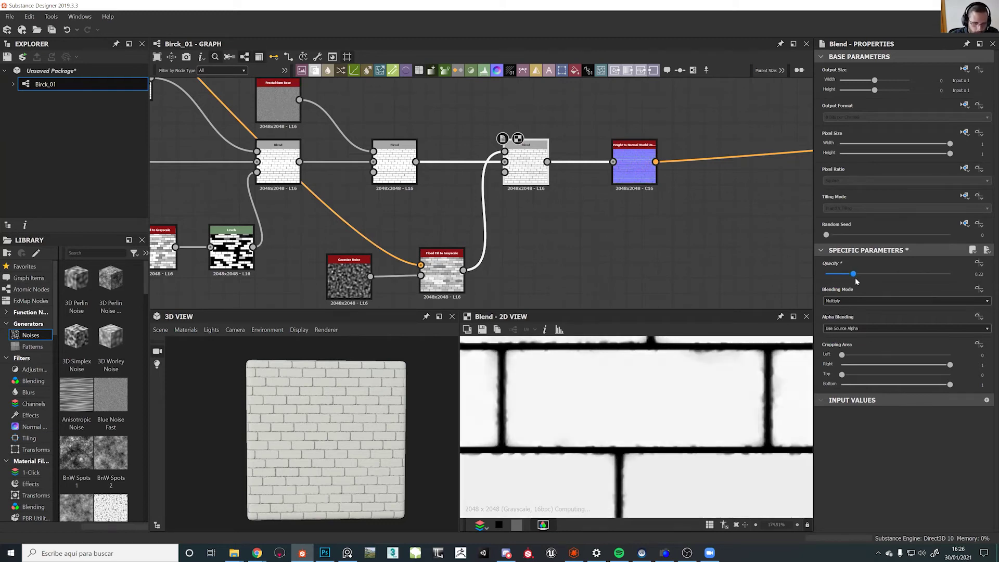
pyautogui.scroll(-10, 655, 446)
pyautogui.scroll(3, 648, 416)
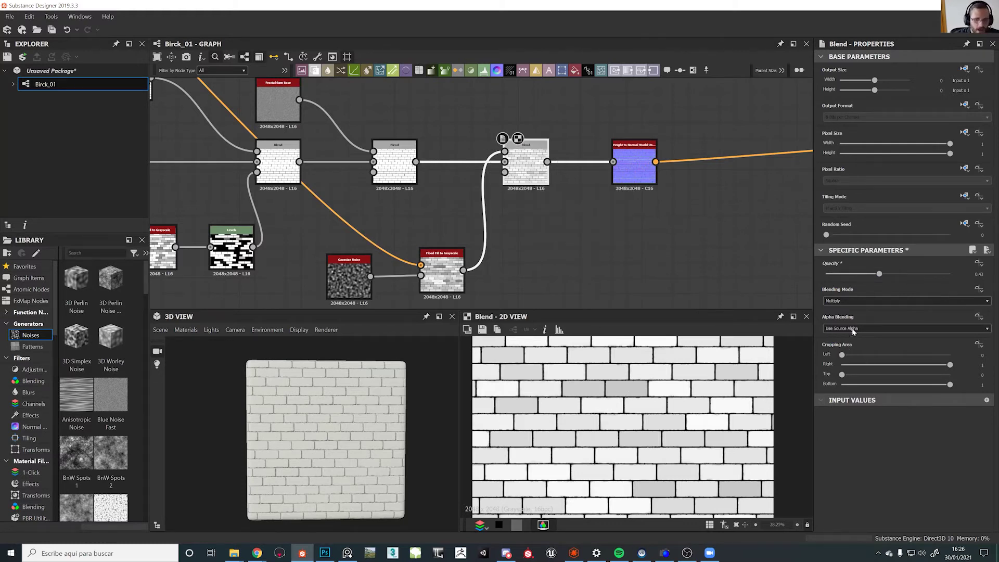
pyautogui.moveTo(880, 273); pyautogui.dragTo(950, 273)
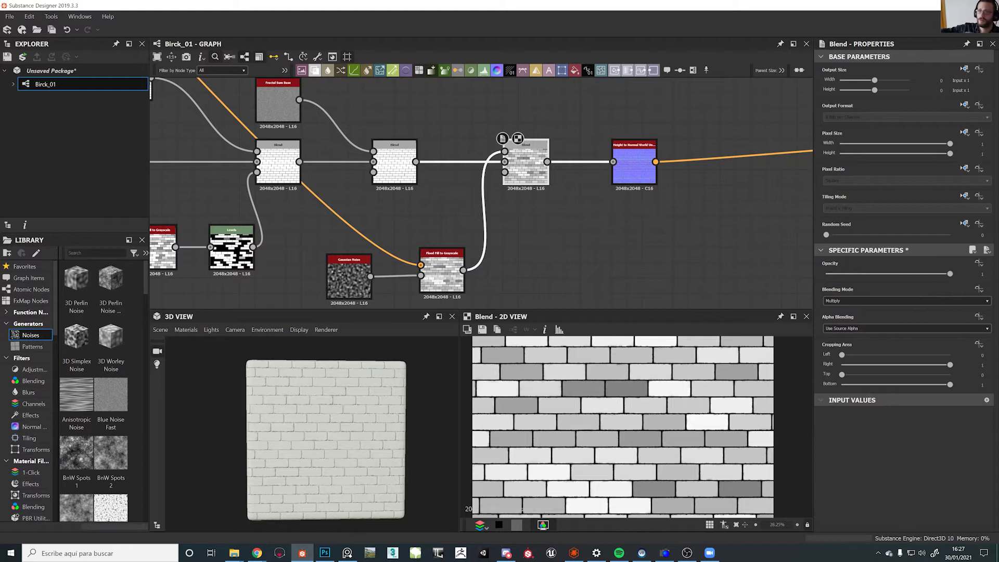
pyautogui.moveTo(950, 274); pyautogui.dragTo(868, 276)
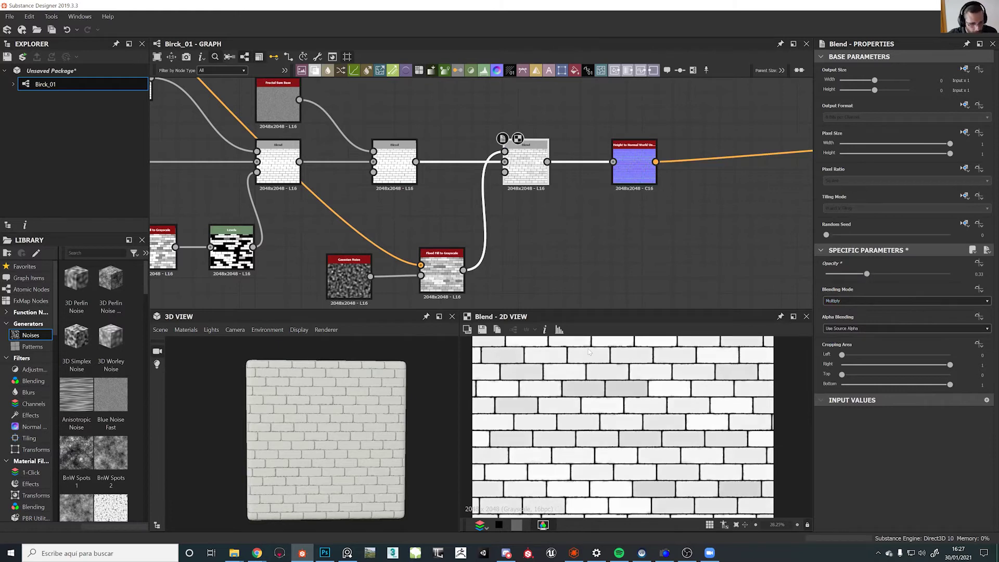
pyautogui.scroll(-4, 645, 436)
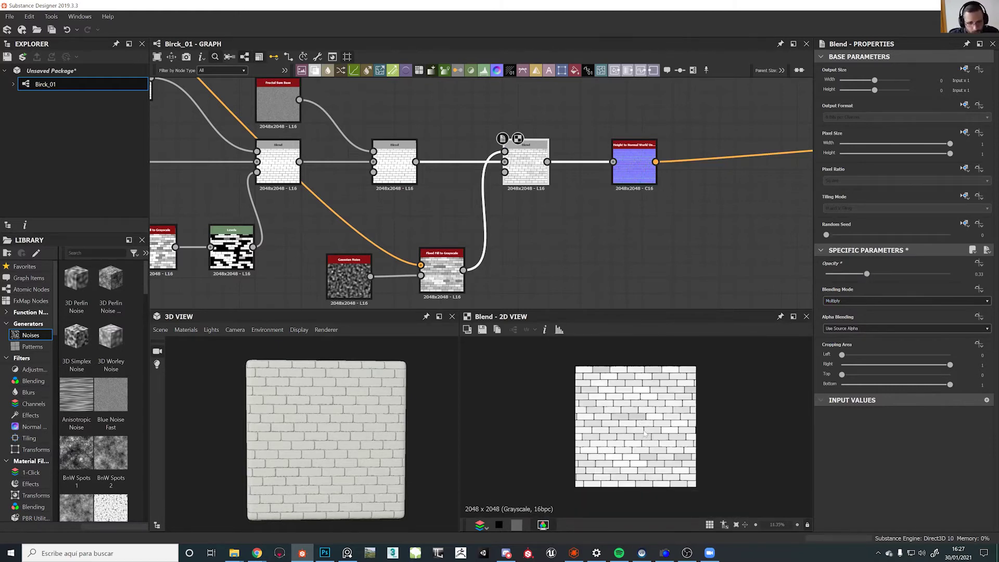
pyautogui.scroll(2, 641, 424)
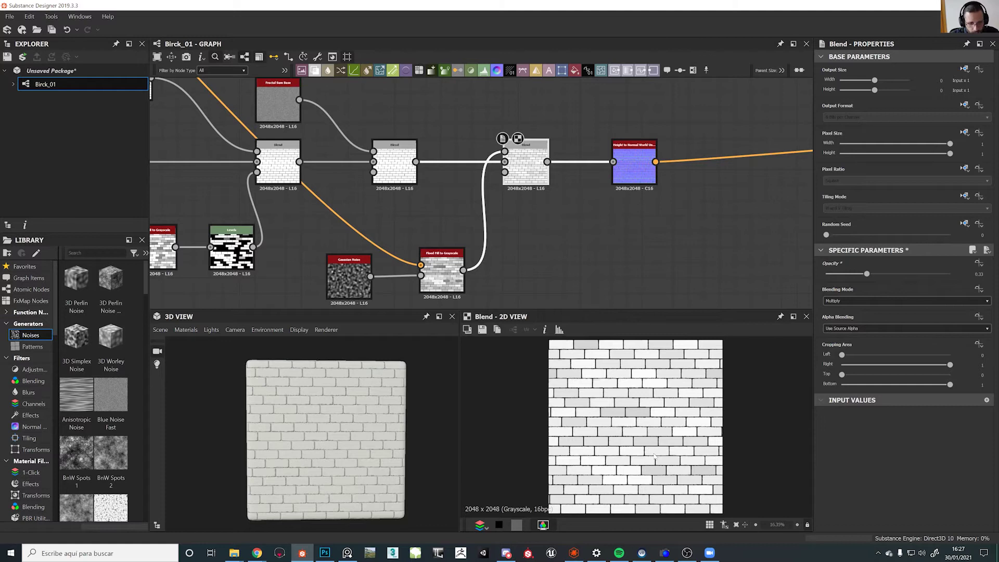
# Reconnect the grain Blend directly to the Height to Normal World Units node and move the Multiply Blend beside the copied Flood Fill to Grayscale
pyautogui.moveTo(515, 159)
pyautogui.mouseDown(button='middle')
pyautogui.moveTo(522, 146)
pyautogui.moveTo(533, 152)
pyautogui.mouseUp(button='middle')
pyautogui.moveTo(534, 152); pyautogui.dragTo(533, 206)
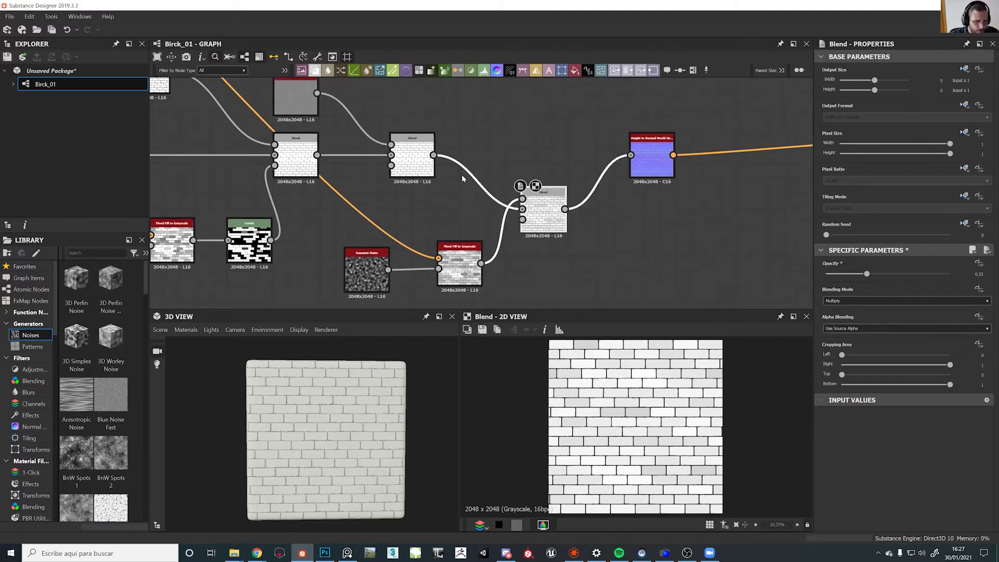
pyautogui.moveTo(435, 156); pyautogui.dragTo(631, 154)
pyautogui.moveTo(542, 211); pyautogui.dragTo(556, 264)
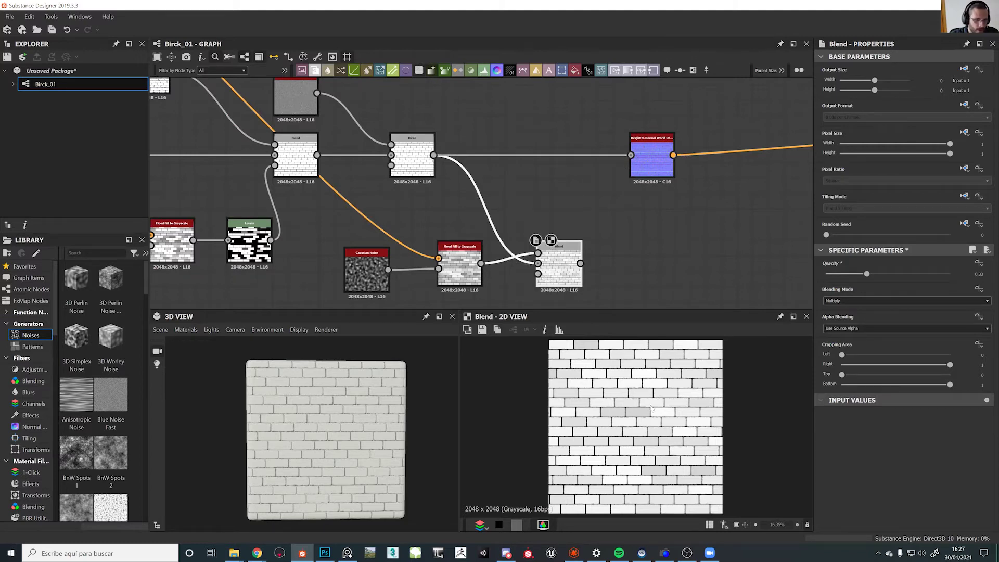
# Move the Height to Normal World Units node closer to the grain Blend and preview its normal map
pyautogui.moveTo(581, 208); pyautogui.dragTo(464, 225, button='middle')
pyautogui.moveTo(532, 184); pyautogui.dragTo(462, 184)
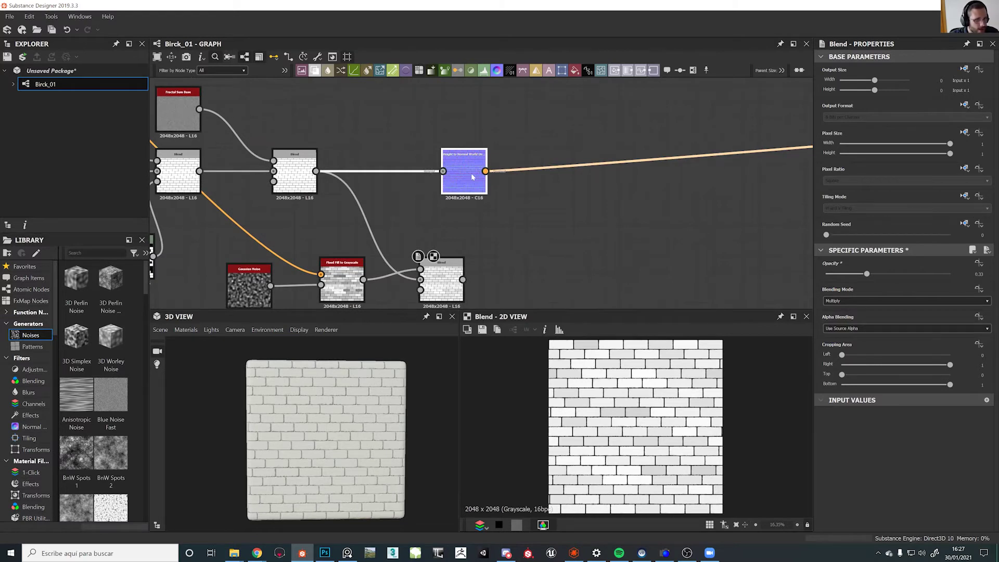
pyautogui.moveTo(471, 172); pyautogui.dragTo(476, 159, button='middle')
pyautogui.click(476, 159)
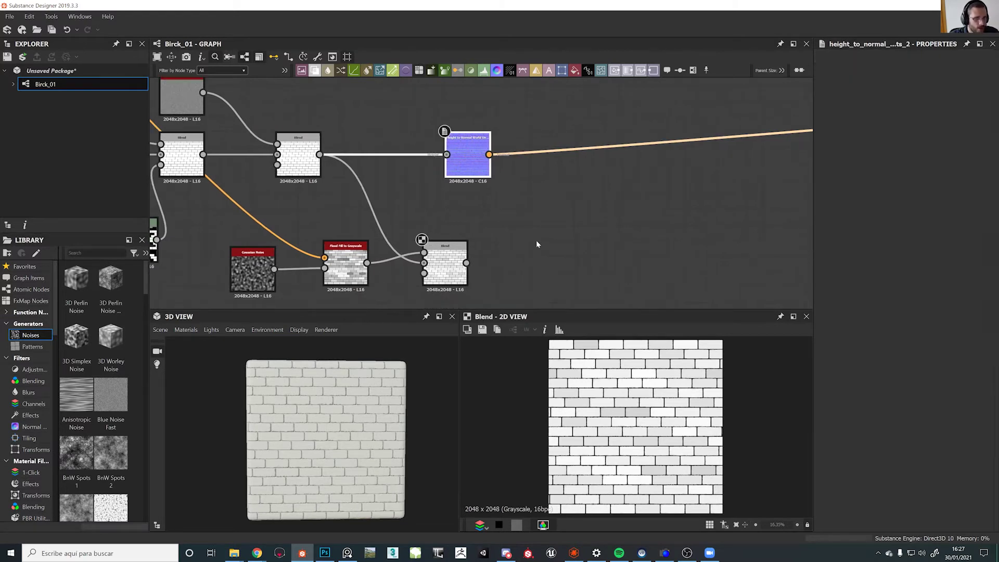
pyautogui.doubleClick(475, 161)
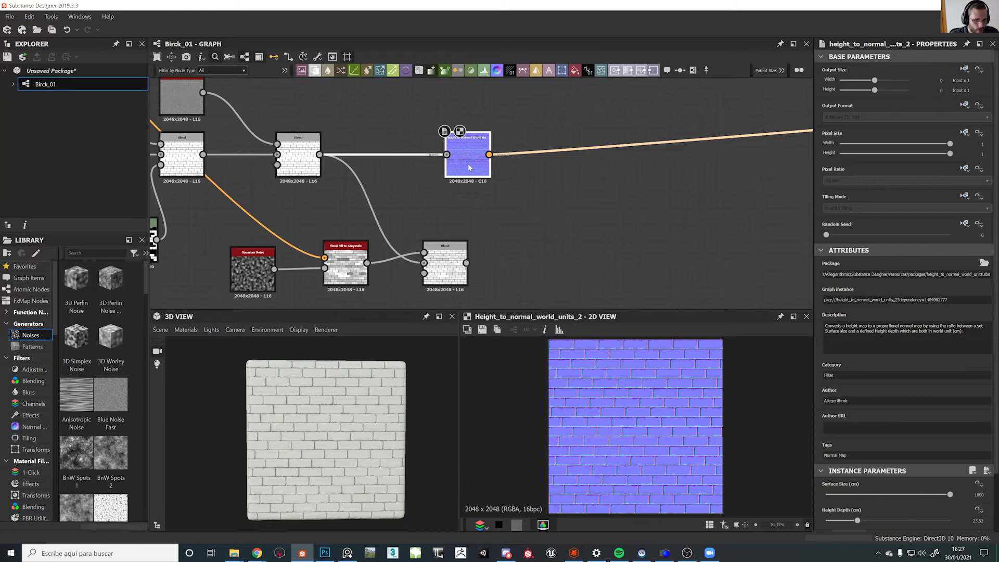
# Insert a Height Normal Blender after the Height to Normal World Units node and align it in the same row
pyautogui.press('space')
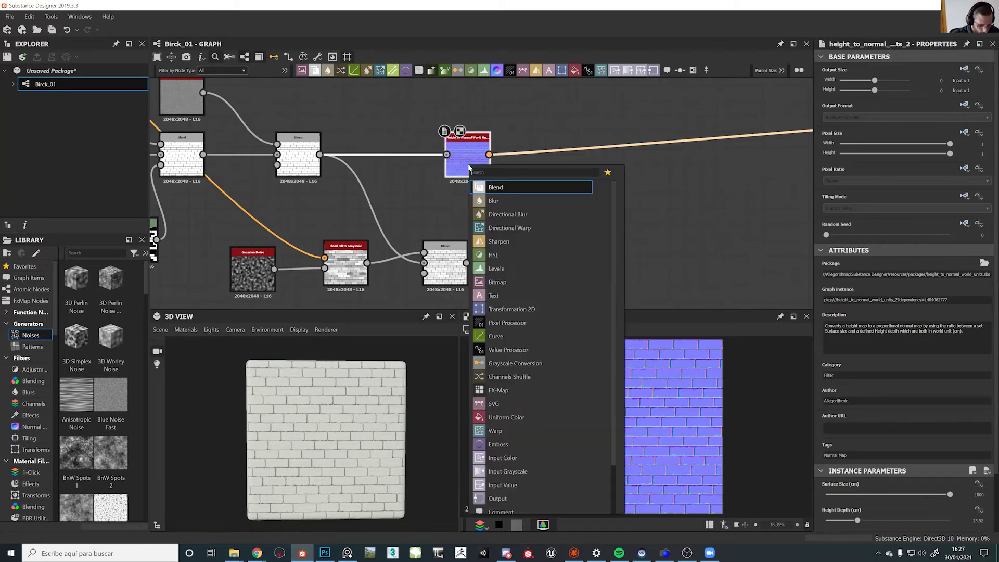
pyautogui.write('he')
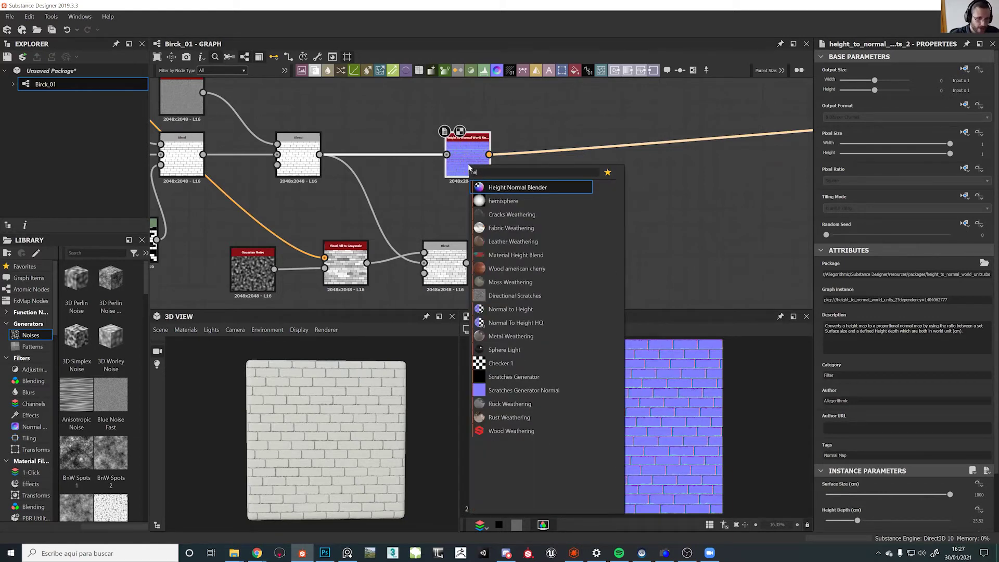
pyautogui.click(507, 189)
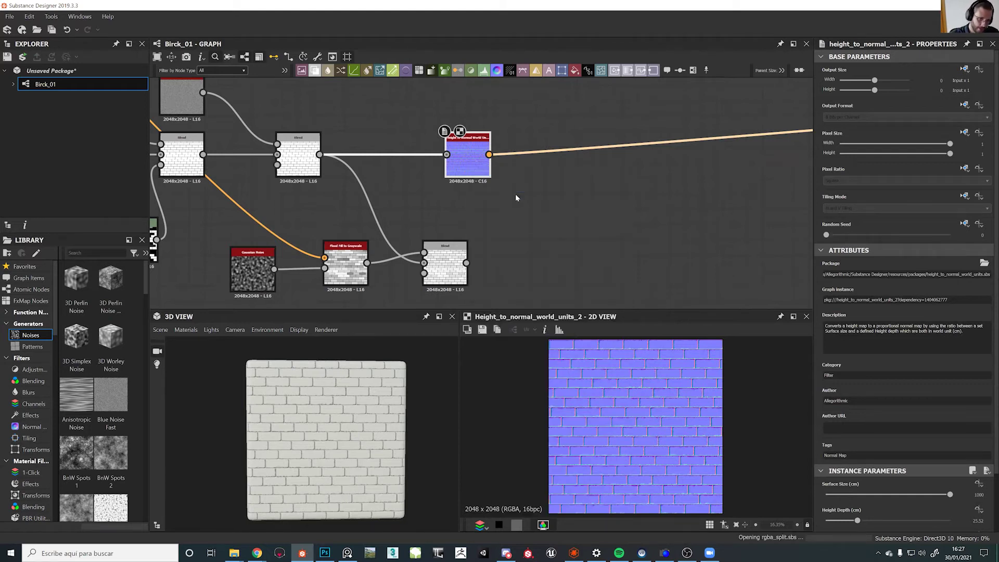
pyautogui.moveTo(528, 174); pyautogui.dragTo(561, 158)
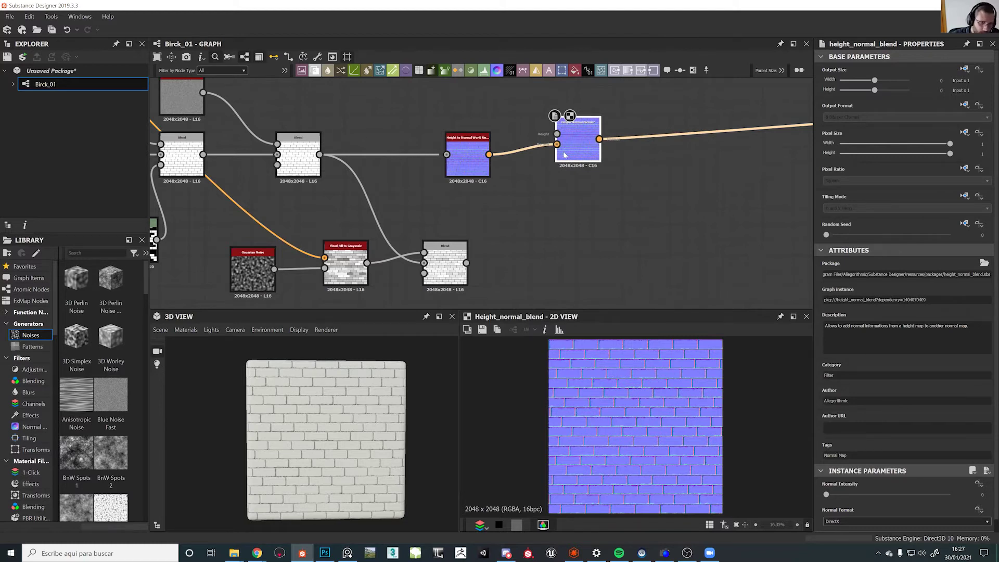
pyautogui.moveTo(565, 155); pyautogui.dragTo(572, 171)
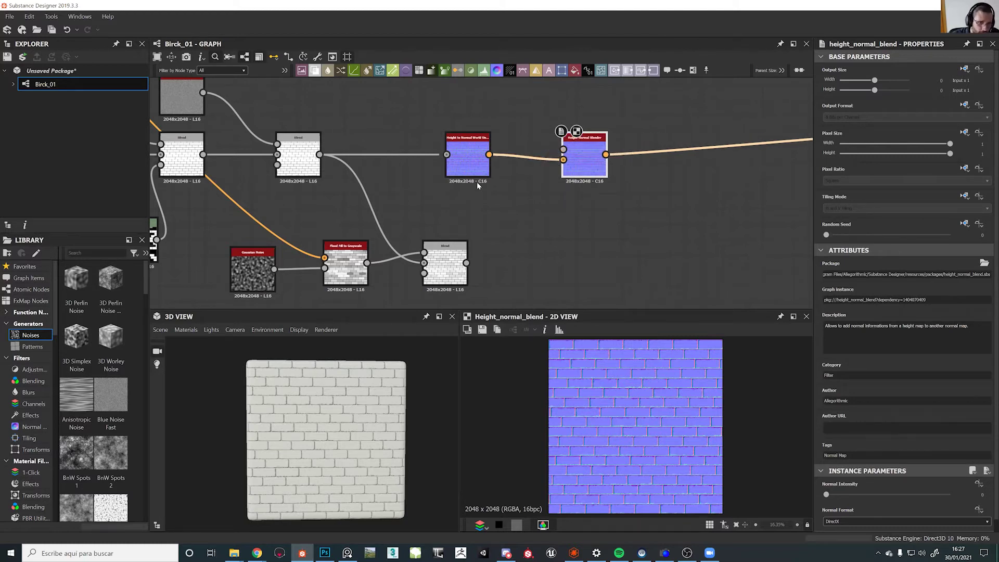
# Connect the Multiply Blend's output to the Height Normal Blender's height input and inspect the cube's bricks under rotated lighting
pyautogui.click(465, 265)
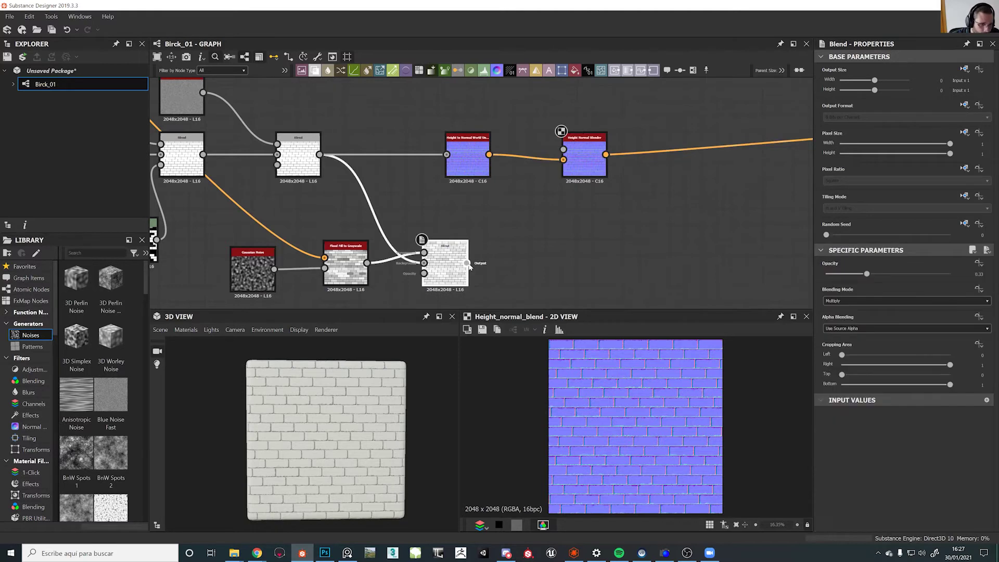
pyautogui.moveTo(467, 263); pyautogui.dragTo(558, 156)
pyautogui.scroll(5, 331, 428)
pyautogui.moveTo(330, 429); pyautogui.dragTo(370, 432)
pyautogui.scroll(-5, 359, 430)
pyautogui.scroll(1, 370, 432)
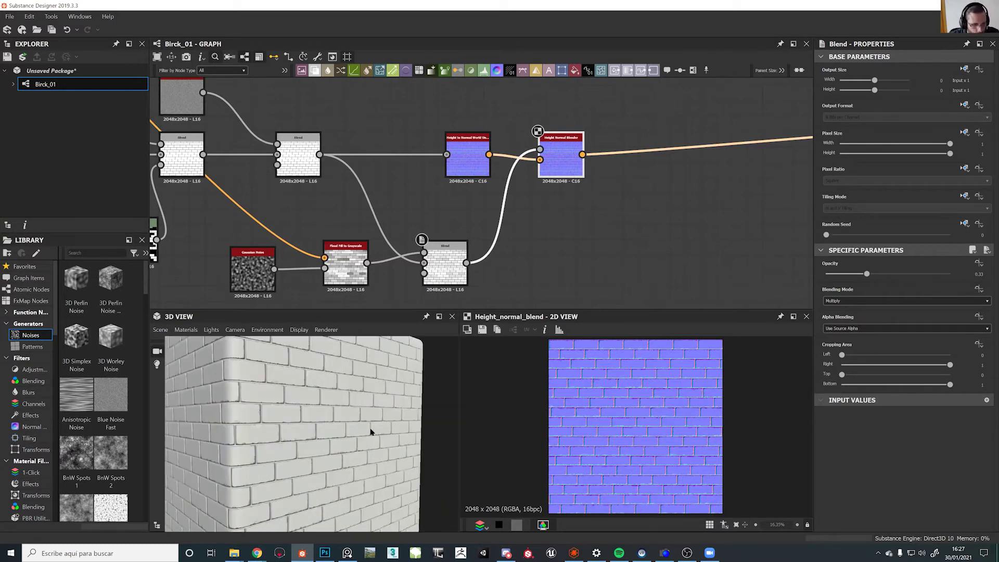
pyautogui.keyDown('ctrl'); pyautogui.keyDown('shift'); pyautogui.moveTo(367, 431); pyautogui.dragTo(416, 432, button='right'); pyautogui.keyUp('shift'); pyautogui.keyUp('ctrl')
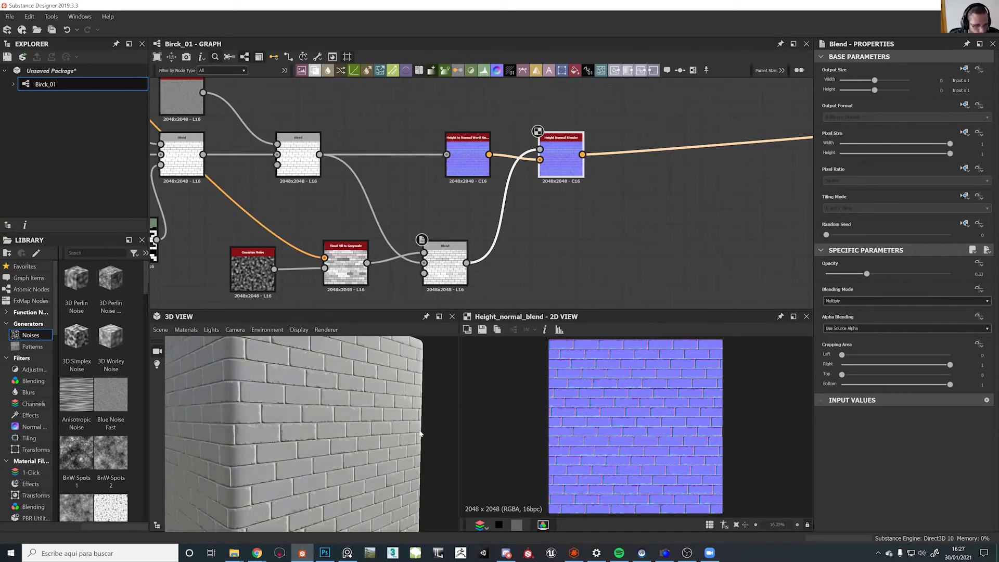
# Set the Height Normal Blender's Normal Intensity to 13.32
pyautogui.click(561, 161)
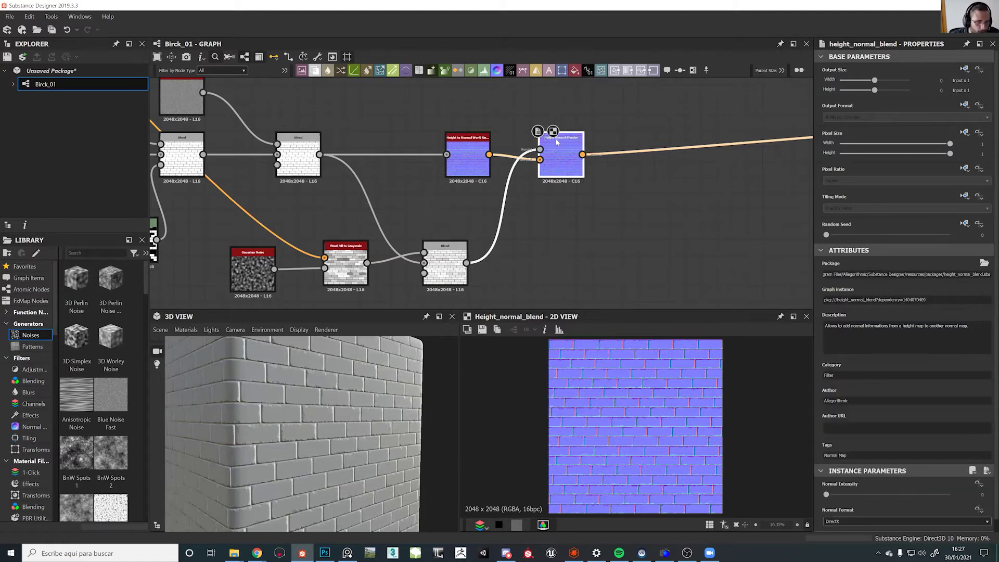
pyautogui.scroll(3, 562, 149)
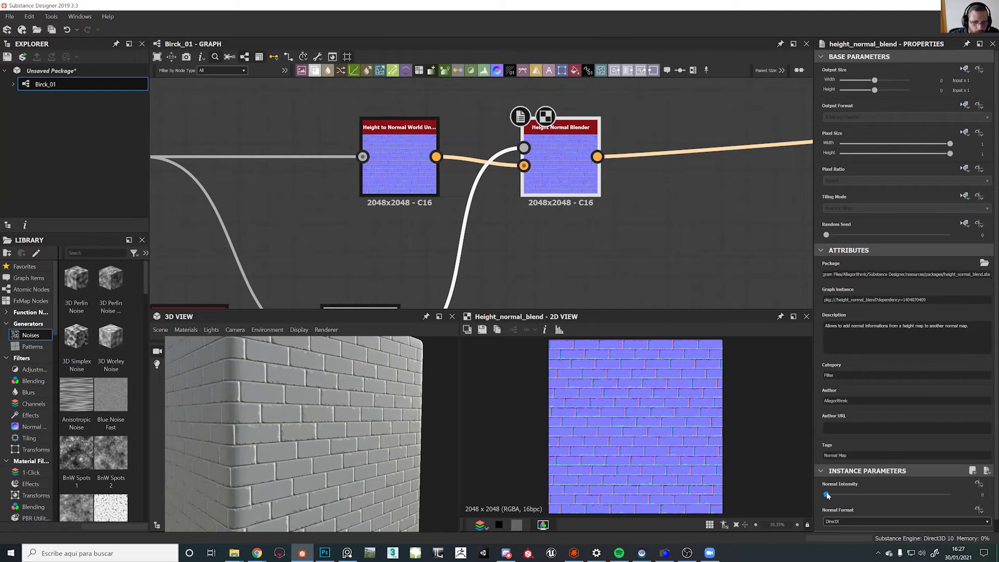
pyautogui.moveTo(829, 495); pyautogui.dragTo(766, 491)
pyautogui.moveTo(878, 493); pyautogui.dragTo(930, 494)
pyautogui.scroll(-4, 495, 259)
pyautogui.moveTo(414, 286); pyautogui.dragTo(469, 220, button='middle')
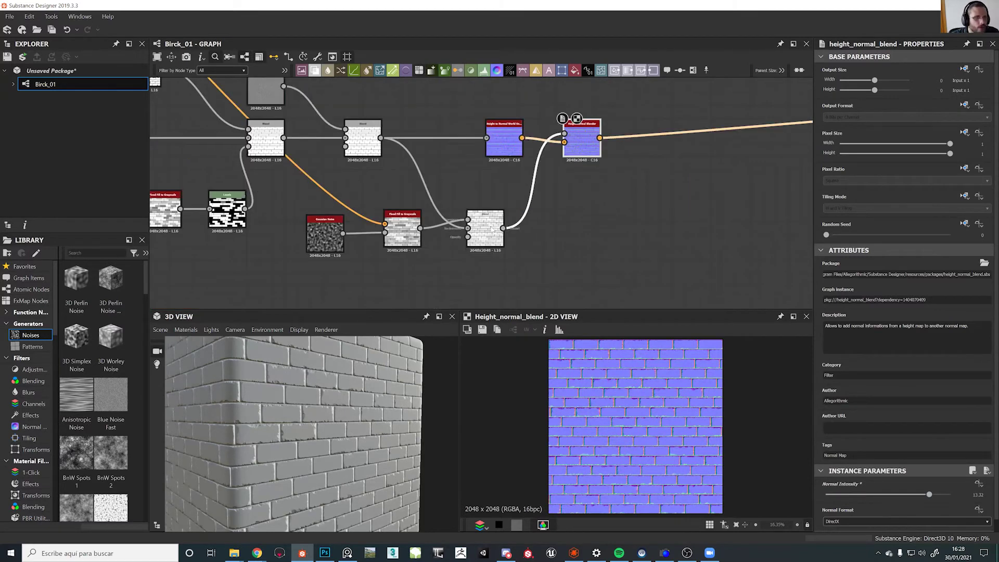
# Feed the chipped-edge Blend's output into the per-brick Multiply Blend's background input, replacing the grain Blend's connection, and inspect the bricks
pyautogui.click(476, 227)
pyautogui.scroll(5, 674, 441)
pyautogui.scroll(4, 674, 441)
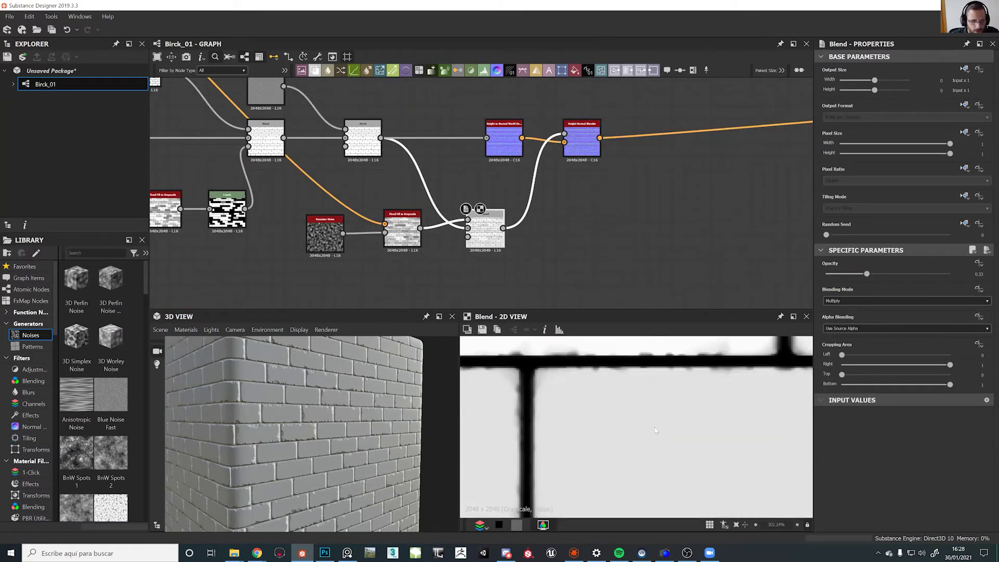
pyautogui.moveTo(382, 126); pyautogui.dragTo(462, 172, button='middle')
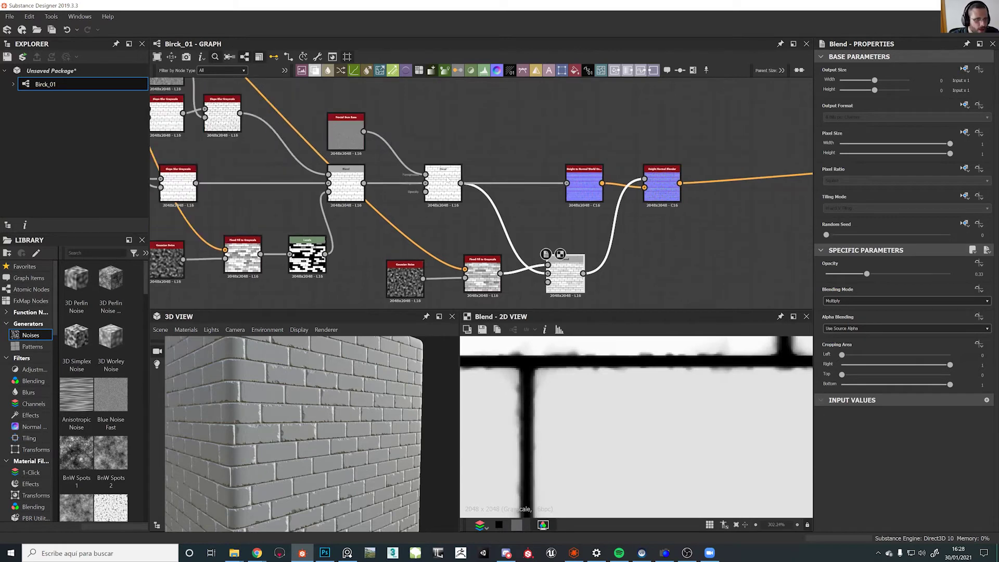
pyautogui.click(446, 180)
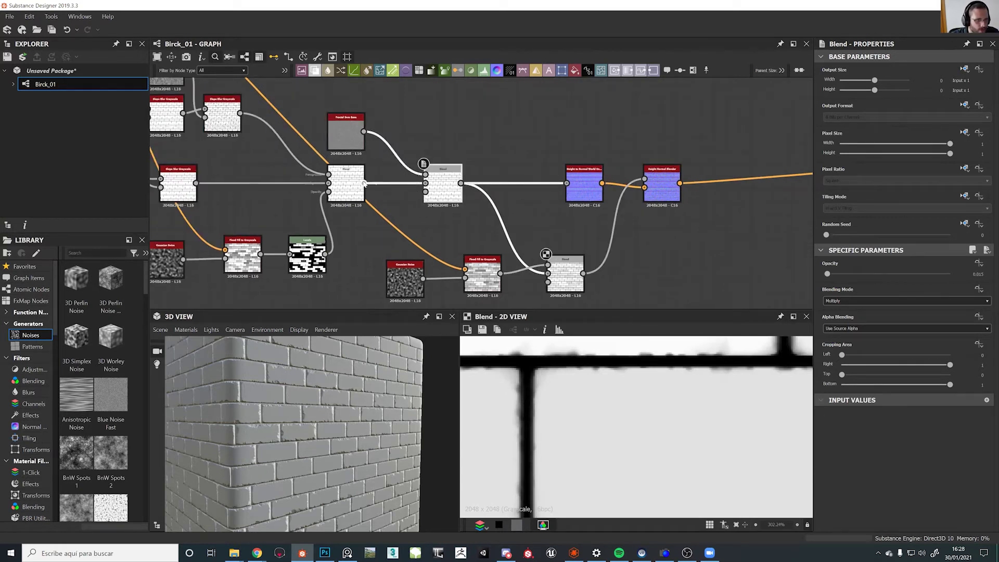
pyautogui.moveTo(365, 183); pyautogui.dragTo(549, 272)
pyautogui.scroll(5, 313, 381)
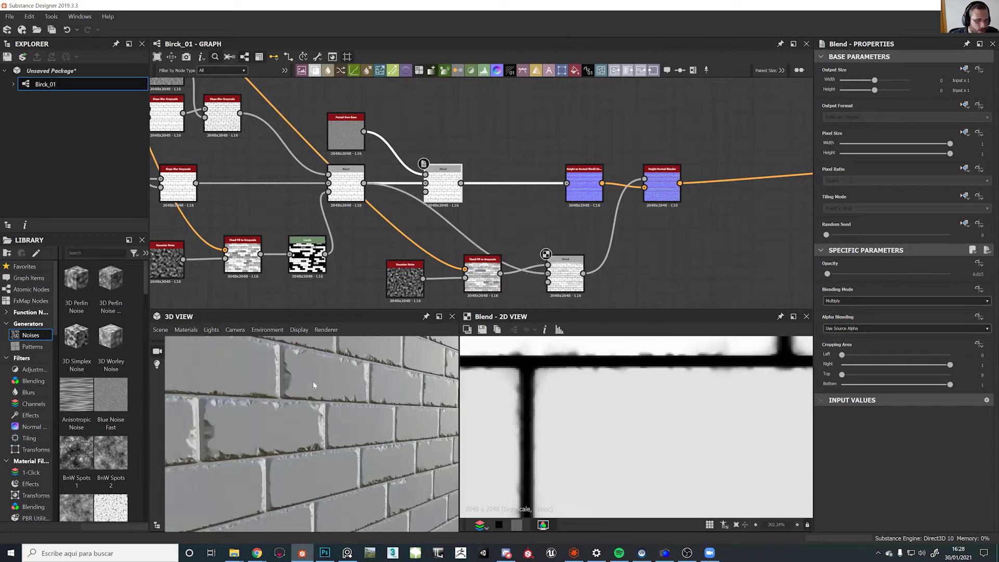
# Preview the Height Normal Blender and set its Normal Intensity to 1.74
pyautogui.doubleClick(664, 188)
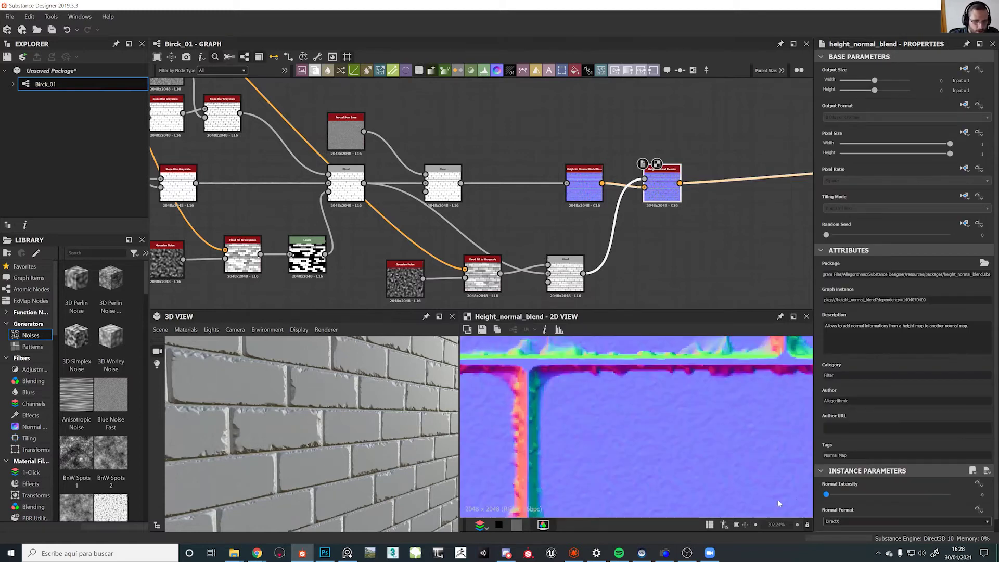
pyautogui.moveTo(843, 503); pyautogui.dragTo(954, 508)
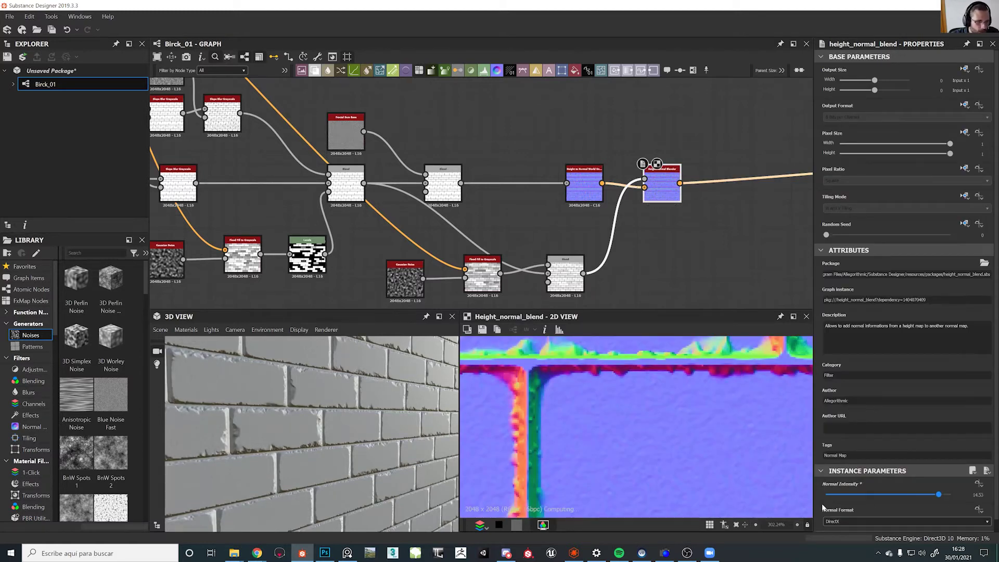
pyautogui.hotkey('ctrl', 'z')
pyautogui.moveTo(830, 504); pyautogui.dragTo(840, 505)
pyautogui.moveTo(488, 227); pyautogui.dragTo(492, 190, button='middle')
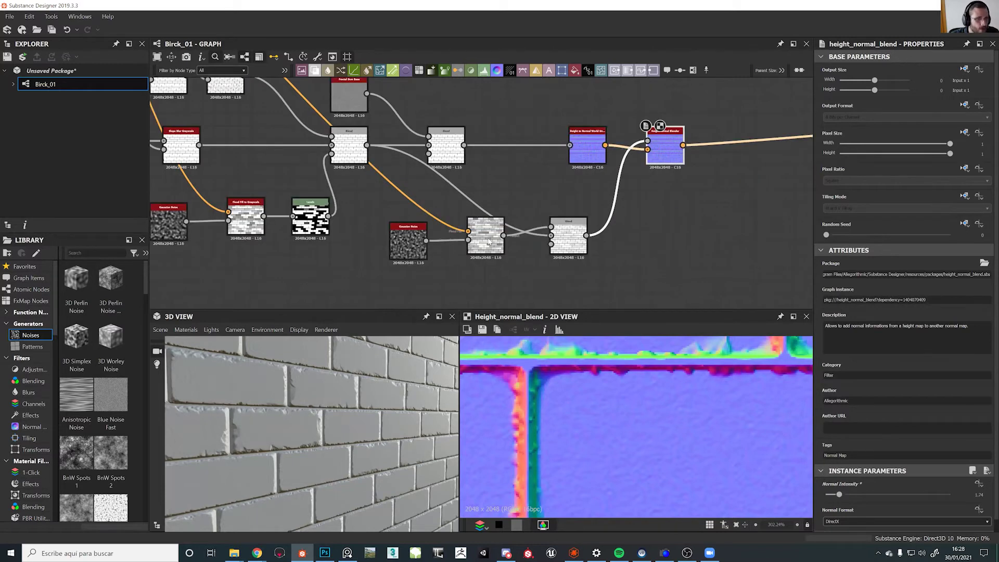
# Try several opacity values on the per-brick Multiply Blend while checking the cube, ending at 1
pyautogui.click(554, 236)
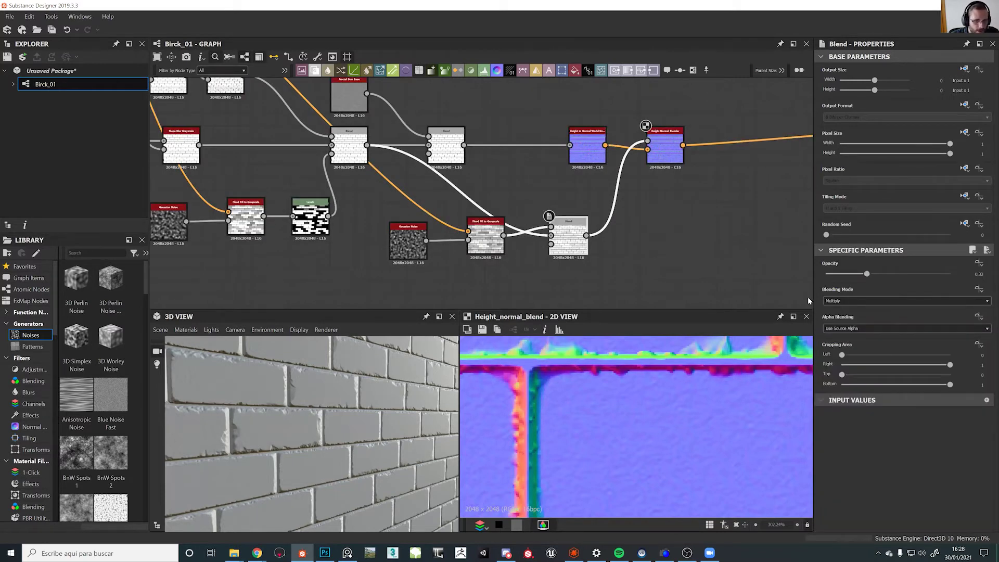
pyautogui.moveTo(867, 280); pyautogui.dragTo(903, 280)
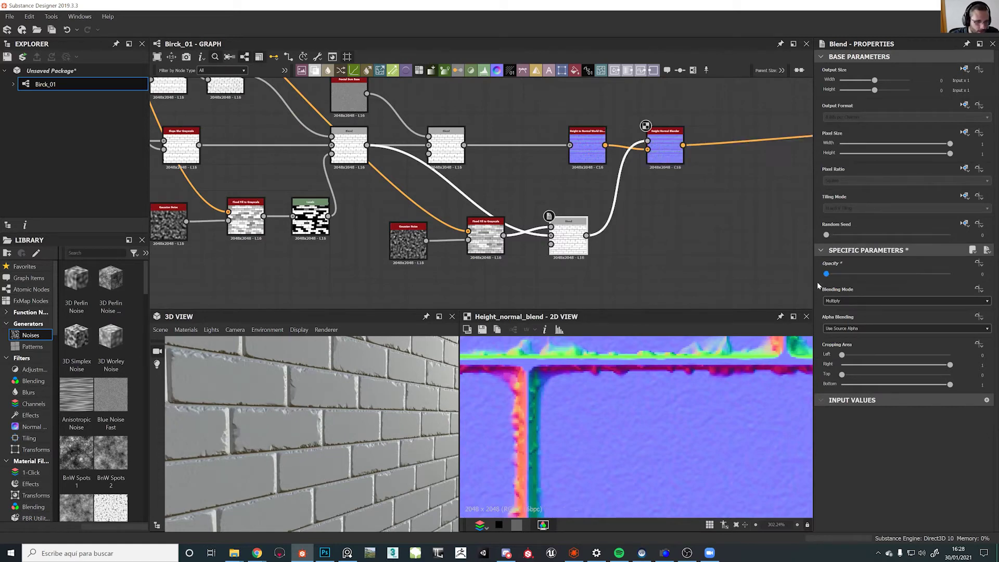
pyautogui.scroll(-5, 388, 415)
pyautogui.moveTo(388, 415); pyautogui.dragTo(460, 367)
pyautogui.doubleClick(569, 237)
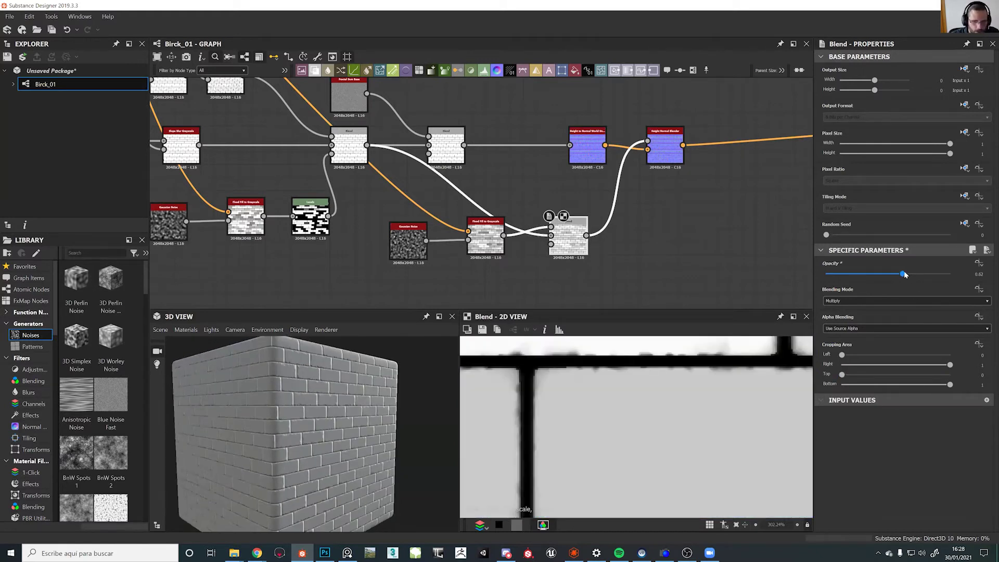
pyautogui.moveTo(903, 274); pyautogui.dragTo(651, 276)
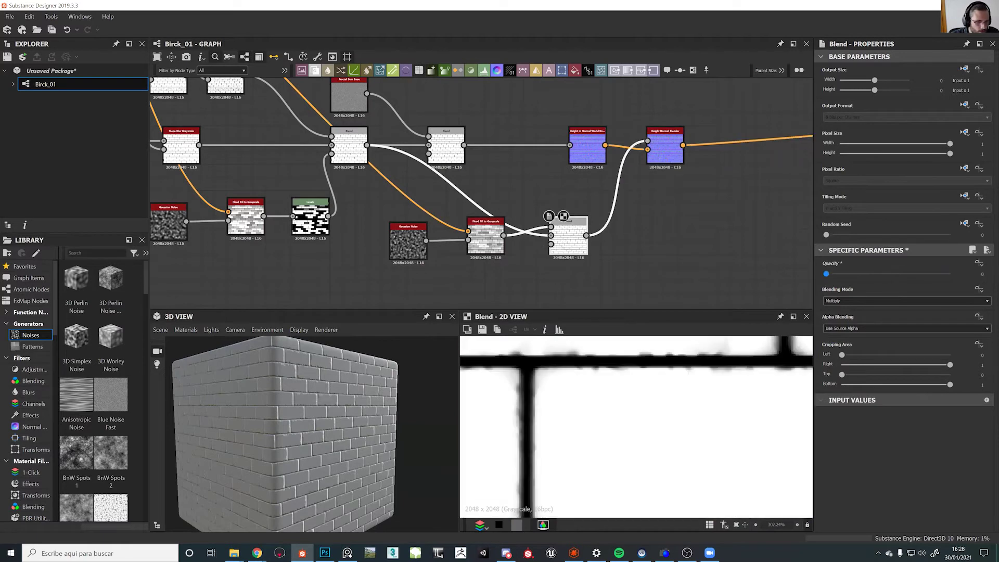
pyautogui.moveTo(826, 274); pyautogui.dragTo(952, 274)
# Try other Luminance Adjustment values on the Flood Fill to Grayscale node and return it to 0.41
pyautogui.click(485, 235)
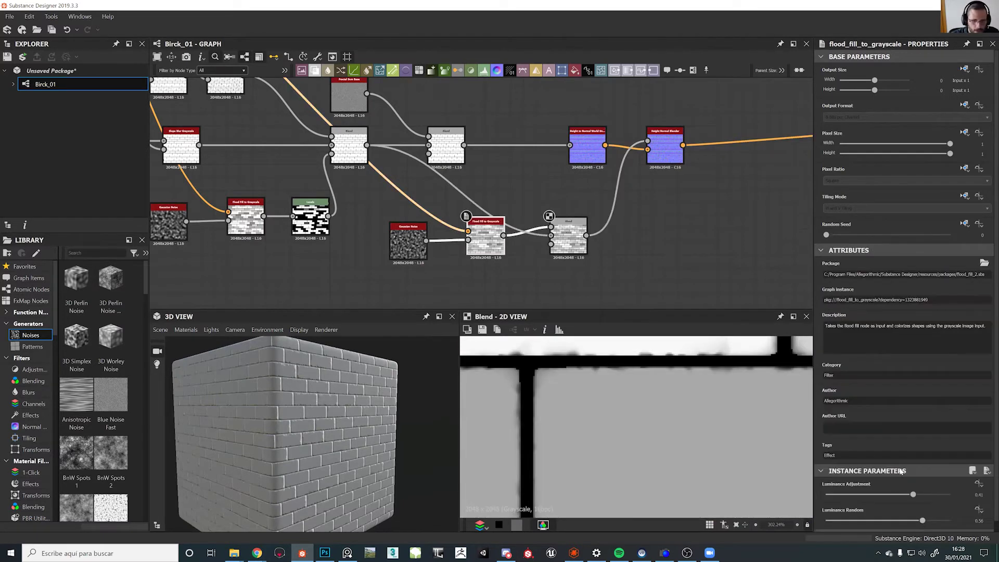
pyautogui.scroll(-1, 901, 471)
pyautogui.moveTo(913, 484)
pyautogui.mouseDown()
pyautogui.moveTo(850, 485)
pyautogui.moveTo(941, 486)
pyautogui.moveTo(891, 486)
pyautogui.moveTo(929, 485)
pyautogui.moveTo(913, 484)
pyautogui.mouseUp()
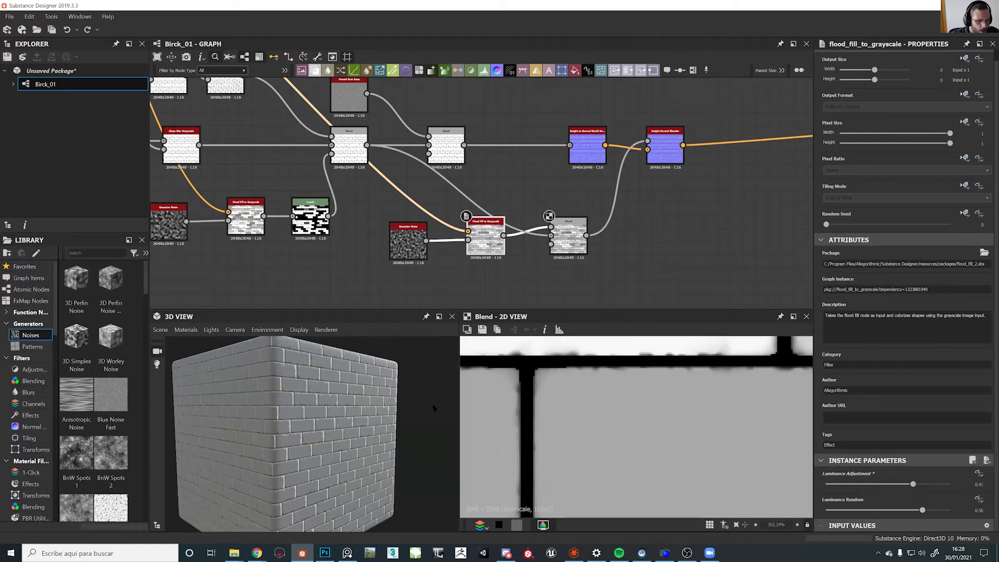
# Preview the Height Normal Blender's output and examine the whole brick normal map
pyautogui.click(570, 232)
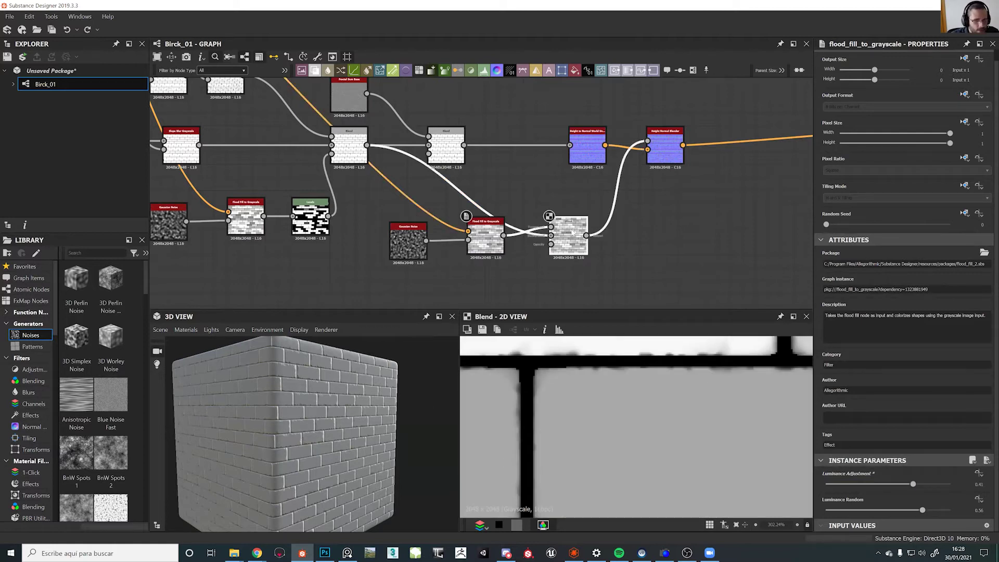
pyautogui.doubleClick(663, 157)
pyautogui.scroll(-8, 594, 364)
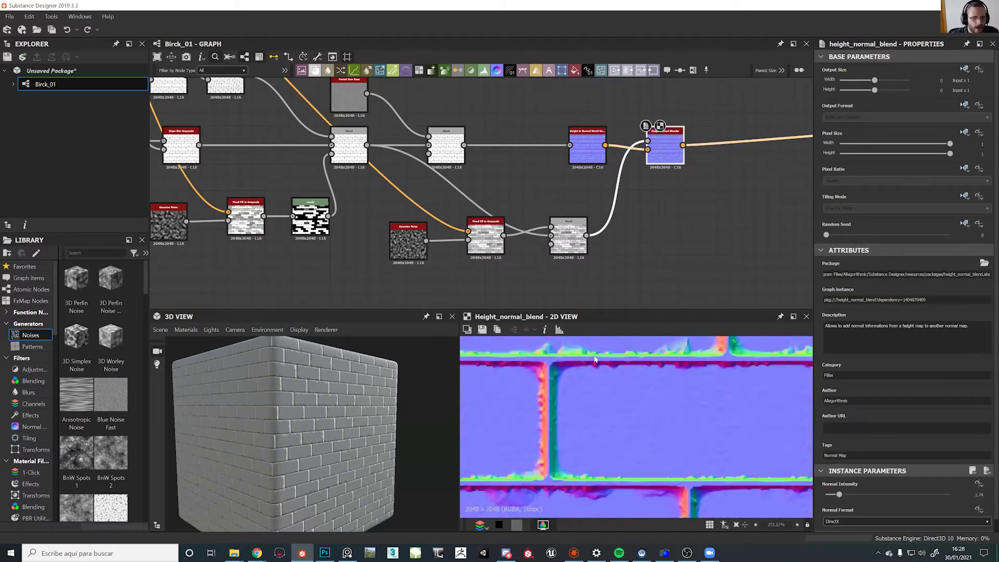
pyautogui.moveTo(573, 393); pyautogui.dragTo(583, 416, button='middle')
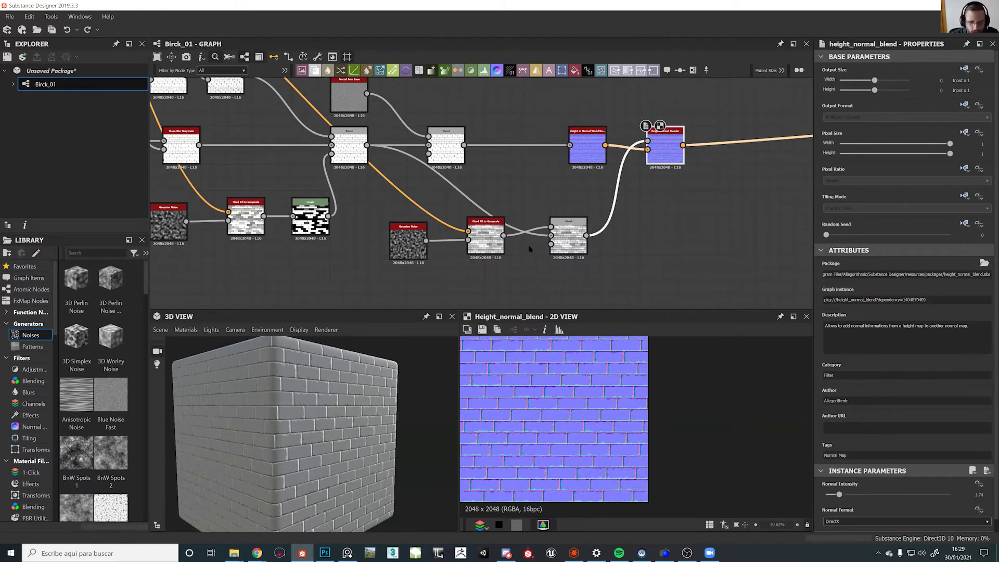
# Preview the per-brick Multiply Blend and connect its output to the Height output node
pyautogui.doubleClick(569, 236)
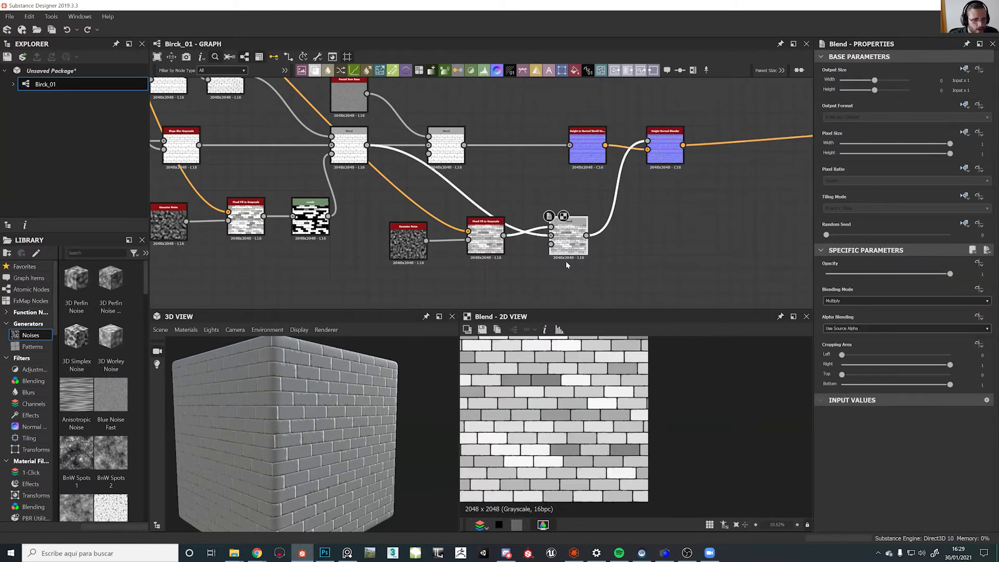
pyautogui.click(585, 236)
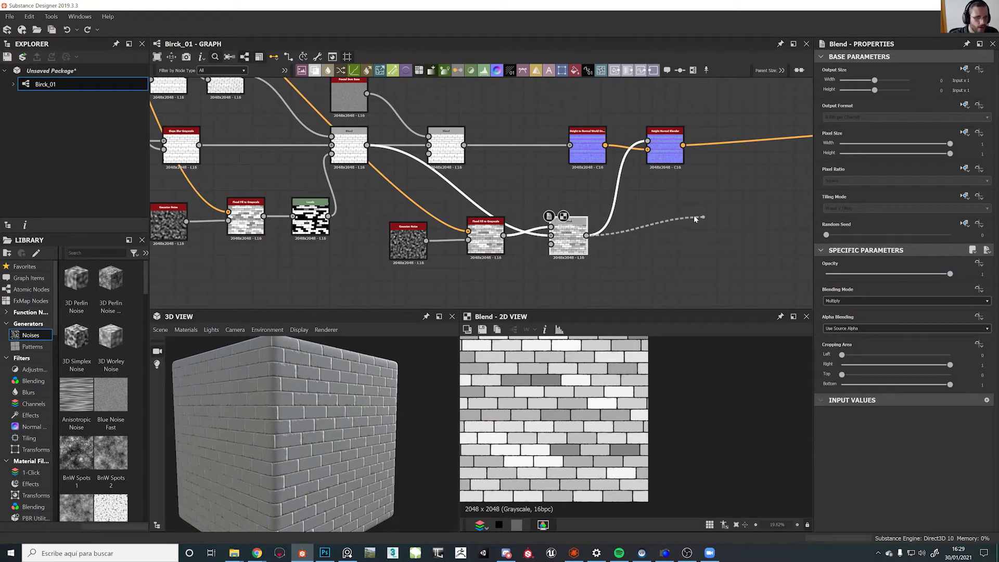
pyautogui.scroll(-3, 695, 217)
pyautogui.moveTo(759, 227); pyautogui.dragTo(401, 224, button='middle')
pyautogui.scroll(-2, 313, 224)
pyautogui.scroll(6, 495, 206)
pyautogui.moveTo(402, 224); pyautogui.dragTo(516, 270)
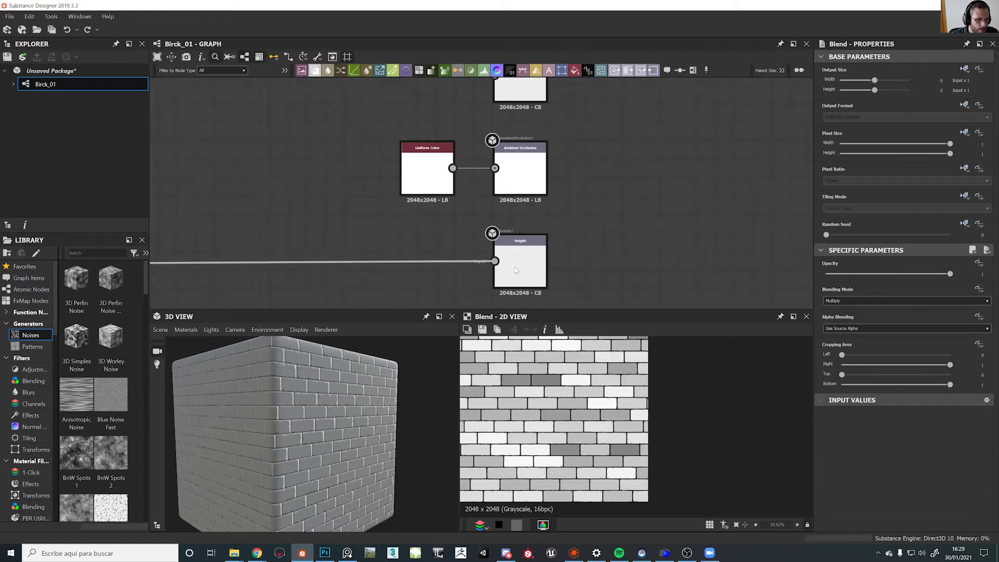
# Switch the 3D view's default physically_metallic_roughness material from Parallax Occlusion to Tessellation
pyautogui.moveTo(309, 430)
pyautogui.mouseDown()
pyautogui.moveTo(319, 424)
pyautogui.moveTo(326, 437)
pyautogui.mouseUp()
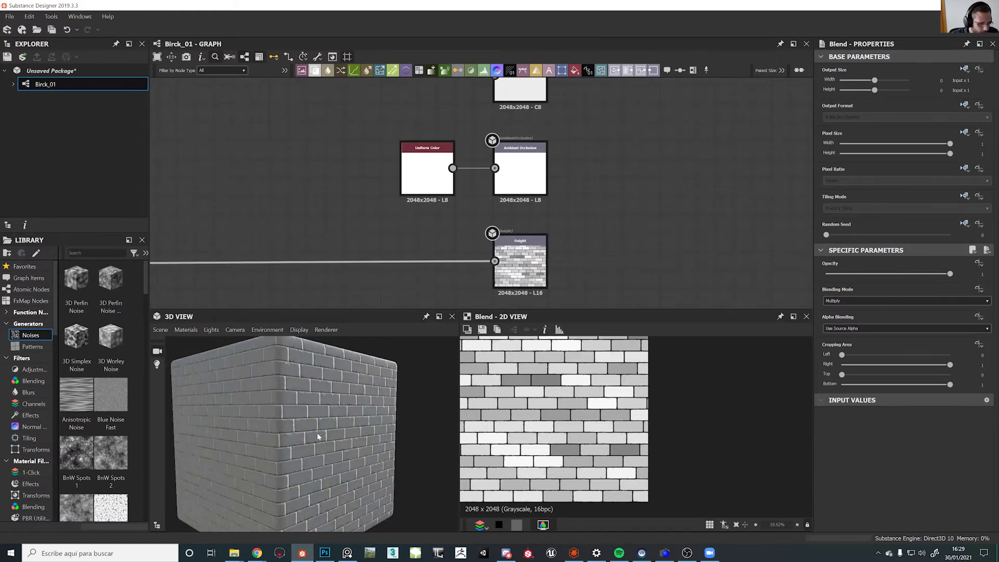
pyautogui.click(183, 331)
pyautogui.moveTo(245, 343)
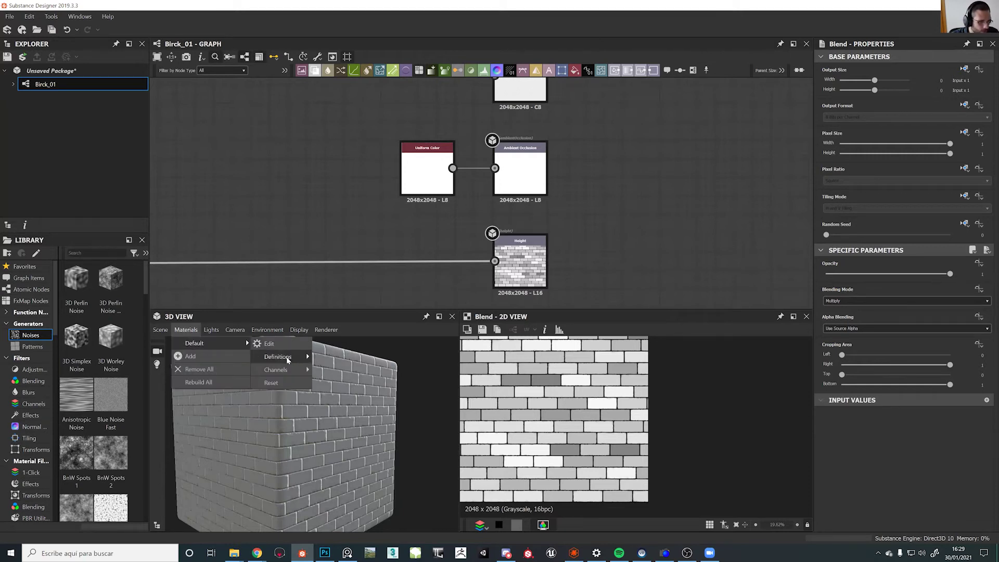
pyautogui.moveTo(287, 359)
pyautogui.moveTo(364, 398)
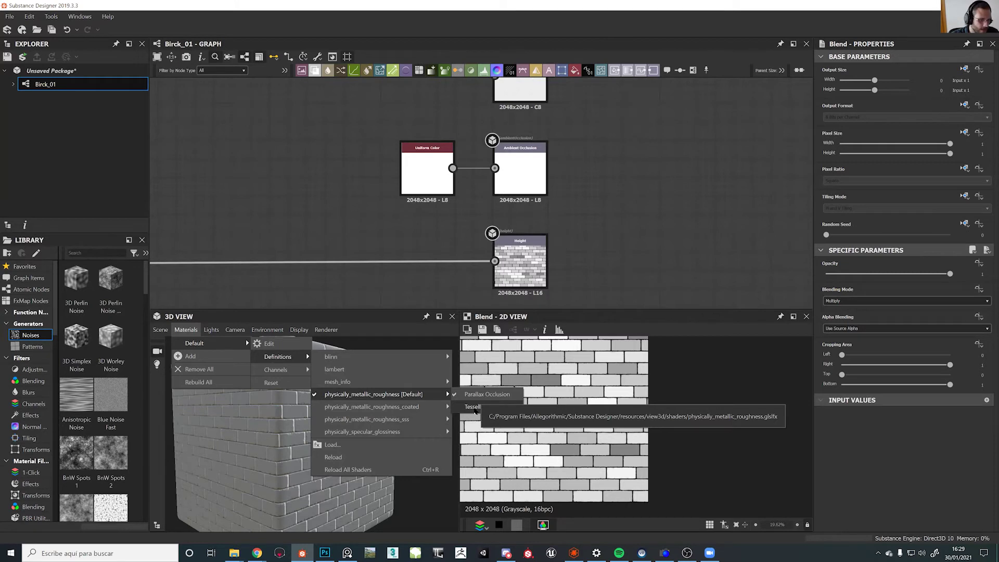
pyautogui.click(474, 407)
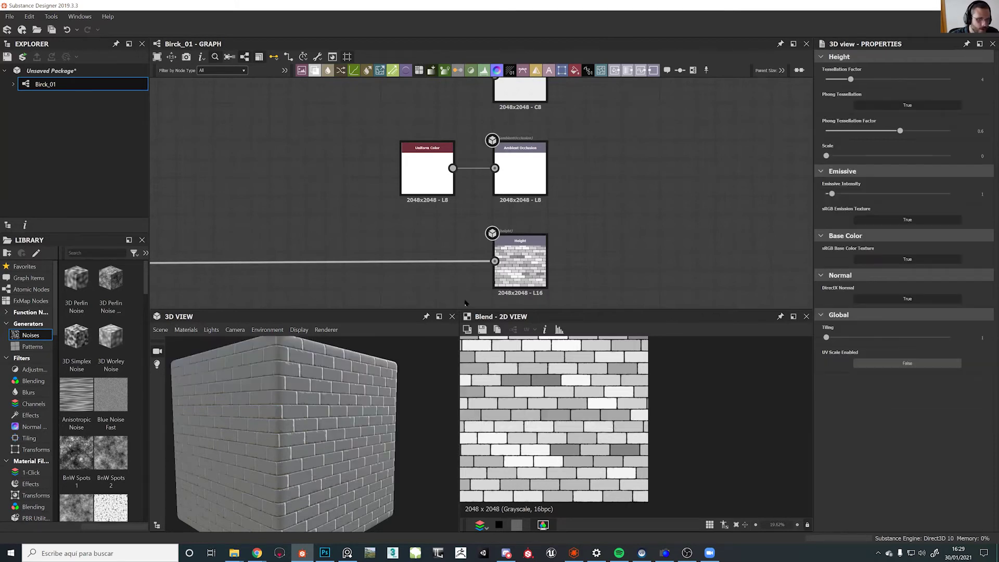
# Set the material's Tessellation Factor to 7 and height Scale to 4.1, and inspect the displaced bricks on the cube
pyautogui.moveTo(860, 83); pyautogui.dragTo(874, 88)
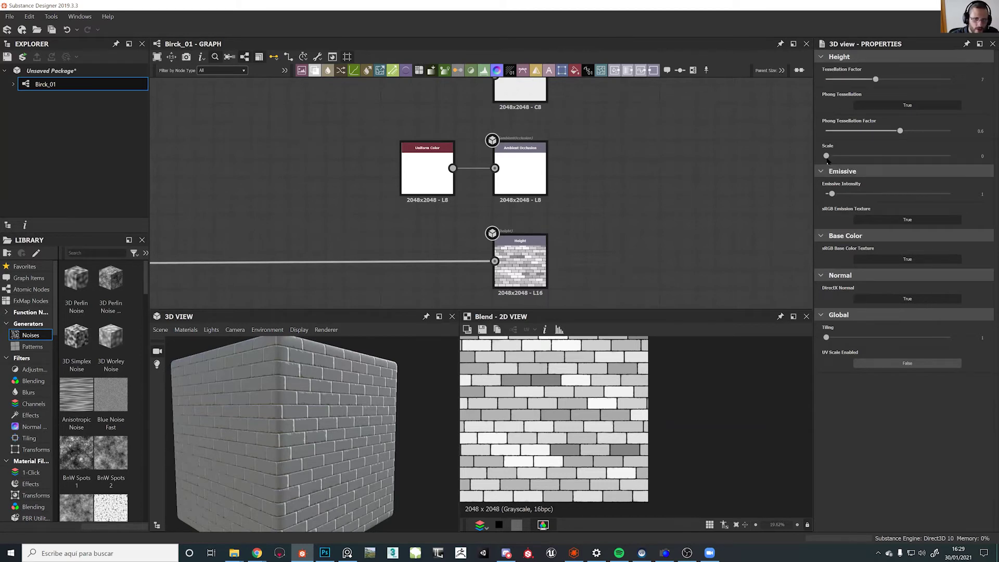
pyautogui.moveTo(833, 155); pyautogui.dragTo(877, 157)
pyautogui.moveTo(330, 403); pyautogui.dragTo(349, 441)
pyautogui.moveTo(424, 433); pyautogui.dragTo(361, 381)
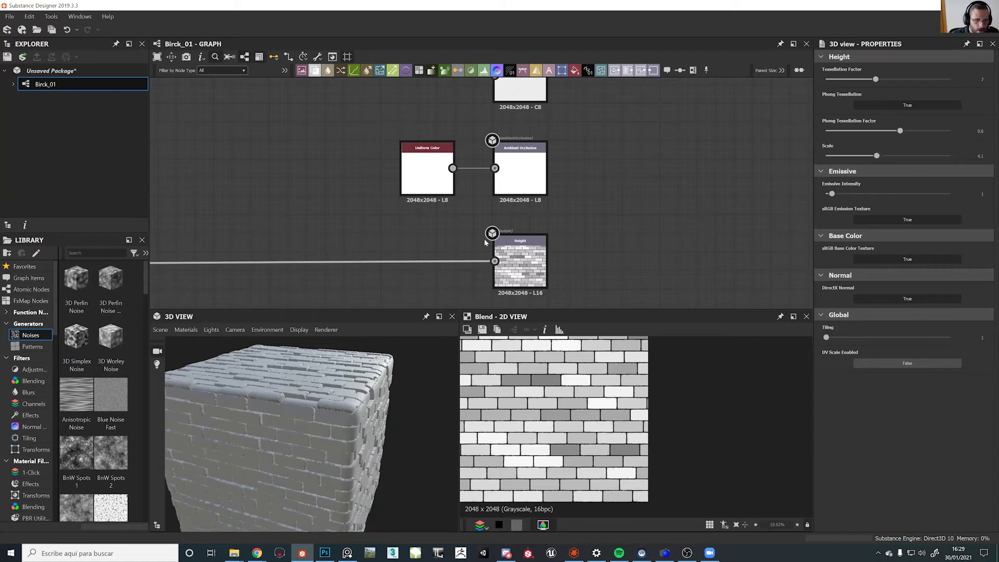
# Set the per-brick Multiply Blend's opacity to 0.43 and inspect the displaced cube from the front
pyautogui.scroll(-3, 598, 190)
pyautogui.moveTo(290, 223); pyautogui.dragTo(375, 192, button='middle')
pyautogui.moveTo(198, 193); pyautogui.dragTo(448, 228, button='middle')
pyautogui.scroll(-1, 395, 197)
pyautogui.moveTo(284, 240); pyautogui.dragTo(620, 236, button='middle')
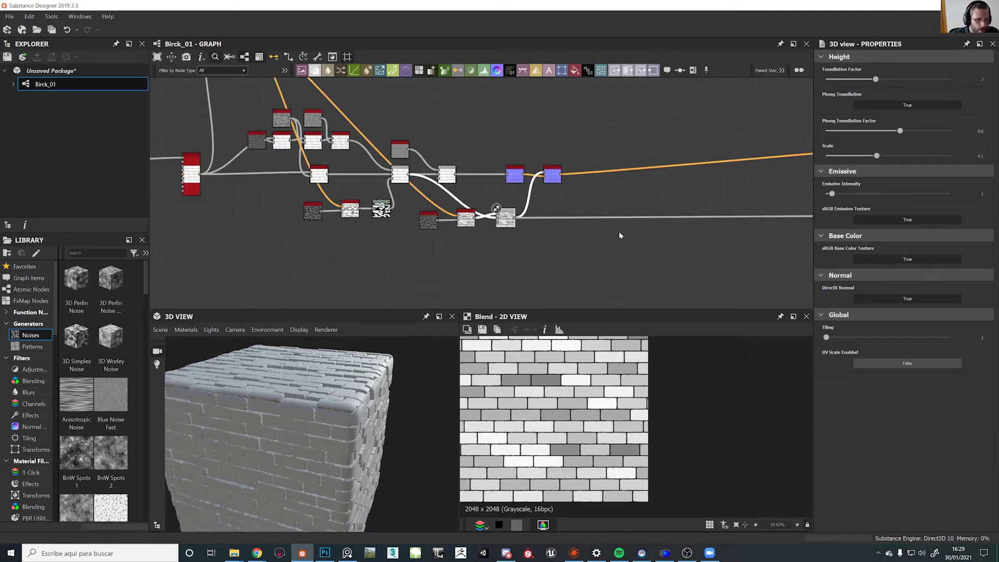
pyautogui.scroll(4, 511, 234)
pyautogui.click(497, 192)
pyautogui.moveTo(936, 275); pyautogui.dragTo(878, 283)
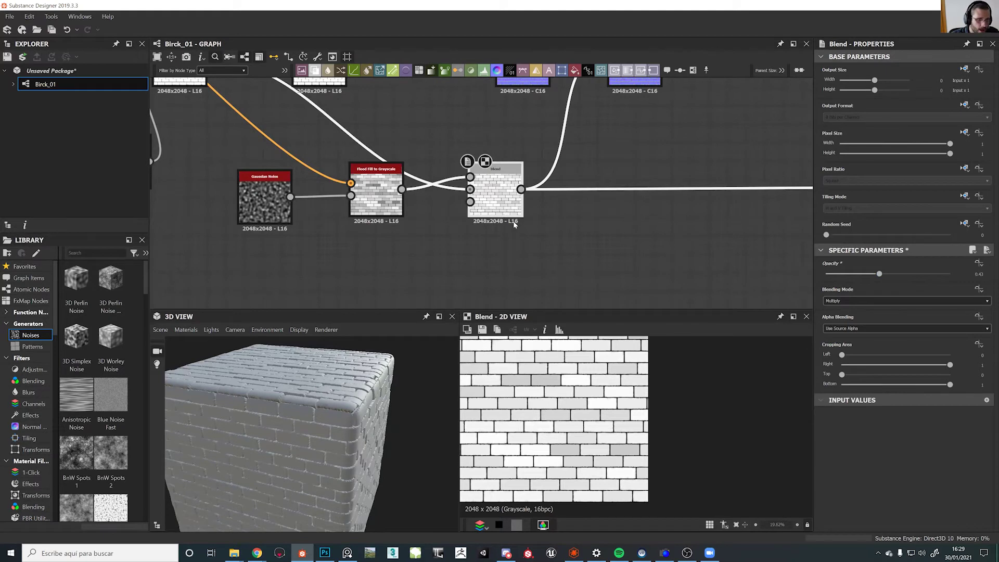
pyautogui.moveTo(317, 417); pyautogui.dragTo(244, 384)
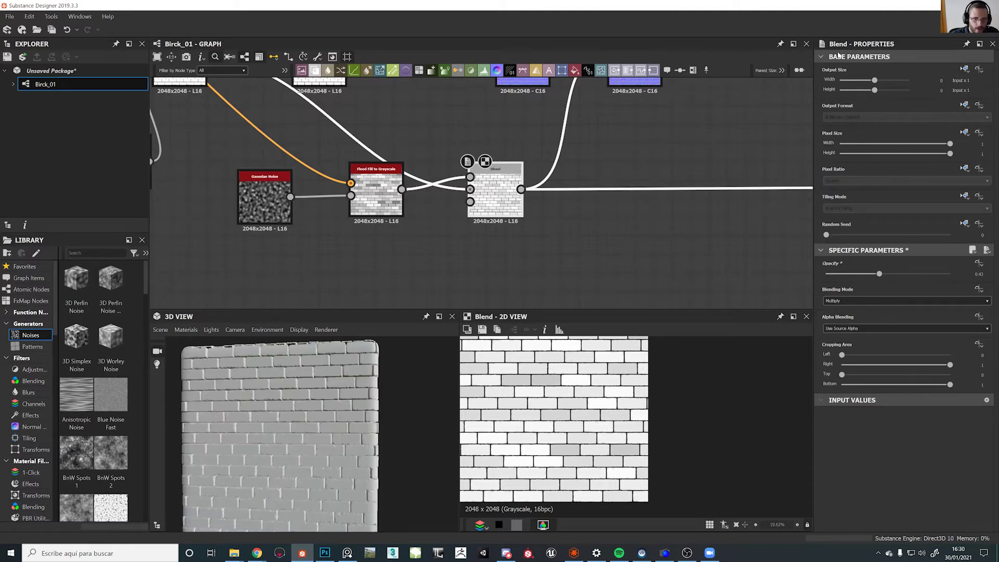
# Edit the 3D view's default material to a height Scale of 2.47 and inspect the brick relief
pyautogui.click(186, 330)
pyautogui.moveTo(237, 343)
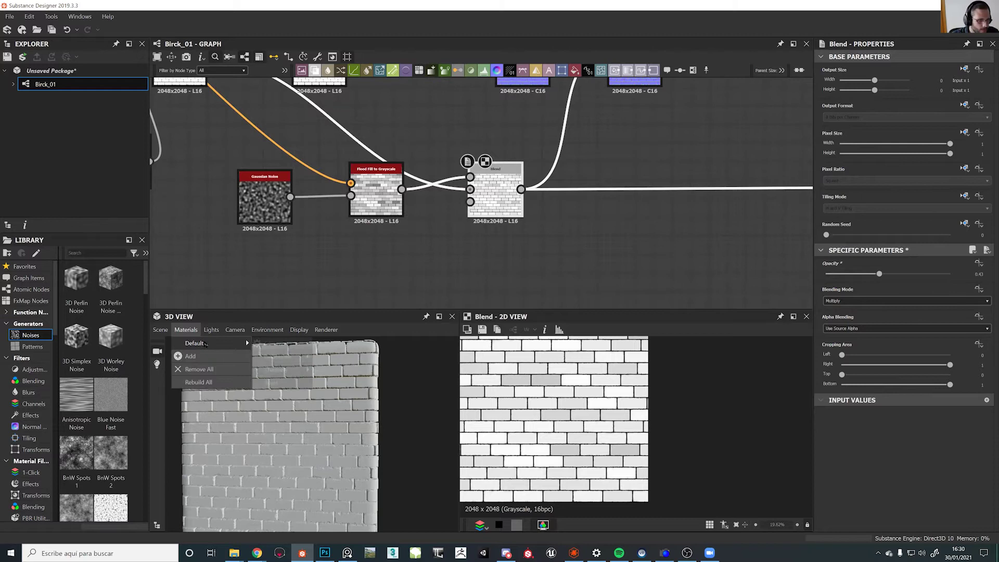
pyautogui.click(270, 343)
pyautogui.moveTo(877, 156); pyautogui.dragTo(856, 156)
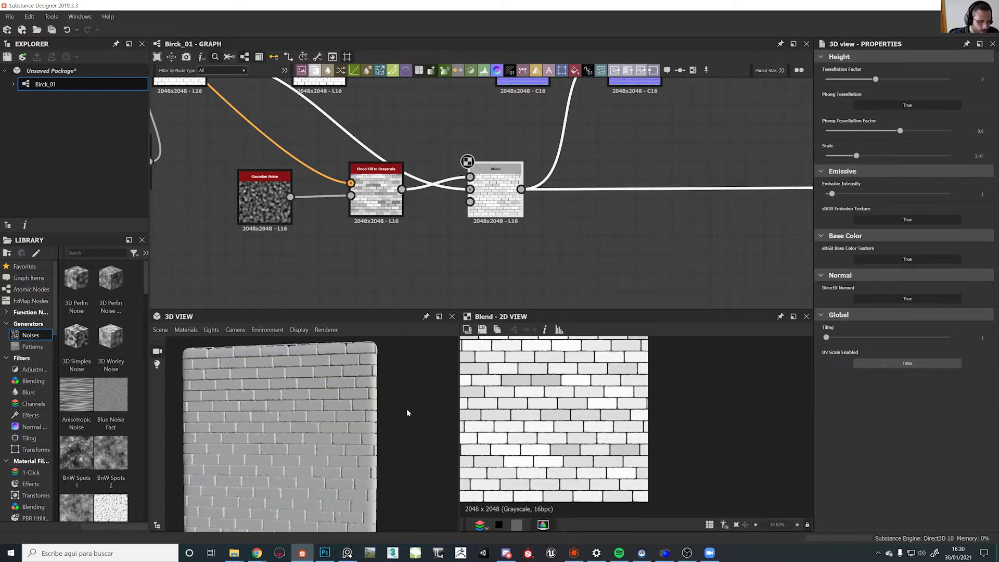
pyautogui.moveTo(408, 404); pyautogui.dragTo(336, 403)
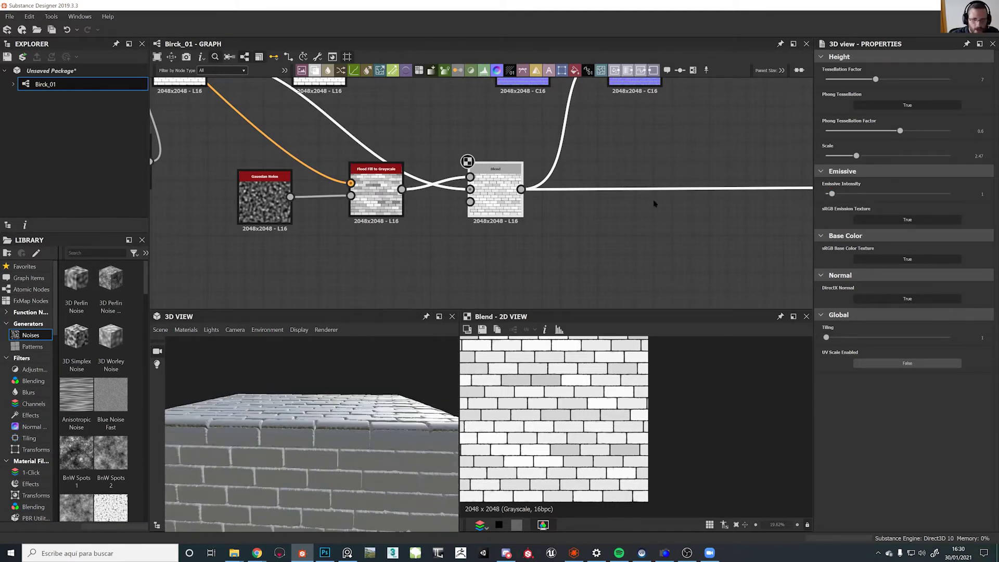
# Set the per-brick Multiply Blend's opacity to 1 and inspect the displacement on the cube's top face
pyautogui.click(393, 204)
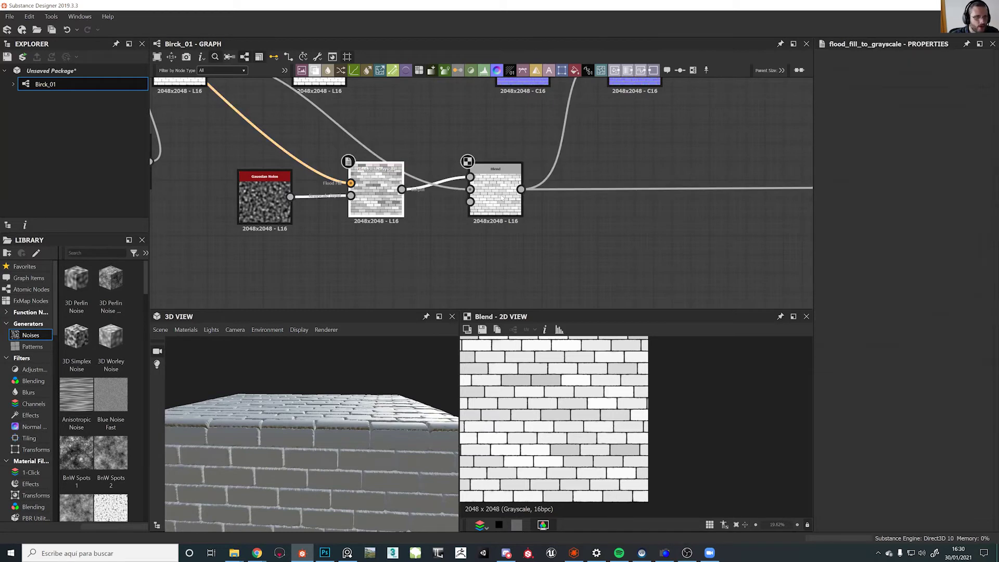
pyautogui.click(495, 193)
pyautogui.moveTo(868, 273); pyautogui.dragTo(950, 274)
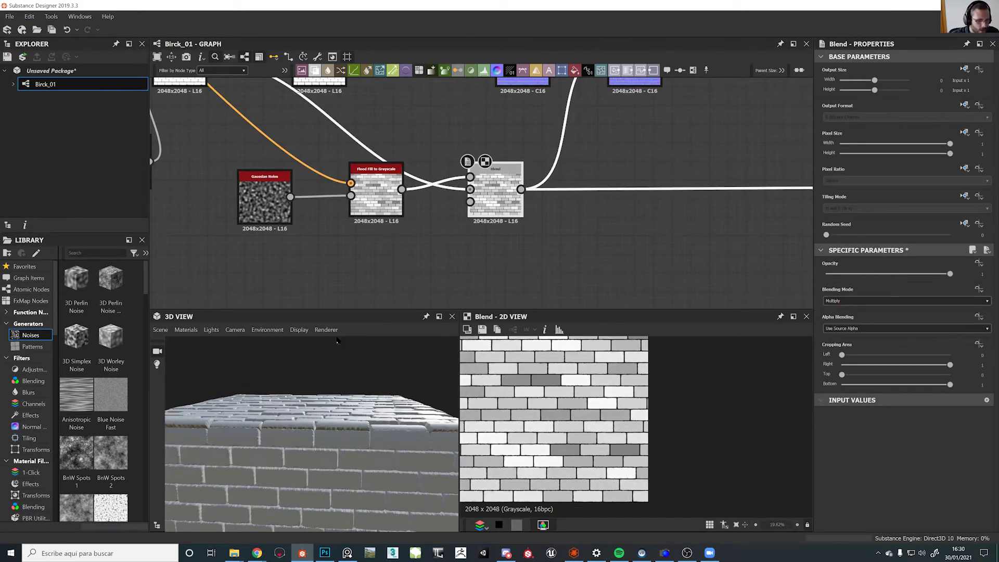
pyautogui.moveTo(366, 430); pyautogui.dragTo(364, 456)
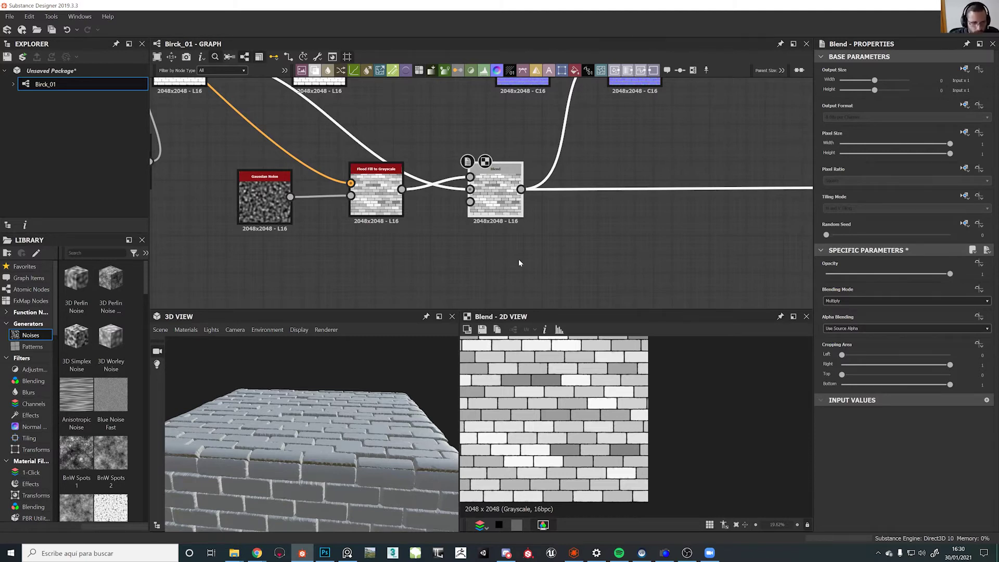
# Set the per-brick Multiply Blend's opacity to 0.44 and inspect the cube's bricks under rotated lighting
pyautogui.moveTo(950, 273); pyautogui.dragTo(885, 284)
pyautogui.moveTo(262, 370); pyautogui.dragTo(405, 487)
pyautogui.keyDown('ctrl'); pyautogui.keyDown('shift'); pyautogui.moveTo(405, 486); pyautogui.dragTo(375, 517, button='right'); pyautogui.keyUp('shift'); pyautogui.keyUp('ctrl')
pyautogui.moveTo(374, 513); pyautogui.dragTo(292, 429)
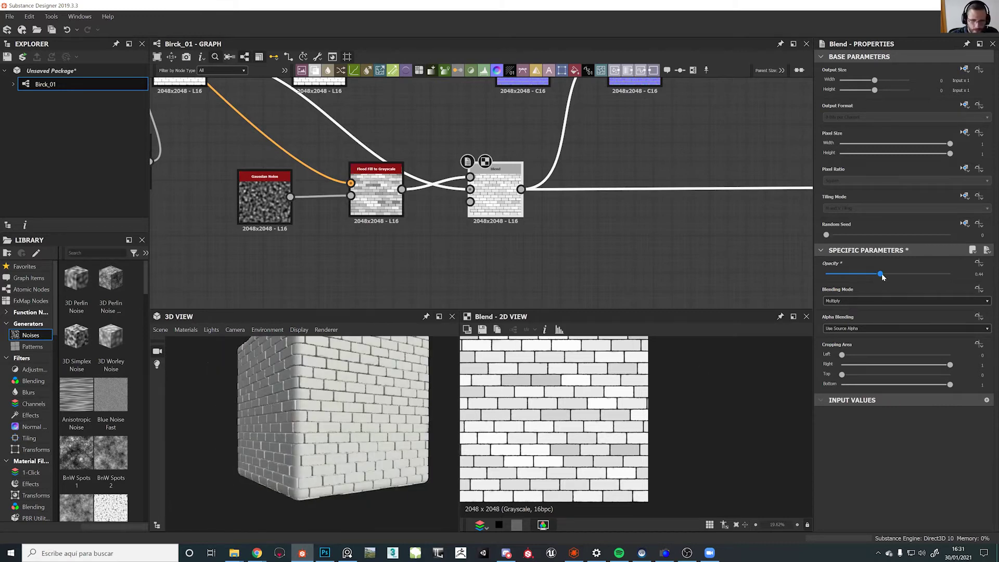
# Set the per-brick Multiply Blend's opacity to 0.56 and inspect the displacement on the cube's top and side faces
pyautogui.moveTo(888, 276); pyautogui.dragTo(903, 277)
pyautogui.moveTo(289, 417); pyautogui.dragTo(230, 365)
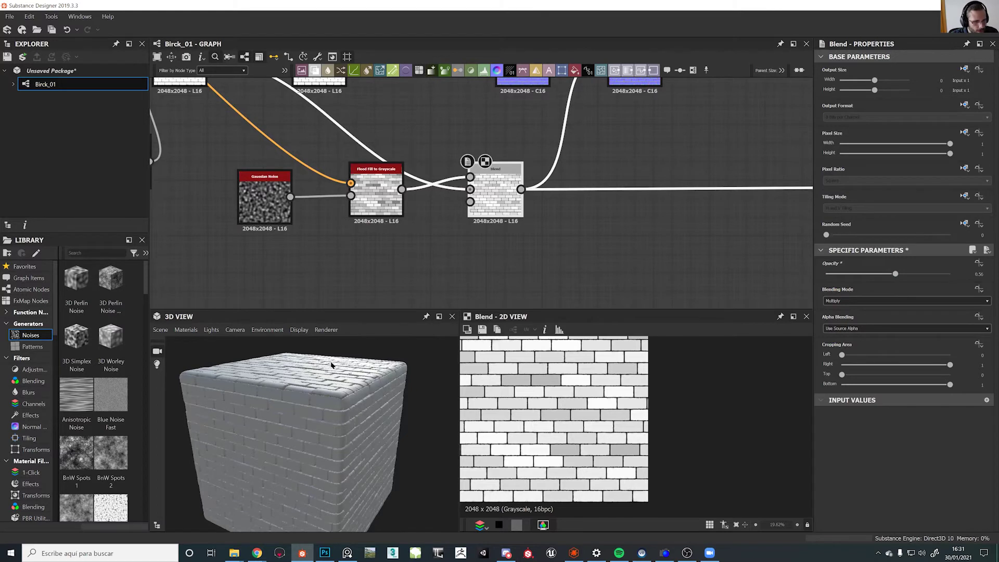
pyautogui.moveTo(276, 373); pyautogui.dragTo(351, 424)
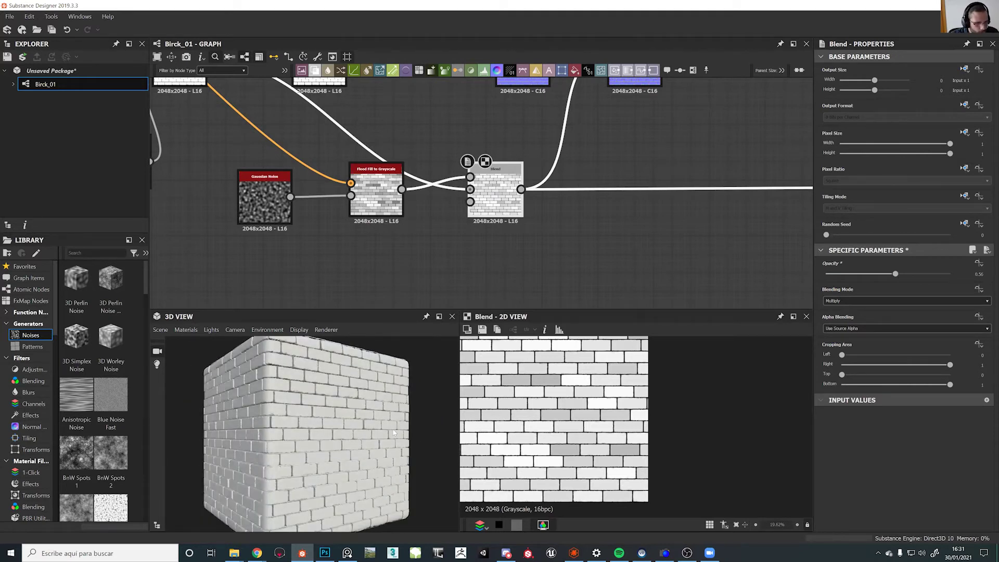
# Examine the displaced brick edges and mortar joints up close on the 3D cube
pyautogui.scroll(-3, 289, 383)
pyautogui.moveTo(312, 411); pyautogui.dragTo(276, 417)
pyautogui.scroll(5, 270, 416)
pyautogui.moveTo(260, 418); pyautogui.dragTo(279, 411, button='middle')
pyautogui.moveTo(279, 407); pyautogui.dragTo(279, 410)
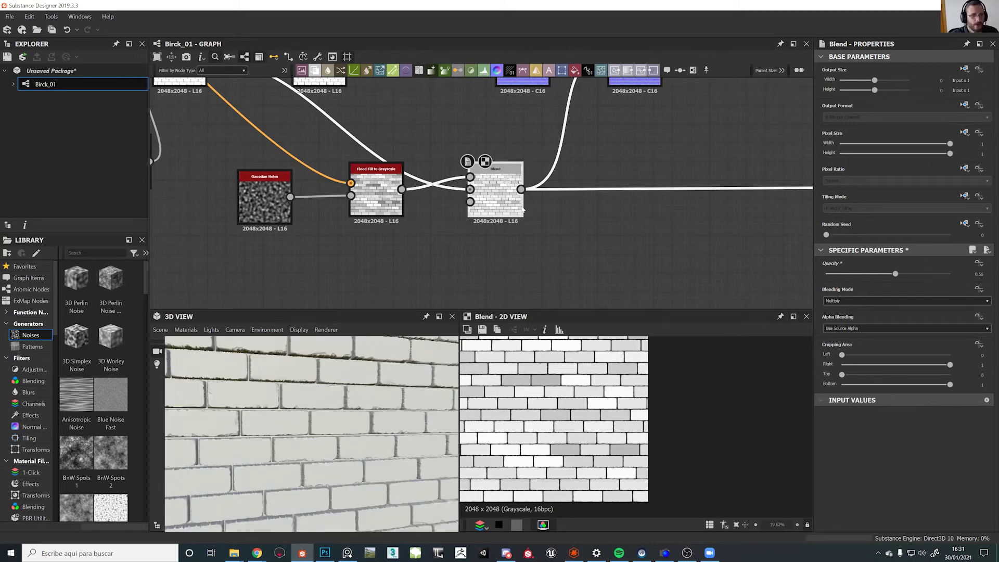
pyautogui.scroll(-4, 503, 246)
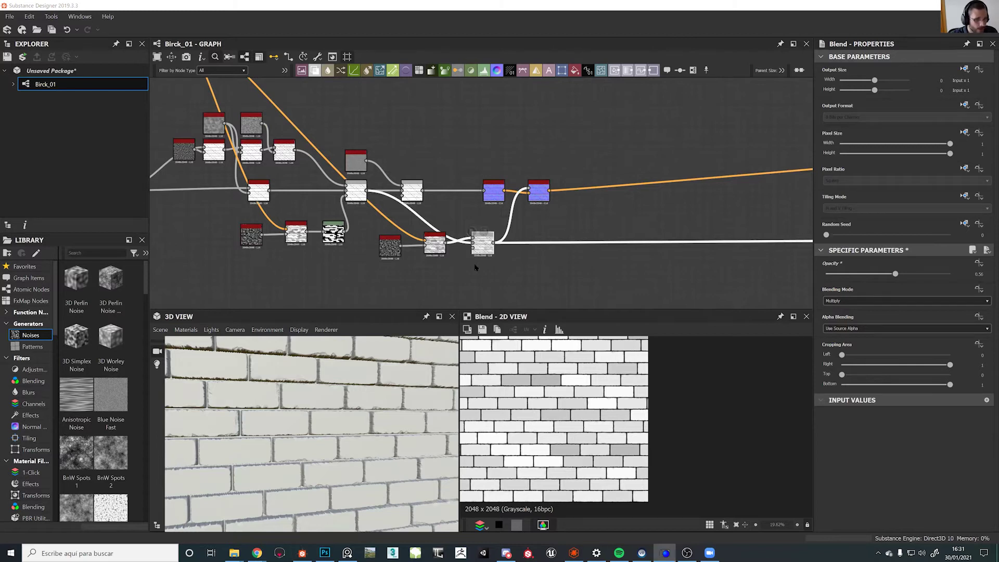
pyautogui.scroll(5, 297, 412)
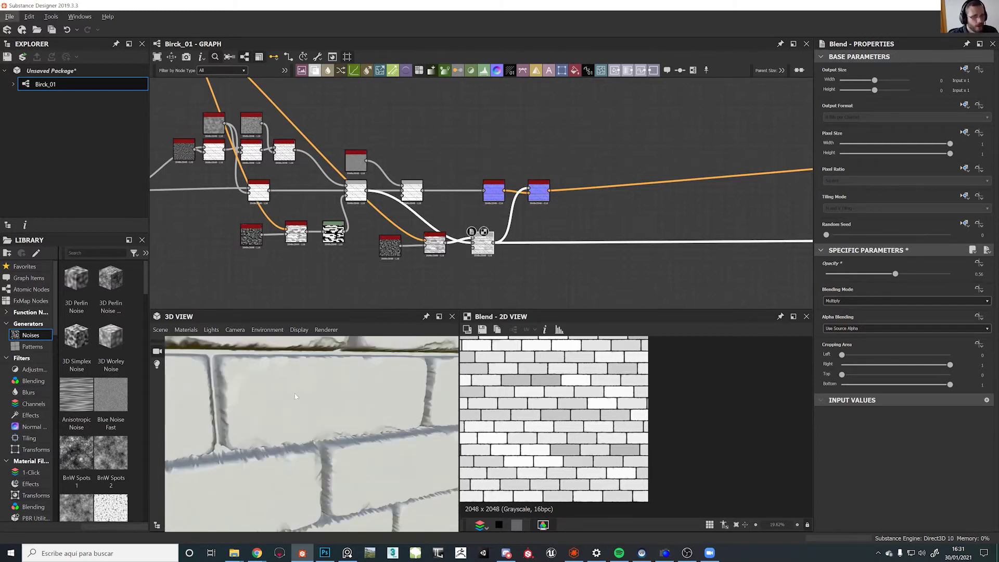
pyautogui.scroll(-3, 288, 378)
pyautogui.scroll(3, 289, 379)
pyautogui.moveTo(288, 380); pyautogui.dragTo(274, 364)
pyautogui.moveTo(282, 413)
pyautogui.mouseDown()
pyautogui.moveTo(277, 427)
pyautogui.moveTo(273, 402)
pyautogui.mouseUp()
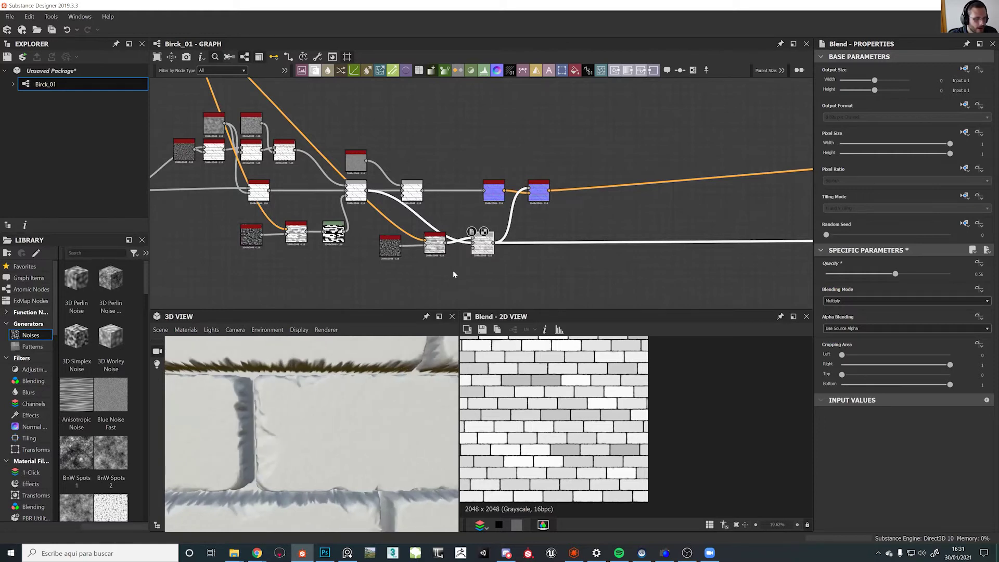
# Examine a mortar joint's edge gradient in the Blend's 2D preview and compare it with the bricks in 3D
pyautogui.scroll(10, 571, 397)
pyautogui.scroll(2, 587, 466)
pyautogui.moveTo(672, 451); pyautogui.dragTo(664, 527, button='middle')
pyautogui.moveTo(685, 371); pyautogui.dragTo(680, 471, button='middle')
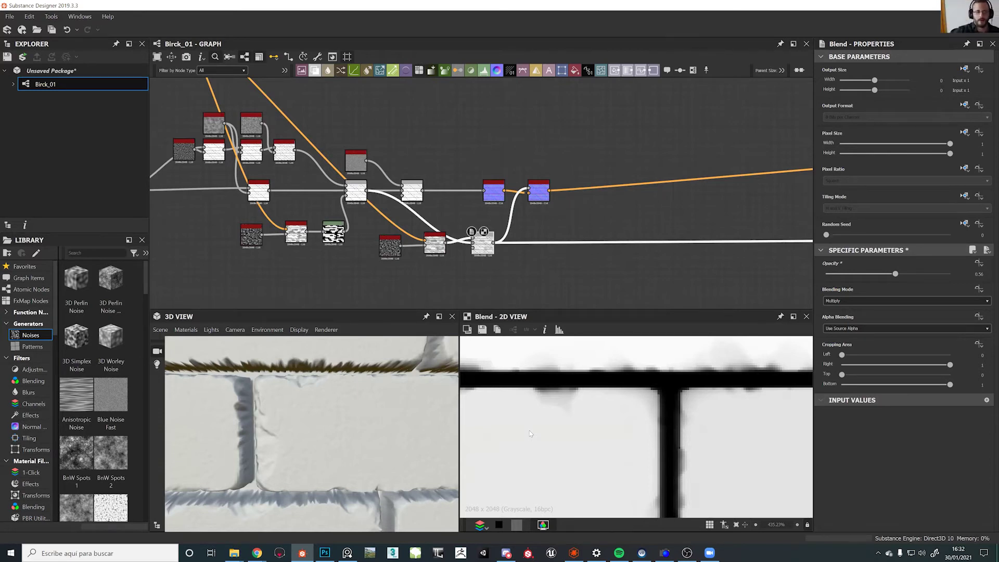
pyautogui.moveTo(401, 456); pyautogui.dragTo(254, 446)
pyautogui.scroll(-5, 364, 422)
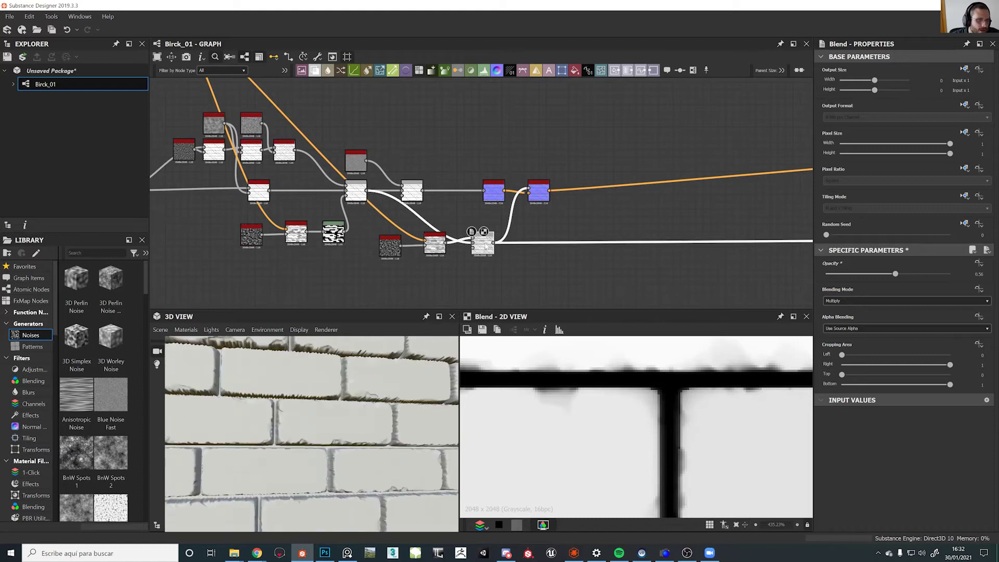
# Move the Gaussian Noise and Flood Fill to Grayscale nodes away from the per-brick Blend to make room between them
pyautogui.scroll(5, 455, 252)
pyautogui.moveTo(264, 191); pyautogui.dragTo(404, 257)
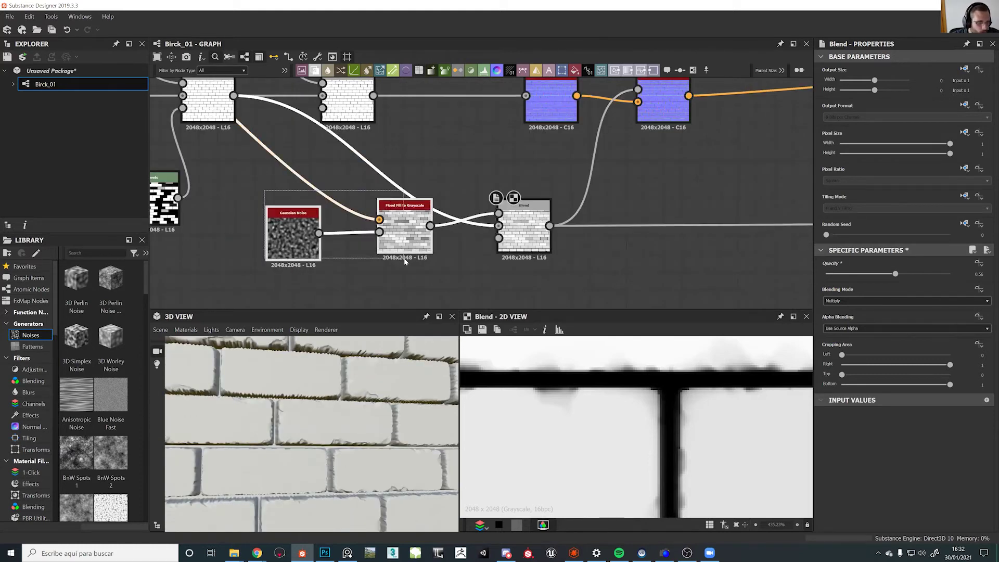
pyautogui.moveTo(315, 239); pyautogui.dragTo(229, 238)
pyautogui.moveTo(230, 238); pyautogui.dragTo(293, 238, button='middle')
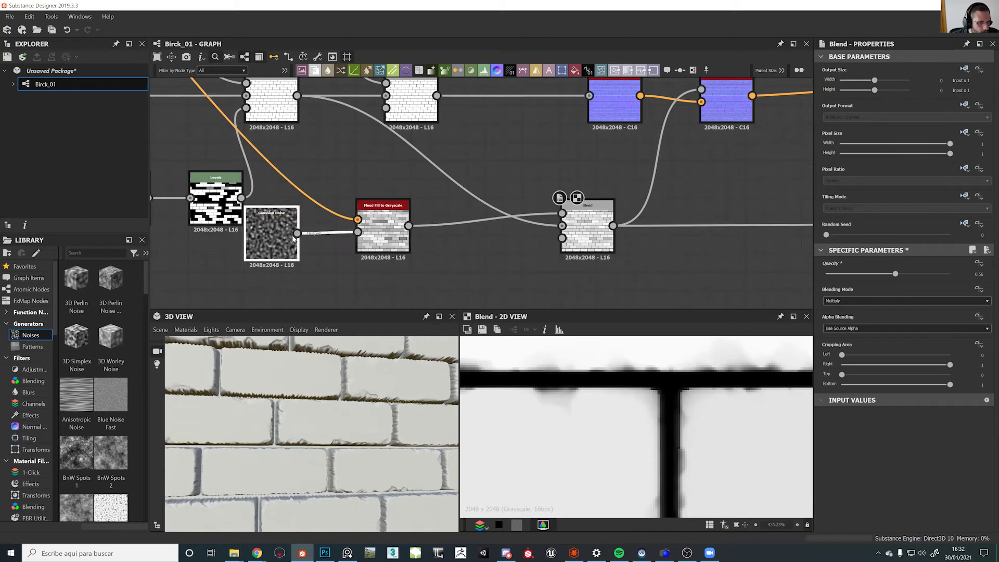
pyautogui.moveTo(294, 238); pyautogui.dragTo(332, 231)
# Insert a Blur HQ Grayscale node between Flood Fill to Grayscale and the per-brick Blend, and view its full output
pyautogui.click(394, 221)
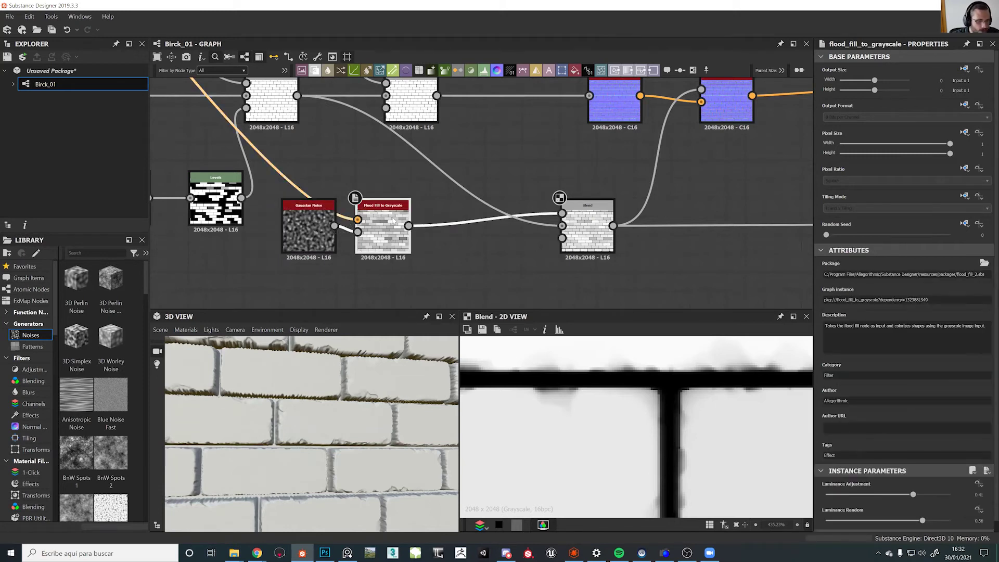
pyautogui.press('space')
pyautogui.write('hq')
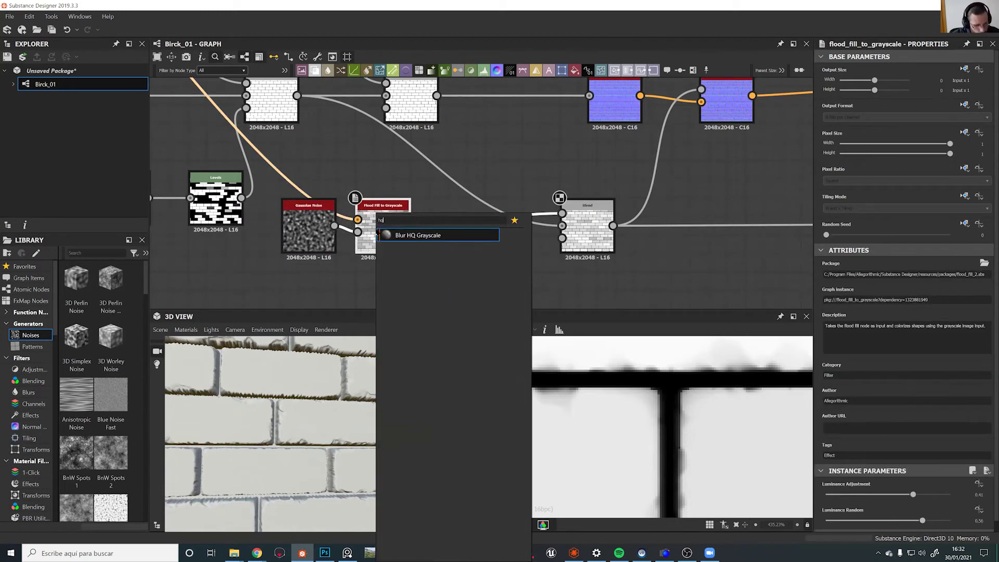
pyautogui.click(403, 235)
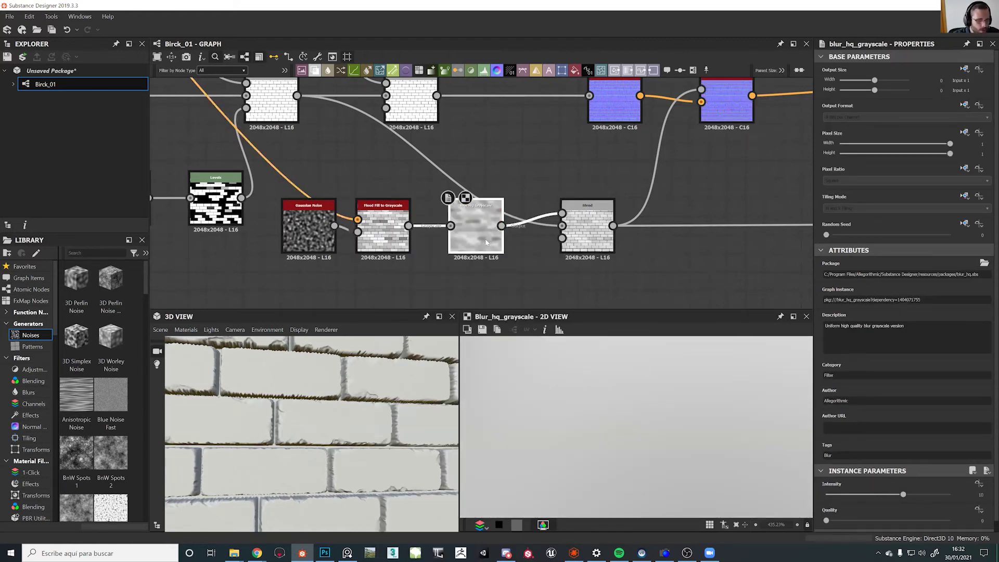
pyautogui.moveTo(487, 243); pyautogui.dragTo(468, 242)
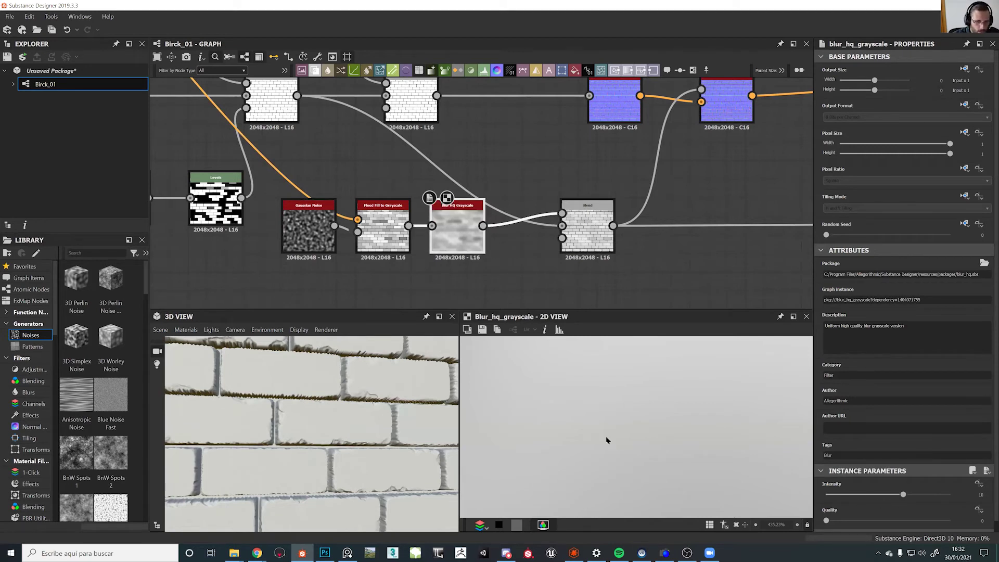
pyautogui.scroll(-10, 615, 417)
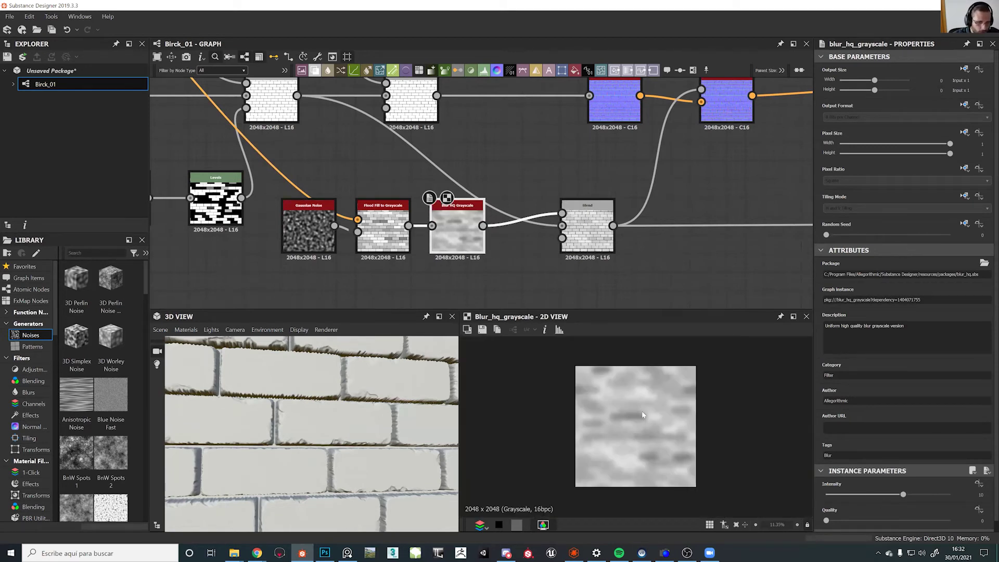
# Set the Blur HQ Grayscale's Intensity to 0.015 and inspect the brick edges in the 2D view
pyautogui.doubleClick(982, 495)
pyautogui.write('0.015')
pyautogui.press('Return')
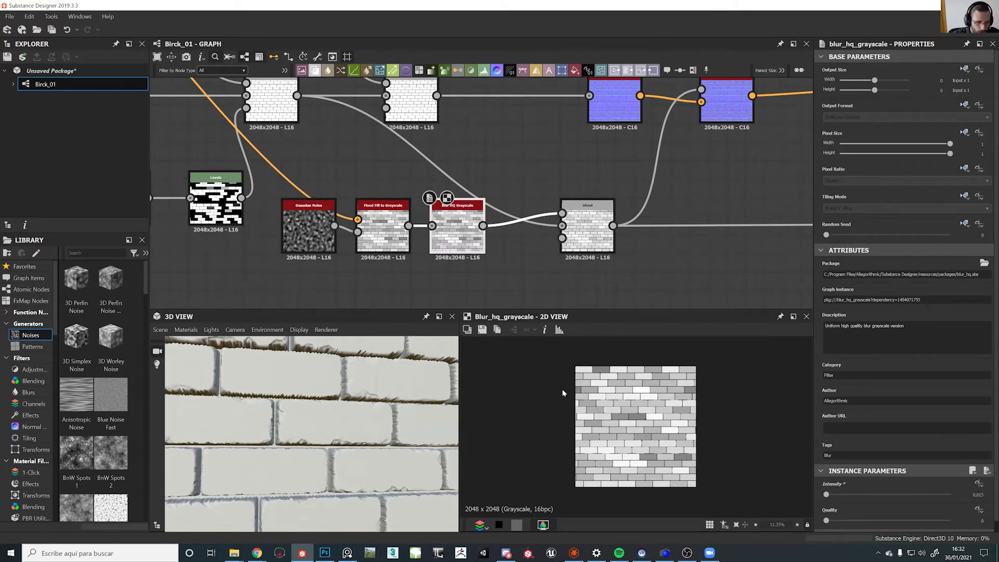
pyautogui.scroll(12, 563, 393)
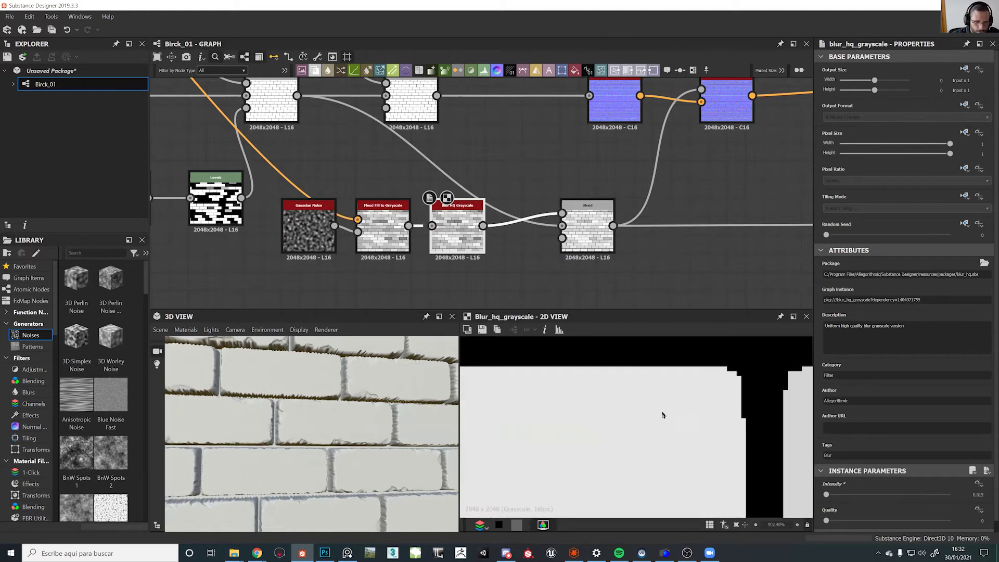
pyautogui.scroll(-3, 603, 404)
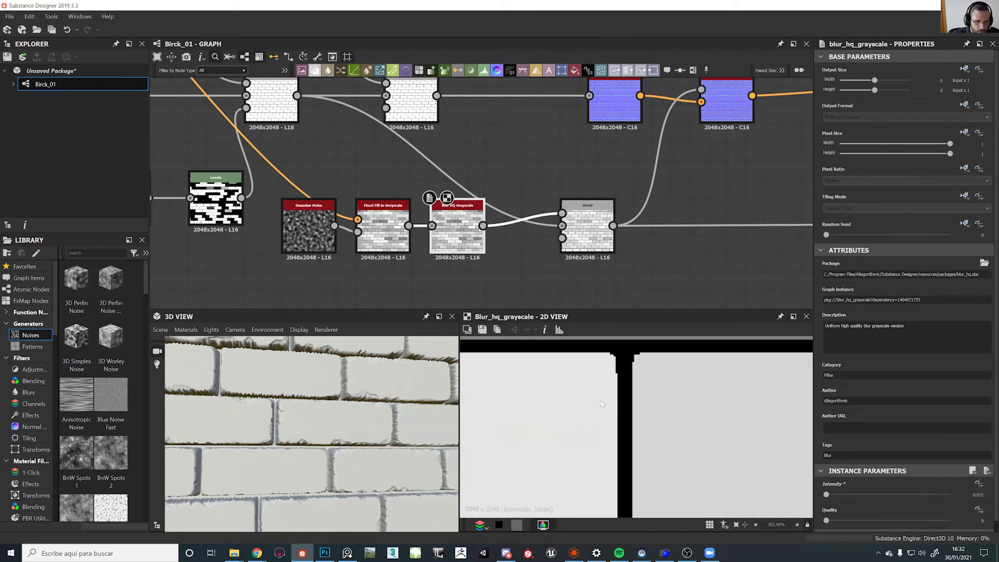
# Compare the Flood Fill to Grayscale output with the blurred one, and set the Blur HQ Grayscale's Intensity to 0.25
pyautogui.doubleClick(383, 229)
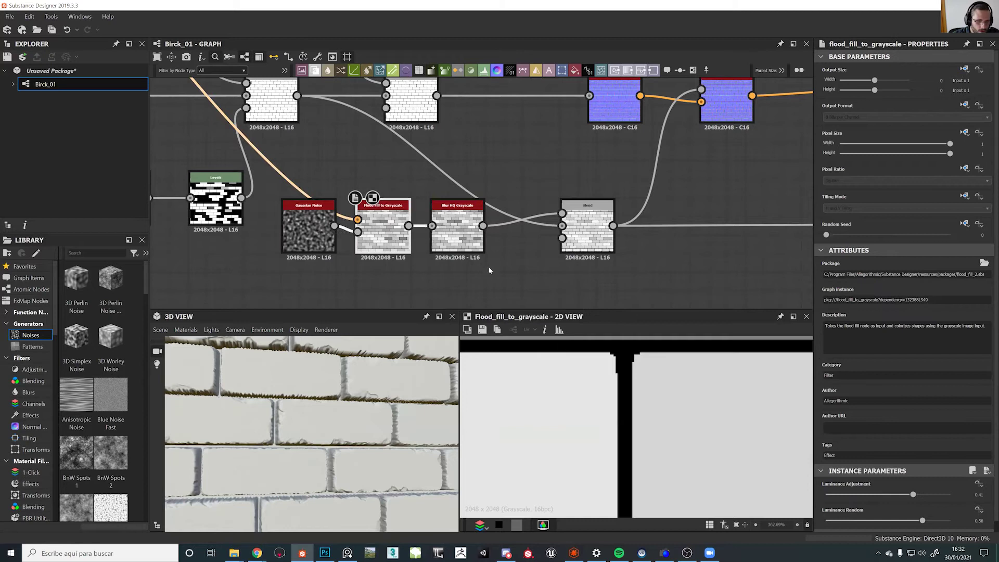
pyautogui.doubleClick(469, 237)
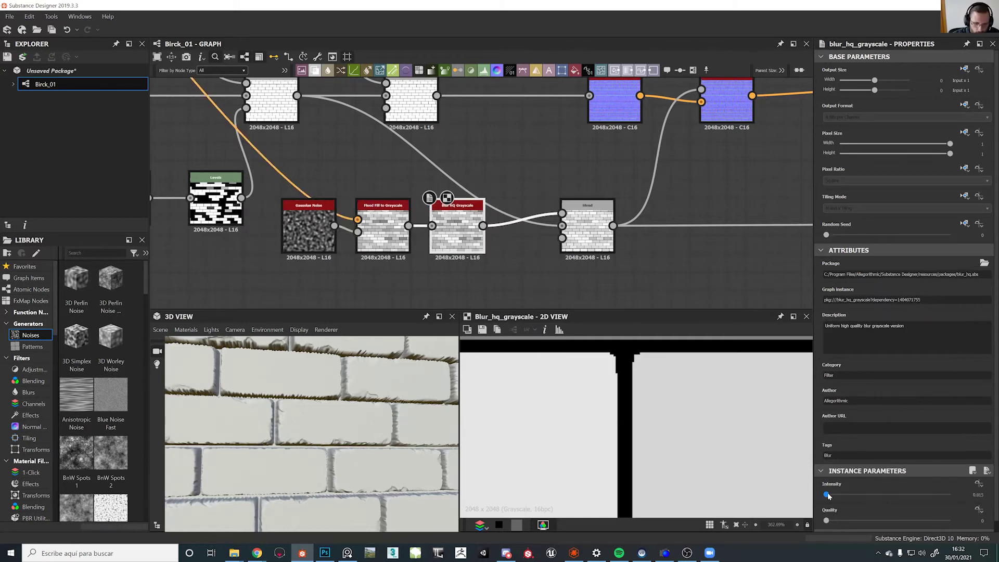
pyautogui.moveTo(828, 495); pyautogui.dragTo(829, 496)
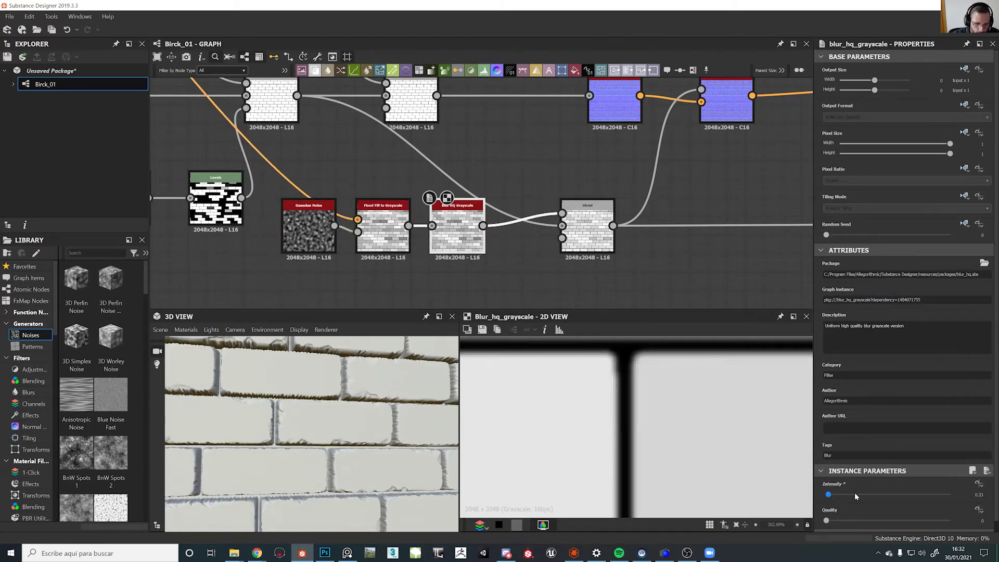
pyautogui.doubleClick(978, 494)
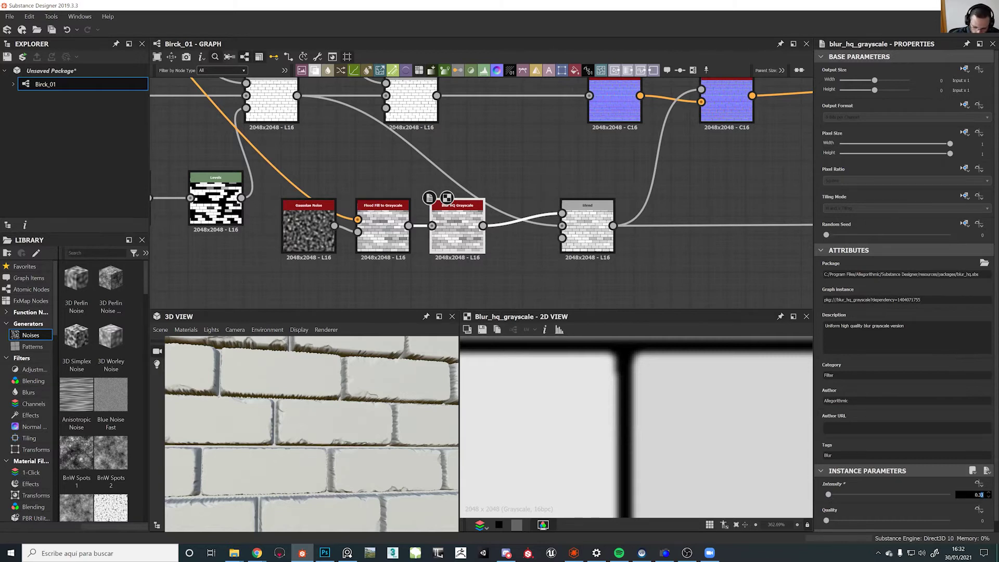
pyautogui.press('Return')
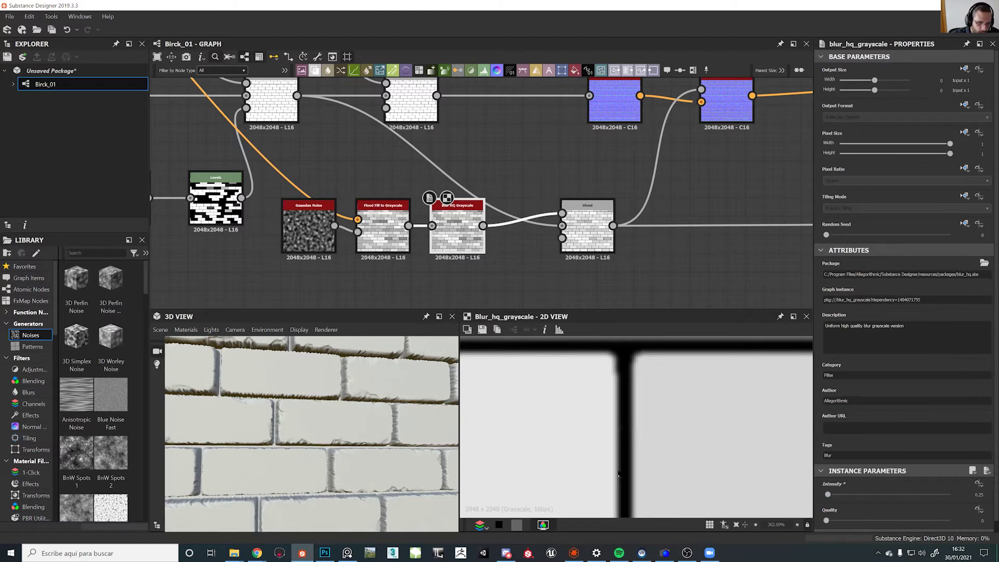
# Preview the per-brick Blend in the 2D view and inspect its mortar joints up close
pyautogui.scroll(-8, 619, 474)
pyautogui.doubleClick(588, 229)
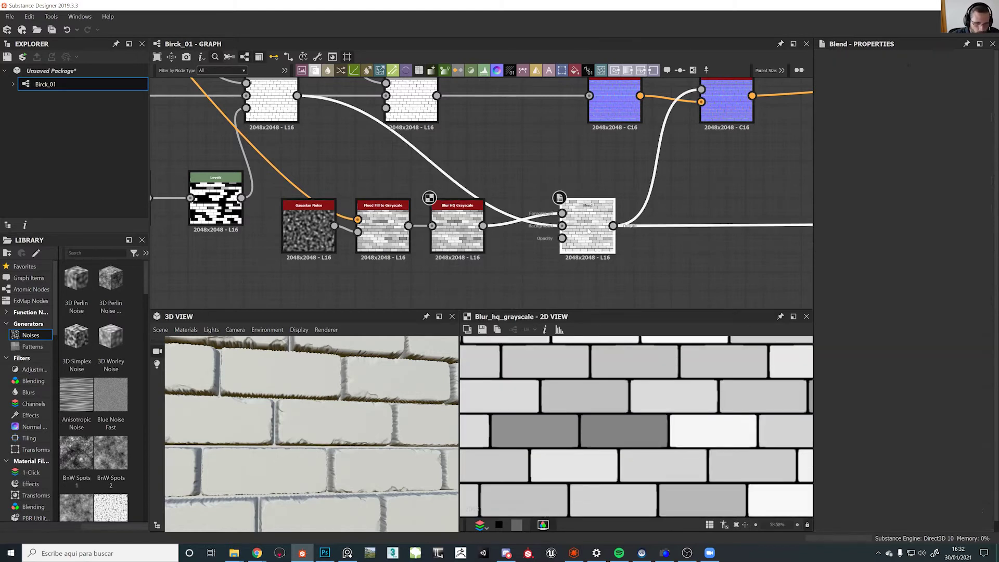
pyautogui.scroll(3, 598, 279)
pyautogui.scroll(7, 665, 423)
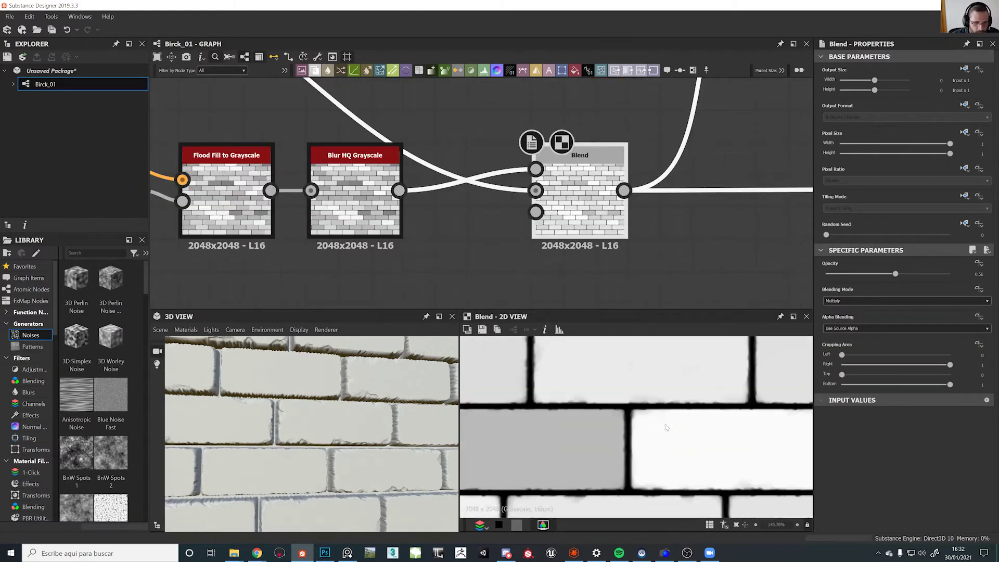
# Wire Flood Fill to Grayscale directly into the Blend's Foreground and move the Blur HQ Grayscale node past the Blend
pyautogui.moveTo(355, 189); pyautogui.dragTo(355, 252)
pyautogui.moveTo(270, 190); pyautogui.dragTo(535, 169)
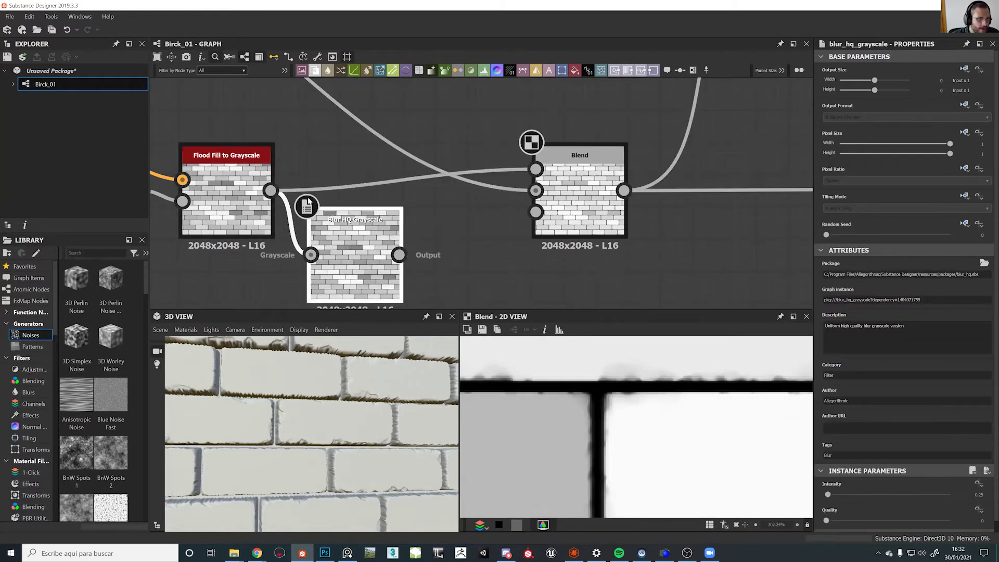
pyautogui.moveTo(219, 166); pyautogui.dragTo(535, 169)
pyautogui.moveTo(359, 234); pyautogui.dragTo(695, 248)
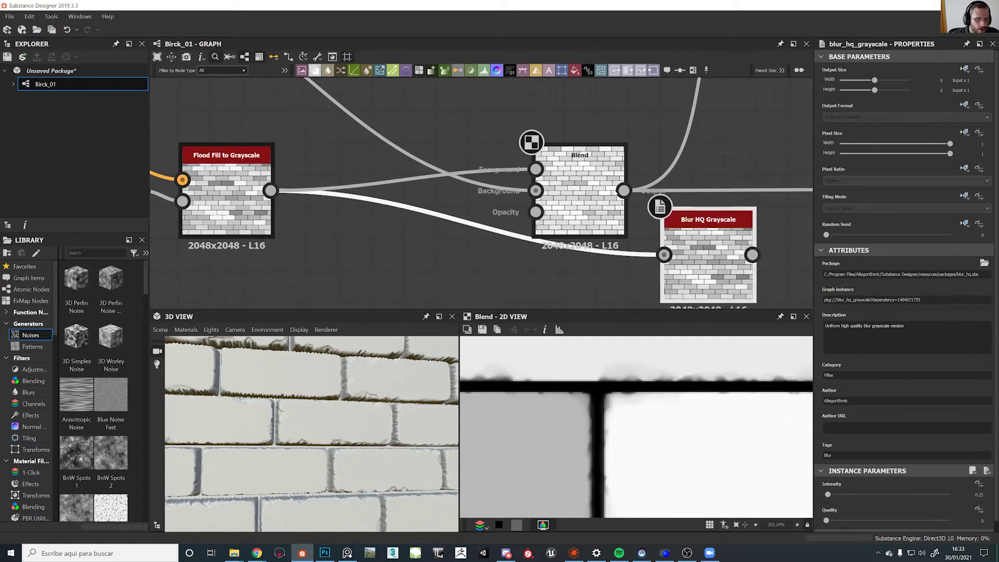
# Connect the per-brick Blend's output to the Blur HQ Grayscale node and preview the blurred height map
pyautogui.moveTo(624, 191)
pyautogui.mouseDown()
pyautogui.moveTo(656, 177)
pyautogui.moveTo(631, 182)
pyautogui.mouseUp()
pyautogui.moveTo(627, 194); pyautogui.dragTo(463, 197, button='middle')
pyautogui.moveTo(463, 196); pyautogui.dragTo(545, 236)
pyautogui.doubleClick(544, 236)
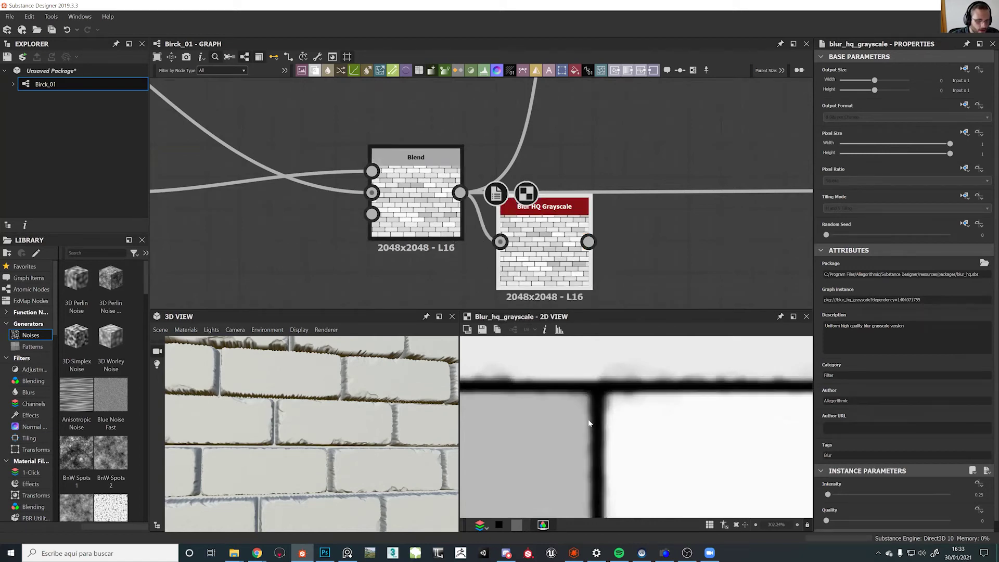
# Locate the Height output node and examine the brick edges in the 3D view and the blurred joints in the 2D view
pyautogui.scroll(-6, 643, 245)
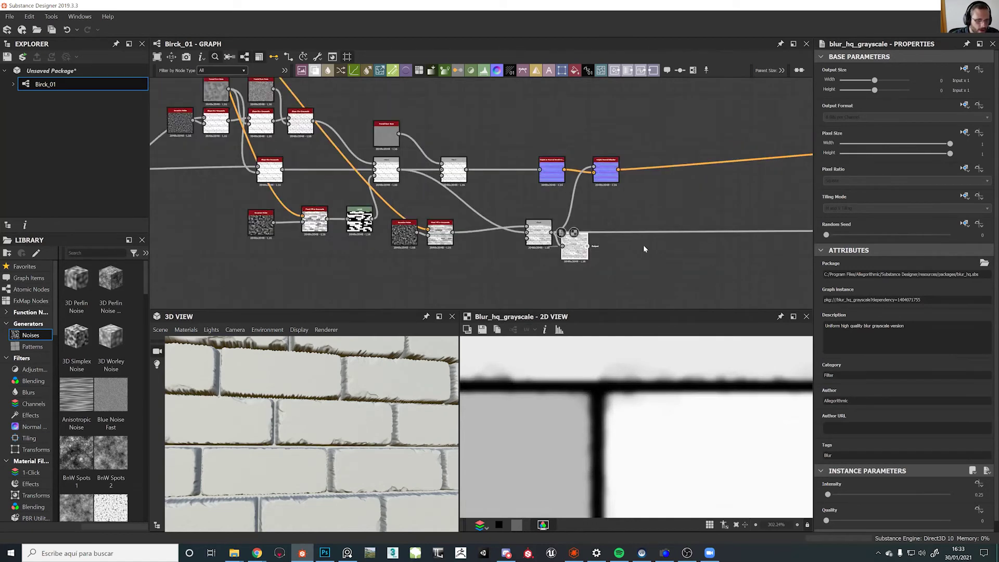
pyautogui.scroll(-4, 467, 187)
pyautogui.moveTo(511, 217); pyautogui.dragTo(503, 143, button='middle')
pyautogui.scroll(5, 503, 143)
pyautogui.scroll(6, 476, 192)
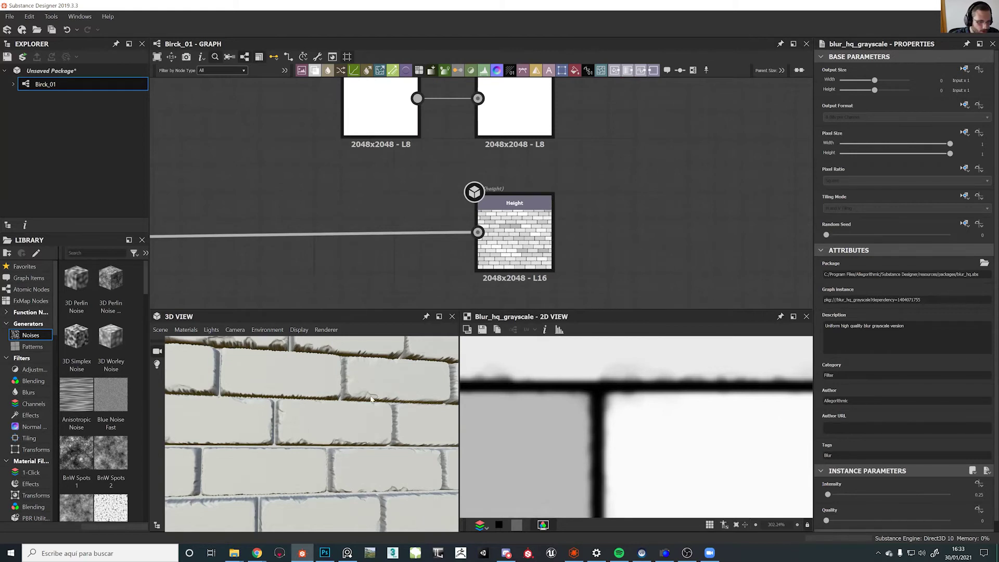
pyautogui.moveTo(307, 196); pyautogui.dragTo(521, 165, button='middle')
pyautogui.scroll(5, 278, 385)
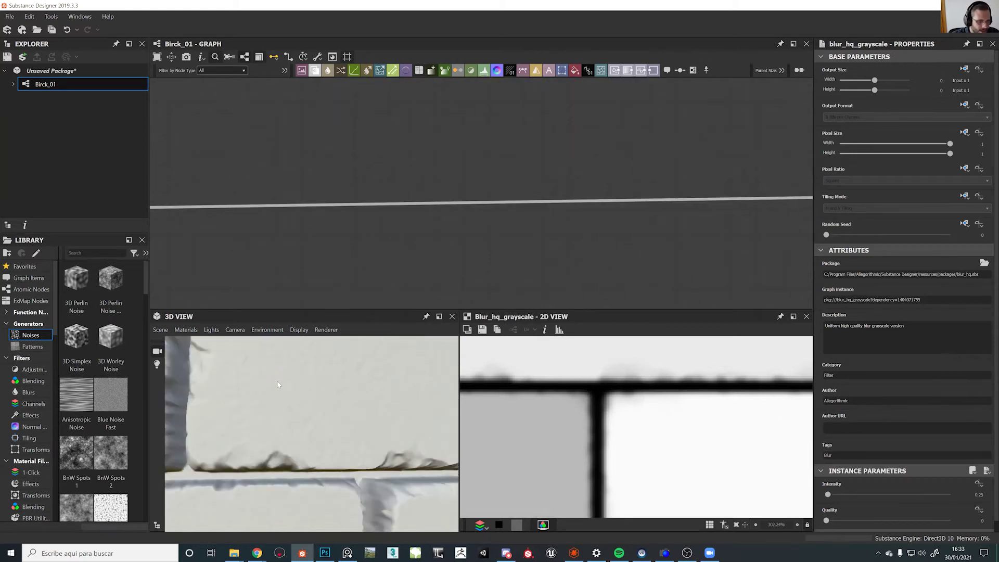
pyautogui.scroll(-3, 275, 388)
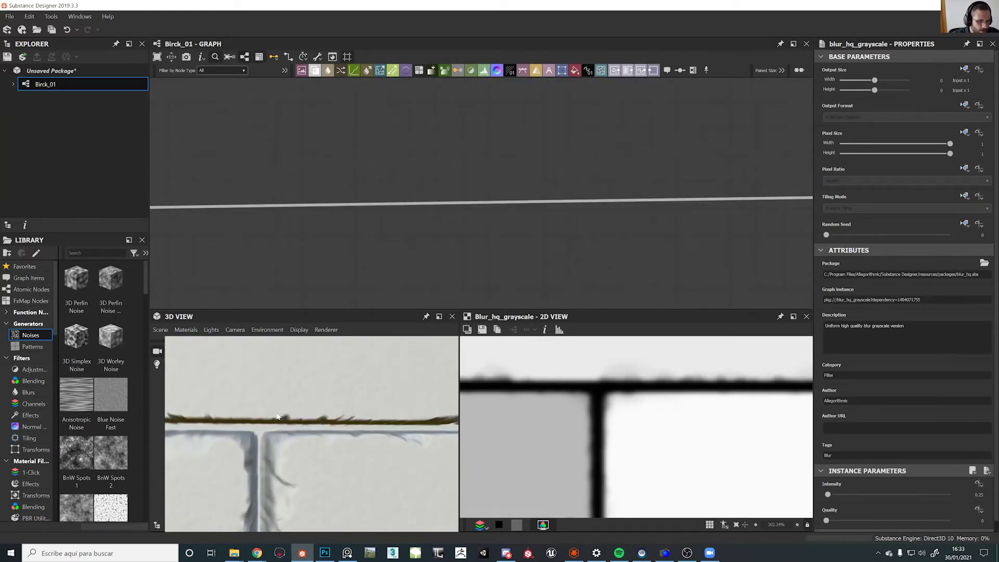
pyautogui.scroll(-8, 342, 417)
pyautogui.moveTo(325, 411)
pyautogui.mouseDown()
pyautogui.moveTo(350, 377)
pyautogui.moveTo(323, 398)
pyautogui.moveTo(295, 392)
pyautogui.moveTo(313, 389)
pyautogui.mouseUp()
pyautogui.scroll(-5, 663, 398)
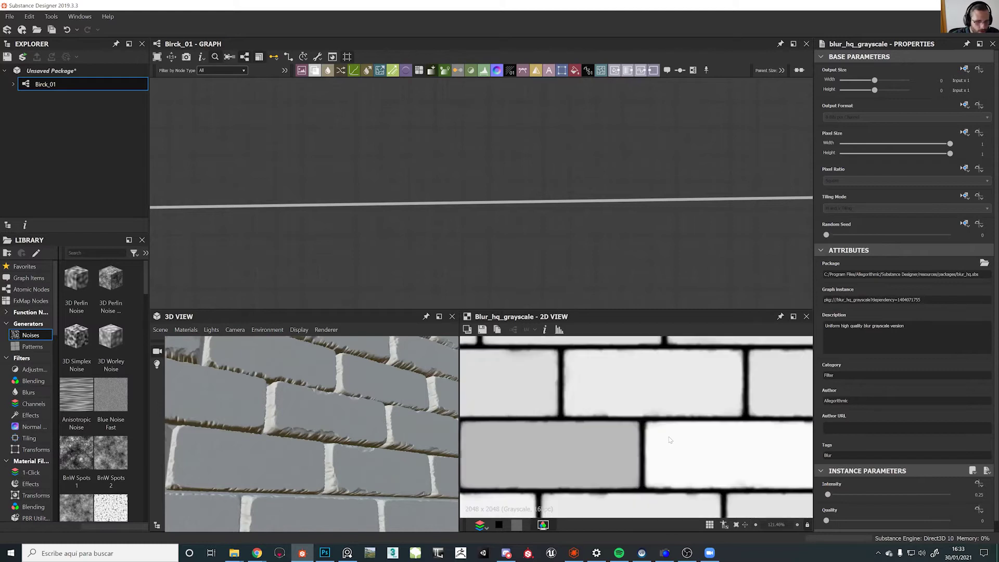
pyautogui.scroll(3, 663, 398)
pyautogui.scroll(5, 635, 397)
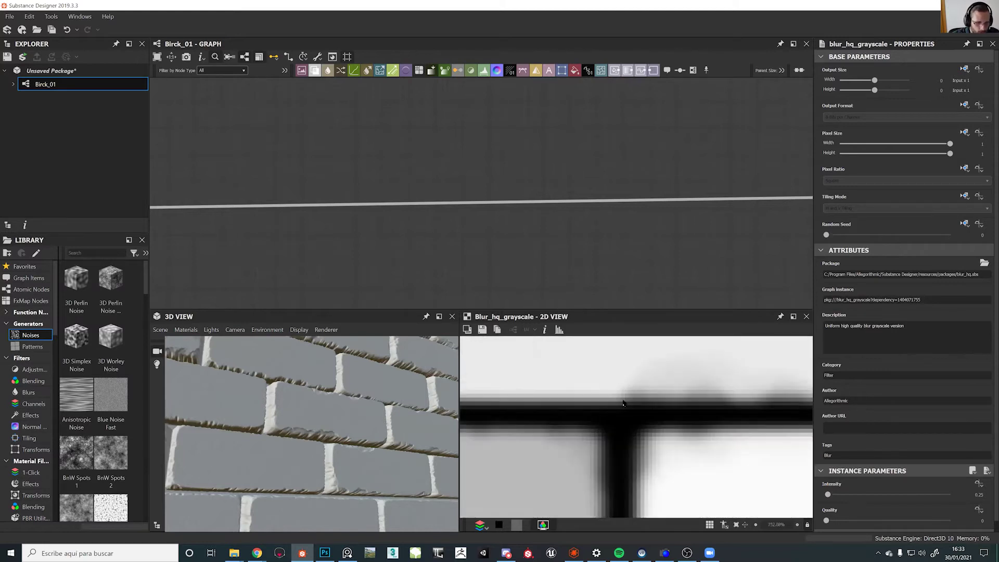
pyautogui.moveTo(742, 389); pyautogui.dragTo(696, 396, button='middle')
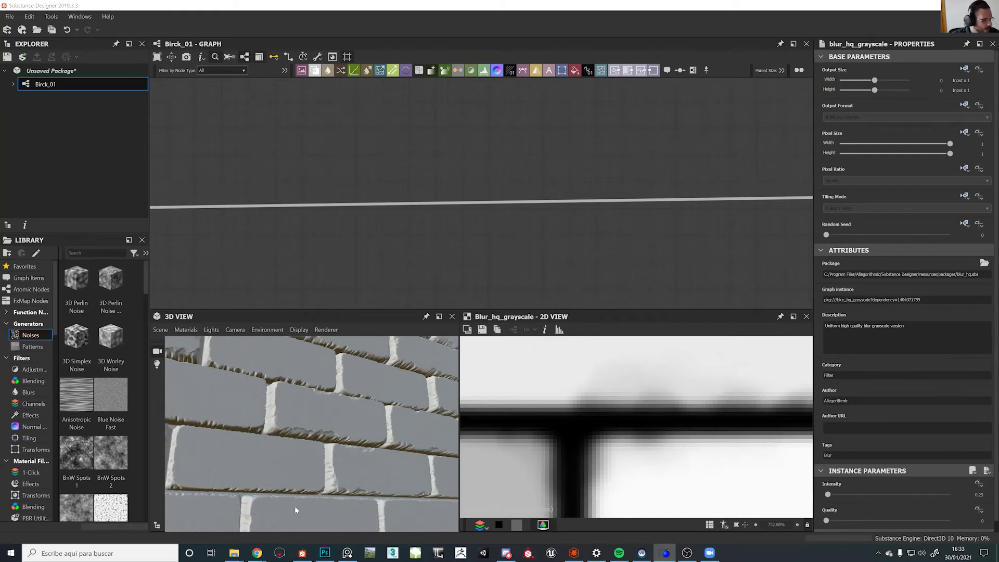
# Move the Blur HQ Grayscale node farther from the per-brick Blend to free space beside it
pyautogui.scroll(-12, 552, 430)
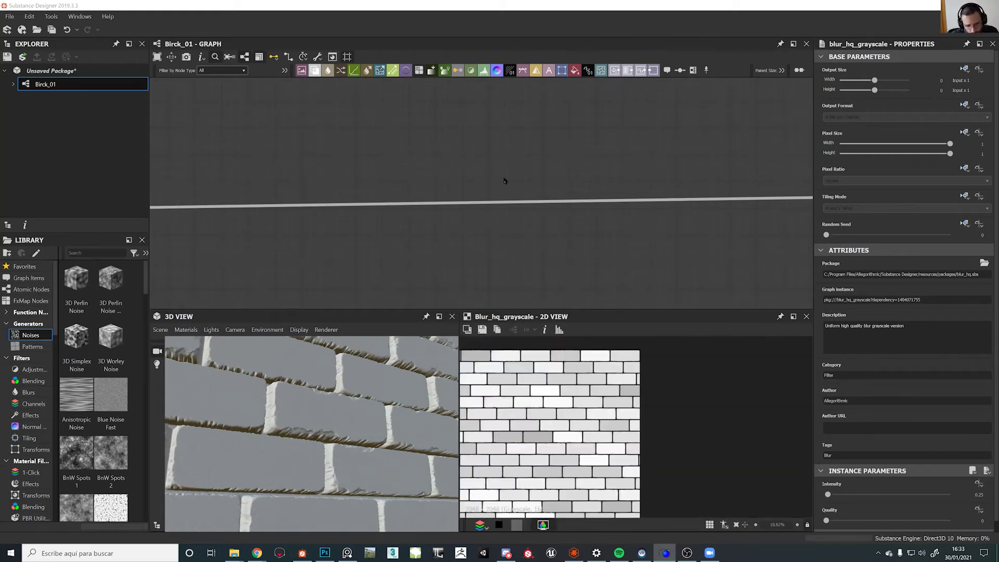
pyautogui.scroll(-10, 424, 212)
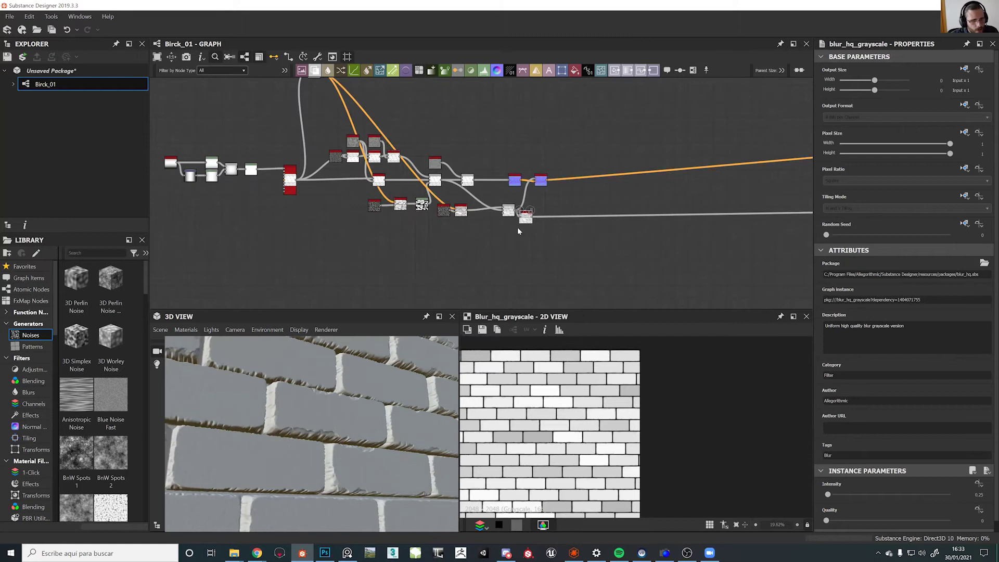
pyautogui.scroll(5, 518, 227)
pyautogui.moveTo(644, 223); pyautogui.dragTo(689, 224)
pyautogui.moveTo(503, 209); pyautogui.dragTo(463, 308, button='middle')
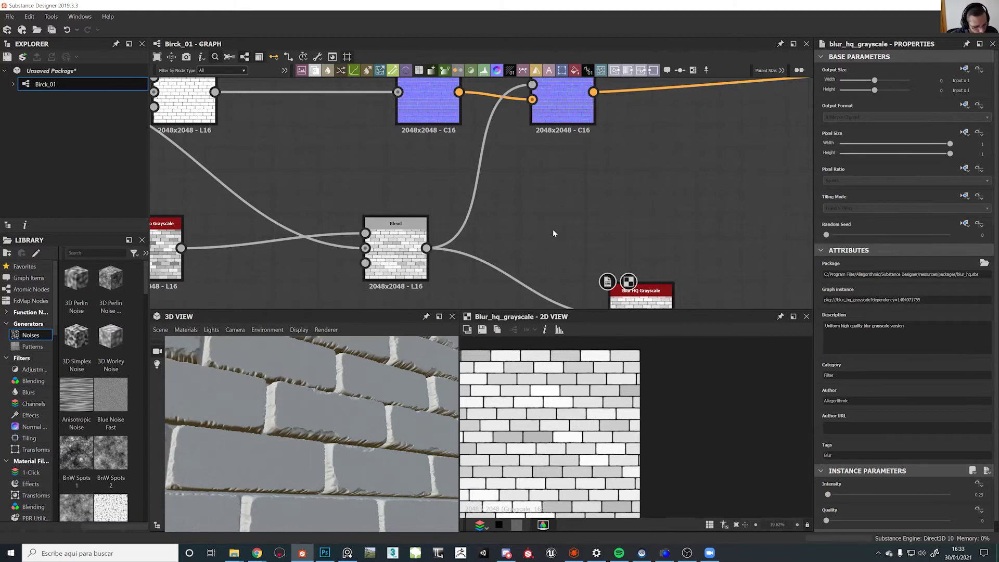
# Add an Ambient Occlusion (HBAO) node, feed it from the per-brick Blend's output and inspect its result in the 2D view
pyautogui.press('space')
pyautogui.write('AO')
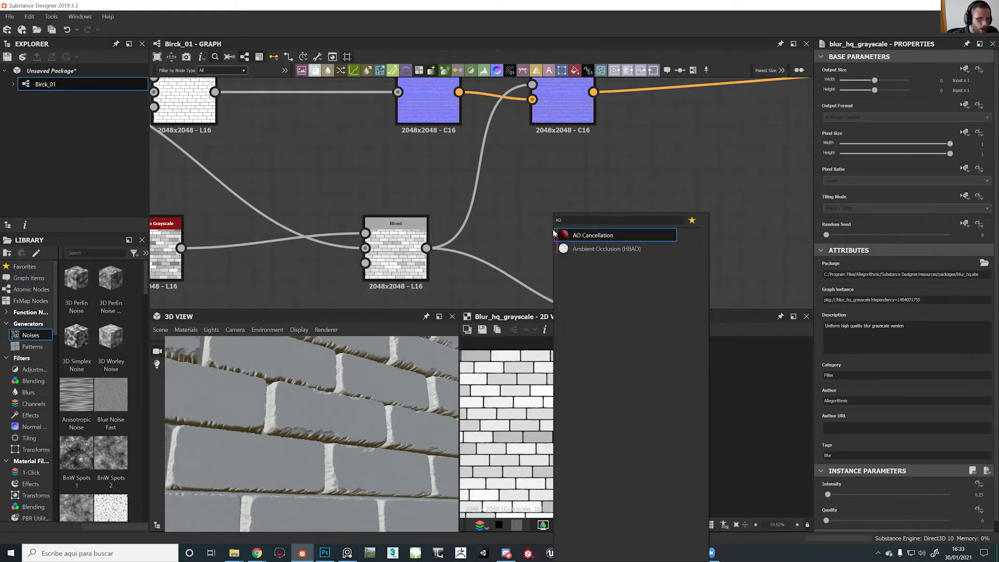
pyautogui.click(575, 249)
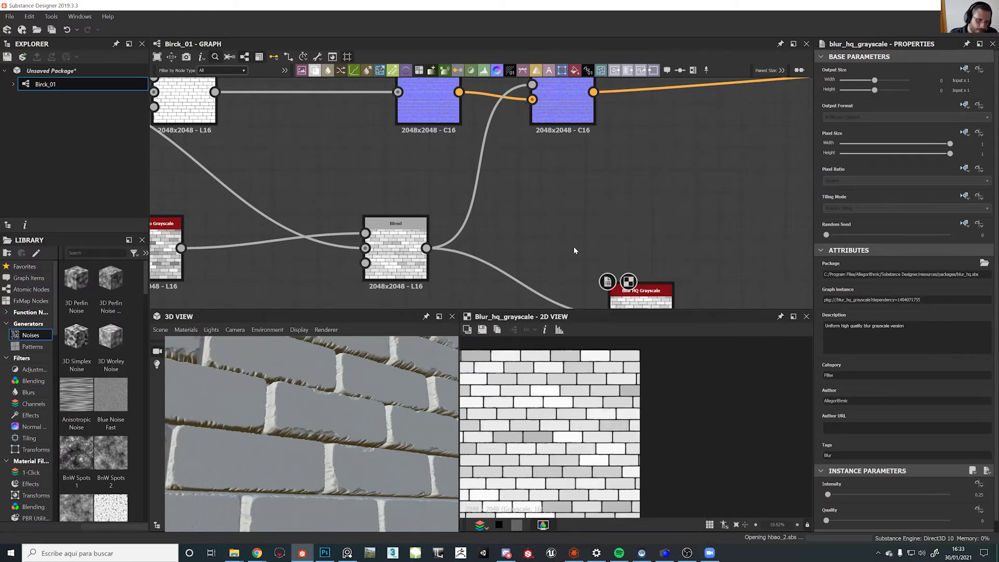
pyautogui.moveTo(566, 213); pyautogui.dragTo(427, 248)
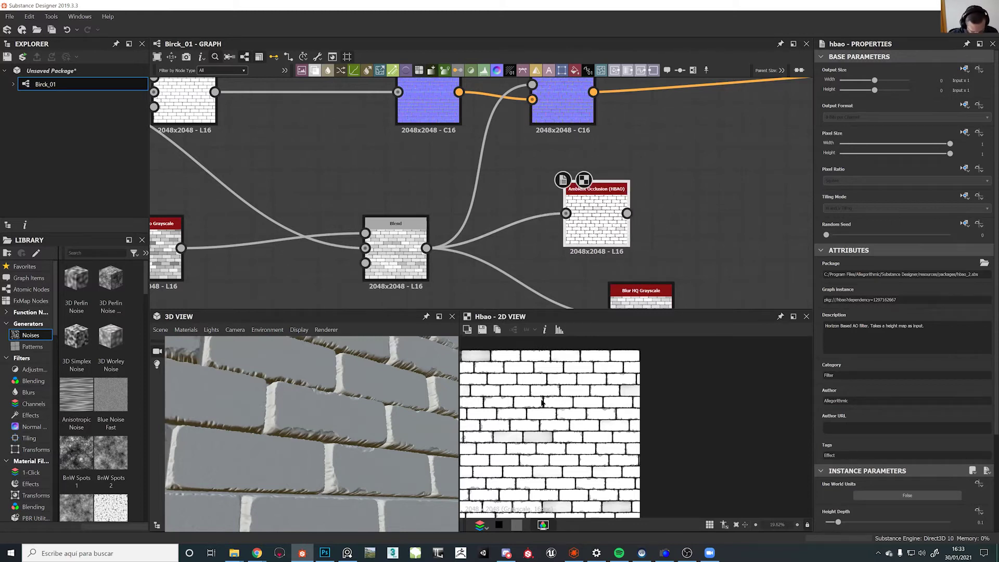
pyautogui.scroll(10, 564, 411)
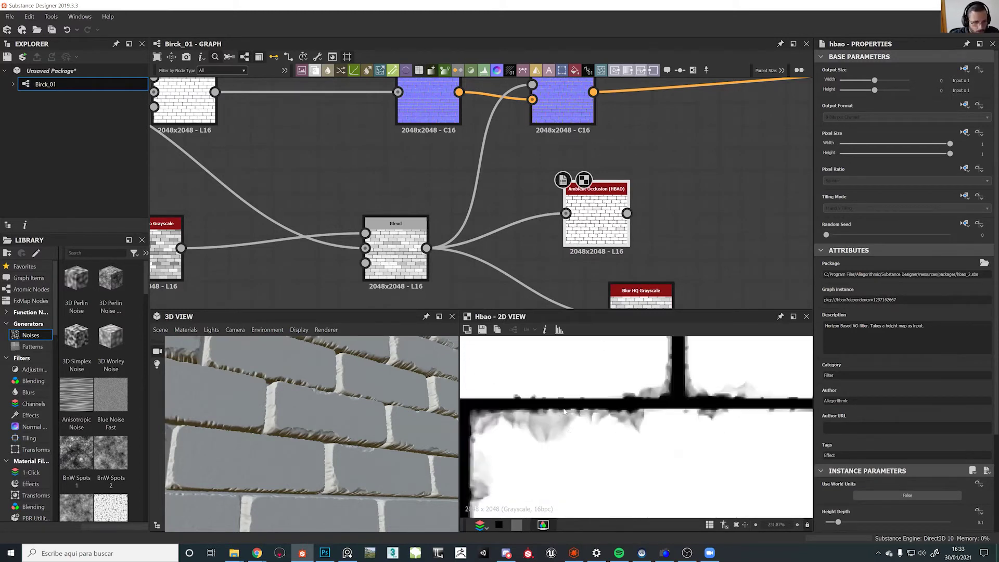
pyautogui.scroll(-2, 568, 432)
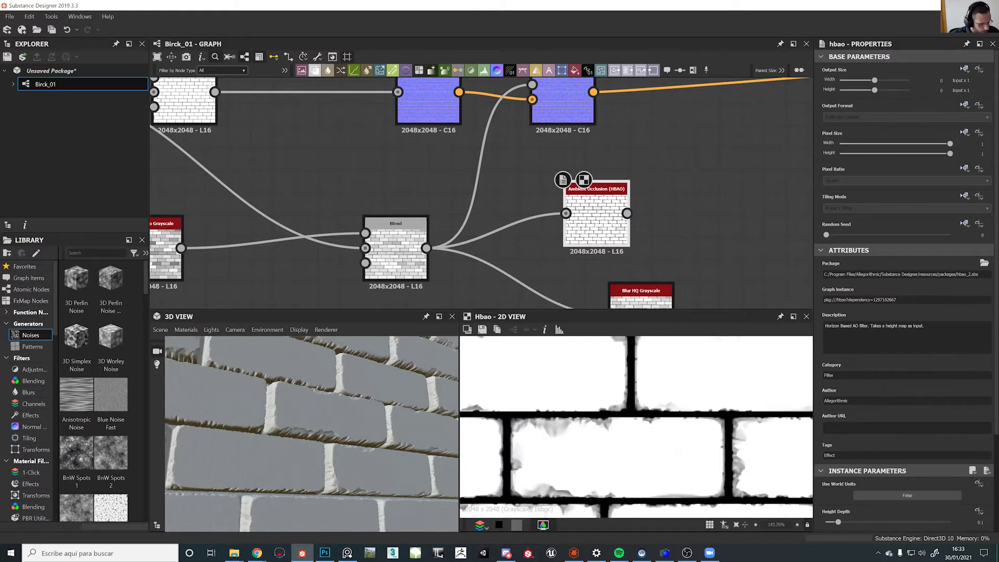
# Enable Use World Units on the HBAO node and set its Surface Size to 1000
pyautogui.click(666, 552)
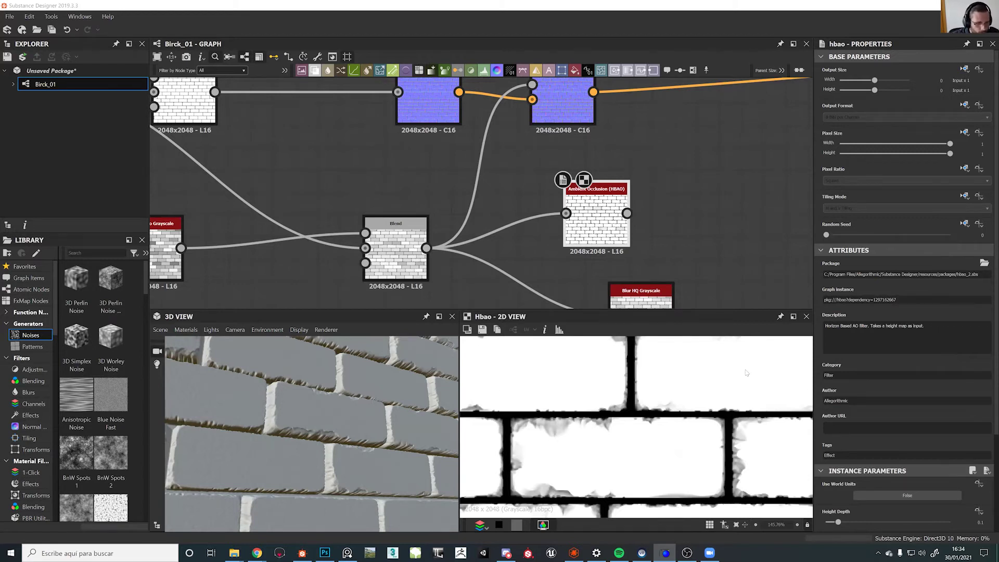
pyautogui.scroll(-4, 894, 416)
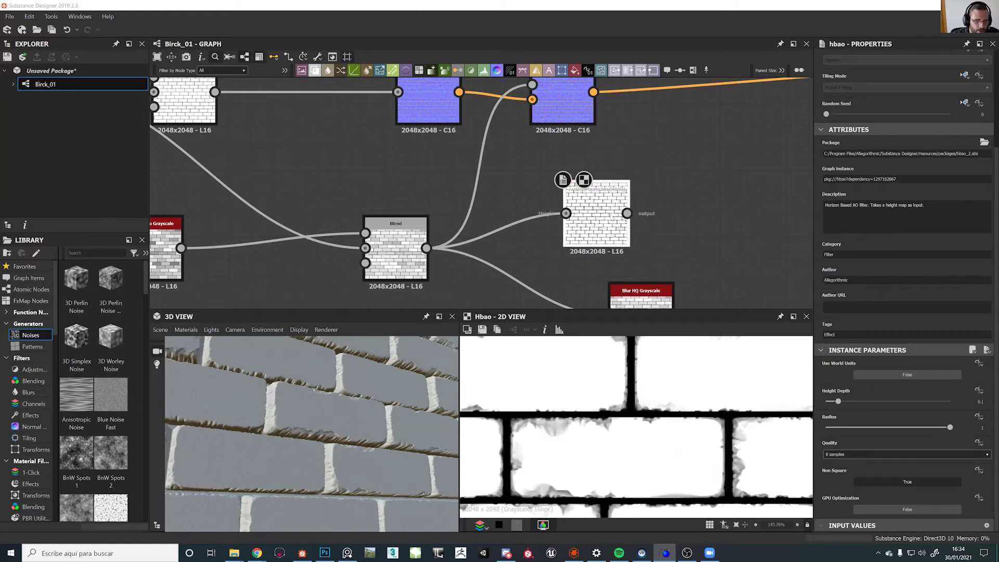
pyautogui.click(910, 374)
pyautogui.moveTo(857, 403); pyautogui.dragTo(957, 402)
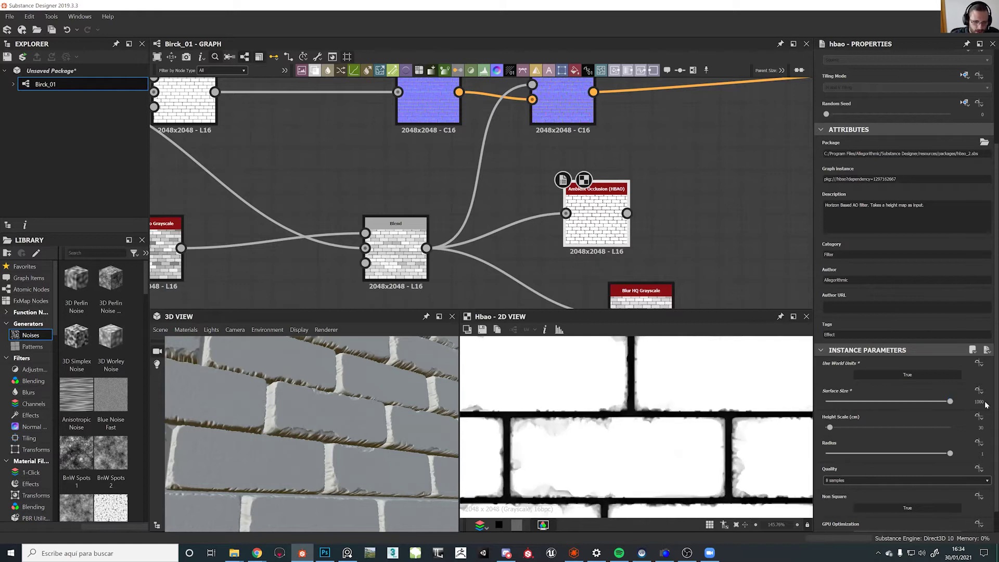
# Set the HBAO node's Height Scale to 5 cm after trying 10 cm, and check the brick joints in the 2D view
pyautogui.doubleClick(970, 428)
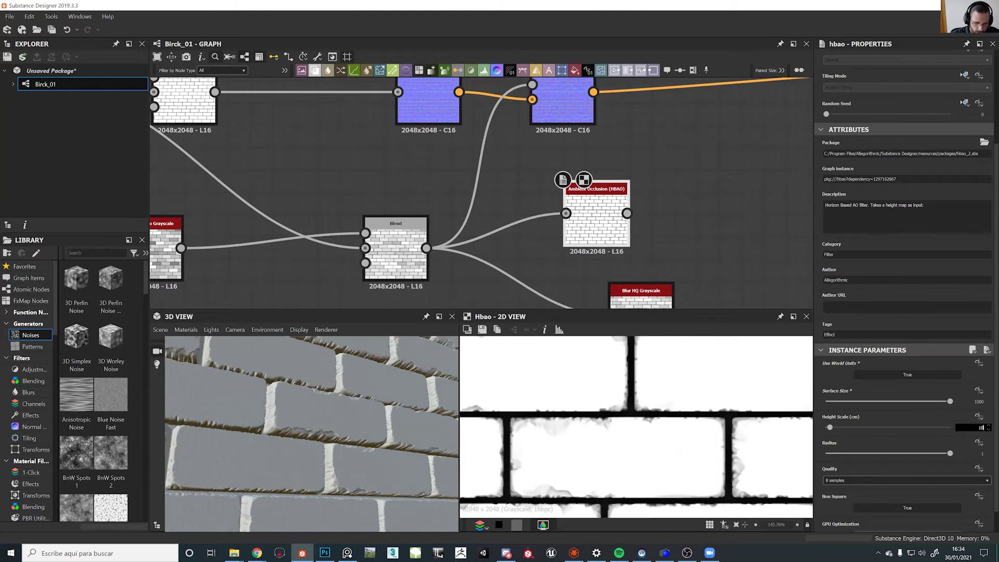
pyautogui.write('10')
pyautogui.press('Return')
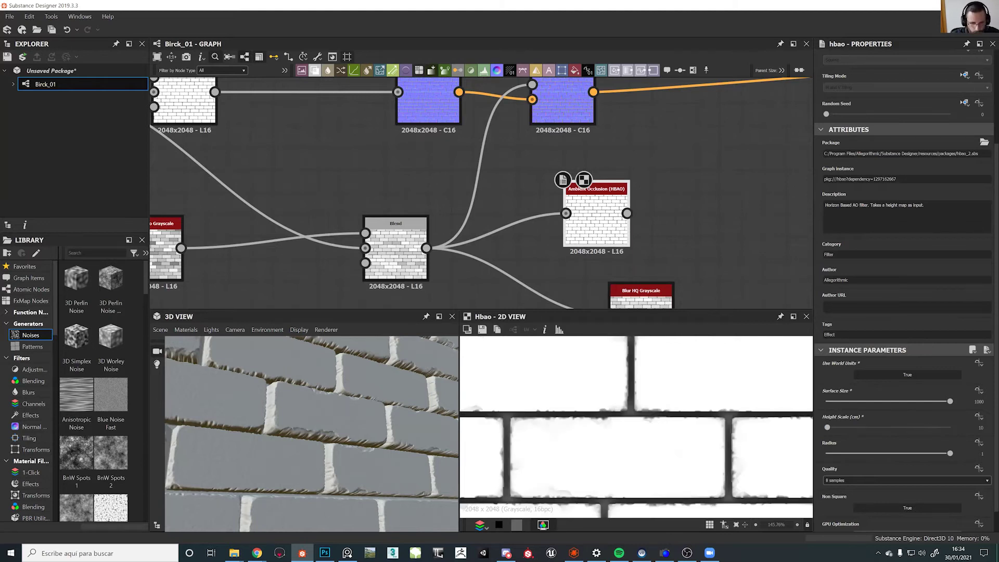
pyautogui.doubleClick(978, 428)
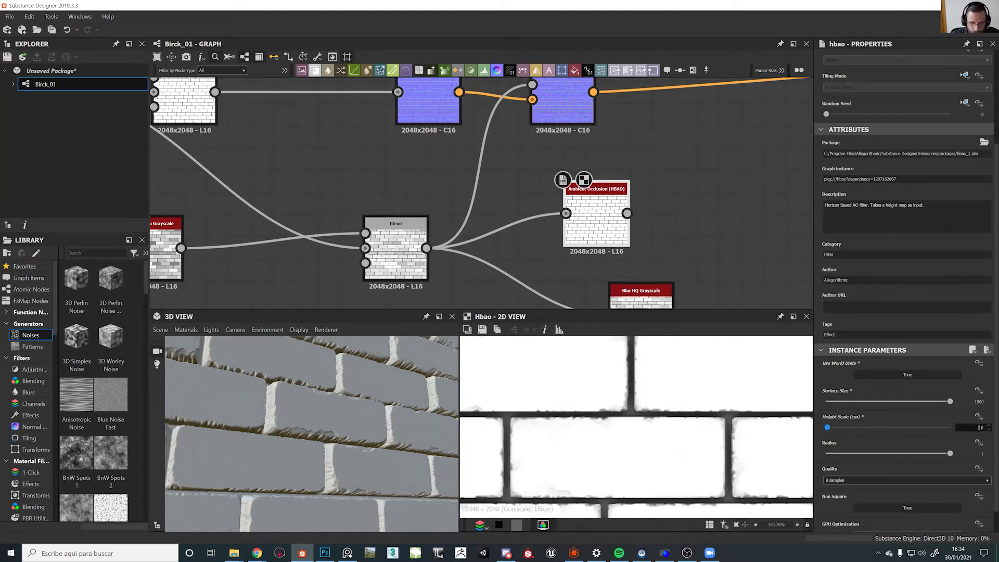
pyautogui.write('5')
pyautogui.press('Return')
pyautogui.scroll(-5, 645, 441)
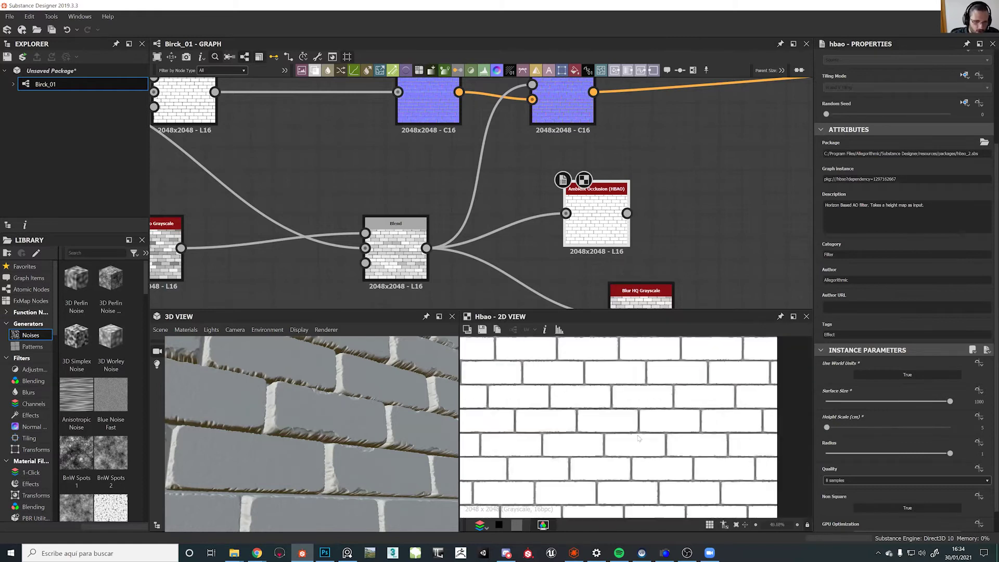
pyautogui.scroll(4, 630, 491)
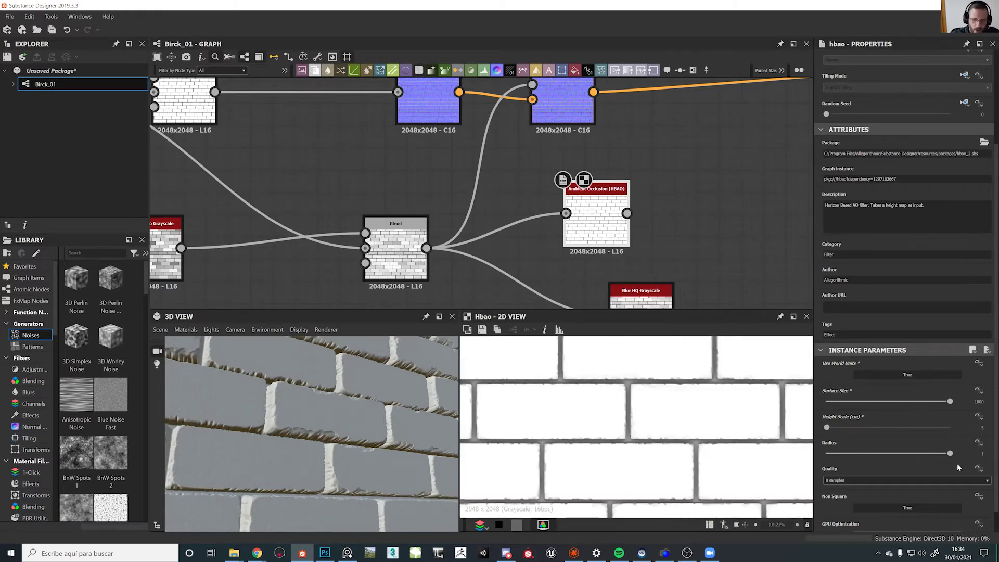
# Set the HBAO node's Radius to 0.01 and inspect the mortar joints up close in the 2D view
pyautogui.moveTo(950, 454); pyautogui.dragTo(826, 461)
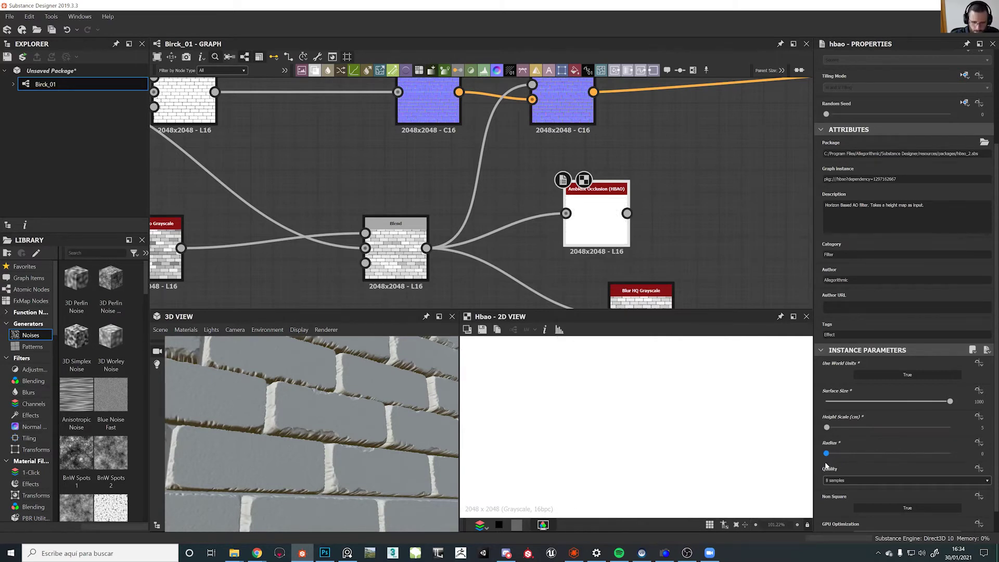
pyautogui.moveTo(828, 465); pyautogui.dragTo(828, 466)
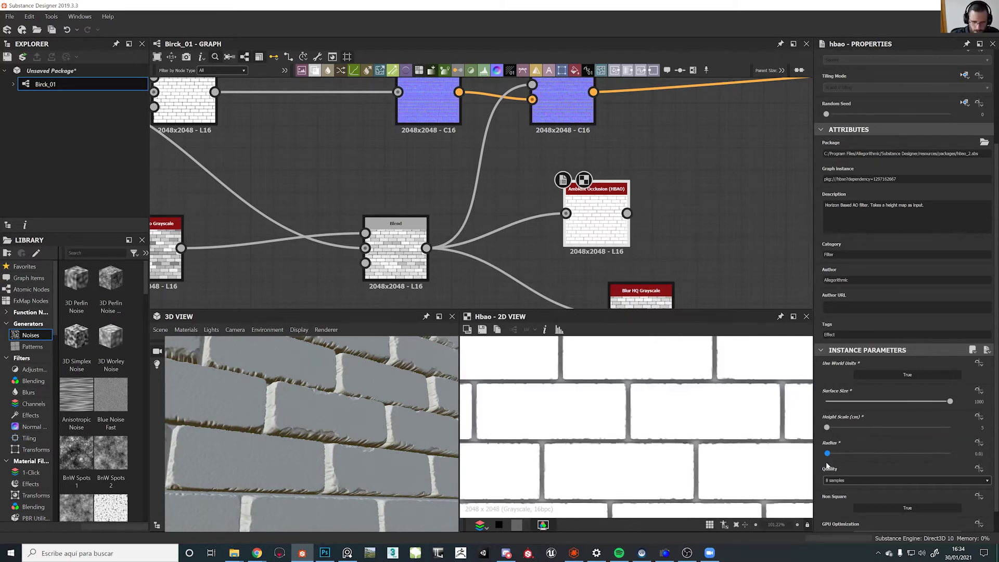
pyautogui.scroll(-3, 641, 424)
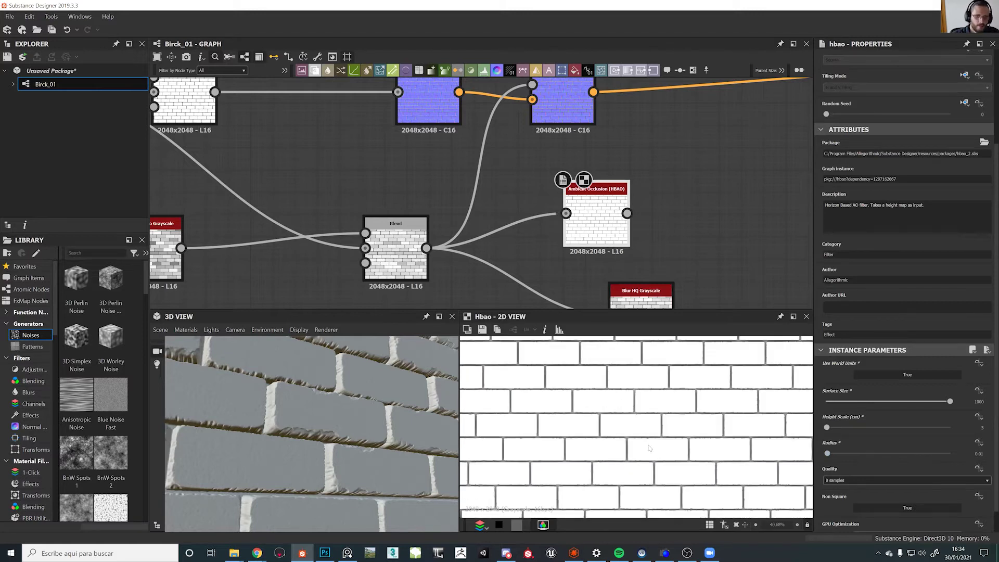
pyautogui.scroll(5, 641, 423)
pyautogui.scroll(8, 598, 401)
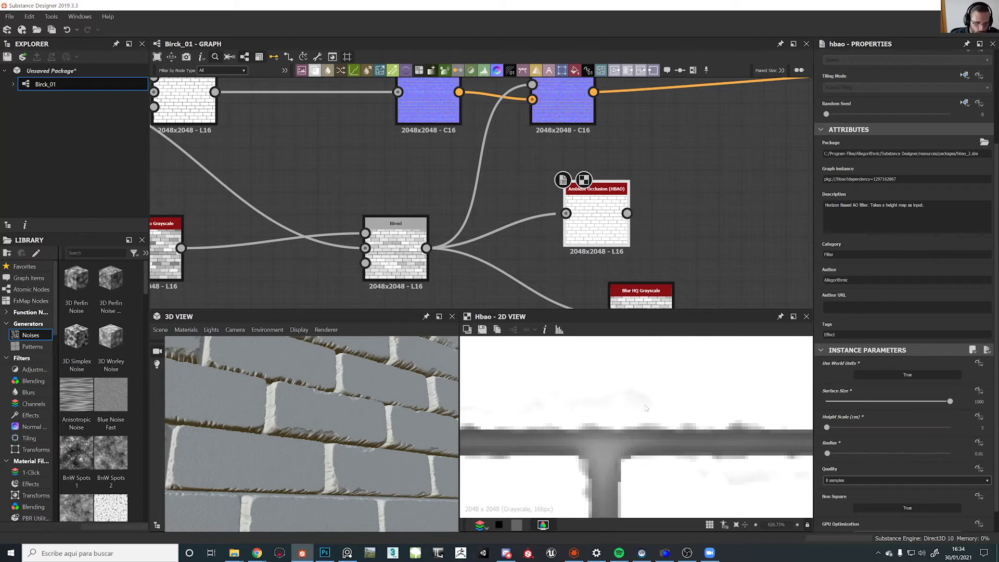
pyautogui.scroll(-8, 607, 398)
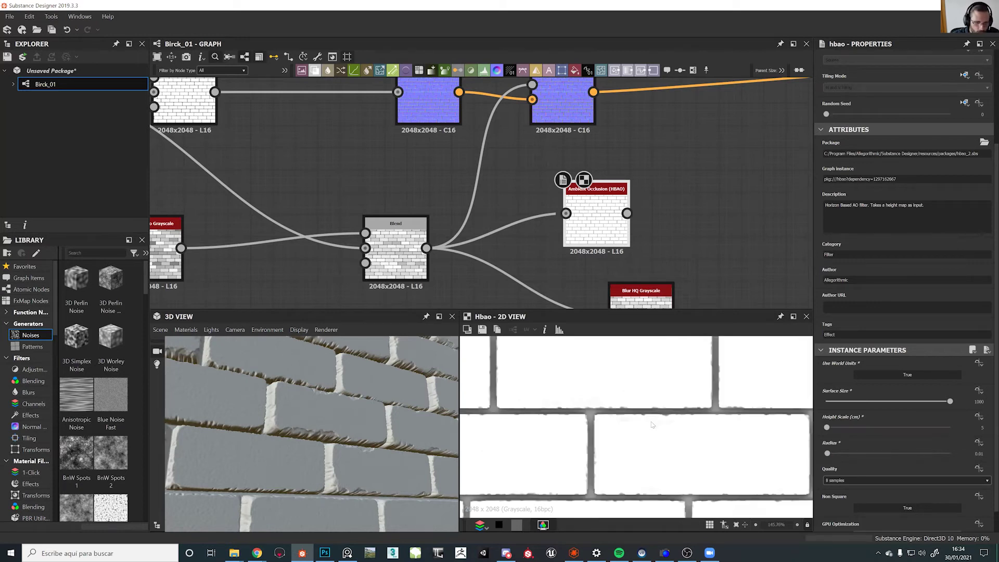
pyautogui.scroll(6, 695, 419)
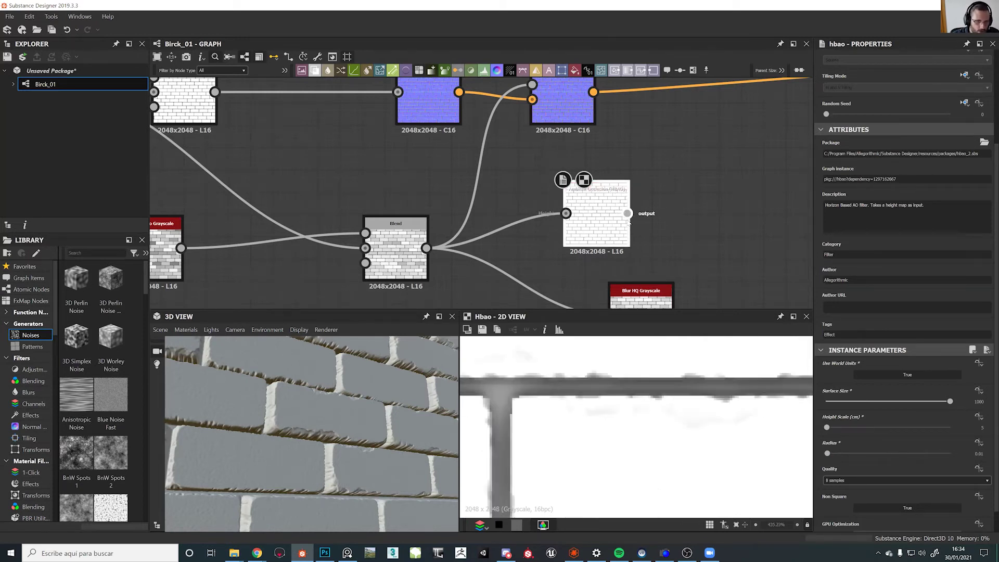
# Connect the HBAO node's output to the Ambient Occlusion output node, replacing the Uniform Color input
pyautogui.scroll(-4, 635, 237)
pyautogui.scroll(-10, 635, 238)
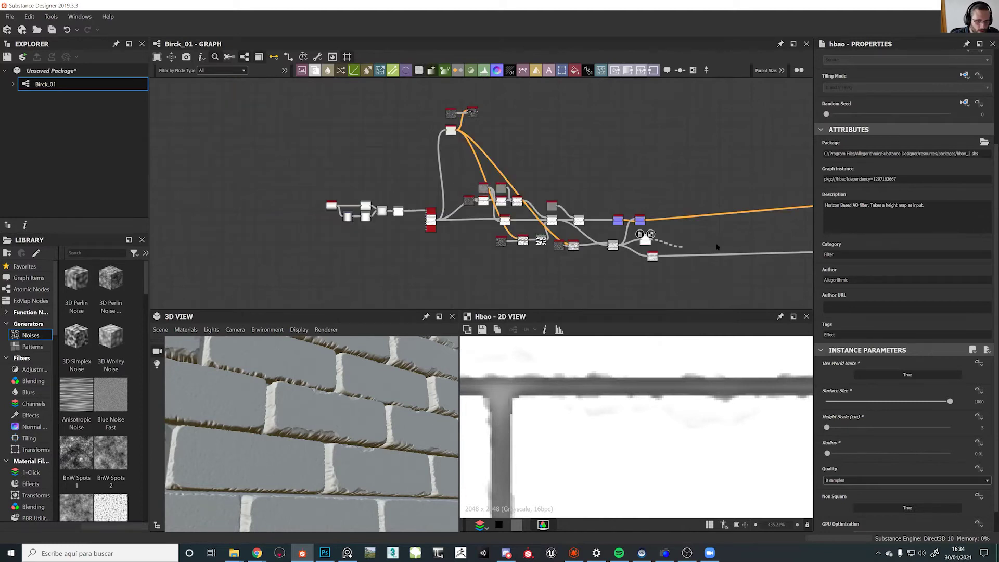
pyautogui.scroll(12, 560, 233)
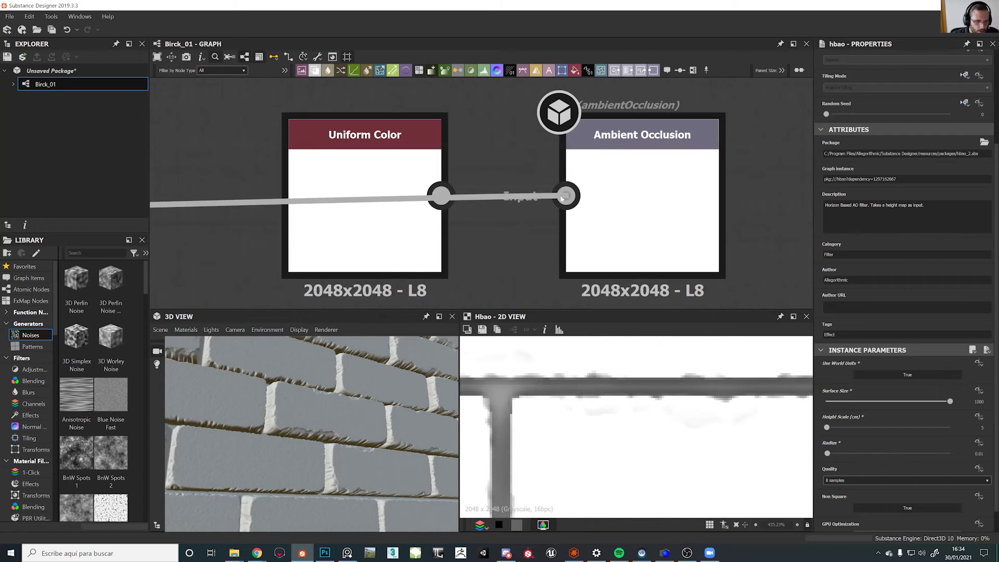
pyautogui.moveTo(561, 198); pyautogui.dragTo(563, 197)
# Edit the default 3D view material and set its height Scale to 0
pyautogui.moveTo(333, 446)
pyautogui.mouseDown()
pyautogui.moveTo(314, 463)
pyautogui.moveTo(319, 437)
pyautogui.mouseUp()
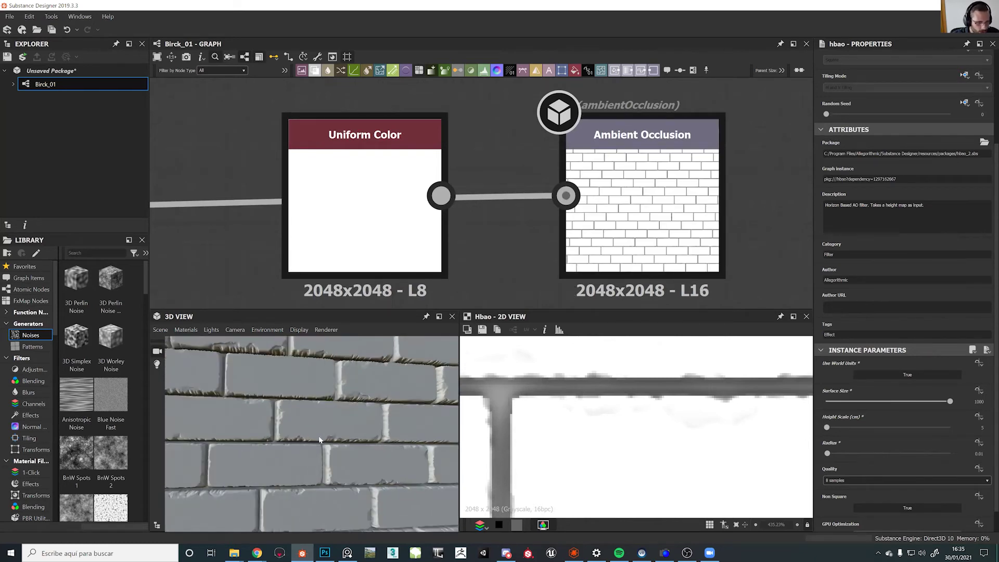
pyautogui.click(186, 330)
pyautogui.moveTo(195, 344)
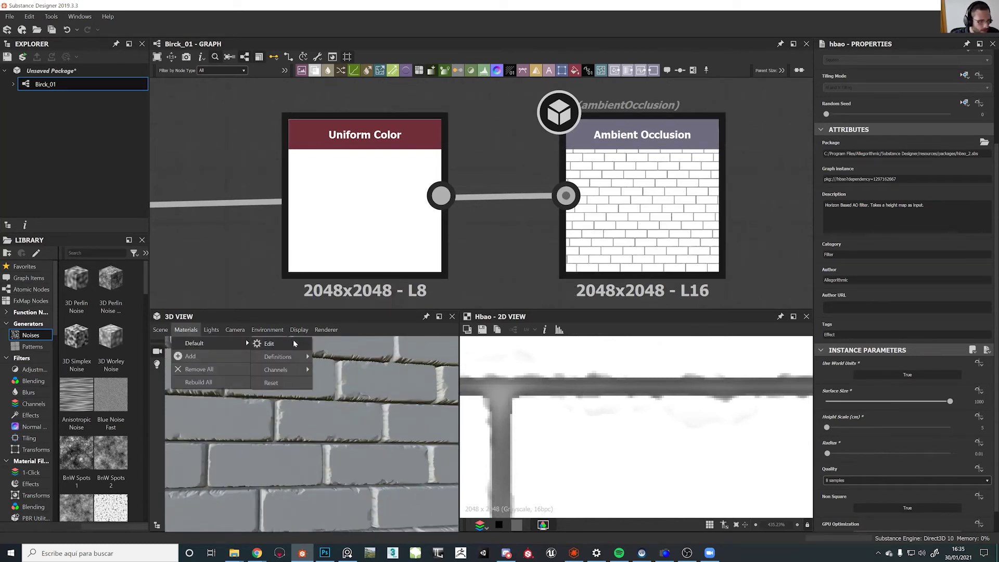
pyautogui.click(293, 340)
pyautogui.moveTo(858, 155); pyautogui.dragTo(825, 156)
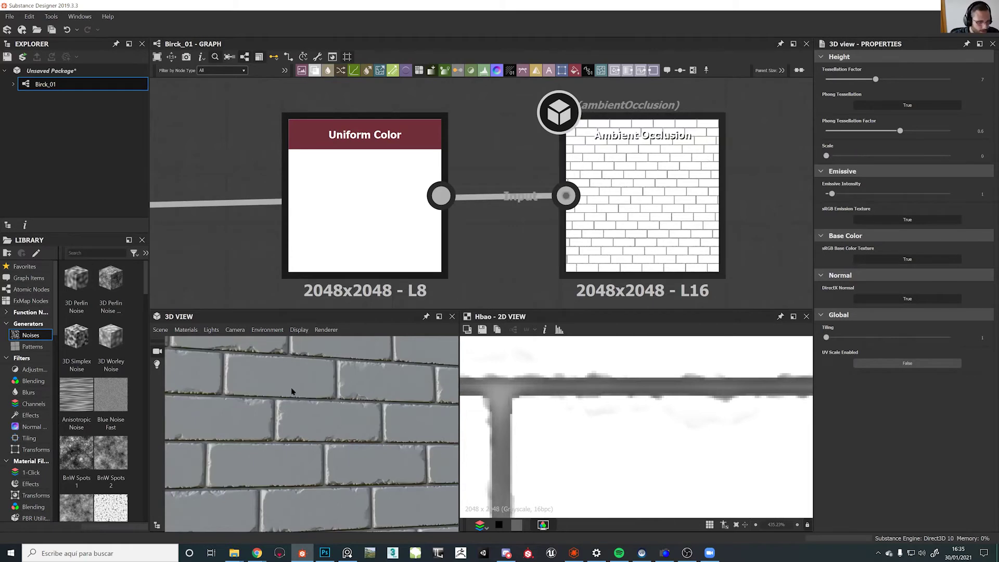
# Examine the ambient occlusion in the brick joints in the 3D view from several angles, distances and light directions
pyautogui.scroll(-6, 290, 398)
pyautogui.moveTo(311, 420); pyautogui.dragTo(323, 455)
pyautogui.scroll(10, 323, 455)
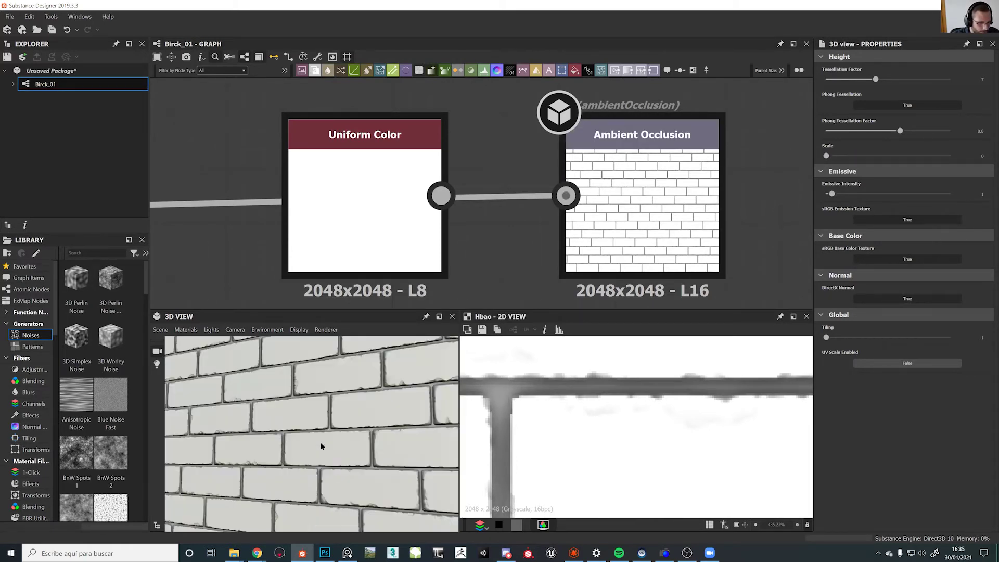
pyautogui.scroll(-10, 349, 443)
pyautogui.moveTo(349, 444); pyautogui.dragTo(308, 446)
pyautogui.scroll(5, 308, 450)
pyautogui.keyDown('ctrl'); pyautogui.keyDown('shift'); pyautogui.moveTo(262, 443); pyautogui.dragTo(306, 440, button='right'); pyautogui.keyUp('shift'); pyautogui.keyUp('ctrl')
pyautogui.keyDown('shift'); pyautogui.moveTo(306, 440); pyautogui.dragTo(318, 465); pyautogui.keyUp('shift')
pyautogui.scroll(-6, 303, 439)
pyautogui.scroll(3, 308, 440)
pyautogui.scroll(-5, 264, 446)
pyautogui.scroll(5, 318, 465)
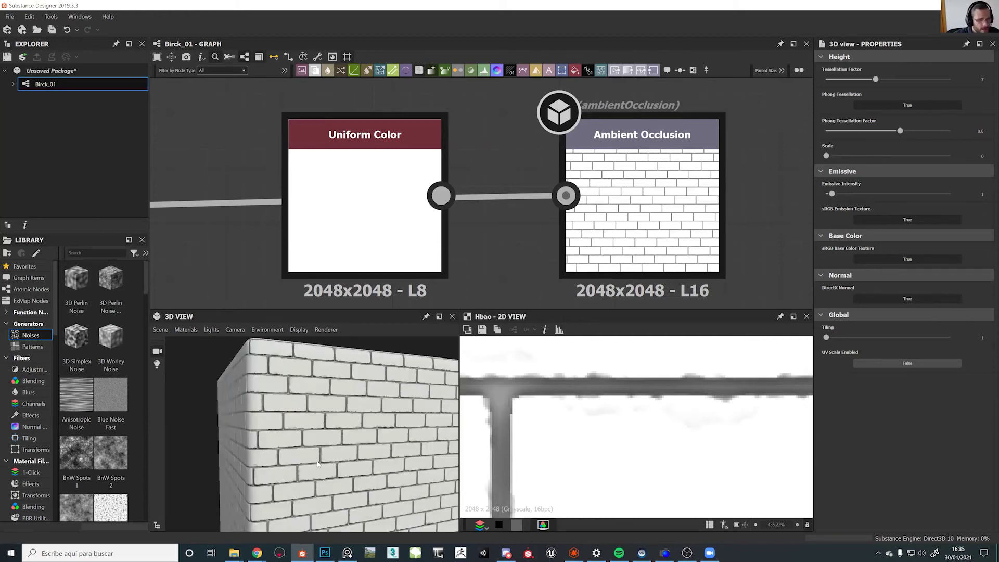
pyautogui.scroll(-4, 318, 464)
# Find the Flood Fill to Grayscale node fed by Gaussian Noise and preview the whole map in the 2D view
pyautogui.scroll(-6, 270, 200)
pyautogui.scroll(-5, 271, 199)
pyautogui.moveTo(439, 175); pyautogui.dragTo(807, 194, button='middle')
pyautogui.moveTo(157, 214); pyautogui.dragTo(488, 215, button='middle')
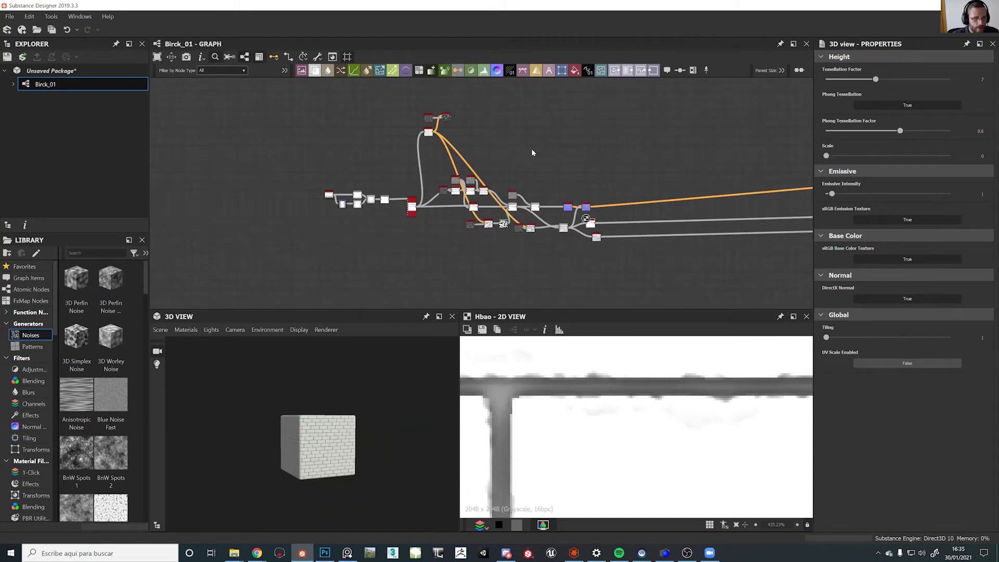
pyautogui.scroll(6, 443, 119)
pyautogui.doubleClick(427, 104)
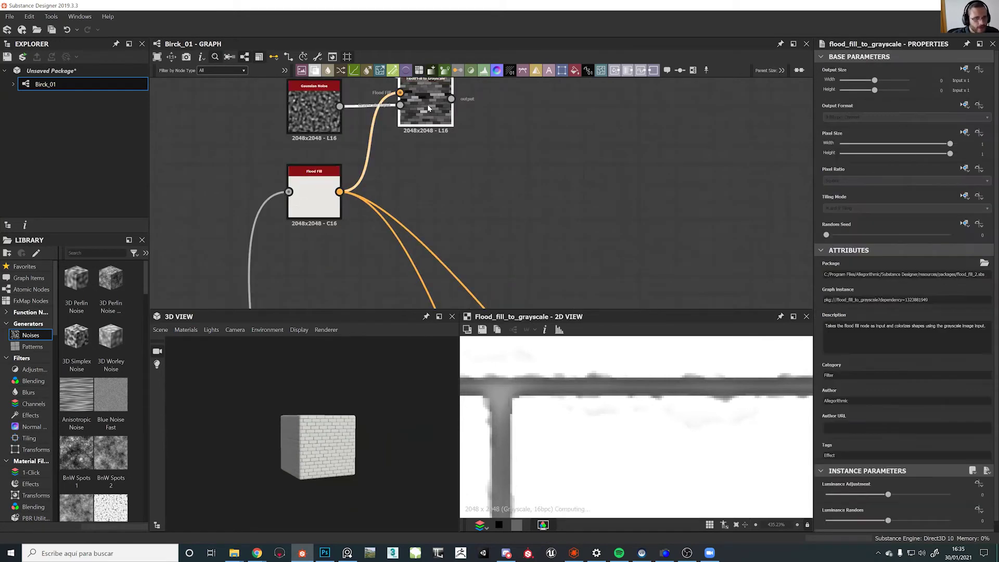
pyautogui.scroll(-15, 655, 445)
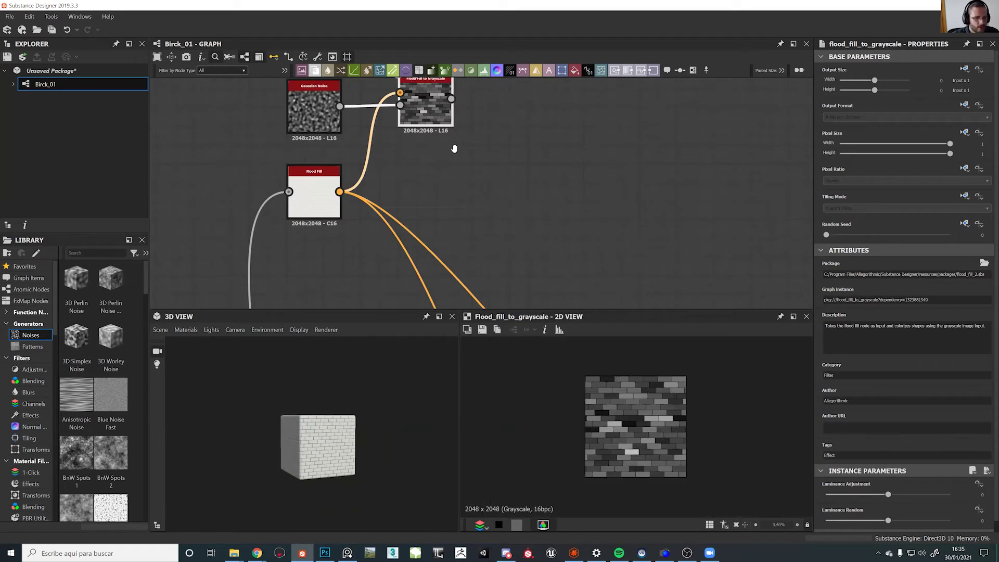
pyautogui.moveTo(454, 149); pyautogui.dragTo(463, 265, button='middle')
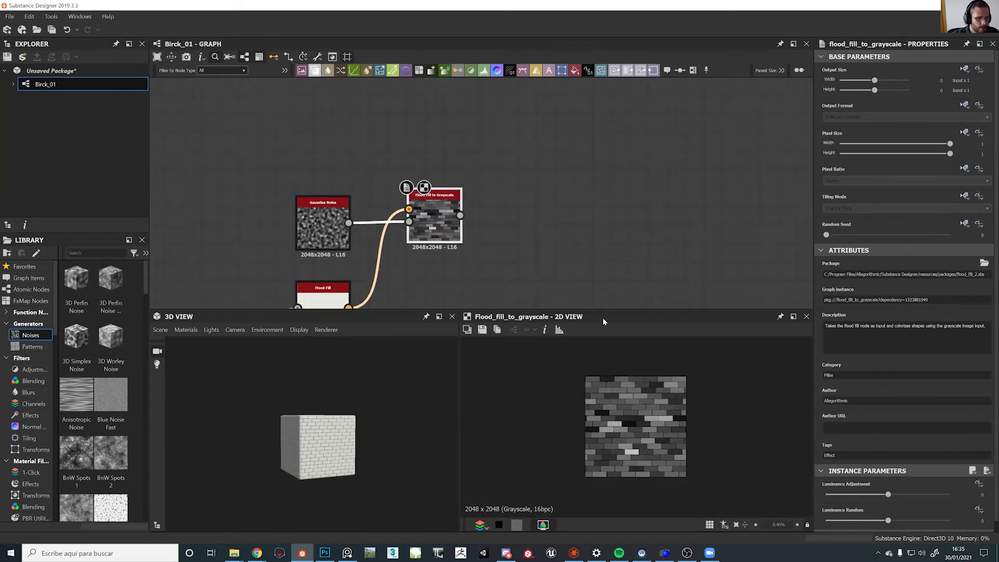
# Set the Luminance Adjustment of this Flood Fill to Grayscale node to 0.74 and check the bricks up close in the 2D view
pyautogui.moveTo(541, 219); pyautogui.dragTo(431, 137, button='middle')
pyautogui.scroll(-1, 893, 468)
pyautogui.moveTo(888, 488); pyautogui.dragTo(934, 488)
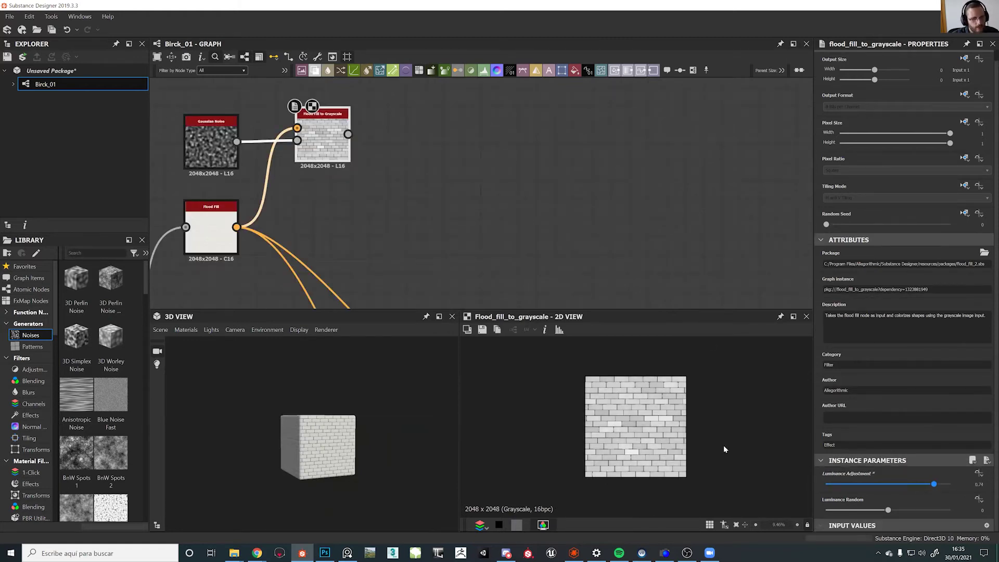
pyautogui.scroll(5, 658, 420)
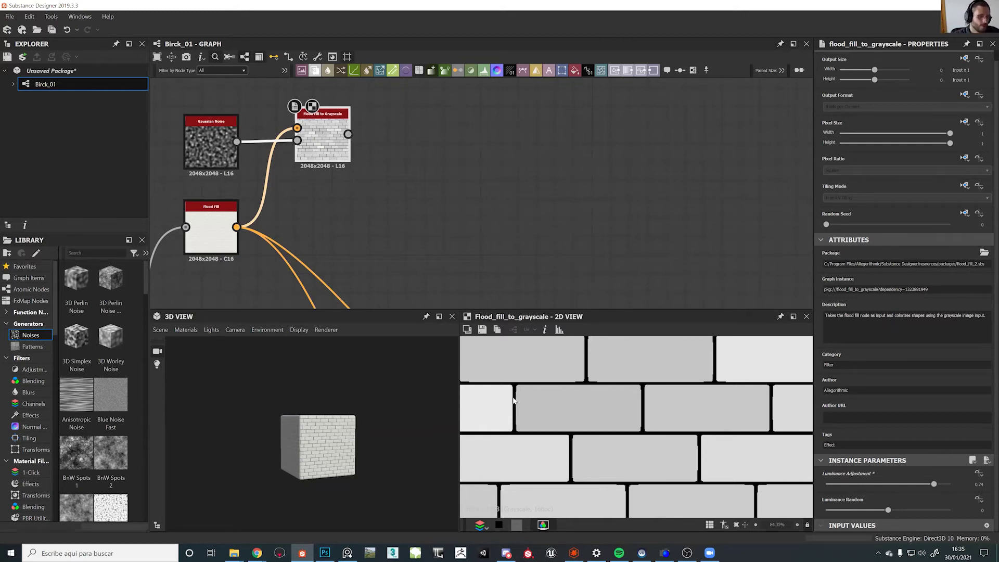
# Add a Blend node beside the Flood Fill to Grayscale node and feed the grayscale brick map into its Opacity input
pyautogui.scroll(-6, 546, 410)
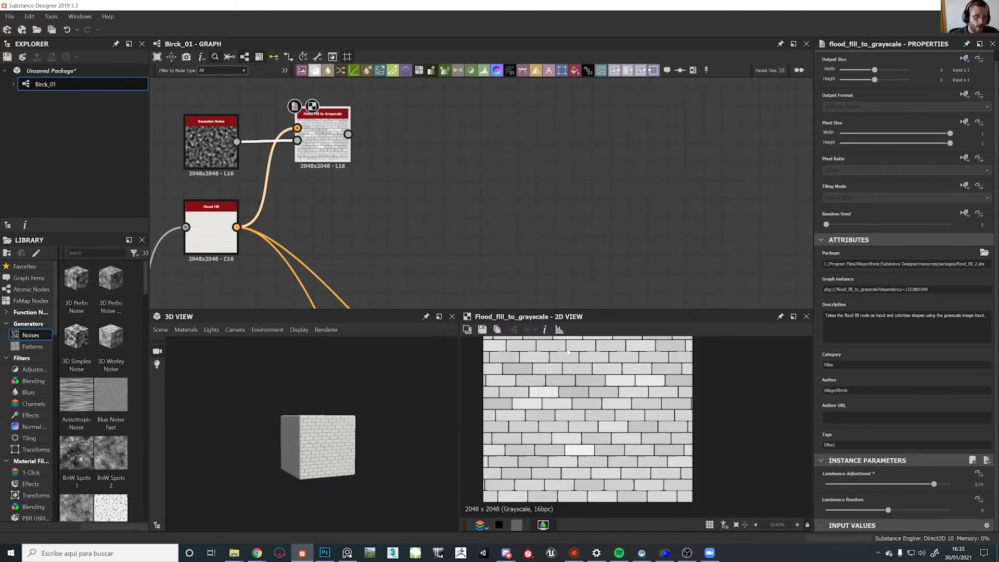
pyautogui.moveTo(421, 84); pyautogui.dragTo(448, 189, button='middle')
pyautogui.press('space')
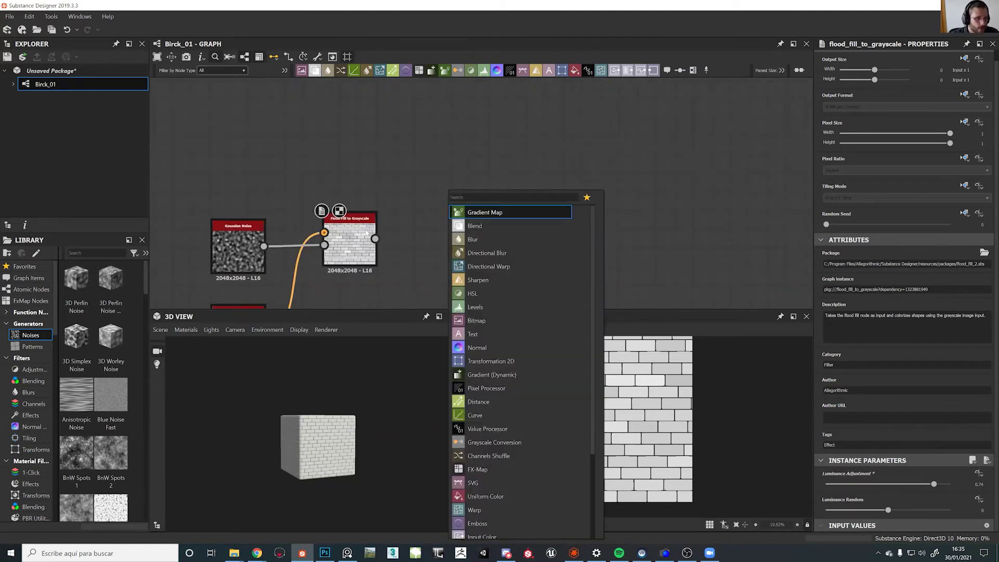
pyautogui.press('Escape')
pyautogui.press('space')
pyautogui.write('b')
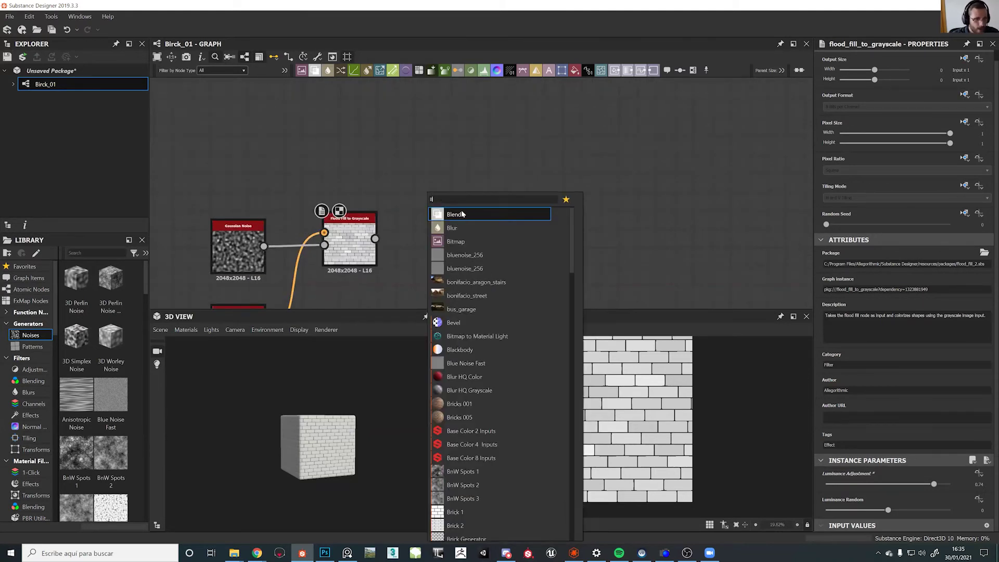
pyautogui.click(463, 214)
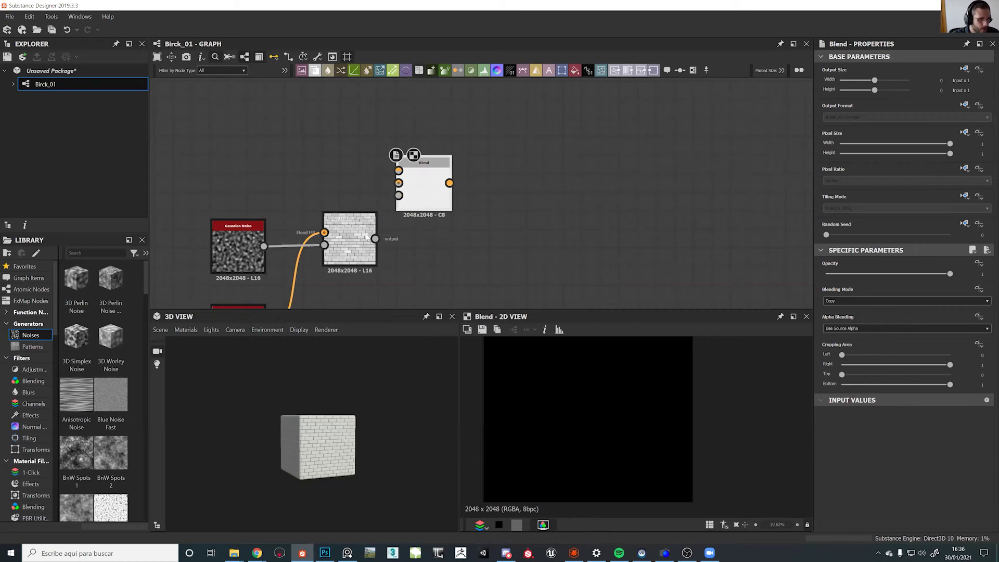
pyautogui.doubleClick(364, 239)
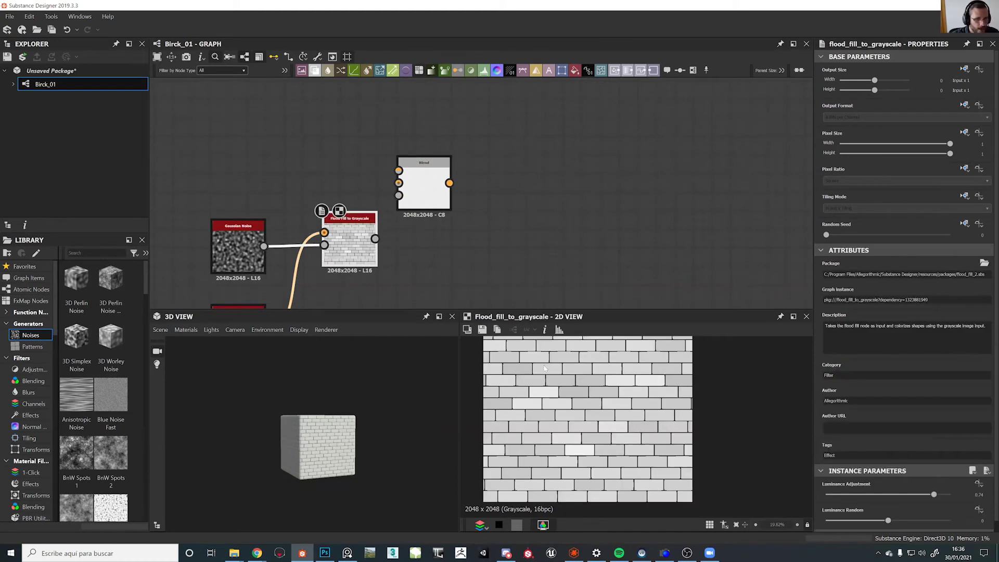
pyautogui.scroll(6, 545, 368)
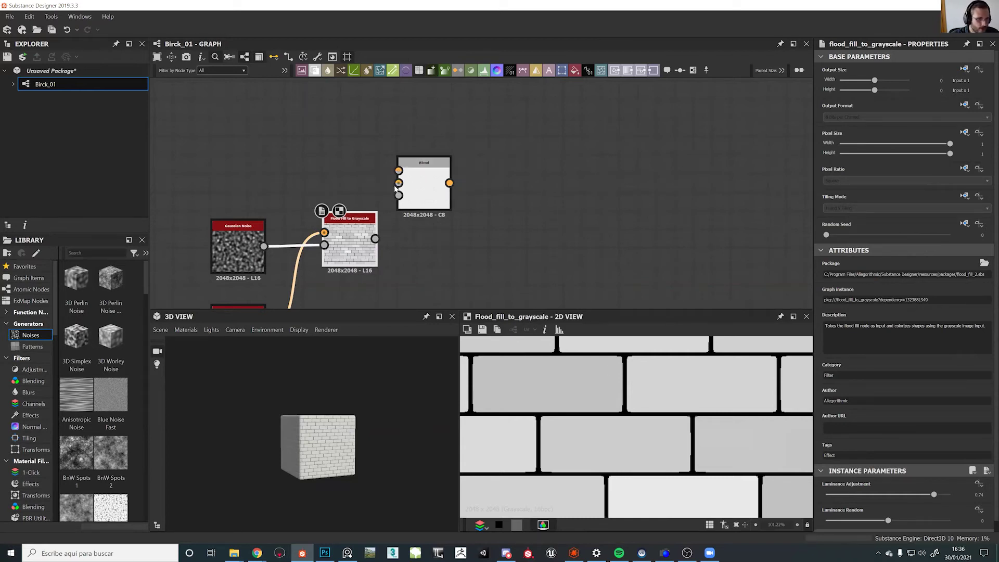
pyautogui.moveTo(387, 246); pyautogui.dragTo(375, 238)
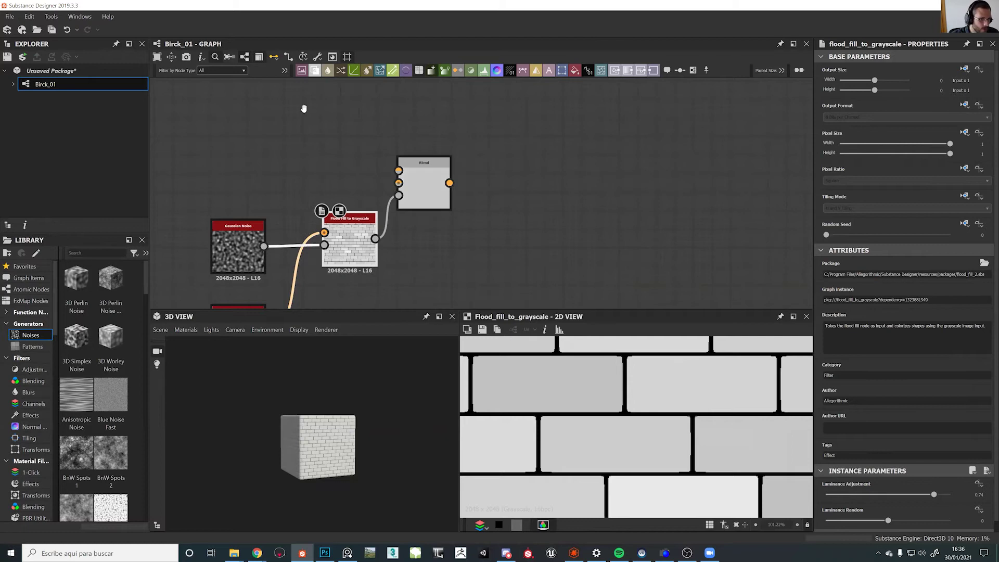
# Add a Uniform Color node above the Flood Fill to Grayscale node and place a duplicate of it directly below
pyautogui.moveTo(324, 106); pyautogui.dragTo(360, 126, button='middle')
pyautogui.press('space')
pyautogui.write('unif')
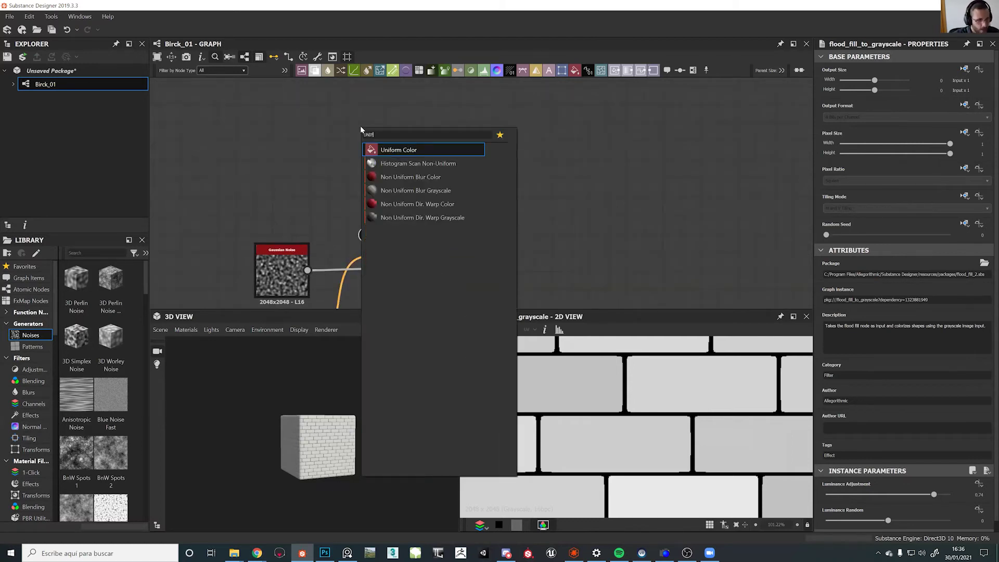
pyautogui.press('Return')
pyautogui.moveTo(358, 128); pyautogui.dragTo(355, 122)
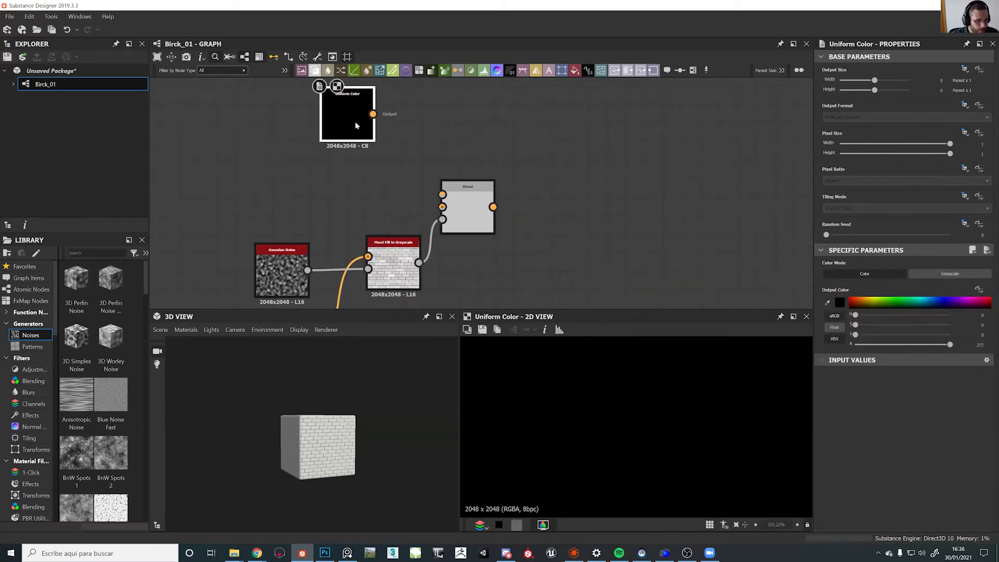
pyautogui.hotkey('ctrl', 'd')
pyautogui.moveTo(482, 193); pyautogui.dragTo(334, 173)
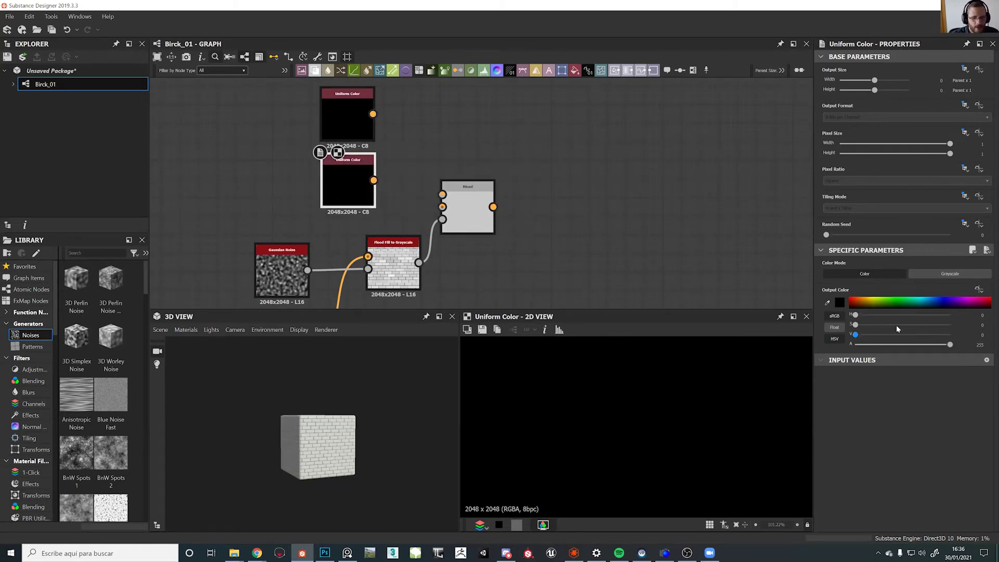
# Set the lower Uniform Color to dark reddish brown with H 10, S 135, V 54 and connect it to the Blend's Background
pyautogui.click(941, 325)
pyautogui.moveTo(855, 335); pyautogui.dragTo(865, 315)
pyautogui.click(906, 325)
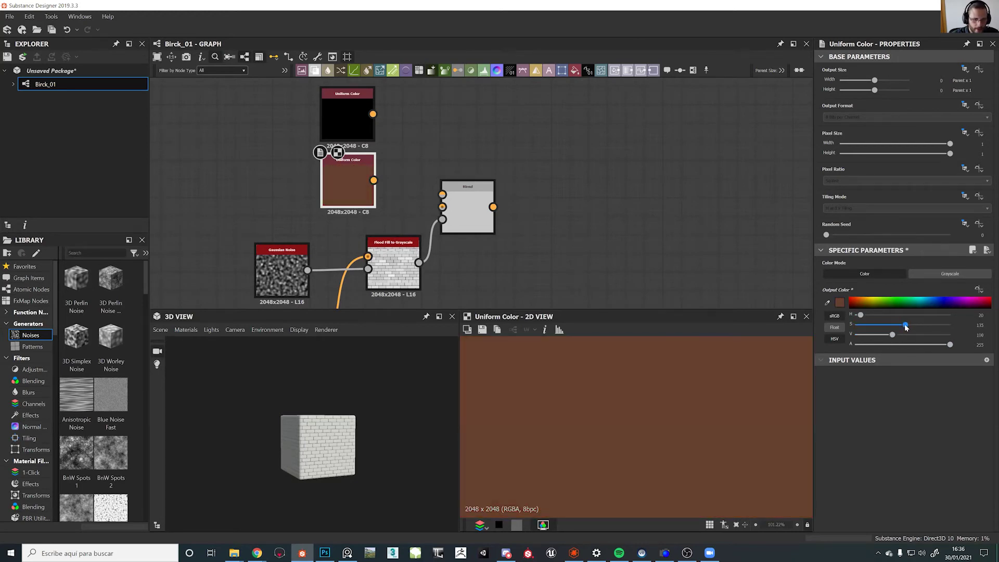
pyautogui.click(882, 335)
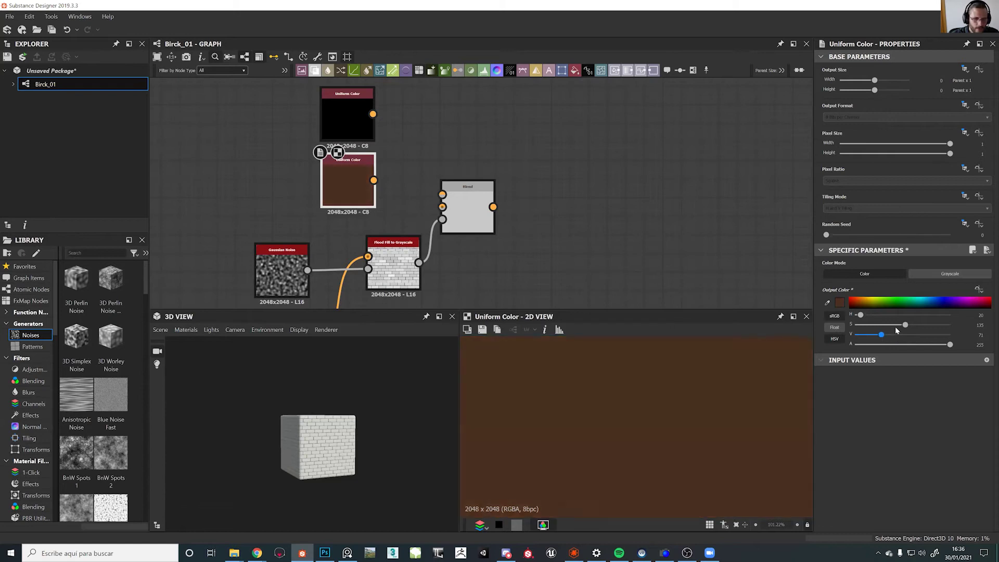
pyautogui.click(861, 316)
pyautogui.moveTo(860, 318); pyautogui.dragTo(859, 319)
pyautogui.scroll(-10, 616, 389)
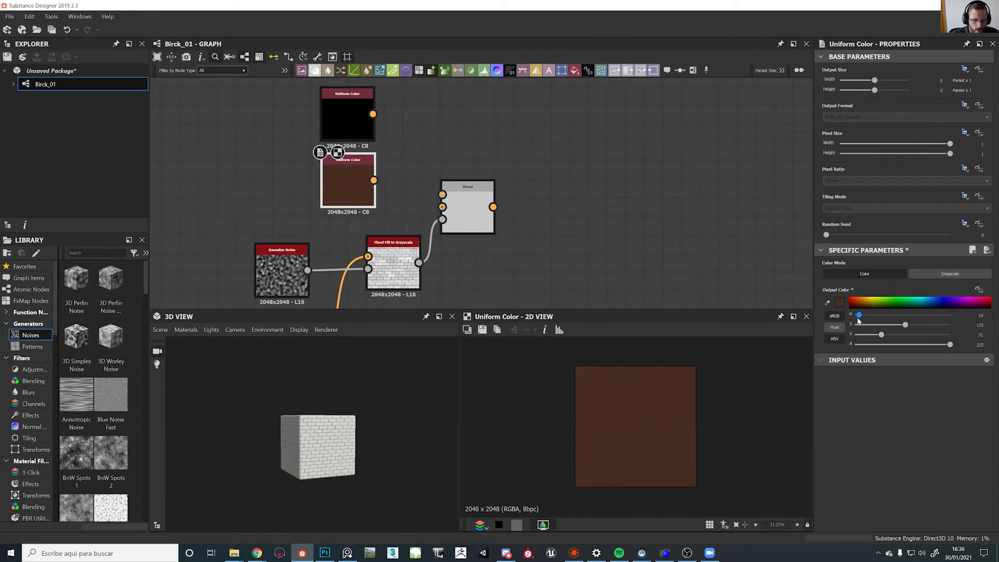
pyautogui.moveTo(882, 339); pyautogui.dragTo(876, 339)
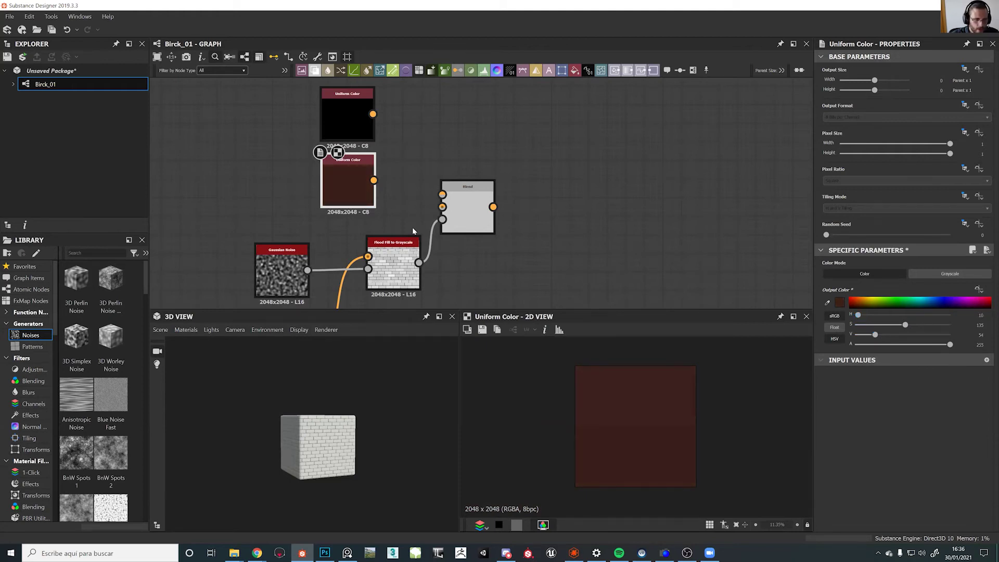
pyautogui.moveTo(373, 180); pyautogui.dragTo(442, 207)
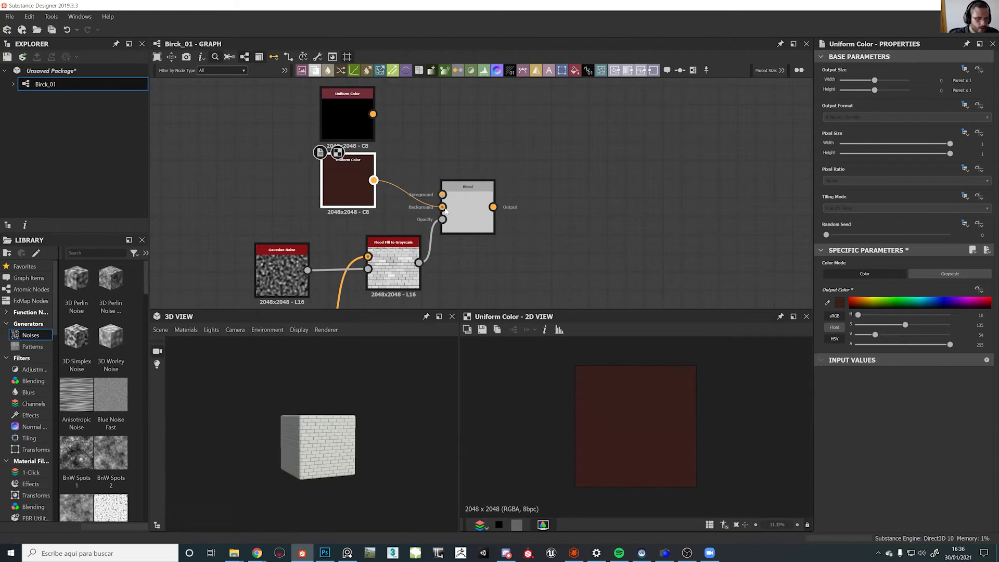
# Sample the dark brown into the upper Uniform Color, lighten it to S 120, V 134, and connect it to the Blend's Foreground
pyautogui.click(358, 137)
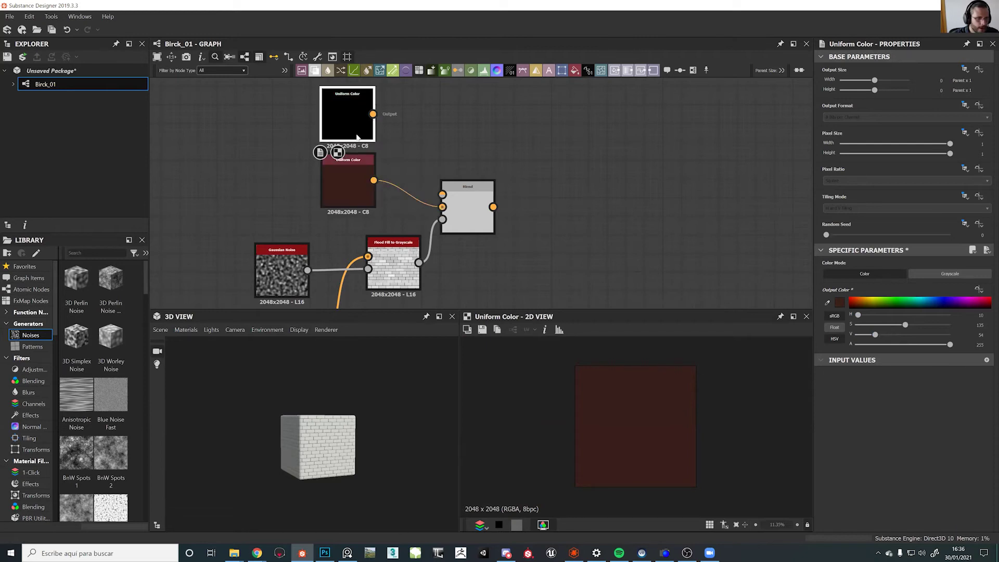
pyautogui.click(828, 303)
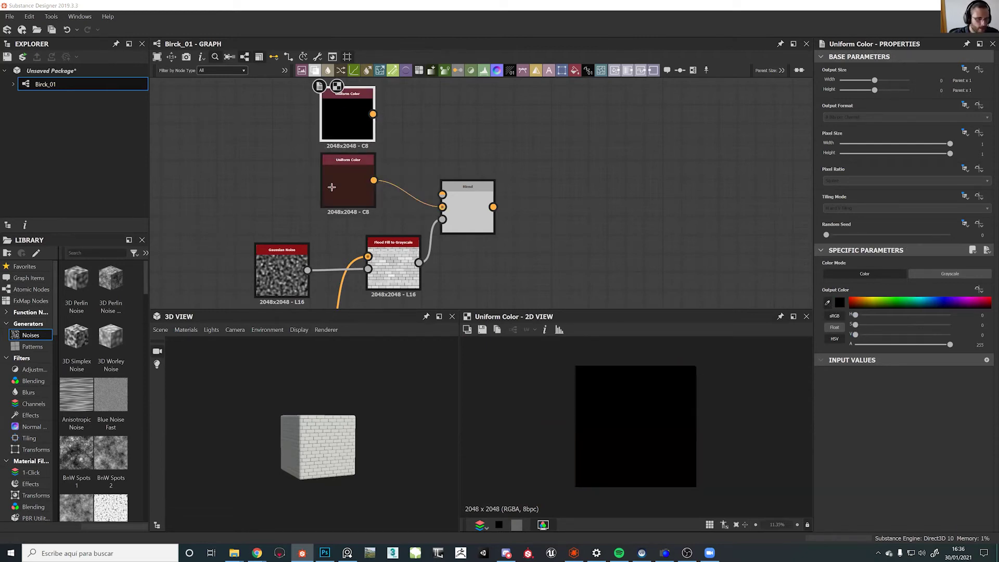
pyautogui.click(350, 186)
pyautogui.moveTo(878, 339); pyautogui.dragTo(901, 327)
pyautogui.moveTo(374, 114); pyautogui.dragTo(442, 195)
# Preview the colour Blend in the 2D view and connect its output to the Base Color output in place of the grey Uniform Color
pyautogui.click(471, 211)
pyautogui.scroll(4, 643, 442)
pyautogui.scroll(3, 645, 438)
pyautogui.scroll(-5, 686, 370)
pyautogui.scroll(-2, 667, 399)
pyautogui.scroll(5, 676, 406)
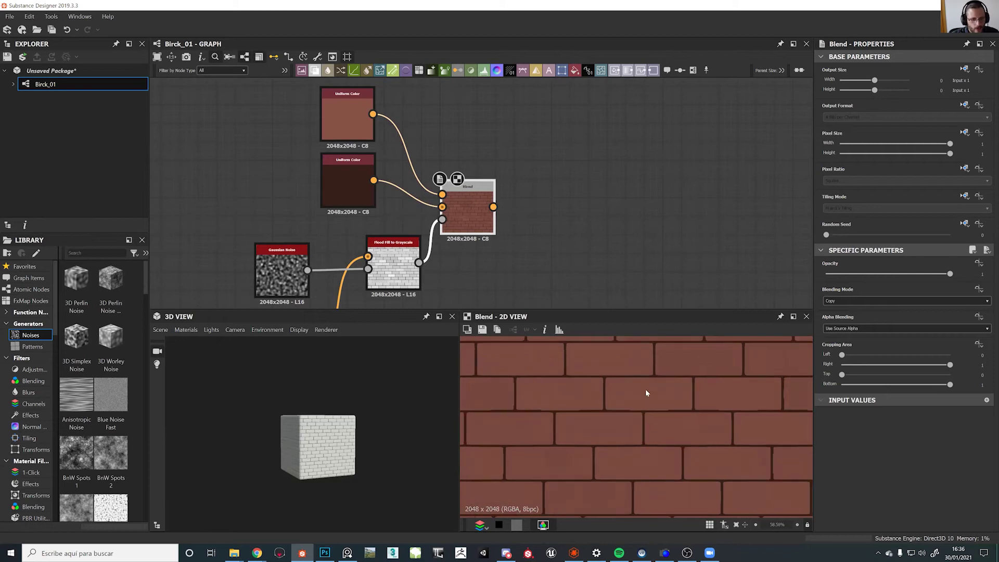
pyautogui.click(494, 207)
pyautogui.scroll(-12, 495, 213)
pyautogui.moveTo(580, 189); pyautogui.dragTo(350, 155, button='middle')
pyautogui.scroll(1, 648, 211)
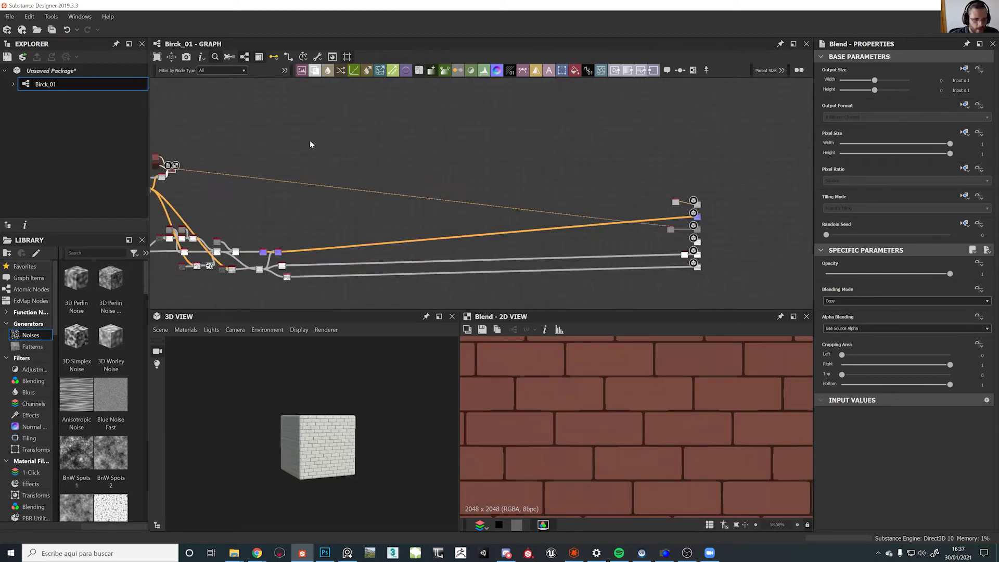
pyautogui.scroll(8, 700, 205)
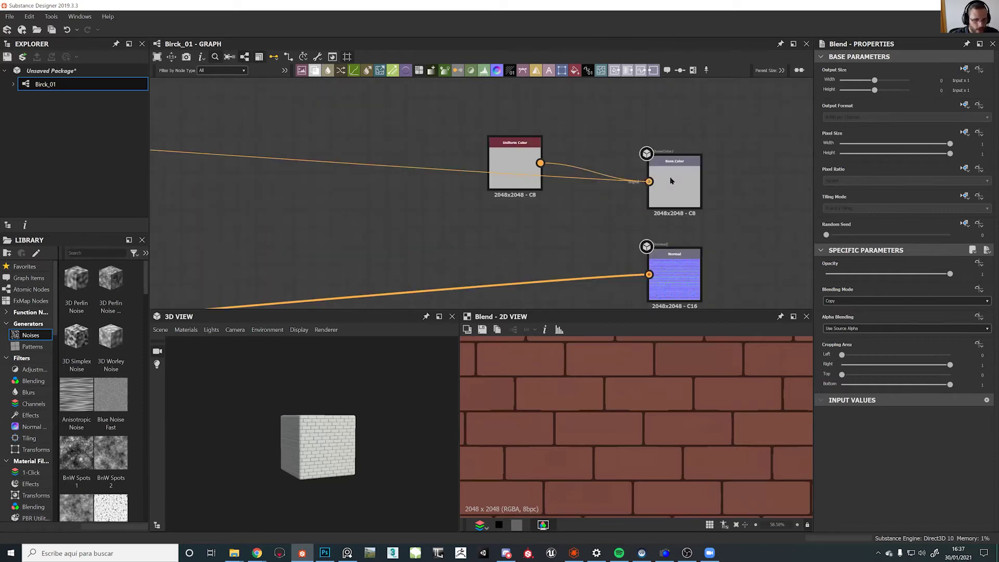
pyautogui.click(671, 181)
# Examine the brick base colour on the cube in the 3D view from several angles and distances
pyautogui.scroll(6, 342, 441)
pyautogui.moveTo(316, 451); pyautogui.dragTo(264, 456)
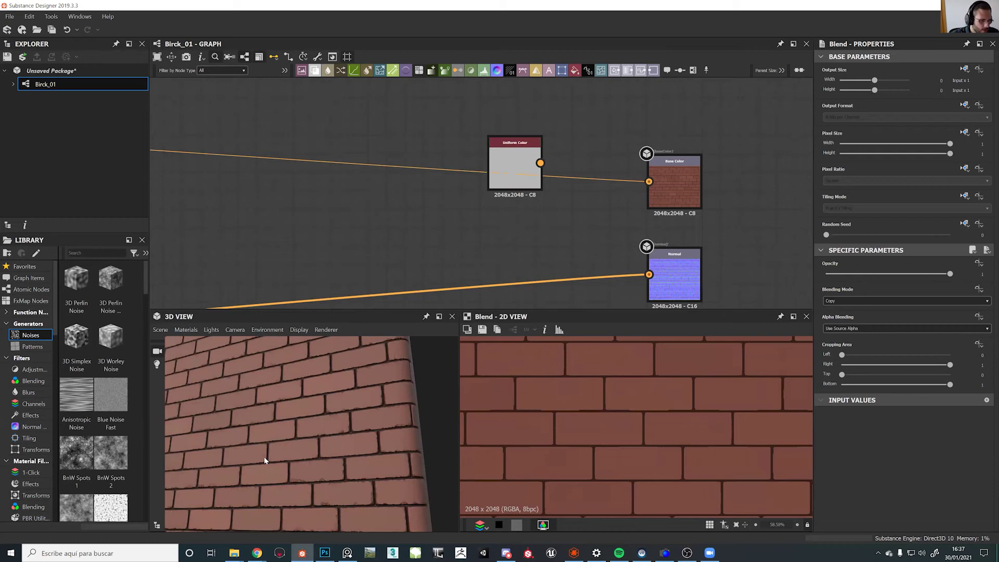
pyautogui.scroll(5, 263, 456)
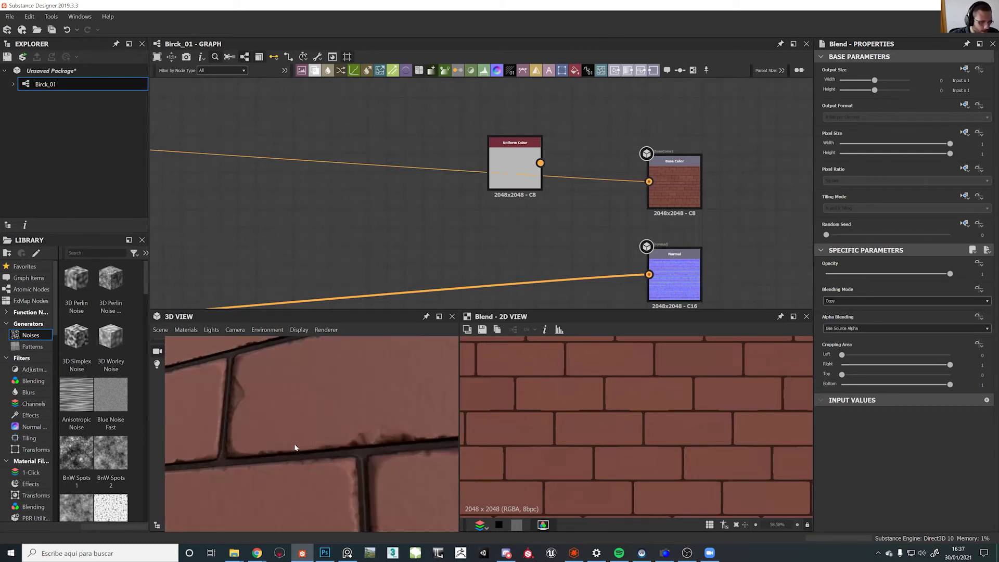
pyautogui.scroll(-5, 294, 447)
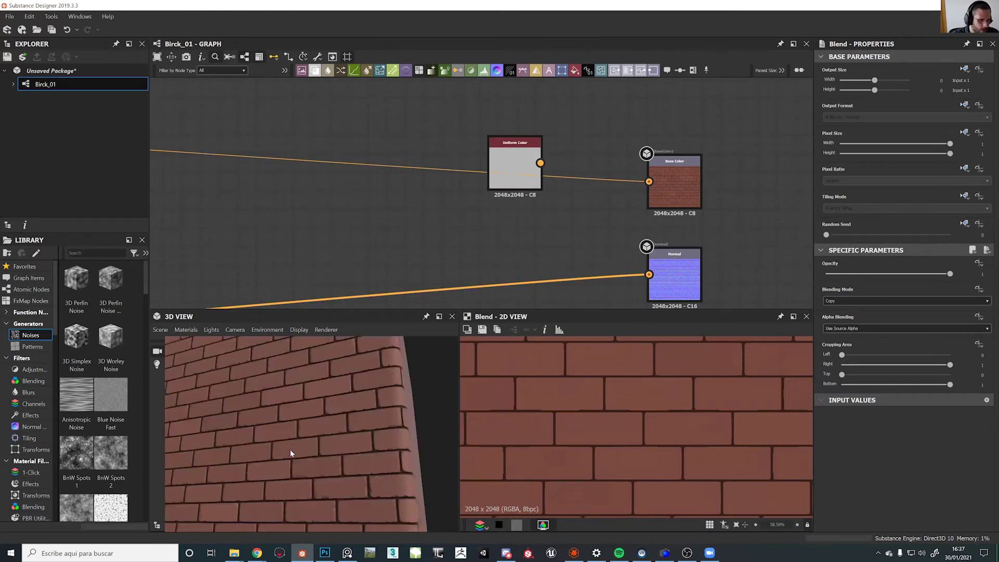
pyautogui.scroll(-3, 290, 453)
pyautogui.moveTo(349, 480); pyautogui.dragTo(326, 480)
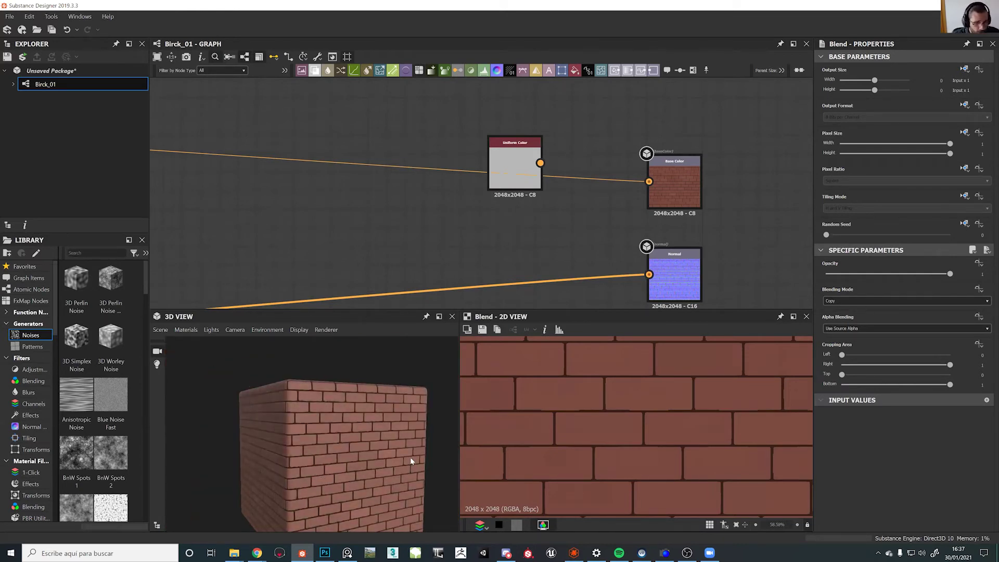
pyautogui.moveTo(333, 457); pyautogui.dragTo(312, 436)
pyautogui.scroll(5, 311, 436)
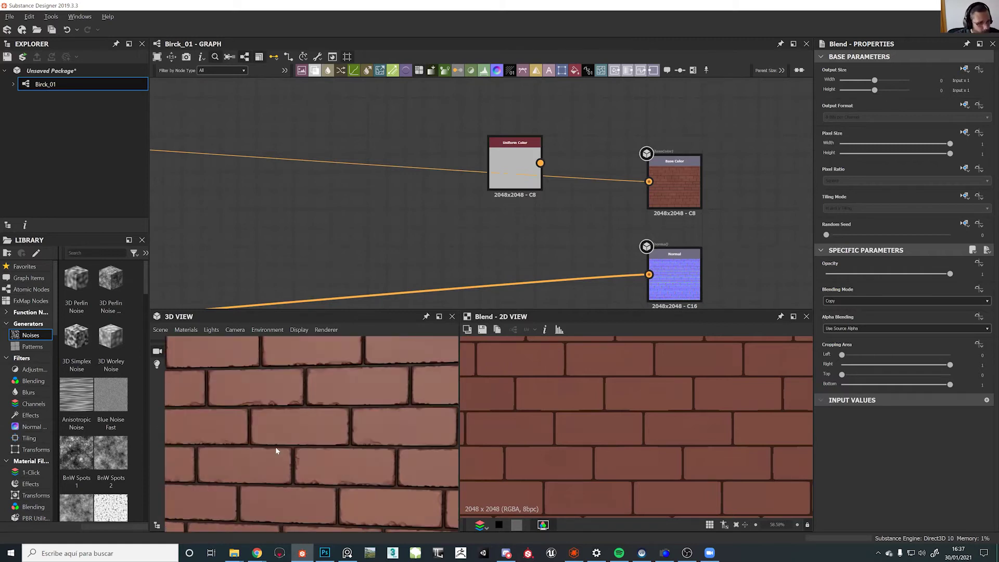
pyautogui.scroll(-5, 281, 394)
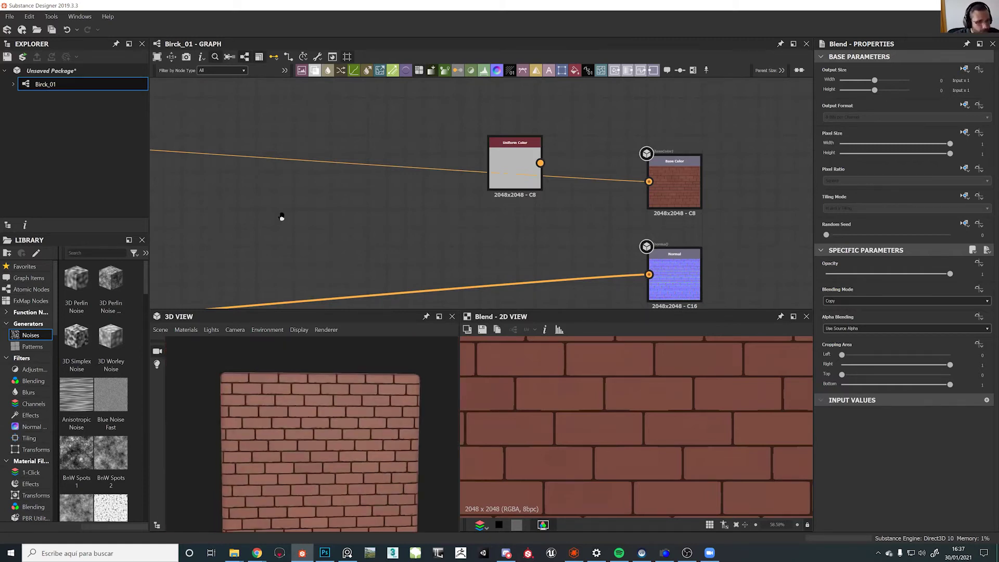
# Duplicate the Gaussian Noise and Flood Fill to Grayscale pair and place the copies below the originals, fed by the same Flood Fill
pyautogui.scroll(-2, 358, 238)
pyautogui.scroll(-5, 358, 238)
pyautogui.moveTo(359, 236); pyautogui.dragTo(647, 236, button='middle')
pyautogui.moveTo(461, 217); pyautogui.dragTo(801, 217, button='middle')
pyautogui.moveTo(551, 265); pyautogui.dragTo(651, 308, button='middle')
pyautogui.moveTo(498, 244); pyautogui.dragTo(522, 218, button='middle')
pyautogui.scroll(-1, 506, 278)
pyautogui.moveTo(387, 154); pyautogui.dragTo(460, 192)
pyautogui.moveTo(386, 163); pyautogui.dragTo(498, 183)
pyautogui.click(508, 199)
pyautogui.scroll(5, 504, 197)
pyautogui.moveTo(498, 195); pyautogui.dragTo(583, 190, button='middle')
pyautogui.scroll(1, 583, 191)
pyautogui.moveTo(384, 170); pyautogui.dragTo(581, 204)
pyautogui.moveTo(358, 165); pyautogui.dragTo(645, 252)
pyautogui.hotkey('ctrl', 'd')
pyautogui.moveTo(592, 213); pyautogui.dragTo(528, 266, button='middle')
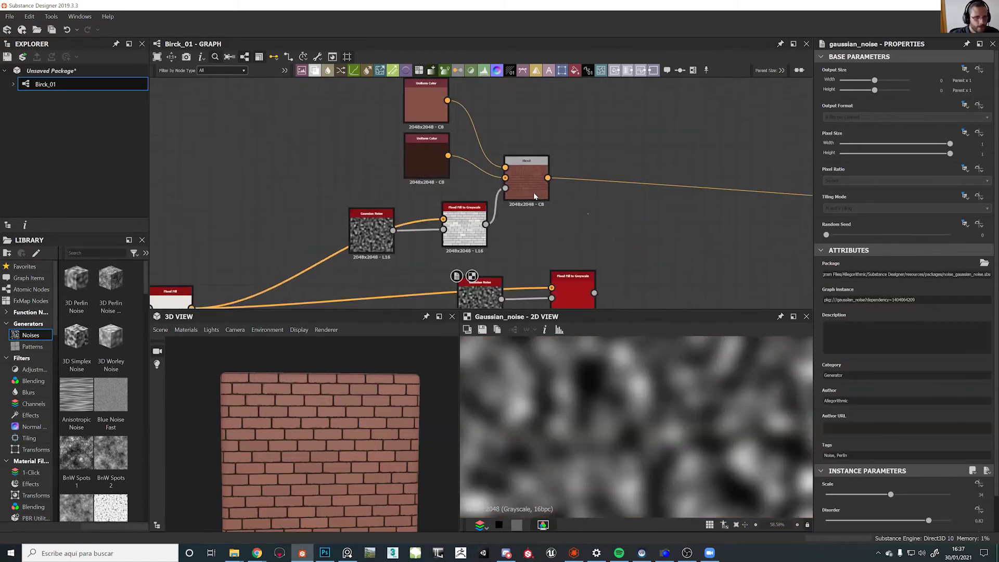
# Insert a second Blend node after the first colour Blend, on its link to the Base Color output
pyautogui.click(533, 192)
pyautogui.press('space')
pyautogui.write('b')
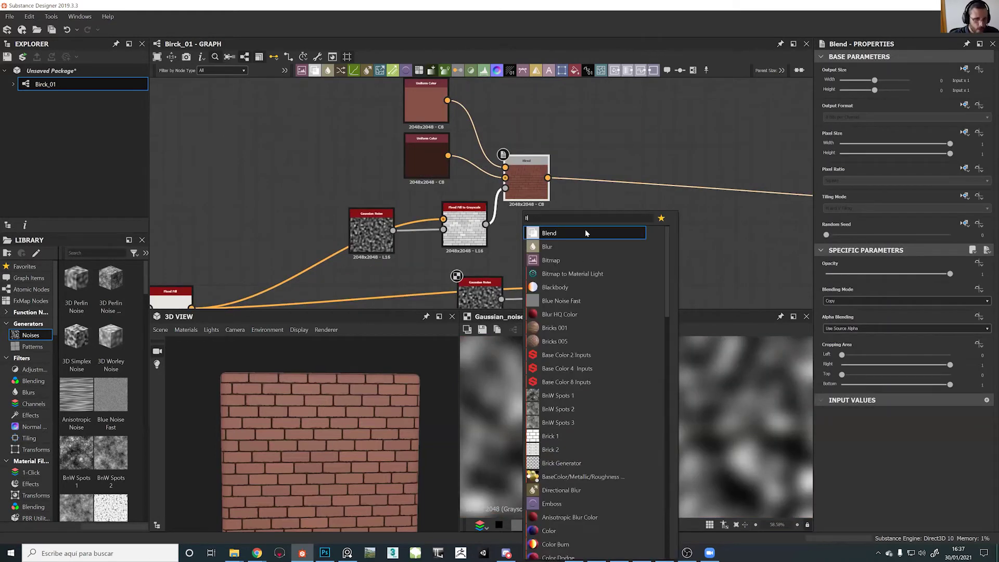
pyautogui.click(585, 232)
pyautogui.moveTo(595, 186); pyautogui.dragTo(630, 186)
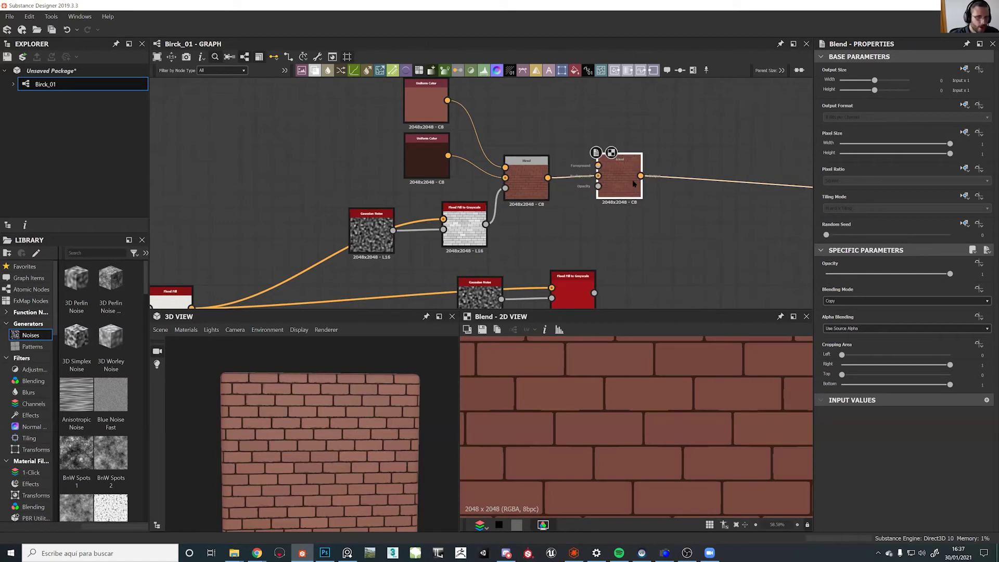
# Duplicate the lighter Uniform Color and connect the copy to the second Blend's Foreground
pyautogui.click(445, 122)
pyautogui.moveTo(468, 138); pyautogui.dragTo(422, 242, button='middle')
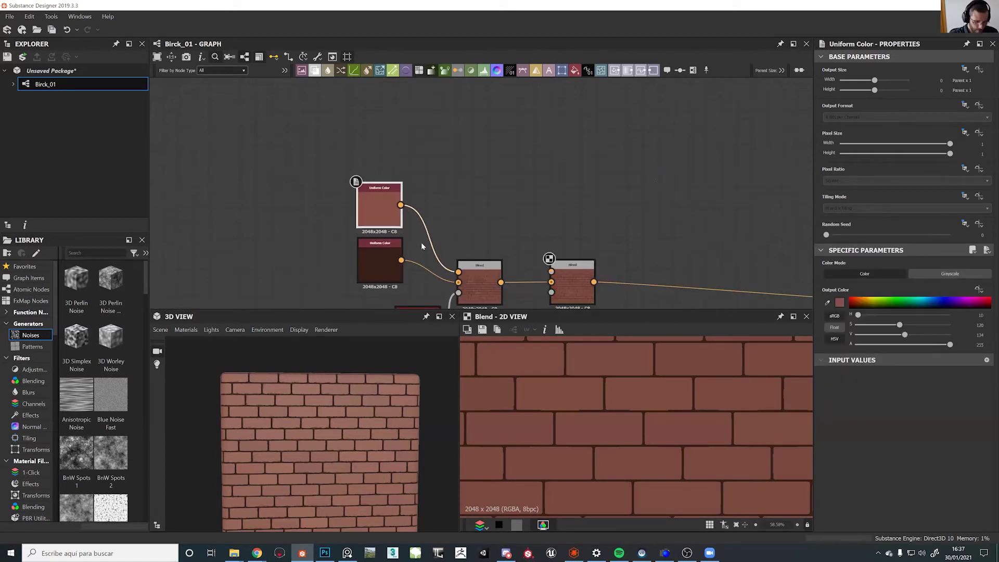
pyautogui.hotkey('ctrl', 'd')
pyautogui.moveTo(479, 201); pyautogui.dragTo(551, 271)
pyautogui.click(568, 280)
# Lighten the copied Uniform Color to V 149 and lower its saturation
pyautogui.click(480, 216)
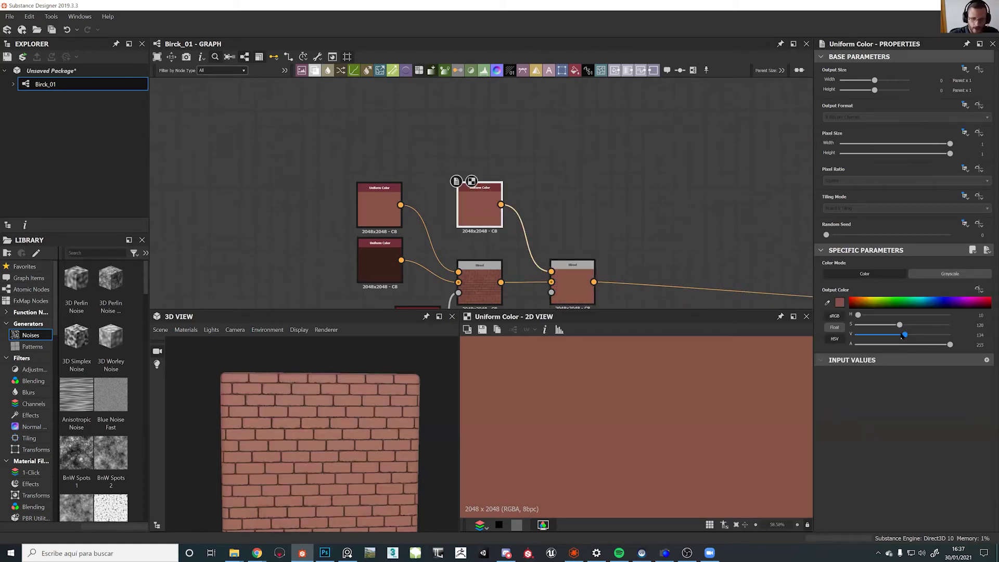
pyautogui.moveTo(907, 335); pyautogui.dragTo(896, 327)
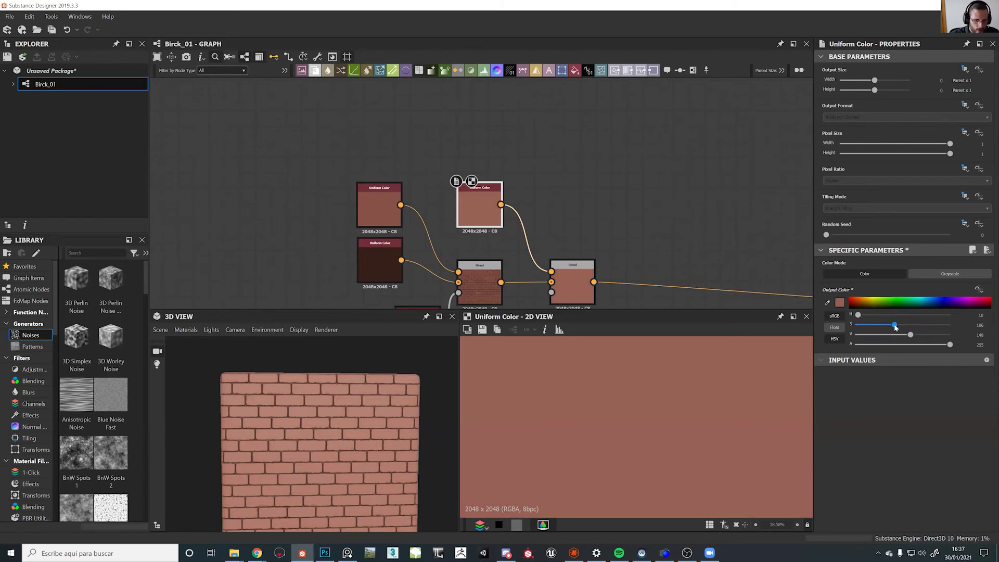
pyautogui.moveTo(895, 327); pyautogui.dragTo(893, 327)
# Connect the copied Flood Fill to Grayscale to the second Blend's Opacity and lower the Scale of the copied Gaussian Noise
pyautogui.moveTo(561, 307); pyautogui.dragTo(436, 190, button='middle')
pyautogui.moveTo(453, 266); pyautogui.dragTo(461, 167)
pyautogui.click(339, 275)
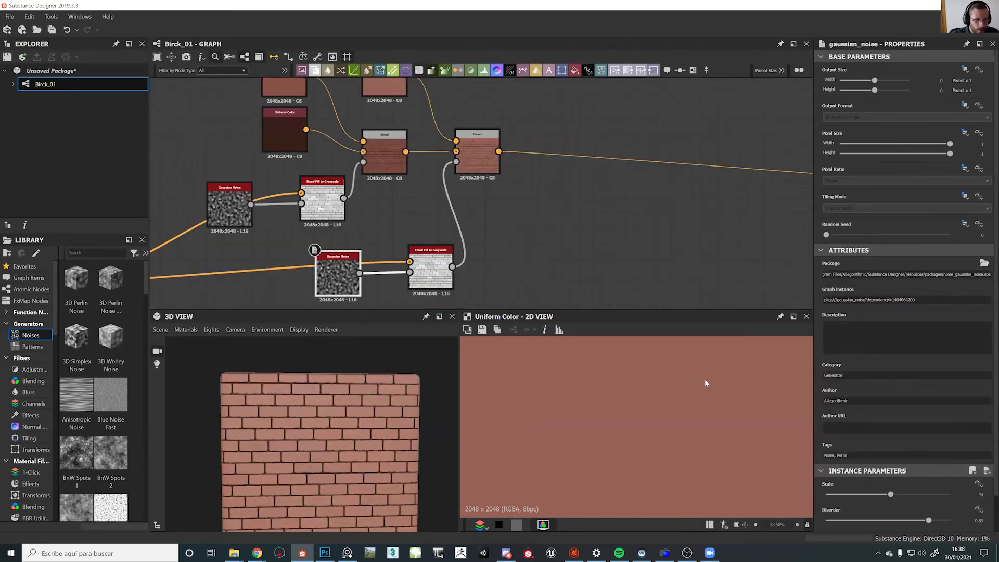
pyautogui.scroll(-1, 921, 476)
pyautogui.moveTo(895, 481); pyautogui.dragTo(844, 482)
# Set the copied Flood Fill to Grayscale's Luminance Random to -0.6 and check the brick colours in the 3D view
pyautogui.click(432, 260)
pyautogui.moveTo(898, 511); pyautogui.dragTo(853, 511)
pyautogui.scroll(-3, 323, 471)
pyautogui.moveTo(324, 472); pyautogui.dragTo(286, 457)
pyautogui.keyDown('ctrl'); pyautogui.keyDown('shift'); pyautogui.moveTo(285, 457); pyautogui.dragTo(287, 459, button='right'); pyautogui.keyUp('shift'); pyautogui.keyUp('ctrl')
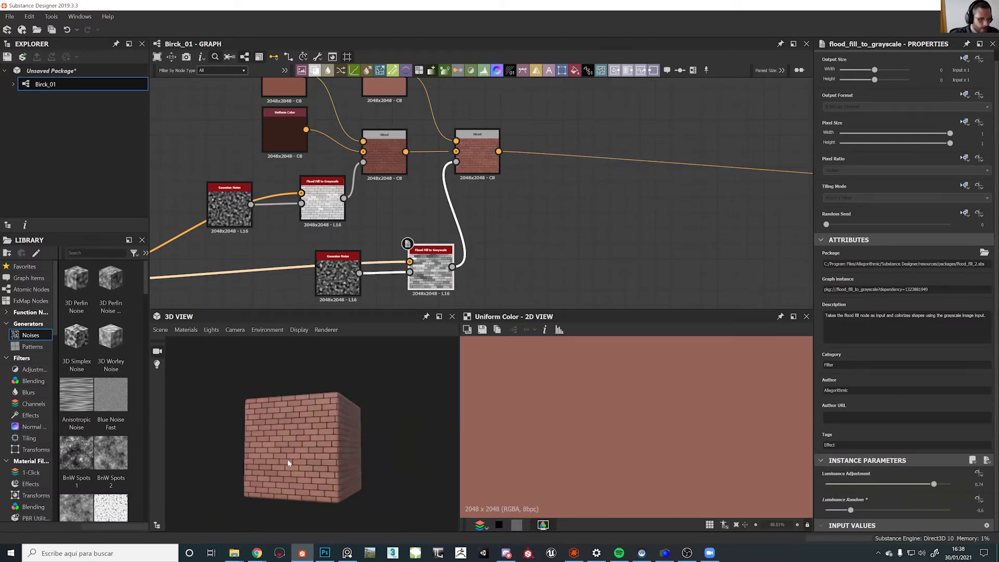
# Set the hue (H) of the Uniform Color feeding the second Blend to 5
pyautogui.moveTo(363, 239); pyautogui.dragTo(378, 255, button='middle')
pyautogui.moveTo(416, 94); pyautogui.dragTo(426, 113, button='middle')
pyautogui.click(425, 114)
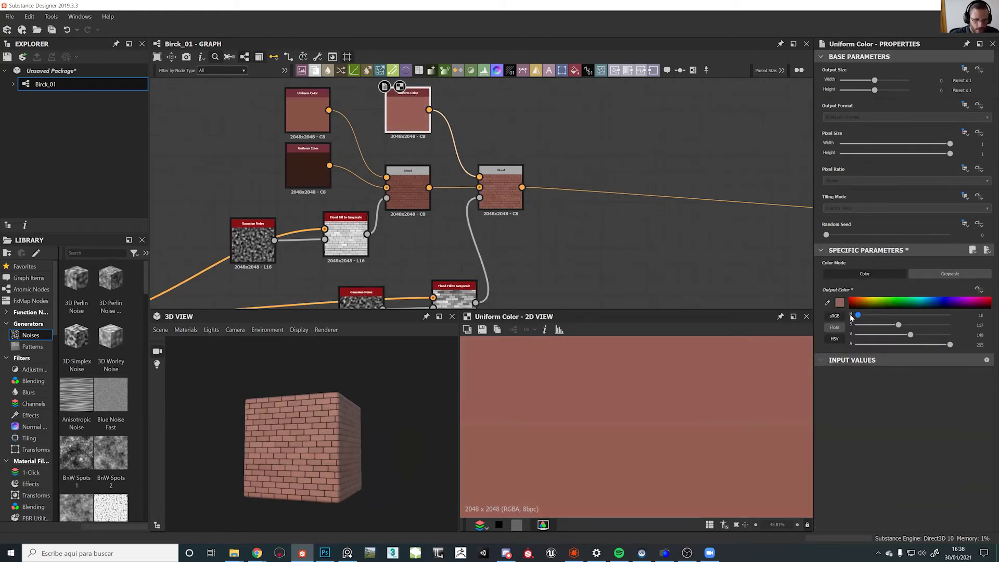
pyautogui.click(964, 315)
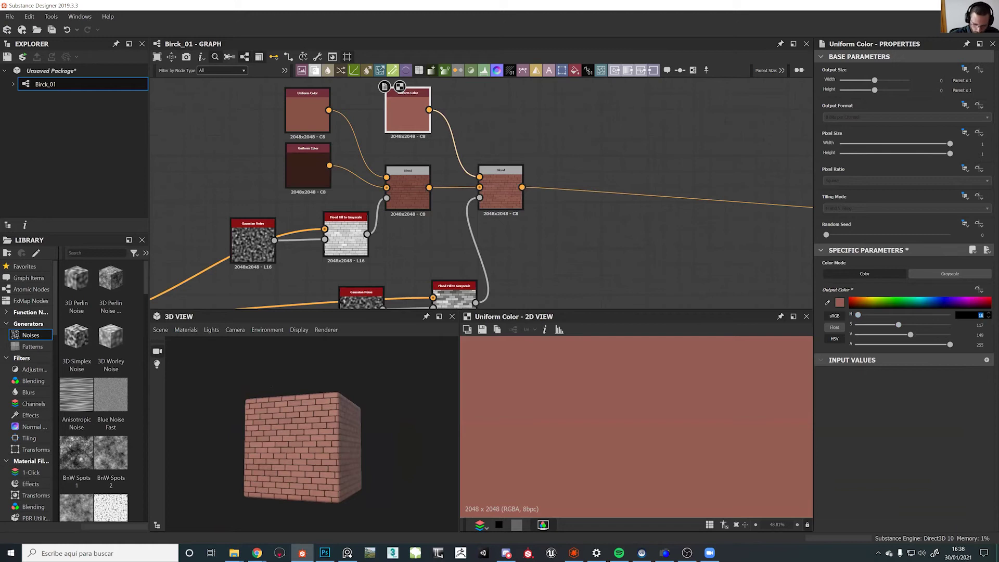
pyautogui.write('5')
pyautogui.press('Return')
pyautogui.moveTo(318, 436)
pyautogui.mouseDown()
pyautogui.moveTo(339, 440)
pyautogui.moveTo(323, 442)
pyautogui.mouseUp()
pyautogui.scroll(3, 311, 445)
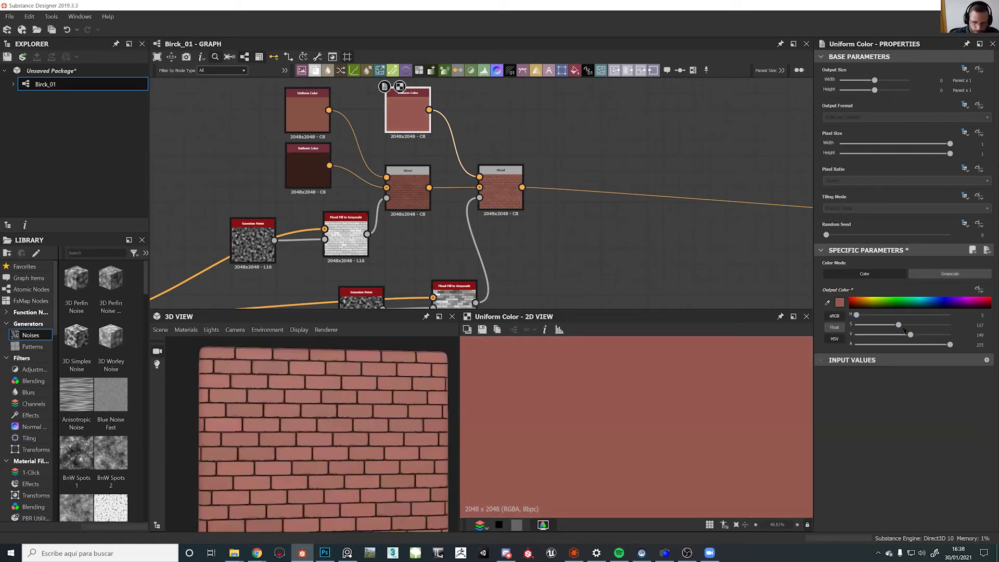
# Darken that Uniform Color to V 132, raise its saturation for a deeper red, and check the bricks in the 3D view
pyautogui.moveTo(898, 326); pyautogui.dragTo(894, 325)
pyautogui.moveTo(911, 335); pyautogui.dragTo(907, 324)
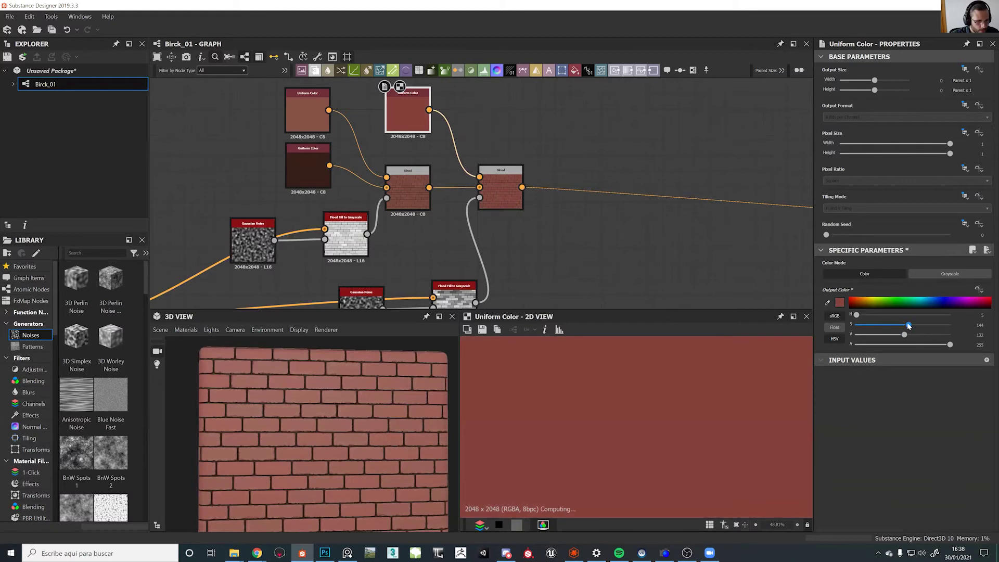
pyautogui.scroll(-2, 345, 454)
pyautogui.moveTo(319, 473); pyautogui.dragTo(343, 453)
pyautogui.scroll(5, 334, 458)
pyautogui.moveTo(299, 376); pyautogui.dragTo(295, 407)
pyautogui.scroll(5, 278, 405)
pyautogui.scroll(-5, 278, 406)
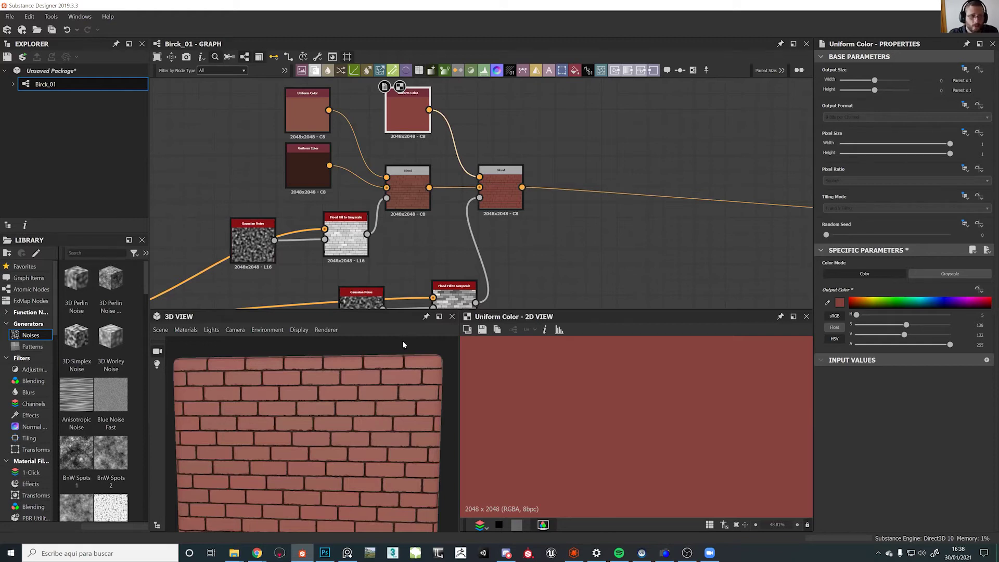
# Insert a third Blend node after the second Blend in the base colour chain
pyautogui.click(509, 201)
pyautogui.press('space')
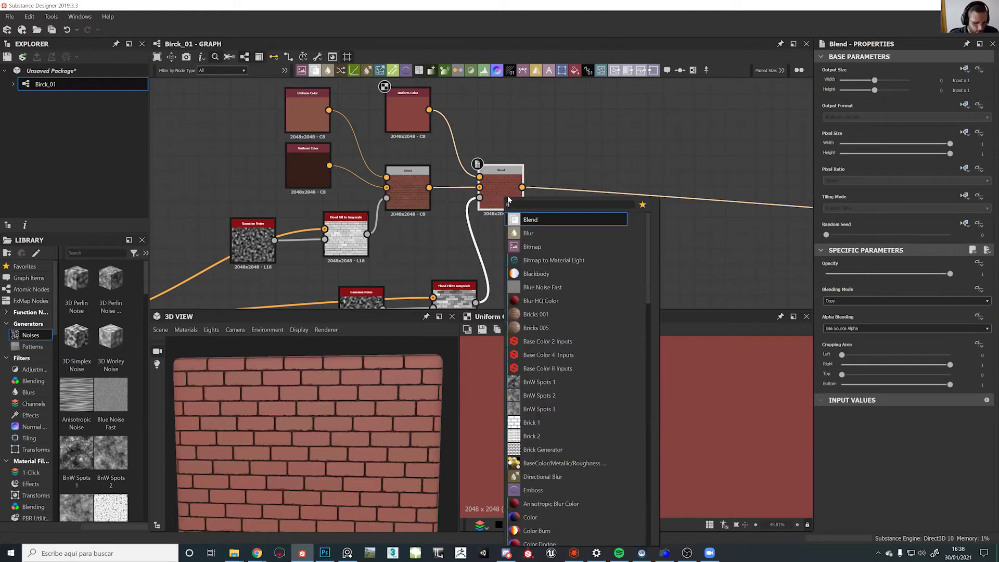
pyautogui.write('b')
pyautogui.click(548, 219)
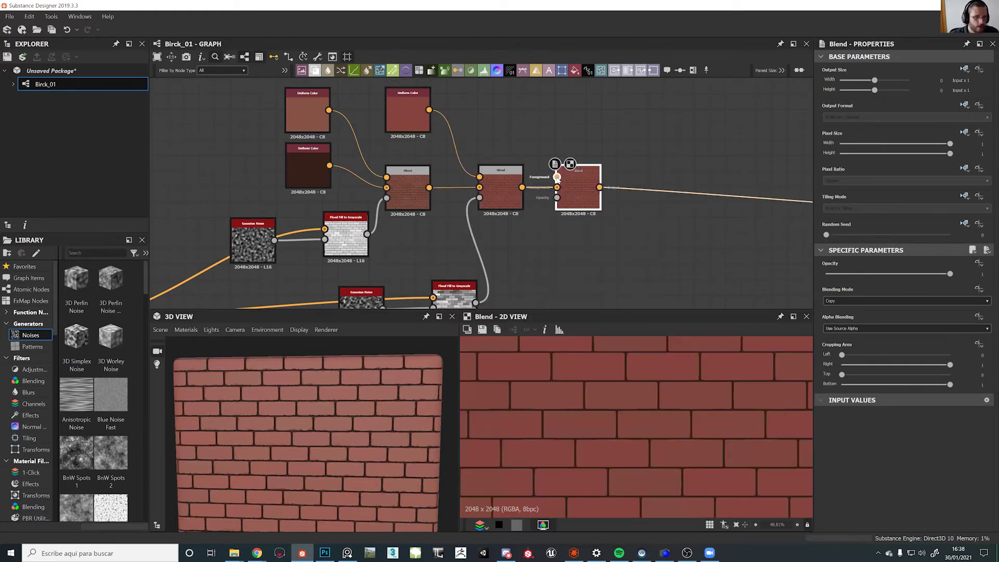
# Compare the chipped-edge Slope Blur Grayscale outputs and connect the lower one, below the Slope Blur chain, to the third Blend's Opacity
pyautogui.moveTo(476, 208); pyautogui.dragTo(476, 180, button='middle')
pyautogui.scroll(-4, 476, 180)
pyautogui.moveTo(347, 262); pyautogui.dragTo(419, 110, button='middle')
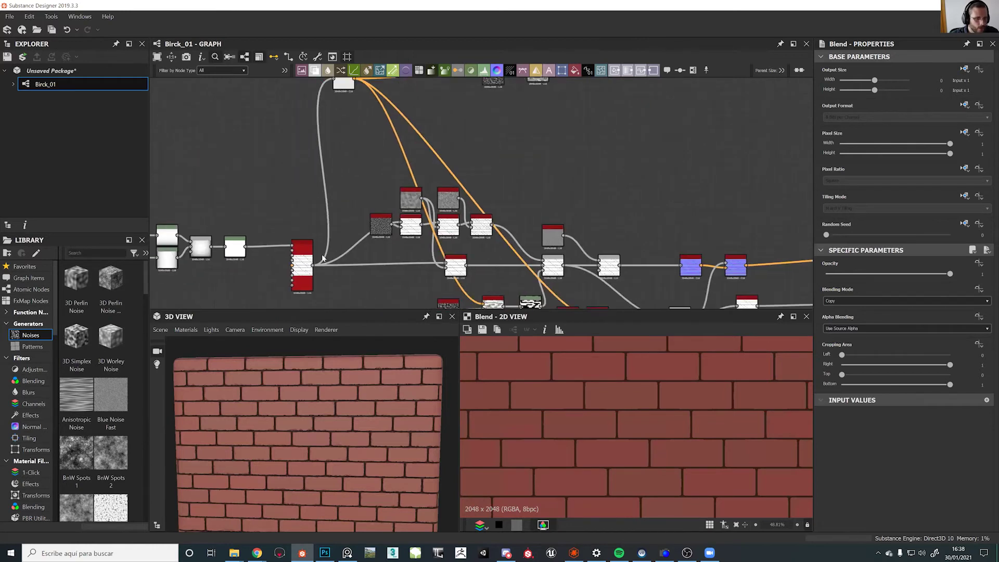
pyautogui.scroll(5, 356, 229)
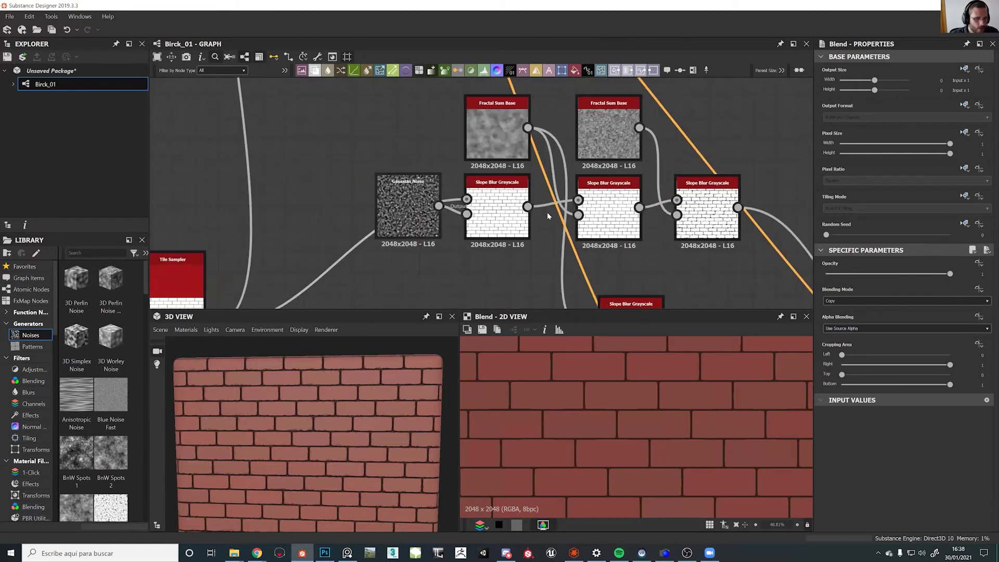
pyautogui.doubleClick(597, 217)
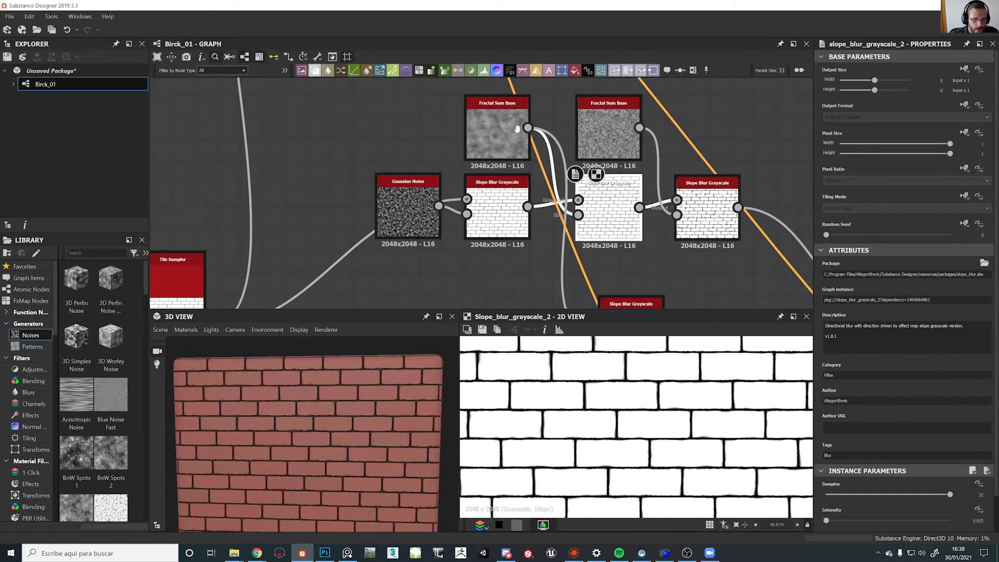
pyautogui.moveTo(517, 128); pyautogui.dragTo(444, 45, button='middle')
pyautogui.doubleClick(578, 254)
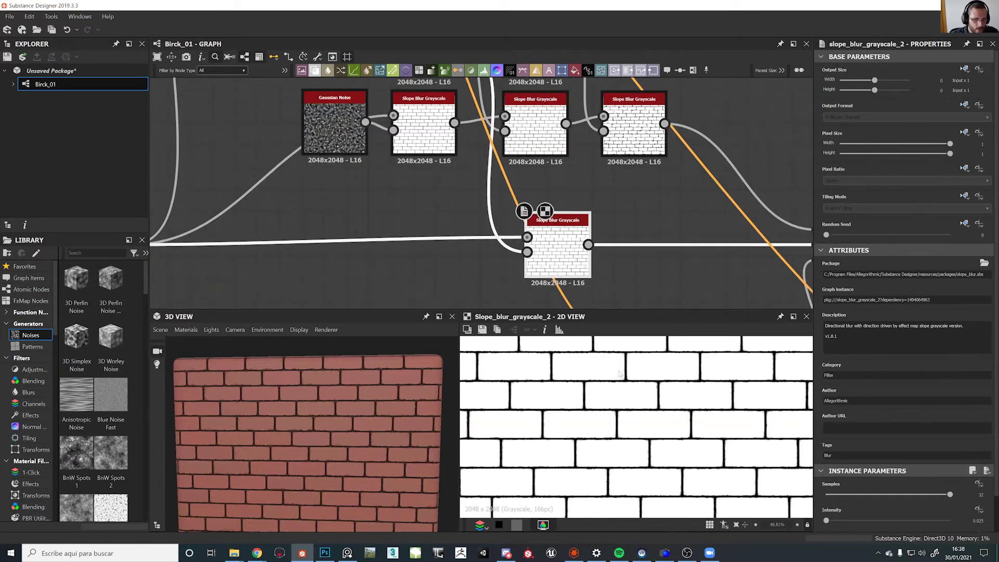
pyautogui.moveTo(588, 244); pyautogui.dragTo(576, 298)
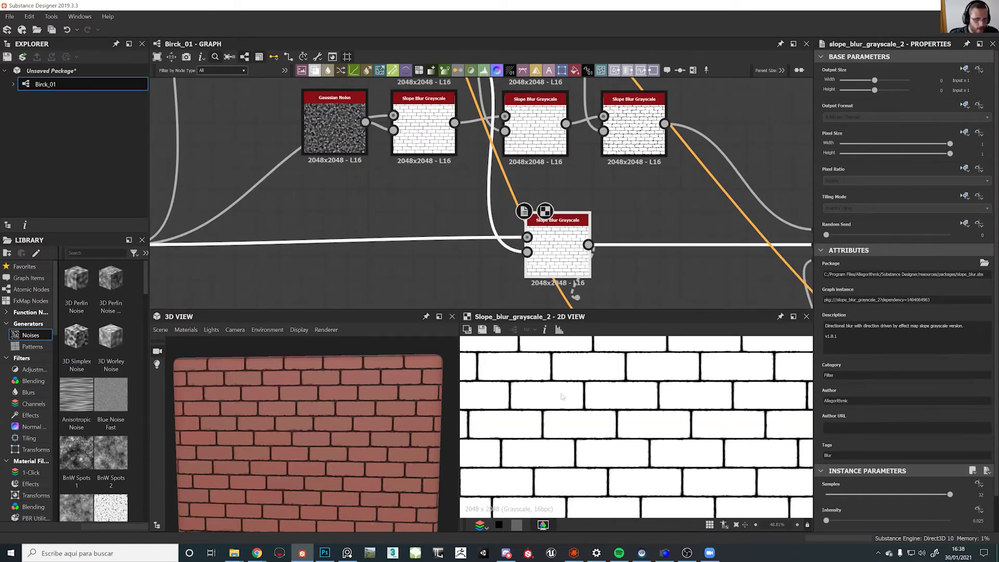
pyautogui.scroll(-4, 640, 202)
pyautogui.moveTo(646, 123); pyautogui.dragTo(605, 284, button='middle')
pyautogui.moveTo(780, 88); pyautogui.dragTo(590, 242, button='middle')
pyautogui.scroll(4, 590, 242)
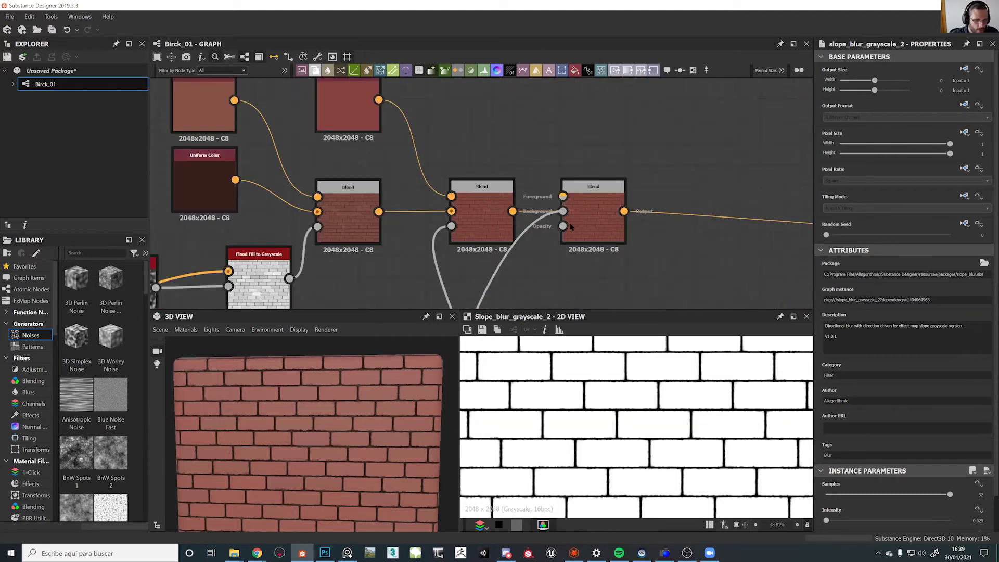
# Connect the lighter brown Uniform Color to the third Blend's Foreground and set that Blend's Opacity to 0.51
pyautogui.moveTo(327, 134); pyautogui.dragTo(368, 172, button='middle')
pyautogui.moveTo(278, 147); pyautogui.dragTo(632, 235)
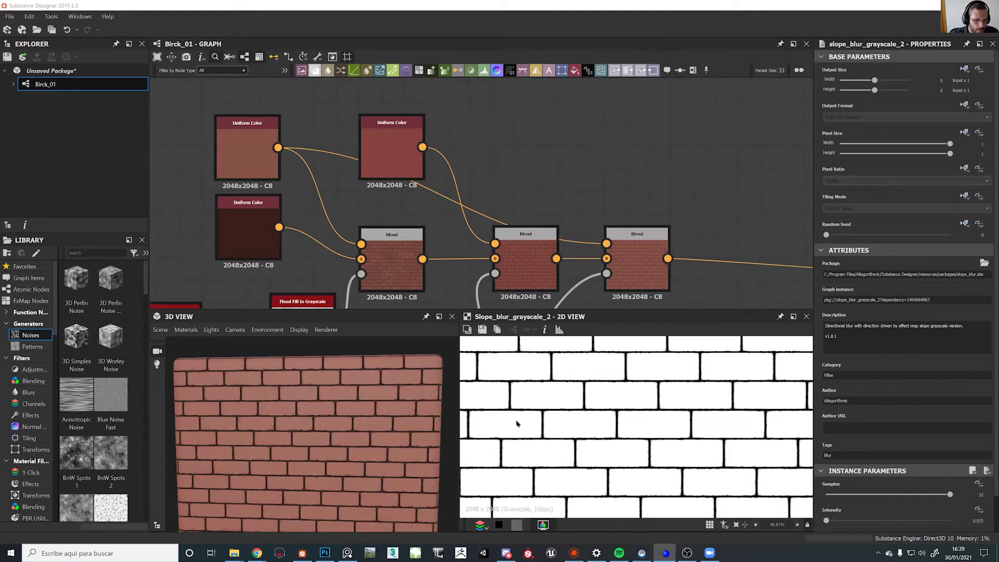
pyautogui.click(654, 245)
pyautogui.moveTo(934, 275); pyautogui.dragTo(889, 285)
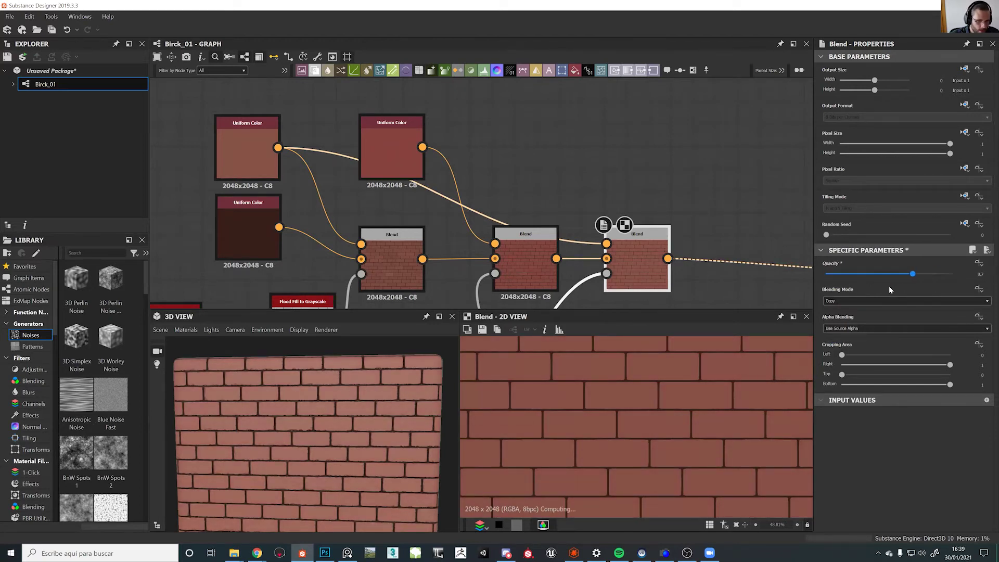
# Examine the brick colours and edge tinting of the third Blend in the 2D and 3D views
pyautogui.scroll(-5, 349, 450)
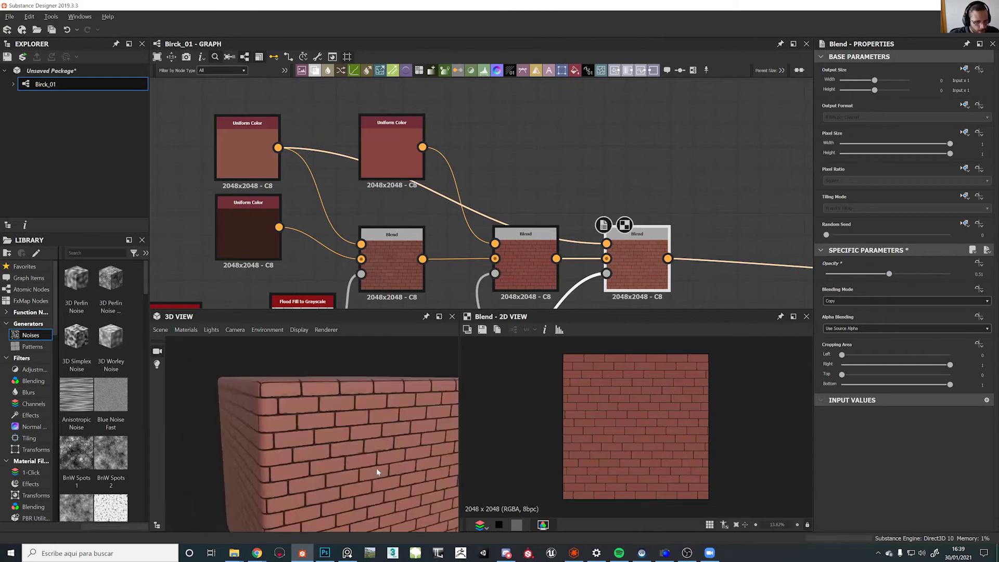
pyautogui.moveTo(345, 452); pyautogui.dragTo(370, 464)
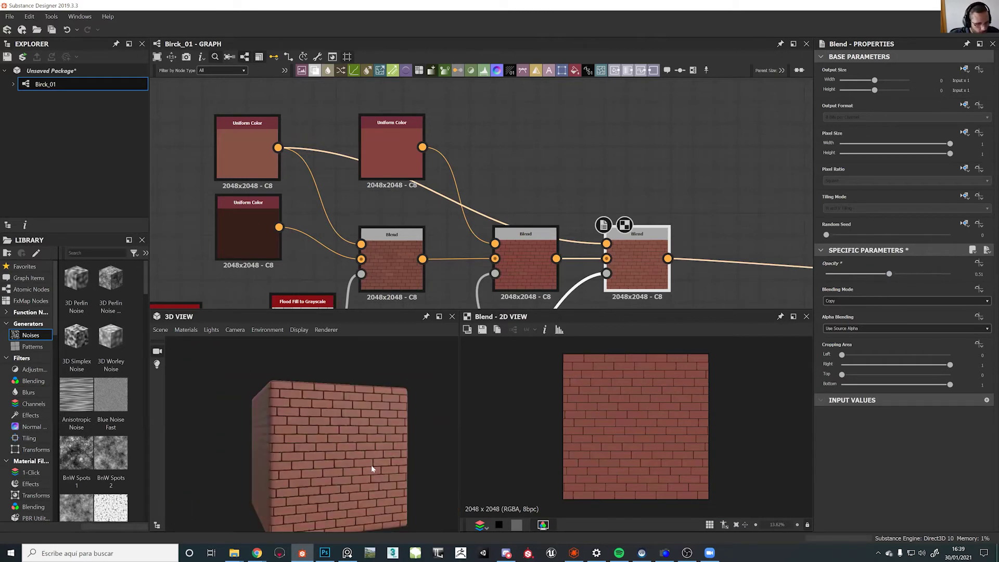
pyautogui.scroll(3, 667, 430)
pyautogui.scroll(12, 669, 435)
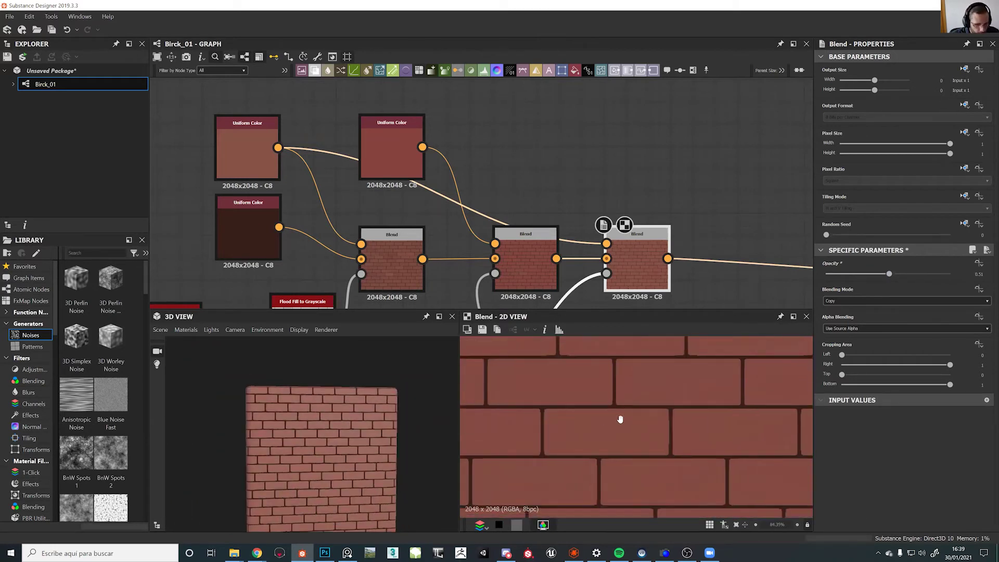
pyautogui.scroll(-3, 655, 440)
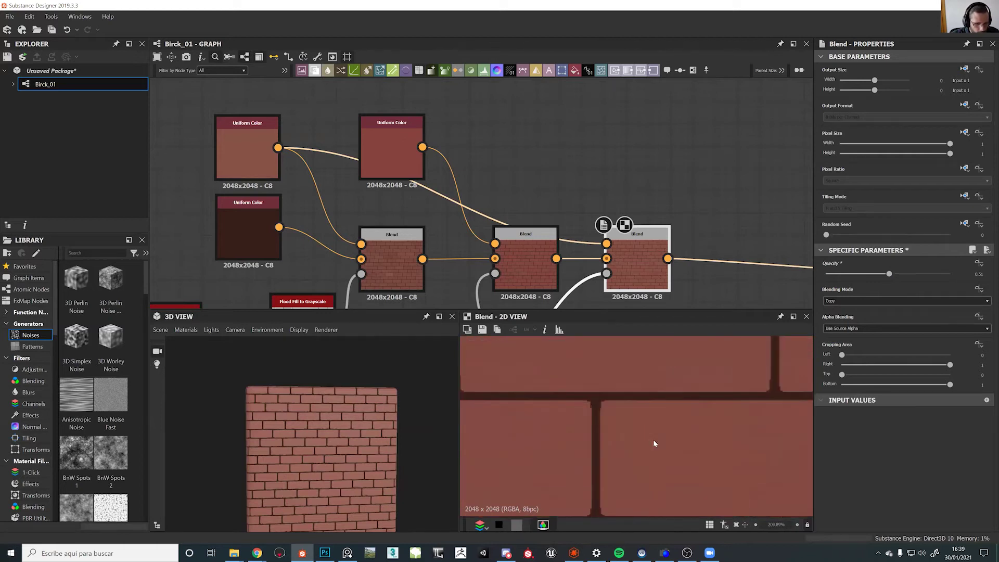
pyautogui.scroll(-3, 538, 386)
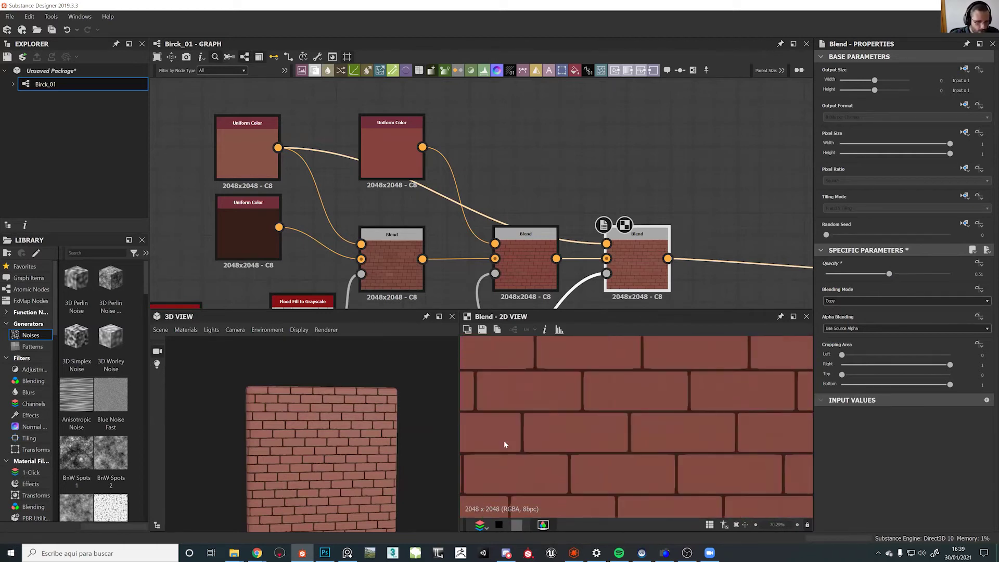
pyautogui.scroll(-3, 335, 447)
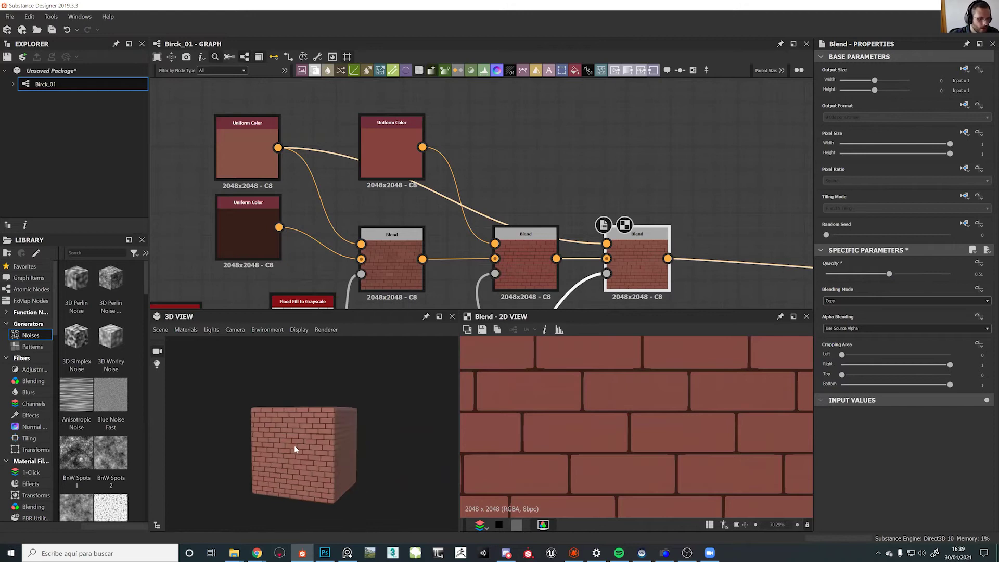
pyautogui.scroll(5, 295, 446)
pyautogui.scroll(-5, 317, 437)
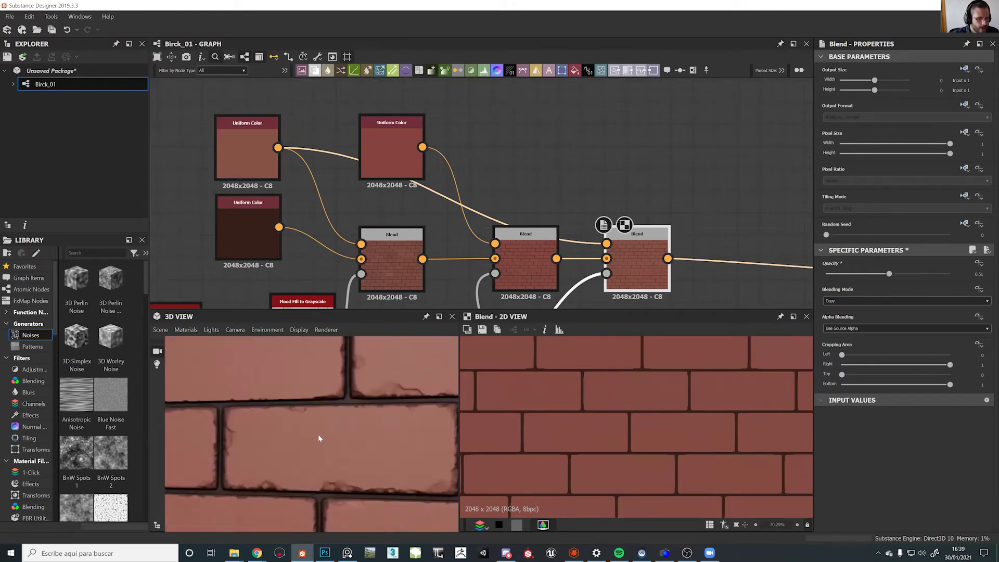
pyautogui.moveTo(290, 442)
pyautogui.mouseDown()
pyautogui.moveTo(342, 445)
pyautogui.moveTo(304, 450)
pyautogui.moveTo(339, 454)
pyautogui.moveTo(298, 455)
pyautogui.mouseUp()
pyautogui.scroll(5, 341, 447)
pyautogui.scroll(-6, 337, 454)
pyautogui.scroll(5, 295, 449)
pyautogui.scroll(5, 296, 457)
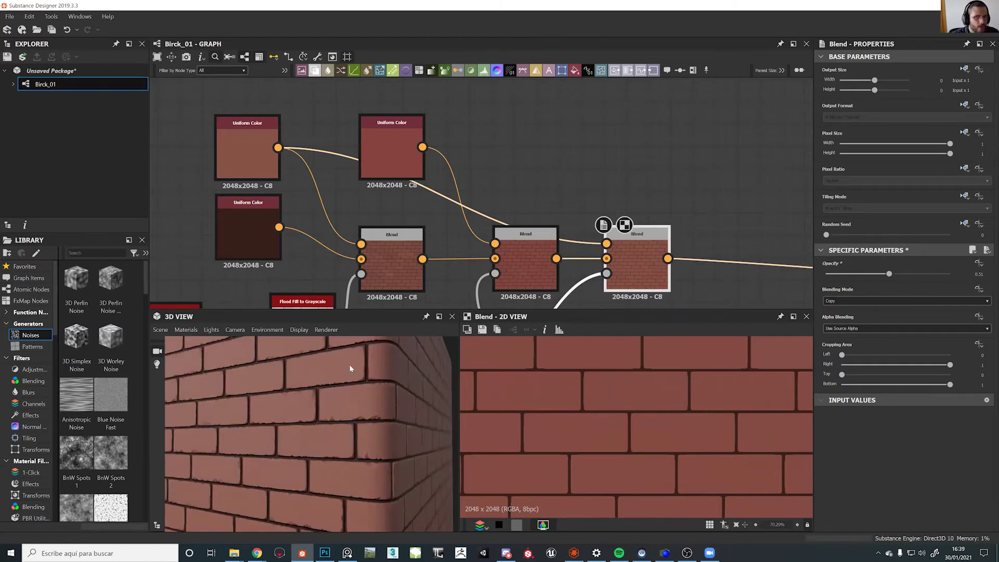
# Insert a fourth Blend node after the third Blend in the base colour chain
pyautogui.moveTo(541, 159); pyautogui.dragTo(402, 129, button='middle')
pyautogui.scroll(-4, 326, 372)
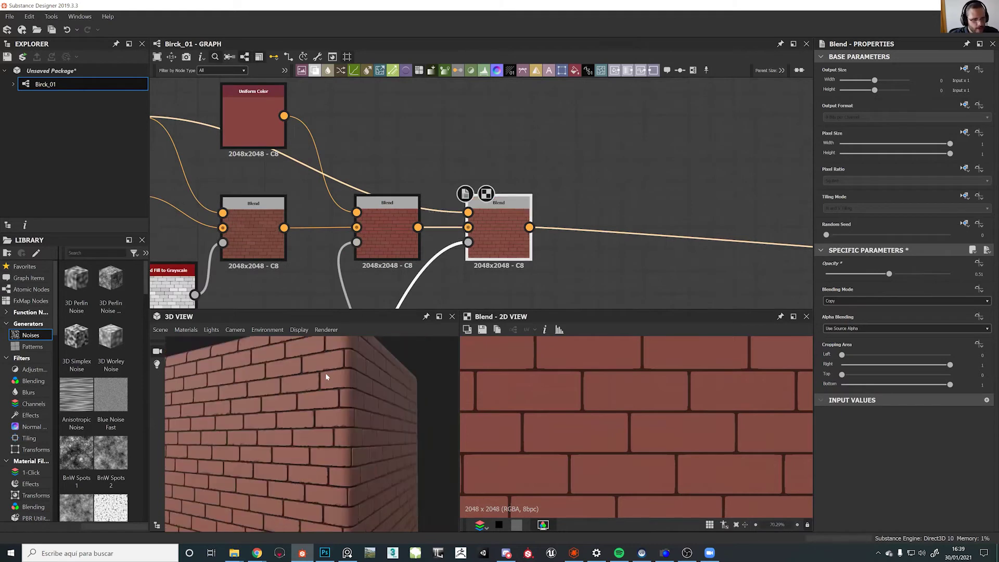
pyautogui.moveTo(554, 194); pyautogui.dragTo(524, 161, button='middle')
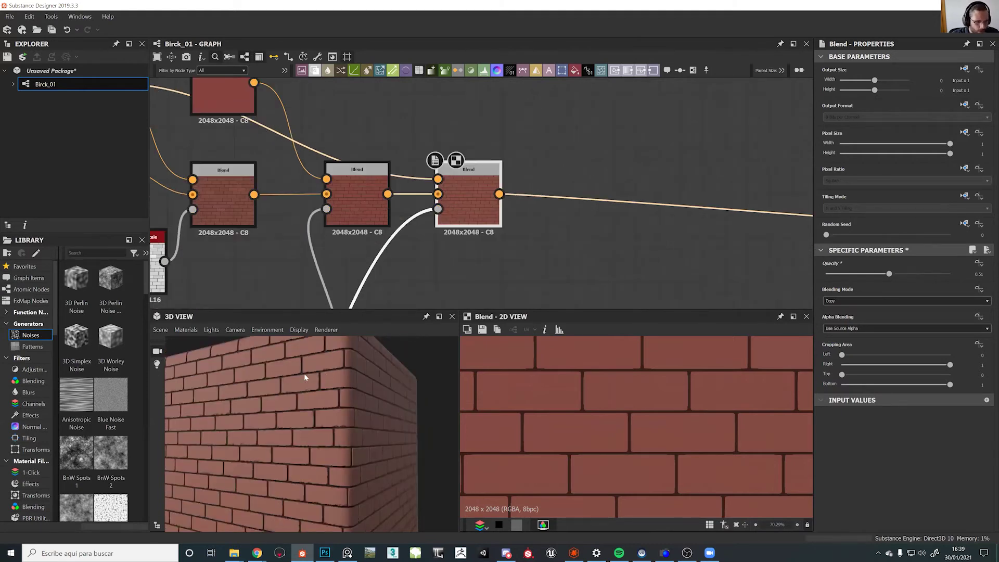
pyautogui.moveTo(227, 398); pyautogui.dragTo(261, 393)
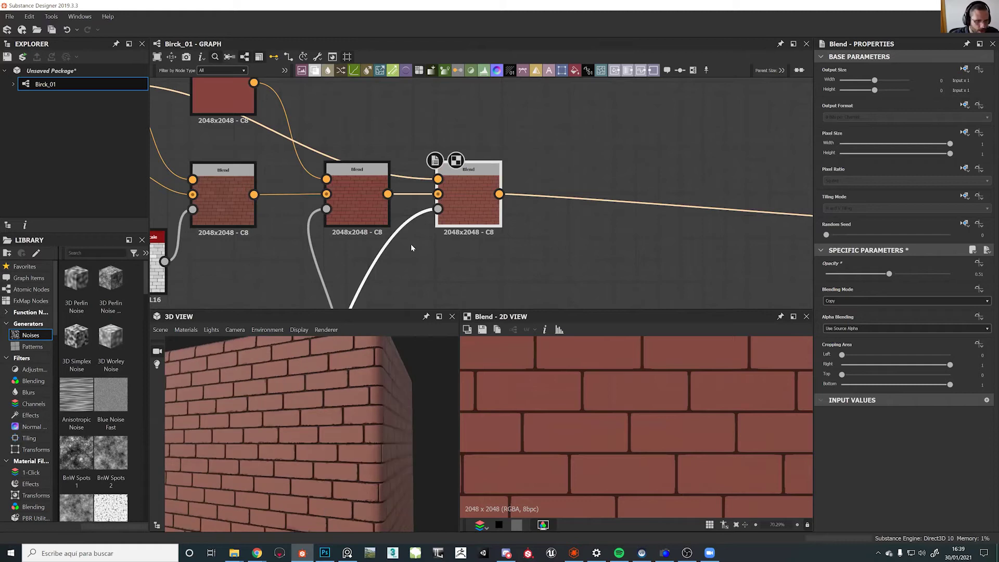
pyautogui.press('space')
pyautogui.write('B')
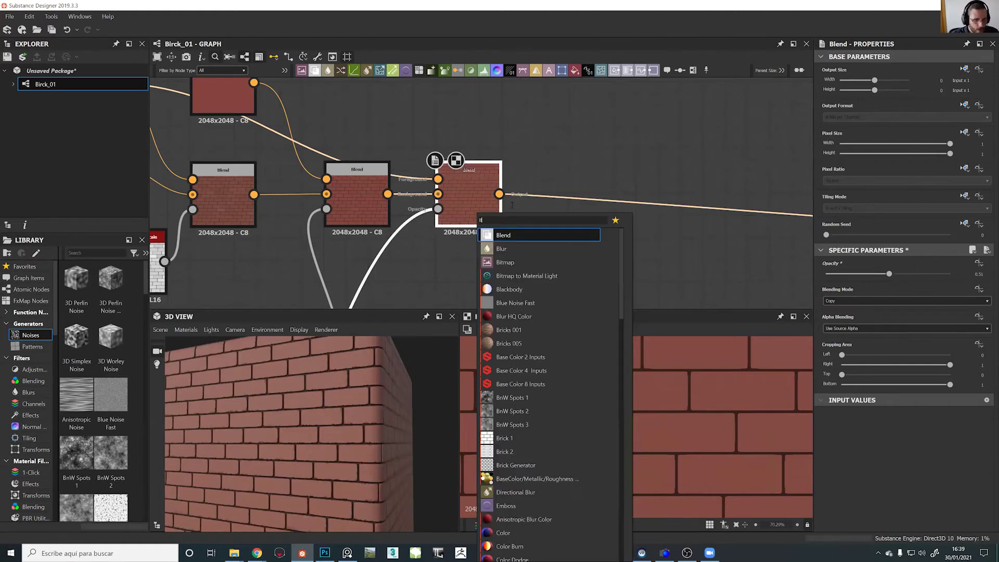
pyautogui.click(519, 235)
pyautogui.scroll(-3, 516, 203)
pyautogui.moveTo(517, 203); pyautogui.dragTo(495, 168, button='middle')
pyautogui.press('space')
pyautogui.write('GAUS')
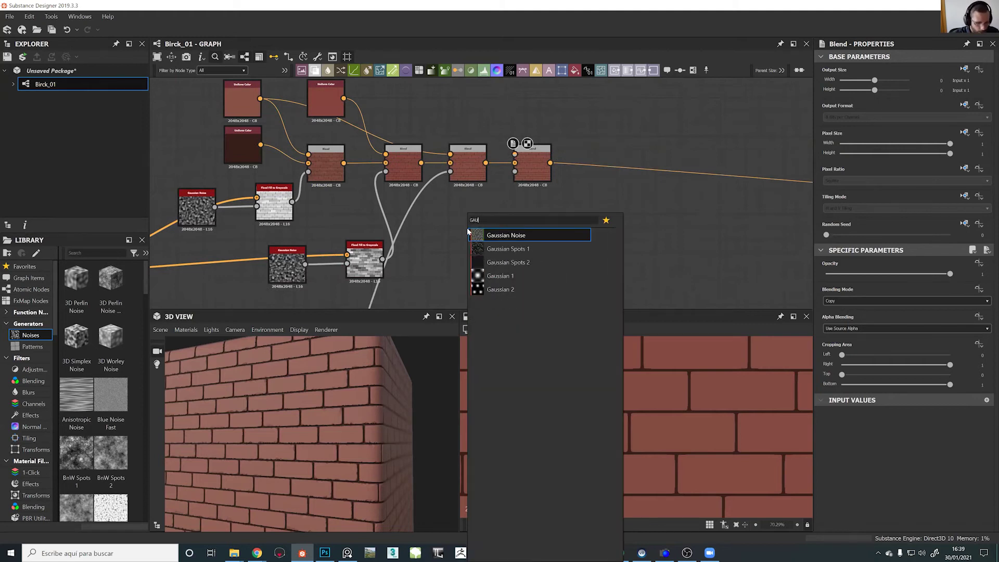
pyautogui.press('BackSpace')
pyautogui.press('BackSpace')
pyautogui.press('BackSpace')
pyautogui.press('BackSpace')
pyautogui.write('DIRT')
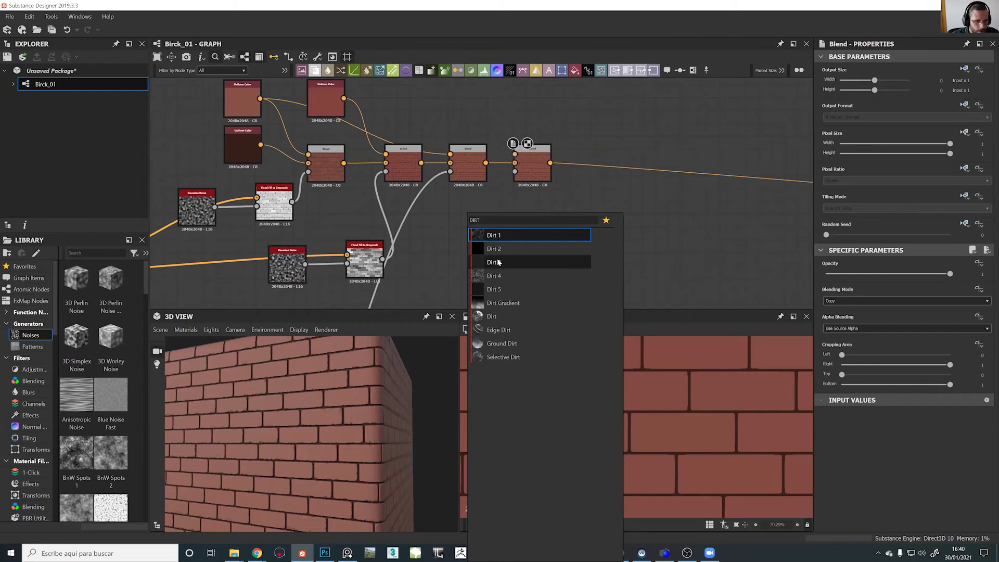
pyautogui.click(498, 263)
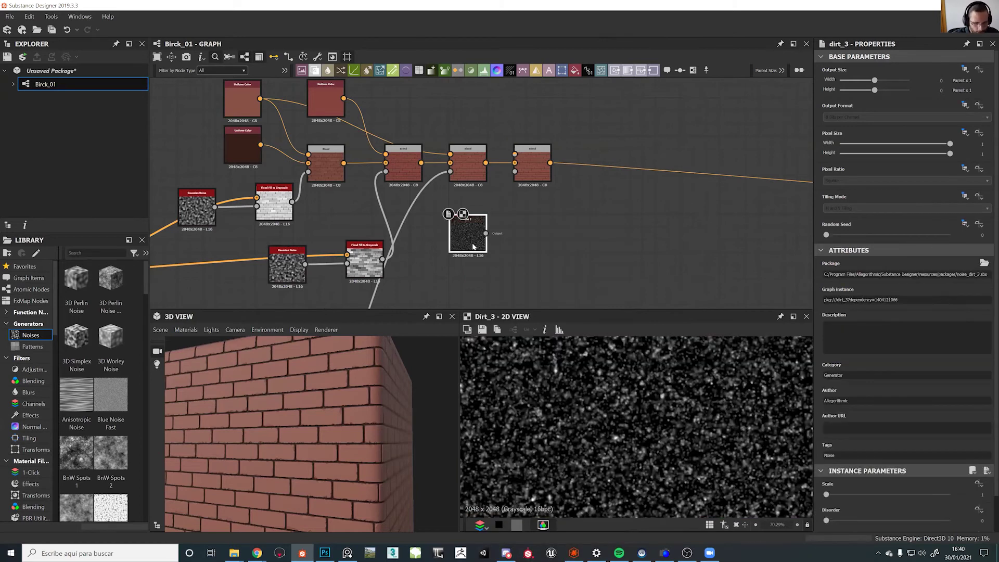
pyautogui.press('Delete')
# Add a Dirt 3 noise node below the Blend chain and inspect its pattern in the 2D view
pyautogui.press('space')
pyautogui.write('DIR')
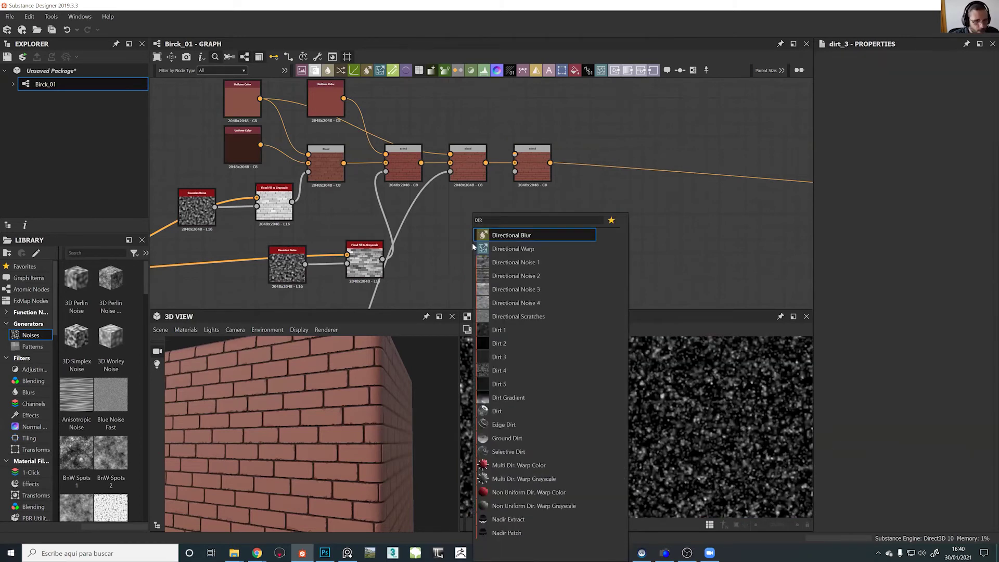
pyautogui.write('T')
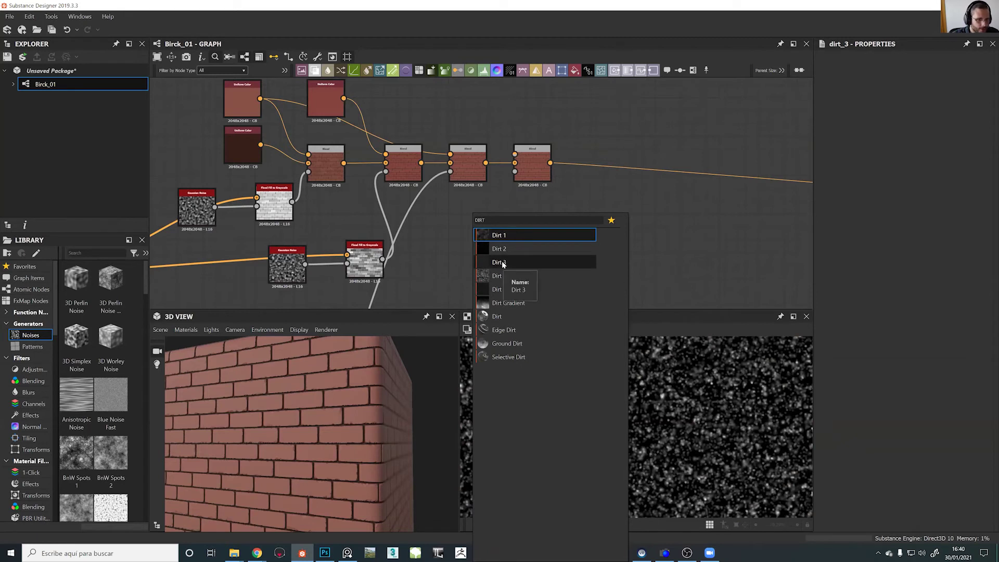
pyautogui.click(502, 262)
pyautogui.scroll(7, 459, 300)
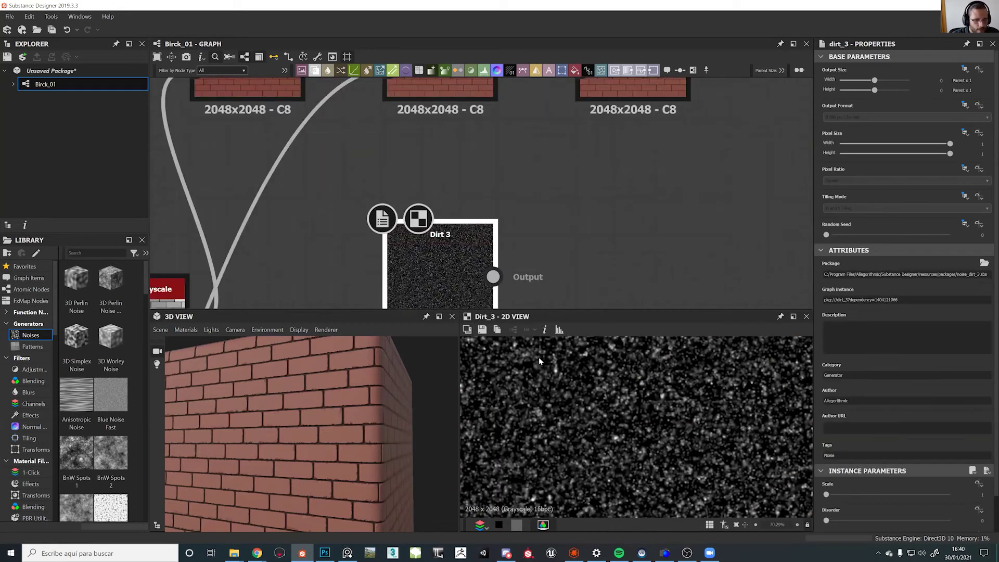
pyautogui.scroll(-9, 647, 386)
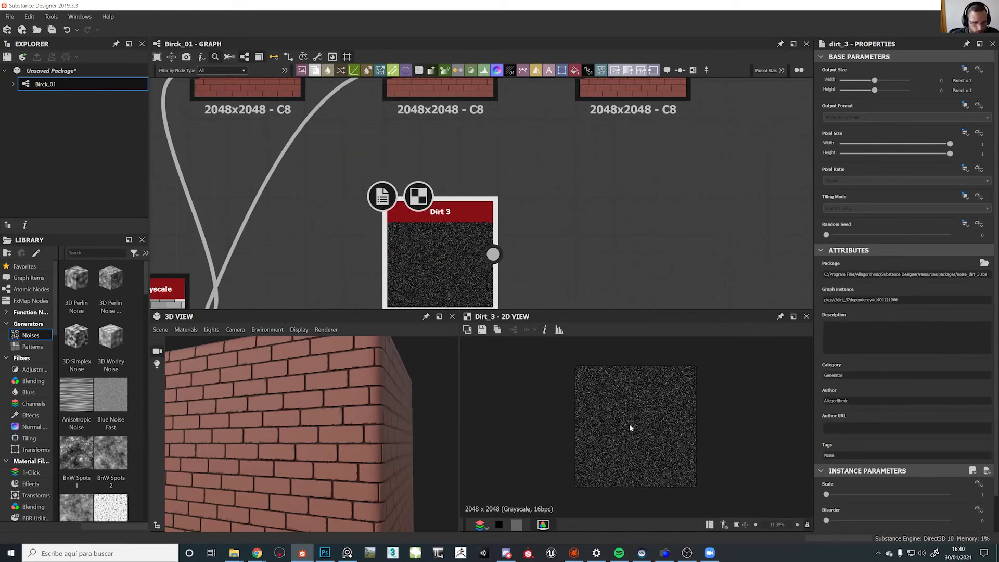
pyautogui.scroll(8, 629, 423)
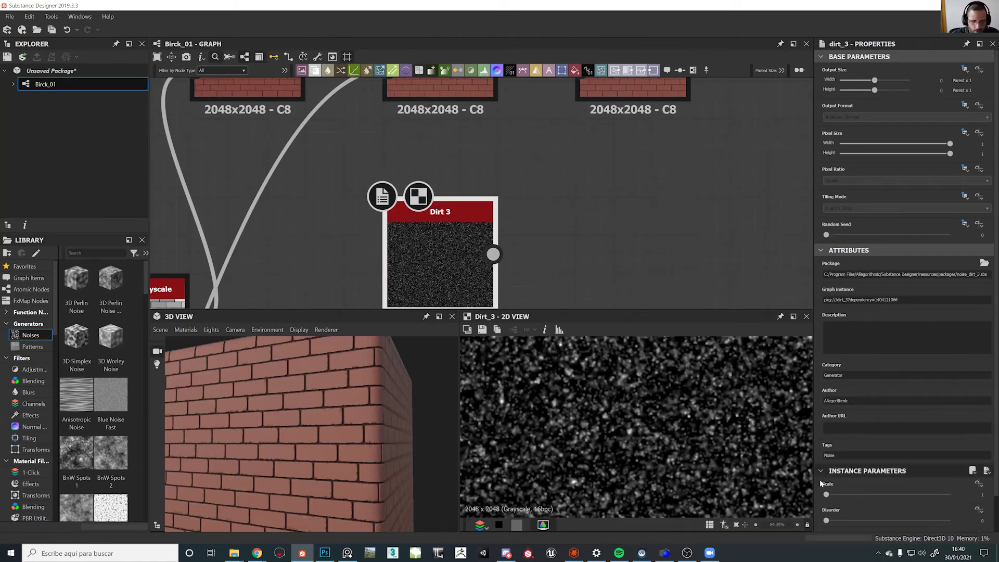
# Raise the Dirt 3 noise's Scale, set its Disorder to 0.67, and connect its output to the fourth Blend's Opacity input
pyautogui.moveTo(838, 493); pyautogui.dragTo(908, 521)
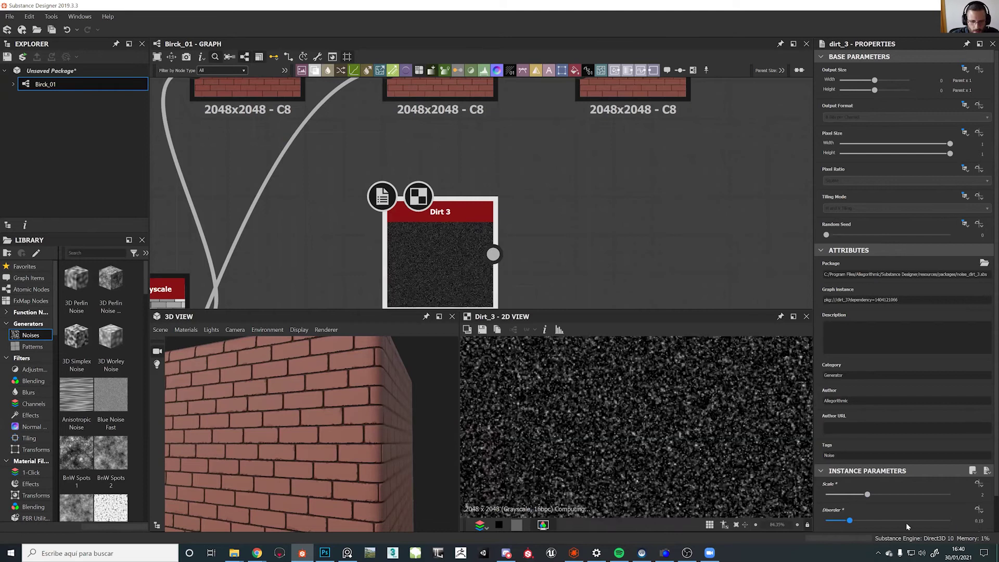
pyautogui.scroll(-4, 467, 255)
pyautogui.moveTo(529, 213); pyautogui.dragTo(495, 296)
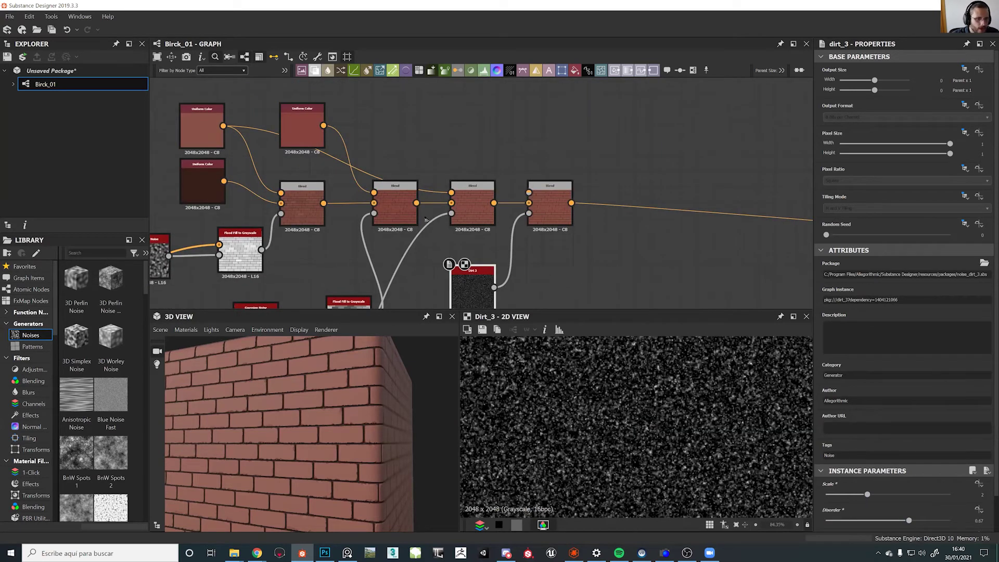
# Connect the third Blend's output to the fourth Blend's Foreground and set the fourth Blend's mode to Add (Linear Dodge)
pyautogui.scroll(5, 414, 204)
pyautogui.moveTo(483, 237); pyautogui.dragTo(570, 212)
pyautogui.click(659, 235)
pyautogui.click(853, 300)
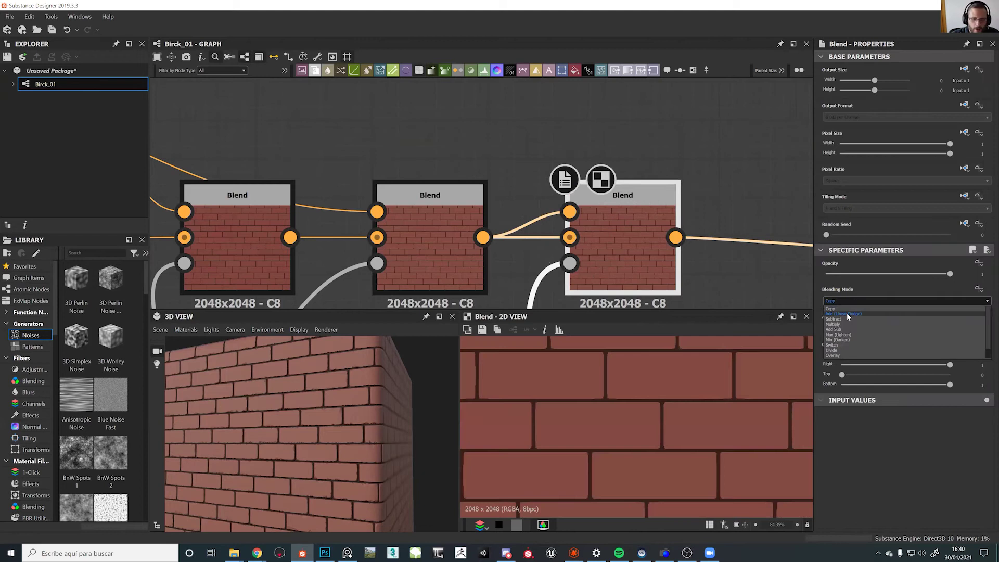
pyautogui.click(848, 313)
pyautogui.moveTo(262, 429); pyautogui.dragTo(757, 378, button='right')
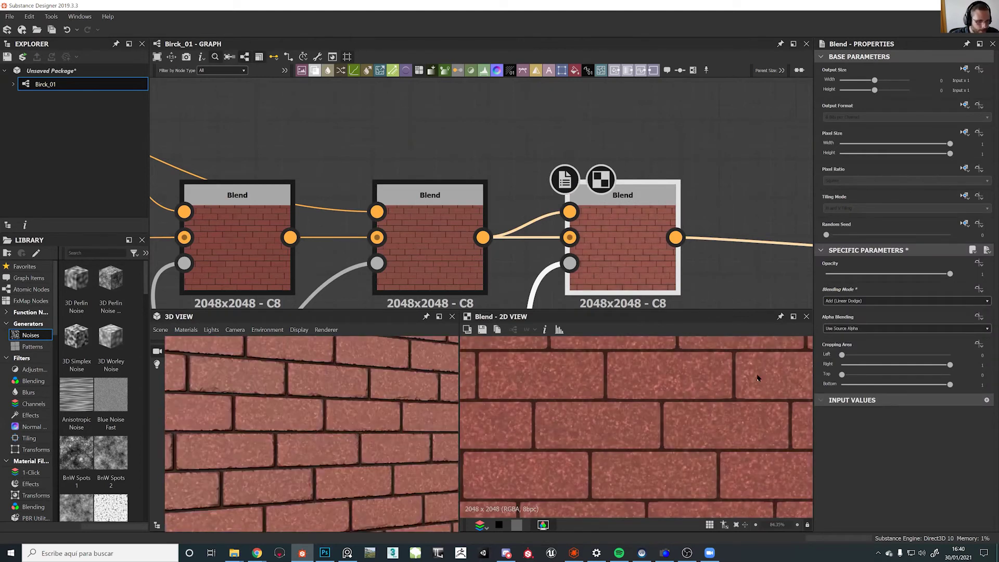
# Lower the fourth Blend's Opacity to 0.15 and inspect the dirt speckles on the bricks up close in 3D
pyautogui.moveTo(867, 274); pyautogui.dragTo(835, 276)
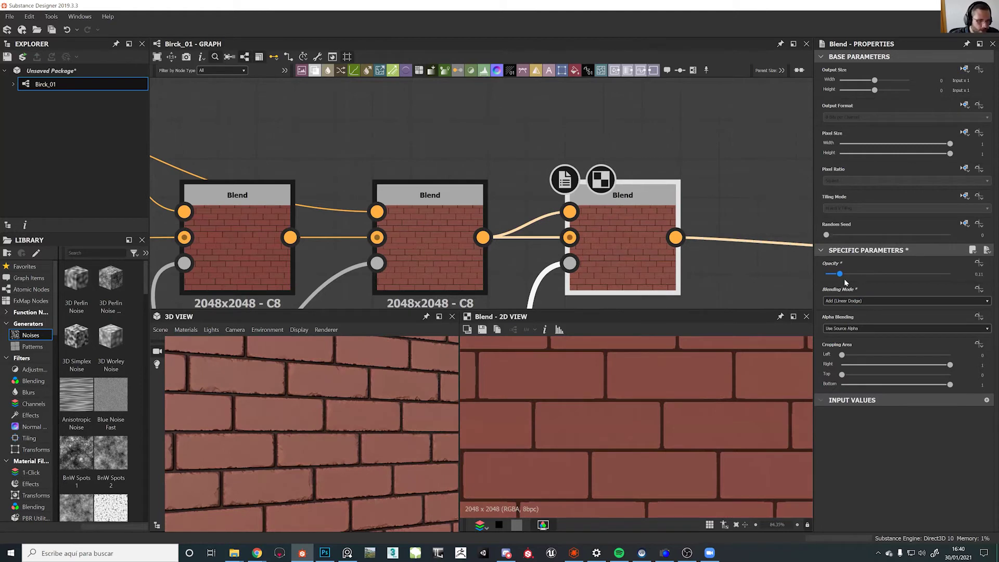
pyautogui.click(844, 274)
pyautogui.moveTo(325, 410); pyautogui.dragTo(288, 420, button='right')
pyautogui.moveTo(289, 419); pyautogui.dragTo(282, 409)
pyautogui.moveTo(282, 409); pyautogui.dragTo(321, 428, button='right')
pyautogui.moveTo(320, 426)
pyautogui.mouseDown()
pyautogui.moveTo(307, 430)
pyautogui.moveTo(330, 433)
pyautogui.mouseUp()
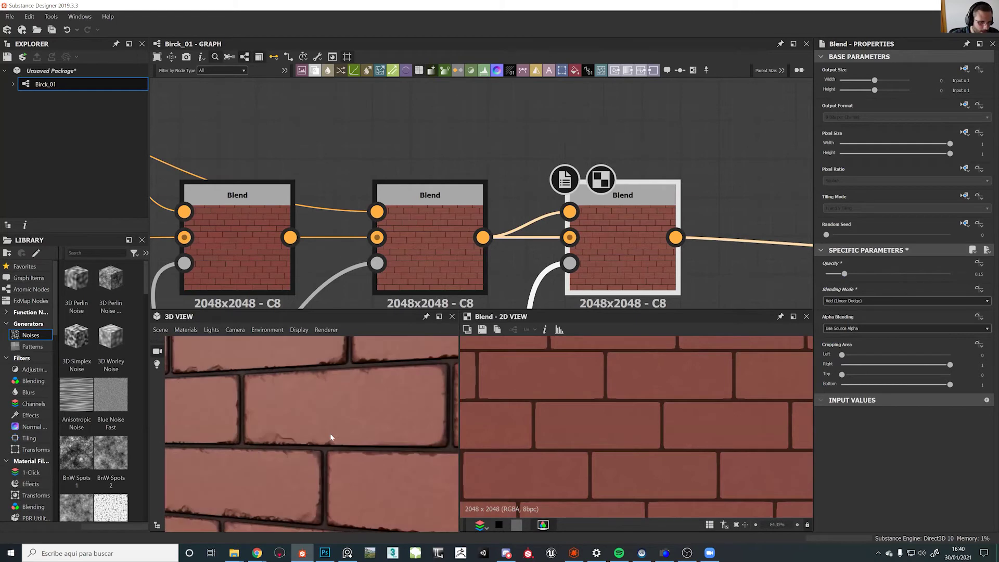
# Change the fourth Blend's blending mode to Subtract and set its Opacity to 0.21
pyautogui.click(856, 301)
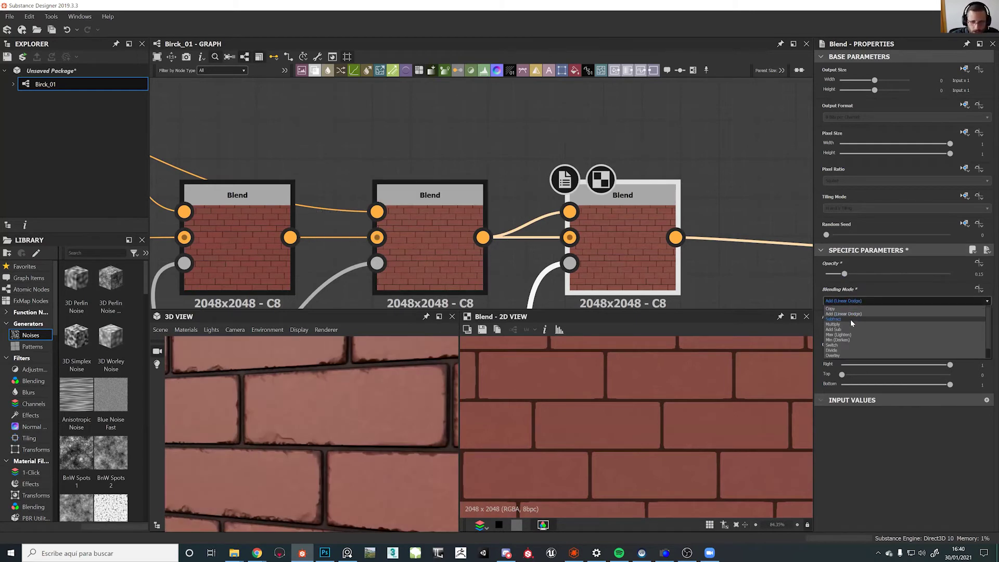
pyautogui.click(850, 319)
pyautogui.moveTo(347, 423); pyautogui.dragTo(337, 443)
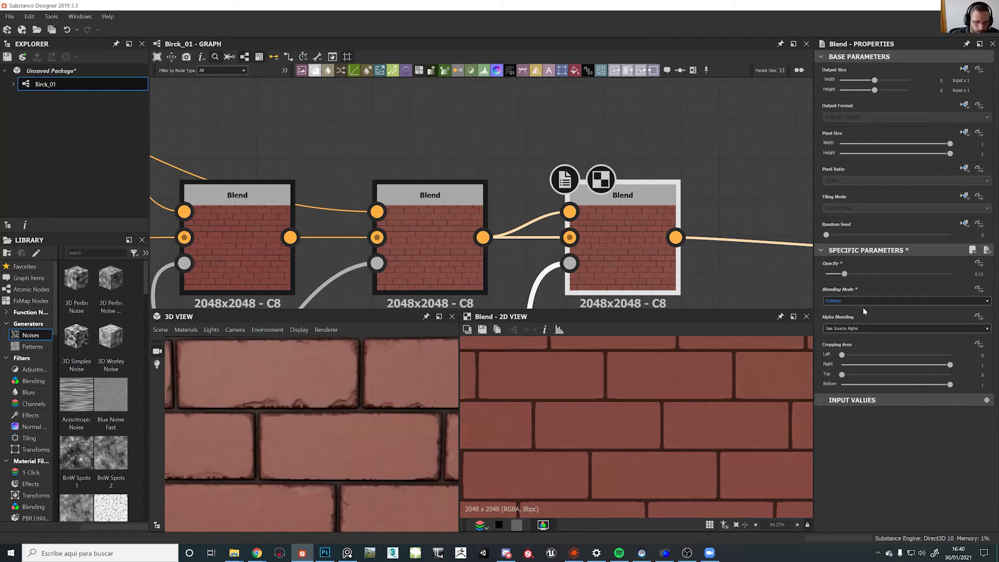
pyautogui.moveTo(844, 274)
pyautogui.mouseDown()
pyautogui.moveTo(877, 275)
pyautogui.moveTo(806, 283)
pyautogui.moveTo(854, 284)
pyautogui.mouseUp()
pyautogui.scroll(-5, 365, 401)
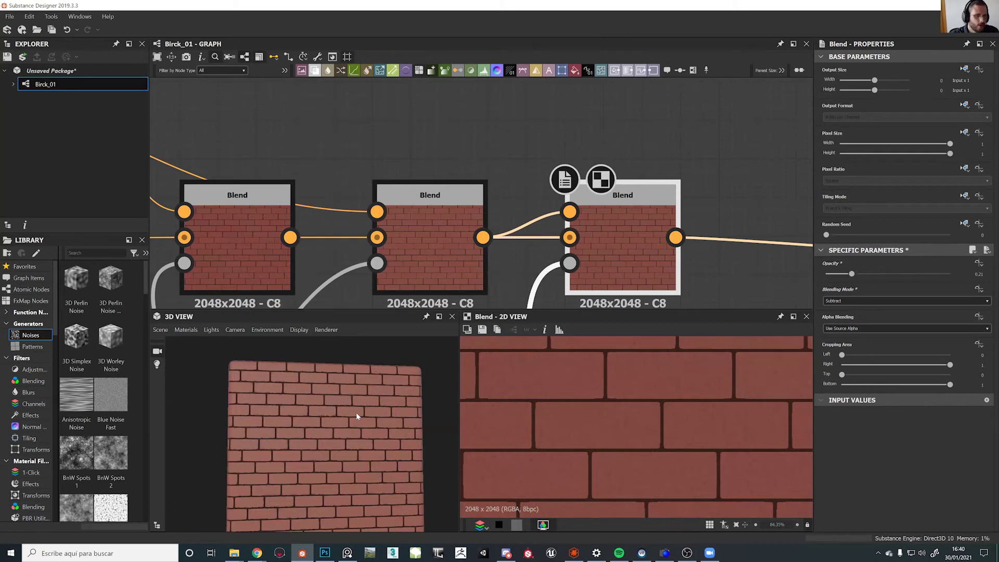
# Select the lower Gaussian Noise and its Flood Fill to Grayscale node, which feed the second Blend's opacity
pyautogui.scroll(-6, 421, 239)
pyautogui.moveTo(458, 218); pyautogui.dragTo(454, 226)
pyautogui.moveTo(313, 207); pyautogui.dragTo(323, 236)
pyautogui.scroll(3, 322, 248)
pyautogui.moveTo(327, 247); pyautogui.dragTo(360, 235, button='middle')
pyautogui.moveTo(400, 169); pyautogui.dragTo(253, 236)
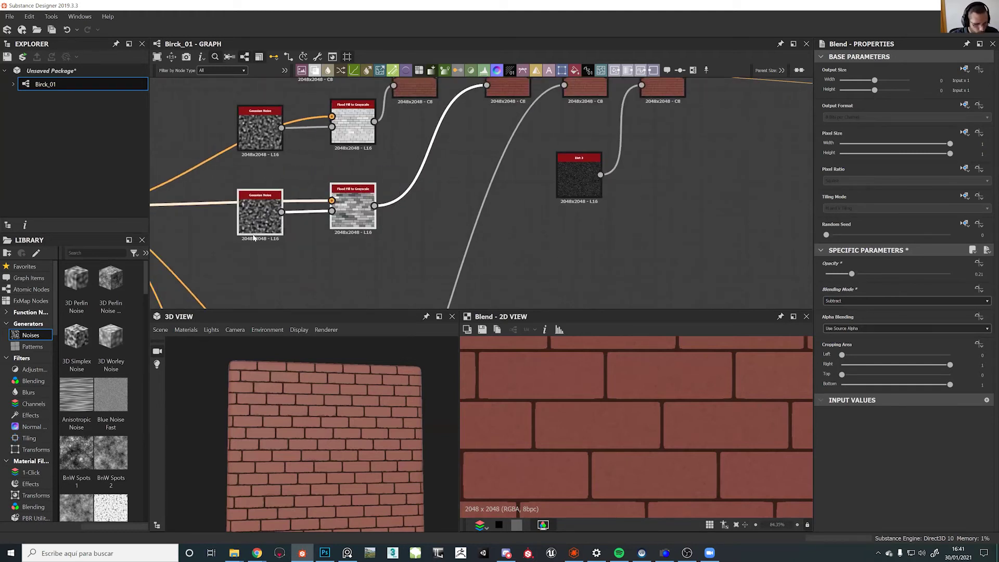
# Duplicate the lower Gaussian Noise and Flood Fill to Grayscale pair below Dirt 3, setting the copied noise's scale to 24
pyautogui.hotkey('ctrl', 'c')
pyautogui.hotkey('ctrl', 'v')
pyautogui.click(616, 255)
pyautogui.click(579, 252)
pyautogui.moveTo(876, 495); pyautogui.dragTo(865, 496)
pyautogui.scroll(-1, 863, 502)
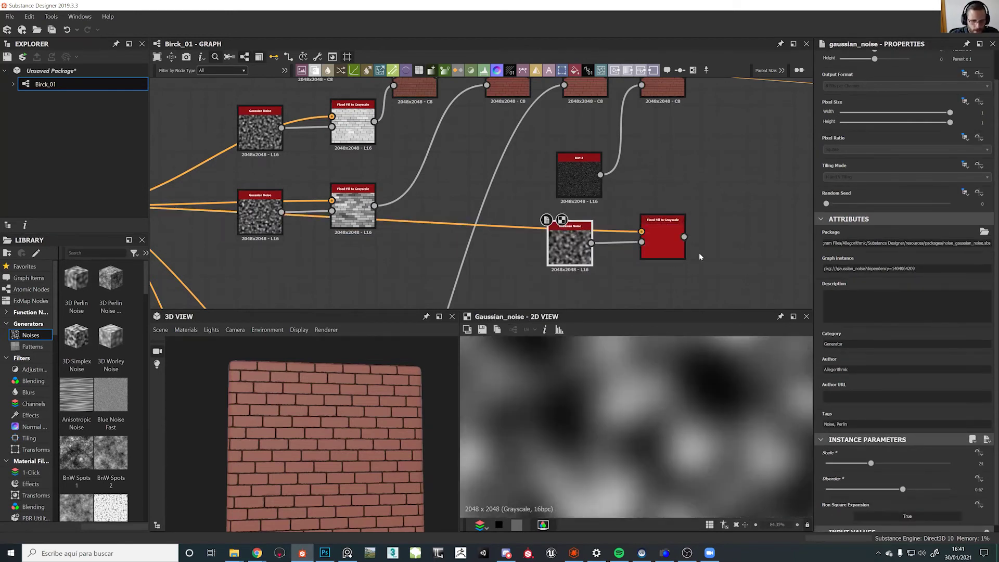
# Set the copied Flood Fill to Grayscale's Luminance Adjustment to -0.10 and Luminance Random to 1
pyautogui.click(662, 240)
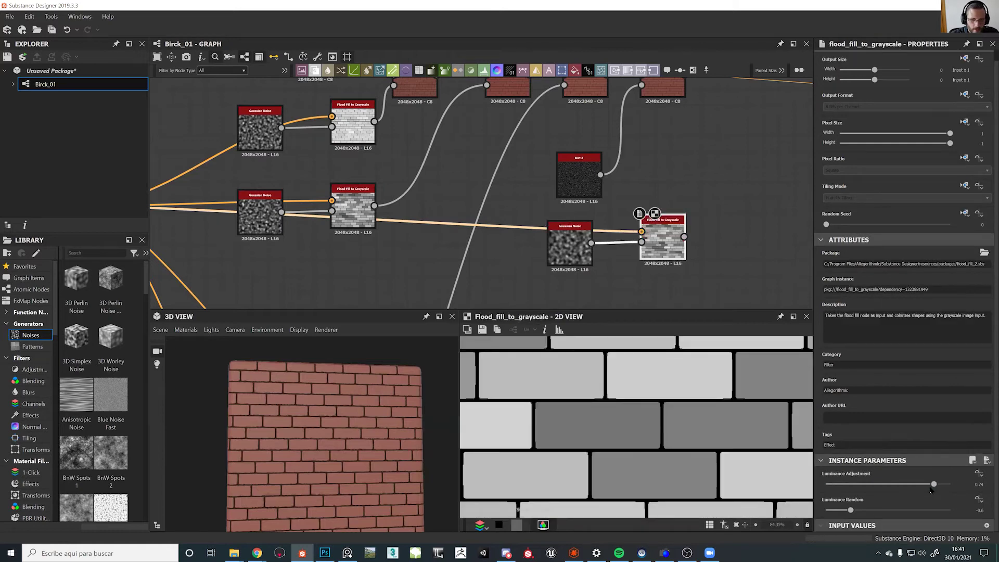
pyautogui.moveTo(915, 491); pyautogui.dragTo(914, 490)
pyautogui.moveTo(850, 510); pyautogui.dragTo(952, 512)
pyautogui.moveTo(896, 484); pyautogui.dragTo(878, 484)
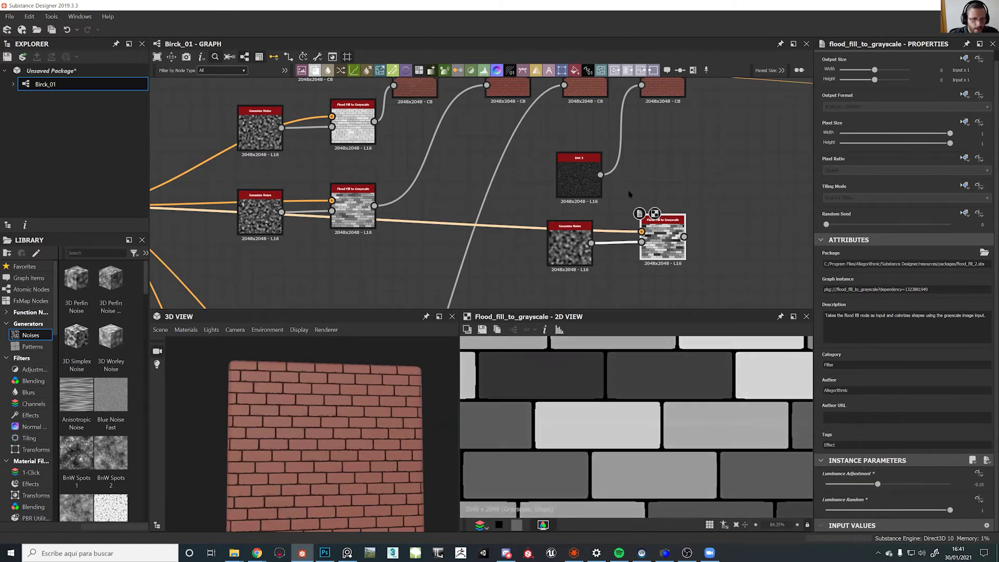
# Add a Multiply Blend after Dirt 3 with the copied Flood Fill to Grayscale as foreground, and shift the copied pair aside
pyautogui.click(582, 185)
pyautogui.press('space')
pyautogui.write('B')
pyautogui.click(618, 208)
pyautogui.moveTo(683, 237); pyautogui.dragTo(635, 165)
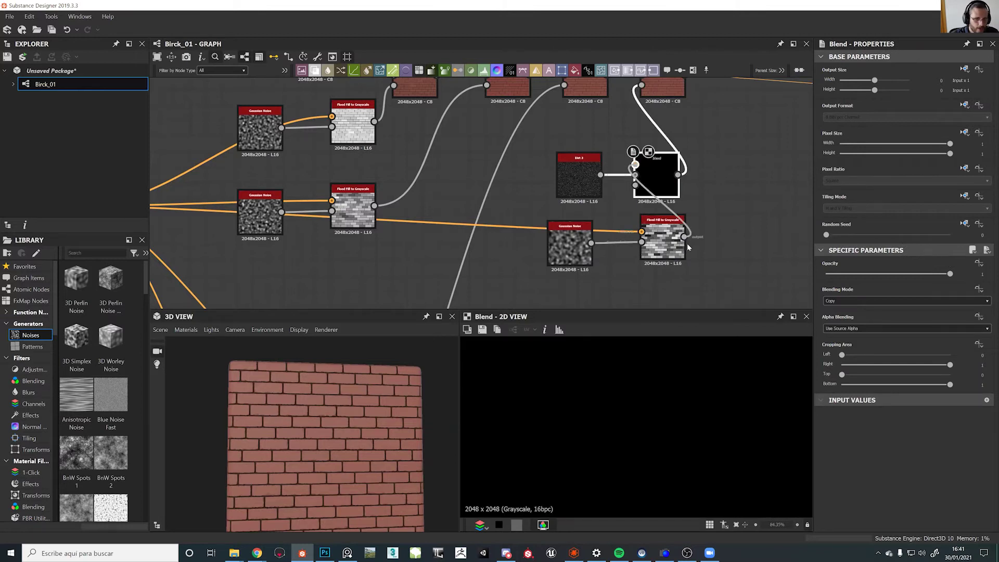
pyautogui.click(841, 301)
pyautogui.click(846, 326)
pyautogui.moveTo(523, 216); pyautogui.dragTo(623, 255)
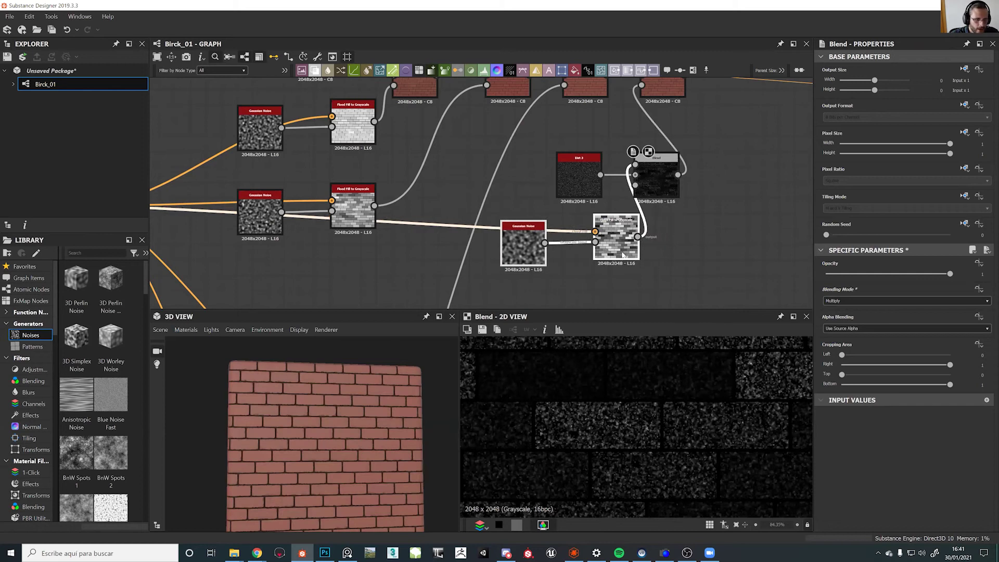
# Compare Dirt 3 with its Multiply blend, and try an opacity of 1 on the last Subtract blend in the color chain
pyautogui.scroll(8, 589, 425)
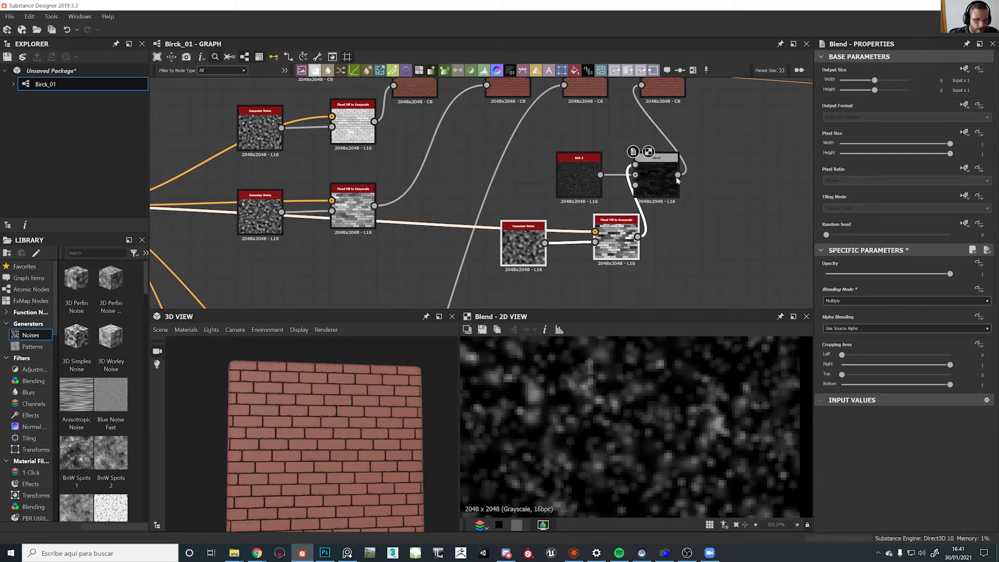
pyautogui.doubleClick(582, 176)
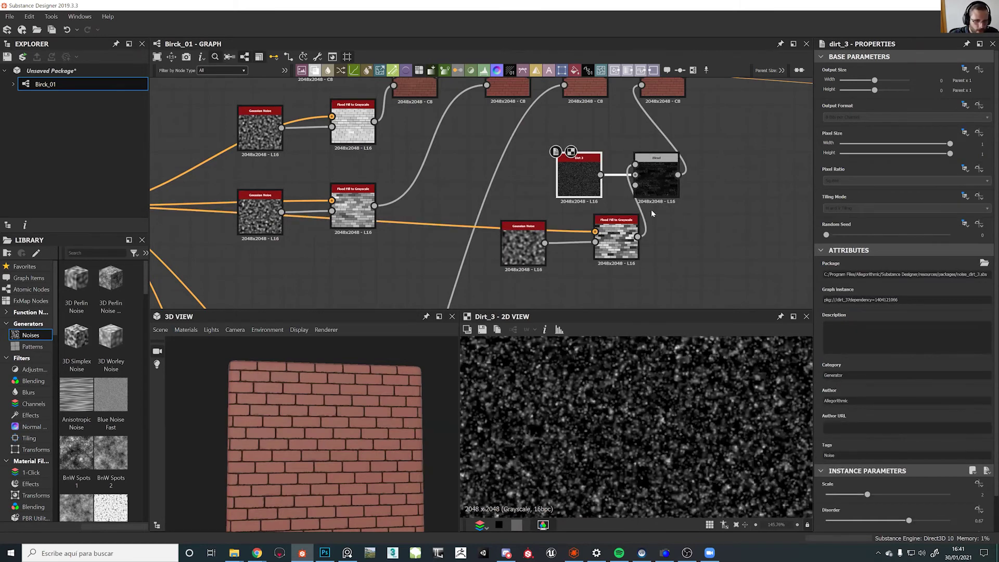
pyautogui.doubleClick(656, 179)
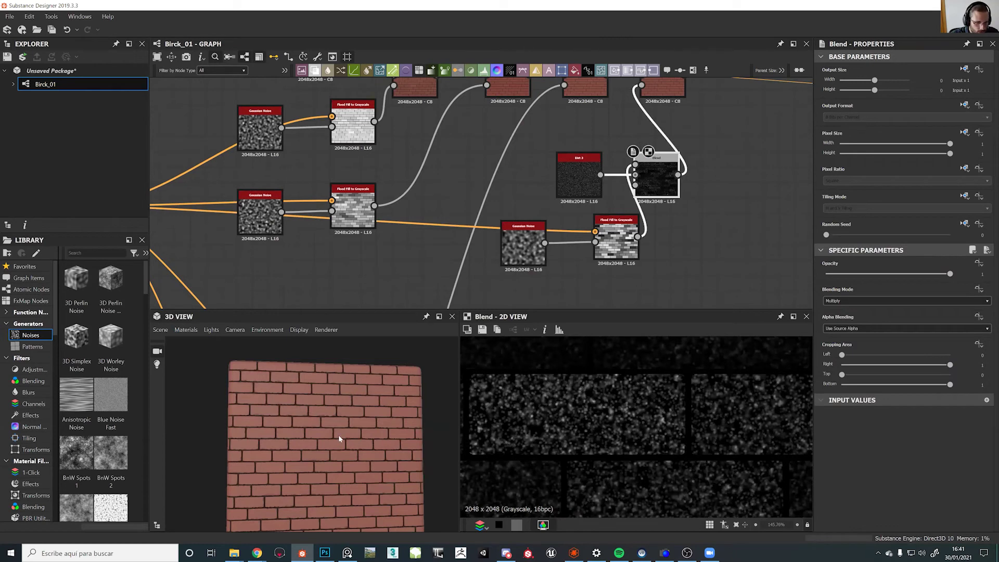
pyautogui.scroll(10, 339, 435)
pyautogui.scroll(-10, 381, 357)
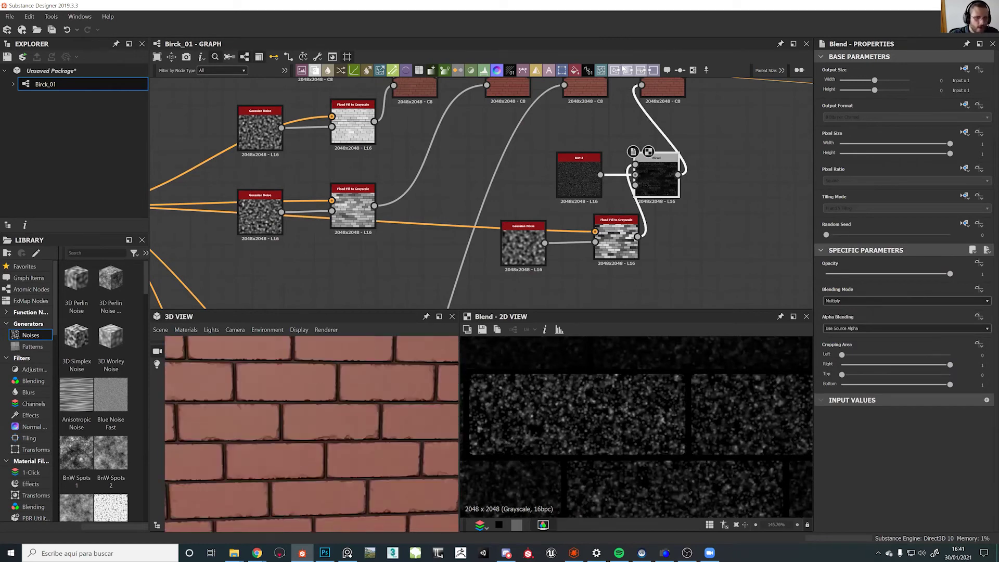
pyautogui.click(648, 88)
pyautogui.moveTo(680, 106); pyautogui.dragTo(610, 208, button='middle')
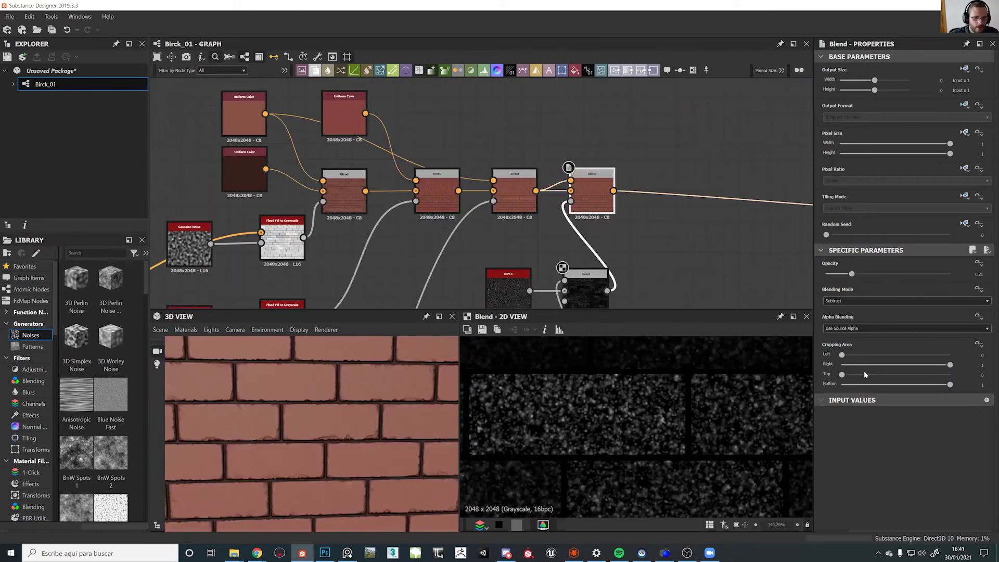
pyautogui.moveTo(851, 274); pyautogui.dragTo(952, 274)
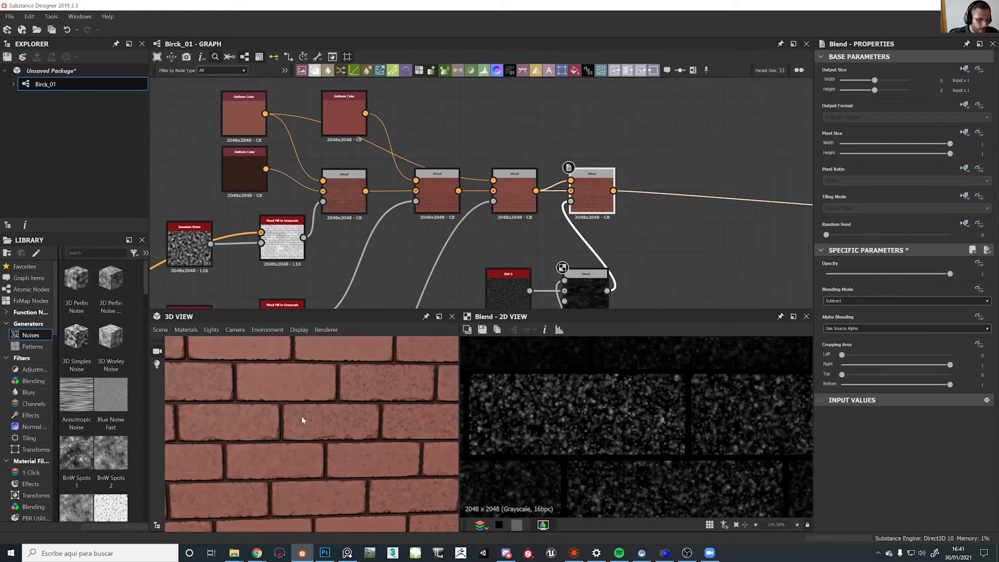
pyautogui.scroll(-5, 302, 417)
pyautogui.moveTo(323, 417); pyautogui.dragTo(303, 387)
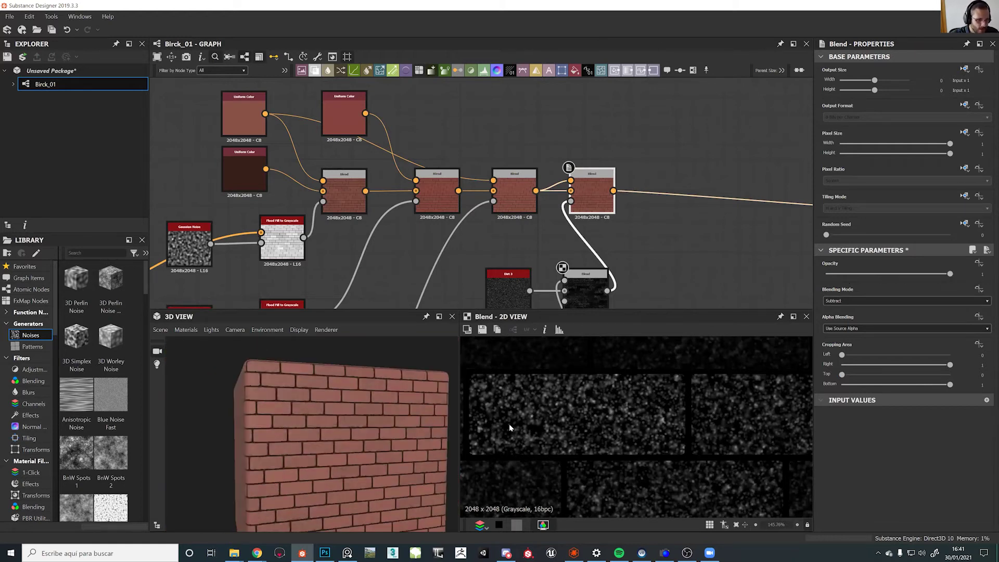
# Set the opacity of the last Subtract blend to 0.23 and check the dirt on the bricks in 3D
pyautogui.moveTo(904, 274); pyautogui.dragTo(790, 280)
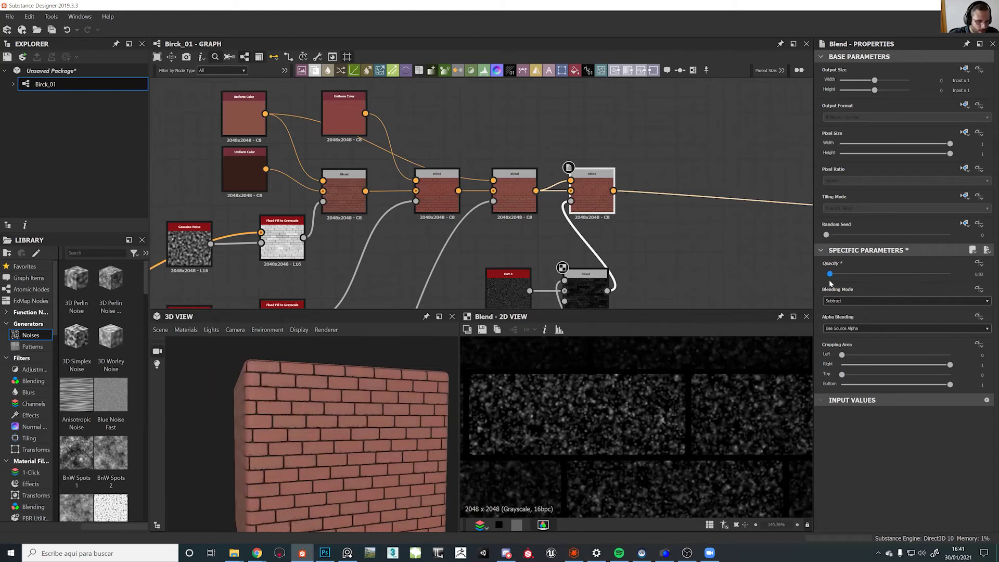
pyautogui.scroll(5, 357, 429)
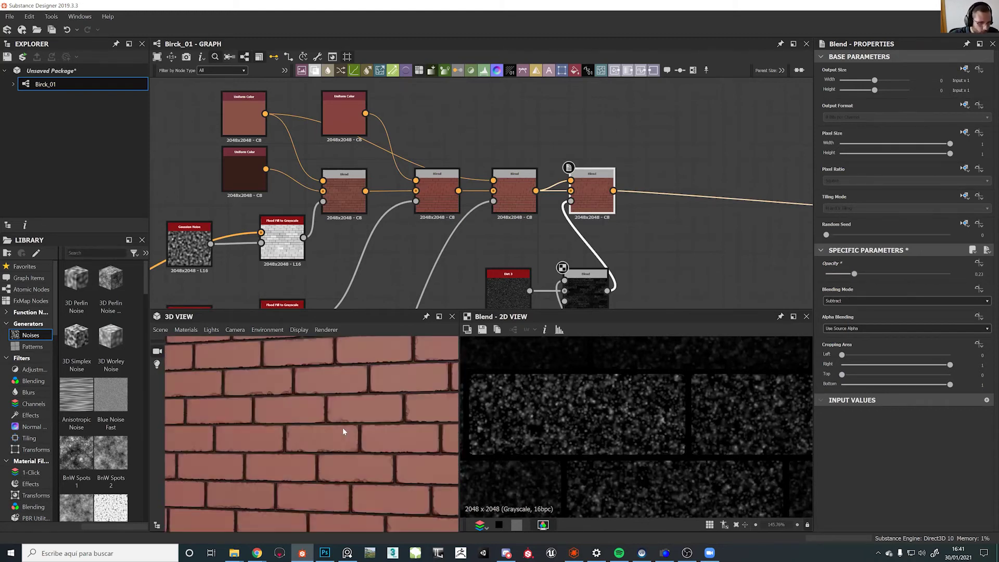
pyautogui.scroll(-5, 320, 426)
pyautogui.moveTo(310, 425); pyautogui.dragTo(319, 439)
pyautogui.scroll(-4, 325, 443)
pyautogui.scroll(5, 318, 437)
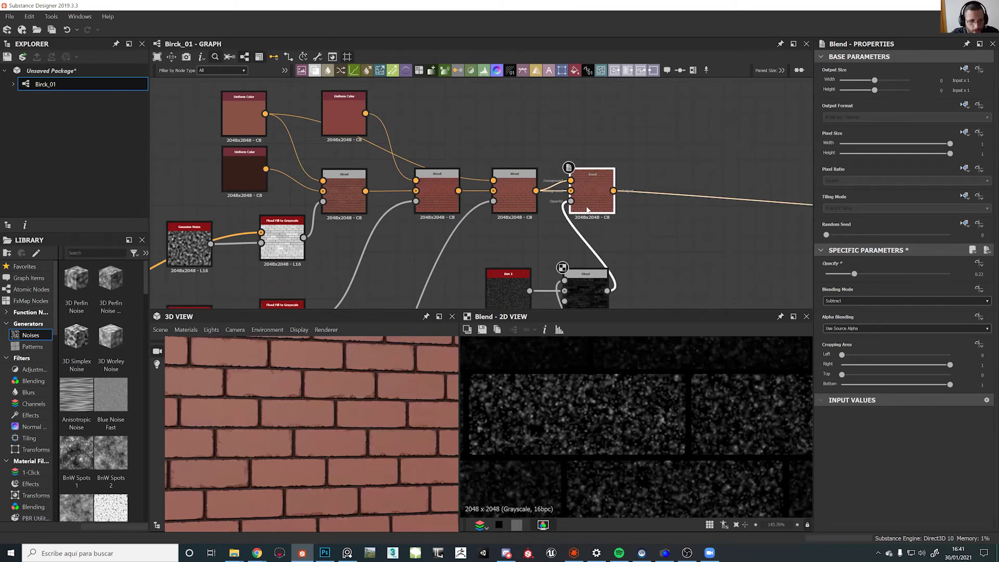
# Rearrange the dirt mask nodes, moving the copied Gaussian Noise and Flood Fill to Grayscale pair next to the other grayscale pairs
pyautogui.scroll(-4, 533, 208)
pyautogui.moveTo(504, 198); pyautogui.dragTo(617, 227)
pyautogui.moveTo(584, 249); pyautogui.dragTo(594, 218, button='middle')
pyautogui.moveTo(584, 220); pyautogui.dragTo(499, 240)
pyautogui.moveTo(570, 236); pyautogui.dragTo(456, 255)
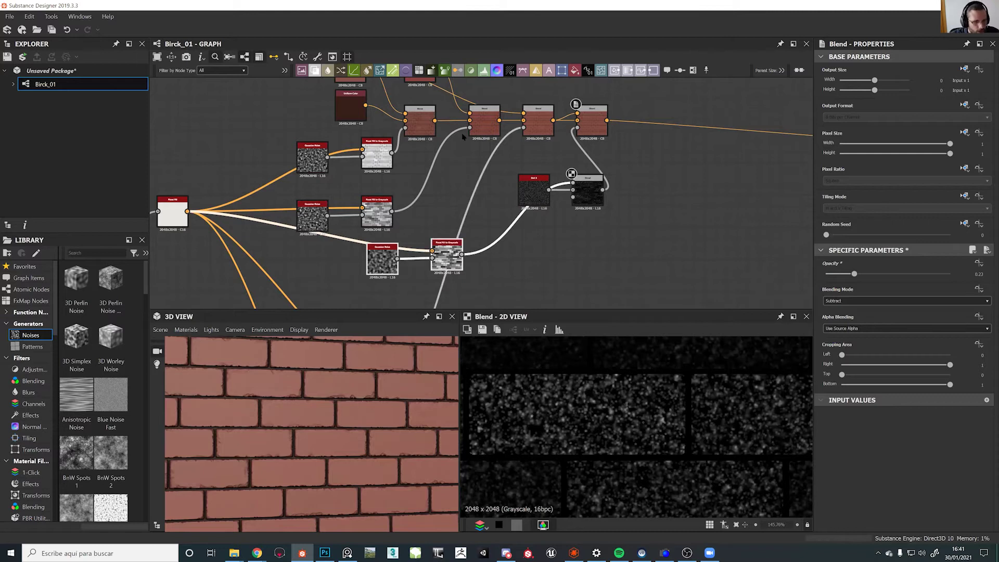
# Insert a Blend node after the Subtract blend in the color chain and move Dirt 3 with its Multiply blend closer below the chain
pyautogui.moveTo(572, 145); pyautogui.dragTo(474, 205, button='middle')
pyautogui.click(488, 182)
pyautogui.press('space')
pyautogui.write('b')
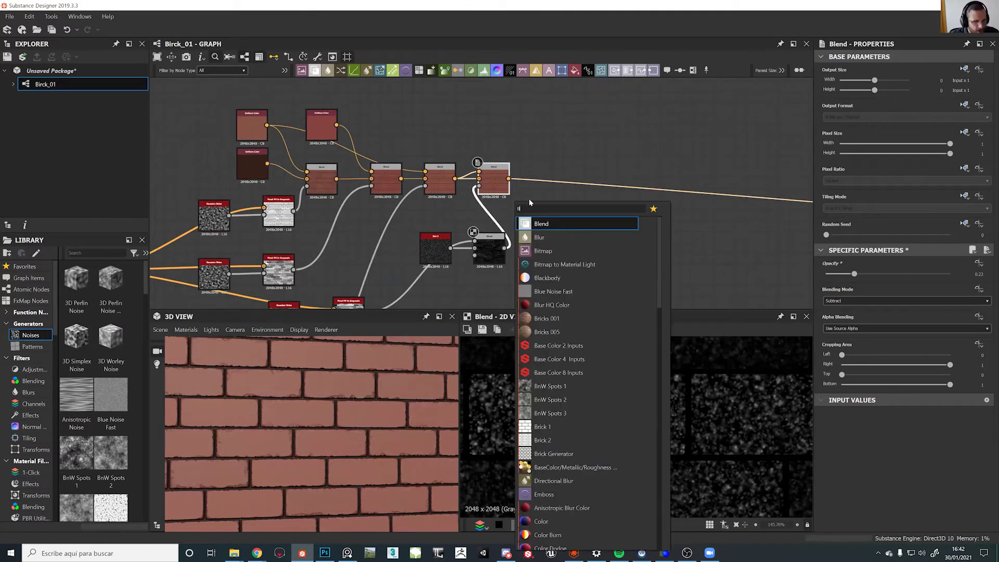
pyautogui.click(539, 221)
pyautogui.moveTo(413, 219); pyautogui.dragTo(444, 237)
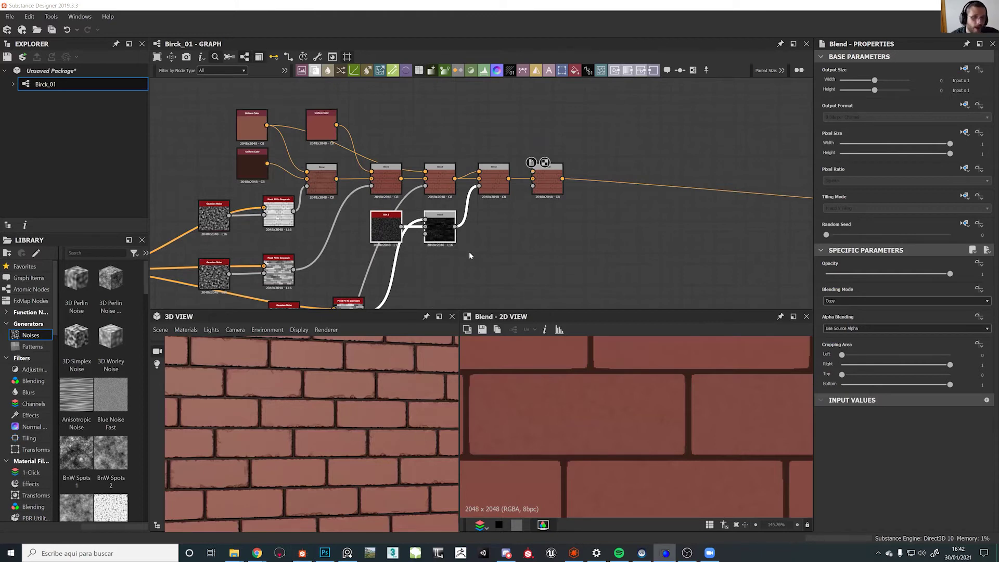
# Add a Dirt 2 noise node beside the Dirt 3 mask nodes and preview it in 2D
pyautogui.click(501, 246)
pyautogui.scroll(4, 497, 231)
pyautogui.moveTo(497, 230); pyautogui.dragTo(449, 172, button='middle')
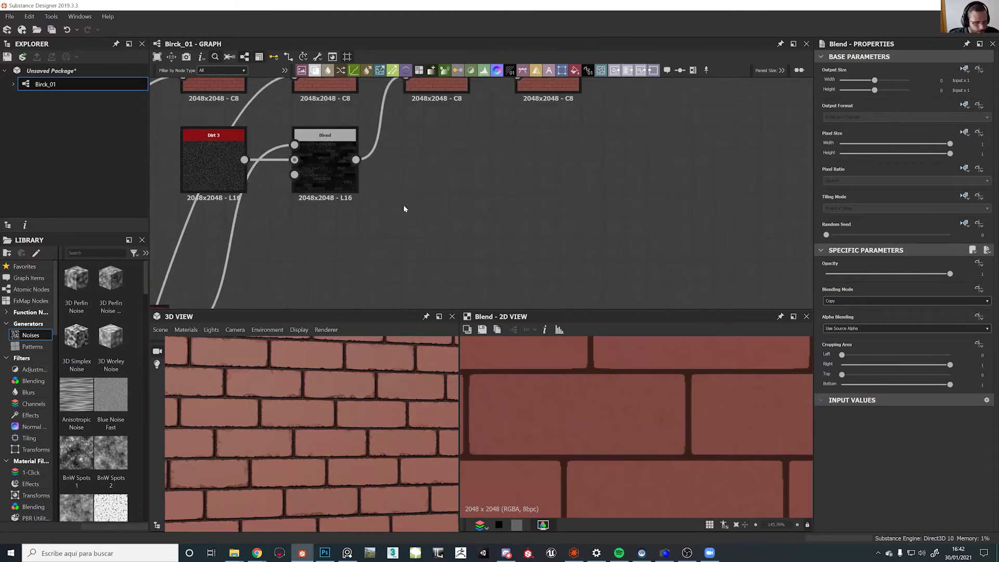
pyautogui.moveTo(292, 206); pyautogui.dragTo(313, 238, button='middle')
pyautogui.click(236, 200)
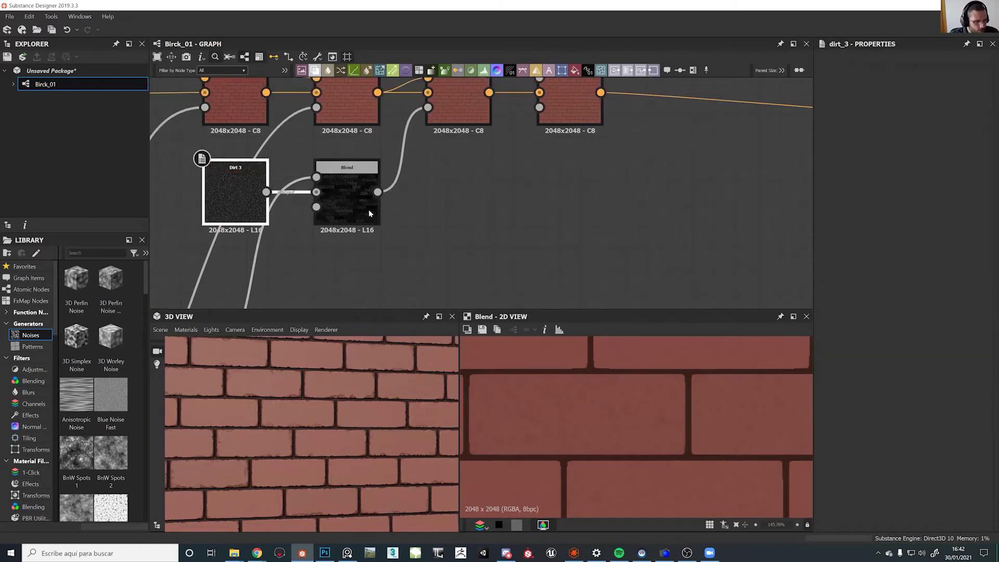
pyautogui.click(442, 227)
pyautogui.press('space')
pyautogui.write('DIRT')
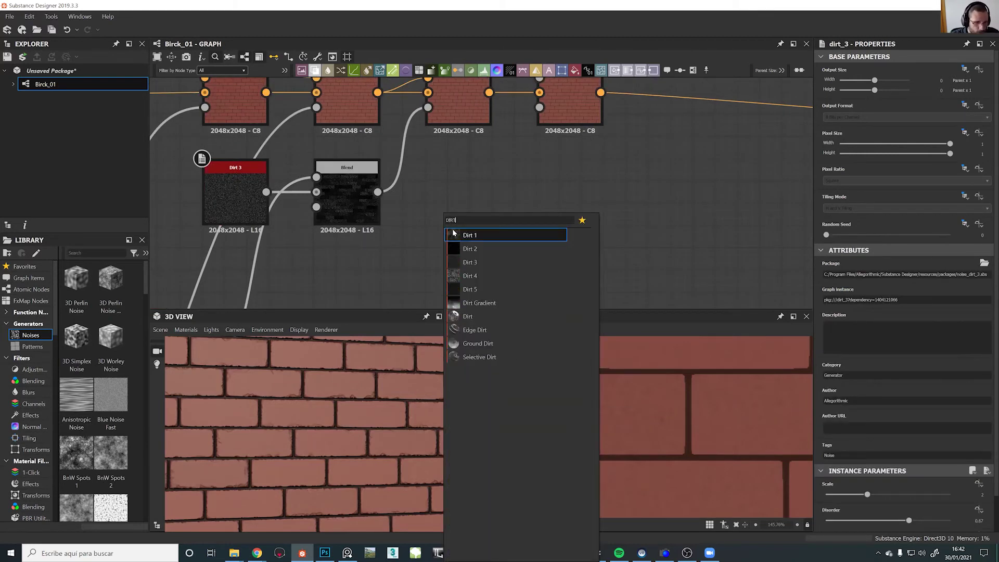
pyautogui.click(466, 249)
pyautogui.doubleClick(453, 254)
pyautogui.moveTo(453, 253); pyautogui.dragTo(475, 242)
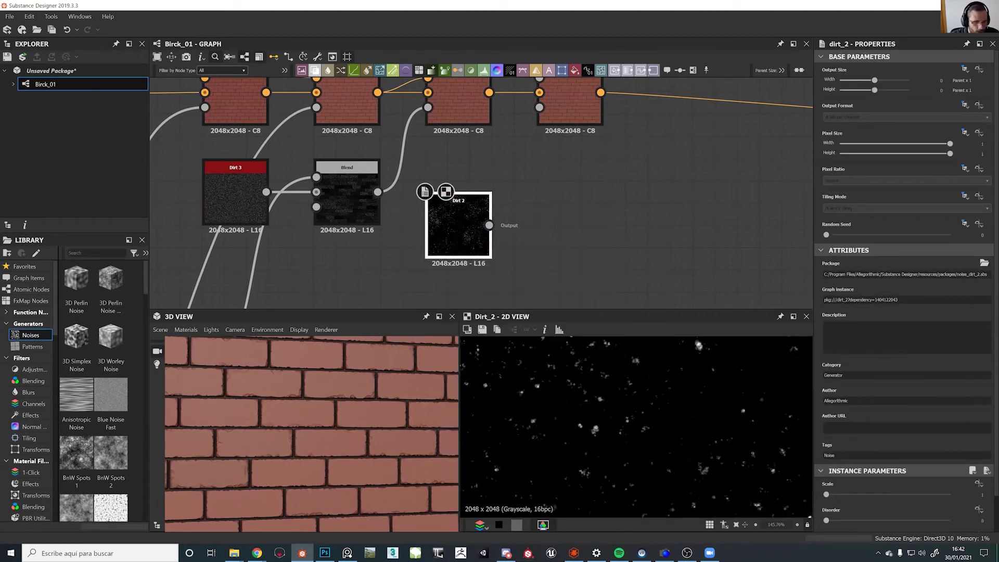
# Raise the Dirt 2 scale, set its disorder to 0.43, and connect it to the new Blend's opacity input
pyautogui.moveTo(851, 494); pyautogui.dragTo(878, 486)
pyautogui.scroll(-1, 857, 492)
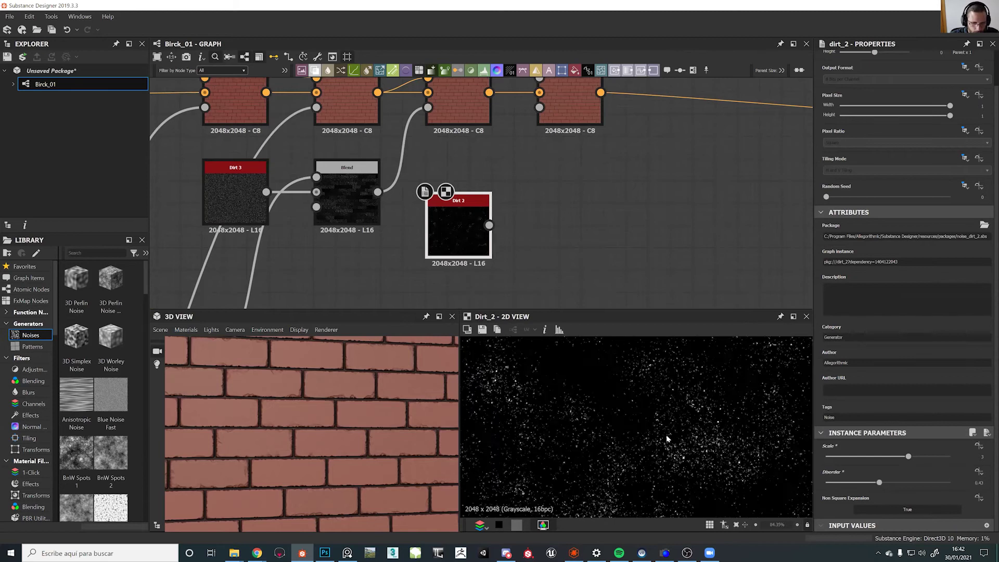
pyautogui.scroll(-10, 677, 427)
pyautogui.moveTo(489, 225); pyautogui.dragTo(539, 107)
pyautogui.moveTo(471, 235); pyautogui.dragTo(471, 202)
# Add a Uniform Color node in grey with a value of 117 and connect it to the last Blend's foreground input
pyautogui.moveTo(472, 258); pyautogui.dragTo(456, 365, button='middle')
pyautogui.moveTo(439, 125); pyautogui.dragTo(439, 171, button='middle')
pyautogui.press('space')
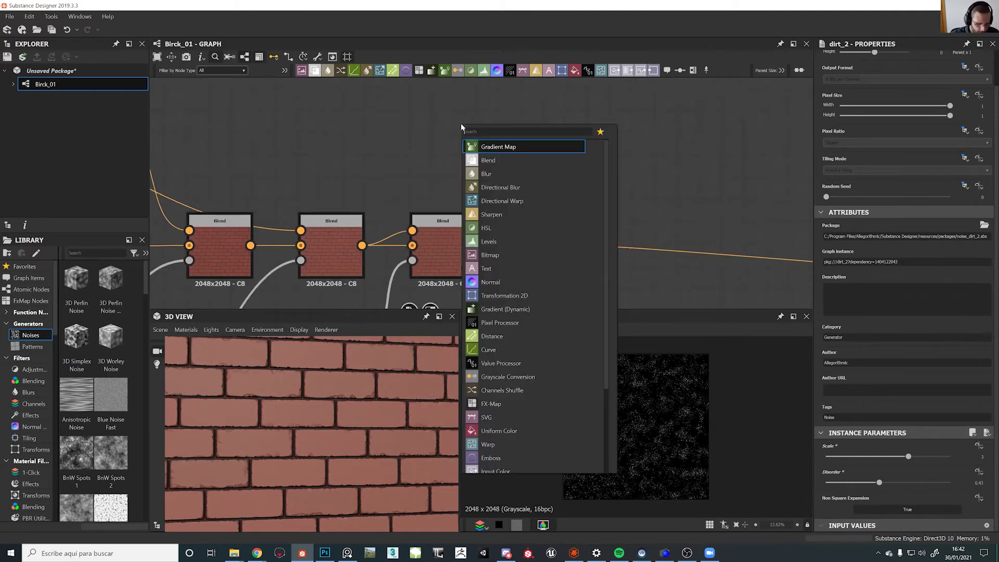
pyautogui.write('UNOI')
pyautogui.press('BackSpace')
pyautogui.press('BackSpace')
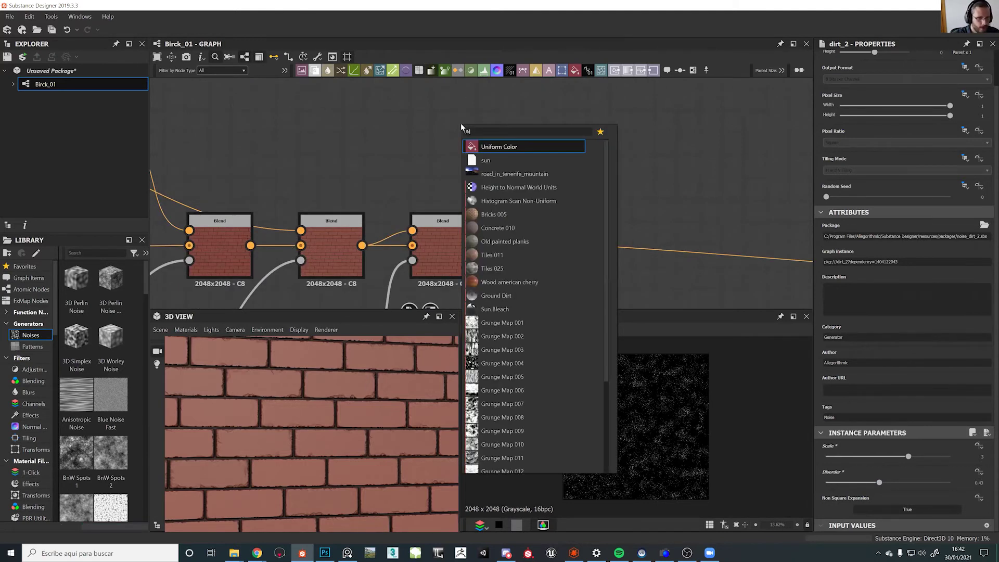
pyautogui.press('Return')
pyautogui.moveTo(461, 124); pyautogui.dragTo(444, 157)
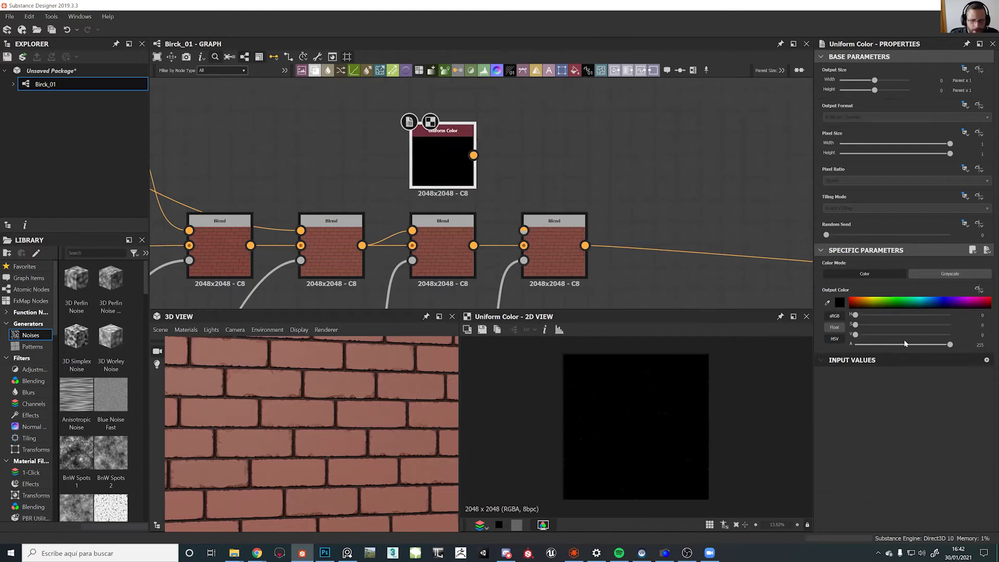
pyautogui.moveTo(855, 334); pyautogui.dragTo(901, 343)
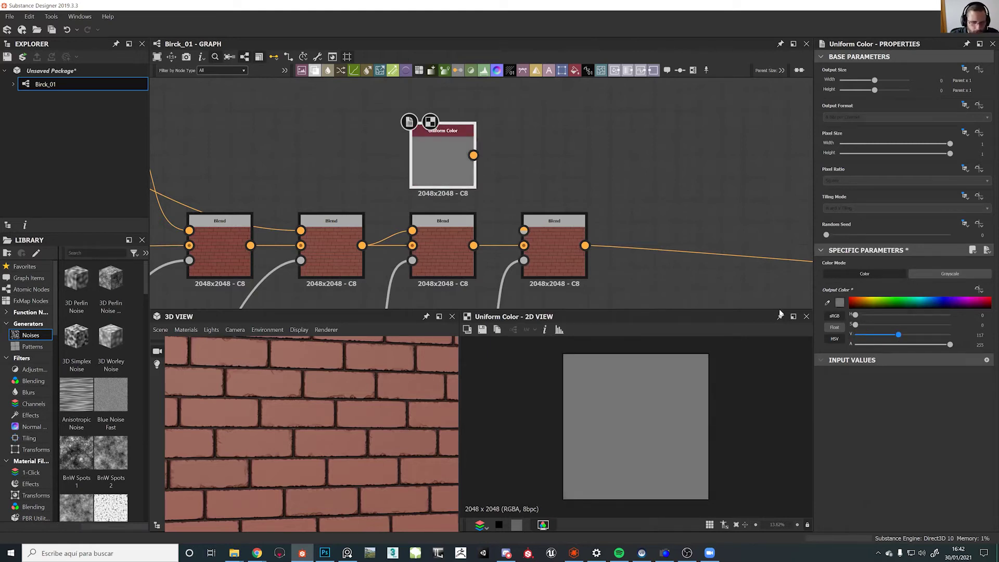
pyautogui.moveTo(524, 231); pyautogui.dragTo(473, 156)
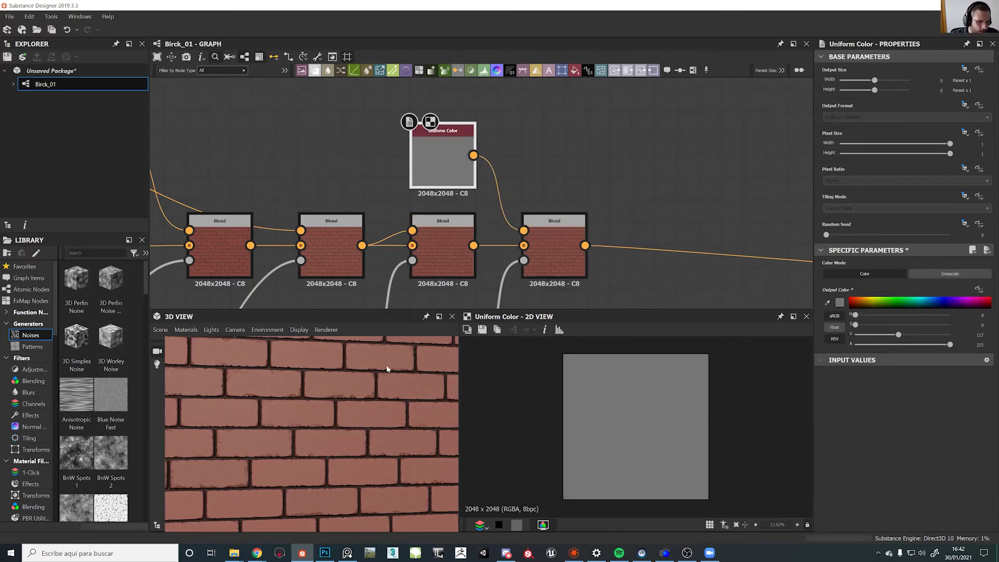
# Examine the grey specks on the brick surface in 3D from close up, from afar and under different lighting
pyautogui.scroll(5, 319, 405)
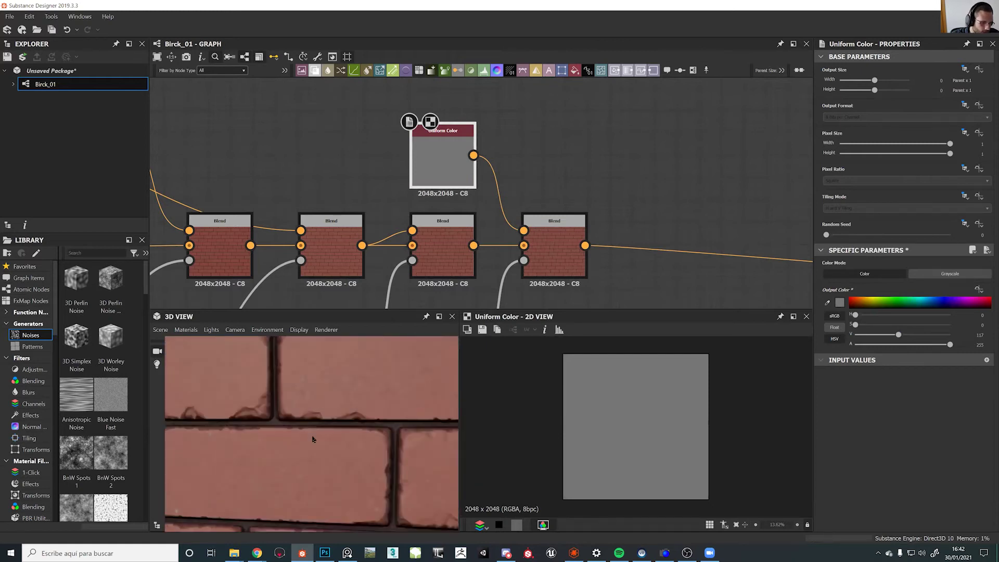
pyautogui.moveTo(283, 497); pyautogui.dragTo(276, 437, button='middle')
pyautogui.keyDown('ctrl'); pyautogui.keyDown('shift'); pyautogui.moveTo(275, 437); pyautogui.dragTo(310, 445, button='right'); pyautogui.keyUp('shift'); pyautogui.keyUp('ctrl')
pyautogui.scroll(-5, 310, 445)
pyautogui.moveTo(302, 468); pyautogui.dragTo(293, 437, button='middle')
pyautogui.keyDown('ctrl'); pyautogui.keyDown('shift'); pyautogui.moveTo(293, 436); pyautogui.dragTo(321, 441, button='right'); pyautogui.keyUp('shift'); pyautogui.keyUp('ctrl')
pyautogui.scroll(4, 308, 415)
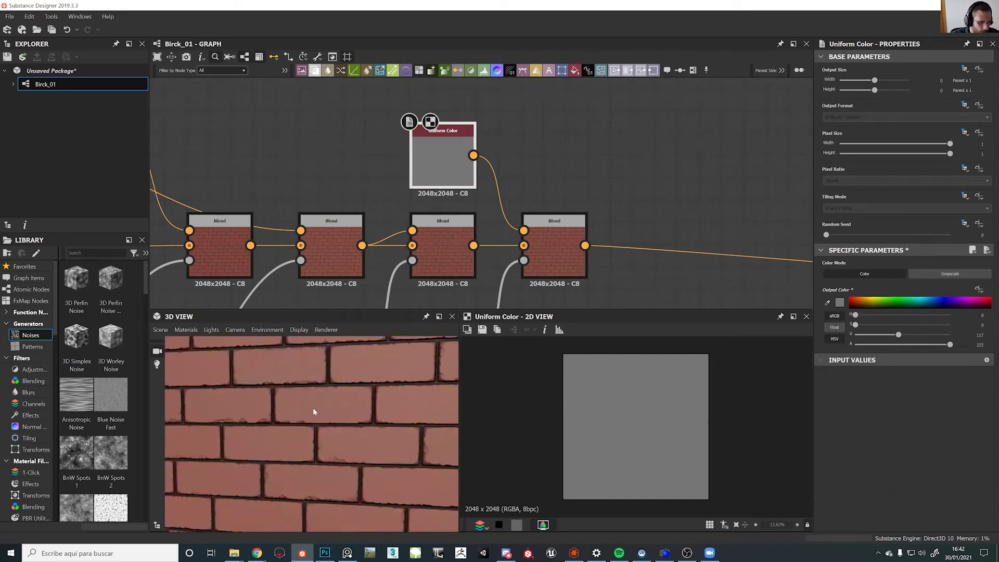
pyautogui.scroll(-3, 268, 415)
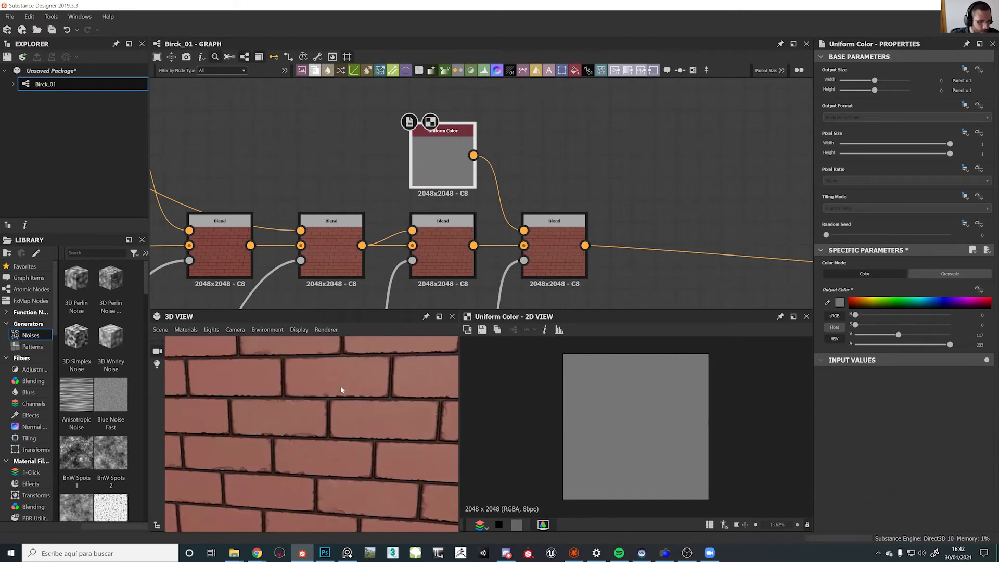
pyautogui.moveTo(340, 386); pyautogui.dragTo(345, 373, button='middle')
pyautogui.moveTo(345, 370); pyautogui.dragTo(348, 370)
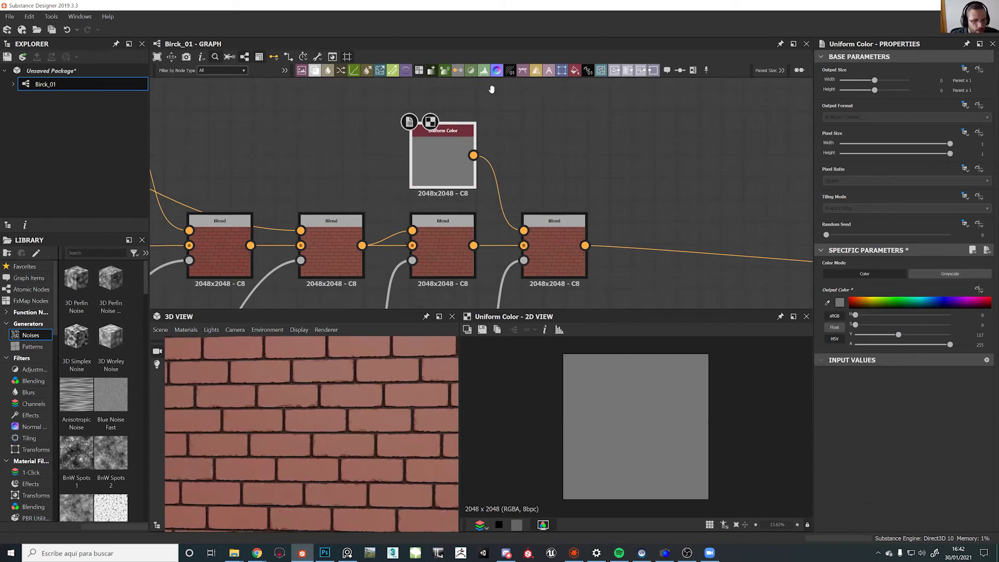
# Add a Blend node below Dirt 2 and connect the Dirt 2 output to its background input
pyautogui.moveTo(492, 90); pyautogui.dragTo(494, 66, button='middle')
pyautogui.scroll(-7, 486, 183)
pyautogui.moveTo(511, 221); pyautogui.dragTo(518, 162, button='middle')
pyautogui.click(488, 147)
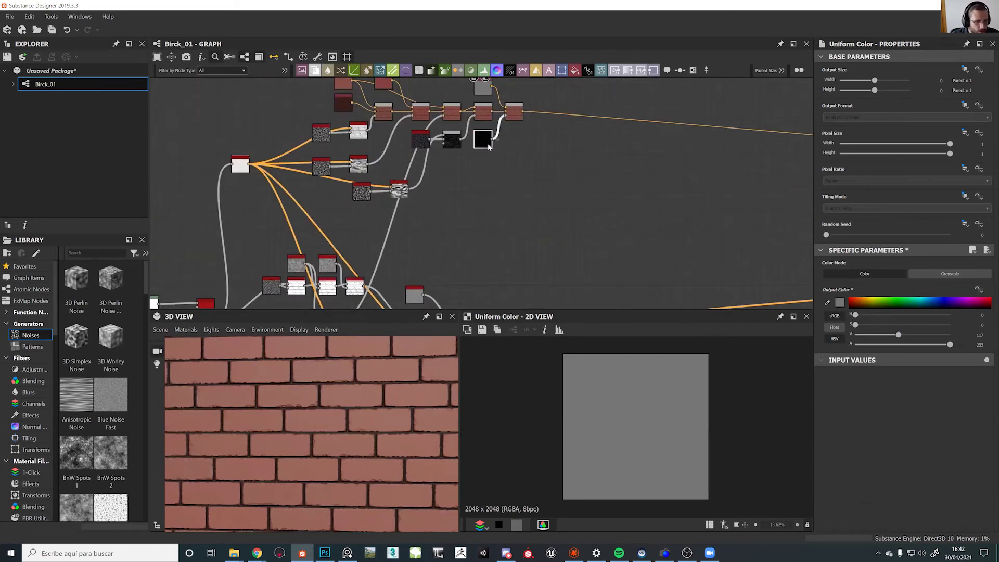
pyautogui.click(487, 146)
pyautogui.scroll(3, 474, 188)
pyautogui.click(479, 211)
pyautogui.press('space')
pyautogui.write('B')
pyautogui.click(516, 235)
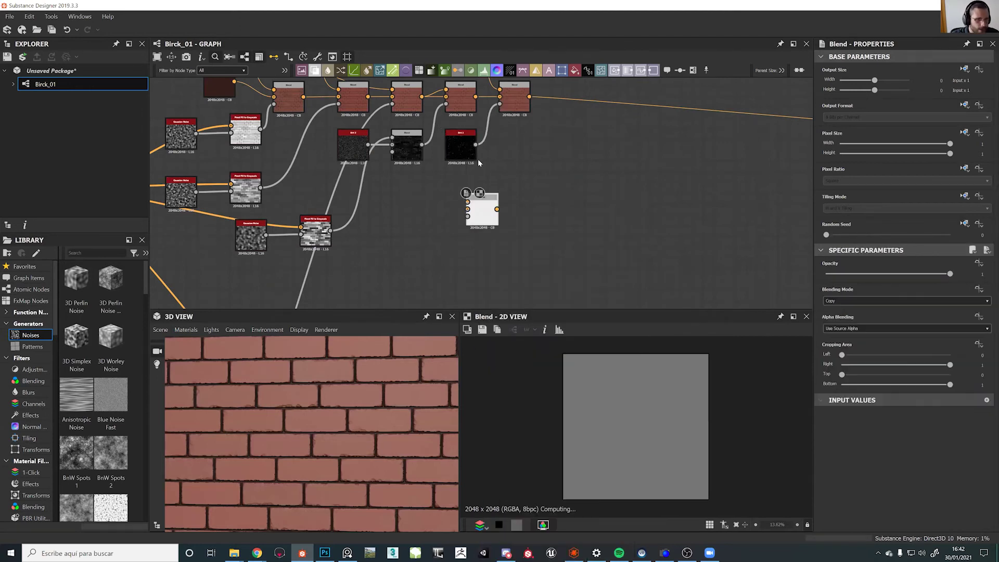
pyautogui.moveTo(475, 145); pyautogui.dragTo(538, 211)
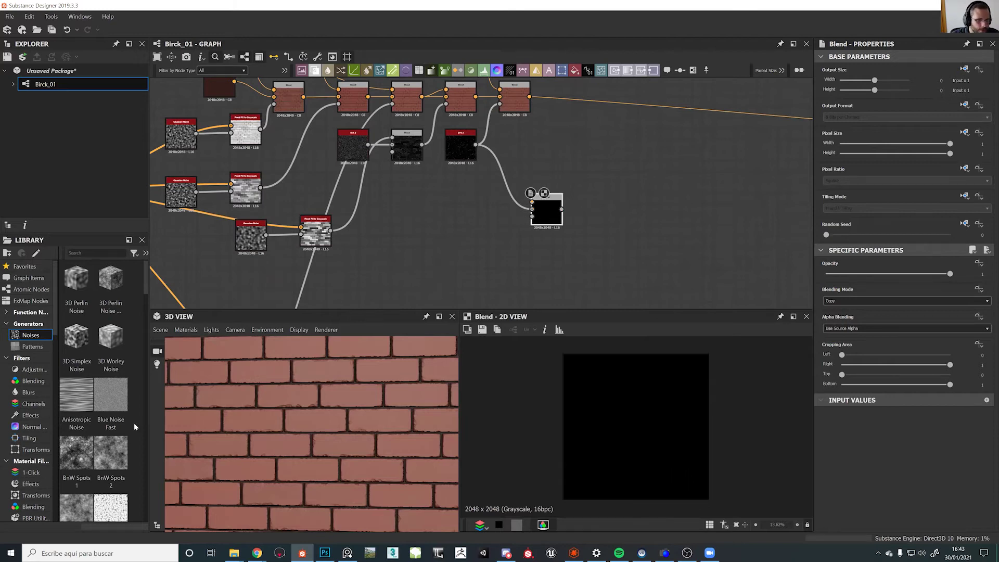
# Connect the output of the Slope Blur Grayscale brick mask to the foreground input of the new Blend below Dirt 2
pyautogui.scroll(-3, 373, 280)
pyautogui.moveTo(373, 280); pyautogui.dragTo(480, 74, button='middle')
pyautogui.scroll(8, 390, 164)
pyautogui.click(387, 174)
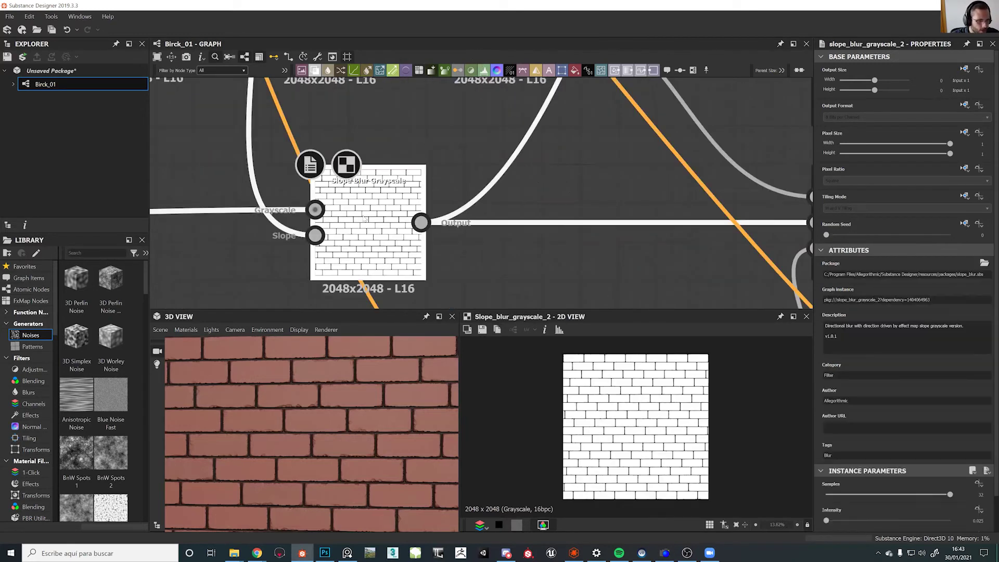
pyautogui.scroll(-7, 362, 213)
pyautogui.moveTo(416, 234); pyautogui.dragTo(461, 300, button='middle')
pyautogui.scroll(-3, 461, 300)
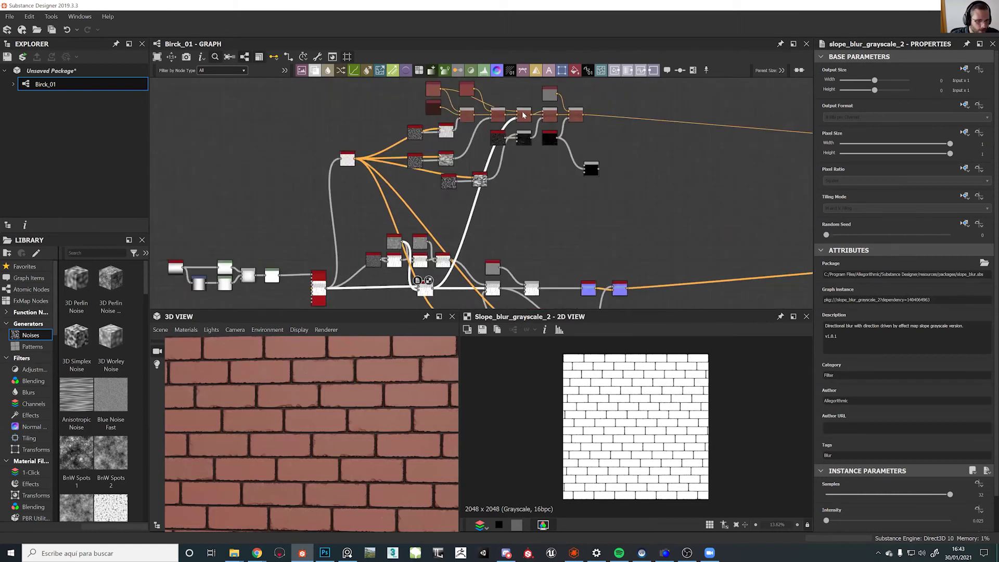
pyautogui.moveTo(523, 177); pyautogui.dragTo(514, 133, button='middle')
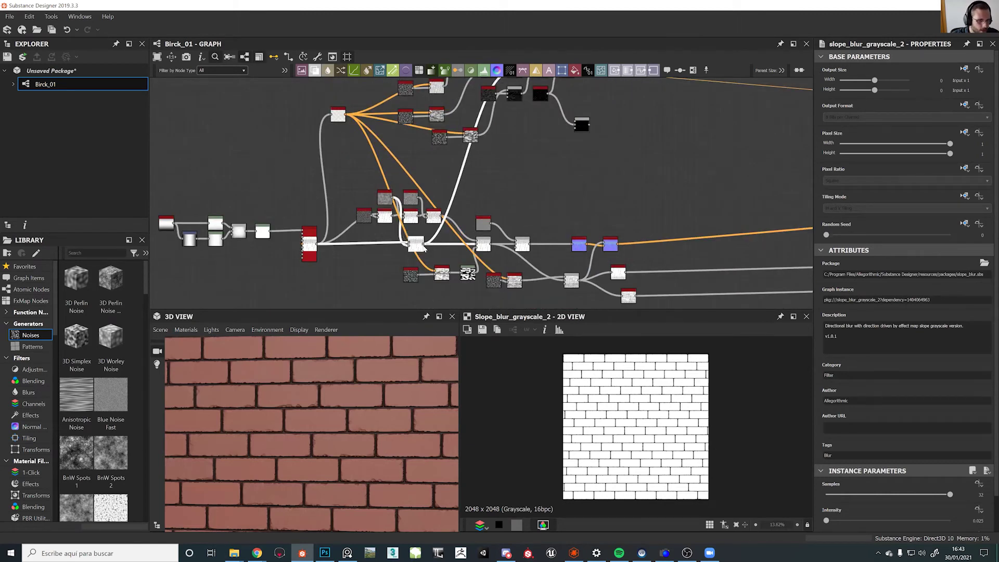
pyautogui.moveTo(425, 243); pyautogui.dragTo(574, 119)
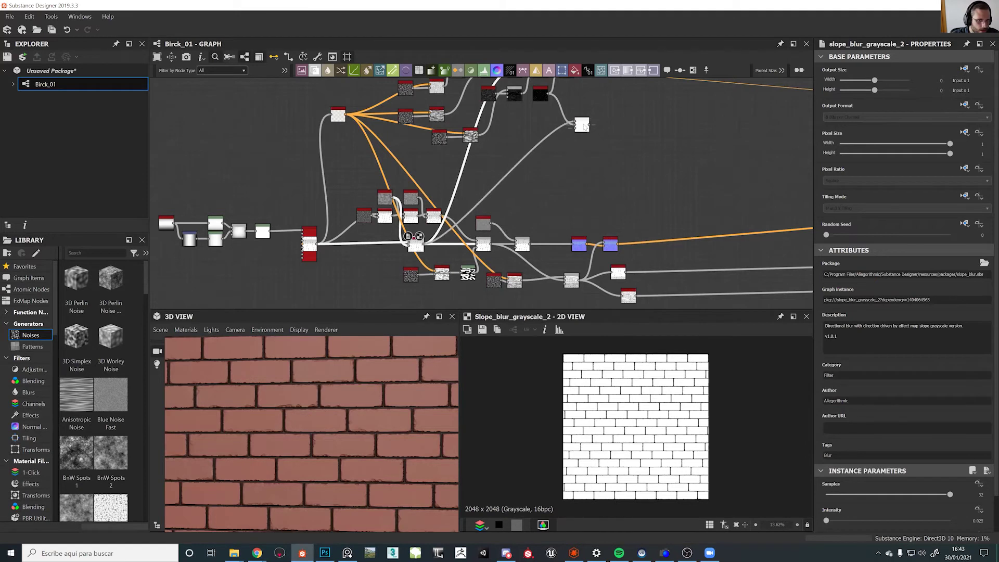
# Set the new Blend's blending mode to Multiply and compare the masked specks with the Slope Blur Grayscale brick mask in 2D
pyautogui.click(833, 300)
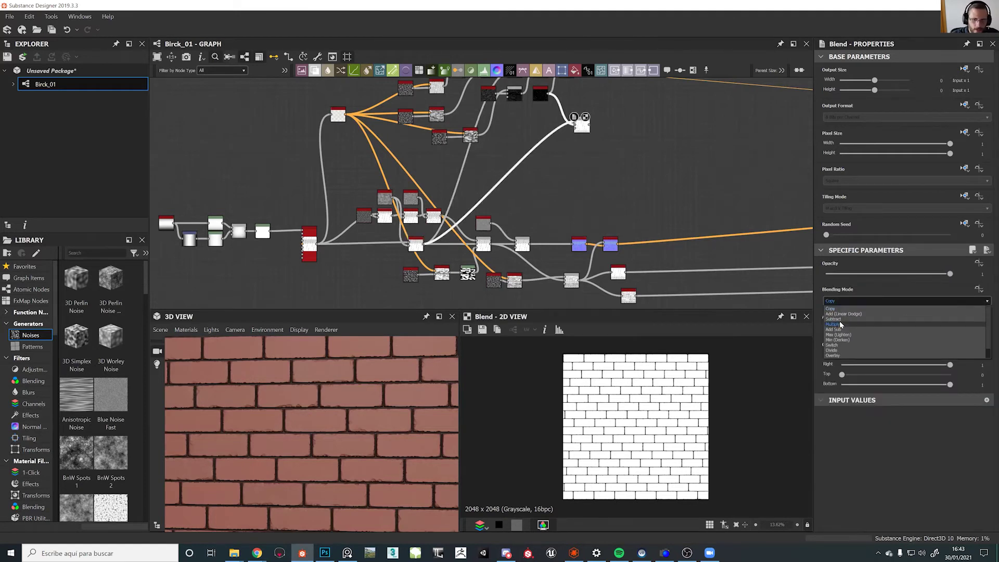
pyautogui.click(839, 325)
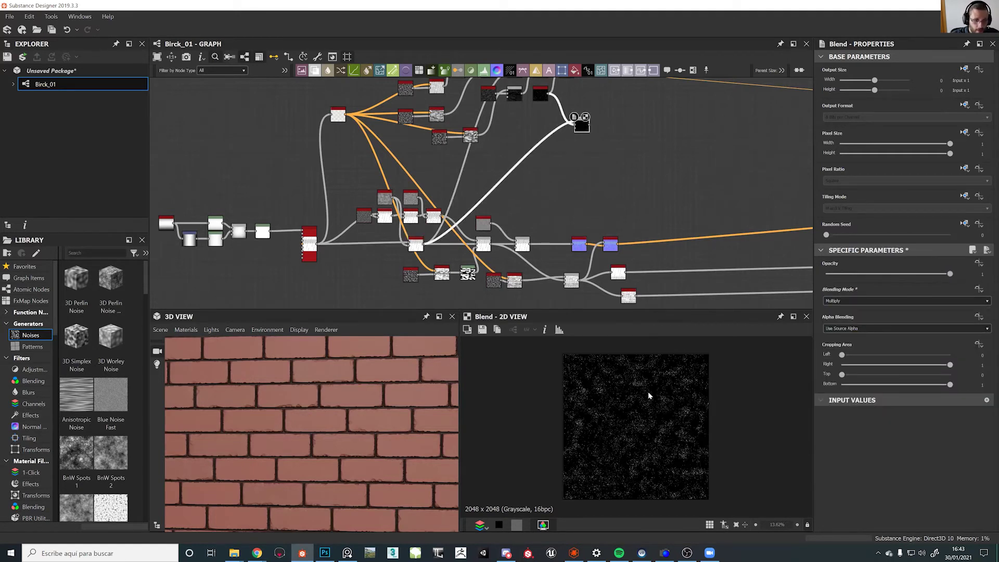
pyautogui.scroll(6, 649, 395)
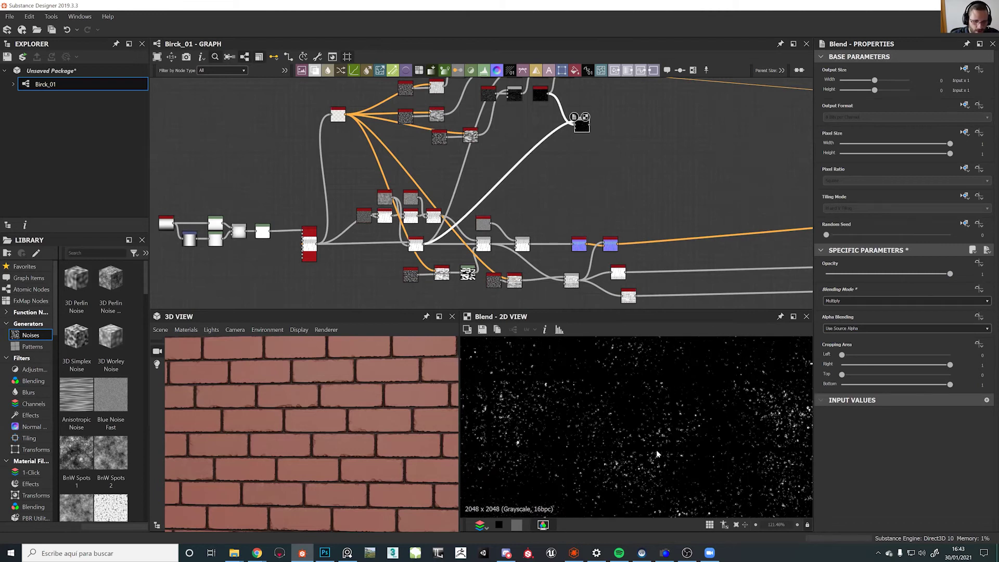
pyautogui.scroll(5, 675, 436)
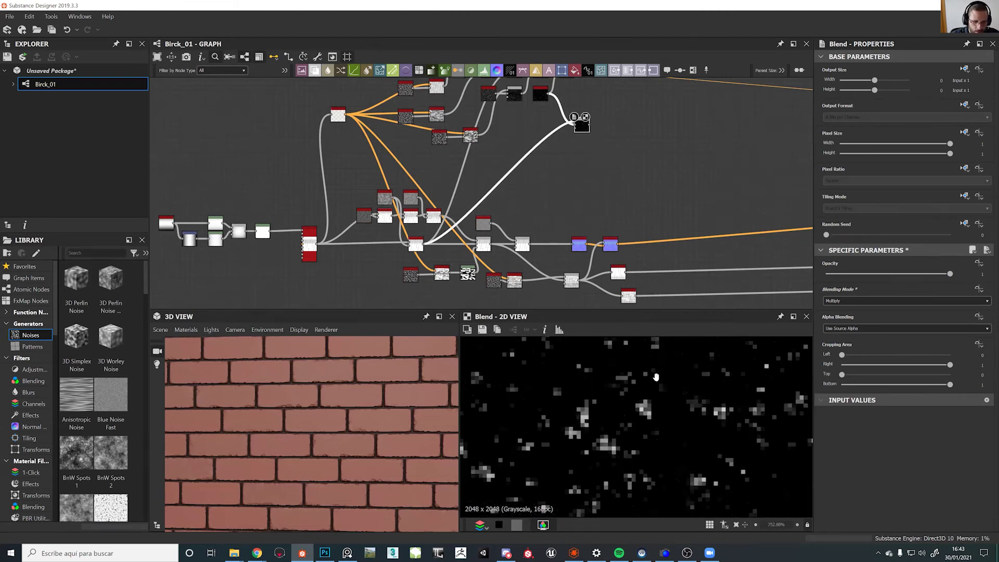
pyautogui.moveTo(656, 377); pyautogui.dragTo(660, 277, button='middle')
pyautogui.doubleClick(416, 244)
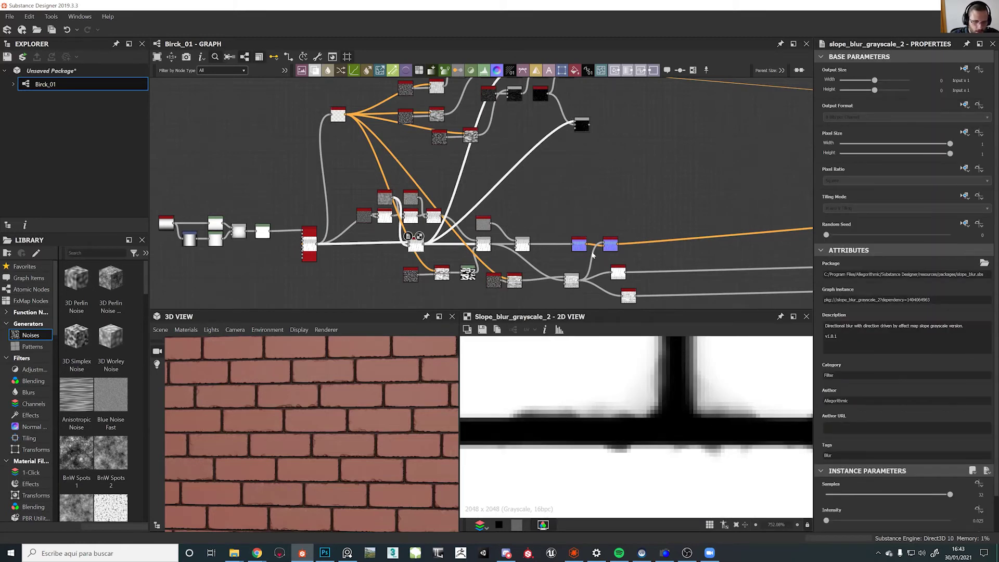
pyautogui.doubleClick(587, 130)
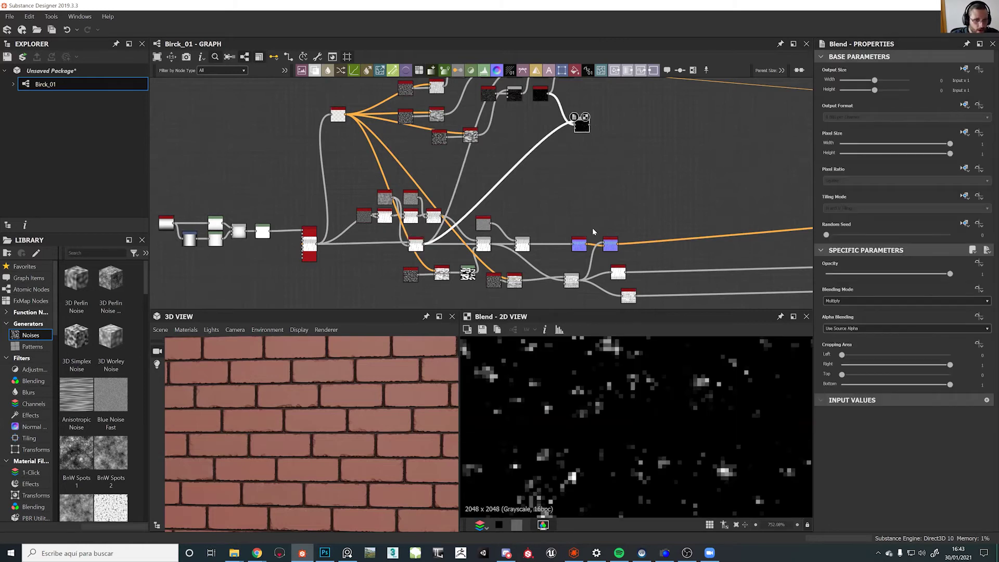
# Add a second Height Normal Blender after the existing one and connect the masked speck Blend to its height input
pyautogui.doubleClick(612, 246)
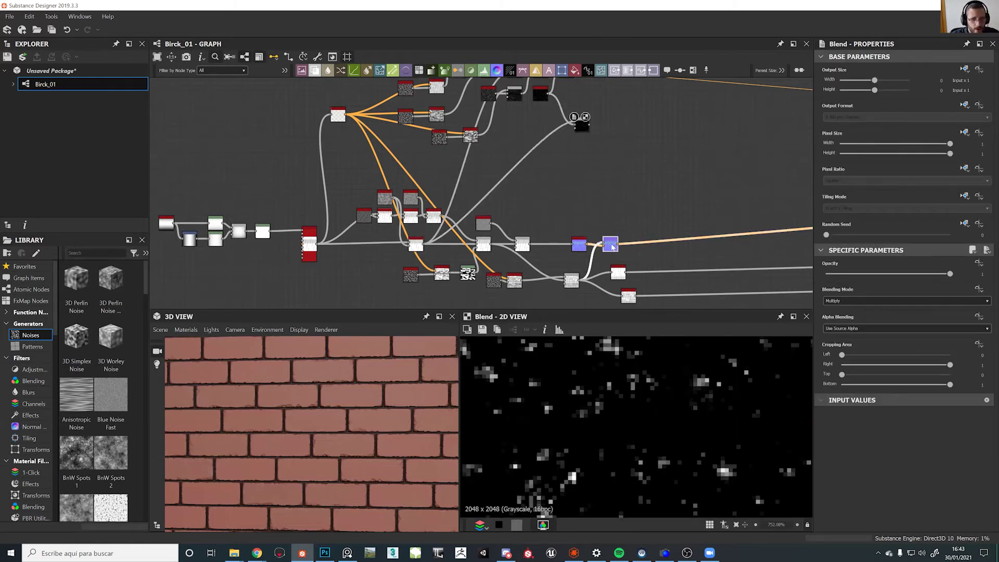
pyautogui.scroll(5, 612, 246)
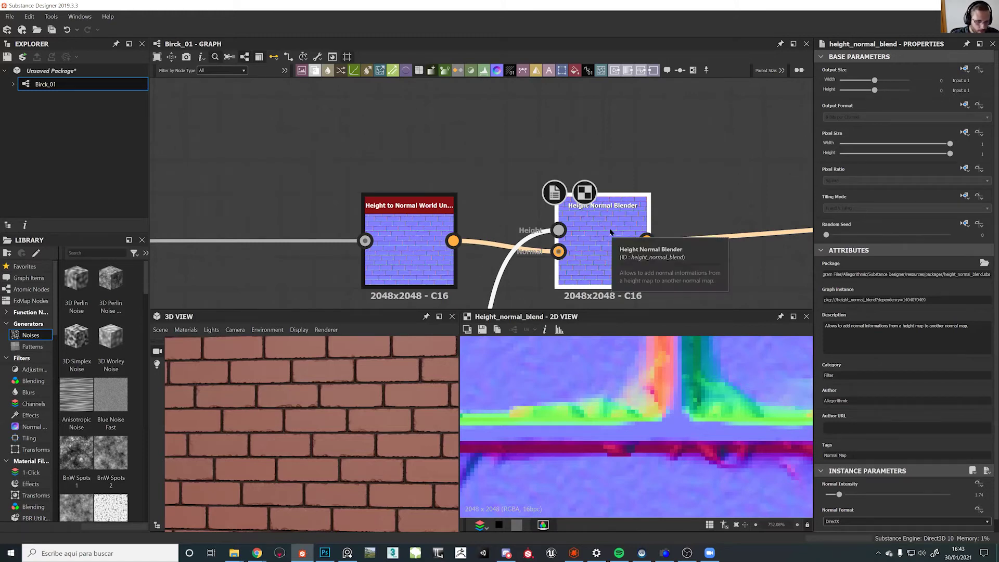
pyautogui.press('space')
pyautogui.write('height')
pyautogui.click(677, 235)
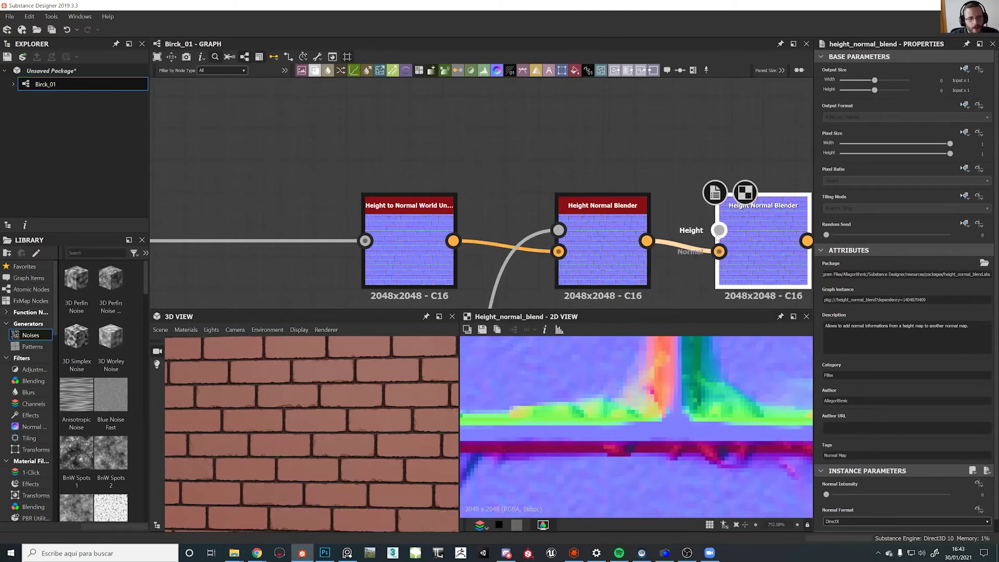
pyautogui.scroll(-8, 715, 236)
pyautogui.moveTo(595, 163); pyautogui.dragTo(541, 203, button='middle')
pyautogui.scroll(3, 624, 182)
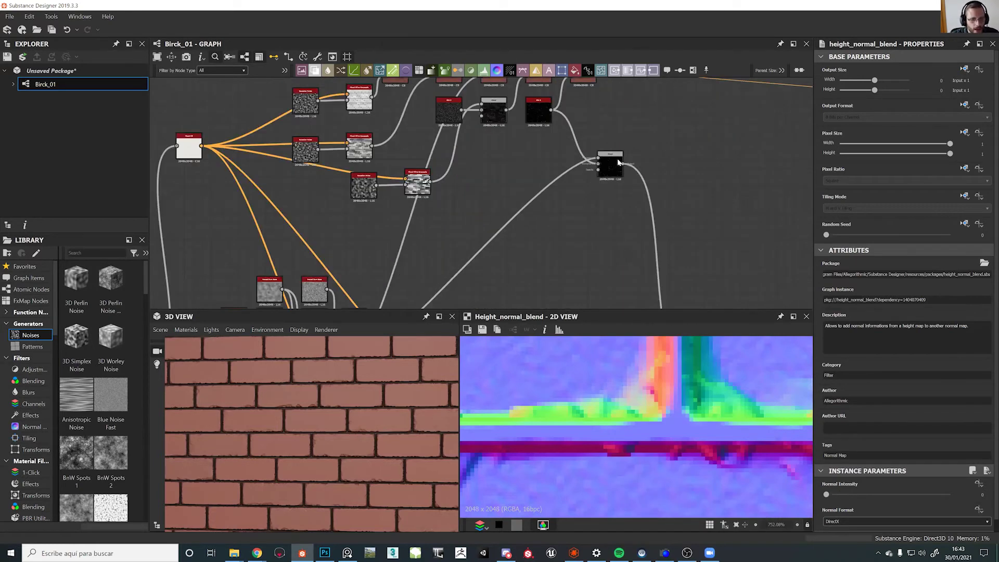
# Set the second Height Normal Blender's normal intensity to 0.3 and check the specks on a brick up close
pyautogui.scroll(8, 365, 398)
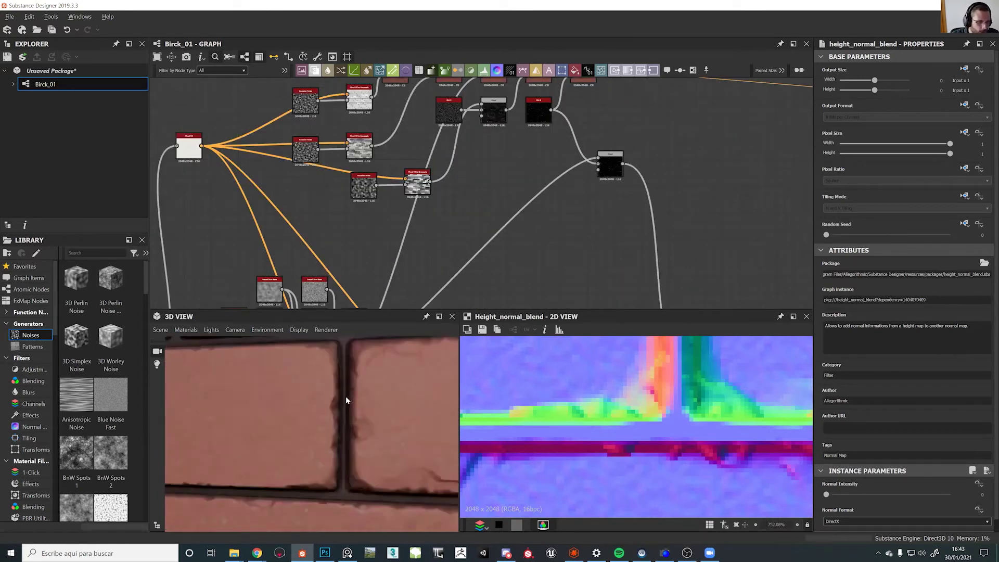
pyautogui.moveTo(346, 430); pyautogui.dragTo(346, 431, button='middle')
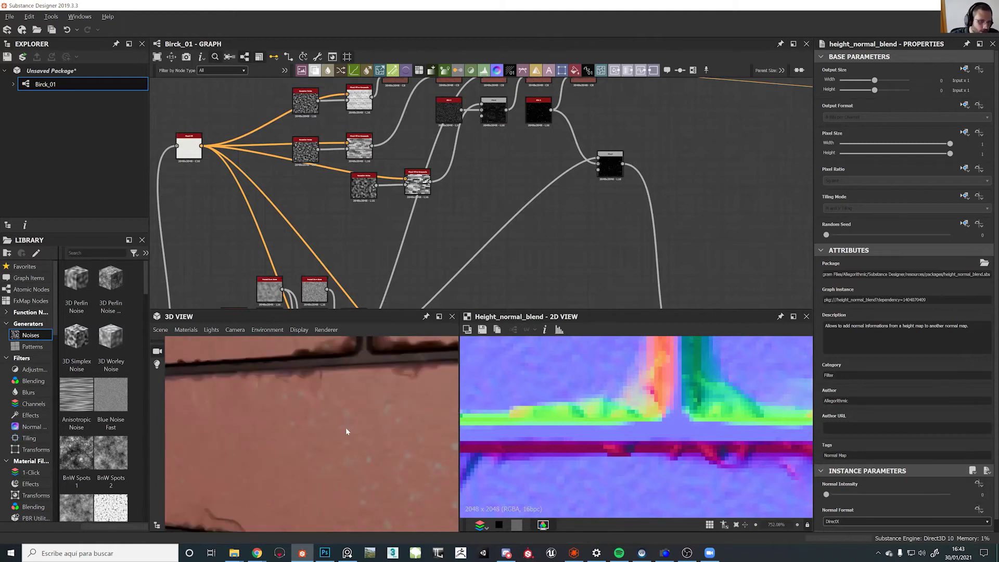
pyautogui.moveTo(598, 192); pyautogui.dragTo(554, 94, button='middle')
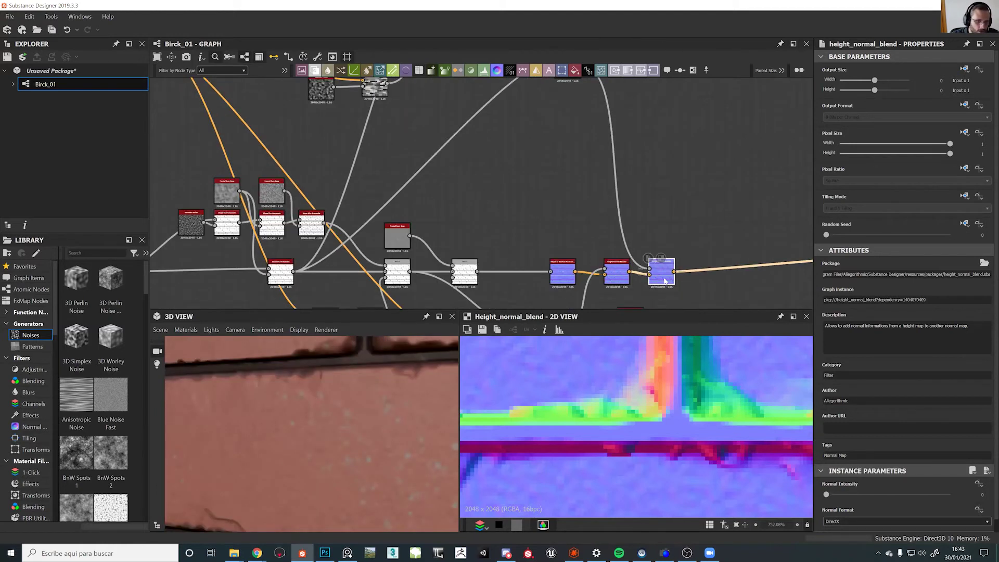
pyautogui.moveTo(827, 494); pyautogui.dragTo(833, 497)
pyautogui.click(973, 494)
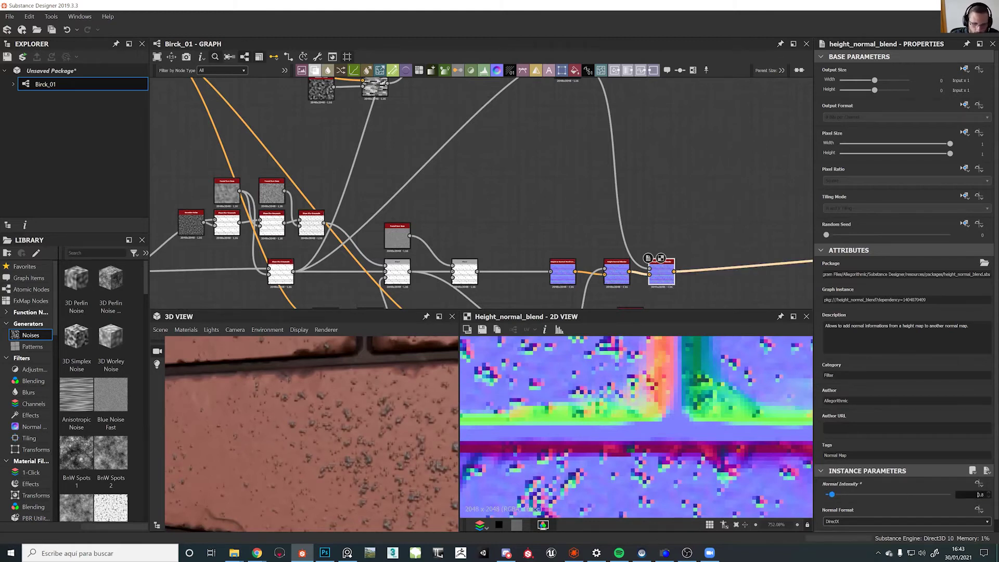
pyautogui.write('0.3')
pyautogui.press('Return')
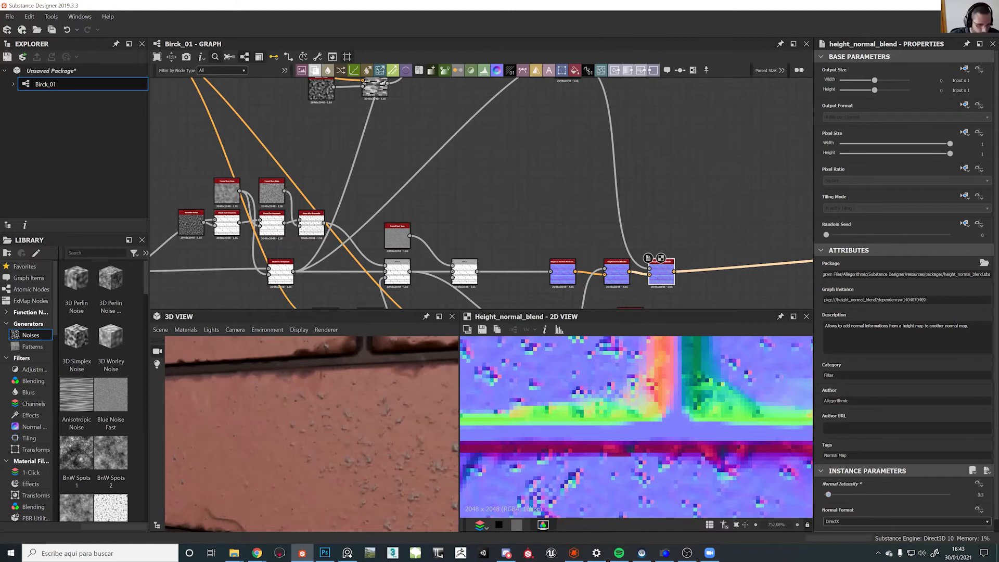
# Reduce the second Height Normal Blender's normal intensity to 0.15 while viewing the wall from farther away
pyautogui.scroll(-5, 386, 458)
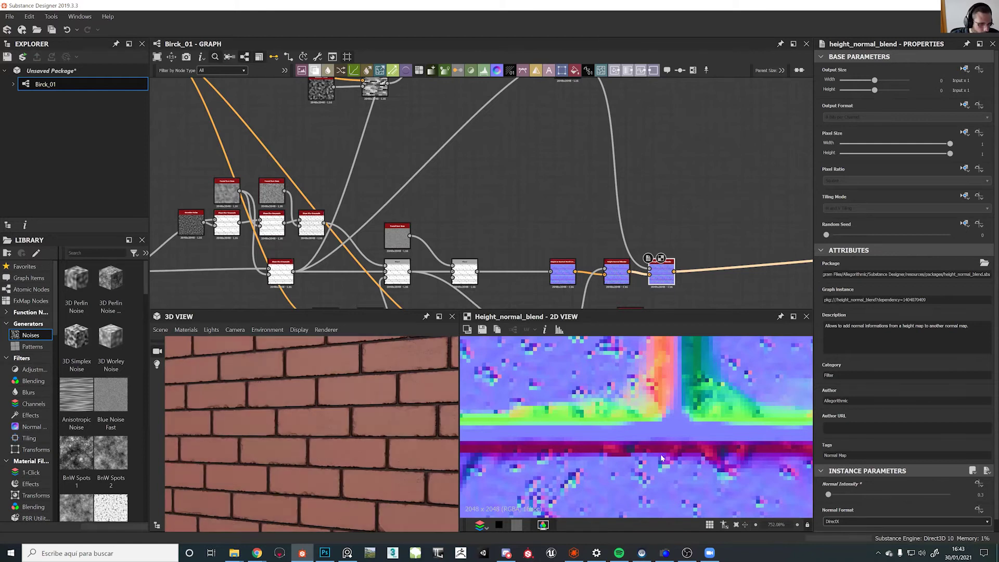
pyautogui.doubleClick(981, 495)
pyautogui.write('0.15')
pyautogui.press('Return')
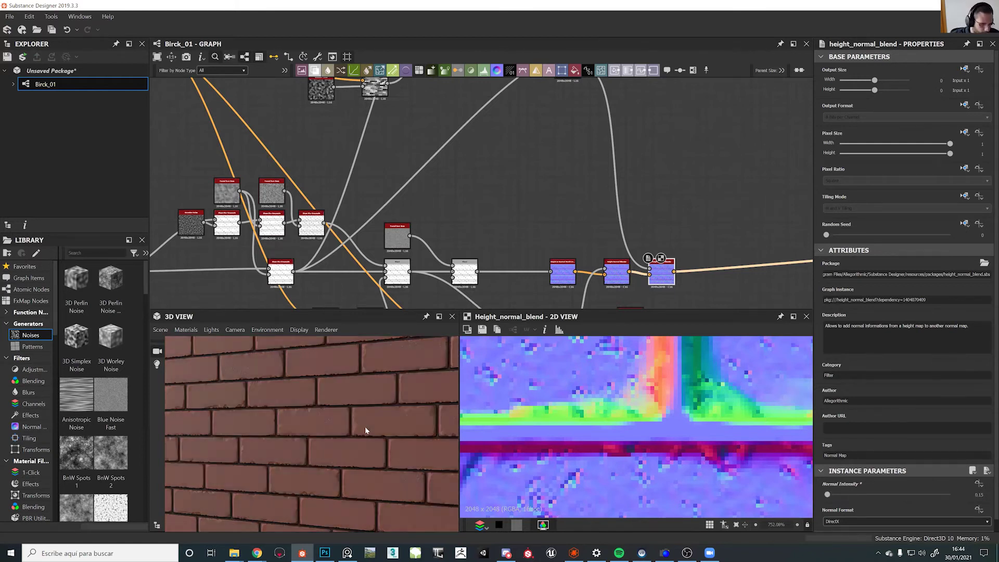
# Set the Dirt 3 noise scale to 1 and check the brick wall in 3D
pyautogui.moveTo(515, 148); pyautogui.dragTo(551, 259, button='middle')
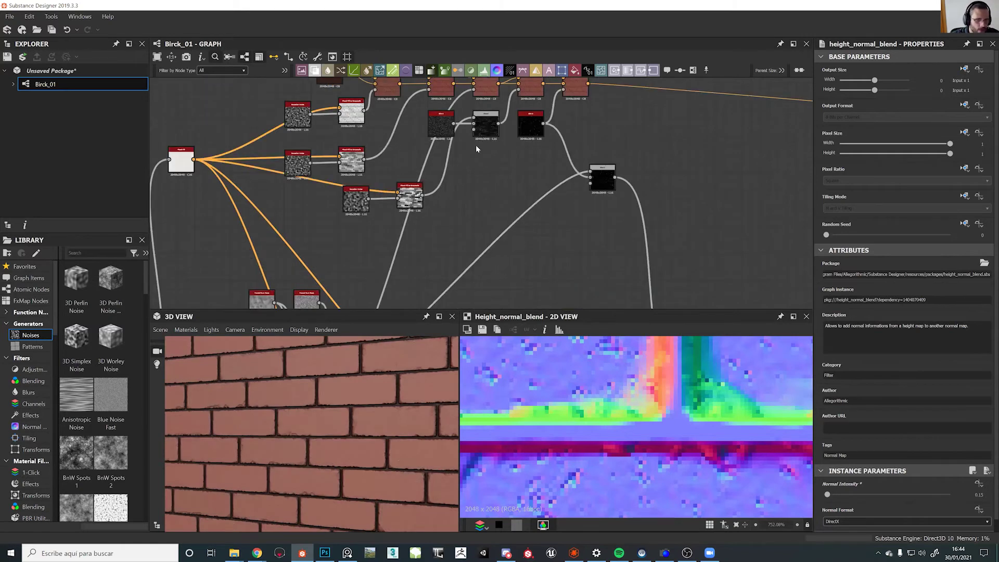
pyautogui.click(447, 128)
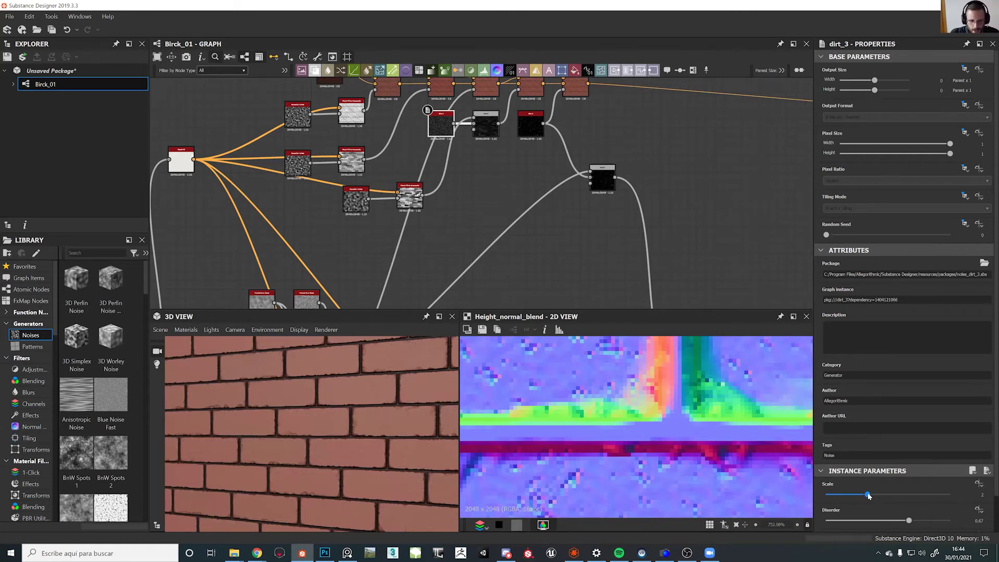
pyautogui.moveTo(852, 496); pyautogui.dragTo(846, 497)
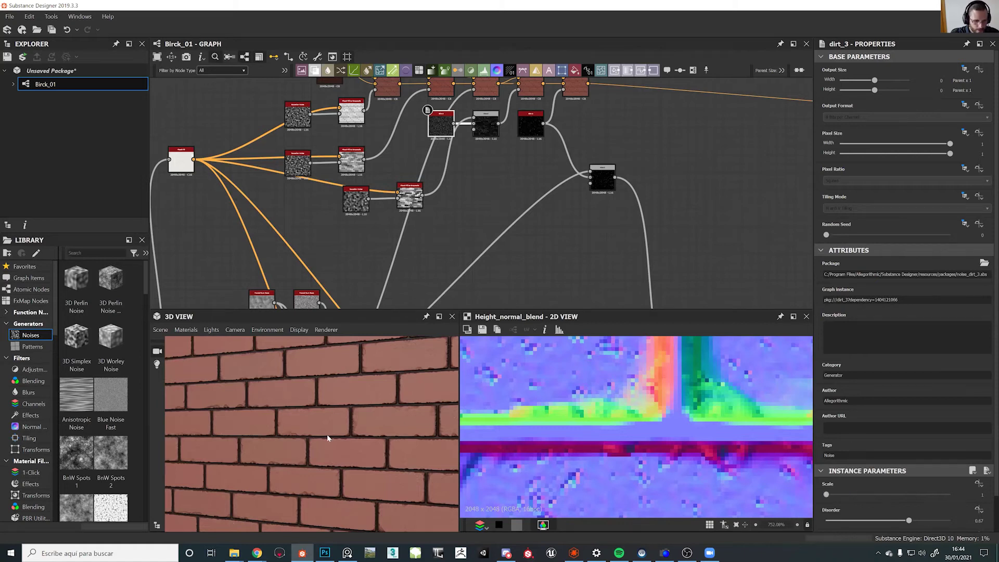
pyautogui.scroll(2, 330, 423)
pyautogui.moveTo(305, 422)
pyautogui.mouseDown()
pyautogui.moveTo(356, 432)
pyautogui.moveTo(297, 423)
pyautogui.moveTo(265, 434)
pyautogui.mouseUp()
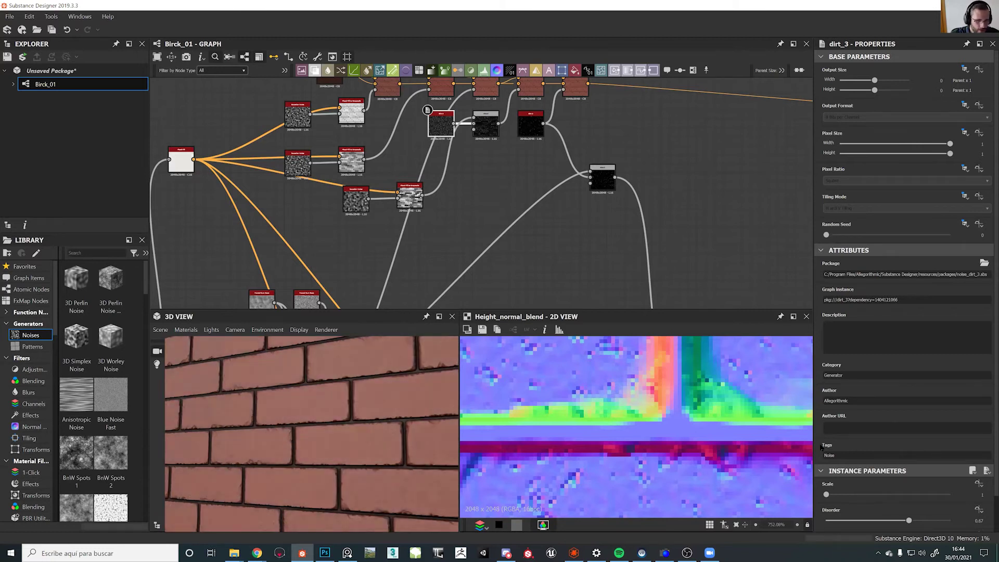
# Set the normal intensity of the last Height Normal Blender to 0.085
pyautogui.scroll(-10, 701, 451)
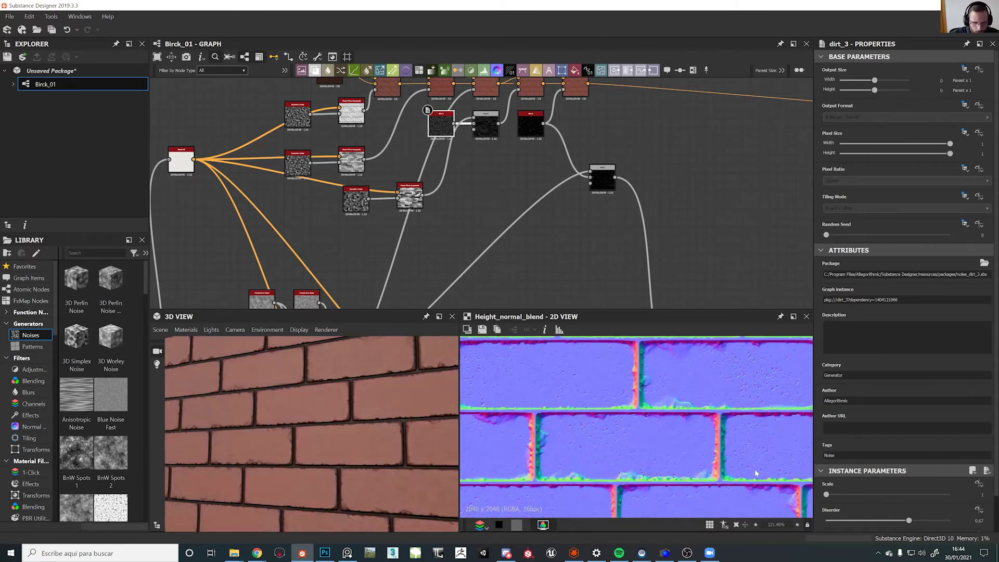
pyautogui.moveTo(671, 297); pyautogui.dragTo(594, 90, button='middle')
pyautogui.click(620, 172)
pyautogui.click(621, 175)
pyautogui.doubleClick(985, 495)
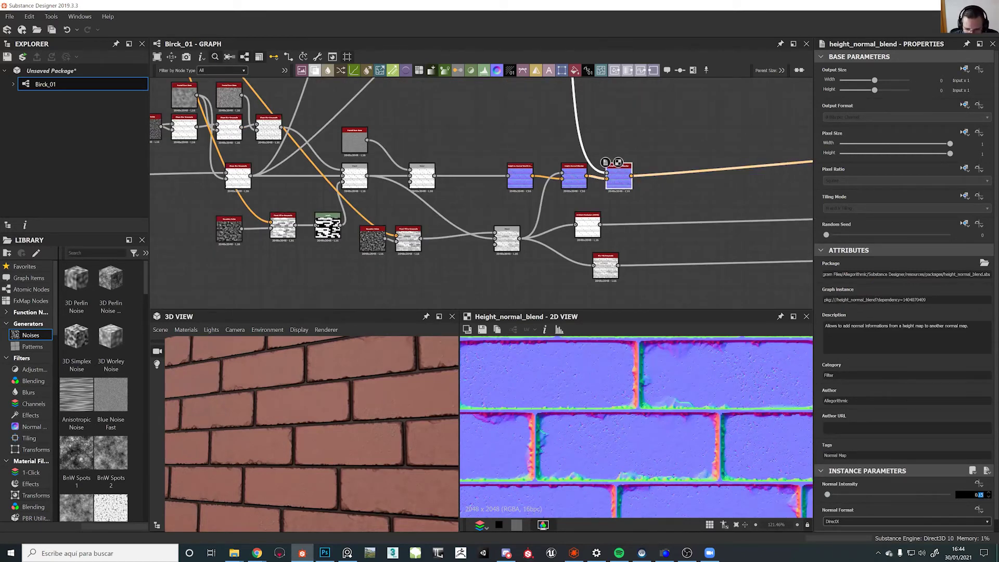
pyautogui.write('0.085')
pyautogui.press('Return')
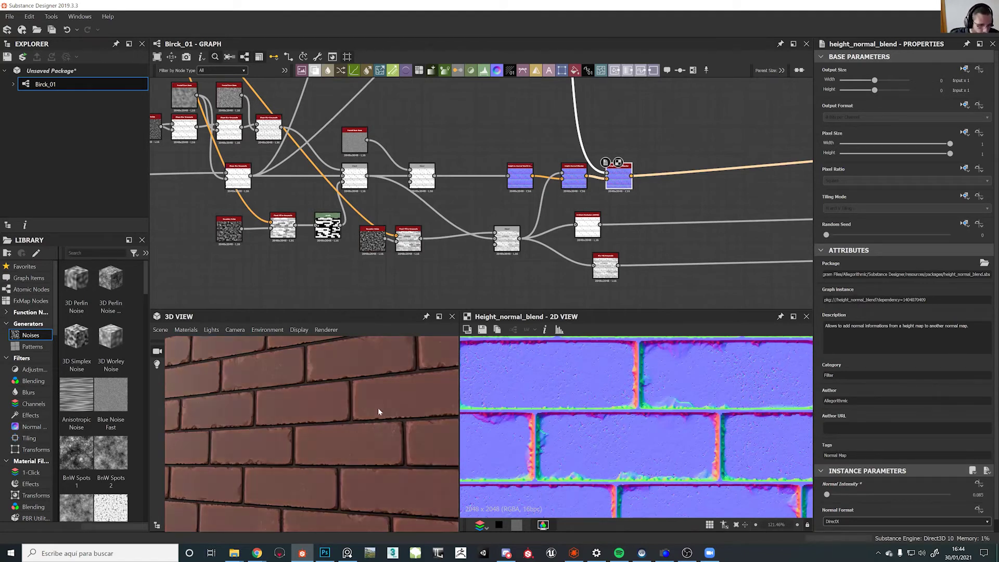
# Examine the speck relief on the bricks in 3D from close up, from afar and under different lighting, and review the base color nodes
pyautogui.scroll(5, 371, 429)
pyautogui.moveTo(367, 431); pyautogui.dragTo(341, 429, button='middle')
pyautogui.keyDown('ctrl'); pyautogui.keyDown('shift'); pyautogui.moveTo(341, 429); pyautogui.dragTo(396, 460, button='right'); pyautogui.keyUp('shift'); pyautogui.keyUp('ctrl')
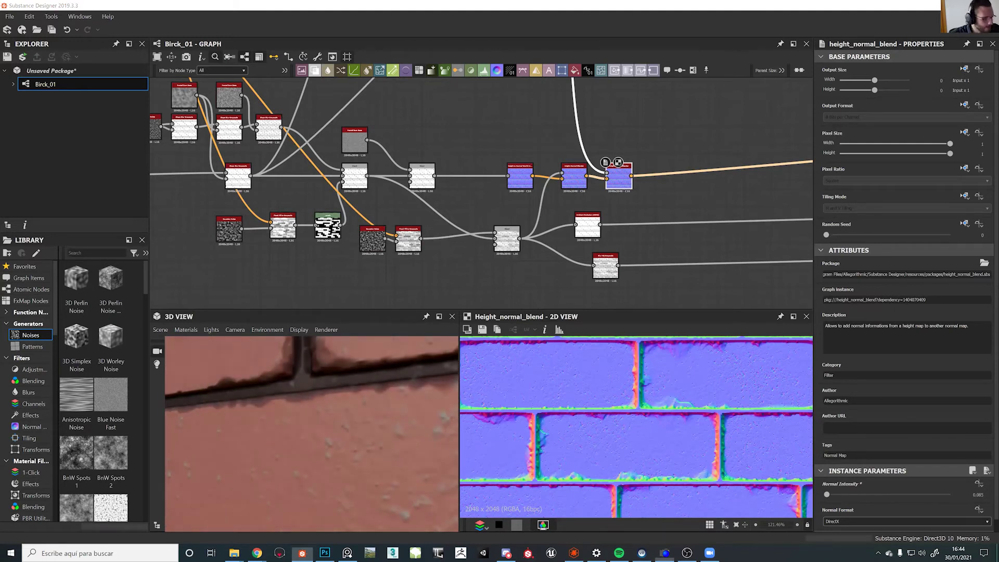
pyautogui.scroll(-10, 283, 458)
pyautogui.moveTo(299, 446); pyautogui.dragTo(341, 448)
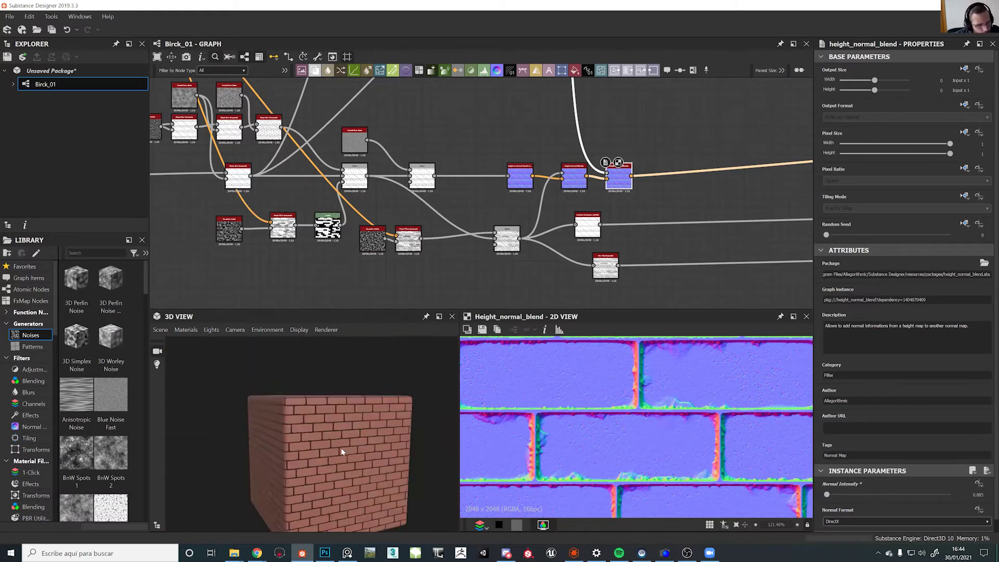
pyautogui.scroll(8, 341, 449)
pyautogui.moveTo(341, 448)
pyautogui.keyDown('ctrl'); pyautogui.keyDown('shift'); pyautogui.mouseDown(button='right')
pyautogui.moveTo(311, 438)
pyautogui.moveTo(347, 450)
pyautogui.mouseUp(button='right'); pyautogui.keyUp('shift'); pyautogui.keyUp('ctrl')
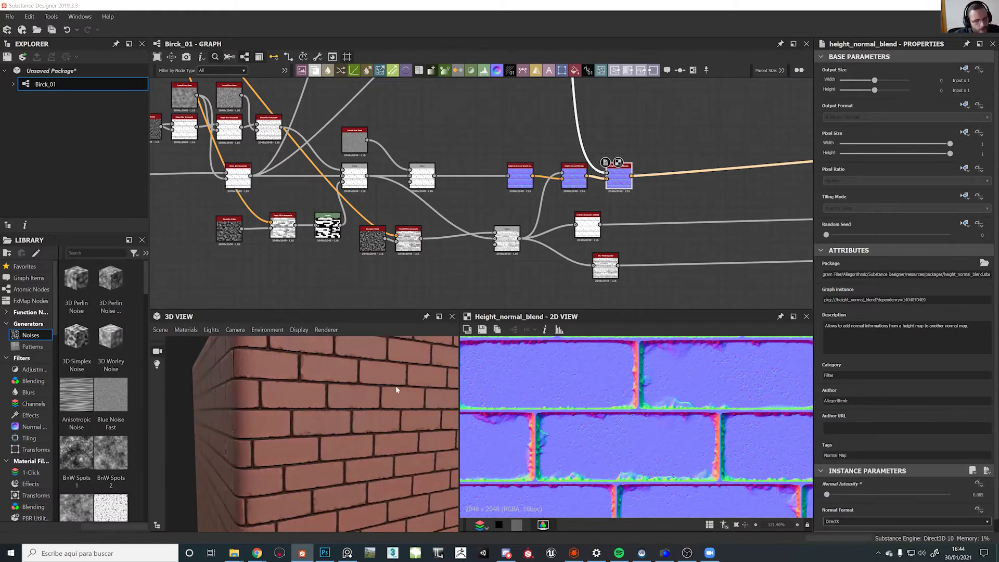
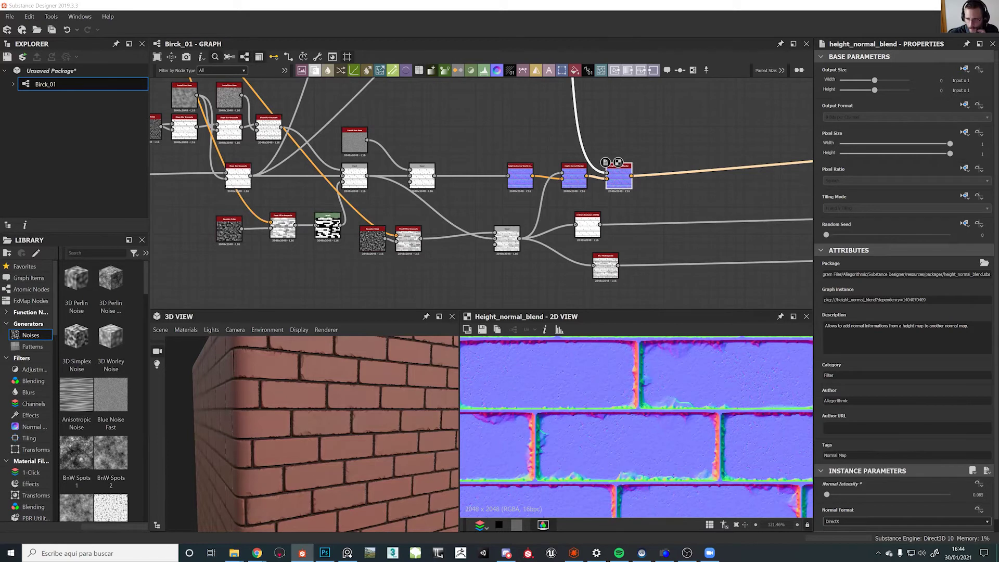
pyautogui.moveTo(418, 413); pyautogui.dragTo(352, 446)
pyautogui.scroll(3, 338, 421)
pyautogui.scroll(2, 385, 445)
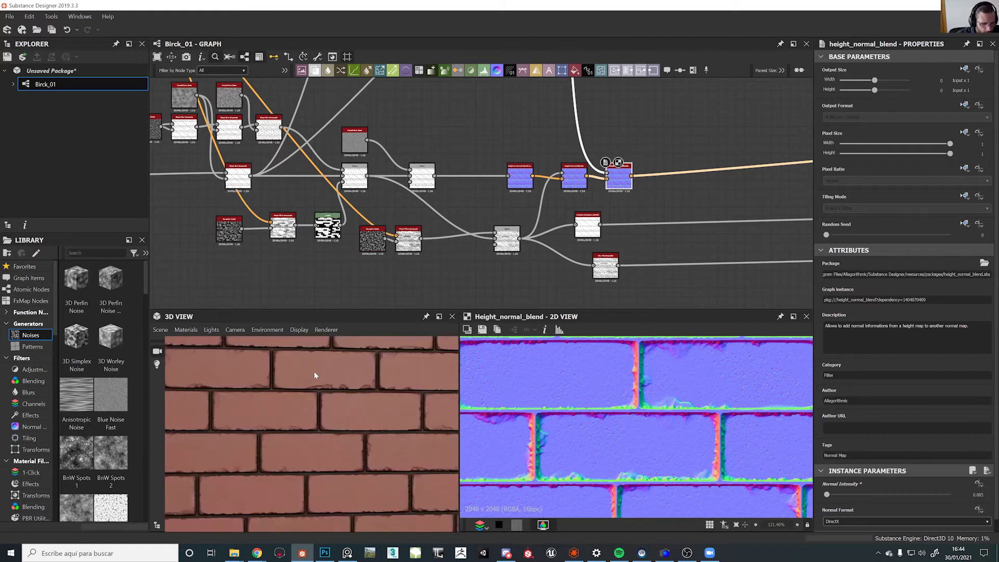
pyautogui.moveTo(326, 384); pyautogui.dragTo(326, 391, button='middle')
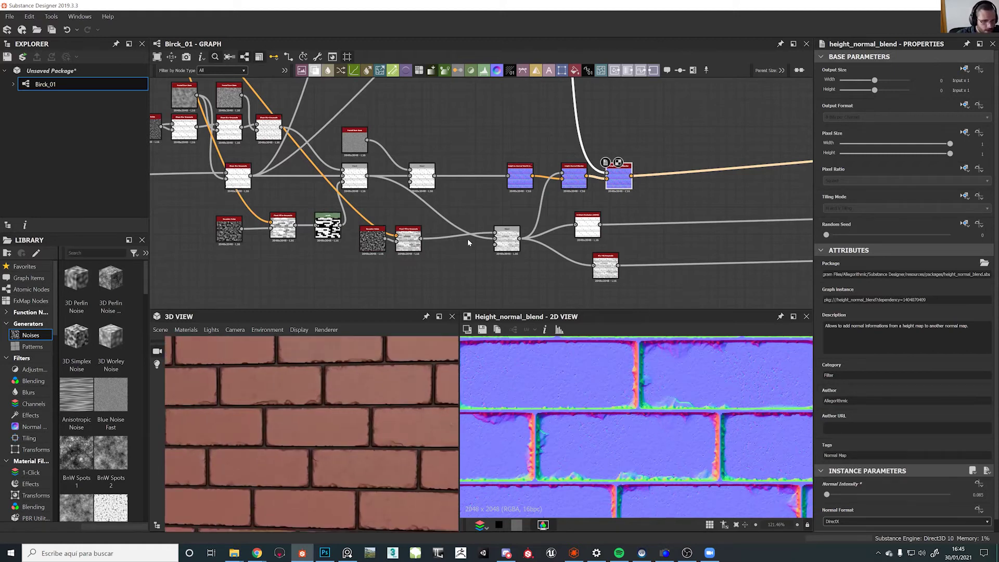
pyautogui.moveTo(502, 101); pyautogui.dragTo(477, 261, button='middle')
pyautogui.moveTo(458, 83); pyautogui.dragTo(489, 186, button='middle')
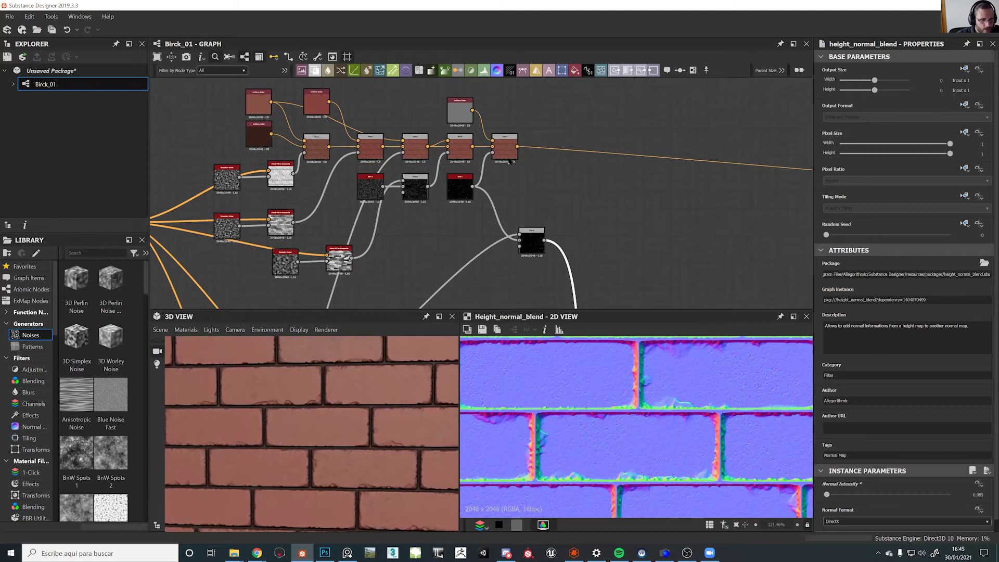
# Lower the opacity of the Subtract Blend in the base color chain to 0.17 and check the wall in 3D from farther away
pyautogui.click(465, 151)
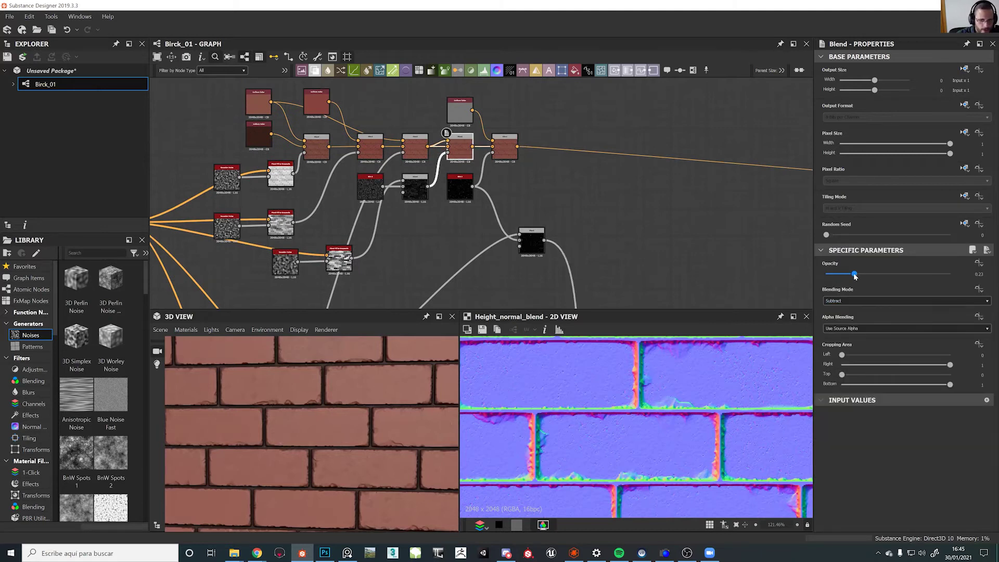
pyautogui.moveTo(855, 274); pyautogui.dragTo(844, 275)
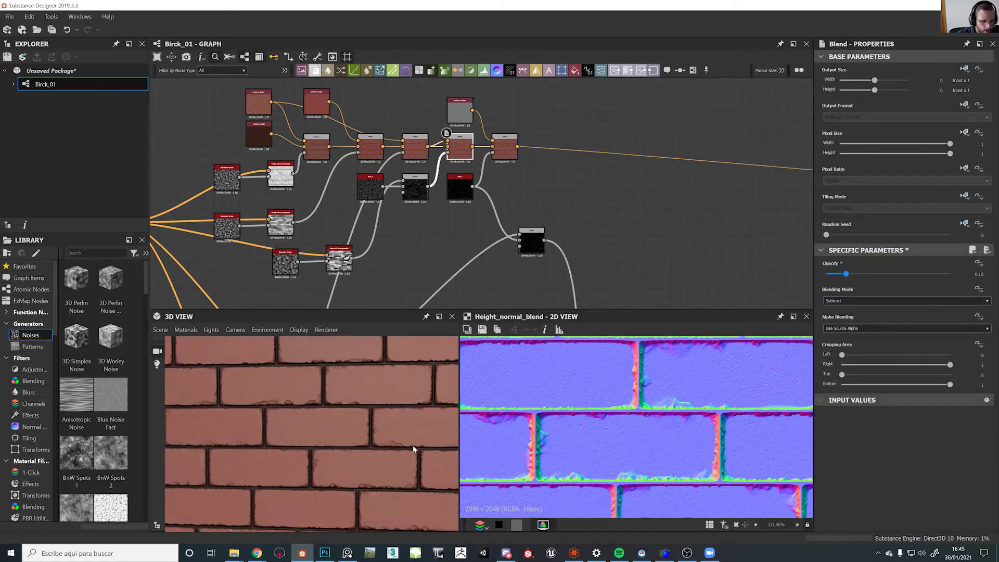
pyautogui.scroll(-3, 369, 420)
pyautogui.moveTo(370, 420); pyautogui.dragTo(305, 408)
pyautogui.moveTo(502, 179); pyautogui.dragTo(492, 218, button='middle')
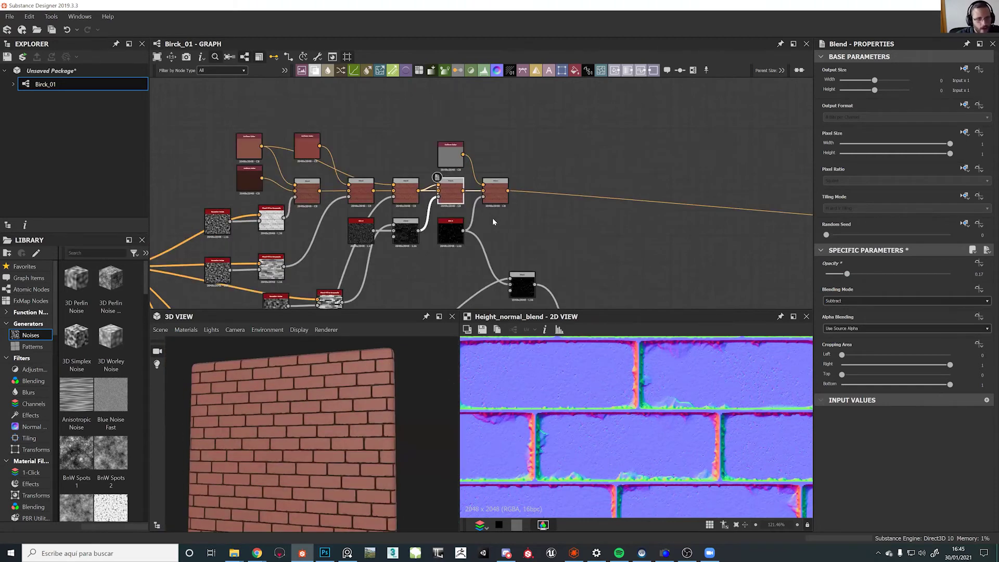
# Append a Blend node after the last base color Blend and space it farther along the chain
pyautogui.scroll(4, 493, 217)
pyautogui.click(490, 167)
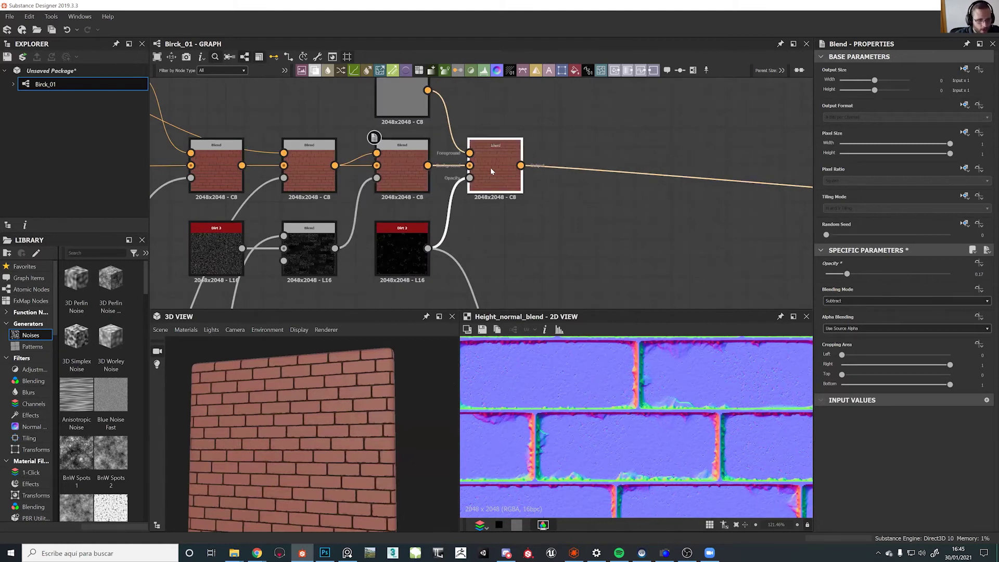
pyautogui.press('space')
pyautogui.write('b')
pyautogui.press('Return')
pyautogui.moveTo(599, 175); pyautogui.dragTo(644, 175)
pyautogui.moveTo(576, 210); pyautogui.dragTo(524, 202, button='middle')
# Add a Dirt 5 noise node below the new base color Blend and view the whole pattern
pyautogui.click(491, 230)
pyautogui.press('space')
pyautogui.write('DIRT')
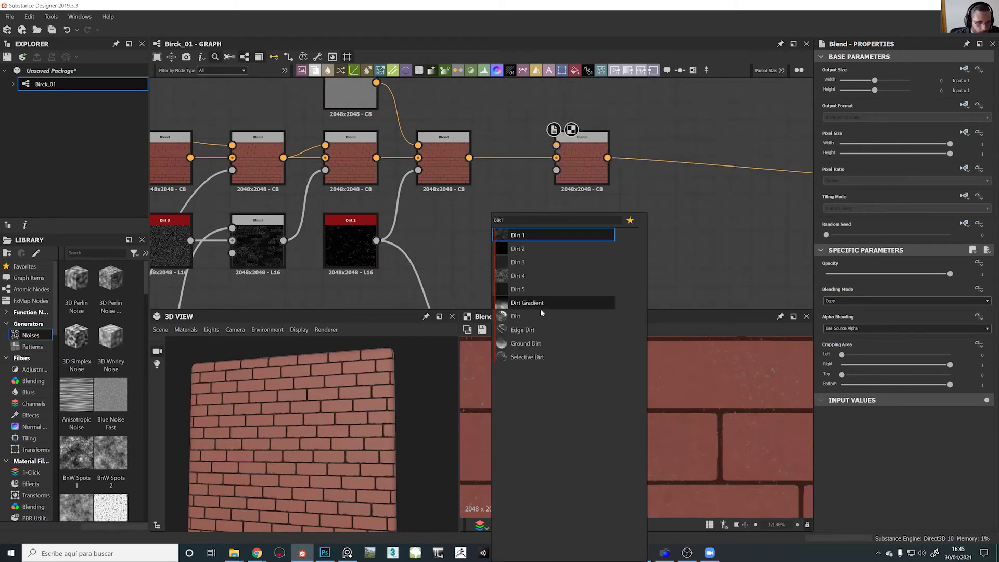
pyautogui.click(531, 292)
pyautogui.moveTo(501, 229)
pyautogui.mouseDown()
pyautogui.moveTo(500, 255)
pyautogui.moveTo(486, 235)
pyautogui.mouseUp()
pyautogui.scroll(-9, 618, 451)
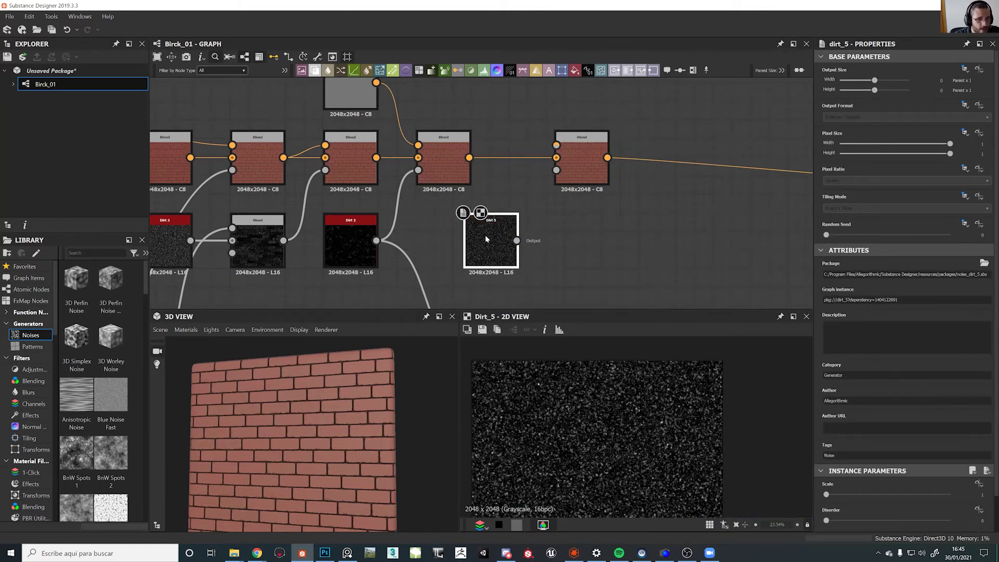
# Add a Levels node after the Dirt 5 noise, raising its input black point and lowering its white point for sharper specks
pyautogui.press('space')
pyautogui.write('LEVE')
pyautogui.press('Return')
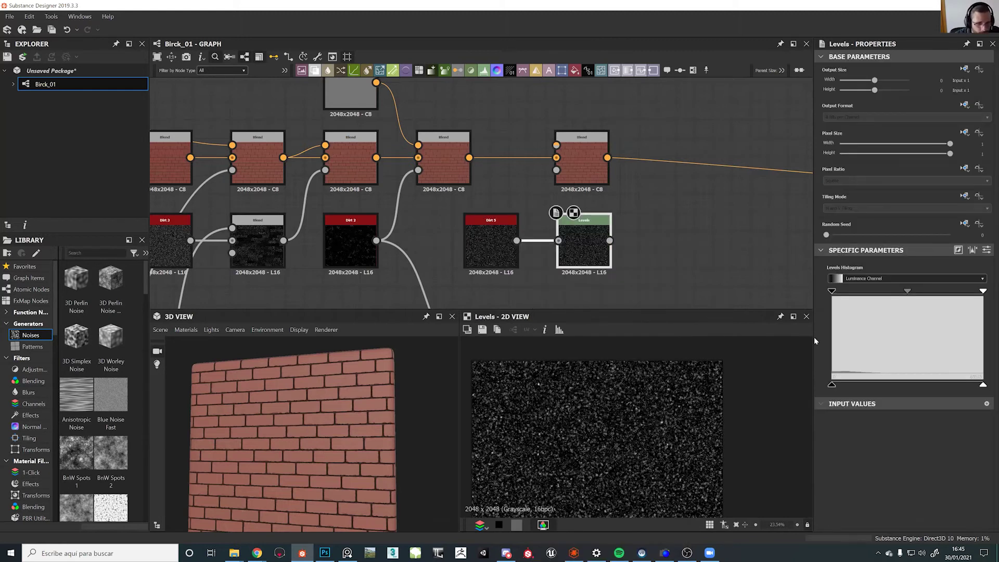
pyautogui.moveTo(829, 294); pyautogui.dragTo(851, 291)
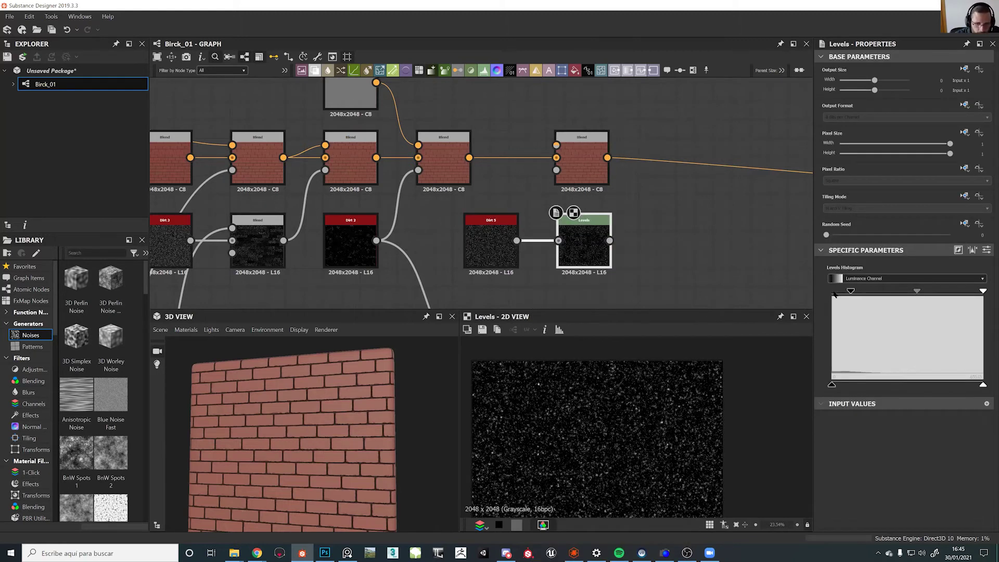
pyautogui.moveTo(982, 293); pyautogui.dragTo(907, 293)
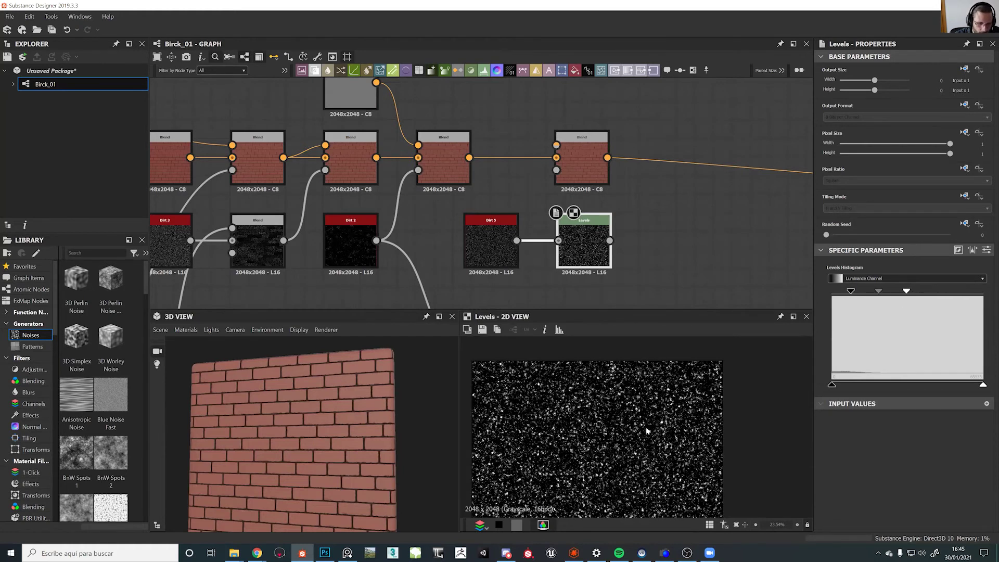
pyautogui.scroll(3, 647, 430)
pyautogui.moveTo(851, 292); pyautogui.dragTo(867, 291)
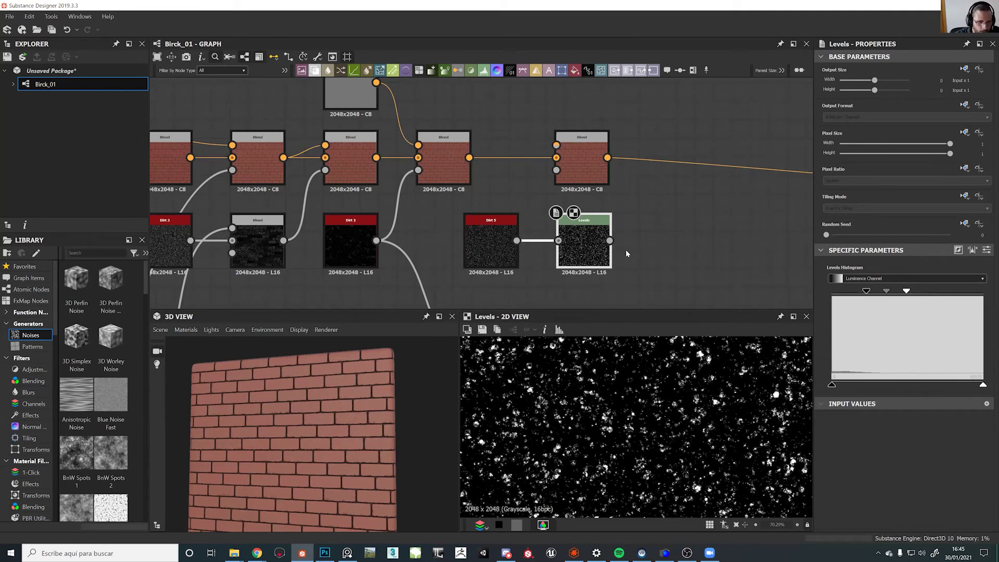
# Duplicate the gray Uniform Color node and place it above the base color chain, wired to the new Blend's foreground
pyautogui.moveTo(408, 149); pyautogui.dragTo(493, 312, button='middle')
pyautogui.click(447, 245)
pyautogui.moveTo(479, 176); pyautogui.dragTo(423, 144, button='middle')
pyautogui.hotkey('ctrl', 'd')
pyautogui.moveTo(495, 202); pyautogui.dragTo(496, 223)
pyautogui.click(507, 214)
pyautogui.moveTo(574, 228); pyautogui.dragTo(554, 189, button='middle')
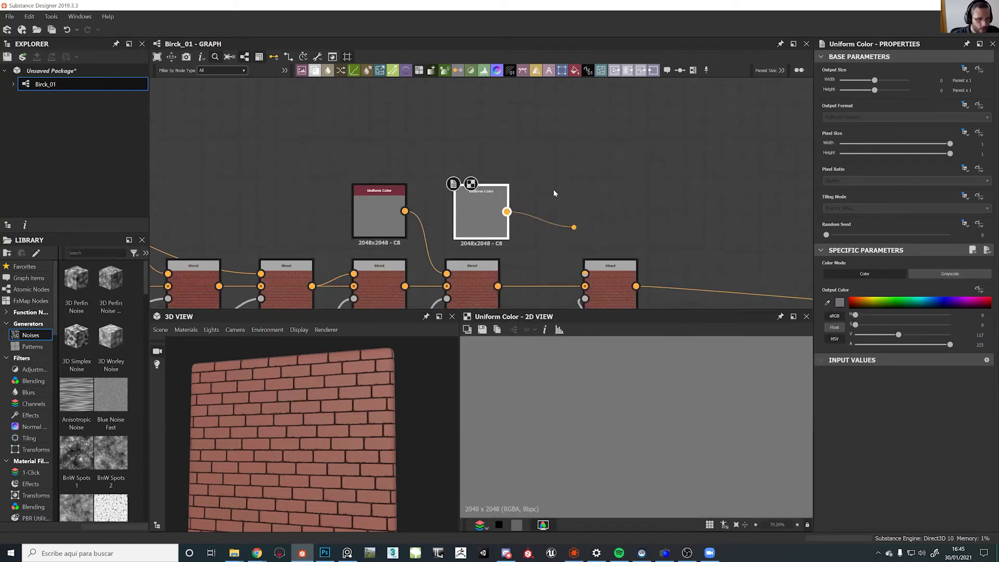
# Change the duplicated Uniform Color to a light tan and check the colored specks on the bricks in 3D
pyautogui.click(870, 325)
pyautogui.click(866, 315)
pyautogui.click(907, 325)
pyautogui.moveTo(866, 315); pyautogui.dragTo(891, 331)
pyautogui.scroll(-4, 299, 407)
pyautogui.moveTo(299, 407); pyautogui.dragTo(328, 436)
pyautogui.scroll(5, 318, 467)
# Set the Dirt 5 noise scale to 3 and check the finer specks on the wall in 3D
pyautogui.moveTo(575, 261); pyautogui.dragTo(556, 162, button='middle')
pyautogui.click(482, 240)
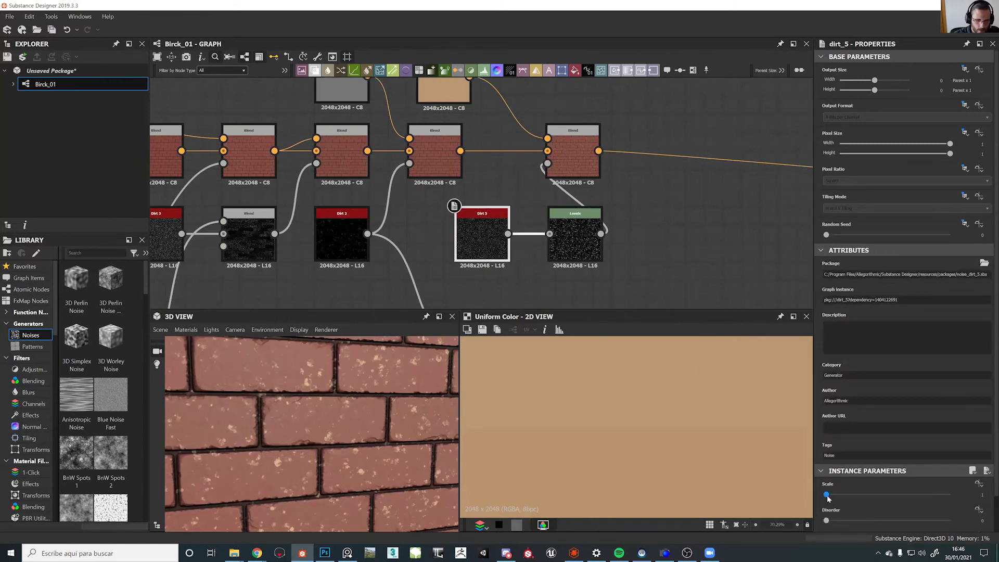
pyautogui.moveTo(878, 495); pyautogui.dragTo(909, 494)
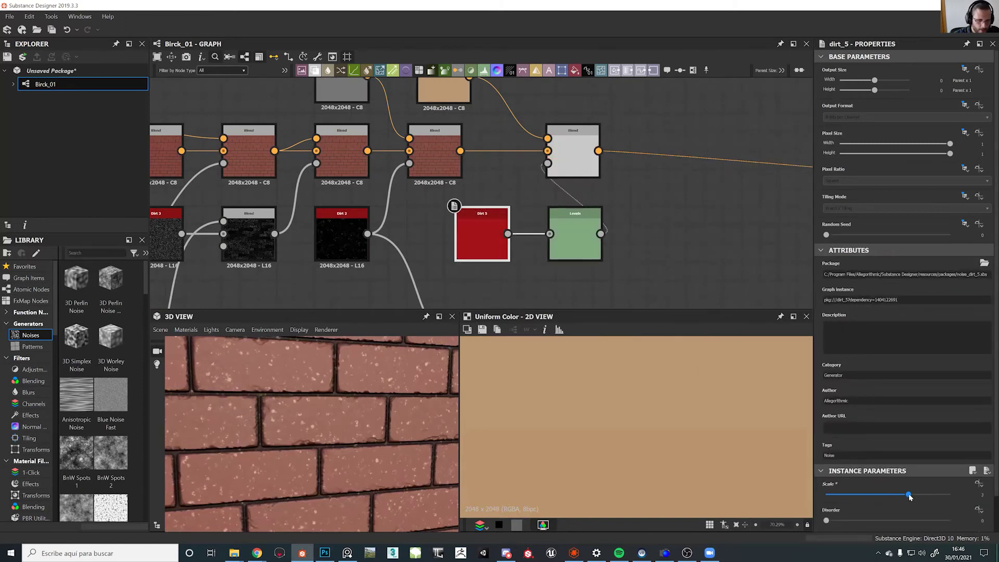
pyautogui.scroll(-5, 347, 422)
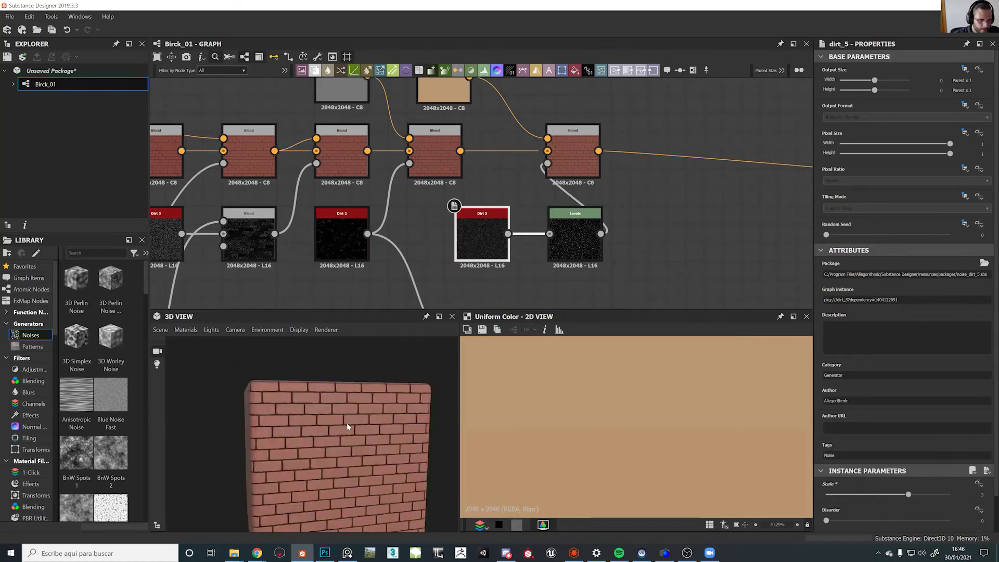
pyautogui.moveTo(346, 423); pyautogui.dragTo(300, 396, button='middle')
# Set the tan speck Blend's opacity to 0.3, check the bricks in 3D, and shift the node farther along the chain
pyautogui.click(582, 151)
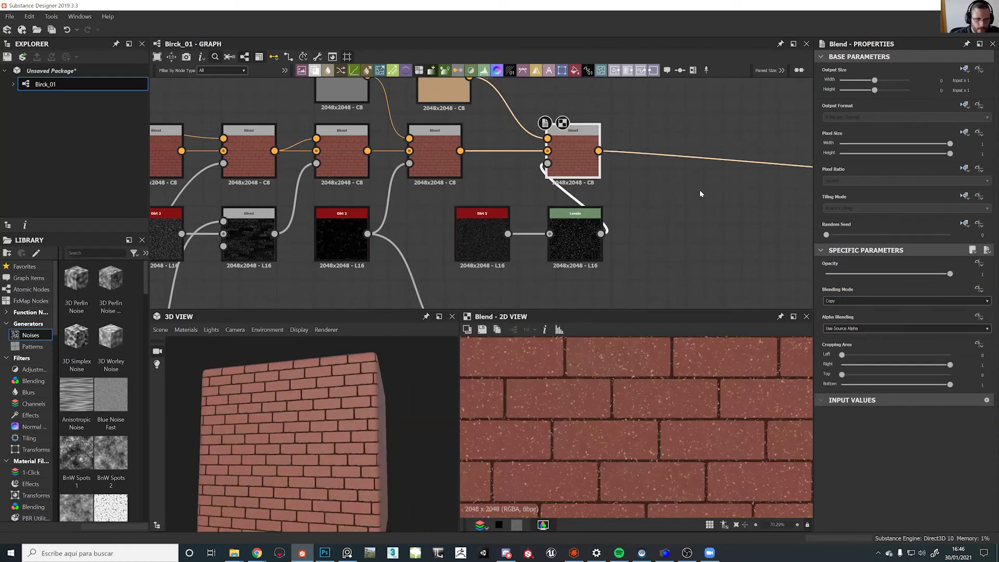
pyautogui.click(867, 274)
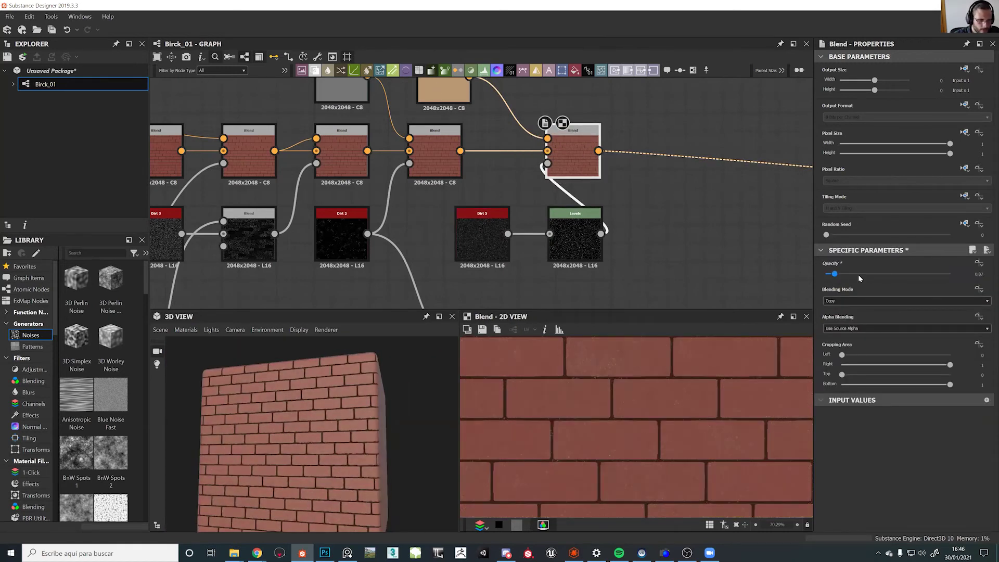
pyautogui.moveTo(304, 411); pyautogui.dragTo(344, 436)
pyautogui.scroll(-3, 329, 430)
pyautogui.scroll(3, 348, 423)
pyautogui.scroll(2, 358, 439)
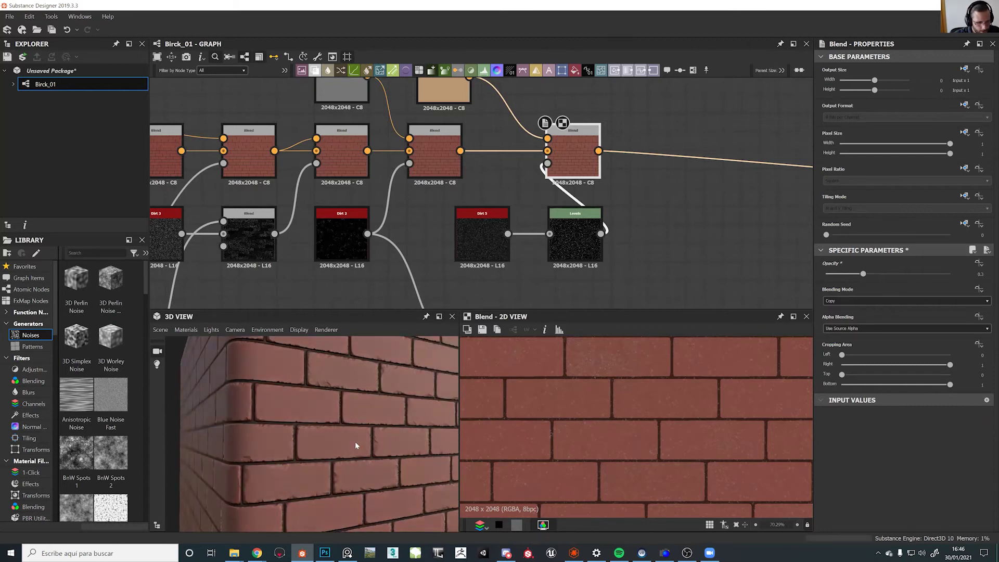
pyautogui.scroll(-5, 464, 227)
pyautogui.moveTo(490, 216); pyautogui.dragTo(512, 212)
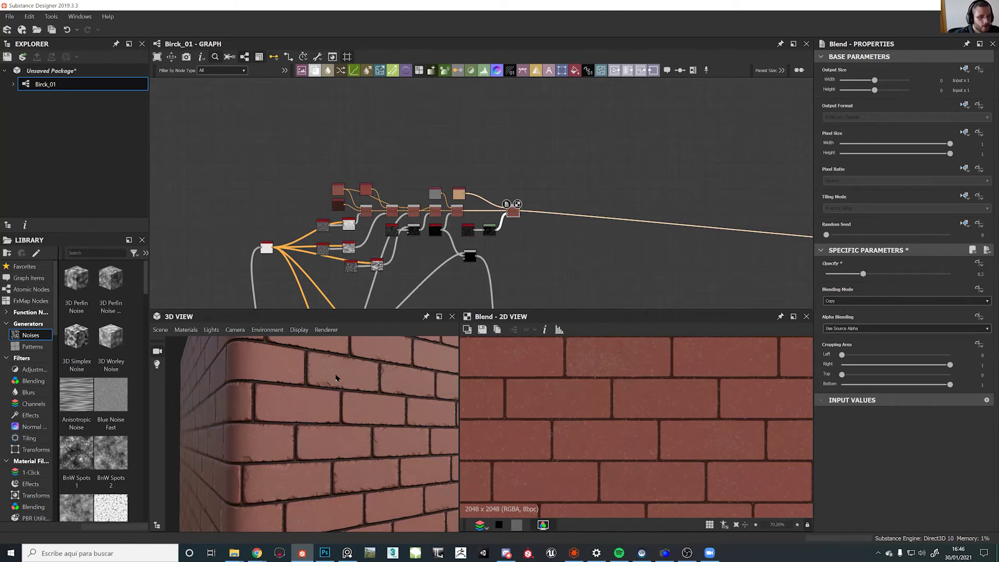
# Examine the Multiply Blend feeding the normal node and the Fractal Sum Base noise connected to it in 2D
pyautogui.moveTo(433, 265); pyautogui.dragTo(423, 153, button='middle')
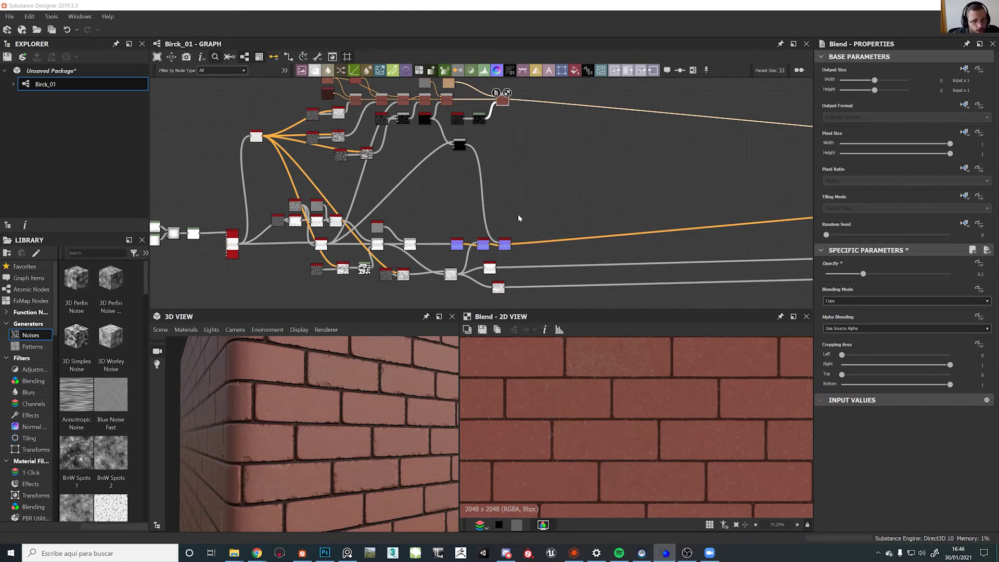
pyautogui.scroll(5, 519, 218)
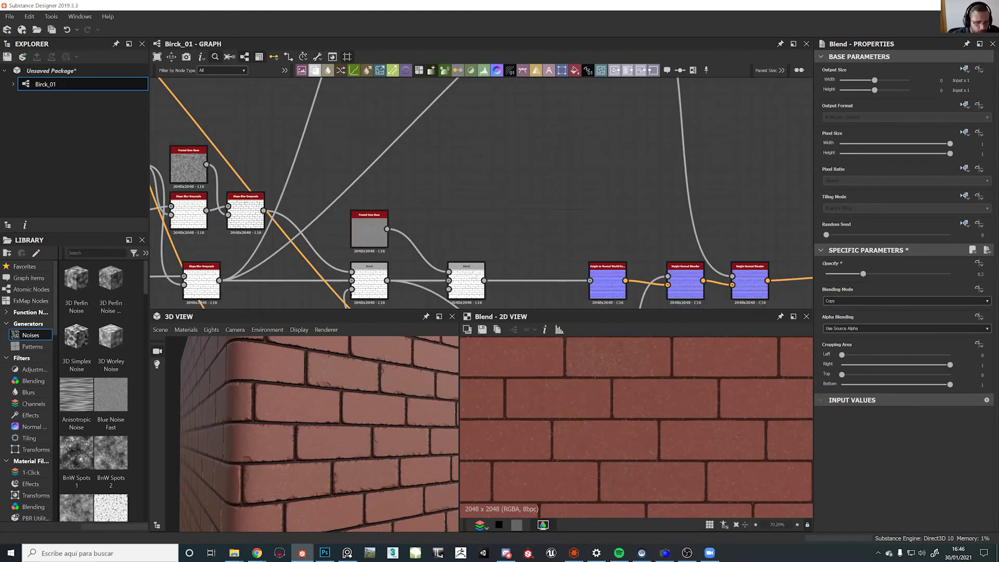
pyautogui.moveTo(474, 275); pyautogui.dragTo(520, 231, button='middle')
pyautogui.doubleClick(516, 233)
pyautogui.scroll(3, 635, 459)
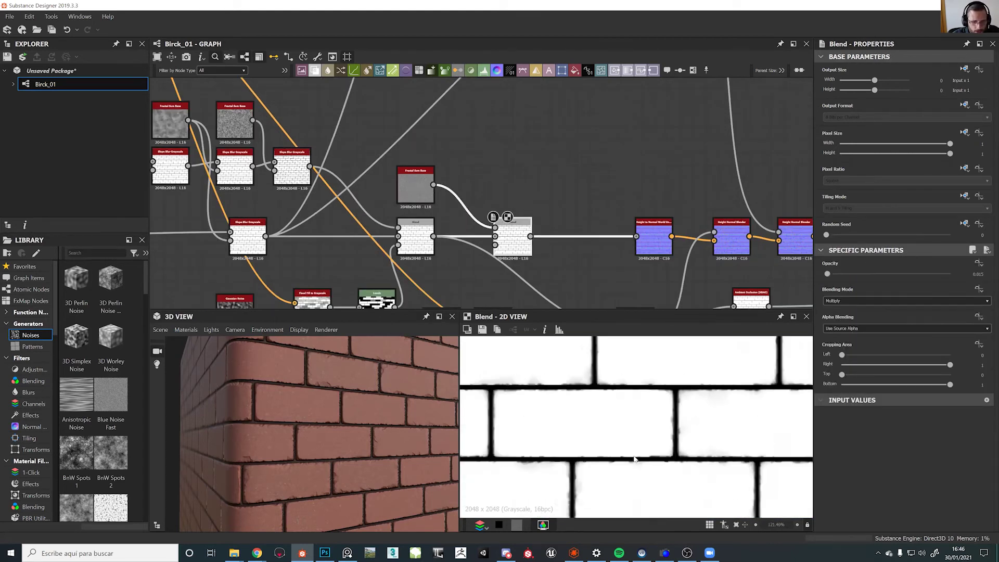
pyautogui.click(408, 187)
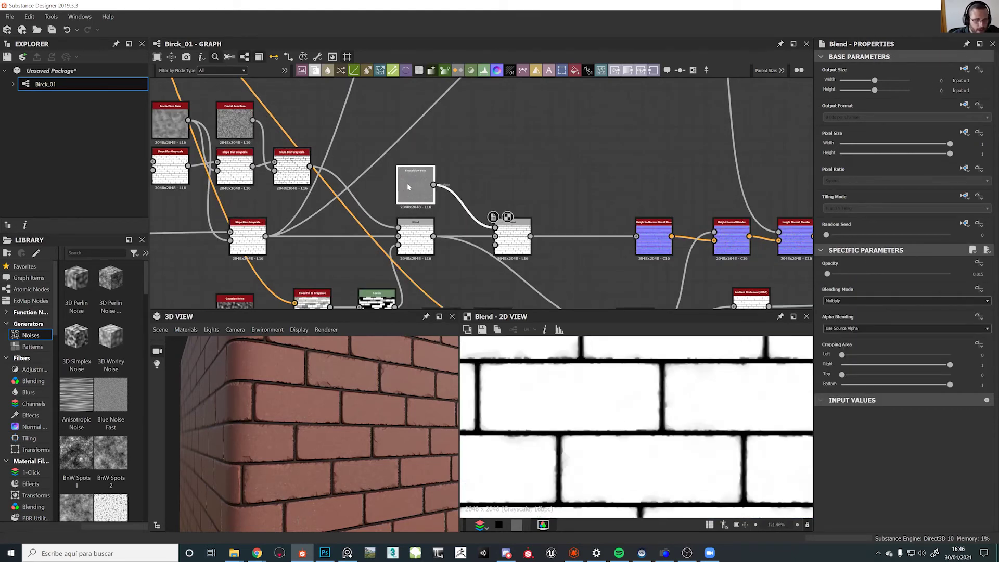
pyautogui.doubleClick(407, 184)
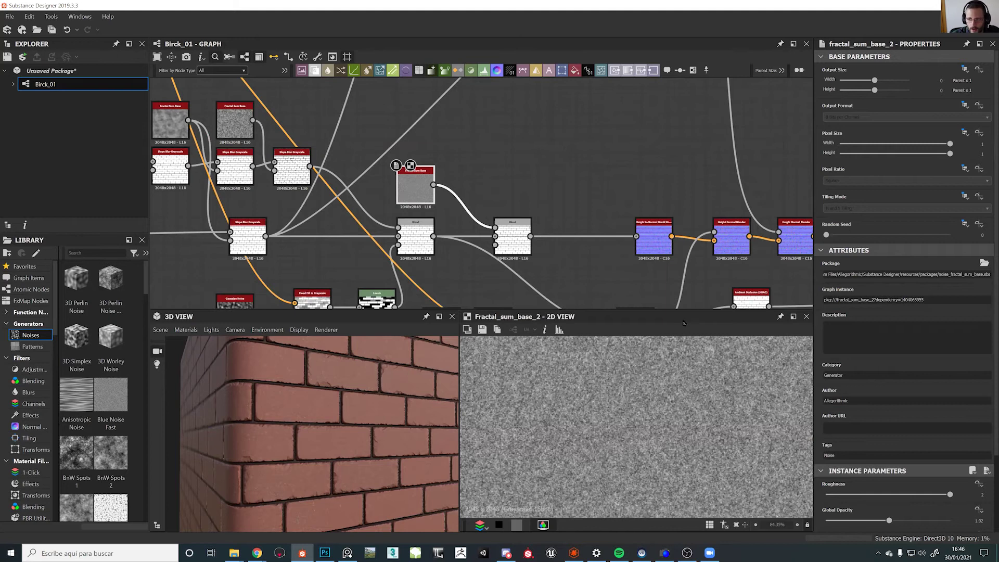
pyautogui.click(517, 192)
pyautogui.moveTo(516, 194); pyautogui.dragTo(505, 217, button='middle')
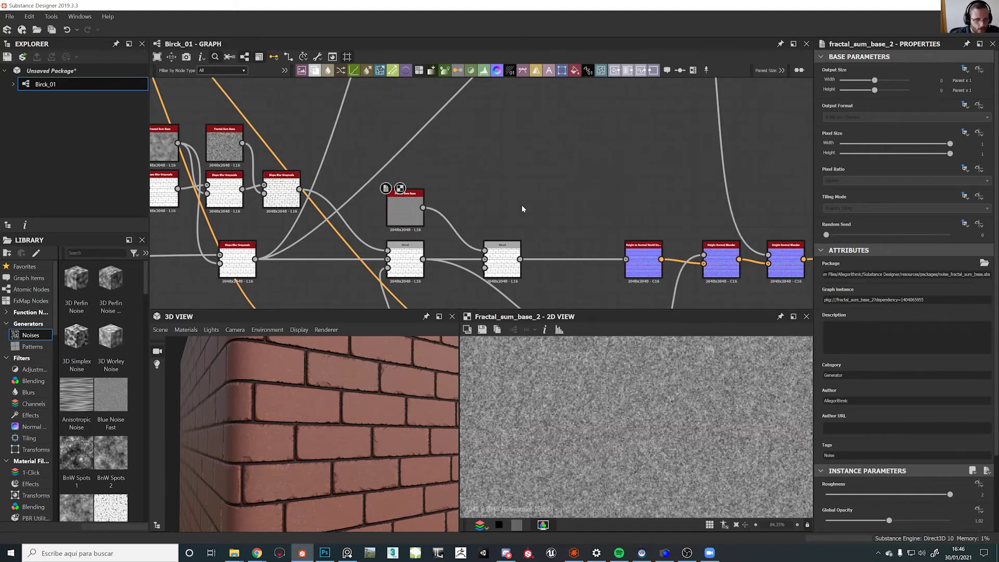
pyautogui.press('space')
pyautogui.write('b')
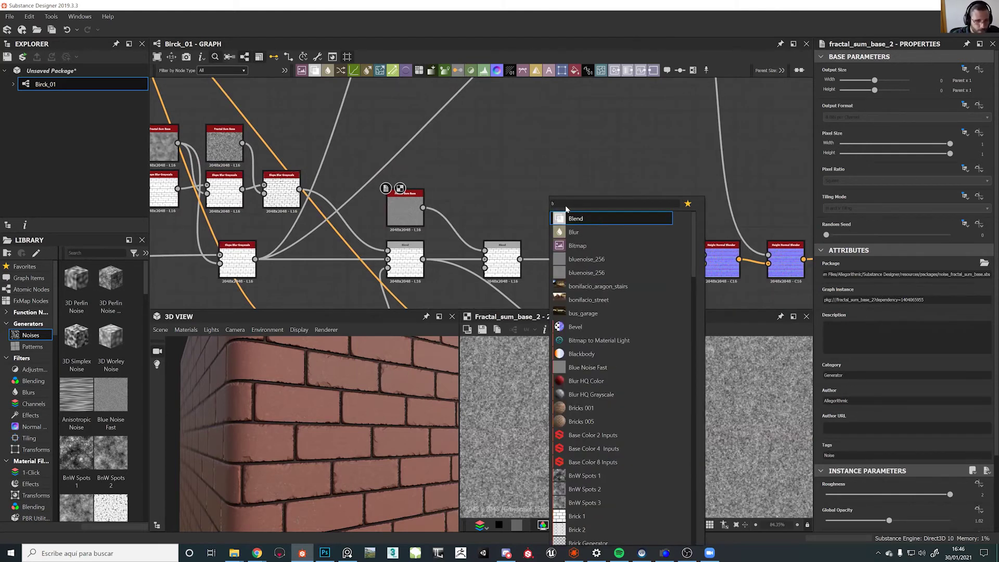
pyautogui.press('Return')
pyautogui.moveTo(422, 259); pyautogui.dragTo(476, 197)
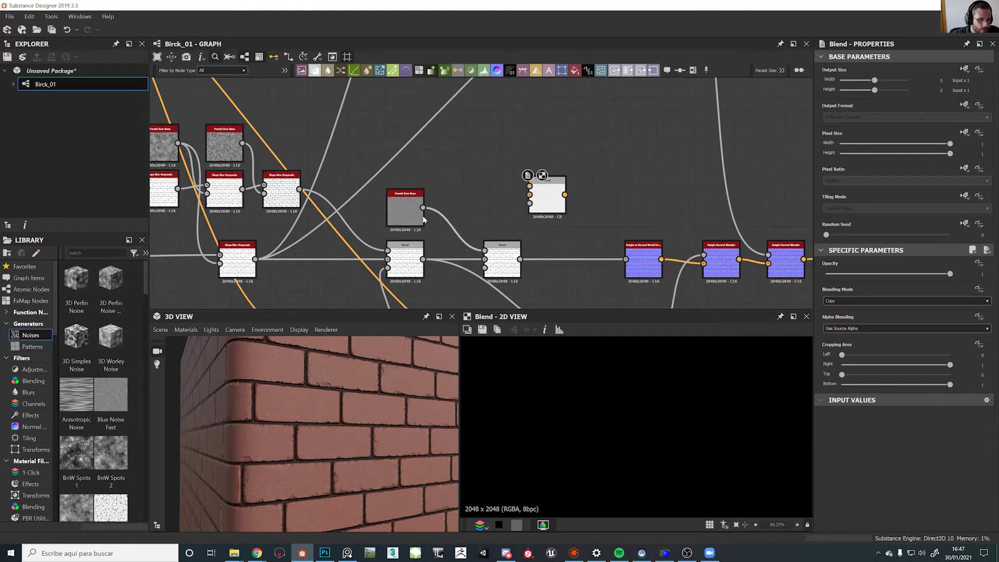
pyautogui.moveTo(422, 208); pyautogui.dragTo(529, 186)
pyautogui.moveTo(422, 259); pyautogui.dragTo(530, 194)
pyautogui.press('Delete')
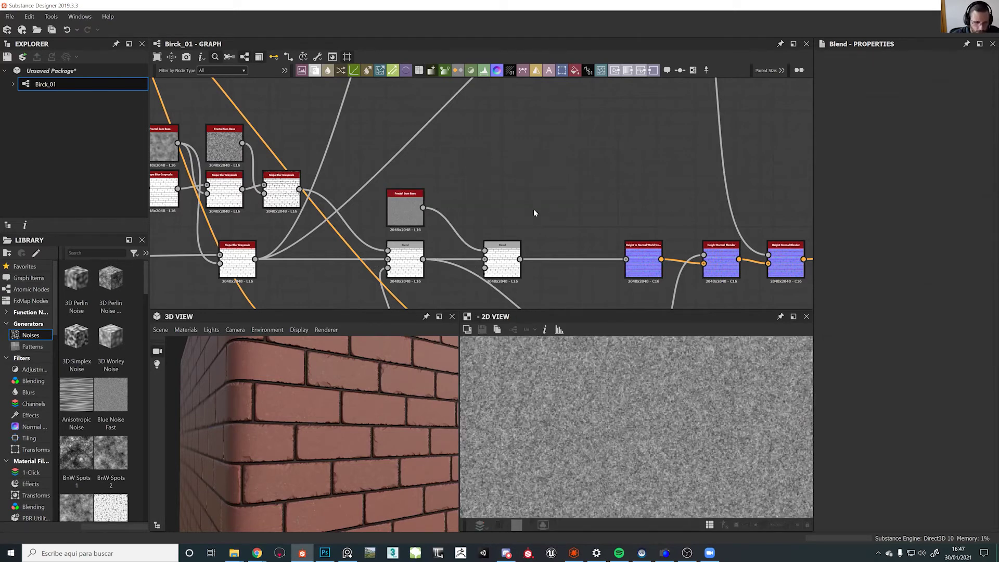
# Duplicate the Multiply Blend of brick height and Fractal Sum Base with its inputs, and set the copy's opacity to 0.56
pyautogui.doubleClick(497, 260)
pyautogui.hotkey('ctrl', 'z')
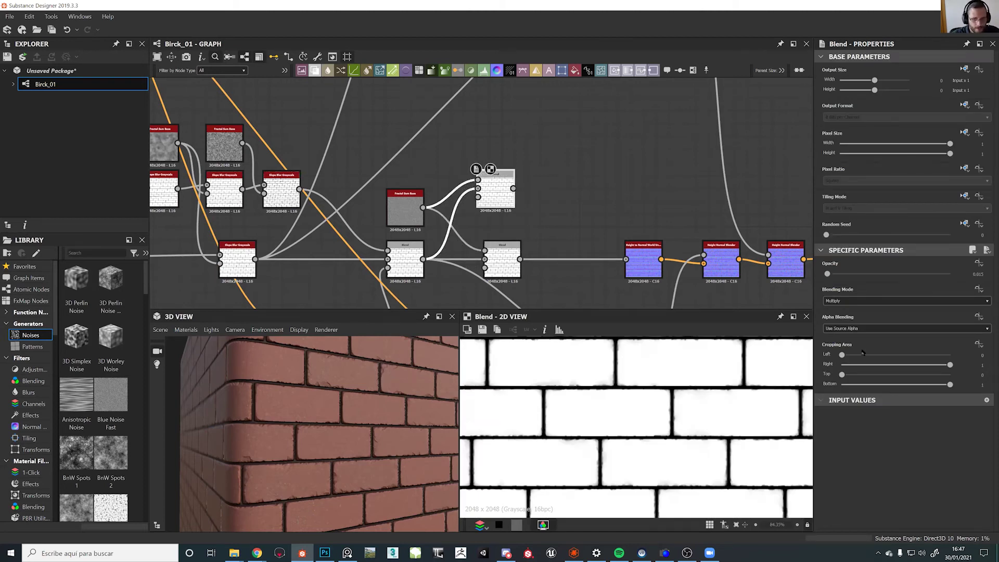
pyautogui.moveTo(829, 274); pyautogui.dragTo(895, 274)
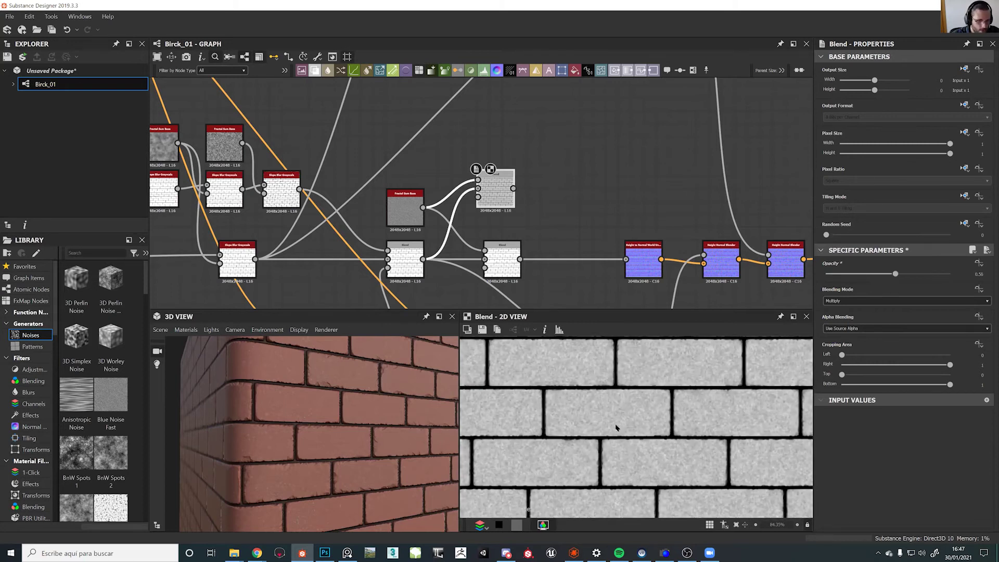
# Connect the duplicated Multiply Blend to the output node directly below the normal output, and check the bricks in 3D under rotated lighting
pyautogui.scroll(-5, 521, 189)
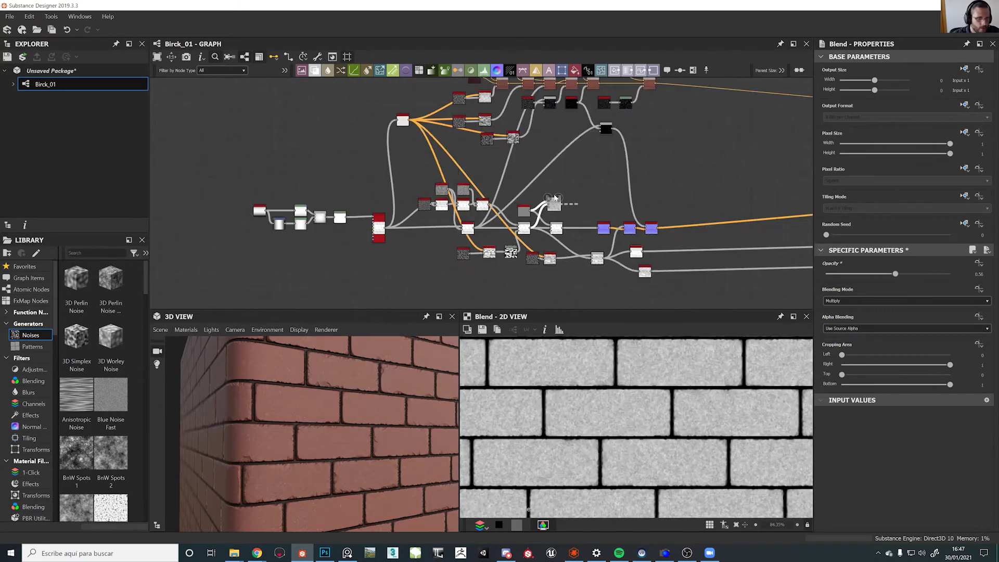
pyautogui.moveTo(605, 175); pyautogui.dragTo(263, 175, button='middle')
pyautogui.scroll(-4, 553, 160)
pyautogui.moveTo(655, 173); pyautogui.dragTo(501, 194, button='middle')
pyautogui.scroll(5, 616, 183)
pyautogui.click(627, 209)
pyautogui.moveTo(310, 426); pyautogui.dragTo(257, 417)
pyautogui.scroll(5, 263, 414)
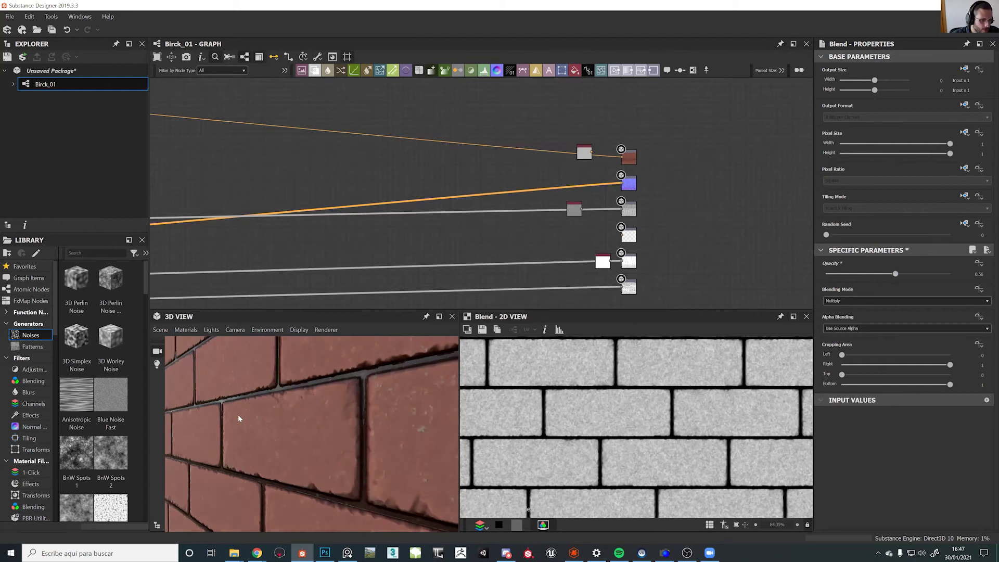
pyautogui.keyDown('ctrl'); pyautogui.keyDown('shift'); pyautogui.moveTo(239, 415); pyautogui.dragTo(234, 385, button='right'); pyautogui.keyUp('shift'); pyautogui.keyUp('ctrl')
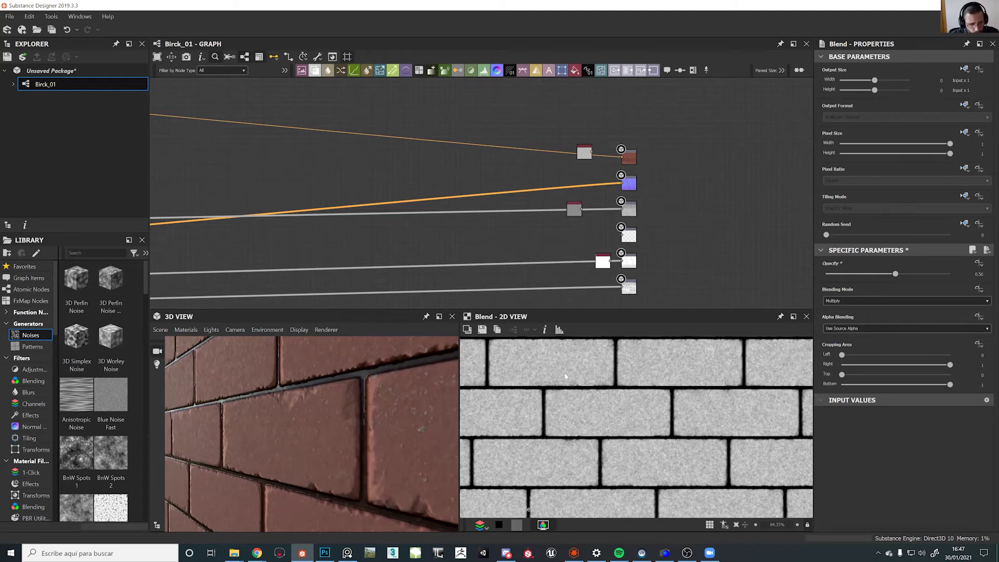
# Raise the duplicated Multiply Blend's opacity to 0.66
pyautogui.moveTo(287, 193); pyautogui.dragTo(560, 194, button='middle')
pyautogui.moveTo(241, 288); pyautogui.dragTo(475, 214, button='middle')
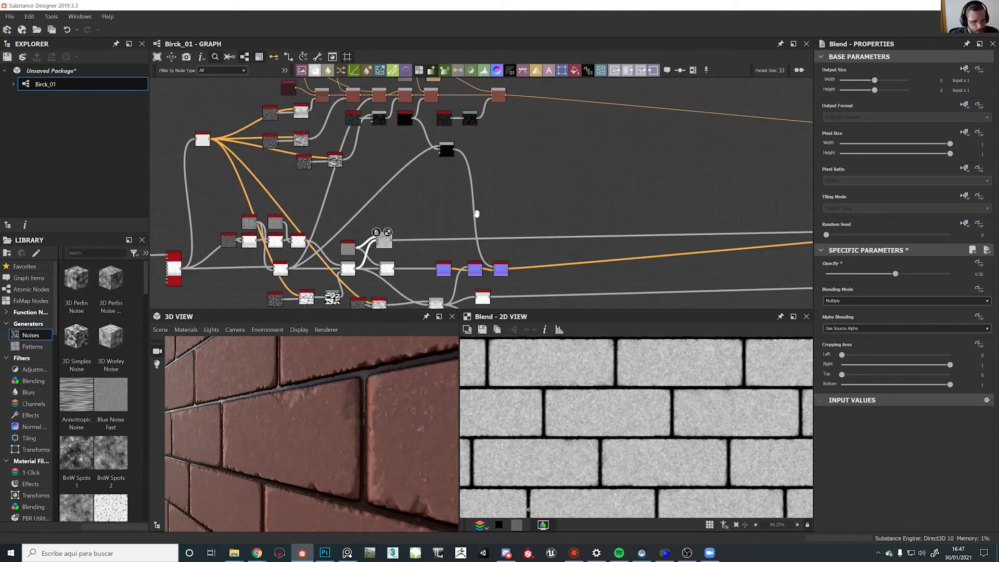
pyautogui.scroll(3, 476, 214)
pyautogui.moveTo(330, 254); pyautogui.dragTo(430, 215, button='middle')
pyautogui.moveTo(896, 274)
pyautogui.mouseDown()
pyautogui.moveTo(868, 277)
pyautogui.moveTo(939, 276)
pyautogui.moveTo(910, 283)
pyautogui.mouseUp()
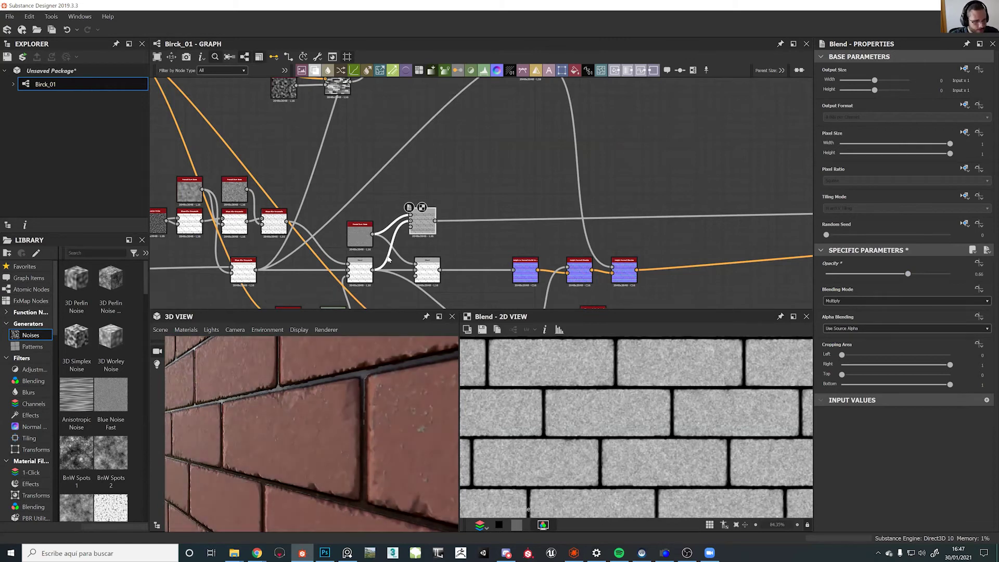
# Insert a Levels node between the duplicated Multiply Blend and its output
pyautogui.press('space')
pyautogui.write('leve')
pyautogui.press('Return')
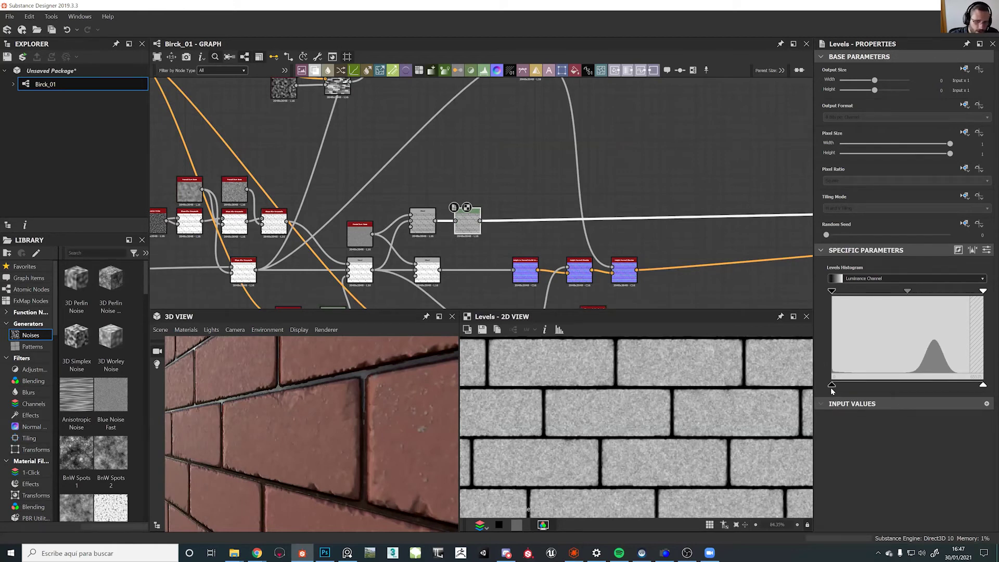
# Raise the roughness Levels node's output black level and lower its output white level to reduce the contrast
pyautogui.moveTo(837, 387); pyautogui.dragTo(850, 385)
pyautogui.moveTo(982, 389); pyautogui.dragTo(938, 394)
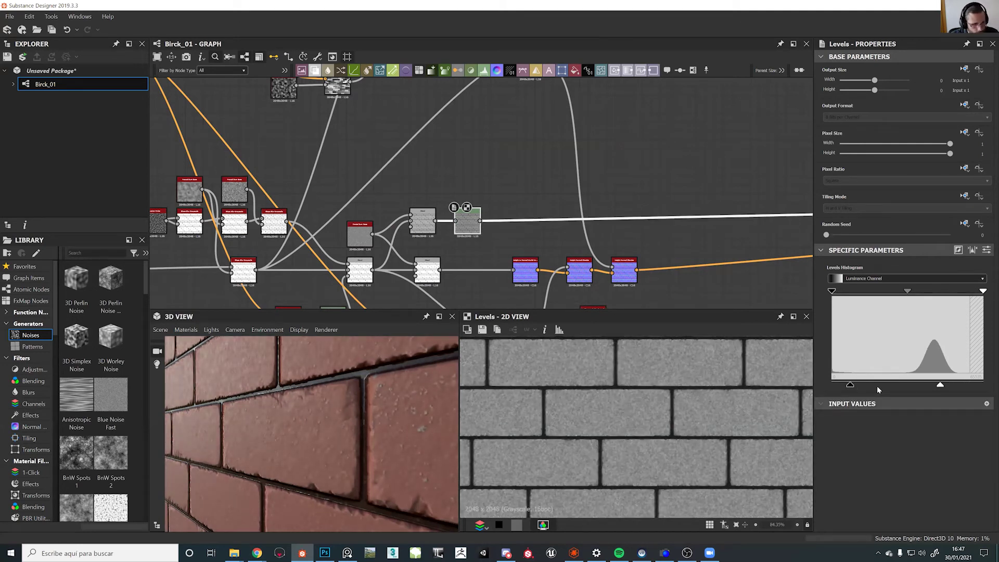
pyautogui.moveTo(850, 385); pyautogui.dragTo(874, 385)
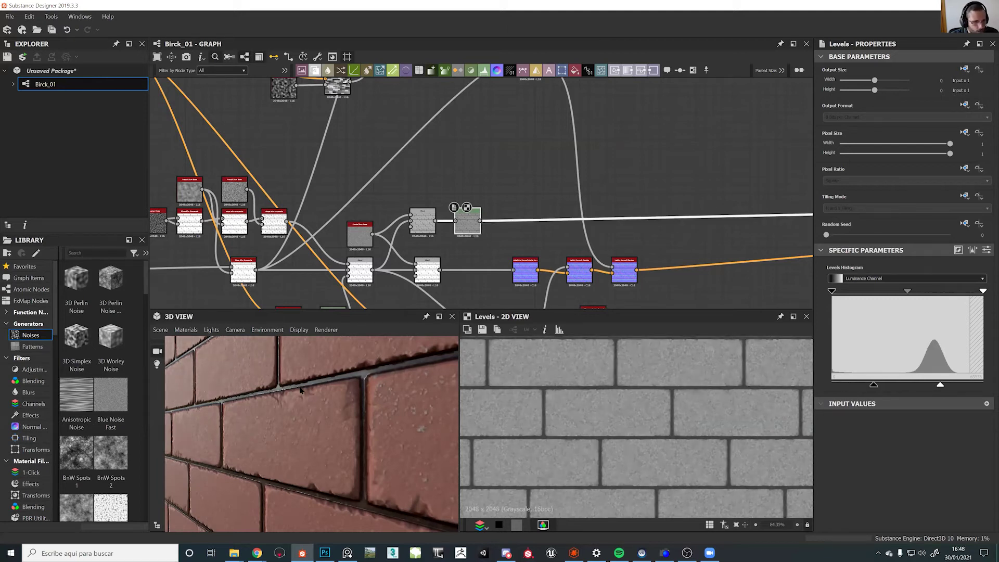
# Examine the brick material's roughness in 3D from close up and far away under rotated lighting
pyautogui.scroll(-5, 300, 386)
pyautogui.keyDown('ctrl'); pyautogui.keyDown('shift'); pyautogui.moveTo(299, 386); pyautogui.dragTo(288, 388, button='right'); pyautogui.keyUp('shift'); pyautogui.keyUp('ctrl')
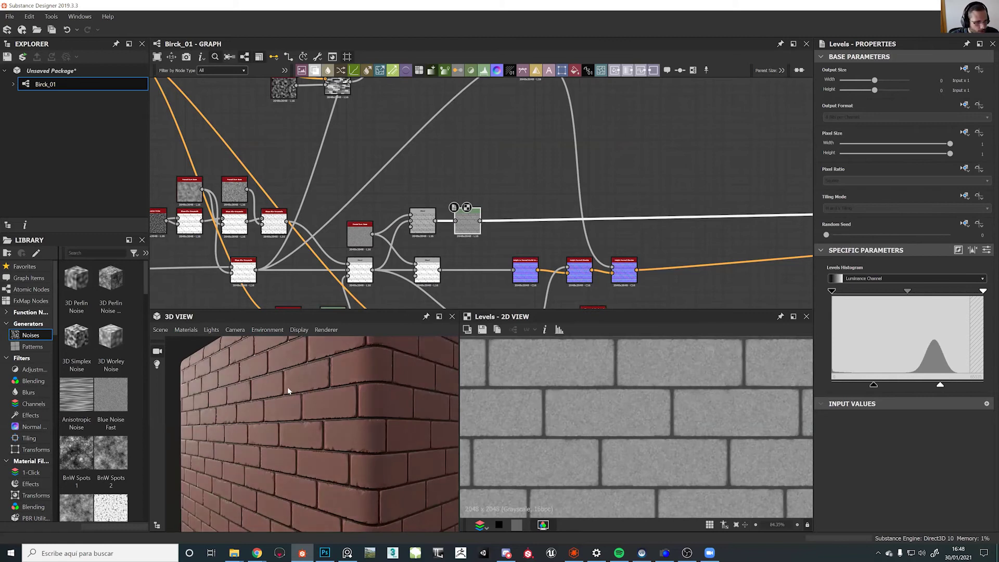
pyautogui.scroll(5, 247, 368)
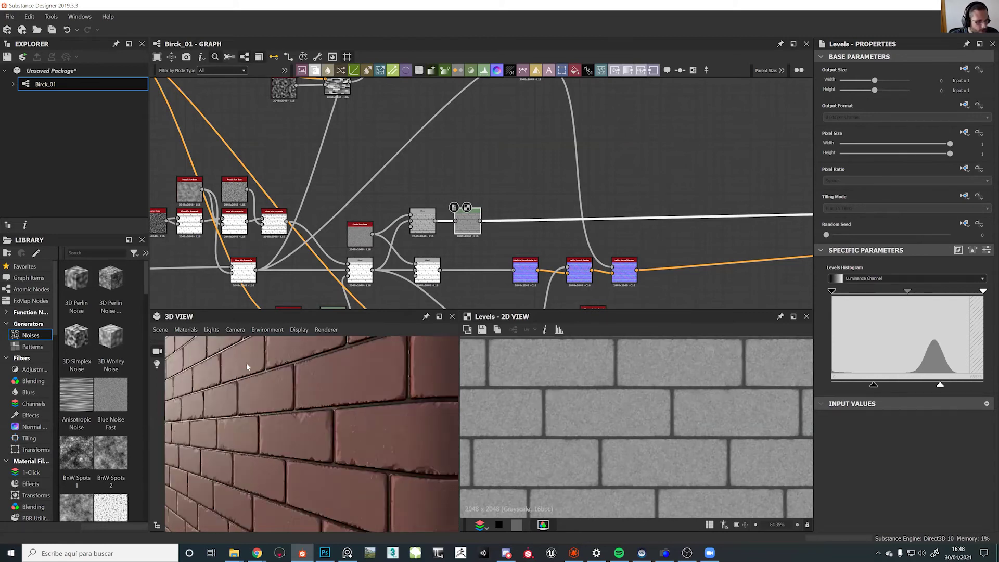
pyautogui.moveTo(218, 378); pyautogui.dragTo(221, 393)
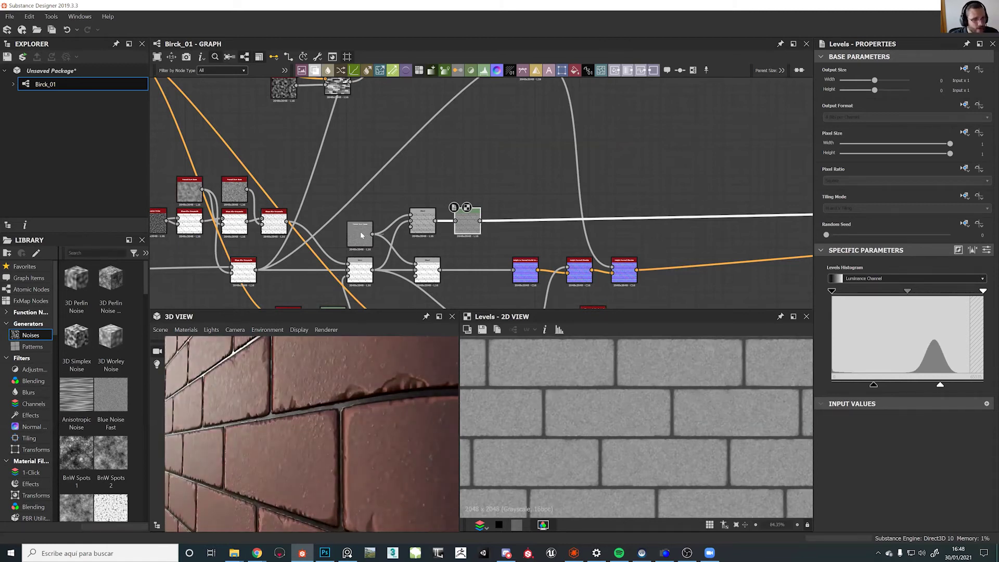
pyautogui.keyDown('ctrl'); pyautogui.keyDown('shift'); pyautogui.moveTo(283, 409); pyautogui.dragTo(305, 413, button='right'); pyautogui.keyUp('shift'); pyautogui.keyUp('ctrl')
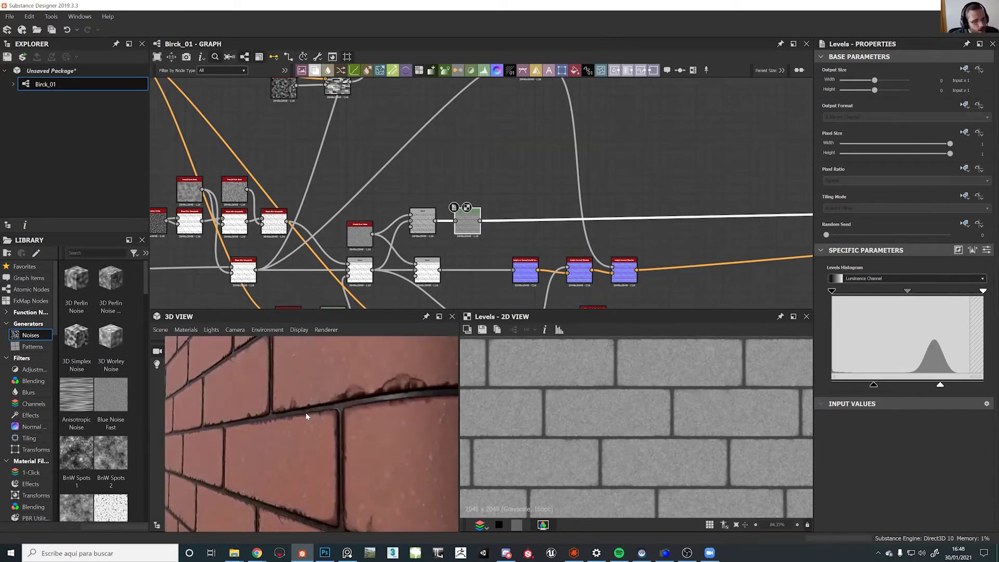
pyautogui.scroll(-5, 305, 413)
pyautogui.moveTo(324, 418); pyautogui.dragTo(384, 405)
pyautogui.scroll(5, 385, 405)
pyautogui.moveTo(385, 405)
pyautogui.keyDown('ctrl'); pyautogui.keyDown('shift'); pyautogui.mouseDown(button='right')
pyautogui.moveTo(352, 409)
pyautogui.moveTo(387, 418)
pyautogui.mouseUp(button='right'); pyautogui.keyUp('shift'); pyautogui.keyUp('ctrl')
pyautogui.scroll(-1, 386, 423)
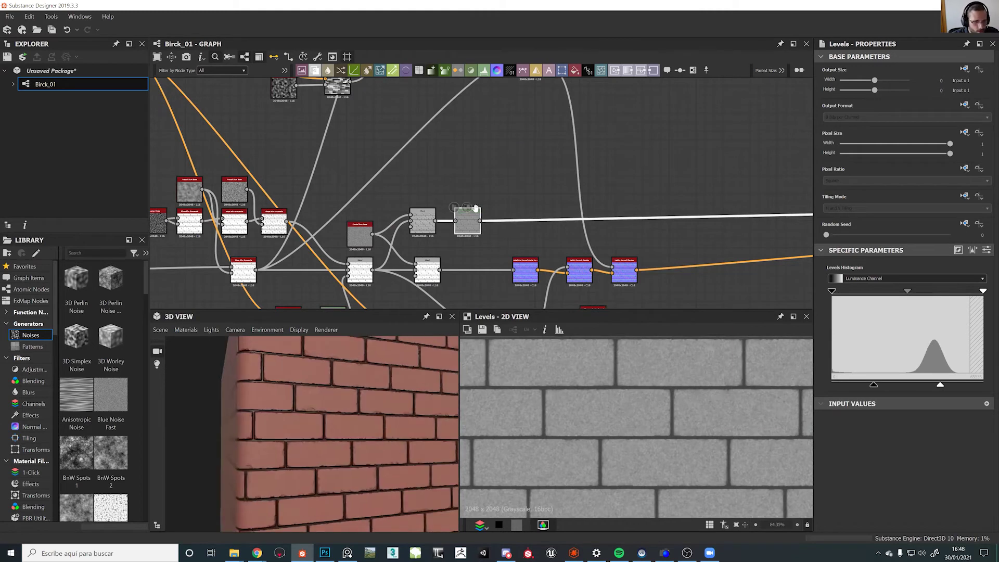
# Insert a Blend node after the roughness Levels and connect the base color's dark dirt-mask Blend as its foreground
pyautogui.moveTo(505, 187); pyautogui.dragTo(508, 222, button='middle')
pyautogui.press('space')
pyautogui.write('b')
pyautogui.press('Return')
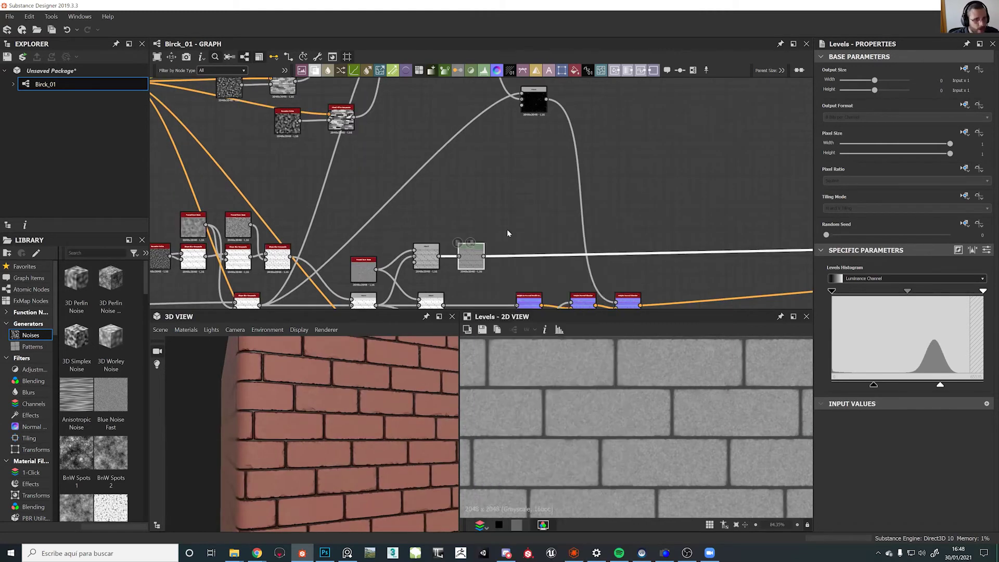
pyautogui.moveTo(369, 224); pyautogui.dragTo(389, 302, button='middle')
pyautogui.moveTo(446, 155); pyautogui.dragTo(348, 131, button='middle')
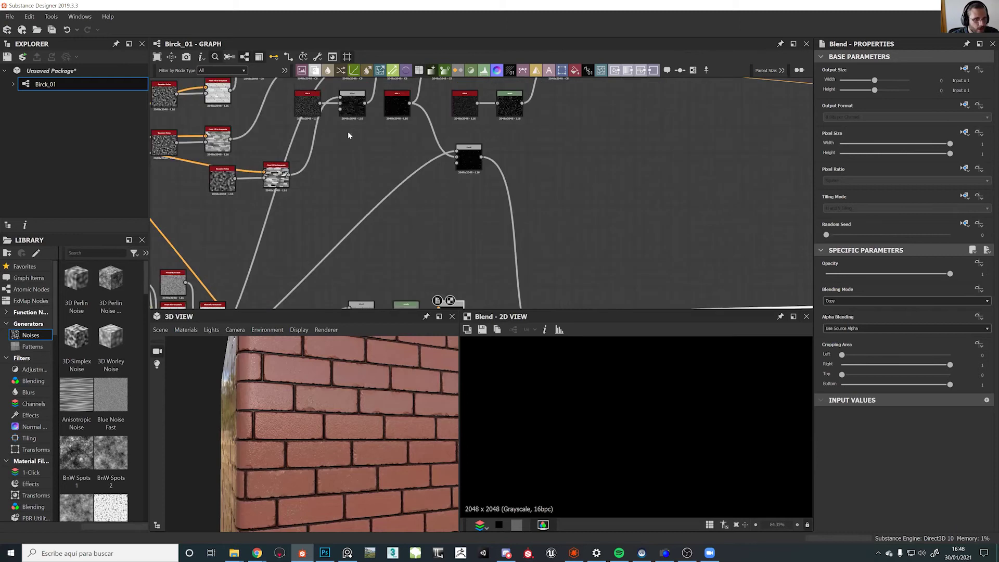
pyautogui.scroll(-2, 366, 117)
pyautogui.moveTo(414, 262); pyautogui.dragTo(417, 239, button='middle')
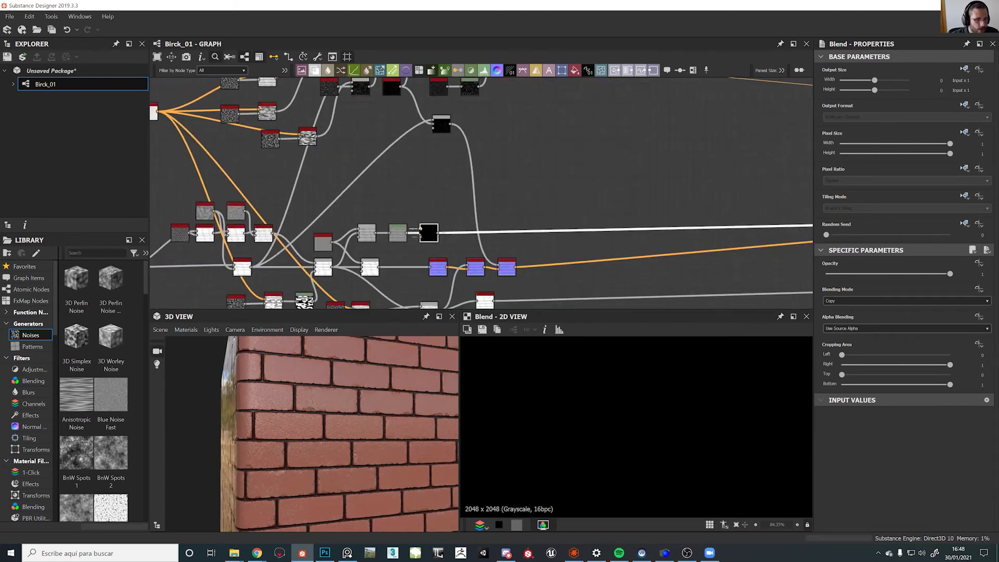
pyautogui.moveTo(377, 145); pyautogui.dragTo(384, 173, button='middle')
pyautogui.moveTo(376, 115); pyautogui.dragTo(426, 258)
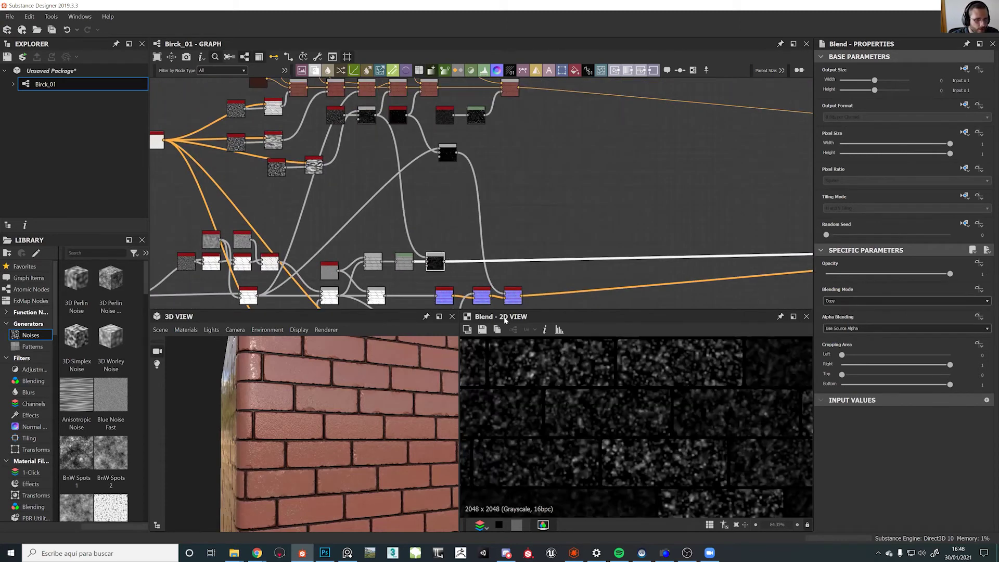
# Set the new roughness Blend to Subtract with opacity 0.18, checking the bricks in 3D
pyautogui.click(867, 301)
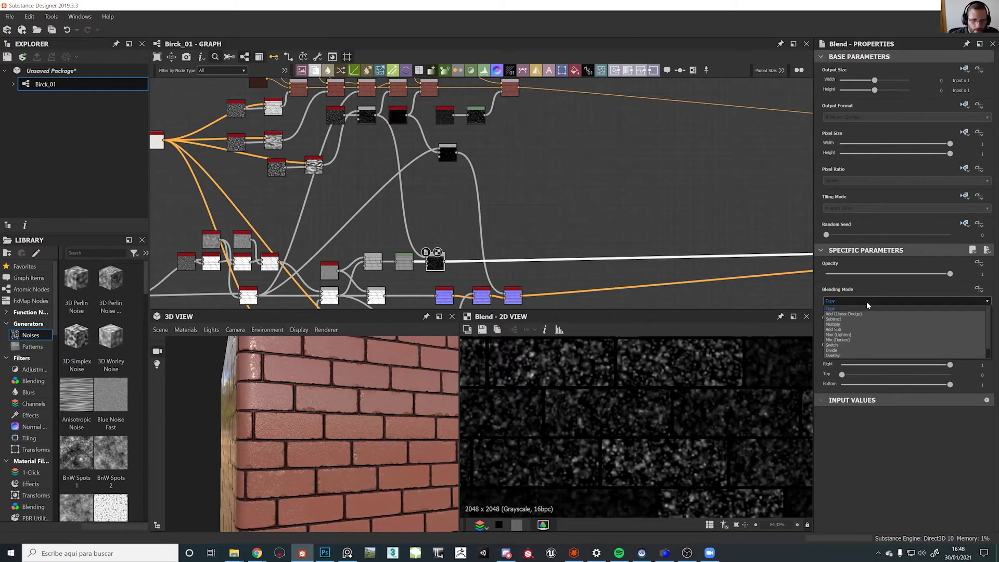
pyautogui.click(834, 319)
pyautogui.moveTo(382, 401); pyautogui.dragTo(342, 384)
pyautogui.moveTo(867, 274); pyautogui.dragTo(841, 274)
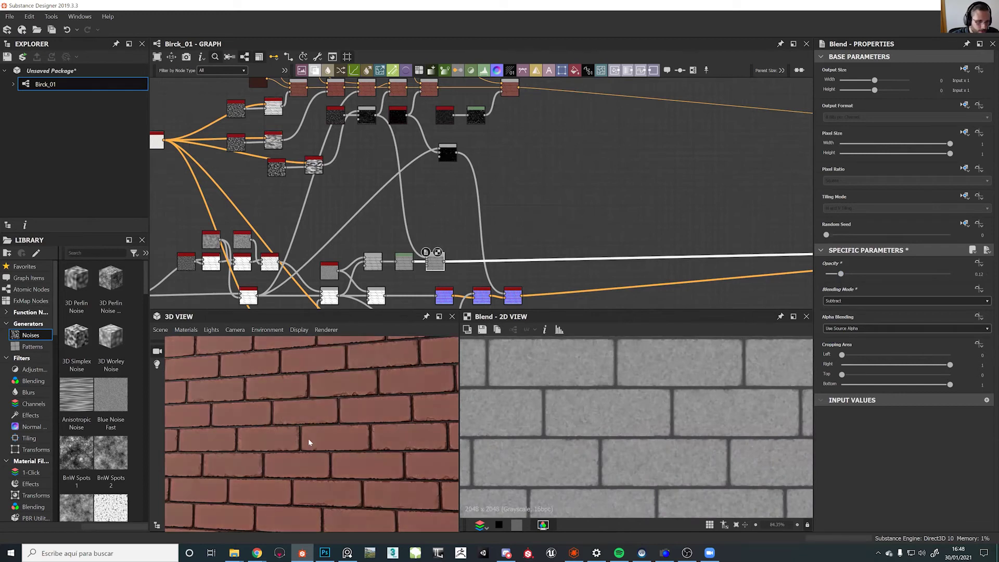
pyautogui.moveTo(322, 441); pyautogui.dragTo(354, 450)
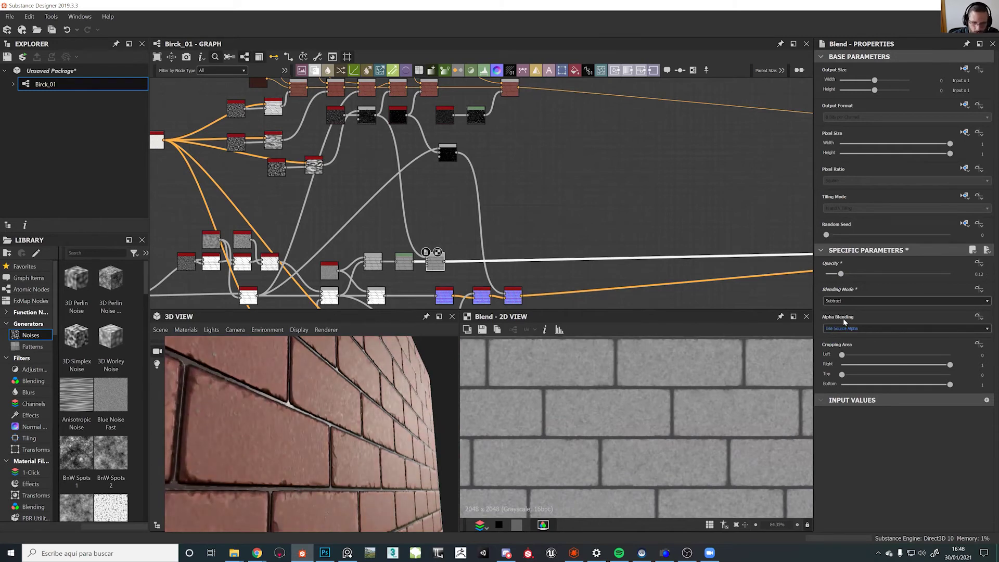
pyautogui.moveTo(841, 275)
pyautogui.mouseDown()
pyautogui.moveTo(866, 275)
pyautogui.moveTo(828, 282)
pyautogui.moveTo(849, 283)
pyautogui.mouseUp()
pyautogui.keyDown('ctrl'); pyautogui.keyDown('shift'); pyautogui.moveTo(327, 377); pyautogui.dragTo(341, 396, button='right'); pyautogui.keyUp('shift'); pyautogui.keyUp('ctrl')
pyautogui.moveTo(339, 395); pyautogui.dragTo(313, 427)
# Insert another Blend at the end of the roughness chain and connect the Dirt 2 noise as its foreground
pyautogui.press('space')
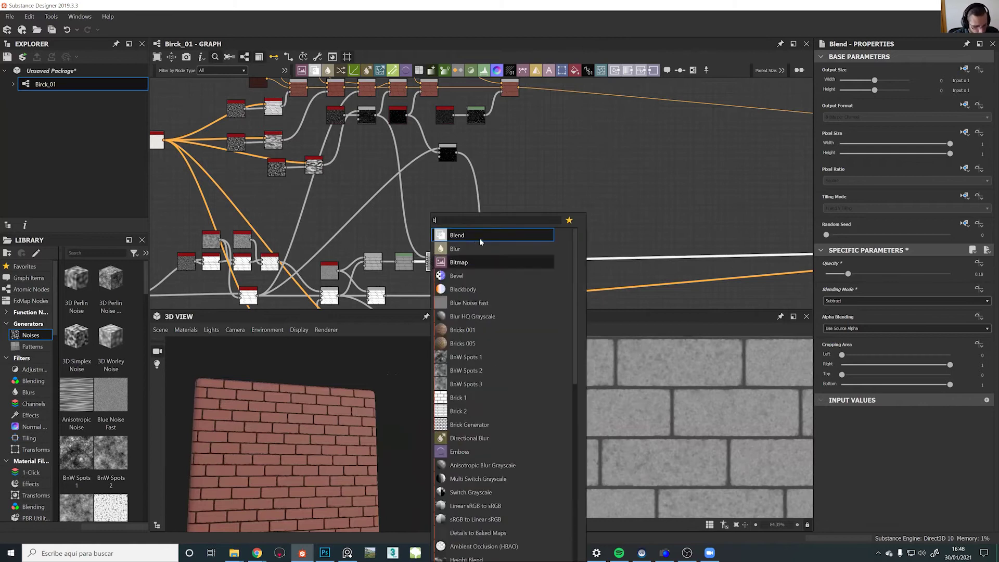
pyautogui.click(480, 235)
pyautogui.scroll(5, 442, 164)
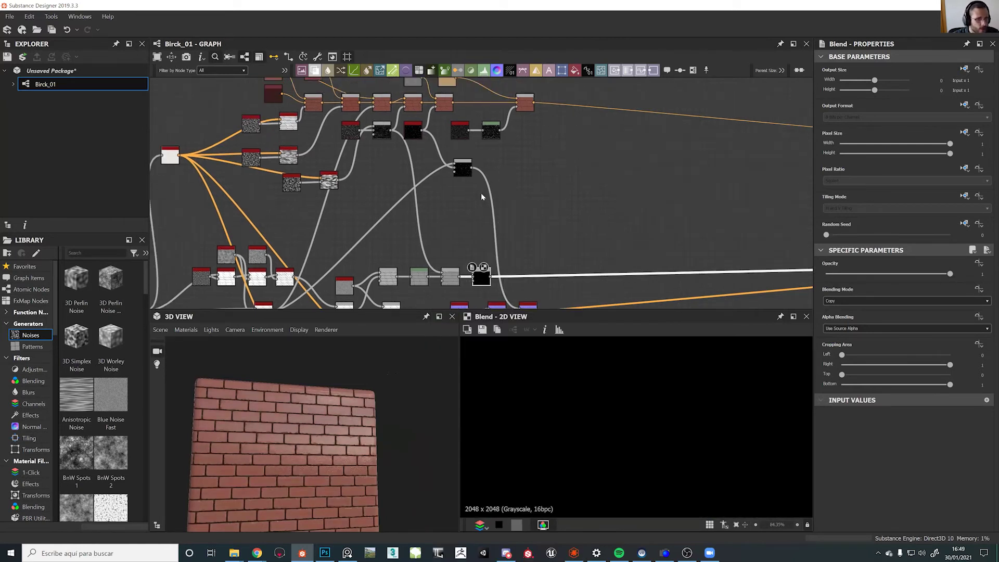
pyautogui.click(446, 158)
pyautogui.scroll(-3, 489, 201)
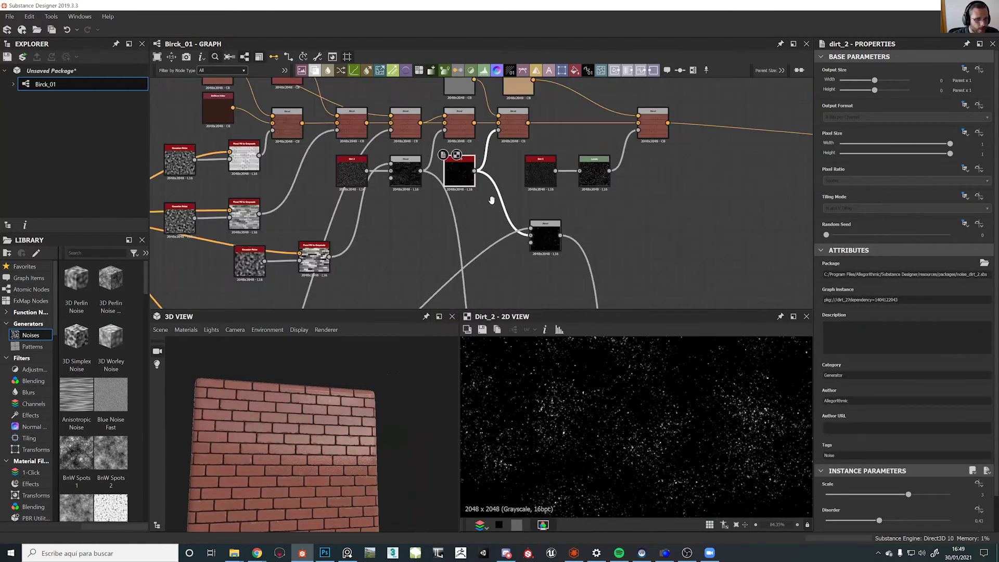
pyautogui.moveTo(491, 201); pyautogui.dragTo(471, 146, button='middle')
pyautogui.moveTo(454, 117); pyautogui.dragTo(514, 261)
pyautogui.moveTo(514, 265); pyautogui.dragTo(456, 56, button='middle')
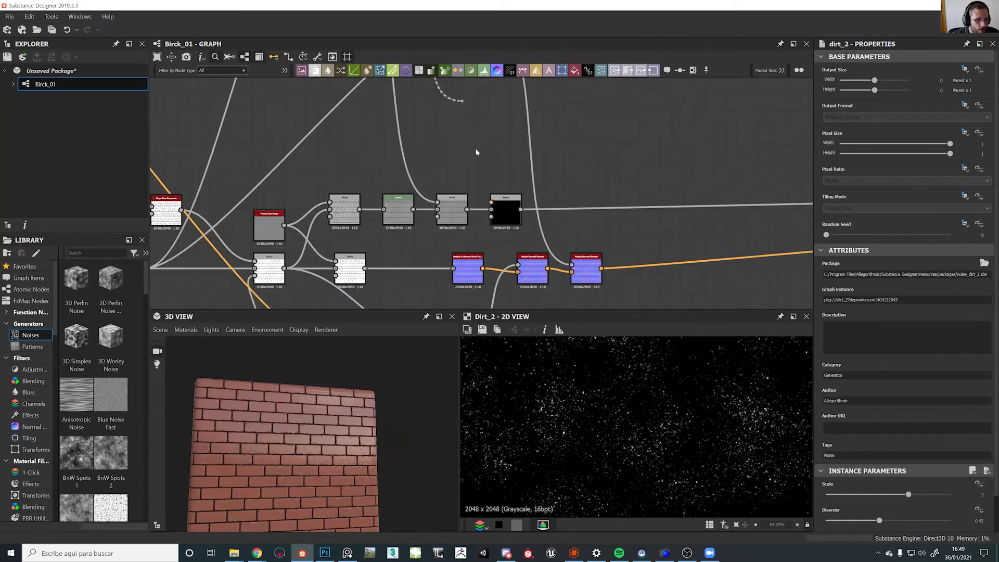
pyautogui.click(492, 200)
# Set the Dirt 2 Blend's blending mode to Add (Linear Dodge) and inspect the bricks up close in 3D
pyautogui.doubleClick(502, 207)
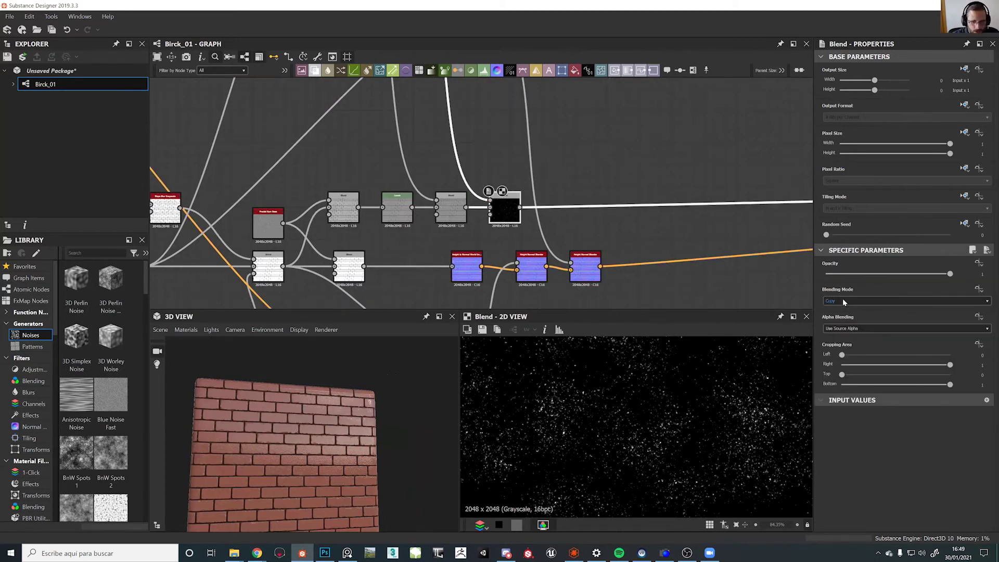
pyautogui.click(844, 302)
pyautogui.click(844, 318)
pyautogui.scroll(3, 296, 425)
pyautogui.moveTo(296, 429); pyautogui.dragTo(335, 429)
pyautogui.scroll(2, 285, 430)
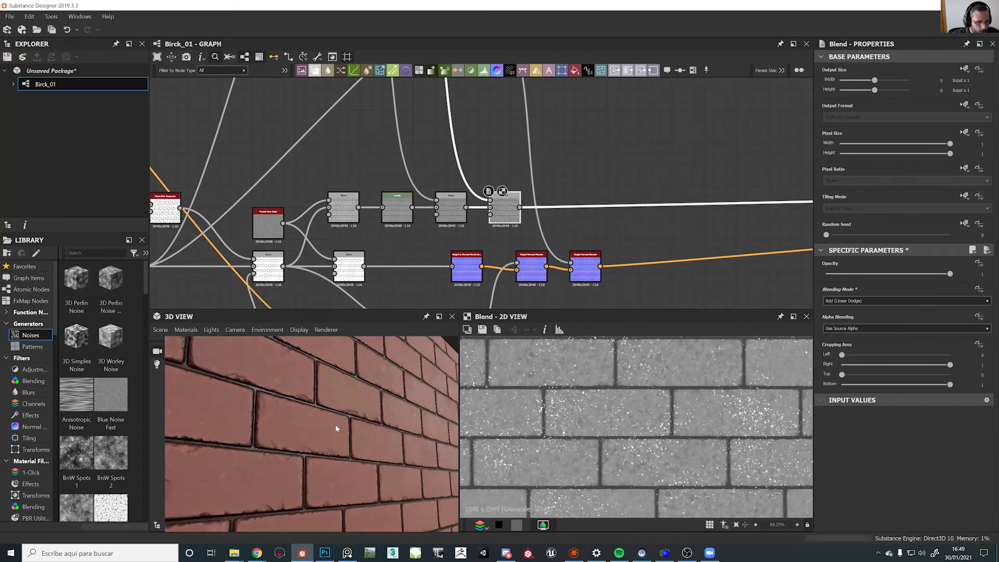
# Set the Dirt 2 Blend's opacity to 0.15, comparing strengths on the bricks under rotated lighting
pyautogui.moveTo(951, 274); pyautogui.dragTo(908, 273)
pyautogui.moveTo(812, 274); pyautogui.dragTo(840, 274)
pyautogui.moveTo(301, 407); pyautogui.dragTo(321, 415)
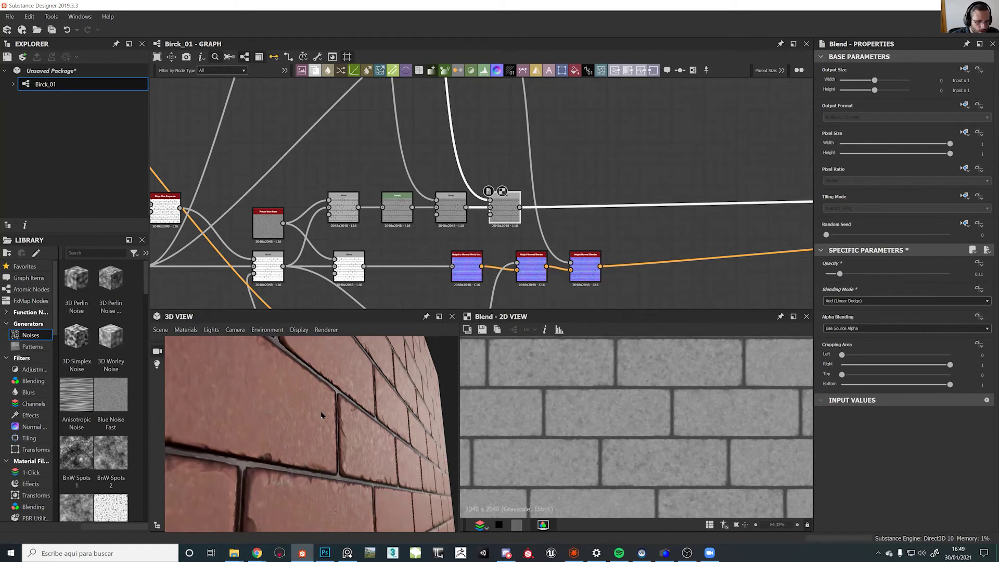
pyautogui.moveTo(840, 274); pyautogui.dragTo(922, 274)
pyautogui.click(832, 274)
pyautogui.moveTo(860, 295)
pyautogui.mouseDown()
pyautogui.moveTo(837, 294)
pyautogui.moveTo(945, 295)
pyautogui.moveTo(863, 295)
pyautogui.mouseUp()
pyautogui.click(844, 273)
pyautogui.keyDown('ctrl'); pyautogui.keyDown('shift'); pyautogui.moveTo(351, 452); pyautogui.dragTo(300, 467, button='right'); pyautogui.keyUp('shift'); pyautogui.keyUp('ctrl')
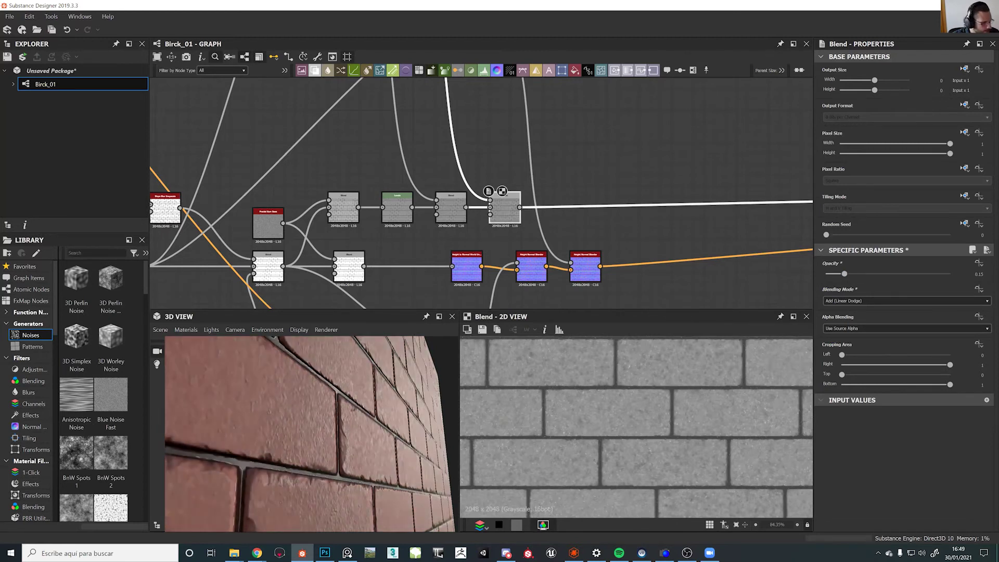
# Add one more Blend before the roughness output and connect the Levels-adjusted dirt noise as its foreground
pyautogui.scroll(-2, 536, 264)
pyautogui.moveTo(544, 225); pyautogui.dragTo(495, 123, button='middle')
pyautogui.press('space')
pyautogui.write('b')
pyautogui.click(499, 223)
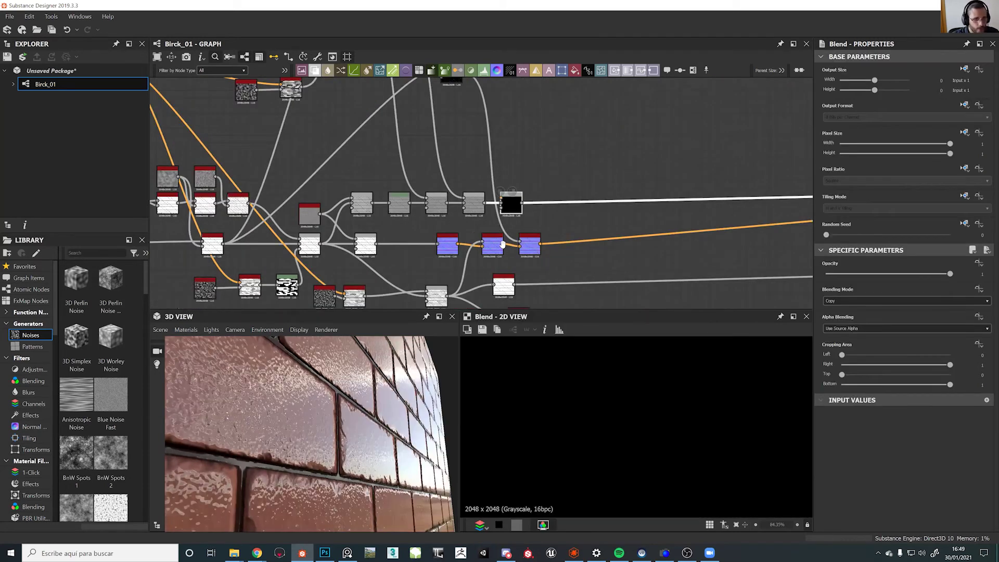
pyautogui.moveTo(505, 189); pyautogui.dragTo(513, 268, button='middle')
pyautogui.click(493, 108)
pyautogui.doubleClick(494, 109)
pyautogui.click(503, 107)
pyautogui.moveTo(532, 198); pyautogui.dragTo(495, 117, button='middle')
pyautogui.click(489, 200)
# Set the last roughness Blend to Subtract with opacity 0.18 and check the specks in 3D
pyautogui.doubleClick(499, 205)
pyautogui.click(883, 307)
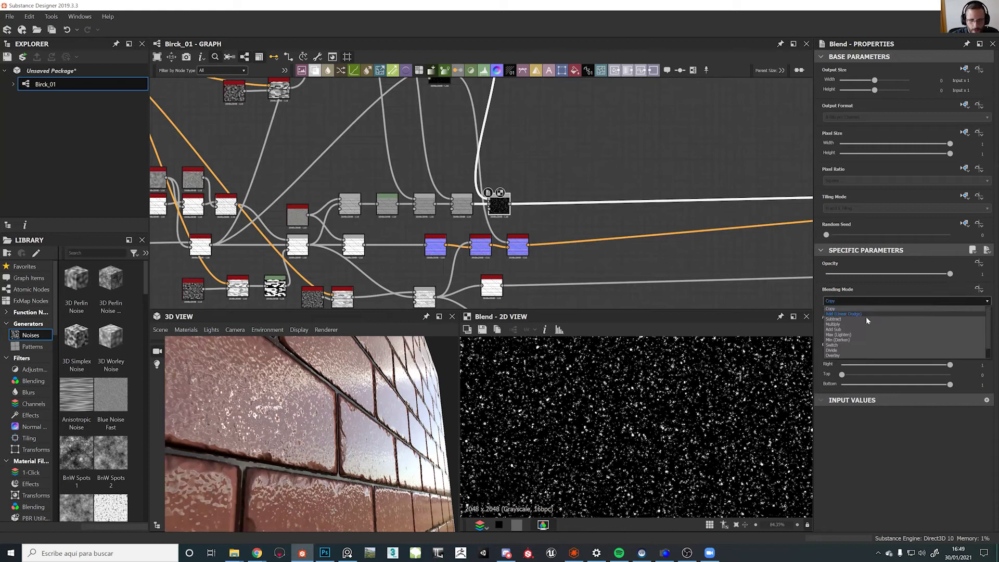
pyautogui.click(865, 317)
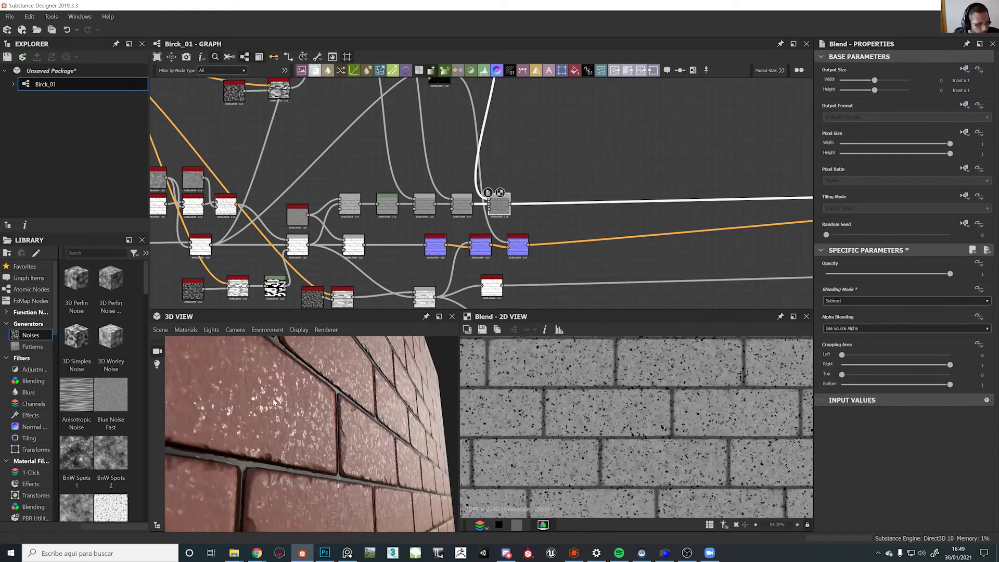
pyautogui.moveTo(929, 274); pyautogui.dragTo(735, 282)
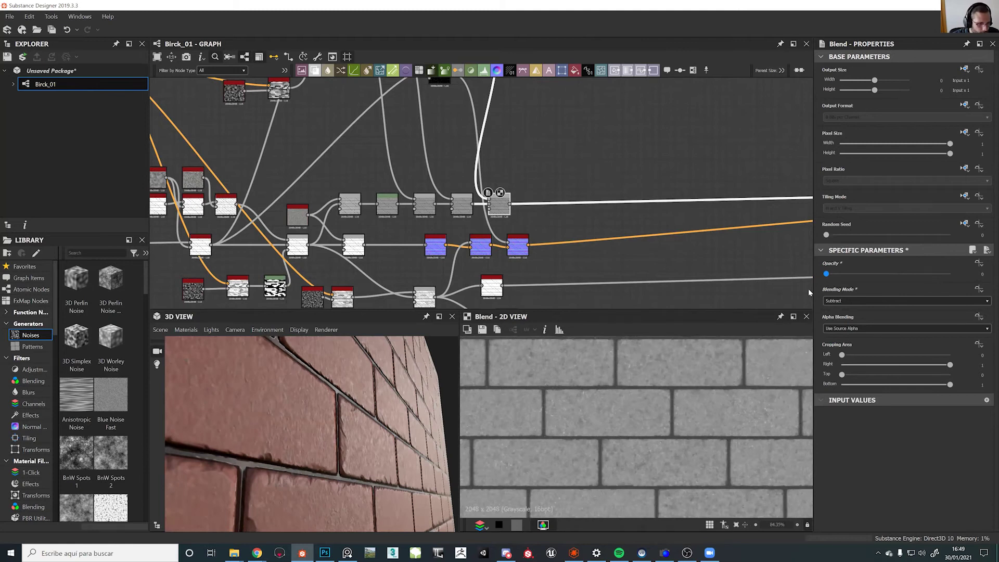
pyautogui.moveTo(817, 290); pyautogui.dragTo(848, 293)
pyautogui.moveTo(395, 435)
pyautogui.mouseDown()
pyautogui.moveTo(333, 447)
pyautogui.moveTo(354, 430)
pyautogui.moveTo(379, 440)
pyautogui.mouseUp()
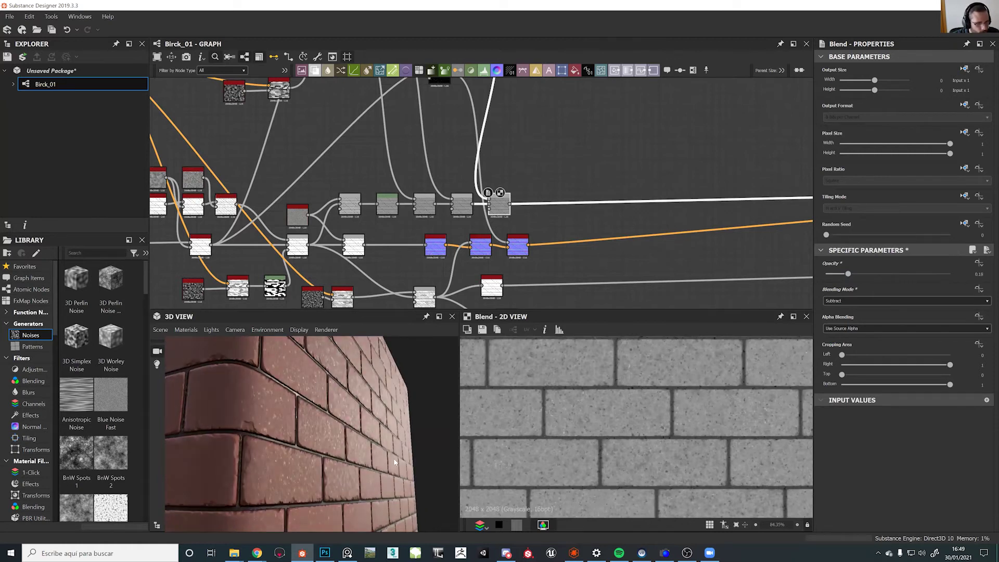
# Space the last Blend away from its neighbor and raise the roughness node row above the normal chain
pyautogui.scroll(6, 497, 210)
pyautogui.moveTo(511, 204); pyautogui.dragTo(556, 202)
pyautogui.scroll(-2, 461, 197)
pyautogui.scroll(-3, 462, 196)
pyautogui.moveTo(286, 198); pyautogui.dragTo(491, 191)
# Add a Gaussian Noise node as the last roughness Blend's opacity mask and raise that Blend's opacity to 1
pyautogui.click(425, 227)
pyautogui.press('space')
pyautogui.write('gau')
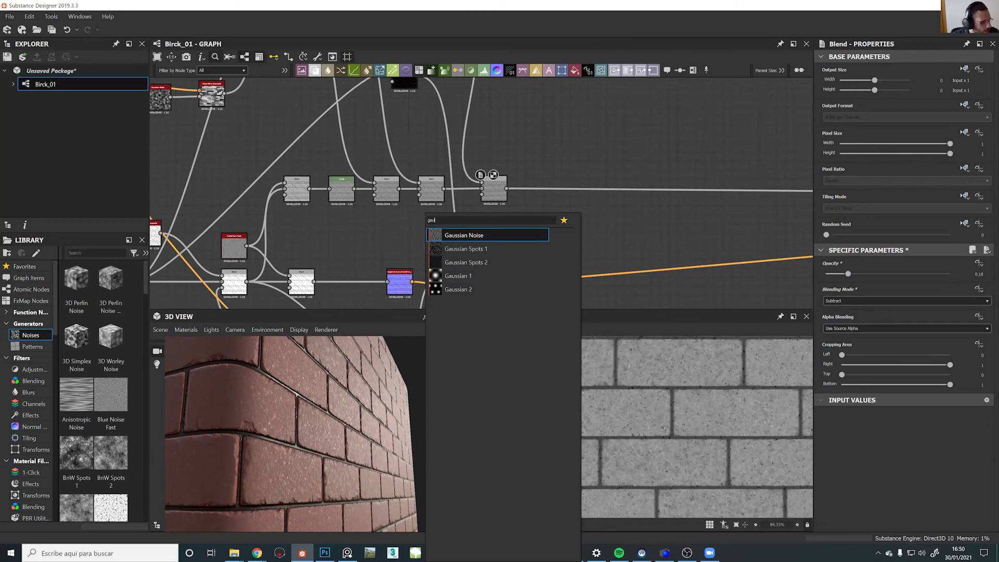
pyautogui.press('Escape')
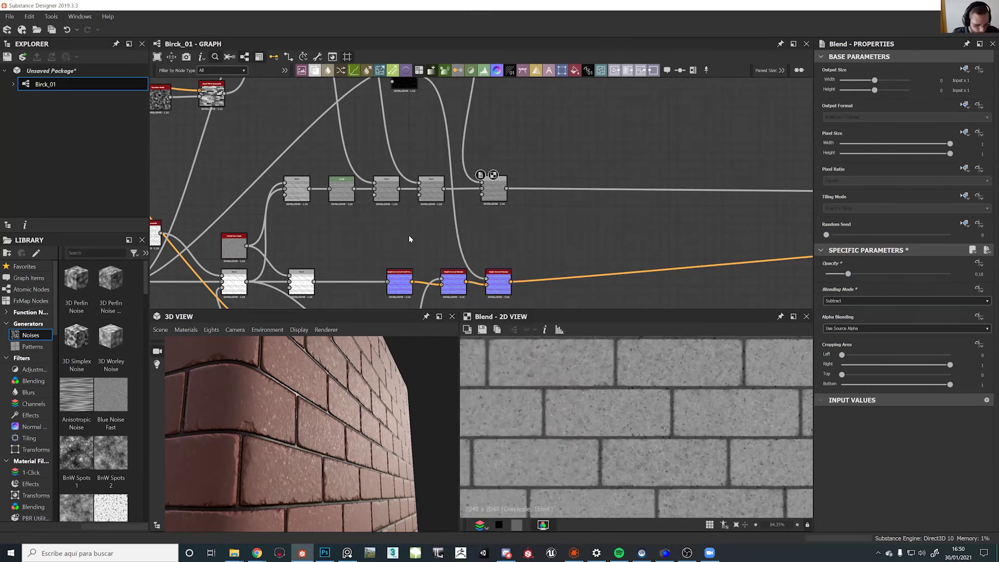
pyautogui.press('space')
pyautogui.write('ga')
pyautogui.click(447, 235)
pyautogui.moveTo(406, 244); pyautogui.dragTo(496, 199)
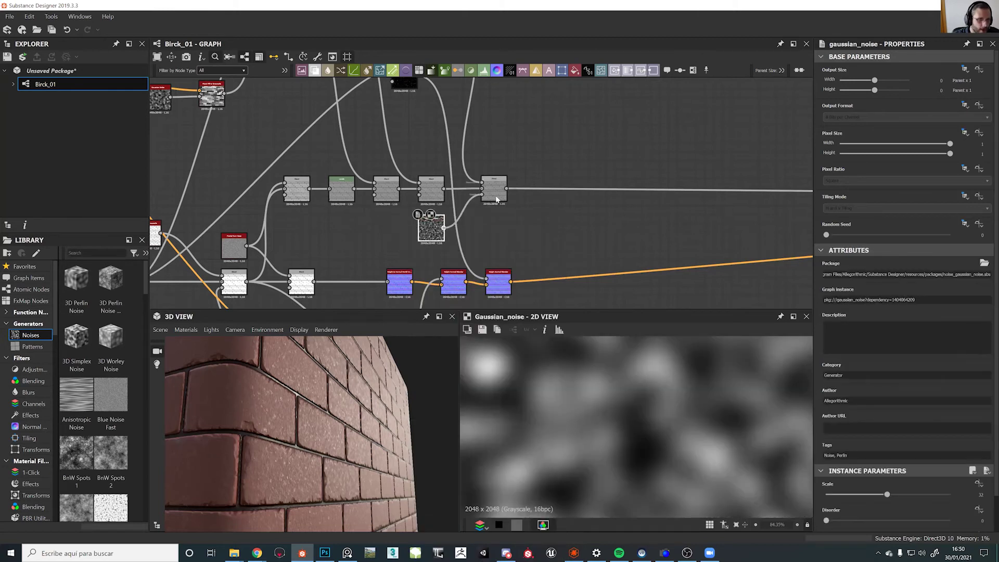
pyautogui.doubleClick(494, 194)
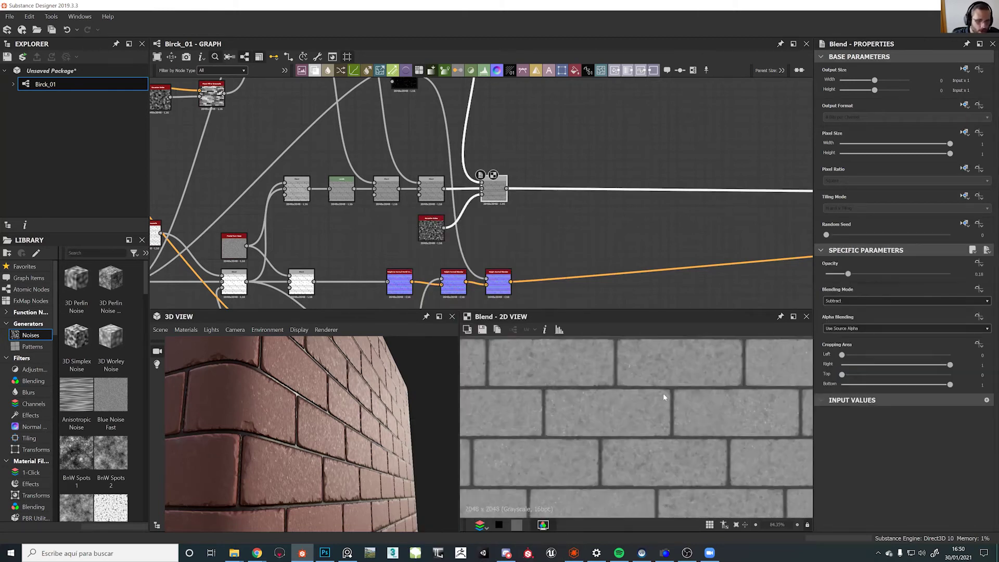
pyautogui.moveTo(848, 274); pyautogui.dragTo(985, 277)
# Set the Gaussian Noise mask's Scale to 29 and Disorder to 0.56
pyautogui.click(437, 230)
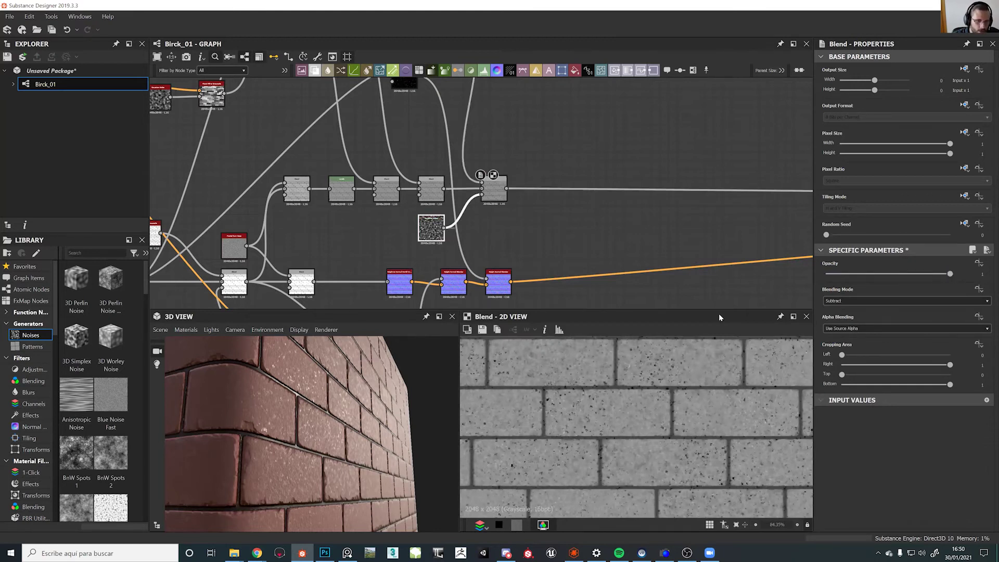
pyautogui.moveTo(886, 495)
pyautogui.mouseDown()
pyautogui.moveTo(862, 496)
pyautogui.moveTo(913, 500)
pyautogui.moveTo(881, 501)
pyautogui.mouseUp()
pyautogui.moveTo(827, 520); pyautogui.dragTo(895, 520)
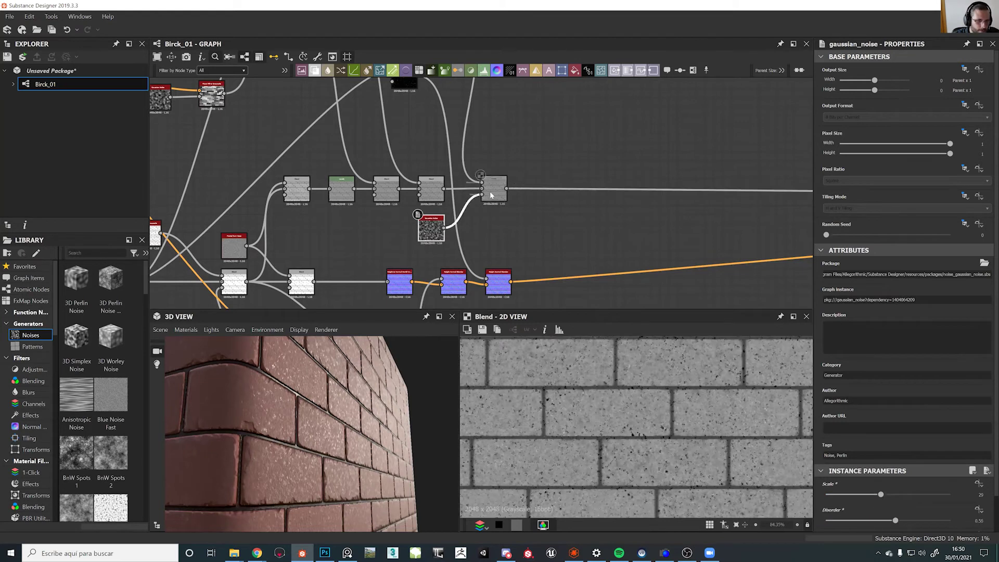
# Lower the masked Subtract Blend's opacity to 0.51 and check the whole brick surface under rotated lighting
pyautogui.click(491, 196)
pyautogui.moveTo(887, 274); pyautogui.dragTo(759, 273)
pyautogui.moveTo(836, 284); pyautogui.dragTo(883, 280)
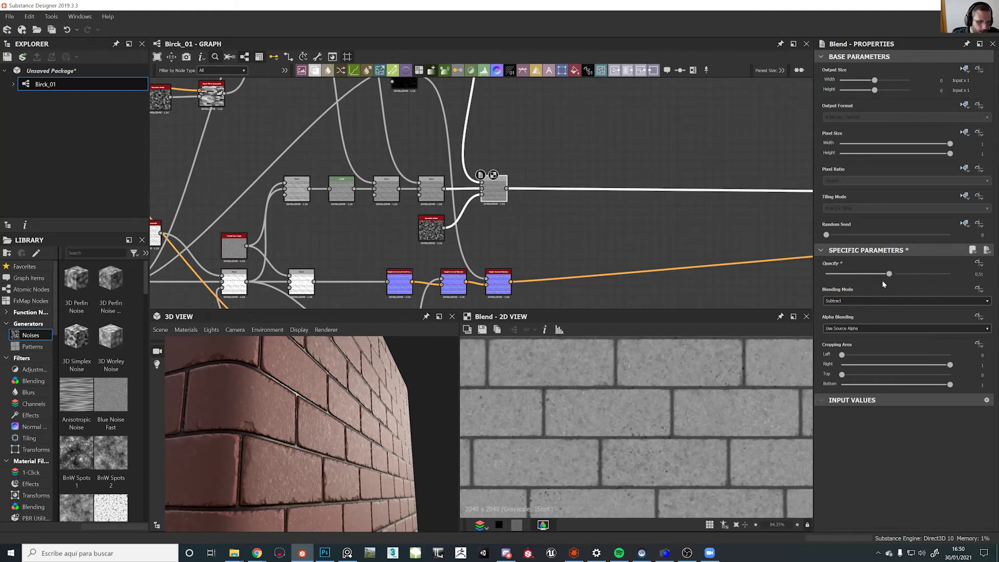
pyautogui.moveTo(347, 415)
pyautogui.keyDown('ctrl'); pyautogui.keyDown('shift'); pyautogui.mouseDown(button='right')
pyautogui.moveTo(312, 419)
pyautogui.moveTo(356, 432)
pyautogui.mouseUp(button='right'); pyautogui.keyUp('shift'); pyautogui.keyUp('ctrl')
pyautogui.scroll(-3, 356, 433)
pyautogui.moveTo(356, 433); pyautogui.dragTo(366, 413)
pyautogui.keyDown('ctrl'); pyautogui.keyDown('shift'); pyautogui.moveTo(298, 415); pyautogui.dragTo(274, 422, button='right'); pyautogui.keyUp('shift'); pyautogui.keyUp('ctrl')
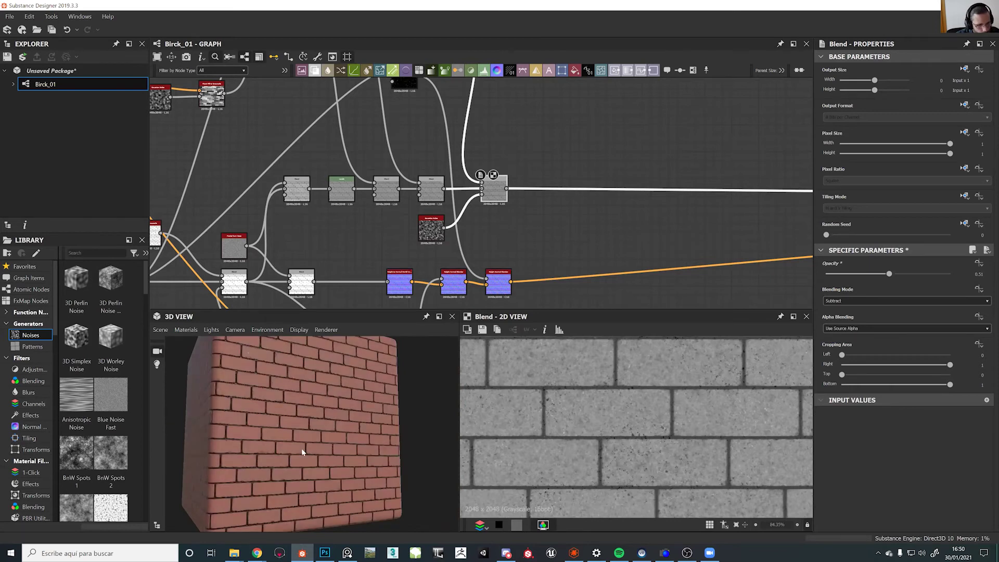
# Examine the brick surface on the 3D cube from a distance and up close, and look over the surrounding node graph
pyautogui.scroll(-4, 306, 442)
pyautogui.moveTo(306, 442); pyautogui.dragTo(319, 414)
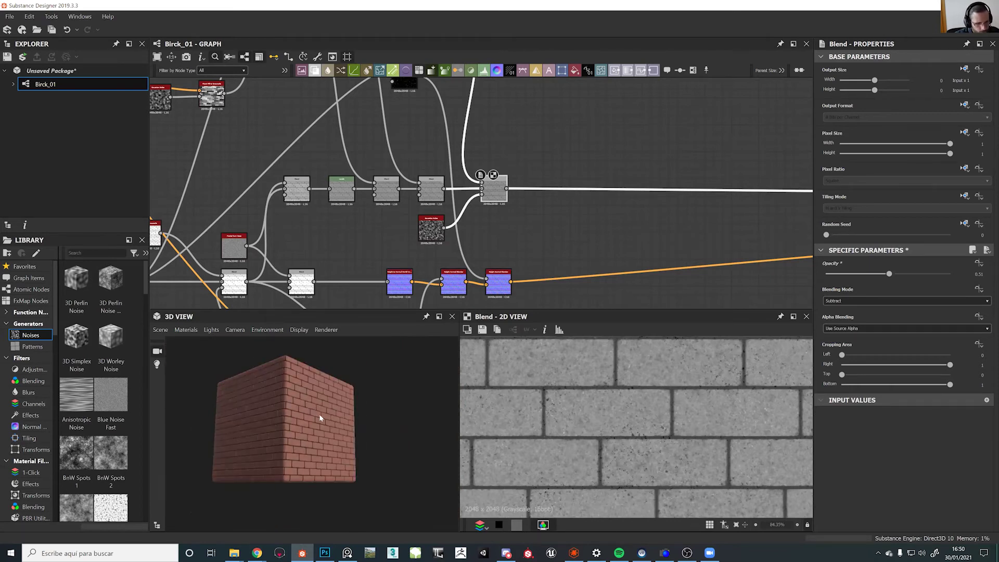
pyautogui.scroll(6, 272, 421)
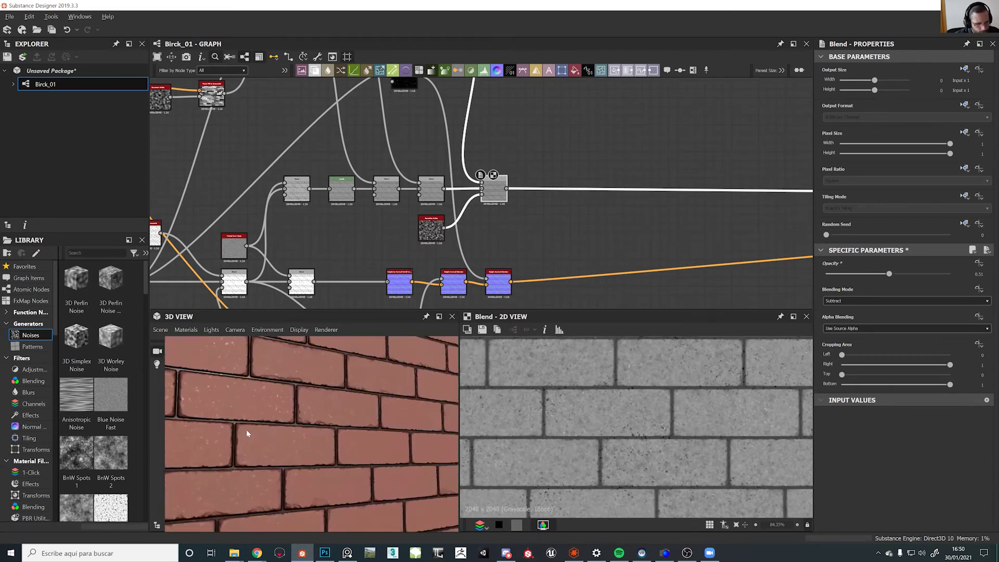
pyautogui.scroll(-2, 246, 431)
pyautogui.moveTo(247, 430); pyautogui.dragTo(250, 431)
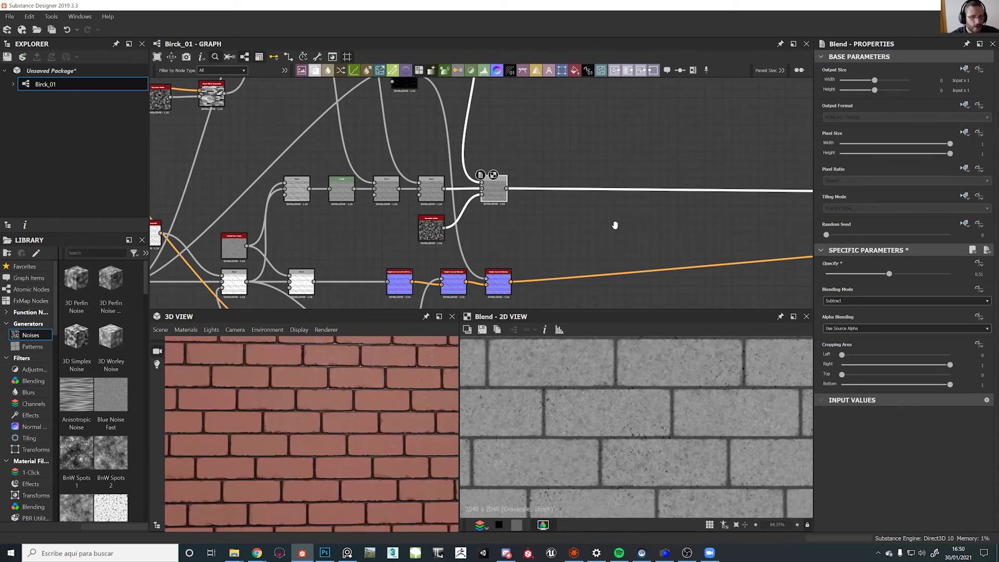
pyautogui.scroll(-3, 614, 226)
pyautogui.scroll(-1, 28, 313)
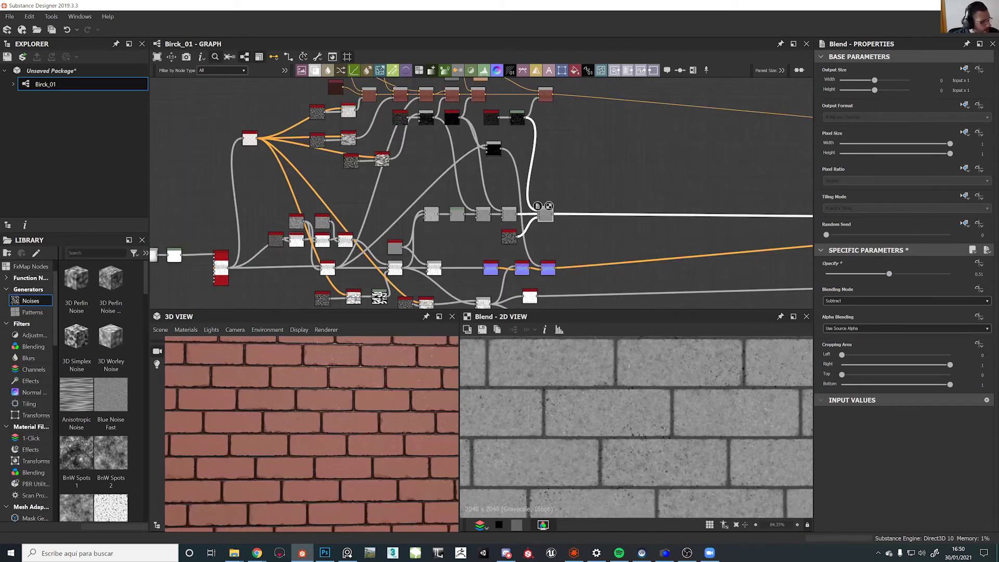
pyautogui.moveTo(600, 182); pyautogui.dragTo(525, 97, button='middle')
# Preview the last Height Normal Blender and add a Normal To Height HQ node beside it
pyautogui.scroll(3, 513, 225)
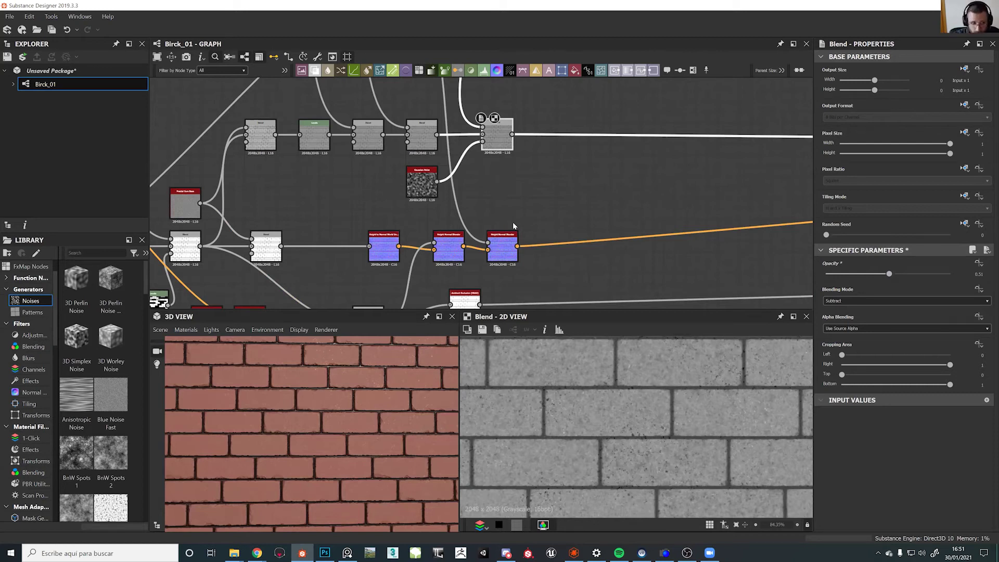
pyautogui.scroll(3, 511, 250)
pyautogui.doubleClick(510, 249)
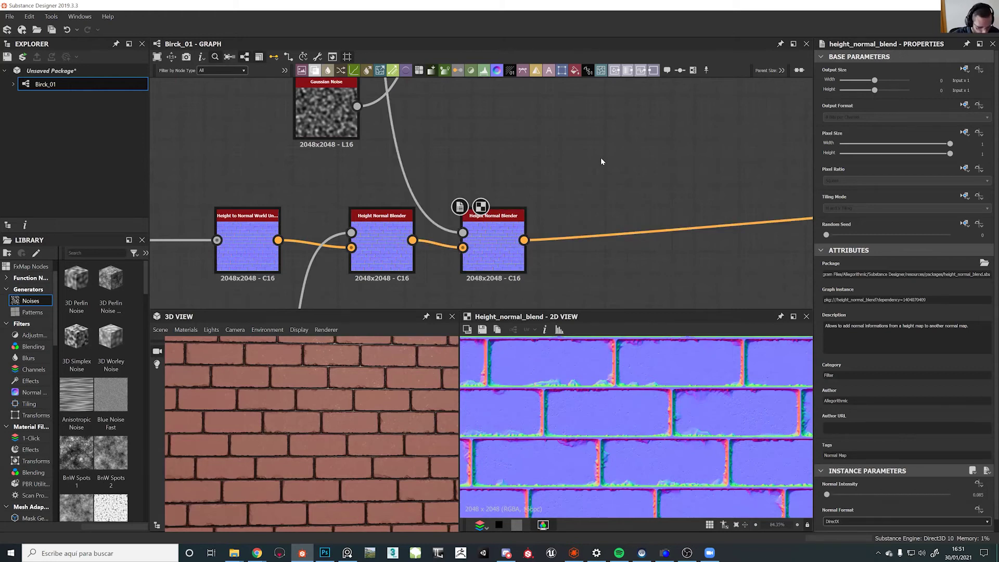
pyautogui.press('space')
pyautogui.write('hq')
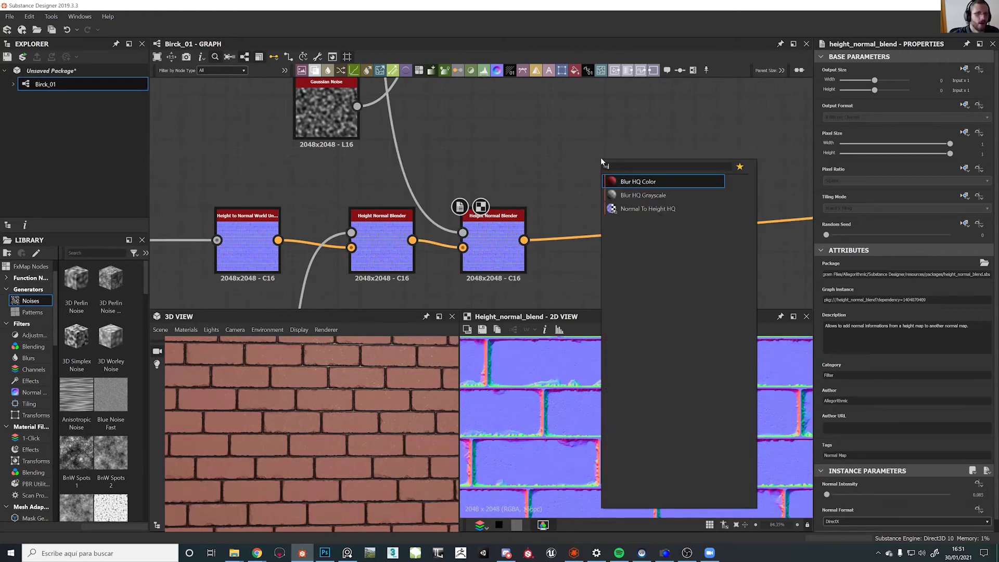
pyautogui.click(636, 208)
# Place the Normal To Height HQ node above the normal chain, feed it from the last Height Normal Blender, and inspect its height map
pyautogui.moveTo(523, 240)
pyautogui.mouseDown()
pyautogui.moveTo(541, 159)
pyautogui.moveTo(522, 234)
pyautogui.moveTo(480, 223)
pyautogui.moveTo(532, 256)
pyautogui.moveTo(548, 146)
pyautogui.moveTo(563, 151)
pyautogui.moveTo(567, 228)
pyautogui.moveTo(538, 232)
pyautogui.mouseUp()
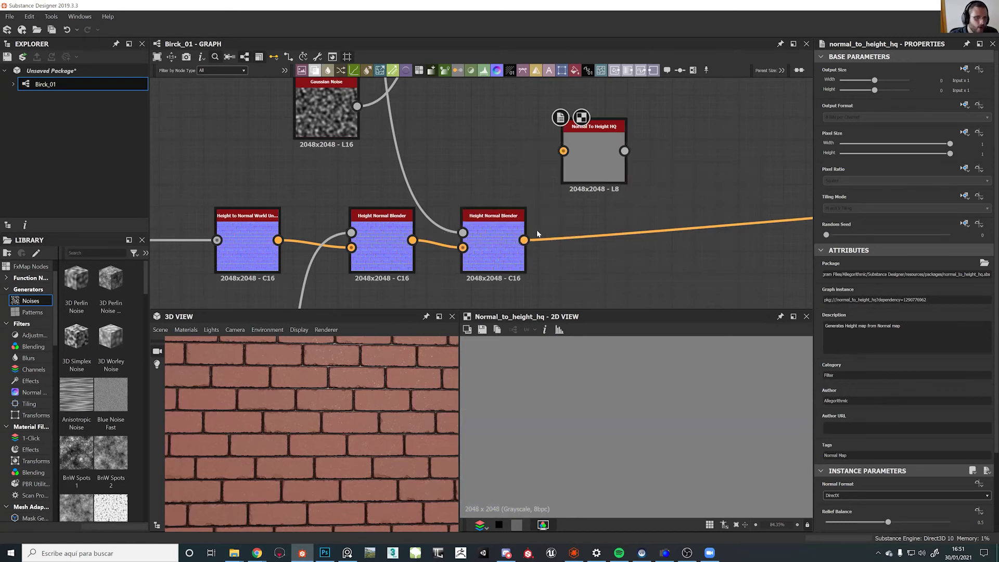
pyautogui.scroll(-4, 589, 147)
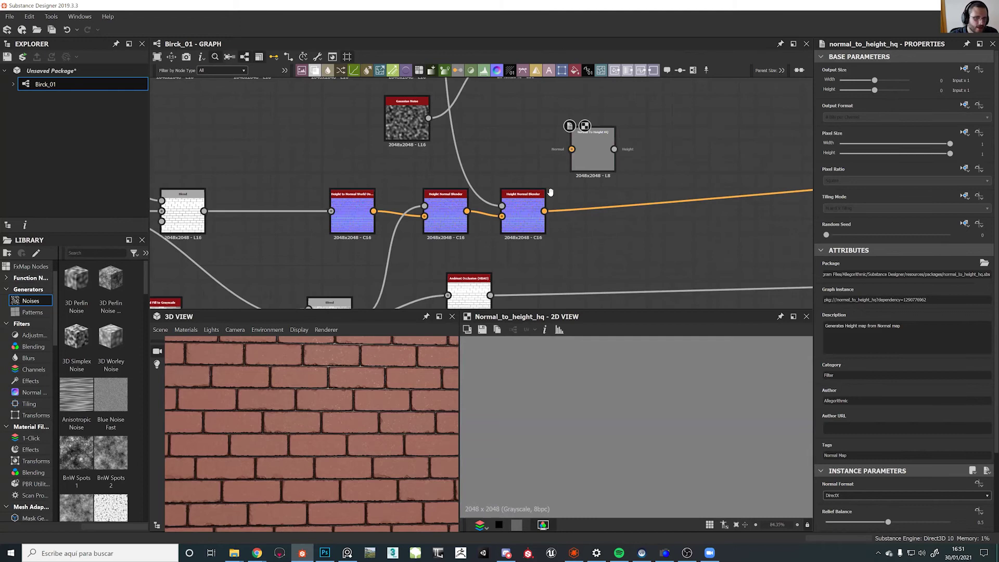
pyautogui.click(569, 176)
pyautogui.moveTo(569, 176); pyautogui.dragTo(554, 180)
pyautogui.moveTo(519, 241); pyautogui.dragTo(547, 176)
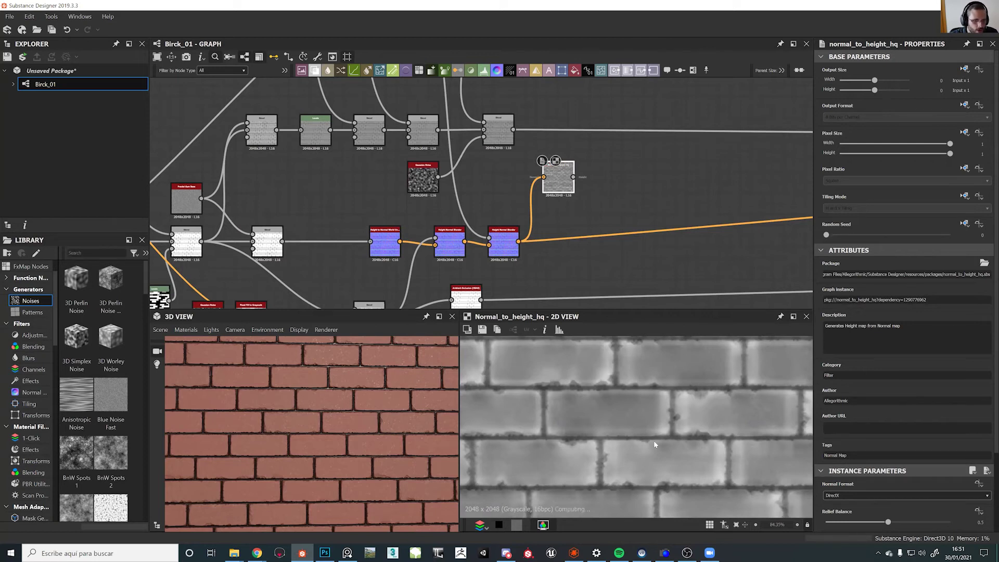
pyautogui.scroll(-8, 655, 439)
pyautogui.scroll(6, 627, 419)
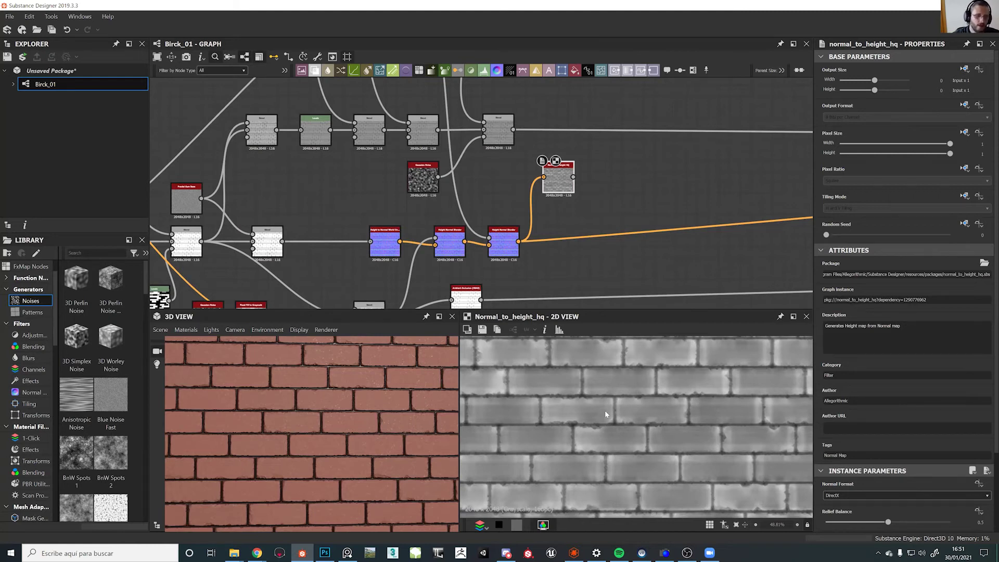
pyautogui.scroll(-3, 863, 418)
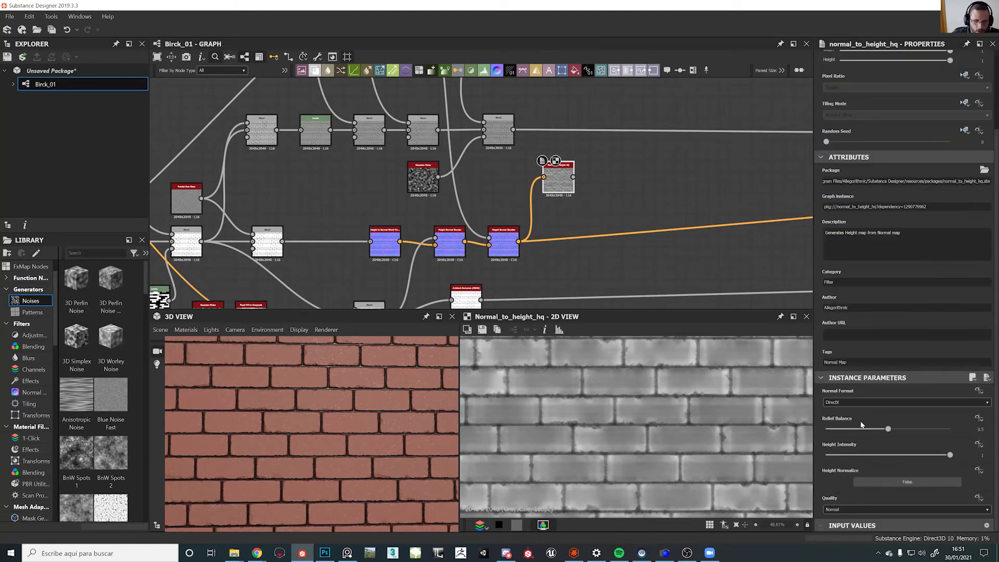
# Set the Normal To Height HQ's Relief Balance to 1, Height Intensity to 0.48, Height Normalize to True and Quality to High
pyautogui.moveTo(888, 430); pyautogui.dragTo(978, 432)
pyautogui.scroll(6, 642, 453)
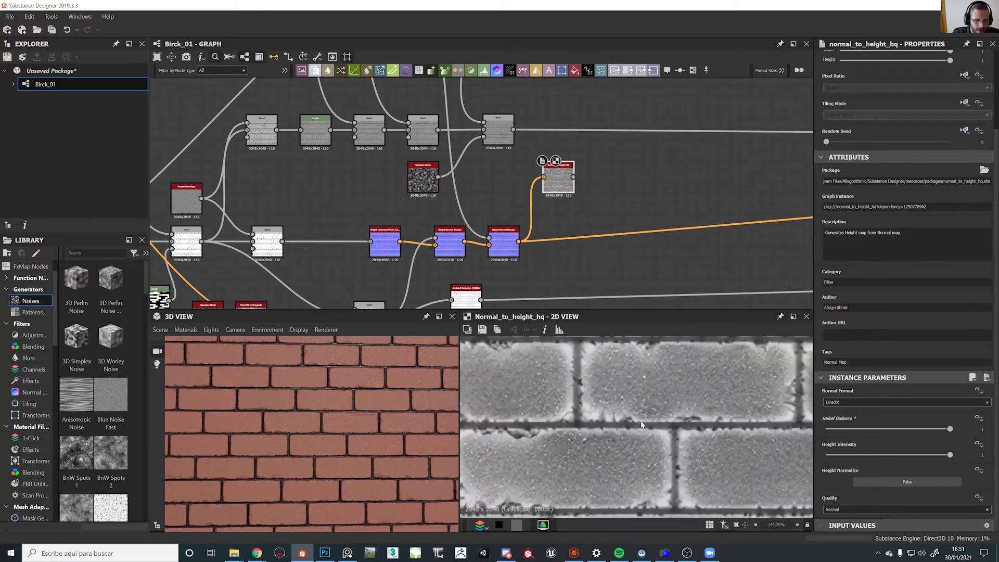
pyautogui.moveTo(951, 456); pyautogui.dragTo(900, 456)
pyautogui.click(898, 480)
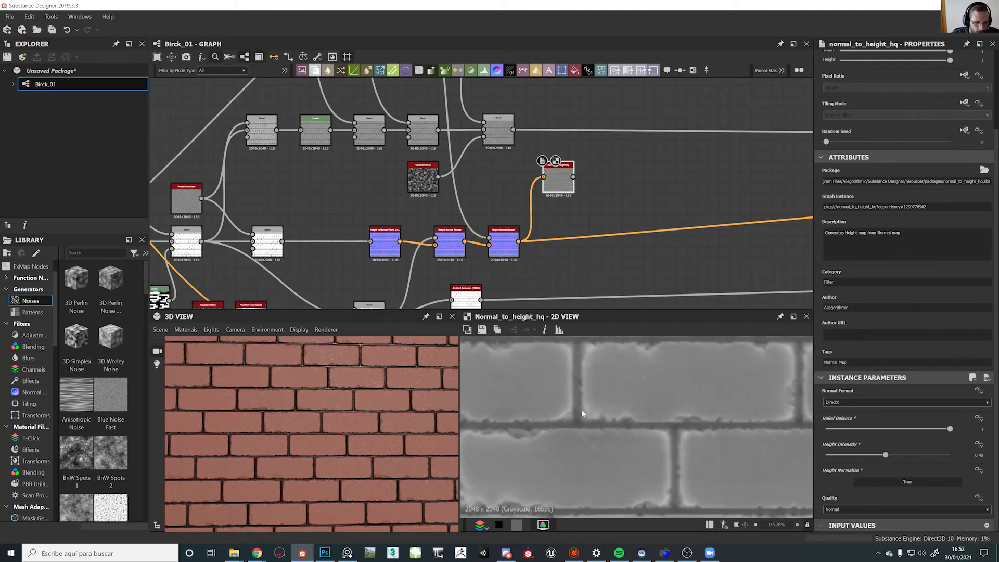
pyautogui.click(853, 509)
pyautogui.click(836, 527)
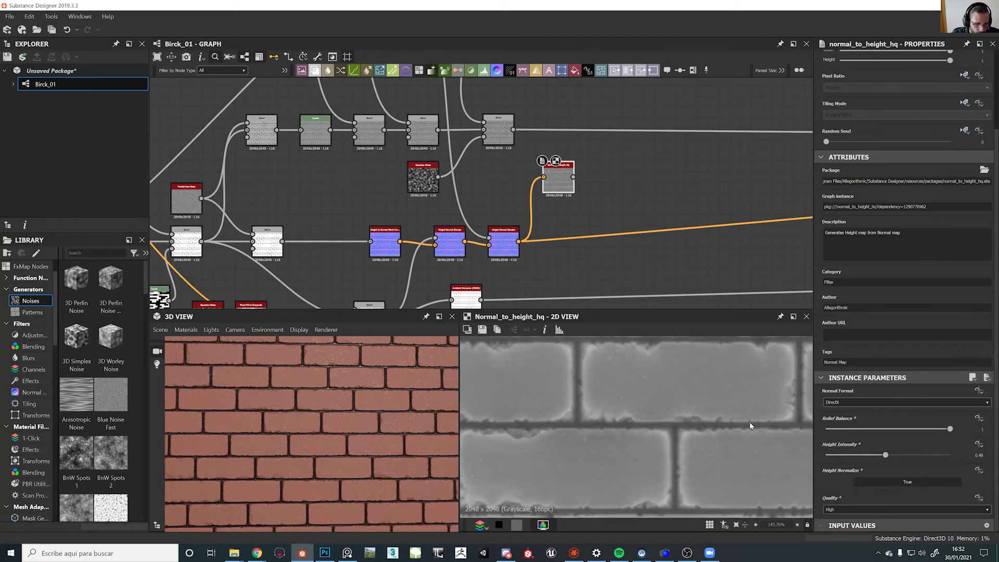
pyautogui.scroll(-6, 640, 412)
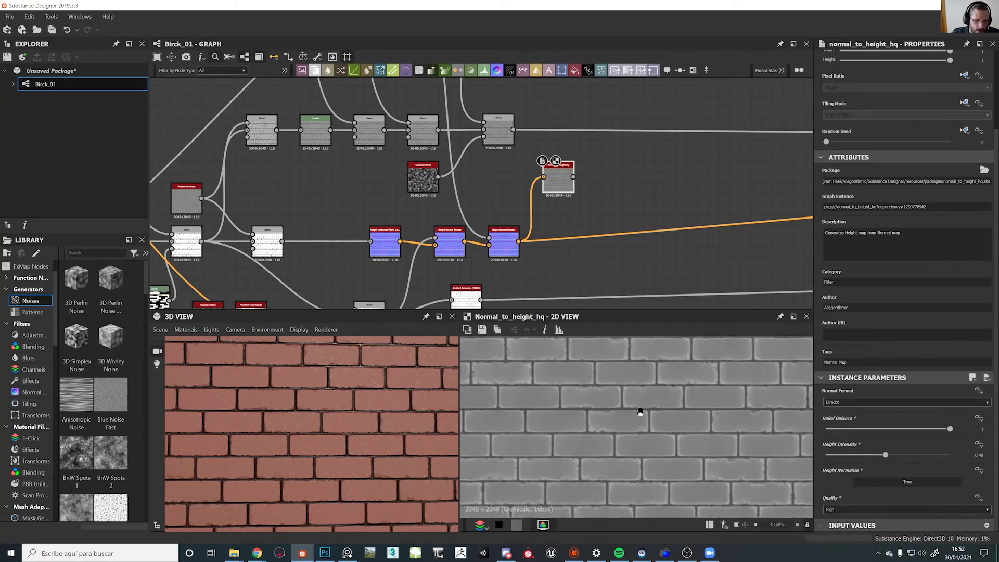
pyautogui.moveTo(640, 413); pyautogui.dragTo(641, 469, button='middle')
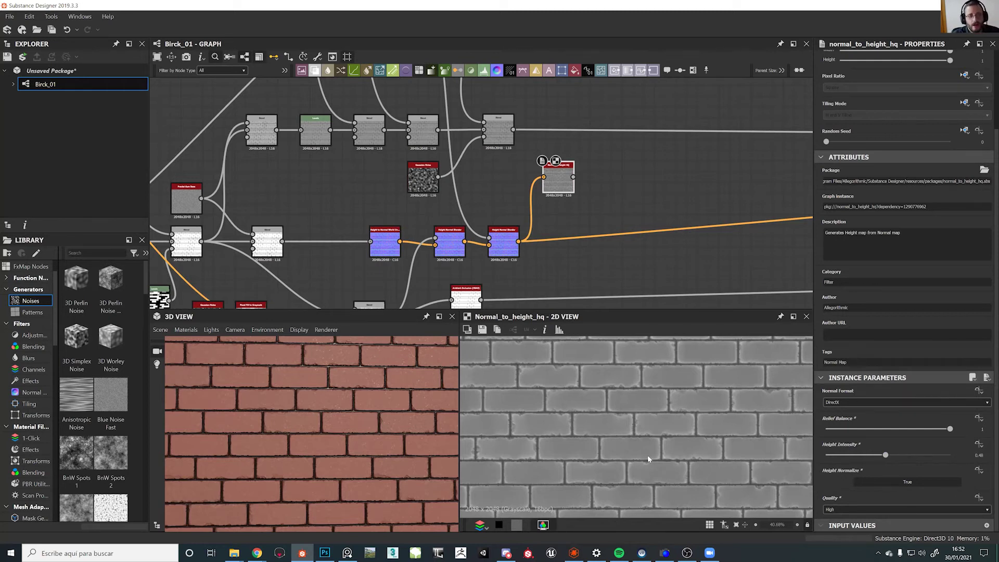
# Insert a new Blend node after the last base color Blend in the color chain
pyautogui.scroll(-3, 610, 181)
pyautogui.moveTo(611, 180); pyautogui.dragTo(612, 292, button='middle')
pyautogui.scroll(2, 568, 177)
pyautogui.click(533, 90)
pyautogui.press('space')
pyautogui.click(591, 115)
pyautogui.moveTo(570, 165); pyautogui.dragTo(561, 231, button='middle')
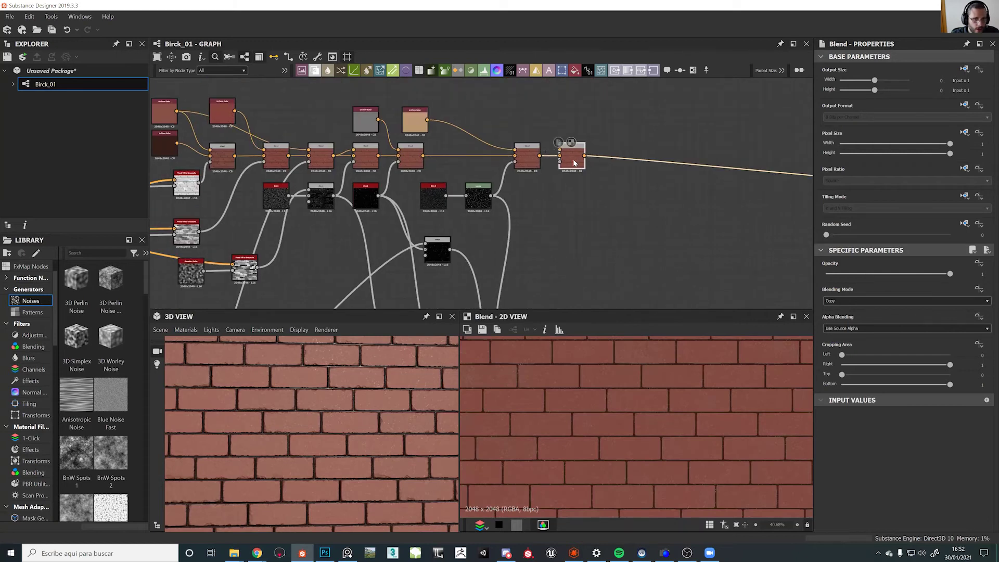
# Set the new color Blend's blending mode to Overlay and space it away from the preceding Blend
pyautogui.click(839, 301)
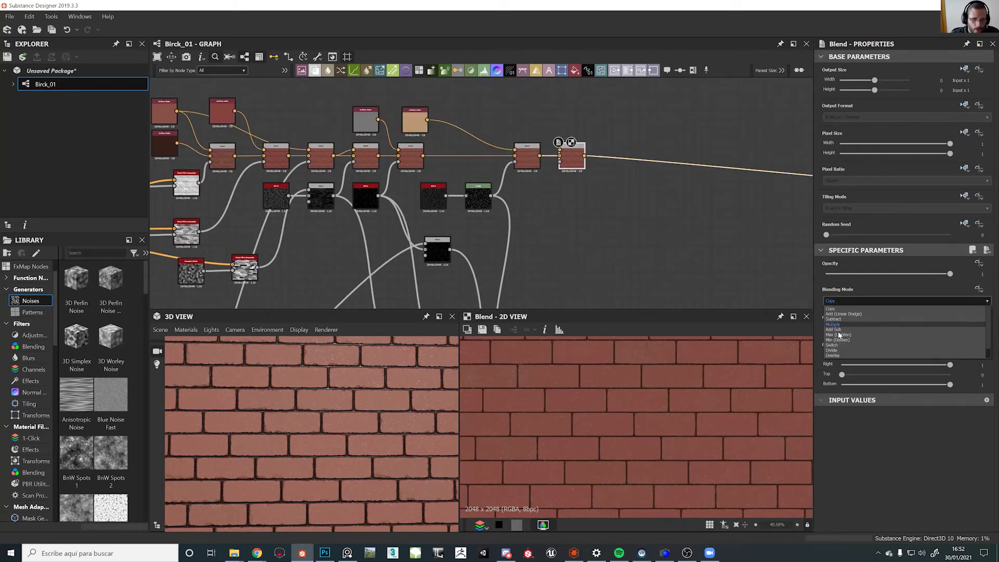
pyautogui.click(835, 356)
pyautogui.scroll(-2, 648, 231)
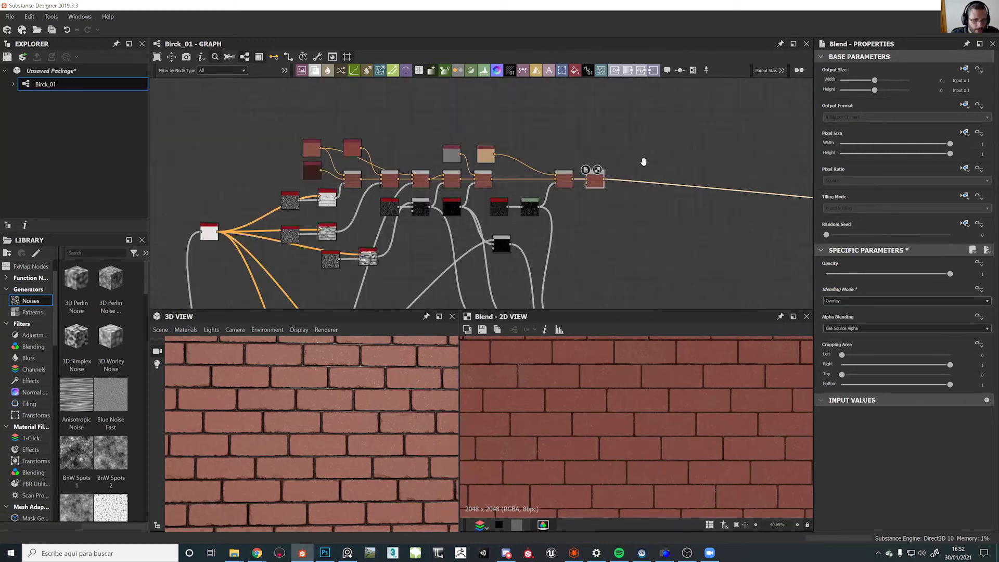
pyautogui.moveTo(642, 160); pyautogui.dragTo(640, 90, button='middle')
pyautogui.moveTo(593, 113); pyautogui.dragTo(617, 112)
pyautogui.scroll(8, 616, 112)
pyautogui.moveTo(587, 115); pyautogui.dragTo(681, 225, button='middle')
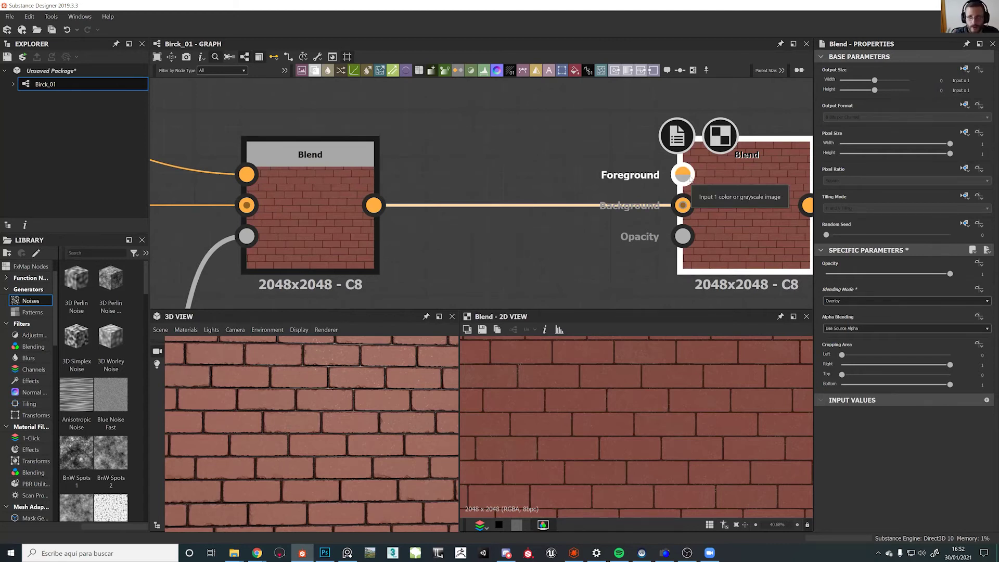
# Add a Gradient Map node to the output of the Normal To Height HQ node
pyautogui.scroll(-5, 626, 193)
pyautogui.moveTo(416, 130); pyautogui.dragTo(563, 36, button='middle')
pyautogui.moveTo(551, 282); pyautogui.dragTo(551, 231, button='middle')
pyautogui.moveTo(536, 241); pyautogui.dragTo(542, 242)
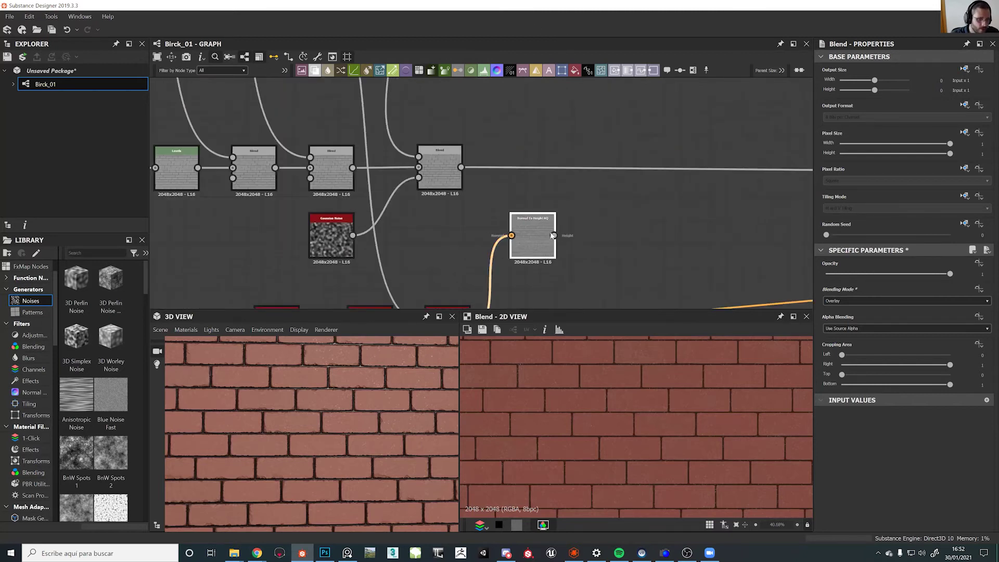
pyautogui.press('space')
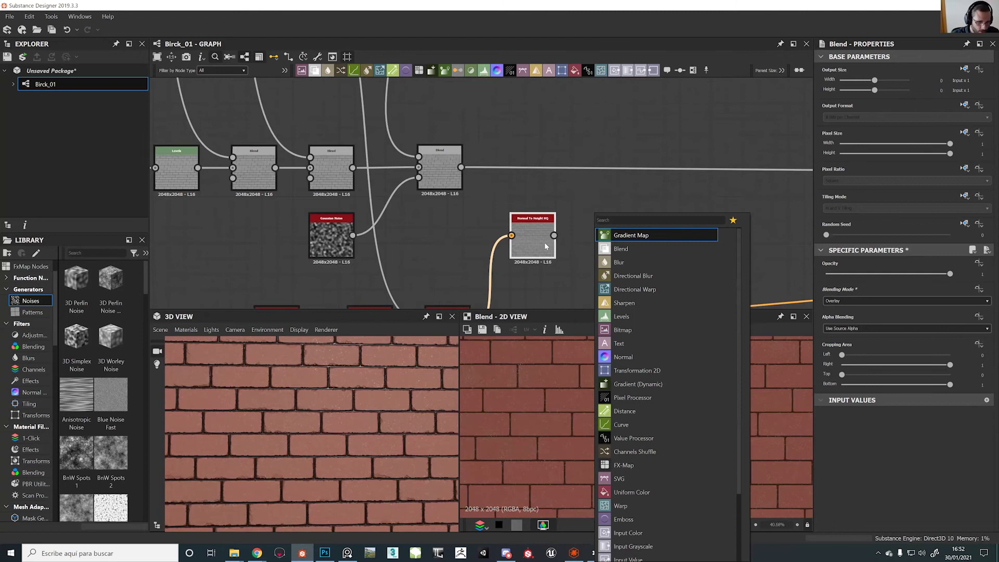
pyautogui.write('grad')
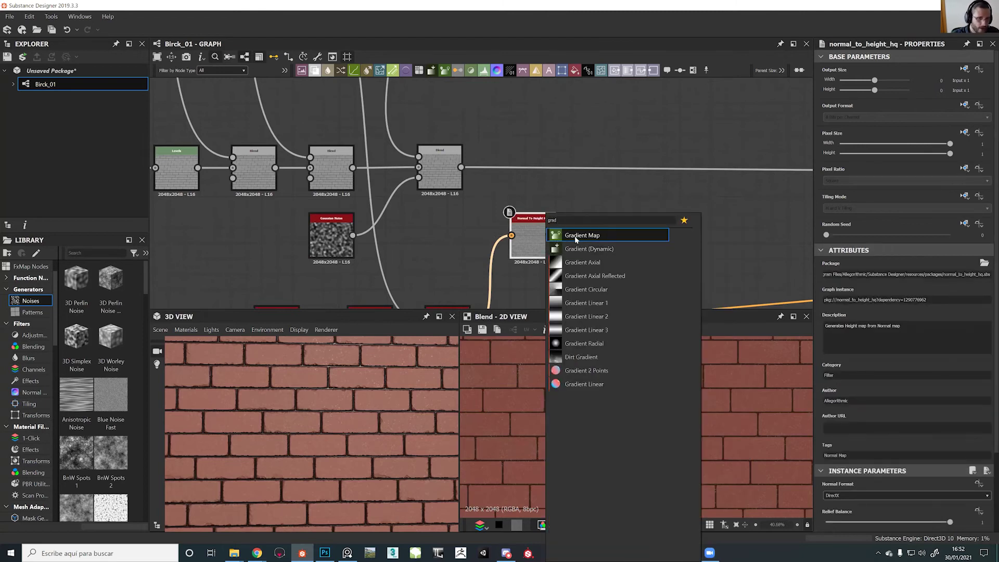
pyautogui.click(576, 236)
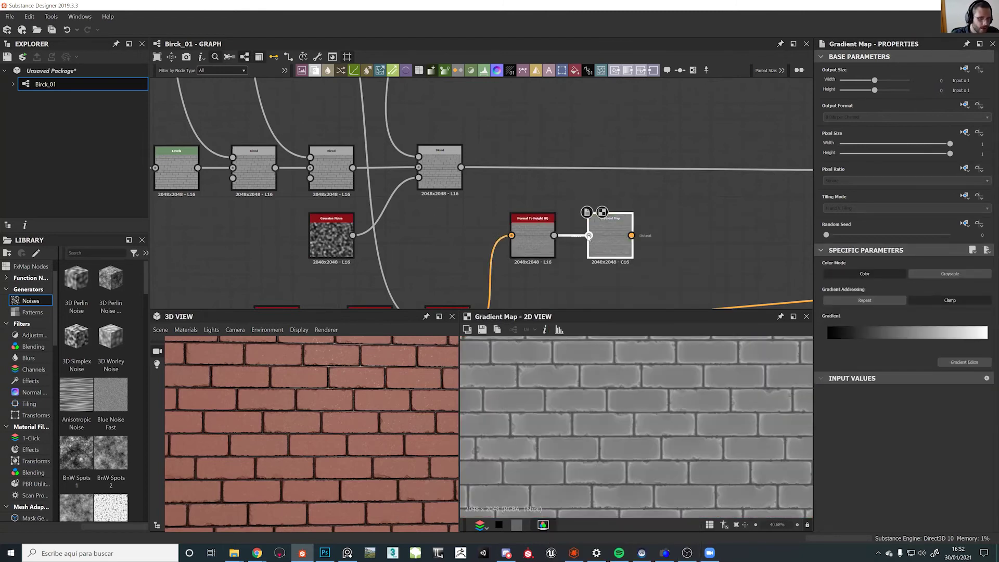
# Move the Gradient Map up to the color chain, connect it to the Overlay Blend's foreground, and check the bricks in 3D
pyautogui.scroll(-5, 625, 241)
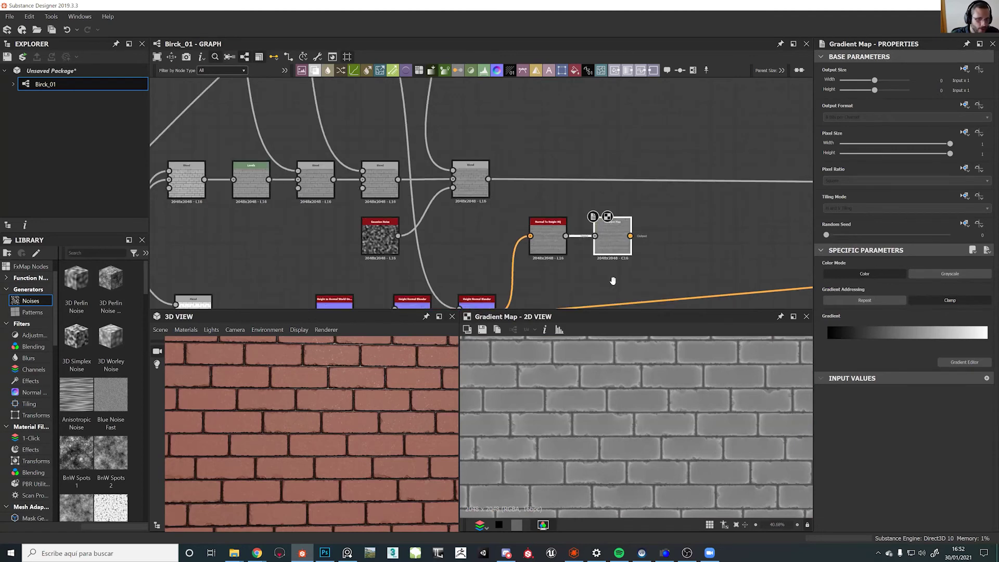
pyautogui.moveTo(621, 246); pyautogui.dragTo(611, 298, button='middle')
pyautogui.moveTo(610, 298); pyautogui.dragTo(655, 113)
pyautogui.scroll(5, 574, 125)
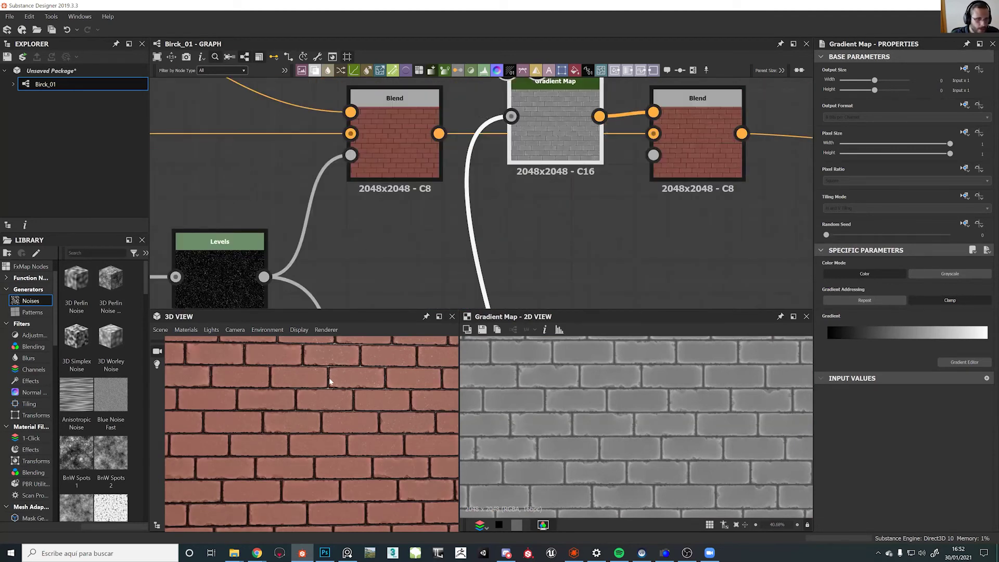
pyautogui.scroll(3, 330, 384)
pyautogui.moveTo(330, 385); pyautogui.dragTo(282, 389)
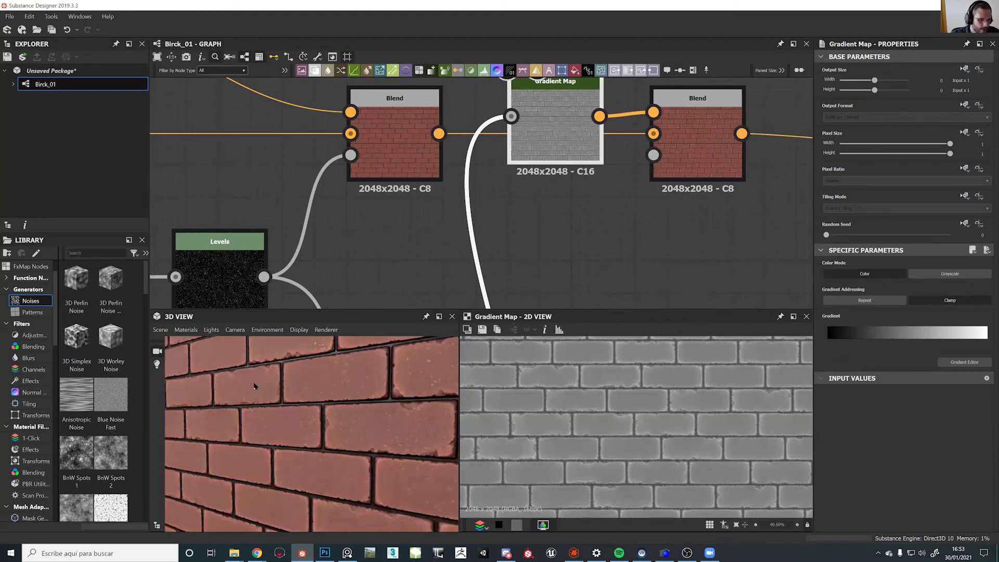
# Compare the bricks with and without the Overlay Blend's effect and set its opacity to 0.34
pyautogui.click(689, 151)
pyautogui.click(827, 274)
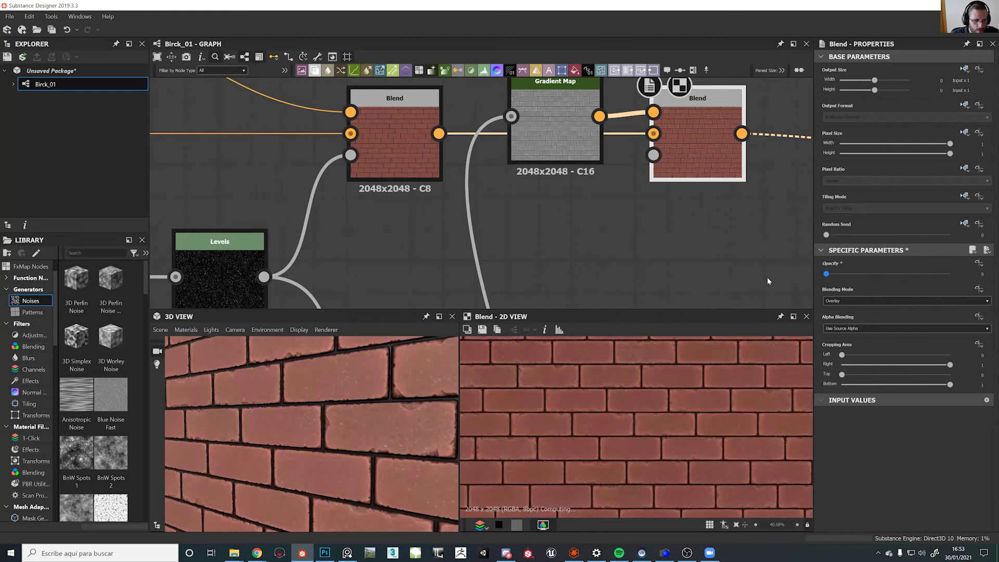
pyautogui.click(855, 286)
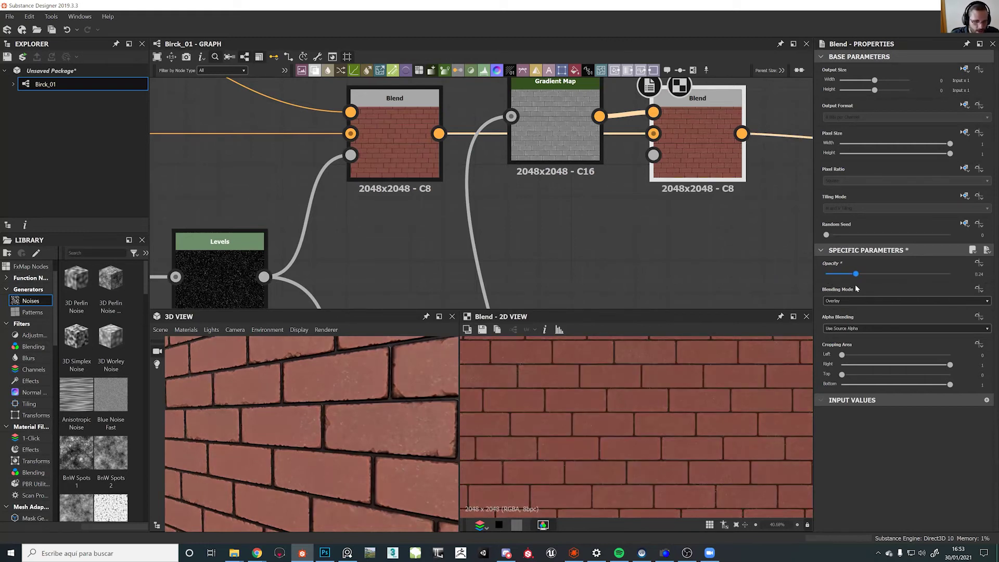
pyautogui.moveTo(430, 441); pyautogui.dragTo(266, 401)
pyautogui.scroll(10, 538, 443)
pyautogui.moveTo(864, 275); pyautogui.dragTo(758, 274)
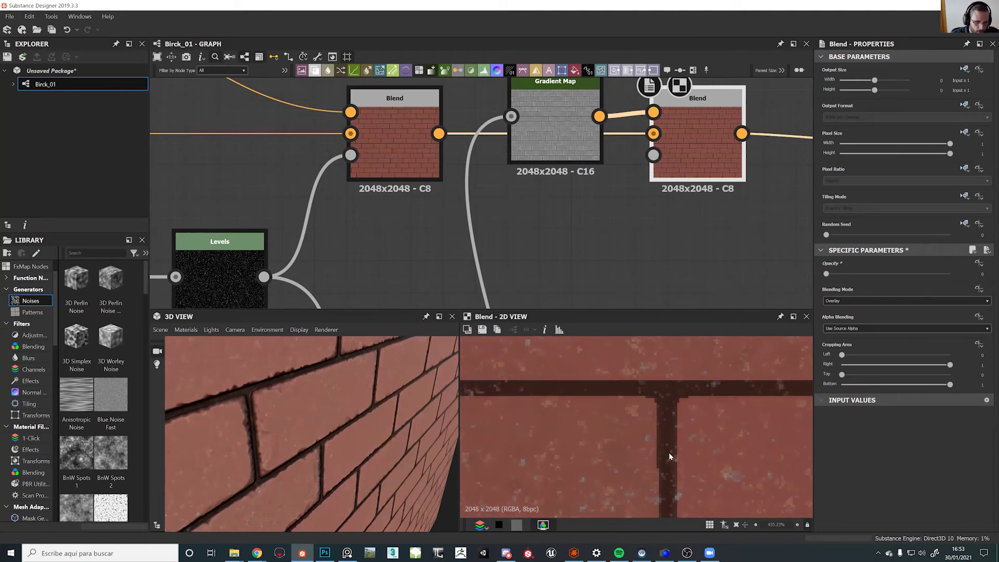
pyautogui.moveTo(828, 276); pyautogui.dragTo(869, 278)
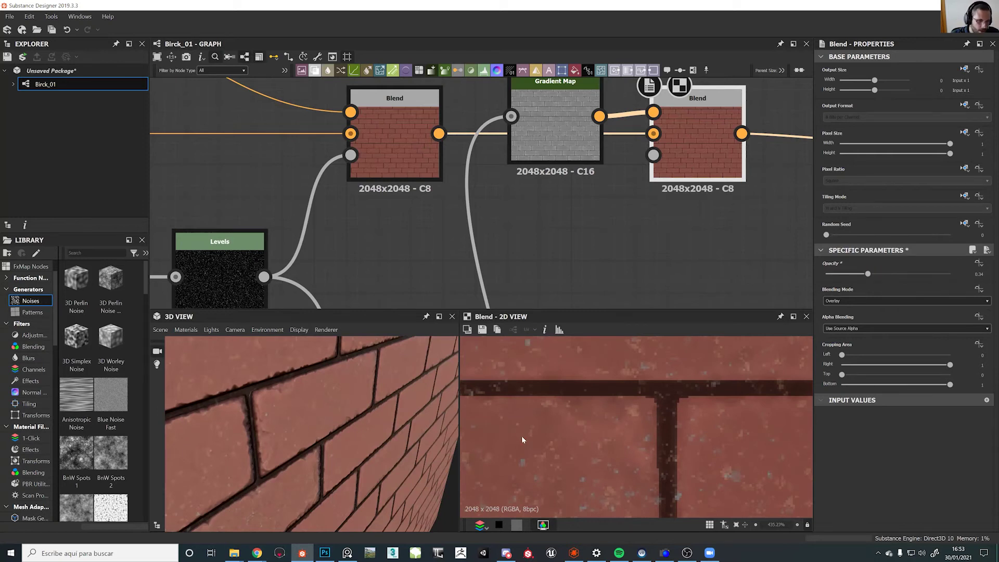
pyautogui.scroll(-10, 559, 419)
pyautogui.scroll(5, 311, 449)
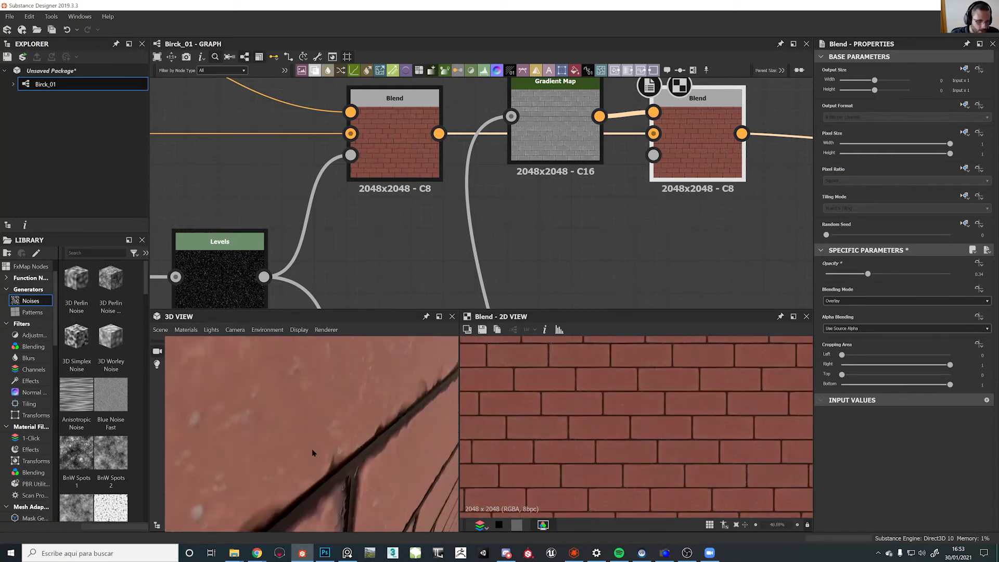
pyautogui.scroll(-5, 294, 453)
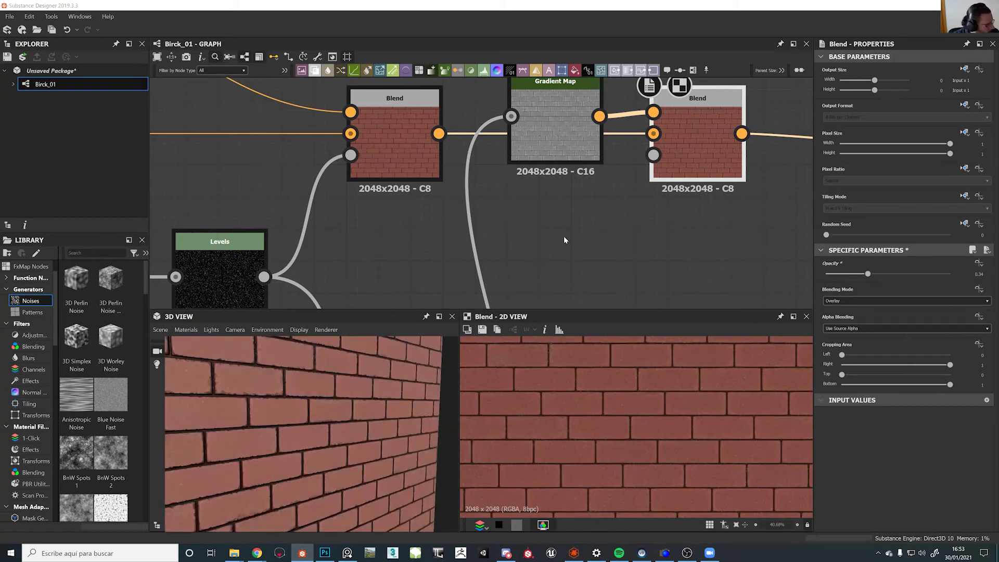
pyautogui.moveTo(564, 211); pyautogui.dragTo(519, 267, button='middle')
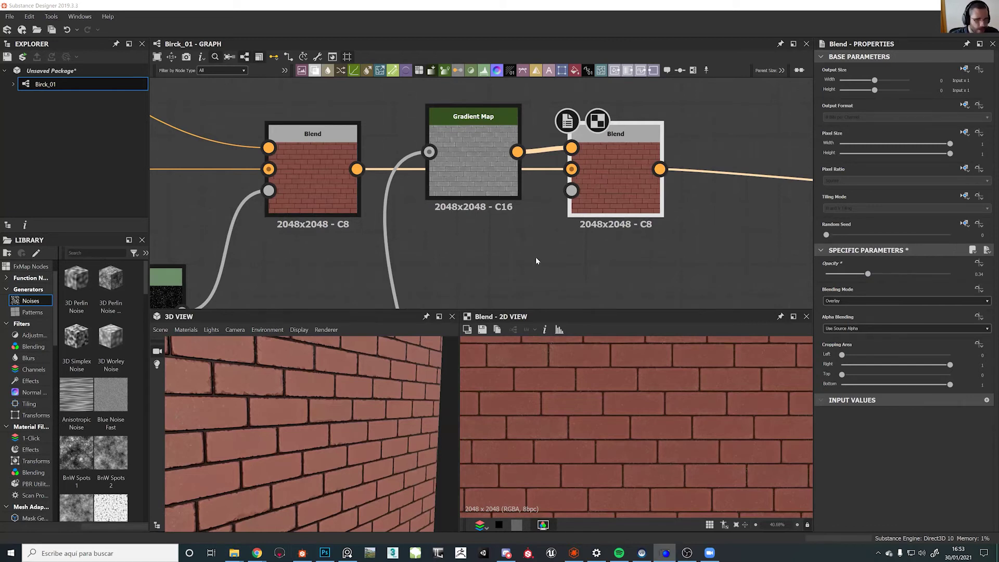
# Move the Normal To Height HQ node closer to the roughness chain and select that chain's last Blend node
pyautogui.scroll(-6, 569, 225)
pyautogui.scroll(5, 569, 225)
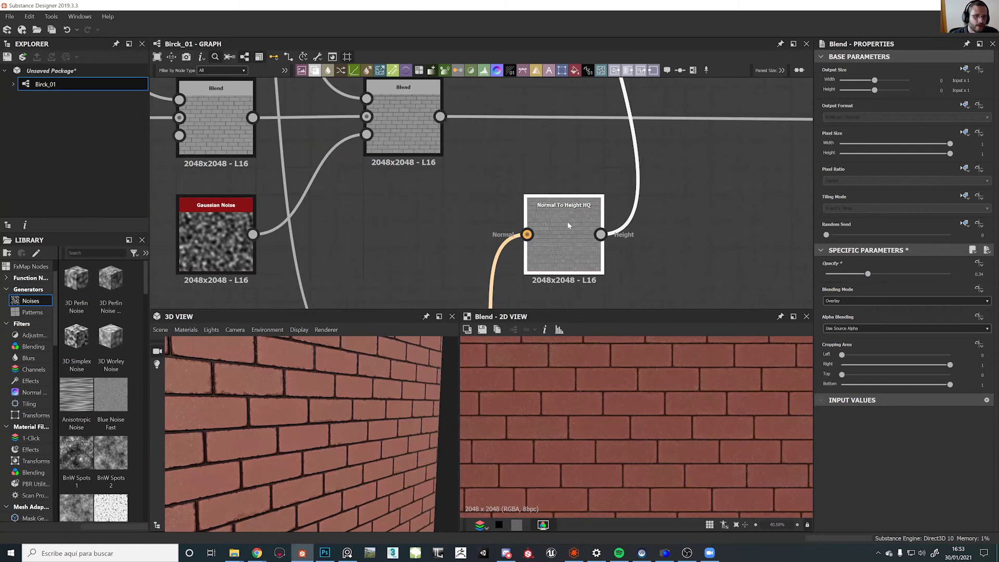
pyautogui.click(567, 221)
pyautogui.moveTo(554, 229); pyautogui.dragTo(509, 244)
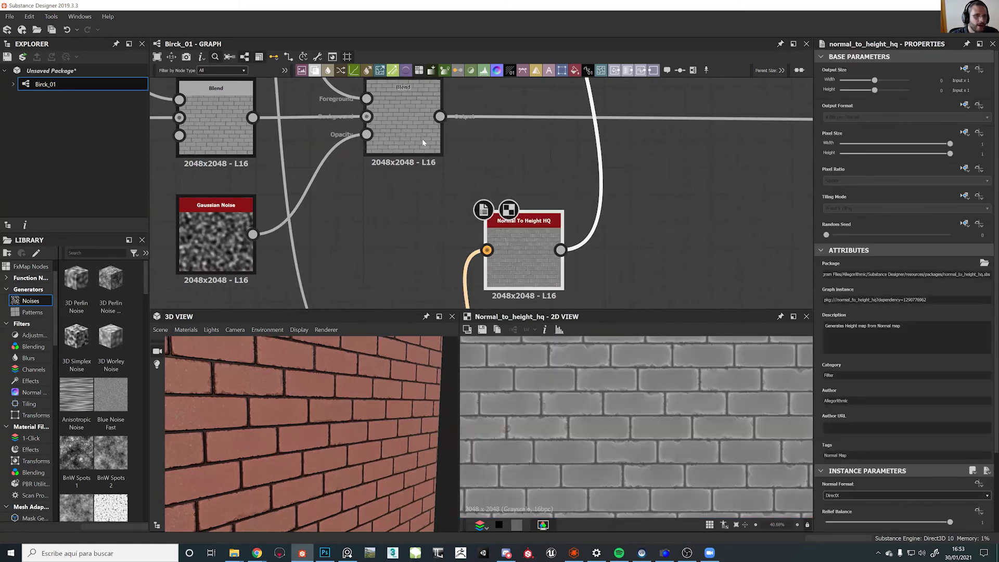
pyautogui.moveTo(437, 161); pyautogui.dragTo(520, 152, button='middle')
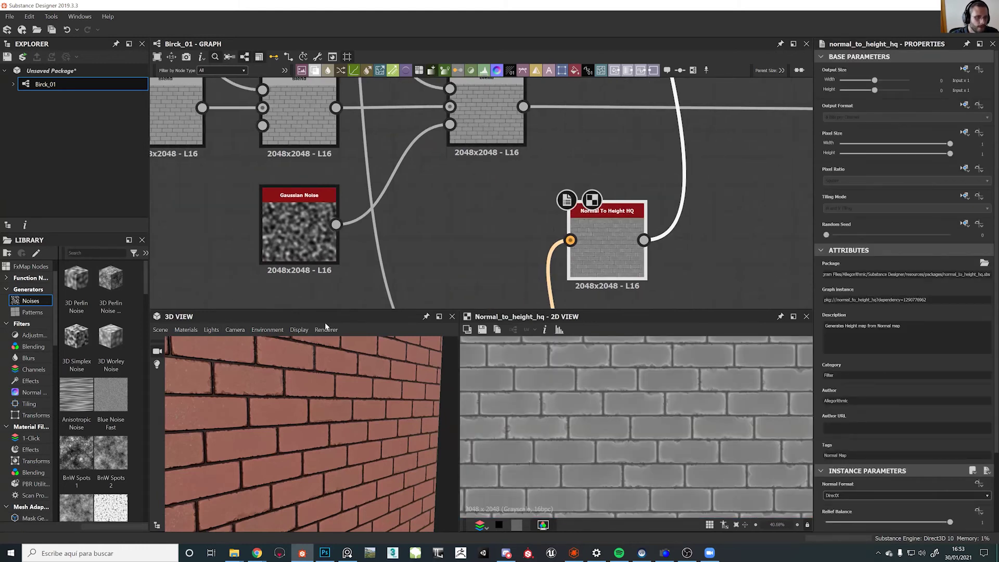
pyautogui.moveTo(428, 180); pyautogui.dragTo(337, 203, button='middle')
pyautogui.click(391, 139)
pyautogui.press('space')
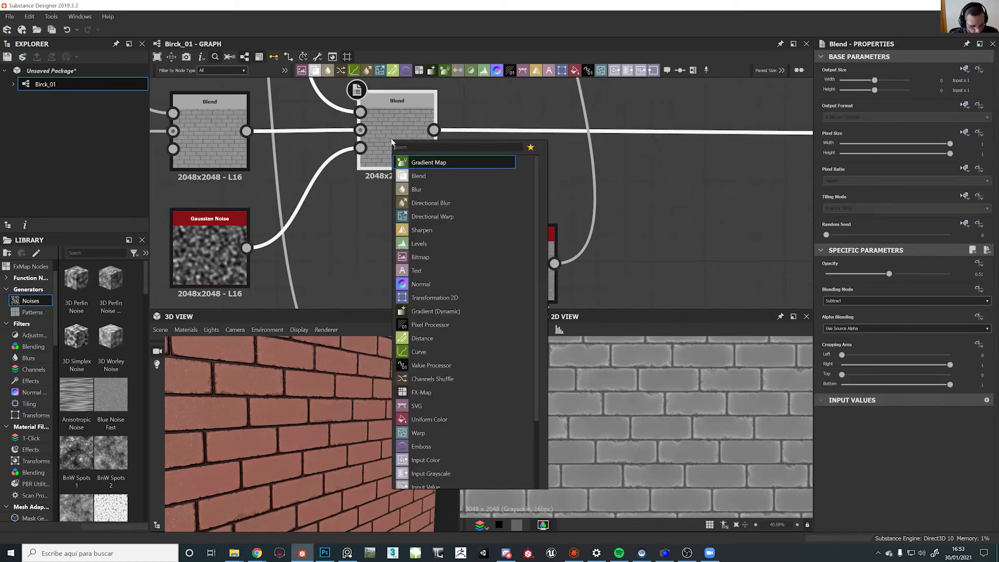
pyautogui.write('a')
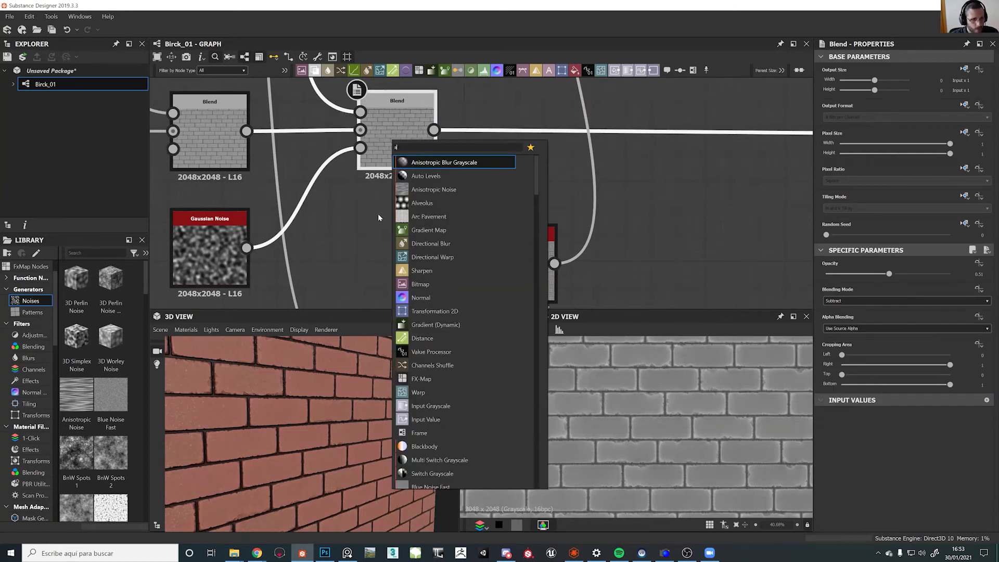
pyautogui.press('Escape')
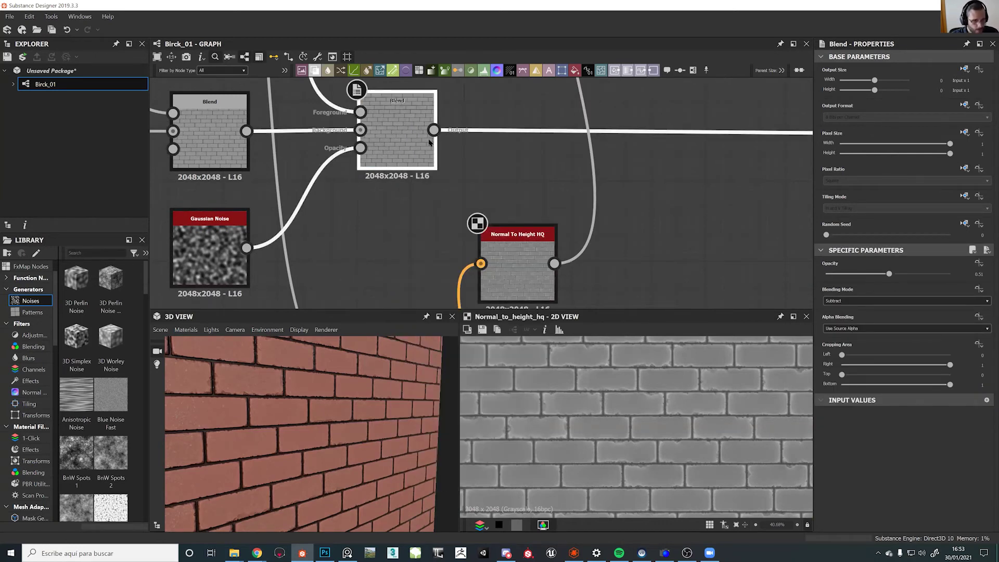
# Insert a new Blend node after the last roughness Blend and connect the Normal To Height HQ output to its foreground
pyautogui.press('space')
pyautogui.write('blen')
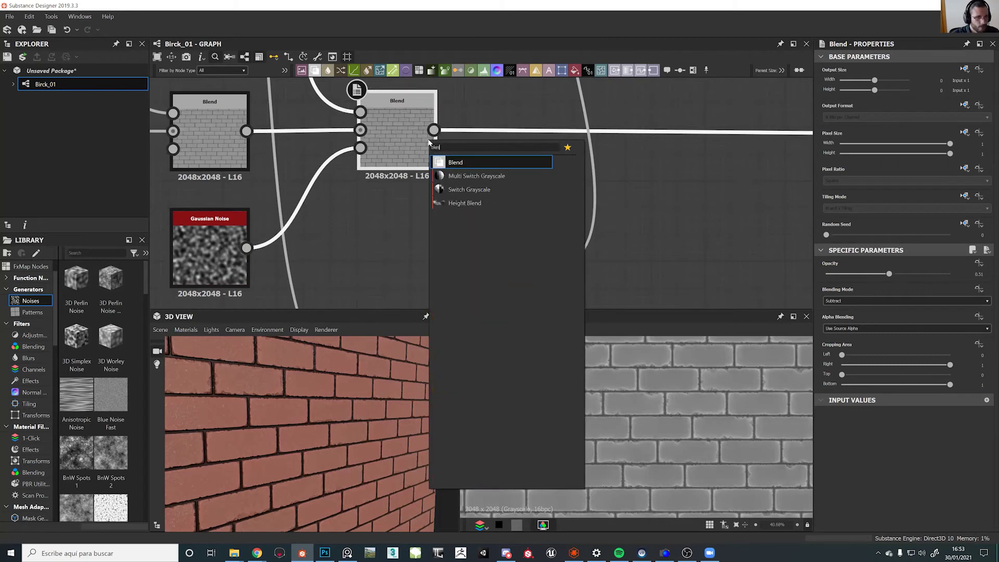
pyautogui.press('Return')
pyautogui.moveTo(494, 111); pyautogui.dragTo(555, 264)
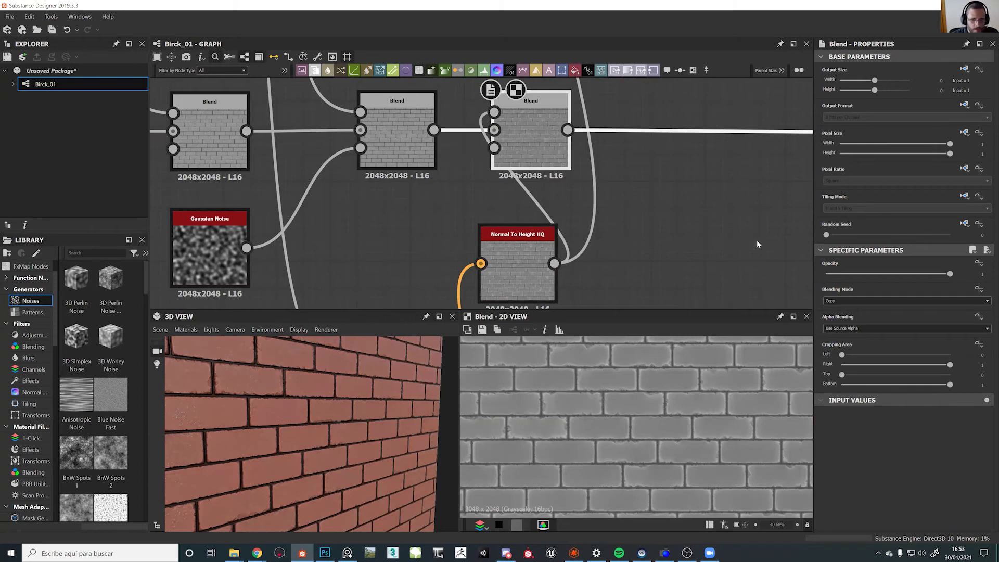
# Set the new roughness Blend's blending mode to Overlay and space it away from the preceding Blend
pyautogui.click(842, 301)
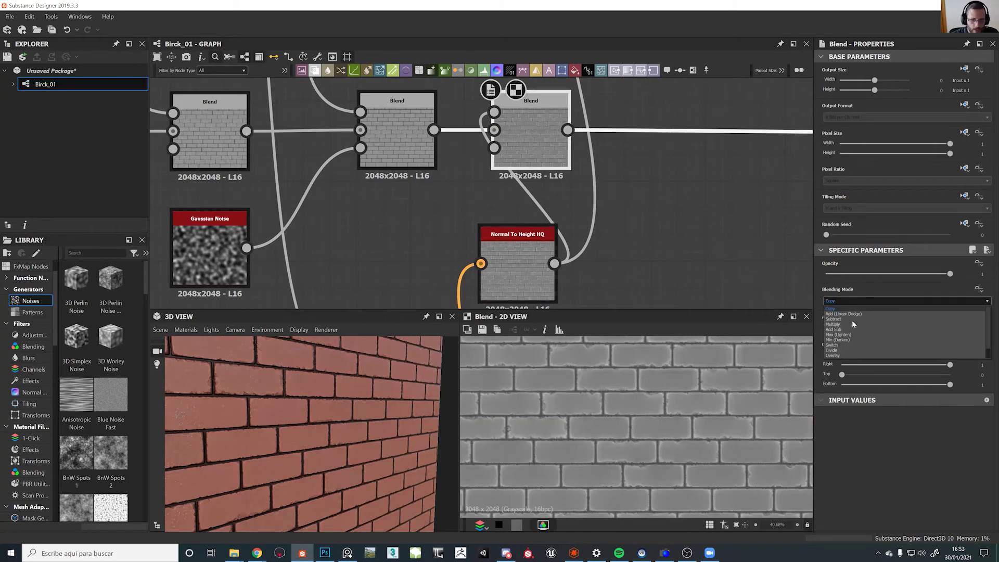
pyautogui.click(850, 356)
pyautogui.moveTo(526, 119); pyautogui.dragTo(606, 130)
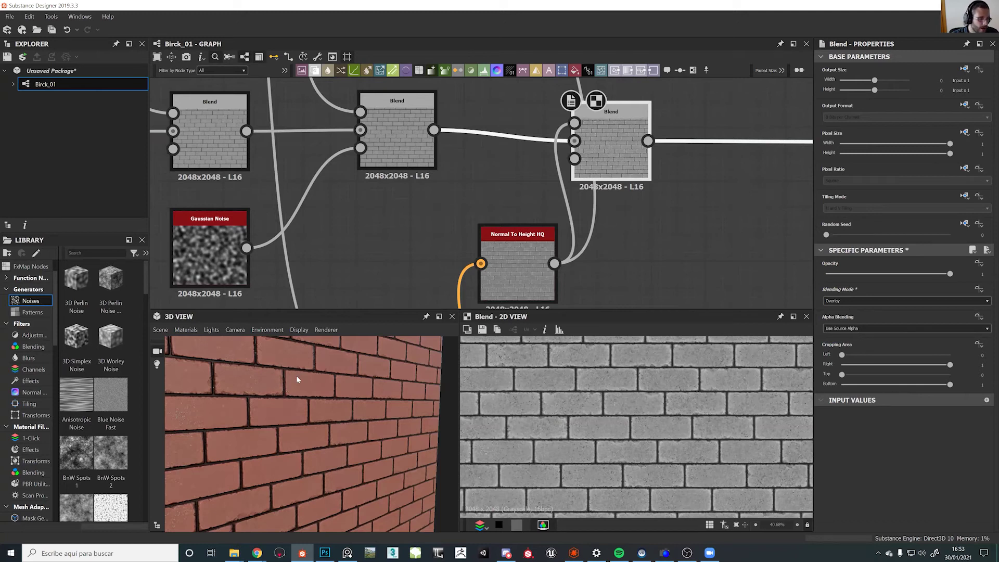
# Inspect the brick reflections up close in 3D and set the roughness Overlay Blend's opacity to 0.93
pyautogui.scroll(3, 297, 378)
pyautogui.moveTo(276, 352)
pyautogui.mouseDown()
pyautogui.moveTo(160, 409)
pyautogui.moveTo(169, 412)
pyautogui.mouseUp()
pyautogui.scroll(2, 399, 409)
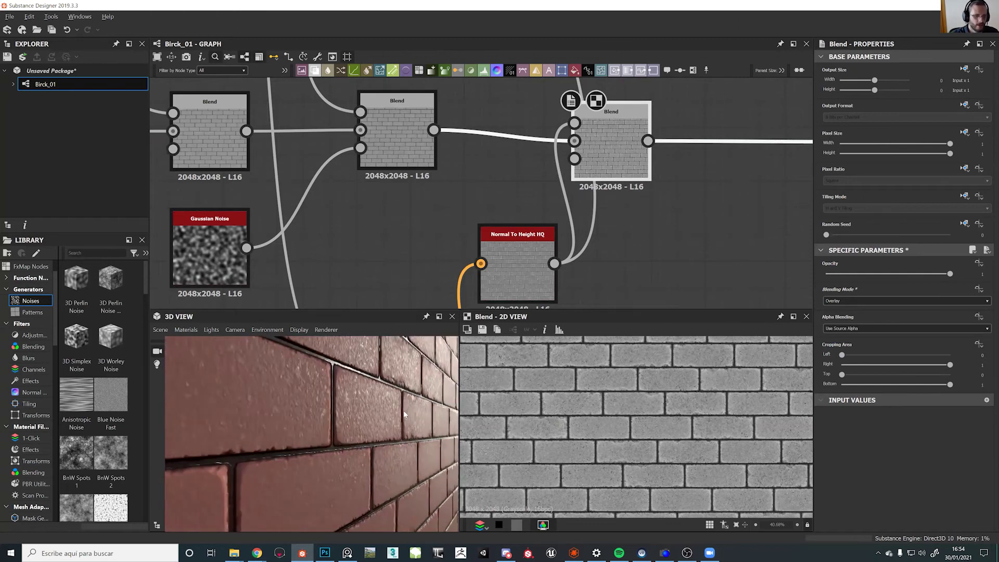
pyautogui.moveTo(405, 415); pyautogui.dragTo(415, 419)
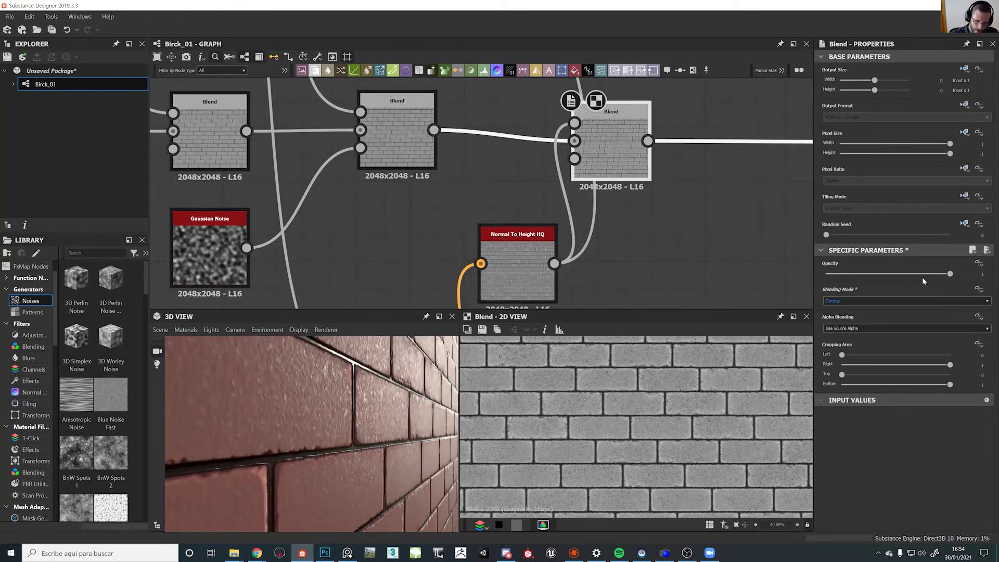
pyautogui.moveTo(880, 274); pyautogui.dragTo(728, 275)
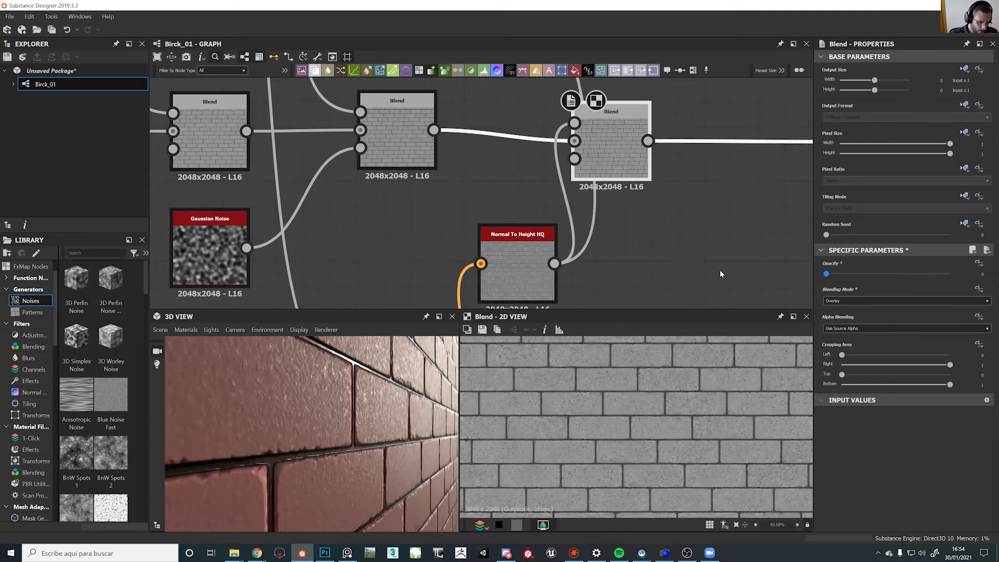
pyautogui.moveTo(912, 274); pyautogui.dragTo(943, 275)
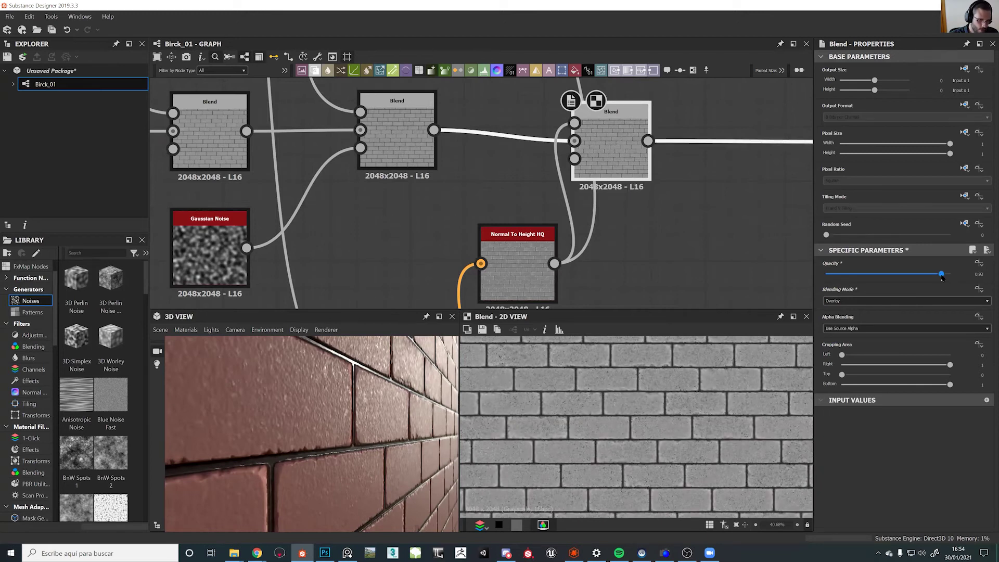
# Check the whole brick cube in 3D and align the node below the Ambient Occlusion node with it
pyautogui.scroll(-3, 357, 408)
pyautogui.moveTo(357, 409)
pyautogui.keyDown('ctrl'); pyautogui.keyDown('shift'); pyautogui.mouseDown(button='right')
pyautogui.moveTo(370, 415)
pyautogui.moveTo(348, 417)
pyautogui.moveTo(364, 417)
pyautogui.mouseUp(button='right'); pyautogui.keyUp('shift'); pyautogui.keyUp('ctrl')
pyautogui.scroll(-5, 363, 418)
pyautogui.moveTo(363, 419); pyautogui.dragTo(310, 433)
pyautogui.scroll(-4, 404, 263)
pyautogui.scroll(-5, 403, 263)
pyautogui.moveTo(365, 291); pyautogui.dragTo(489, 191, button='middle')
pyautogui.moveTo(540, 234); pyautogui.dragTo(534, 288, button='middle')
pyautogui.scroll(4, 528, 286)
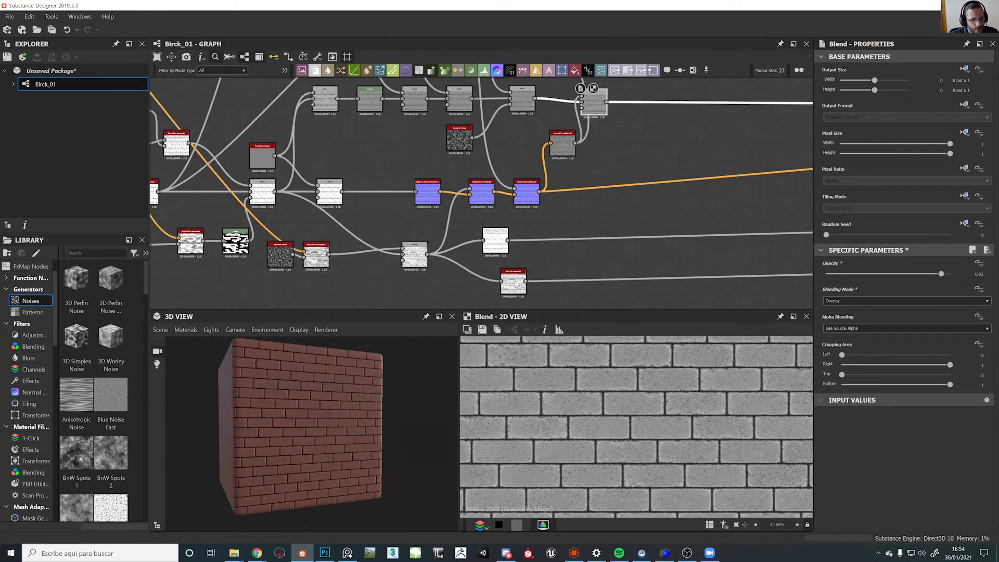
pyautogui.moveTo(515, 284); pyautogui.dragTo(502, 285)
# Add a Flood Fill to Gradient node above the Flood Fill node and connect the Flood Fill output to it
pyautogui.scroll(-3, 444, 280)
pyautogui.scroll(5, 520, 230)
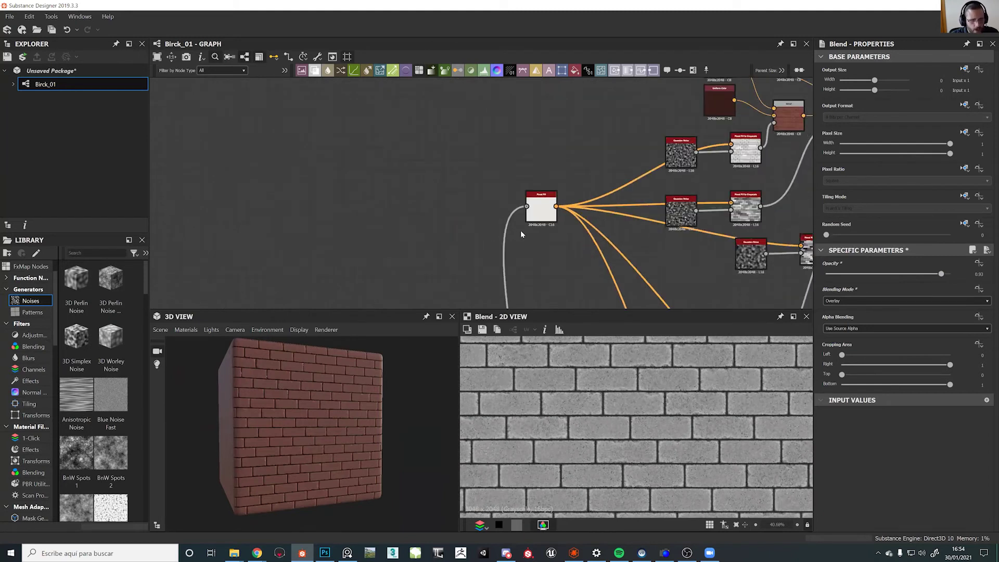
pyautogui.scroll(-1, 571, 224)
pyautogui.scroll(-1, 571, 225)
pyautogui.moveTo(571, 225); pyautogui.dragTo(457, 215, button='middle')
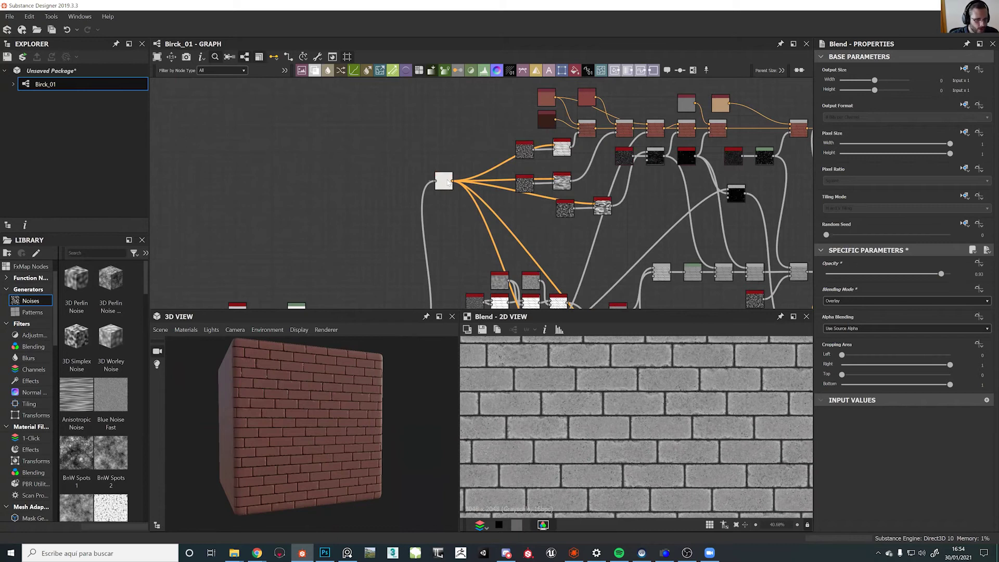
pyautogui.moveTo(441, 174); pyautogui.dragTo(427, 196, button='middle')
pyautogui.moveTo(428, 201); pyautogui.dragTo(395, 204)
pyautogui.moveTo(395, 204); pyautogui.dragTo(363, 207, button='middle')
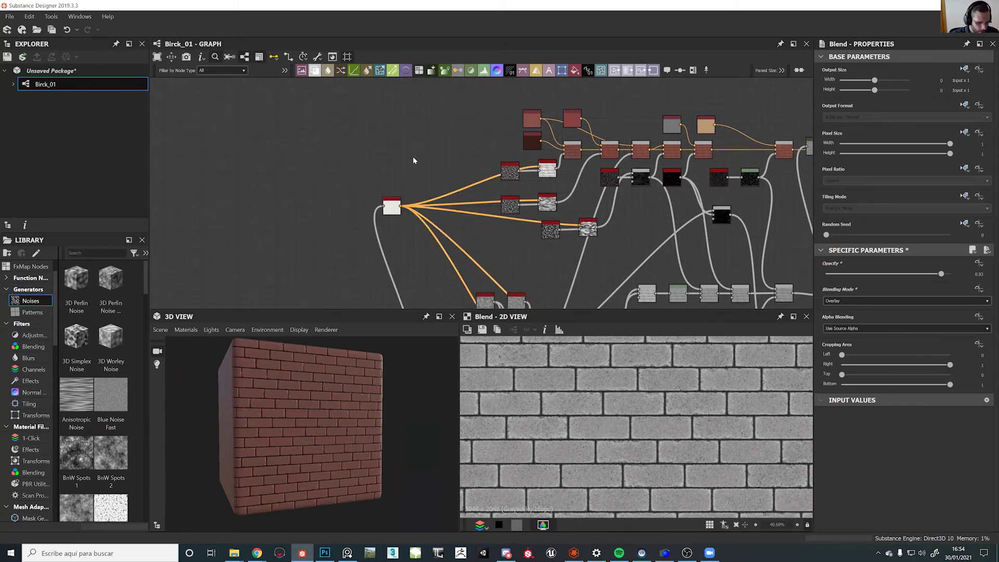
pyautogui.press('space')
pyautogui.write('flood')
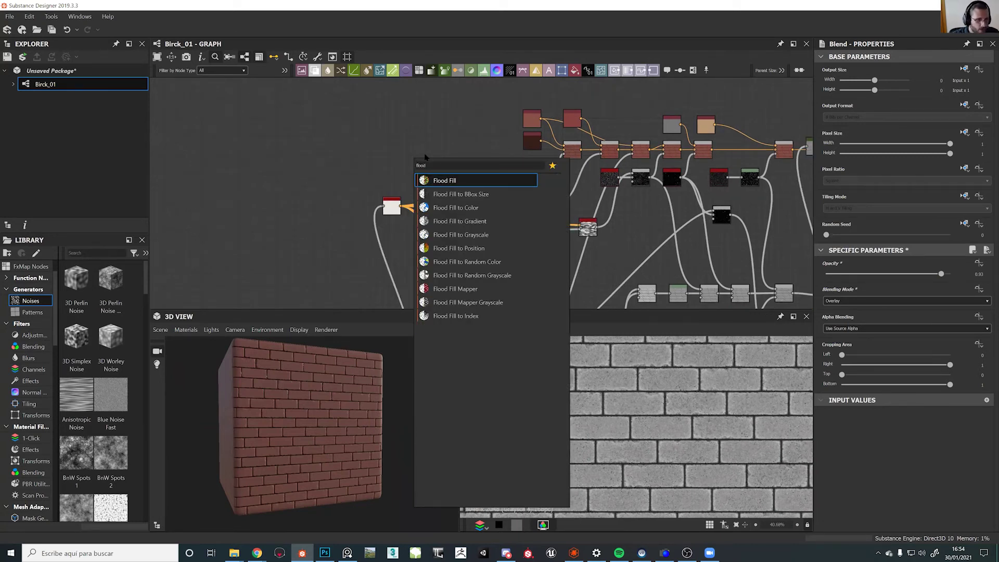
pyautogui.click(470, 224)
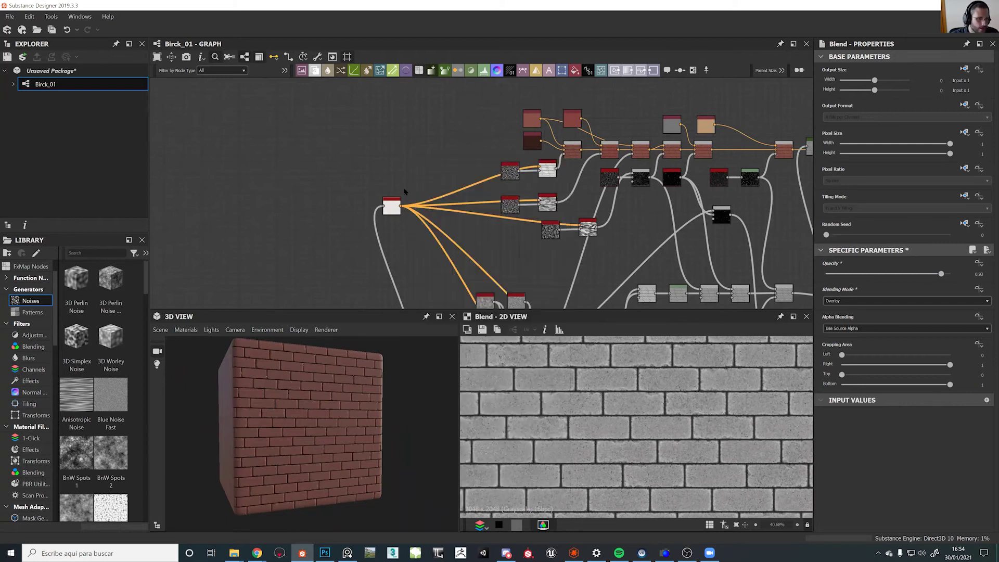
pyautogui.scroll(4, 404, 188)
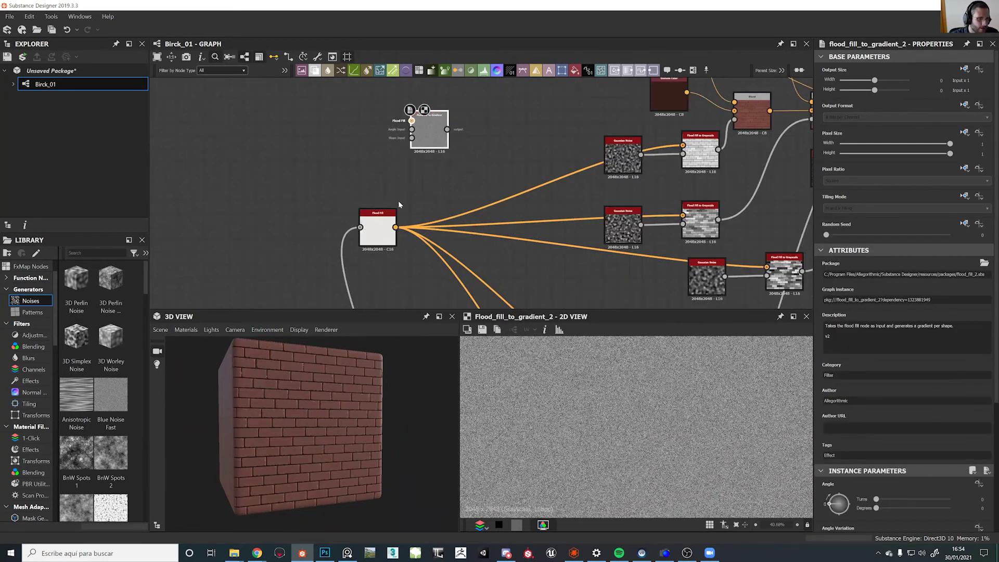
pyautogui.moveTo(397, 231); pyautogui.dragTo(396, 228)
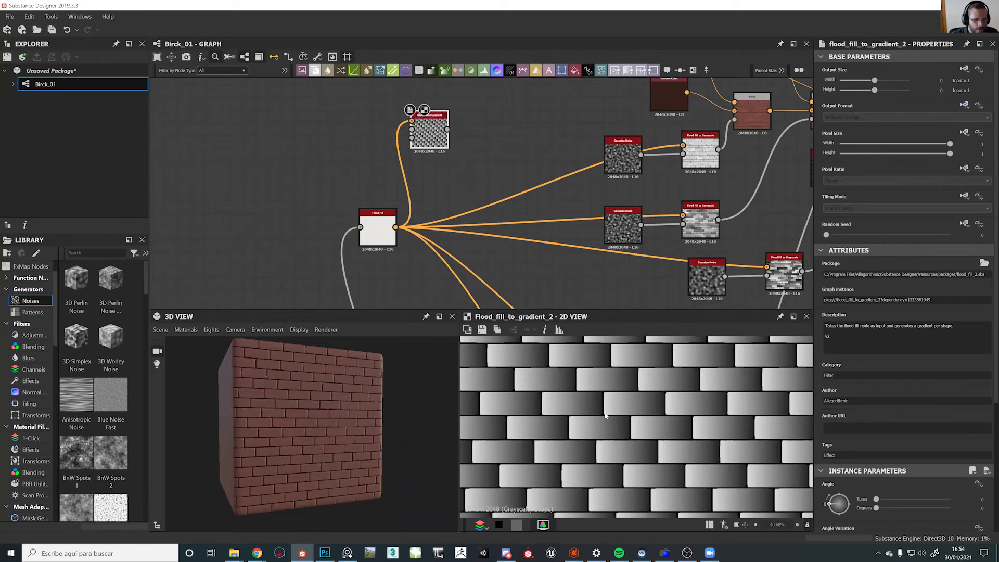
pyautogui.scroll(-5, 617, 395)
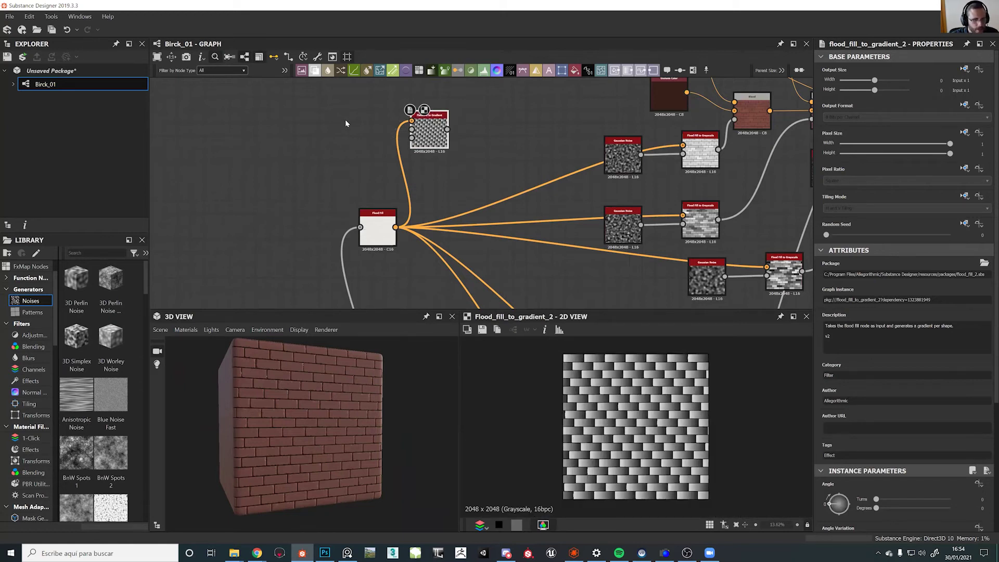
# Duplicate the Gaussian Noise node and connect the copy to the Flood Fill to Gradient's angle and slope inputs
pyautogui.moveTo(623, 158); pyautogui.dragTo(655, 231, button='middle')
pyautogui.click(656, 233)
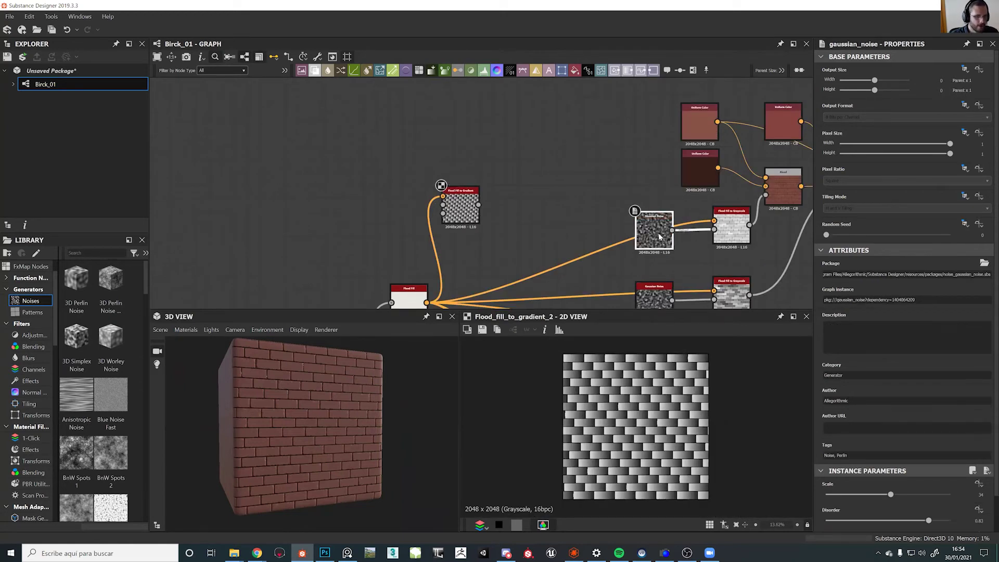
pyautogui.hotkey('ctrl', 'c')
pyautogui.hotkey('ctrl', 'v')
pyautogui.moveTo(477, 194); pyautogui.dragTo(400, 220)
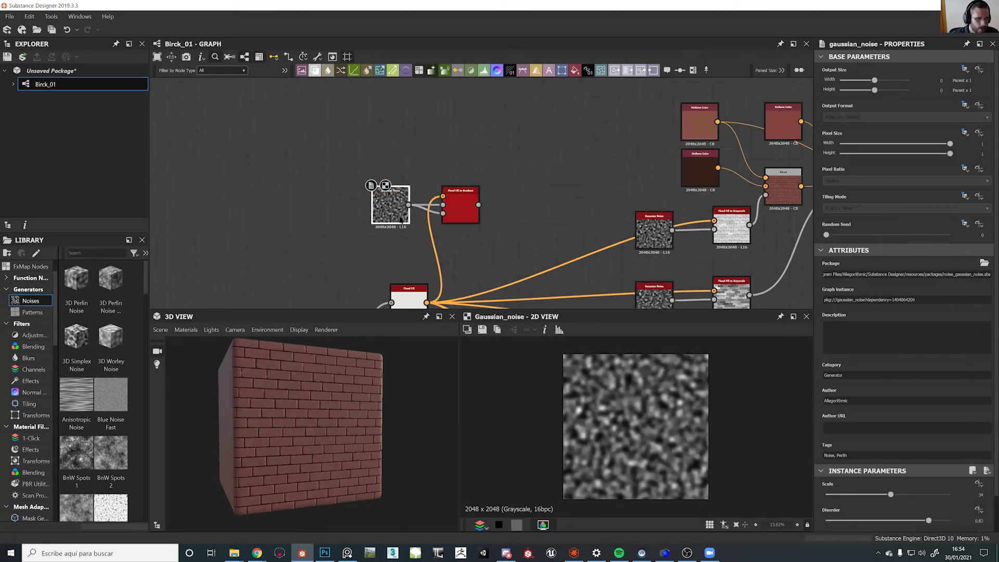
# Set the Flood Fill to Gradient's Angle Variation to 0.25
pyautogui.doubleClick(456, 208)
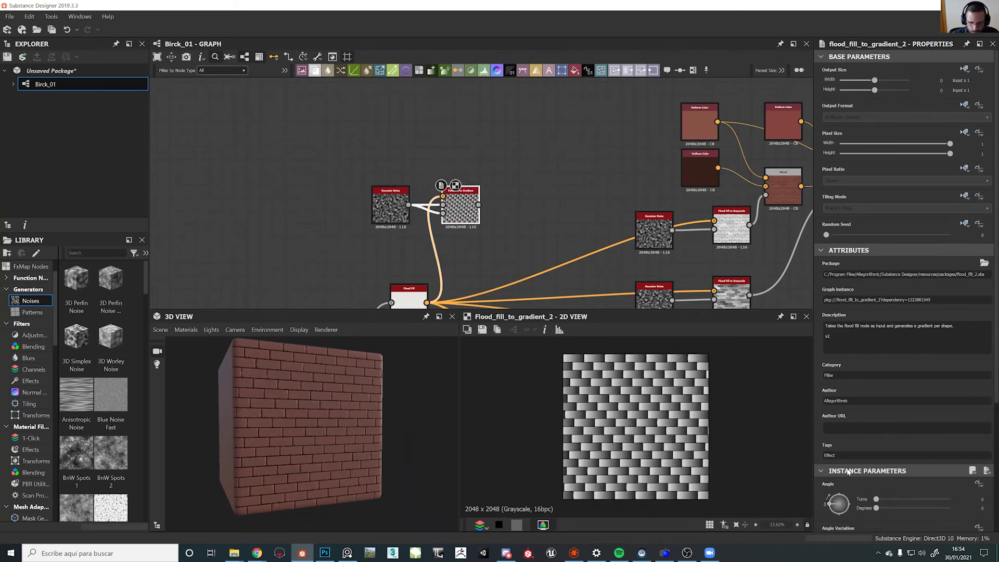
pyautogui.scroll(-2, 847, 472)
pyautogui.moveTo(831, 416); pyautogui.dragTo(858, 413)
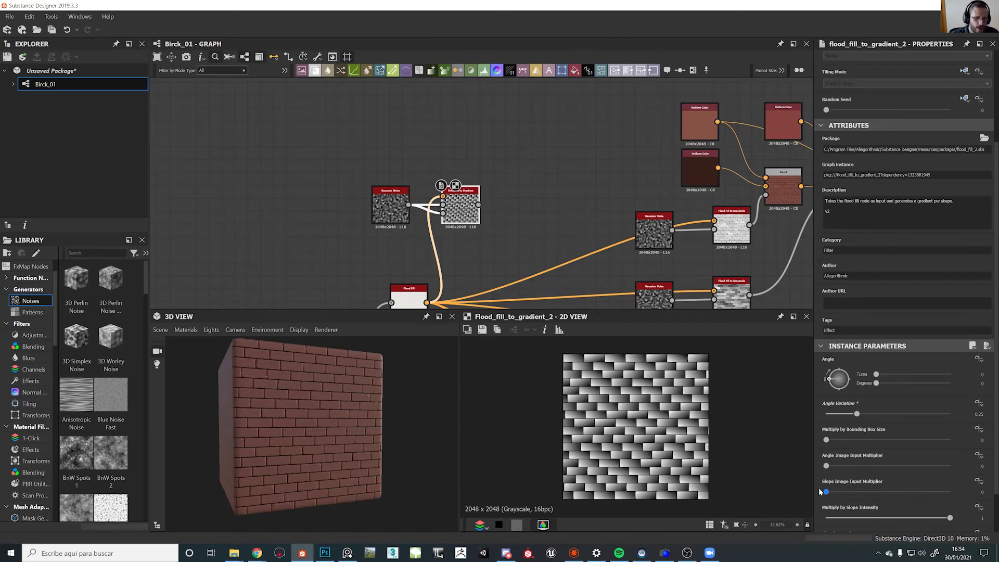
# Set the gradient's Slope Image Input Multiplier to 0.35 and Angle Image Input Multiplier to 0.49, and check the brick gradients
pyautogui.scroll(3, 416, 245)
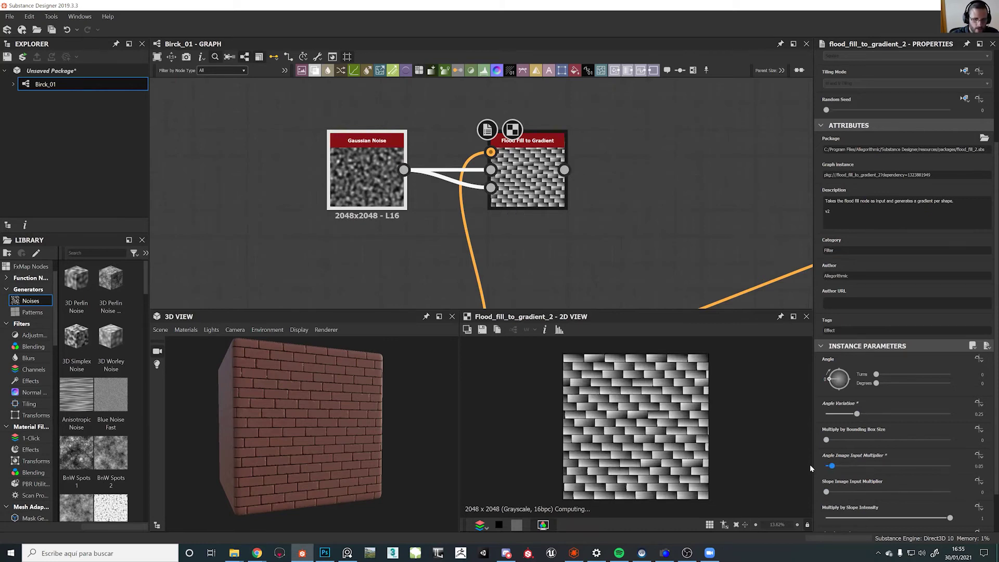
pyautogui.moveTo(827, 491); pyautogui.dragTo(869, 492)
pyautogui.moveTo(838, 463); pyautogui.dragTo(887, 466)
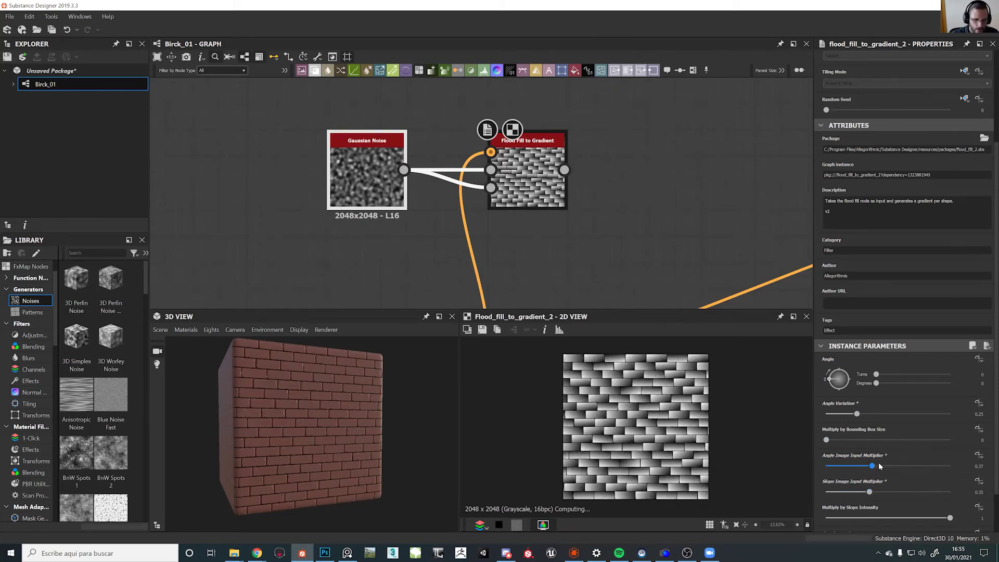
pyautogui.scroll(4, 622, 426)
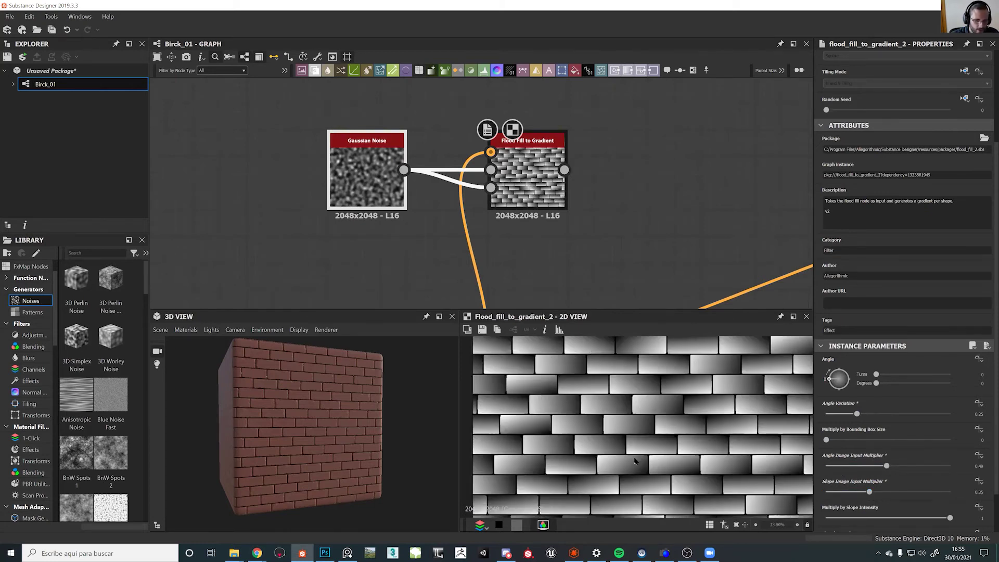
pyautogui.scroll(-4, 661, 415)
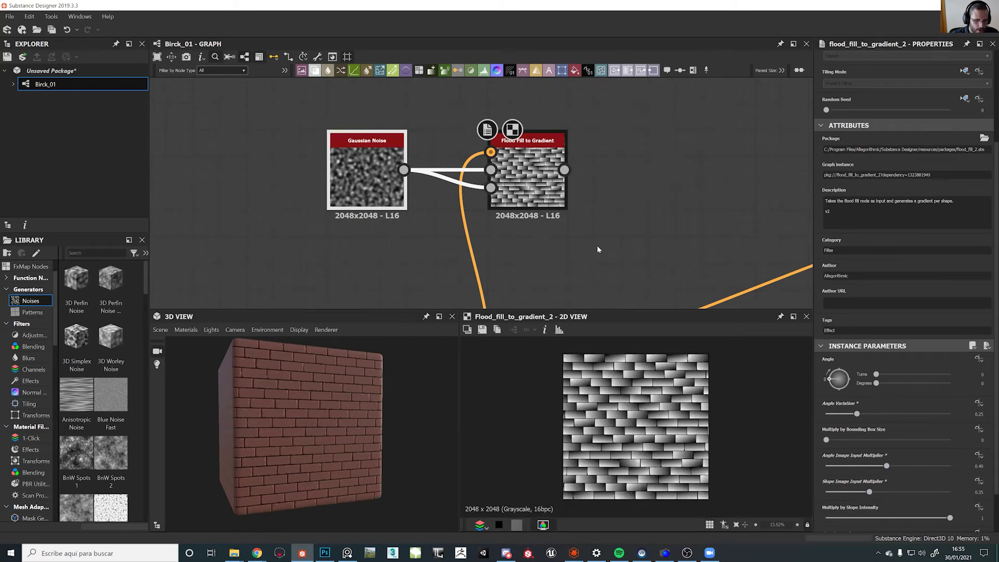
# Shift the node below the Ambient Occlusion (HBAO) node slightly further down in the height output chain
pyautogui.moveTo(561, 195); pyautogui.dragTo(488, 236, button='middle')
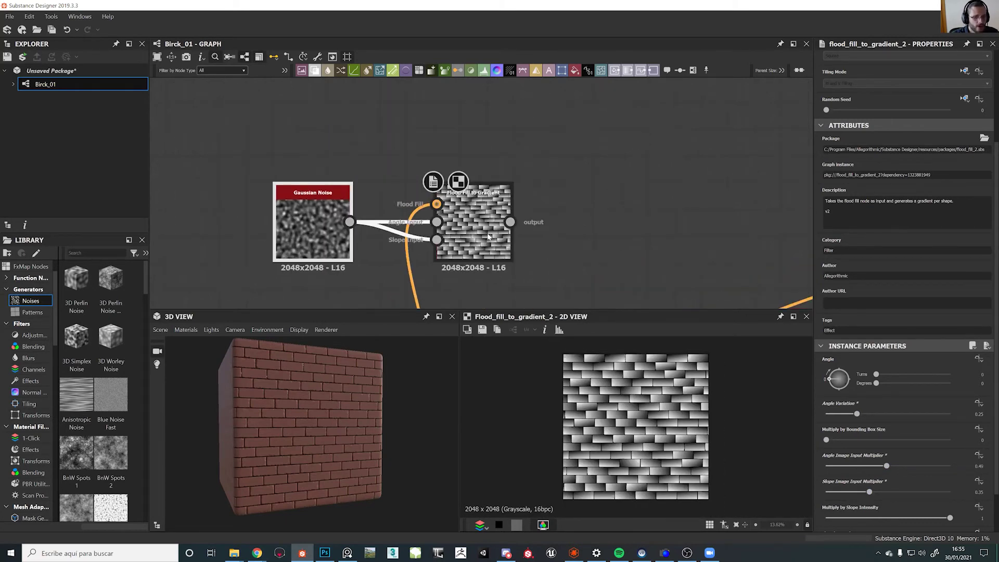
pyautogui.scroll(-8, 494, 223)
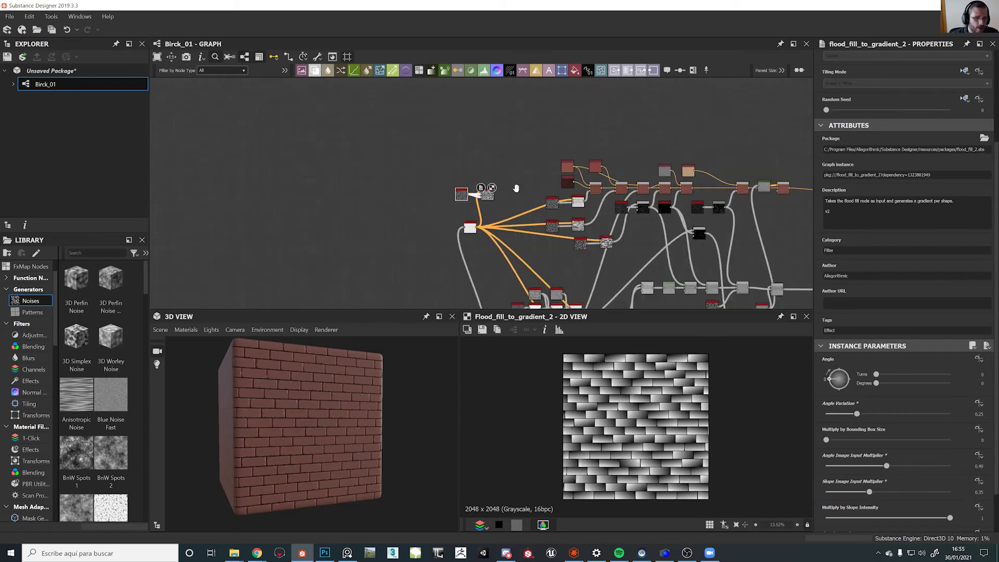
pyautogui.scroll(4, 534, 184)
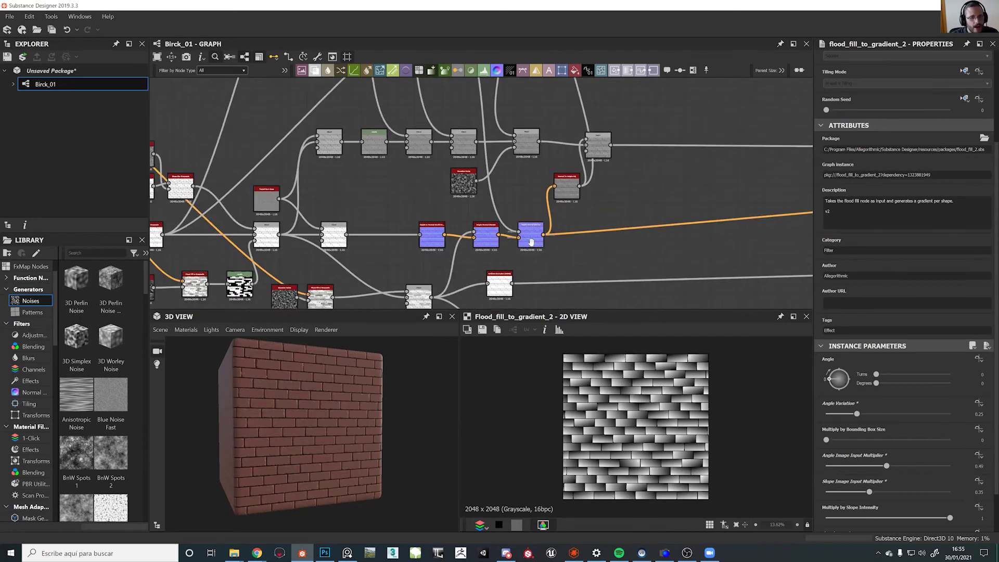
pyautogui.scroll(2, 548, 242)
pyautogui.moveTo(544, 245); pyautogui.dragTo(529, 78, button='middle')
pyautogui.click(456, 203)
pyautogui.moveTo(456, 201); pyautogui.dragTo(459, 219)
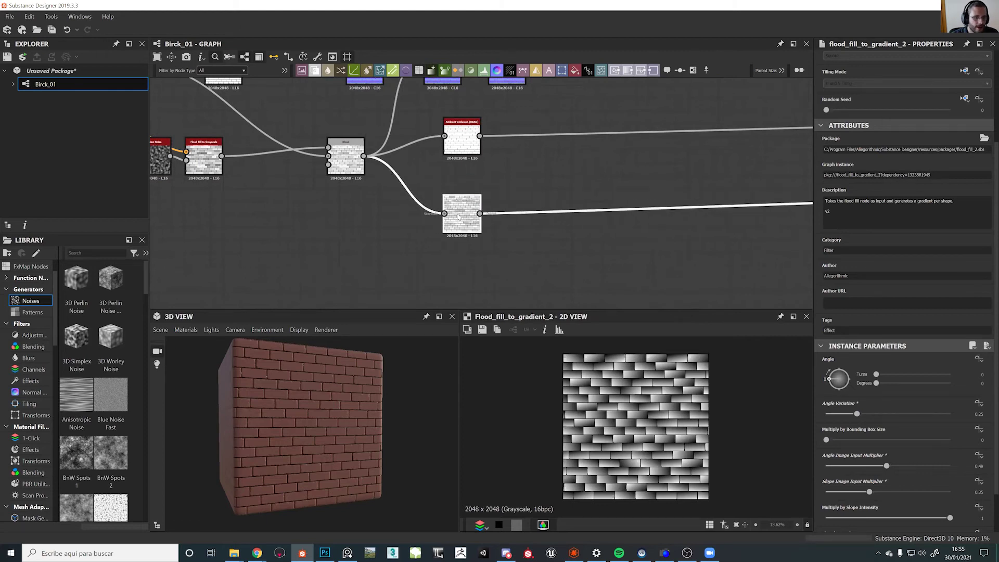
# Move the Flood Fill to Gradient node and its Gaussian Noise down the graph, placing them just below the Blur HQ Grayscale node
pyautogui.scroll(-5, 459, 219)
pyautogui.click(471, 163)
pyautogui.scroll(-5, 472, 169)
pyautogui.moveTo(472, 170); pyautogui.dragTo(581, 263, button='middle')
pyautogui.scroll(-2, 429, 175)
pyautogui.moveTo(409, 189); pyautogui.dragTo(370, 225, button='middle')
pyautogui.scroll(3, 435, 225)
pyautogui.scroll(3, 435, 228)
pyautogui.moveTo(434, 227); pyautogui.dragTo(431, 199, button='middle')
pyautogui.moveTo(376, 213); pyautogui.dragTo(421, 241)
pyautogui.scroll(-4, 428, 241)
pyautogui.moveTo(431, 240)
pyautogui.mouseDown(button='middle')
pyautogui.moveTo(359, 83)
pyautogui.moveTo(357, 132)
pyautogui.mouseUp(button='middle')
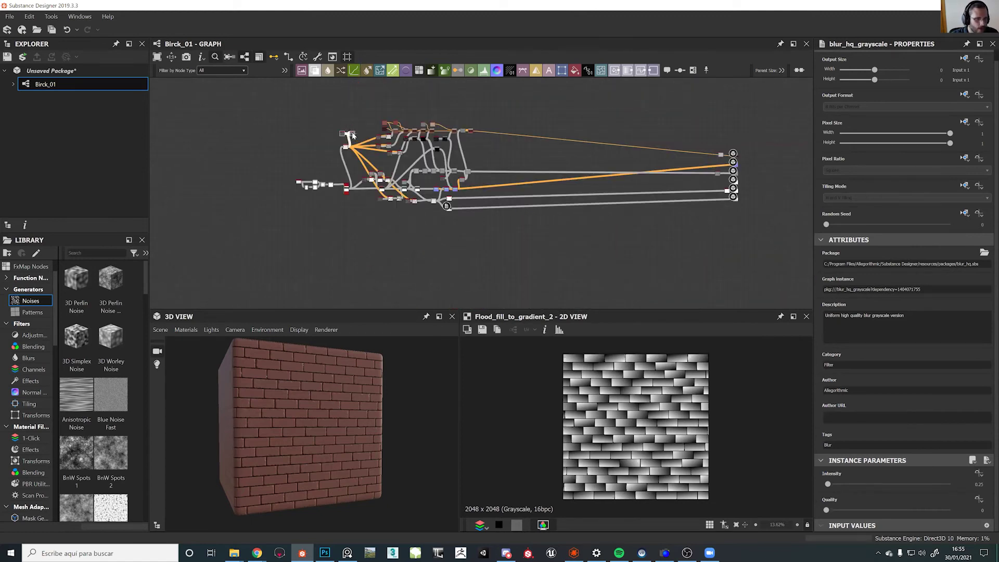
pyautogui.scroll(5, 456, 211)
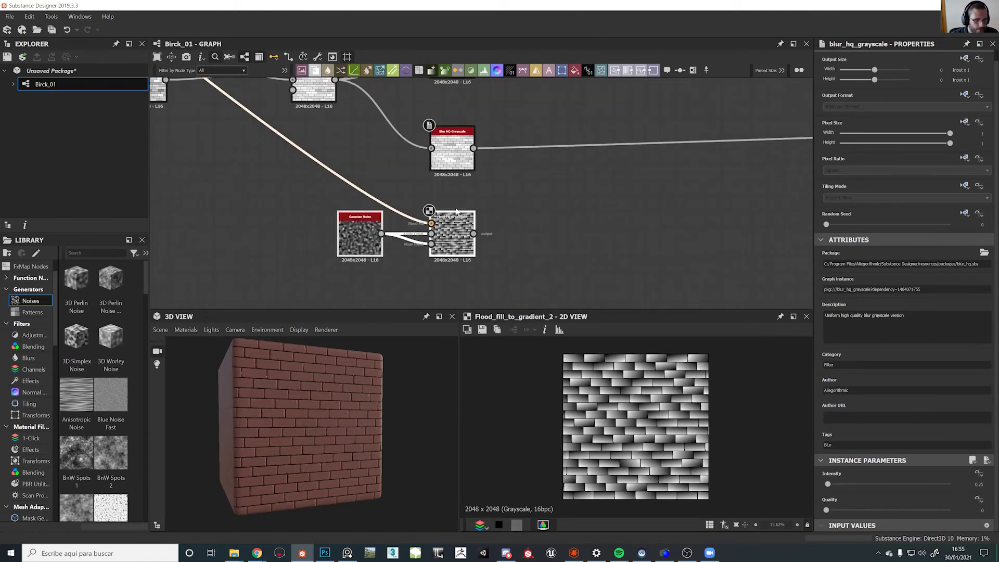
# Insert a Blend node after Blur HQ Grayscale, connect Flood Fill to Gradient as its foreground, and set the blending mode to Multiply
pyautogui.click(458, 156)
pyautogui.press('space')
pyautogui.write('b')
pyautogui.click(500, 174)
pyautogui.moveTo(473, 233); pyautogui.dragTo(517, 138)
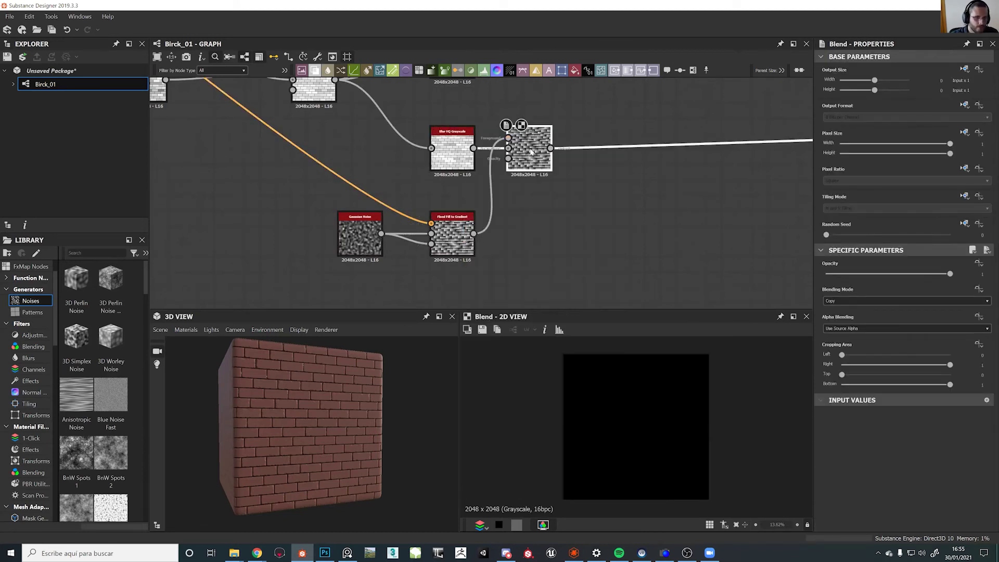
pyautogui.click(857, 302)
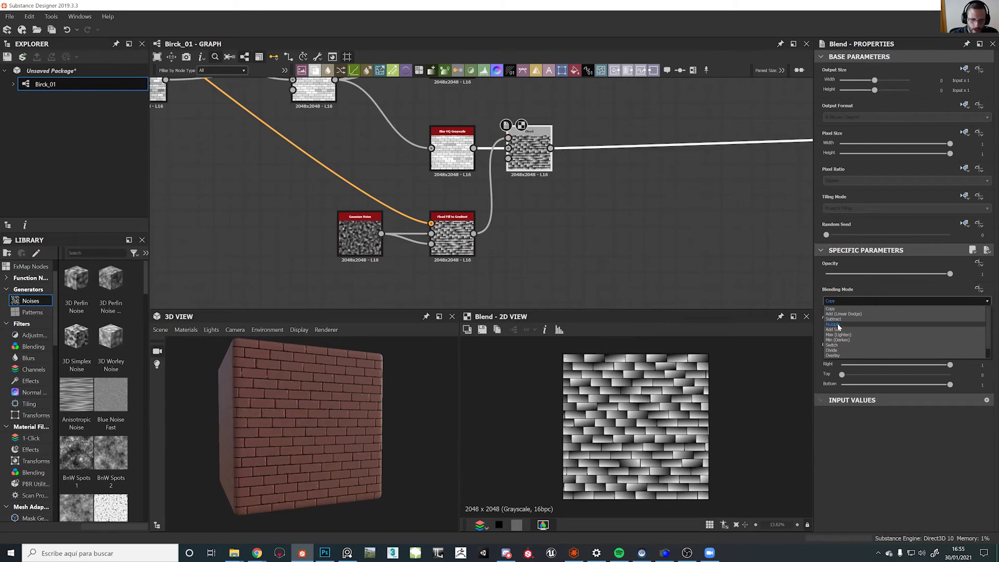
pyautogui.click(843, 324)
pyautogui.moveTo(907, 275); pyautogui.dragTo(979, 287)
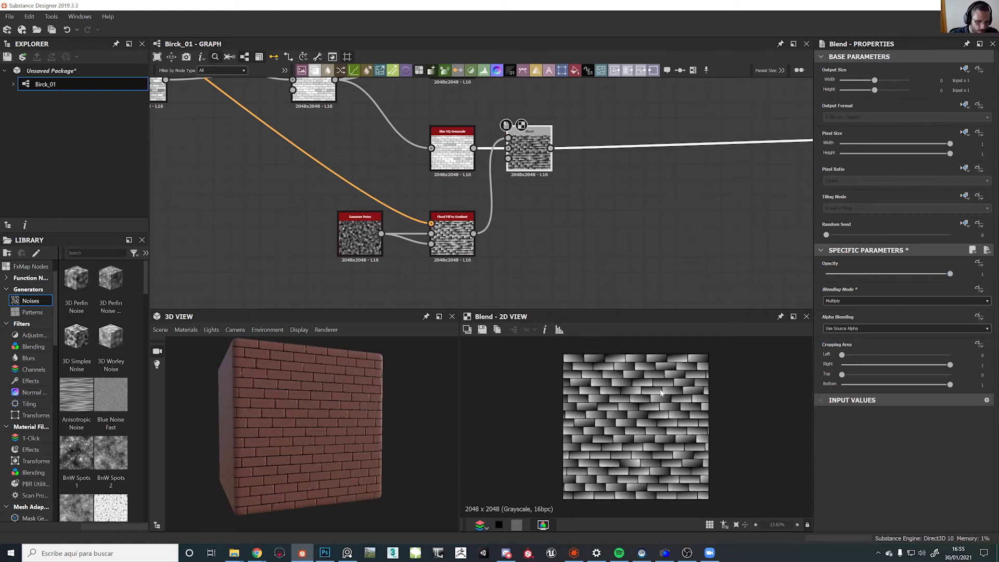
# Duplicate the Gaussian Noise and Flood Fill to Grayscale pair feeding the upstream Blend, and place the copy below the gradient nodes
pyautogui.moveTo(526, 225); pyautogui.dragTo(650, 272, button='middle')
pyautogui.moveTo(265, 159); pyautogui.dragTo(430, 220, button='middle')
pyautogui.moveTo(477, 251); pyautogui.dragTo(380, 201)
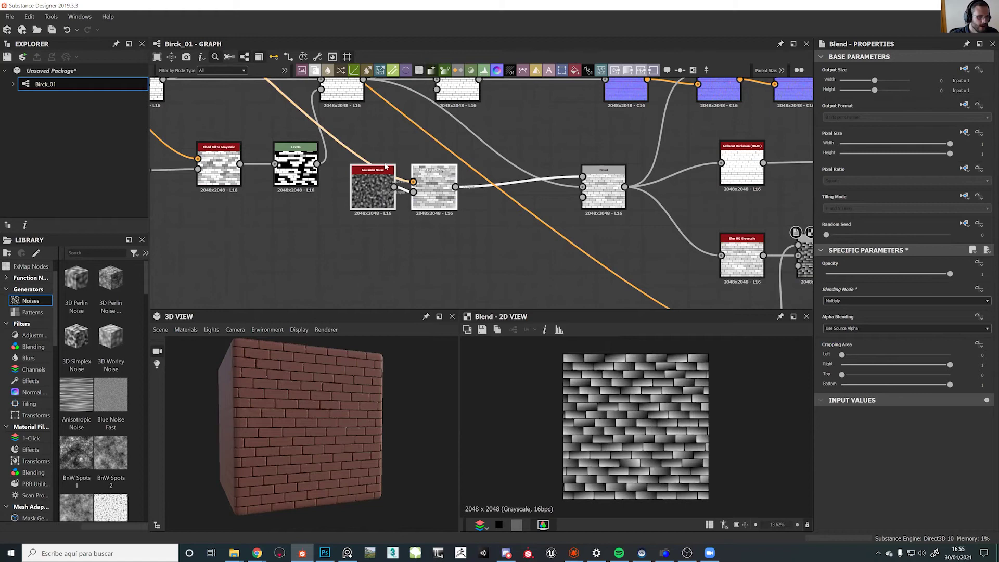
pyautogui.scroll(-5, 500, 222)
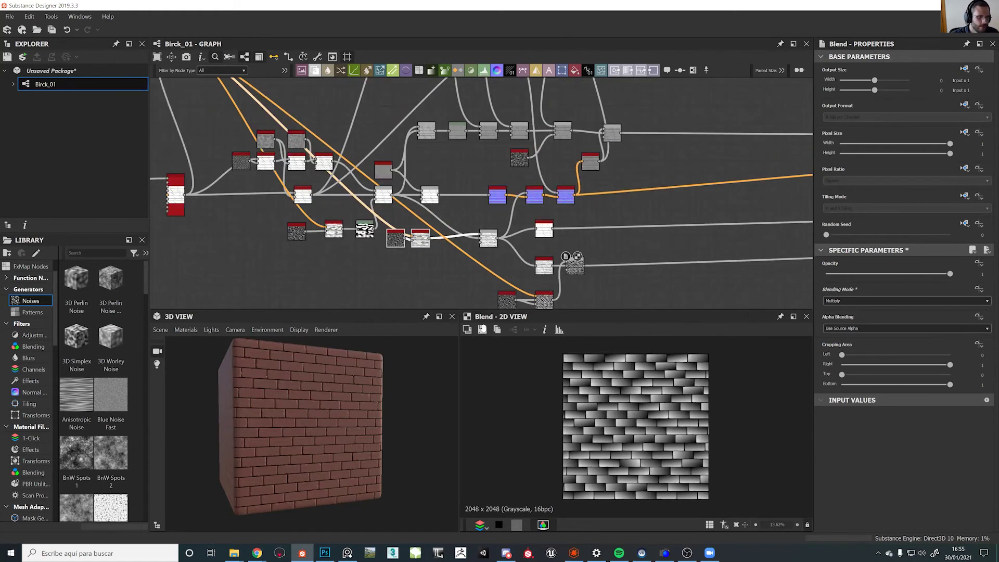
pyautogui.moveTo(498, 221); pyautogui.dragTo(416, 203, button='middle')
pyautogui.hotkey('ctrl', 'v')
pyautogui.moveTo(632, 257); pyautogui.dragTo(365, 204)
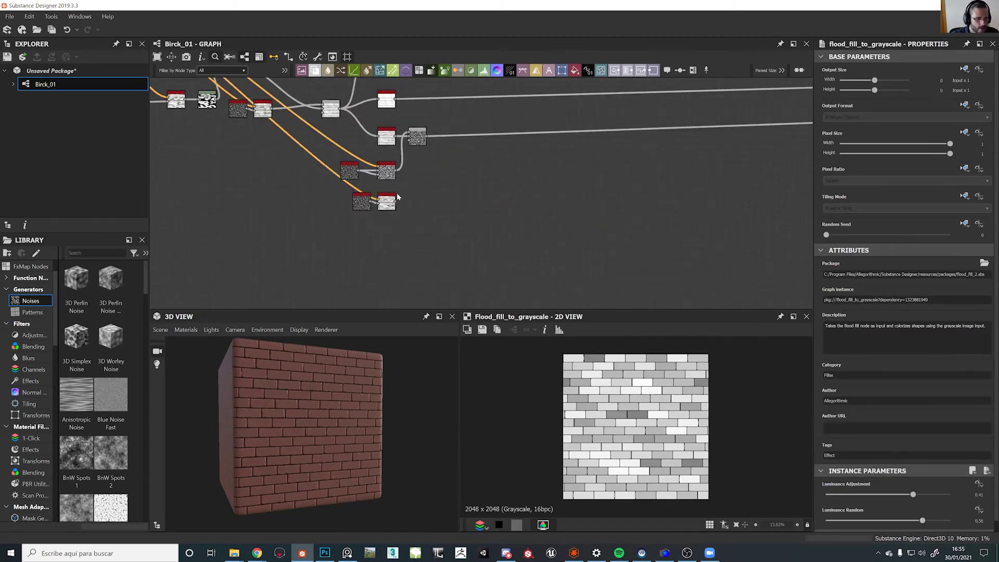
# Connect the copied Flood Fill to Grayscale output to the opacity input of the Multiply Blend after Blur HQ Grayscale
pyautogui.scroll(5, 396, 192)
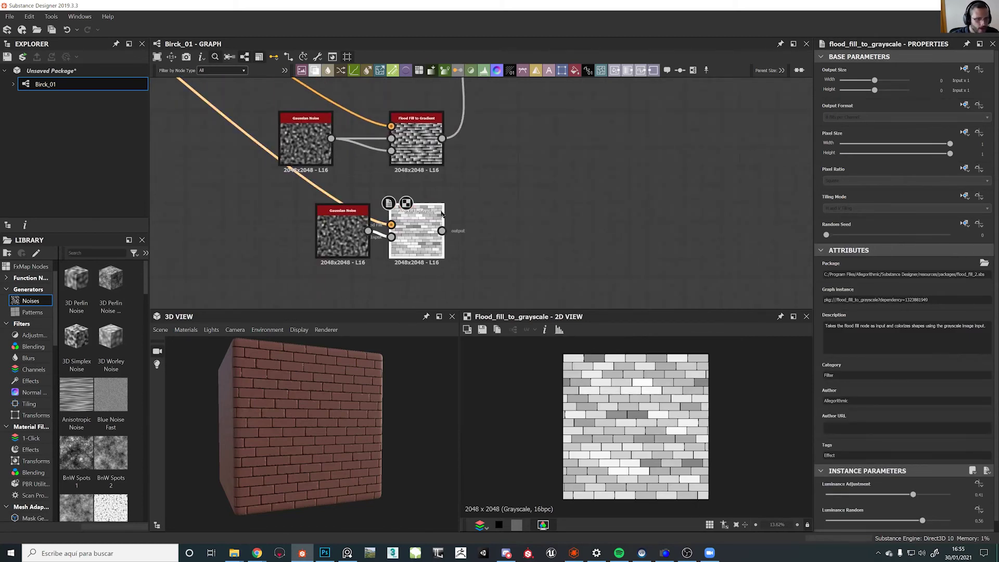
pyautogui.click(444, 232)
pyautogui.moveTo(506, 138); pyautogui.dragTo(481, 225, button='middle')
pyautogui.click(457, 141)
pyautogui.moveTo(391, 291); pyautogui.dragTo(458, 102, button='middle')
pyautogui.moveTo(425, 137); pyautogui.dragTo(433, 135)
# Set the copied Gaussian Noise's Scale to 45 and adjust its Disorder
pyautogui.click(383, 132)
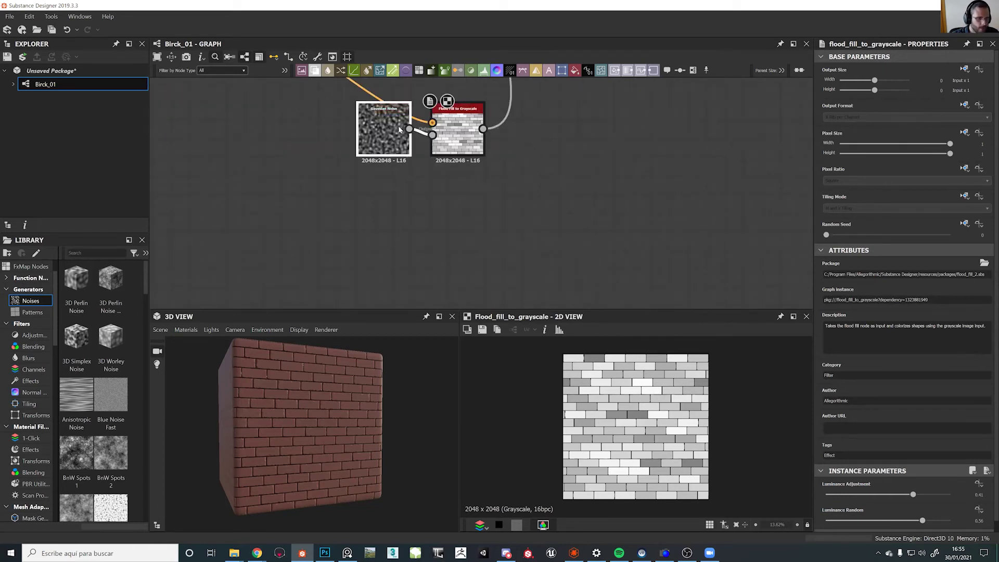
pyautogui.click(909, 495)
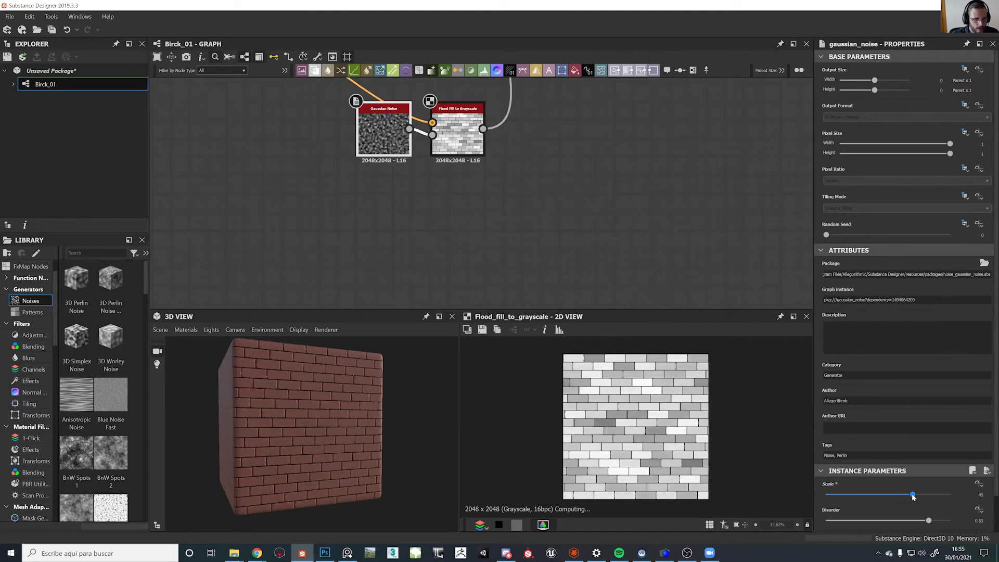
pyautogui.moveTo(864, 520); pyautogui.dragTo(869, 522)
# Set the copied Flood Fill to Grayscale's Luminance Adjustment to about -0.51 and Luminance Random to 0.83
pyautogui.click(458, 133)
pyautogui.moveTo(911, 495); pyautogui.dragTo(883, 494)
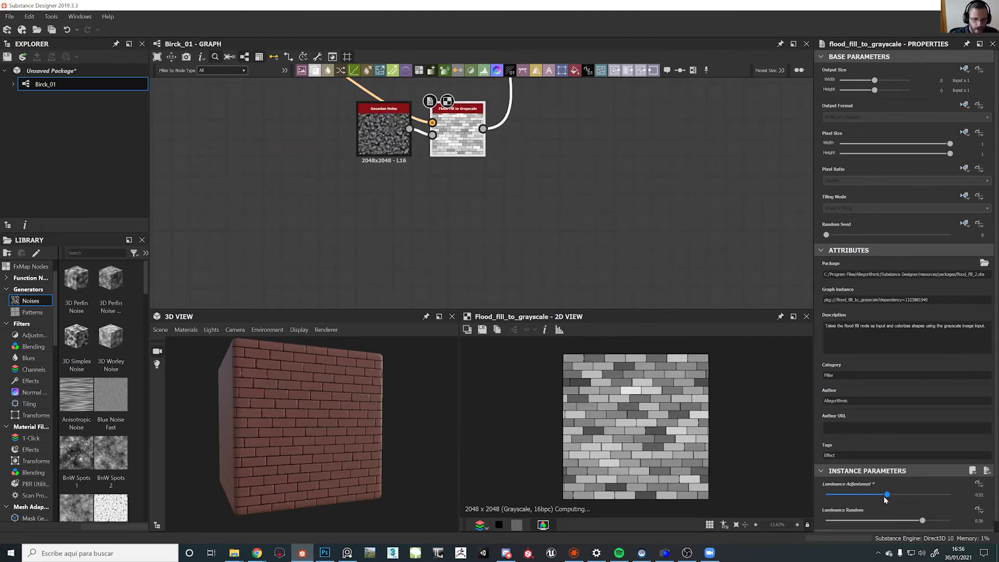
pyautogui.moveTo(923, 521); pyautogui.dragTo(941, 524)
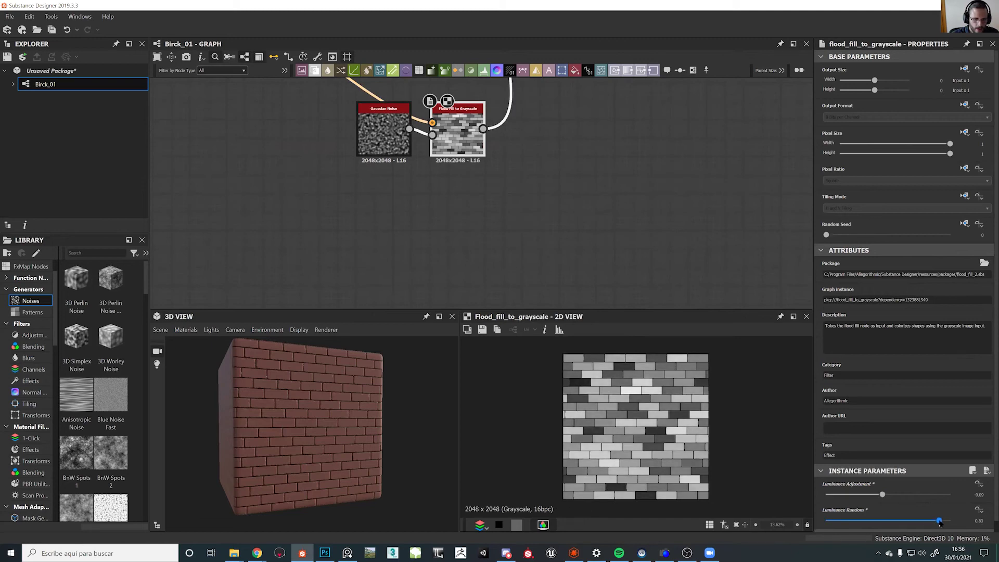
pyautogui.moveTo(889, 501); pyautogui.dragTo(857, 498)
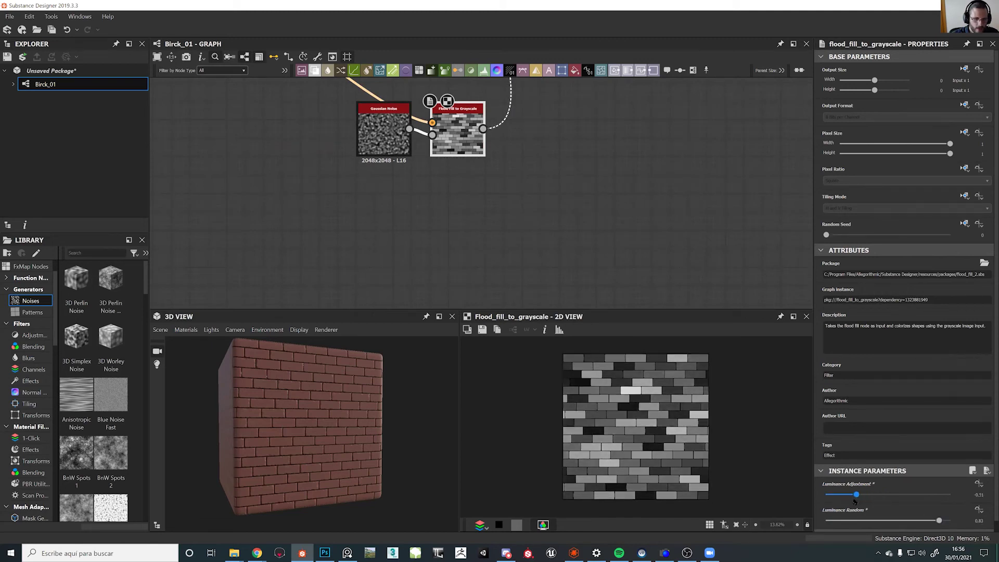
# Examine the brick edges up close in the Blend, Blur HQ Grayscale and Flood Fill to Gradient outputs
pyautogui.moveTo(627, 269); pyautogui.dragTo(659, 421, button='middle')
pyautogui.doubleClick(581, 98)
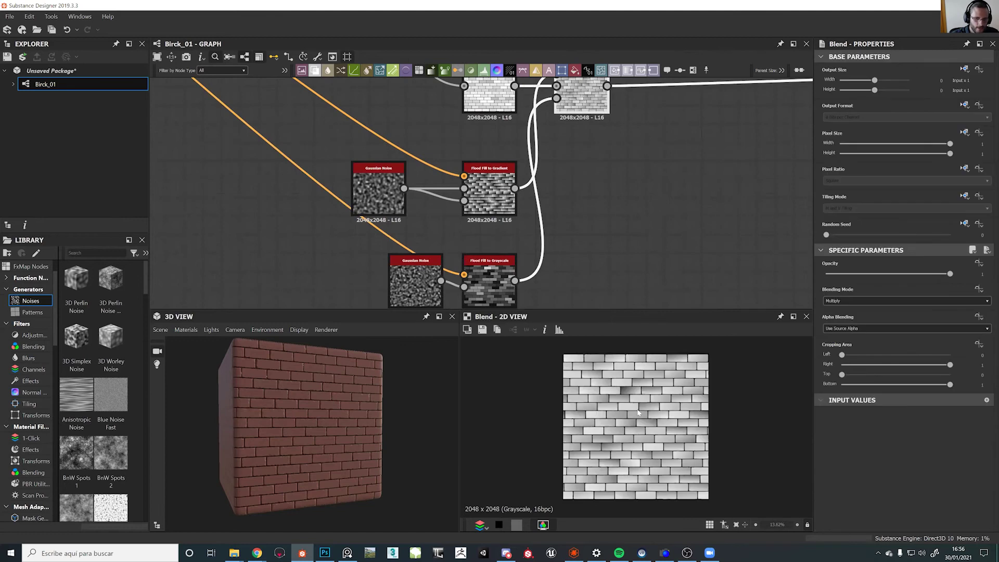
pyautogui.scroll(5, 631, 381)
pyautogui.moveTo(632, 384); pyautogui.dragTo(624, 441, button='middle')
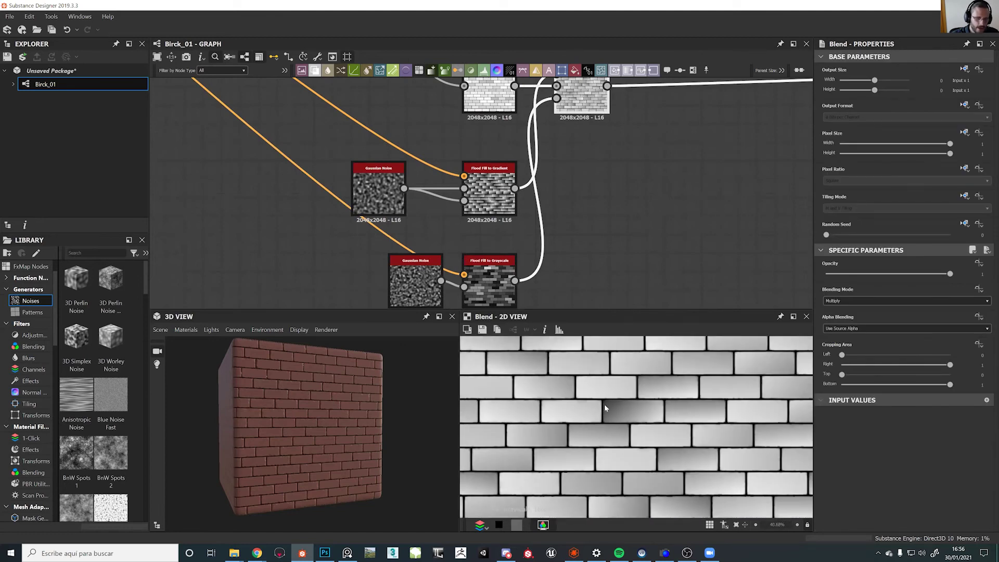
pyautogui.scroll(10, 604, 404)
pyautogui.moveTo(632, 369); pyautogui.dragTo(589, 394, button='middle')
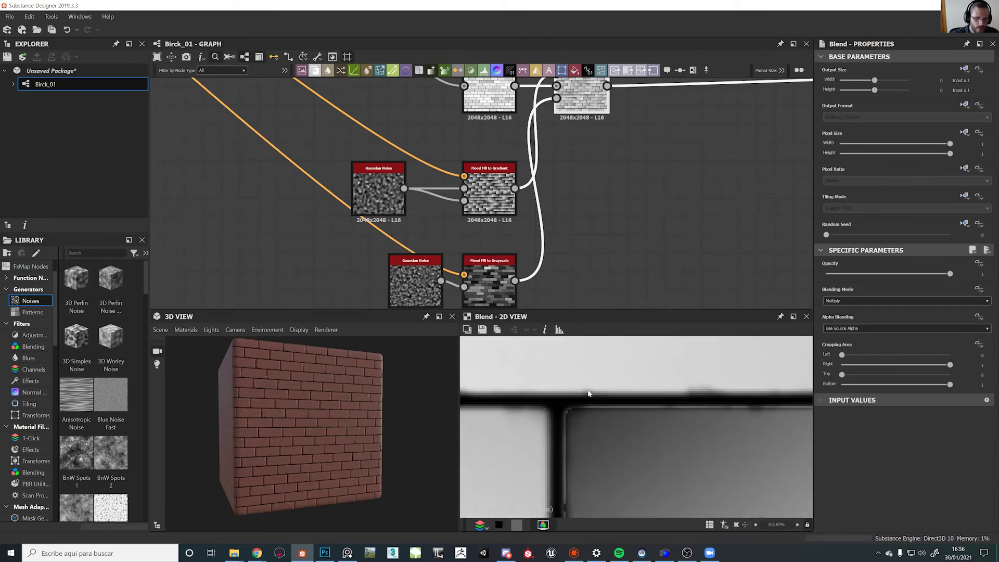
pyautogui.moveTo(559, 160); pyautogui.dragTo(517, 160, button='middle')
pyautogui.doubleClick(520, 185)
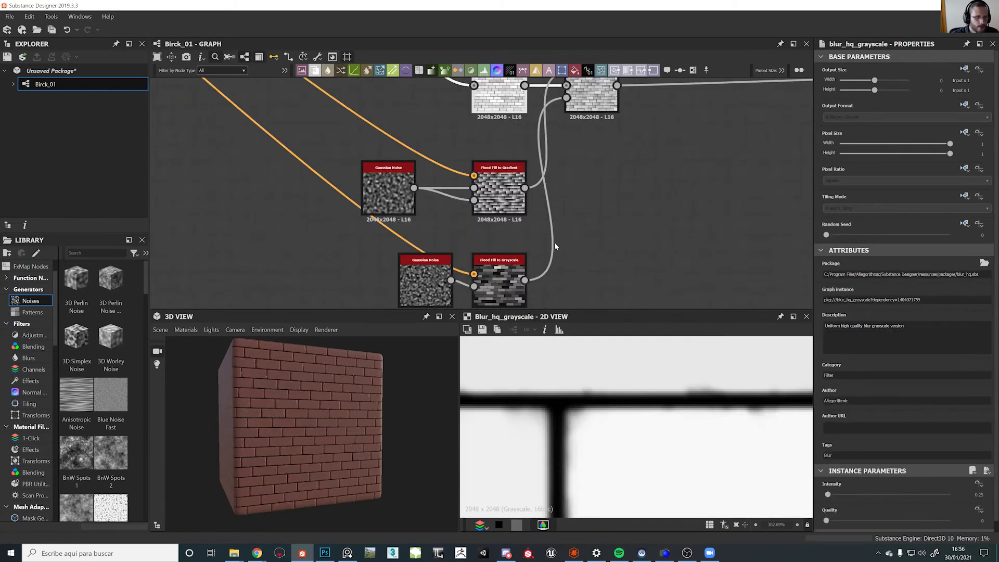
pyautogui.moveTo(554, 242); pyautogui.dragTo(578, 306, button='middle')
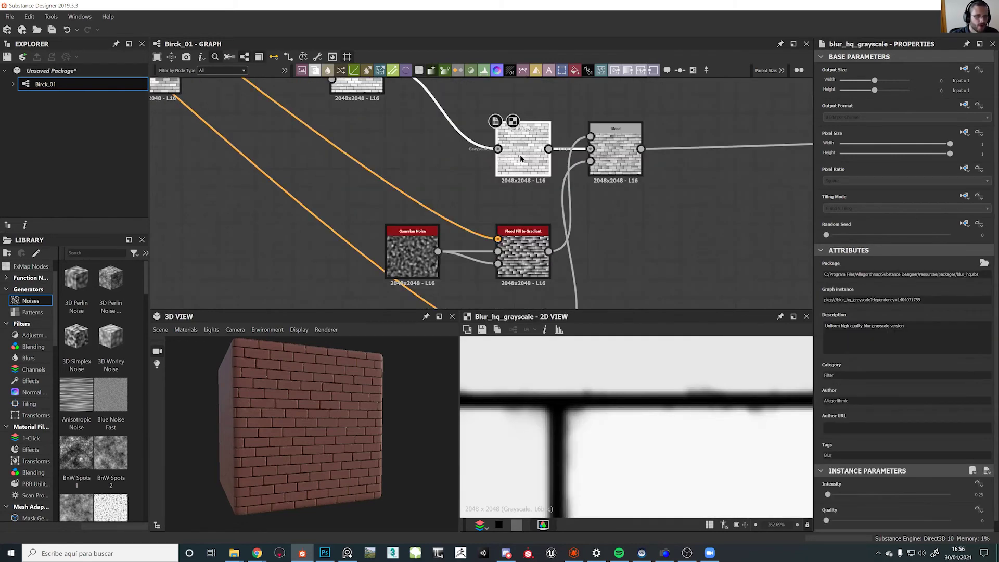
pyautogui.doubleClick(523, 255)
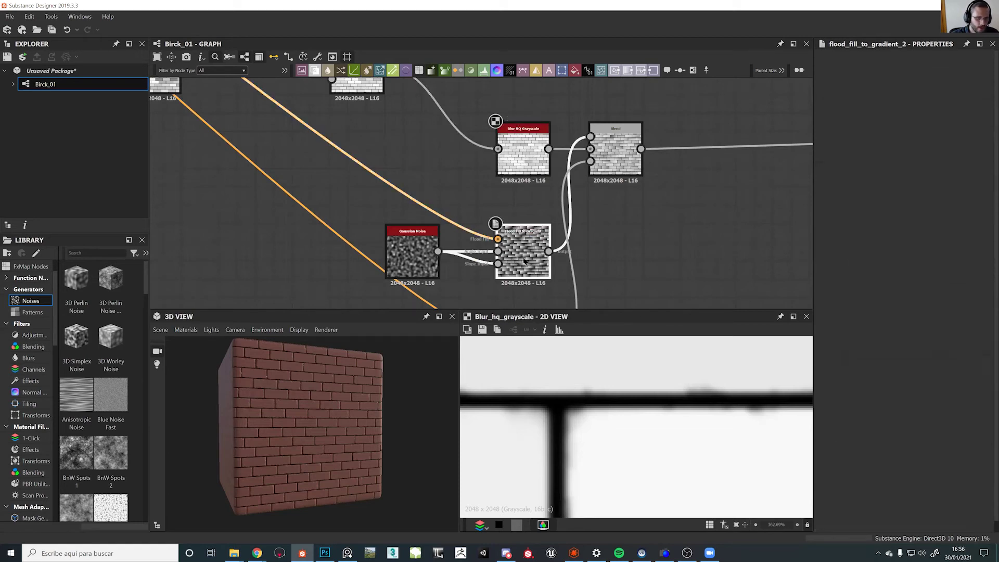
pyautogui.moveTo(564, 461); pyautogui.dragTo(565, 352, button='middle')
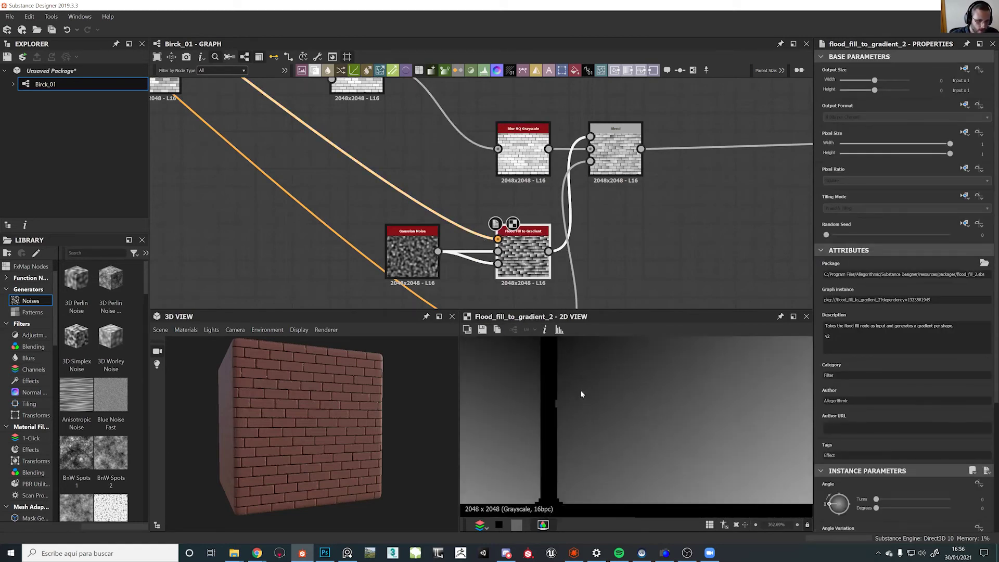
# Duplicate Blur HQ Grayscale, insert the copy between Flood Fill to Gradient and the Blend's foreground, and set its Intensity to 0.87
pyautogui.click(524, 148)
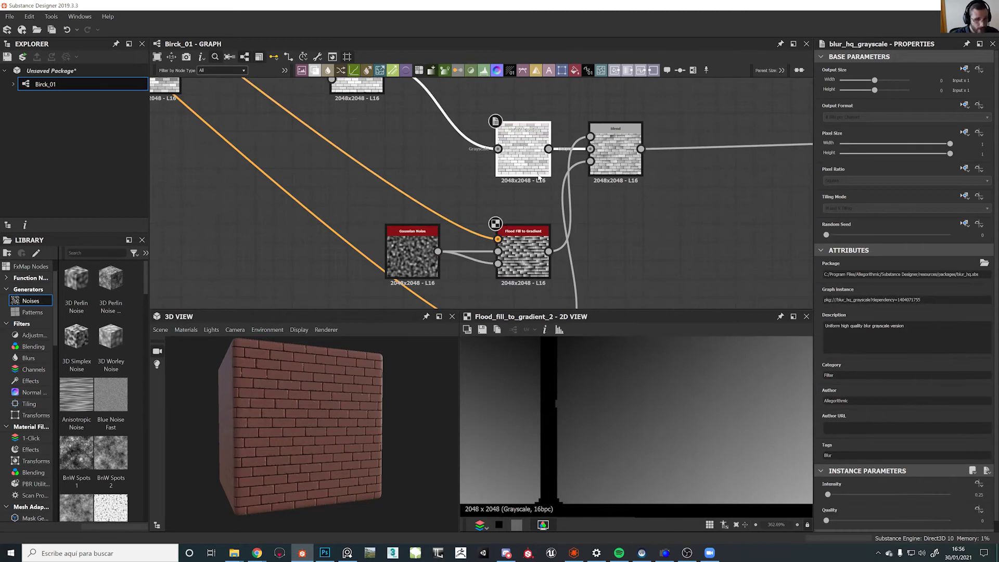
pyautogui.hotkey('ctrl', 'd')
pyautogui.moveTo(483, 195); pyautogui.dragTo(627, 260)
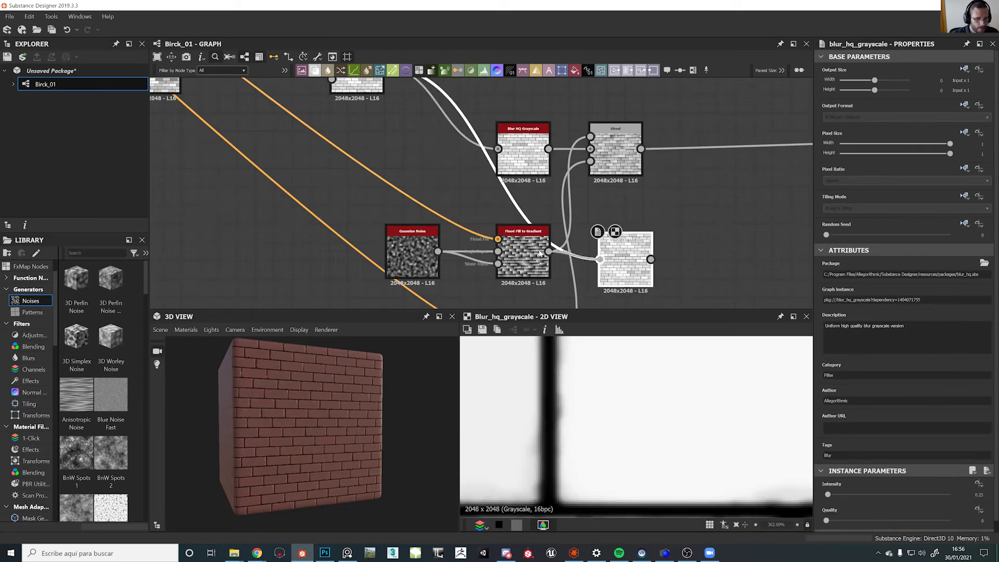
pyautogui.moveTo(540, 253); pyautogui.dragTo(549, 252)
pyautogui.moveTo(618, 259); pyautogui.dragTo(620, 162)
pyautogui.doubleClick(621, 161)
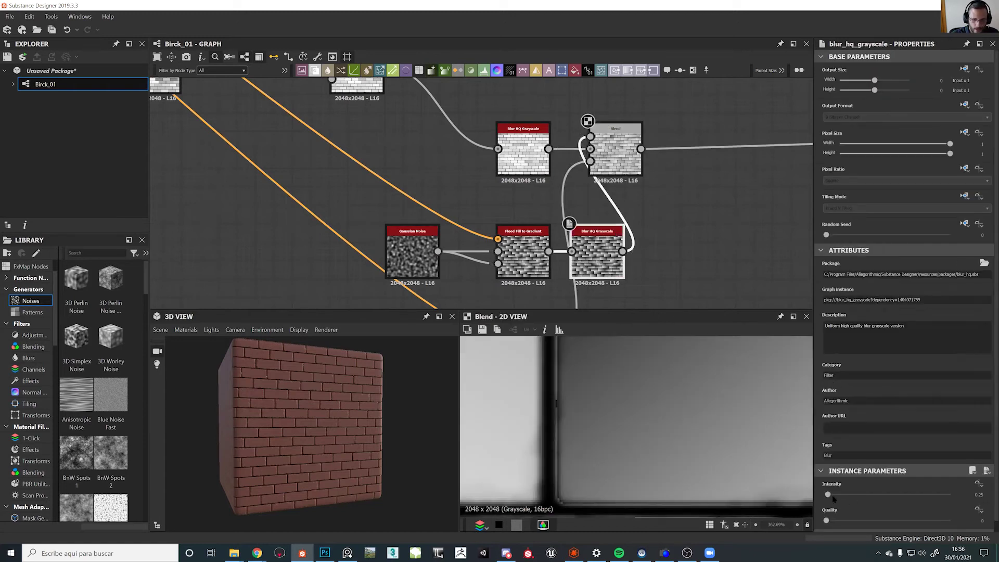
pyautogui.moveTo(831, 496); pyautogui.dragTo(833, 497)
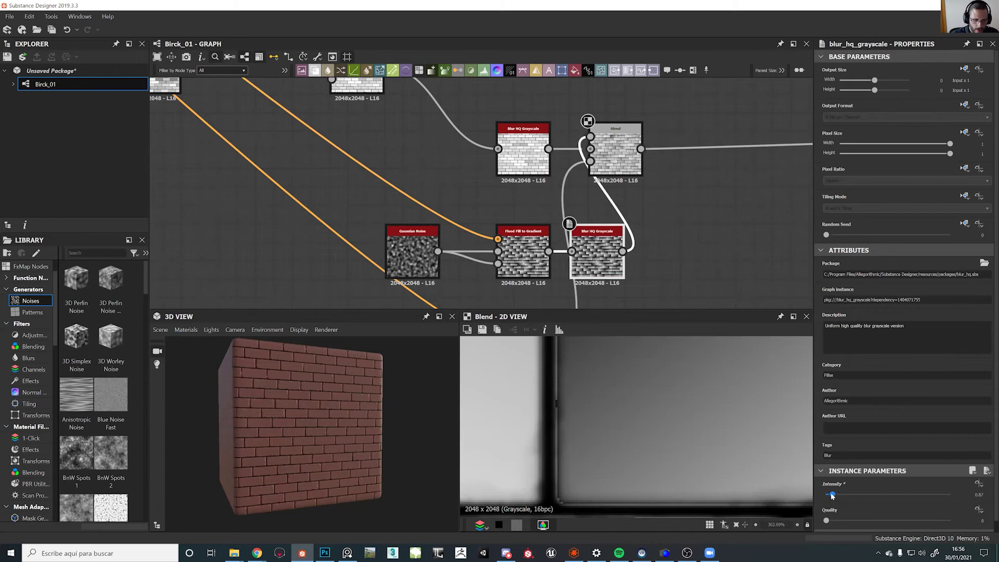
# Space out the Gaussian Noise, Flood Fill to Gradient and copied Blur HQ Grayscale nodes in their row
pyautogui.moveTo(598, 215); pyautogui.dragTo(690, 202, button='middle')
pyautogui.scroll(-1, 589, 201)
pyautogui.moveTo(539, 232); pyautogui.dragTo(576, 296, button='middle')
pyautogui.moveTo(571, 233); pyautogui.dragTo(586, 176, button='middle')
pyautogui.click(586, 239)
pyautogui.moveTo(585, 248); pyautogui.dragTo(508, 248)
pyautogui.moveTo(677, 248); pyautogui.dragTo(616, 248)
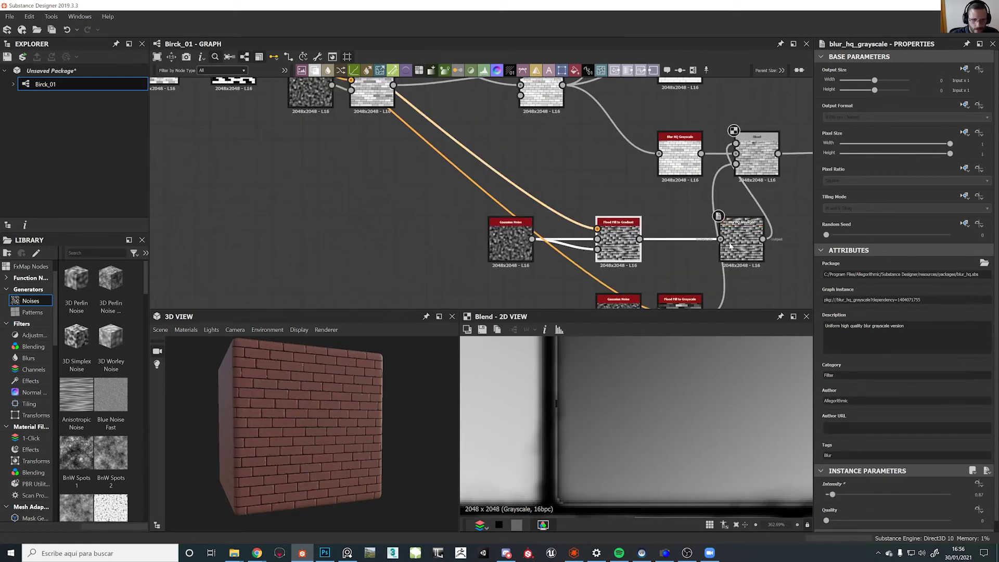
pyautogui.moveTo(740, 248); pyautogui.dragTo(702, 248)
# Preview the upstream Blend feeding Ambient Occlusion (HBAO), and shift the gradient node row further back from the final Blend
pyautogui.scroll(-2, 622, 218)
pyautogui.moveTo(551, 187); pyautogui.dragTo(671, 281, button='middle')
pyautogui.click(679, 234)
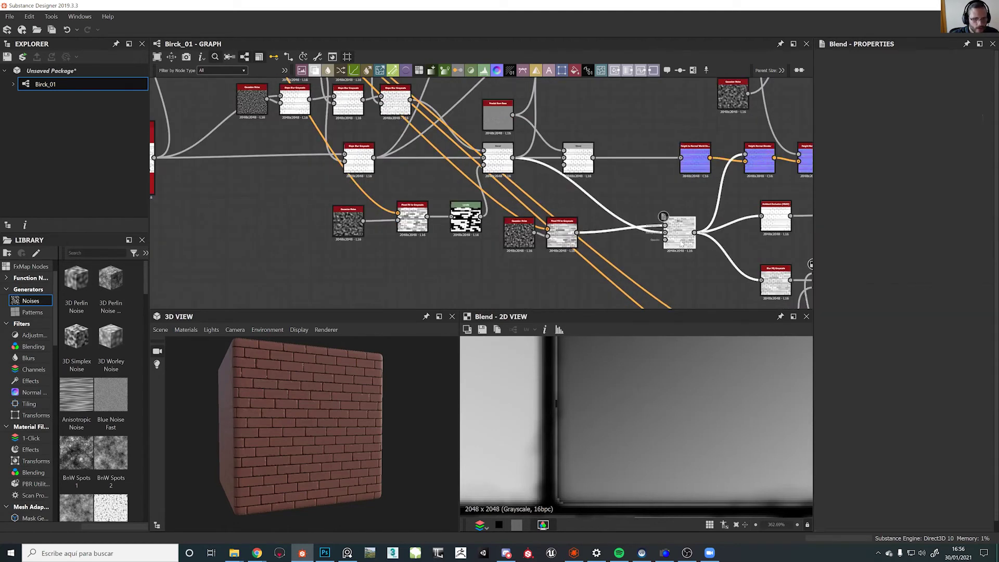
pyautogui.moveTo(633, 251); pyautogui.dragTo(516, 138, button='middle')
pyautogui.scroll(1, 547, 188)
pyautogui.moveTo(540, 224); pyautogui.dragTo(481, 223)
pyautogui.moveTo(626, 226); pyautogui.dragTo(569, 225)
pyautogui.moveTo(662, 228); pyautogui.dragTo(620, 228)
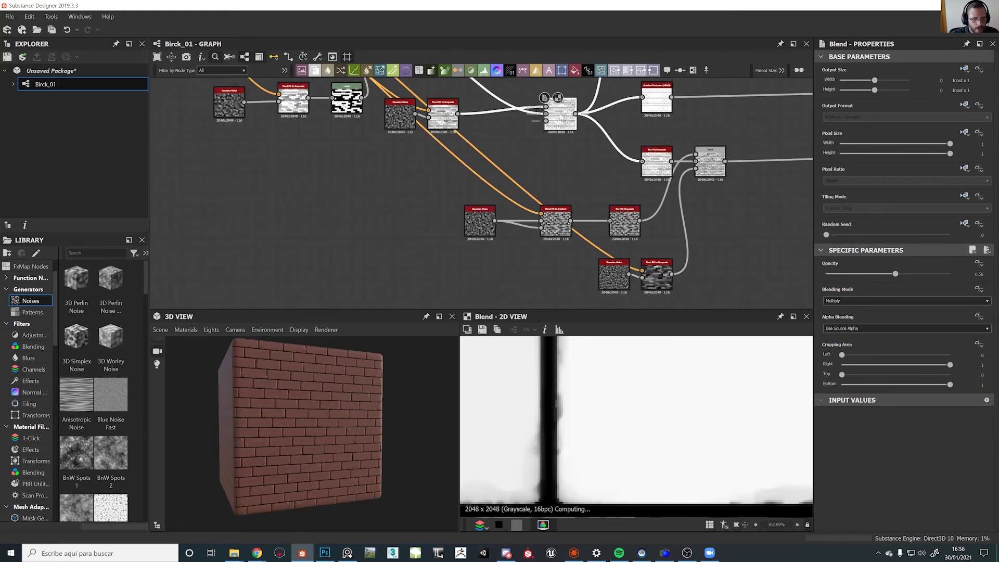
pyautogui.scroll(-7, 661, 395)
pyautogui.moveTo(550, 134); pyautogui.dragTo(574, 190, button='middle')
pyautogui.moveTo(574, 191); pyautogui.dragTo(553, 190)
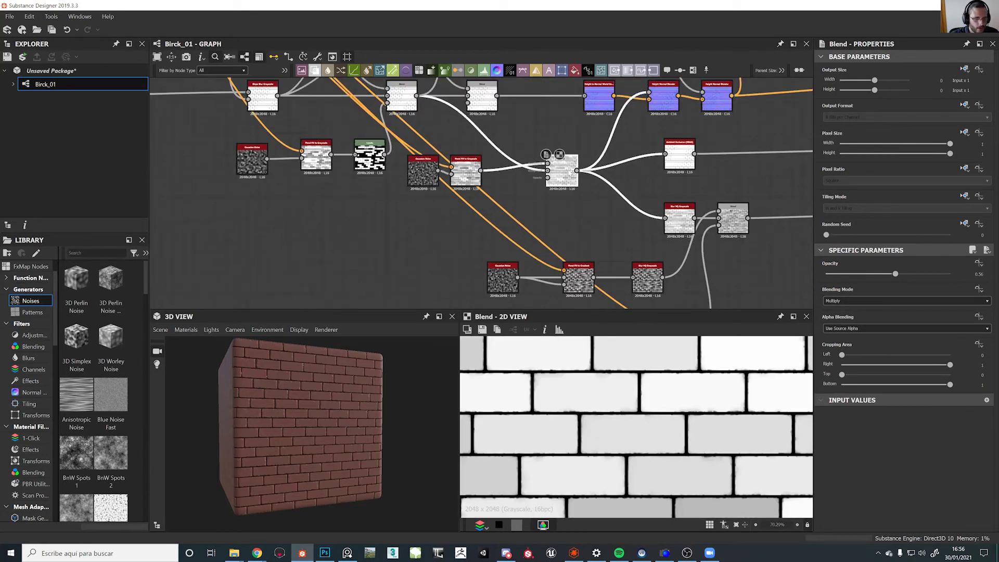
# Add a Blend node beside Flood Fill to Gradient, with the gradient as foreground and the upstream brick Blend as background
pyautogui.click(596, 241)
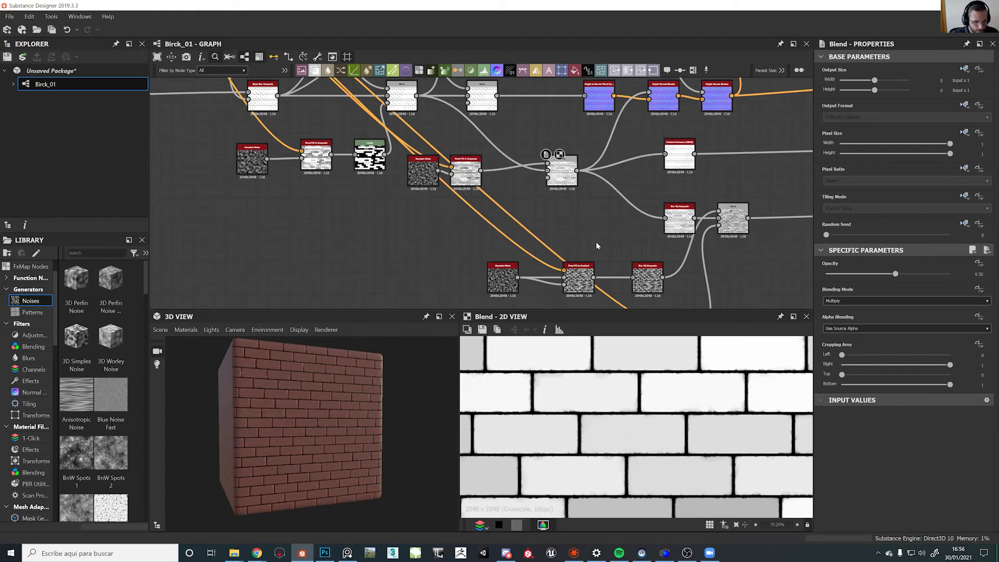
pyautogui.press('space')
pyautogui.write('b')
pyautogui.press('Return')
pyautogui.moveTo(596, 251); pyautogui.dragTo(617, 244)
pyautogui.moveTo(594, 277)
pyautogui.mouseDown()
pyautogui.moveTo(624, 252)
pyautogui.moveTo(583, 238)
pyautogui.moveTo(595, 284)
pyautogui.mouseUp()
pyautogui.click(592, 236)
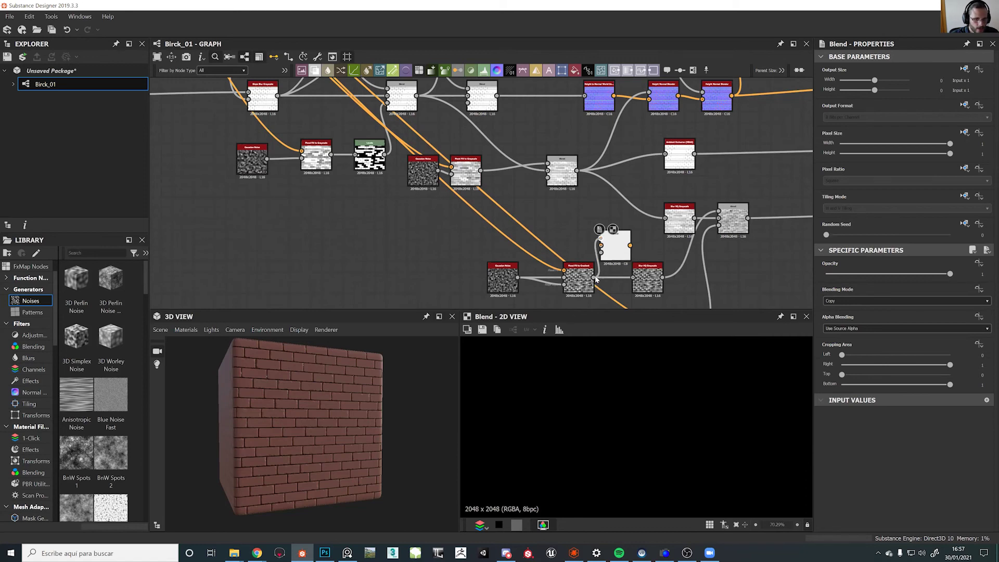
pyautogui.moveTo(583, 180); pyautogui.dragTo(578, 171)
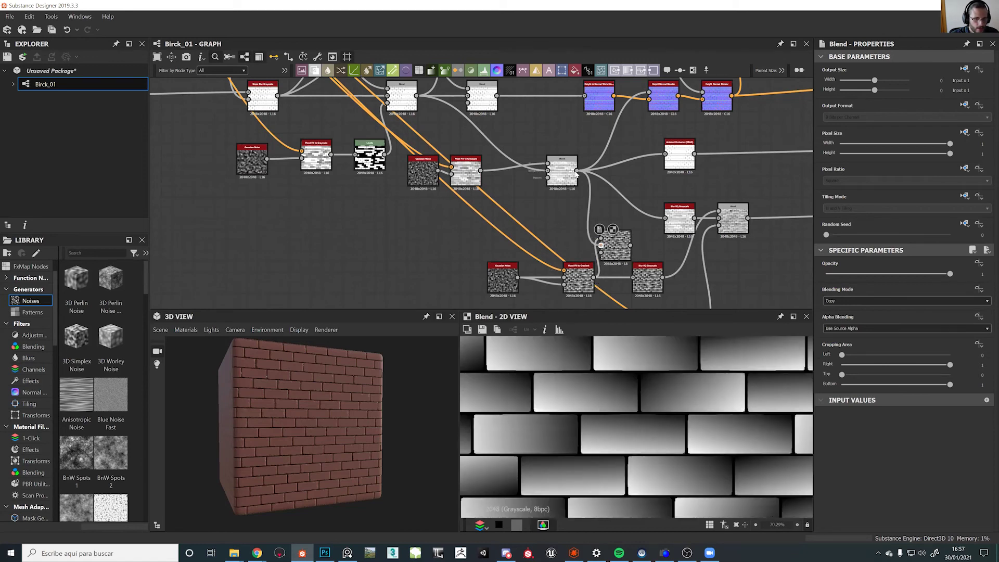
# Set the added Blend to Multiply, route it into the gradient's Blur HQ Grayscale, and check brick edges in the final Blend
pyautogui.click(845, 302)
pyautogui.click(843, 323)
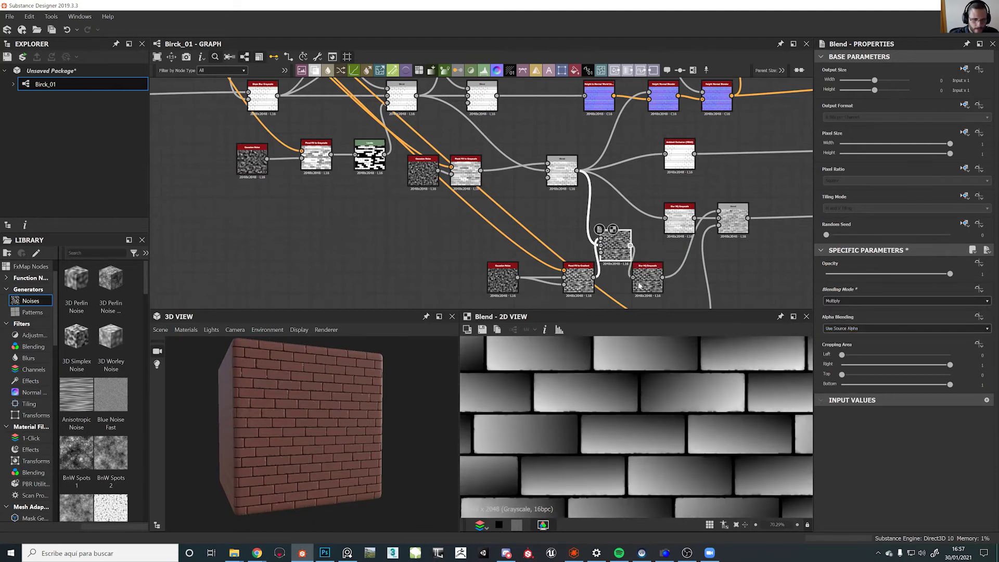
pyautogui.click(732, 219)
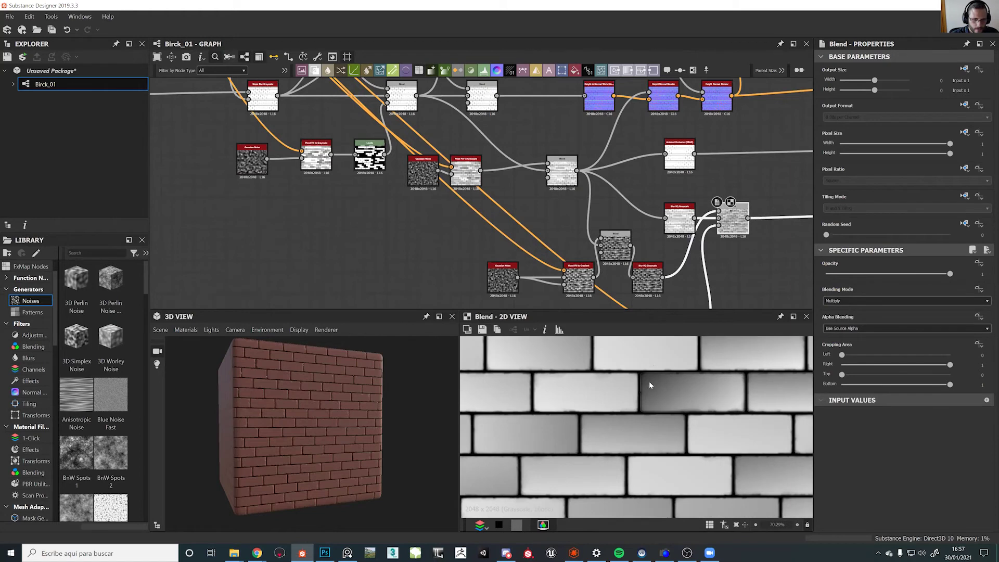
pyautogui.scroll(4, 649, 381)
pyautogui.moveTo(527, 285); pyautogui.dragTo(557, 245, button='middle')
pyautogui.moveTo(529, 239); pyautogui.dragTo(524, 240)
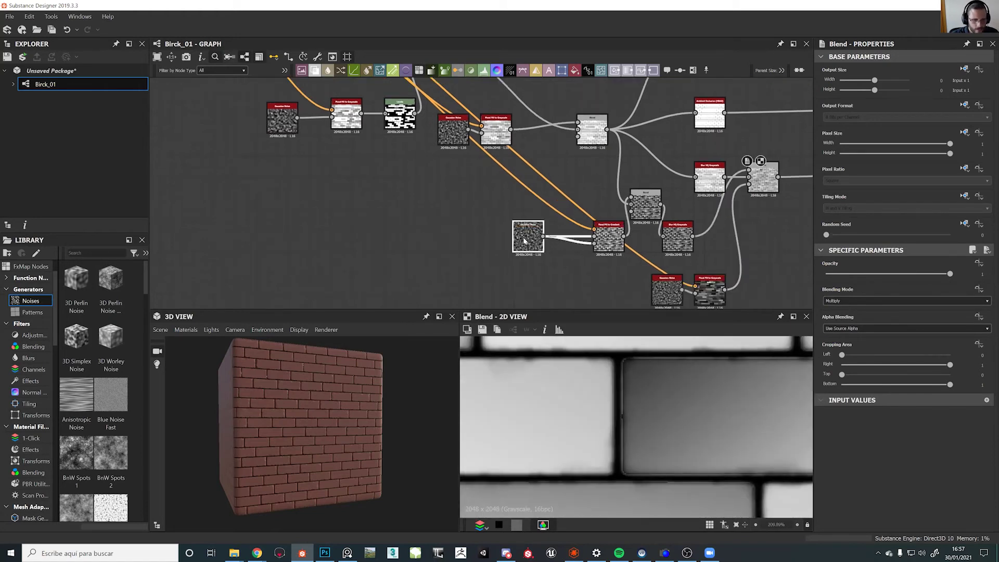
pyautogui.moveTo(608, 239); pyautogui.dragTo(570, 240)
pyautogui.moveTo(642, 212); pyautogui.dragTo(610, 212)
pyautogui.moveTo(676, 247); pyautogui.dragTo(665, 247)
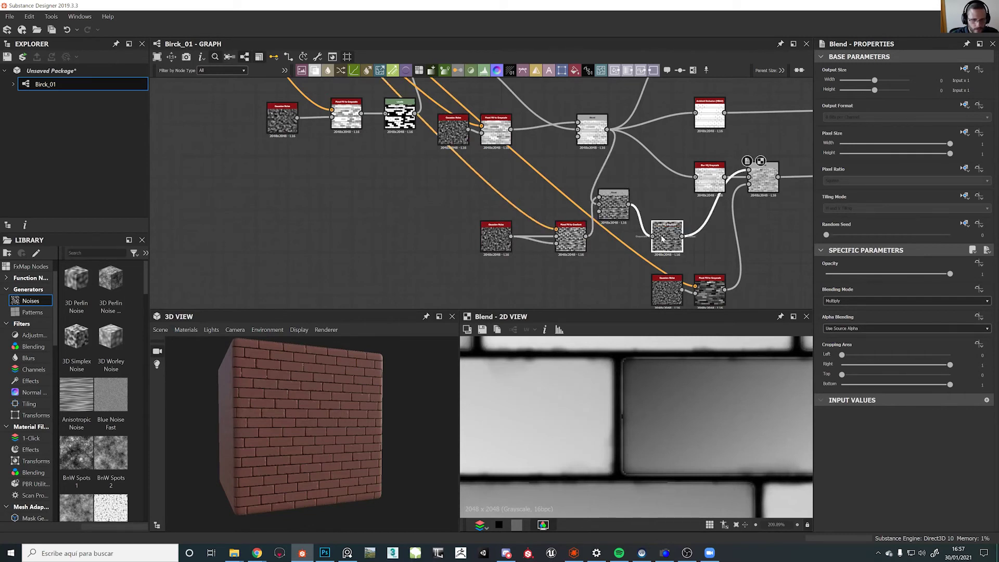
pyautogui.moveTo(665, 247); pyautogui.dragTo(628, 200, button='middle')
pyautogui.hotkey('ctrl', 'z')
pyautogui.hotkey('ctrl', 'z')
pyautogui.hotkey('ctrl', 'z')
pyautogui.hotkey('ctrl', 'z')
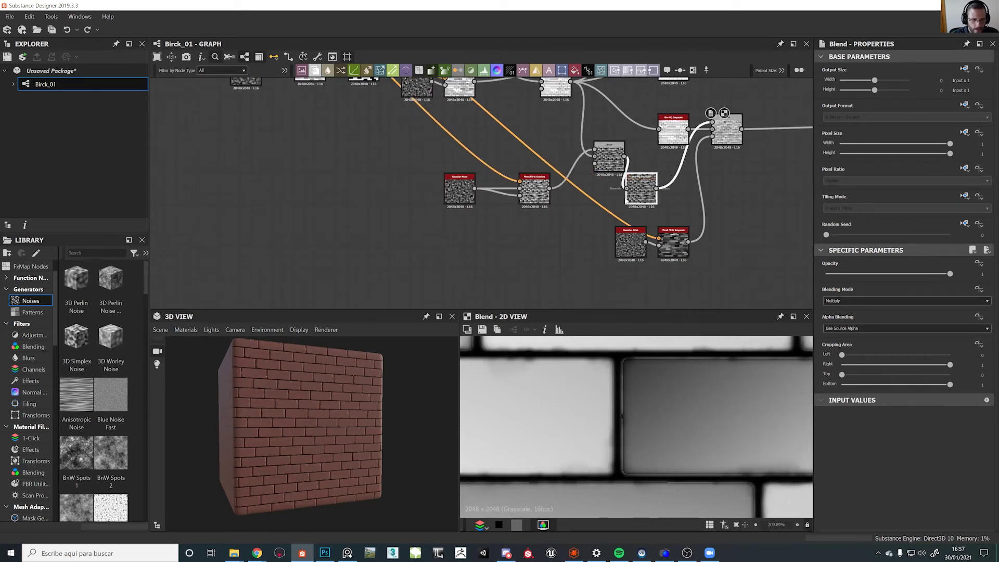
# Line up the Multiply Blend between Flood Fill to Gradient and Blur HQ Grayscale, shift the blur forward, and preview it
pyautogui.moveTo(613, 158); pyautogui.dragTo(612, 190)
pyautogui.hotkey('ctrl', 'z')
pyautogui.click(643, 194)
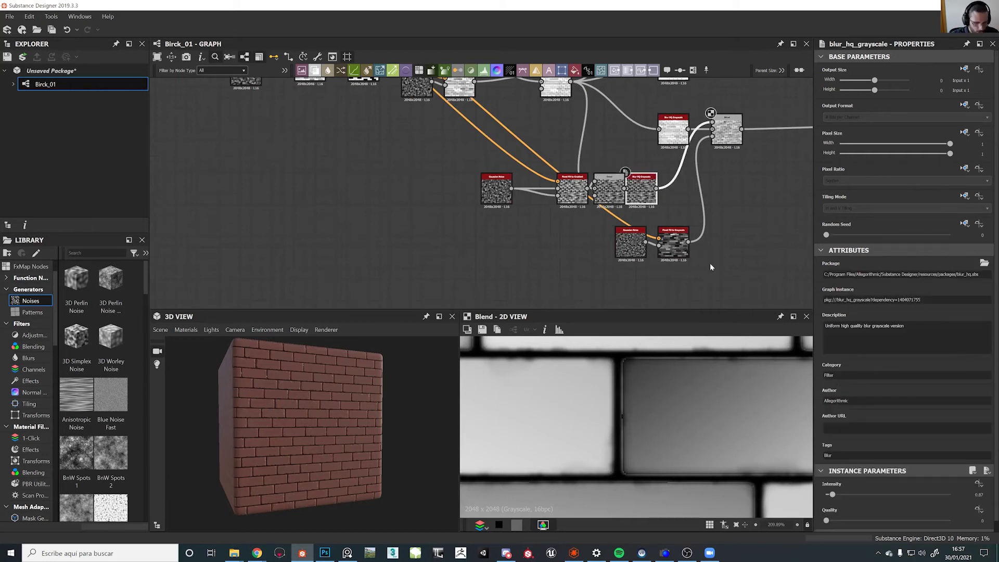
pyautogui.hotkey('ctrl', 'd')
pyautogui.hotkey('ctrl', 'z')
pyautogui.hotkey('ctrl', 'z')
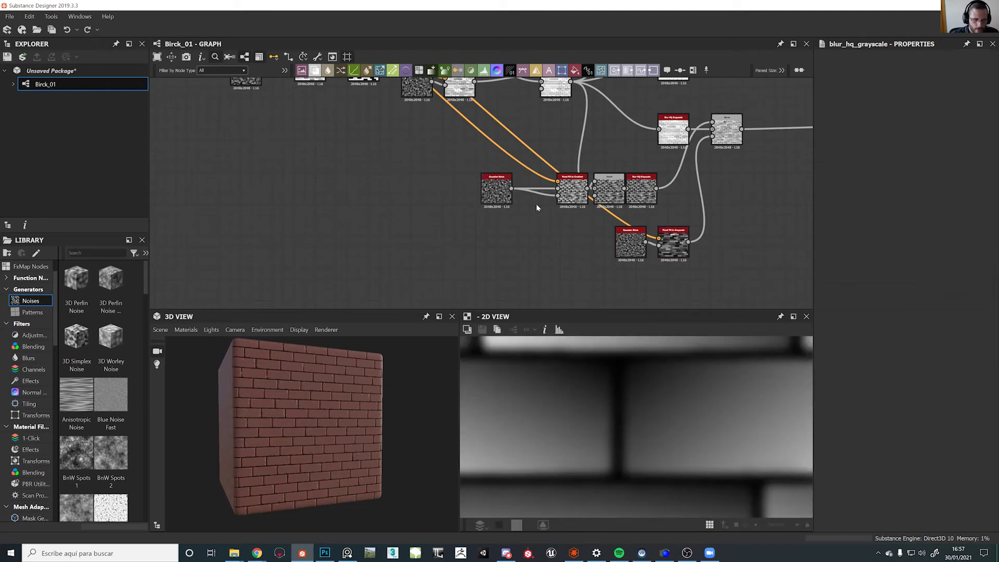
pyautogui.press('space')
pyautogui.moveTo(605, 160); pyautogui.dragTo(614, 194)
pyautogui.click(630, 157)
pyautogui.doubleClick(661, 194)
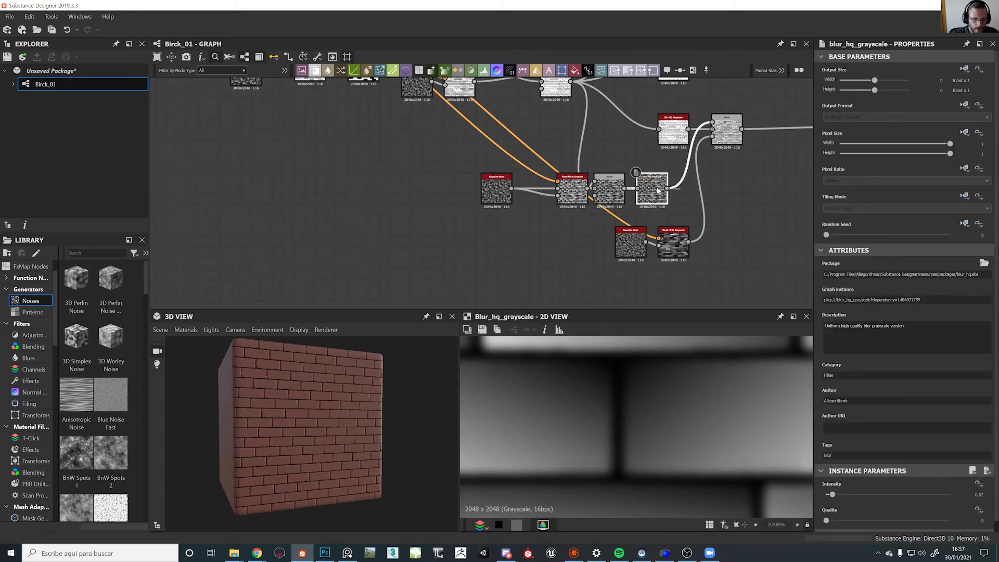
# Insert a copy of Blur HQ Grayscale between the lower row's Flood Fill to Grayscale and the final Blend's mask input
pyautogui.click(701, 245)
pyautogui.hotkey('ctrl', 'v')
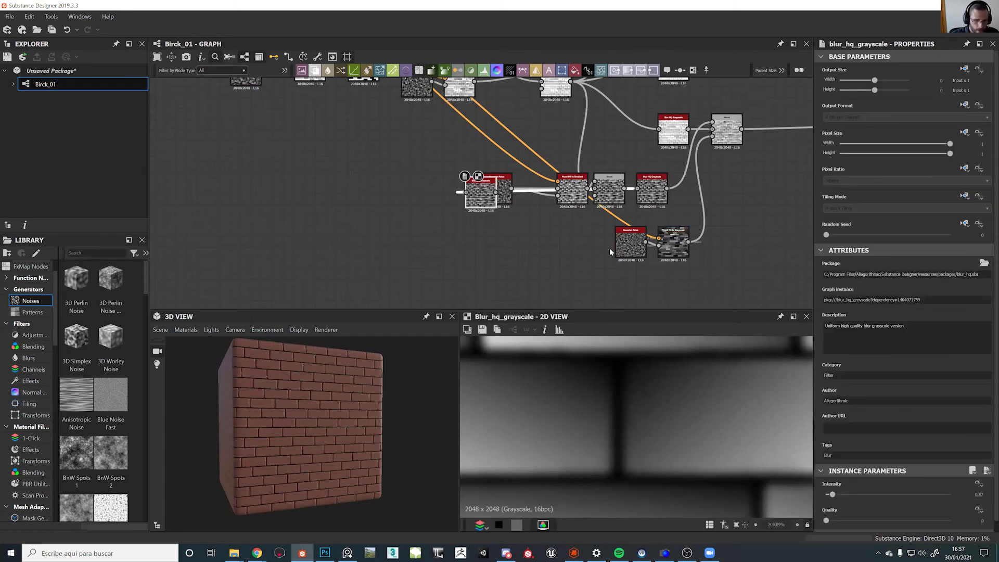
pyautogui.moveTo(481, 201); pyautogui.dragTo(713, 137)
pyautogui.click(725, 131)
pyautogui.moveTo(762, 226); pyautogui.dragTo(613, 268)
pyautogui.moveTo(677, 244); pyautogui.dragTo(629, 251)
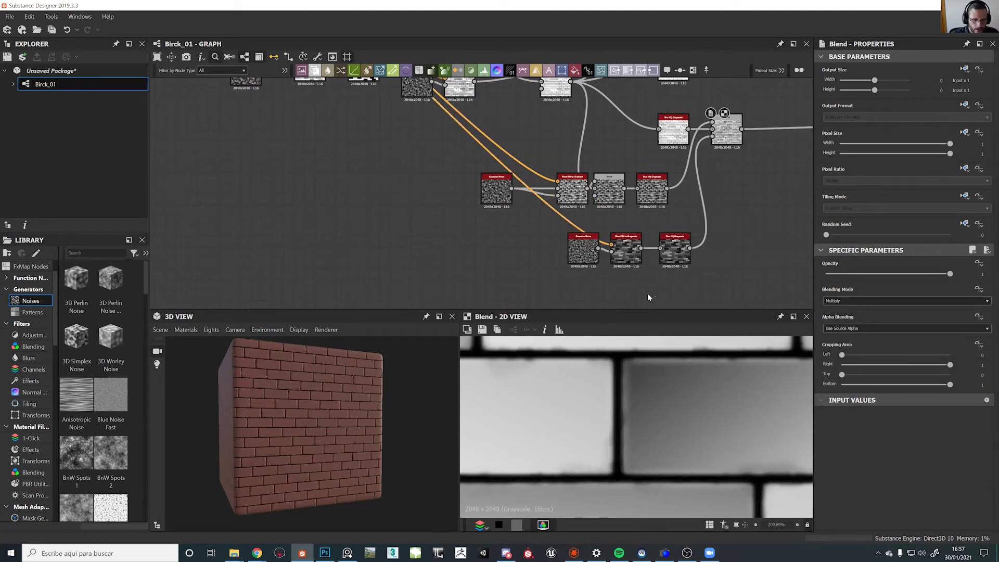
# Insert a Levels node between the copied Blur HQ Grayscale and the final Blend's mask input
pyautogui.click(675, 246)
pyautogui.click(484, 72)
pyautogui.moveTo(728, 246); pyautogui.dragTo(719, 251)
pyautogui.hotkey('ctrl', 'z')
pyautogui.hotkey('ctrl', 'z')
pyautogui.doubleClick(680, 253)
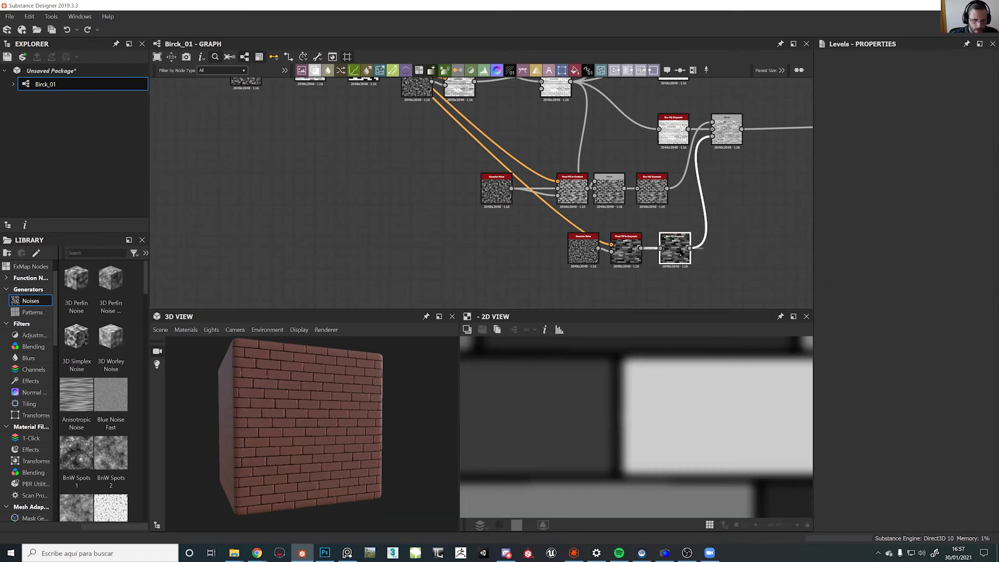
pyautogui.press('space')
pyautogui.write('lev')
pyautogui.press('Return')
pyautogui.hotkey('ctrl', 'y')
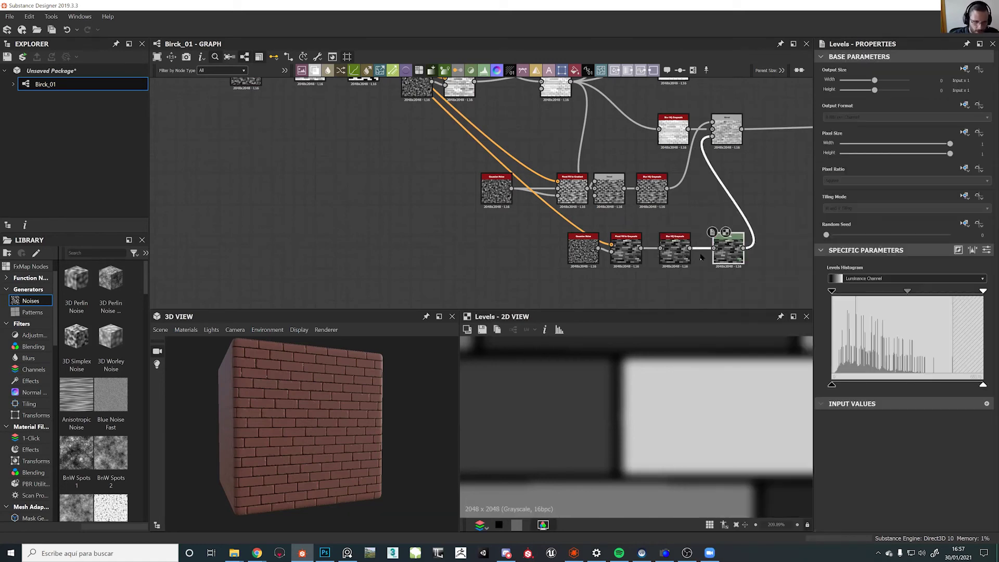
# Brighten the mask Levels' midtones and raise its black point slightly, checking the brick shading in the final Blend
pyautogui.moveTo(908, 293); pyautogui.dragTo(903, 295)
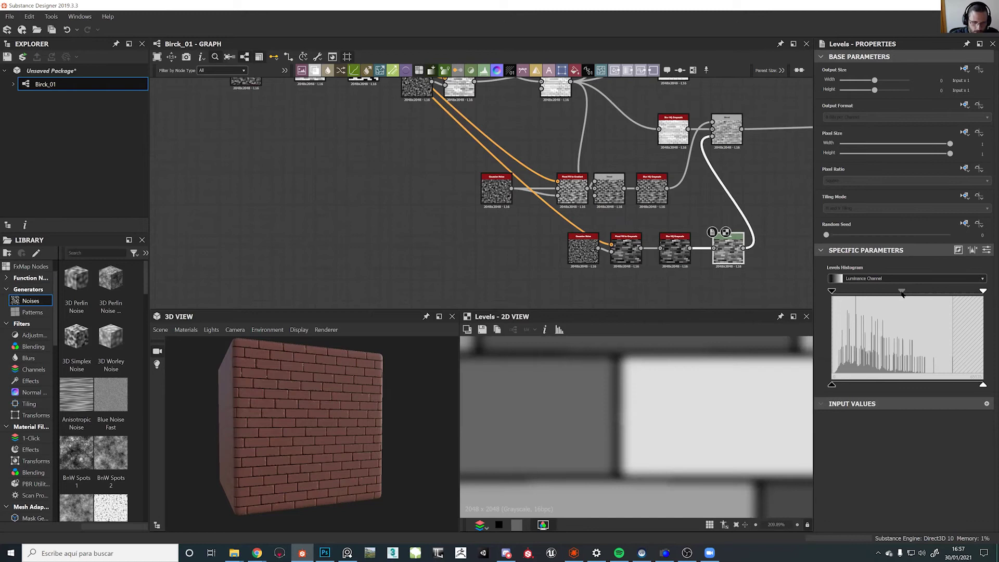
pyautogui.click(735, 118)
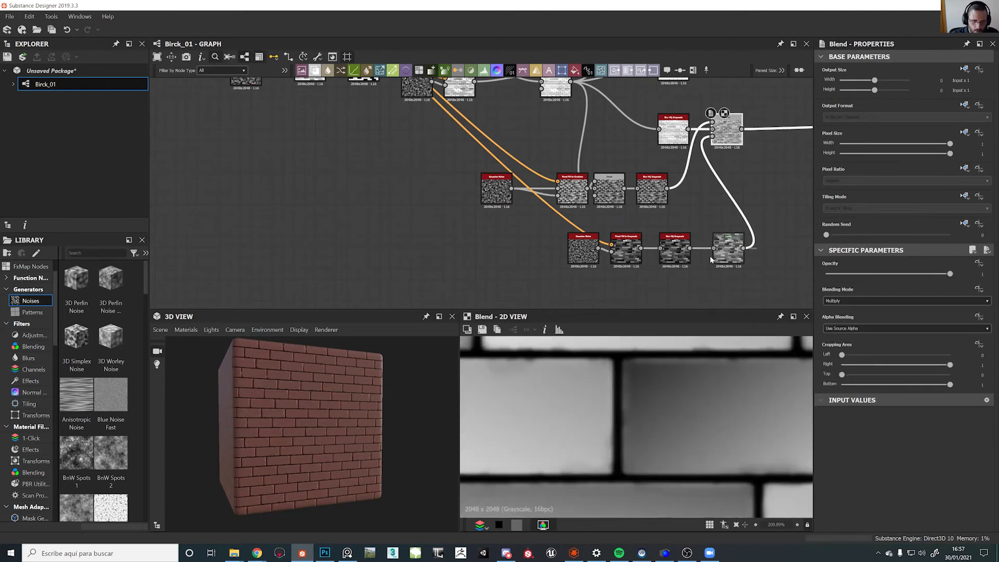
pyautogui.hotkey('ctrl', 'z')
pyautogui.moveTo(833, 293); pyautogui.dragTo(842, 294)
pyautogui.moveTo(906, 293); pyautogui.dragTo(891, 298)
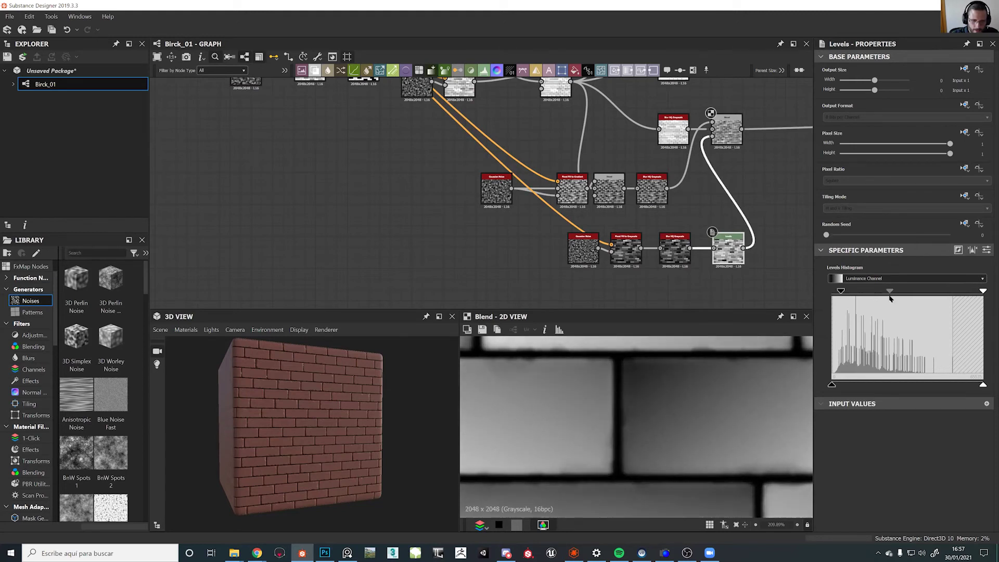
pyautogui.scroll(-8, 626, 450)
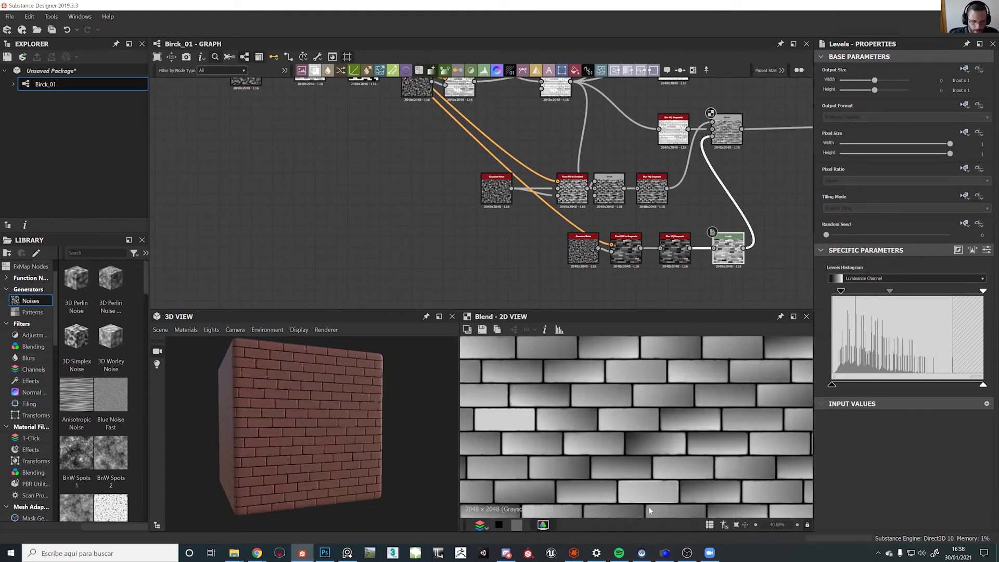
pyautogui.scroll(8, 628, 443)
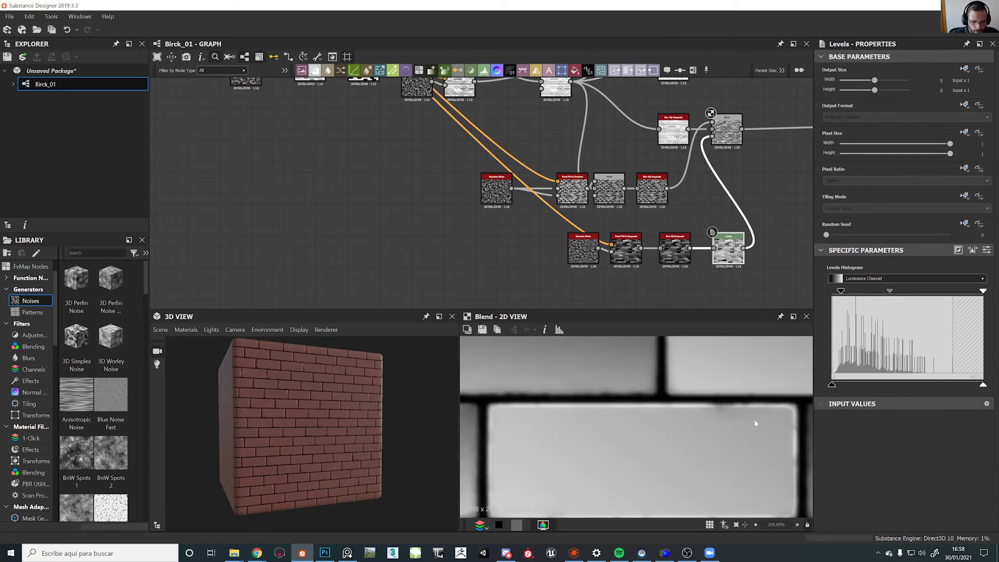
# Compare the mask Levels with the final Blend around the brick edges, and lower the Levels' input black point slightly
pyautogui.doubleClick(725, 244)
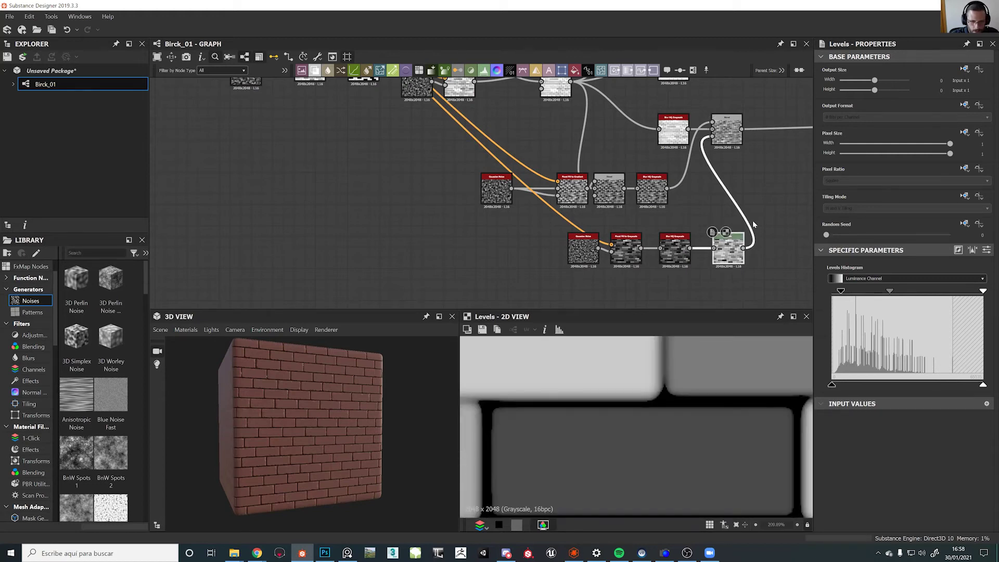
pyautogui.moveTo(693, 160); pyautogui.dragTo(695, 204, button='middle')
pyautogui.doubleClick(728, 174)
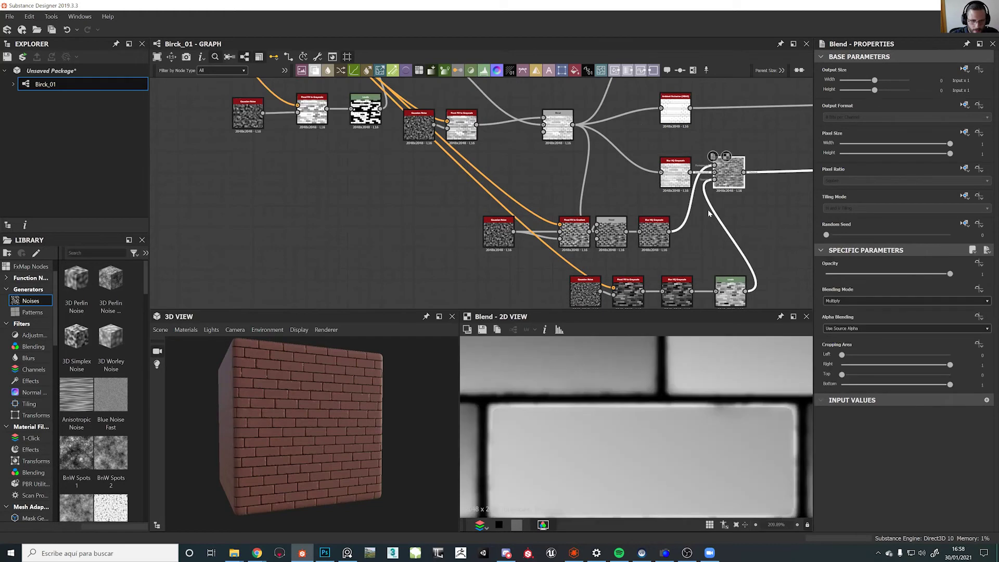
pyautogui.moveTo(733, 266); pyautogui.dragTo(730, 234, button='middle')
pyautogui.doubleClick(727, 264)
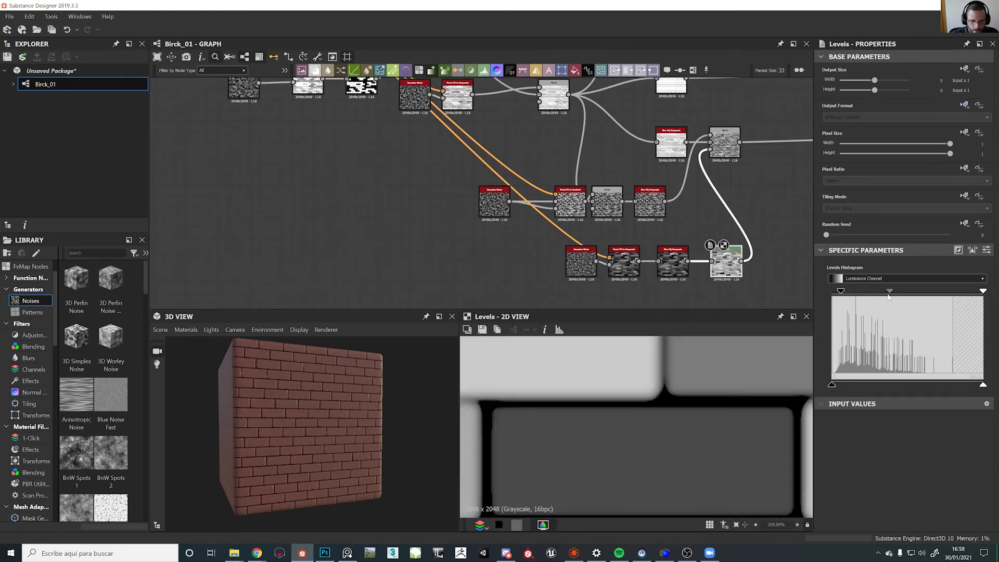
pyautogui.moveTo(843, 295); pyautogui.dragTo(839, 295)
# Set the Intensity of the Blur HQ Grayscale feeding the mask Levels to 0.5, and check the edges in the final Blend
pyautogui.click(674, 263)
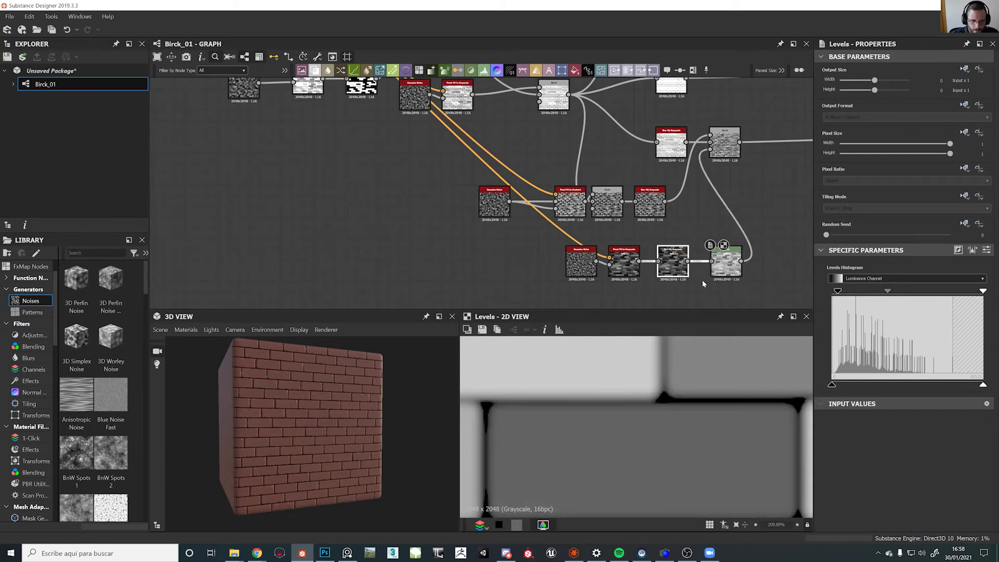
pyautogui.click(978, 494)
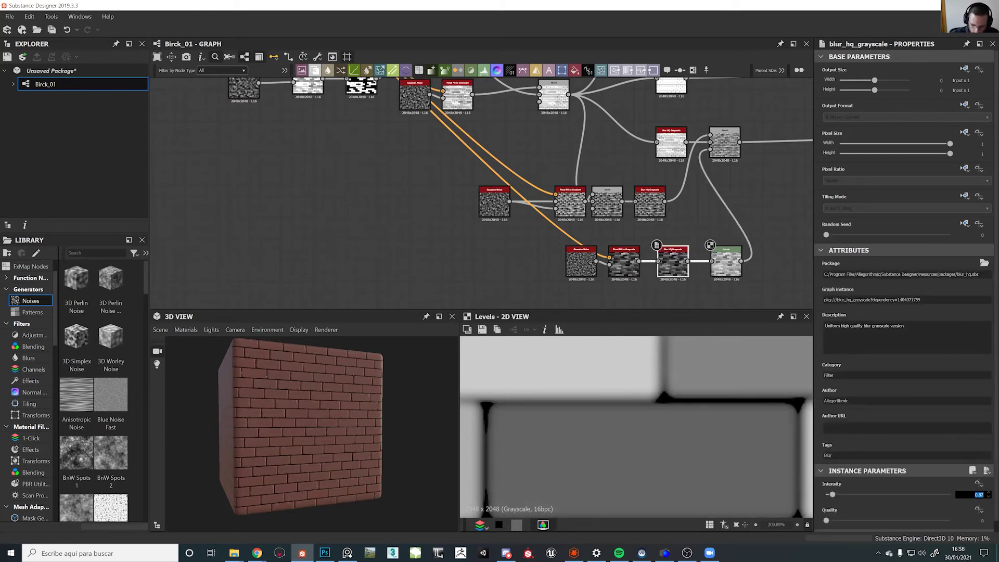
pyautogui.write('0.5')
pyautogui.press('Return')
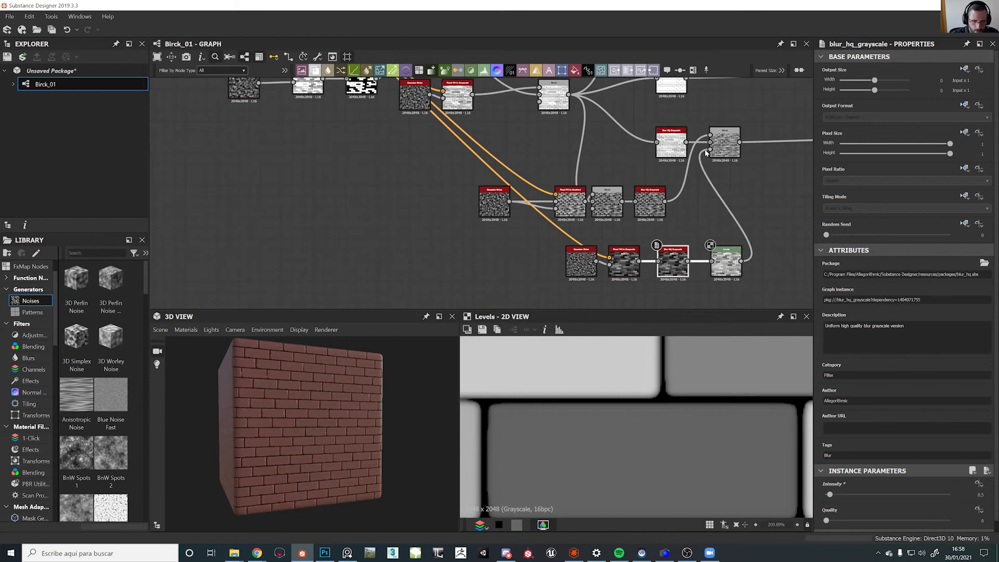
pyautogui.click(725, 142)
pyautogui.scroll(-8, 684, 408)
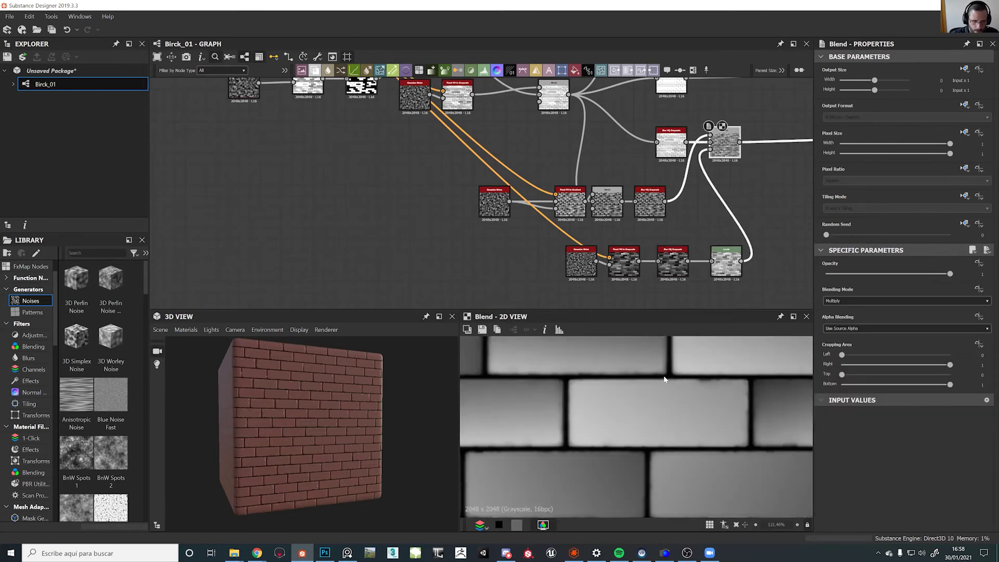
# Shift the four-node mask row back from the final Blend, and preview the whole brick pattern in that Blend
pyautogui.scroll(-2, 700, 438)
pyautogui.moveTo(694, 416); pyautogui.dragTo(672, 425, button='middle')
pyautogui.moveTo(541, 249); pyautogui.dragTo(727, 273)
pyautogui.moveTo(725, 267); pyautogui.dragTo(681, 272)
pyautogui.click(725, 146)
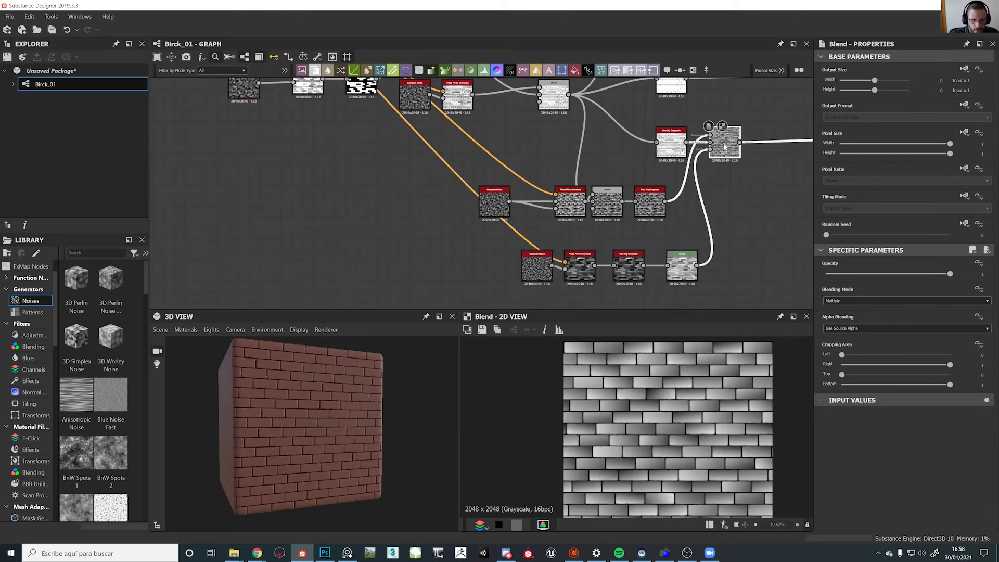
# Inspect the blended bricks up close, and move the mask row further back and slightly down from the gradient row
pyautogui.moveTo(713, 163); pyautogui.dragTo(612, 128, button='middle')
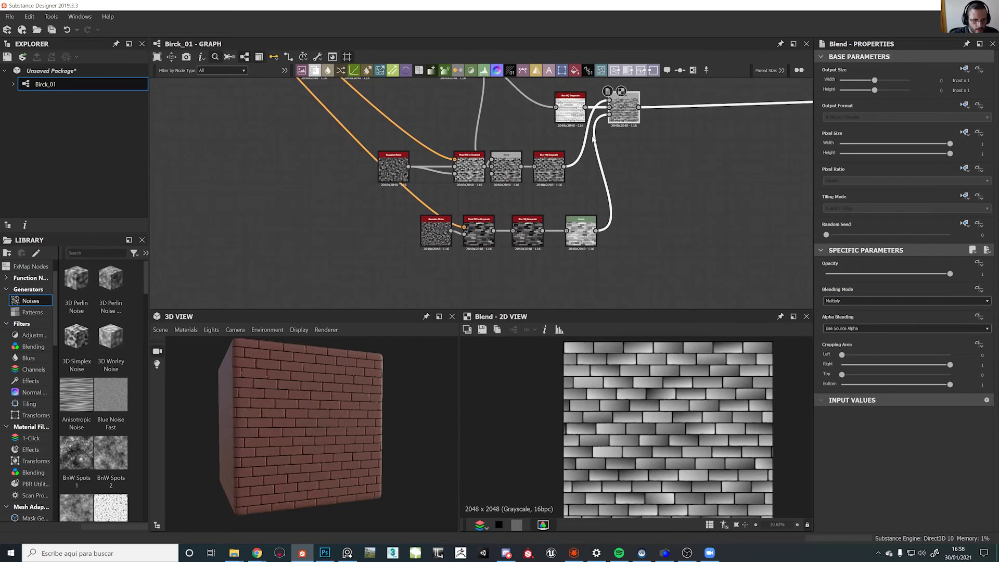
pyautogui.scroll(5, 712, 346)
pyautogui.scroll(4, 712, 347)
pyautogui.moveTo(482, 221); pyautogui.dragTo(486, 181, button='middle')
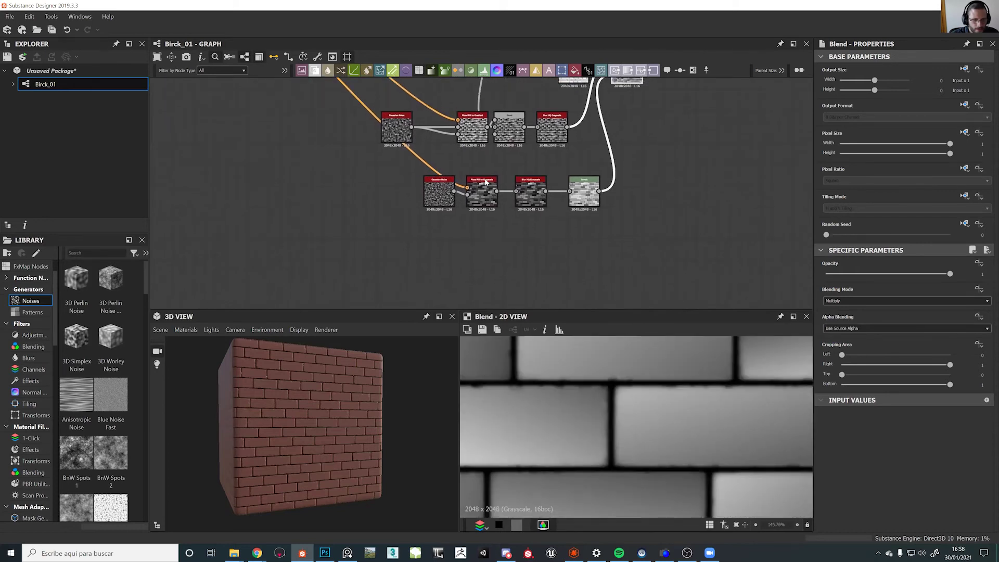
pyautogui.click(508, 169)
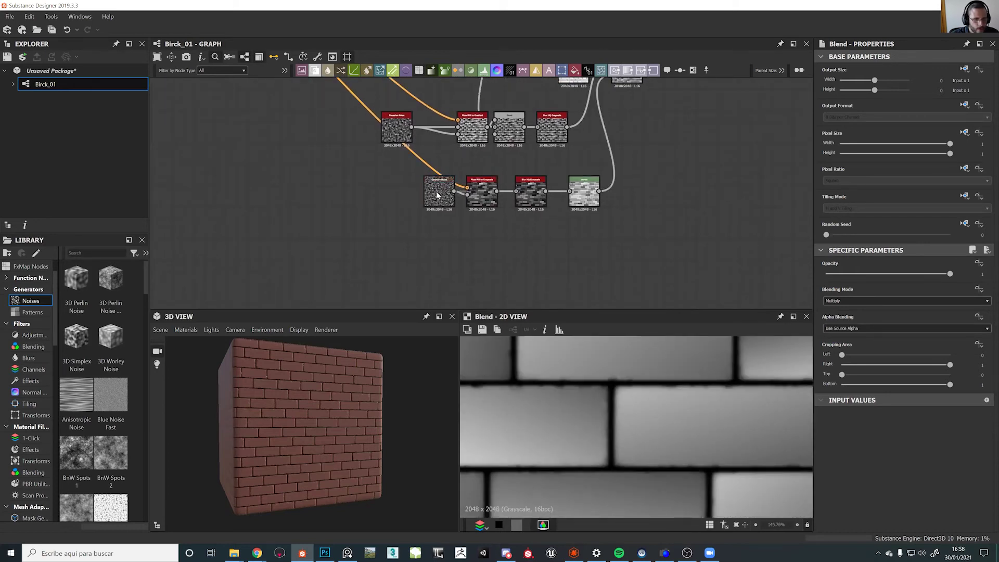
pyautogui.moveTo(586, 205); pyautogui.dragTo(529, 216)
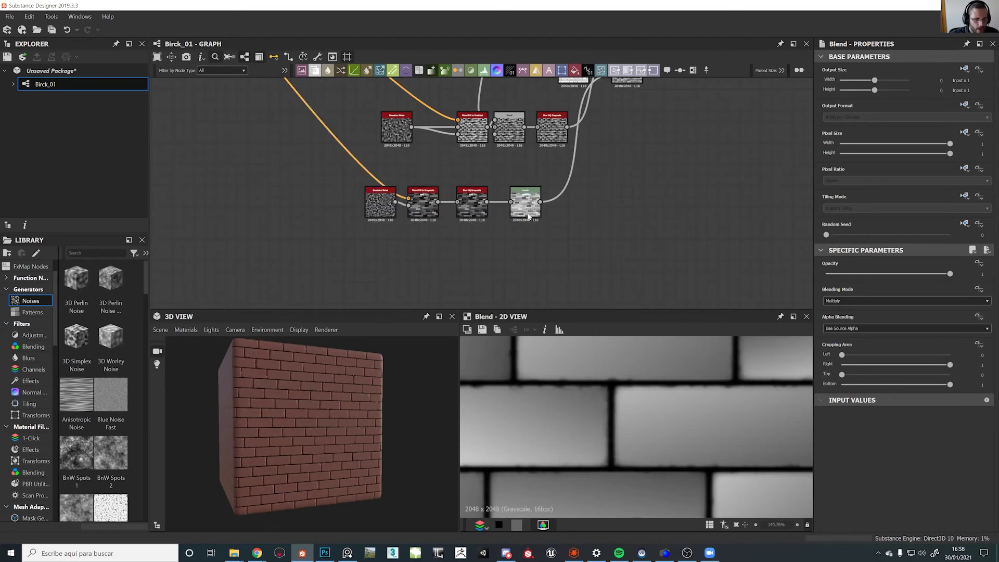
pyautogui.moveTo(603, 214); pyautogui.dragTo(553, 324, button='middle')
pyautogui.doubleClick(580, 184)
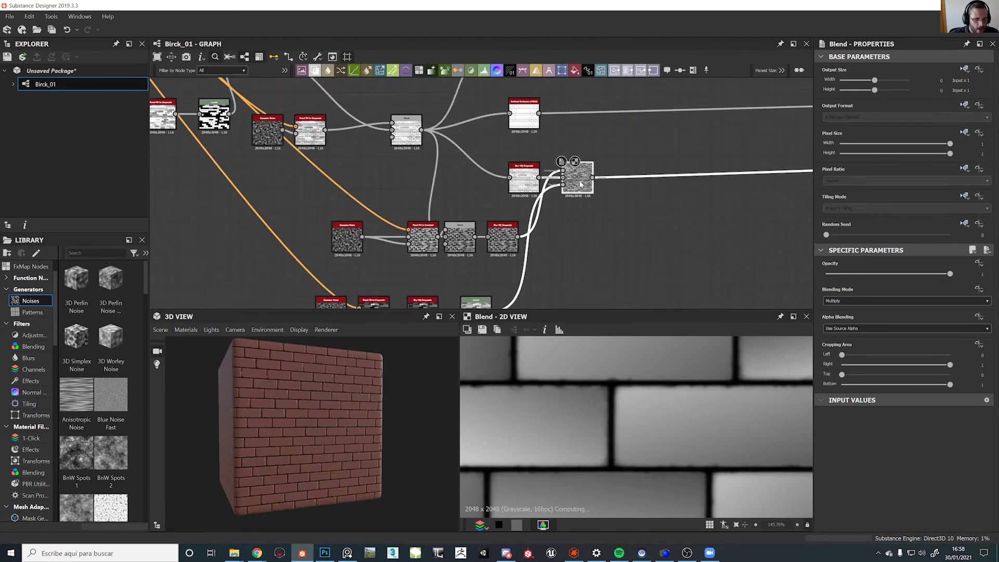
# Insert a second Levels node after the existing one in the mask row, feeding the final Blend's mask input
pyautogui.moveTo(584, 160); pyautogui.dragTo(597, 59, button='middle')
pyautogui.click(488, 213)
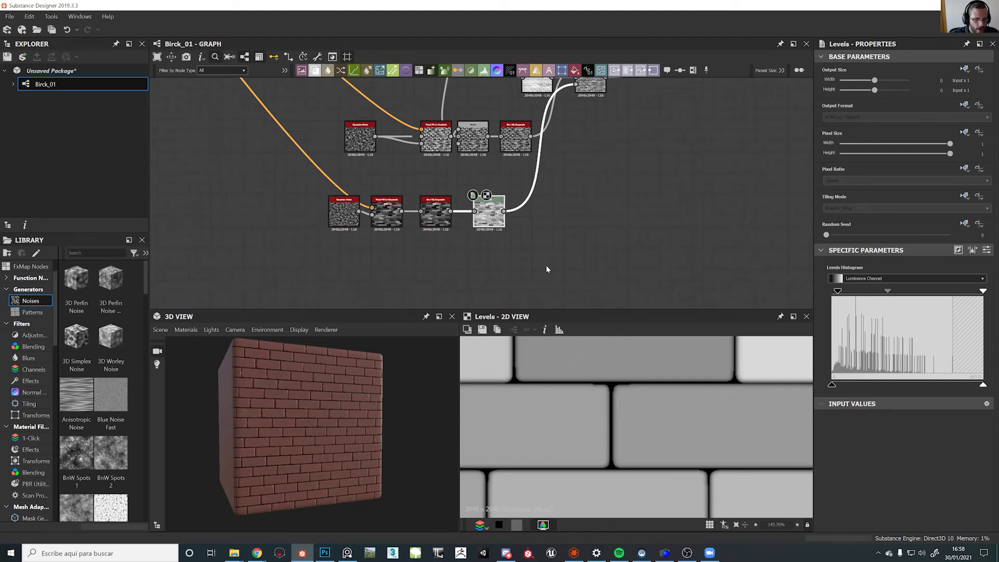
pyautogui.press('space')
pyautogui.write('levels')
pyautogui.press('Return')
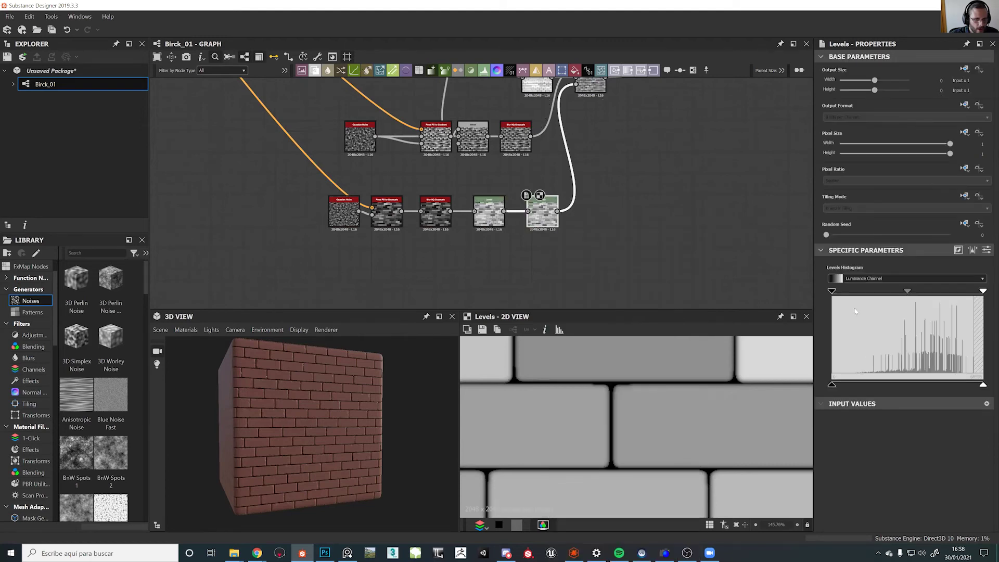
# Darken the second Levels' midtones slightly, and examine the masked gradients across the bricks in the final Blend
pyautogui.moveTo(908, 293); pyautogui.dragTo(918, 294)
pyautogui.moveTo(624, 174); pyautogui.dragTo(609, 248, button='middle')
pyautogui.doubleClick(580, 161)
pyautogui.scroll(-4, 651, 406)
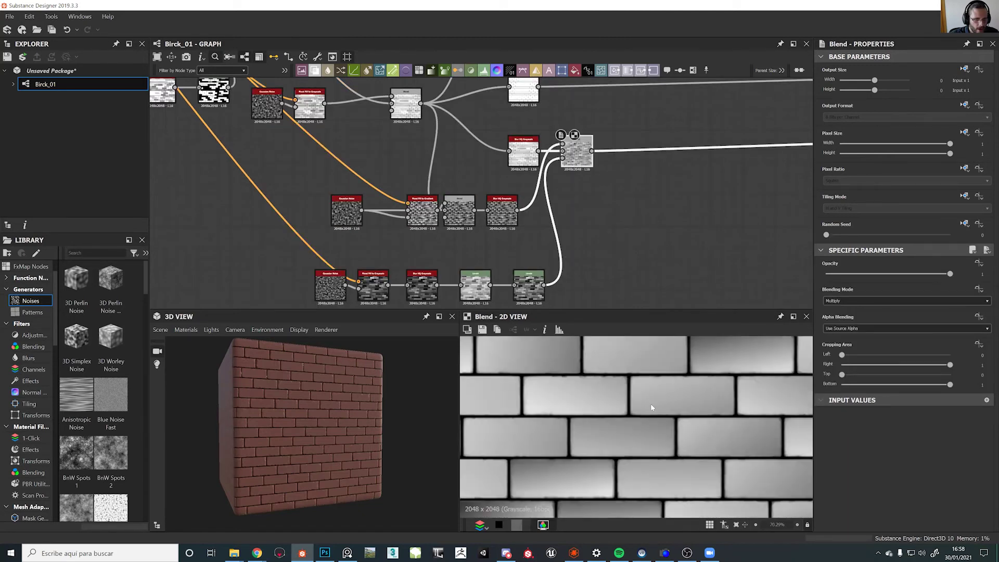
pyautogui.scroll(-5, 651, 407)
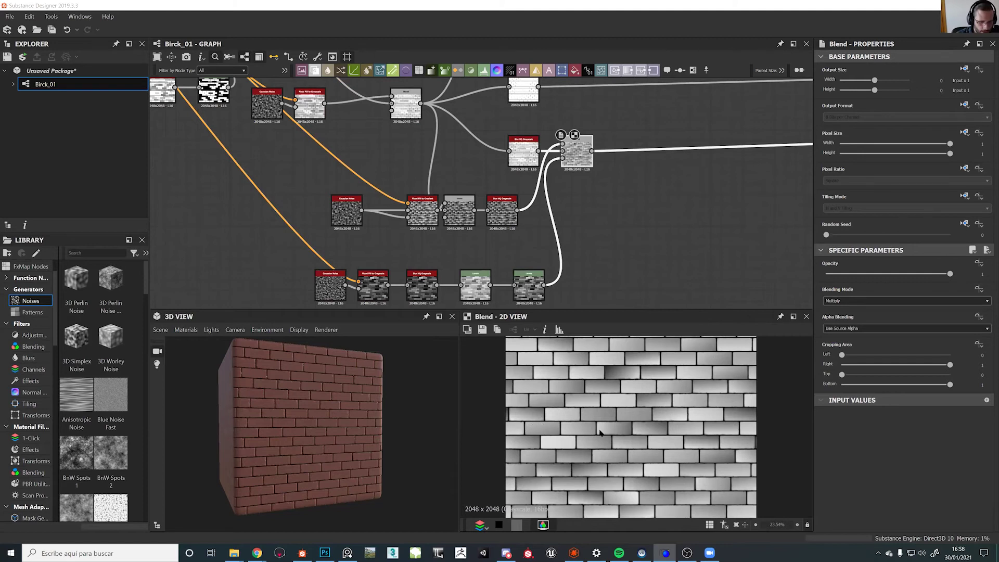
# Raise the second Levels' input black point to about three-fifths of the histogram, and review the full tile in the final Blend
pyautogui.click(529, 286)
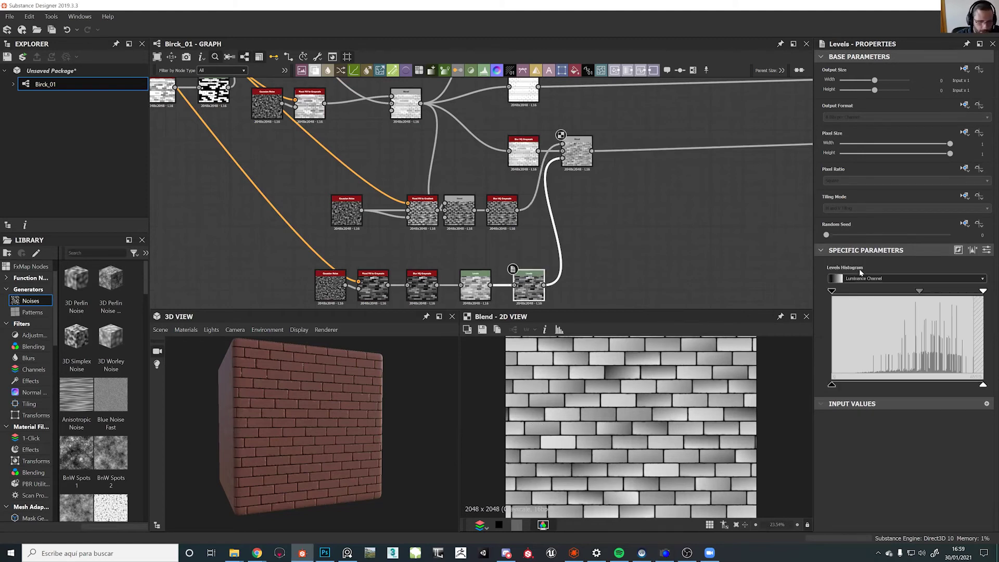
pyautogui.moveTo(832, 291); pyautogui.dragTo(925, 294)
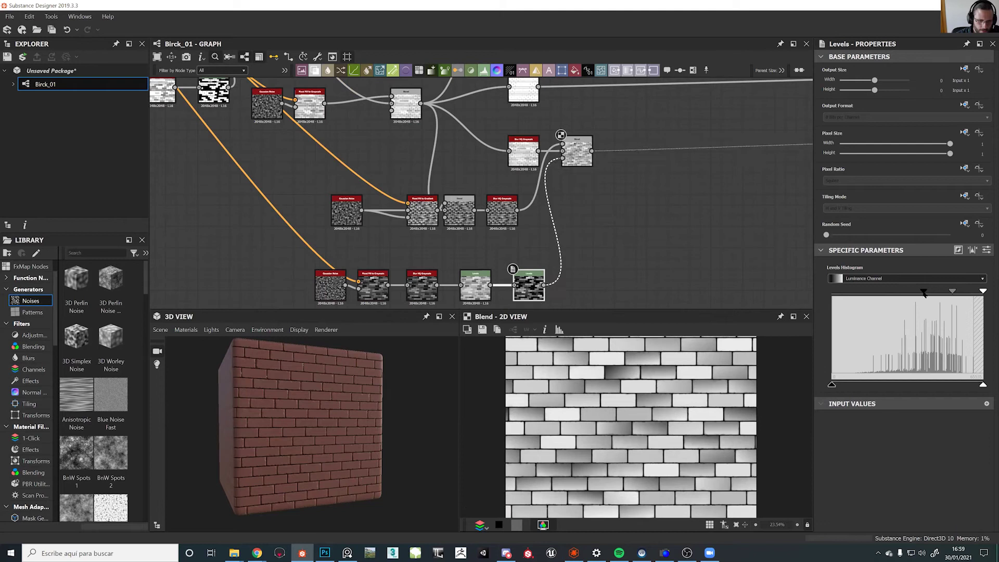
pyautogui.scroll(-3, 633, 415)
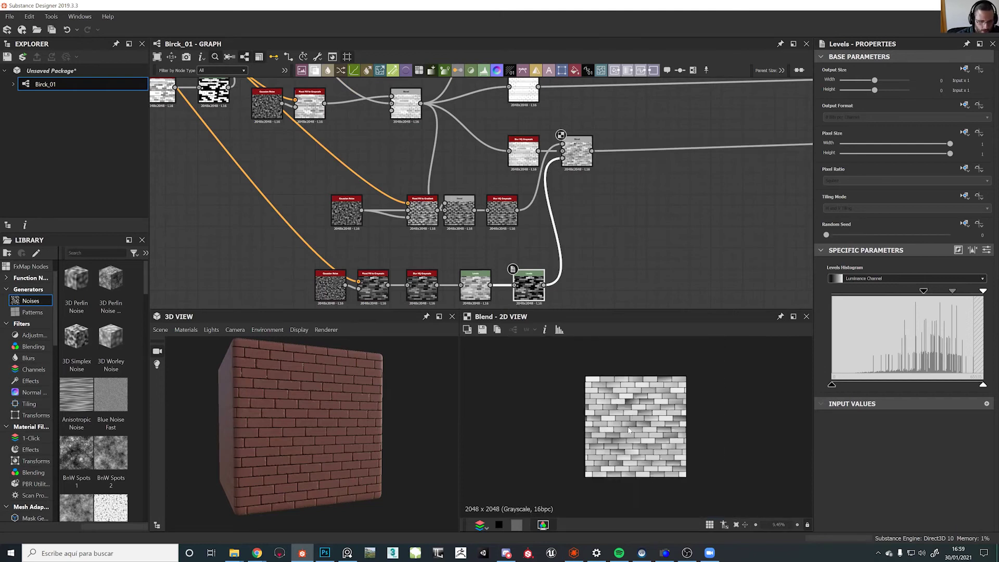
# Set the final height Blend's opacity to 0.45, and review the softened gradients across the bricks
pyautogui.click(576, 153)
pyautogui.moveTo(917, 273); pyautogui.dragTo(938, 274)
pyautogui.moveTo(857, 283); pyautogui.dragTo(952, 276)
pyautogui.scroll(6, 637, 401)
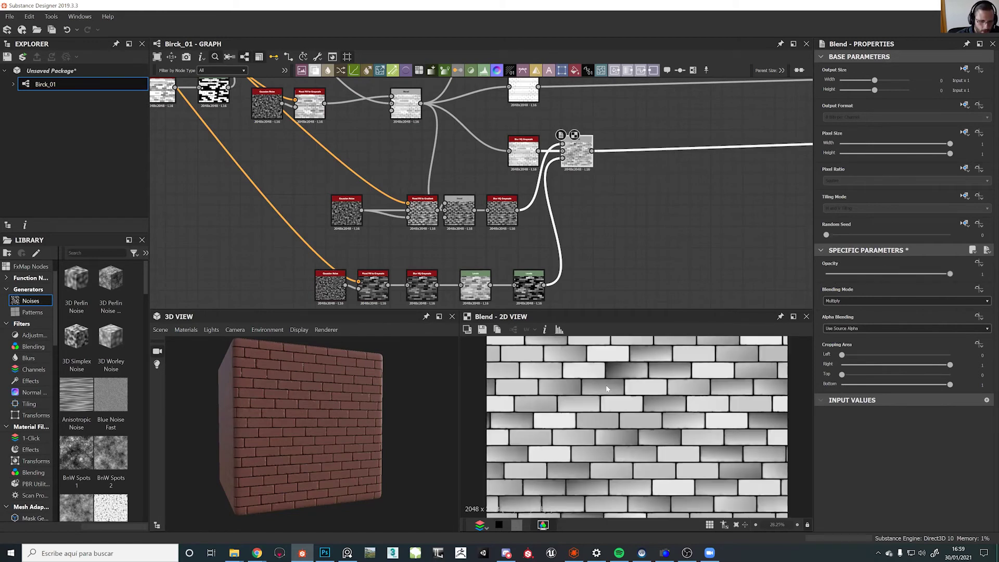
pyautogui.click(883, 274)
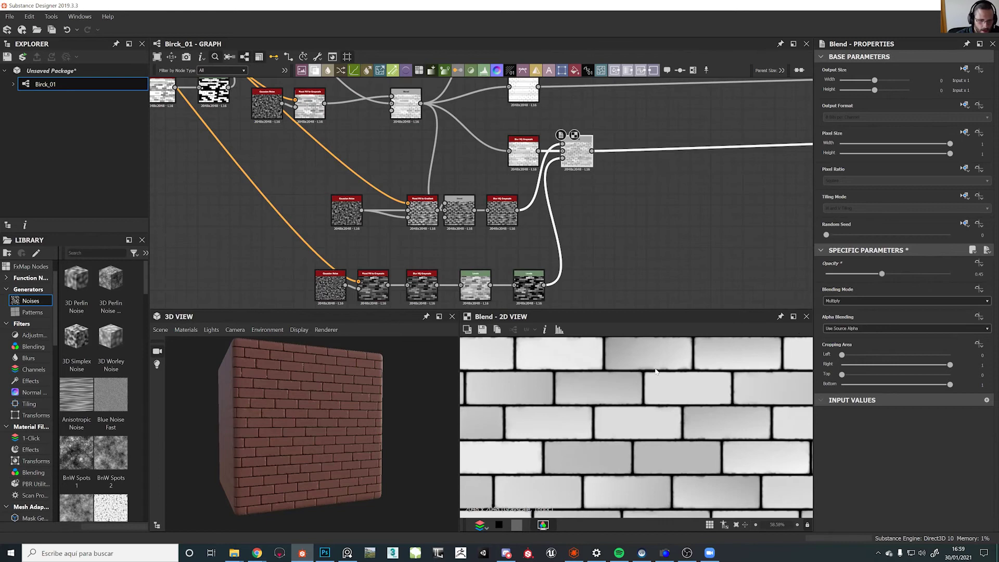
pyautogui.scroll(-3, 657, 371)
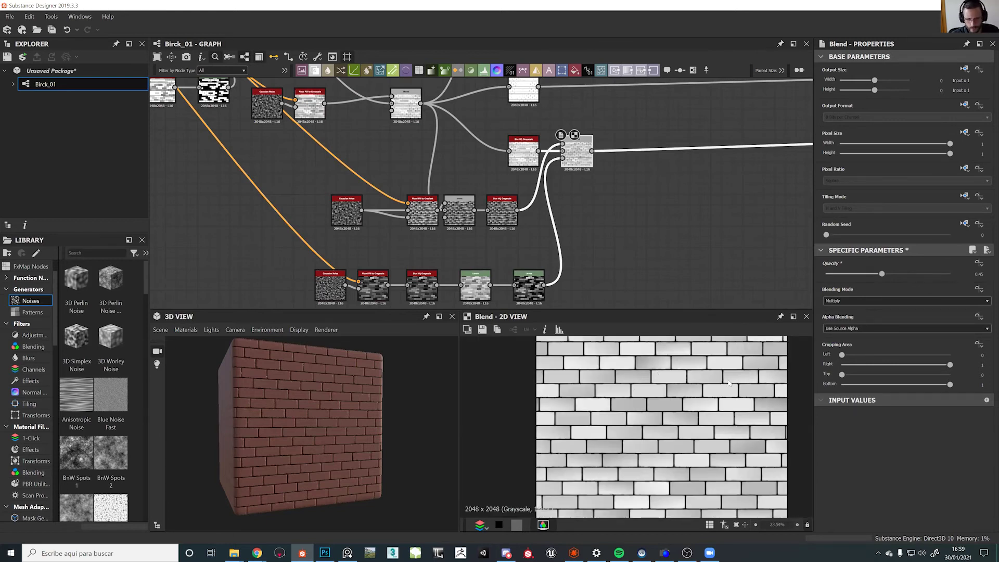
pyautogui.scroll(-3, 656, 427)
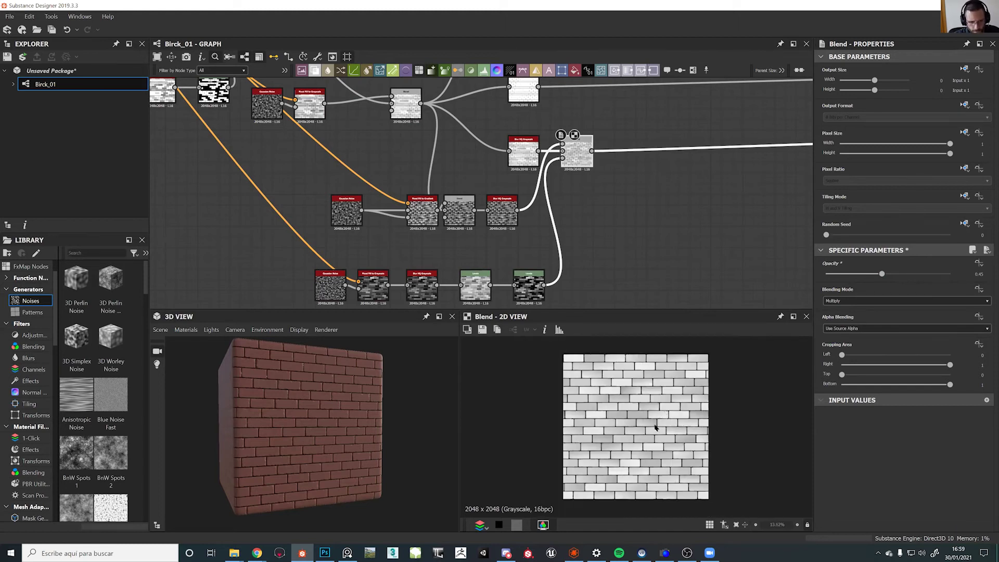
# Follow the final Blend's connection to the Height output node, and preview the height map
pyautogui.scroll(5, 668, 382)
pyautogui.moveTo(566, 241); pyautogui.dragTo(519, 319, button='middle')
pyautogui.scroll(-4, 560, 265)
pyautogui.moveTo(745, 245); pyautogui.dragTo(432, 245, button='middle')
pyautogui.moveTo(709, 245); pyautogui.dragTo(452, 243, button='middle')
pyautogui.scroll(-1, 451, 243)
pyautogui.scroll(5, 645, 236)
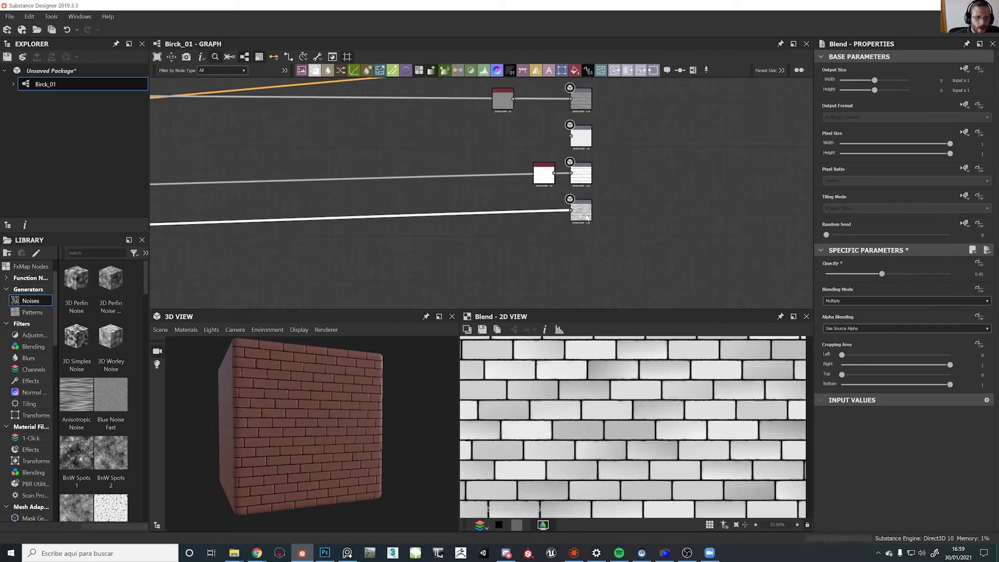
pyautogui.click(581, 207)
pyautogui.scroll(2, 205, 259)
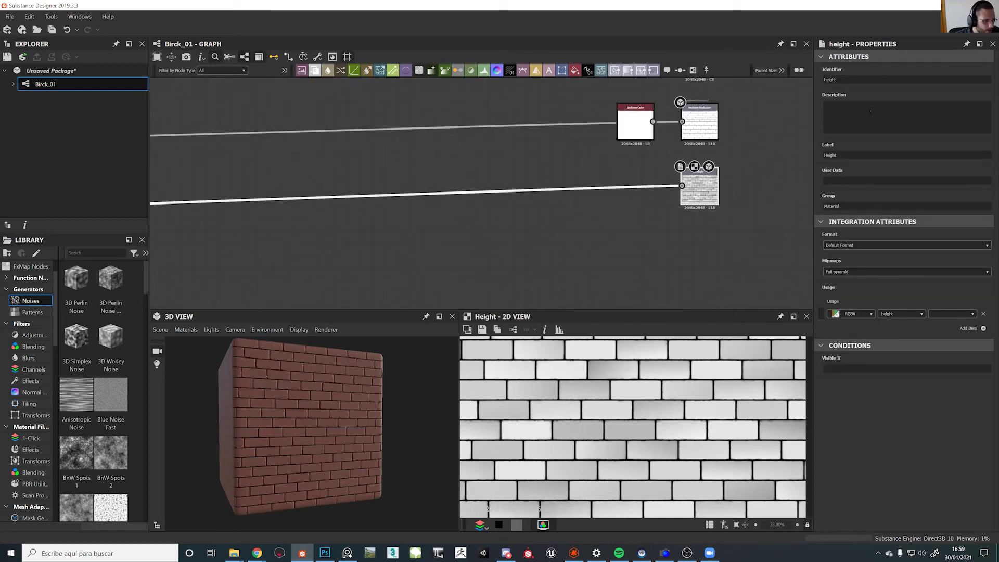
# Edit the 3D preview's default material, setting its height scale to 1.55 after trying 10
pyautogui.click(172, 329)
pyautogui.moveTo(208, 342)
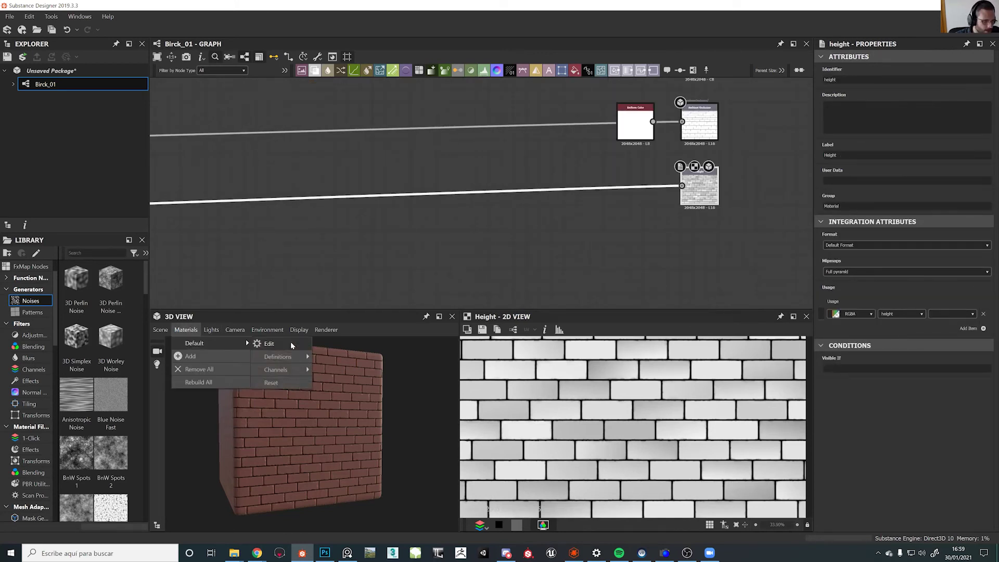
pyautogui.click(290, 341)
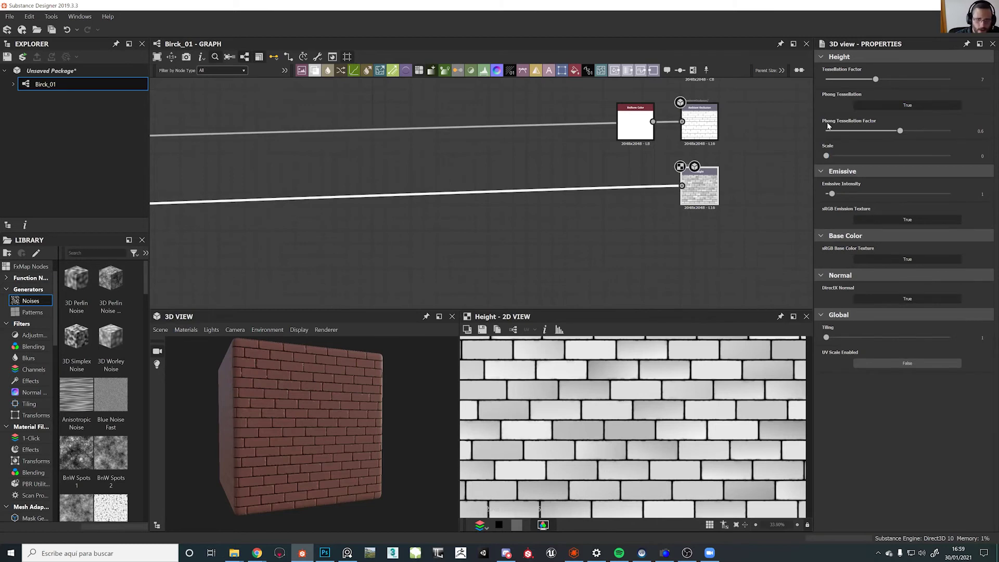
pyautogui.moveTo(827, 156); pyautogui.dragTo(950, 156)
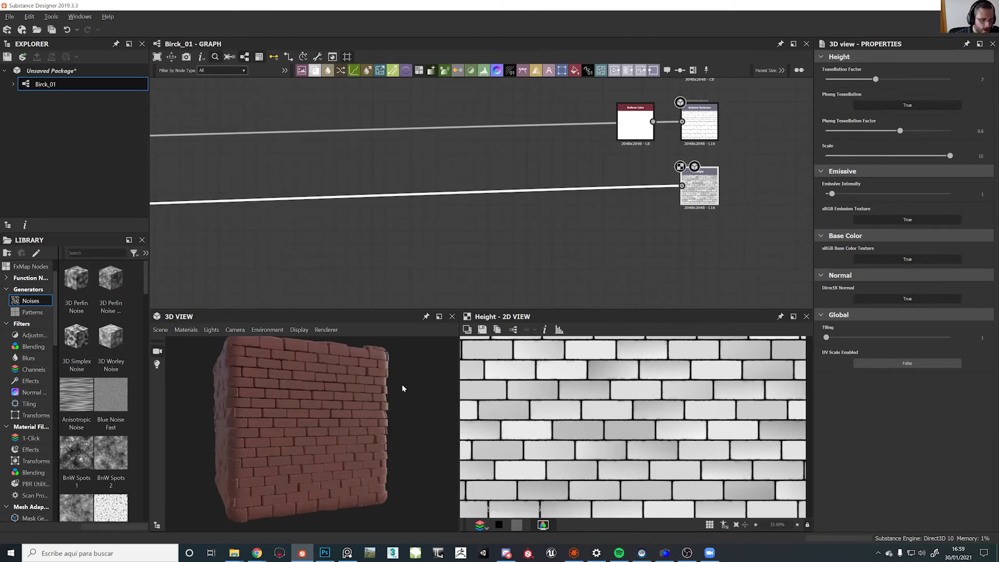
pyautogui.scroll(3, 430, 435)
pyautogui.moveTo(430, 435); pyautogui.dragTo(352, 365)
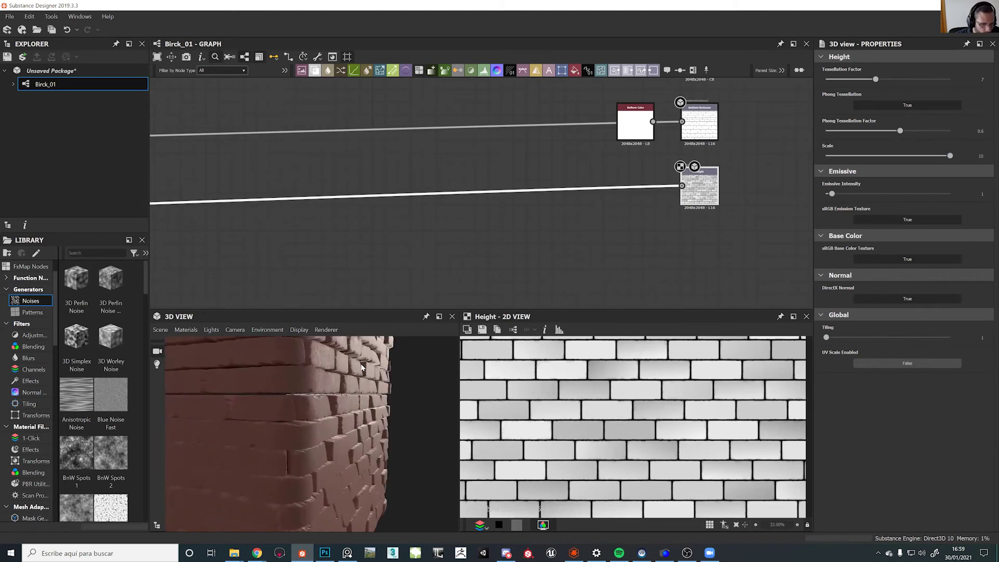
pyautogui.moveTo(869, 156); pyautogui.dragTo(846, 166)
# Examine the displaced bricks on the 3D cube from several angles, from its corner and up close, under changed lighting
pyautogui.moveTo(379, 375); pyautogui.dragTo(242, 381)
pyautogui.scroll(3, 259, 380)
pyautogui.scroll(2, 224, 364)
pyautogui.moveTo(222, 362); pyautogui.dragTo(392, 393, button='right')
pyautogui.moveTo(392, 393); pyautogui.dragTo(596, 393)
pyautogui.moveTo(307, 411); pyautogui.dragTo(354, 393)
pyautogui.keyDown('ctrl'); pyautogui.keyDown('shift'); pyautogui.moveTo(355, 393); pyautogui.dragTo(338, 391, button='right'); pyautogui.keyUp('shift'); pyautogui.keyUp('ctrl')
pyautogui.moveTo(377, 394); pyautogui.dragTo(313, 388)
pyautogui.scroll(6, 331, 414)
pyautogui.scroll(-8, 330, 414)
pyautogui.scroll(5, 316, 392)
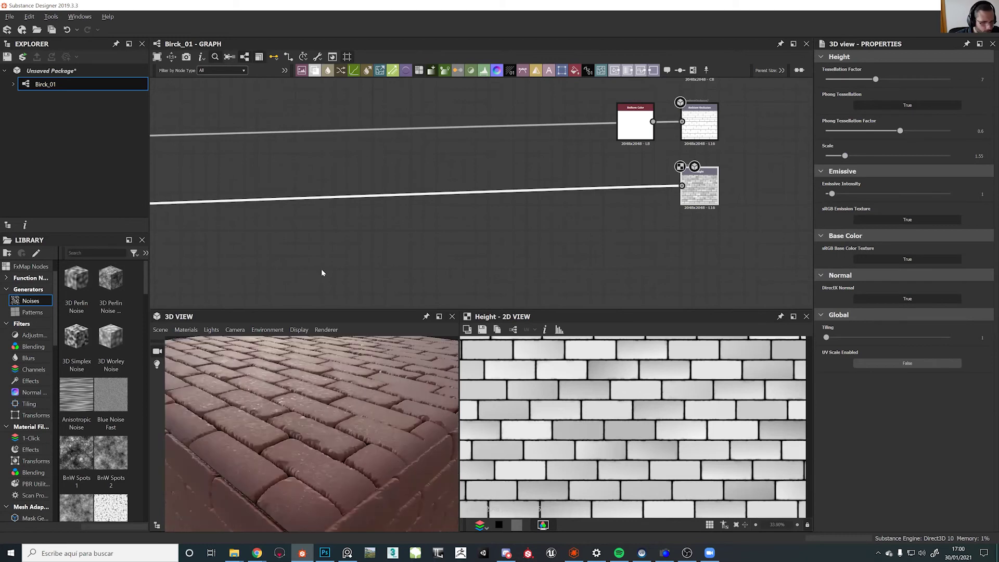
# Return to the final height Blend, and inspect its brick gradients closely alongside the whole 3D cube
pyautogui.scroll(-6, 310, 266)
pyautogui.moveTo(299, 254); pyautogui.dragTo(602, 250, button='middle')
pyautogui.moveTo(157, 229); pyautogui.dragTo(471, 229, button='middle')
pyautogui.scroll(5, 431, 252)
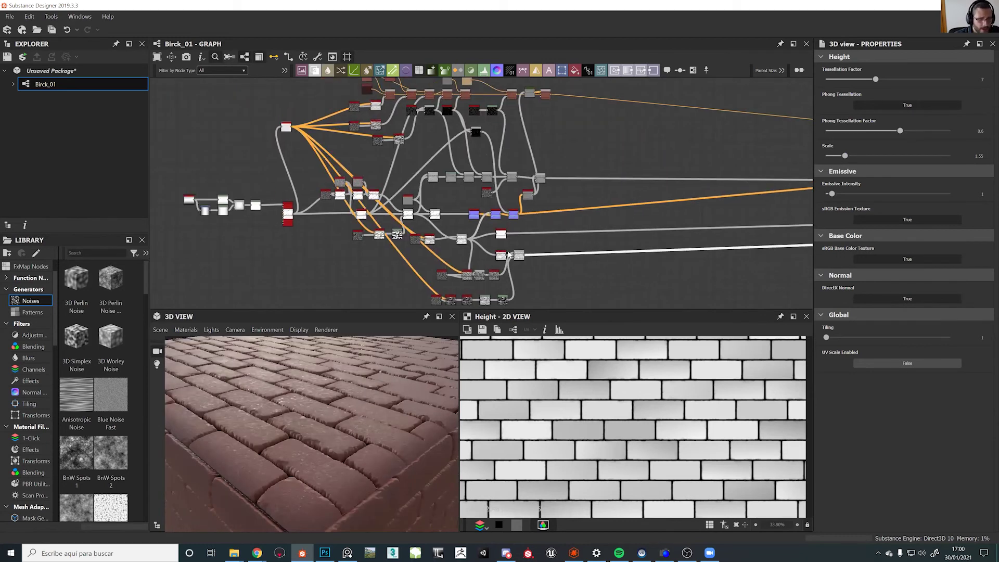
pyautogui.click(541, 262)
pyautogui.moveTo(543, 221); pyautogui.dragTo(473, 253, button='middle')
pyautogui.moveTo(477, 201); pyautogui.dragTo(503, 152, button='middle')
pyautogui.click(485, 144)
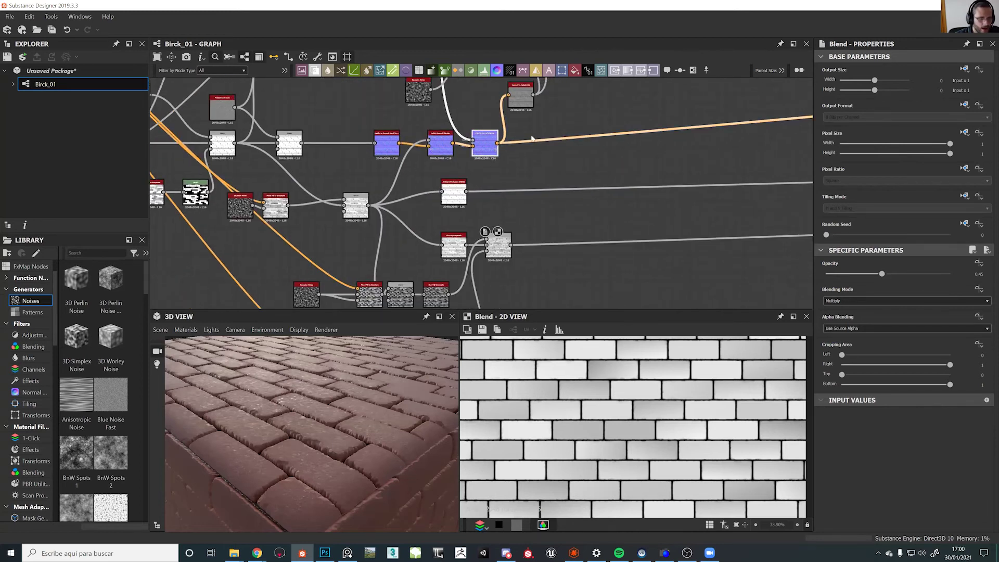
pyautogui.click(497, 249)
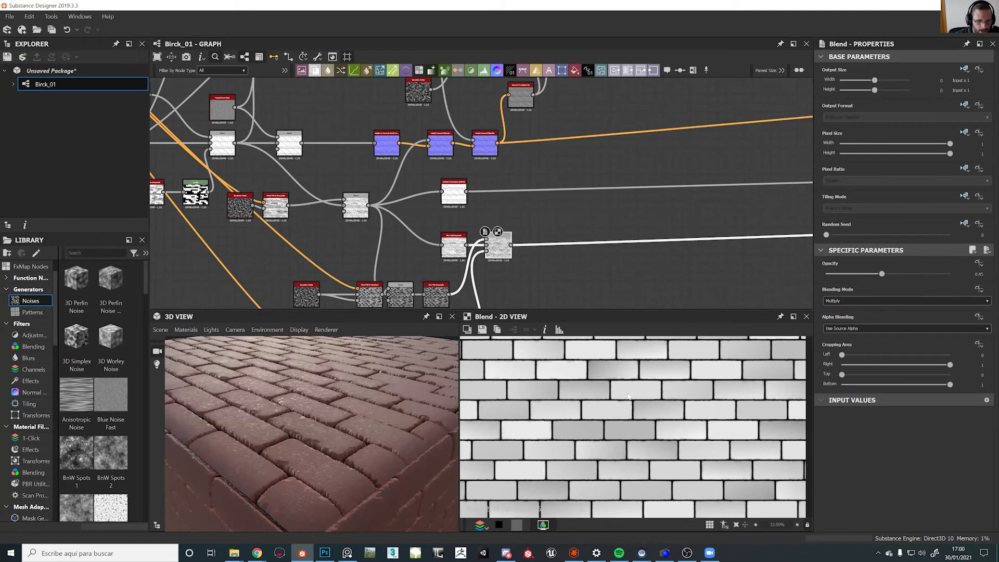
pyautogui.scroll(4, 575, 364)
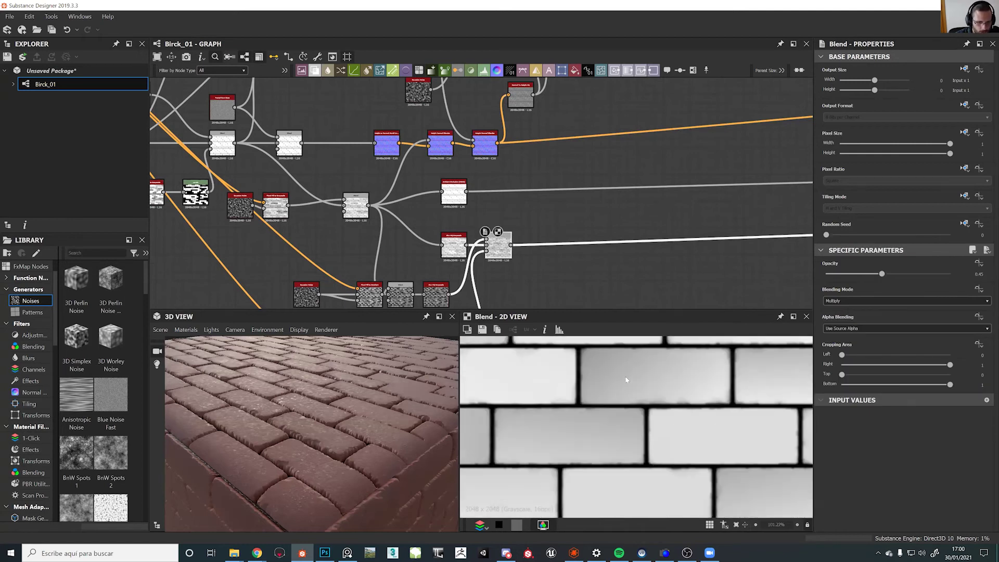
pyautogui.scroll(-5, 346, 421)
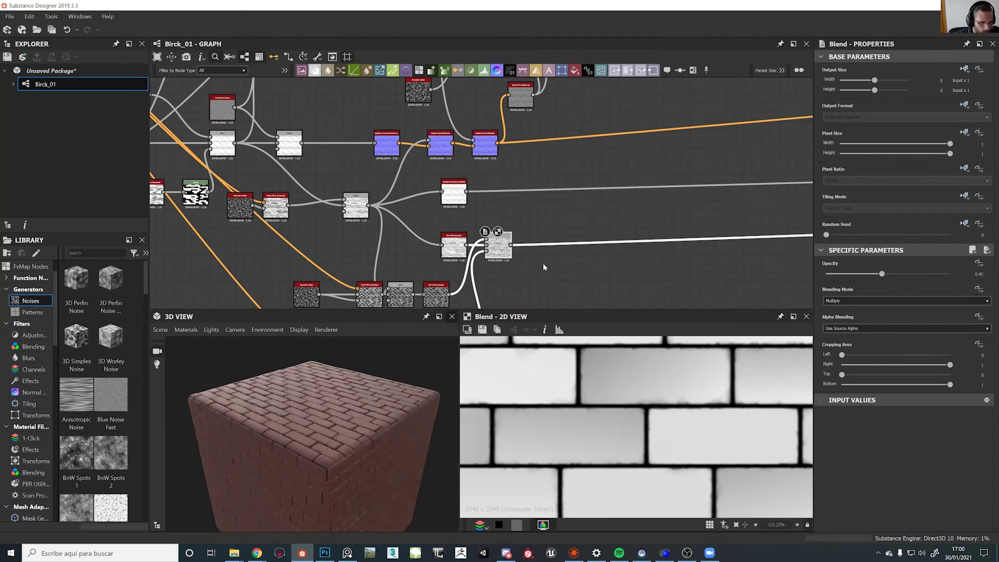
# Nudge the ambient occlusion node slightly, and preview the grayscale Overlay Blend ending the row above the normal map nodes
pyautogui.moveTo(462, 197); pyautogui.dragTo(467, 202)
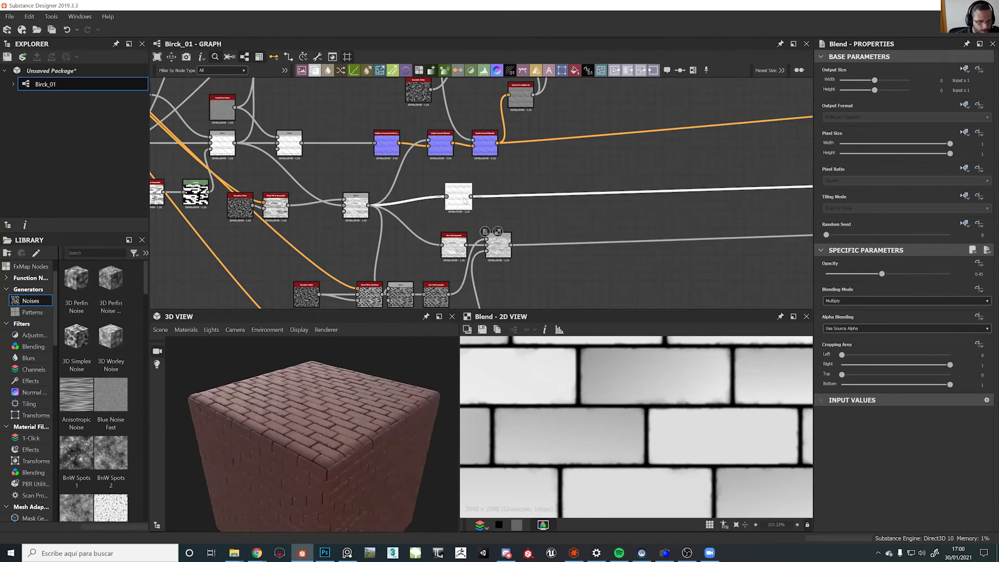
pyautogui.scroll(-3, 335, 374)
pyautogui.moveTo(338, 386); pyautogui.dragTo(354, 412)
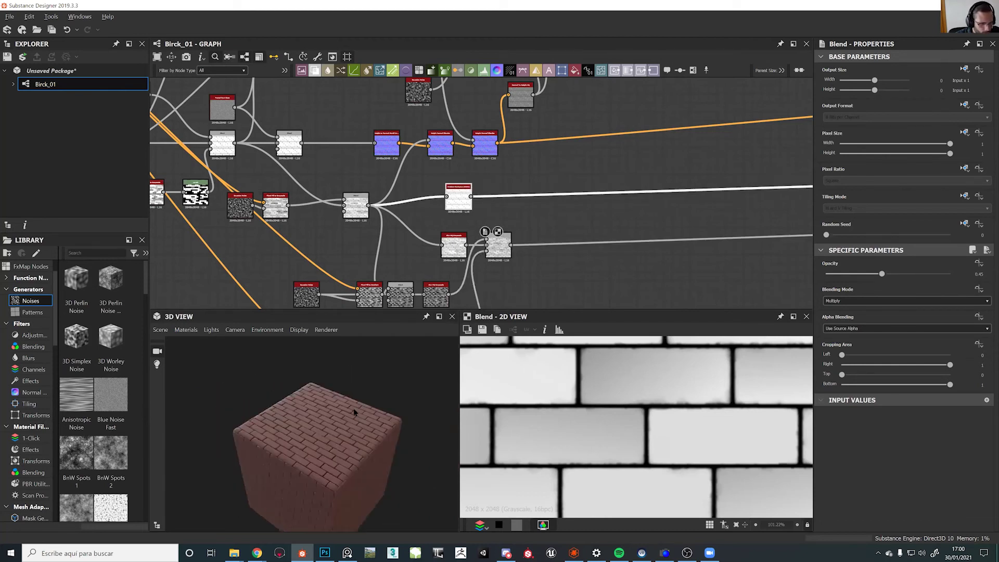
pyautogui.scroll(-3, 522, 181)
pyautogui.moveTo(540, 118); pyautogui.dragTo(495, 192, button='middle')
pyautogui.scroll(3, 495, 192)
pyautogui.doubleClick(495, 192)
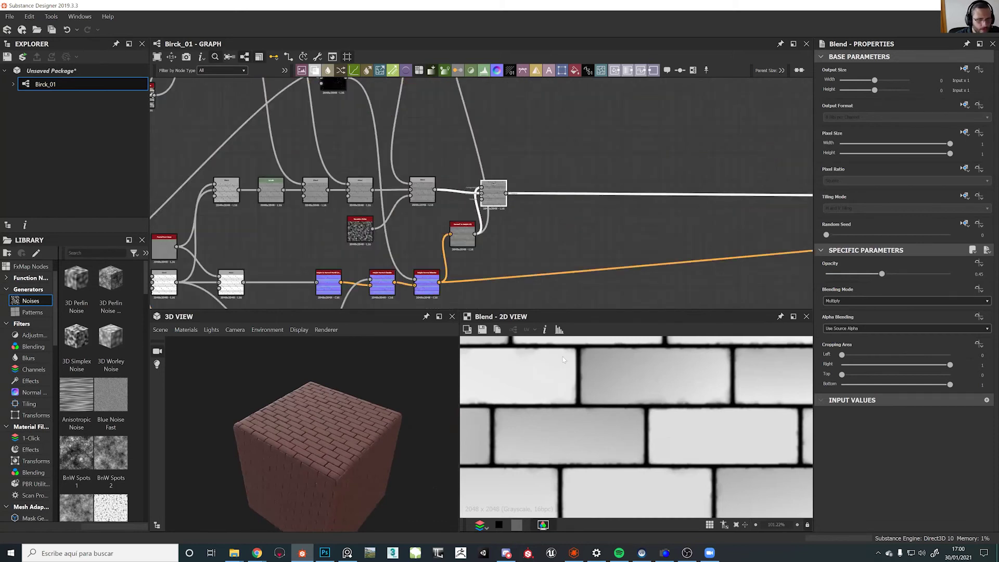
pyautogui.scroll(-4, 618, 470)
pyautogui.moveTo(551, 298); pyautogui.dragTo(483, 270, button='middle')
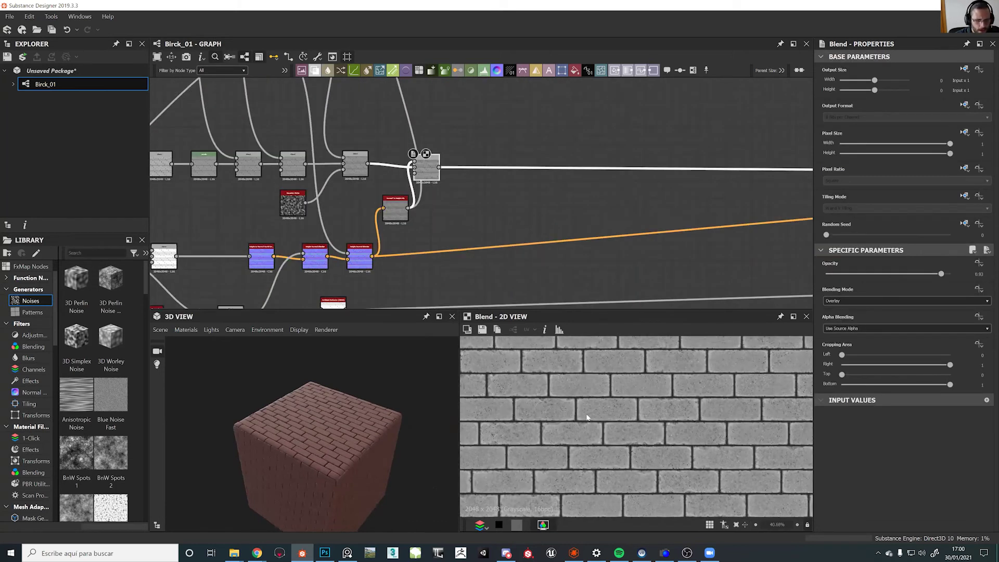
# Insert a new Blend node after the last Blend in the brick color chain
pyautogui.scroll(4, 588, 417)
pyautogui.moveTo(467, 198); pyautogui.dragTo(487, 297, button='middle')
pyautogui.moveTo(420, 118); pyautogui.dragTo(434, 254, button='middle')
pyautogui.click(472, 202)
pyautogui.moveTo(472, 201)
pyautogui.mouseDown()
pyautogui.moveTo(486, 190)
pyautogui.moveTo(479, 209)
pyautogui.mouseUp()
pyautogui.scroll(-1, 652, 426)
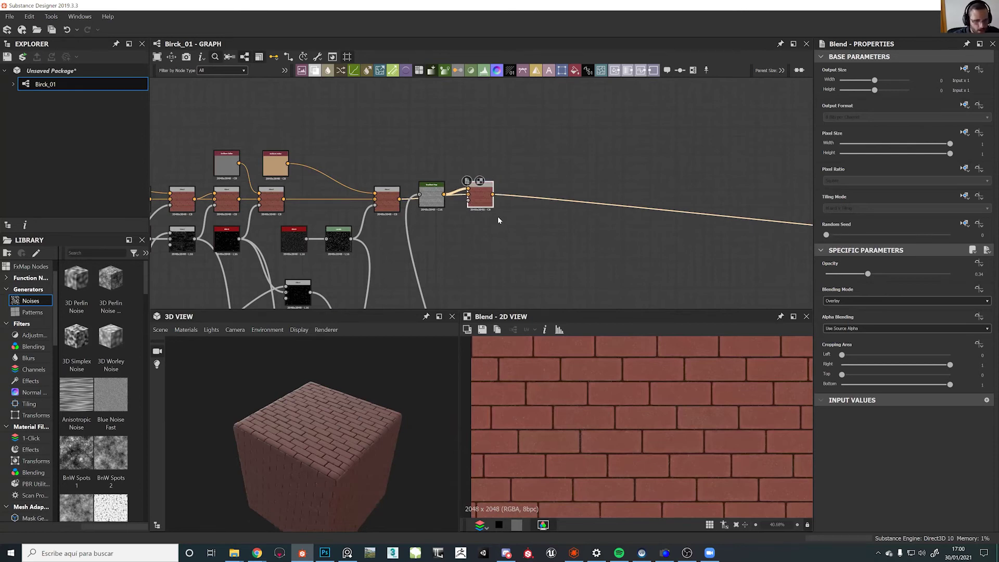
pyautogui.press('space')
pyautogui.write('b')
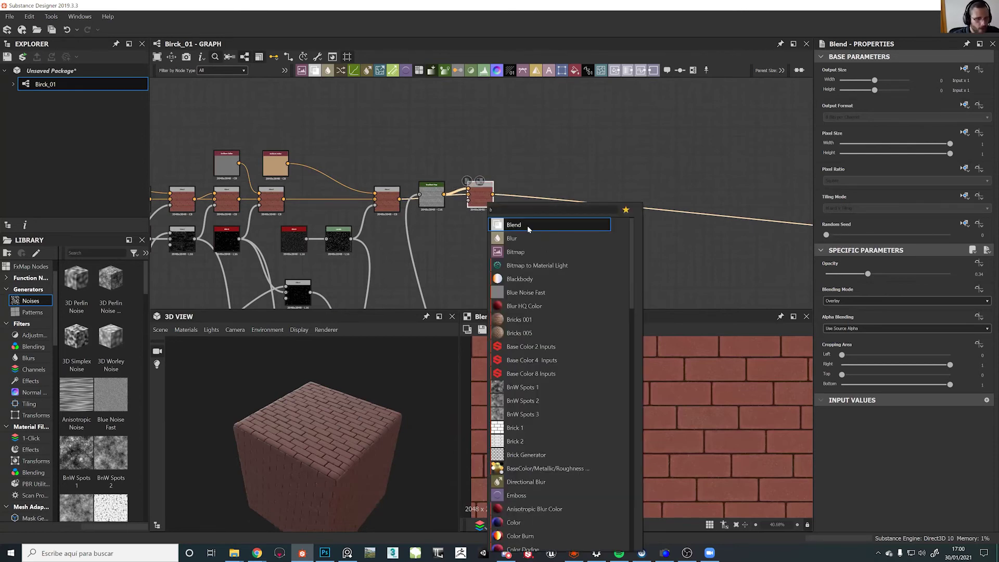
pyautogui.click(527, 226)
# Add a Grunge Map 002 node feeding the new Blend's mask input, and connect the previous Blend to its foreground input
pyautogui.press('space')
pyautogui.write('grunge')
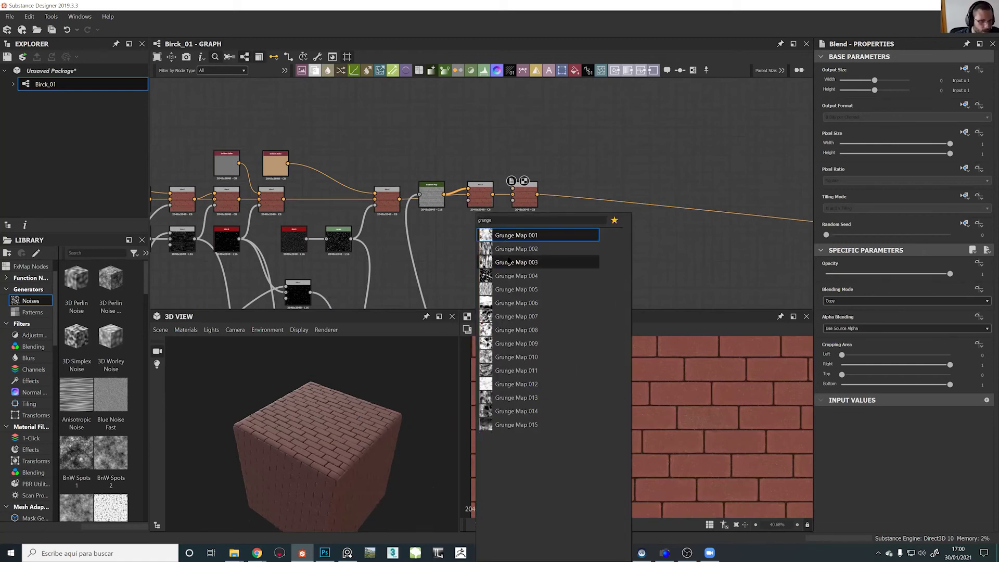
pyautogui.click(509, 252)
pyautogui.scroll(4, 477, 255)
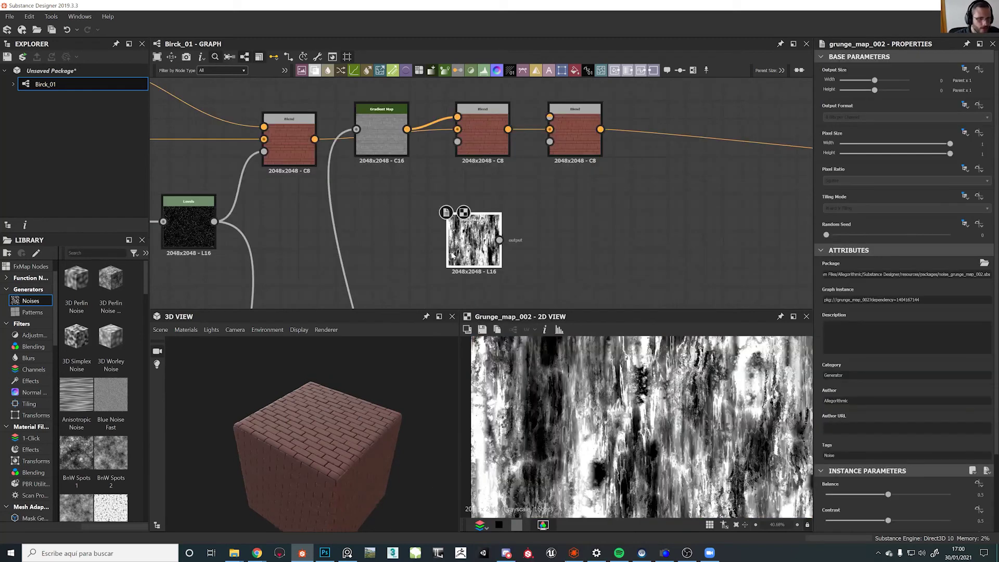
pyautogui.moveTo(460, 254); pyautogui.dragTo(441, 255)
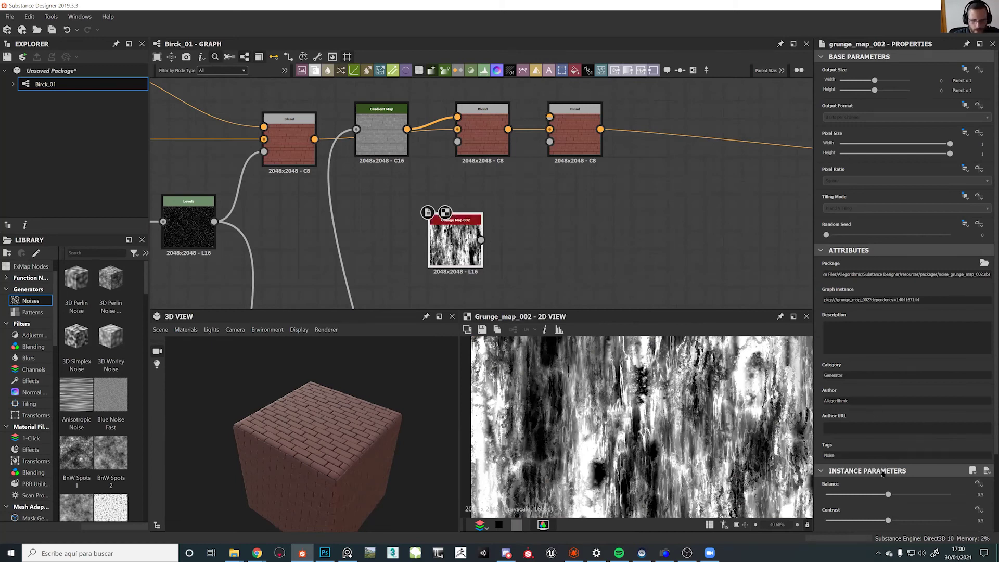
pyautogui.scroll(-2, 894, 492)
pyautogui.moveTo(481, 240); pyautogui.dragTo(550, 143)
pyautogui.moveTo(513, 128); pyautogui.dragTo(470, 219, button='middle')
pyautogui.moveTo(466, 220); pyautogui.dragTo(507, 209)
# Set the new color Blend's blending mode to Multiply, and view the grunge stains on the 3D bricks
pyautogui.click(526, 217)
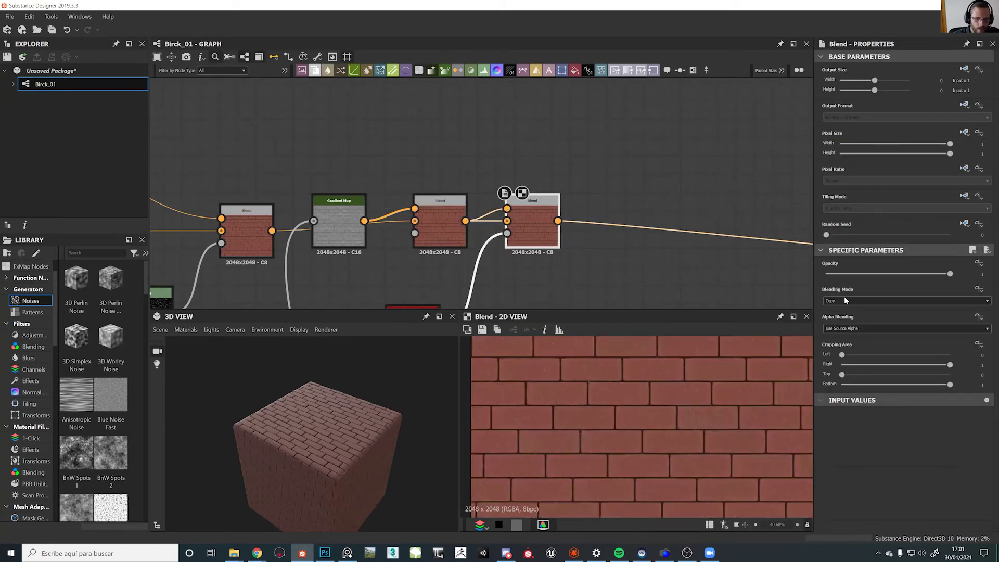
pyautogui.click(844, 297)
pyautogui.click(845, 322)
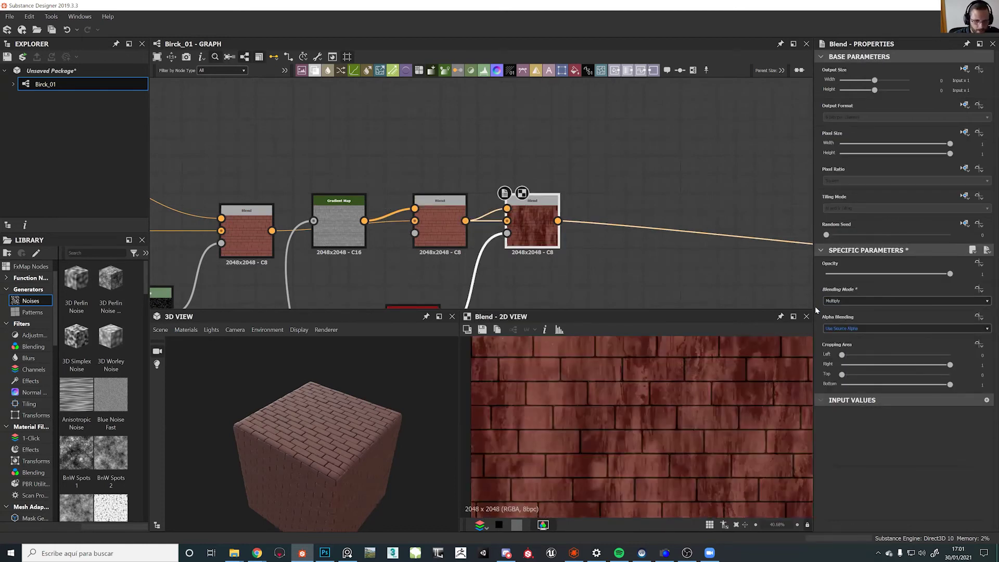
pyautogui.moveTo(335, 398); pyautogui.dragTo(278, 439)
pyautogui.scroll(3, 278, 439)
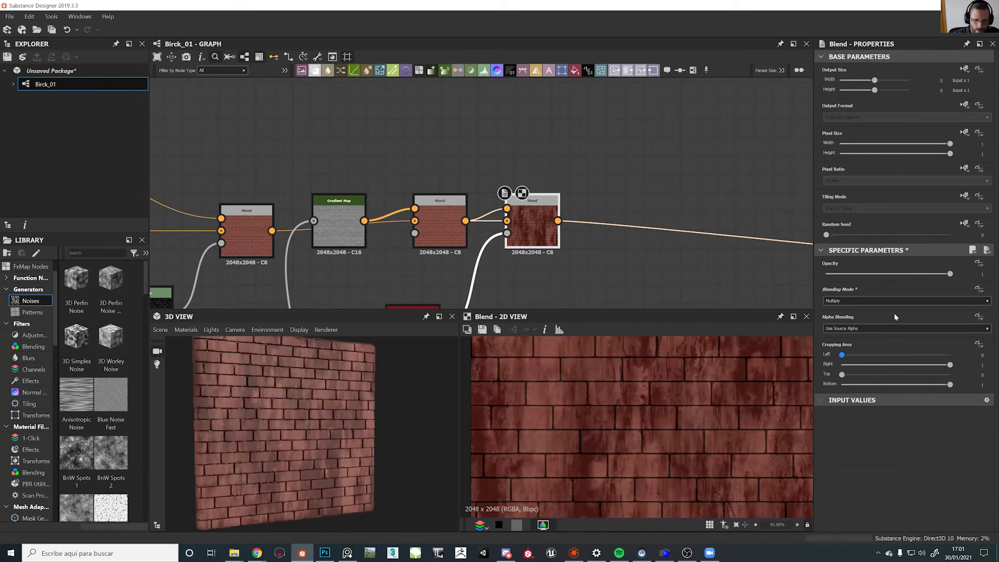
# Try the grunge Blend's opacity at 0.01 and 0.1, restore it to 1, and compare the stains on the 3D bricks
pyautogui.moveTo(903, 273); pyautogui.dragTo(827, 274)
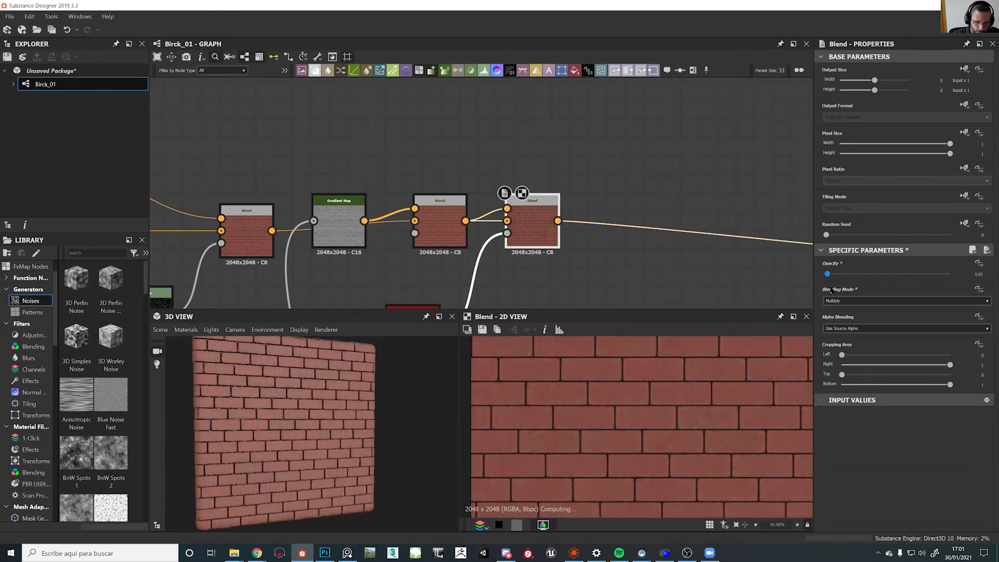
pyautogui.moveTo(348, 461); pyautogui.dragTo(350, 454)
pyautogui.scroll(5, 350, 451)
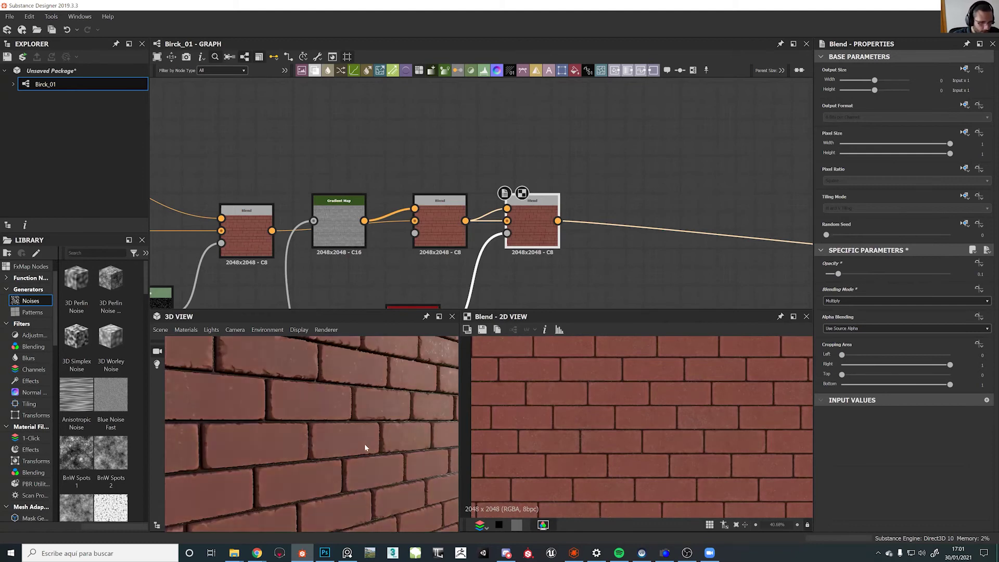
pyautogui.moveTo(838, 274); pyautogui.dragTo(951, 274)
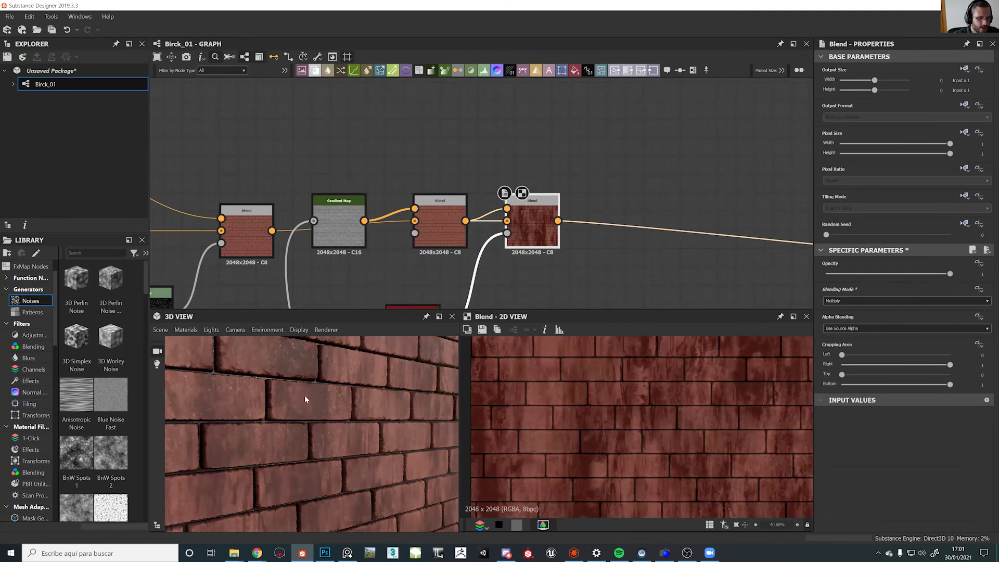
pyautogui.scroll(-6, 306, 399)
pyautogui.scroll(3, 261, 394)
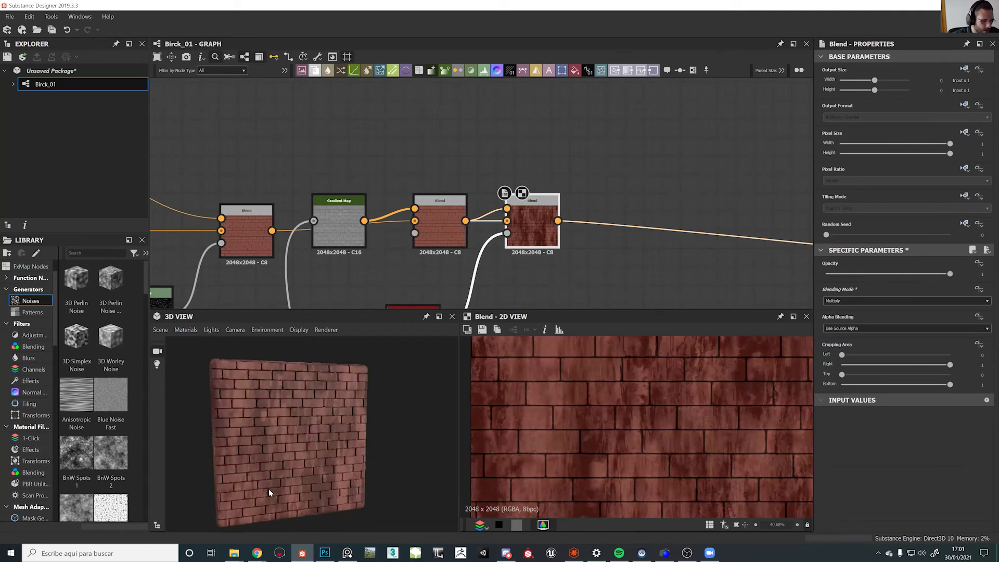
# Insert a Directional Warp node between the Grunge Map 002 and the mask input of the last color Blend
pyautogui.scroll(-2, 457, 224)
pyautogui.moveTo(436, 276); pyautogui.dragTo(457, 190, button='middle')
pyautogui.moveTo(451, 226); pyautogui.dragTo(450, 238)
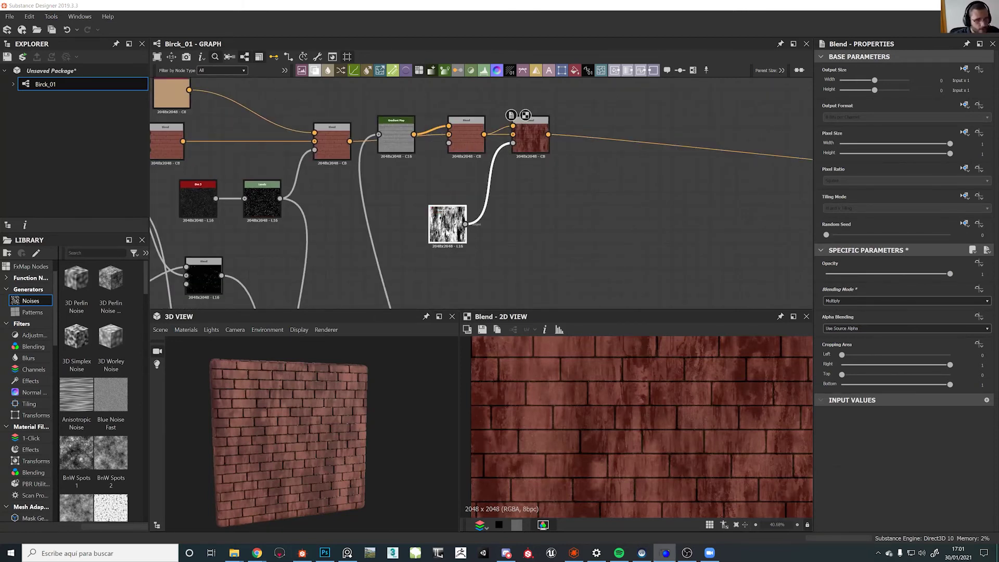
pyautogui.moveTo(429, 242); pyautogui.dragTo(417, 242)
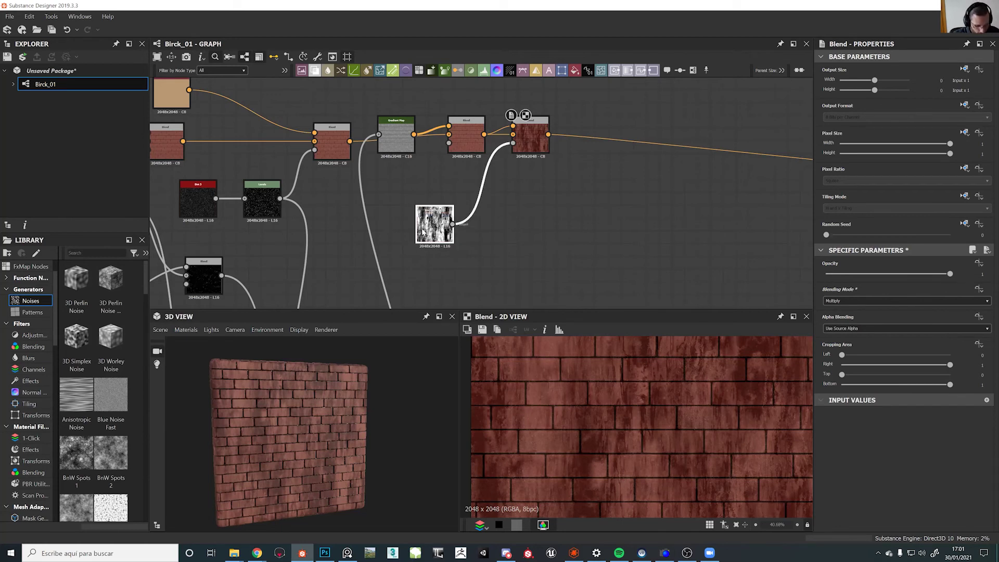
pyautogui.press('space')
pyautogui.write('dire')
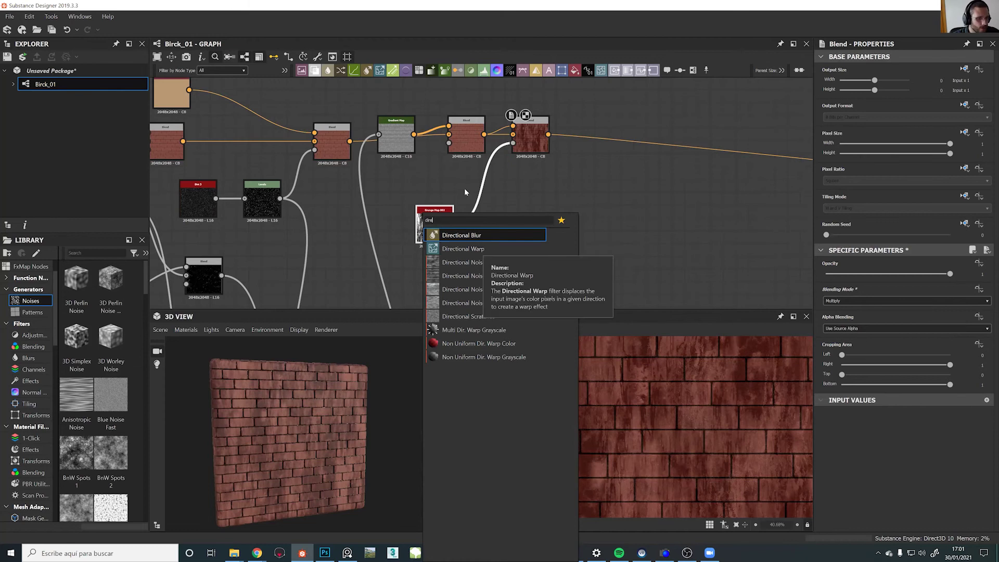
pyautogui.press('Escape')
pyautogui.click(448, 244)
pyautogui.press('space')
pyautogui.write('directa')
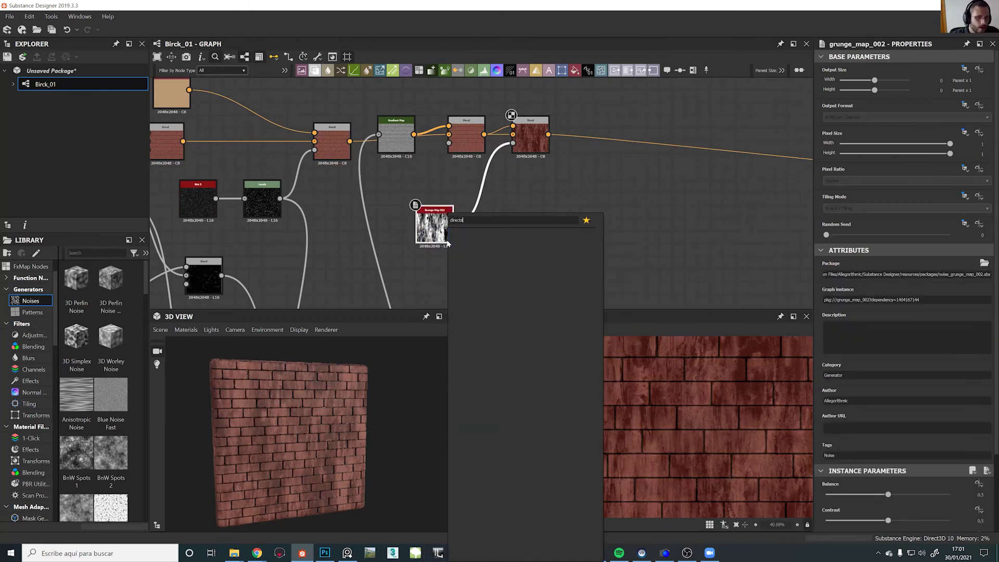
pyautogui.press('BackSpace')
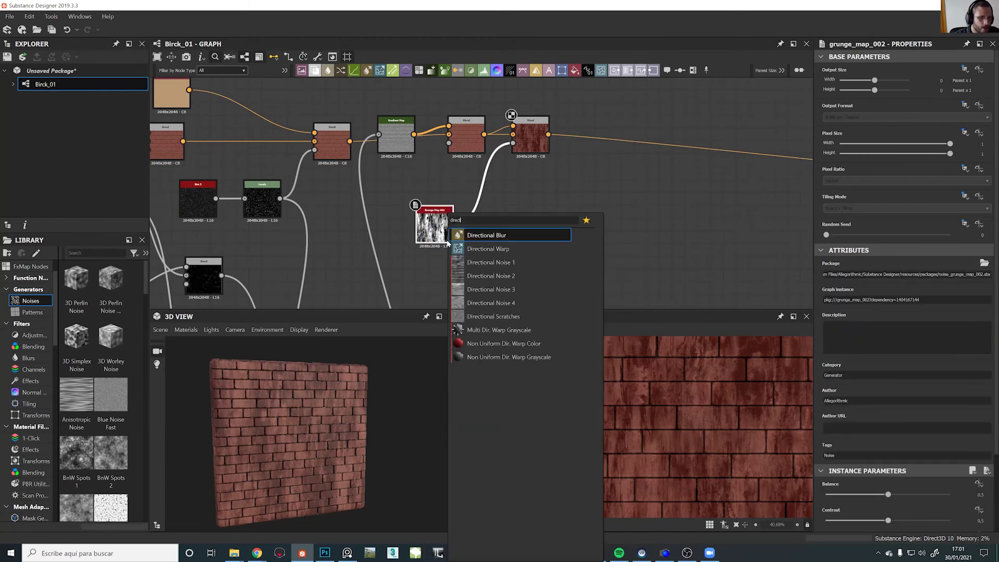
pyautogui.click(488, 249)
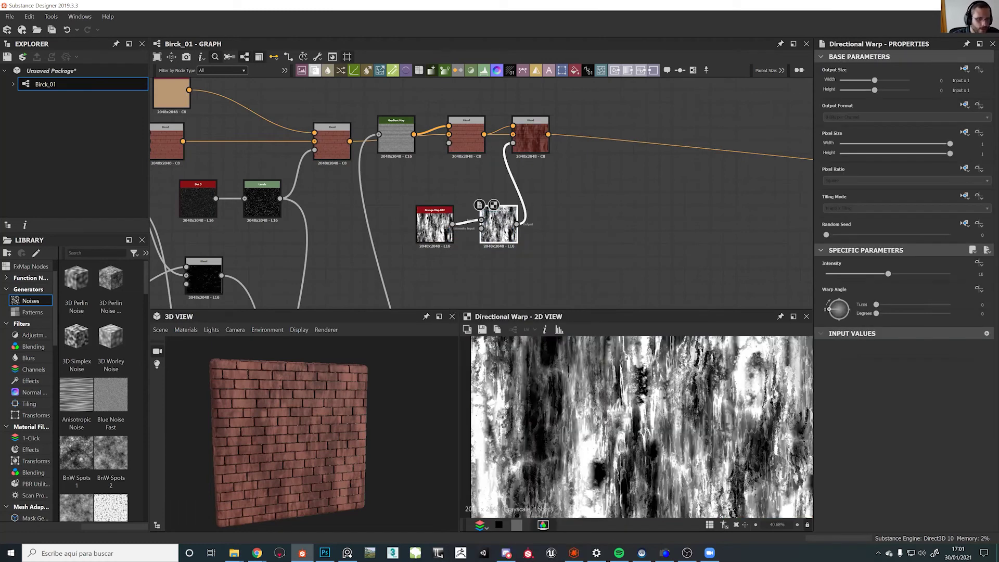
# Connect the grayscale brick Blend after the Blur HQ Grayscale node to the Directional Warp's intensity input
pyautogui.scroll(8, 477, 236)
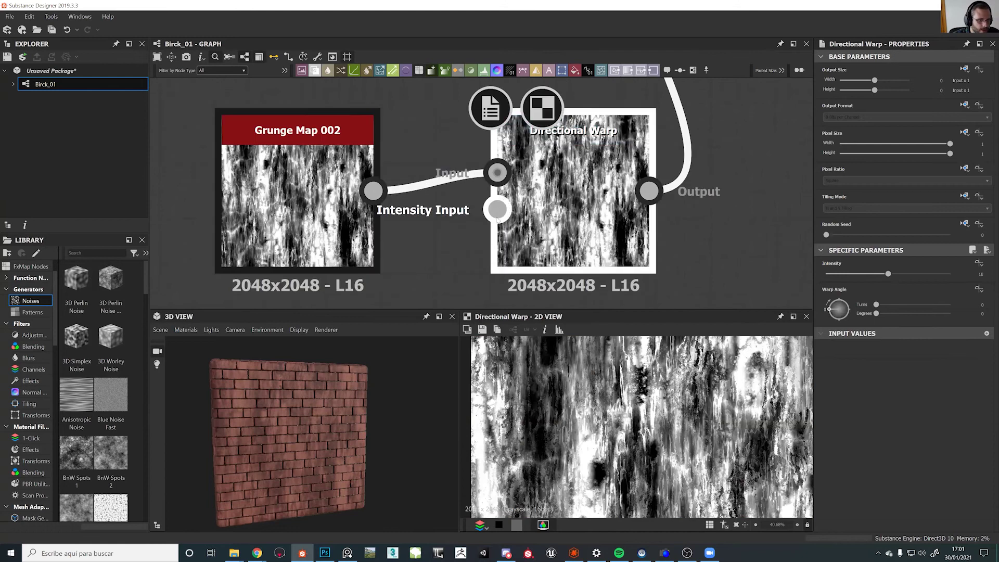
pyautogui.scroll(-10, 471, 246)
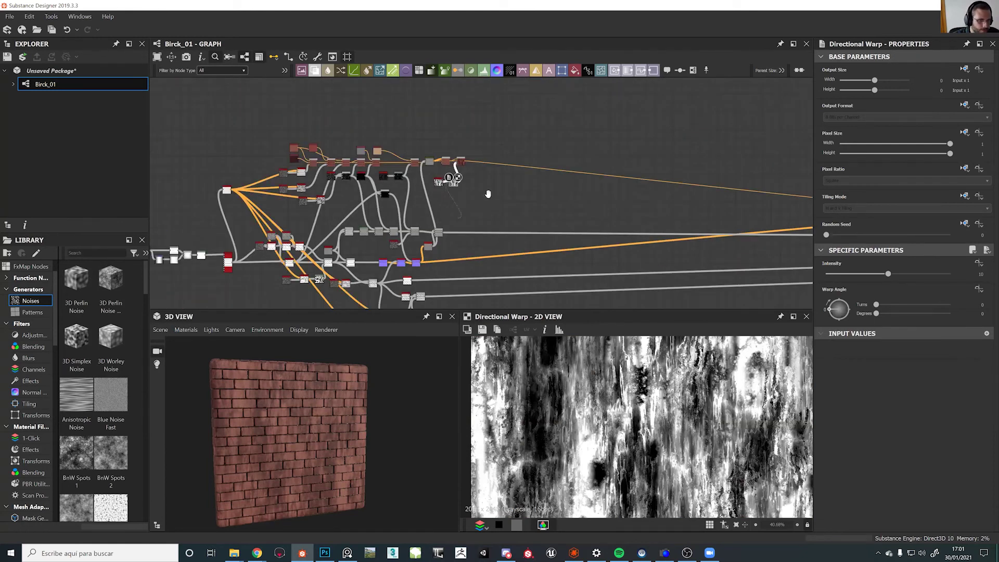
pyautogui.scroll(10, 465, 269)
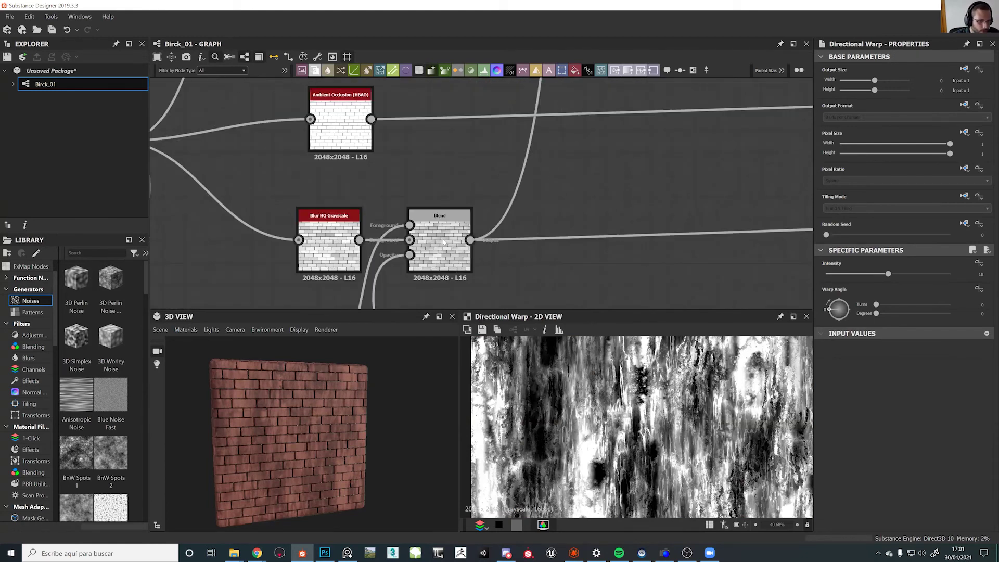
pyautogui.scroll(-8, 452, 253)
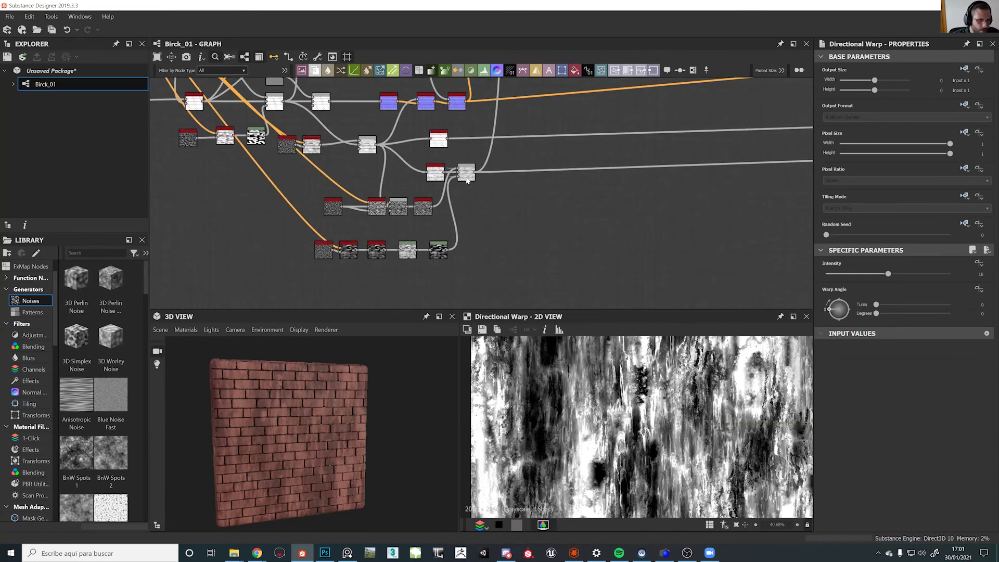
pyautogui.moveTo(499, 81); pyautogui.dragTo(483, 255, button='middle')
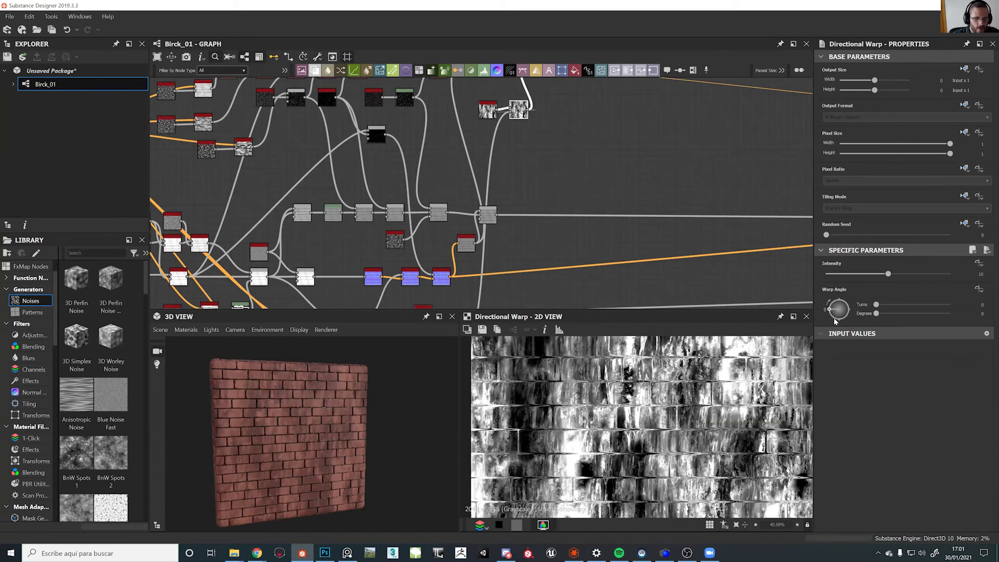
# Try the Directional Warp at intensity 20 with a warp angle of 157 degrees, checking the stains on the 3D bricks
pyautogui.moveTo(854, 274); pyautogui.dragTo(953, 276)
pyautogui.moveTo(303, 430); pyautogui.dragTo(286, 429)
pyautogui.moveTo(286, 429); pyautogui.dragTo(284, 392, button='middle')
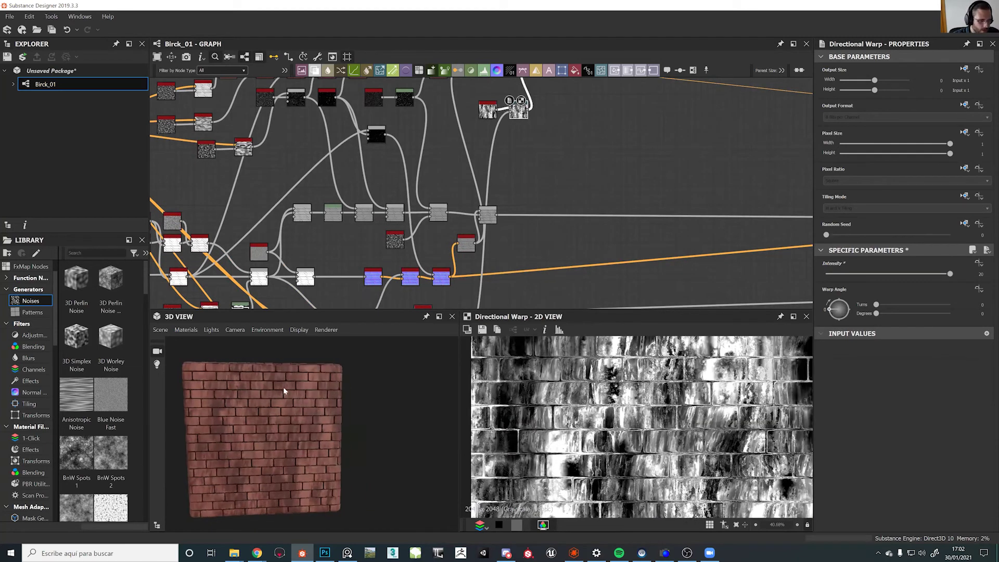
pyautogui.moveTo(835, 311); pyautogui.dragTo(930, 274)
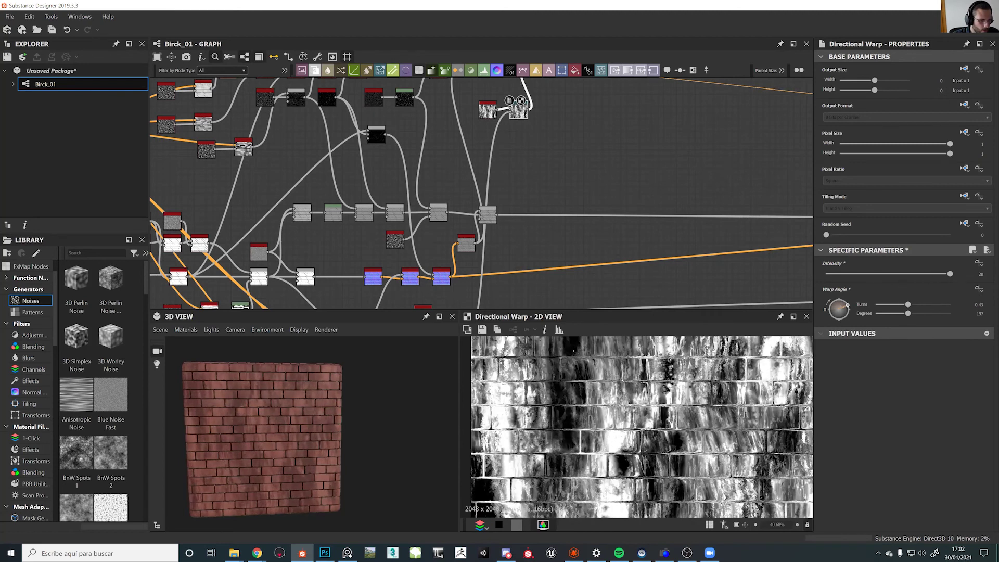
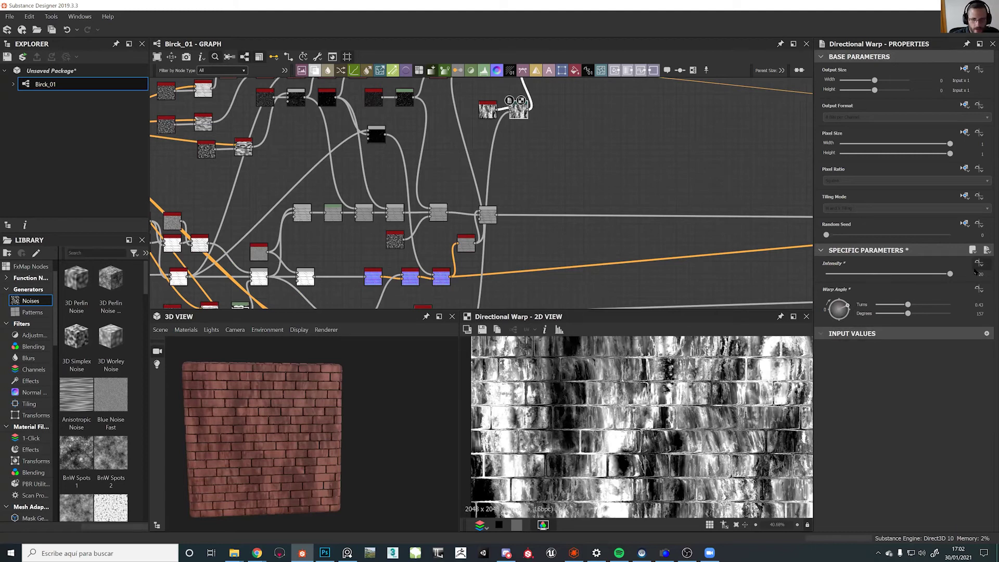
# Raise the Directional Warp's intensity to 50 and on to 100, set its warp angle to 266 degrees, and inspect the 3D bricks up close
pyautogui.click(979, 274)
pyautogui.write('50')
pyautogui.press('Return')
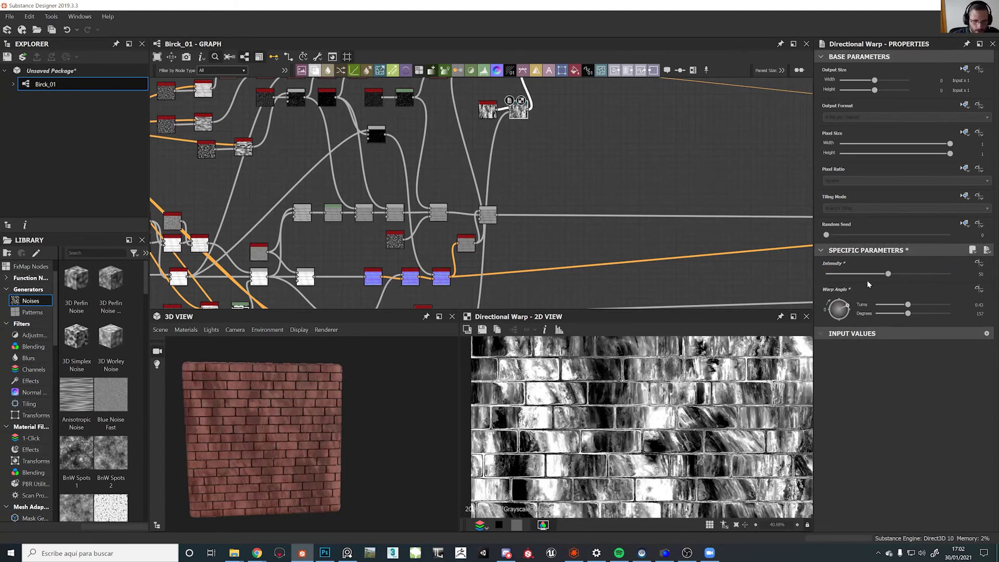
pyautogui.moveTo(849, 309); pyautogui.dragTo(844, 341)
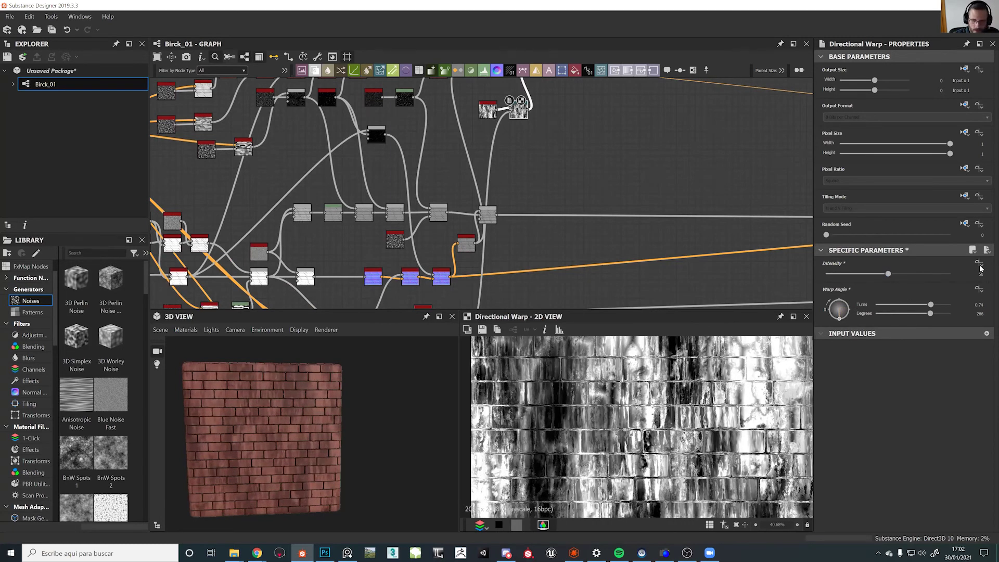
pyautogui.moveTo(888, 274); pyautogui.dragTo(952, 275)
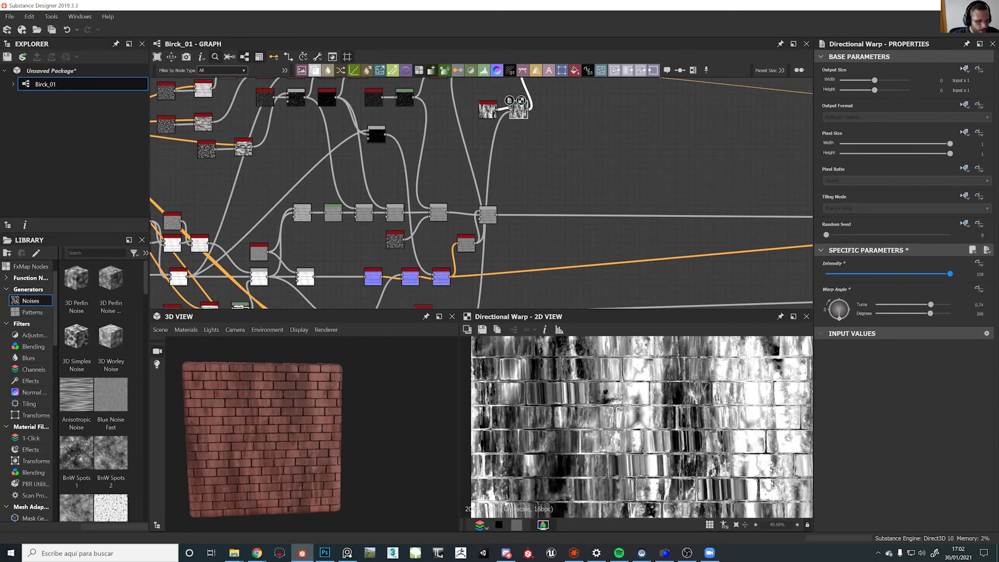
pyautogui.scroll(10, 281, 425)
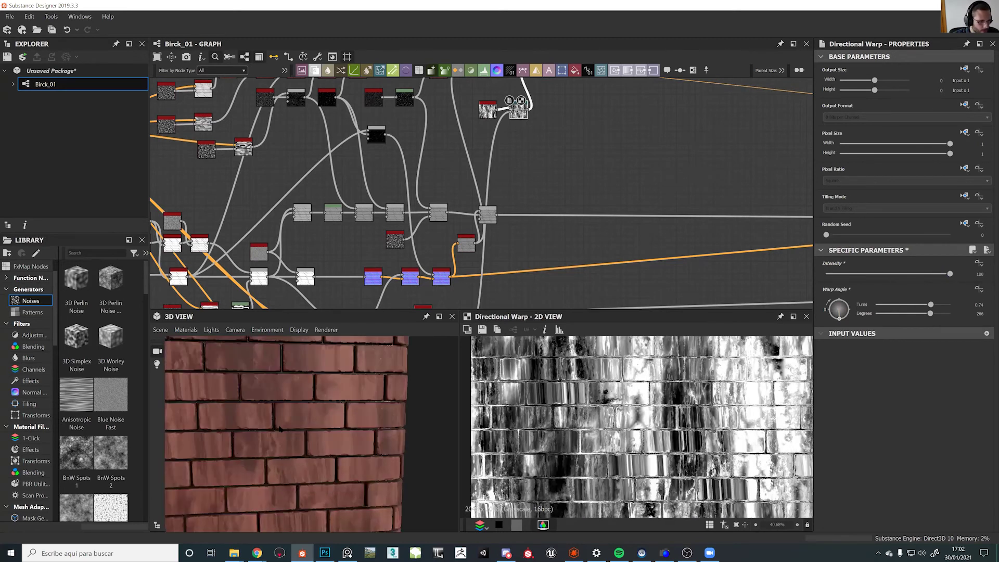
pyautogui.scroll(-10, 281, 424)
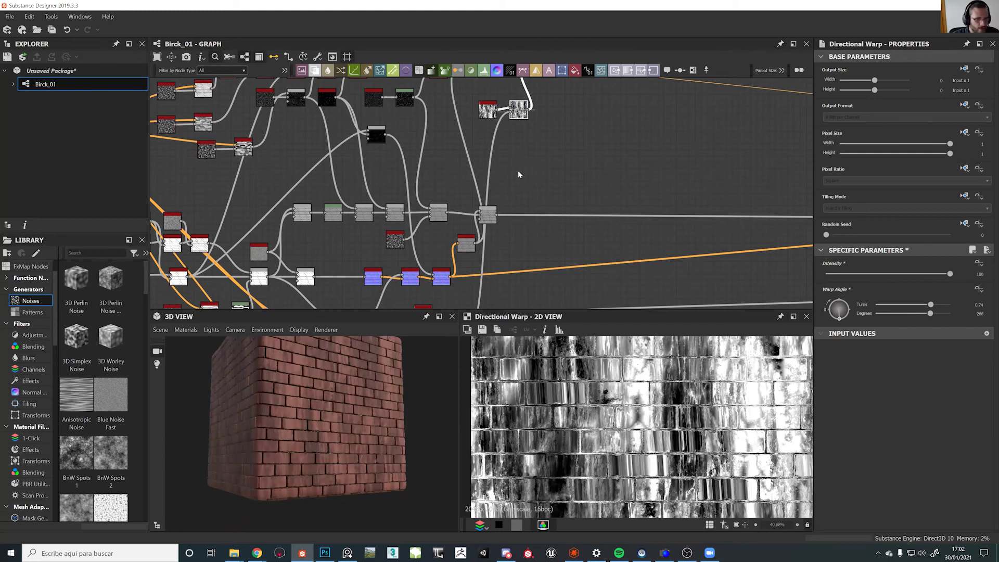
# Lower the opacity of the Multiply Blend that applies the grunge stains to the brick color to 0.24
pyautogui.scroll(3, 519, 174)
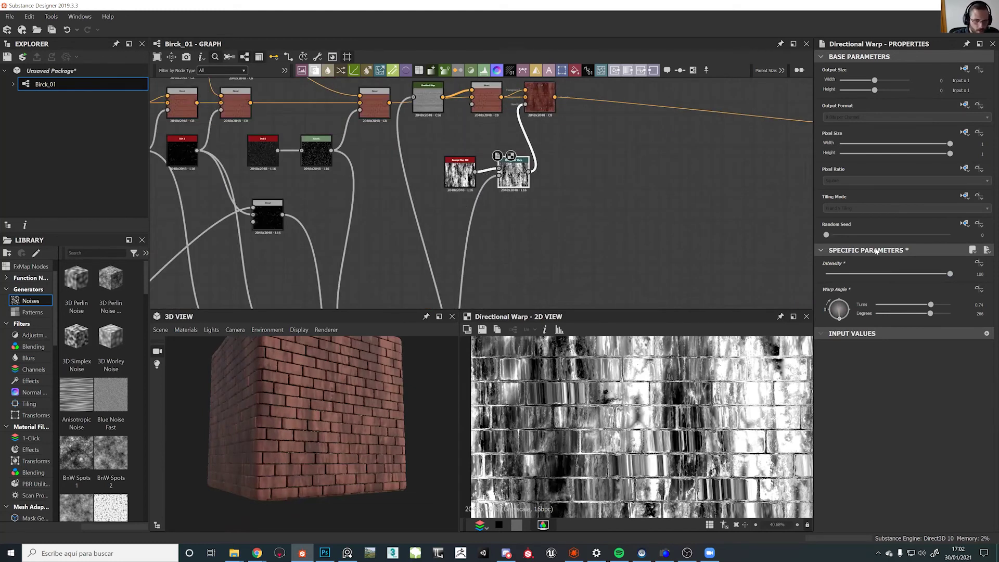
pyautogui.click(540, 103)
pyautogui.click(818, 276)
pyautogui.moveTo(830, 277); pyautogui.dragTo(852, 281)
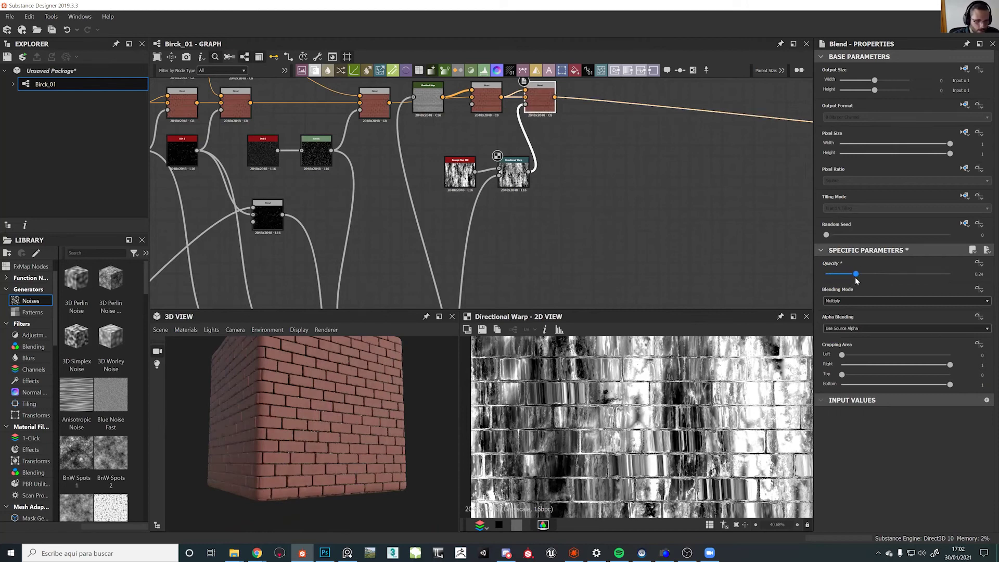
# Add a Blend node after the last Blend of the roughness chain and connect the Directional Warp output to its foreground input
pyautogui.scroll(-1, 581, 203)
pyautogui.click(524, 179)
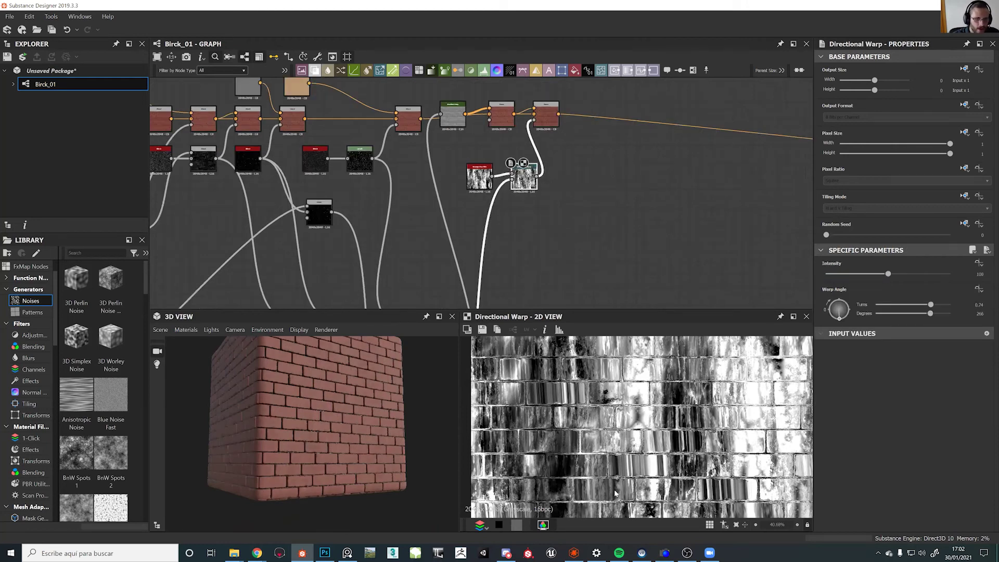
pyautogui.scroll(-2, 607, 379)
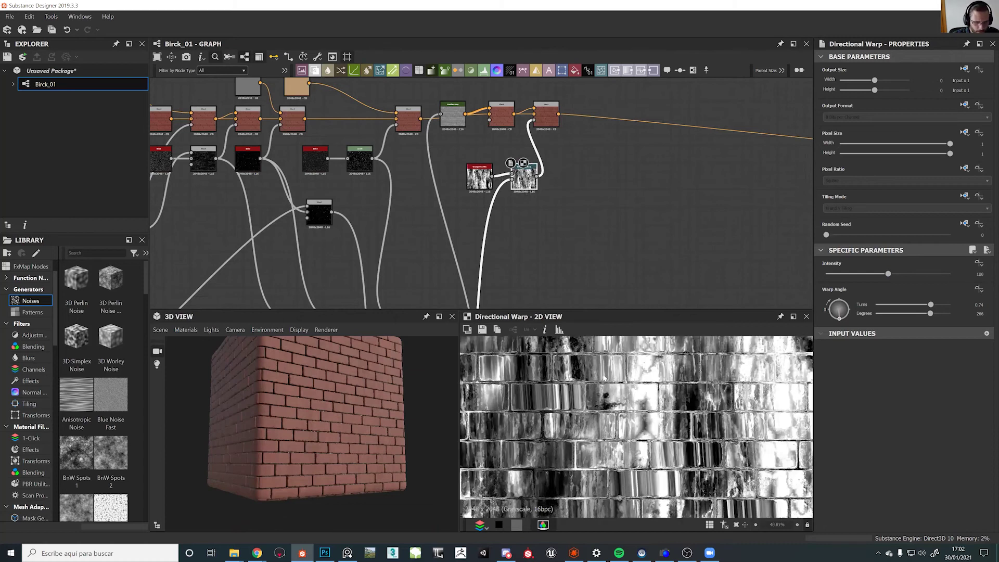
pyautogui.moveTo(539, 209); pyautogui.dragTo(516, 79, button='middle')
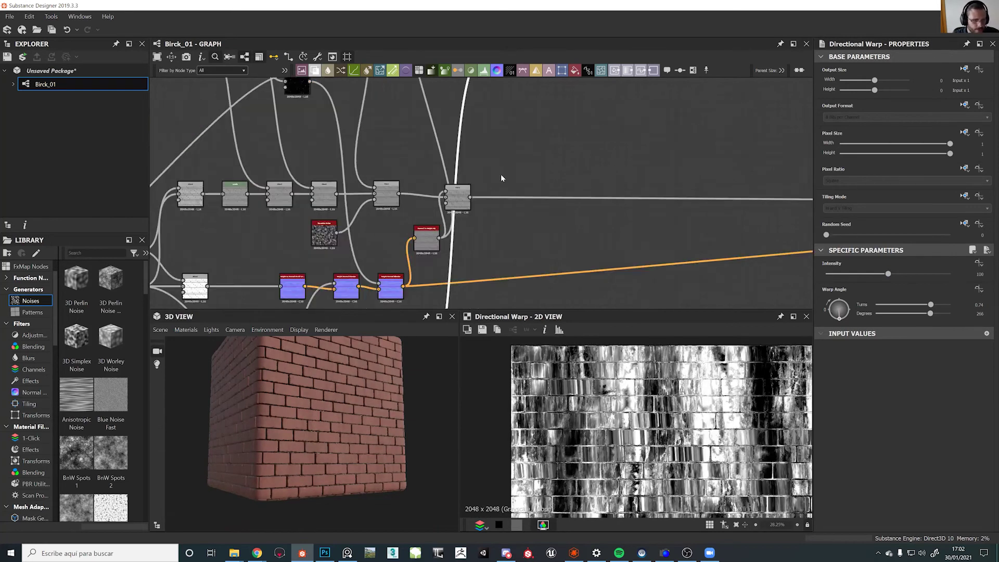
pyautogui.scroll(-1, 501, 175)
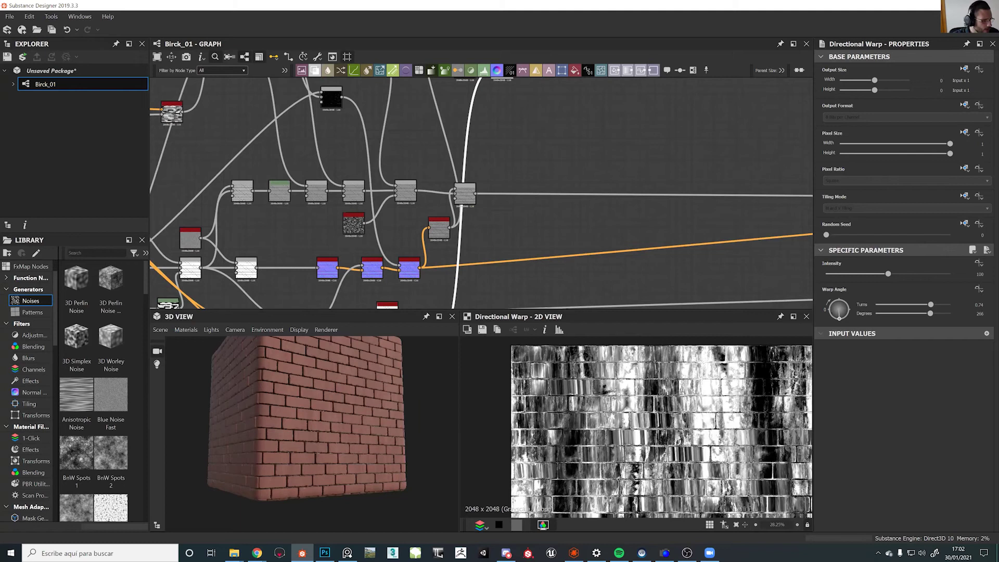
pyautogui.moveTo(491, 252); pyautogui.dragTo(489, 348, button='middle')
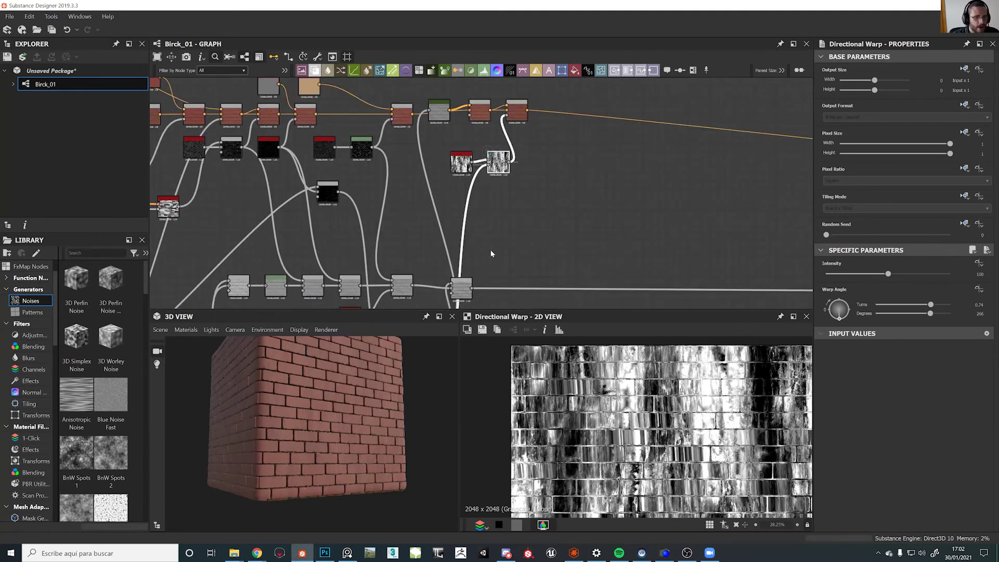
pyautogui.moveTo(463, 297); pyautogui.dragTo(460, 252, button='middle')
pyautogui.click(457, 253)
pyautogui.press('space')
pyautogui.click(508, 235)
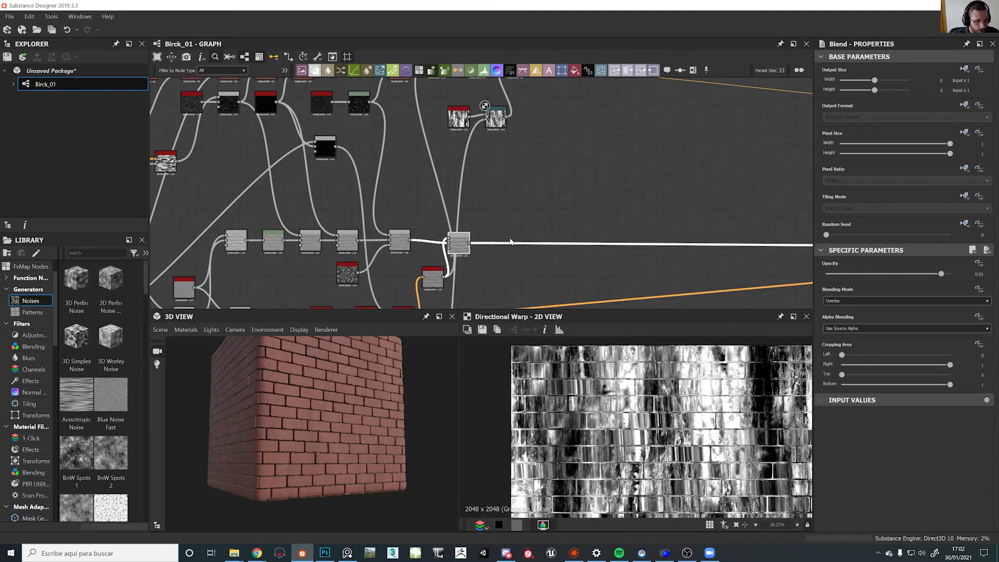
pyautogui.moveTo(485, 239); pyautogui.dragTo(507, 117)
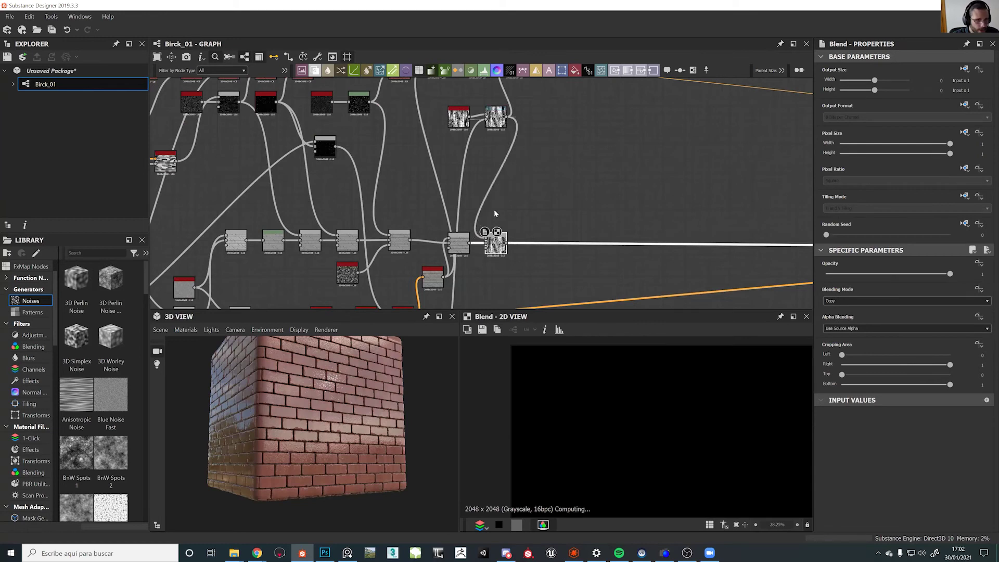
pyautogui.moveTo(497, 249); pyautogui.dragTo(520, 249)
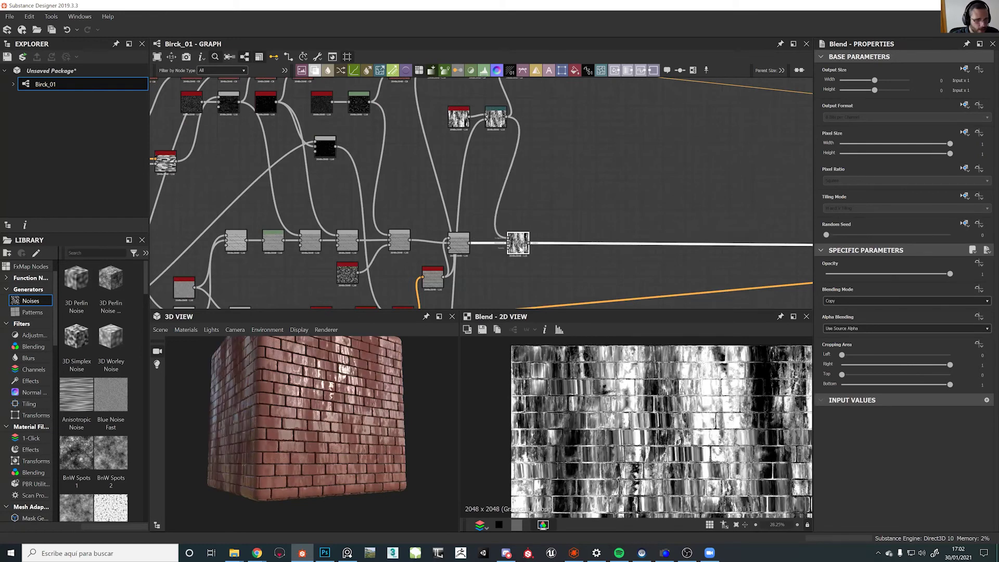
# Set the new roughness Blend to Multiply and inspect the streaky gloss on the 3D bricks
pyautogui.click(862, 300)
pyautogui.click(833, 325)
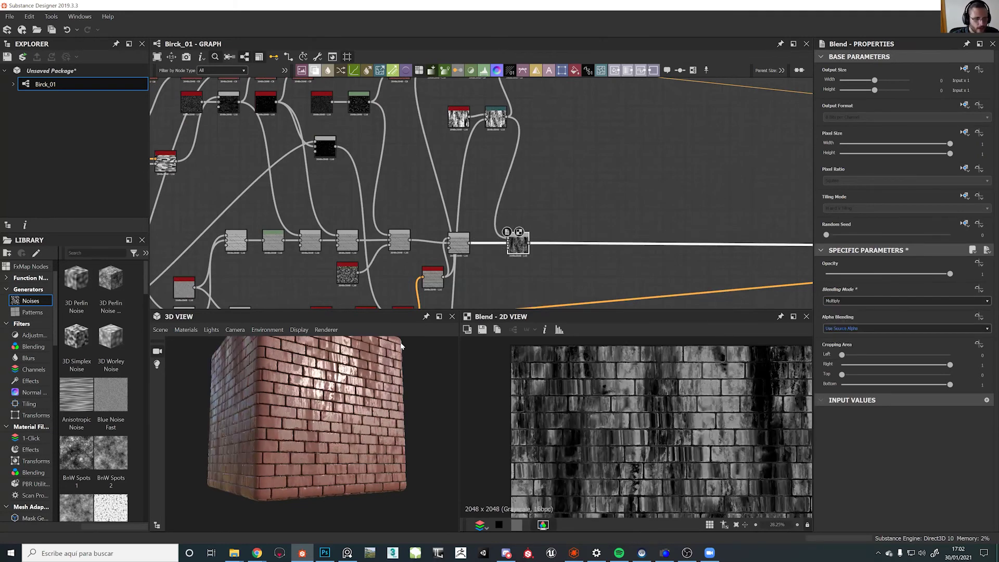
pyautogui.moveTo(291, 406); pyautogui.dragTo(357, 379)
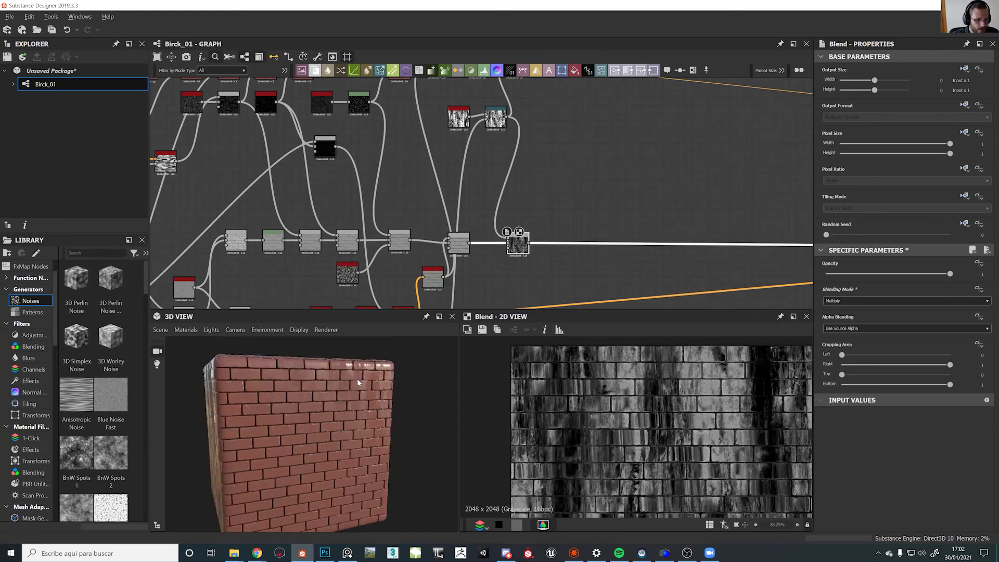
pyautogui.scroll(5, 356, 386)
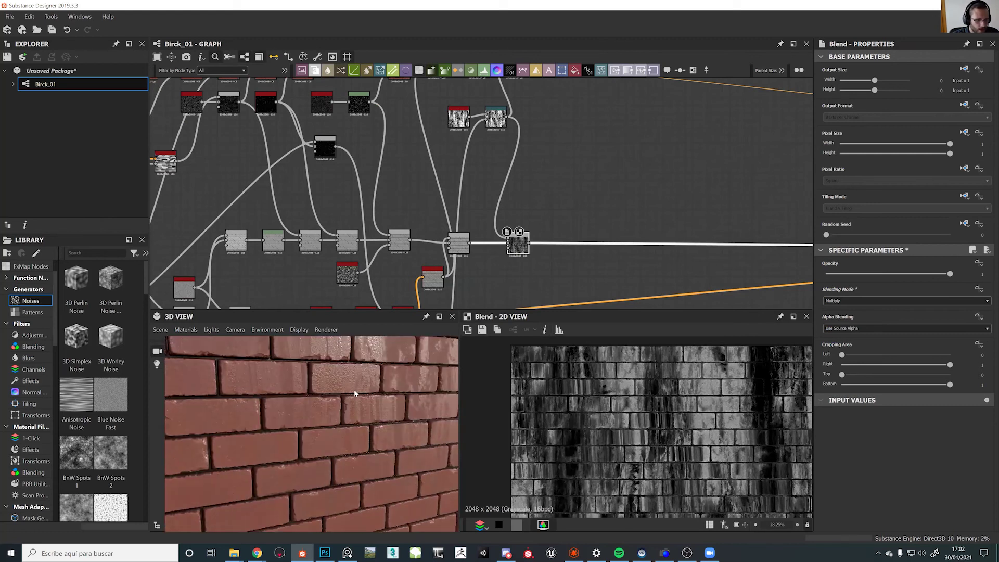
pyautogui.moveTo(354, 390)
pyautogui.keyDown('ctrl'); pyautogui.keyDown('shift'); pyautogui.mouseDown(button='right')
pyautogui.moveTo(298, 390)
pyautogui.moveTo(350, 398)
pyautogui.mouseUp(button='right'); pyautogui.keyUp('shift'); pyautogui.keyUp('ctrl')
pyautogui.press('f')
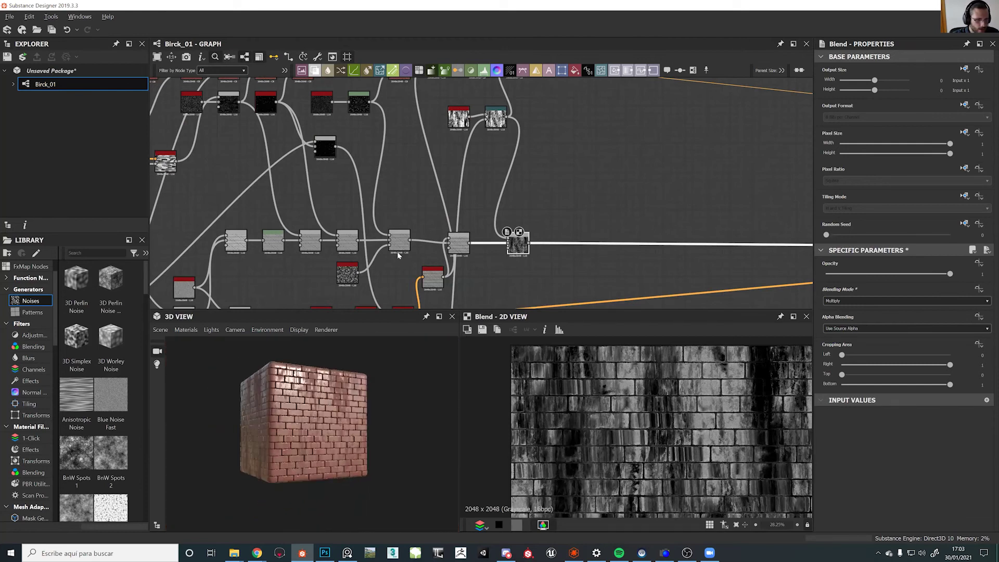
# Preview the brick height Blend that feeds the Height to Normal World Units node in the 2D view
pyautogui.moveTo(390, 224); pyautogui.dragTo(467, 121, button='middle')
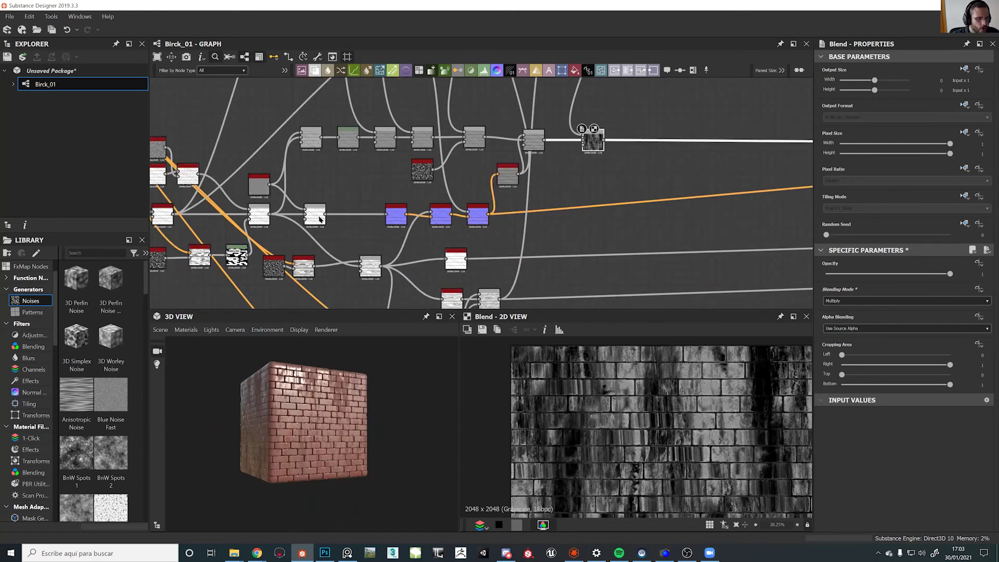
pyautogui.scroll(3, 320, 217)
pyautogui.doubleClick(321, 221)
pyautogui.scroll(4, 650, 427)
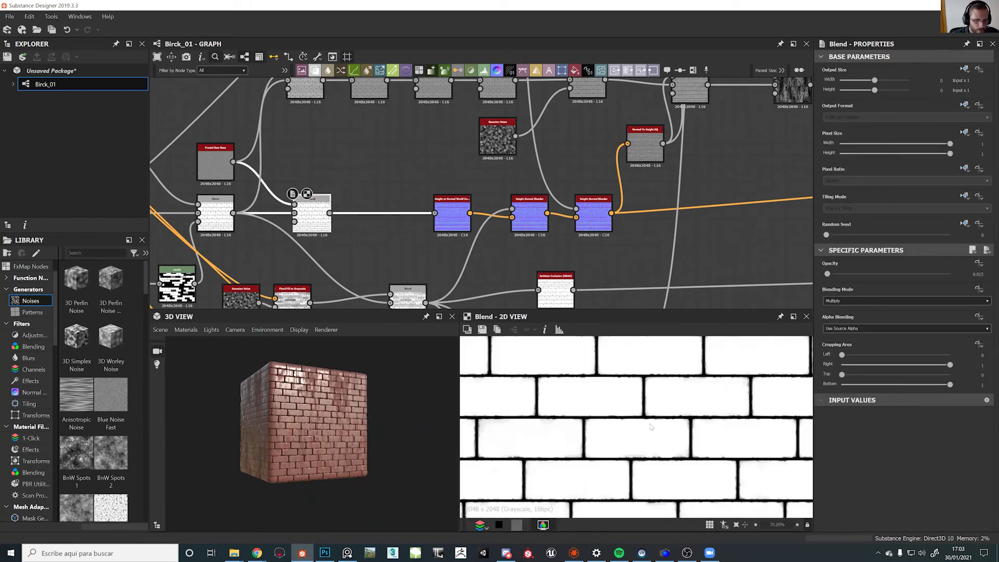
# Connect the brick height Blend to the opacity input of the roughness grunge Blend and set that Blend's opacity to 0.21
pyautogui.click(330, 212)
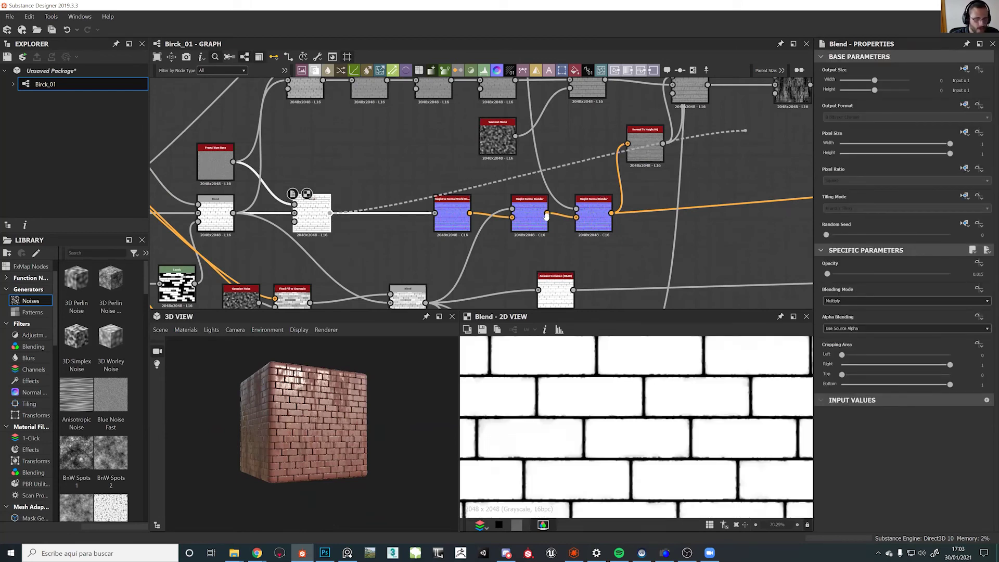
pyautogui.moveTo(749, 127); pyautogui.dragTo(535, 224, button='middle')
pyautogui.click(556, 192)
pyautogui.doubleClick(573, 186)
pyautogui.moveTo(891, 274); pyautogui.dragTo(827, 274)
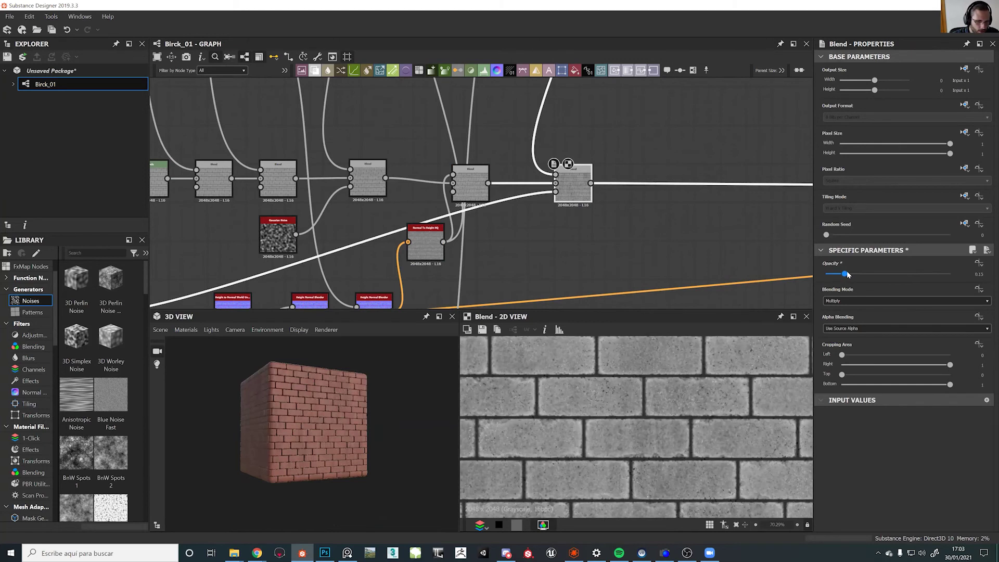
pyautogui.scroll(4, 364, 431)
pyautogui.keyDown('ctrl'); pyautogui.keyDown('shift'); pyautogui.moveTo(368, 431); pyautogui.dragTo(325, 427, button='right'); pyautogui.keyUp('shift'); pyautogui.keyUp('ctrl')
pyautogui.moveTo(325, 431); pyautogui.dragTo(516, 224)
# Set the opacity of the Multiply Blend that stains the brick color to 0.26 and inspect the 3D cube
pyautogui.moveTo(516, 224); pyautogui.dragTo(516, 304, button='middle')
pyautogui.moveTo(570, 141); pyautogui.dragTo(562, 263, button='middle')
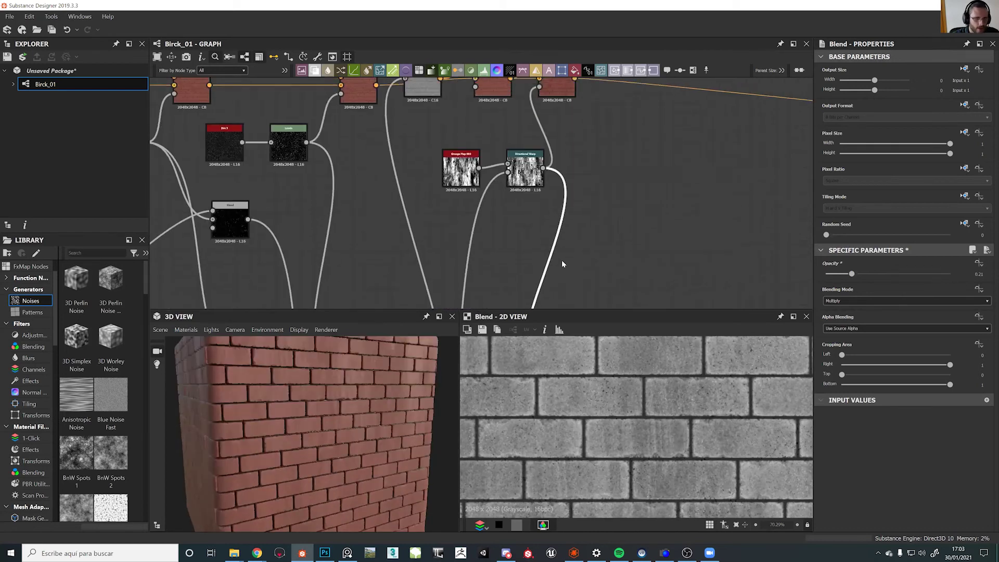
pyautogui.moveTo(556, 84); pyautogui.dragTo(535, 197, button='middle')
pyautogui.click(536, 197)
pyautogui.moveTo(857, 275); pyautogui.dragTo(862, 275)
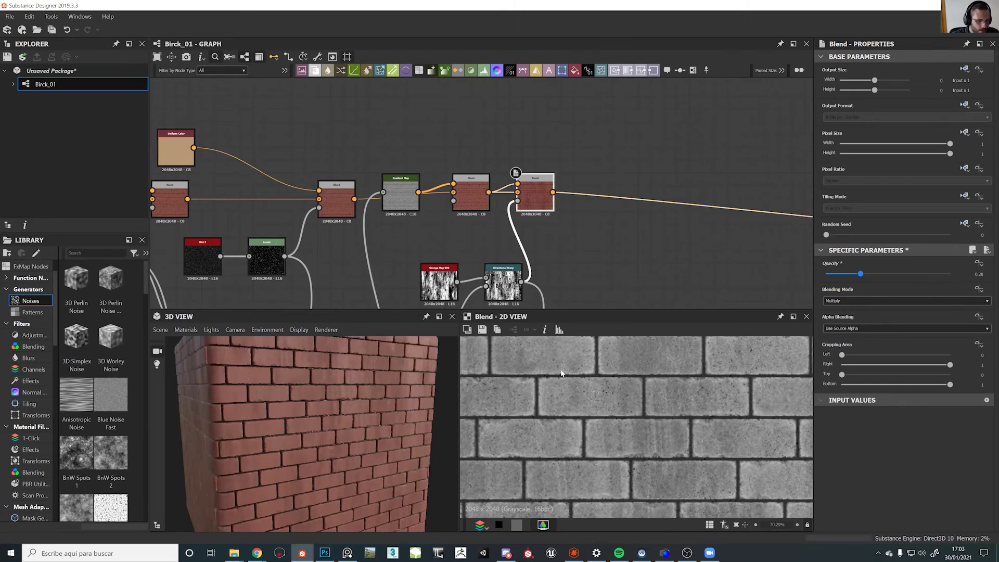
pyautogui.scroll(-3, 273, 421)
pyautogui.moveTo(273, 421)
pyautogui.mouseDown()
pyautogui.moveTo(254, 398)
pyautogui.moveTo(267, 419)
pyautogui.mouseUp()
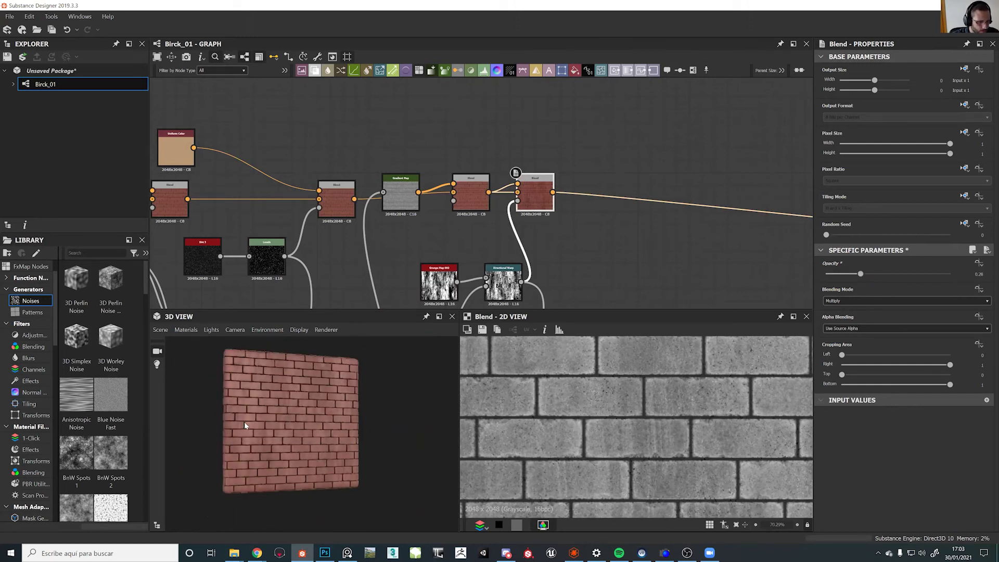
pyautogui.moveTo(277, 464); pyautogui.dragTo(302, 419)
pyautogui.scroll(4, 345, 442)
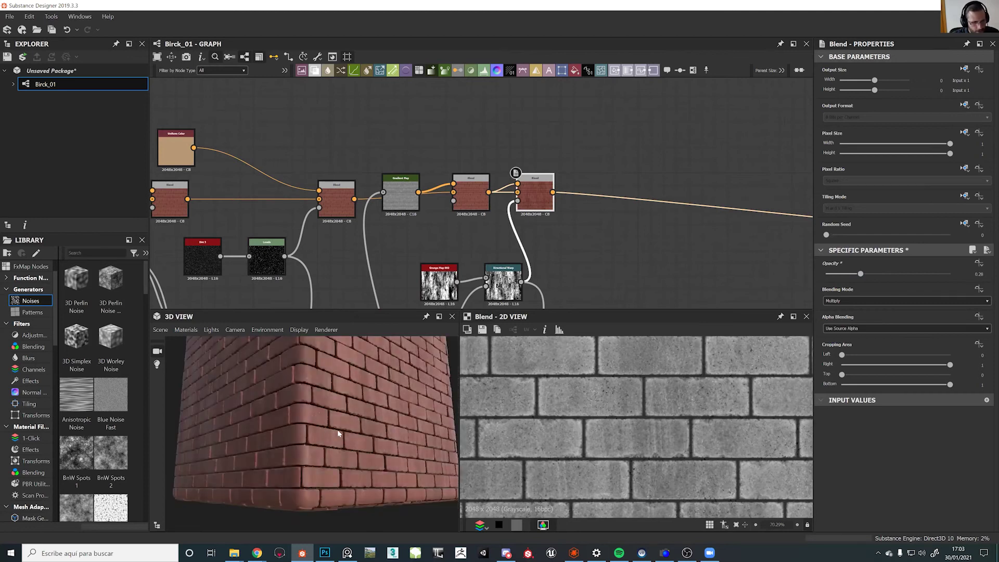
pyautogui.scroll(-4, 330, 455)
# Switch the 3D preview mesh to Rounded Cylinder and inspect the brick surface up close
pyautogui.moveTo(330, 454); pyautogui.dragTo(188, 334)
pyautogui.click(161, 330)
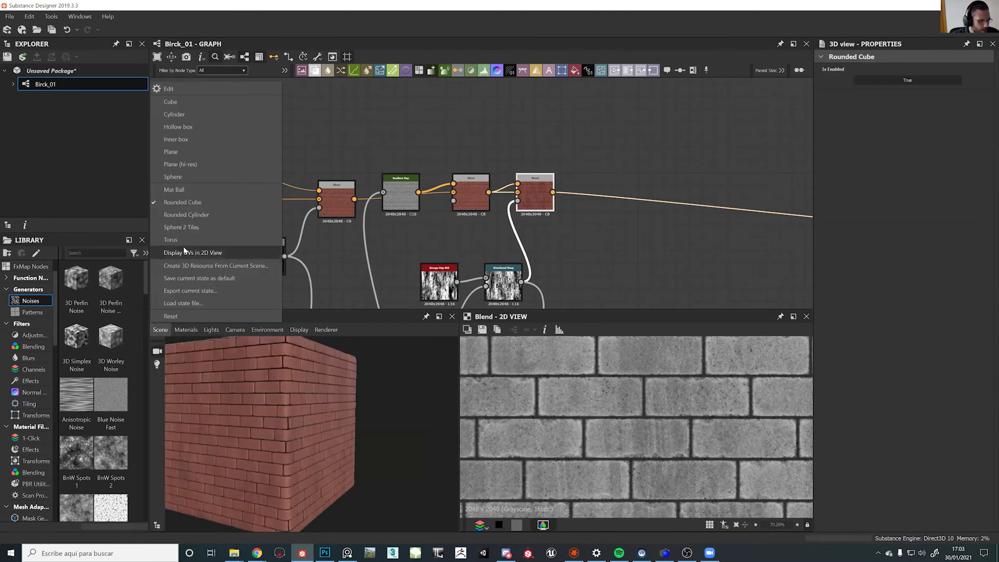
pyautogui.click(186, 215)
pyautogui.moveTo(309, 456); pyautogui.dragTo(345, 467)
pyautogui.scroll(3, 285, 457)
pyautogui.scroll(-4, 366, 463)
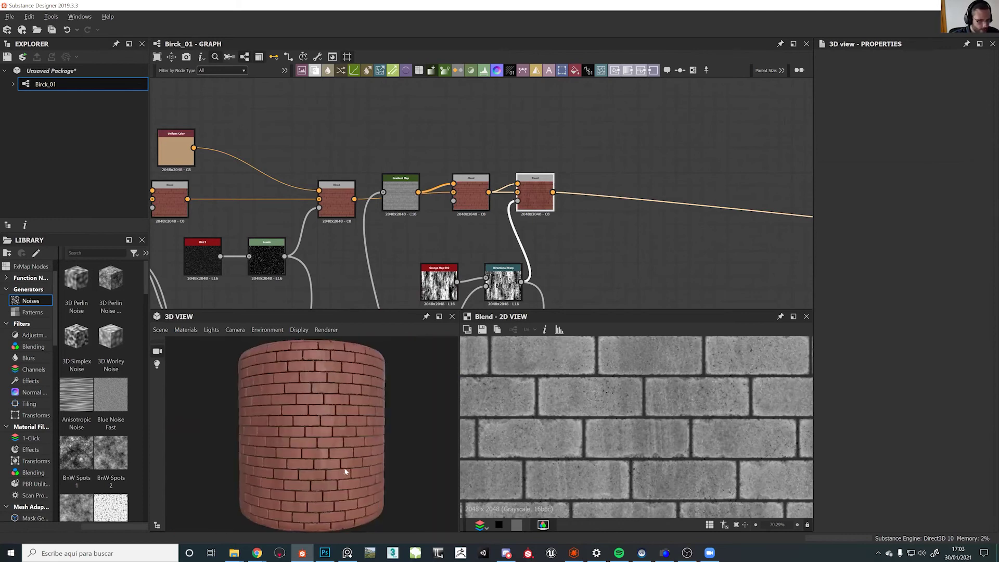
pyautogui.scroll(-5, 475, 292)
pyautogui.moveTo(308, 413); pyautogui.dragTo(310, 458)
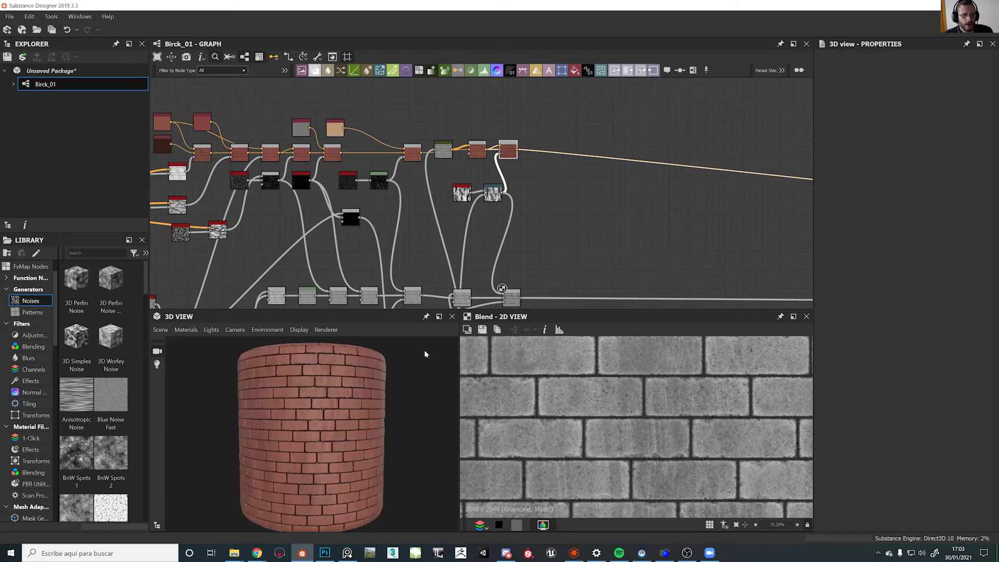
pyautogui.scroll(5, 313, 400)
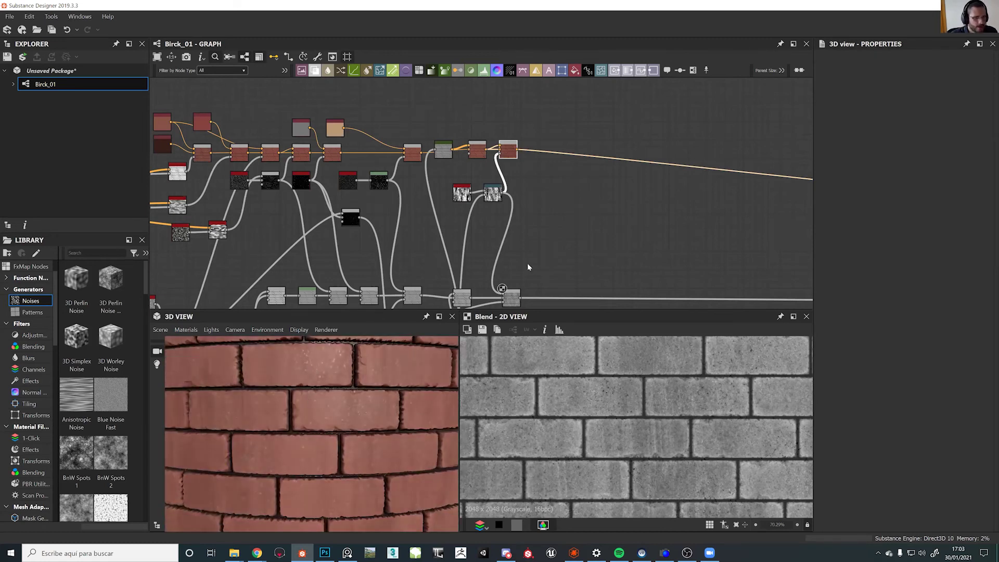
pyautogui.scroll(-4, 527, 267)
pyautogui.scroll(4, 442, 167)
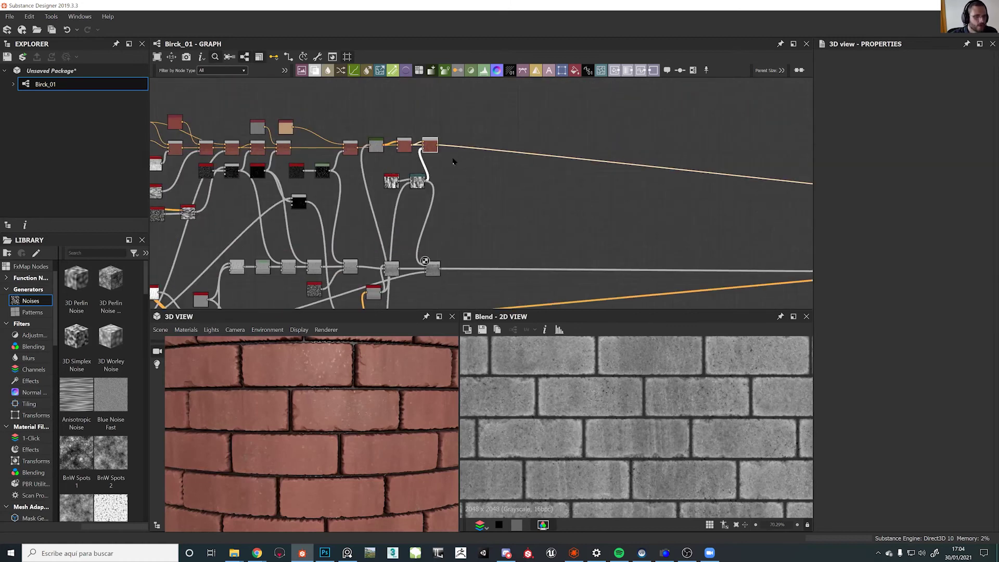
# Add a Dirt 3 noise node beside the last Blend of the roughness chain
pyautogui.moveTo(433, 272); pyautogui.dragTo(438, 282)
pyautogui.moveTo(432, 260); pyautogui.dragTo(445, 162, button='middle')
pyautogui.press('space')
pyautogui.write('dirt')
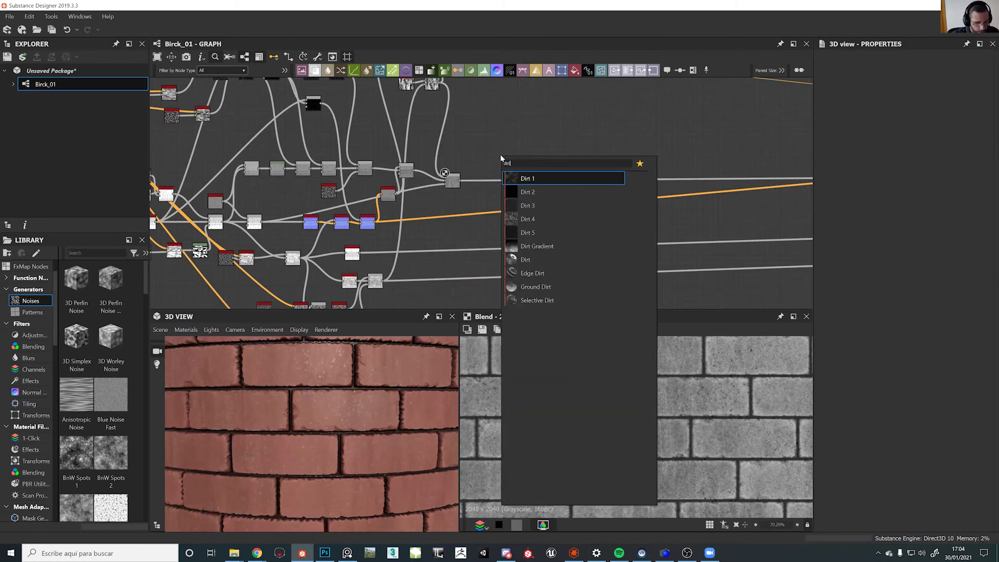
pyautogui.click(531, 214)
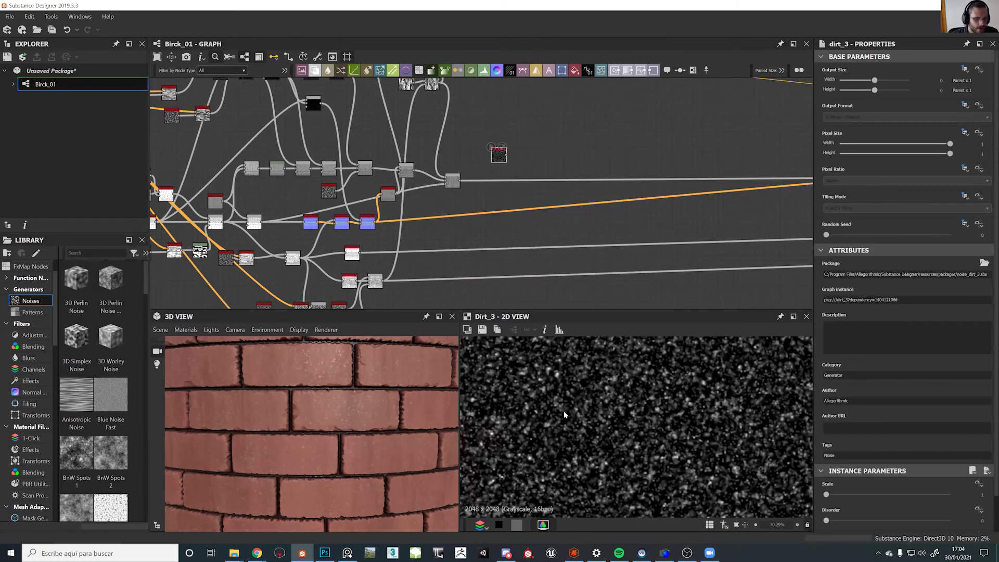
# Add a Levels node fed by the Dirt 3 noise node
pyautogui.moveTo(505, 161); pyautogui.dragTo(512, 167)
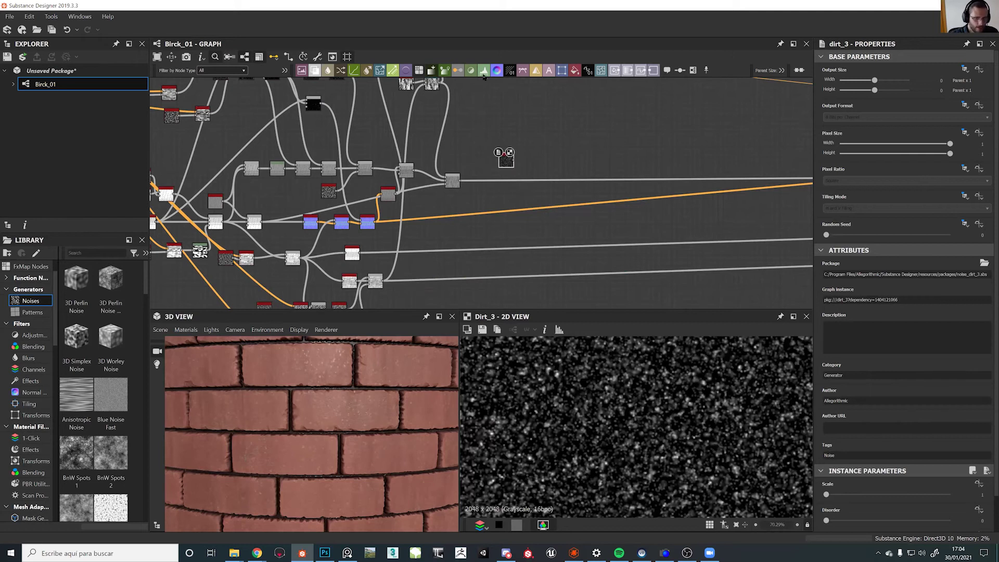
pyautogui.hotkey('ctrl', 'z')
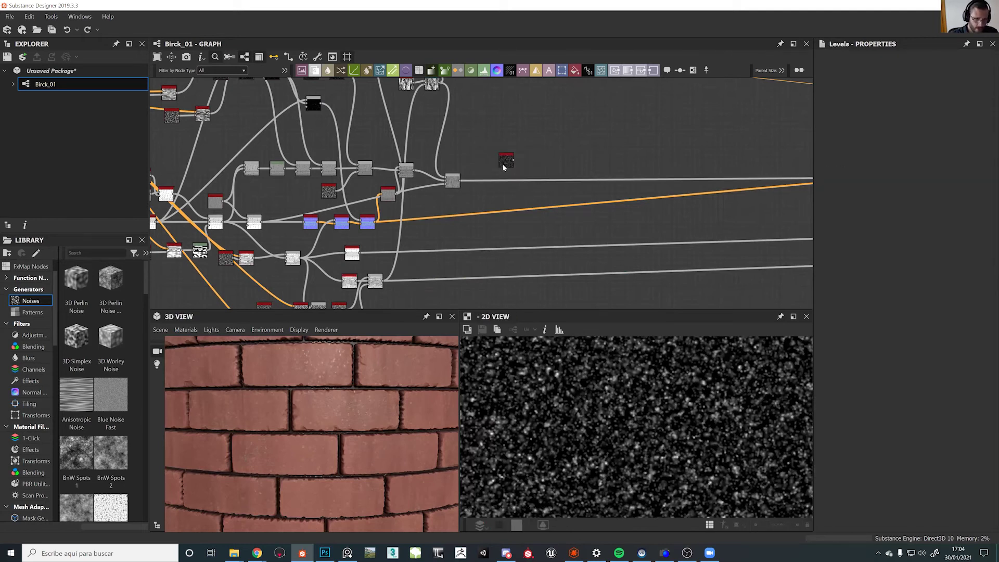
pyautogui.press('space')
pyautogui.write('levels')
pyautogui.press('Return')
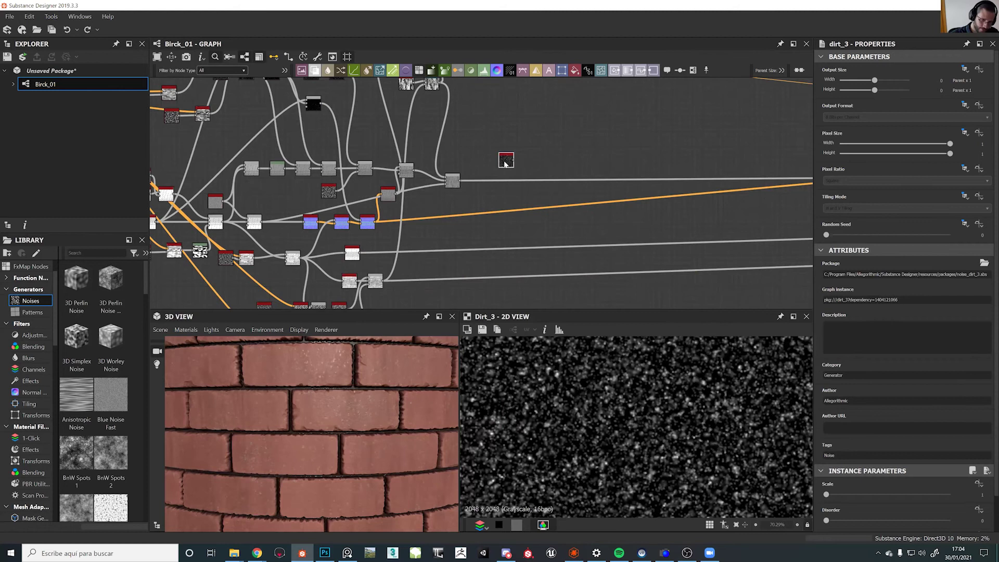
pyautogui.scroll(5, 530, 159)
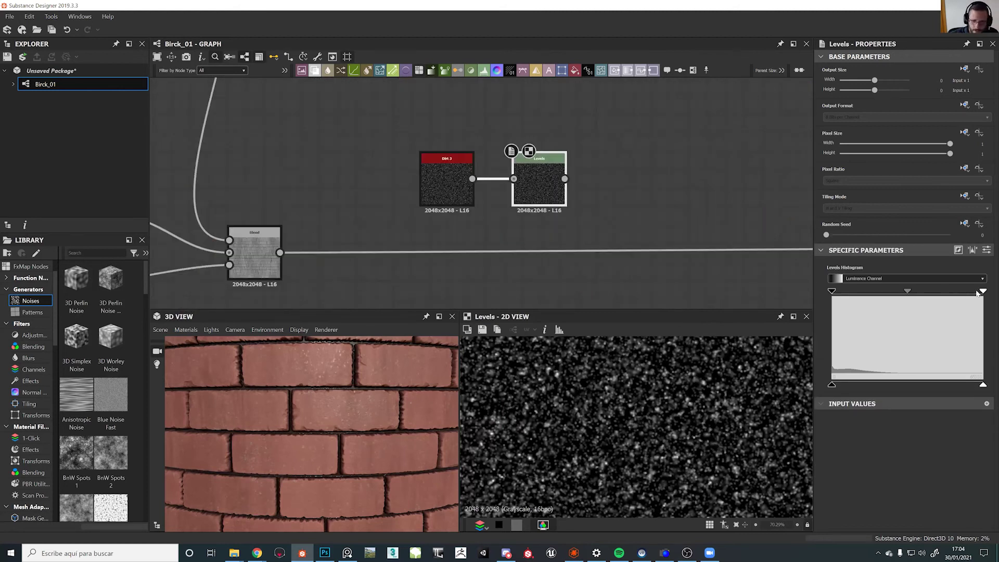
# Raise the Levels contrast by lowering the input white point and raising the input black point to isolate bright specks
pyautogui.moveTo(981, 293); pyautogui.dragTo(901, 291)
pyautogui.moveTo(834, 292); pyautogui.dragTo(866, 291)
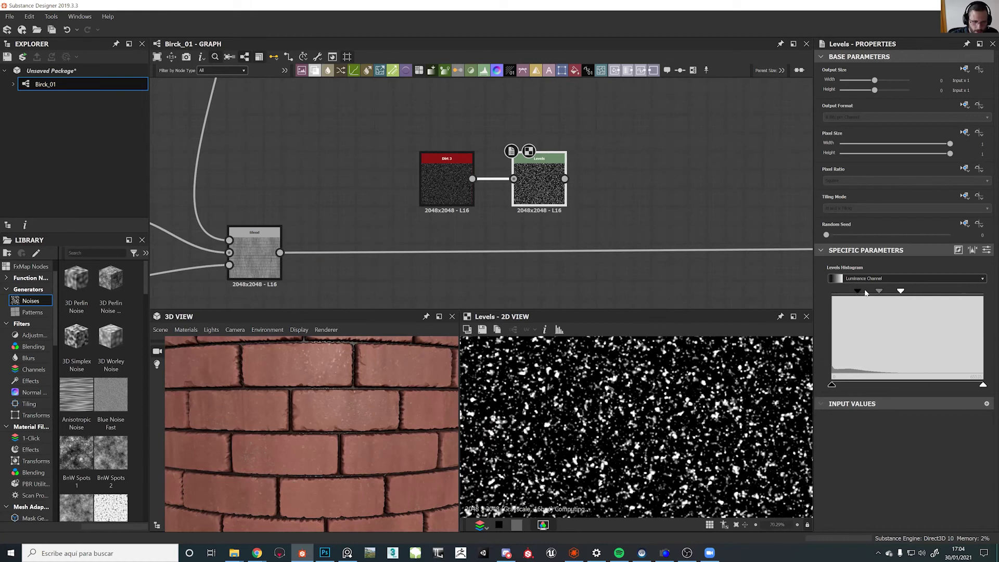
pyautogui.scroll(-6, 656, 376)
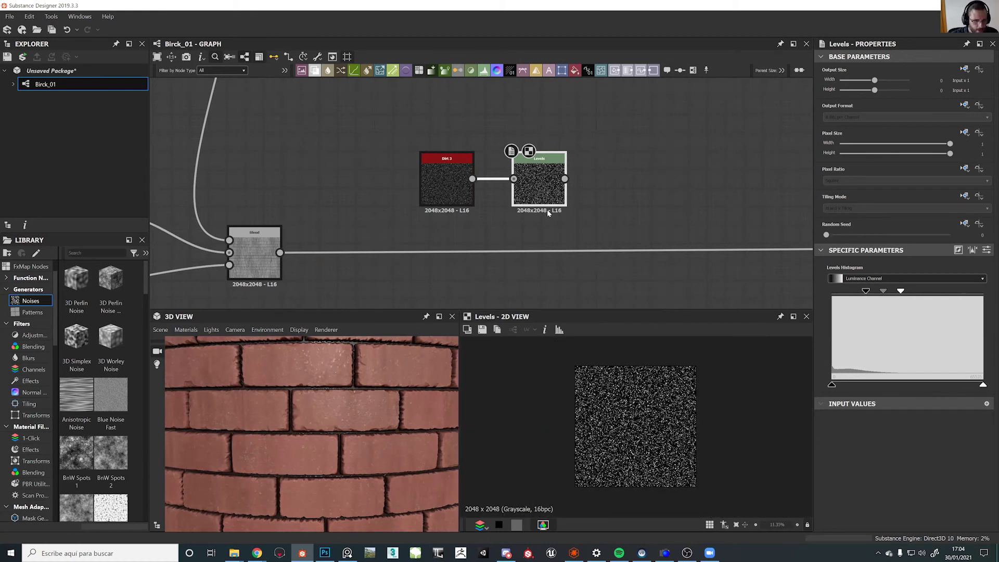
# Insert a Height Normal Blender on the normal link after the existing blender chain and place it below the Levels node
pyautogui.moveTo(547, 211); pyautogui.dragTo(518, 250, button='middle')
pyautogui.click(407, 228)
pyautogui.click(493, 234)
pyautogui.scroll(-3, 468, 233)
pyautogui.moveTo(453, 234); pyautogui.dragTo(484, 78, button='middle')
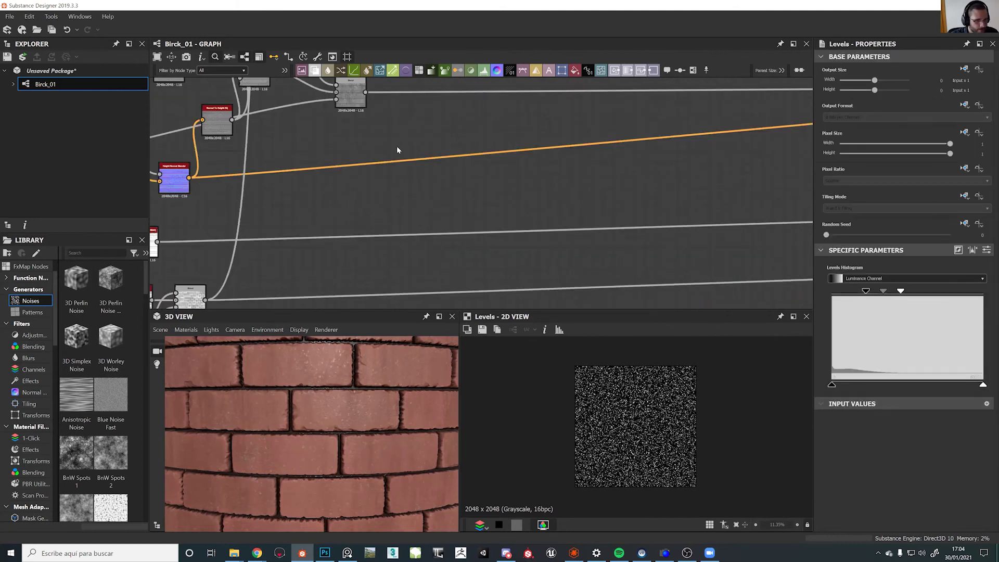
pyautogui.scroll(-1, 397, 150)
pyautogui.moveTo(240, 173); pyautogui.dragTo(312, 215, button='middle')
pyautogui.click(284, 223)
pyautogui.moveTo(451, 184); pyautogui.dragTo(472, 232)
pyautogui.scroll(-2, 506, 258)
pyautogui.moveTo(506, 257); pyautogui.dragTo(414, 261, button='middle')
pyautogui.press('space')
pyautogui.write('height')
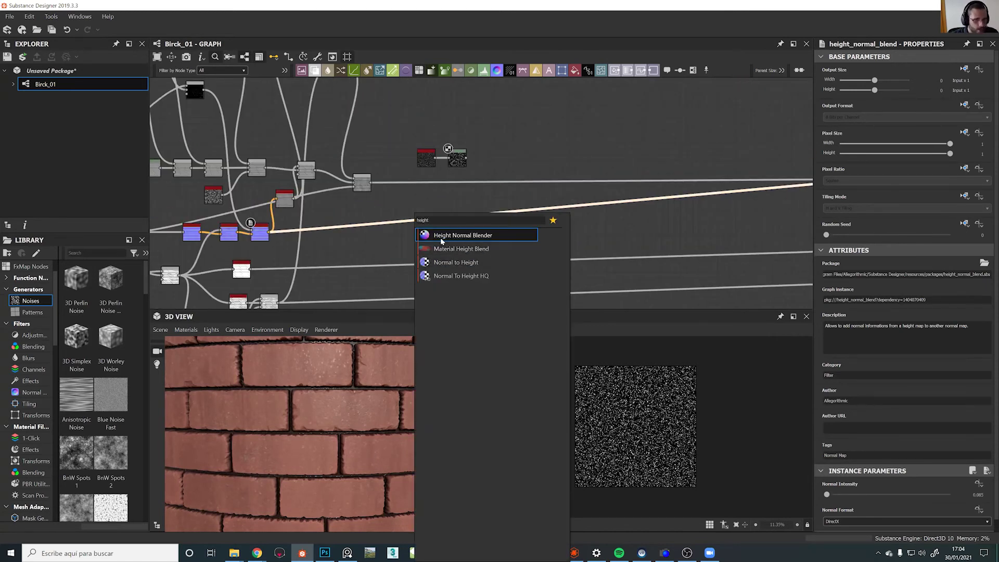
pyautogui.click(428, 236)
pyautogui.moveTo(761, 196); pyautogui.dragTo(480, 229)
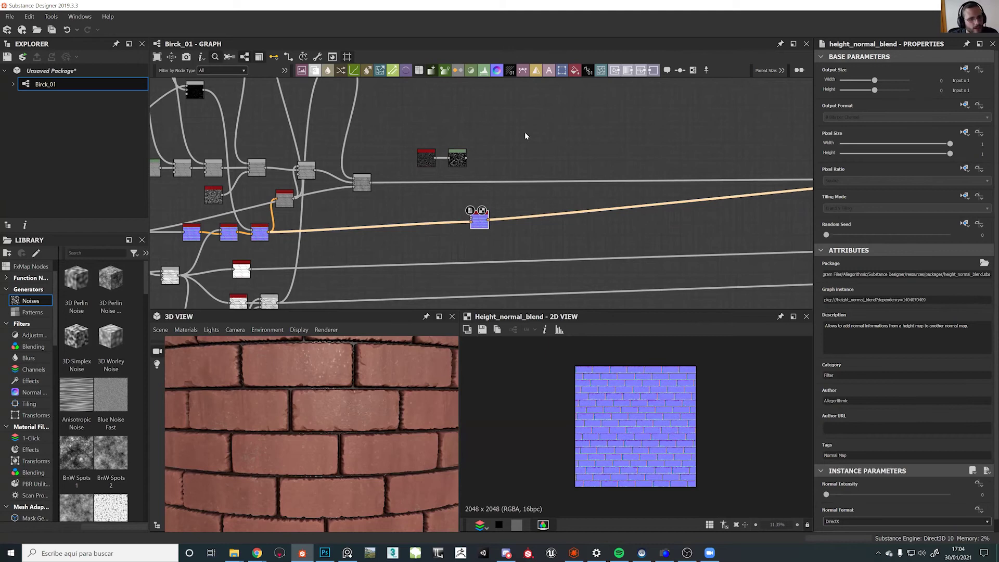
# Add an Invert Grayscale node to the output of the Dirt 3 Levels node
pyautogui.scroll(5, 484, 156)
pyautogui.doubleClick(432, 185)
pyautogui.scroll(5, 650, 397)
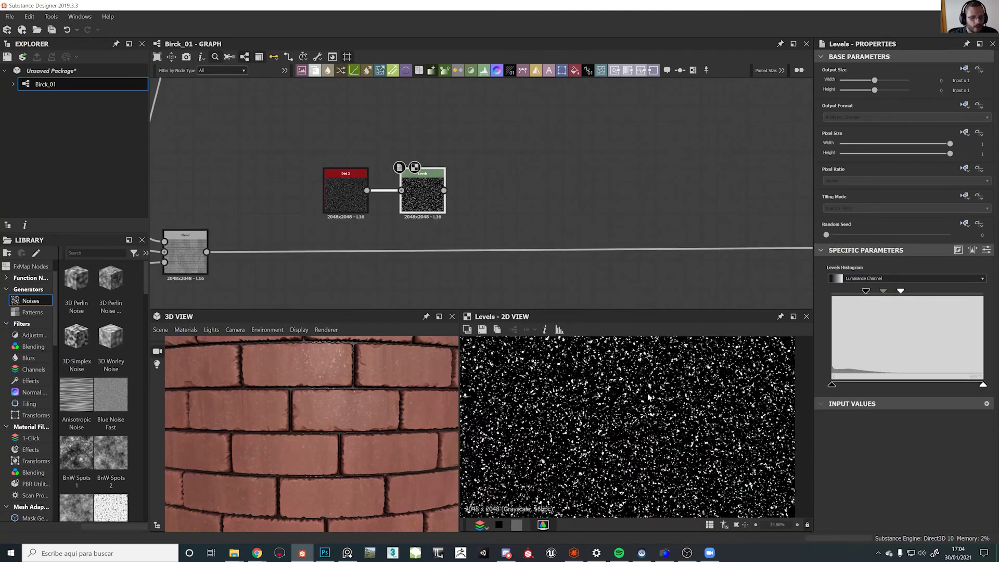
pyautogui.scroll(8, 649, 397)
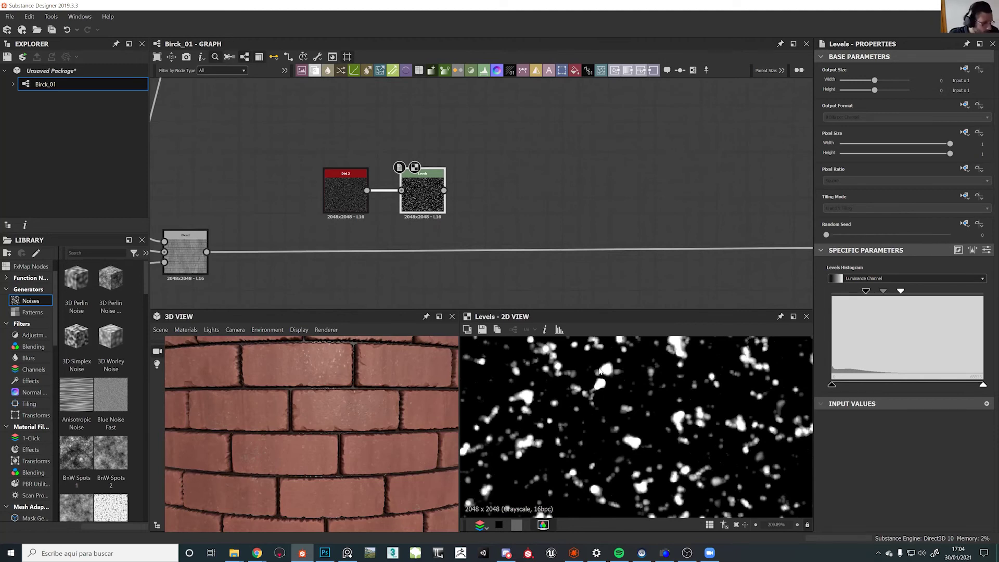
pyautogui.press('space')
pyautogui.write('invert')
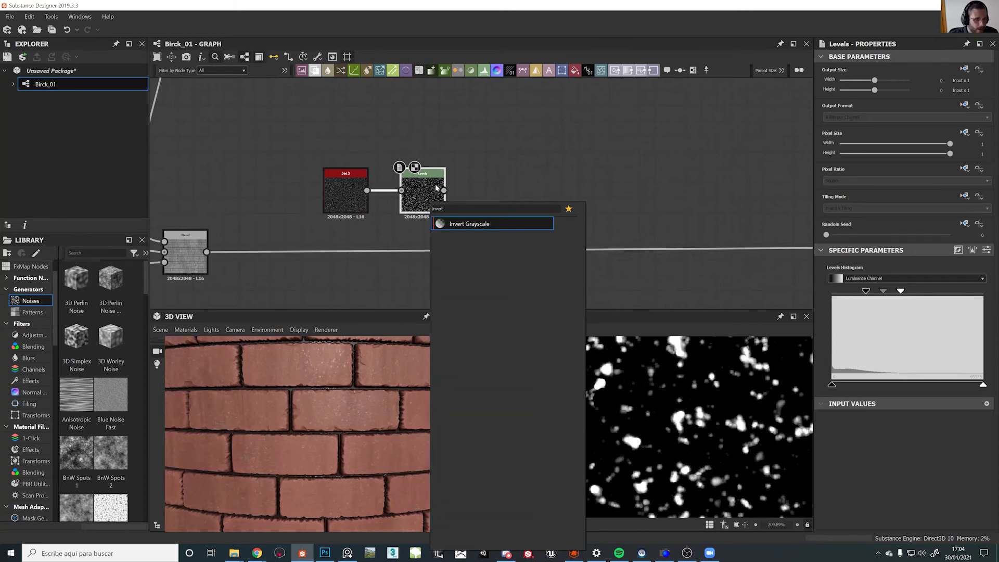
pyautogui.press('Escape')
pyautogui.press('space')
pyautogui.write('inve')
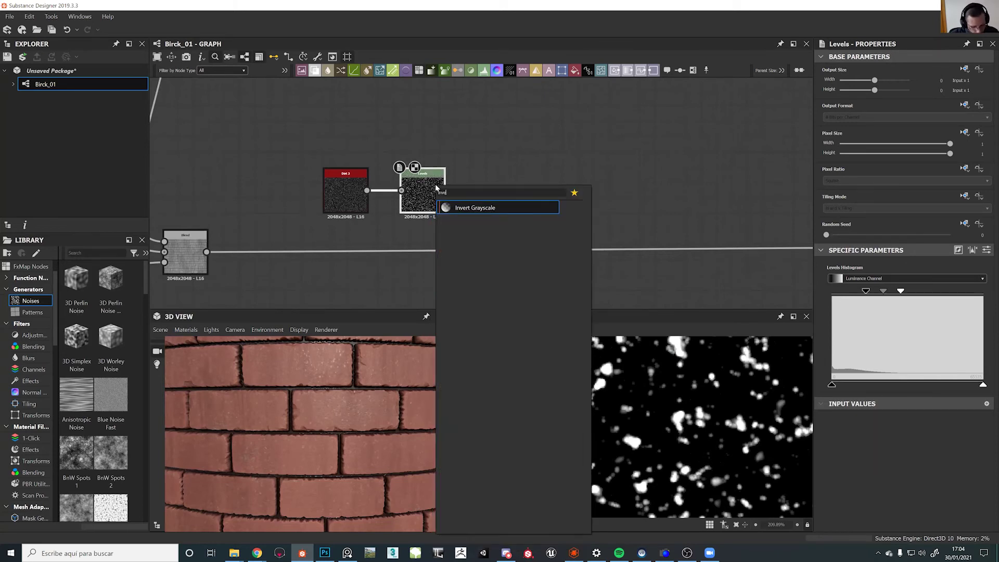
pyautogui.click(471, 207)
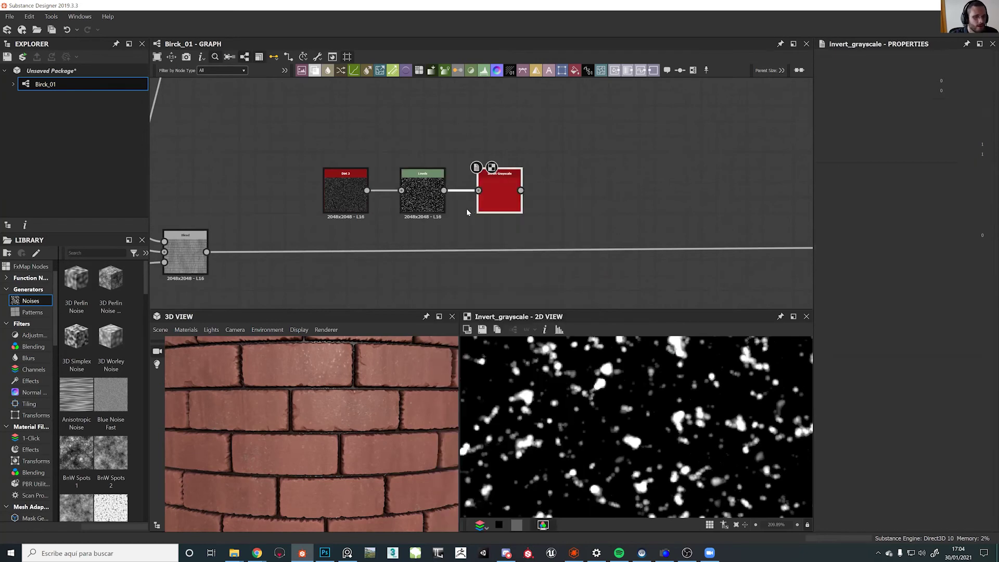
# Connect the Invert Grayscale output to the Height input of the new Height Normal Blender
pyautogui.moveTo(590, 224); pyautogui.dragTo(540, 133, button='middle')
pyautogui.scroll(-3, 540, 132)
pyautogui.click(463, 199)
pyautogui.scroll(4, 468, 201)
# Set the new Height Normal Blender's Normal Intensity to 0.25 and check the bricks in the 3D view
pyautogui.doubleClick(472, 202)
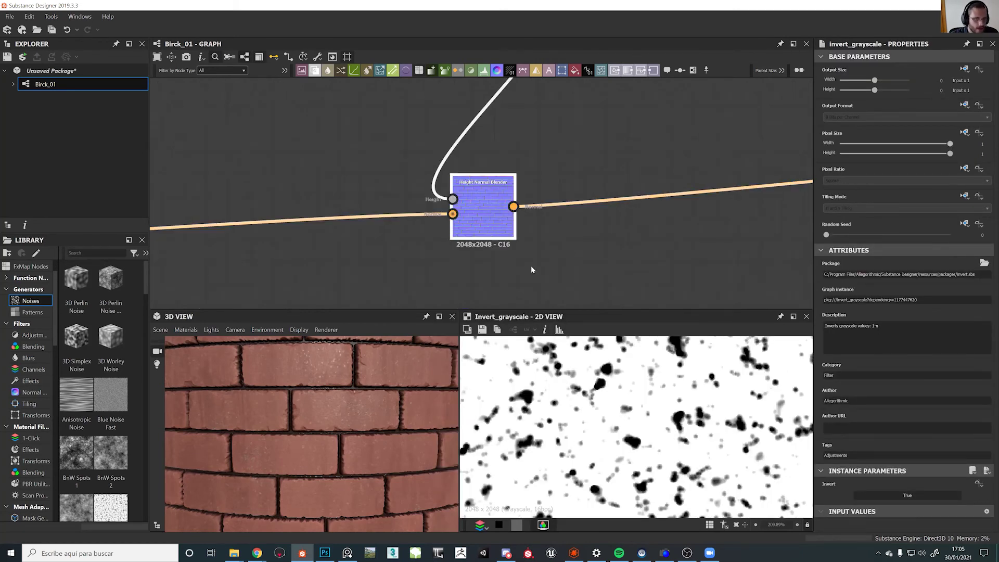
pyautogui.click(831, 496)
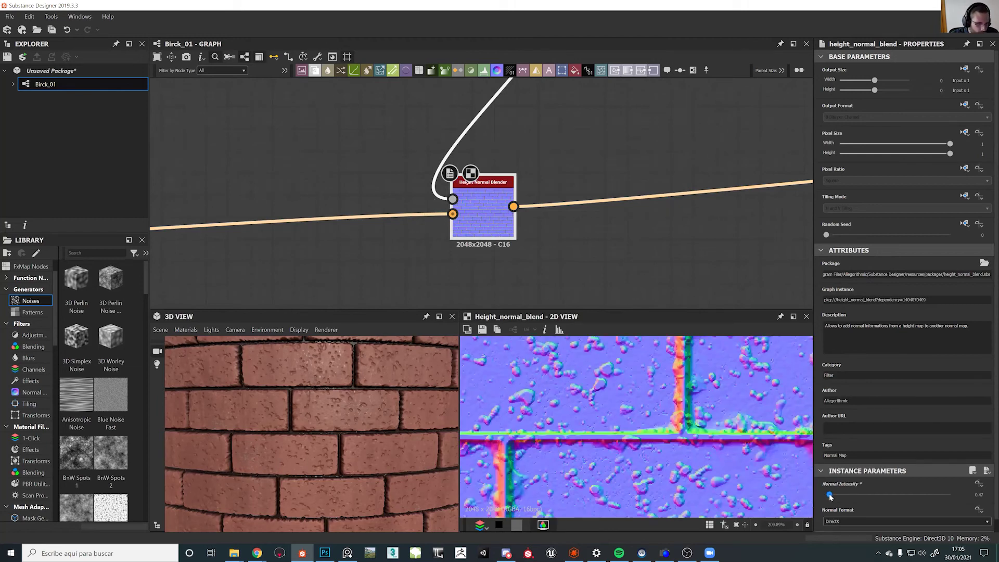
pyautogui.doubleClick(977, 492)
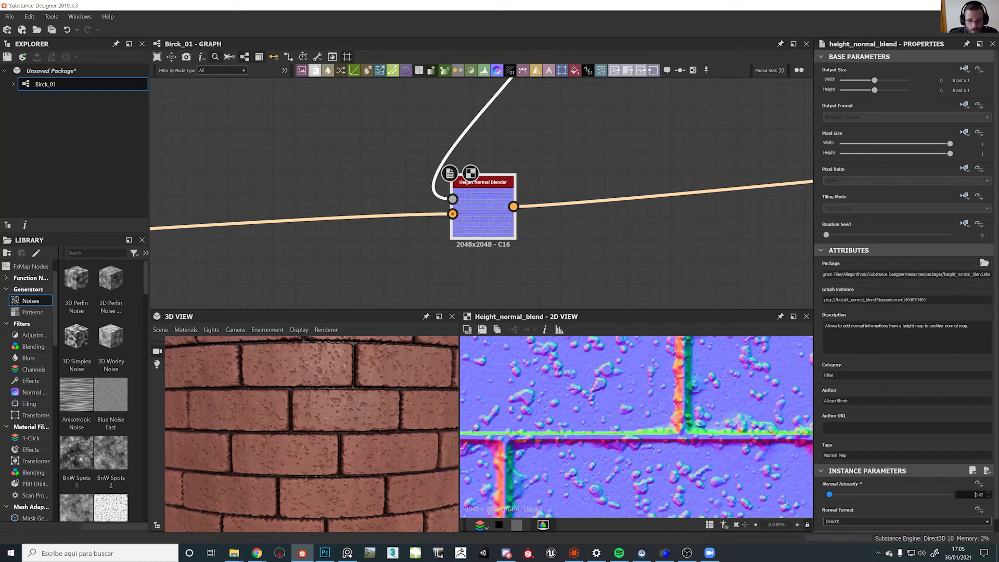
pyautogui.write('0.25')
pyautogui.press('Return')
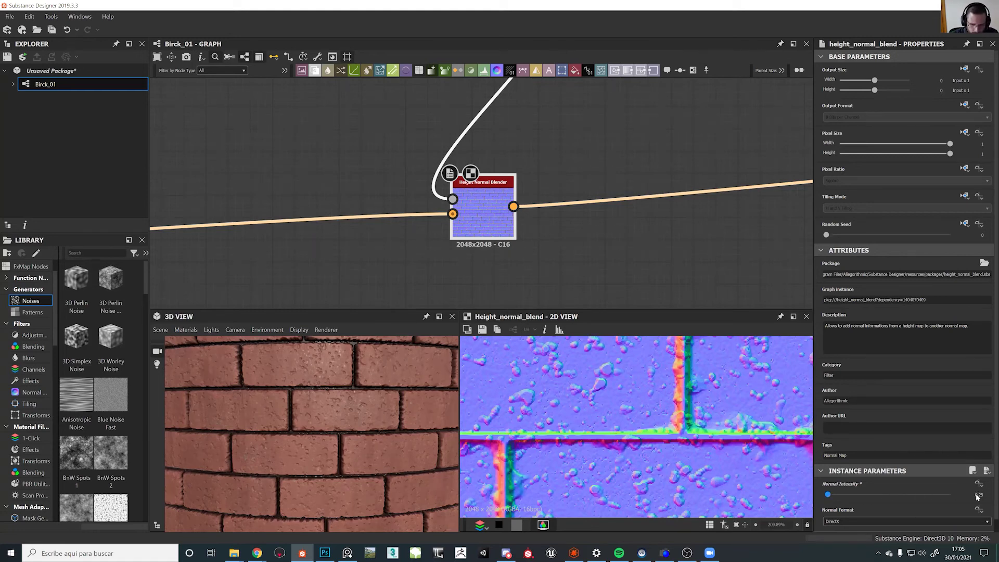
pyautogui.scroll(-5, 300, 397)
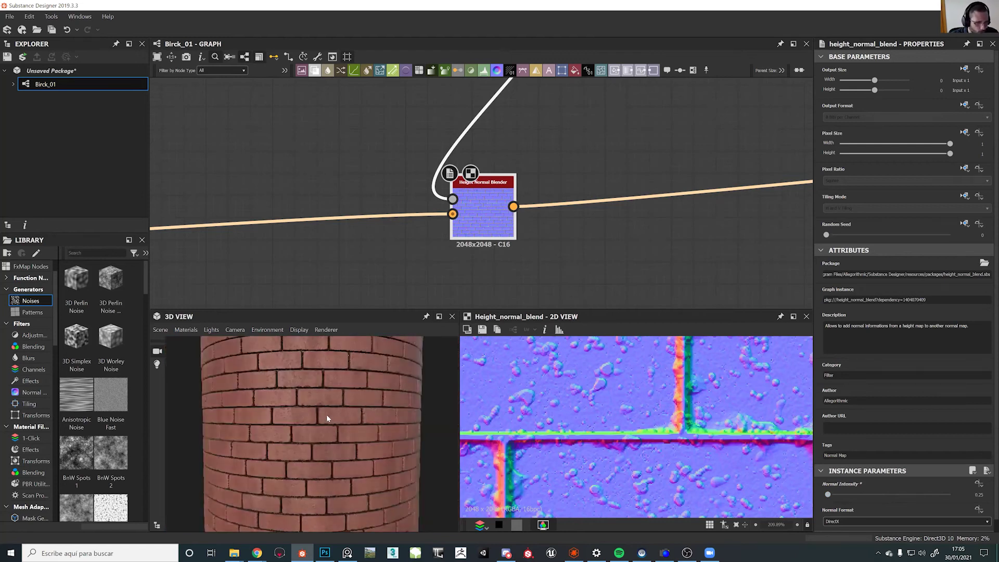
pyautogui.scroll(5, 317, 409)
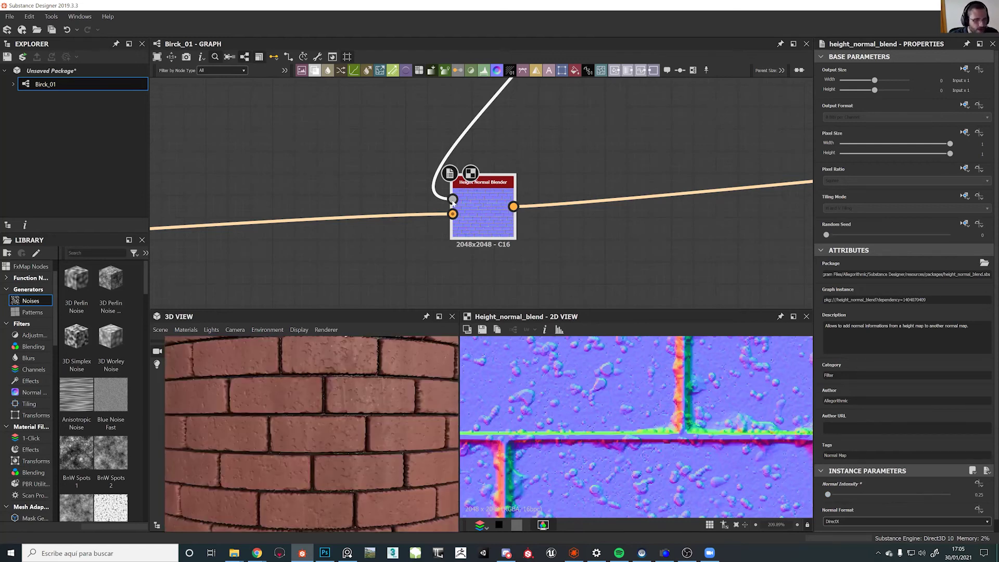
# Raise the Levels node's input black point close to the white point to leave fewer specks
pyautogui.moveTo(453, 203); pyautogui.dragTo(100, 231, button='middle')
pyautogui.click(474, 146)
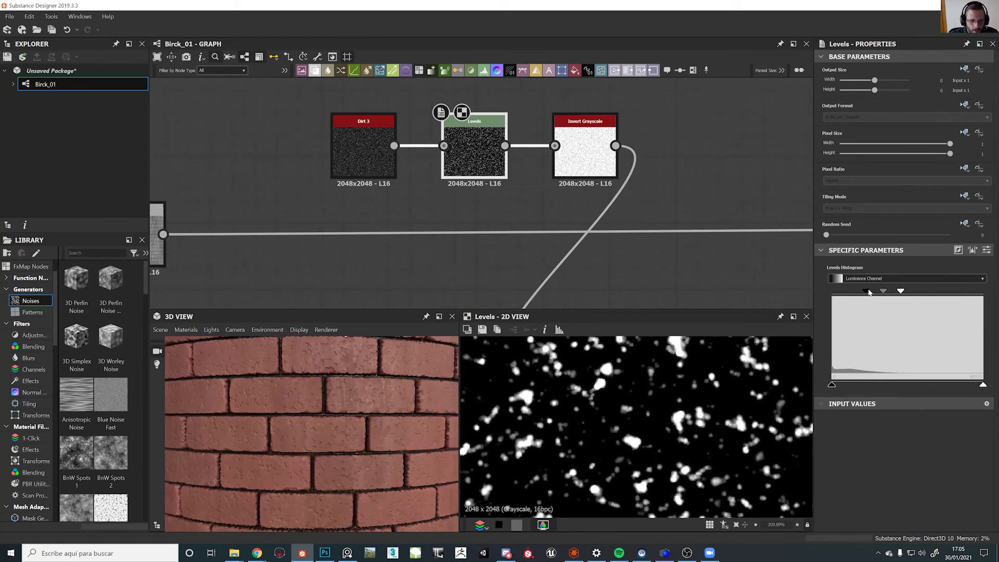
pyautogui.moveTo(869, 293); pyautogui.dragTo(884, 295)
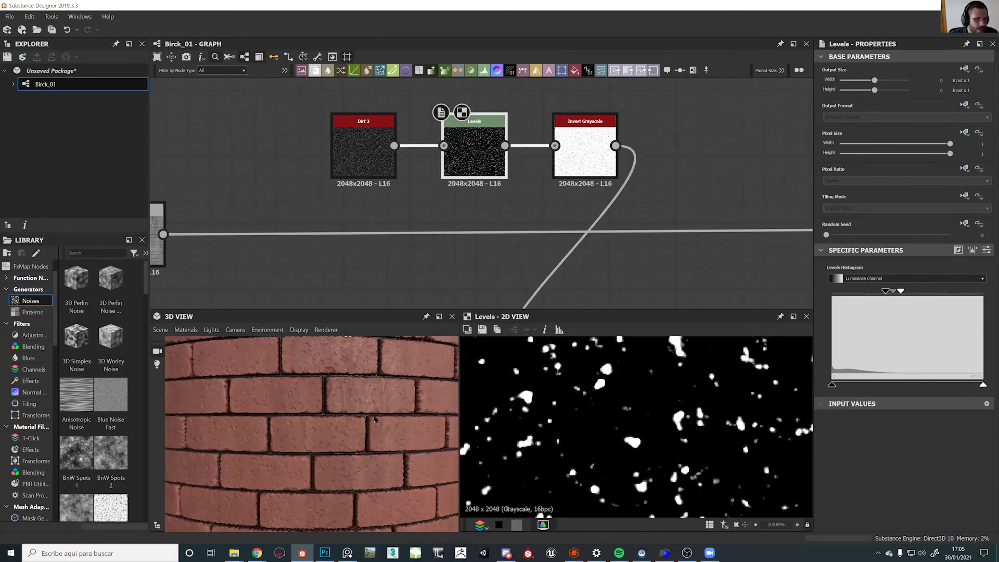
pyautogui.scroll(-5, 339, 410)
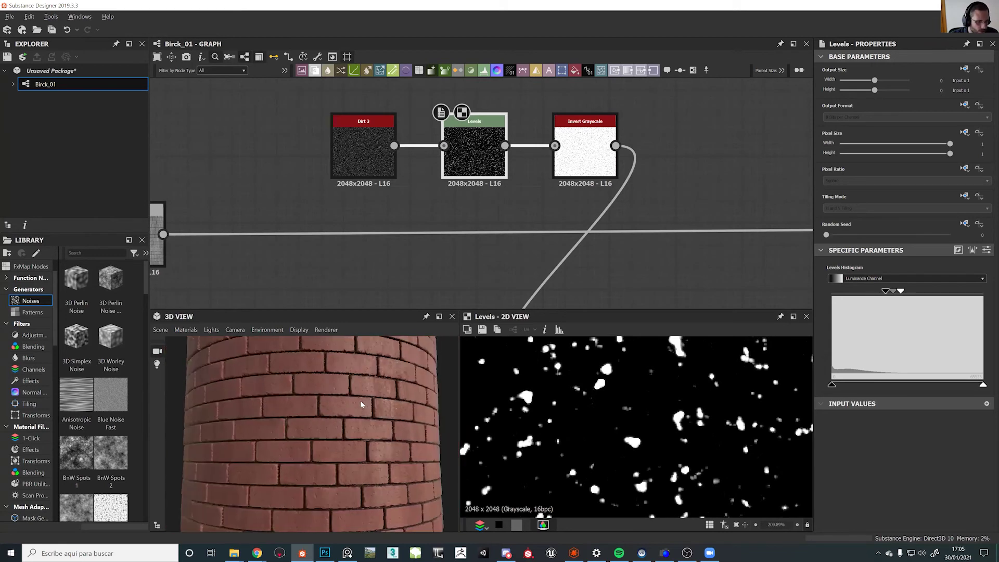
# Rearrange the Dirt 3, Levels and Invert Grayscale nodes to leave a gap between Levels and Invert Grayscale
pyautogui.scroll(-4, 417, 204)
pyautogui.moveTo(443, 268); pyautogui.dragTo(457, 214, button='middle')
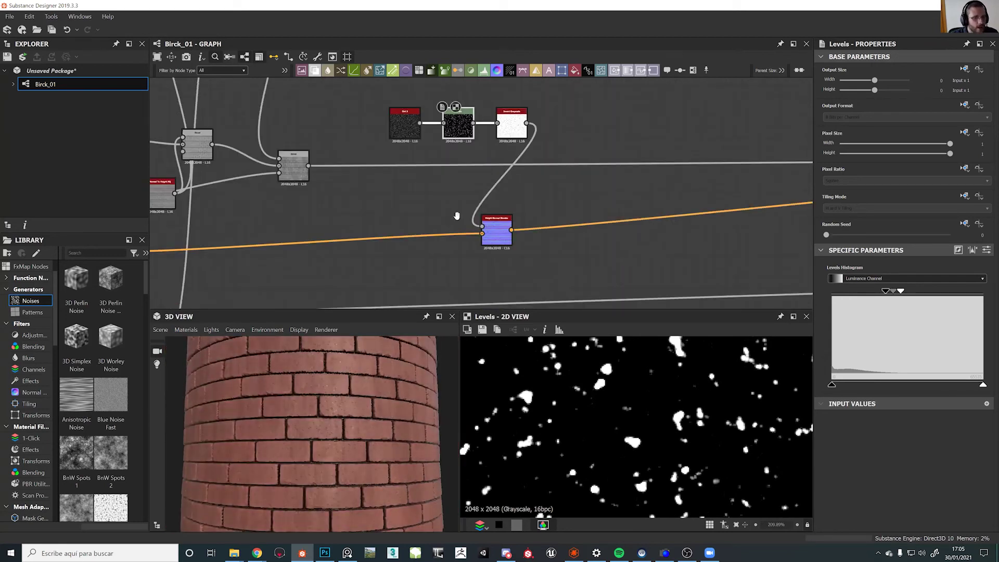
pyautogui.moveTo(364, 95); pyautogui.dragTo(396, 162, button='middle')
pyautogui.moveTo(396, 158); pyautogui.dragTo(479, 199)
pyautogui.moveTo(547, 198); pyautogui.dragTo(596, 198)
pyautogui.moveTo(398, 172); pyautogui.dragTo(426, 190)
pyautogui.click(439, 198)
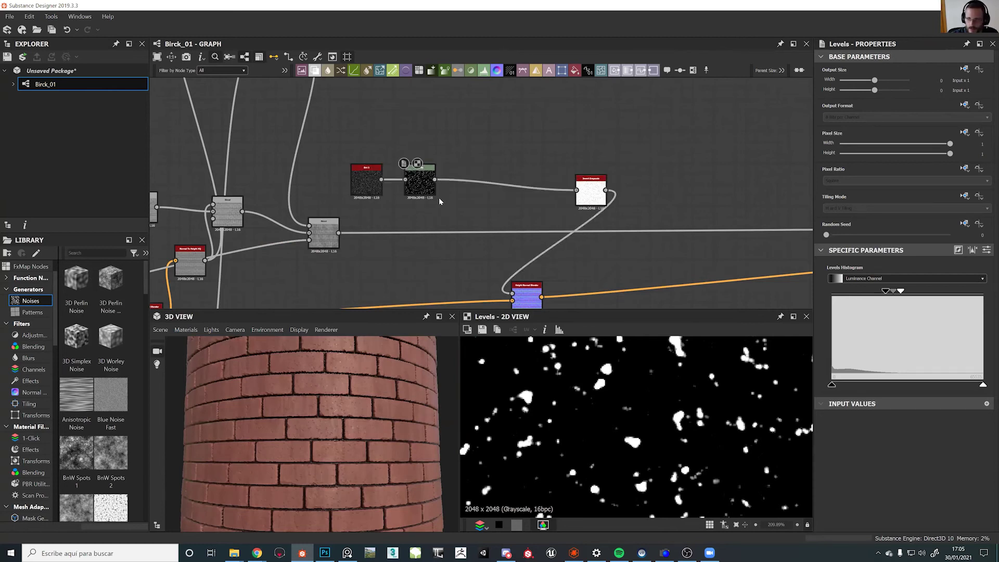
# Insert a Blend node between the Levels and Invert Grayscale nodes
pyautogui.click(420, 180)
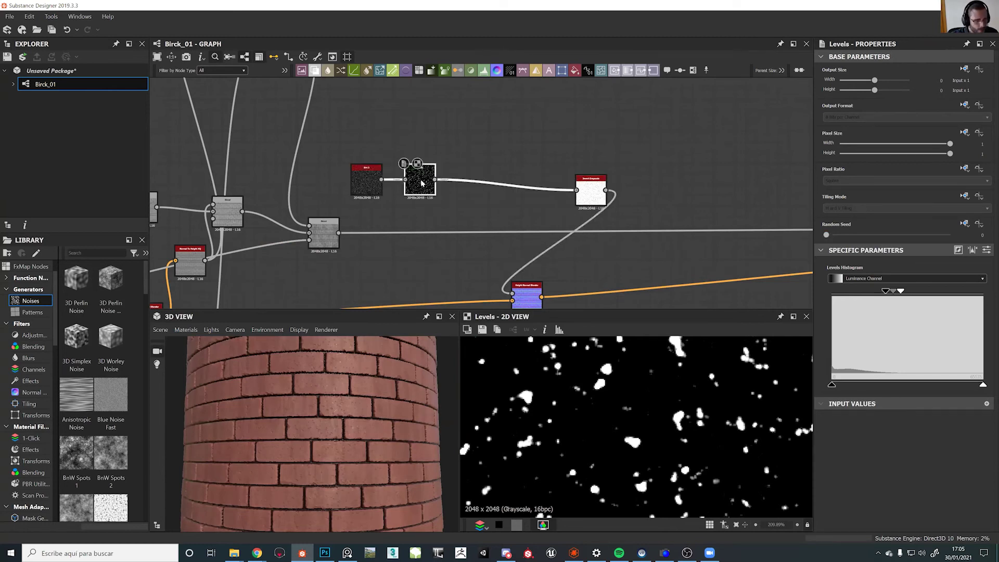
pyautogui.press('space')
pyautogui.write('b')
pyautogui.click(443, 206)
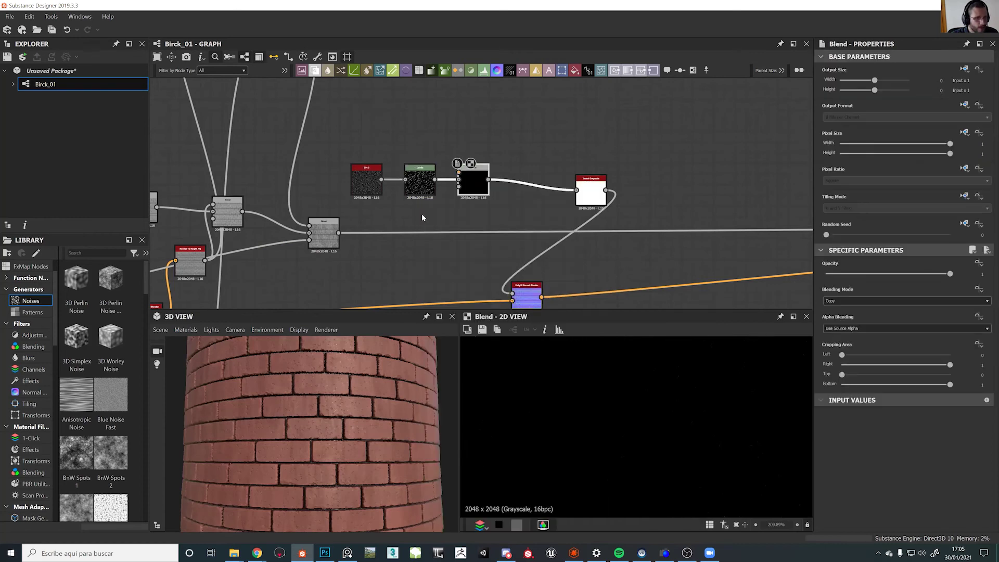
# Add a Gaussian Noise node above the Levels node and set its Scale to 21
pyautogui.click(421, 214)
pyautogui.press('space')
pyautogui.write('gau')
pyautogui.click(444, 235)
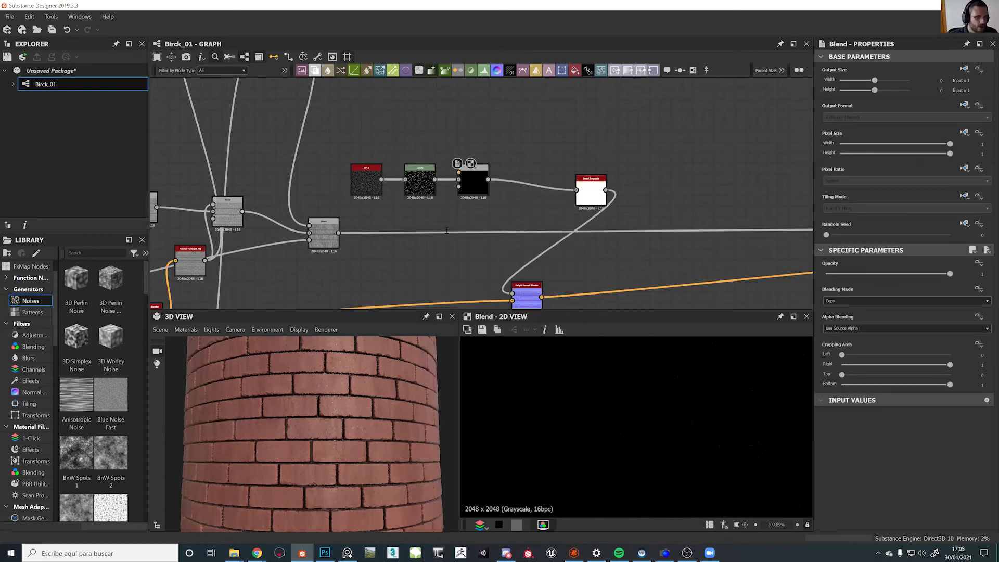
pyautogui.moveTo(428, 217); pyautogui.dragTo(428, 144)
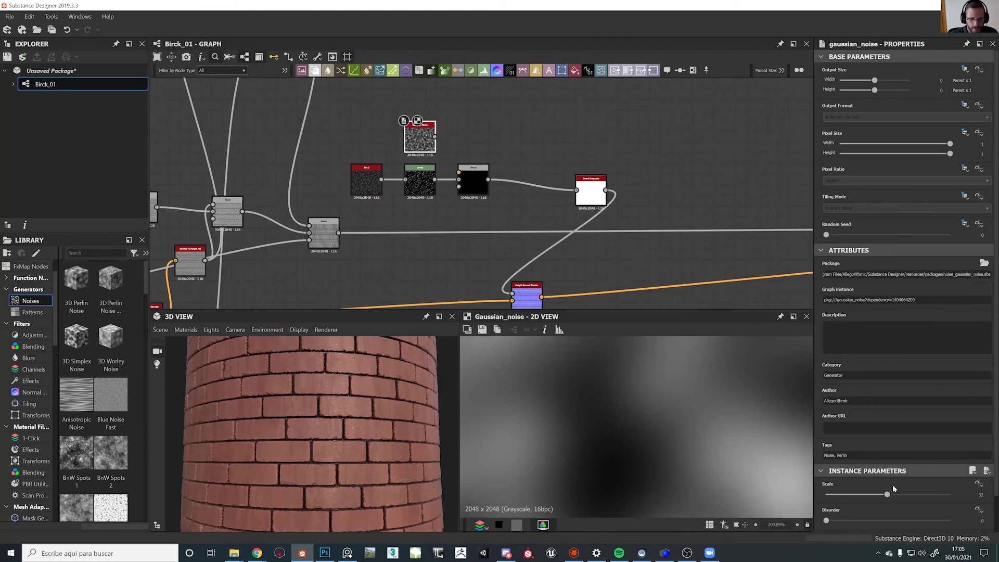
pyautogui.moveTo(879, 497); pyautogui.dragTo(859, 496)
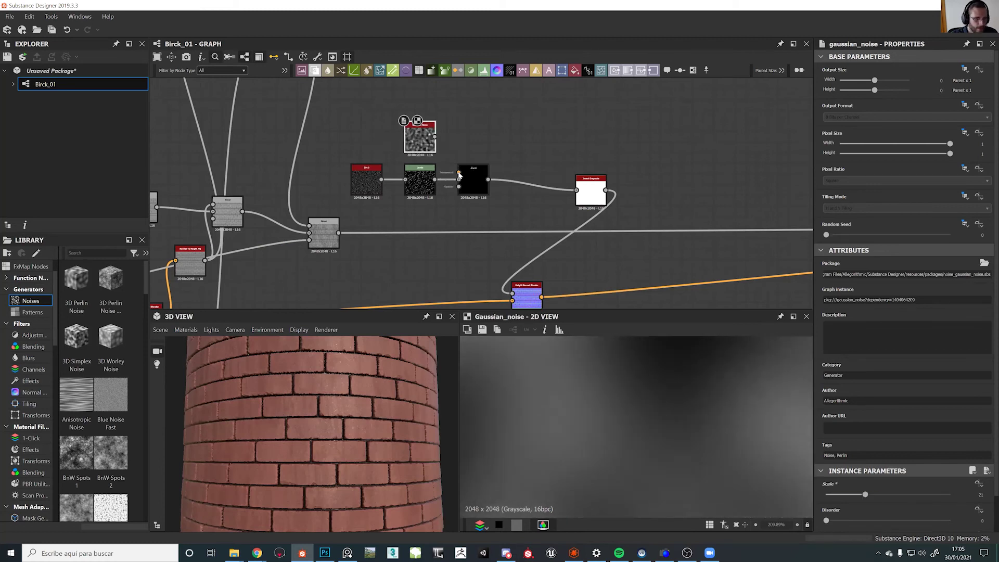
# Connect the Gaussian Noise to the Blend node's foreground input and set the Blending Mode to Multiply
pyautogui.moveTo(437, 134); pyautogui.dragTo(436, 135)
pyautogui.click(474, 179)
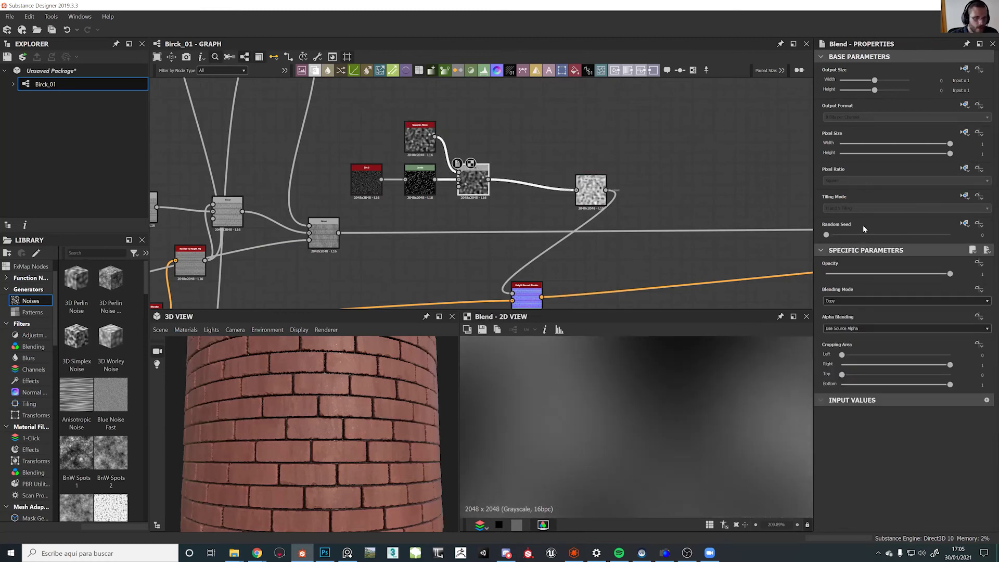
pyautogui.click(845, 301)
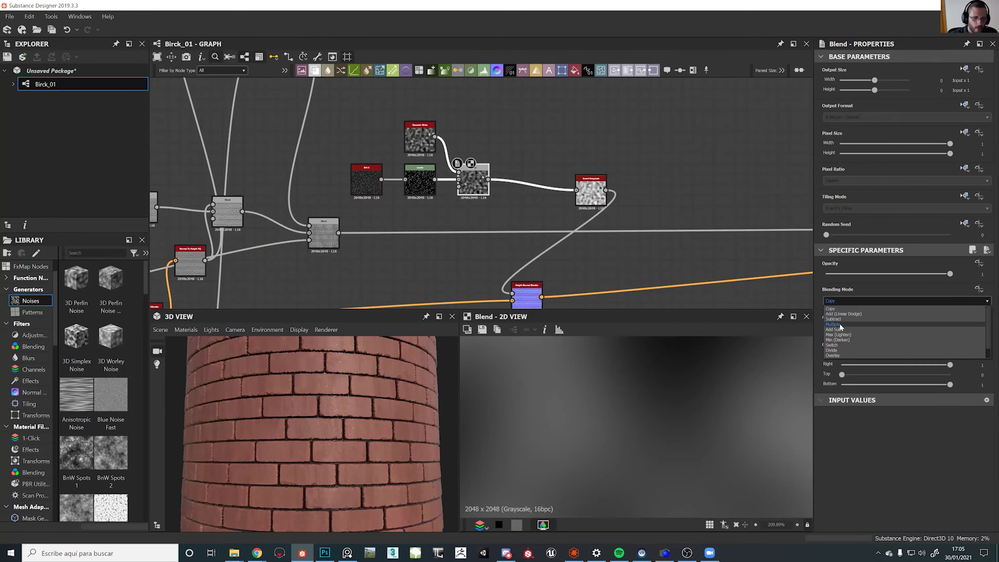
pyautogui.click(833, 325)
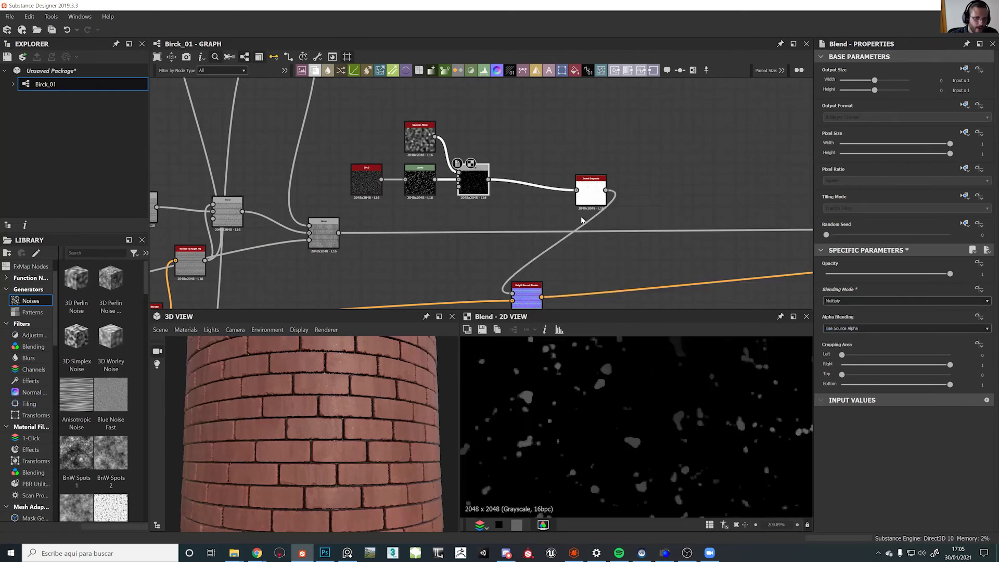
# Preview the Invert Grayscale output and inspect the brick surface on the 3D cylinder
pyautogui.doubleClick(591, 192)
pyautogui.scroll(-1, 657, 414)
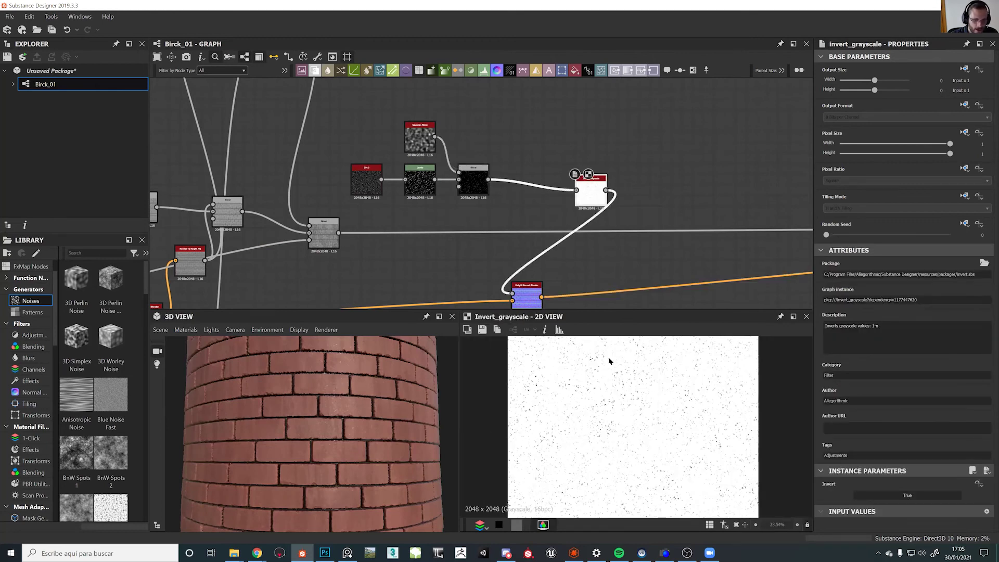
pyautogui.moveTo(352, 413)
pyautogui.mouseDown()
pyautogui.moveTo(339, 429)
pyautogui.moveTo(323, 414)
pyautogui.moveTo(339, 419)
pyautogui.mouseUp()
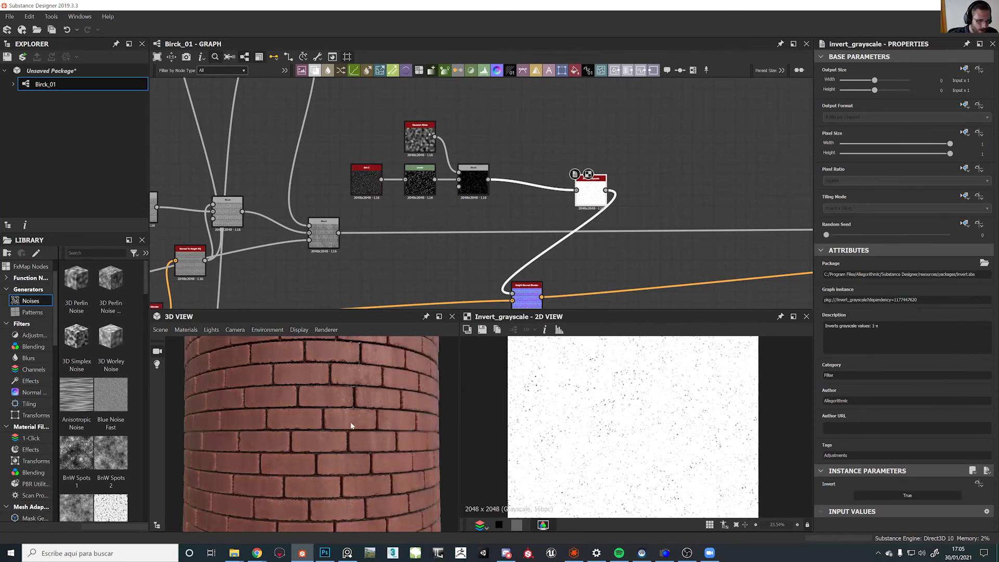
# Inspect the pitted brick surface on the 3D cylinder and move the Invert Grayscale node closer to the Blend node feeding it
pyautogui.scroll(5, 346, 420)
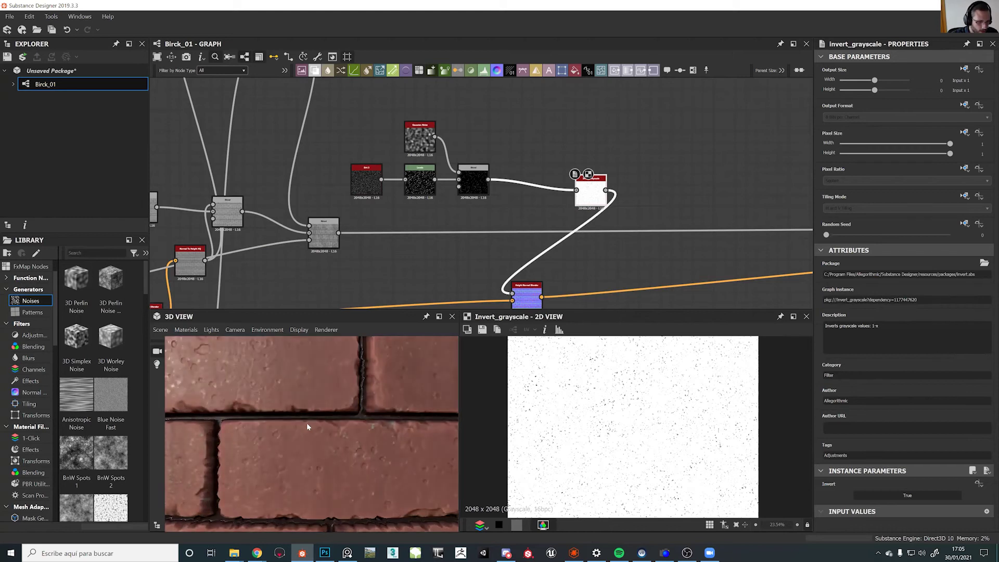
pyautogui.scroll(-5, 323, 426)
pyautogui.moveTo(332, 430)
pyautogui.mouseDown()
pyautogui.moveTo(340, 425)
pyautogui.moveTo(323, 427)
pyautogui.moveTo(339, 429)
pyautogui.moveTo(330, 421)
pyautogui.mouseUp()
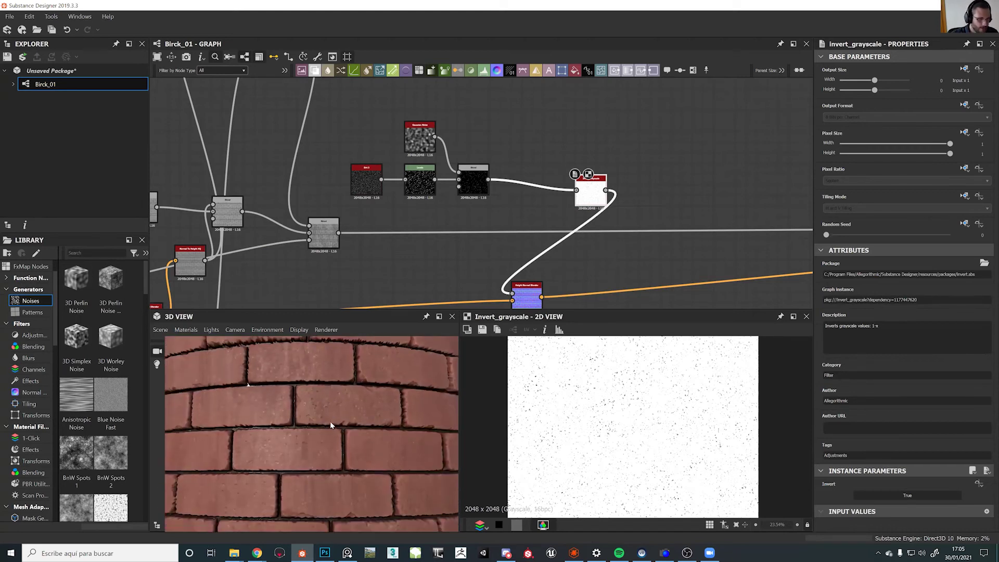
pyautogui.scroll(-4, 330, 420)
pyautogui.moveTo(486, 208); pyautogui.dragTo(485, 155, button='middle')
pyautogui.moveTo(583, 137); pyautogui.dragTo(546, 125)
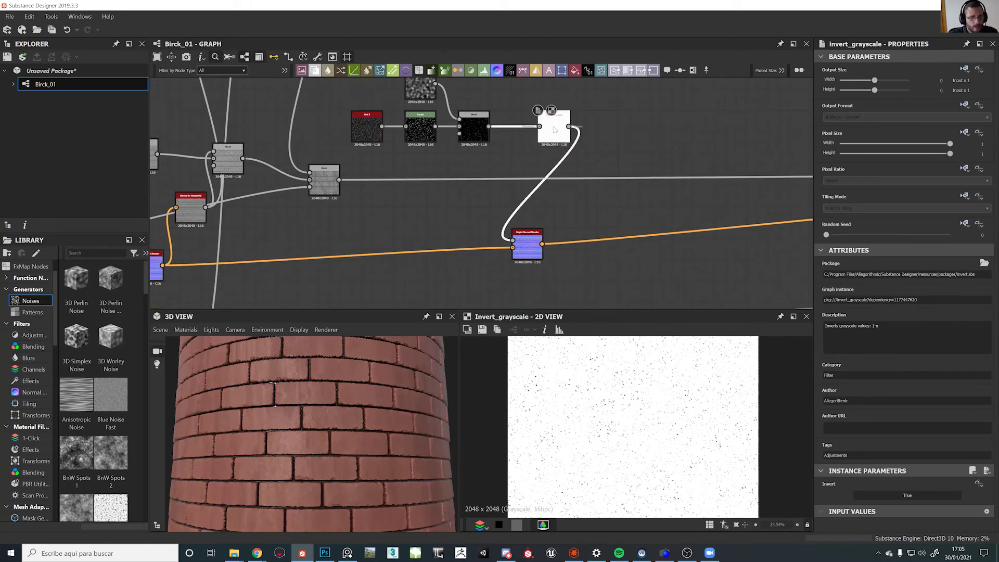
# Add an Ambient Occlusion (HBAO) node beside the Invert Grayscale node and connect the inverted mask to its input
pyautogui.scroll(3, 633, 428)
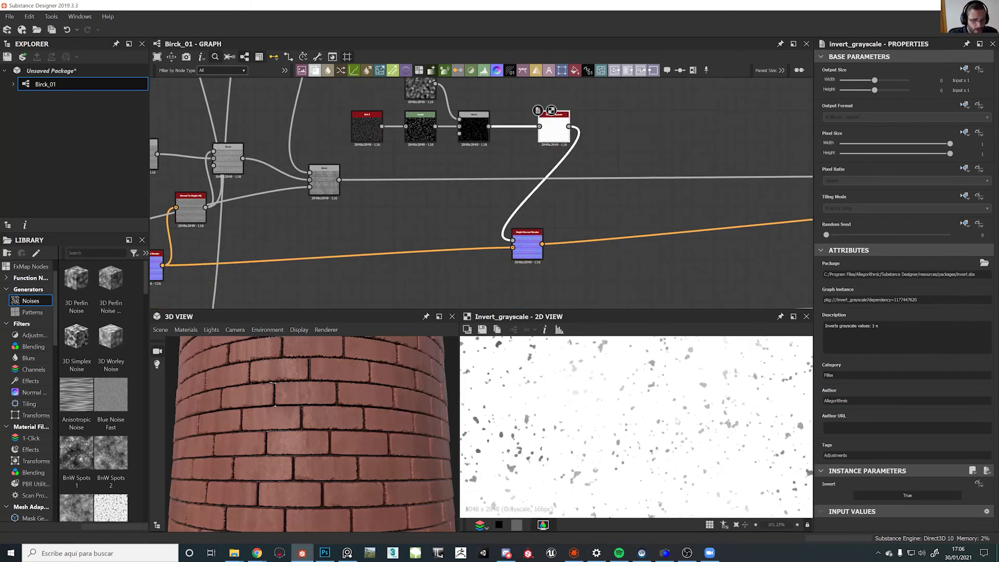
pyautogui.scroll(-4, 450, 294)
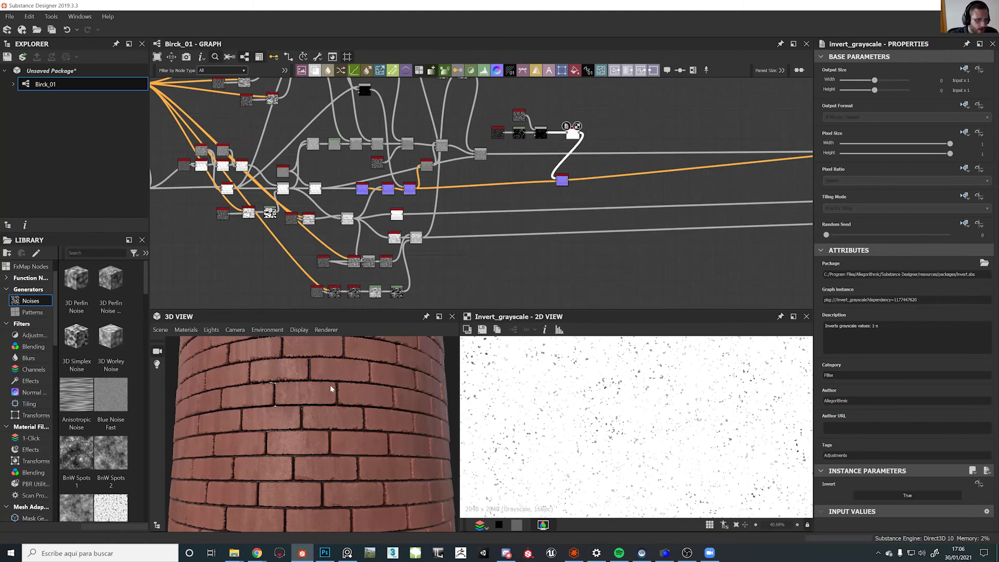
pyautogui.scroll(3, 330, 385)
pyautogui.moveTo(591, 157); pyautogui.dragTo(555, 236, button='middle')
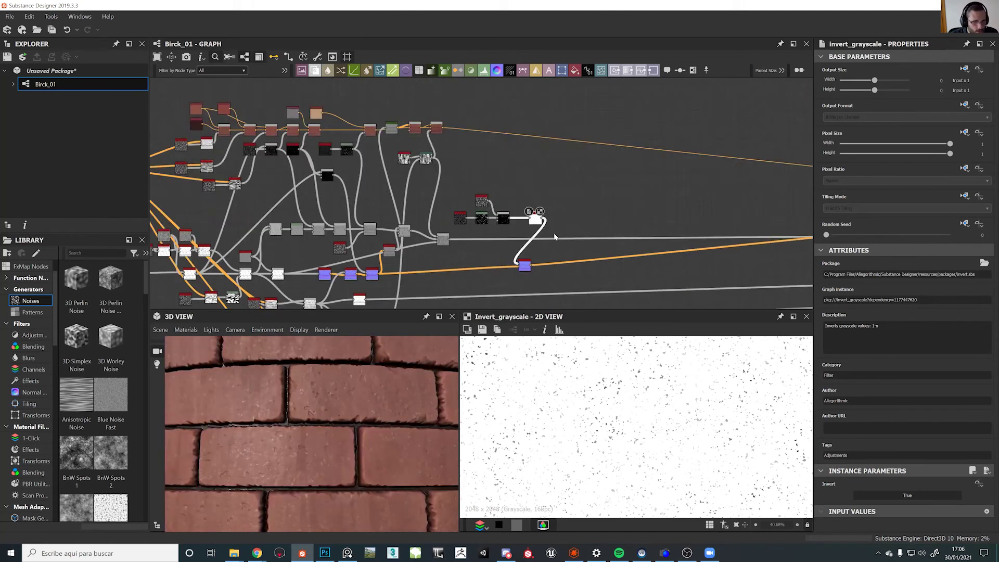
pyautogui.scroll(3, 555, 237)
pyautogui.press('space')
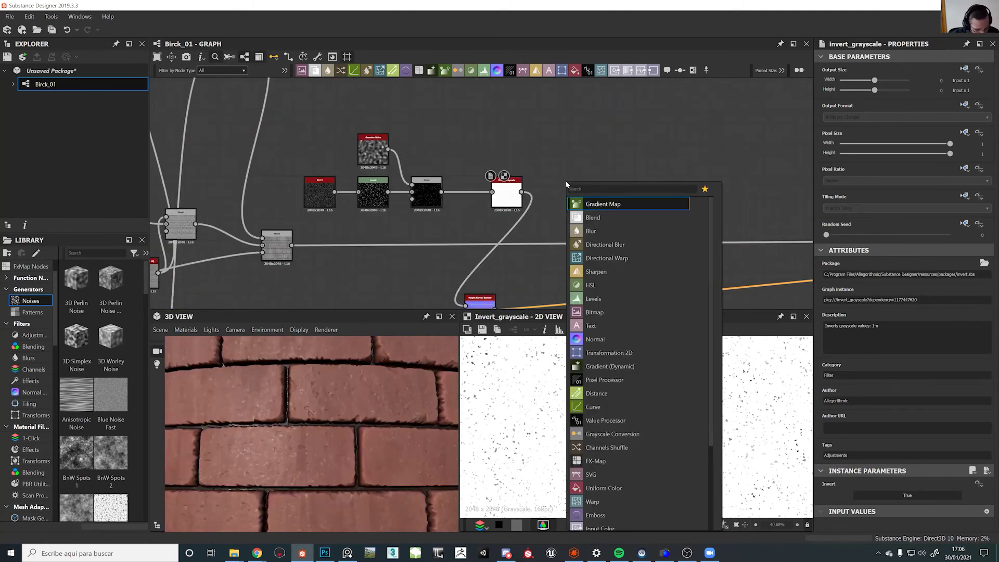
pyautogui.write('hba')
pyautogui.press('Return')
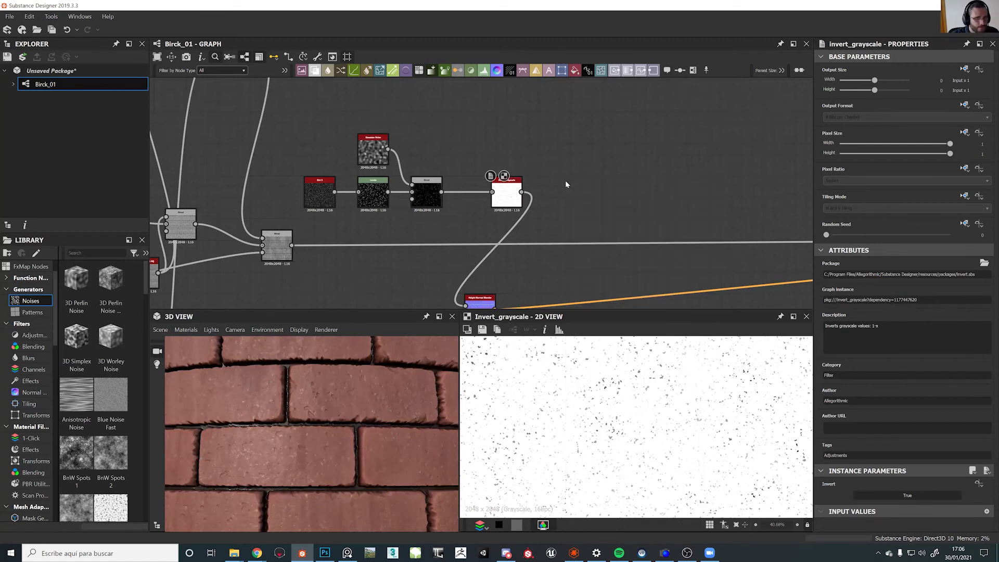
pyautogui.moveTo(521, 193); pyautogui.dragTo(577, 199)
# Configure the HBAO node with Radius 0.01, world units enabled, Surface Size 1000 and Height Scale 1 cm
pyautogui.scroll(-2, 861, 472)
pyautogui.scroll(-1, 861, 472)
pyautogui.moveTo(951, 428); pyautogui.dragTo(830, 436)
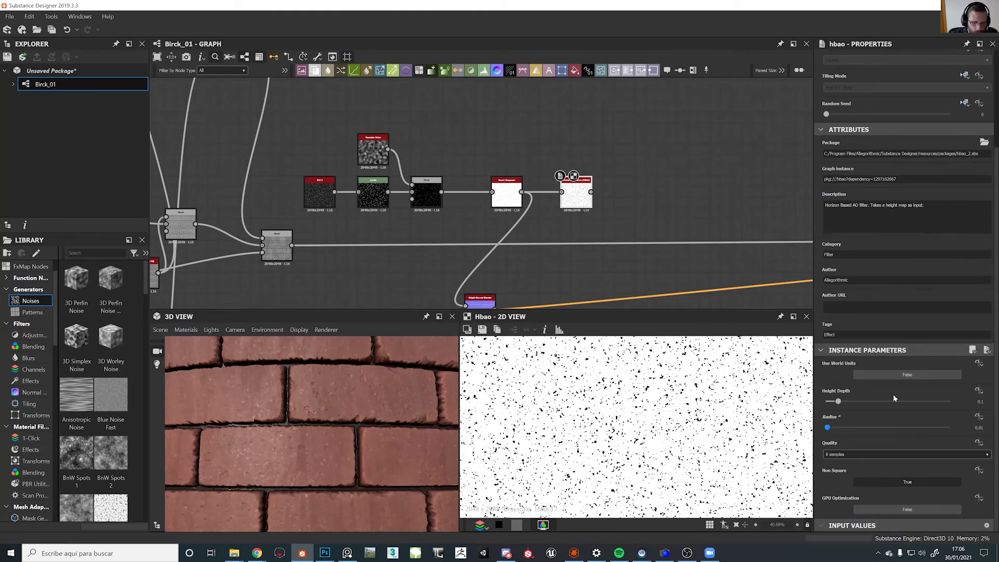
pyautogui.click(896, 376)
pyautogui.moveTo(863, 403); pyautogui.dragTo(980, 412)
pyautogui.doubleClick(975, 428)
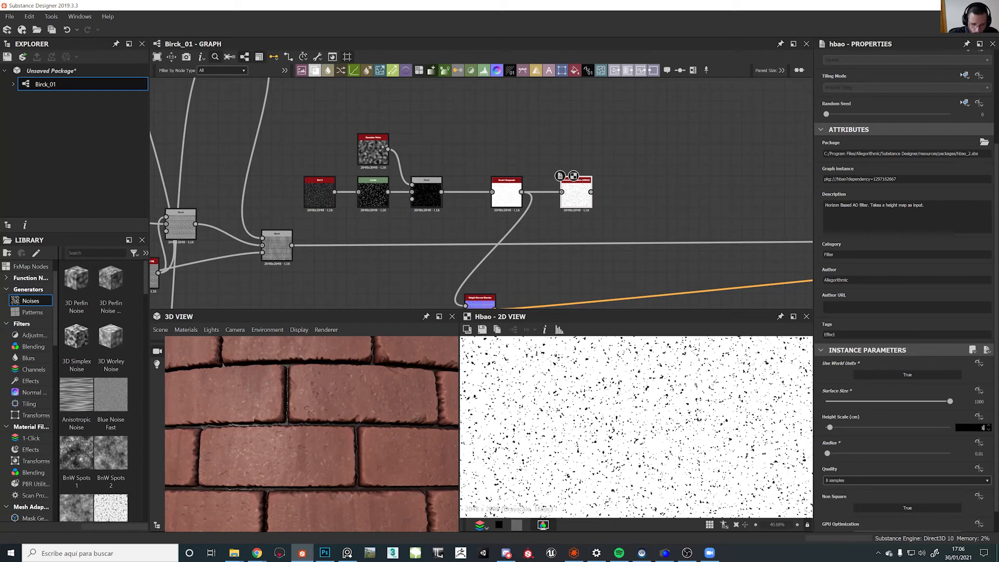
pyautogui.write('1')
pyautogui.press('Return')
pyautogui.scroll(8, 628, 383)
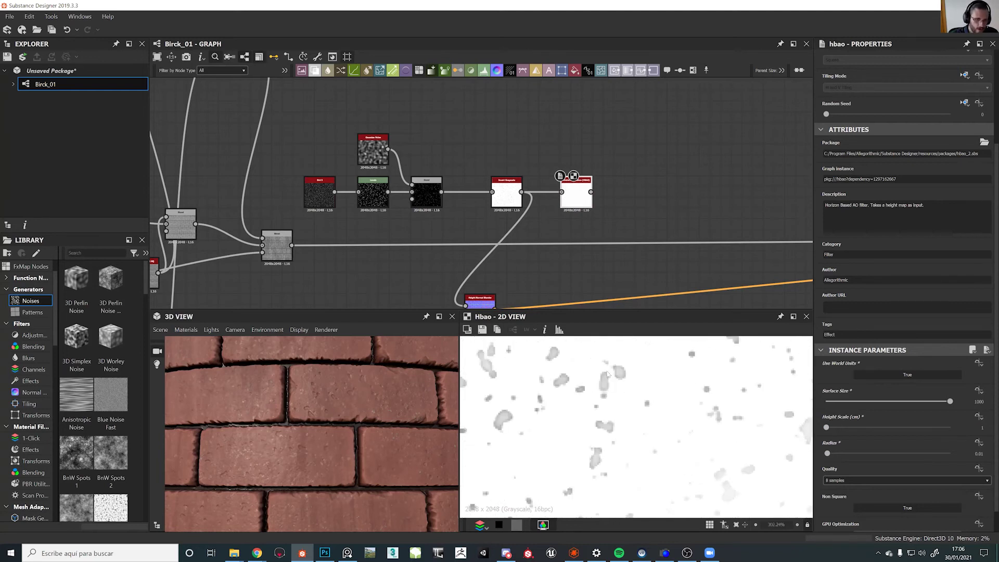
pyautogui.scroll(-3, 541, 187)
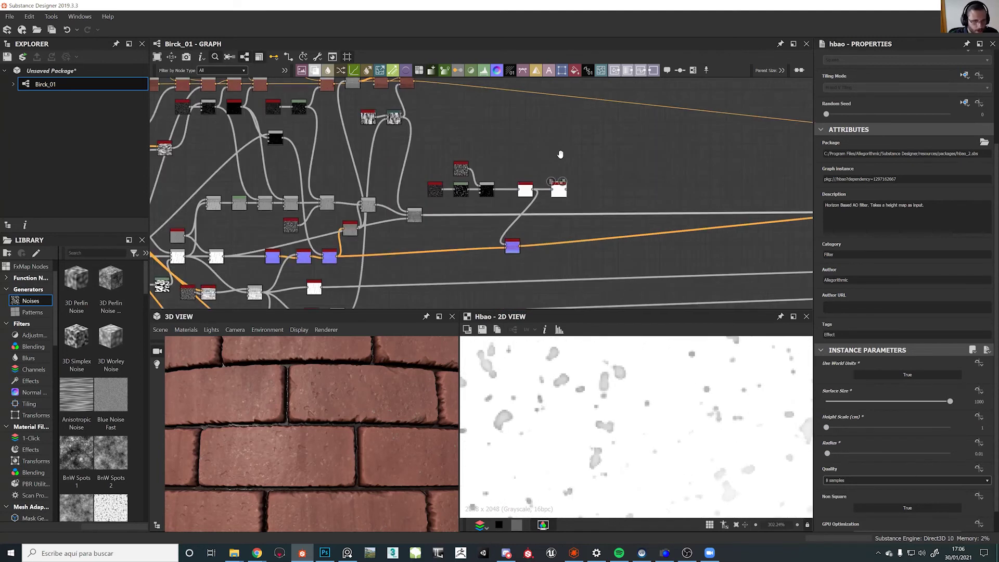
# Insert a Blend node into the link between the existing brick Ambient Occlusion (HBAO) node and its output
pyautogui.moveTo(560, 154); pyautogui.dragTo(574, 95, button='middle')
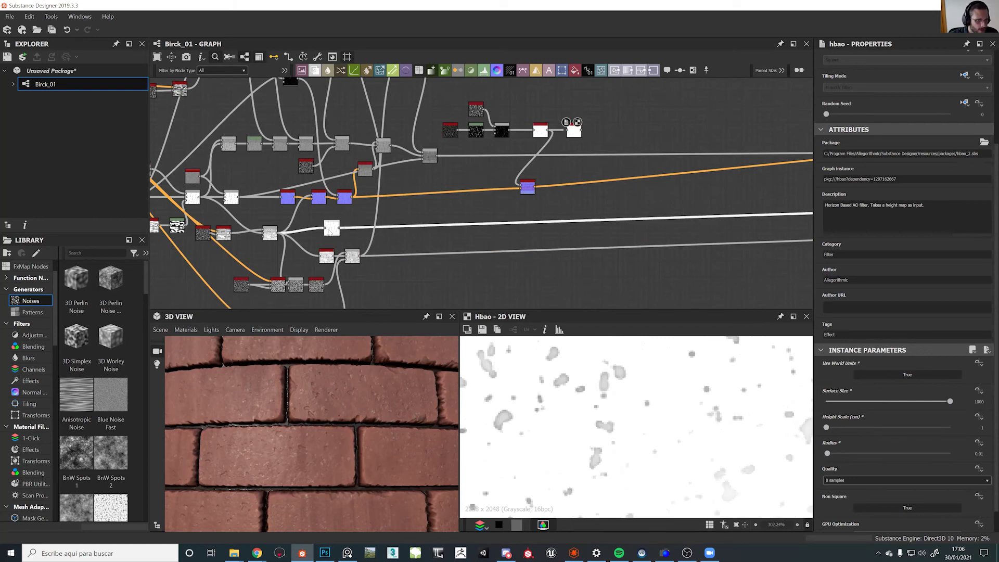
pyautogui.scroll(5, 328, 229)
pyautogui.scroll(-6, 345, 214)
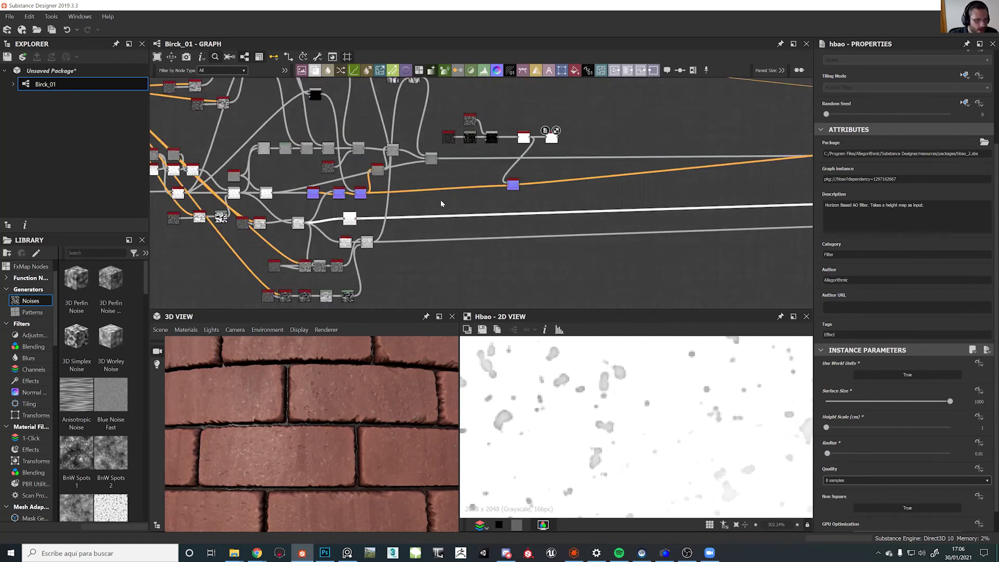
pyautogui.press('space')
pyautogui.write('b')
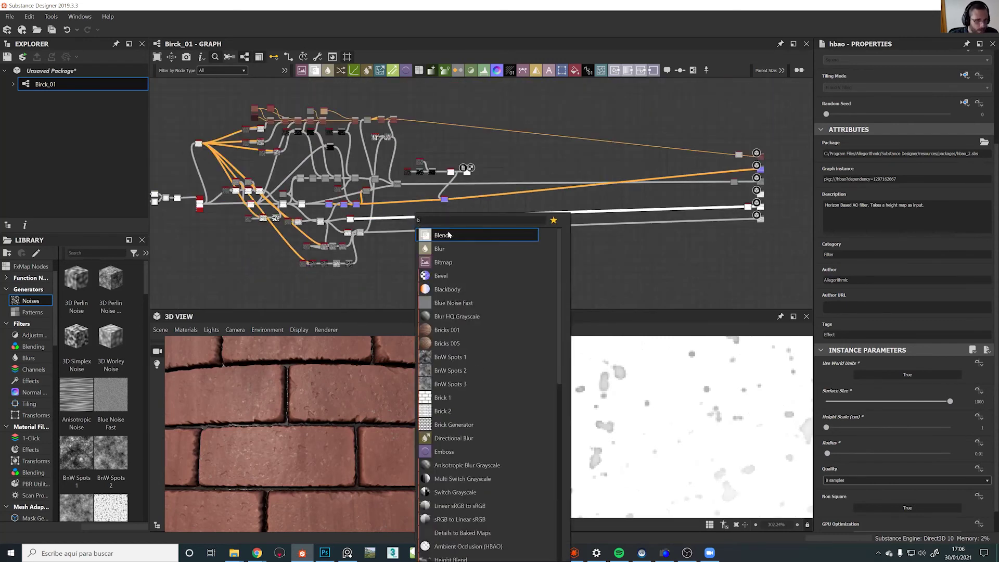
pyautogui.click(448, 235)
pyautogui.scroll(2, 396, 219)
pyautogui.moveTo(625, 211); pyautogui.dragTo(535, 215)
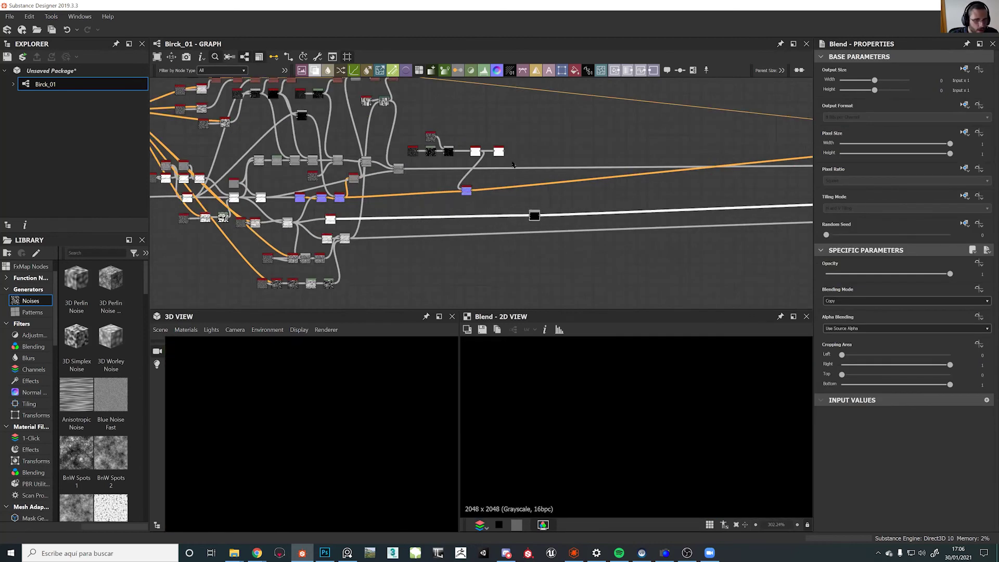
# Connect the new HBAO node to the Blend's foreground input, set Blending Mode to Multiply and check the bricks in 3D
pyautogui.moveTo(503, 151); pyautogui.dragTo(527, 214)
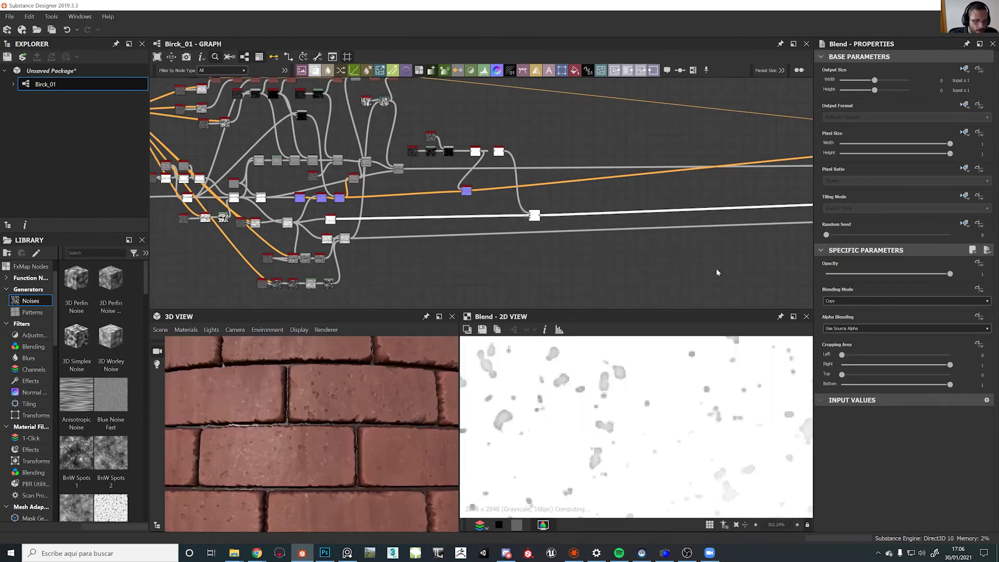
pyautogui.click(841, 307)
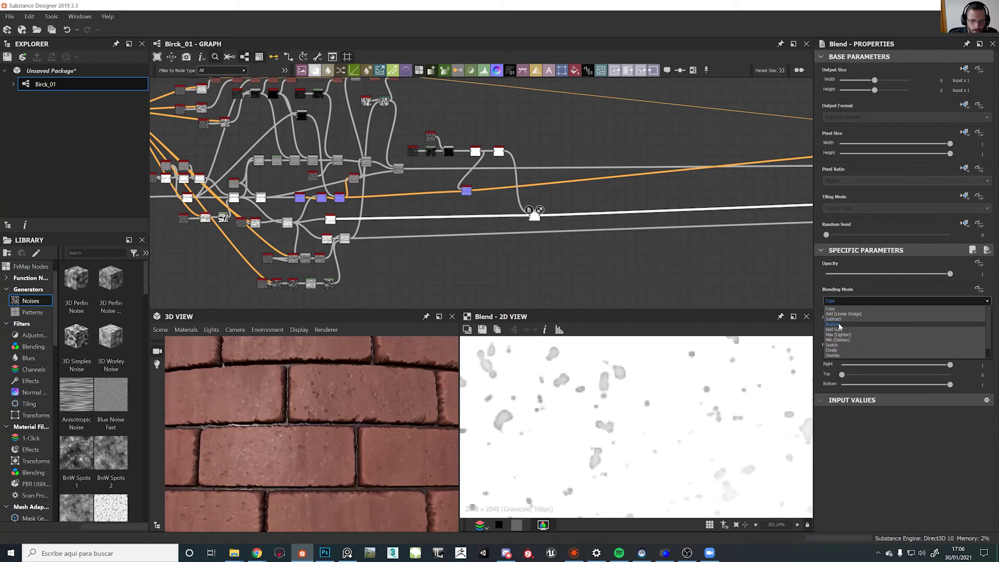
pyautogui.click(843, 333)
pyautogui.moveTo(343, 409); pyautogui.dragTo(379, 464)
pyautogui.scroll(-6, 319, 434)
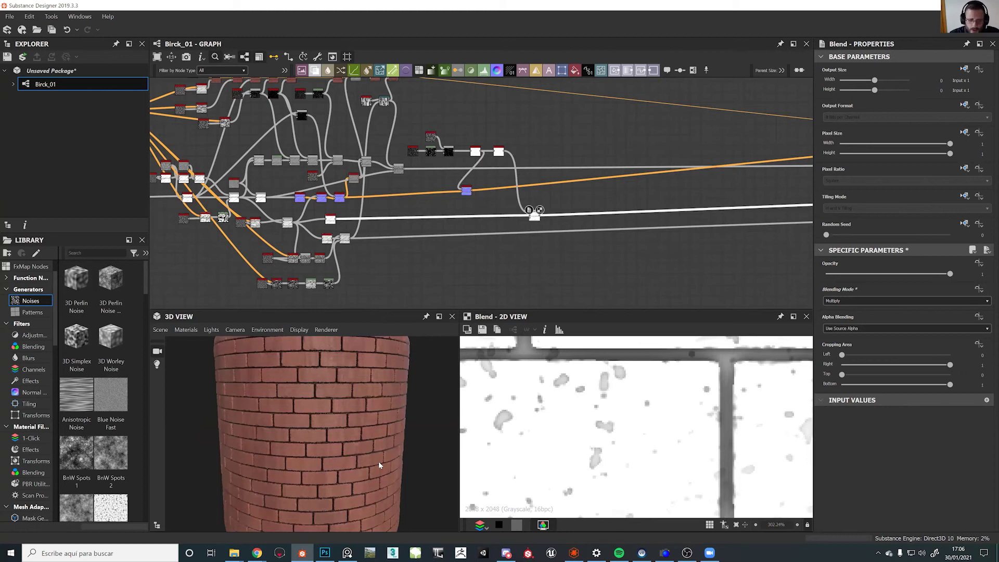
# Preview the last Blend node of the base color chain and examine the whole brick texture in 2D and 3D
pyautogui.scroll(-1, 493, 124)
pyautogui.moveTo(493, 124); pyautogui.dragTo(523, 241, button='middle')
pyautogui.scroll(-1, 523, 242)
pyautogui.scroll(9, 461, 229)
pyautogui.click(402, 134)
pyautogui.doubleClick(402, 138)
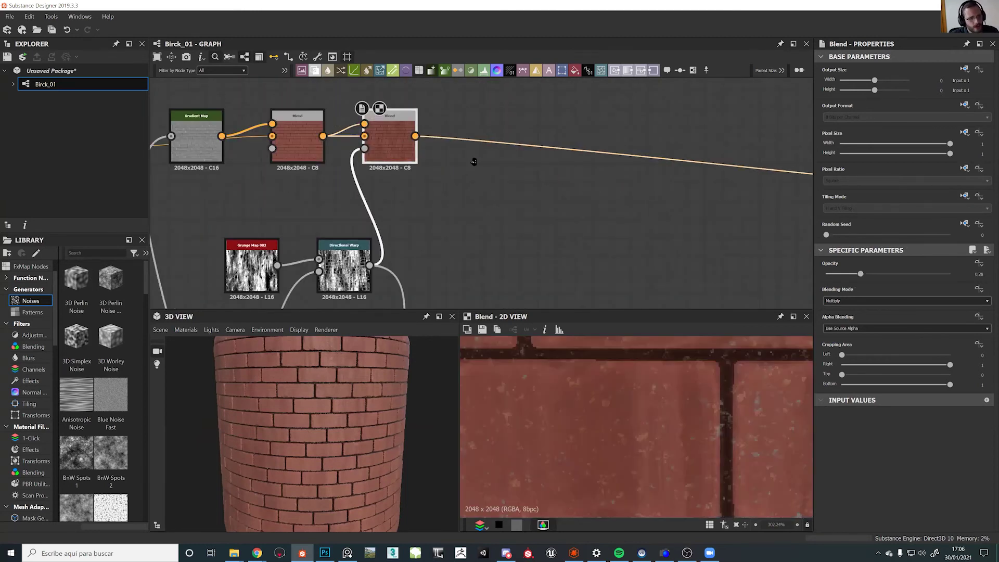
pyautogui.scroll(-8, 542, 351)
pyautogui.scroll(-3, 365, 417)
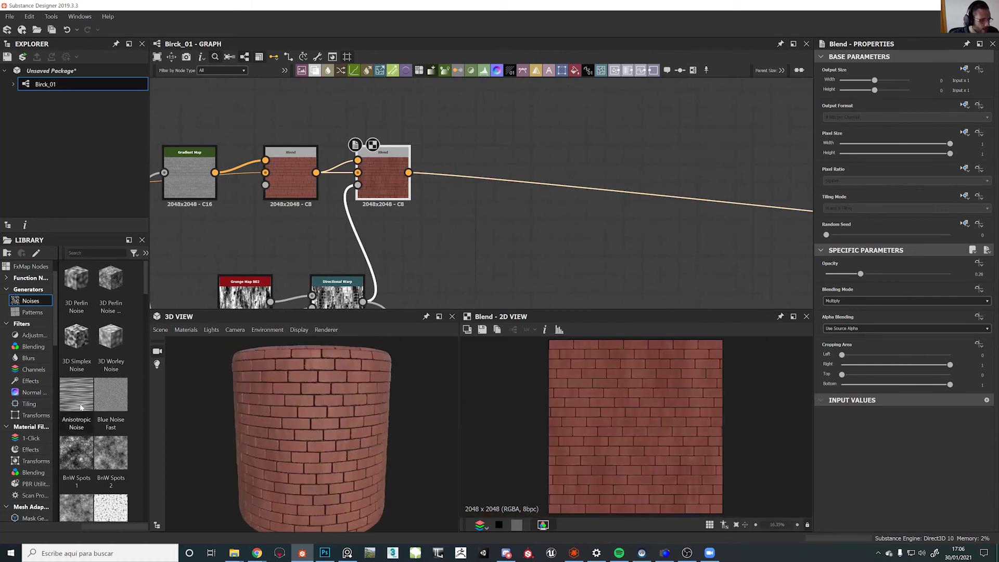
# Add an Anisotropic Noise node in the empty area above the end of the base color chain
pyautogui.click(458, 248)
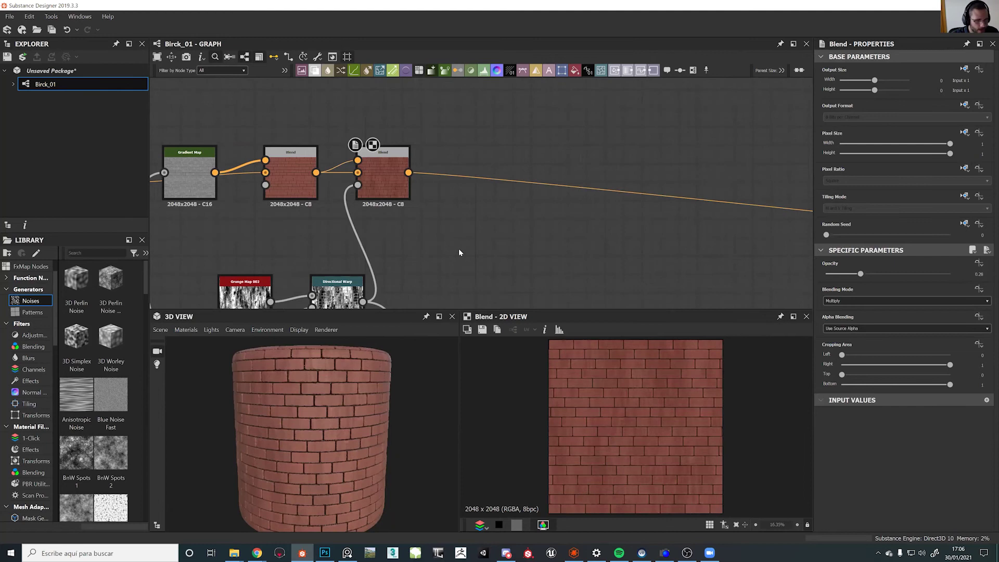
pyautogui.press('space')
pyautogui.write('anis')
pyautogui.click(479, 260)
pyautogui.moveTo(476, 253); pyautogui.dragTo(495, 180)
pyautogui.moveTo(496, 180); pyautogui.dragTo(483, 310, button='middle')
pyautogui.moveTo(483, 310); pyautogui.dragTo(484, 177)
# Enable Rotate on the Anisotropic Noise, set Y Amount to 476 and slightly raise X Amount for shorter vertical streaks
pyautogui.scroll(-3, 846, 468)
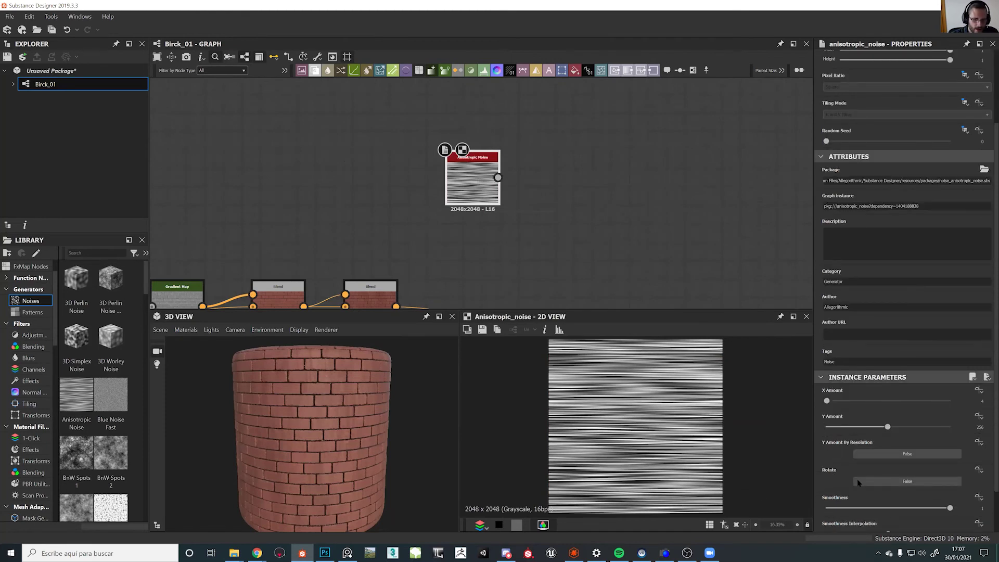
pyautogui.click(885, 482)
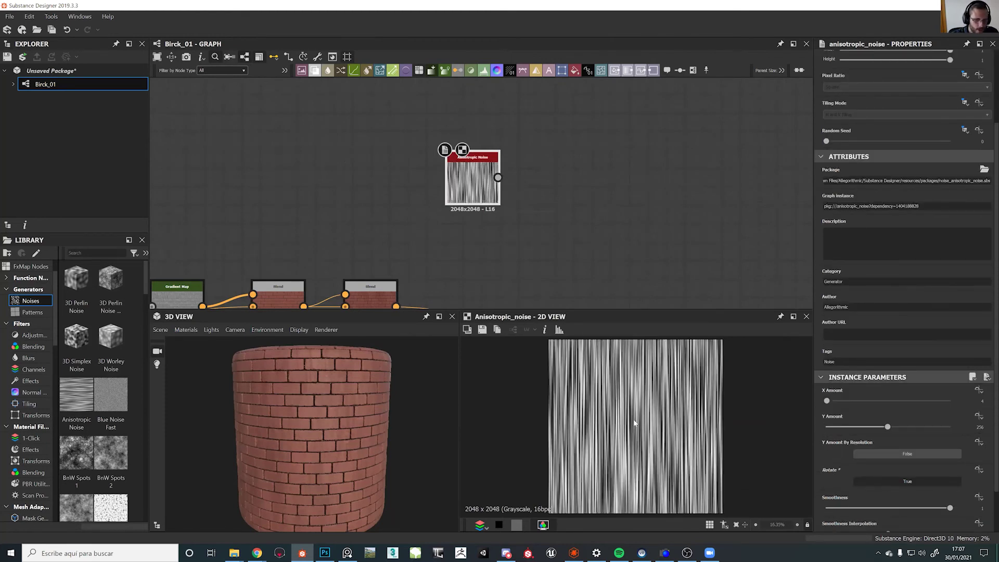
pyautogui.moveTo(887, 427); pyautogui.dragTo(946, 427)
pyautogui.click(830, 402)
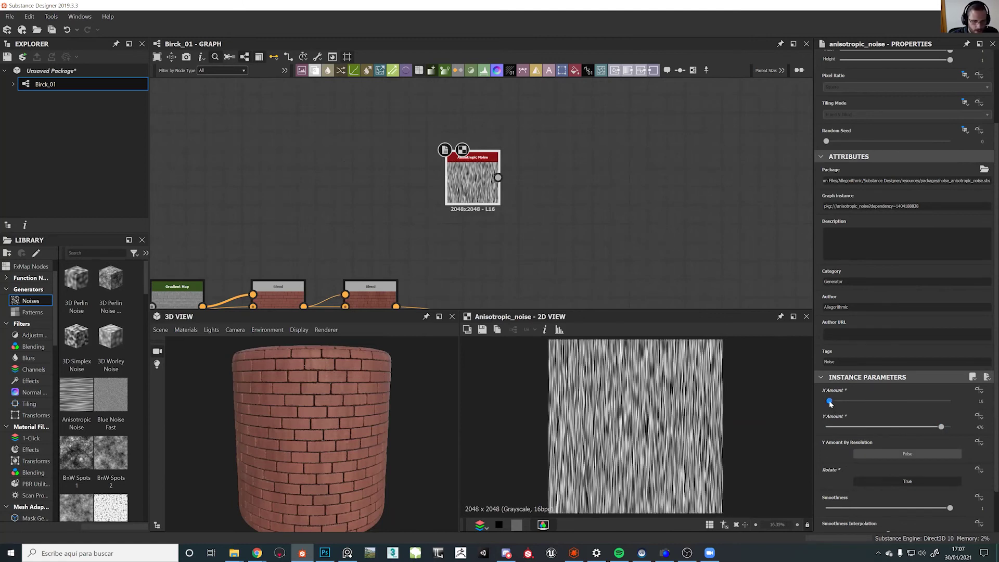
# Add a Directional Warp node connected to the Anisotropic Noise output
pyautogui.moveTo(469, 181); pyautogui.dragTo(501, 246, button='middle')
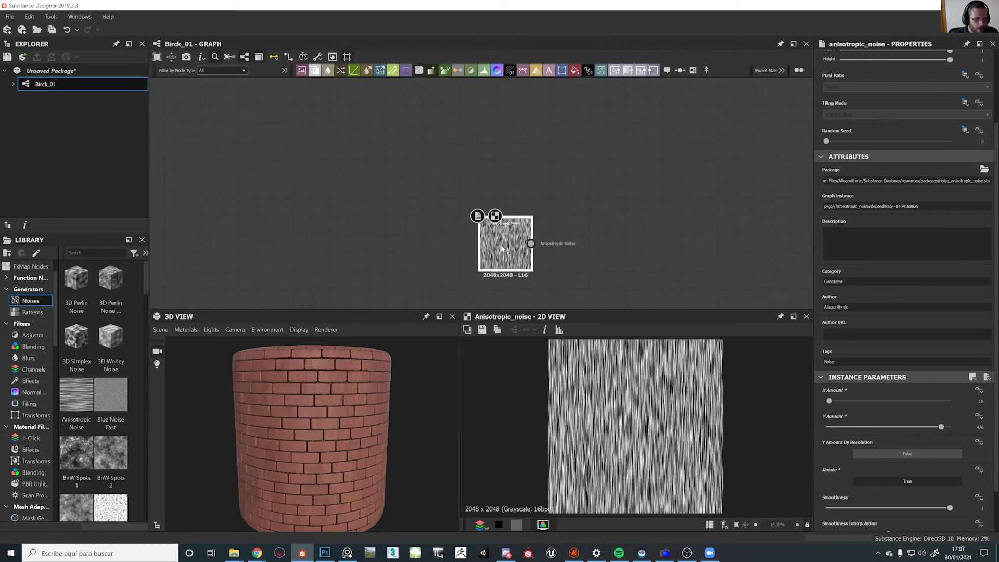
pyautogui.press('space')
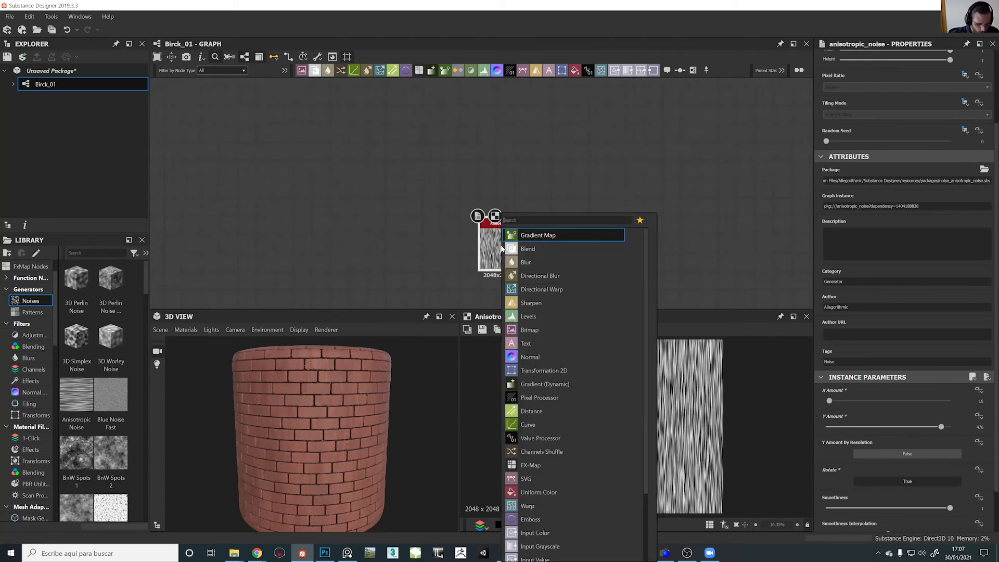
pyautogui.write('dir')
pyautogui.click(518, 251)
pyautogui.moveTo(517, 255); pyautogui.dragTo(510, 201)
# Try driving the Directional Warp's intensity input with the Blend node fed by the lower Flood Fill to Grayscale node
pyautogui.scroll(-3, 517, 201)
pyautogui.moveTo(527, 181); pyautogui.dragTo(529, 114, button='middle')
pyautogui.moveTo(426, 304); pyautogui.dragTo(528, 55, button='middle')
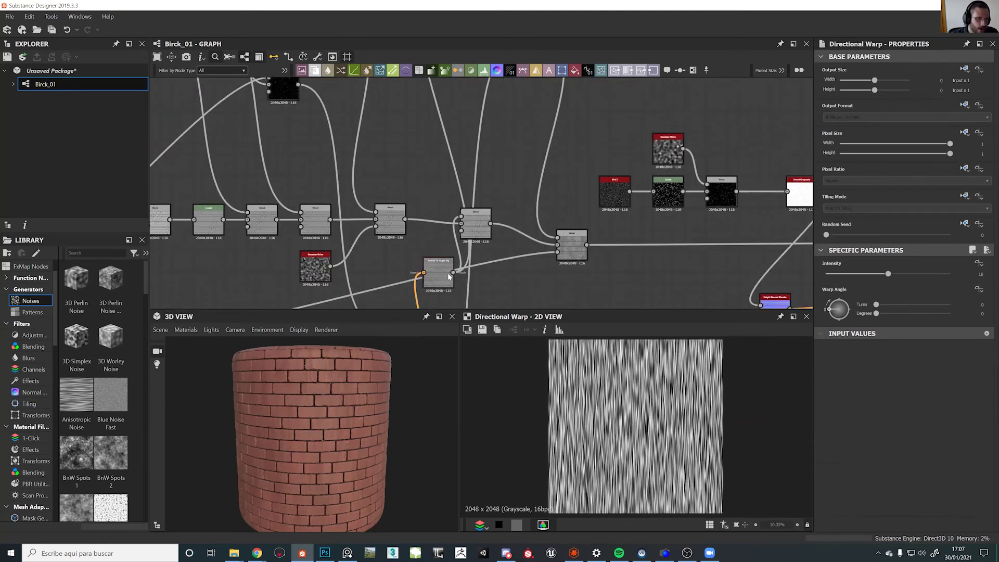
pyautogui.moveTo(448, 277); pyautogui.dragTo(449, 232, button='middle')
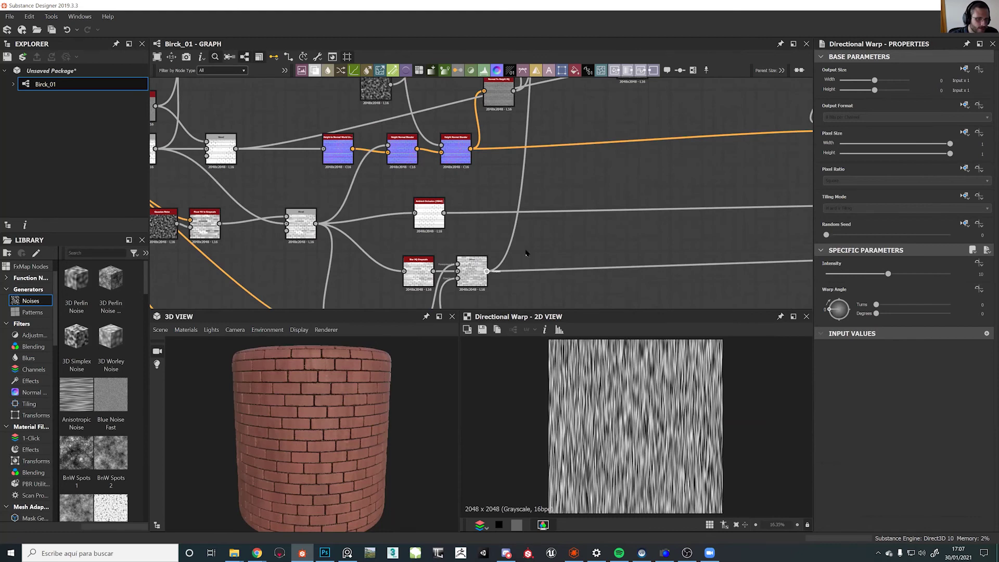
pyautogui.click(487, 271)
pyautogui.scroll(-2, 517, 249)
pyautogui.moveTo(547, 224); pyautogui.dragTo(525, 406, button='middle')
pyautogui.moveTo(573, 142); pyautogui.dragTo(559, 182, button='middle')
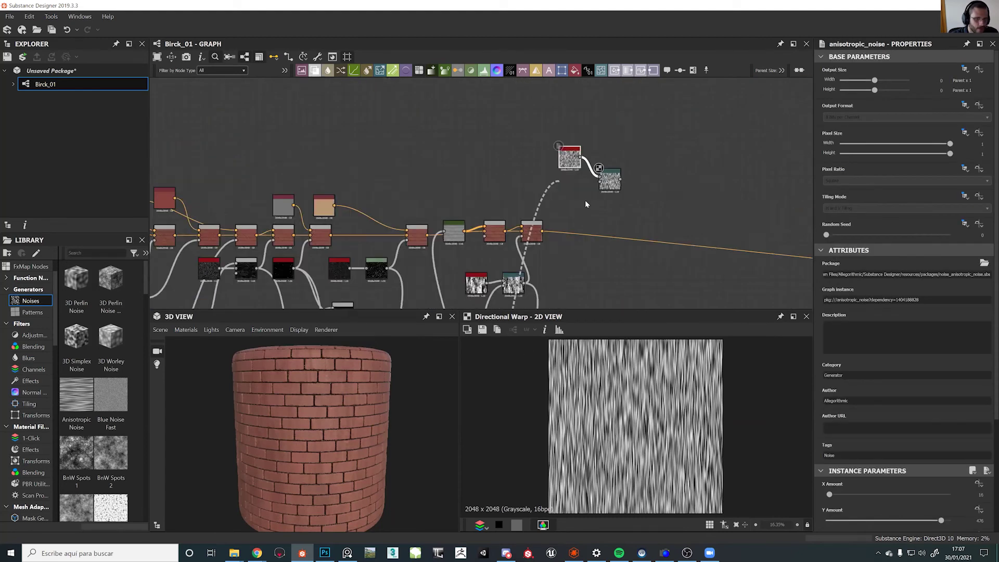
pyautogui.scroll(4, 585, 203)
pyautogui.click(621, 180)
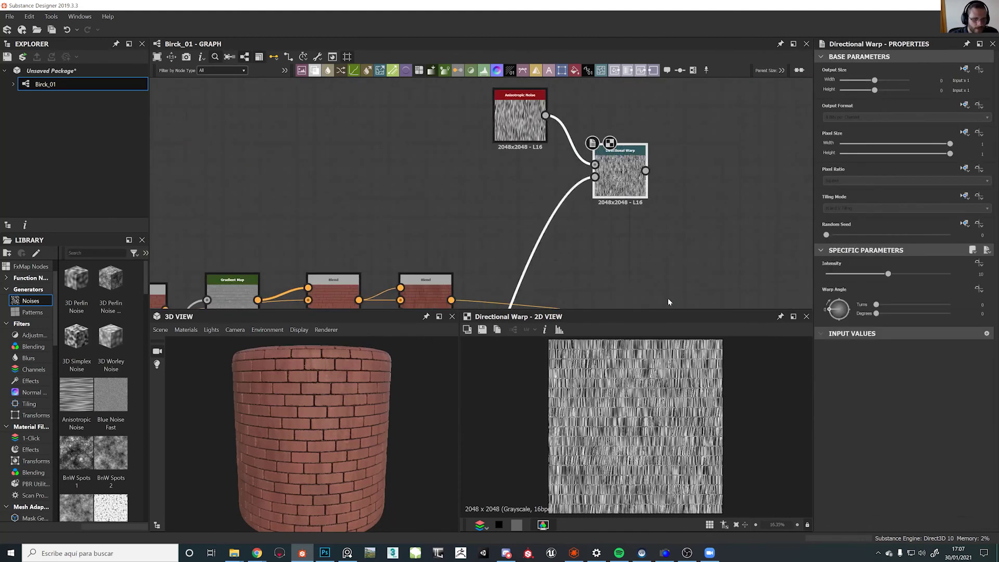
pyautogui.scroll(-4, 583, 204)
# Copy the lowest Gaussian Noise and Flood Fill to Grayscale pair near the base color chain and paste it beside the Directional Warp
pyautogui.scroll(2, 395, 196)
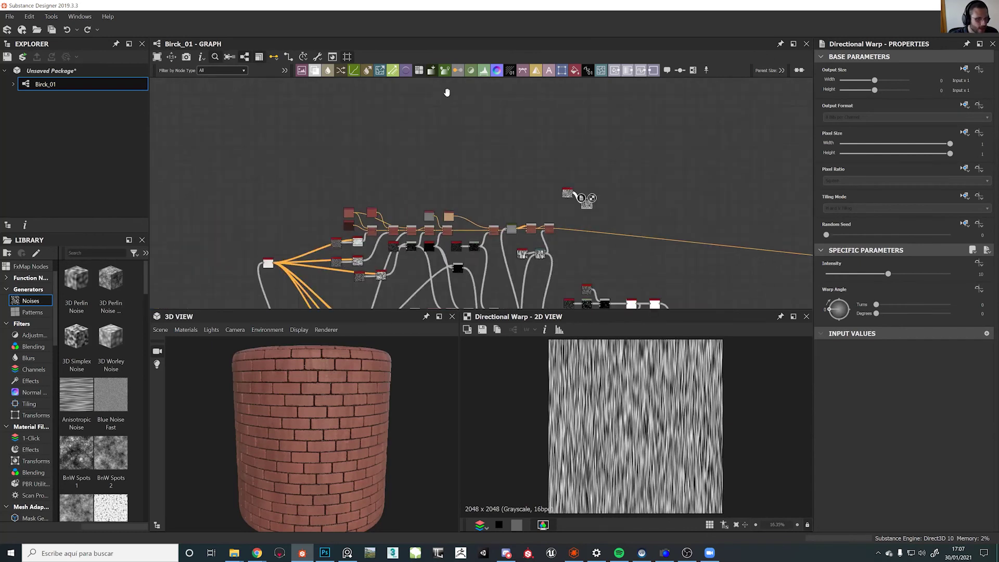
pyautogui.scroll(5, 394, 197)
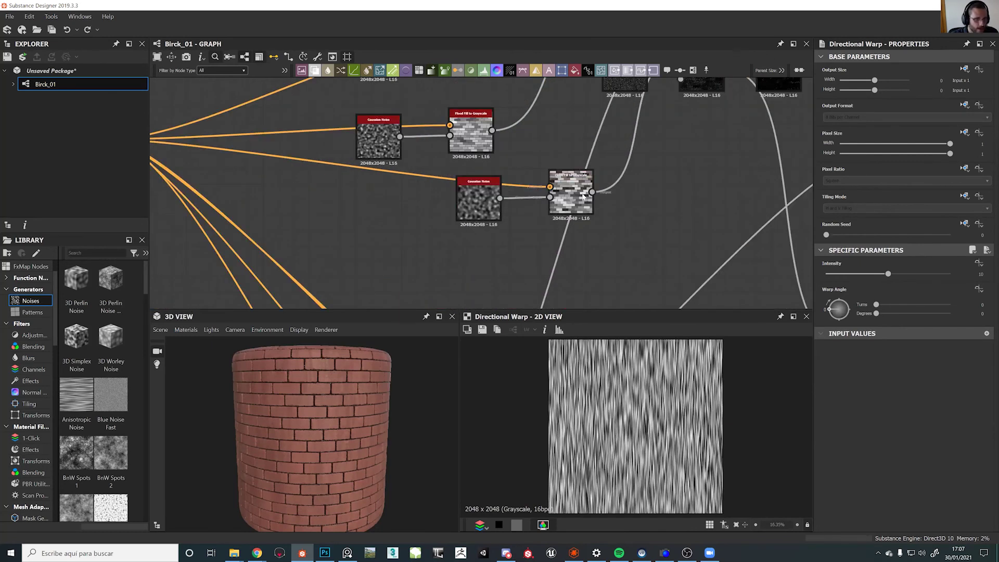
pyautogui.scroll(4, 584, 196)
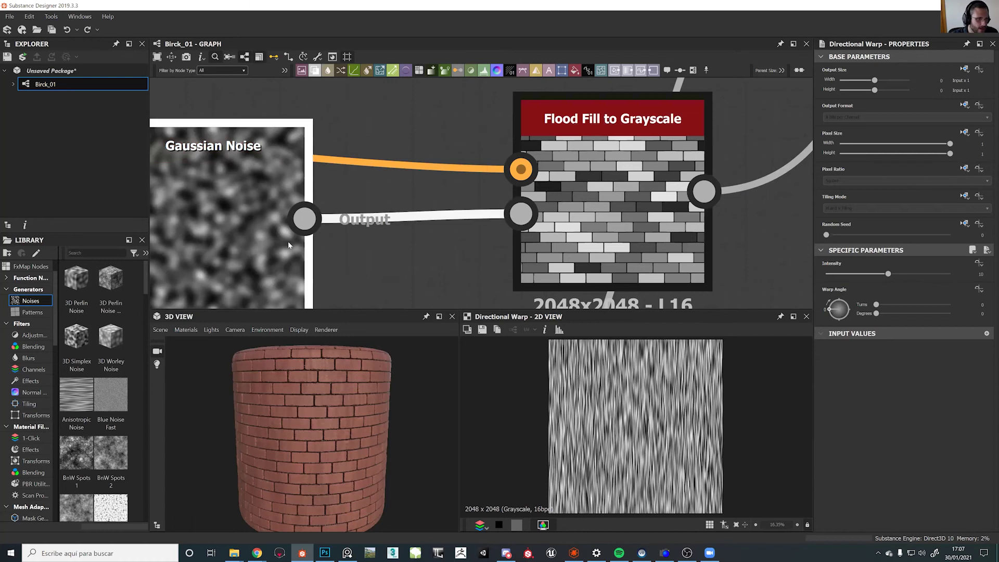
pyautogui.click(263, 245)
pyautogui.scroll(-4, 585, 242)
pyautogui.moveTo(585, 242); pyautogui.dragTo(292, 369, button='middle')
pyautogui.moveTo(717, 199); pyautogui.dragTo(392, 202, button='middle')
pyautogui.hotkey('ctrl', 'v')
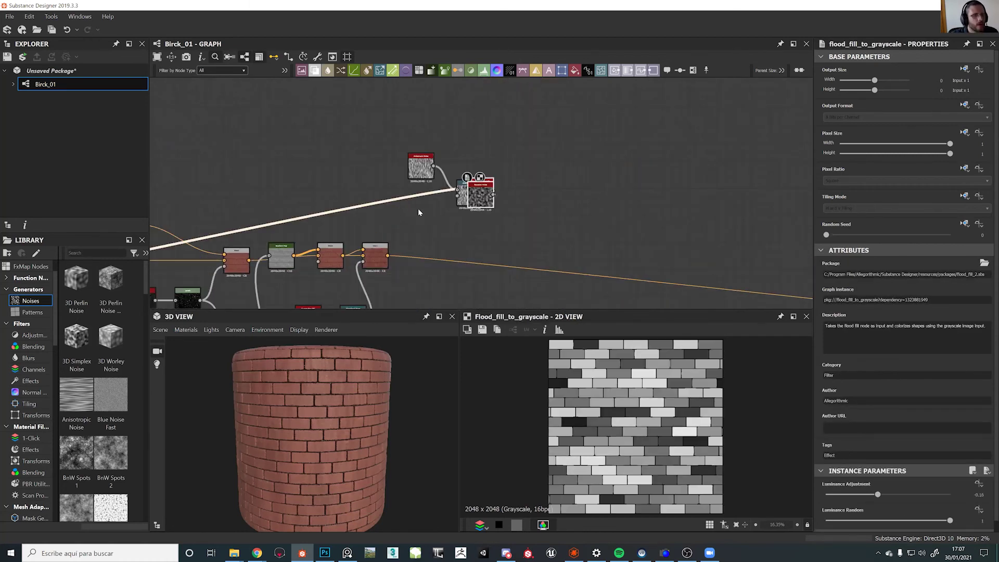
# Place the pasted Gaussian Noise and Flood Fill to Grayscale pair before the Directional Warp, connect it to the warp's intensity input, and preview the warp
pyautogui.scroll(2, 418, 207)
pyautogui.moveTo(501, 192); pyautogui.dragTo(326, 205)
pyautogui.click(396, 212)
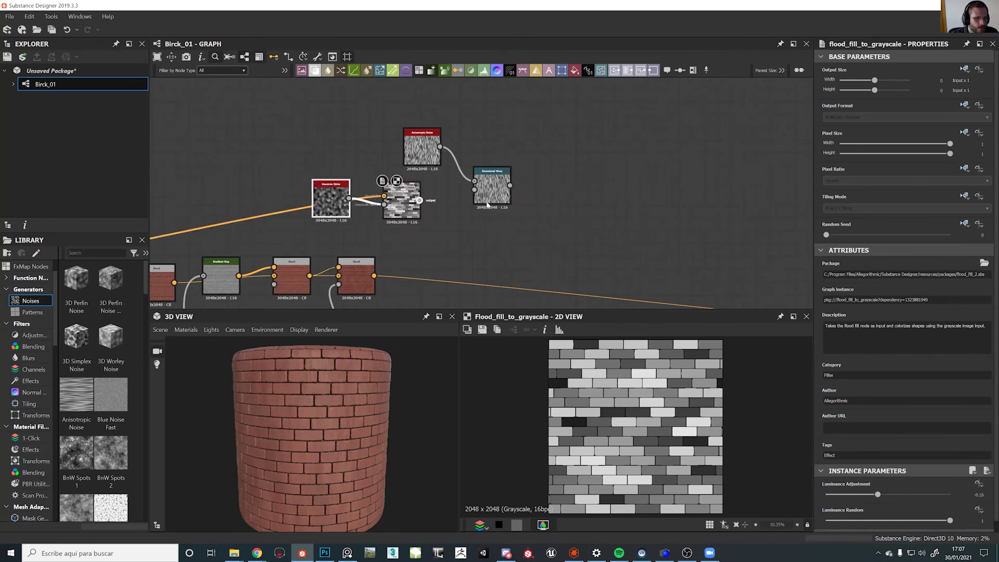
pyautogui.moveTo(419, 201); pyautogui.dragTo(474, 189)
pyautogui.moveTo(345, 223); pyautogui.dragTo(422, 199)
pyautogui.click(442, 235)
pyautogui.doubleClick(490, 192)
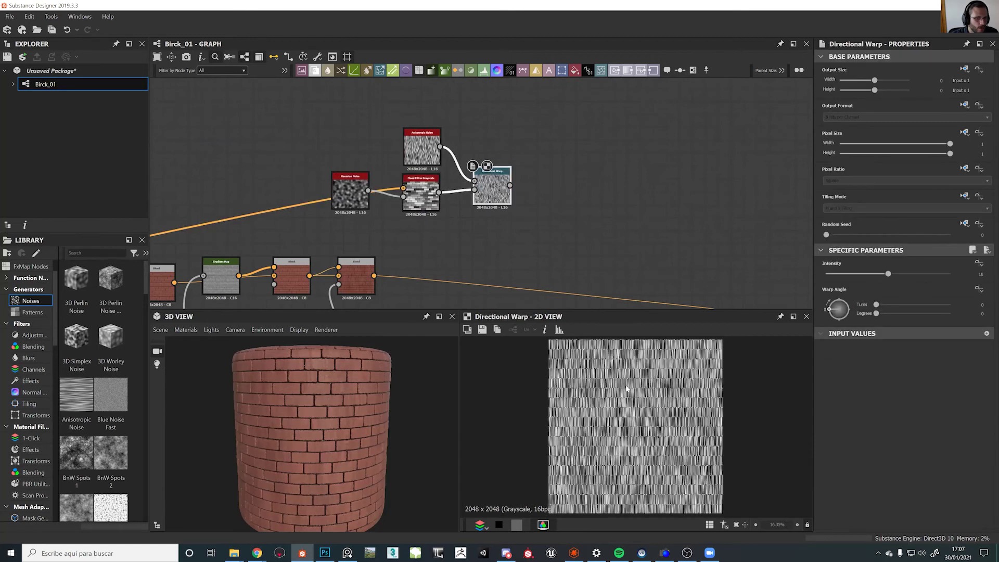
# Set the Directional Warp's Intensity to 20 and compare its output with the unwarped Anisotropic Noise
pyautogui.scroll(5, 624, 391)
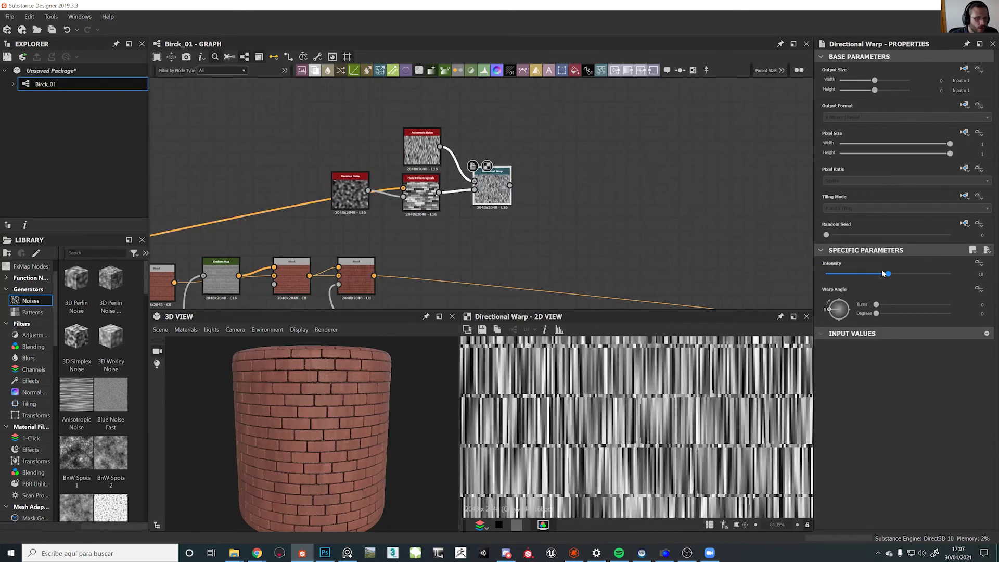
pyautogui.moveTo(911, 275); pyautogui.dragTo(963, 277)
pyautogui.scroll(-3, 651, 380)
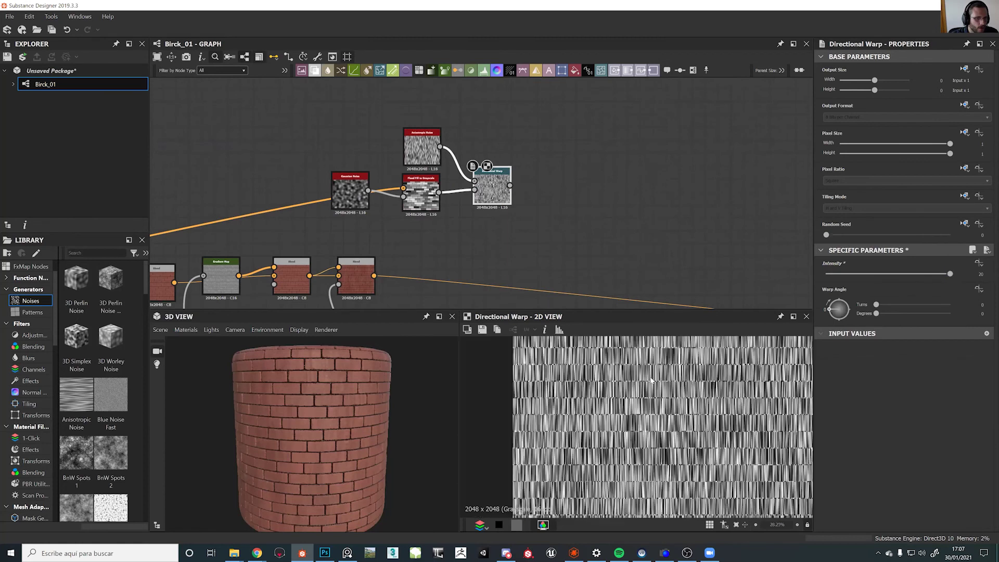
pyautogui.doubleClick(435, 155)
pyautogui.doubleClick(492, 189)
pyautogui.scroll(4, 630, 415)
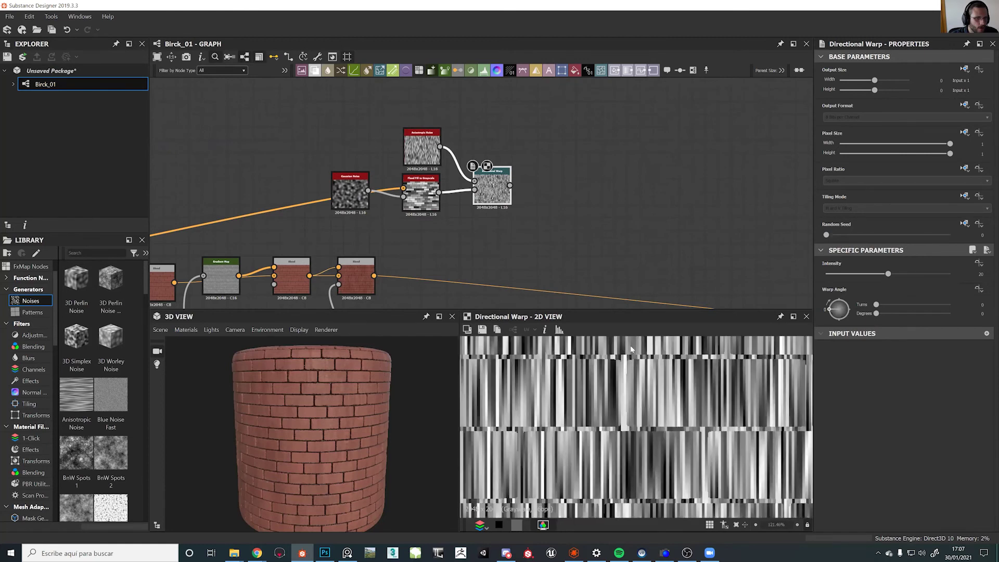
# Copy the Gaussian Noise and Flood Fill to Gradient pair from the lower part of the graph and paste it near the Directional Warp
pyautogui.moveTo(549, 230); pyautogui.dragTo(605, 279, button='middle')
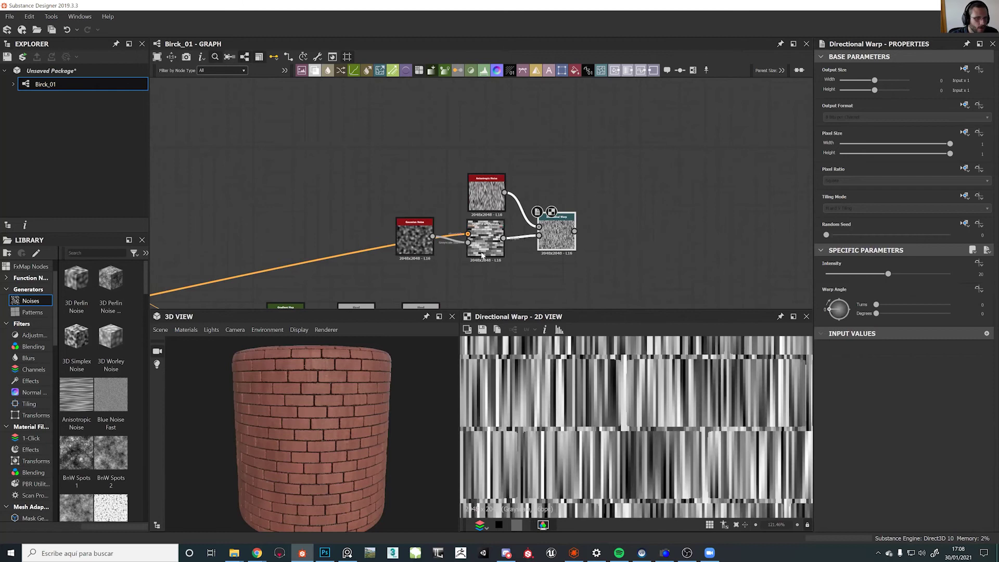
pyautogui.scroll(-6, 347, 227)
pyautogui.moveTo(328, 221); pyautogui.dragTo(564, 124, button='middle')
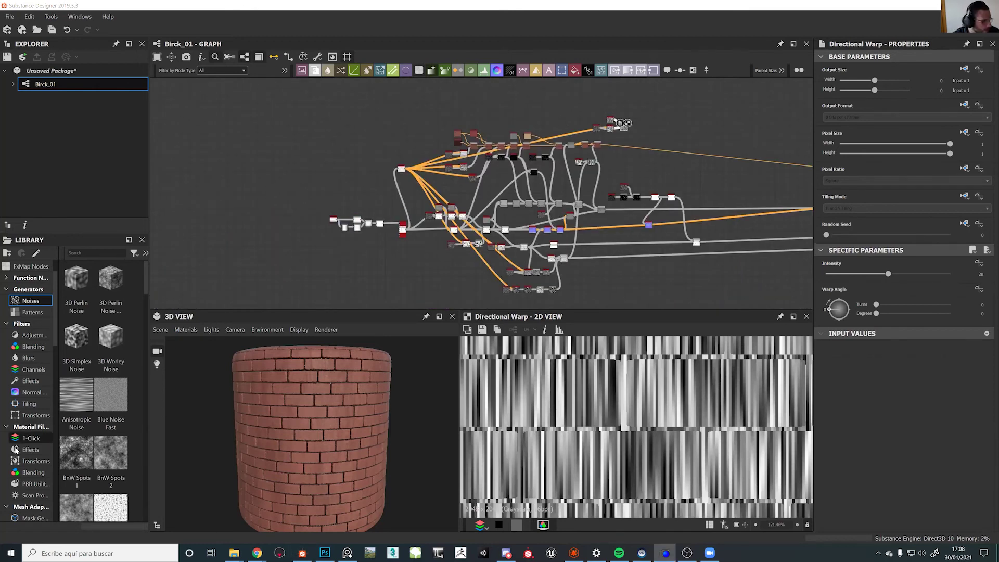
pyautogui.scroll(4, 468, 154)
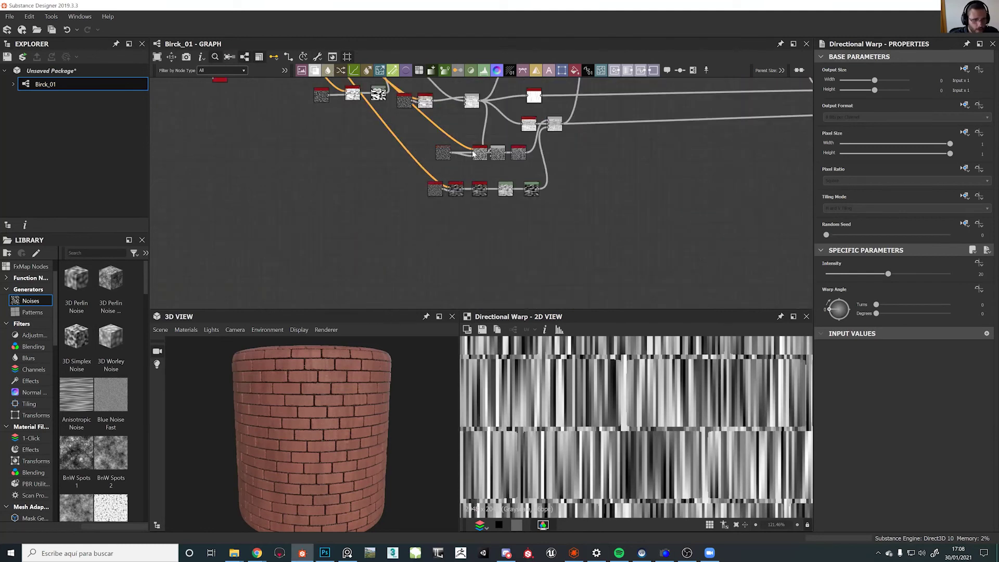
pyautogui.moveTo(460, 154); pyautogui.dragTo(442, 176, button='middle')
pyautogui.scroll(5, 474, 199)
pyautogui.moveTo(473, 199); pyautogui.dragTo(405, 199)
pyautogui.scroll(3, 409, 208)
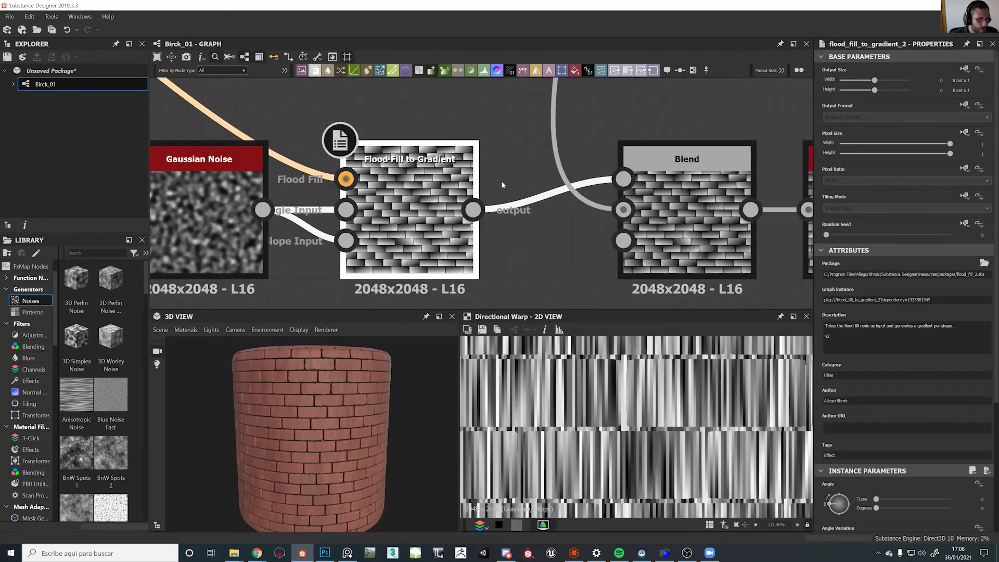
pyautogui.moveTo(501, 180); pyautogui.dragTo(592, 150, button='middle')
pyautogui.moveTo(208, 138); pyautogui.dragTo(534, 224)
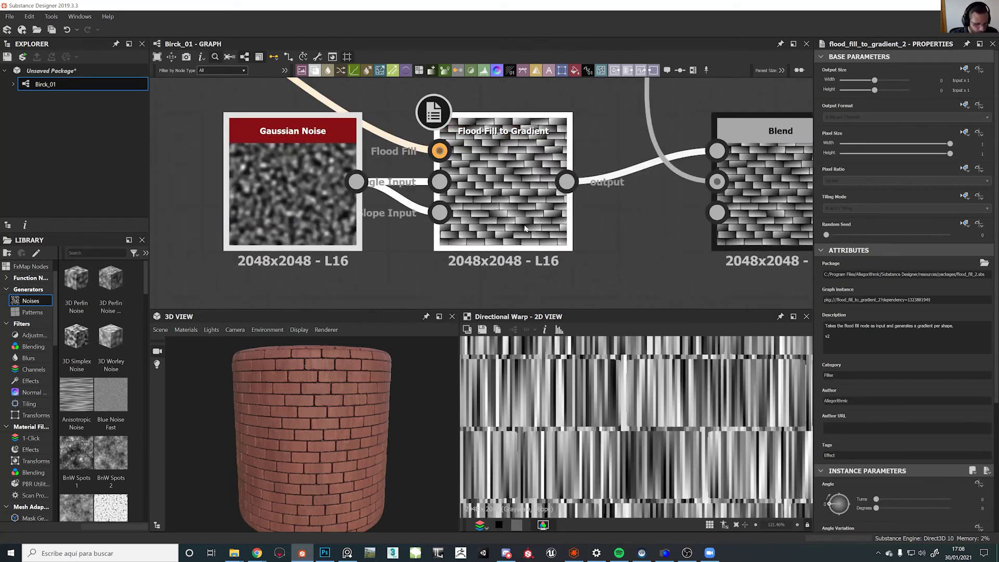
pyautogui.scroll(-6, 524, 229)
pyautogui.moveTo(571, 151); pyautogui.dragTo(325, 261, button='middle')
pyautogui.scroll(3, 373, 228)
pyautogui.moveTo(382, 143); pyautogui.dragTo(386, 54, button='middle')
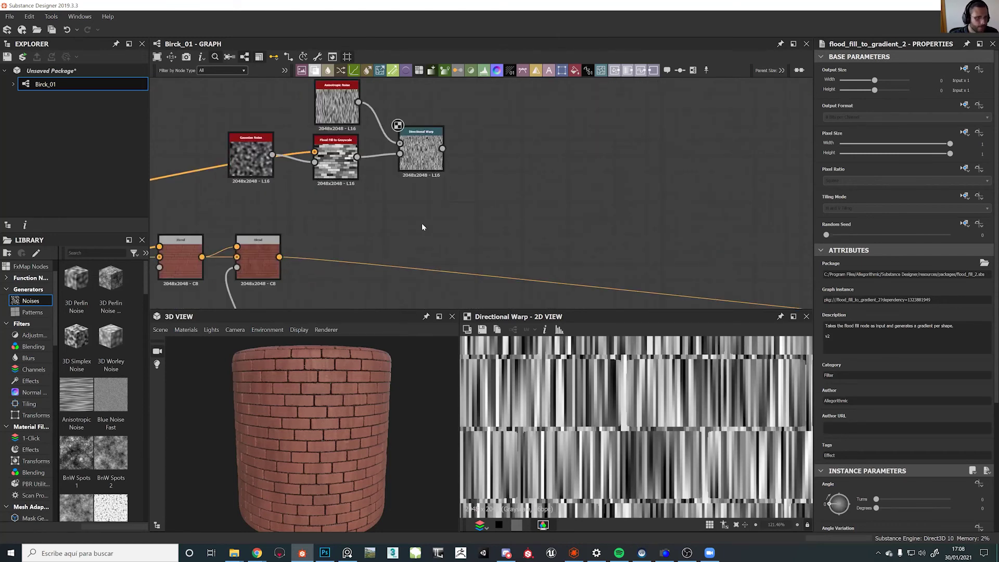
pyautogui.hotkey('ctrl', 'v')
# Position the pasted Gaussian Noise and Flood Fill to Gradient pair below the Directional Warp and preview the gradient output
pyautogui.moveTo(441, 196); pyautogui.dragTo(419, 213)
pyautogui.click(458, 245)
pyautogui.click(495, 209)
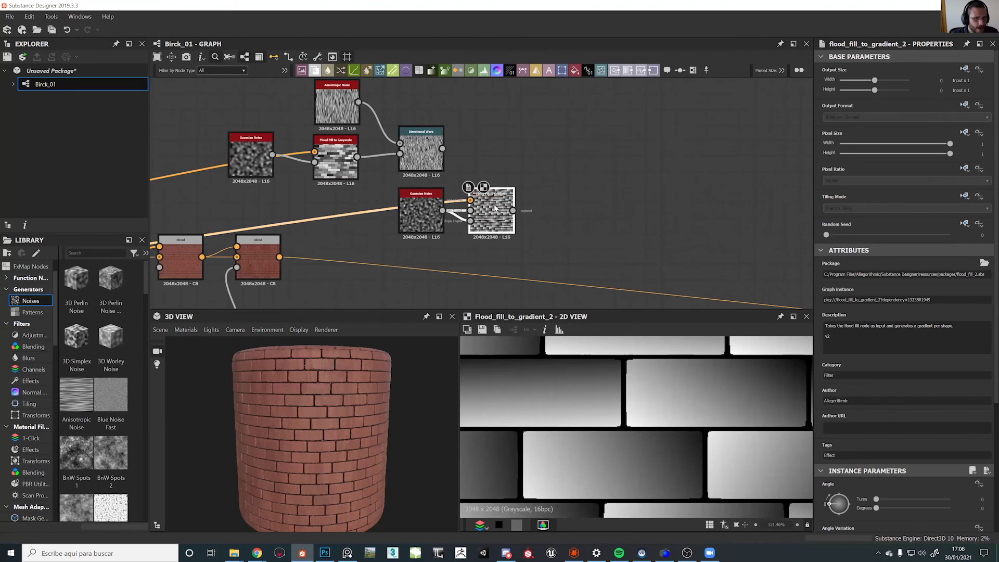
pyautogui.scroll(-8, 711, 402)
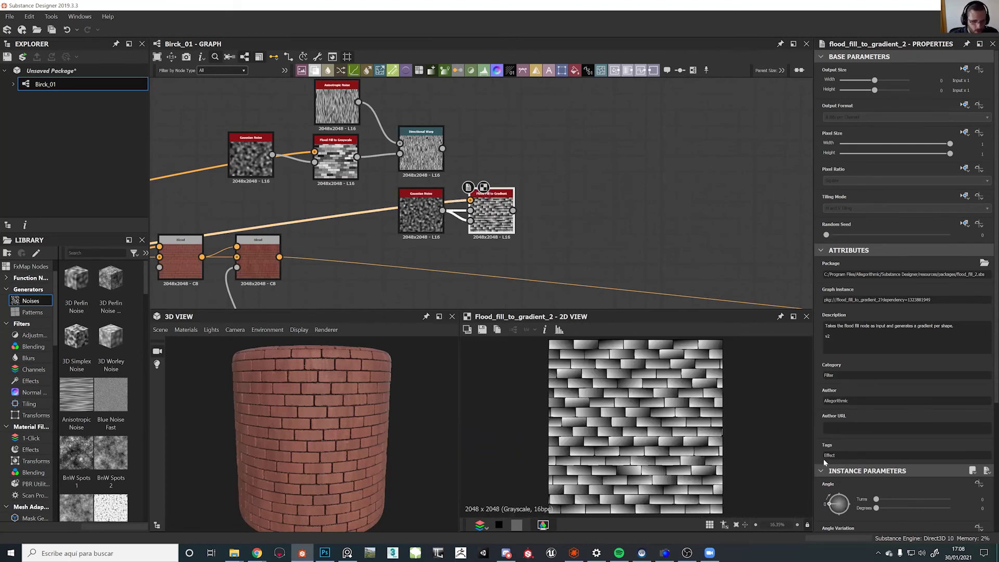
# Set the pasted Flood Fill to Gradient's Angle Variation and Slope Image Input Multiplier to 0 and its Angle to 90 degrees
pyautogui.scroll(-3, 824, 461)
pyautogui.moveTo(773, 421); pyautogui.dragTo(768, 423)
pyautogui.moveTo(849, 439); pyautogui.dragTo(765, 437)
pyautogui.moveTo(847, 367); pyautogui.dragTo(754, 366)
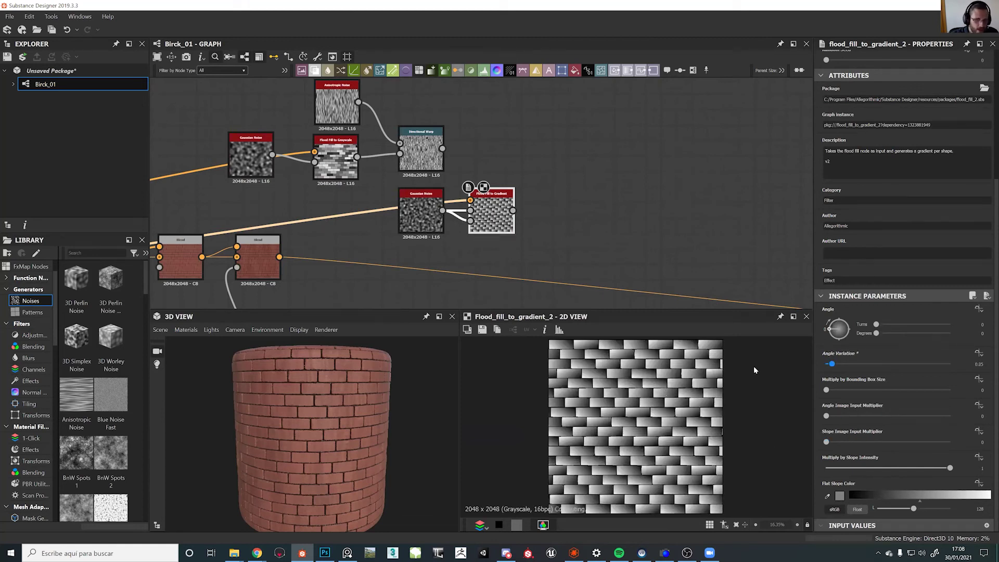
pyautogui.moveTo(832, 331); pyautogui.dragTo(842, 348)
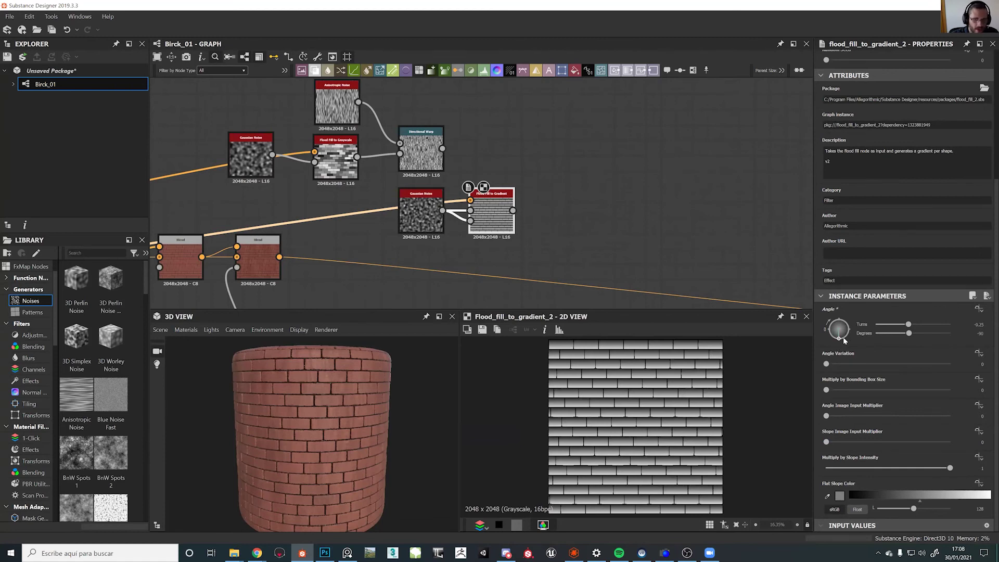
pyautogui.moveTo(838, 340); pyautogui.dragTo(840, 315)
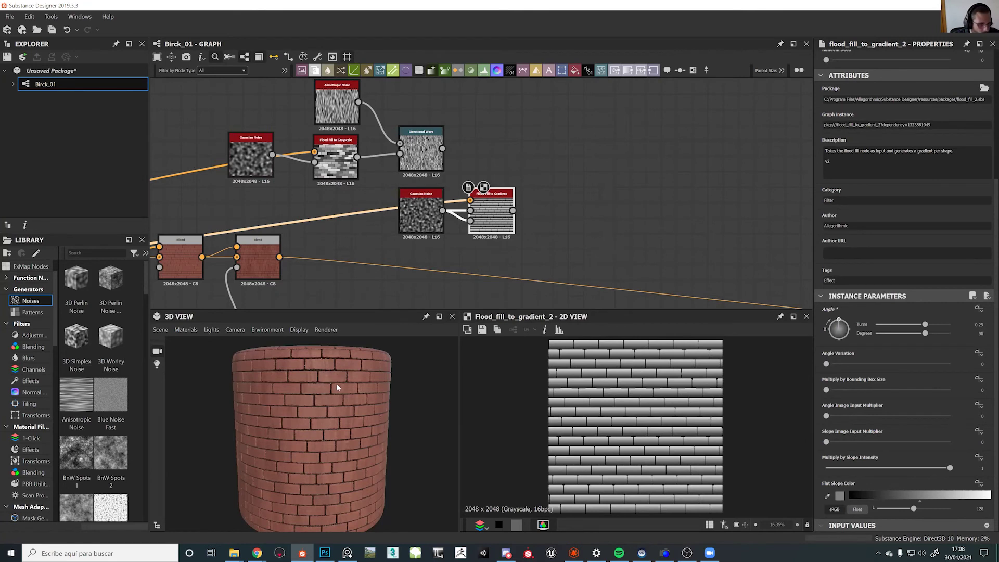
# Set the gradient node's Angle Variation to 0.09, Angle Image Input Multiplier to 0.09 and Slope Image Input Multiplier to 0.18
pyautogui.scroll(3, 583, 359)
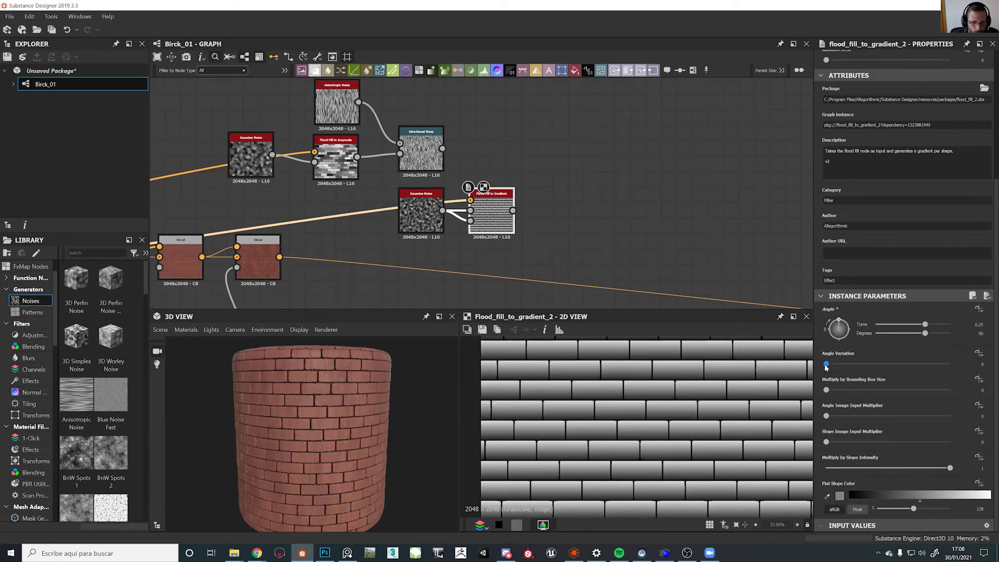
pyautogui.scroll(3, 826, 367)
pyautogui.scroll(5, 810, 446)
pyautogui.moveTo(827, 458); pyautogui.dragTo(837, 458)
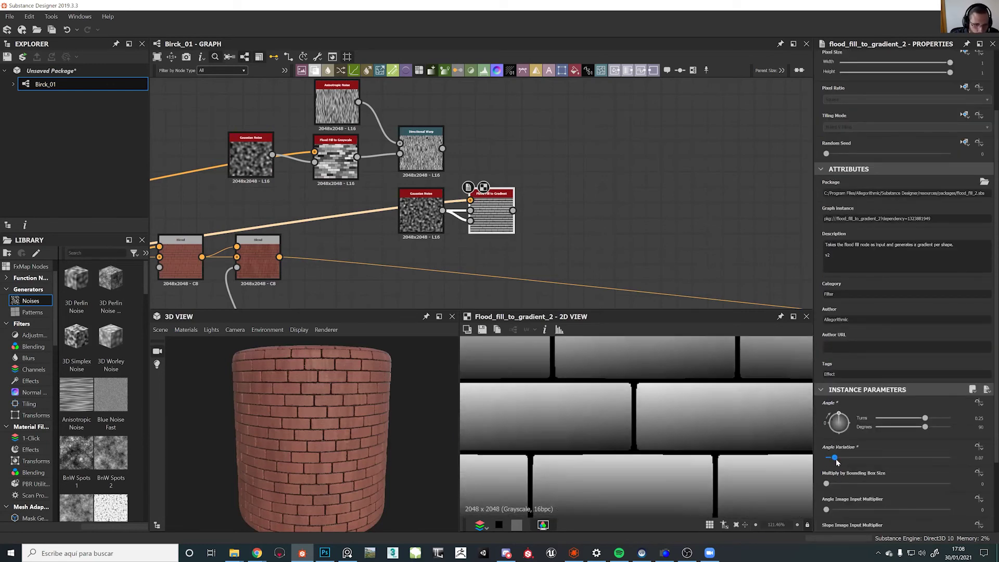
pyautogui.scroll(-5, 765, 442)
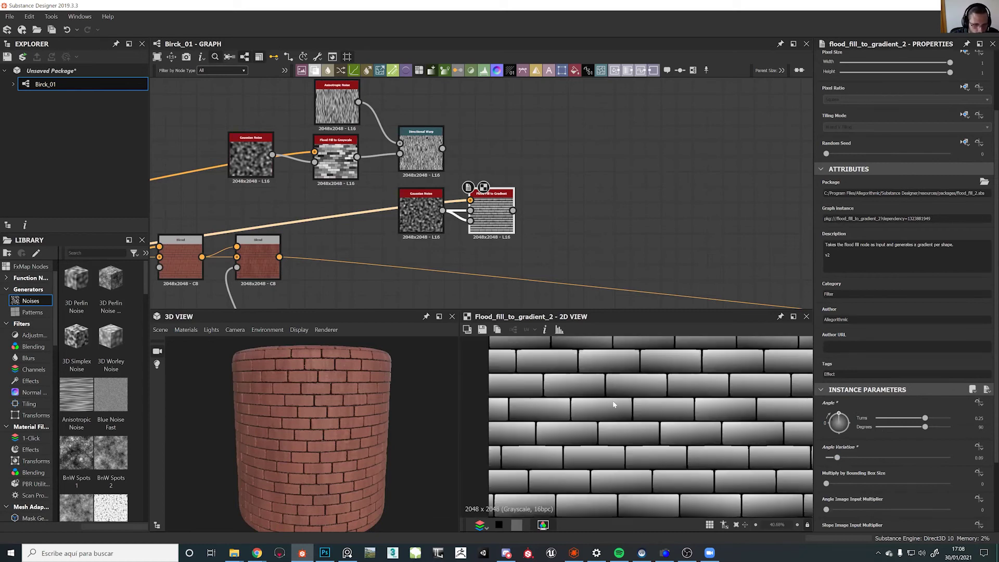
pyautogui.scroll(-2, 826, 473)
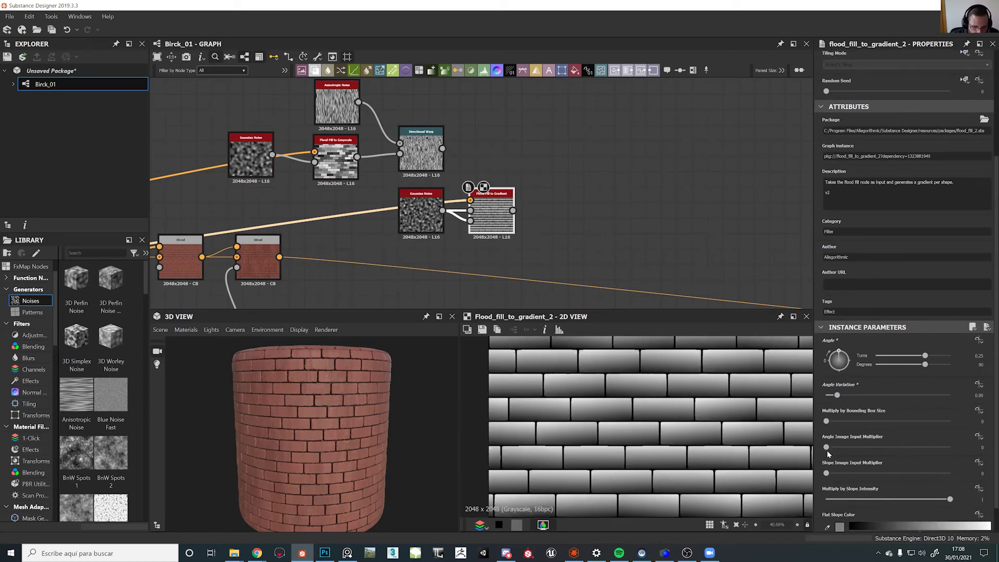
pyautogui.moveTo(827, 448); pyautogui.dragTo(849, 479)
pyautogui.scroll(-3, 674, 412)
pyautogui.scroll(-4, 674, 412)
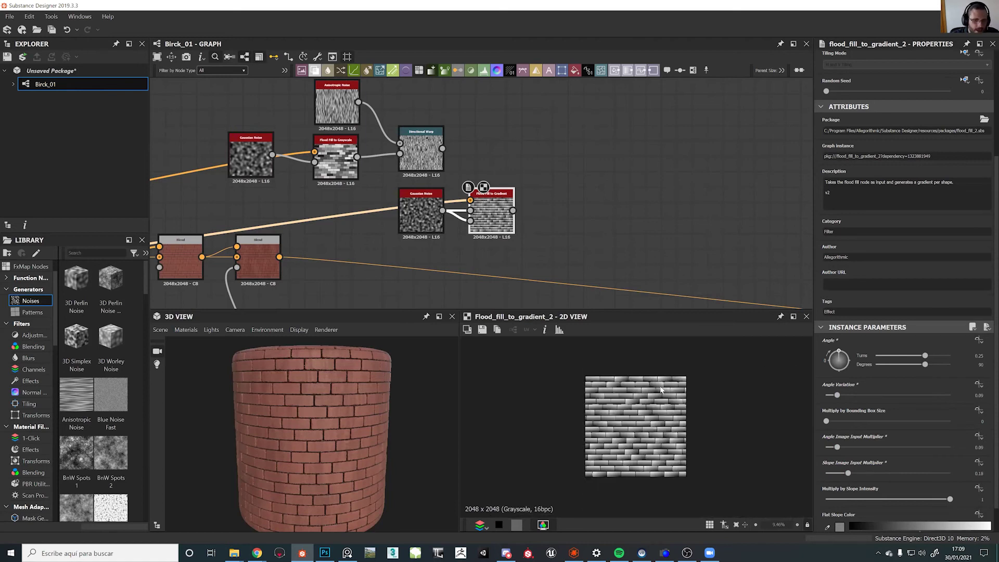
pyautogui.scroll(4, 651, 432)
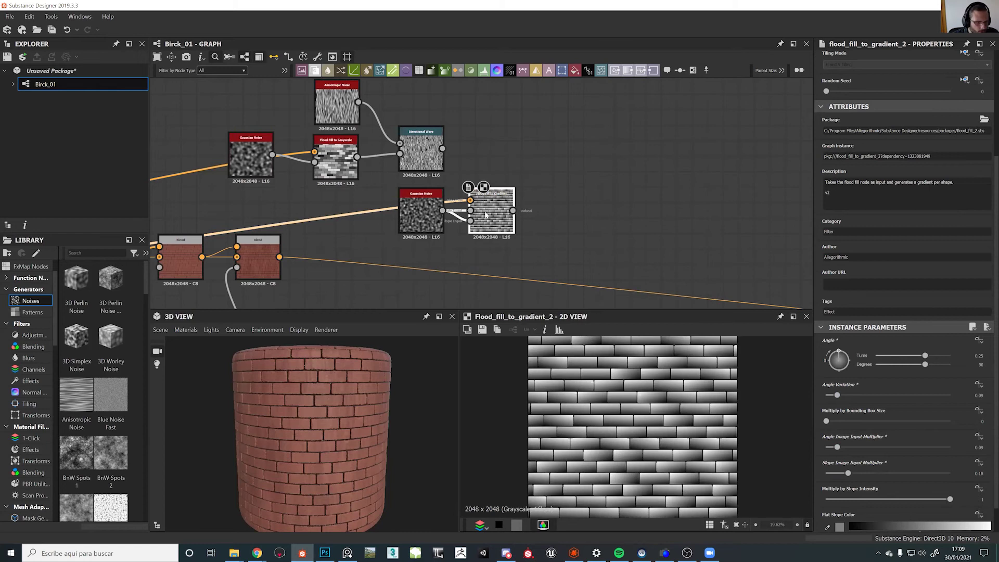
# Duplicate the Gaussian Noise and Flood Fill to Grayscale pair feeding the Directional Warp and place the copy below the Flood Fill to Gradient pair
pyautogui.moveTo(278, 190); pyautogui.dragTo(345, 190, button='middle')
pyautogui.moveTo(278, 145); pyautogui.dragTo(428, 169)
pyautogui.scroll(5, 504, 170)
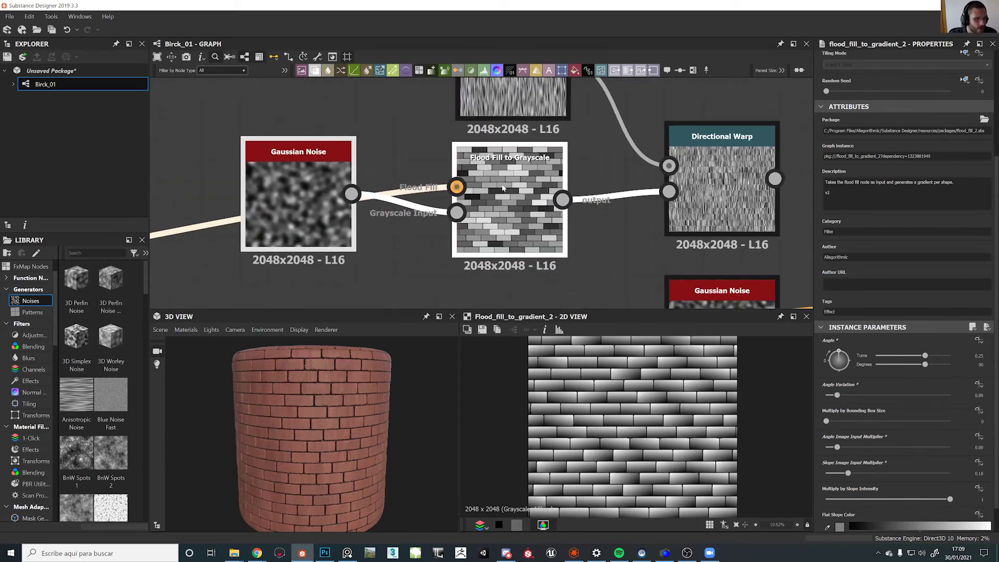
pyautogui.scroll(-4, 503, 186)
pyautogui.moveTo(637, 238); pyautogui.dragTo(410, 145, button='middle')
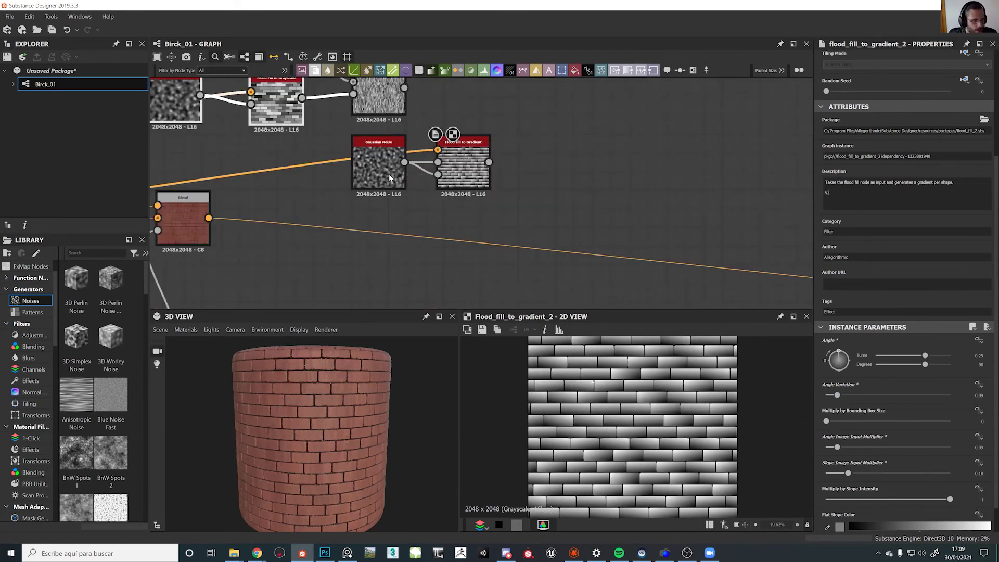
pyautogui.moveTo(389, 174); pyautogui.dragTo(531, 263, button='middle')
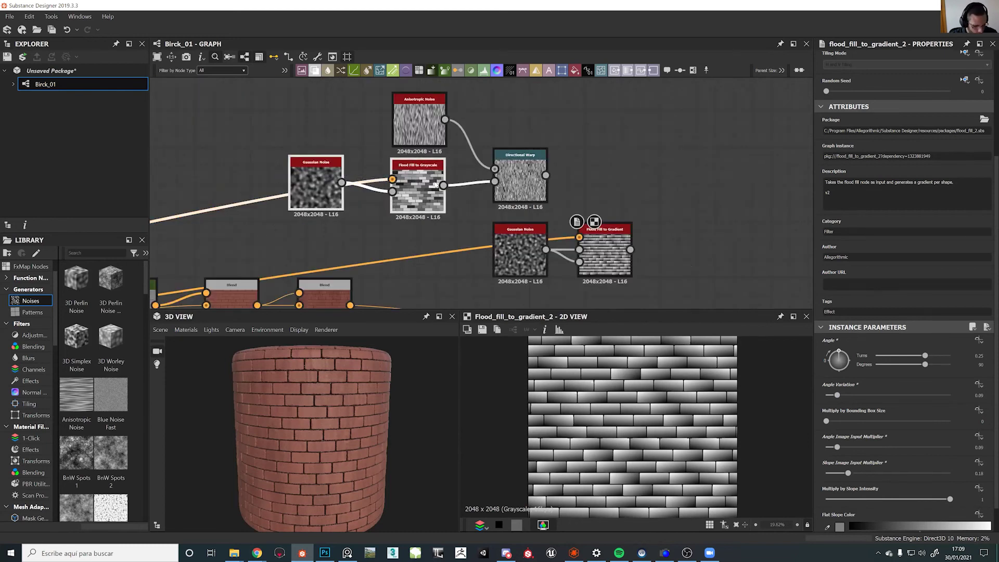
pyautogui.moveTo(704, 219); pyautogui.dragTo(441, 158, button='middle')
pyautogui.hotkey('ctrl', 'v')
pyautogui.moveTo(442, 157); pyautogui.dragTo(271, 274)
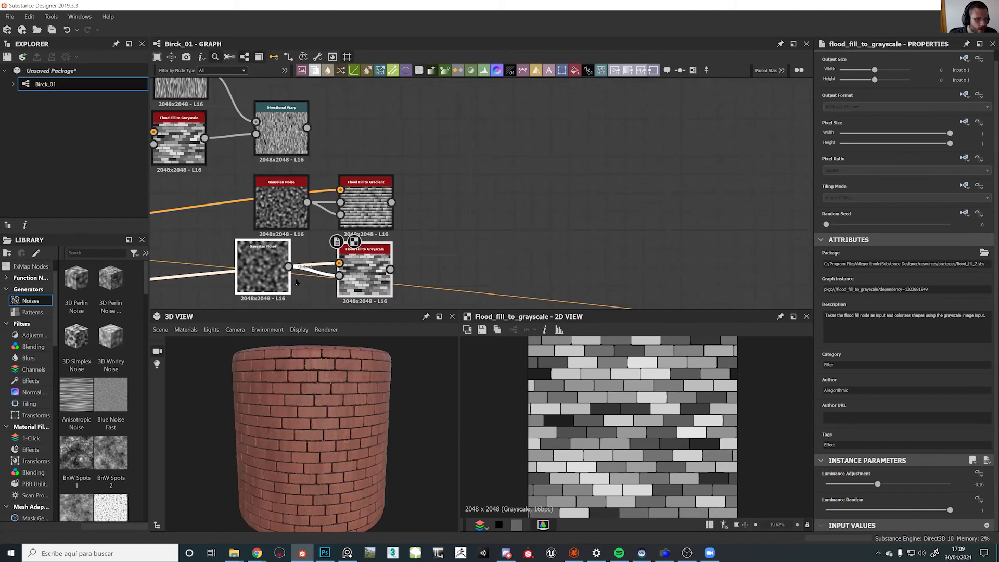
# Add a Blend node with the Flood Fill to Gradient as background and the copied Flood Fill to Grayscale as foreground
pyautogui.click(391, 213)
pyautogui.press('space')
pyautogui.write('b')
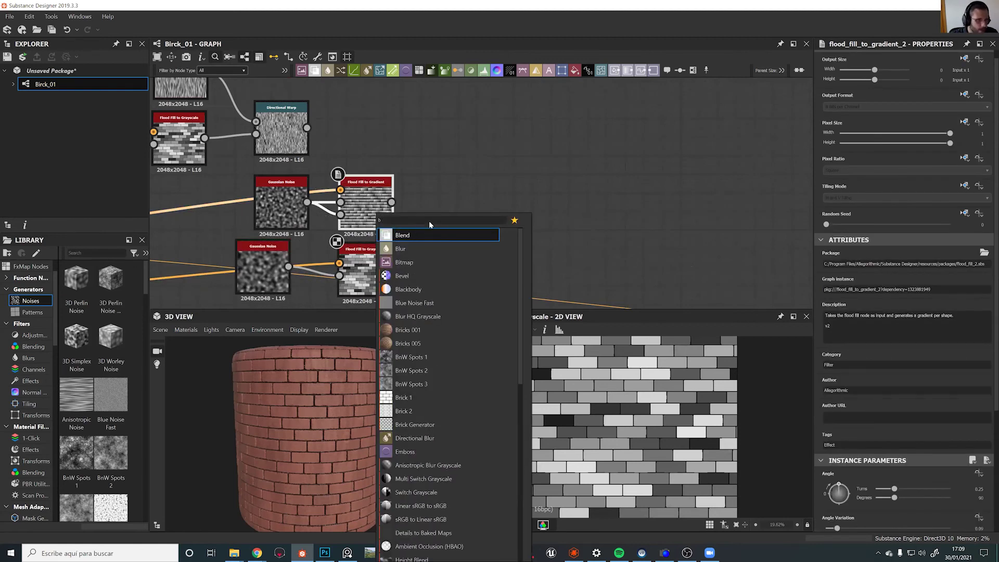
pyautogui.press('Return')
pyautogui.moveTo(433, 190); pyautogui.dragTo(390, 270)
# Set the new Blend node's blending mode to Subtract and inspect the resulting brick mask
pyautogui.click(849, 300)
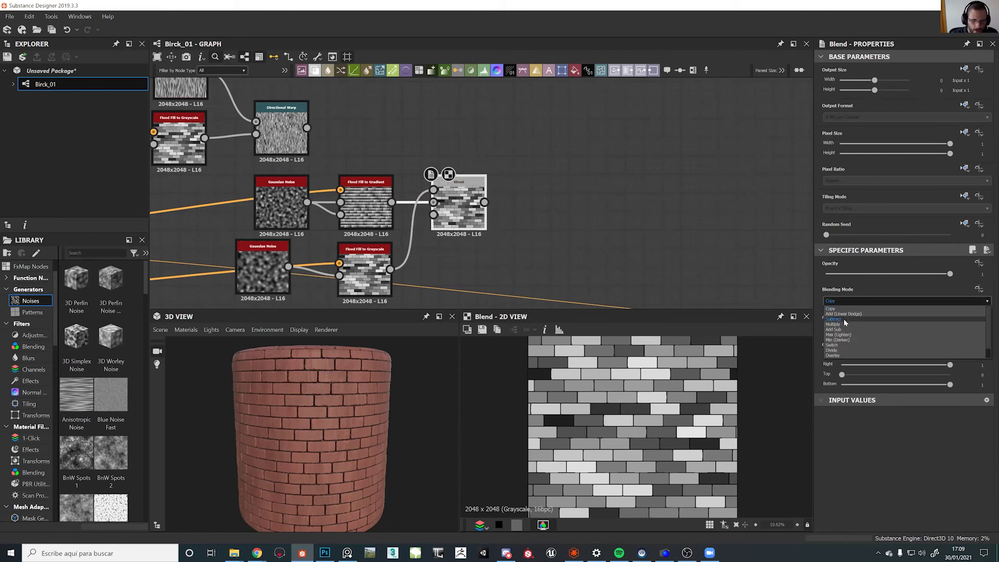
pyautogui.click(844, 322)
pyautogui.scroll(2, 847, 313)
pyautogui.click(838, 314)
pyautogui.scroll(-2, 616, 385)
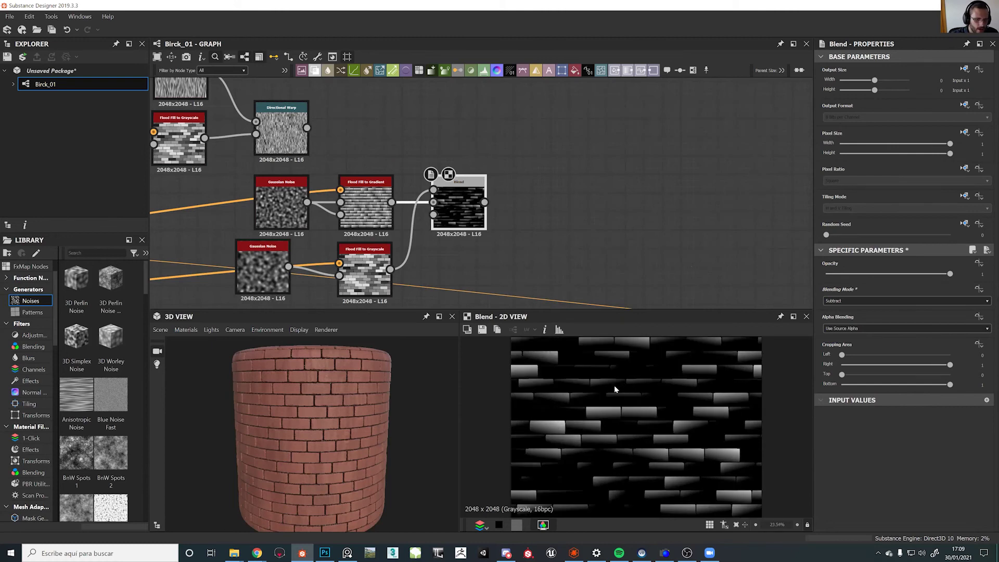
pyautogui.scroll(6, 649, 406)
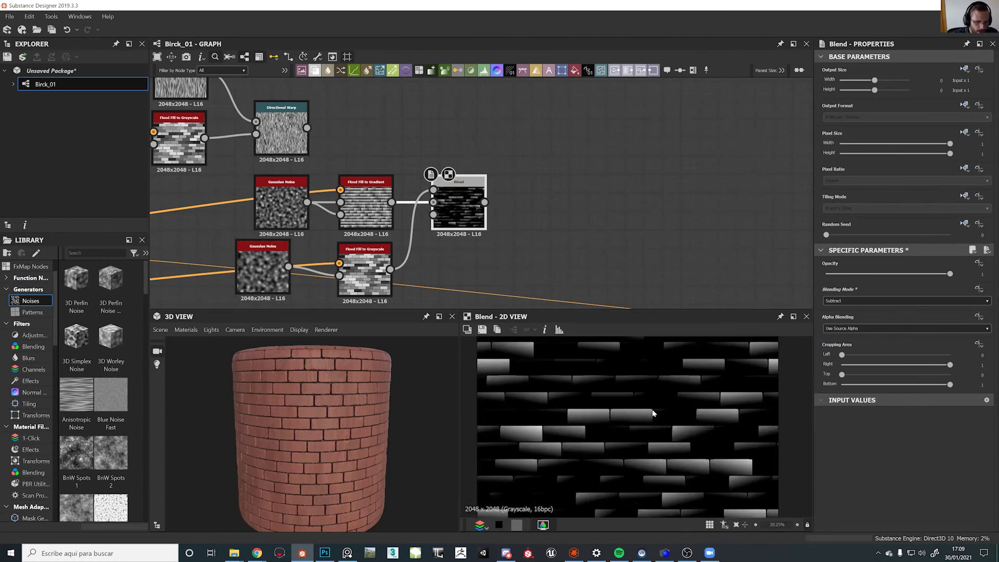
# Set the Scale of the Gaussian Noise feeding the copied Flood Fill to Grayscale to 47
pyautogui.click(365, 265)
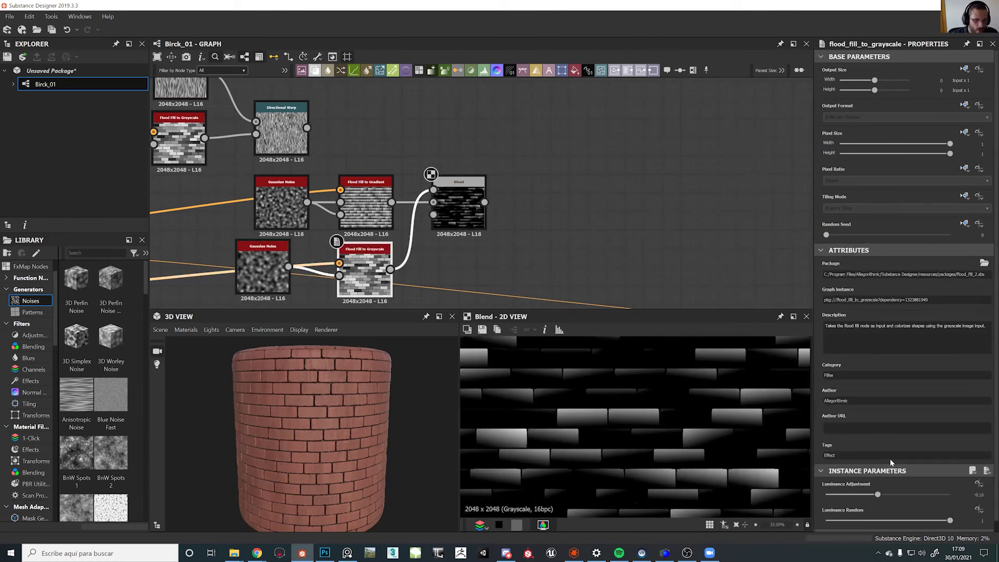
pyautogui.click(263, 268)
pyautogui.moveTo(871, 484); pyautogui.dragTo(917, 485)
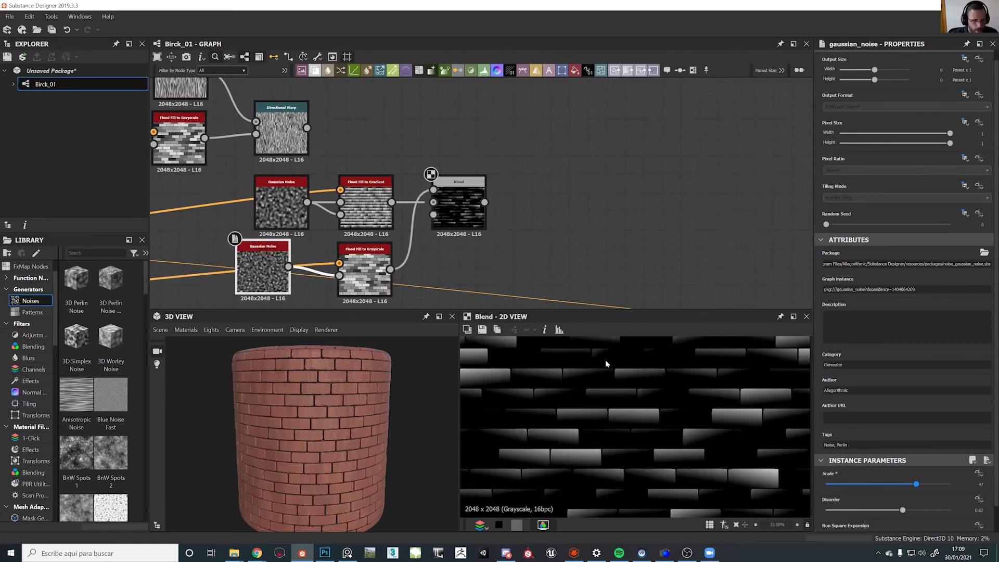
# Try a lower Luminance Adjustment on the copied Flood Fill to Grayscale, raise it instead, and check the Blend result
pyautogui.doubleClick(364, 270)
pyautogui.moveTo(879, 484)
pyautogui.mouseDown()
pyautogui.moveTo(890, 483)
pyautogui.moveTo(865, 488)
pyautogui.mouseUp()
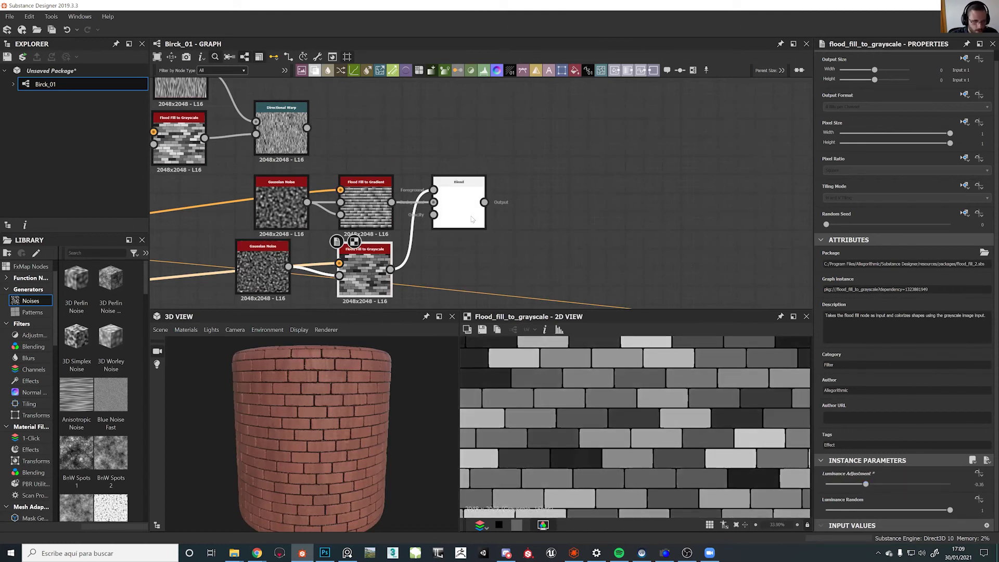
pyautogui.doubleClick(458, 205)
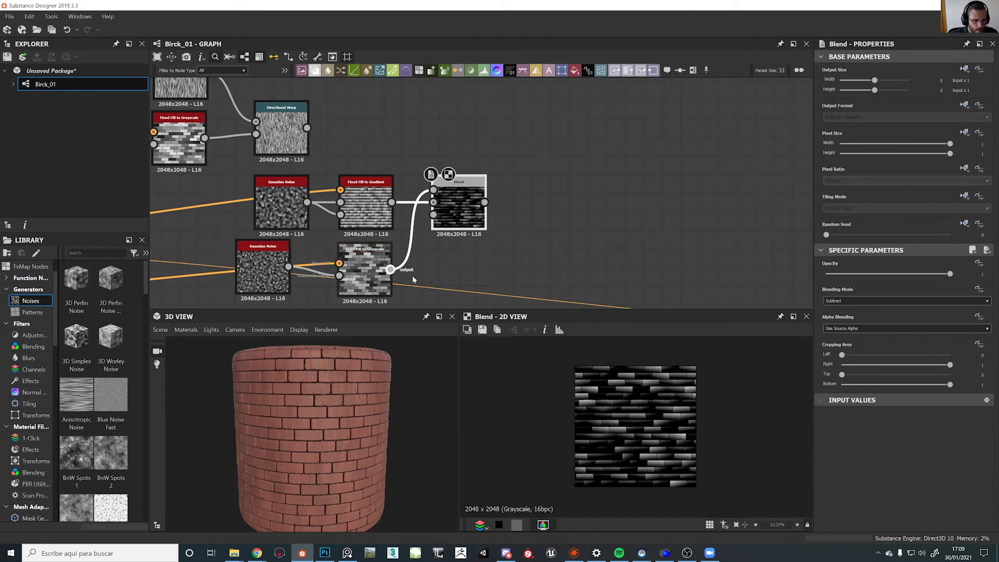
pyautogui.click(378, 276)
pyautogui.click(893, 495)
pyautogui.click(462, 211)
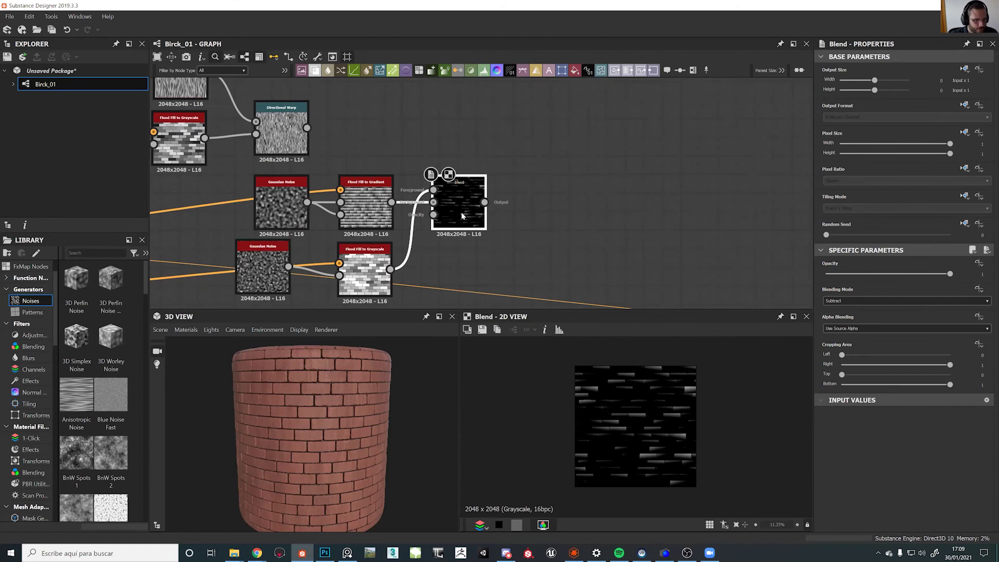
# Add a Blend node with the Directional Warp streaks as background and the subtracted brick gradient mask as foreground
pyautogui.scroll(5, 660, 405)
pyautogui.moveTo(362, 126); pyautogui.dragTo(403, 213, button='middle')
pyautogui.click(327, 218)
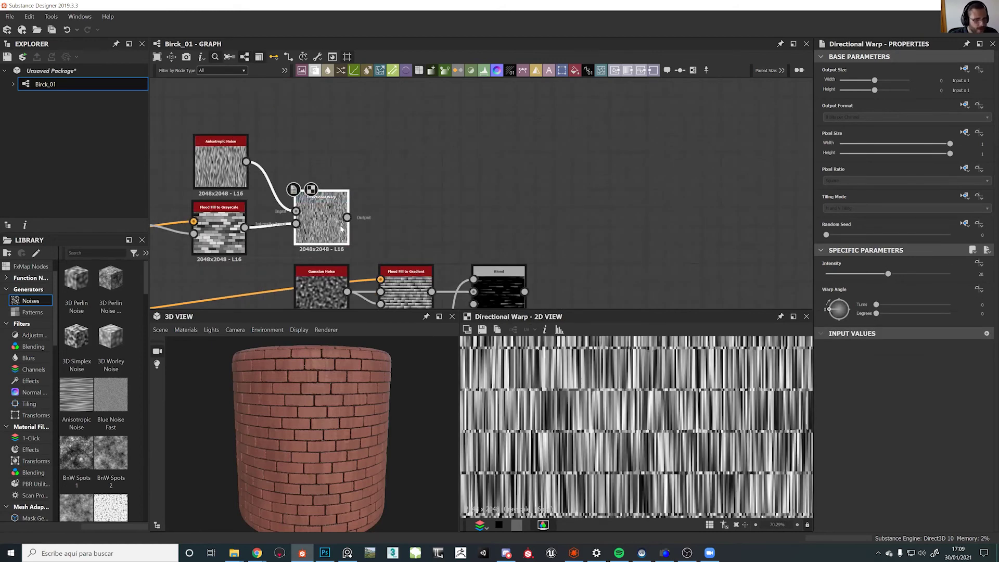
pyautogui.press('space')
pyautogui.write('b')
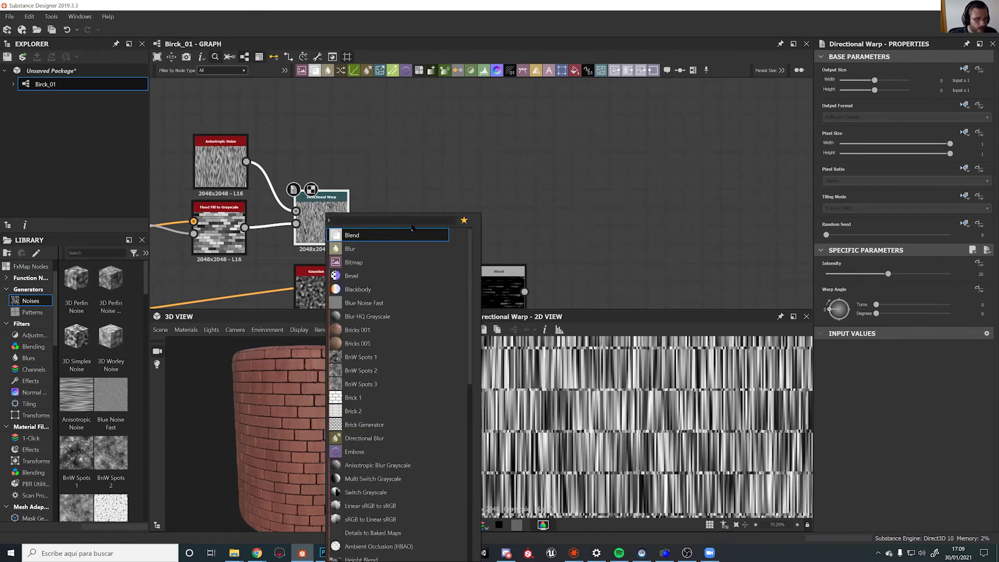
pyautogui.press('Return')
pyautogui.moveTo(413, 214); pyautogui.dragTo(569, 210)
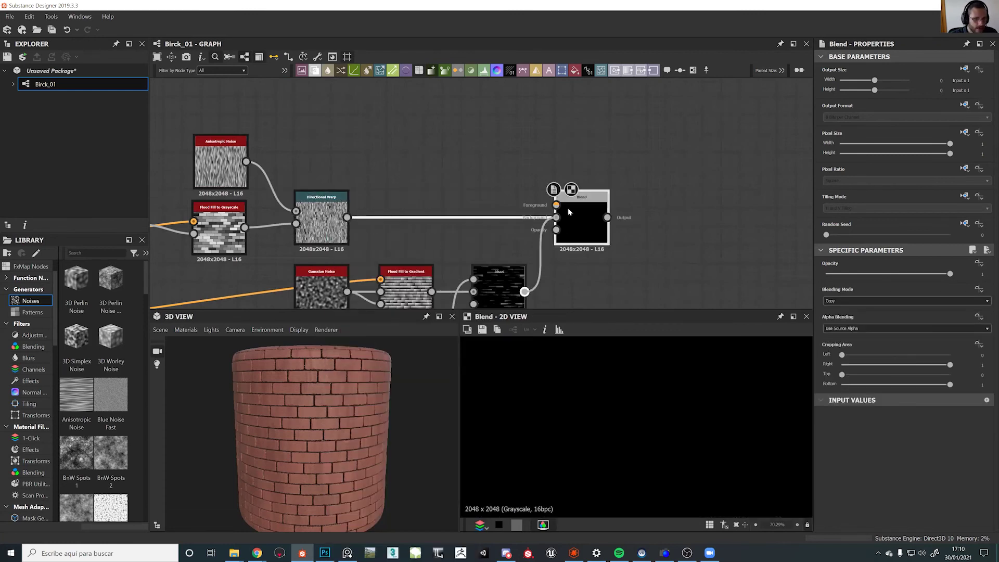
# Set the new Blend's blending mode to Multiply and inspect the masked streaks in the 2D view
pyautogui.click(840, 301)
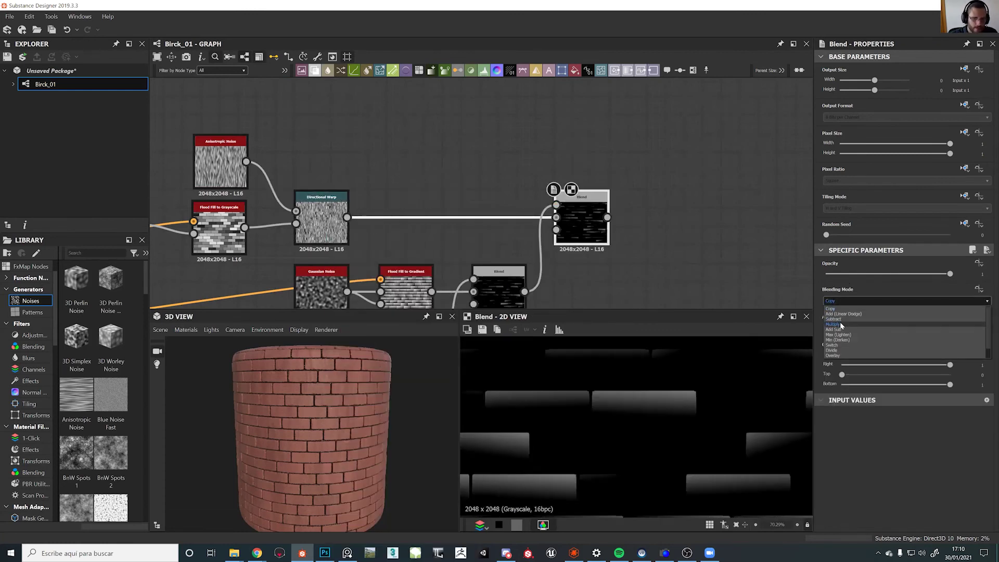
pyautogui.click(840, 324)
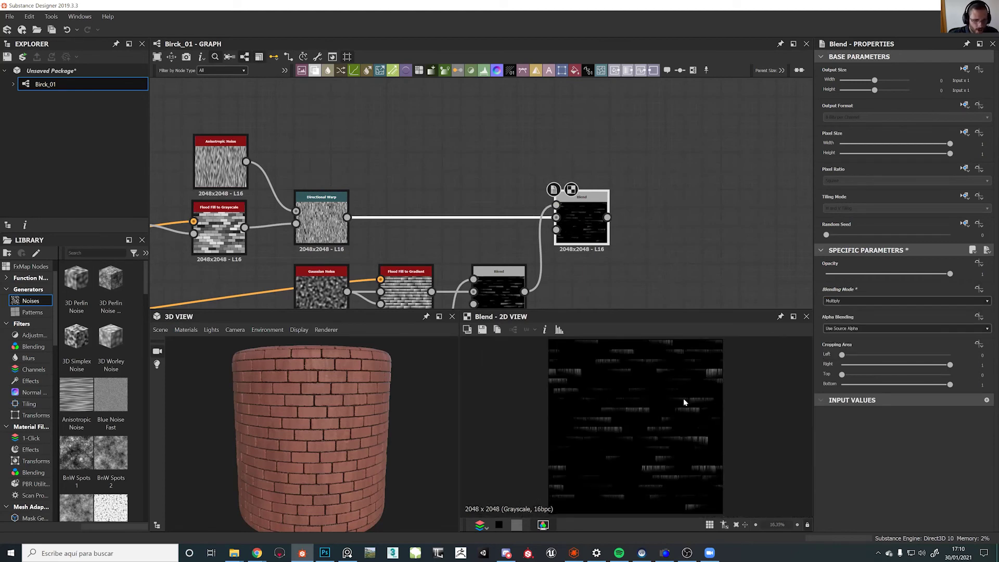
pyautogui.scroll(8, 684, 400)
pyautogui.scroll(-7, 591, 426)
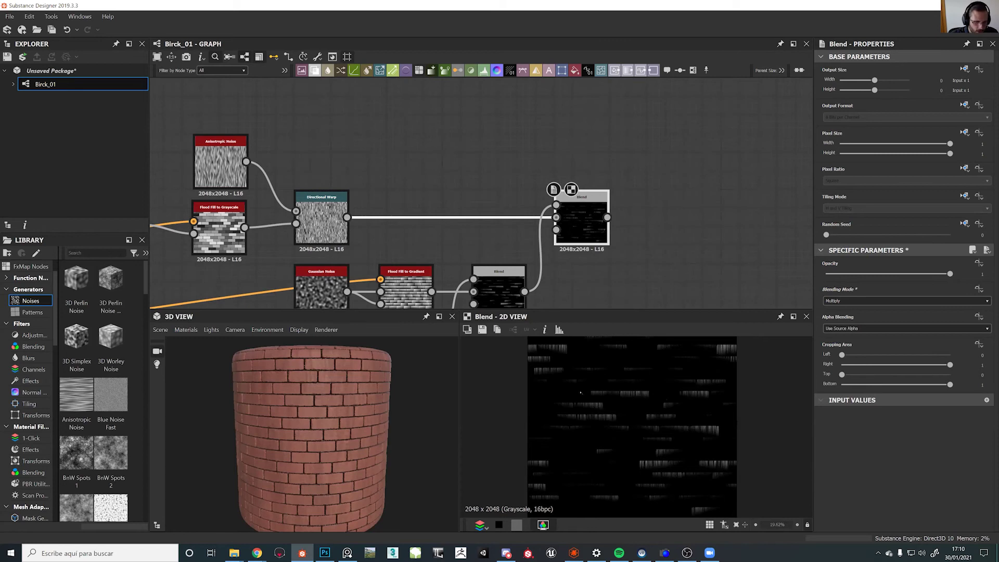
# Move the group of streak and brick mask nodes closer to the end of the base color chain
pyautogui.scroll(-4, 524, 228)
pyautogui.scroll(1, 551, 196)
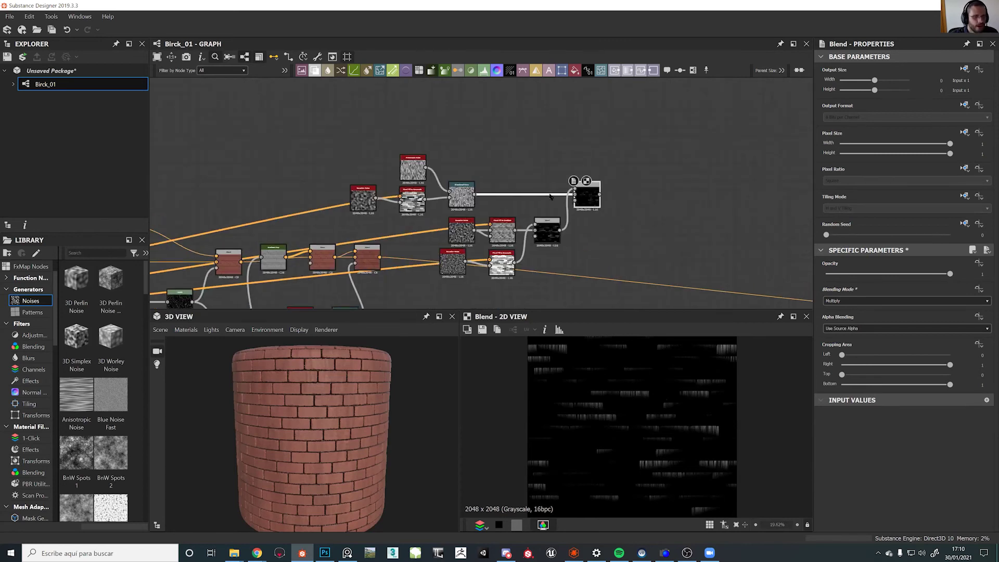
pyautogui.moveTo(338, 140); pyautogui.dragTo(625, 232)
pyautogui.moveTo(439, 263); pyautogui.dragTo(257, 198)
# Insert a Blend node after the last base color Blend and connect the masked streaks to its opacity
pyautogui.click(410, 259)
pyautogui.click(374, 256)
pyautogui.press('space')
pyautogui.click(392, 235)
pyautogui.moveTo(411, 261); pyautogui.dragTo(435, 263)
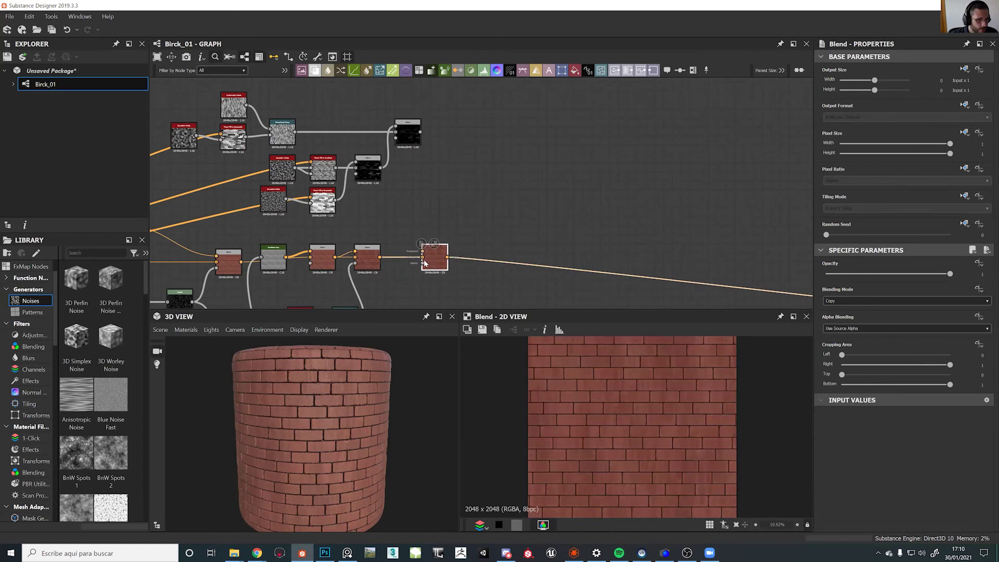
pyautogui.moveTo(417, 136); pyautogui.dragTo(420, 133)
pyautogui.scroll(3, 360, 247)
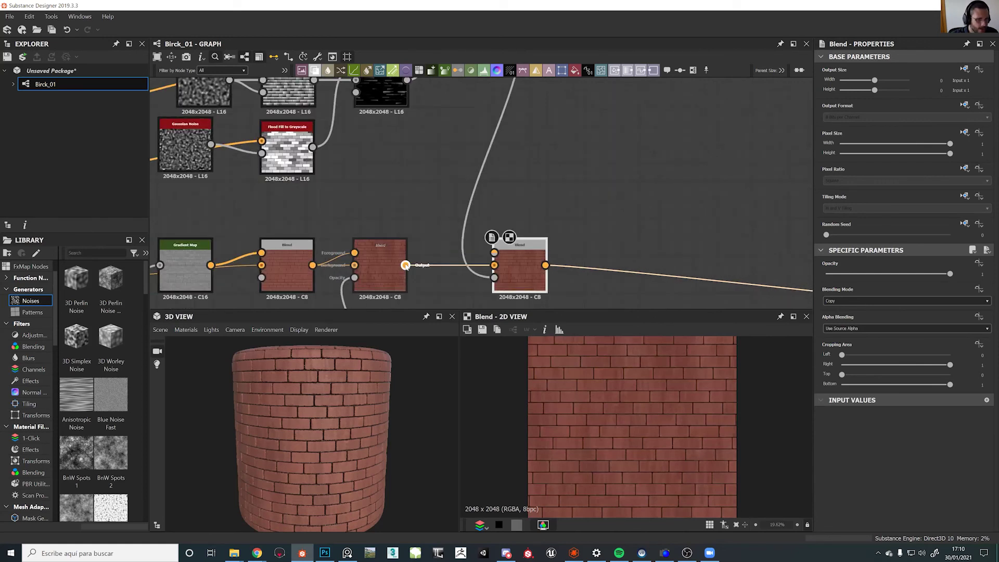
# Add a Uniform Color node and connect it as foreground of the new base color Blend
pyautogui.click(392, 190)
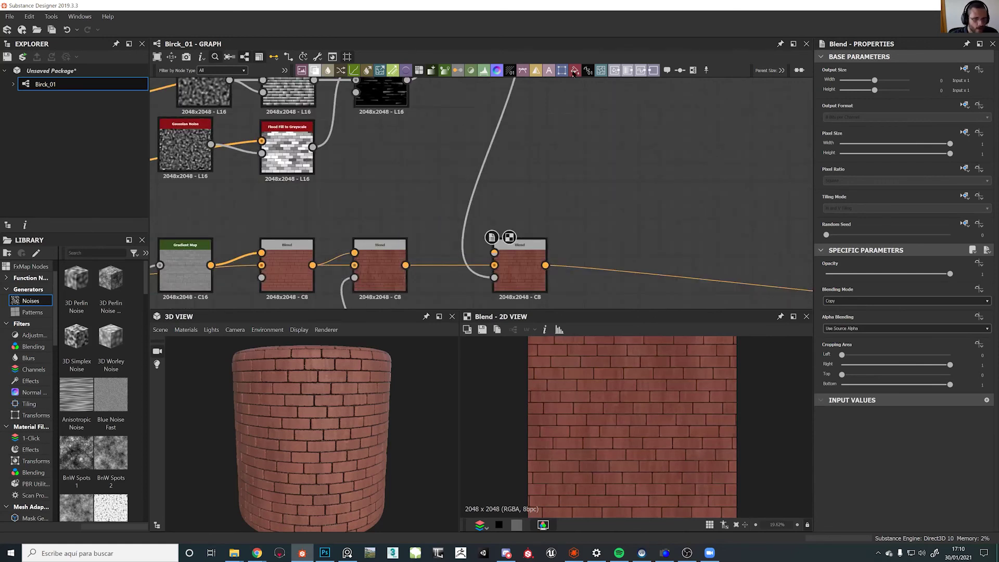
pyautogui.press('space')
pyautogui.write('unif')
pyautogui.press('Return')
pyautogui.moveTo(415, 190); pyautogui.dragTo(495, 253)
pyautogui.moveTo(314, 381)
pyautogui.mouseDown()
pyautogui.moveTo(318, 395)
pyautogui.moveTo(316, 371)
pyautogui.mouseUp()
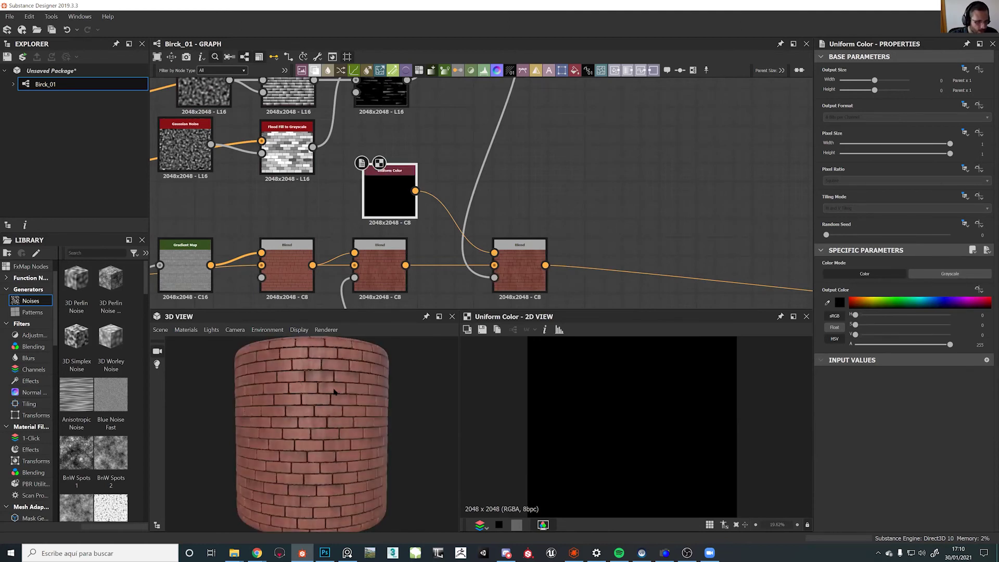
# Set the Uniform Color's output color to a dark olive green with a saturation of 125
pyautogui.scroll(6, 334, 392)
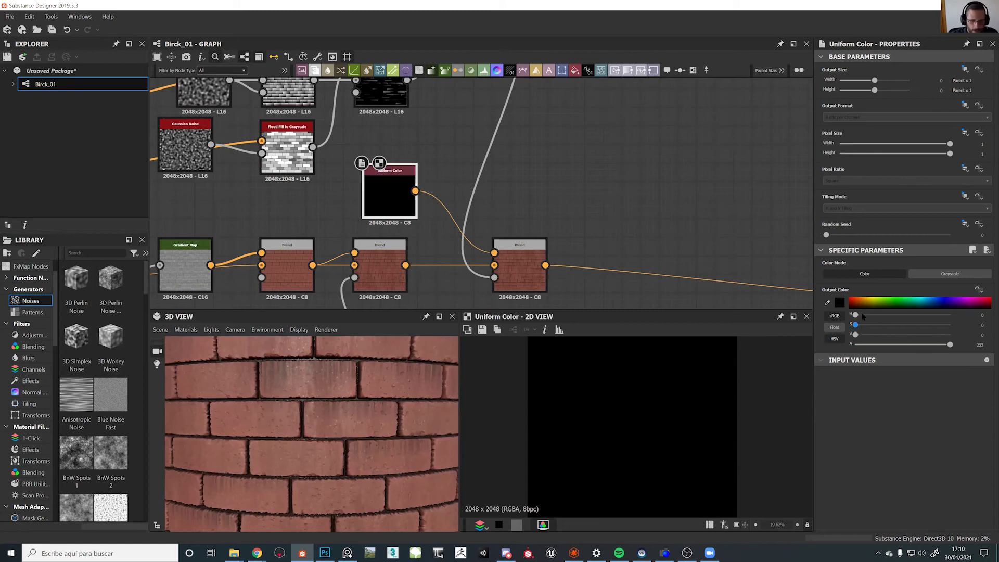
pyautogui.moveTo(868, 336); pyautogui.dragTo(878, 336)
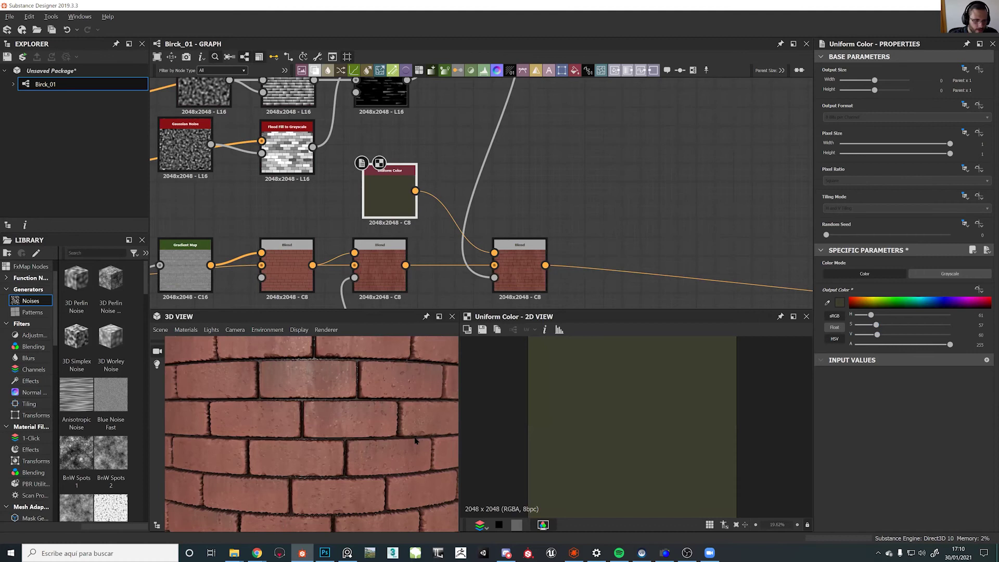
pyautogui.moveTo(879, 318)
pyautogui.mouseDown()
pyautogui.moveTo(857, 327)
pyautogui.moveTo(869, 335)
pyautogui.mouseUp()
pyautogui.click(902, 325)
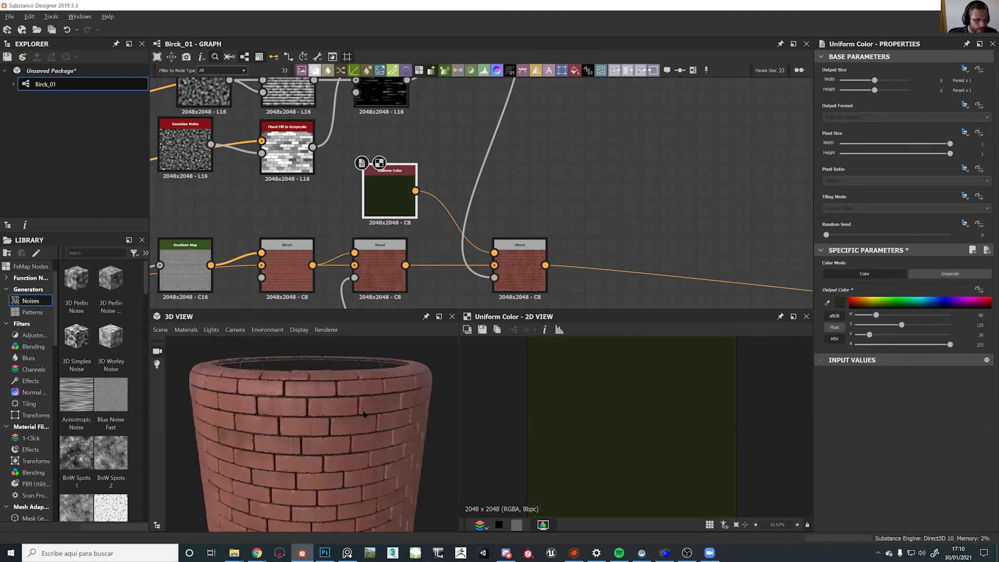
# Preview the Anisotropic Noise and move its node farther away from the Directional Warp
pyautogui.moveTo(402, 214); pyautogui.dragTo(529, 290, button='middle')
pyautogui.scroll(-5, 486, 235)
pyautogui.scroll(6, 394, 165)
pyautogui.moveTo(392, 165); pyautogui.dragTo(584, 326, button='middle')
pyautogui.doubleClick(421, 167)
pyautogui.moveTo(526, 276); pyautogui.dragTo(356, 176)
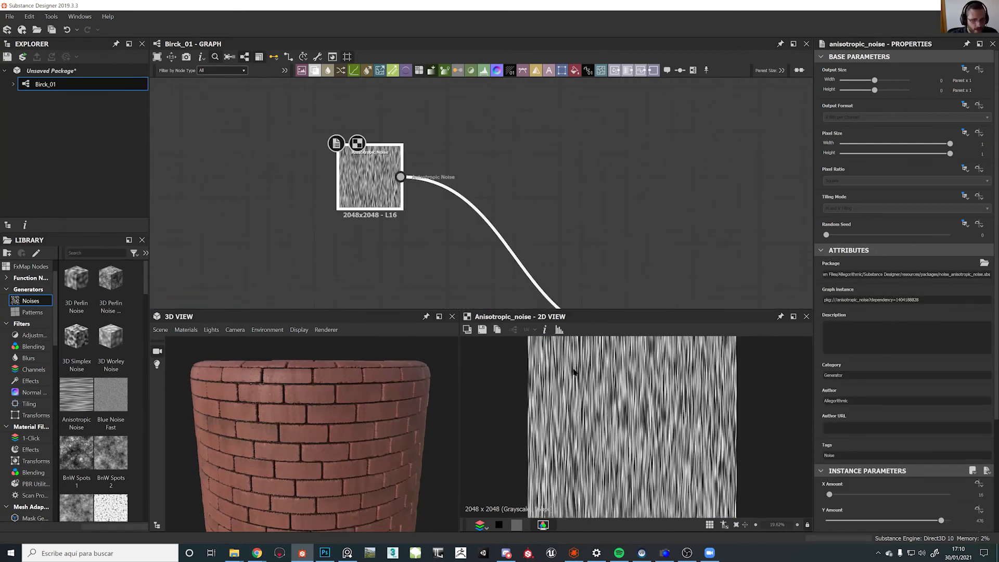
# Try an Anisotropic Blur Grayscale node after the Anisotropic Noise and undo the insertion
pyautogui.scroll(3, 573, 371)
pyautogui.press('space')
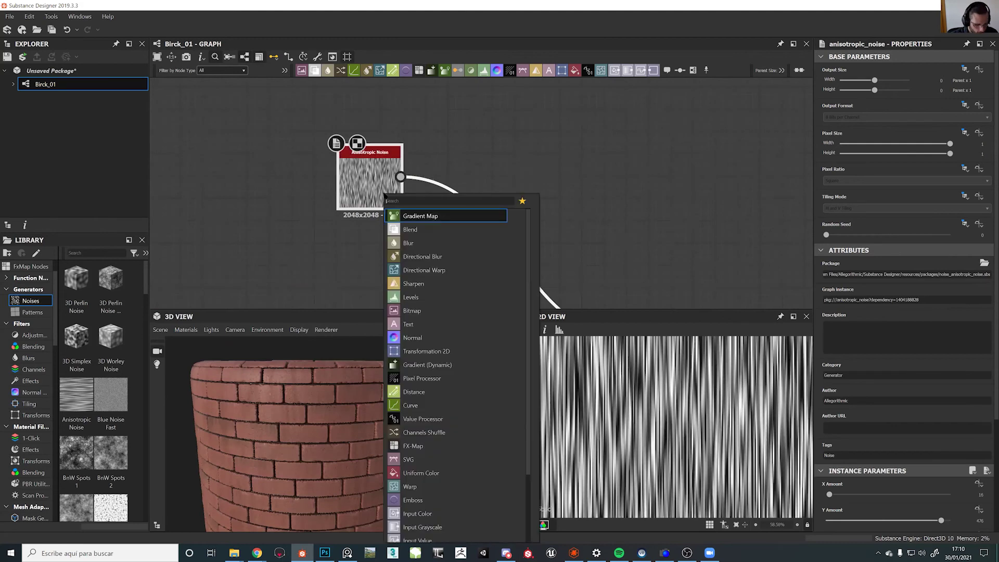
pyautogui.write('blur')
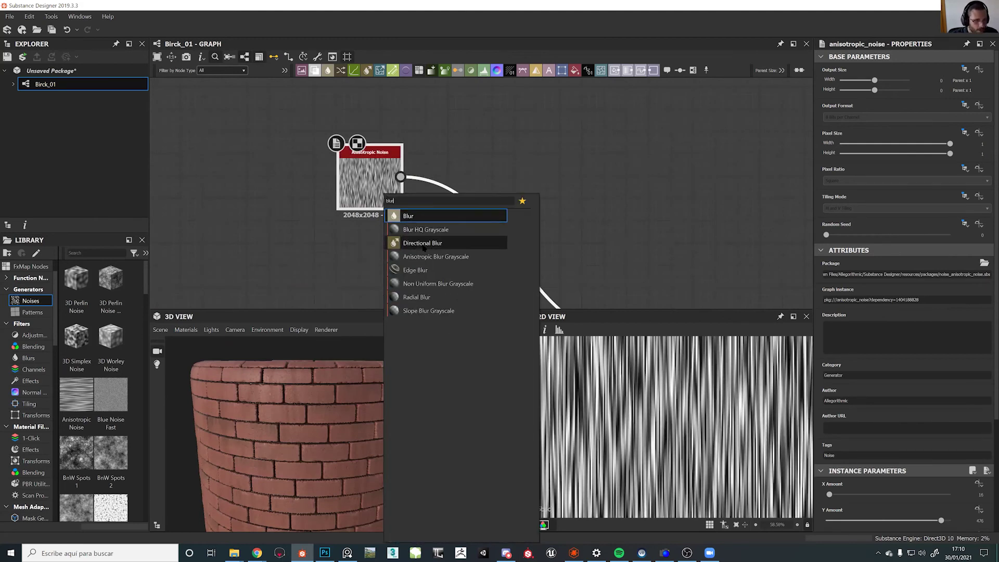
pyautogui.click(386, 184)
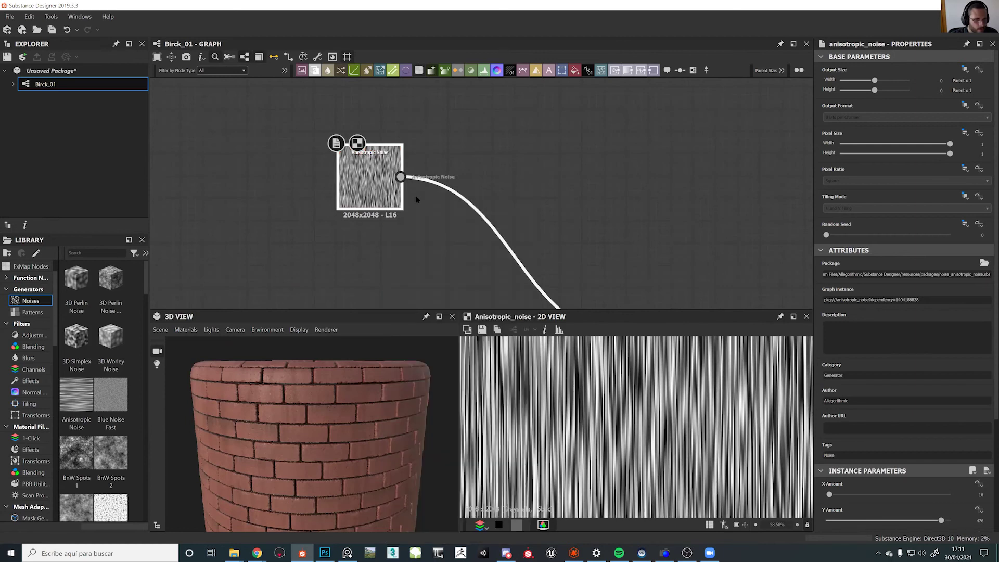
pyautogui.click(380, 199)
pyautogui.press('space')
pyautogui.write('anis')
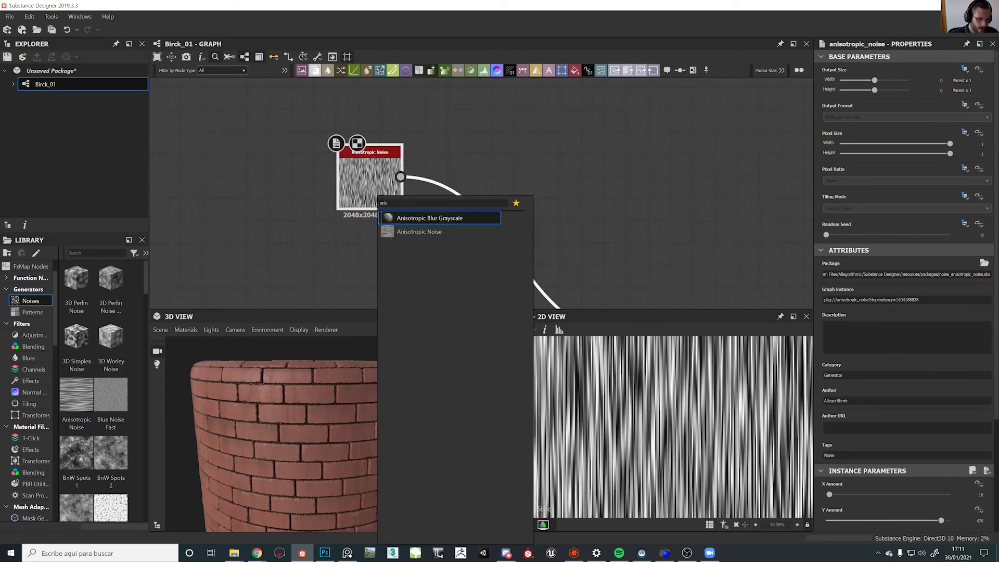
pyautogui.click(430, 219)
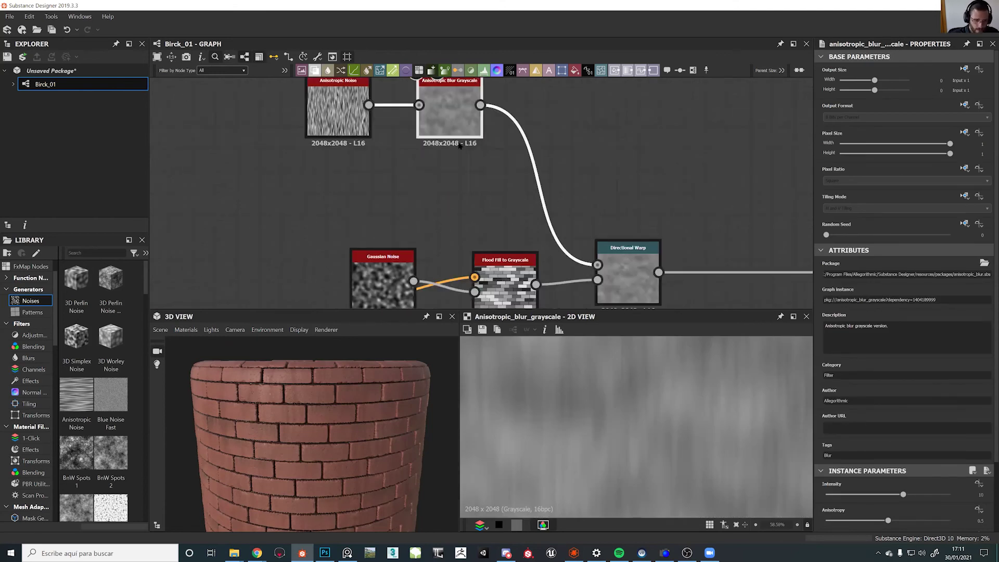
pyautogui.hotkey('ctrl', 'z')
# Insert an Anisotropic Blur Grayscale node between the Anisotropic Noise and the Directional Warp
pyautogui.click(362, 127)
pyautogui.press('space')
pyautogui.write('aniso')
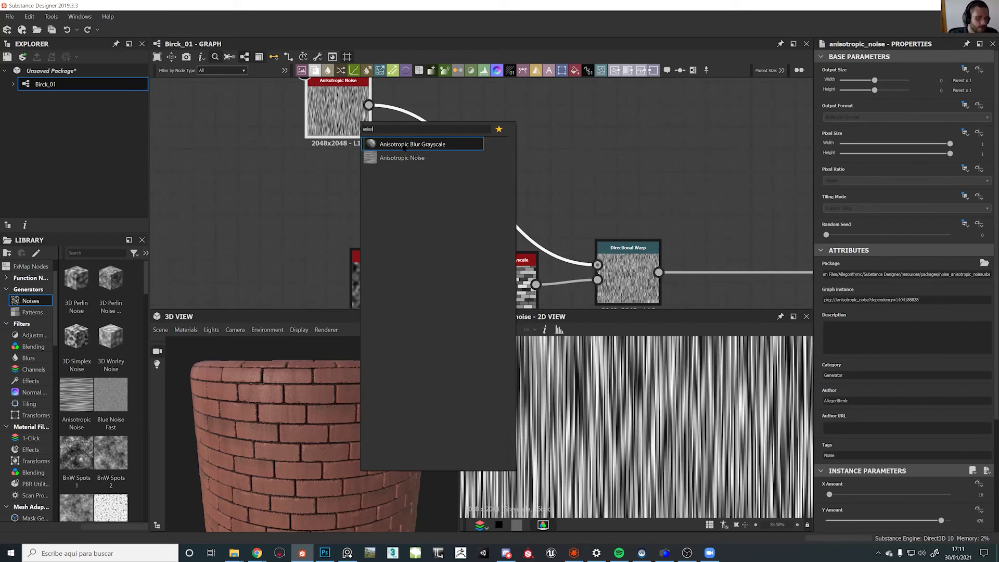
pyautogui.click(404, 148)
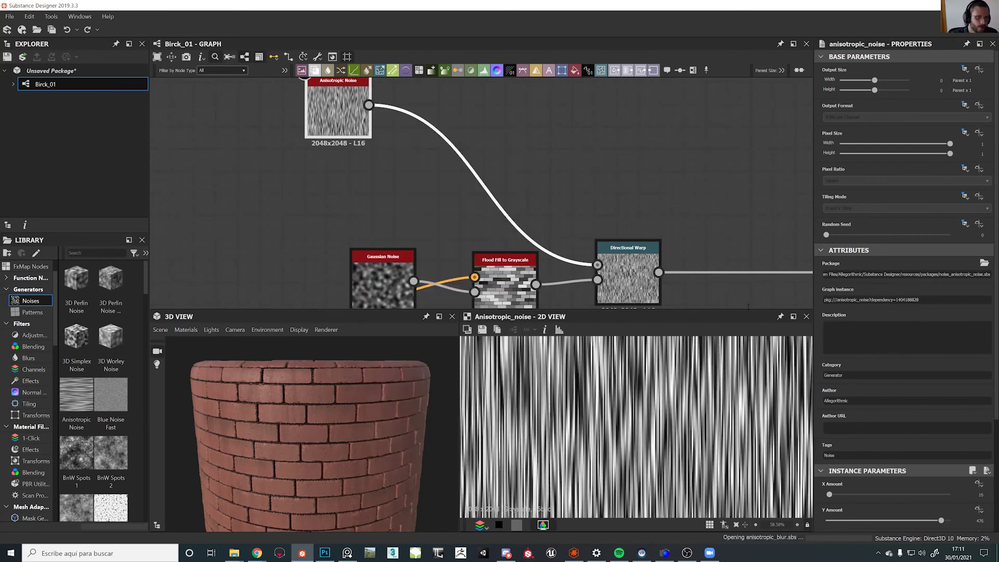
# Set the Anisotropic Blur Grayscale's Intensity to 0.33 and Anisotropy to 0.87
pyautogui.moveTo(903, 494); pyautogui.dragTo(836, 495)
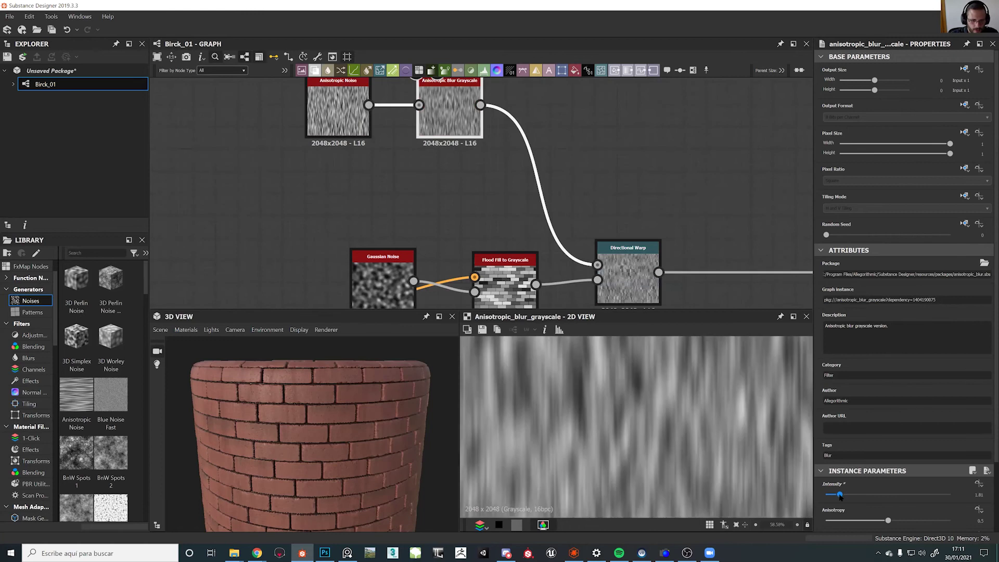
pyautogui.moveTo(867, 522); pyautogui.dragTo(934, 522)
pyautogui.scroll(-3, 888, 504)
pyautogui.moveTo(837, 417); pyautogui.dragTo(829, 421)
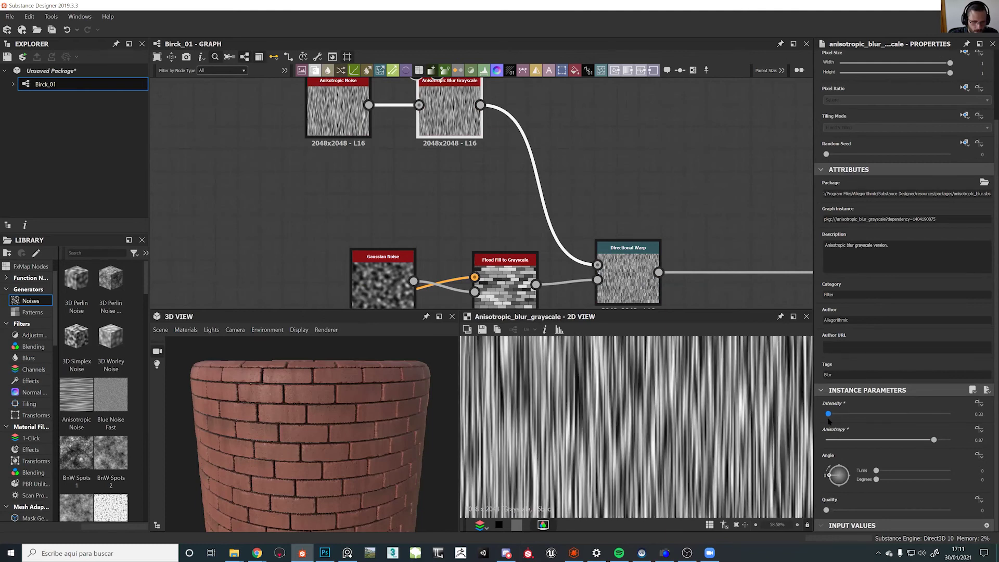
# Preview the final base color Blend and examine the streaks on the bricks in the 3D view
pyautogui.scroll(-3, 627, 239)
pyautogui.moveTo(785, 292); pyautogui.dragTo(569, 225, button='middle')
pyautogui.moveTo(625, 268); pyautogui.dragTo(562, 60, button='middle')
pyautogui.doubleClick(570, 180)
pyautogui.scroll(5, 303, 405)
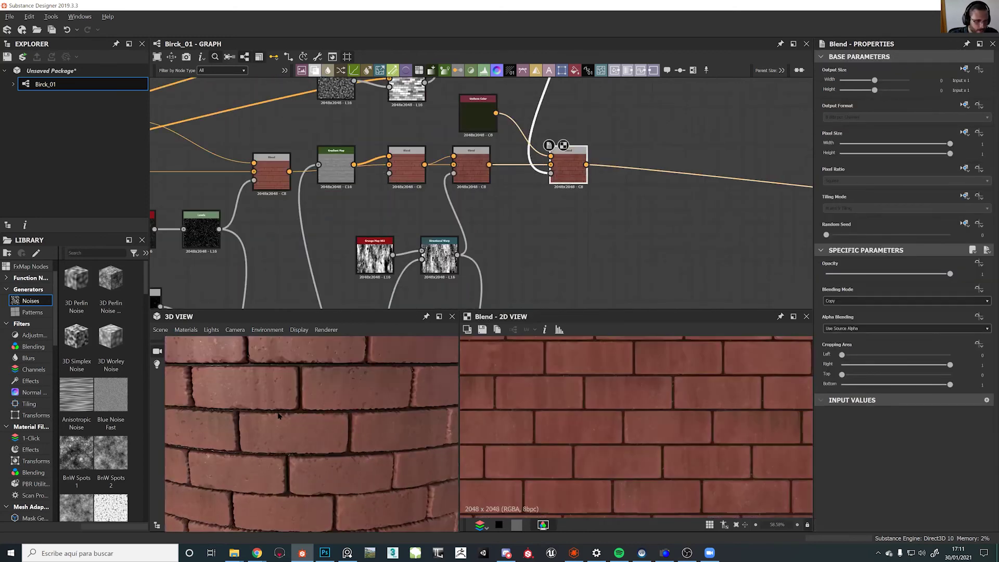
pyautogui.moveTo(303, 405)
pyautogui.mouseDown()
pyautogui.moveTo(305, 416)
pyautogui.moveTo(307, 405)
pyautogui.mouseUp()
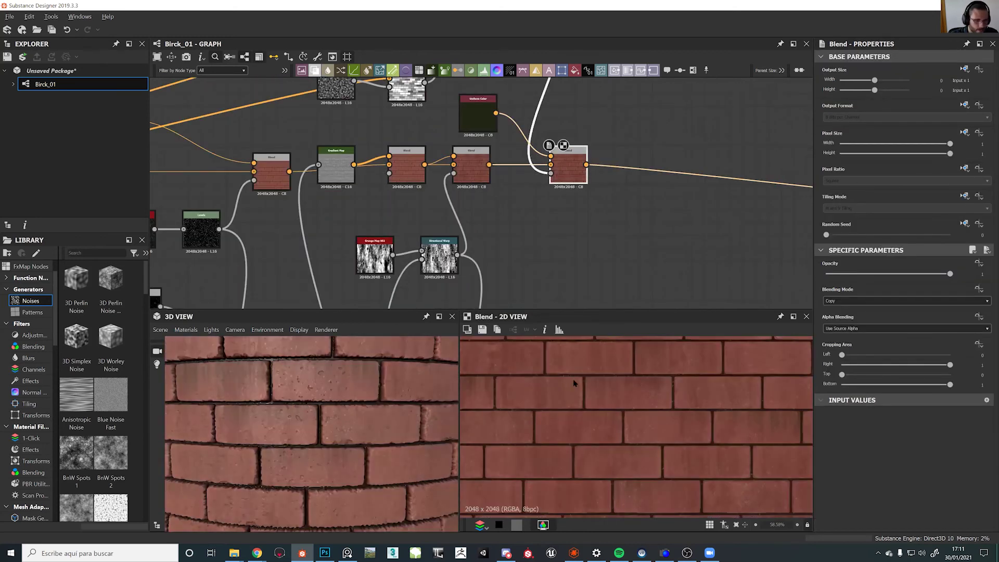
# Insert a Blend node after the last Blend of the grayscale roughness chain
pyautogui.moveTo(517, 197); pyautogui.dragTo(441, 278, button='middle')
pyautogui.scroll(-5, 447, 251)
pyautogui.moveTo(457, 190); pyautogui.dragTo(464, 89, button='middle')
pyautogui.moveTo(455, 250); pyautogui.dragTo(457, 225, button='middle')
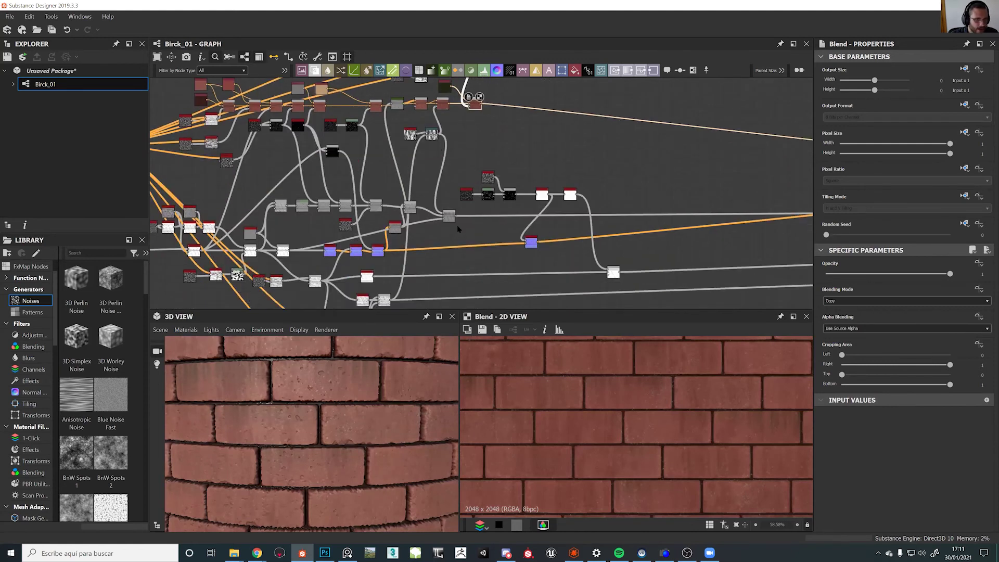
pyautogui.scroll(5, 457, 224)
pyautogui.click(444, 216)
pyautogui.press('space')
pyautogui.write('b')
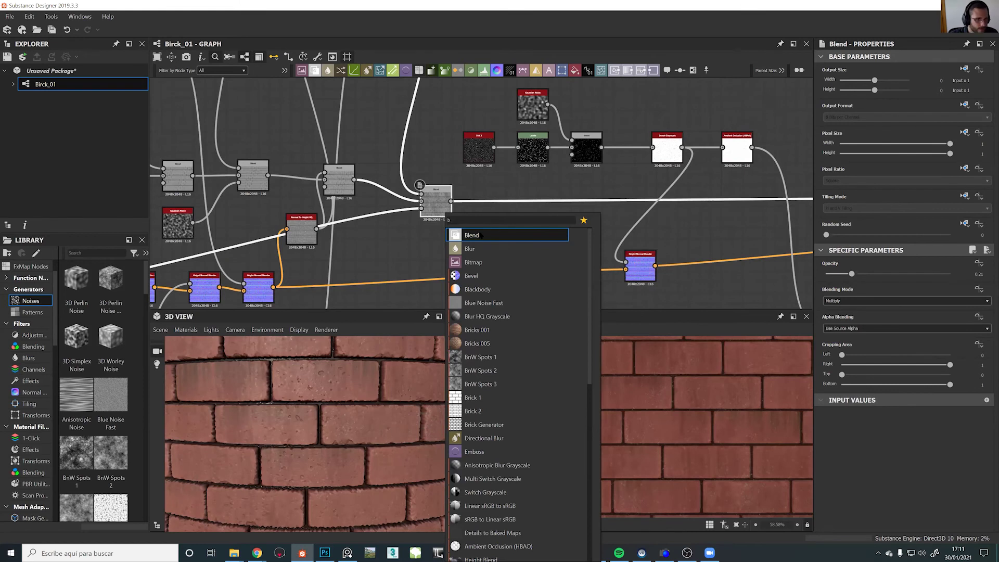
pyautogui.click(479, 235)
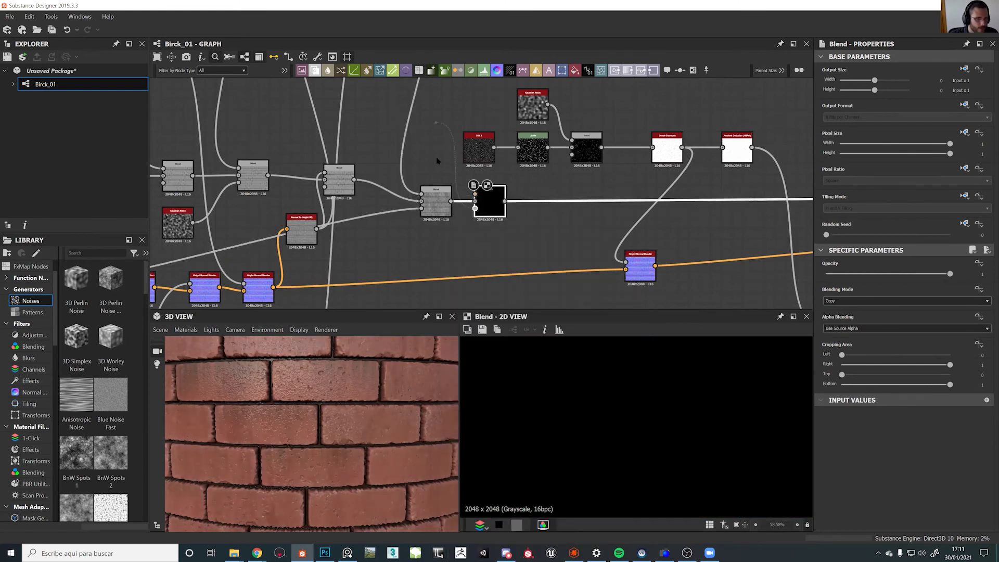
# Connect the masked streaks Blend to the foreground of the new roughness Blend
pyautogui.click(475, 194)
pyautogui.moveTo(452, 90); pyautogui.dragTo(451, 223, button='middle')
pyautogui.scroll(-4, 464, 192)
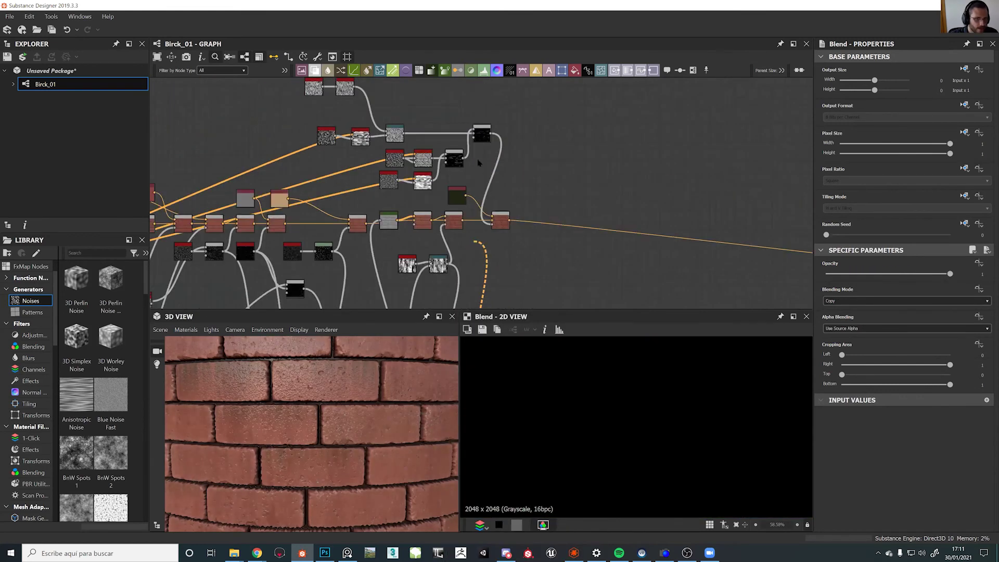
pyautogui.scroll(4, 474, 141)
pyautogui.click(517, 122)
pyautogui.moveTo(531, 224); pyautogui.dragTo(477, 79, button='middle')
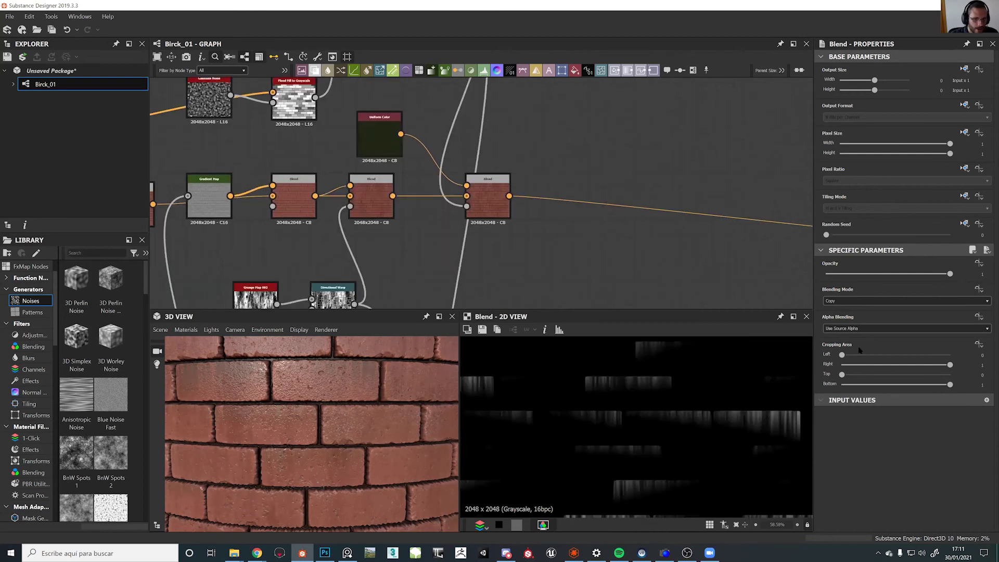
# Set the new roughness Blend to Subtract with an opacity of 0.34 and check the bricks in 3D
pyautogui.click(845, 301)
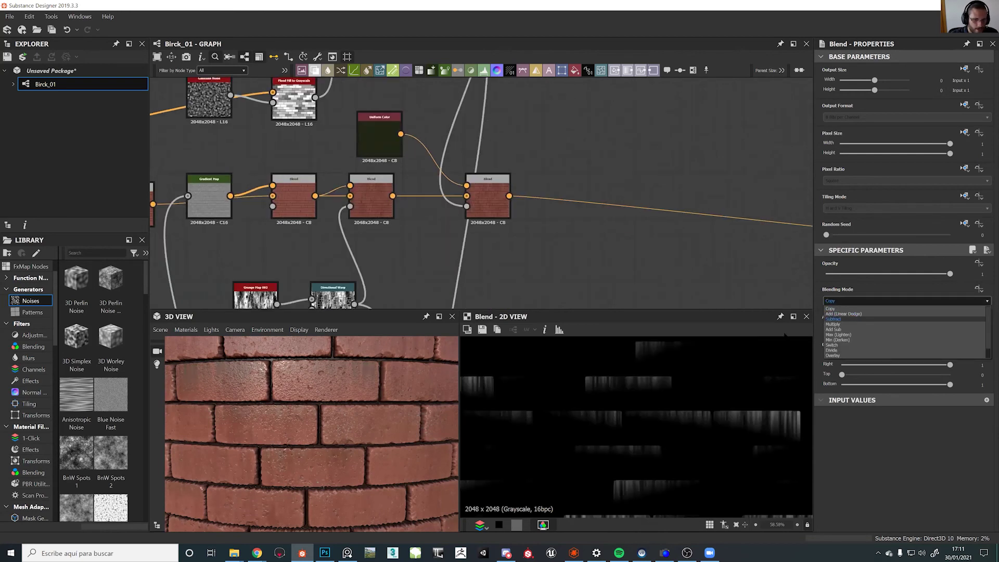
pyautogui.click(843, 323)
pyautogui.moveTo(298, 417); pyautogui.dragTo(367, 421)
pyautogui.moveTo(915, 280); pyautogui.dragTo(857, 283)
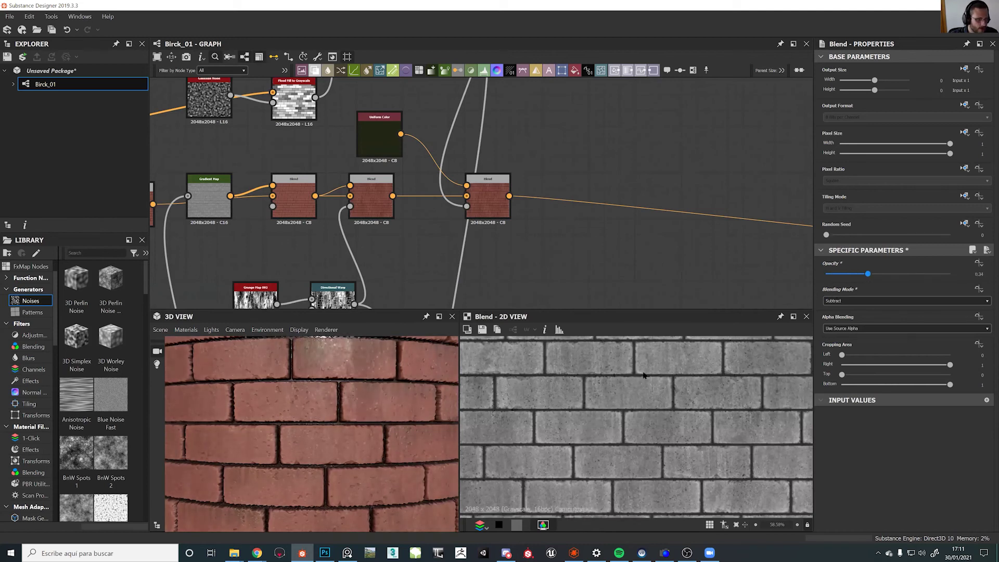
pyautogui.scroll(-5, 335, 430)
pyautogui.moveTo(334, 430); pyautogui.dragTo(306, 428)
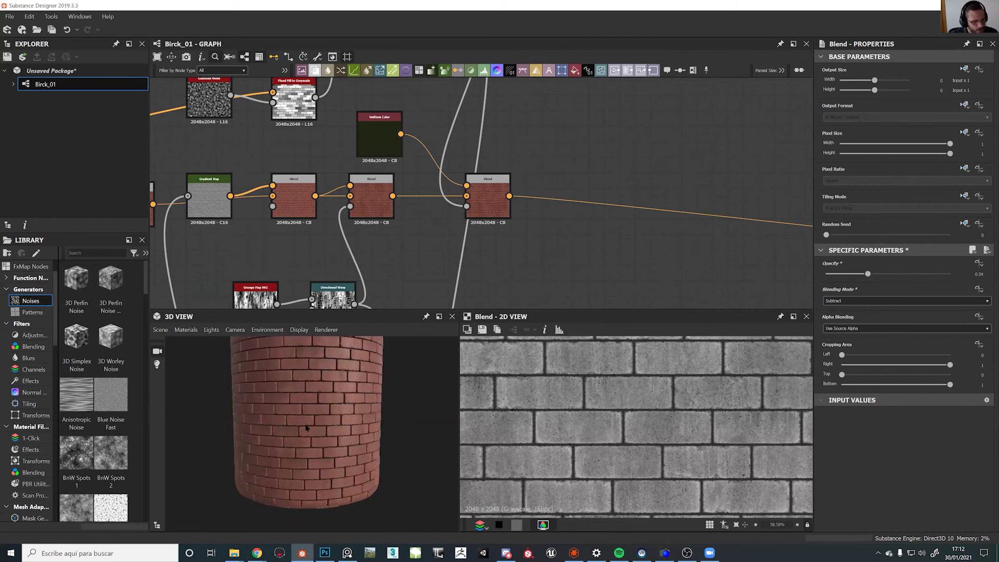
# Switch the 3D preview mesh to Rounded Cube and inspect the bricks up close
pyautogui.click(160, 330)
pyautogui.moveTo(186, 329)
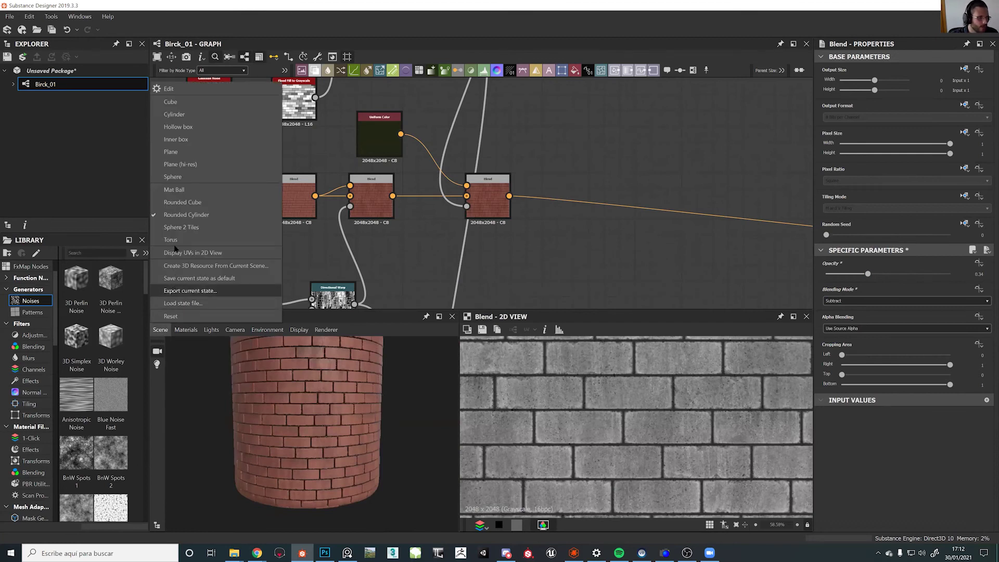
pyautogui.click(182, 202)
pyautogui.moveTo(351, 394); pyautogui.dragTo(307, 433)
pyautogui.scroll(5, 305, 432)
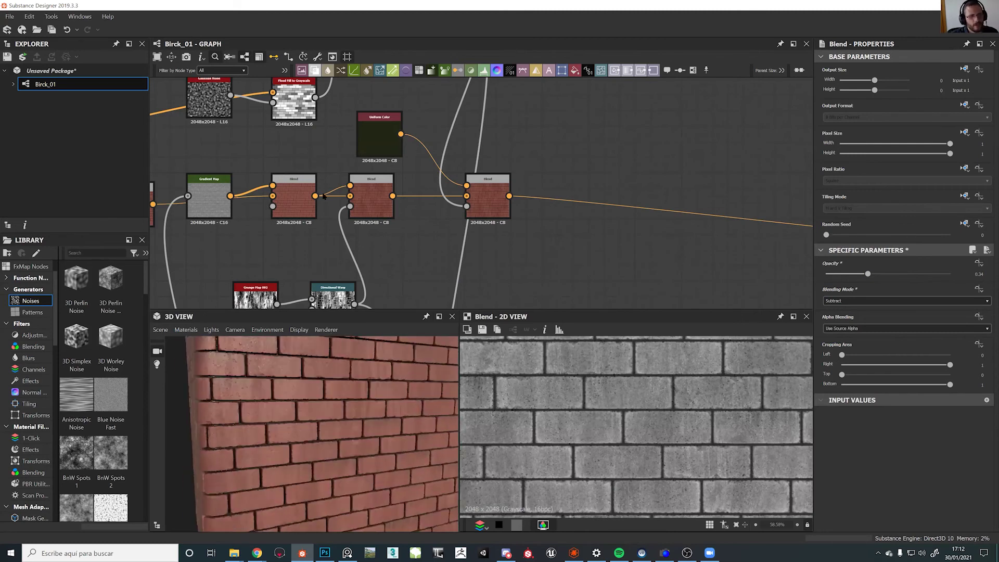
# Set the brick Tile Sampler's X Amount to 5 and Y Amount to 12
pyautogui.scroll(-8, 502, 177)
pyautogui.scroll(8, 352, 196)
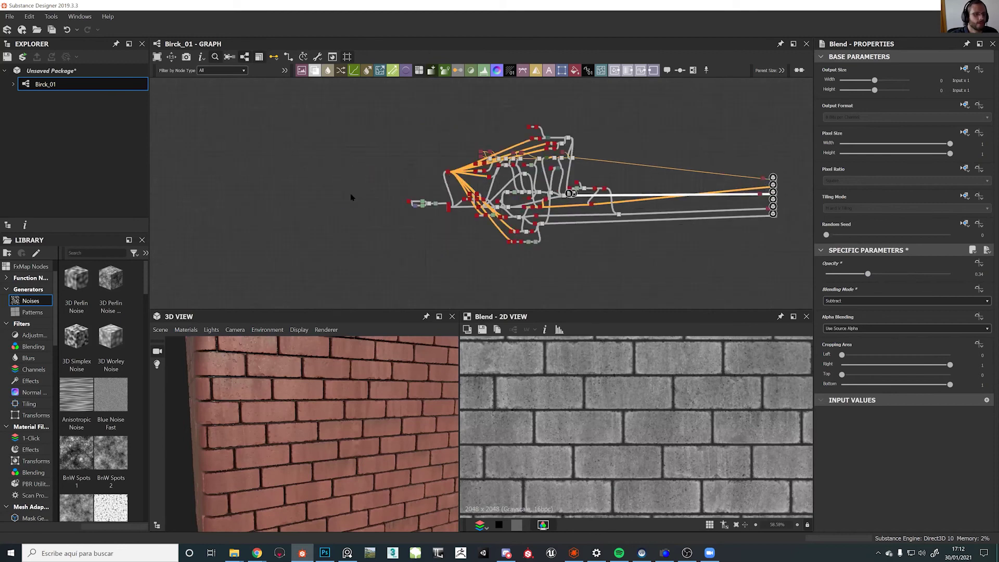
pyautogui.moveTo(328, 180); pyautogui.dragTo(430, 241)
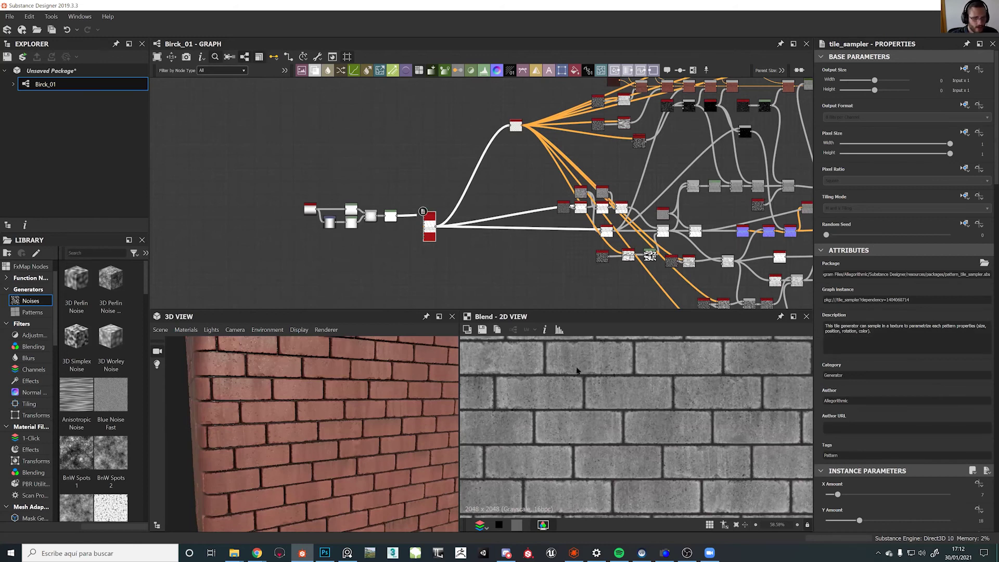
pyautogui.scroll(-5, 328, 416)
pyautogui.scroll(-3, 854, 460)
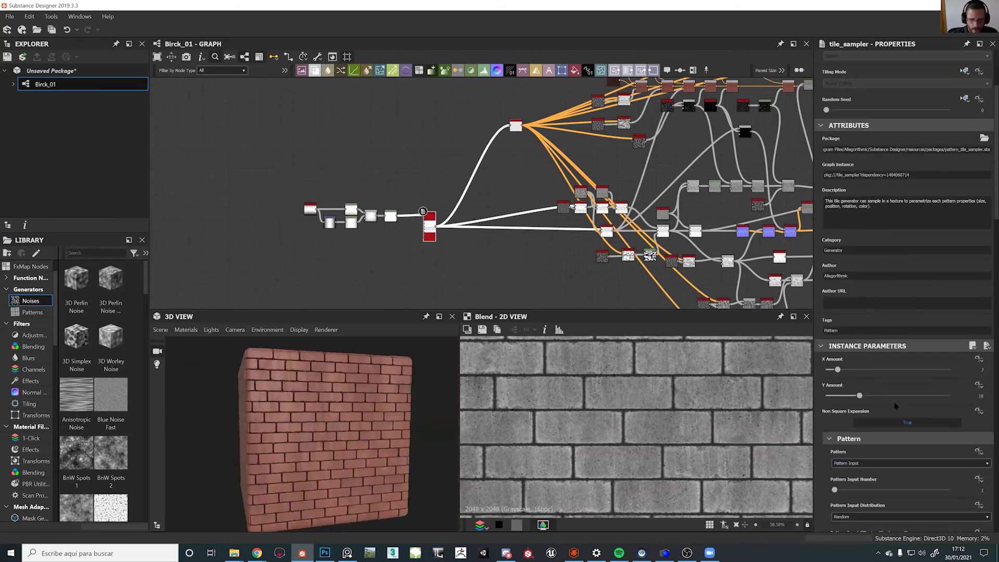
pyautogui.click(982, 370)
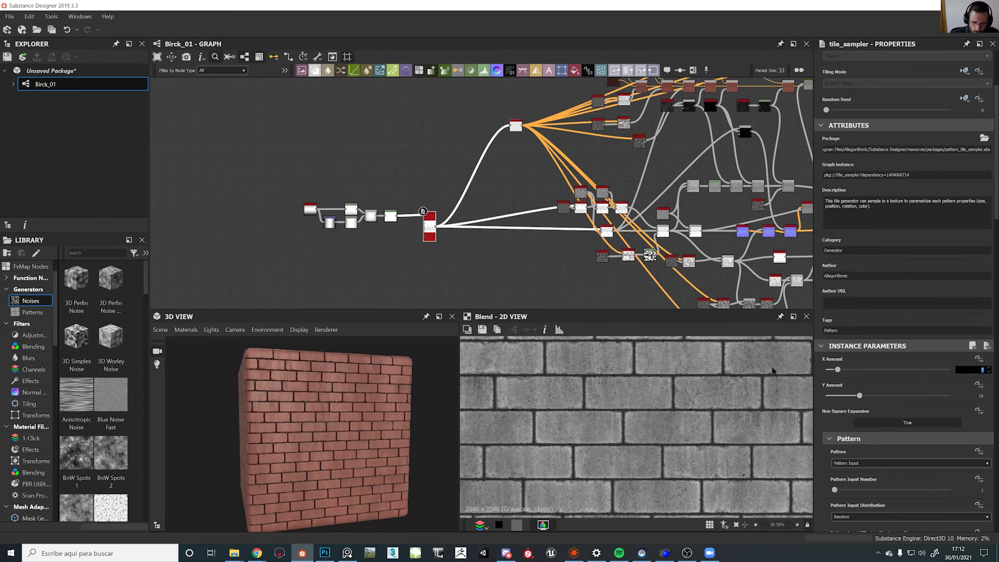
pyautogui.write('5')
pyautogui.press('Tab')
pyautogui.write('12')
pyautogui.press('Return')
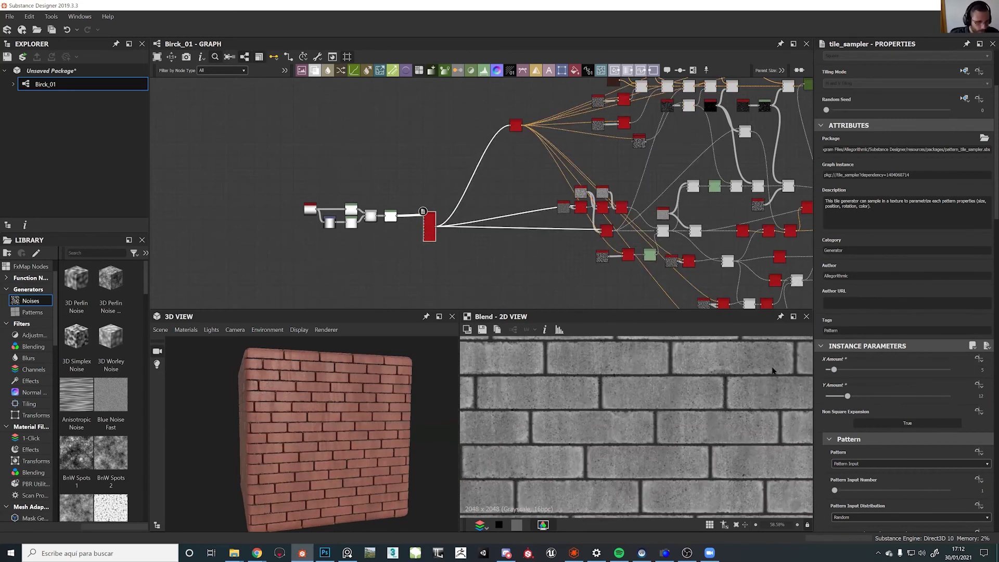
# Examine the changed brick layout on the rounded cube from several angles and distances
pyautogui.moveTo(306, 471); pyautogui.dragTo(331, 437)
pyautogui.scroll(3, 305, 442)
pyautogui.scroll(-3, 331, 436)
pyautogui.moveTo(331, 436); pyautogui.dragTo(314, 456, button='middle')
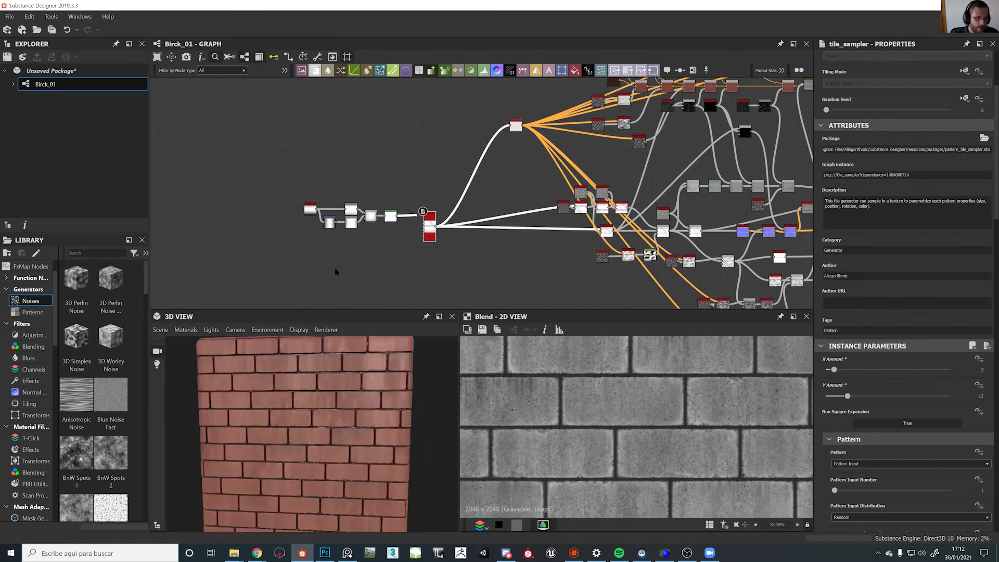
pyautogui.moveTo(258, 449); pyautogui.dragTo(218, 447)
pyautogui.scroll(-2, 520, 216)
pyautogui.moveTo(520, 216); pyautogui.dragTo(404, 159, button='middle')
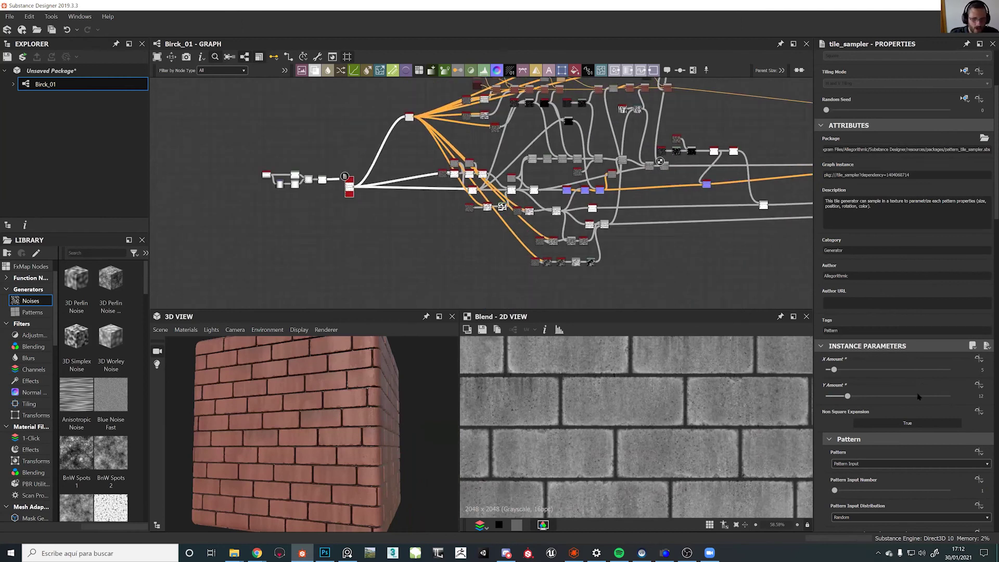
# Set the Tile Sampler's Y Amount to 25 and X Amount to 9, checking the brick proportions in 3D
pyautogui.moveTo(848, 397); pyautogui.dragTo(864, 396)
pyautogui.moveTo(266, 424); pyautogui.dragTo(320, 445)
pyautogui.moveTo(863, 396); pyautogui.dragTo(836, 370)
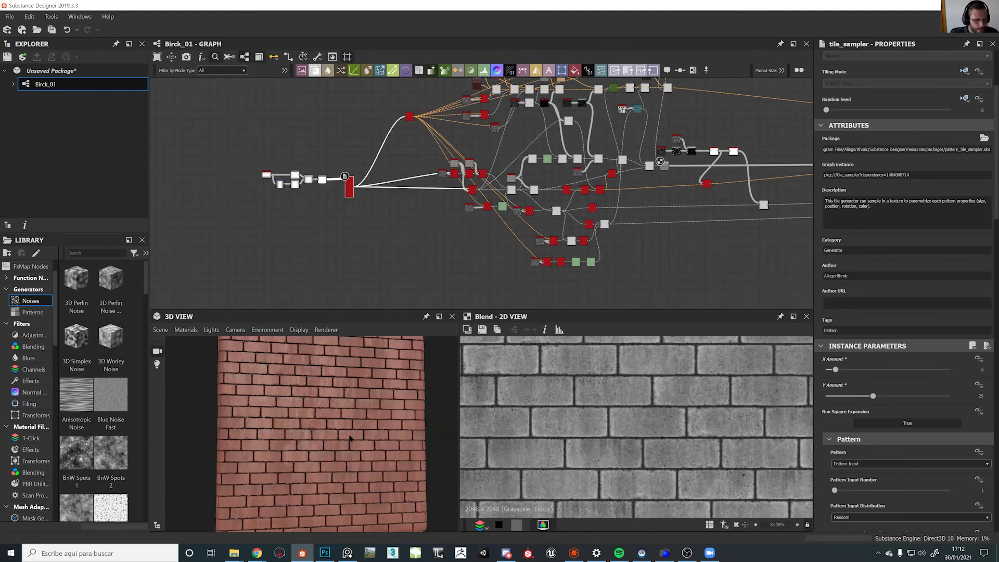
pyautogui.moveTo(289, 449); pyautogui.dragTo(330, 464)
pyautogui.scroll(-3, 310, 466)
pyautogui.scroll(5, 330, 463)
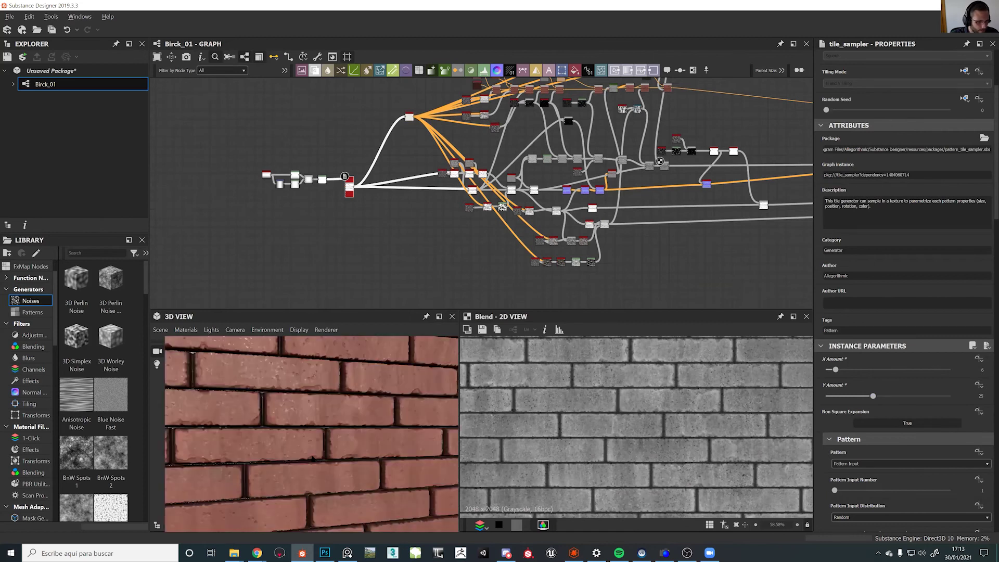
pyautogui.scroll(-5, 312, 458)
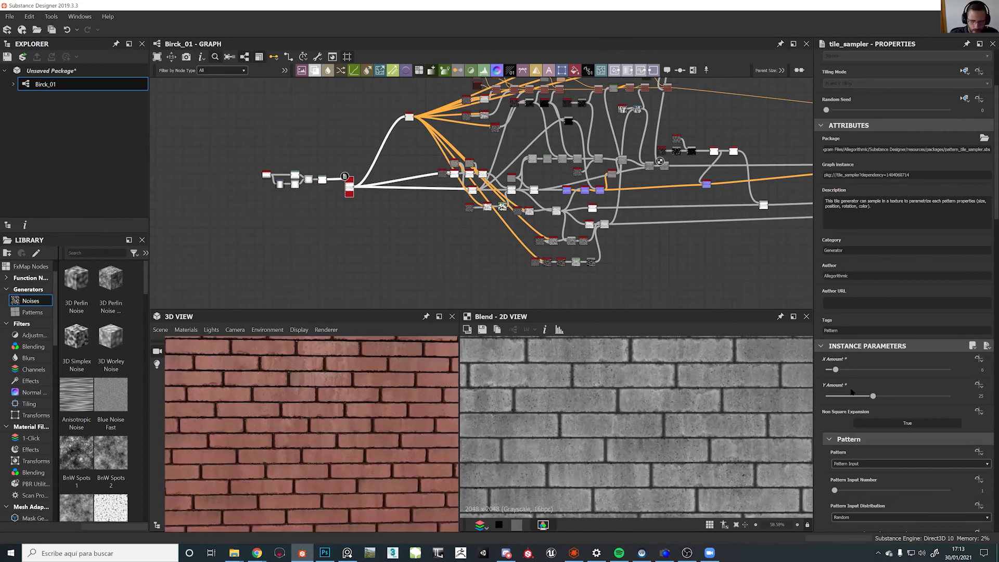
pyautogui.click(841, 370)
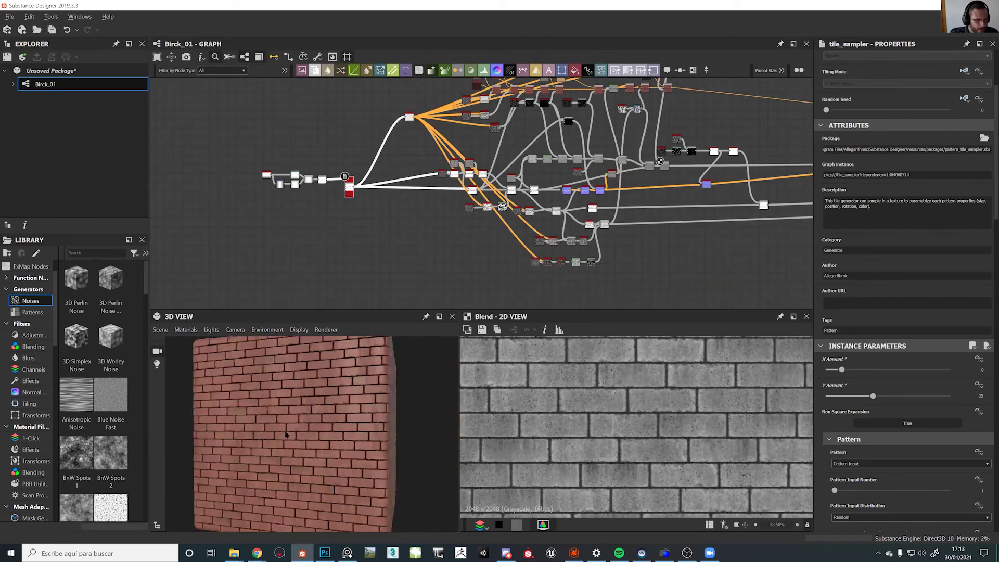
# Adjust the first light-red Uniform Color of the base color chain to saturation 121 and value 145
pyautogui.scroll(5, 482, 253)
pyautogui.click(439, 163)
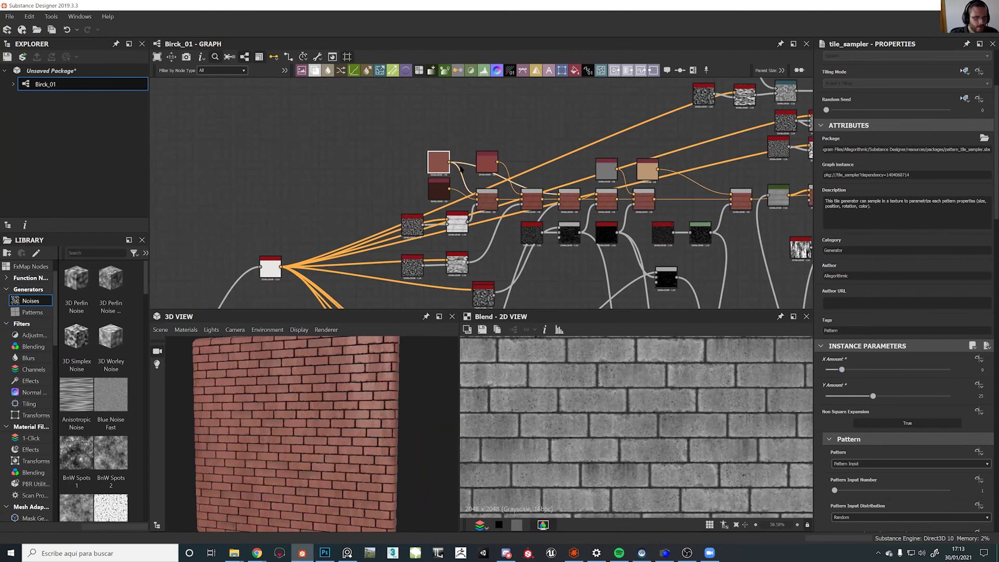
pyautogui.click(486, 163)
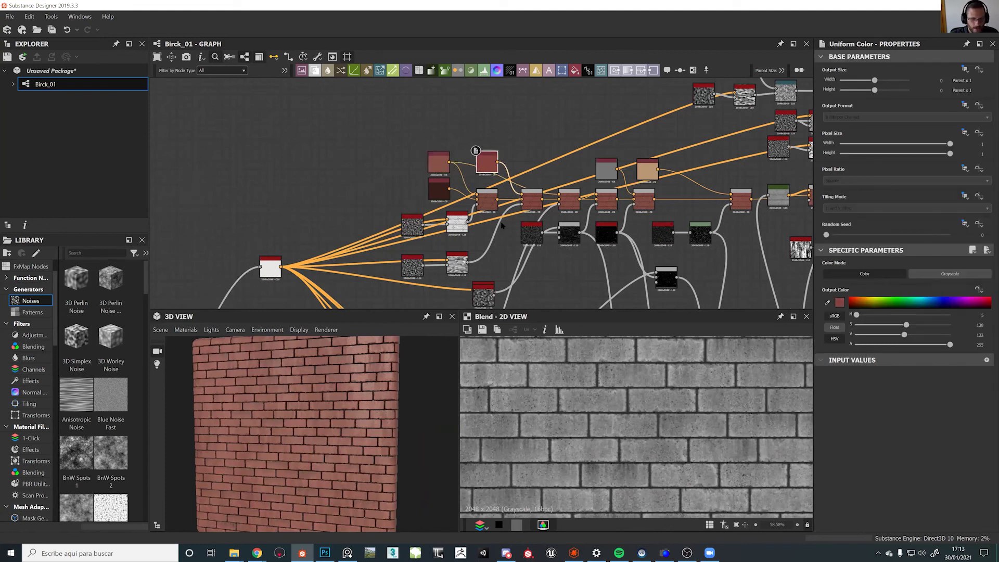
pyautogui.doubleClick(440, 165)
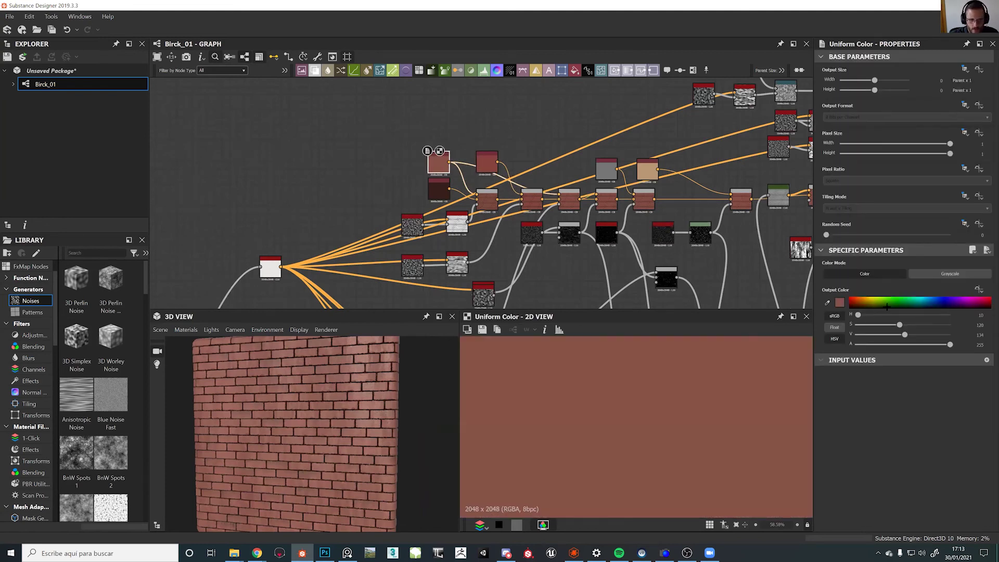
pyautogui.moveTo(905, 334)
pyautogui.mouseDown()
pyautogui.moveTo(916, 336)
pyautogui.moveTo(891, 325)
pyautogui.moveTo(908, 332)
pyautogui.moveTo(886, 335)
pyautogui.moveTo(927, 324)
pyautogui.moveTo(906, 325)
pyautogui.moveTo(909, 335)
pyautogui.moveTo(900, 325)
pyautogui.mouseUp()
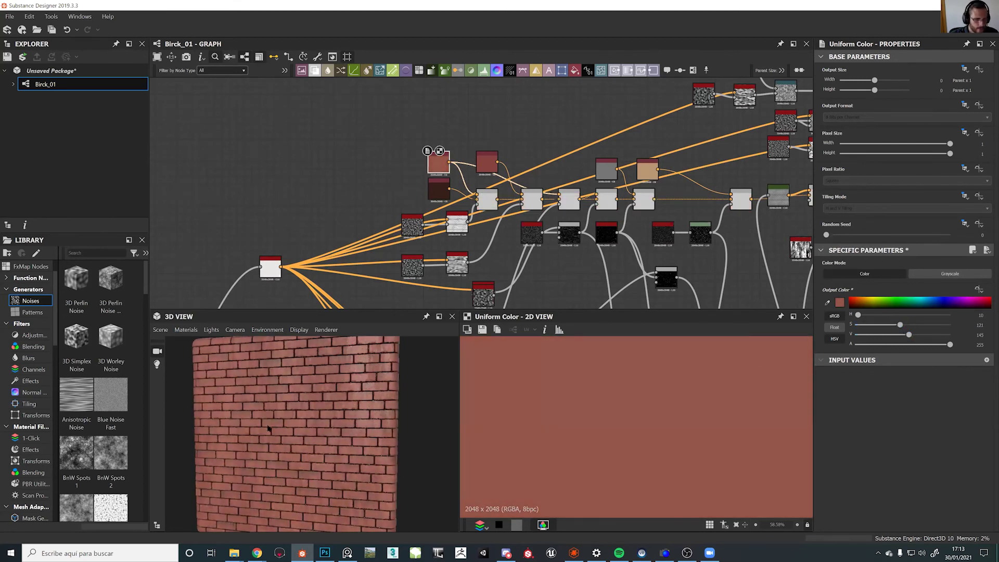
# Examine the recolored bricks on the rounded cube from different angles and distances under rotated environment lighting
pyautogui.moveTo(268, 428); pyautogui.dragTo(350, 437)
pyautogui.scroll(-3, 343, 432)
pyautogui.keyDown('ctrl'); pyautogui.keyDown('shift'); pyautogui.moveTo(337, 415); pyautogui.dragTo(367, 422, button='right'); pyautogui.keyUp('shift'); pyautogui.keyUp('ctrl')
pyautogui.moveTo(367, 422); pyautogui.dragTo(339, 434)
pyautogui.scroll(3, 339, 435)
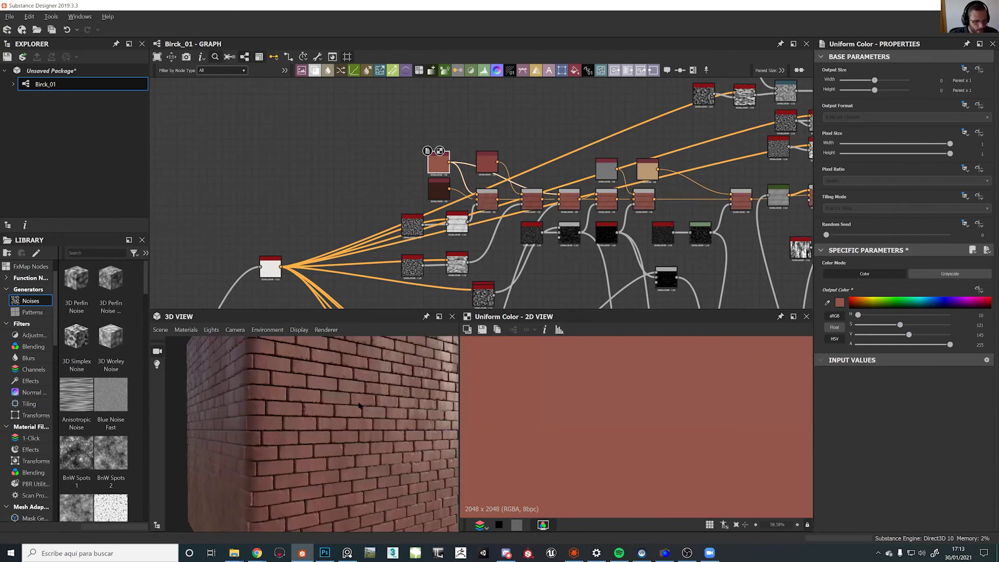
pyautogui.scroll(-4, 299, 427)
pyautogui.scroll(1, 307, 439)
pyautogui.keyDown('ctrl'); pyautogui.keyDown('shift'); pyautogui.moveTo(307, 441); pyautogui.dragTo(330, 445, button='right'); pyautogui.keyUp('shift'); pyautogui.keyUp('ctrl')
pyautogui.moveTo(330, 445); pyautogui.dragTo(357, 444)
pyautogui.scroll(-2, 299, 472)
pyautogui.scroll(2, 307, 450)
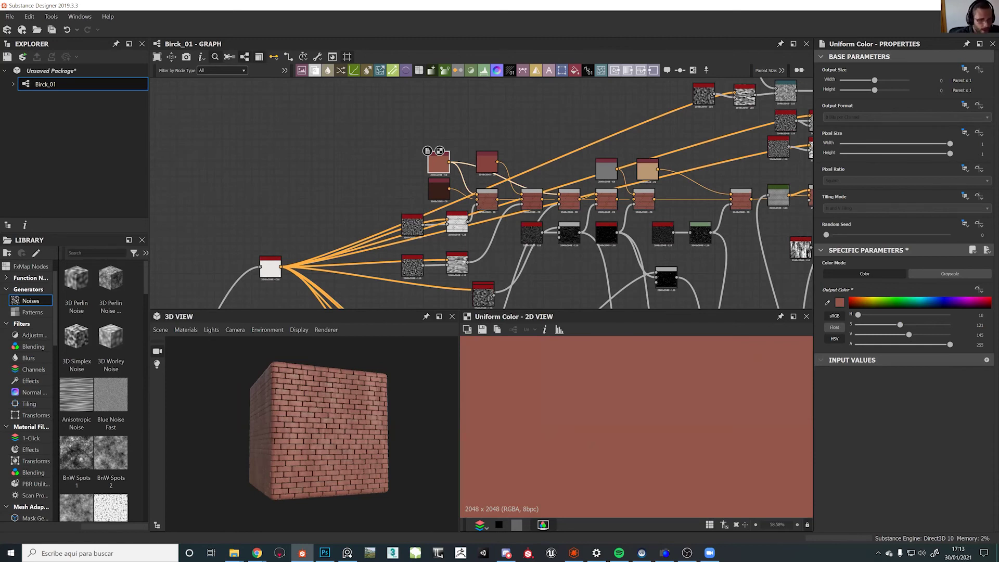
pyautogui.moveTo(352, 428); pyautogui.dragTo(320, 416)
pyautogui.scroll(3, 377, 424)
pyautogui.keyDown('ctrl'); pyautogui.keyDown('shift'); pyautogui.moveTo(321, 416); pyautogui.dragTo(368, 425, button='right'); pyautogui.keyUp('shift'); pyautogui.keyUp('ctrl')
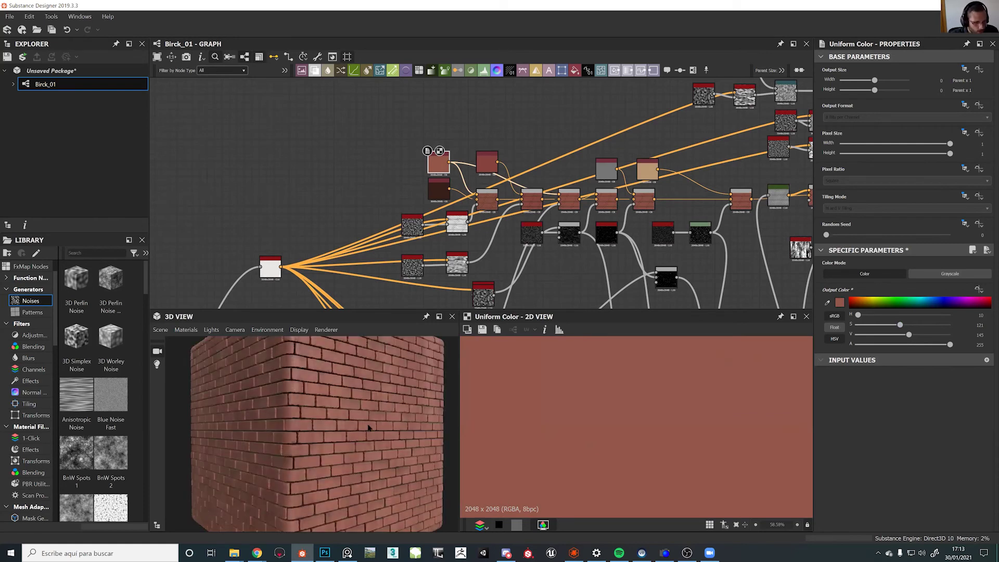
# Review the overall node graph and the slope-blurred brick shape nodes fed by the Tile Sampler
pyautogui.scroll(-7, 477, 240)
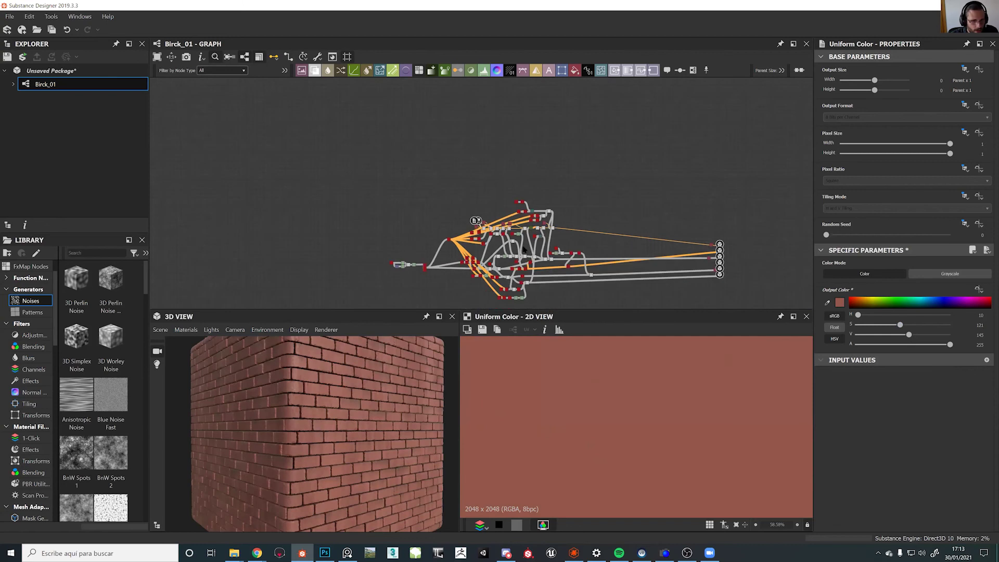
pyautogui.moveTo(466, 274); pyautogui.dragTo(458, 206, button='middle')
pyautogui.scroll(4, 459, 206)
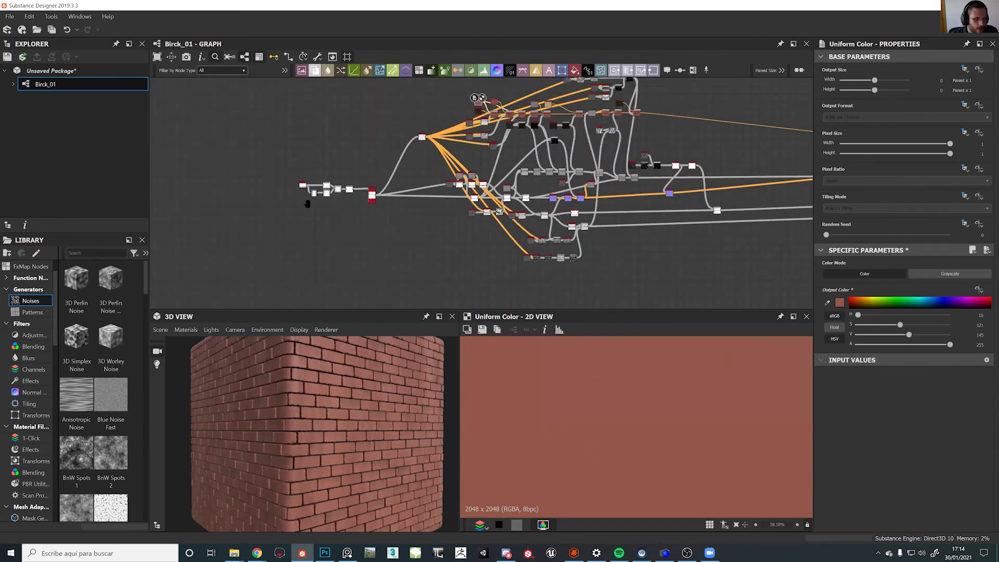
pyautogui.moveTo(307, 204); pyautogui.dragTo(244, 195, button='middle')
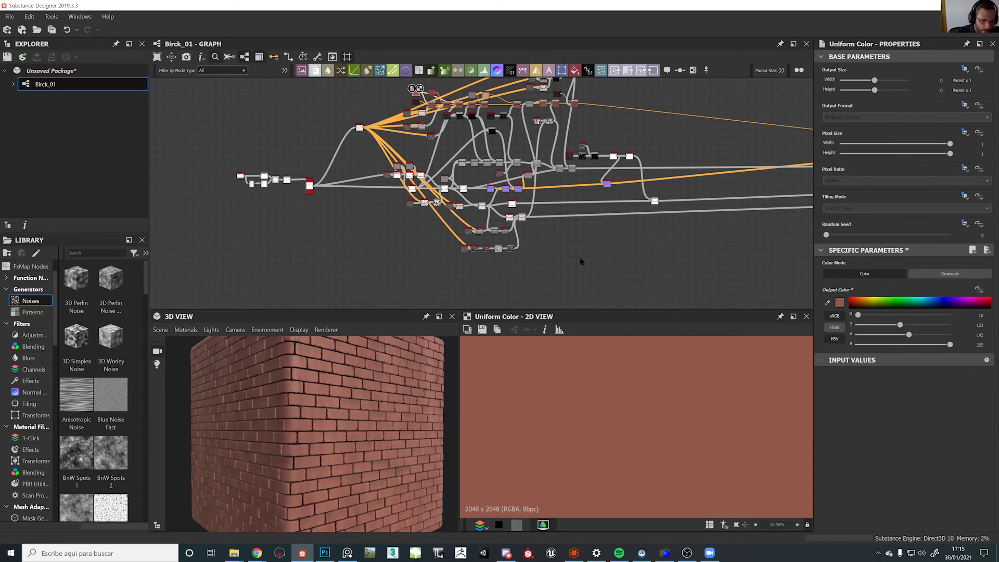
pyautogui.keyDown('alt'); pyautogui.moveTo(402, 196); pyautogui.dragTo(447, 308, button='right'); pyautogui.keyUp('alt')
pyautogui.moveTo(386, 210); pyautogui.dragTo(425, 216, button='middle')
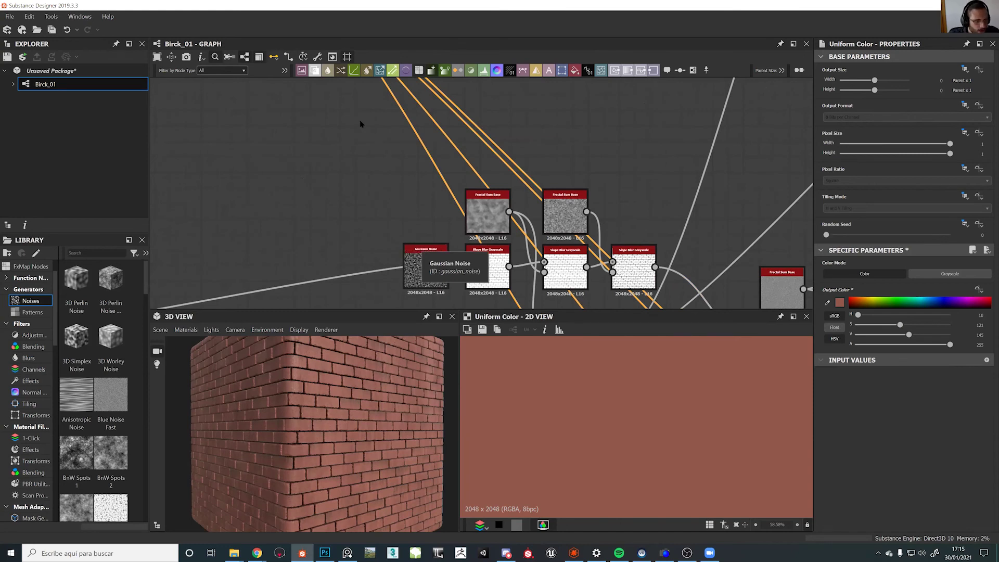
pyautogui.click(357, 151)
pyautogui.moveTo(357, 151); pyautogui.dragTo(445, 259, button='middle')
pyautogui.scroll(-1, 437, 198)
pyautogui.scroll(-3, 437, 195)
pyautogui.moveTo(503, 218); pyautogui.dragTo(485, 114, button='middle')
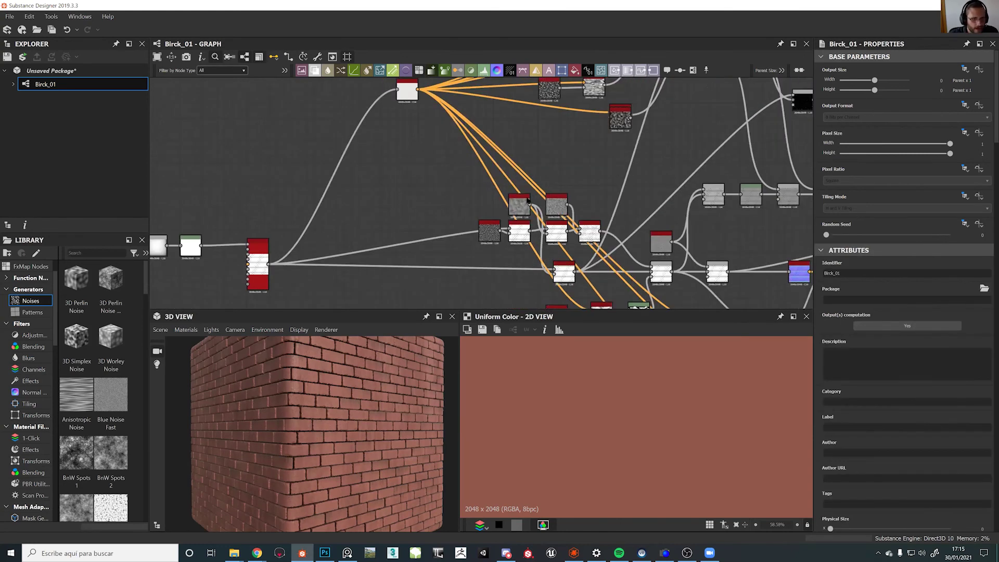
# Switch to the Chrome window with the Zoom page and open YouTube in a new tab
pyautogui.moveTo(269, 553)
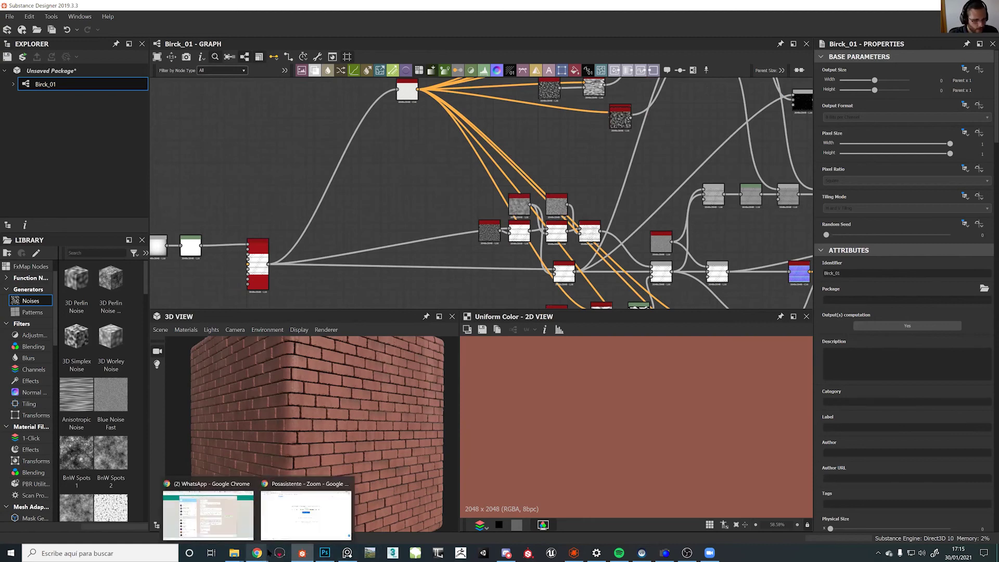
pyautogui.click(309, 510)
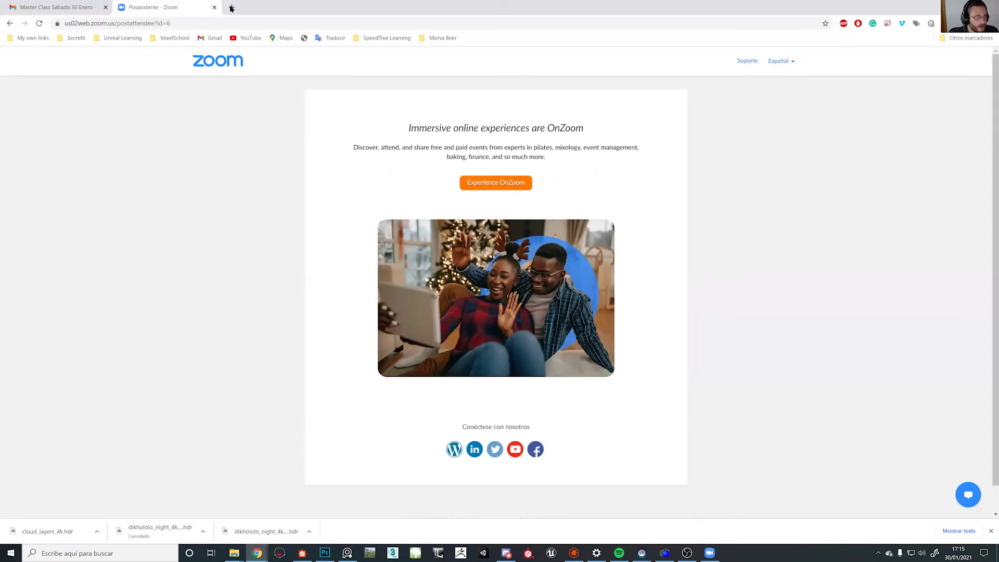
pyautogui.click(231, 7)
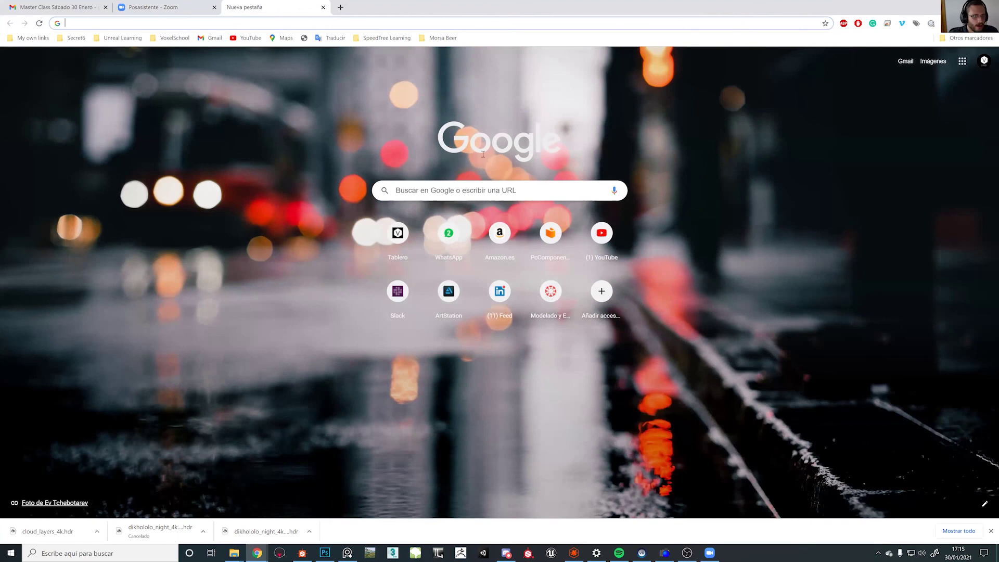
pyautogui.click(602, 239)
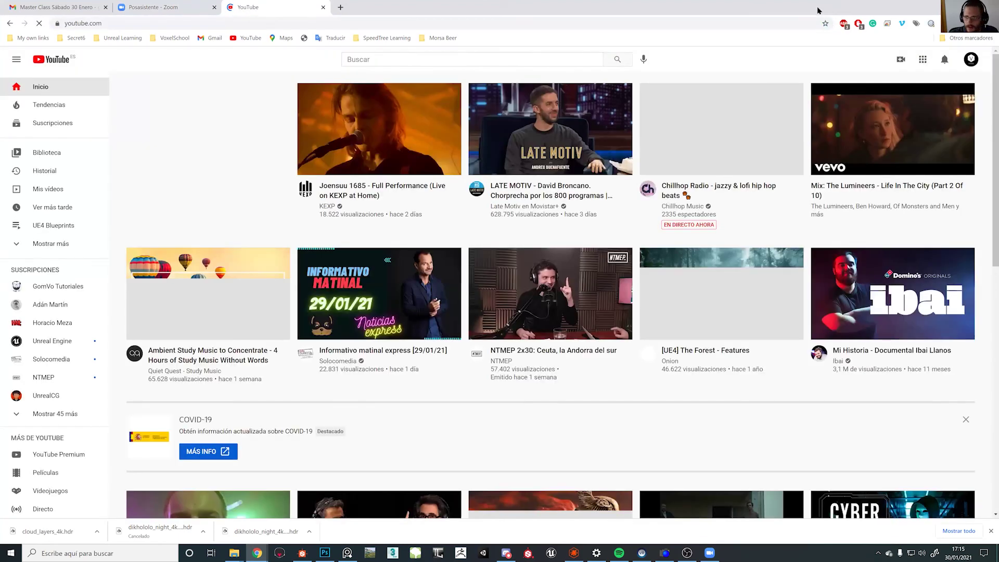
# Bring the browser back and maximize it on the YouTube results for "Substance Designer allegorithmic"
pyautogui.click(944, 7)
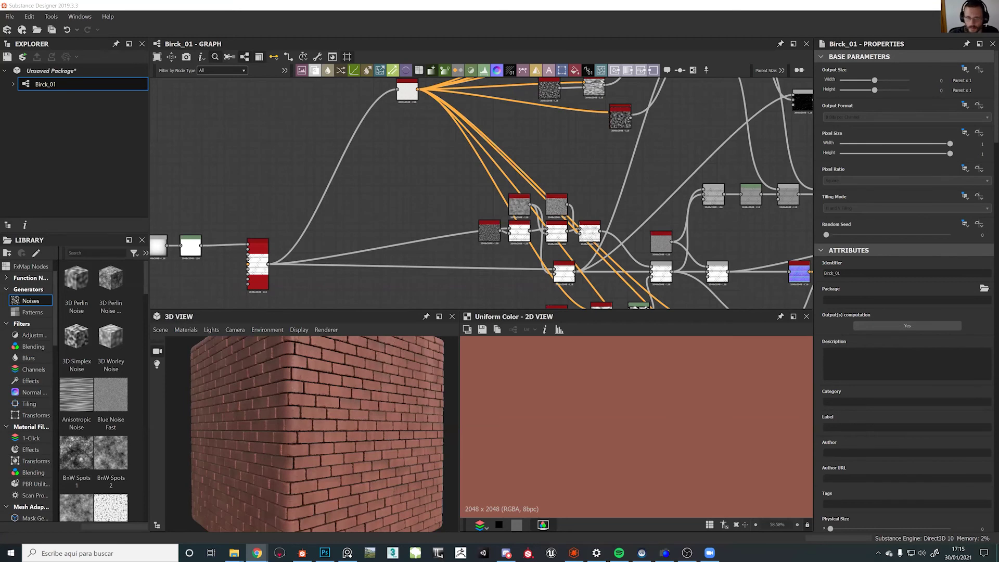
pyautogui.hotkey('alt', 'Tab')
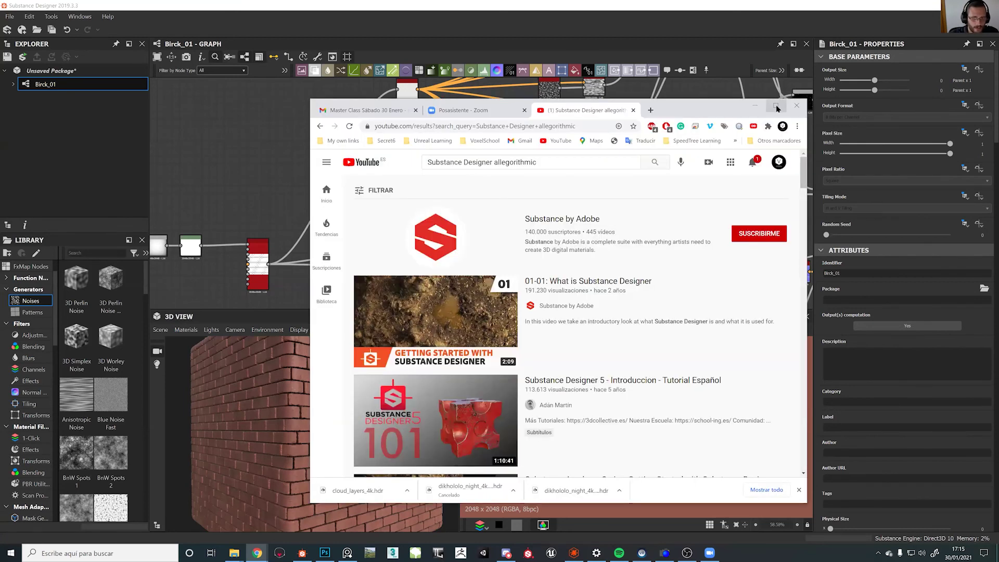
pyautogui.click(776, 106)
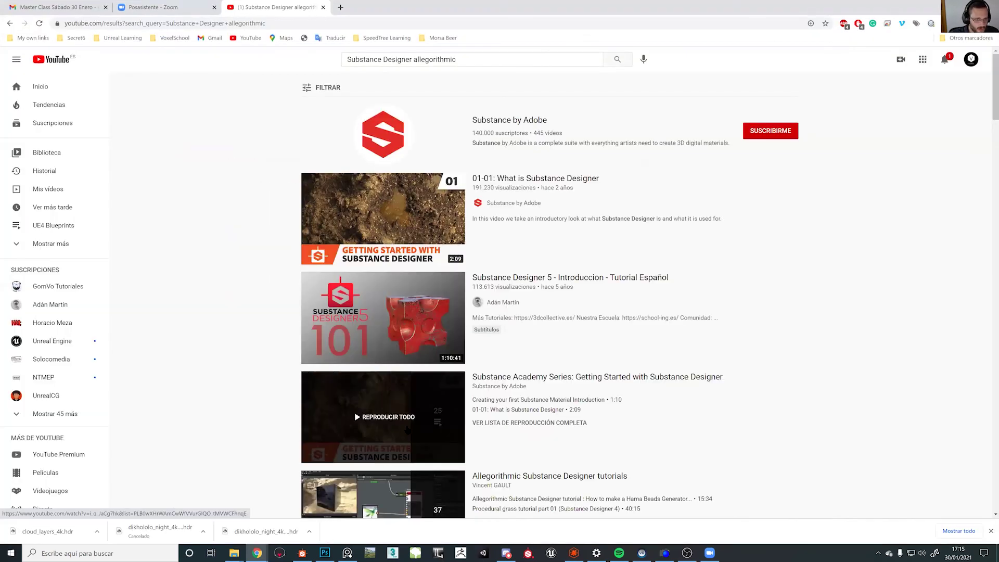
# Open the Substance Academy Series playlist on getting started with Substance Designer and go to the Substance by Adobe channel
pyautogui.scroll(-3, 403, 421)
pyautogui.scroll(1, 521, 194)
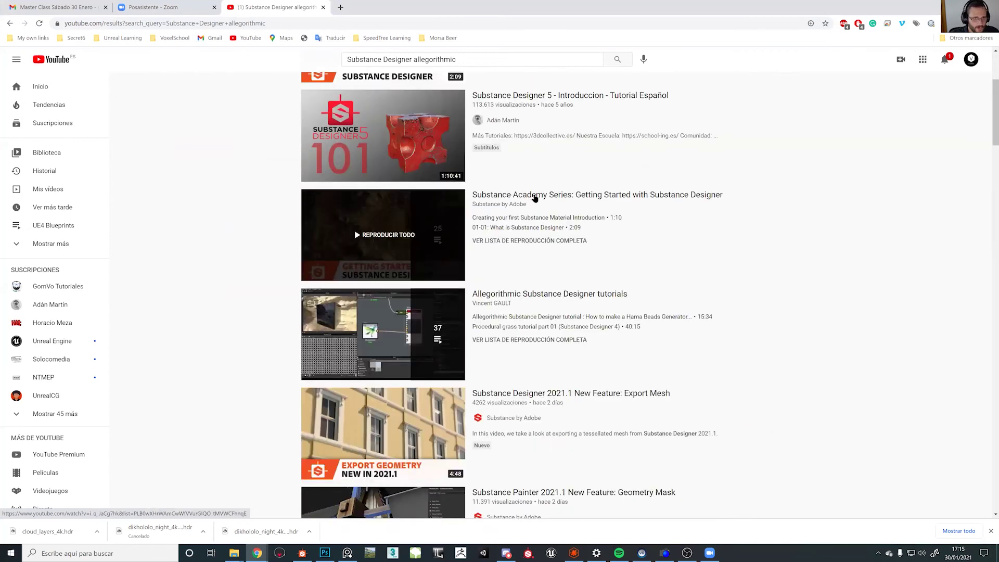
pyautogui.click(562, 195)
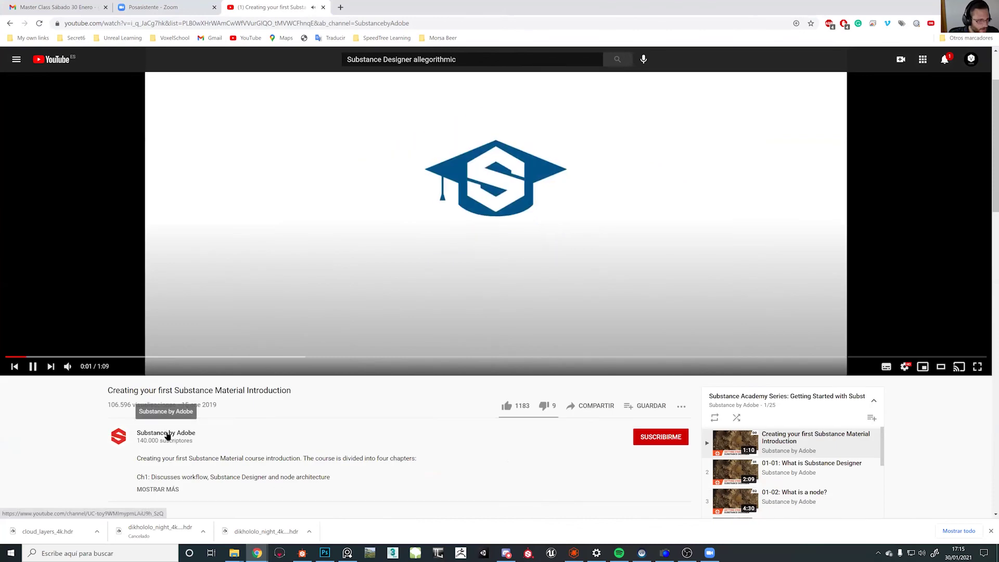
pyautogui.click(167, 435)
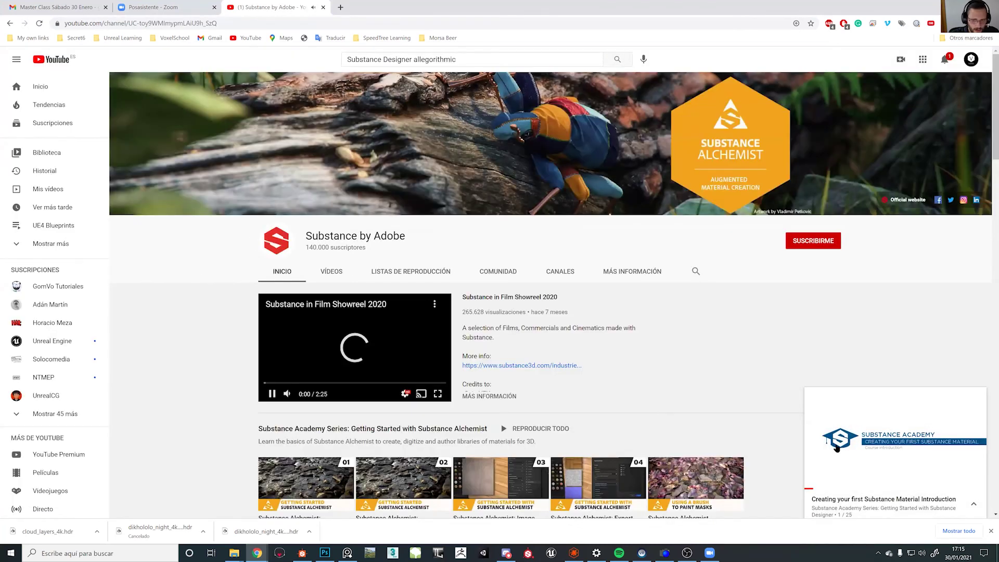
# Pause the playing videos and look through the Substance Academy series listed on the Substance by Adobe channel
pyautogui.click(895, 444)
pyautogui.click(896, 444)
pyautogui.click(896, 443)
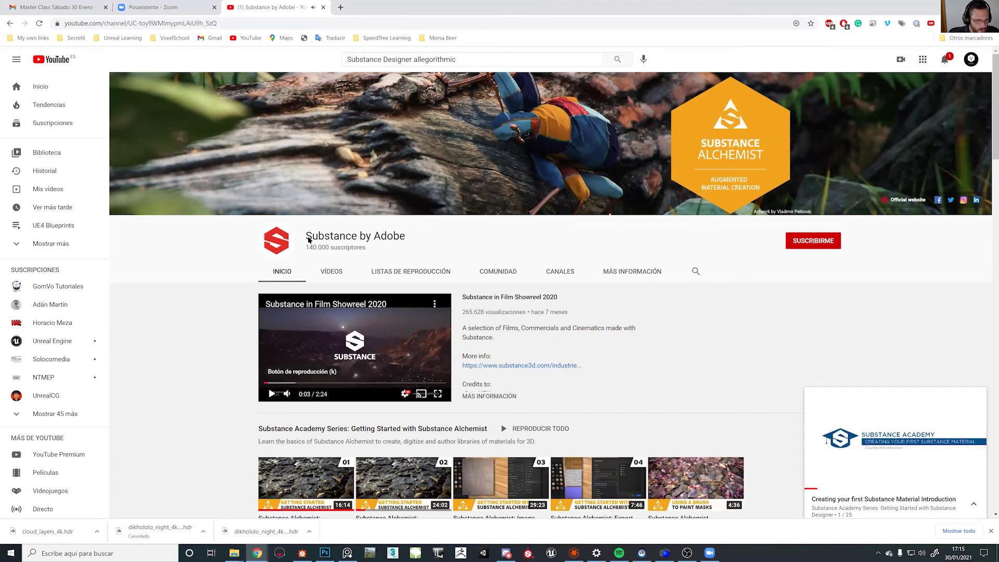
pyautogui.scroll(-6, 308, 237)
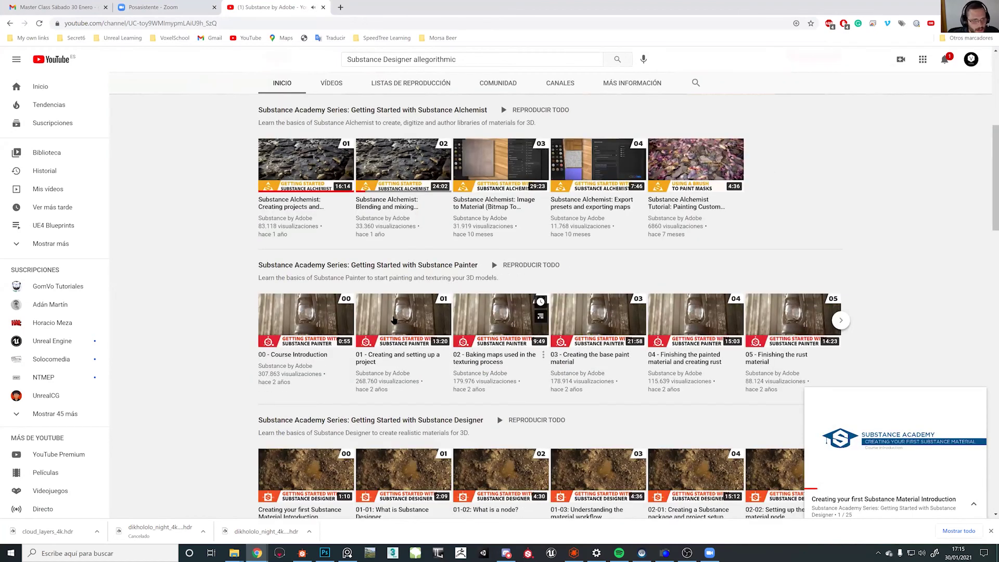
pyautogui.moveTo(394, 380)
pyautogui.scroll(-7, 468, 417)
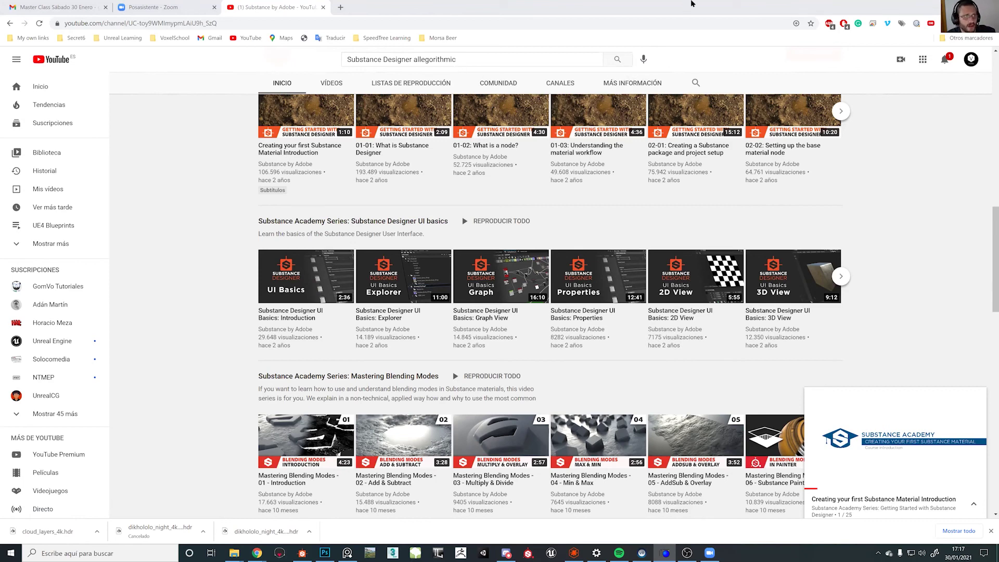
# Open ArtStation in a new browser tab
pyautogui.click(692, 3)
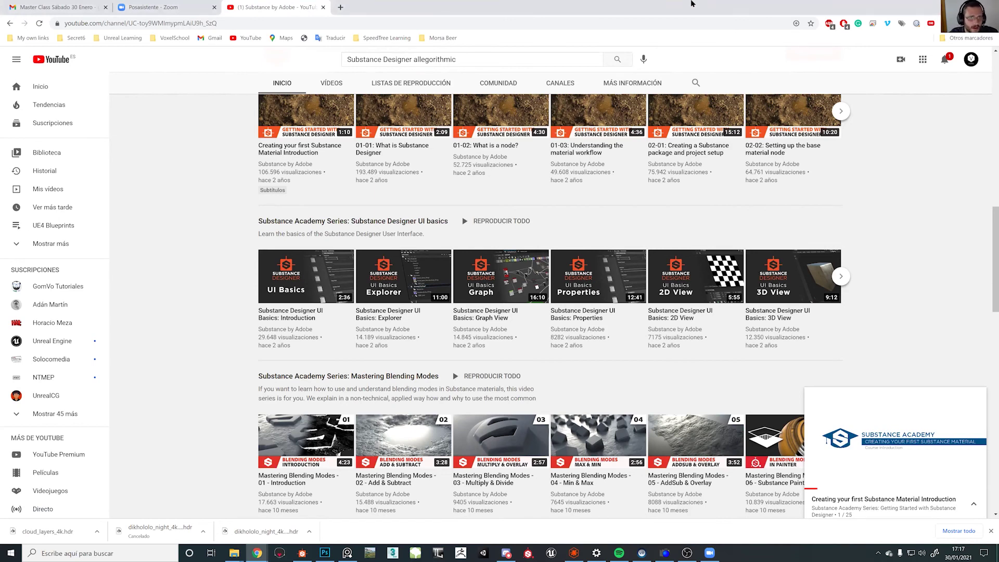
pyautogui.click(340, 8)
pyautogui.click(440, 299)
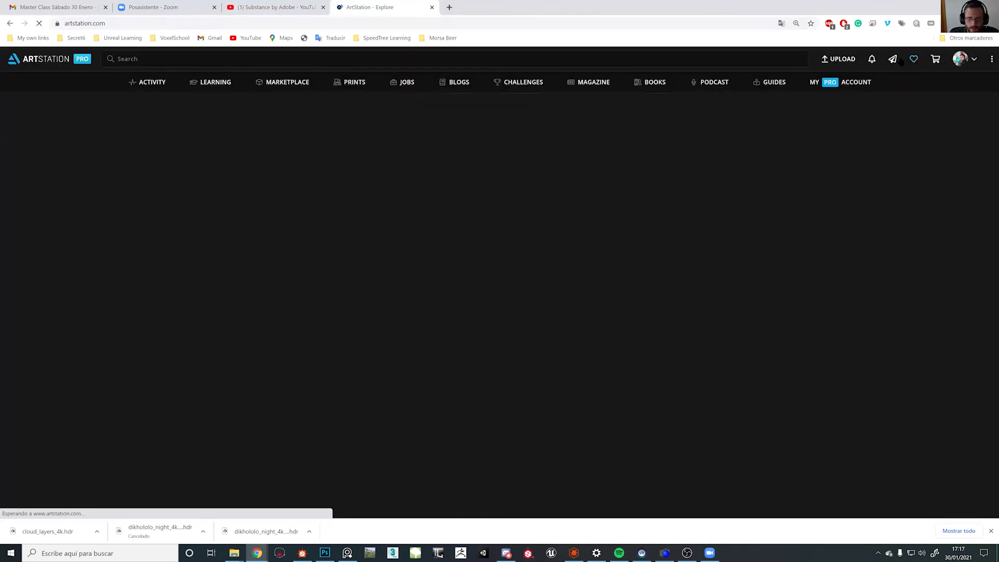
pyautogui.click(953, 60)
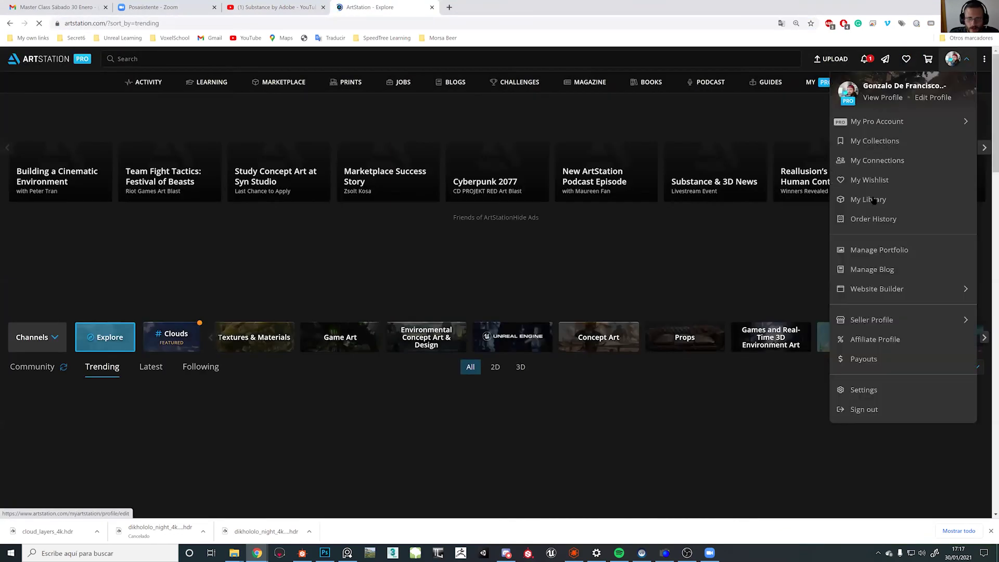
pyautogui.click(876, 251)
pyautogui.click(675, 235)
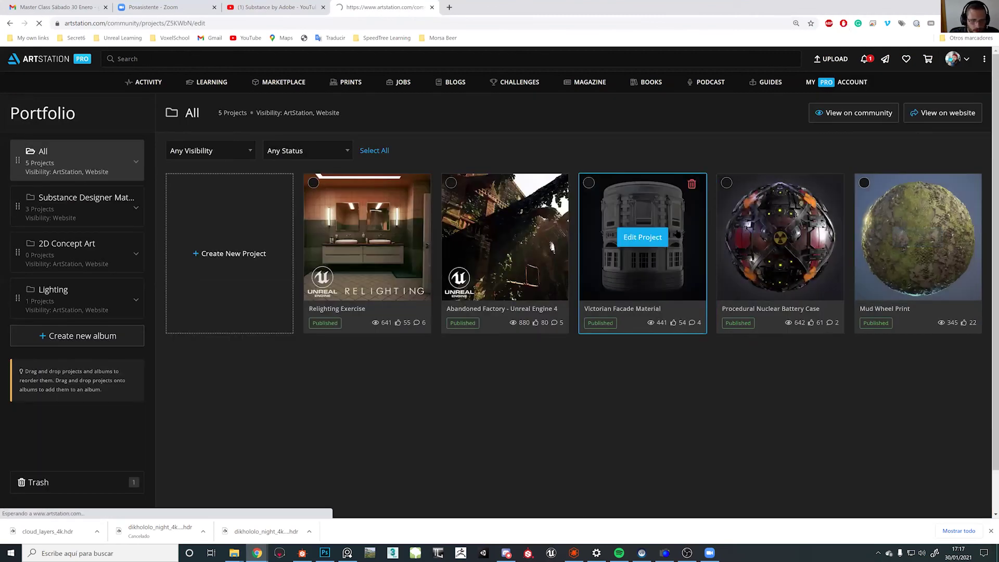
pyautogui.click(84, 61)
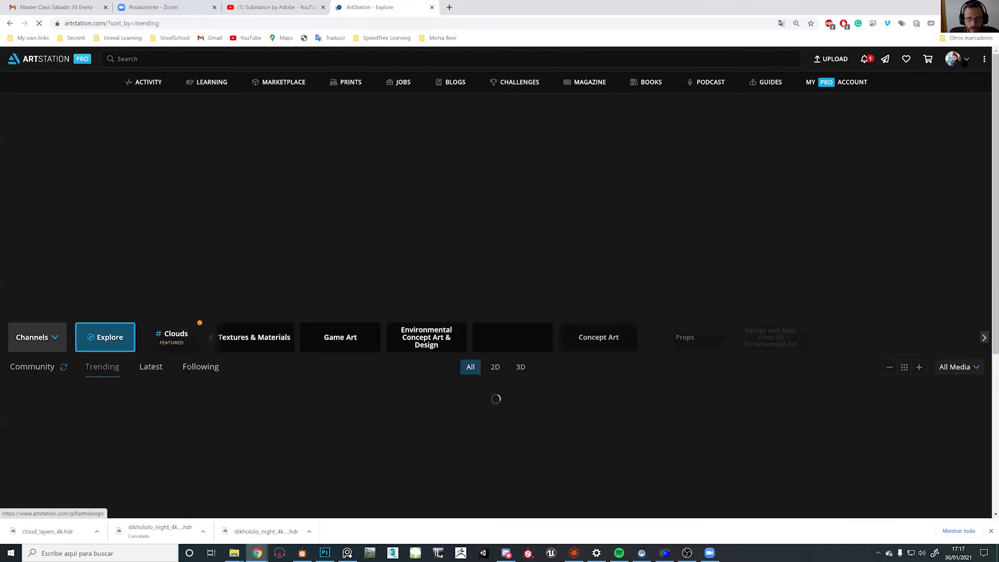
# Go to the account's own ArtStation profile page and open the Victorian Facade Material artwork
pyautogui.moveTo(966, 59)
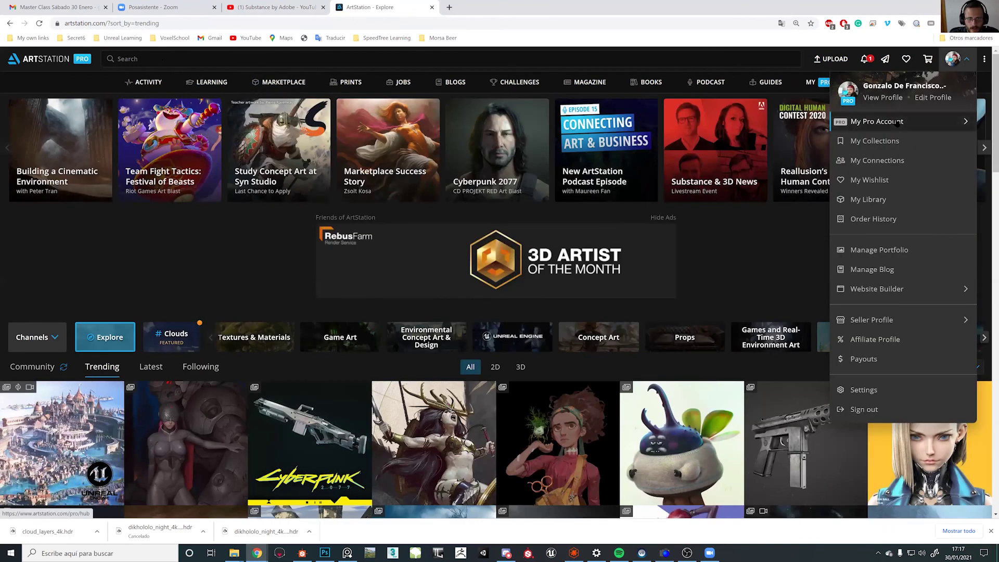
pyautogui.click(897, 123)
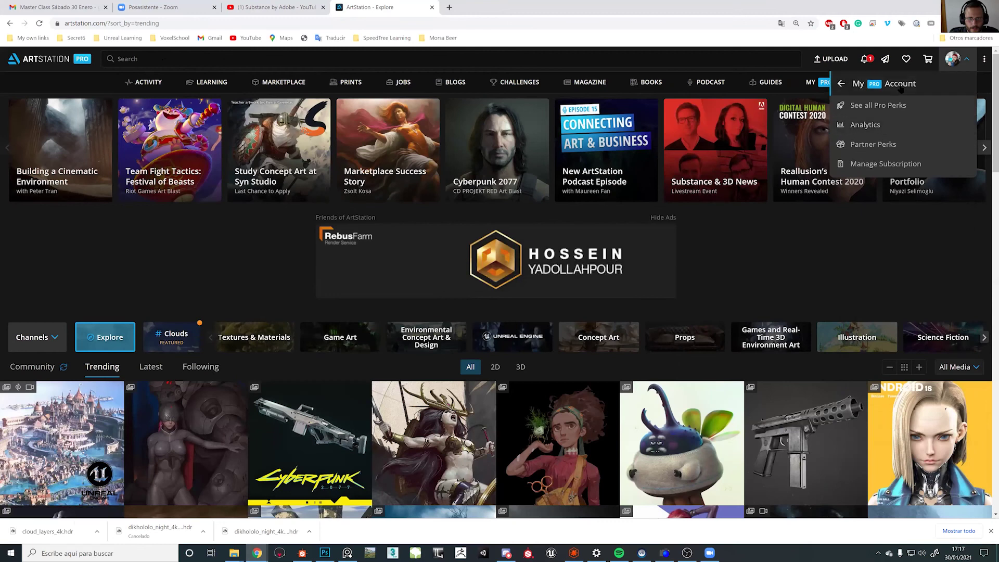
pyautogui.click(883, 88)
pyautogui.click(891, 101)
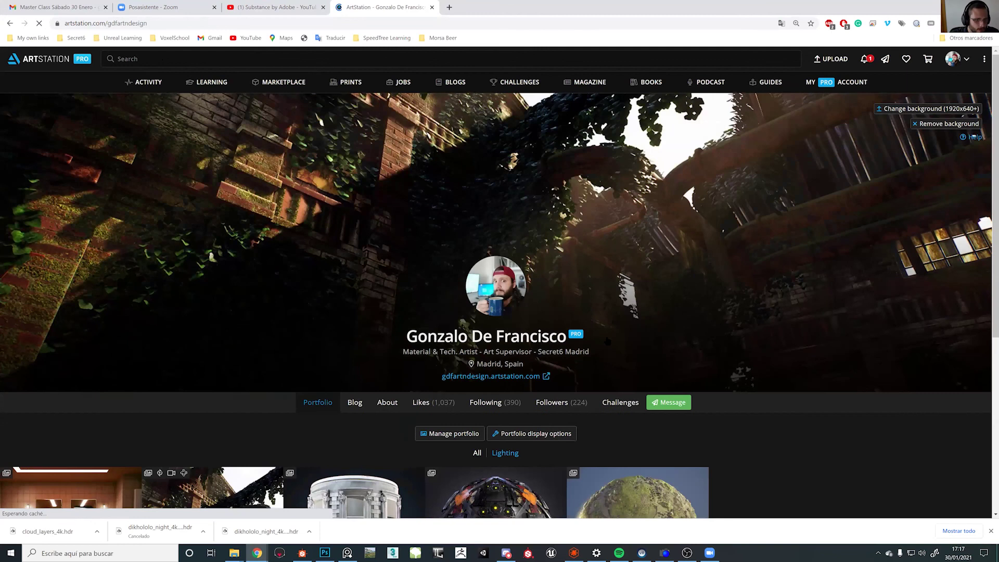
pyautogui.scroll(-4, 338, 328)
pyautogui.click(338, 328)
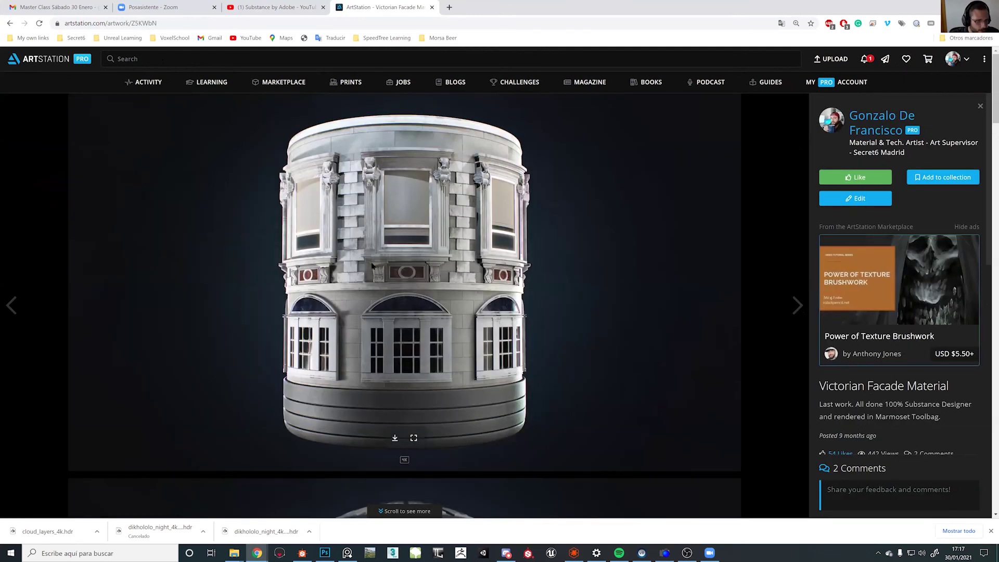
# Look through the renders of the Victorian Facade Material artwork
pyautogui.scroll(-10, 375, 267)
pyautogui.scroll(-15, 371, 266)
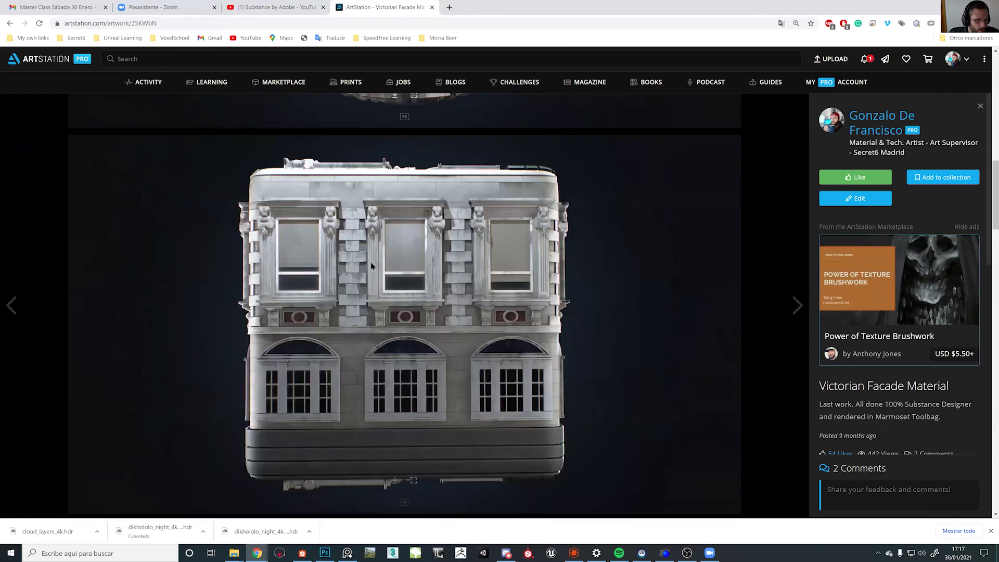
pyautogui.scroll(-9, 373, 265)
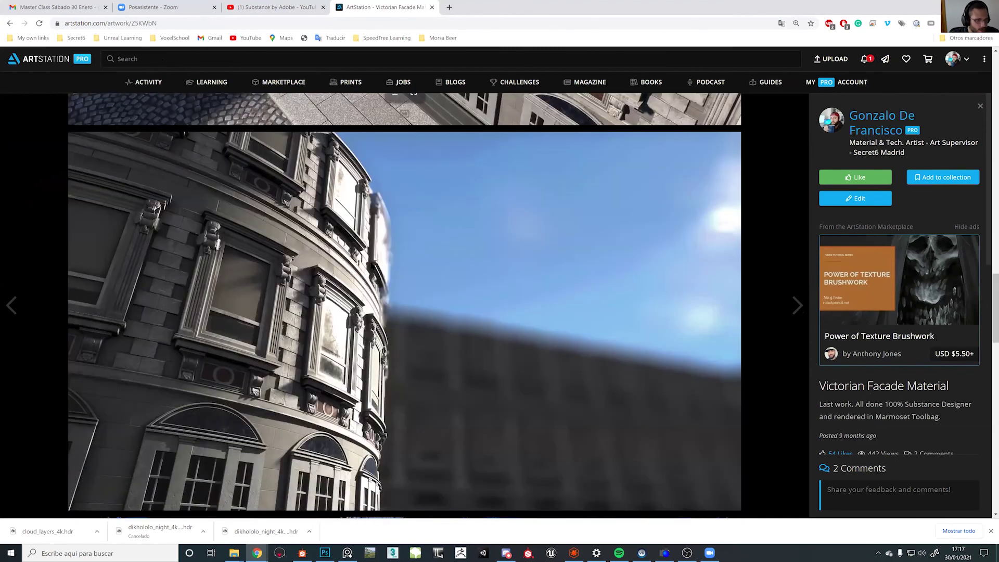
pyautogui.scroll(-9, 370, 312)
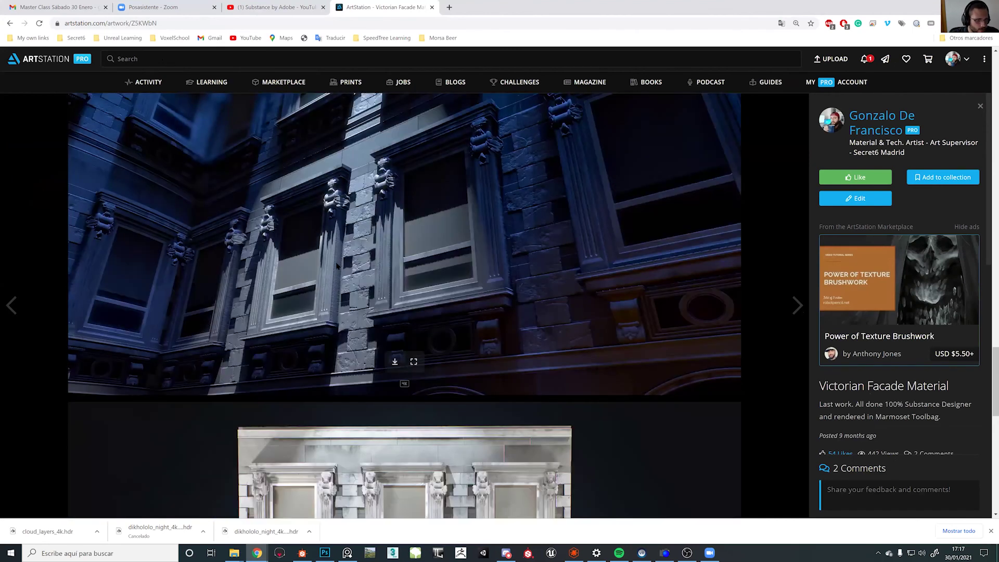
pyautogui.scroll(-8, 366, 347)
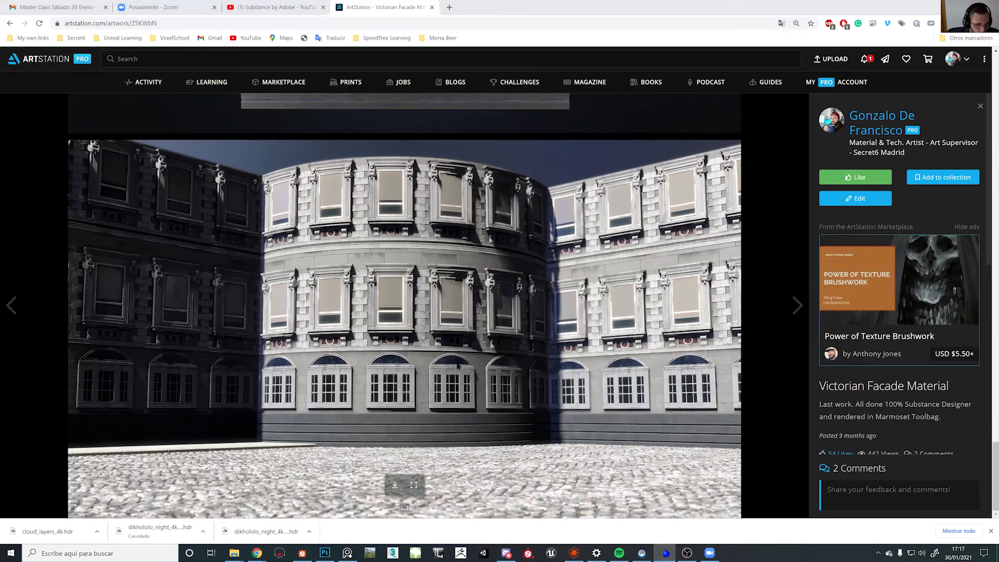
pyautogui.scroll(10, 458, 366)
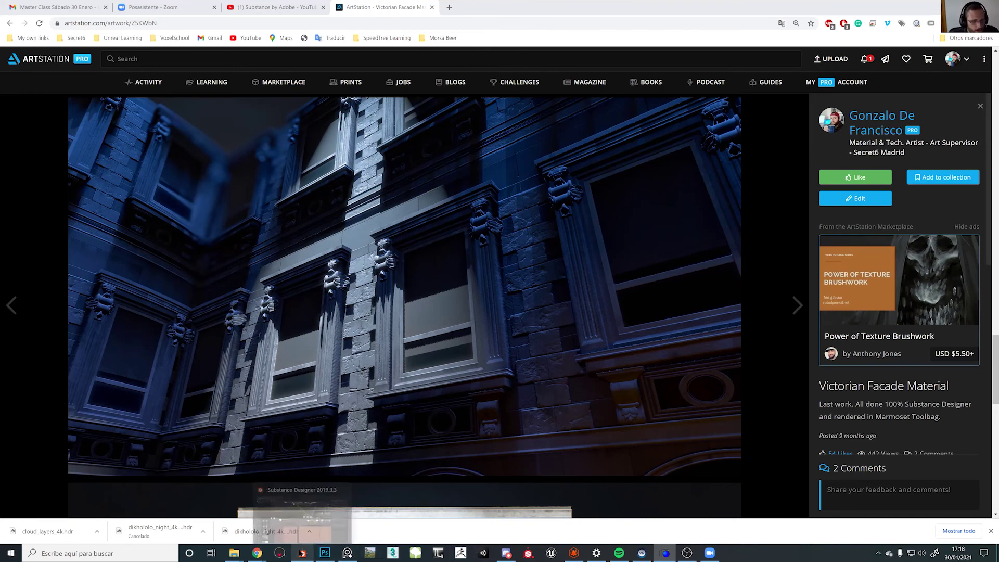
# Switch to Substance Designer and examine the Uniform Color nodes in the brick graph and the brick cube in 3D
pyautogui.click(302, 553)
pyautogui.scroll(-5, 377, 396)
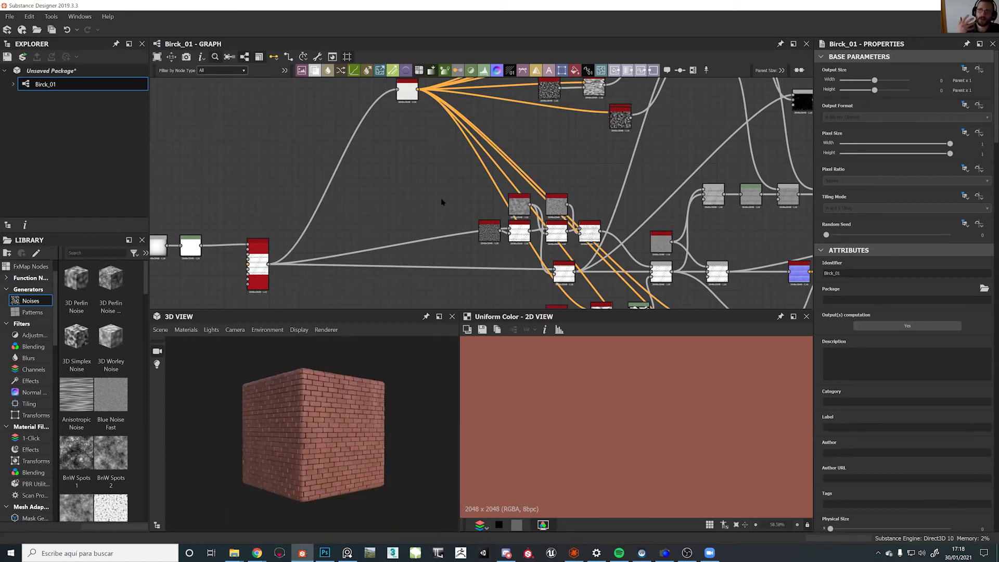
pyautogui.scroll(-3, 416, 205)
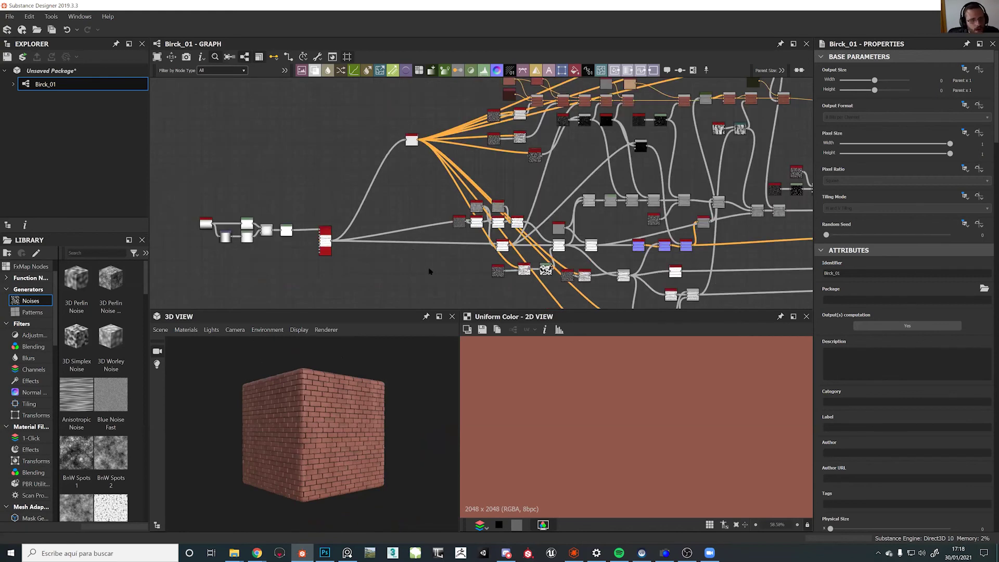
pyautogui.moveTo(429, 270); pyautogui.dragTo(434, 356, button='middle')
pyautogui.scroll(3, 513, 181)
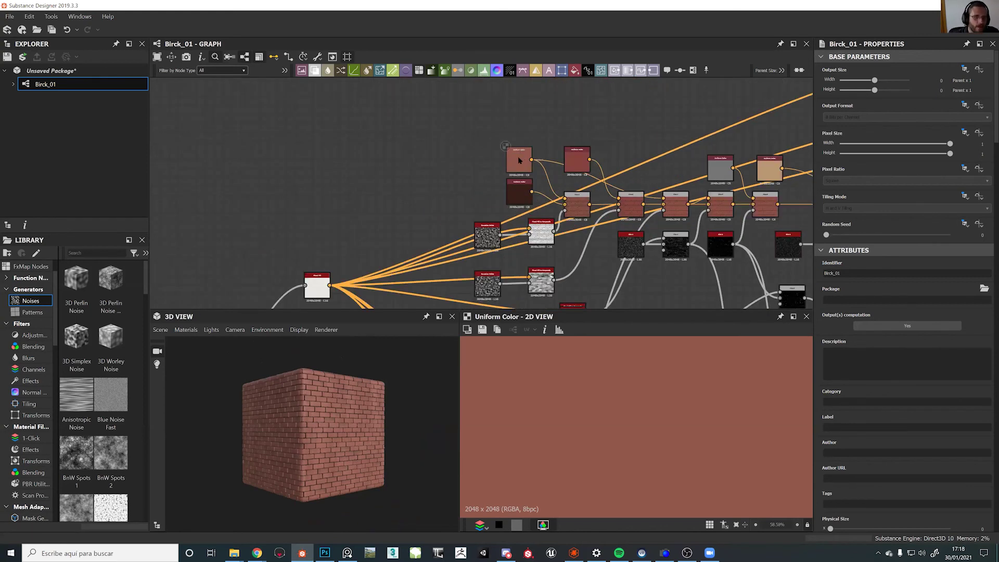
pyautogui.moveTo(463, 208); pyautogui.dragTo(410, 286, button='middle')
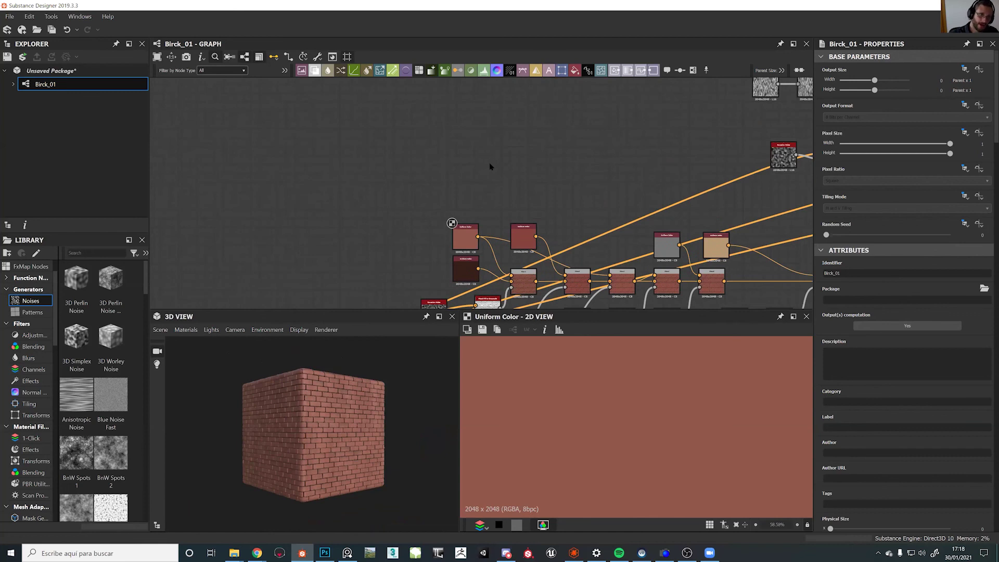
pyautogui.moveTo(481, 161); pyautogui.dragTo(444, 170, button='middle')
pyautogui.moveTo(352, 418); pyautogui.dragTo(317, 437)
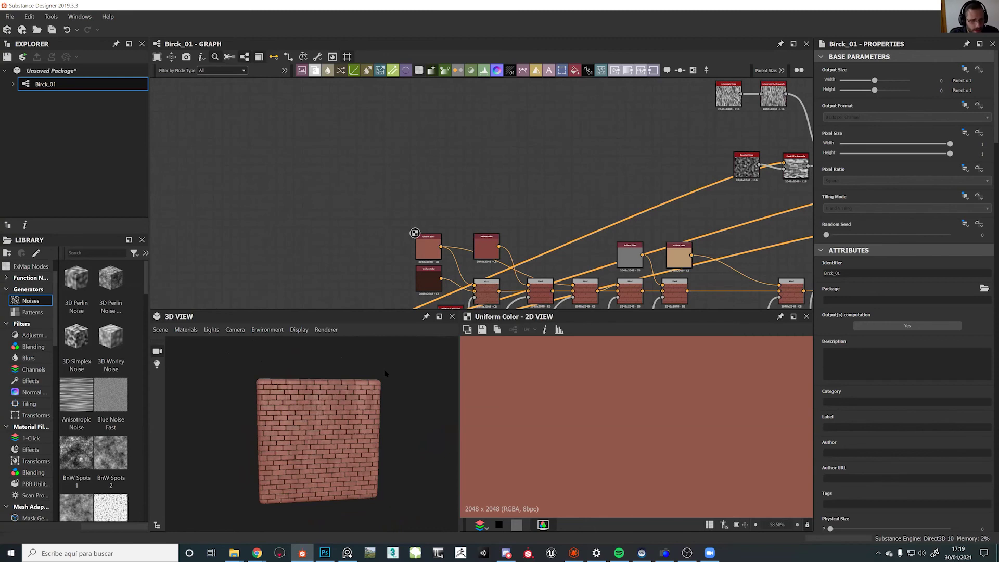
# Find the Blend node fed by the Normal To Height HQ node and preview its grayscale brick output in 2D
pyautogui.scroll(-3, 453, 229)
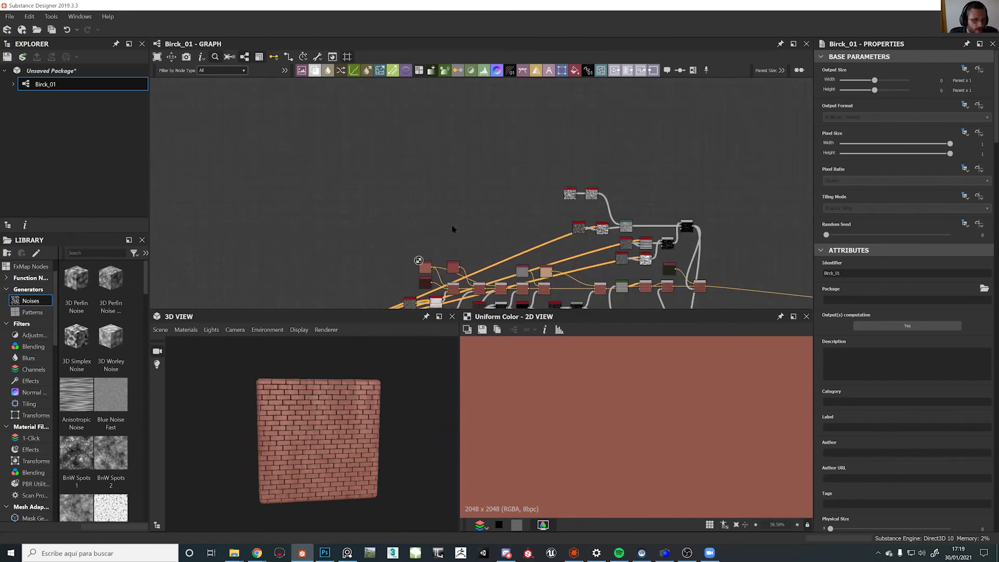
pyautogui.rightClick(462, 92)
pyautogui.click(435, 231)
pyautogui.moveTo(441, 281); pyautogui.dragTo(465, 107, button='middle')
pyautogui.scroll(2, 462, 177)
pyautogui.scroll(5, 460, 200)
pyautogui.click(416, 219)
pyautogui.doubleClick(416, 219)
pyautogui.moveTo(423, 170); pyautogui.dragTo(526, 190, button='middle')
pyautogui.click(438, 162)
pyautogui.doubleClick(438, 158)
# Add a Gradient Map node below that Blend and feed it with the Blend's output
pyautogui.click(507, 247)
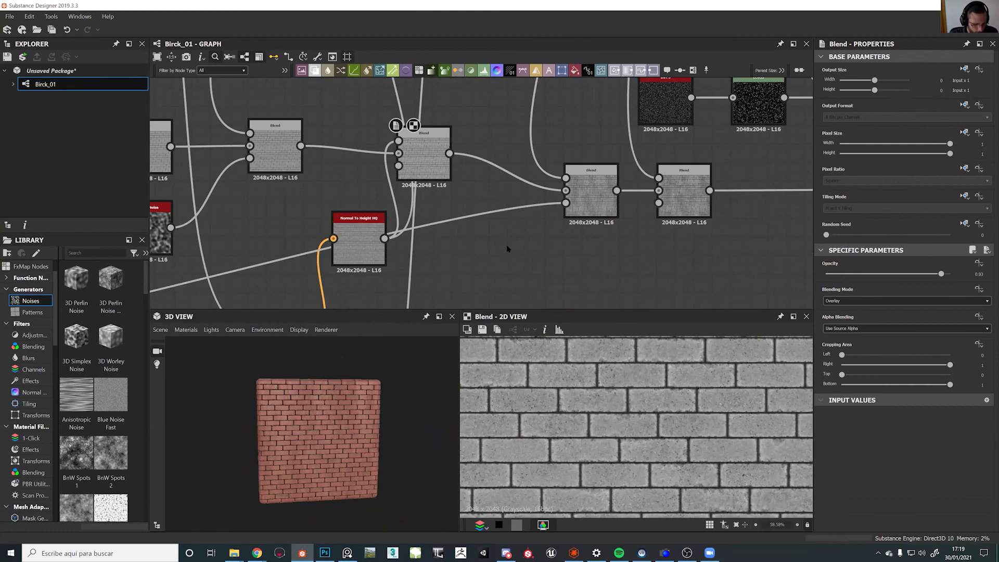
pyautogui.press('space')
pyautogui.write('gr')
pyautogui.click(545, 235)
pyautogui.moveTo(473, 247); pyautogui.dragTo(450, 154)
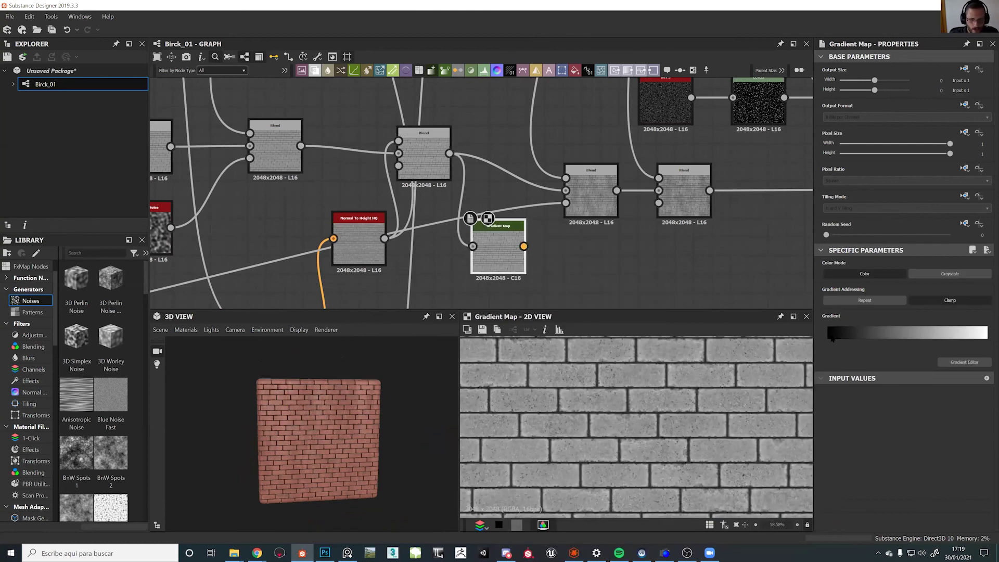
# Recolor the Gradient Map's start key to a dark reddish brown and its end key to a light salmon orange
pyautogui.doubleClick(829, 343)
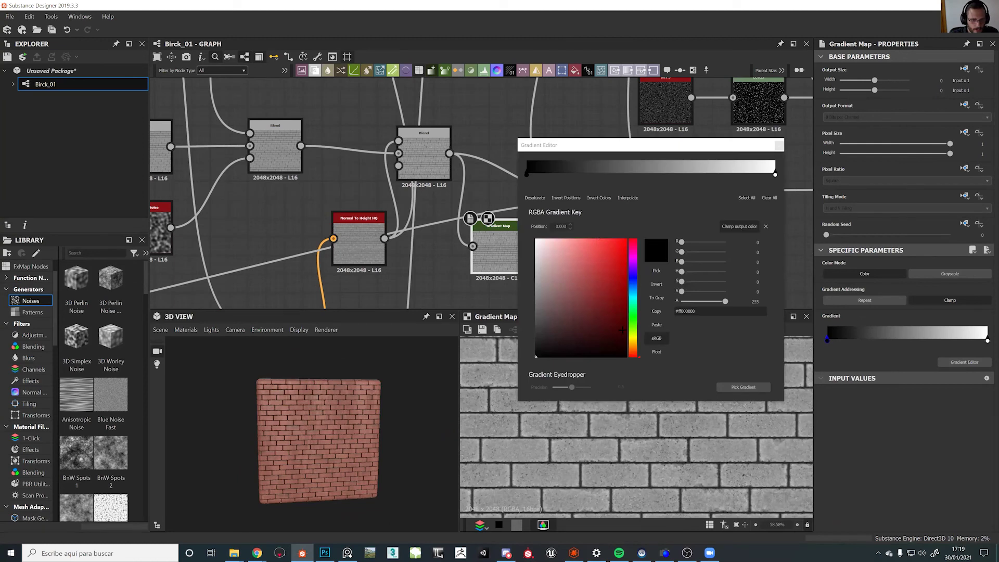
pyautogui.click(634, 352)
pyautogui.moveTo(600, 328); pyautogui.dragTo(586, 339)
pyautogui.click(776, 174)
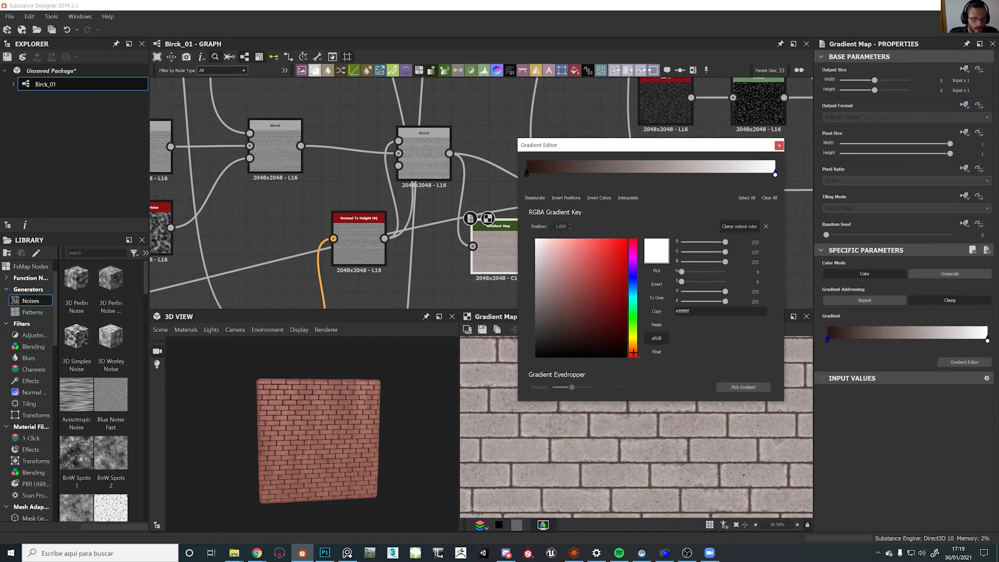
pyautogui.click(634, 353)
pyautogui.click(584, 306)
pyautogui.moveTo(576, 293); pyautogui.dragTo(574, 251)
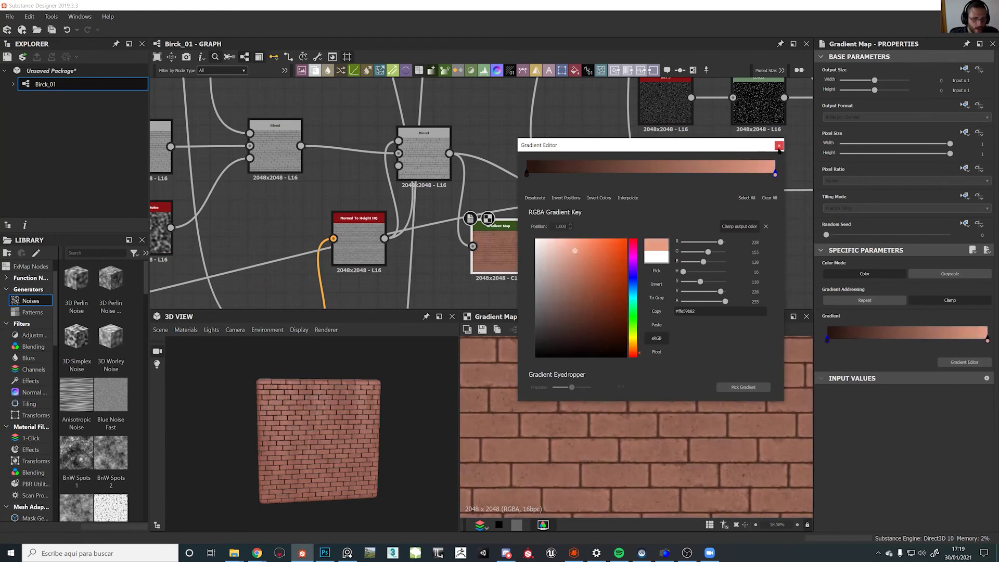
pyautogui.click(779, 146)
# Inspect the Gradient Map's colored bricks in 2D and move the node up to the end of the base color chain
pyautogui.scroll(-4, 578, 411)
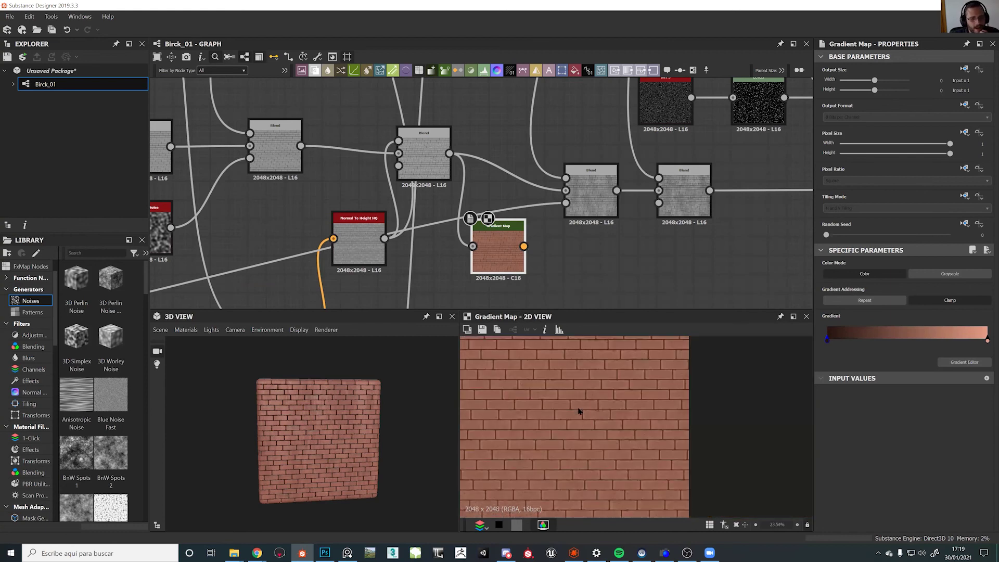
pyautogui.scroll(2, 578, 411)
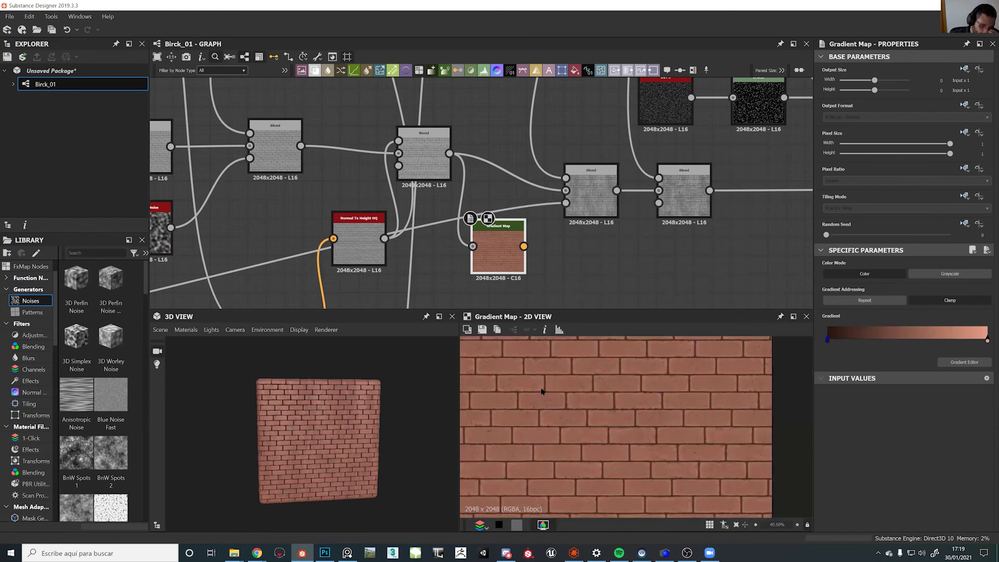
pyautogui.scroll(-6, 504, 282)
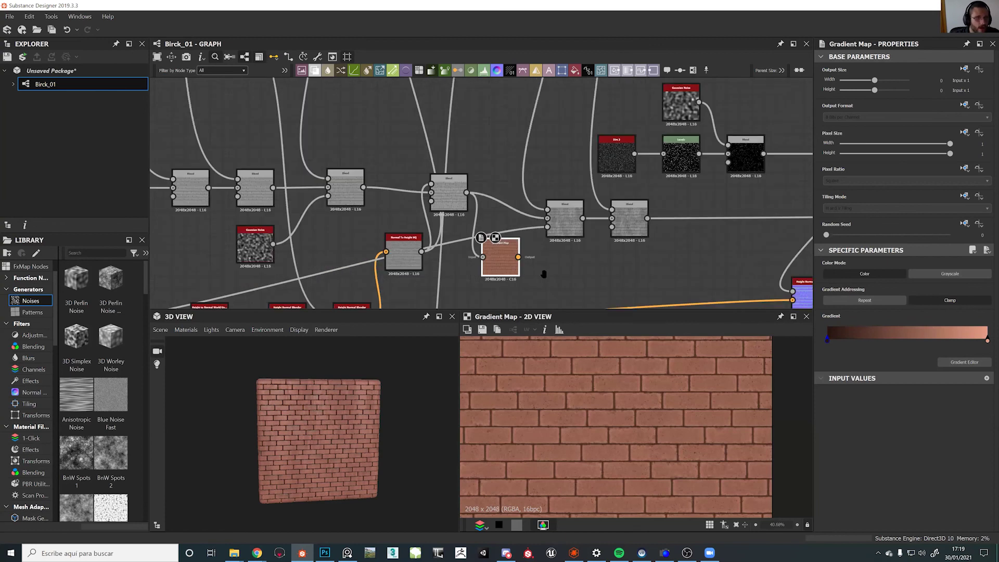
pyautogui.moveTo(526, 263); pyautogui.dragTo(522, 241, button='middle')
pyautogui.moveTo(535, 284); pyautogui.dragTo(566, 212)
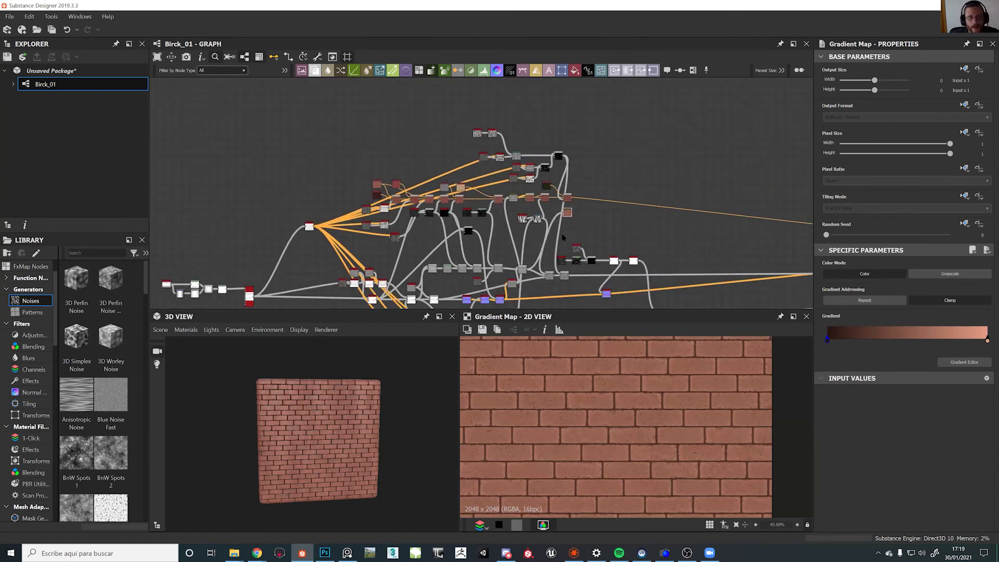
# Review the base color Blend chain and reposition the Gradient Map just below its final Blend node
pyautogui.scroll(5, 563, 237)
pyautogui.moveTo(276, 131); pyautogui.dragTo(356, 182, button='middle')
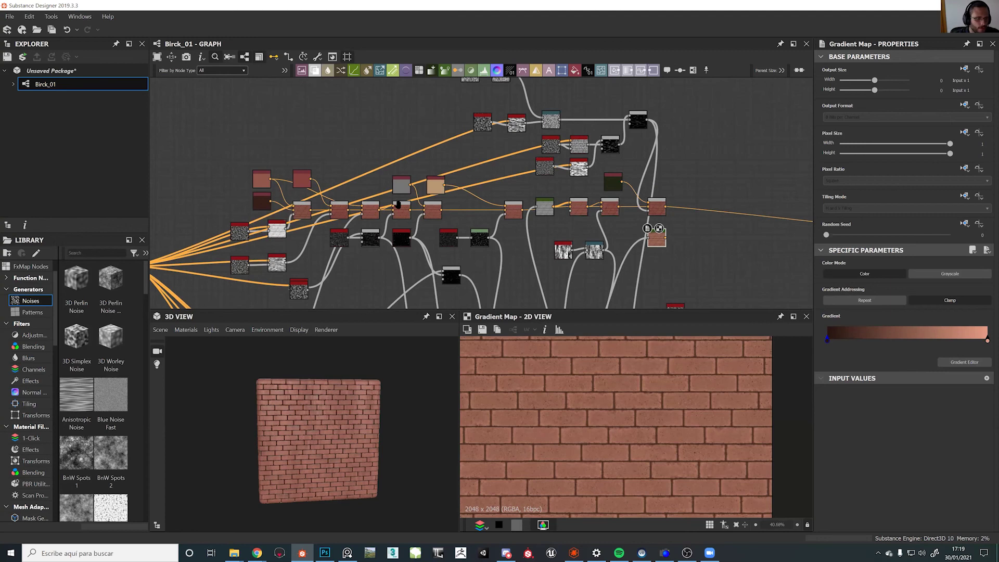
pyautogui.moveTo(406, 193); pyautogui.dragTo(514, 172, button='middle')
pyautogui.scroll(5, 765, 216)
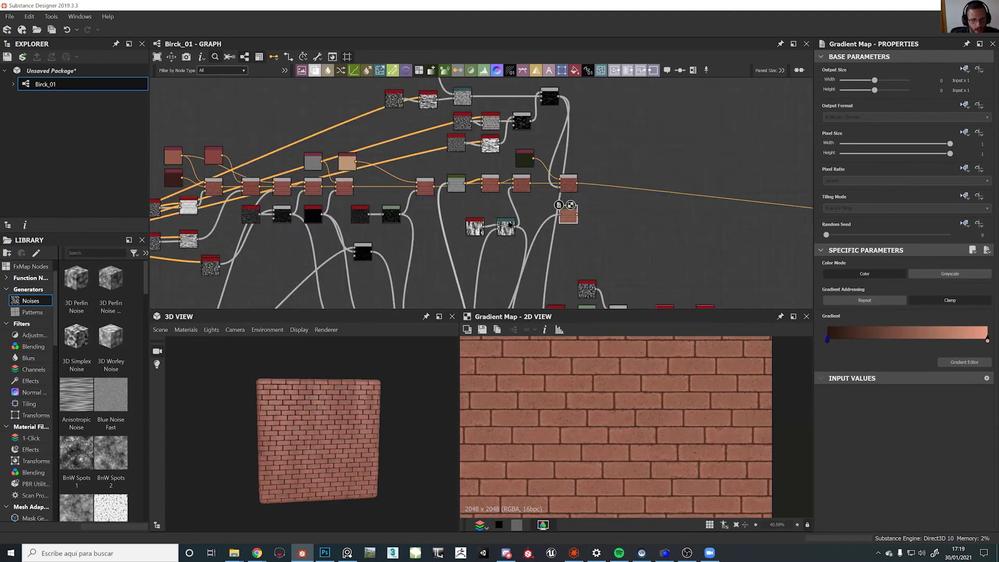
pyautogui.scroll(1, 676, 209)
pyautogui.moveTo(675, 209); pyautogui.dragTo(448, 277, button='middle')
pyautogui.moveTo(452, 272); pyautogui.dragTo(479, 245)
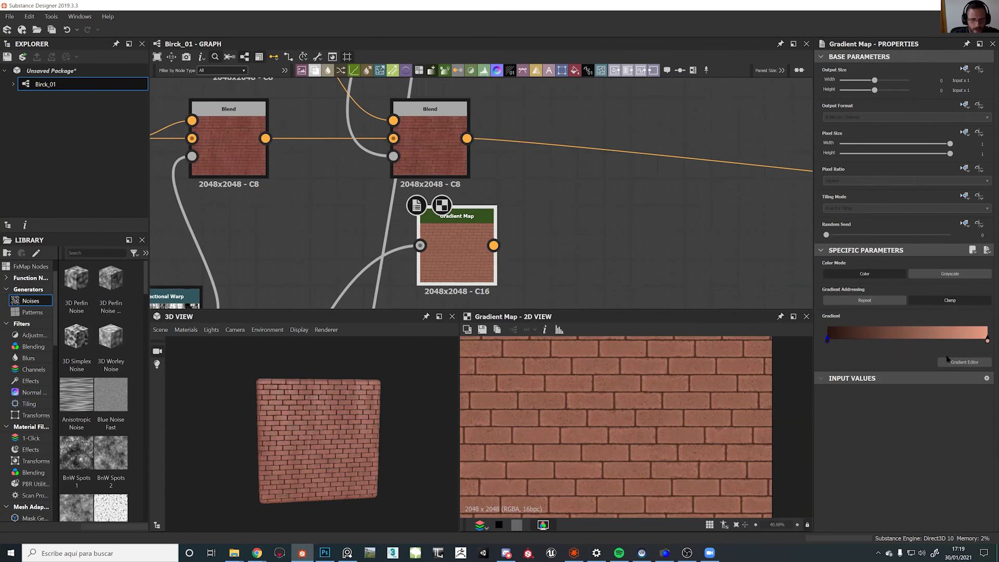
# Add intermediate keys along the Gradient Map's gradient and recolor the key near its middle to a light salmon
pyautogui.click(888, 340)
pyautogui.doubleClick(915, 341)
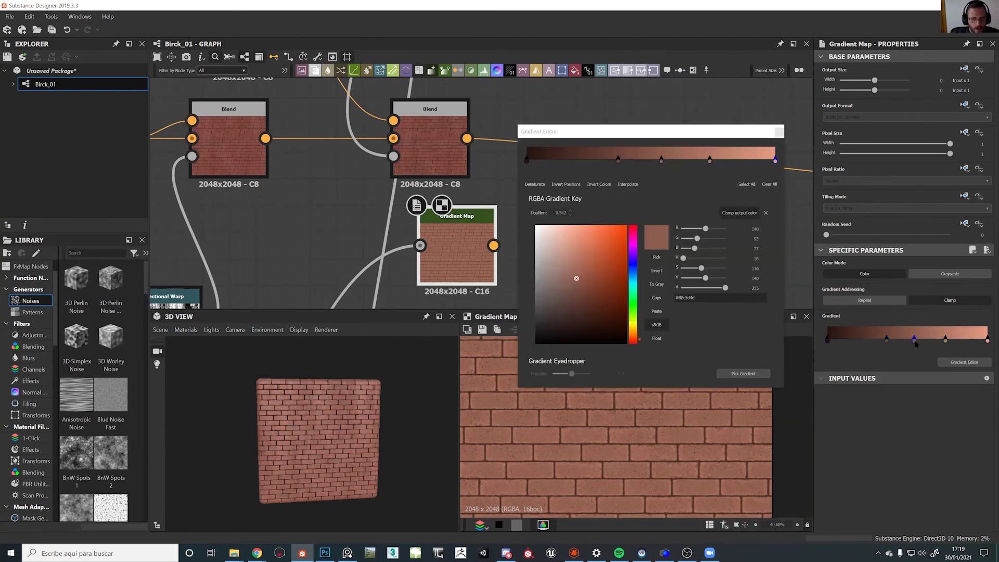
pyautogui.click(576, 261)
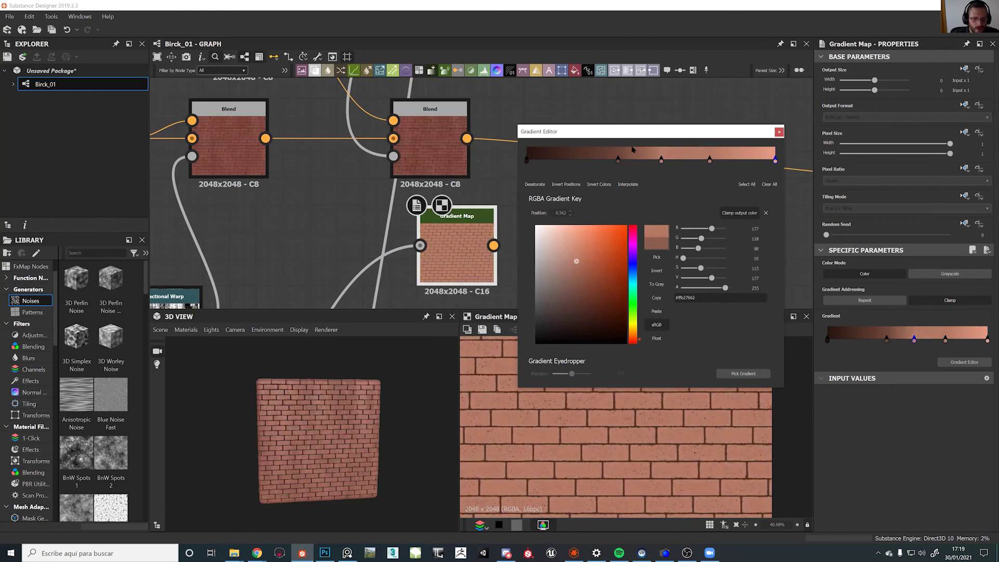
# Recolor the gradient key between the dark start key and the middle key to a dark brown
pyautogui.click(618, 161)
pyautogui.click(596, 273)
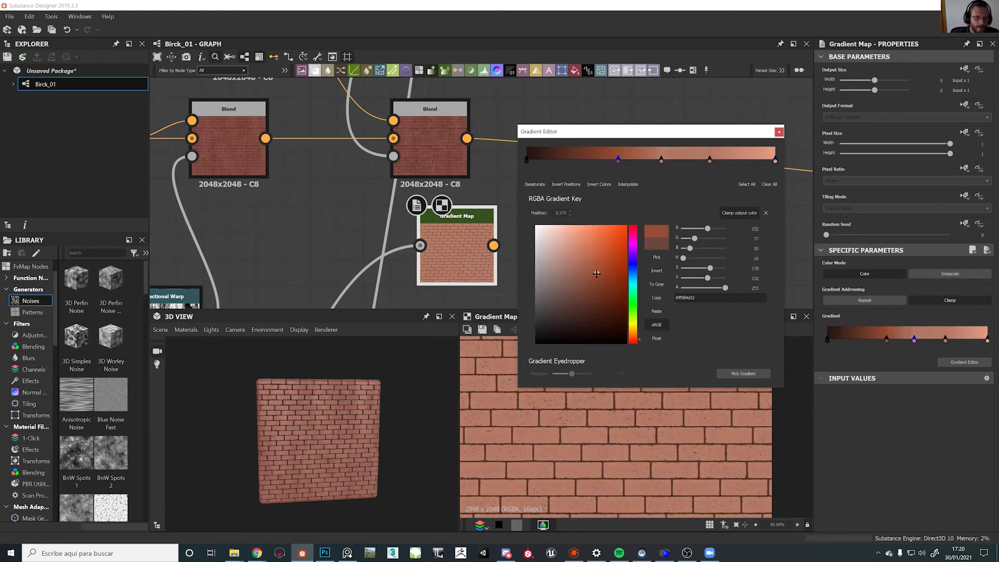
pyautogui.click(575, 271)
pyautogui.moveTo(574, 292); pyautogui.dragTo(571, 310)
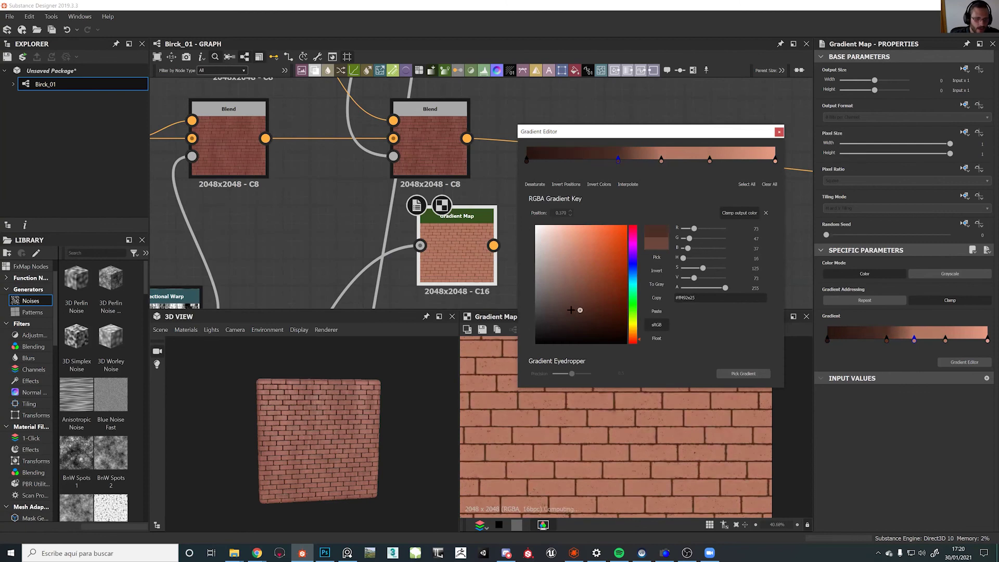
# Recolor the gradient key at about 0.74 to a muted brown and check the whole Gradient Map texture in 2D
pyautogui.click(710, 160)
pyautogui.click(587, 287)
pyautogui.moveTo(581, 301)
pyautogui.mouseDown()
pyautogui.moveTo(566, 287)
pyautogui.moveTo(574, 271)
pyautogui.moveTo(596, 286)
pyautogui.moveTo(588, 302)
pyautogui.moveTo(568, 292)
pyautogui.mouseUp()
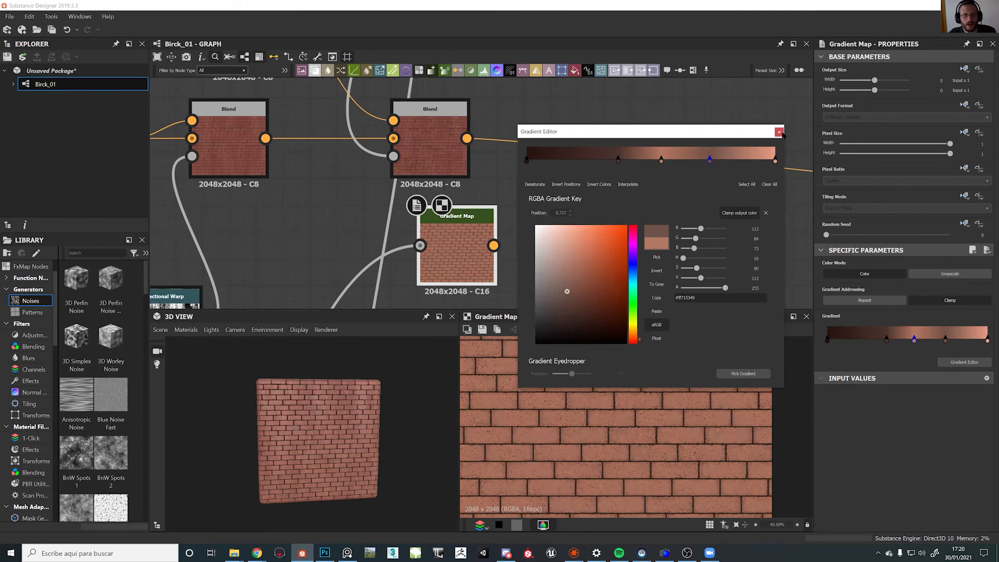
pyautogui.click(780, 133)
pyautogui.press('f')
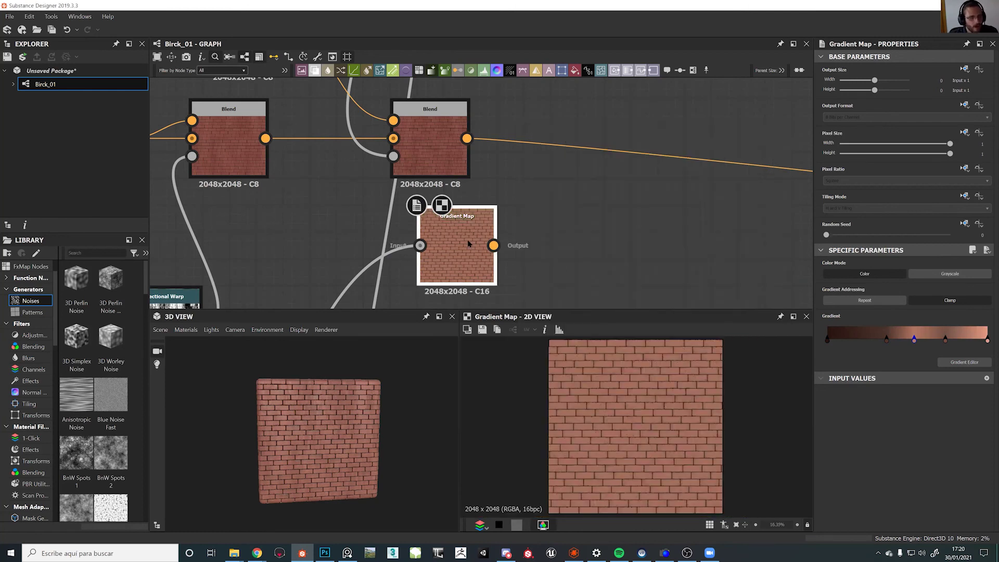
pyautogui.scroll(-5, 469, 244)
pyautogui.moveTo(467, 248); pyautogui.dragTo(467, 257)
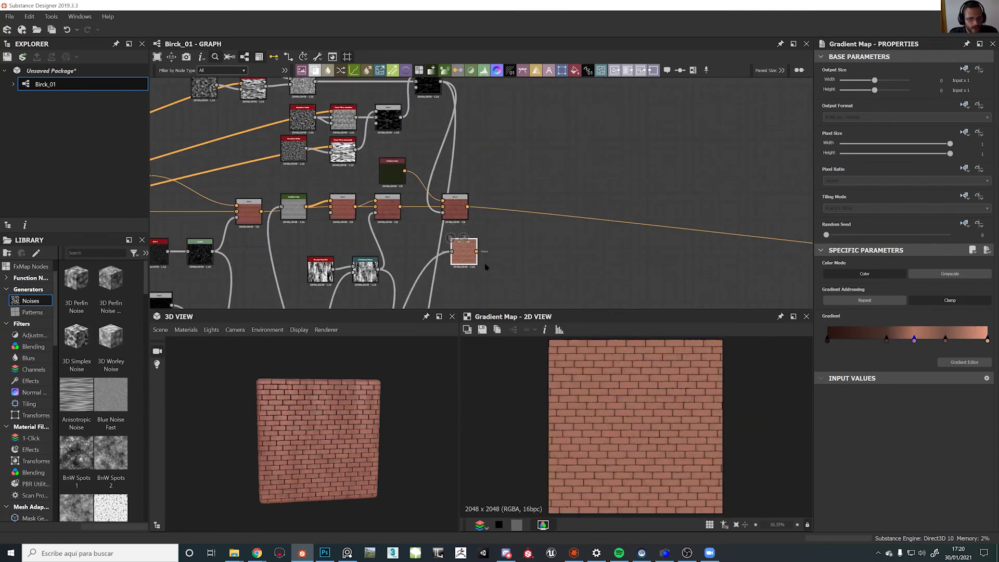
# Recolor the gradient's end key to brick red and shift the last two keys inward to about 0.69 and 0.87
pyautogui.doubleClick(987, 342)
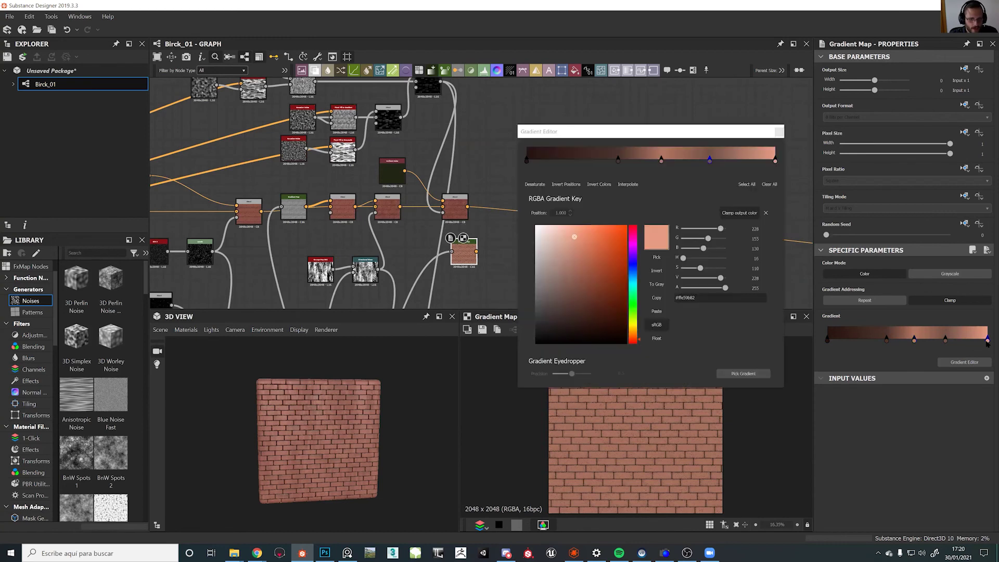
pyautogui.moveTo(635, 339); pyautogui.dragTo(635, 342)
pyautogui.click(598, 265)
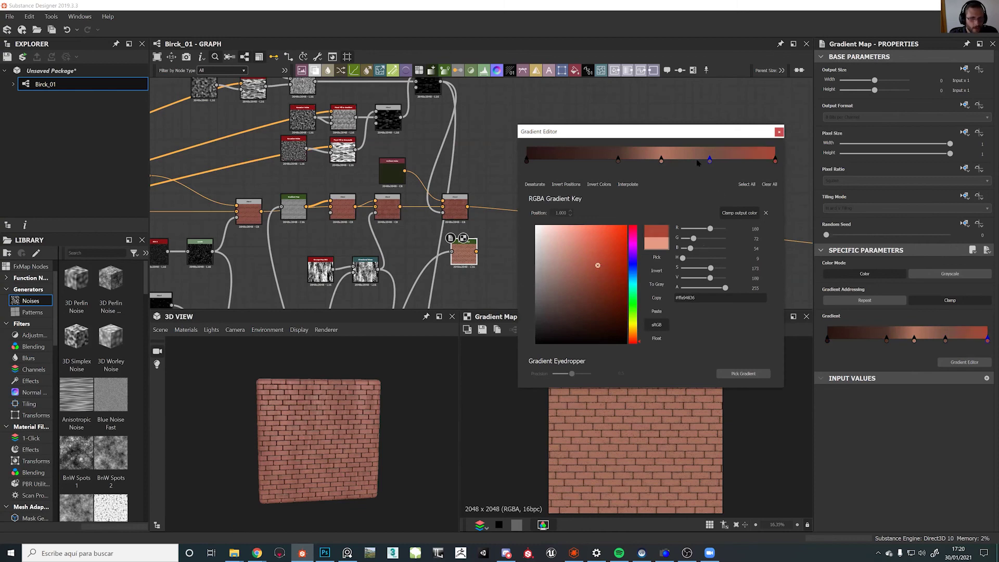
pyautogui.moveTo(710, 159); pyautogui.dragTo(698, 160)
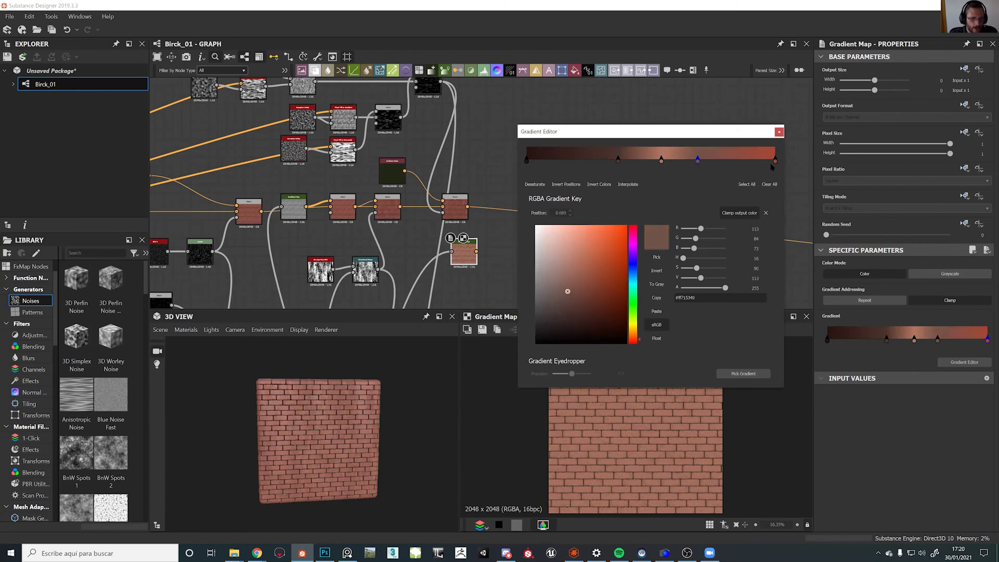
pyautogui.moveTo(775, 159); pyautogui.dragTo(743, 160)
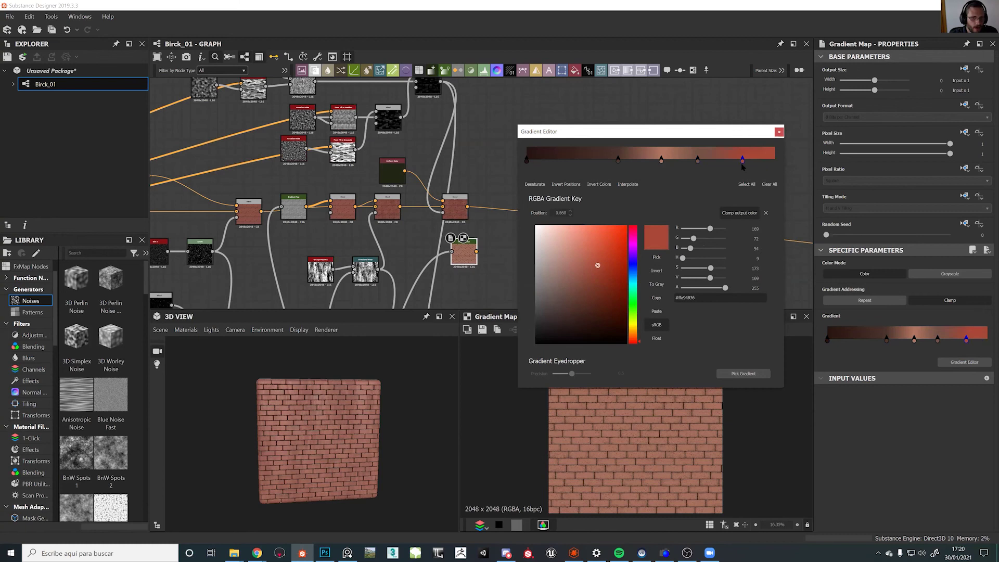
# Try an orange on the gradient's middle key and replace it with the brick red sampled from the gradient's end
pyautogui.click(661, 160)
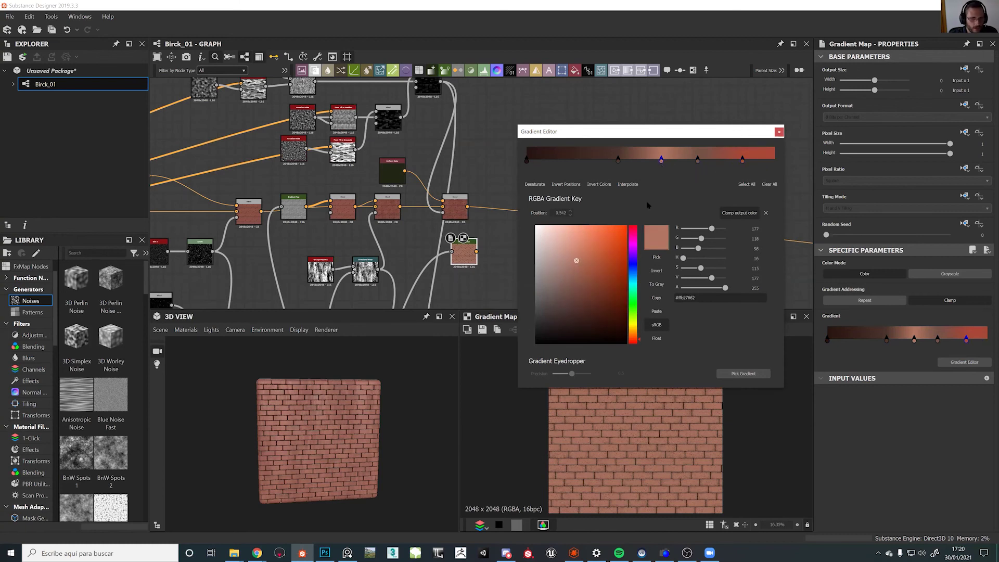
pyautogui.moveTo(600, 264)
pyautogui.mouseDown()
pyautogui.moveTo(601, 249)
pyautogui.moveTo(583, 249)
pyautogui.moveTo(580, 261)
pyautogui.moveTo(594, 254)
pyautogui.mouseUp()
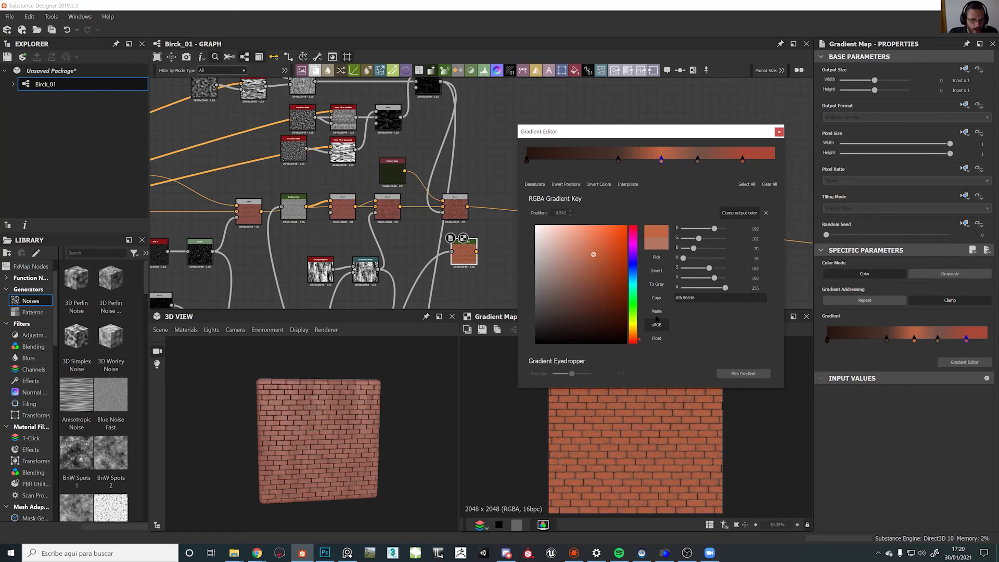
pyautogui.click(657, 257)
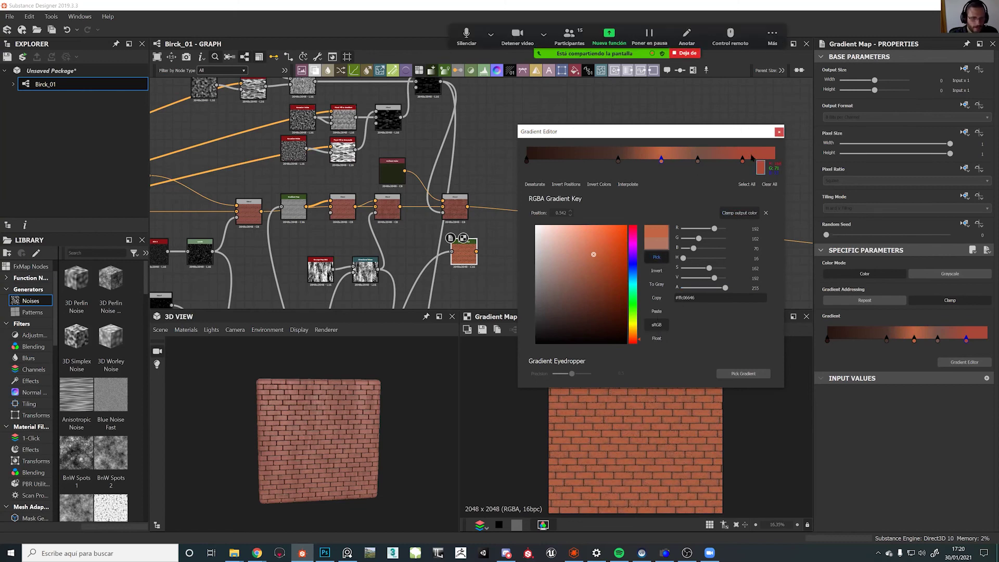
pyautogui.click(753, 157)
# Move the dark brown key to about 0.26 and soften the middle key to a less saturated red
pyautogui.click(619, 161)
pyautogui.moveTo(595, 165); pyautogui.dragTo(592, 162)
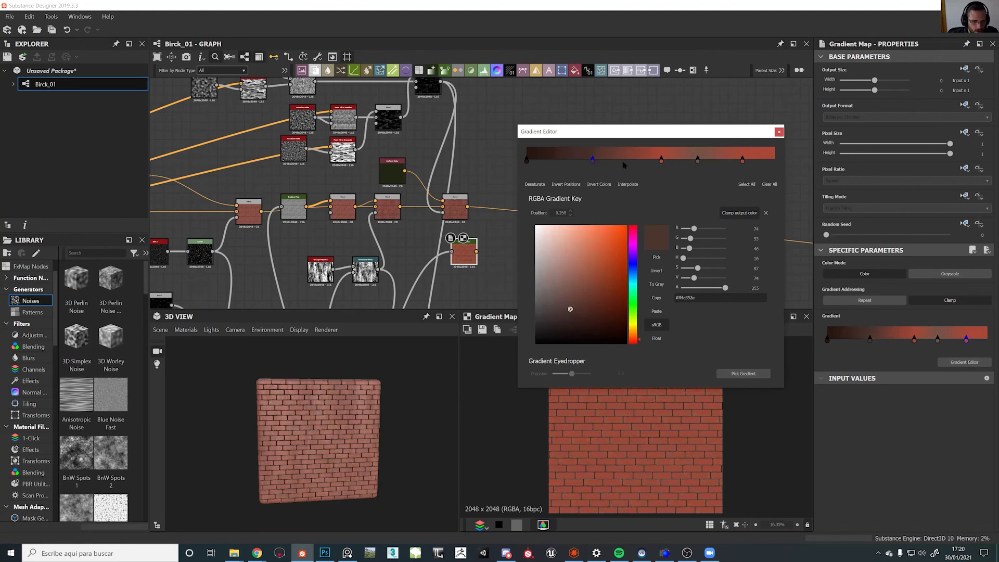
pyautogui.click(662, 160)
pyautogui.moveTo(600, 264); pyautogui.dragTo(585, 264)
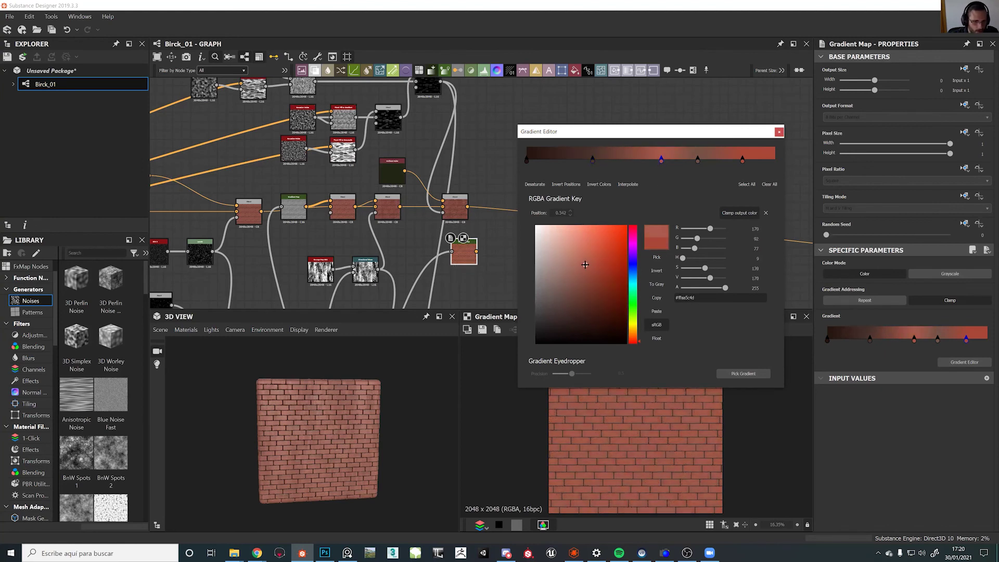
pyautogui.click(779, 132)
# Connect the Gradient Map to the base color output and inspect the recolored bricks close up in the 3D view
pyautogui.moveTo(639, 202); pyautogui.dragTo(436, 207, button='middle')
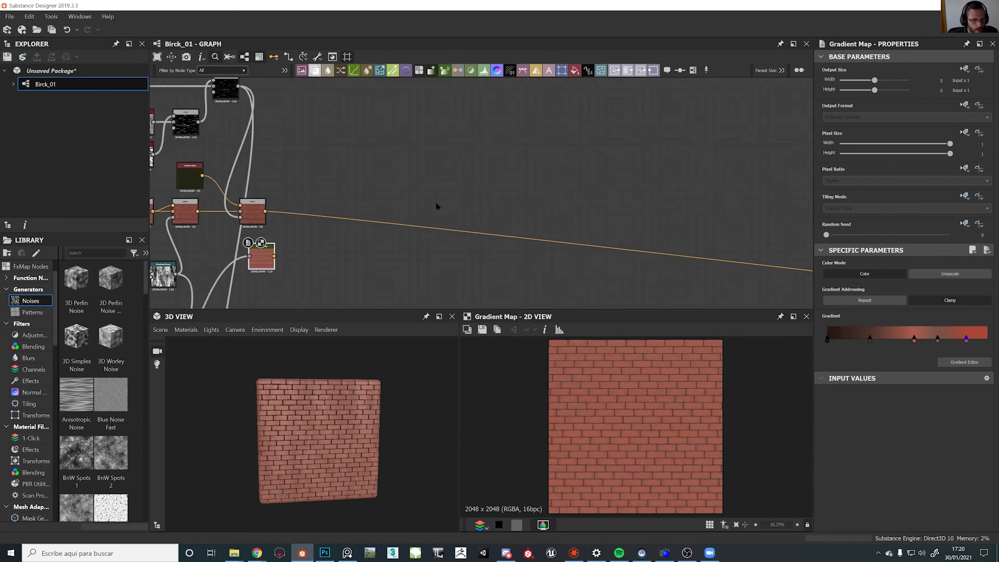
pyautogui.moveTo(274, 256); pyautogui.dragTo(778, 227)
pyautogui.scroll(-3, 529, 251)
pyautogui.moveTo(324, 430); pyautogui.dragTo(319, 419)
pyautogui.scroll(10, 322, 429)
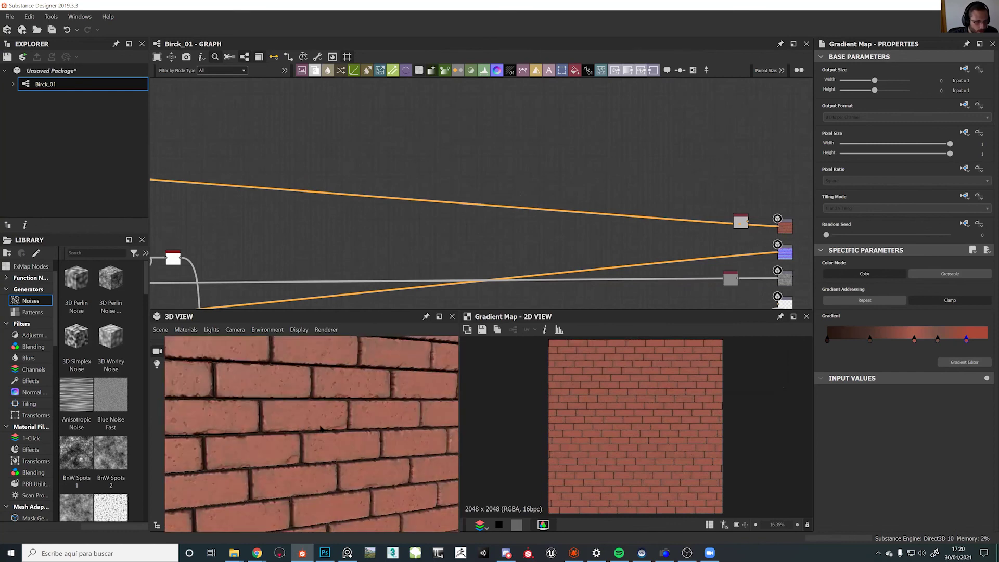
pyautogui.scroll(4, 321, 428)
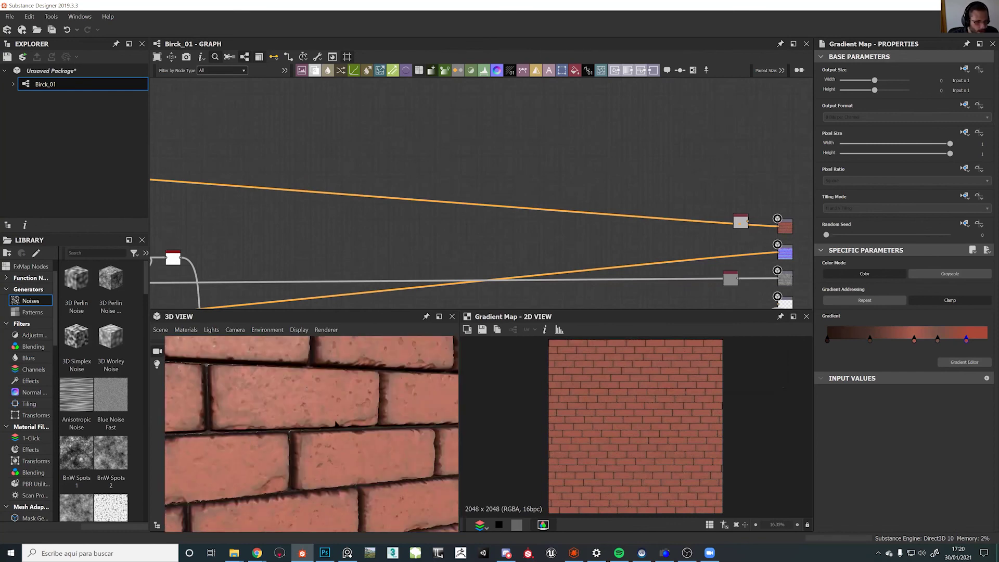
pyautogui.scroll(-8, 331, 394)
pyautogui.moveTo(331, 394); pyautogui.dragTo(327, 406)
pyautogui.scroll(-5, 553, 301)
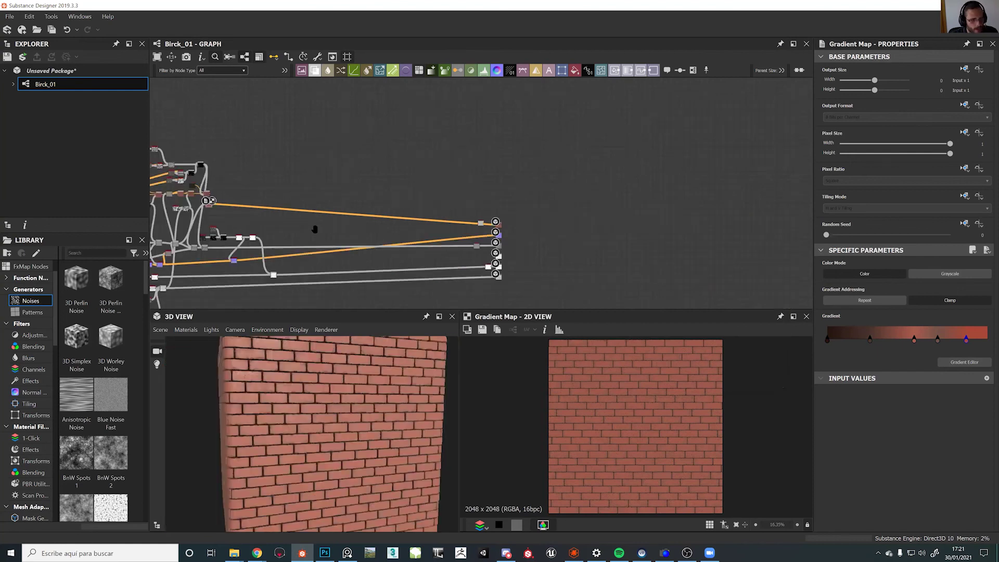
# Reconnect the final Blend node to the base color output in place of the Gradient Map
pyautogui.scroll(4, 315, 225)
pyautogui.scroll(-4, 526, 235)
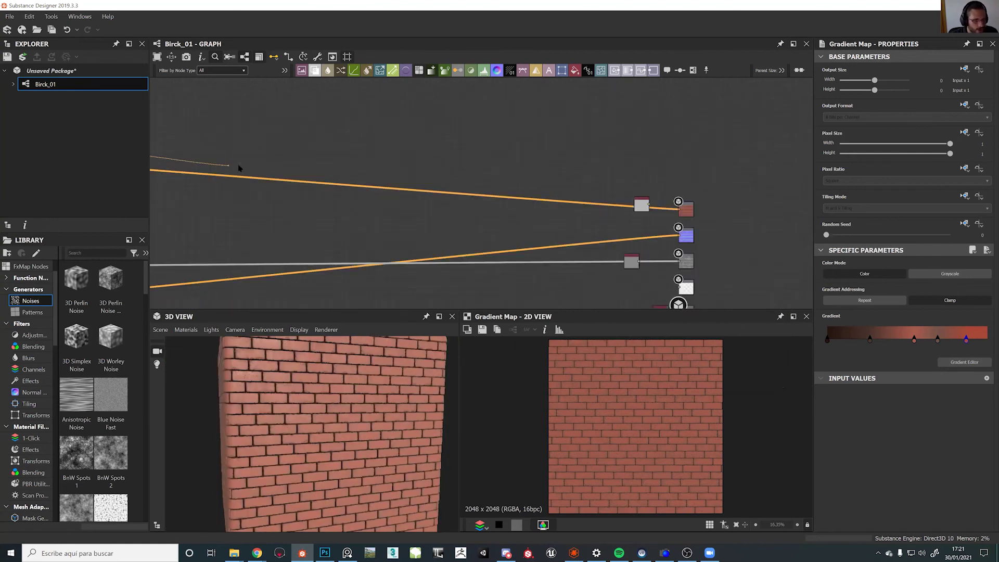
pyautogui.moveTo(482, 189); pyautogui.dragTo(712, 195, button='middle')
pyautogui.scroll(5, 305, 381)
pyautogui.scroll(-5, 272, 424)
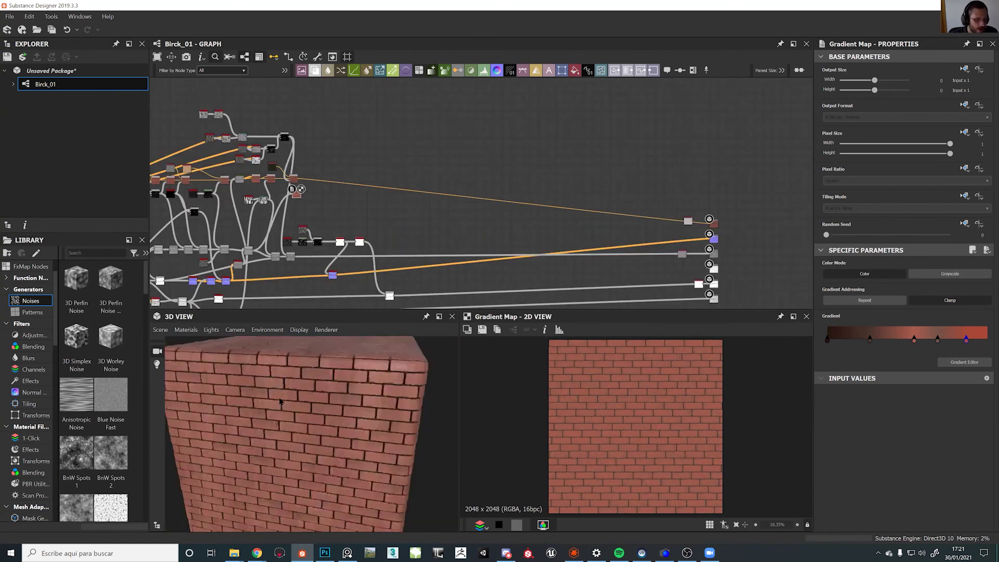
# Adjust the tan Uniform Color feeding the base color Blend chain to a muted tan and inspect the bricks in 3D
pyautogui.moveTo(488, 185); pyautogui.dragTo(680, 188, button='middle')
pyautogui.scroll(6, 285, 161)
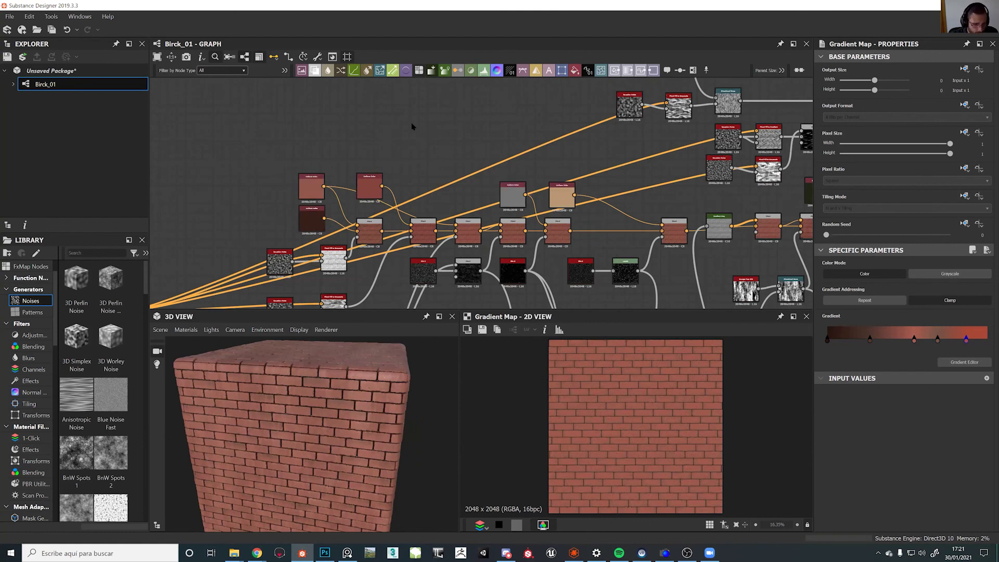
pyautogui.moveTo(413, 126); pyautogui.dragTo(369, 97, button='middle')
pyautogui.scroll(8, 349, 358)
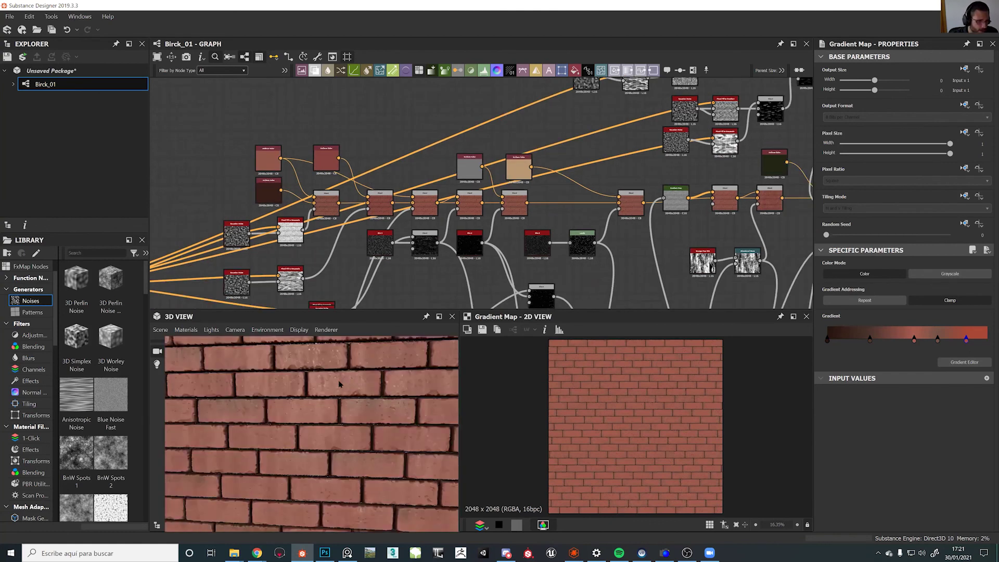
pyautogui.scroll(-6, 350, 395)
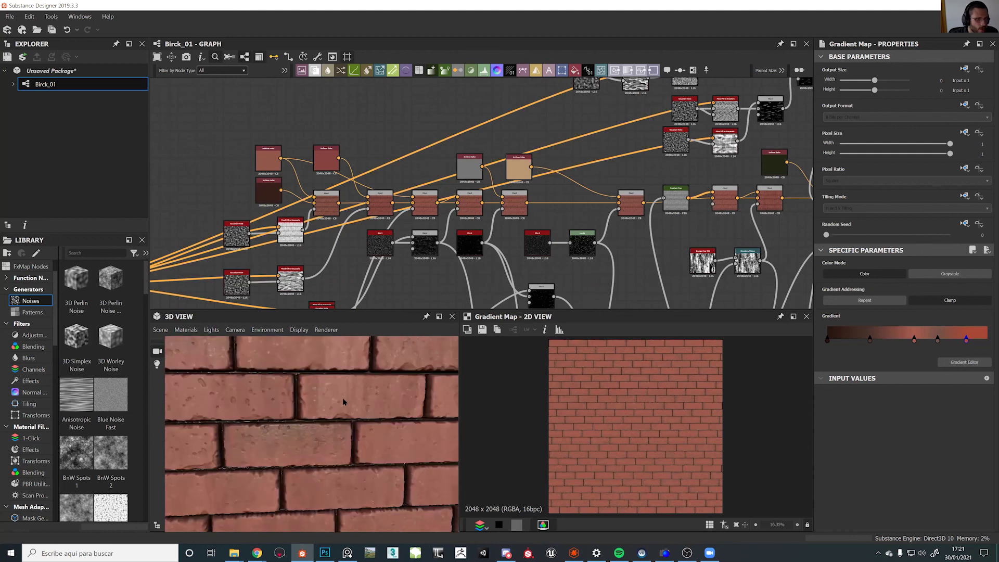
pyautogui.click(528, 174)
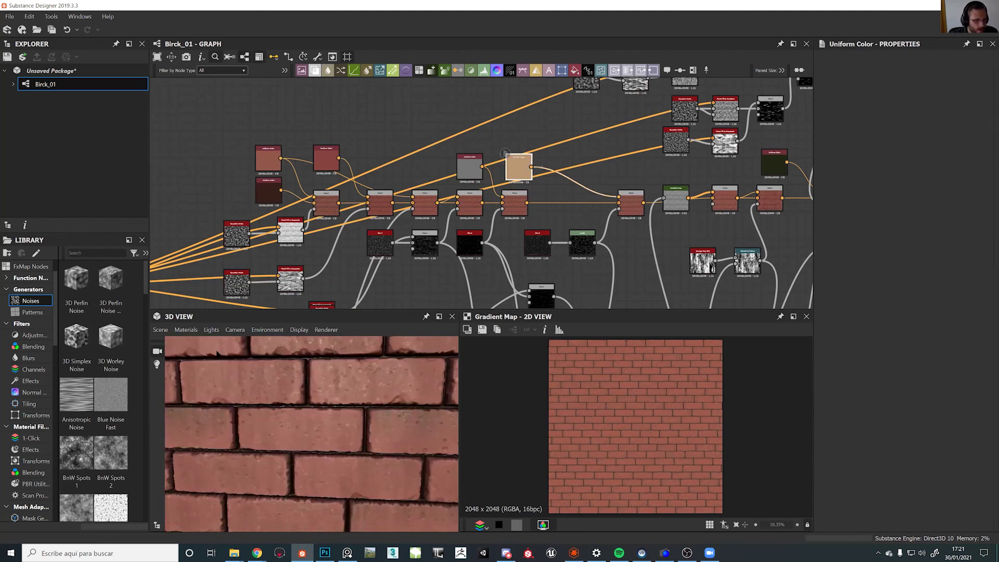
pyautogui.moveTo(867, 324); pyautogui.dragTo(920, 335)
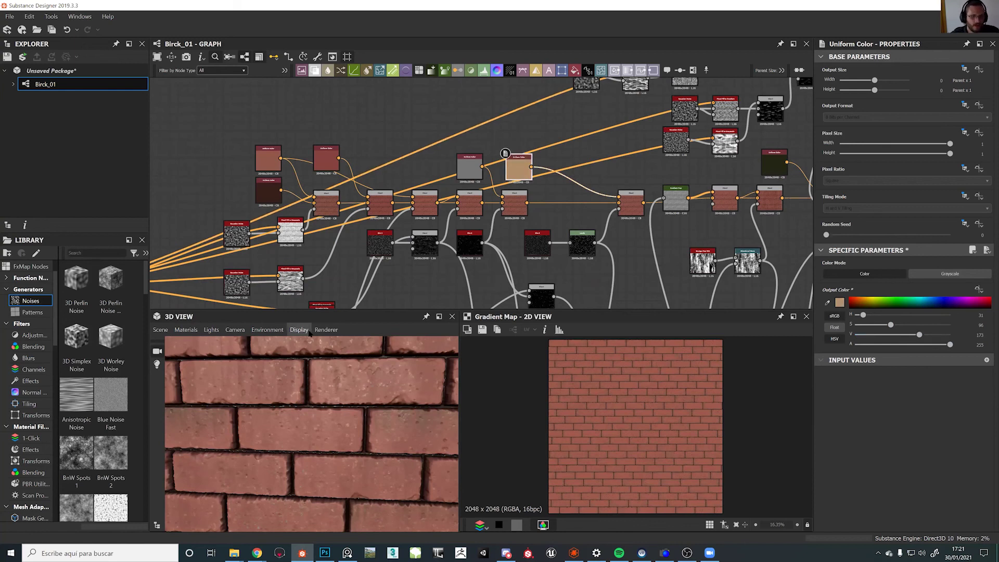
pyautogui.scroll(-5, 289, 389)
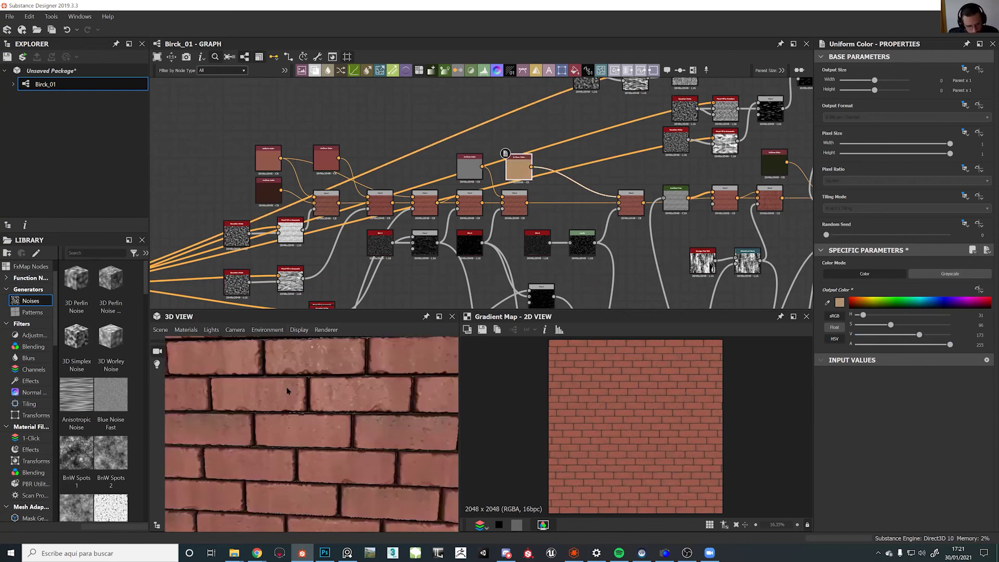
pyautogui.scroll(-3, 326, 392)
pyautogui.moveTo(327, 393); pyautogui.dragTo(319, 390)
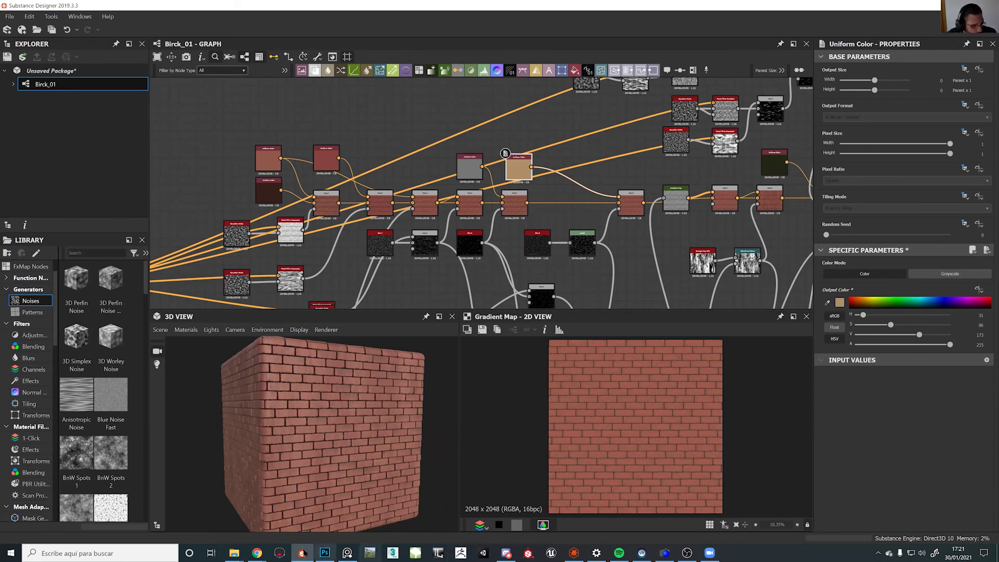
# Switch to ArtStation in Chrome, open the Procedural Nuclear Battery Case project and examine its renders
pyautogui.moveTo(258, 553)
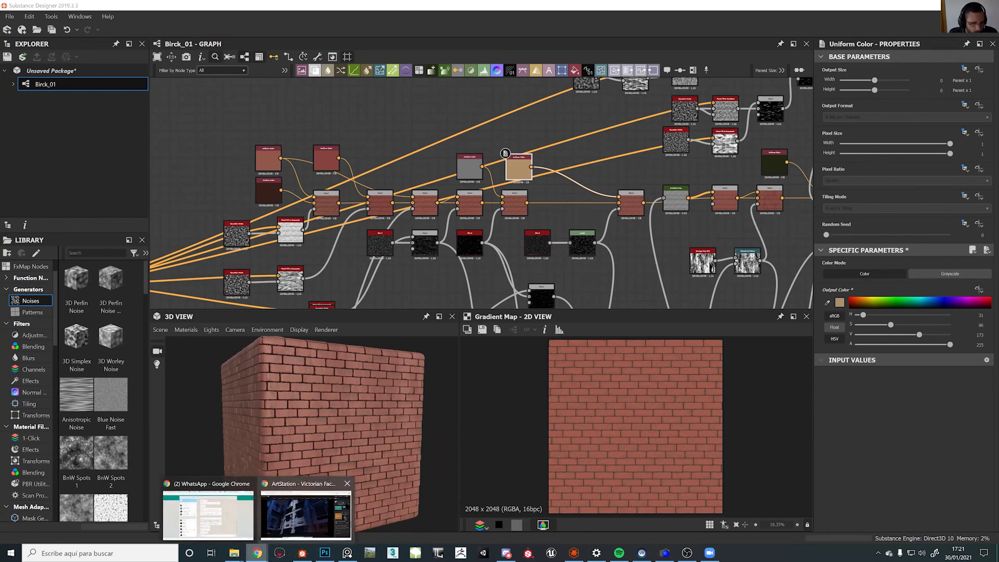
pyautogui.click(306, 513)
pyautogui.click(10, 24)
pyautogui.click(522, 330)
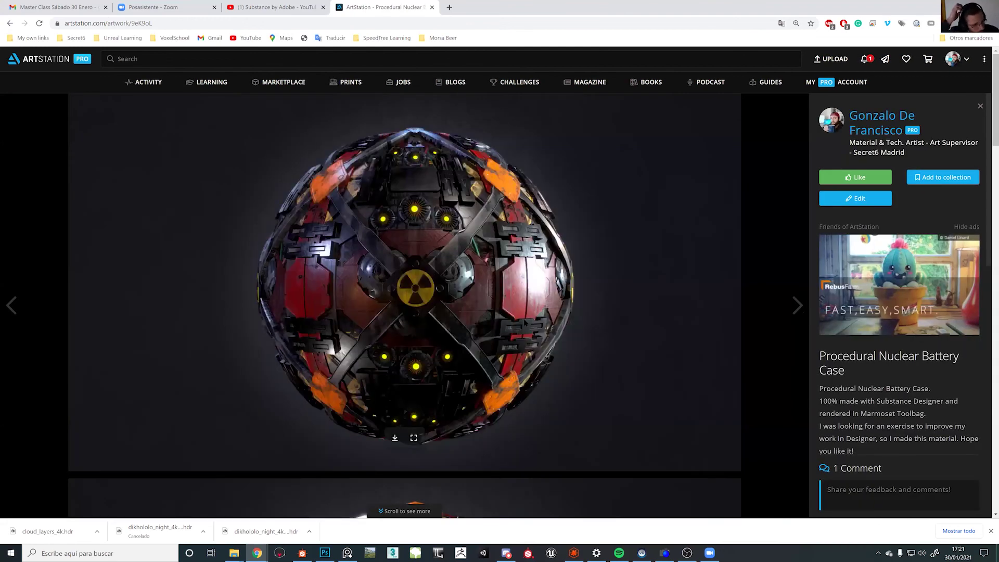
pyautogui.scroll(-9, 498, 261)
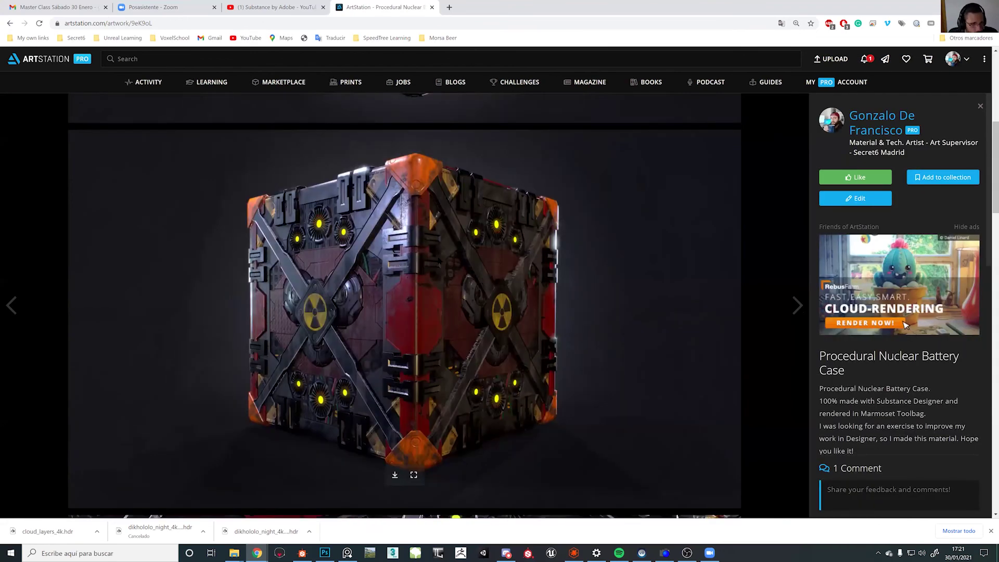
pyautogui.scroll(2, 441, 213)
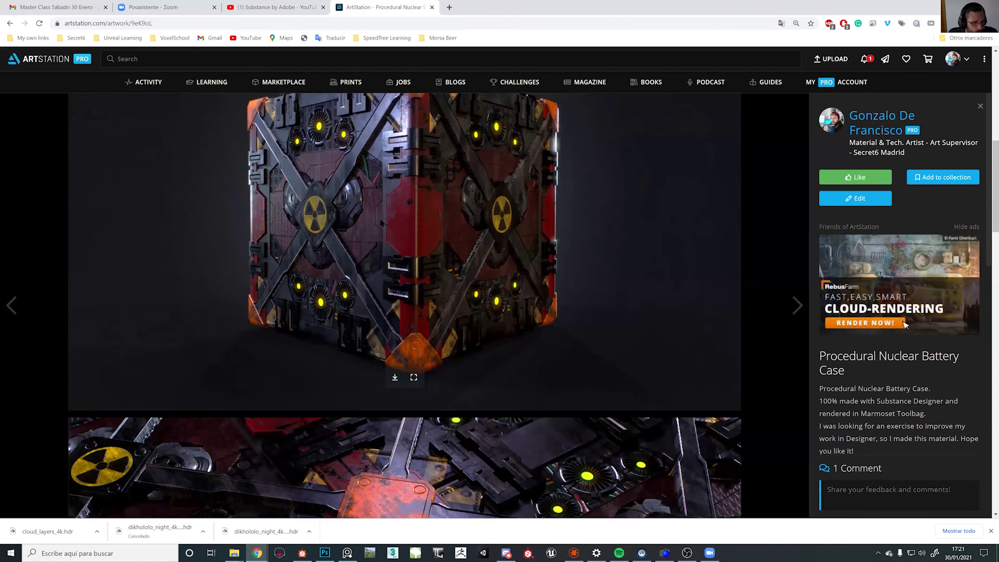
pyautogui.scroll(-8, 519, 254)
pyautogui.scroll(2, 408, 294)
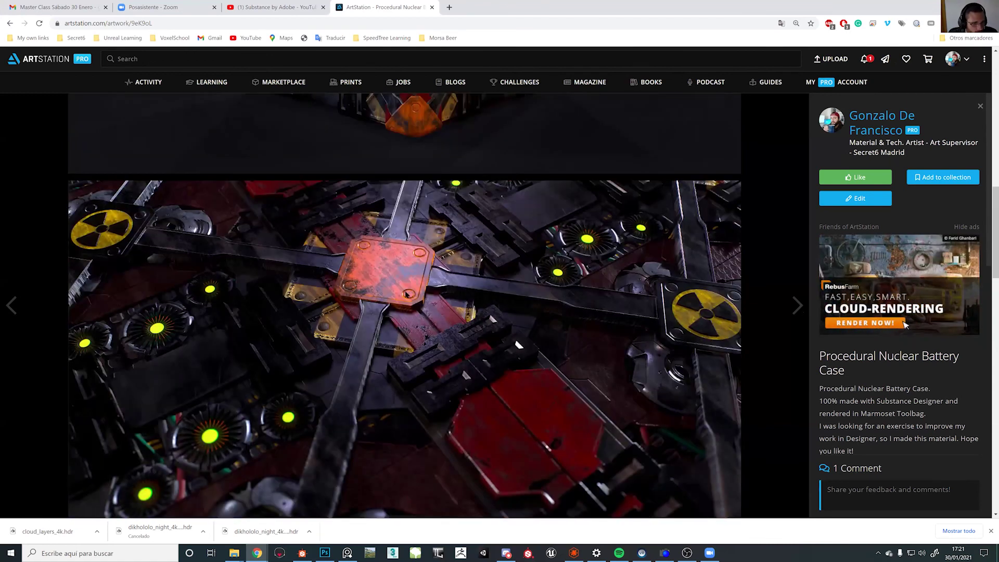
pyautogui.scroll(15, 410, 298)
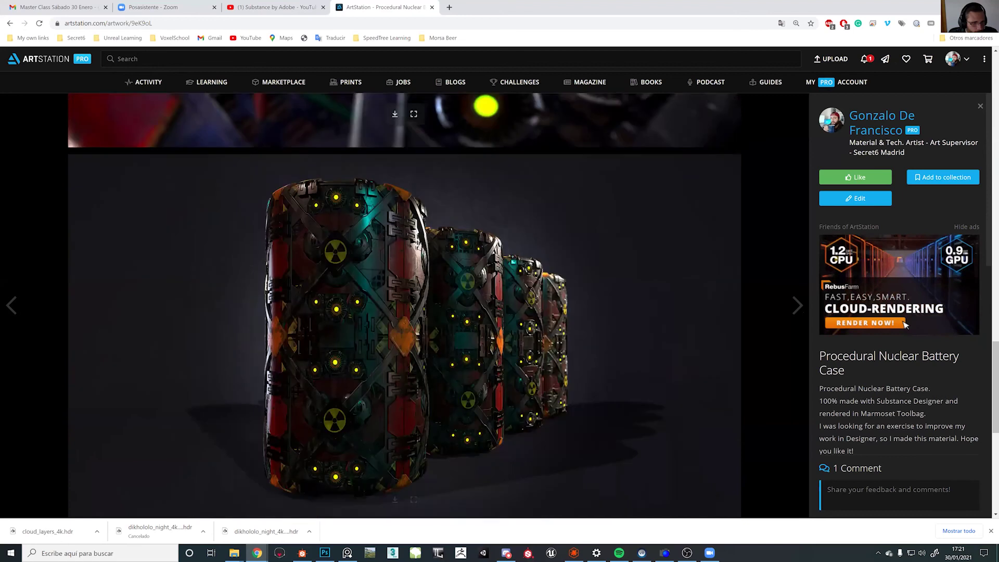
# Open the Mud Wheel Print project from the ArtStation portfolio, examine its renders and animated breakdown, and return to the portfolio
pyautogui.scroll(-6, 905, 324)
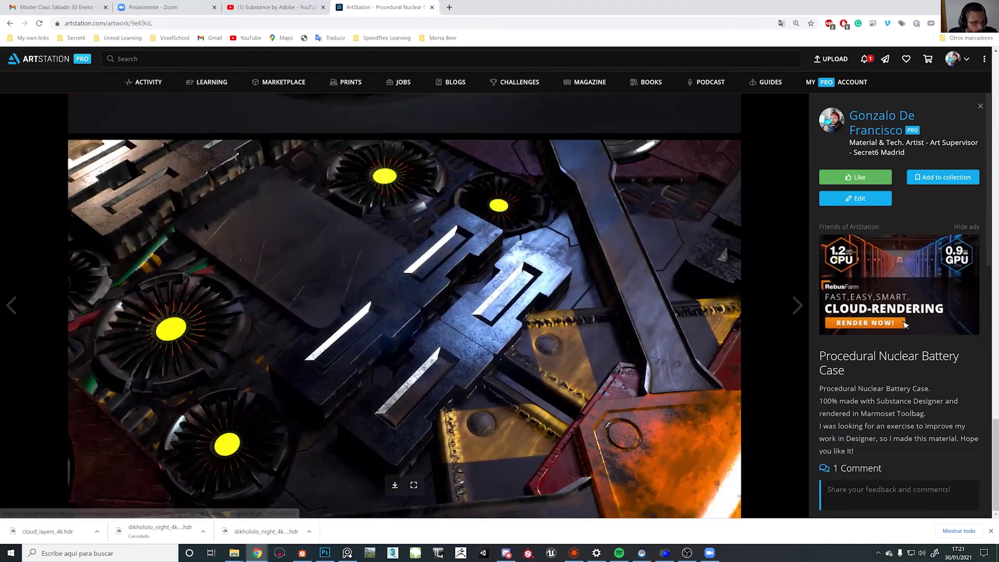
pyautogui.click(9, 23)
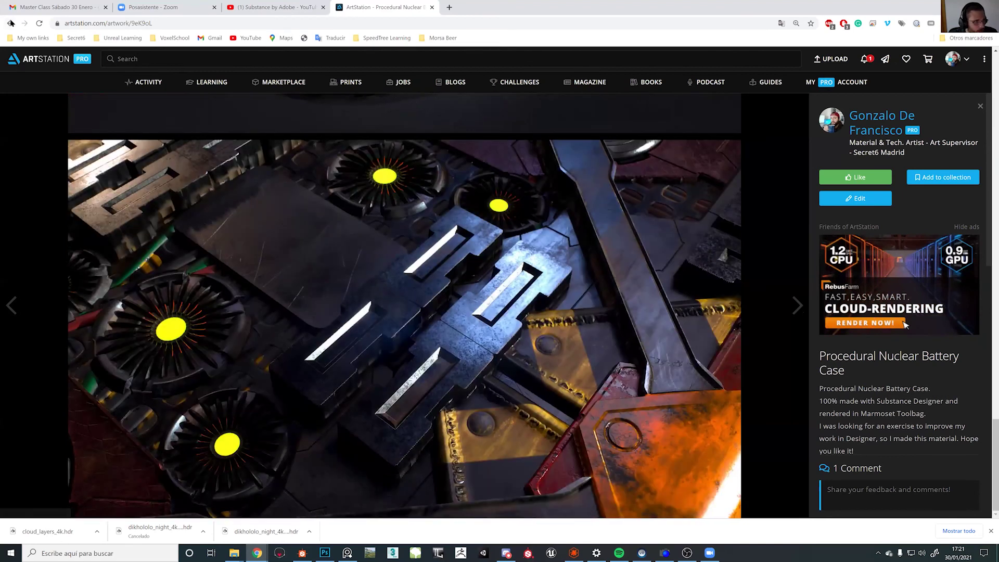
pyautogui.click(603, 323)
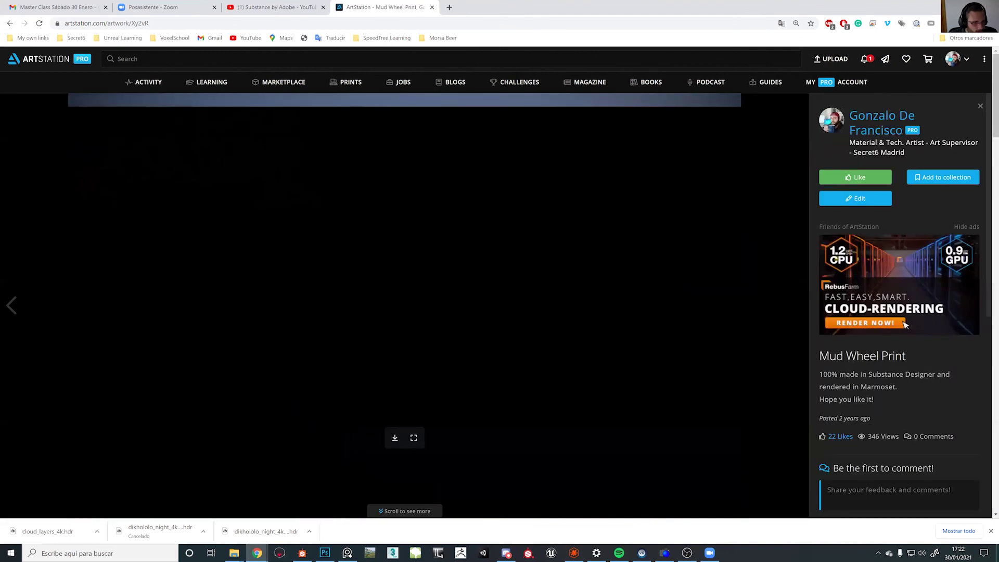
pyautogui.scroll(-2, 419, 374)
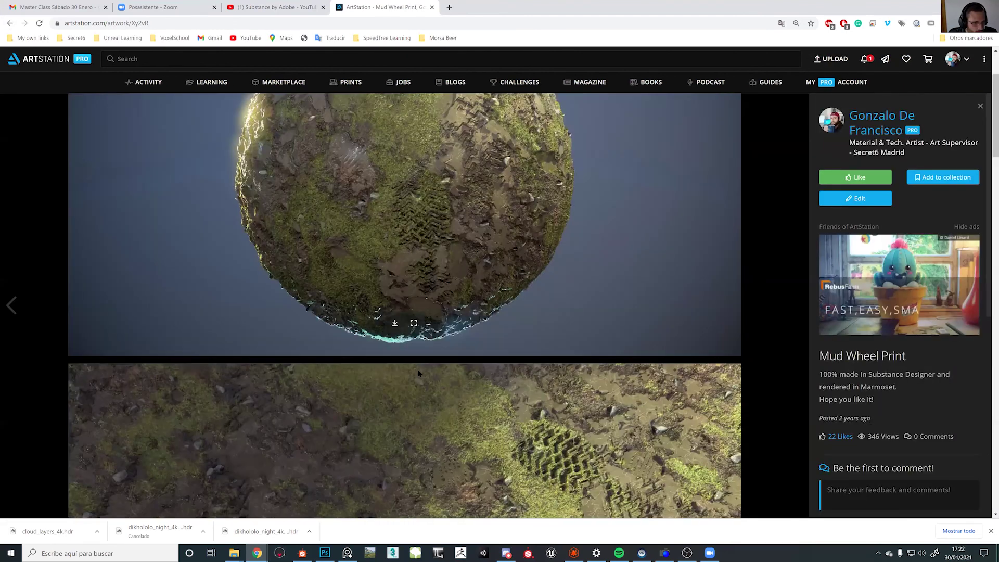
pyautogui.scroll(-10, 416, 373)
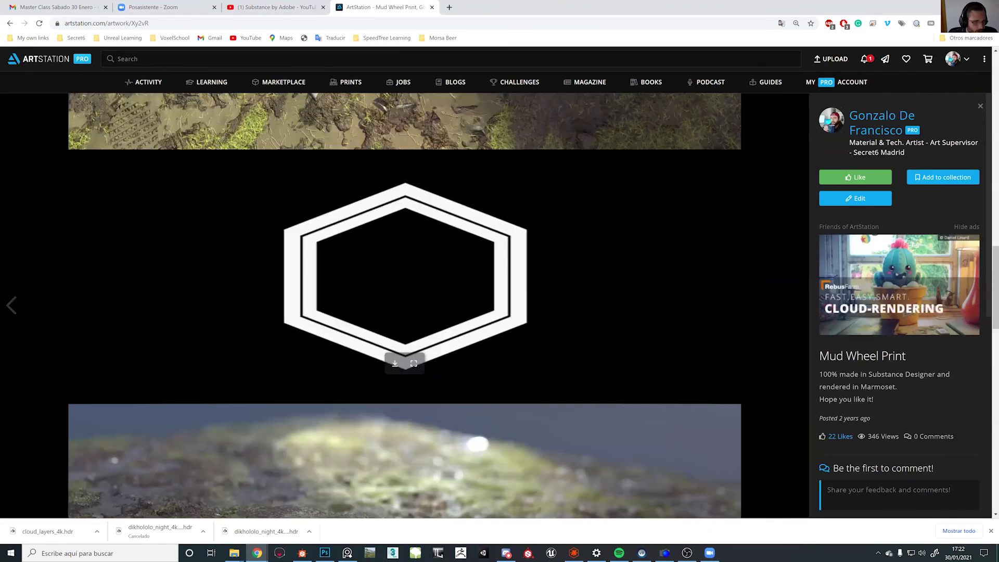
pyautogui.scroll(1, 404, 305)
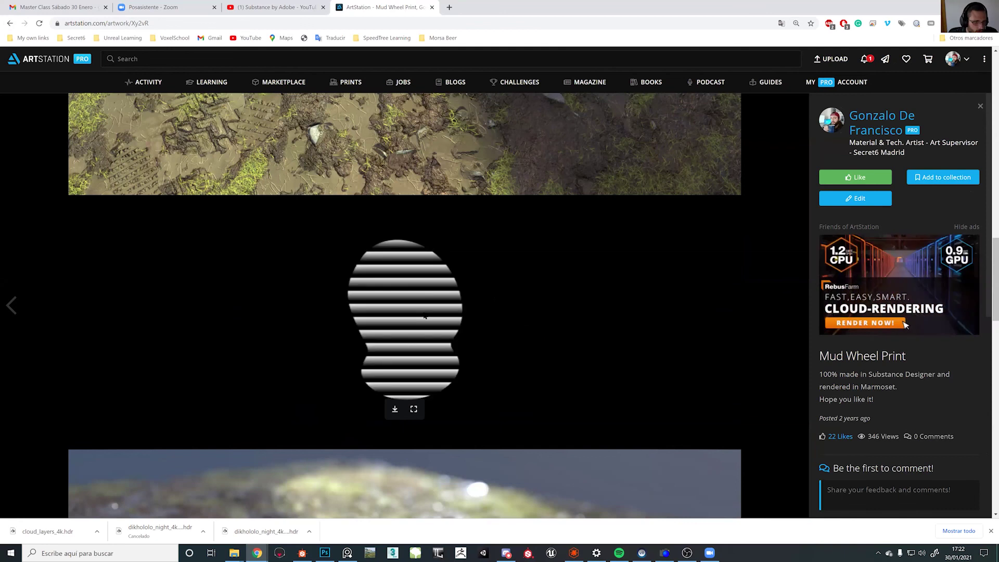
pyautogui.scroll(4, 364, 272)
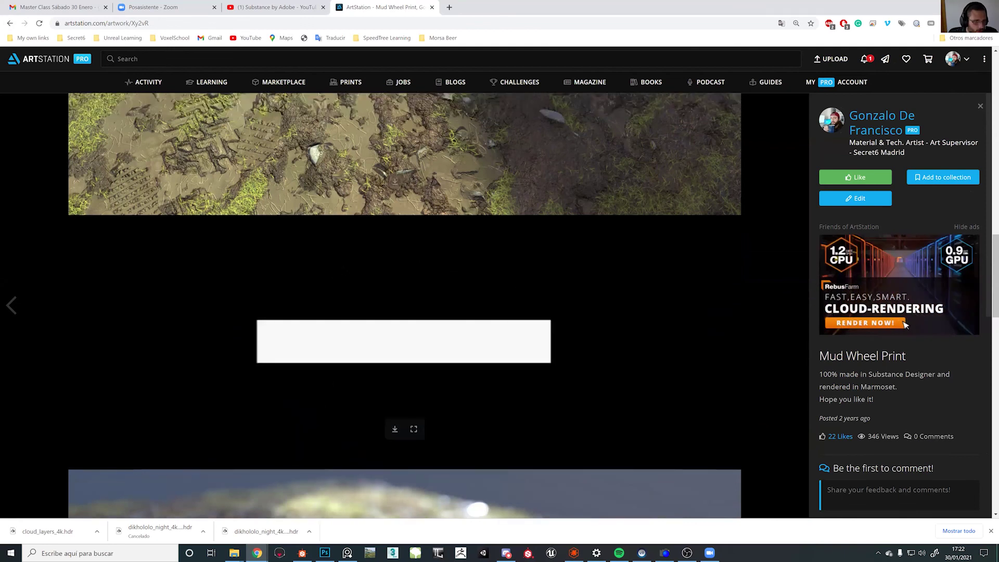
pyautogui.scroll(-10, 359, 273)
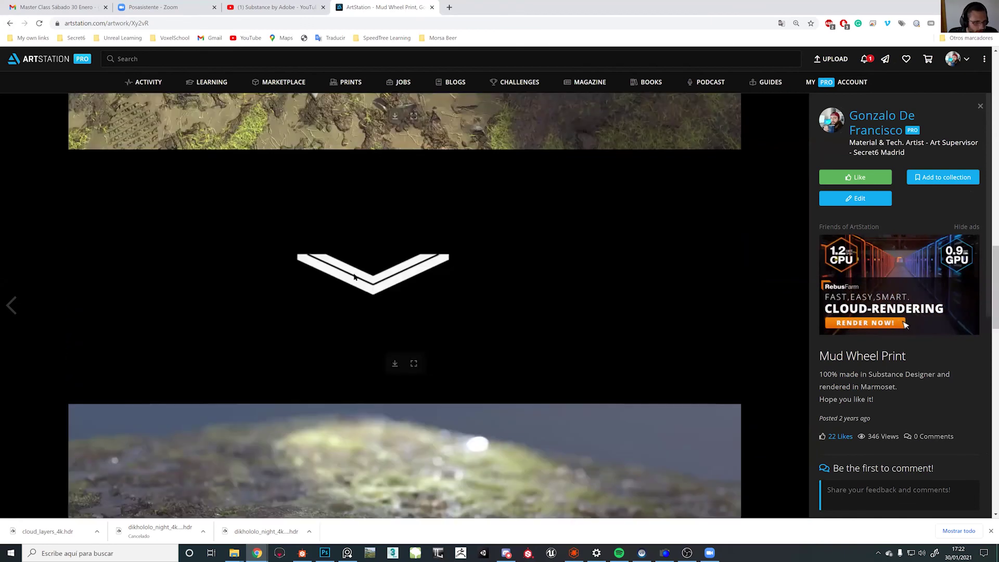
pyautogui.scroll(-10, 355, 278)
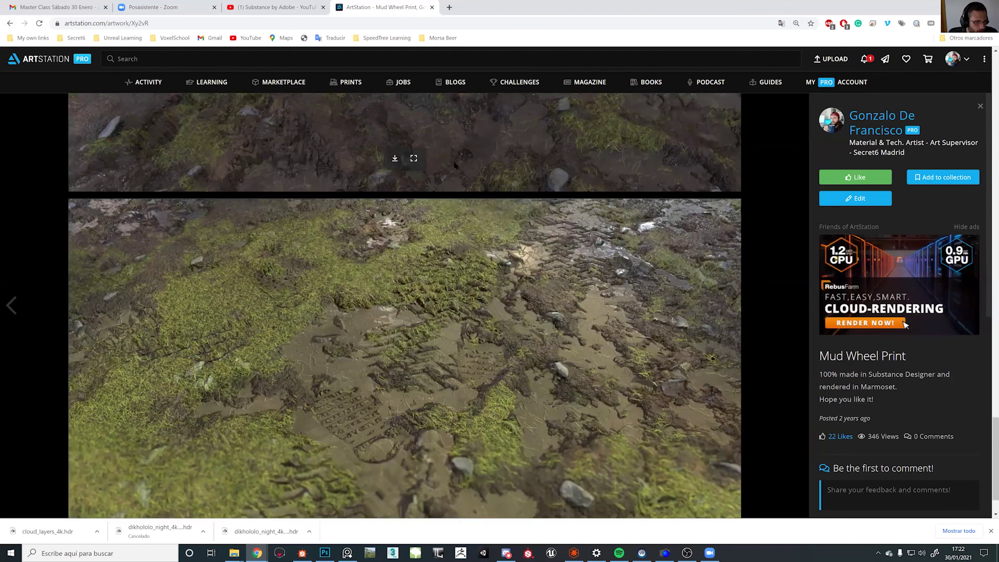
pyautogui.scroll(-5, 478, 265)
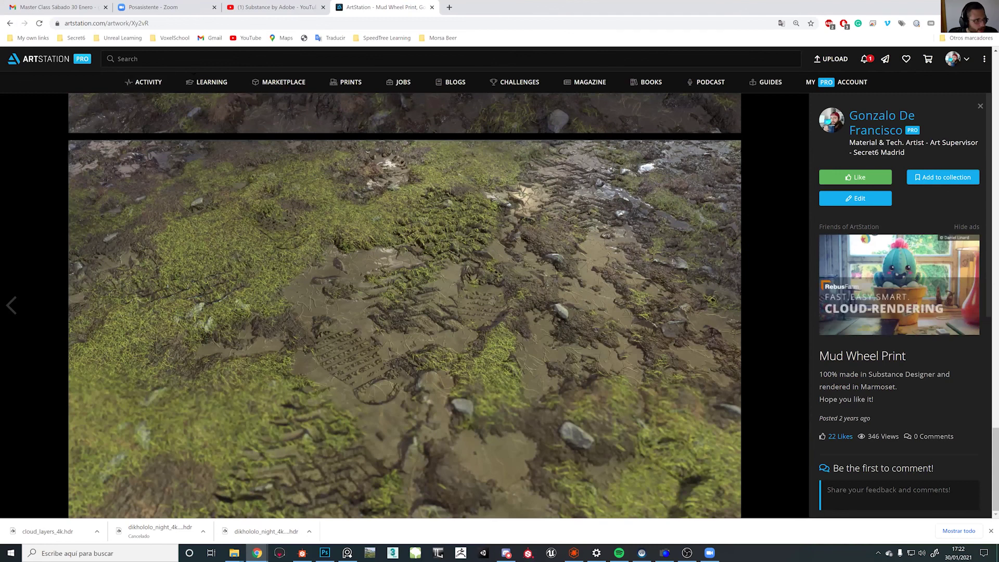
pyautogui.click(10, 23)
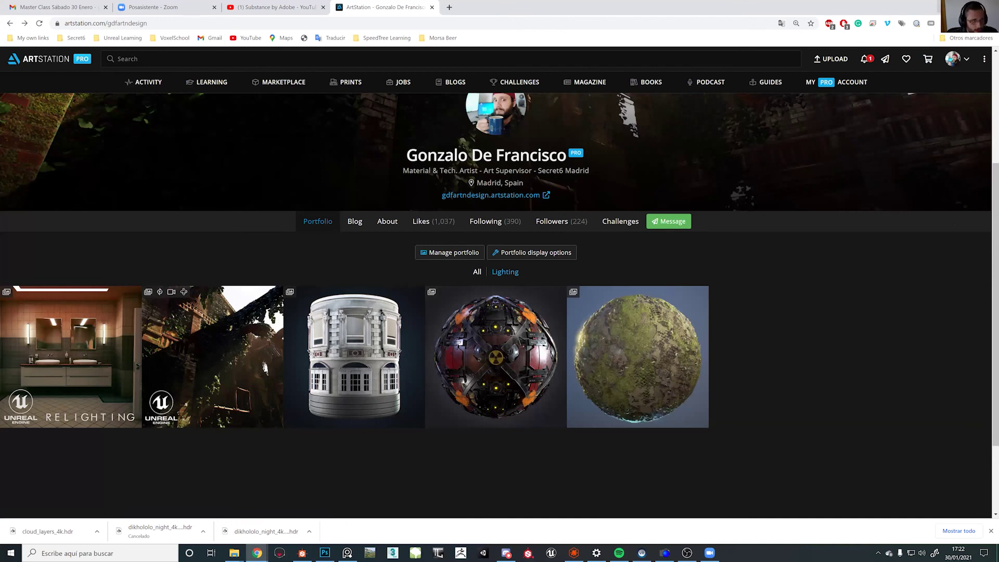
# Switch back to Substance Designer and review the base color node chain in the Birck_01 graph
pyautogui.hotkey('alt', 'Tab')
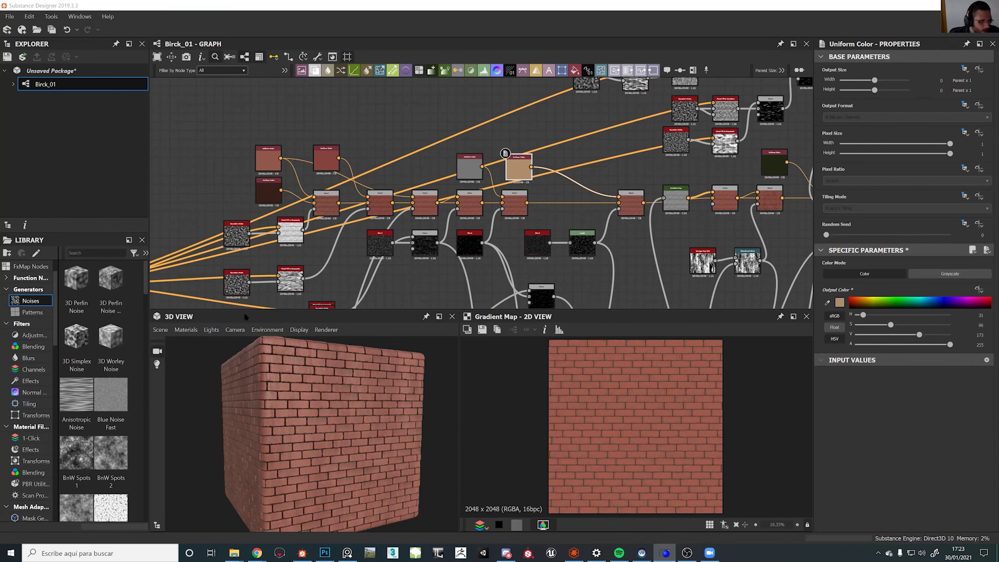
pyautogui.scroll(-4, 391, 225)
pyautogui.moveTo(437, 302); pyautogui.dragTo(526, 307, button='middle')
pyautogui.scroll(2, 461, 208)
pyautogui.moveTo(462, 208); pyautogui.dragTo(466, 92, button='middle')
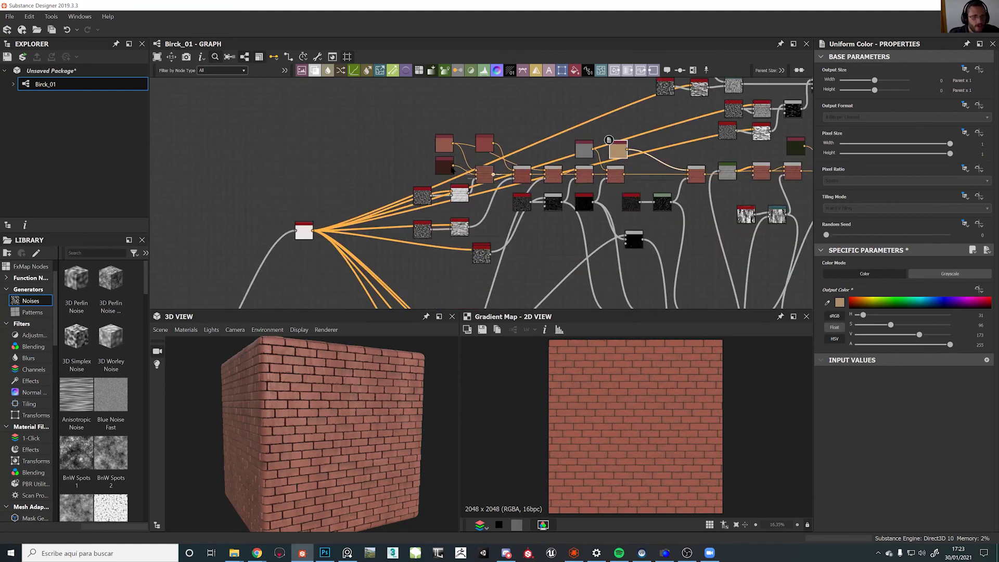
pyautogui.scroll(-3, 457, 167)
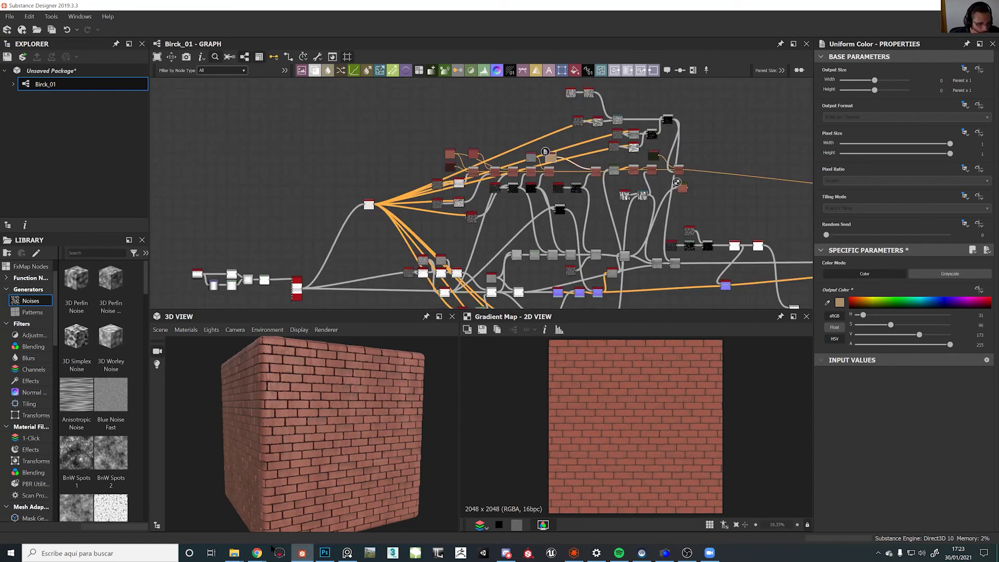
pyautogui.moveTo(236, 553)
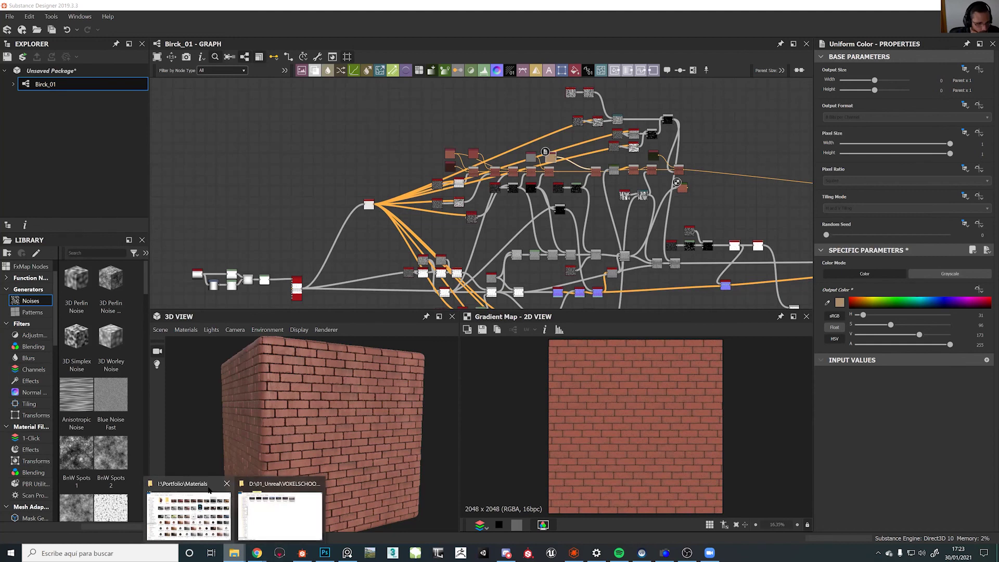
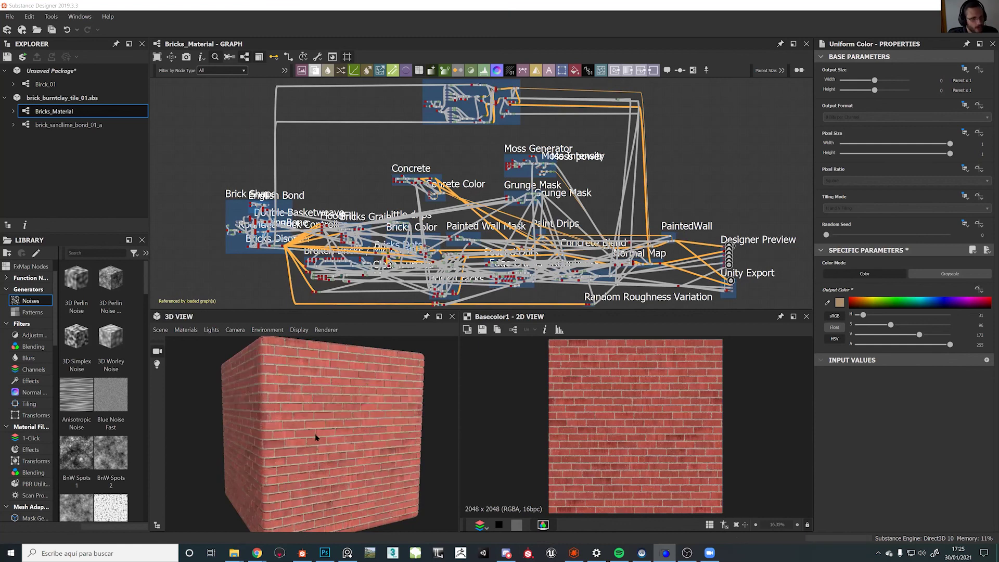
# Inspect the Bricks_Material brick and mortar surface detail on the cube in the 3D view, close up and from a distance
pyautogui.scroll(5, 332, 422)
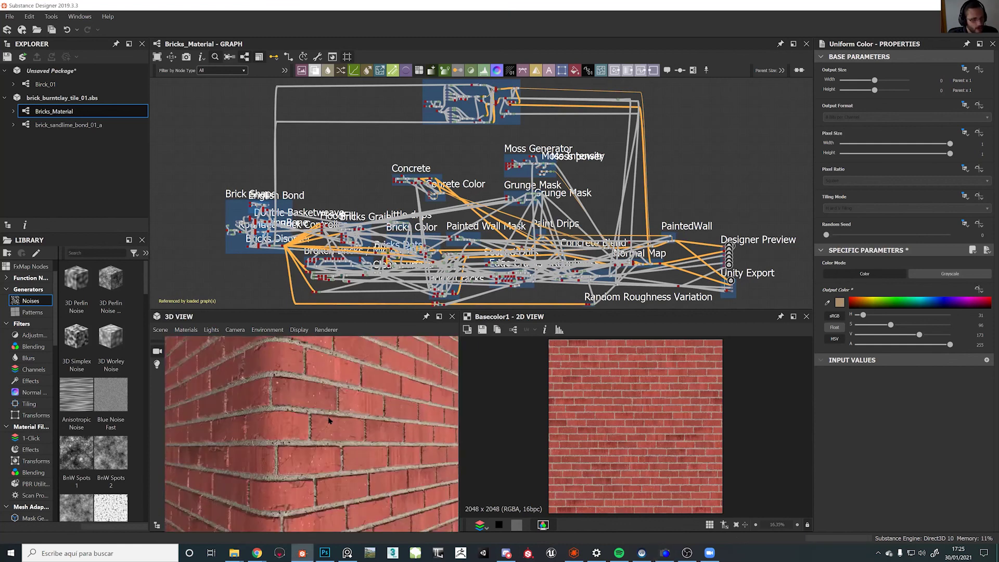
pyautogui.scroll(3, 323, 422)
pyautogui.scroll(-3, 314, 420)
pyautogui.keyDown('ctrl'); pyautogui.keyDown('shift'); pyautogui.moveTo(285, 416); pyautogui.dragTo(337, 430, button='right'); pyautogui.keyUp('shift'); pyautogui.keyUp('ctrl')
pyautogui.moveTo(335, 439); pyautogui.dragTo(234, 447)
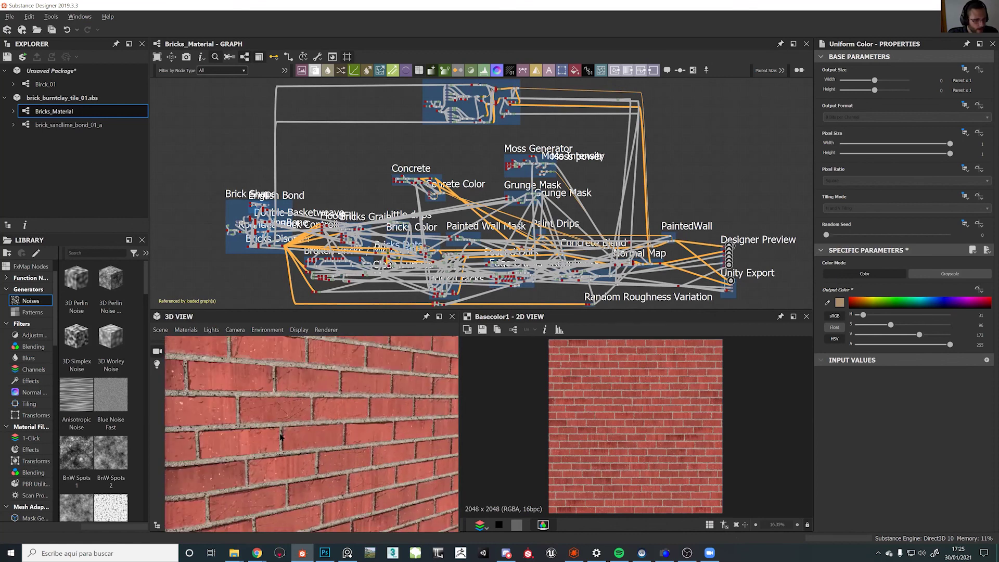
pyautogui.scroll(-4, 291, 414)
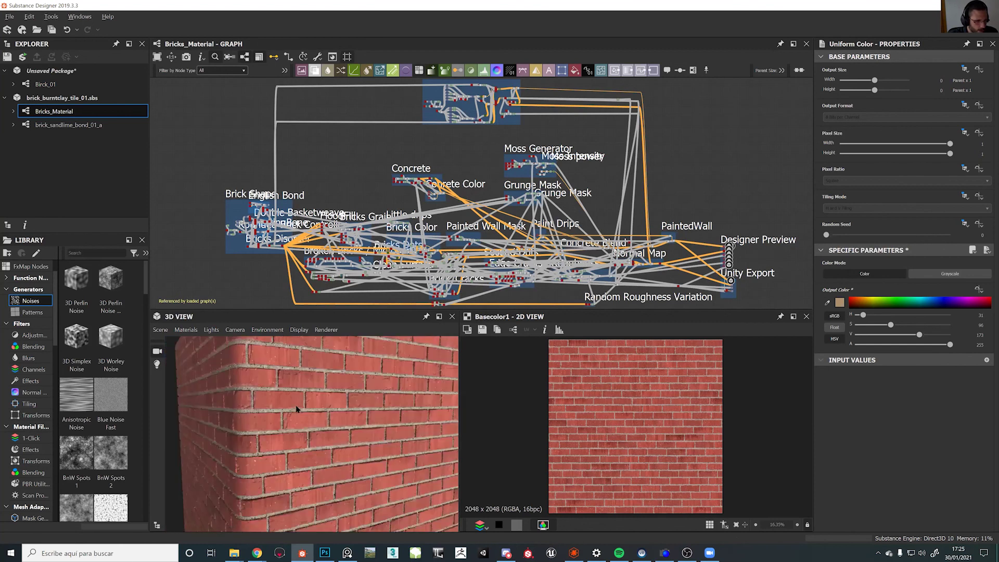
pyautogui.moveTo(296, 410); pyautogui.dragTo(328, 337)
# Examine the brick pattern frames and the Broken Bricks / Microsurface frame in the Bricks_Material graph
pyautogui.moveTo(257, 219); pyautogui.dragTo(487, 45, button='middle')
pyautogui.scroll(10, 317, 204)
pyautogui.scroll(-5, 483, 223)
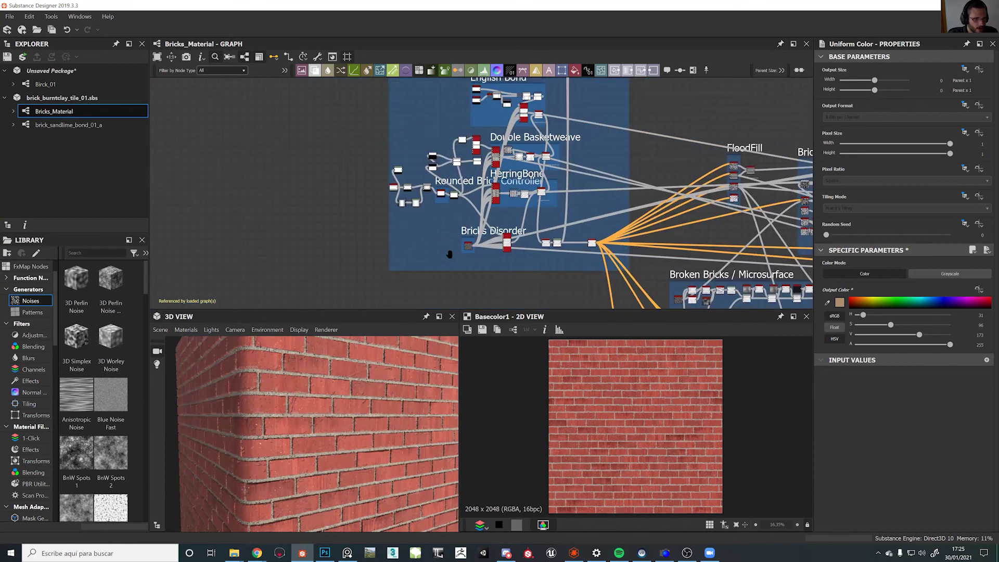
pyautogui.moveTo(410, 156); pyautogui.dragTo(384, 195, button='middle')
pyautogui.moveTo(475, 286); pyautogui.dragTo(341, 138, button='middle')
pyautogui.moveTo(564, 175); pyautogui.dragTo(401, 199, button='middle')
pyautogui.scroll(4, 497, 204)
pyautogui.scroll(5, 344, 214)
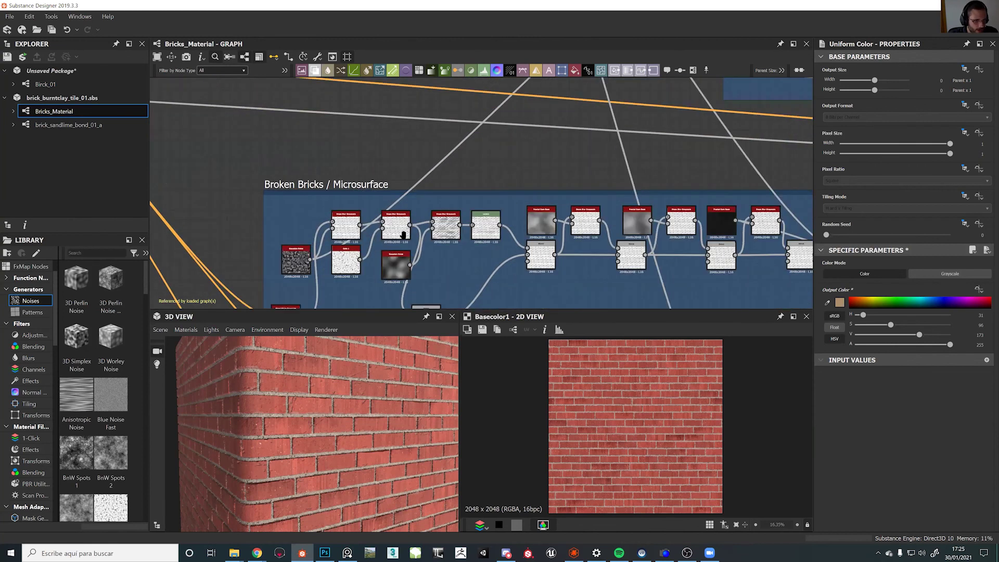
pyautogui.scroll(-5, 342, 238)
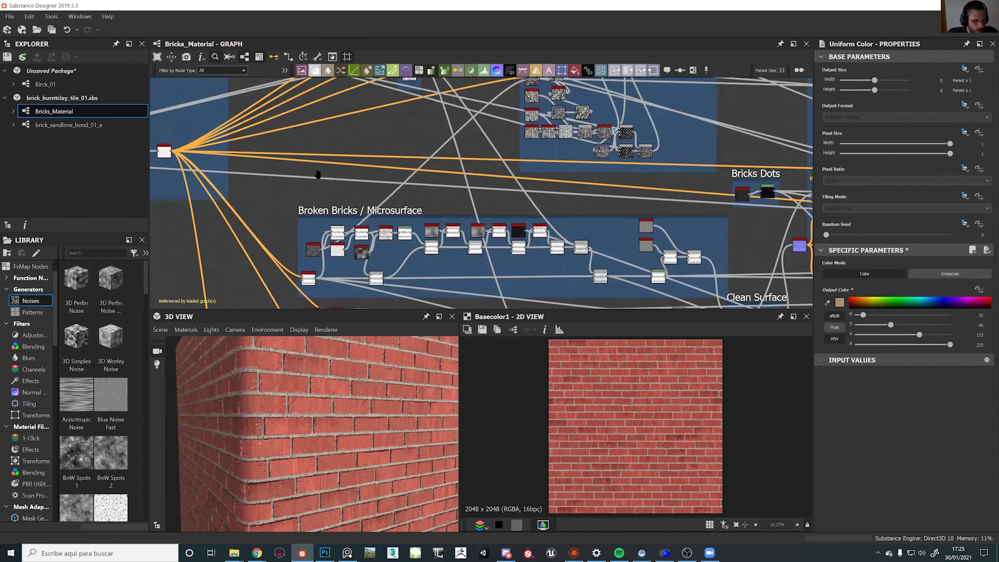
# Examine the Clean Surface frame and its surrounding node connections in the Bricks_Material graph
pyautogui.scroll(-3, 523, 180)
pyautogui.moveTo(527, 195); pyautogui.dragTo(355, 146, button='middle')
pyautogui.moveTo(499, 182); pyautogui.dragTo(478, 193, button='middle')
pyautogui.scroll(6, 473, 191)
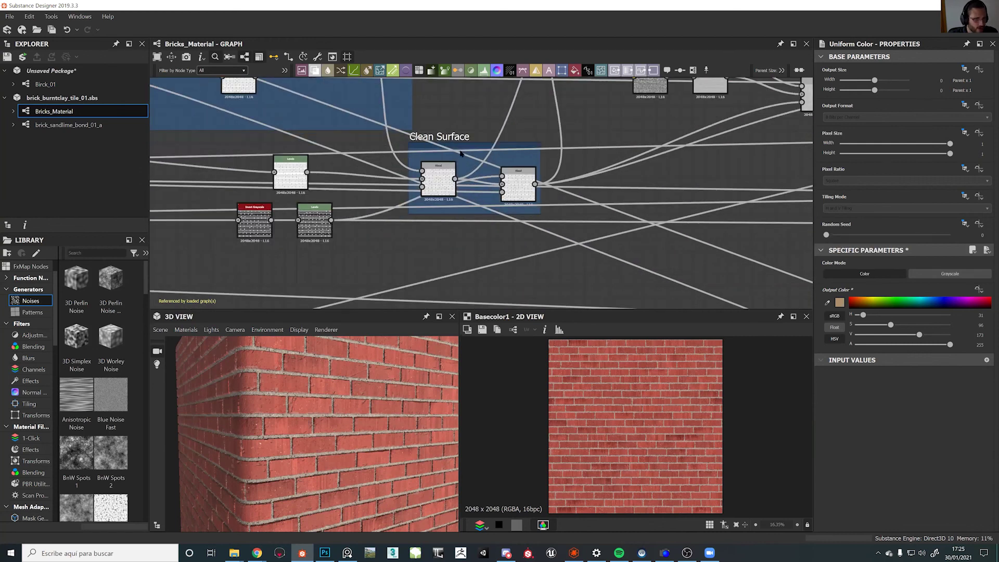
pyautogui.scroll(-2, 441, 168)
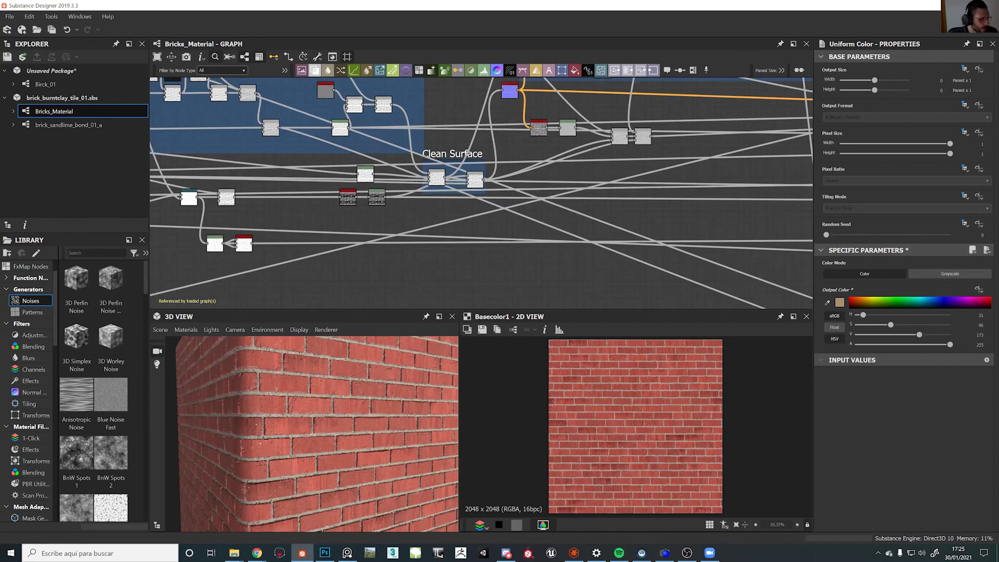
pyautogui.hotkey('alt', 'Tab')
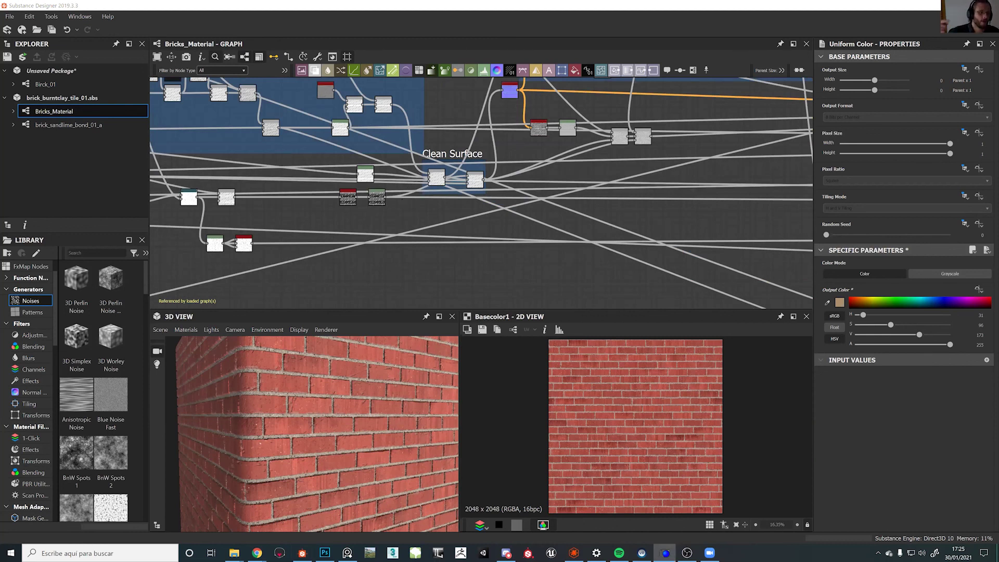
pyautogui.scroll(-6, 419, 191)
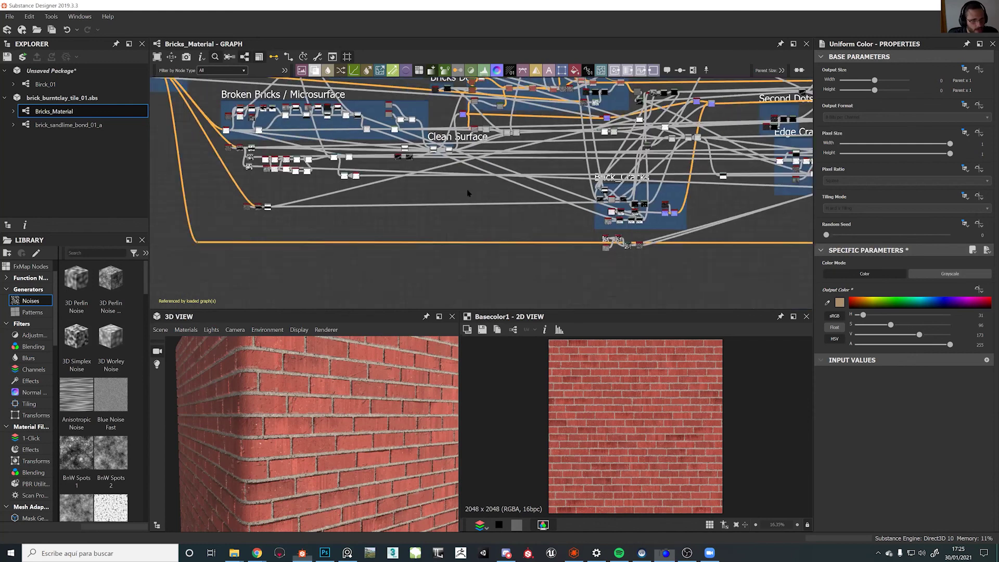
# Preview the Gradient Map, HSL and Flood Fill to Color nodes of the Bricks Color frame in the 2D view
pyautogui.scroll(10, 419, 190)
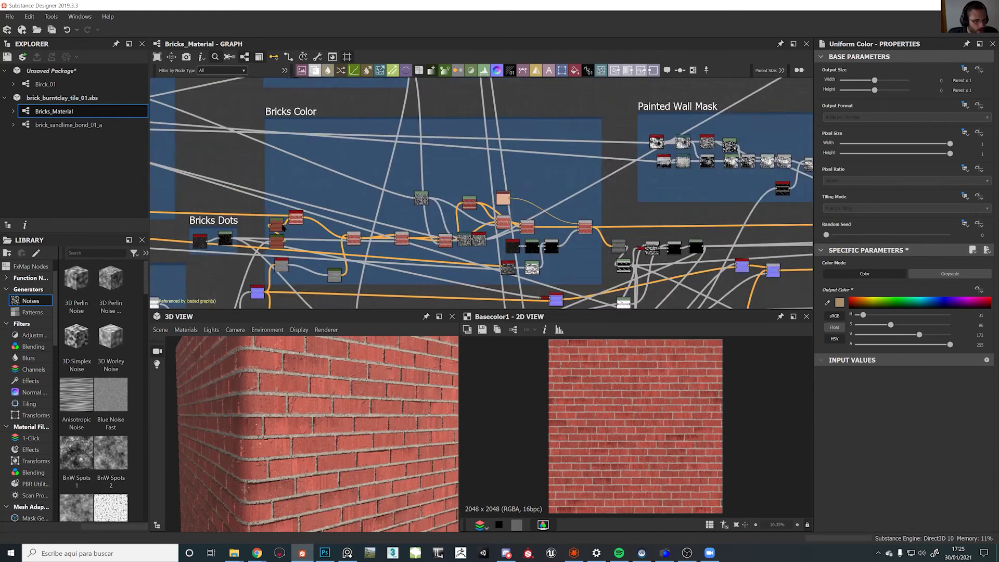
pyautogui.moveTo(364, 148); pyautogui.dragTo(454, 39, button='middle')
pyautogui.scroll(3, 378, 153)
pyautogui.moveTo(408, 176); pyautogui.dragTo(493, 173, button='middle')
pyautogui.doubleClick(412, 216)
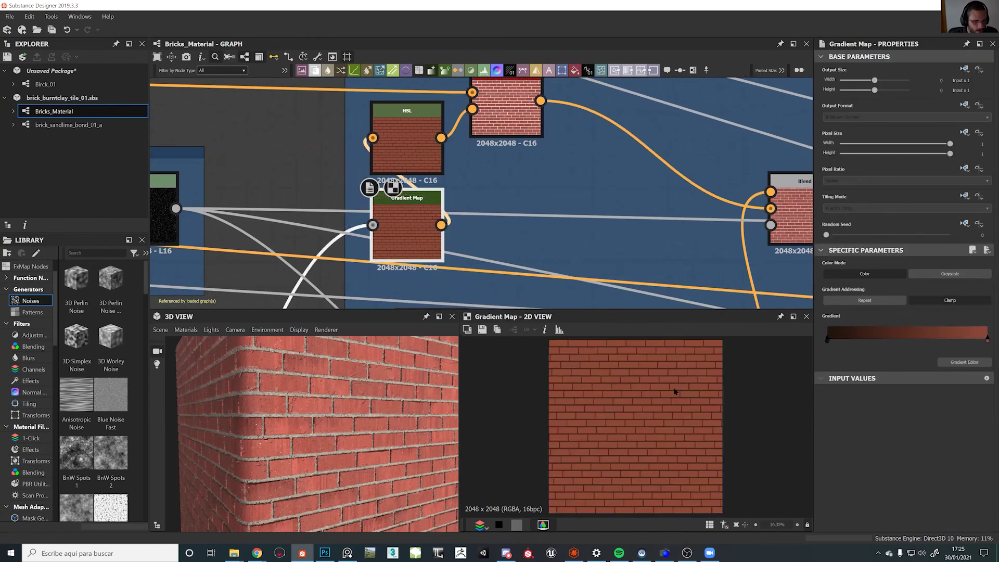
pyautogui.scroll(5, 657, 408)
pyautogui.scroll(3, 657, 409)
pyautogui.doubleClick(434, 156)
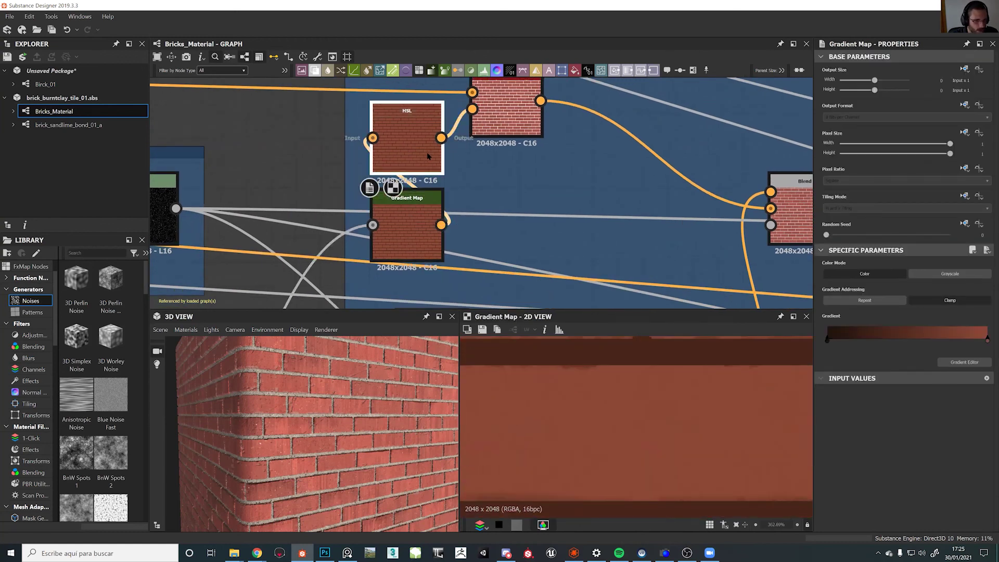
pyautogui.moveTo(505, 113); pyautogui.dragTo(500, 237, button='middle')
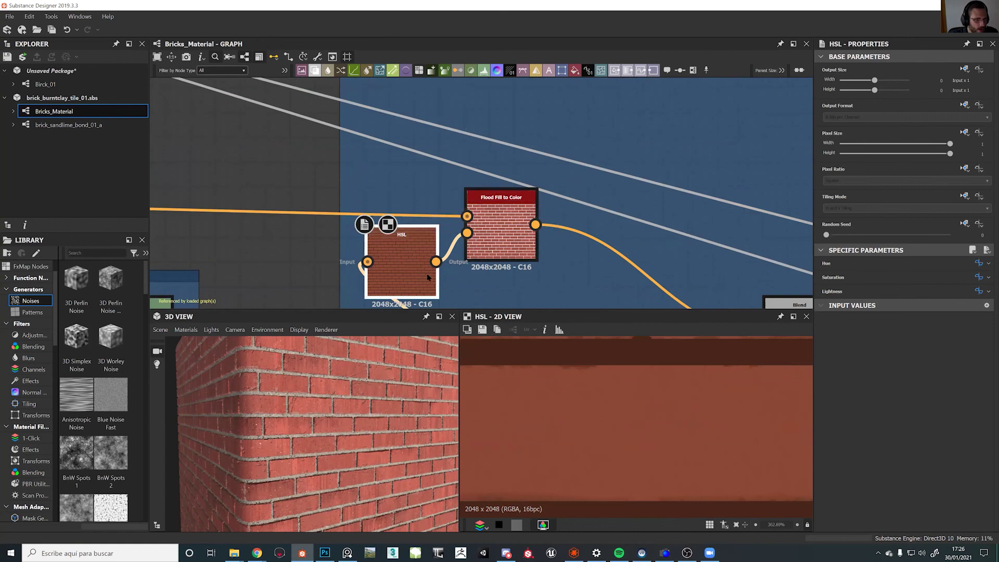
pyautogui.doubleClick(492, 227)
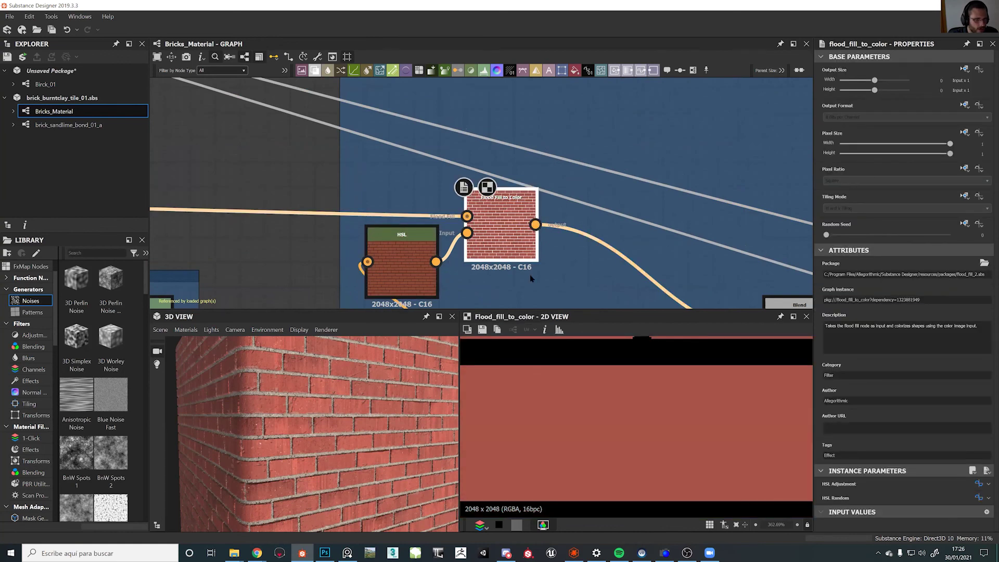
pyautogui.scroll(-8, 625, 437)
pyautogui.scroll(-5, 697, 426)
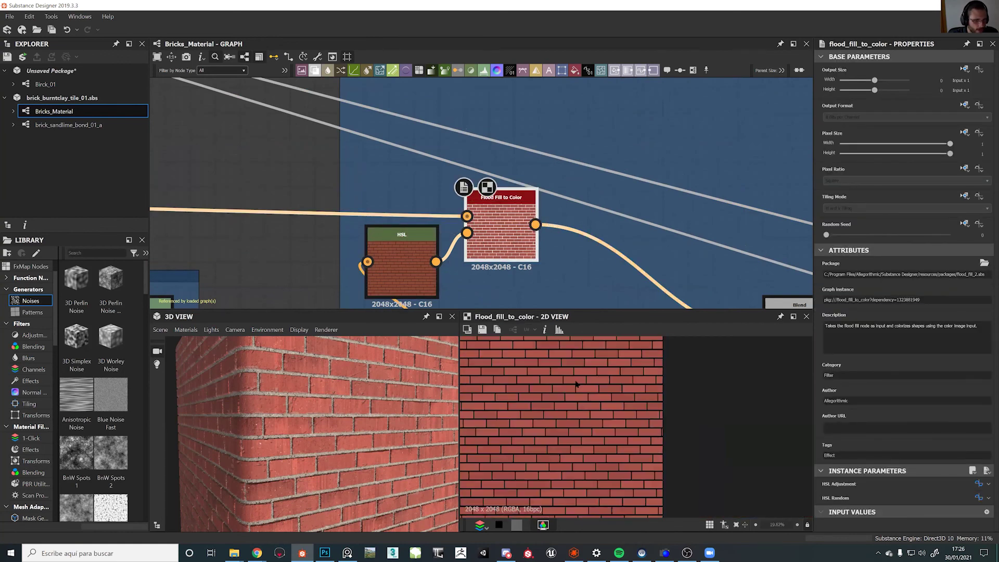
pyautogui.scroll(1, 489, 196)
# Inspect the successive Blend nodes following Flood Fill to Color and compare their brick color detail in the 2D view
pyautogui.moveTo(675, 273); pyautogui.dragTo(240, 204, button='middle')
pyautogui.scroll(-3, 397, 167)
pyautogui.click(525, 205)
pyautogui.doubleClick(526, 207)
pyautogui.scroll(6, 536, 385)
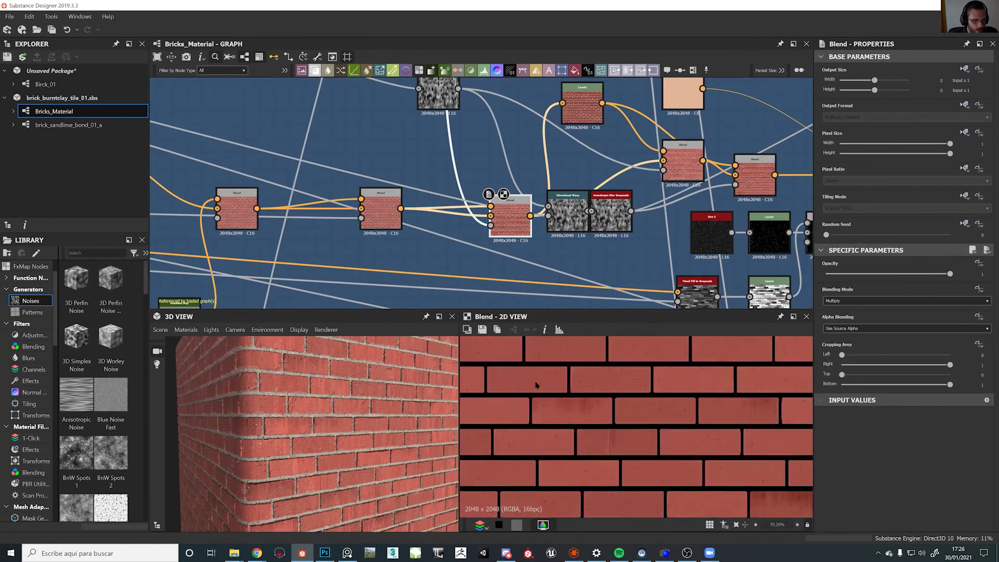
pyautogui.click(377, 215)
pyautogui.click(219, 213)
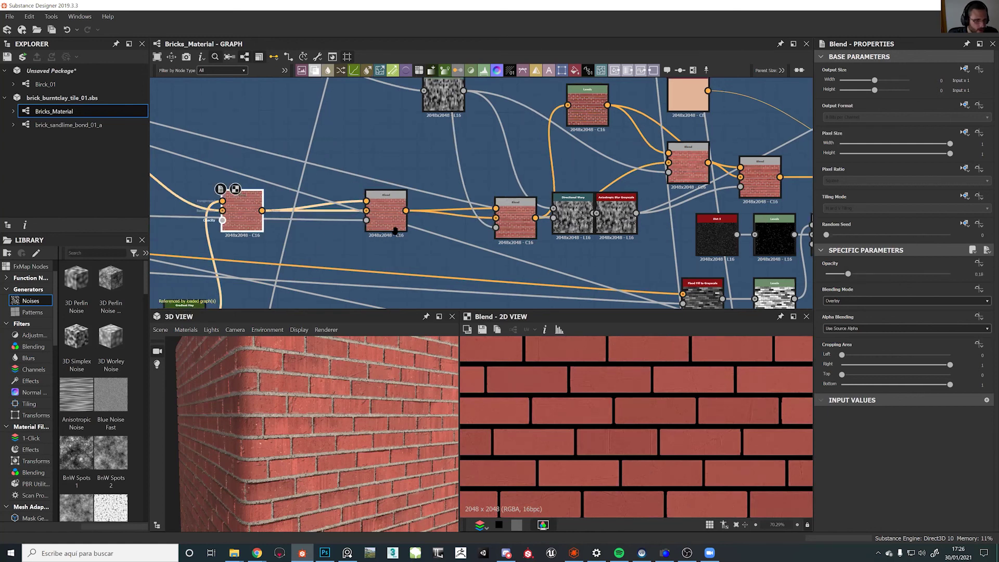
pyautogui.moveTo(218, 213); pyautogui.dragTo(395, 229, button='middle')
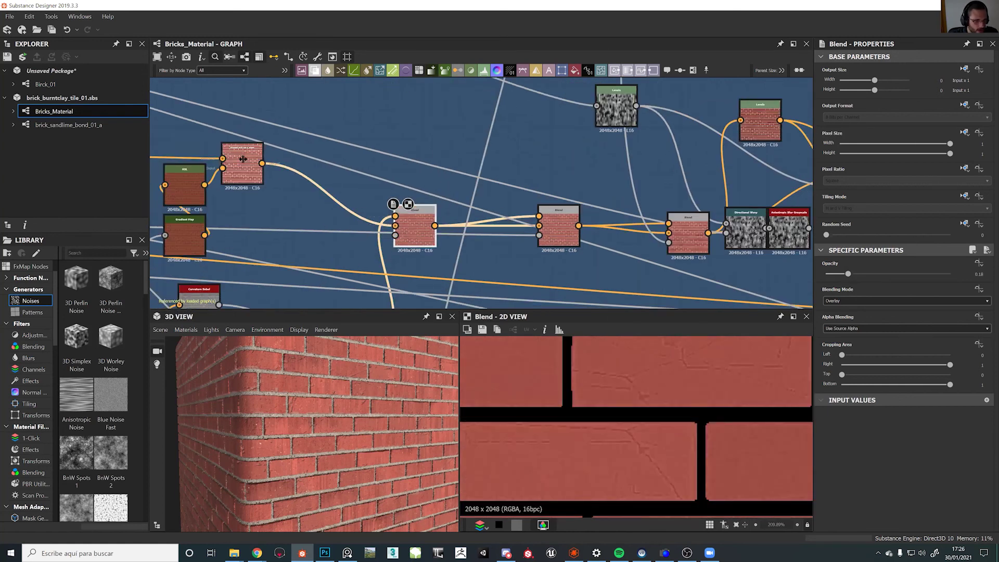
# Preview the successive Blend nodes after Flood Fill to Color in the Bricks Color frame in the 2D view
pyautogui.click(229, 151)
pyautogui.click(424, 230)
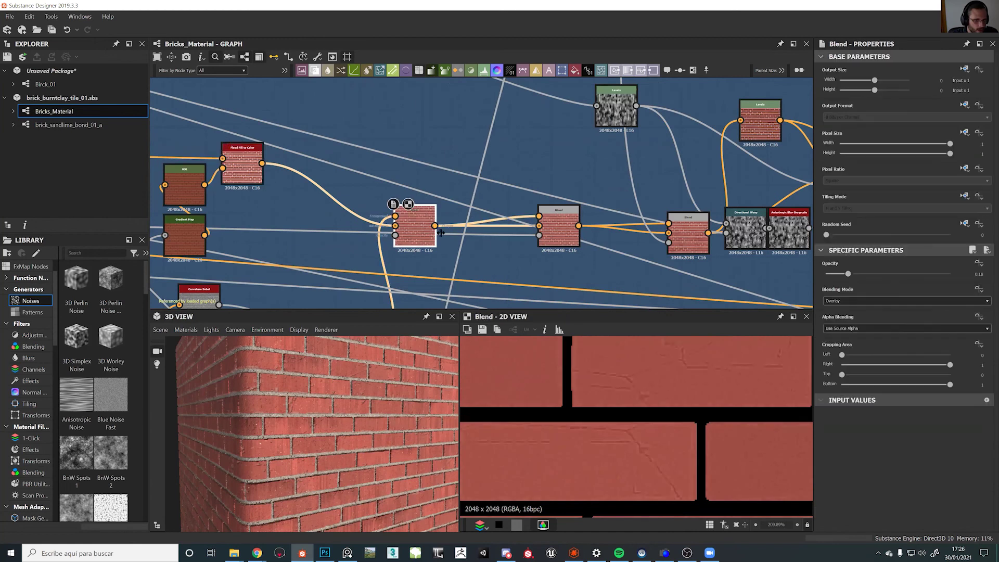
pyautogui.doubleClick(557, 232)
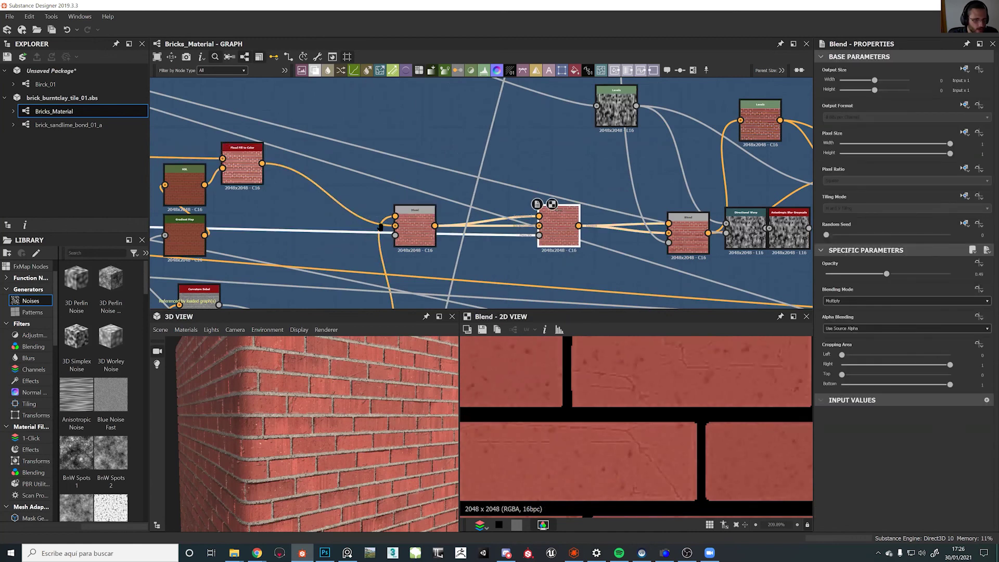
pyautogui.moveTo(553, 225); pyautogui.dragTo(365, 227, button='middle')
pyautogui.click(502, 230)
pyautogui.doubleClick(502, 228)
pyautogui.moveTo(628, 240); pyautogui.dragTo(508, 234, button='middle')
# Preview the Levels node and the remaining Blend nodes up to the final Blend of the Bricks Color frame
pyautogui.click(459, 130)
pyautogui.doubleClick(459, 133)
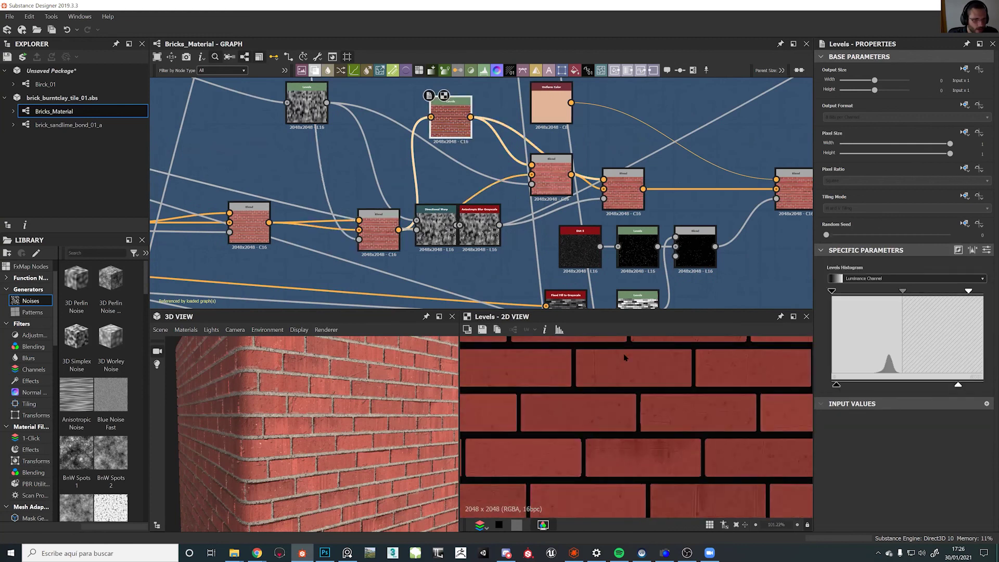
pyautogui.click(550, 179)
pyautogui.doubleClick(623, 190)
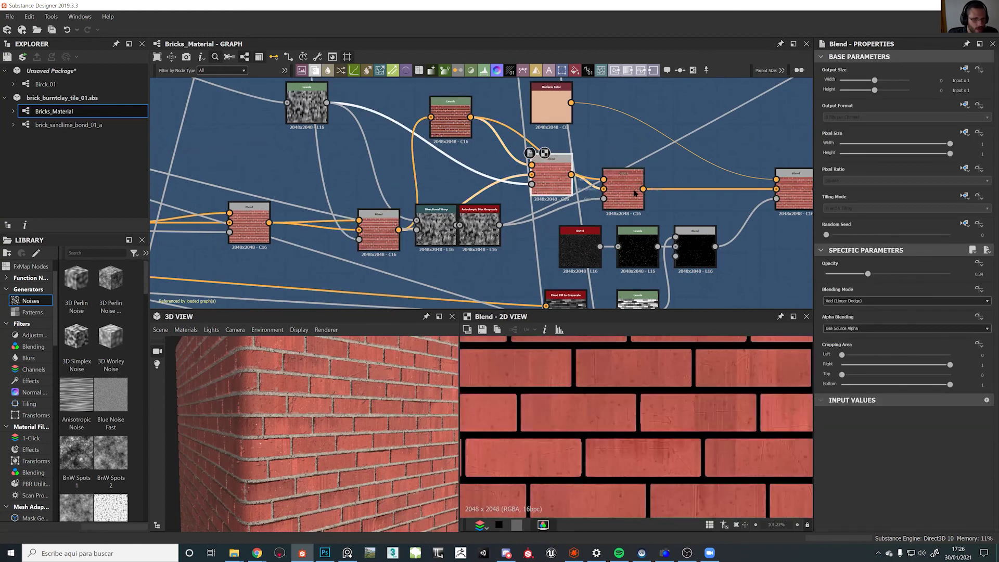
pyautogui.moveTo(435, 192); pyautogui.dragTo(182, 195, button='middle')
pyautogui.click(541, 197)
pyautogui.doubleClick(542, 197)
pyautogui.scroll(-1, 665, 461)
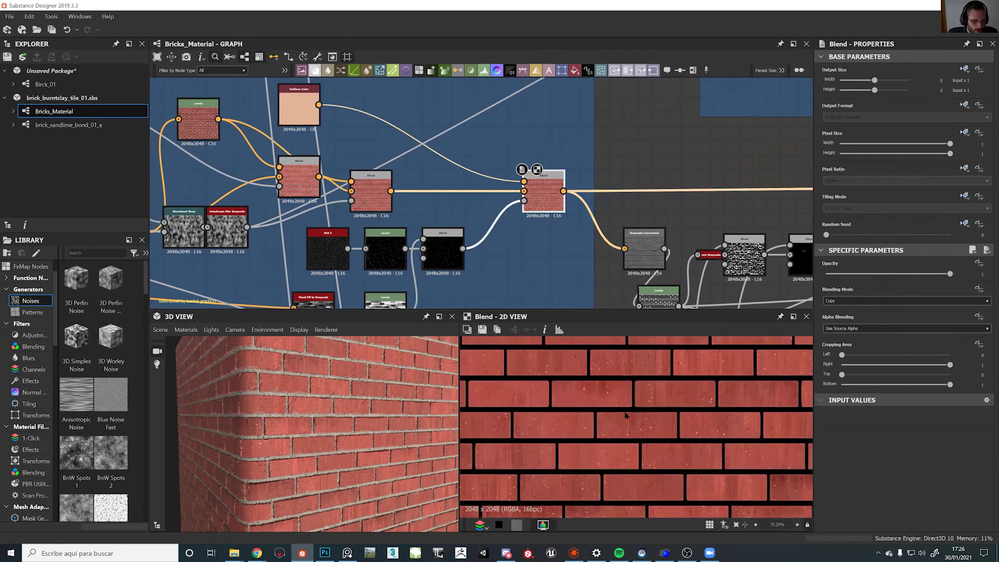
# Follow the Bricks Color output through the chain of Blend nodes outside the frame and inspect the last one
pyautogui.moveTo(571, 230); pyautogui.dragTo(530, 227, button='middle')
pyautogui.scroll(-8, 529, 227)
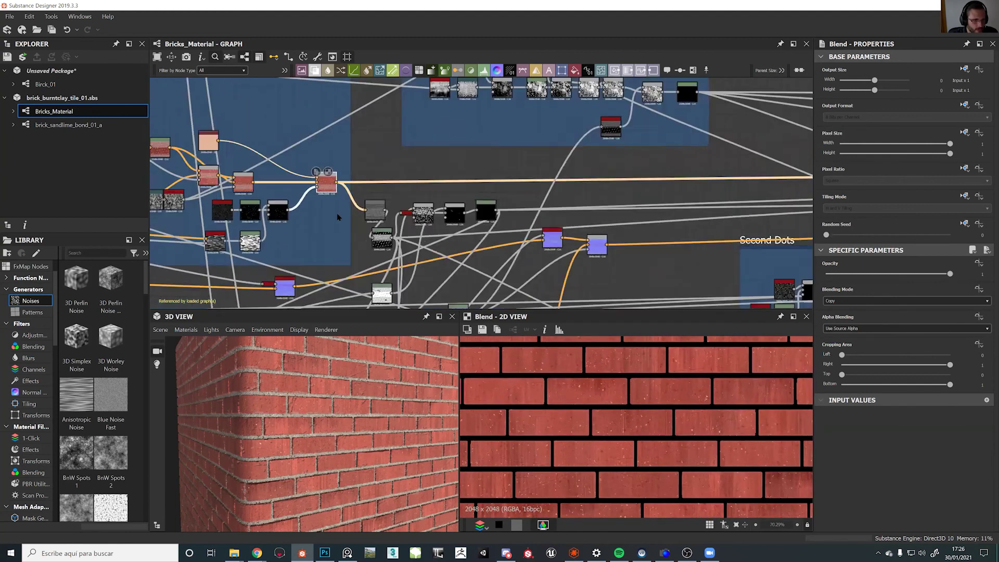
pyautogui.scroll(8, 419, 230)
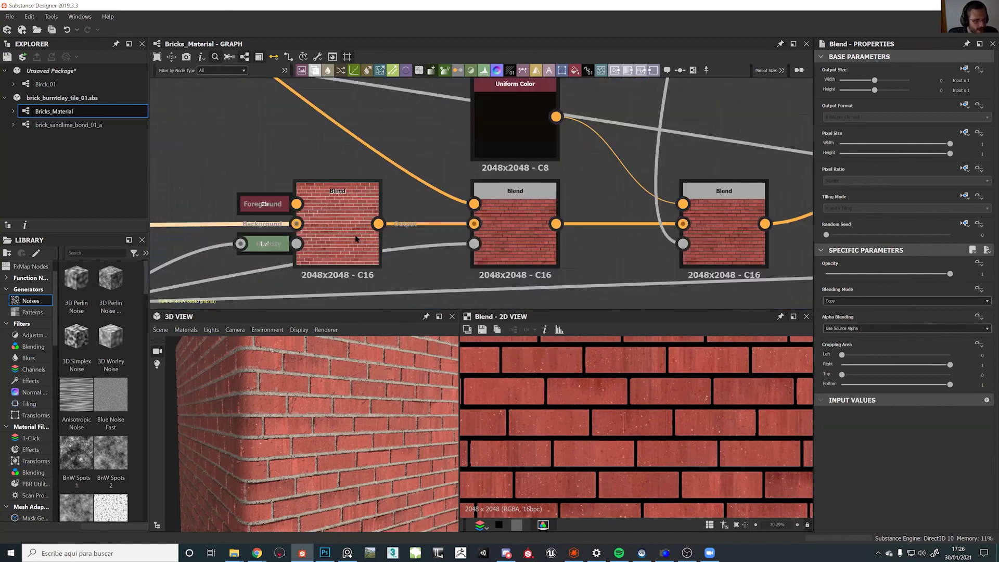
pyautogui.click(716, 234)
pyautogui.moveTo(710, 244); pyautogui.dragTo(469, 239, button='middle')
pyautogui.scroll(1, 469, 244)
# Preview the Paint Drips Blend and the color Blend of the Concrete Blend frame in the 2D view
pyautogui.scroll(-8, 469, 243)
pyautogui.moveTo(417, 305); pyautogui.dragTo(331, 319, button='middle')
pyautogui.scroll(7, 463, 200)
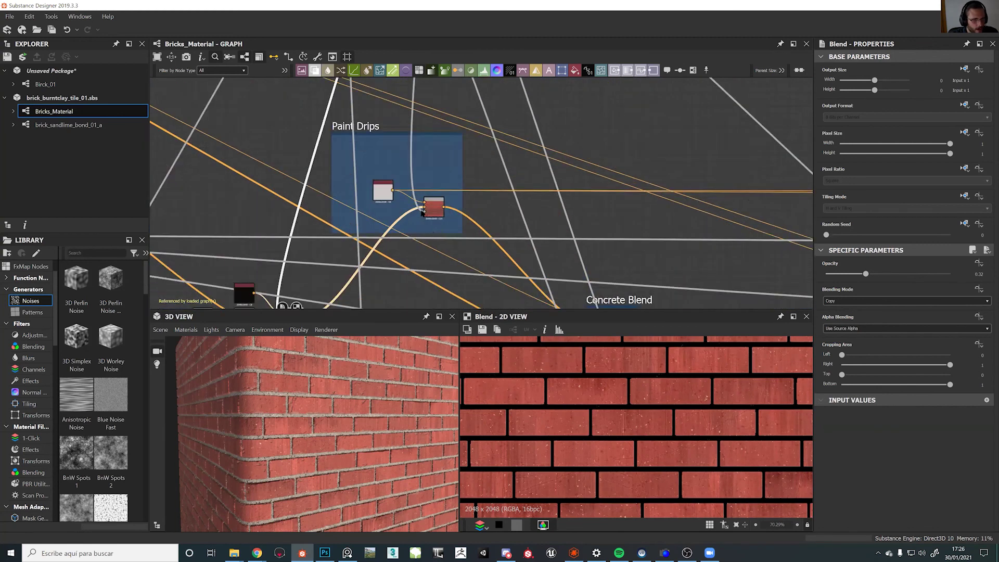
pyautogui.doubleClick(427, 196)
pyautogui.moveTo(372, 136); pyautogui.dragTo(149, 44, button='middle')
pyautogui.scroll(-5, 319, 132)
pyautogui.scroll(5, 430, 245)
pyautogui.click(388, 176)
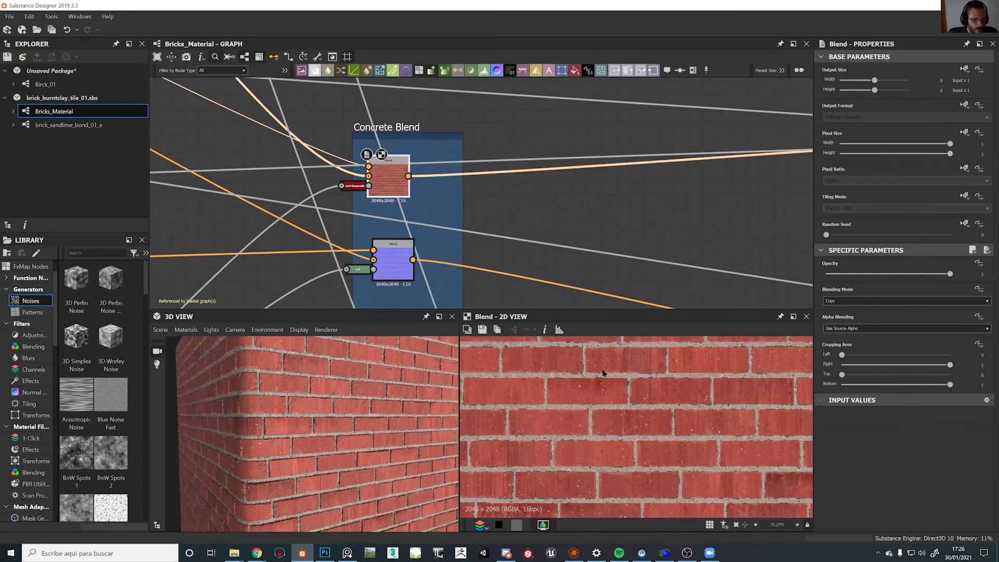
pyautogui.scroll(5, 520, 370)
pyautogui.scroll(-5, 686, 388)
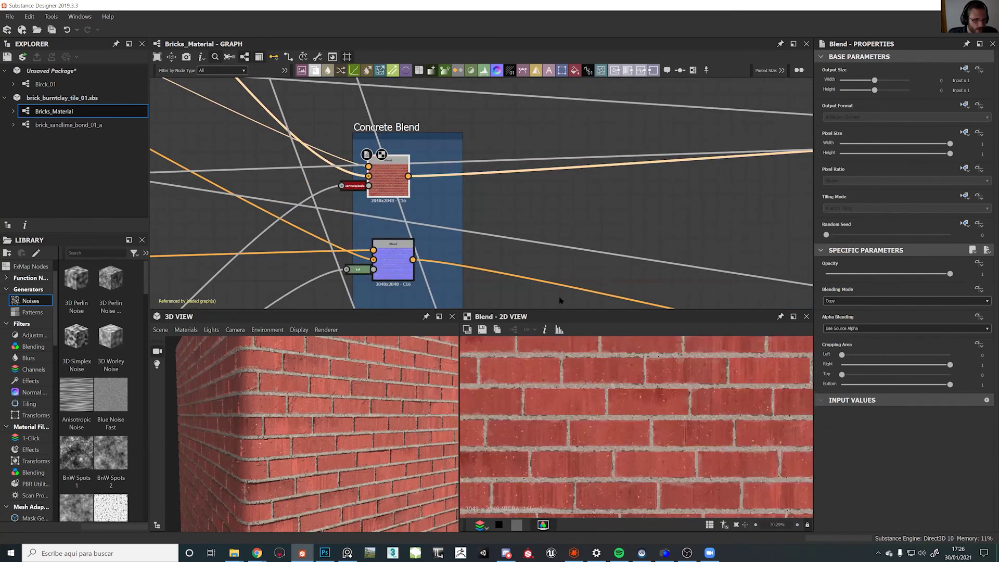
# Preview the final Blend of the PaintedWall frame and follow its output to the Designer Preview frame
pyautogui.scroll(-2, 677, 241)
pyautogui.moveTo(677, 241); pyautogui.dragTo(458, 240, button='middle')
pyautogui.scroll(-5, 458, 239)
pyautogui.moveTo(771, 213); pyautogui.dragTo(381, 206, button='middle')
pyautogui.scroll(4, 381, 206)
pyautogui.doubleClick(453, 148)
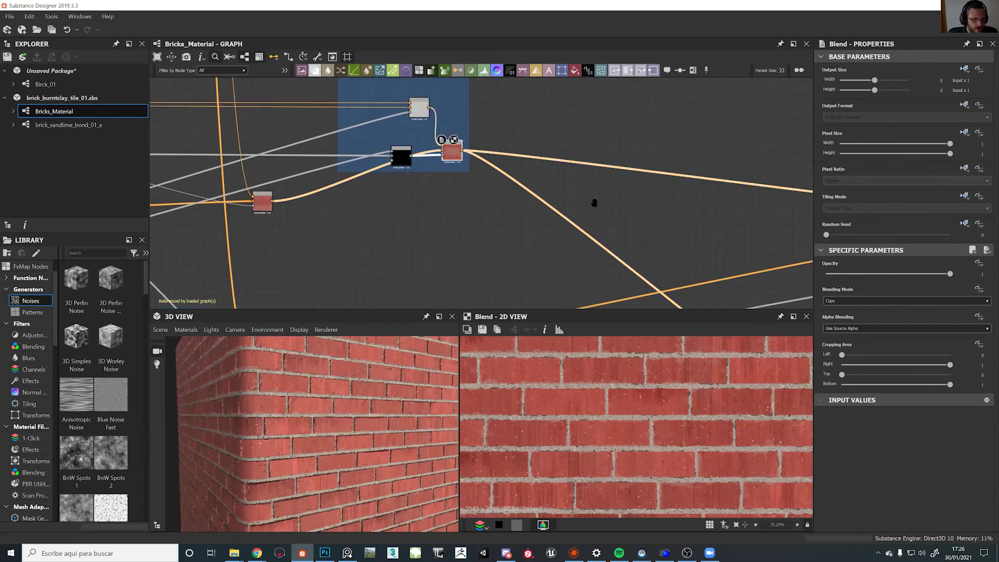
pyautogui.moveTo(595, 203); pyautogui.dragTo(352, 165, button='middle')
pyautogui.scroll(-2, 353, 165)
# Open the input parameter presets of the Bricks_Material graph
pyautogui.click(323, 200)
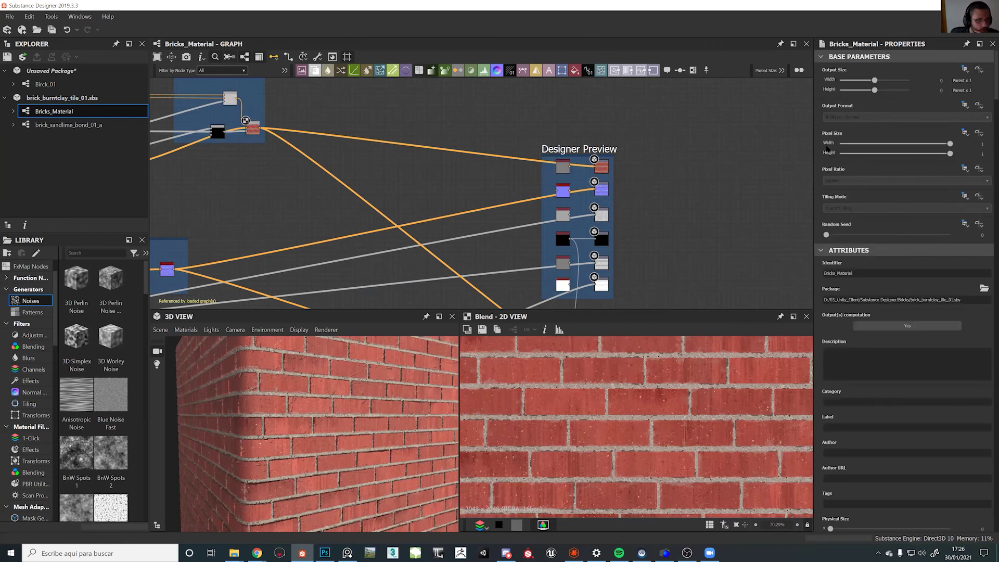
pyautogui.scroll(-6, 830, 332)
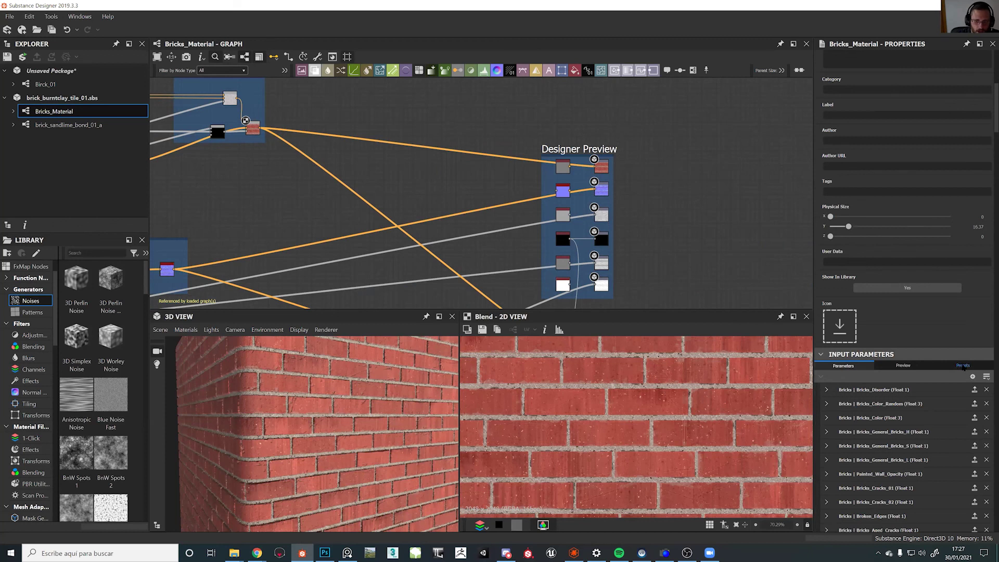
pyautogui.click(963, 365)
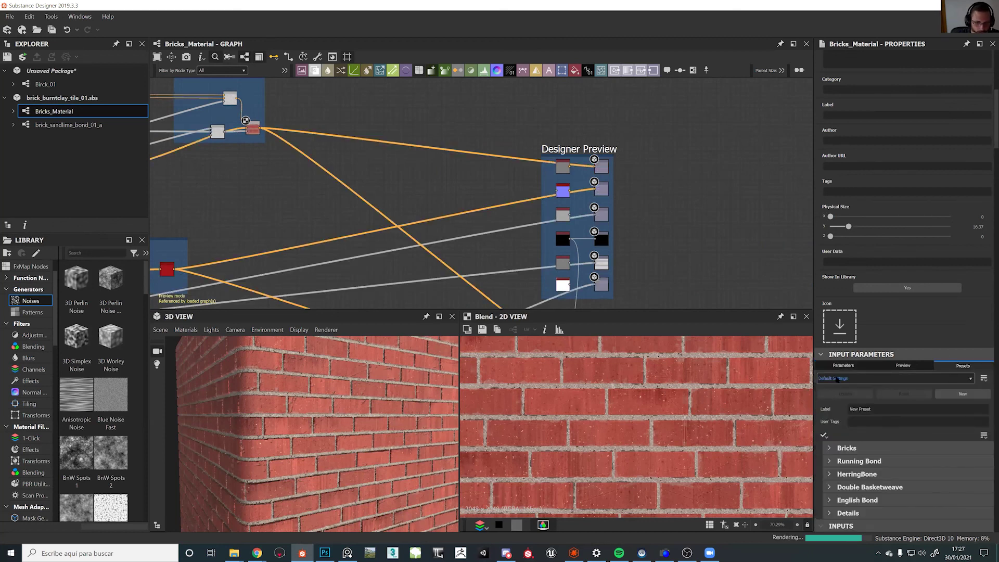
# Apply the Running Bond preset and view the brick cube in 3D
pyautogui.click(836, 379)
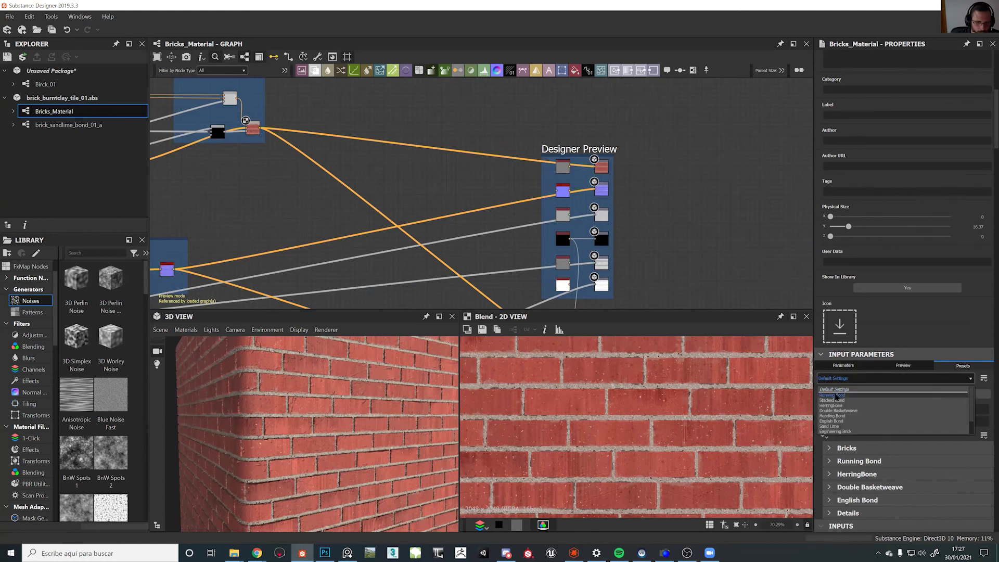
pyautogui.click(836, 396)
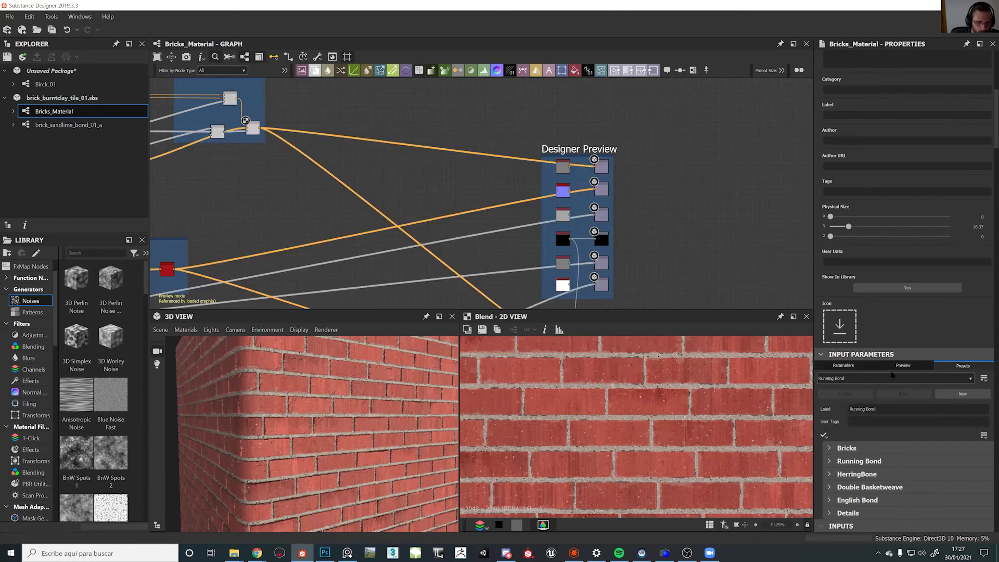
pyautogui.moveTo(279, 437); pyautogui.dragTo(325, 433)
pyautogui.moveTo(326, 433)
pyautogui.mouseDown(button='right')
pyautogui.moveTo(314, 404)
pyautogui.moveTo(317, 418)
pyautogui.mouseUp(button='right')
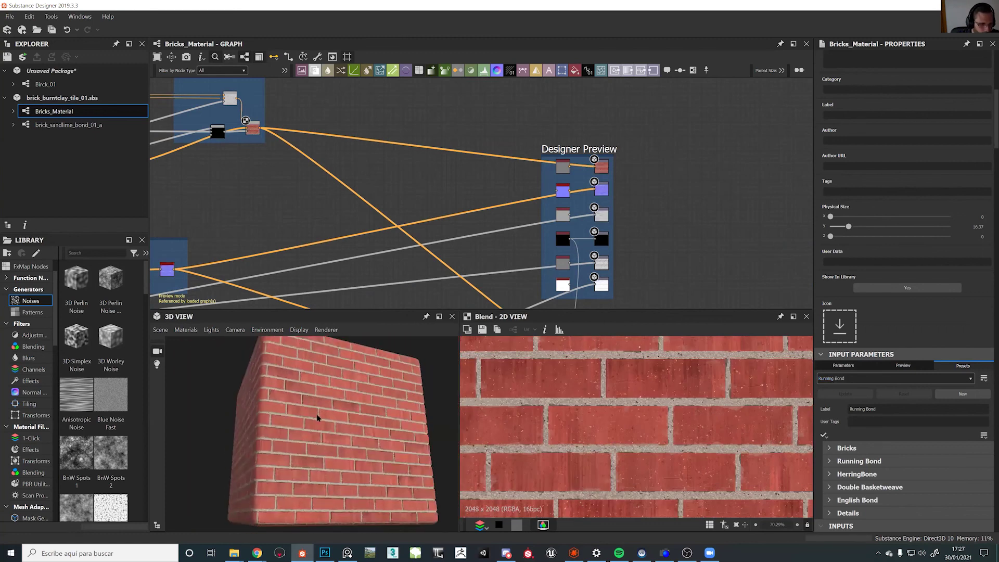
pyautogui.moveTo(317, 418); pyautogui.dragTo(318, 431)
# Apply the Stacked Bond preset and inspect its bricks up close in 3D
pyautogui.click(829, 378)
pyautogui.click(838, 399)
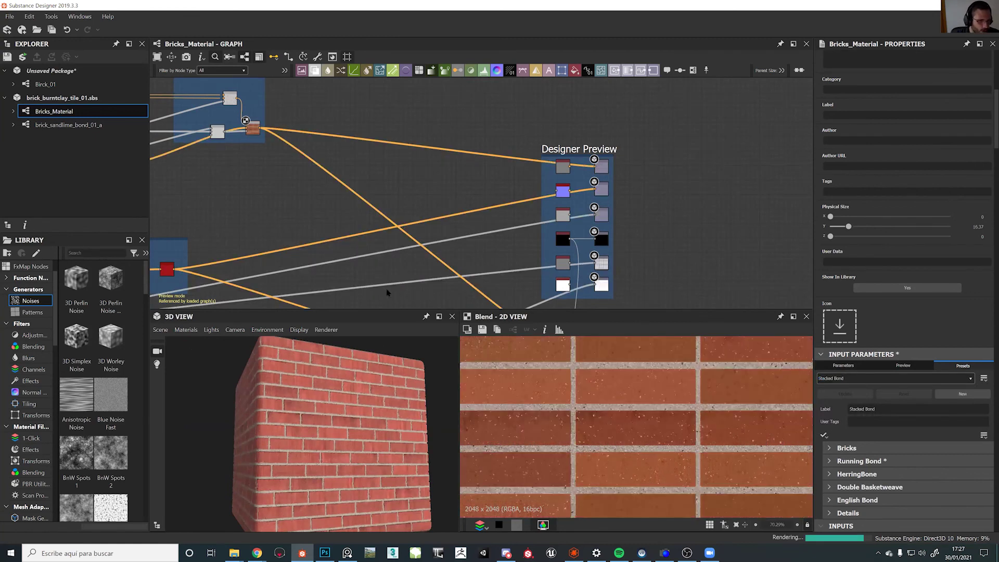
pyautogui.scroll(5, 345, 456)
pyautogui.scroll(2, 339, 455)
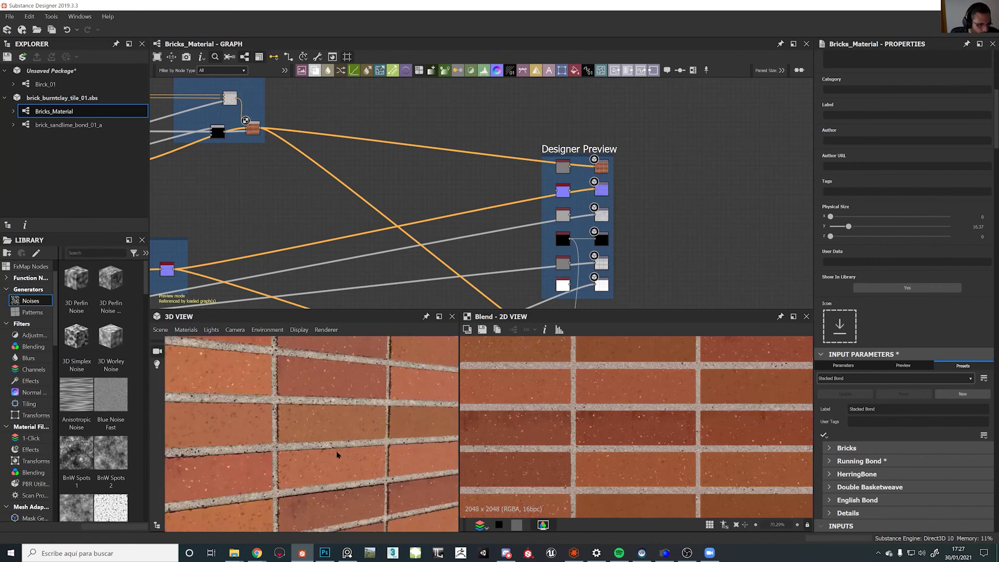
# Examine the PaintedWall, Normal Map and Concrete Blend areas of the Bricks_Material graph
pyautogui.scroll(-6, 279, 241)
pyautogui.scroll(5, 499, 230)
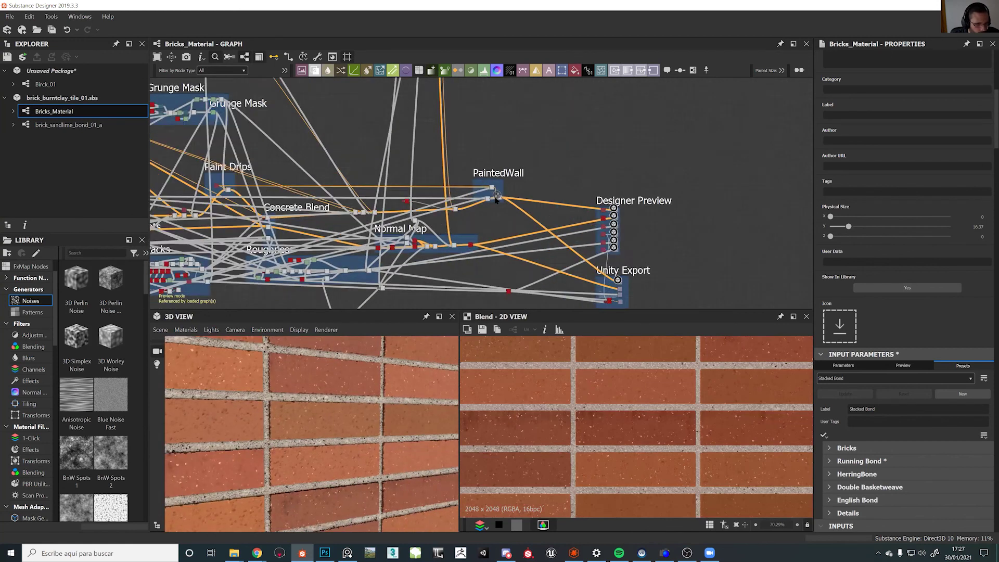
pyautogui.scroll(3, 383, 206)
pyautogui.scroll(-3, 382, 207)
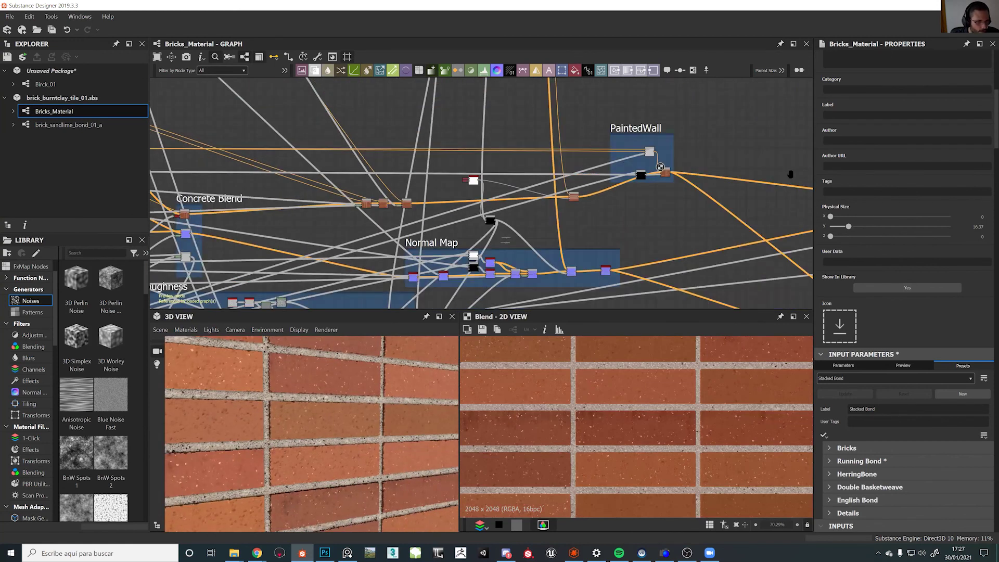
pyautogui.moveTo(382, 207); pyautogui.dragTo(780, 184, button='middle')
pyautogui.moveTo(322, 223); pyautogui.dragTo(537, 267, button='middle')
pyautogui.scroll(3, 420, 209)
# Examine the Moss Generator, Grunge Mask, Concrete and Painted Wall Mask frames in the Bricks_Material graph
pyautogui.scroll(-6, 449, 241)
pyautogui.moveTo(496, 165); pyautogui.dragTo(524, 275, button='middle')
pyautogui.moveTo(528, 163); pyautogui.dragTo(557, 232, button='middle')
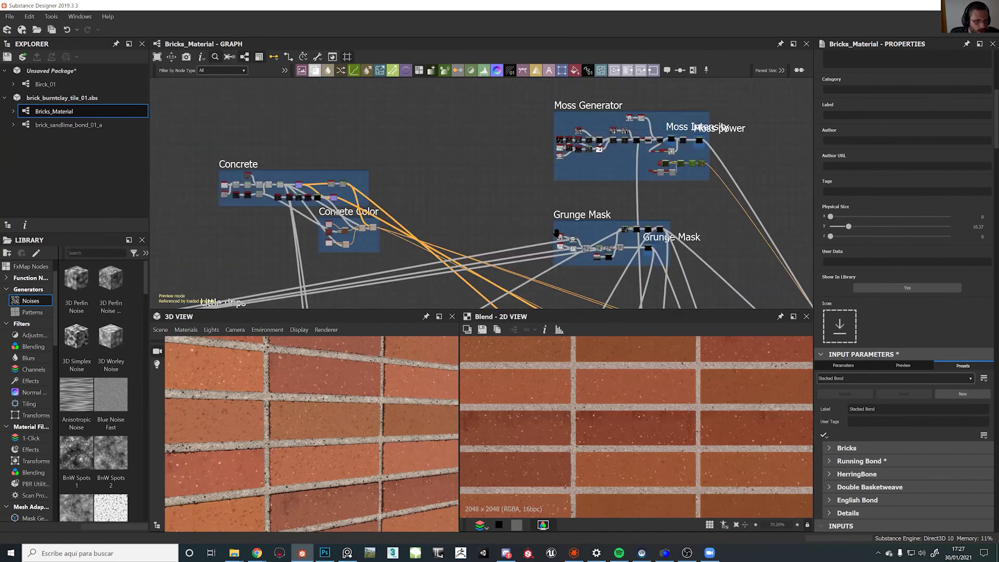
pyautogui.scroll(8, 637, 167)
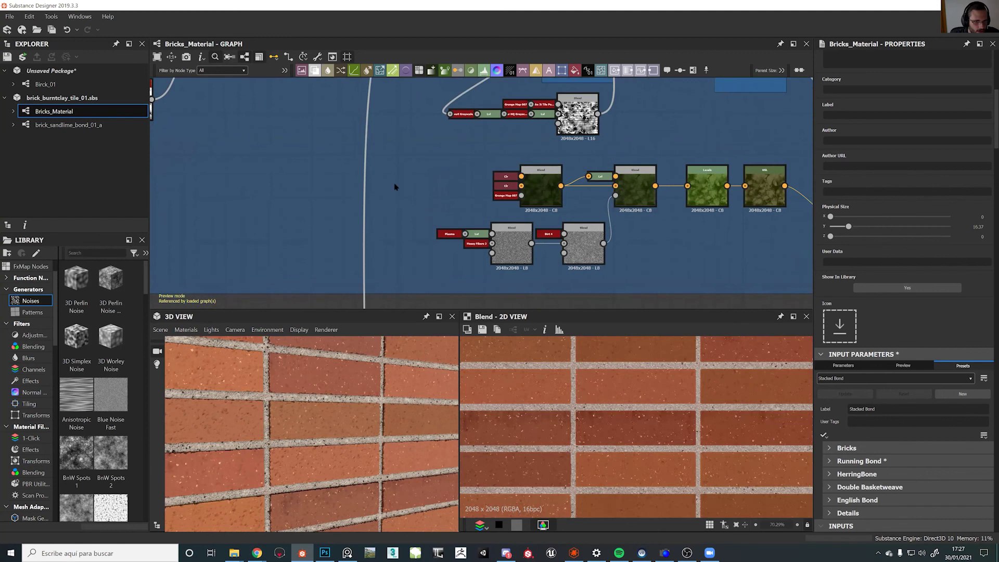
pyautogui.scroll(-7, 589, 187)
pyautogui.moveTo(676, 301); pyautogui.dragTo(709, 170, button='middle')
pyautogui.moveTo(307, 127)
pyautogui.mouseDown(button='middle')
pyautogui.moveTo(537, 136)
pyautogui.moveTo(492, 91)
pyautogui.mouseUp(button='middle')
pyautogui.scroll(-6, 677, 204)
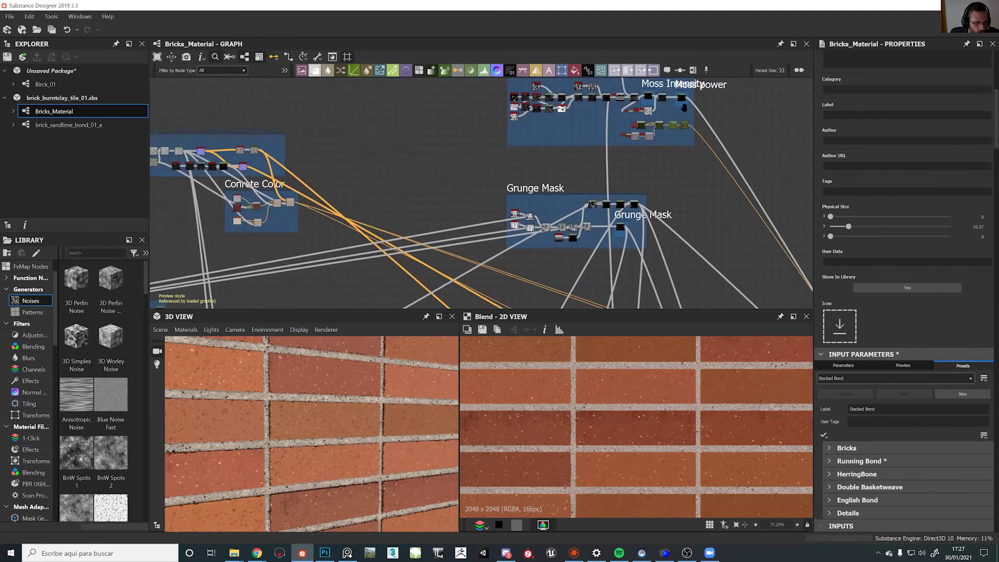
pyautogui.moveTo(588, 211); pyautogui.dragTo(726, 102, button='middle')
pyautogui.scroll(-3, 339, 404)
# Inspect the Stacked Bond bricks on the 3D cube from different angles and distances
pyautogui.moveTo(363, 389); pyautogui.dragTo(335, 433)
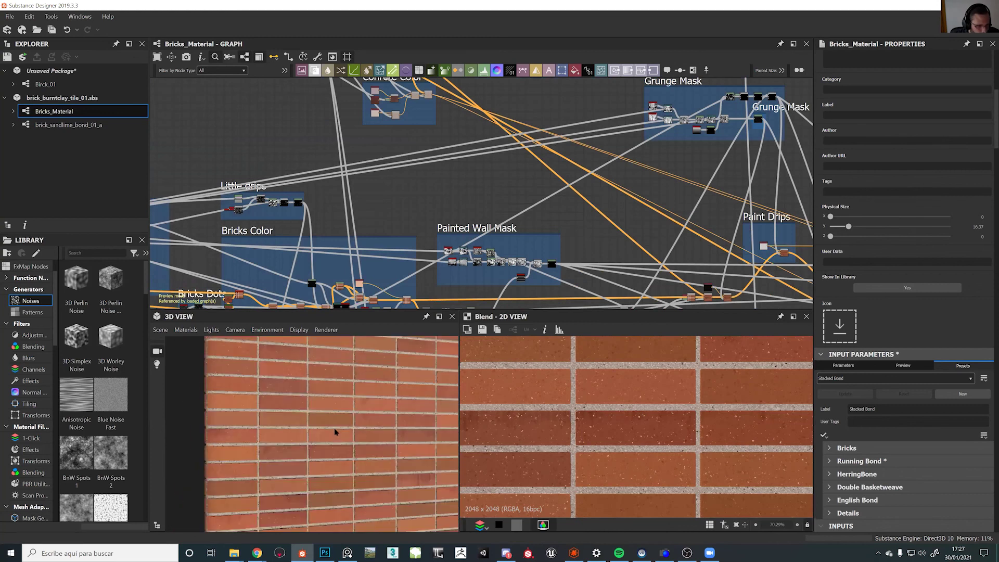
pyautogui.scroll(3, 335, 433)
pyautogui.scroll(2, 335, 430)
pyautogui.scroll(-6, 334, 431)
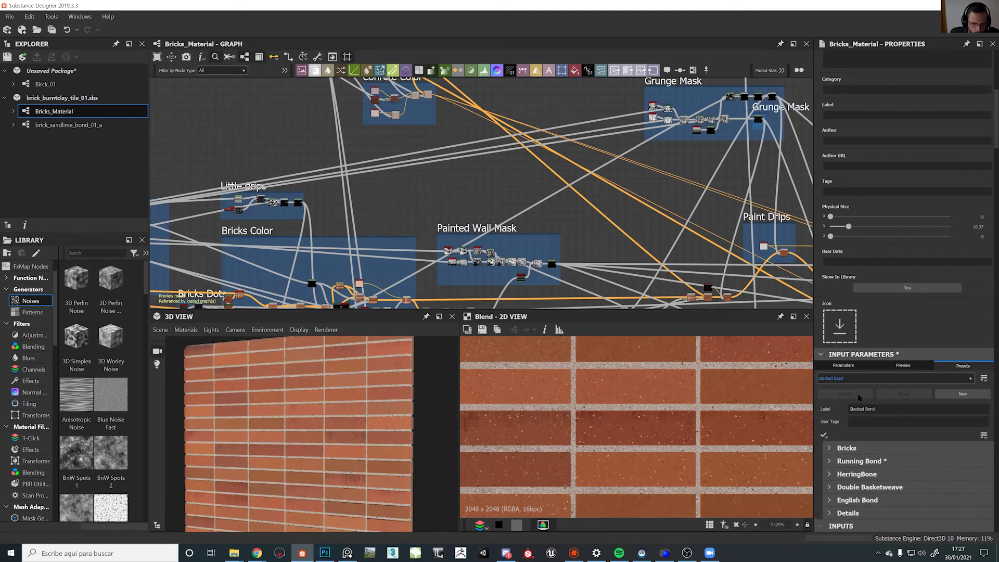
# Apply the HerringBone preset and inspect its pattern on the 3D cube
pyautogui.click(893, 379)
pyautogui.click(885, 404)
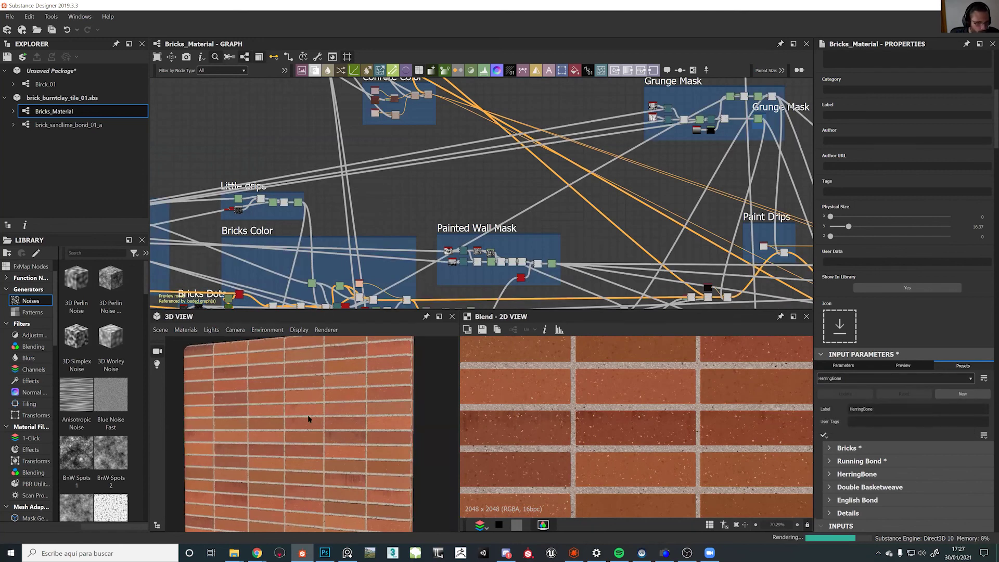
pyautogui.moveTo(222, 406); pyautogui.dragTo(313, 456)
pyautogui.scroll(4, 306, 435)
pyautogui.scroll(-3, 306, 435)
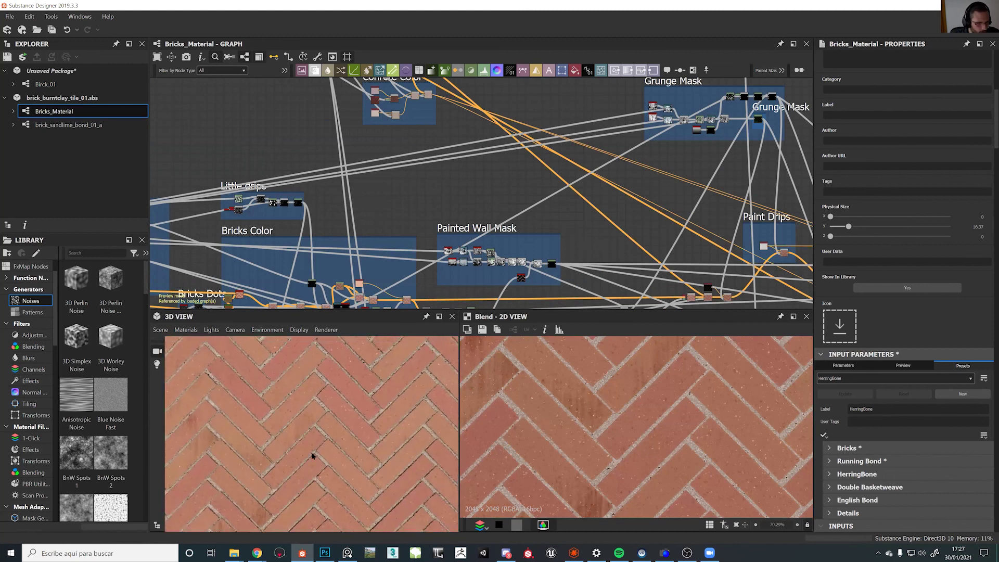
pyautogui.scroll(-5, 332, 499)
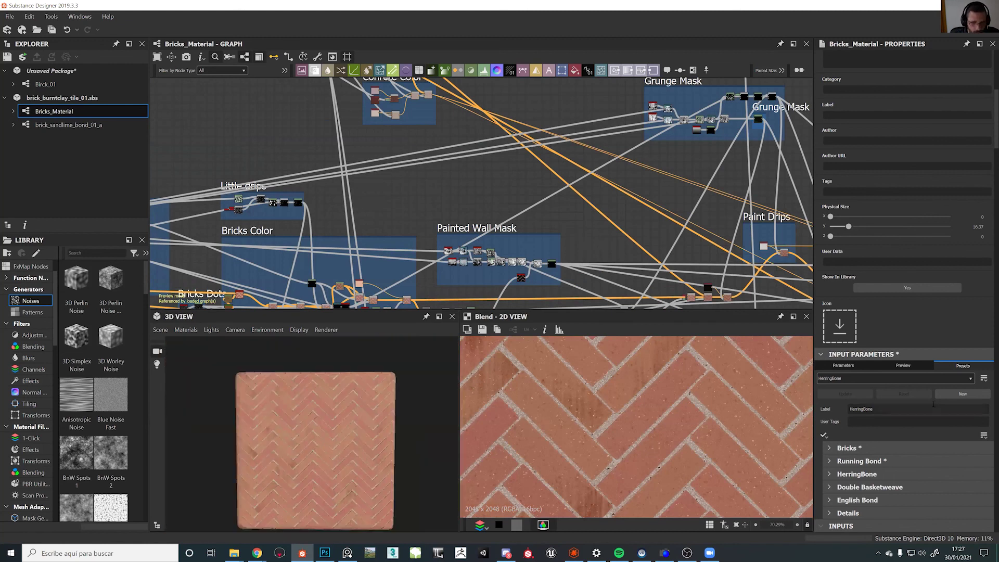
# Apply the Double Basketweave preset and inspect its bricks and joints up close in 3D
pyautogui.click(873, 378)
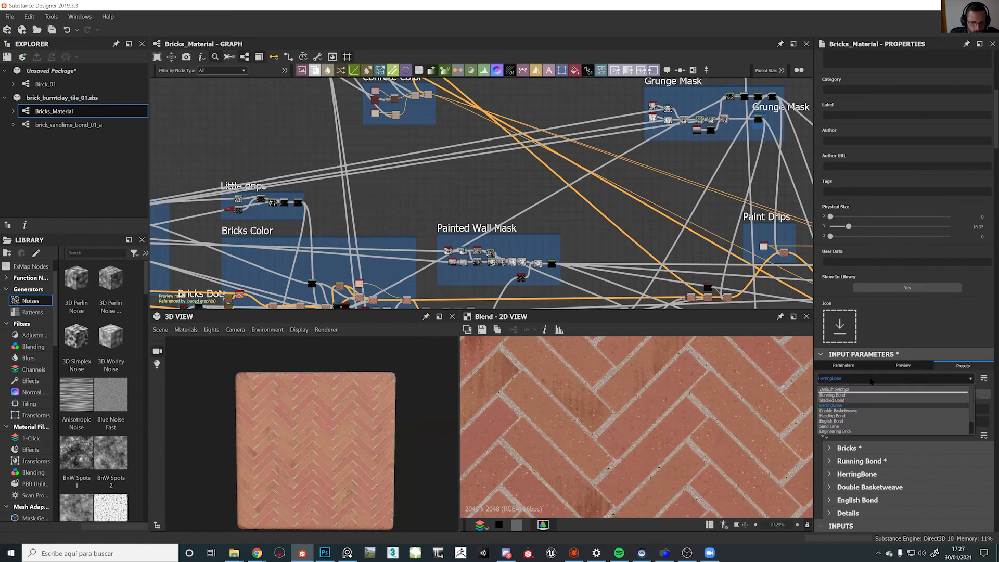
pyautogui.click(849, 412)
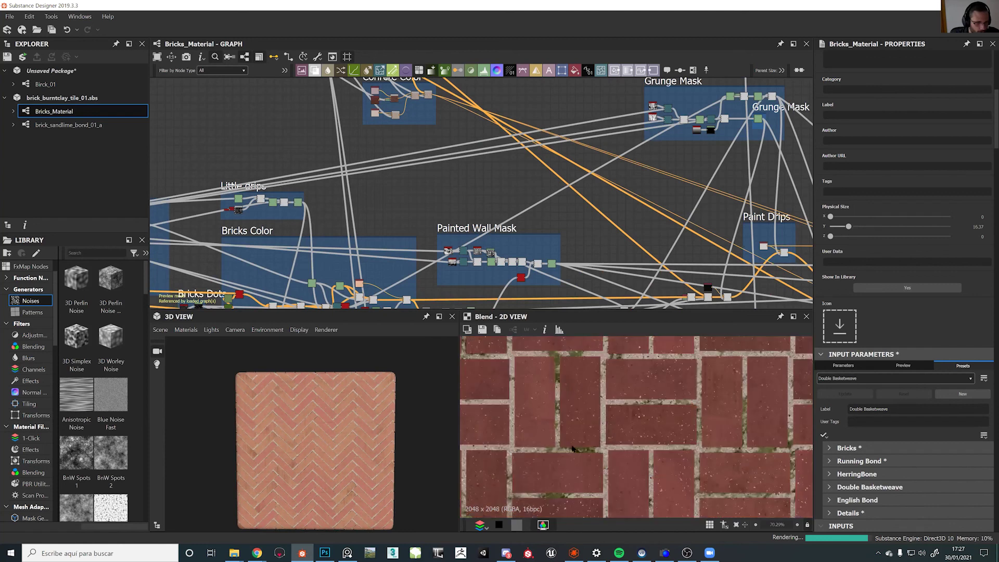
pyautogui.scroll(5, 325, 434)
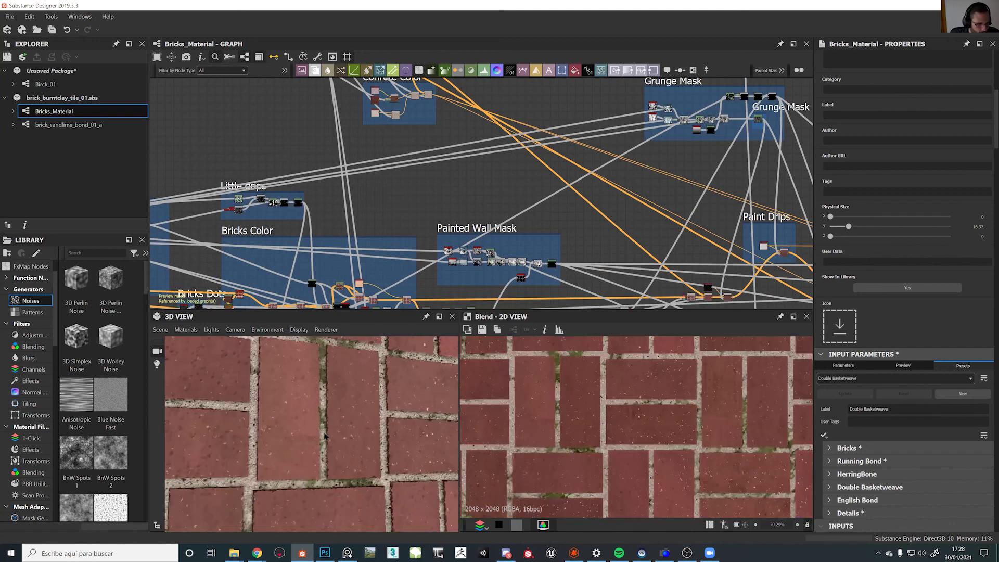
pyautogui.moveTo(324, 436); pyautogui.dragTo(309, 452)
# Apply the Heading Bond preset and view its brick pattern in 3D
pyautogui.click(886, 382)
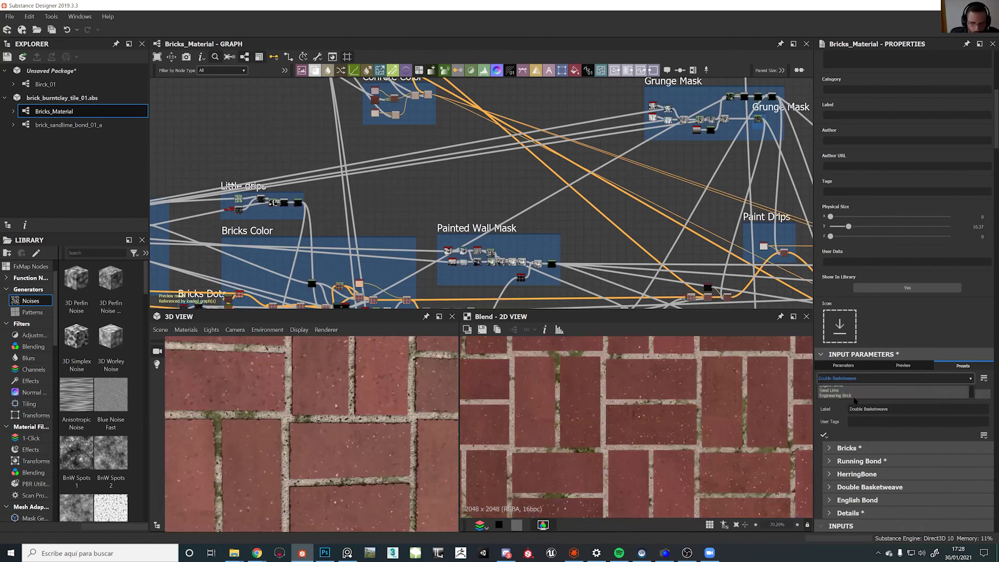
pyautogui.click(839, 417)
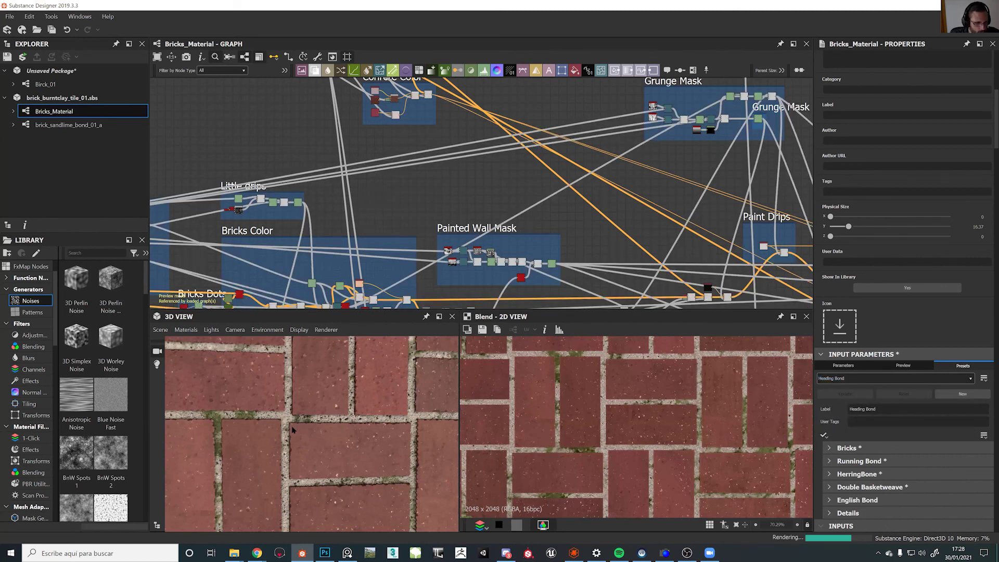
pyautogui.scroll(-5, 291, 430)
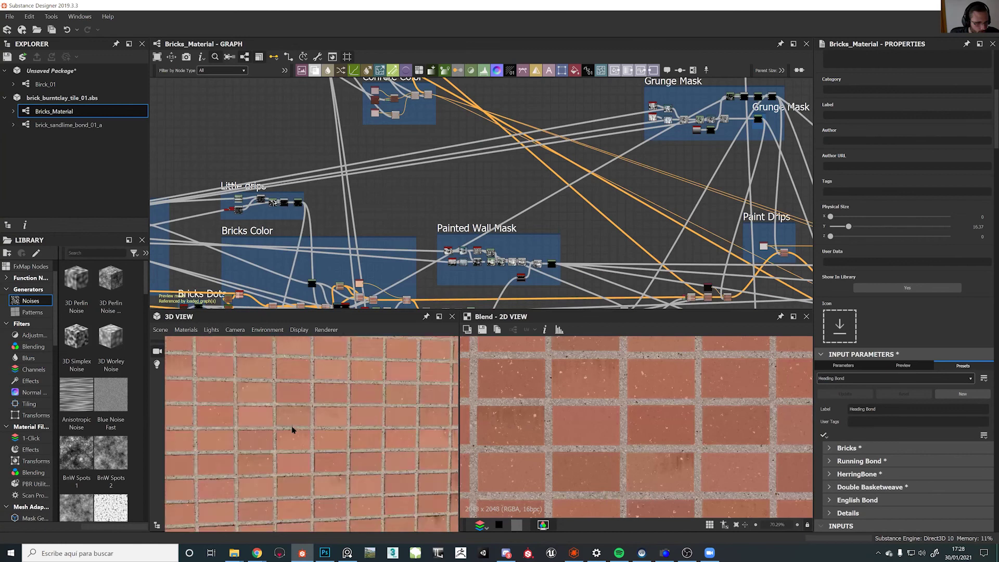
# Apply the English Bond preset and inspect its bricks and joints on the 3D cube from several angles and distances
pyautogui.click(871, 383)
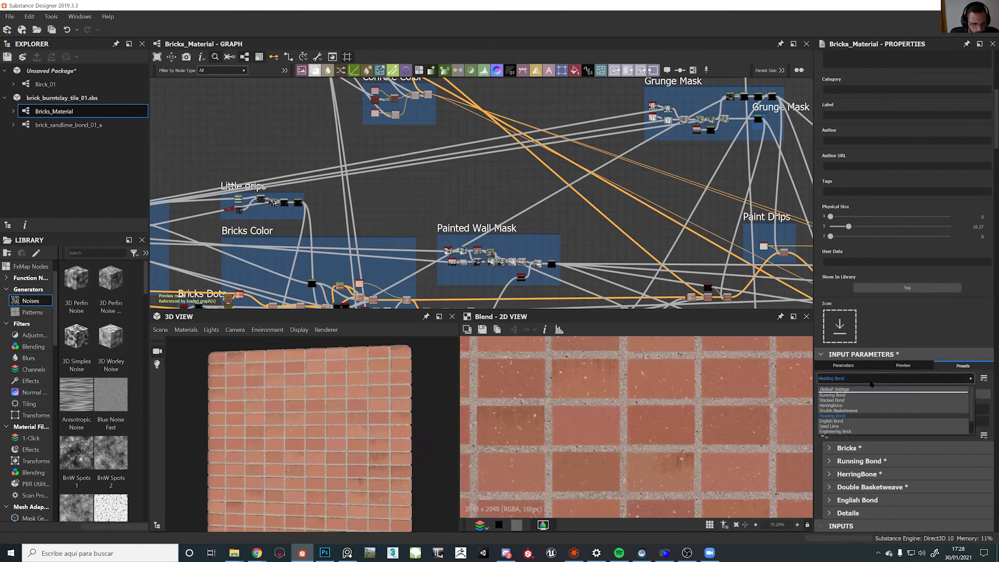
pyautogui.click(835, 421)
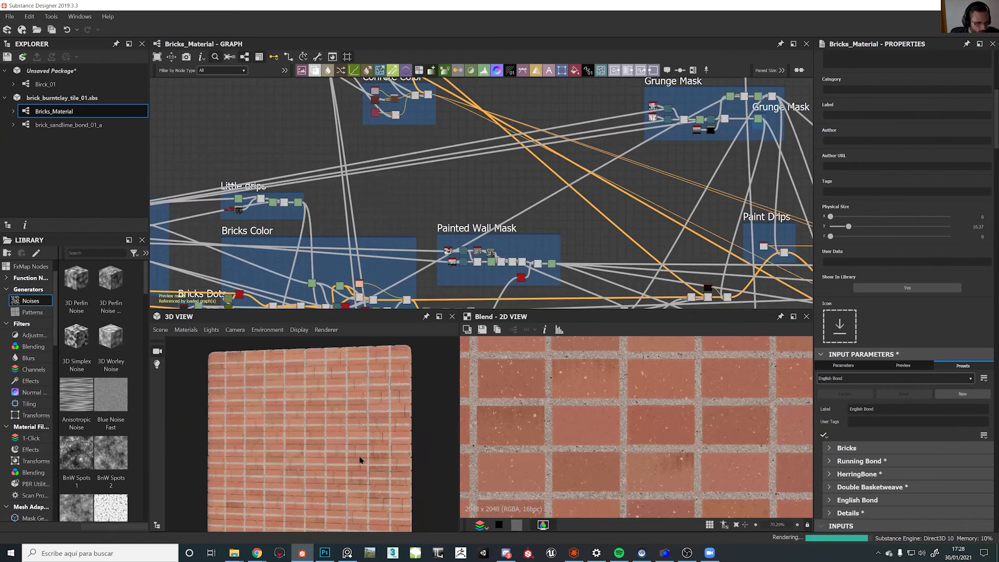
pyautogui.moveTo(346, 430)
pyautogui.mouseDown()
pyautogui.moveTo(300, 414)
pyautogui.moveTo(358, 440)
pyautogui.mouseUp()
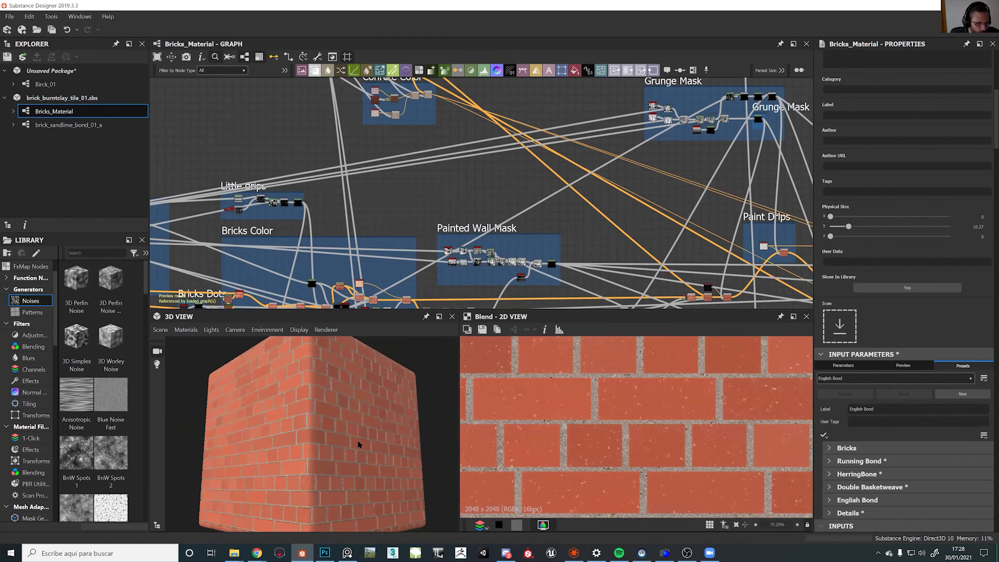
pyautogui.scroll(8, 355, 443)
pyautogui.scroll(-8, 386, 436)
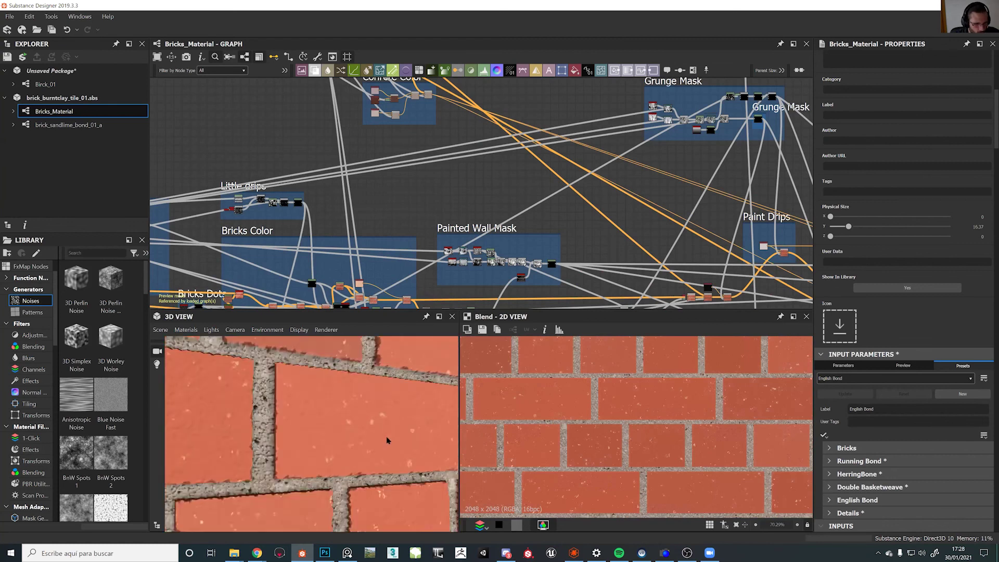
pyautogui.moveTo(387, 438); pyautogui.dragTo(223, 453)
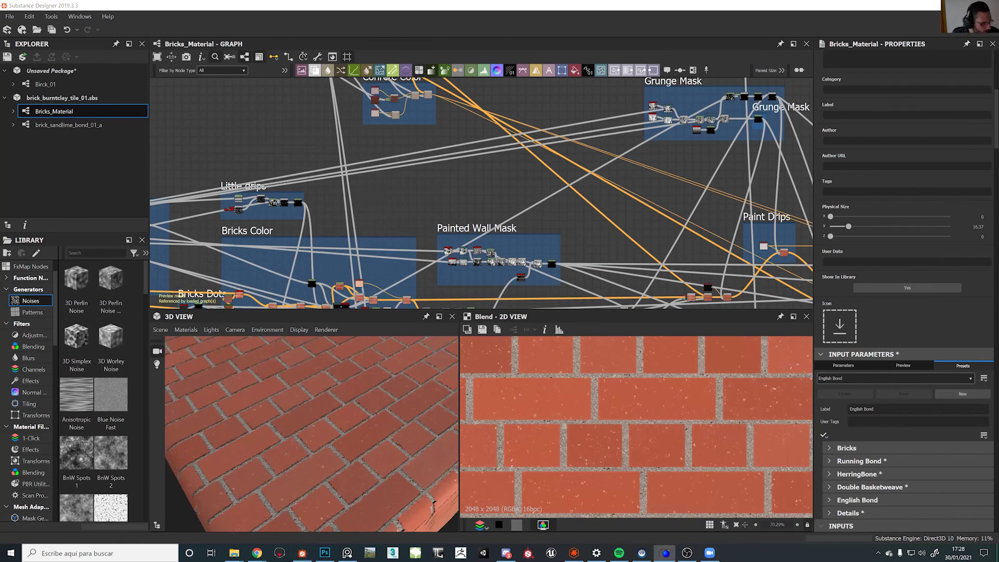
pyautogui.moveTo(333, 449); pyautogui.dragTo(344, 412)
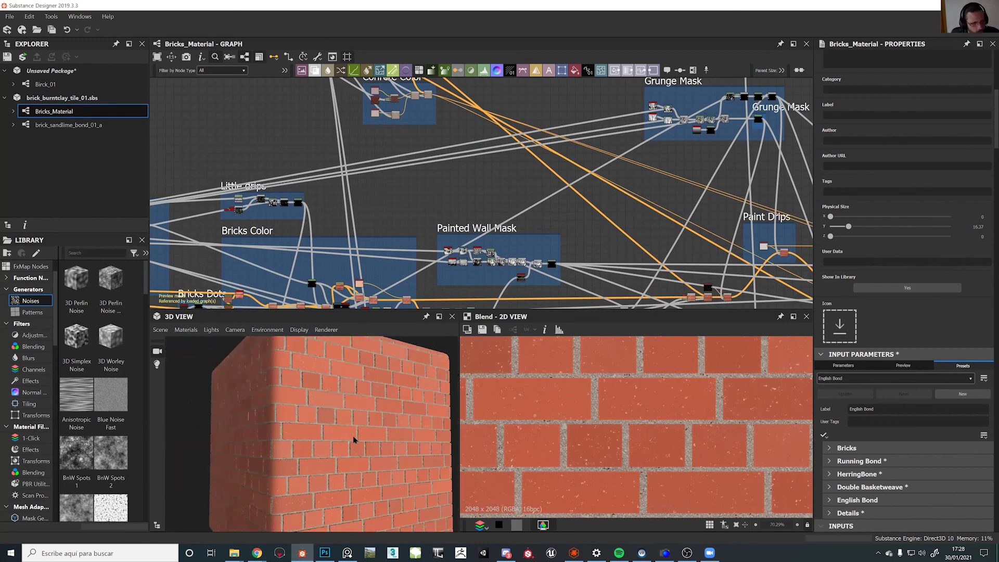
pyautogui.scroll(5, 348, 457)
pyautogui.scroll(-5, 348, 457)
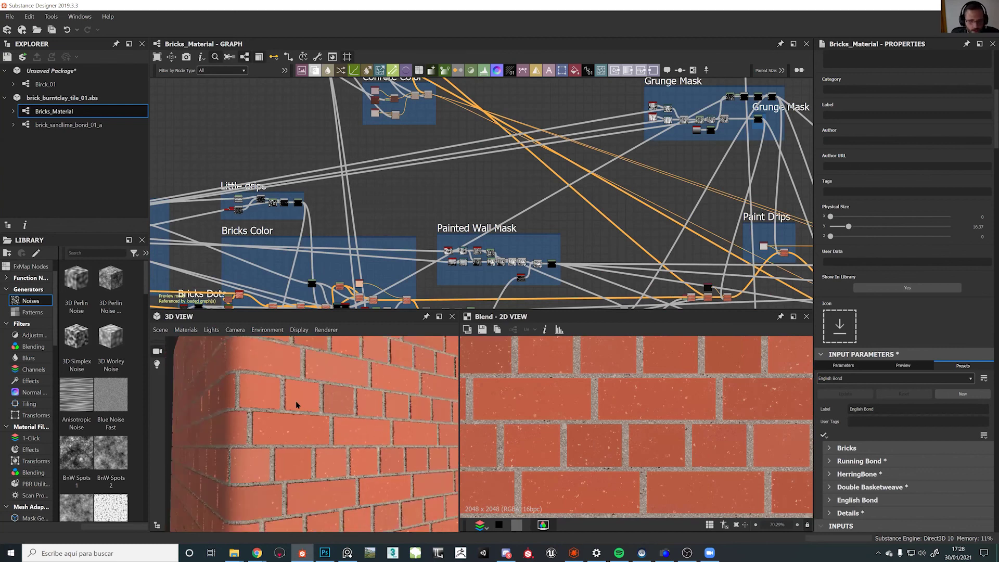
pyautogui.scroll(-5, 291, 401)
pyautogui.moveTo(291, 400); pyautogui.dragTo(316, 418)
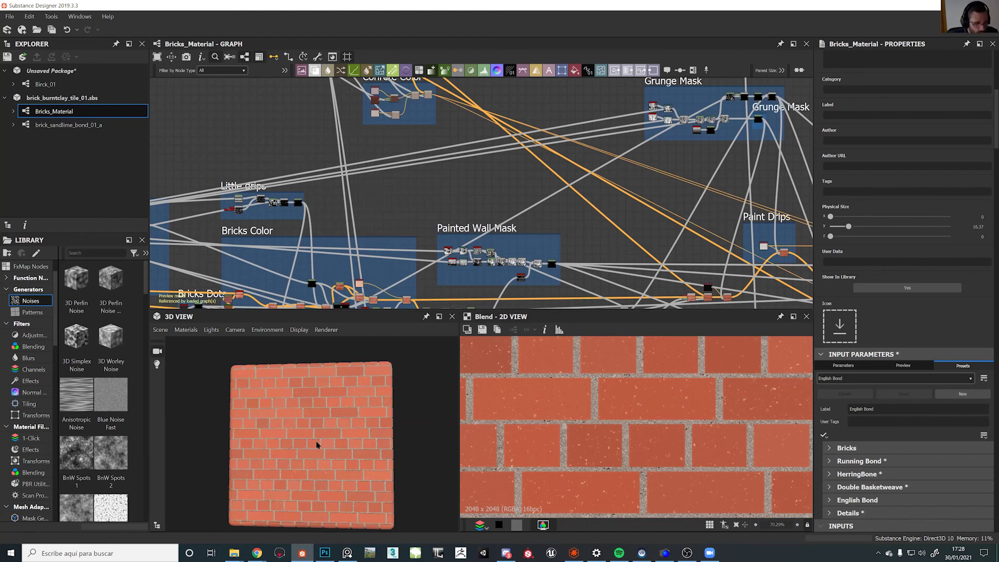
# Apply the Send Lime preset and view its bricks on the 3D cube at an angle
pyautogui.click(885, 378)
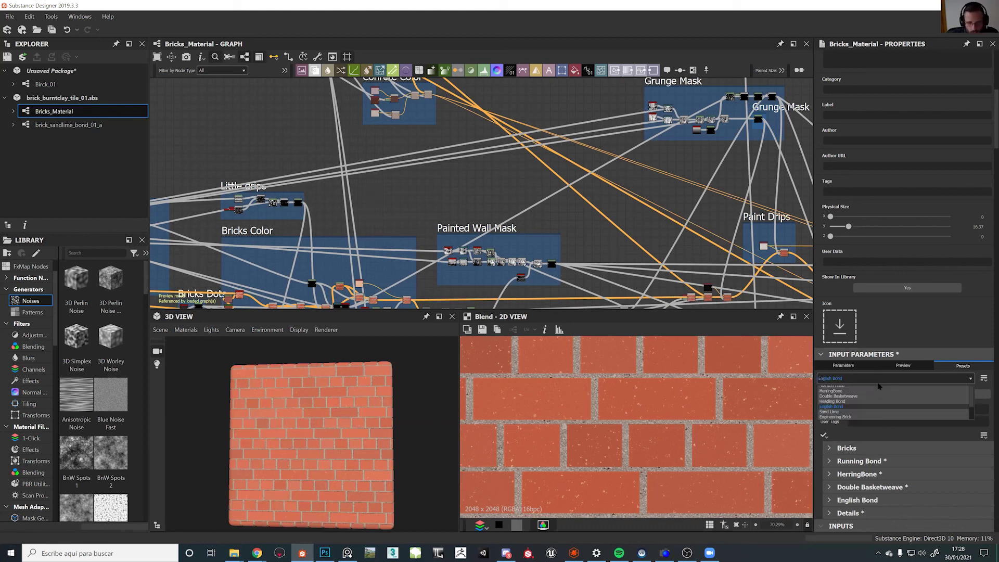
pyautogui.click(851, 422)
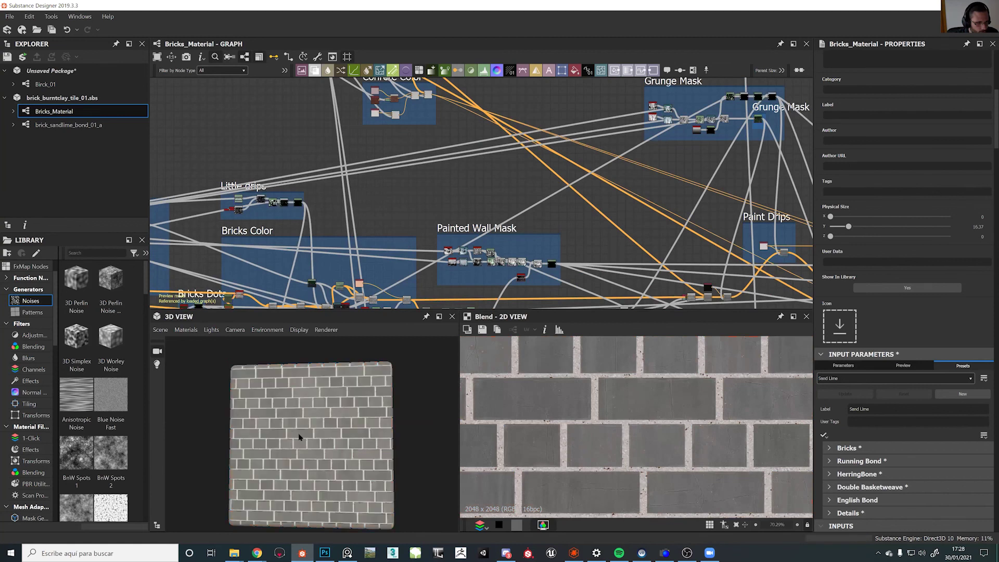
pyautogui.moveTo(310, 428); pyautogui.dragTo(363, 428)
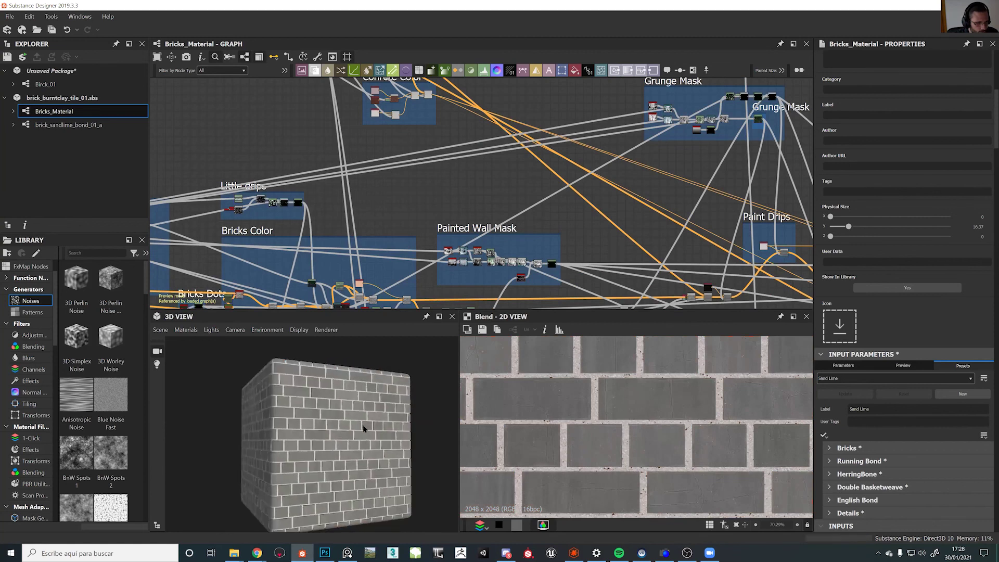
# Reset the graph to Default Settings, reapply the Send Lime preset and inspect its running brick pattern in 3D
pyautogui.click(883, 381)
pyautogui.click(846, 390)
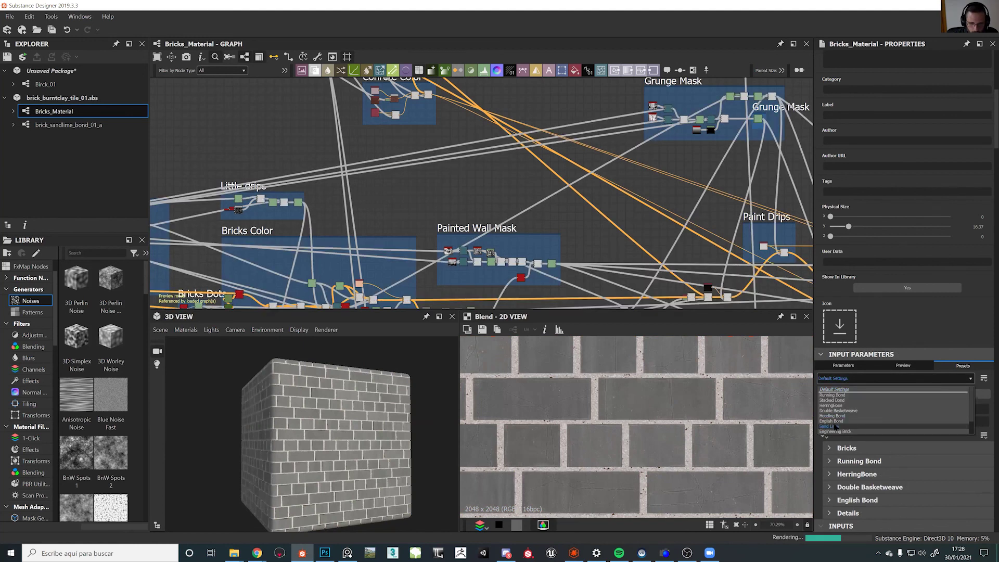
pyautogui.click(833, 427)
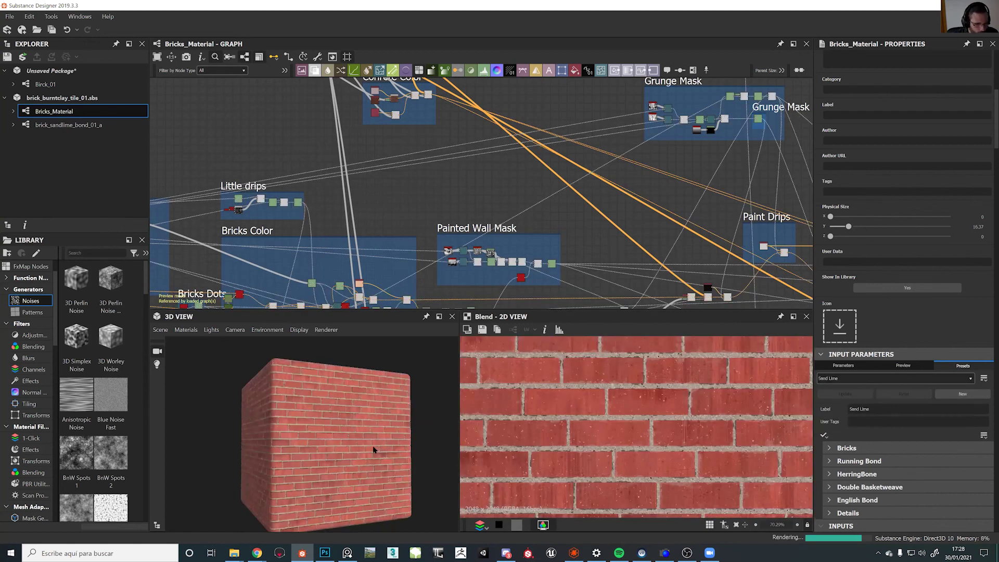
pyautogui.moveTo(366, 442); pyautogui.dragTo(396, 452)
pyautogui.scroll(6, 323, 452)
pyautogui.scroll(-5, 320, 454)
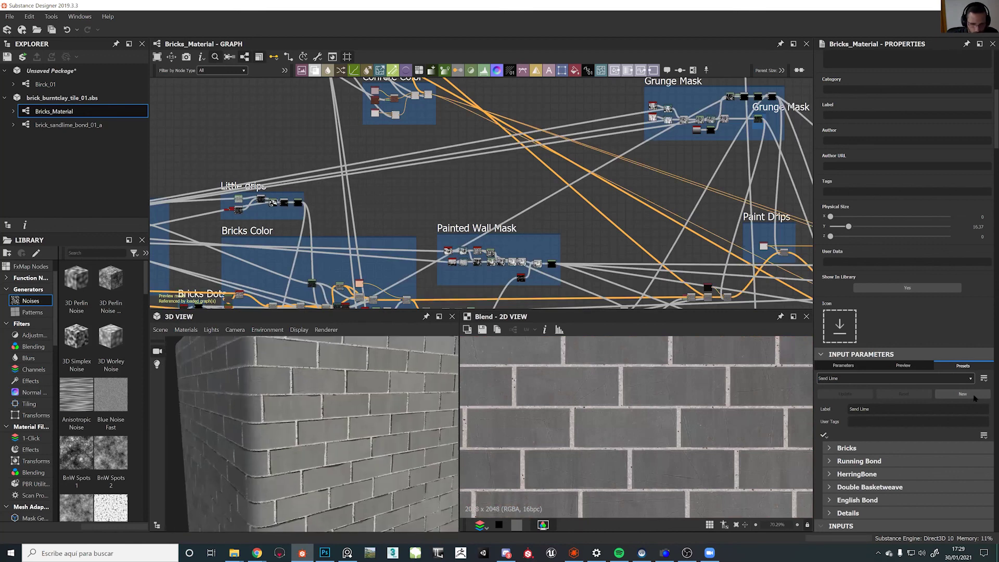
# Apply the Engineering Brick preset and inspect its brick surface and thin joints up close in 3D
pyautogui.click(892, 379)
pyautogui.click(858, 421)
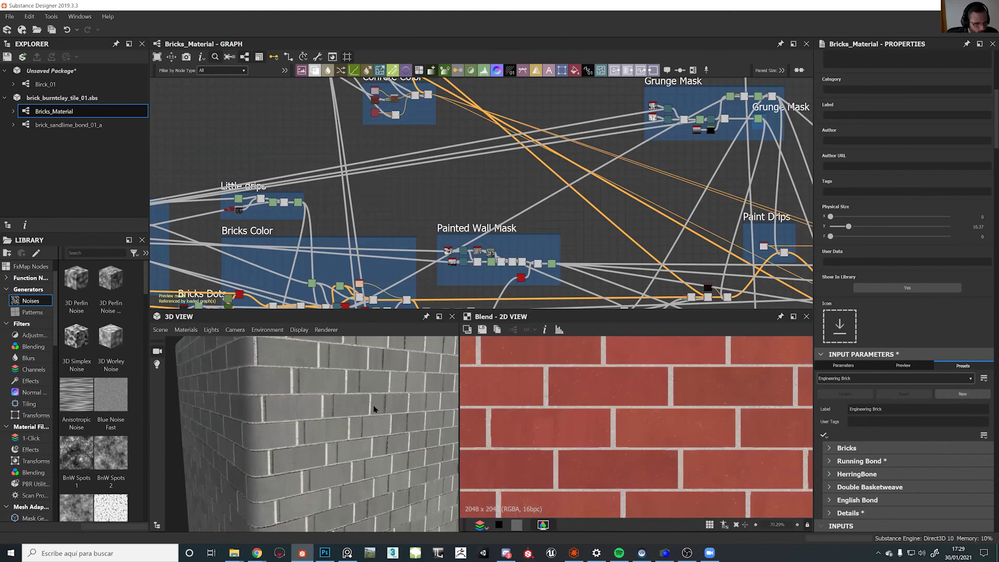
pyautogui.moveTo(357, 435); pyautogui.dragTo(304, 449)
pyautogui.scroll(-5, 346, 448)
pyautogui.scroll(5, 304, 452)
pyautogui.scroll(3, 326, 433)
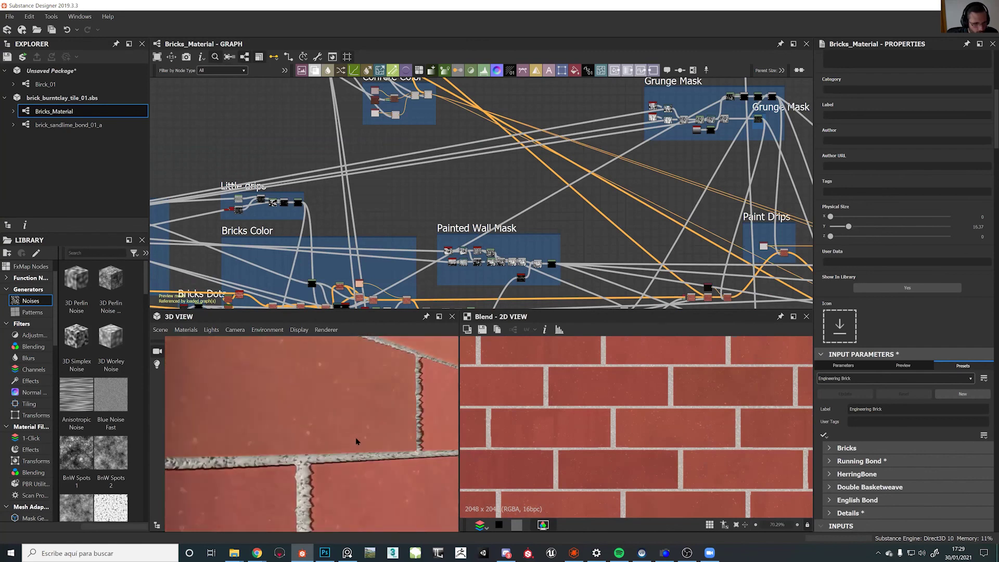
pyautogui.scroll(-5, 374, 443)
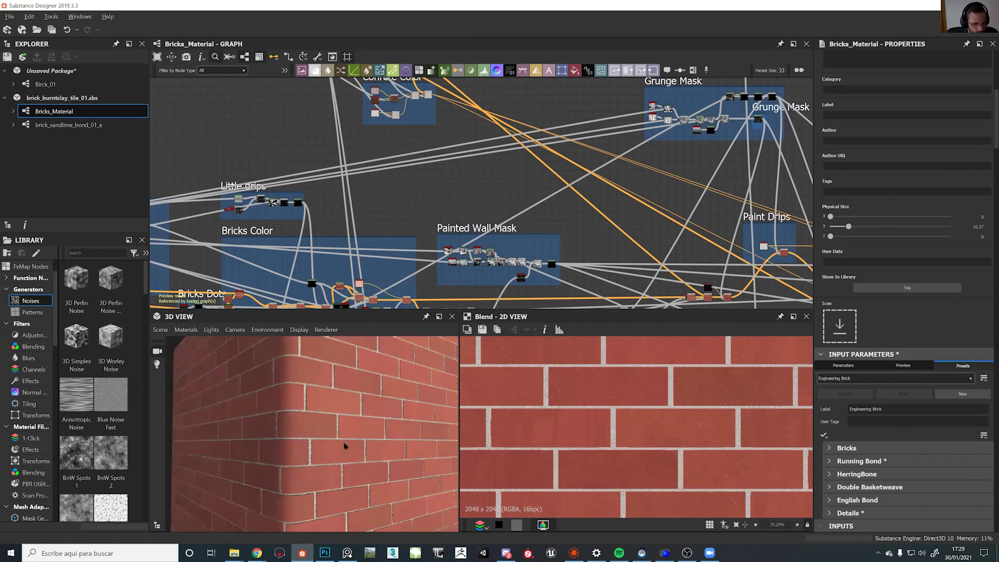
# Apply the Fly Ash preset and view its blocks on the 3D cube
pyautogui.click(873, 379)
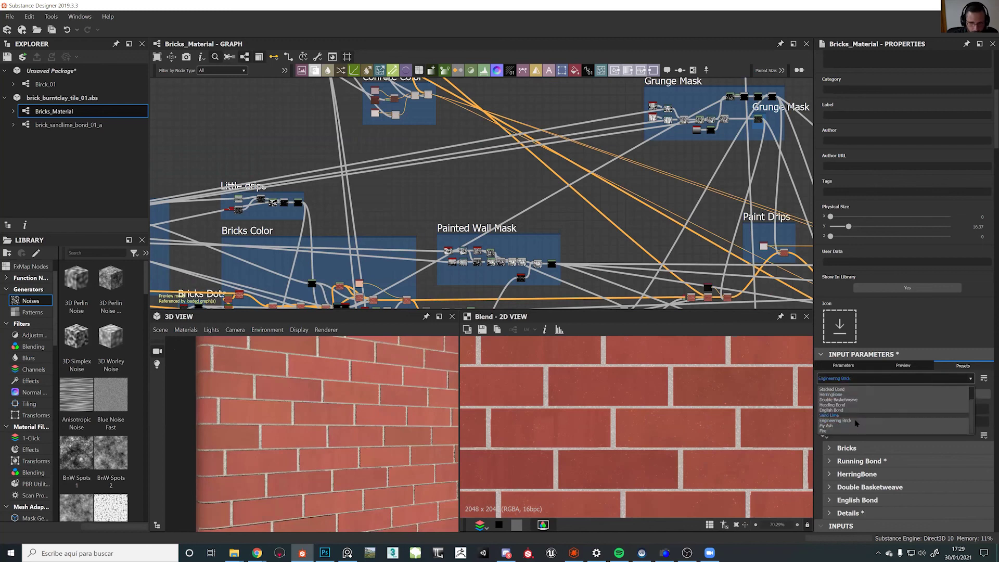
pyautogui.click(853, 424)
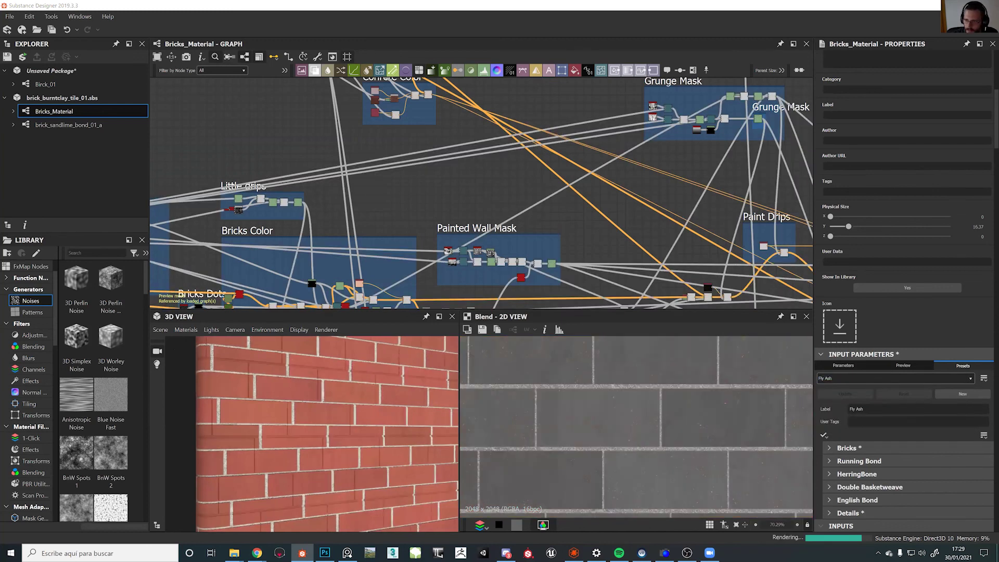
pyautogui.moveTo(337, 414); pyautogui.dragTo(364, 413)
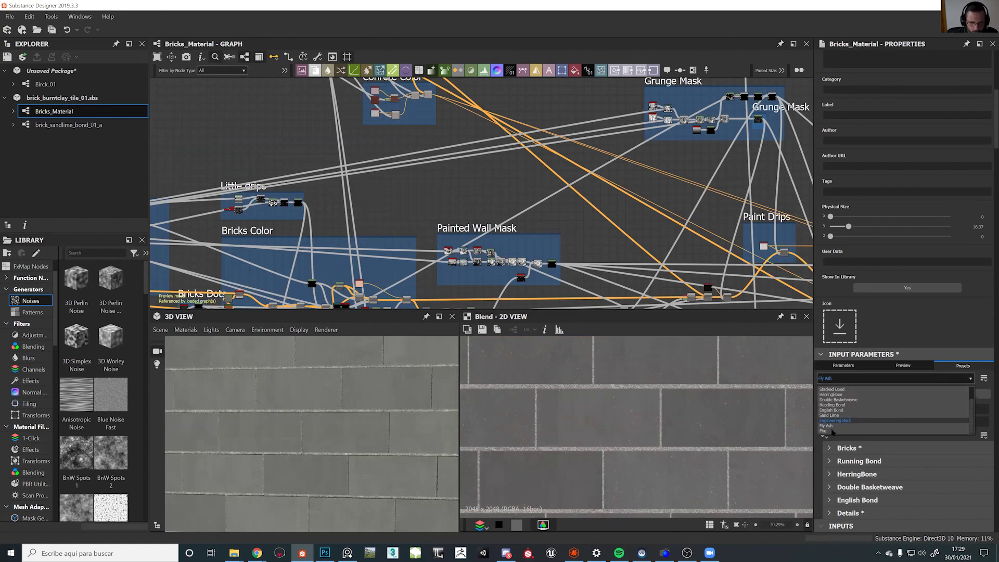
# Apply the Fire preset and examine its bricks and joints on the 3D cube from different angles and distances
pyautogui.click(843, 431)
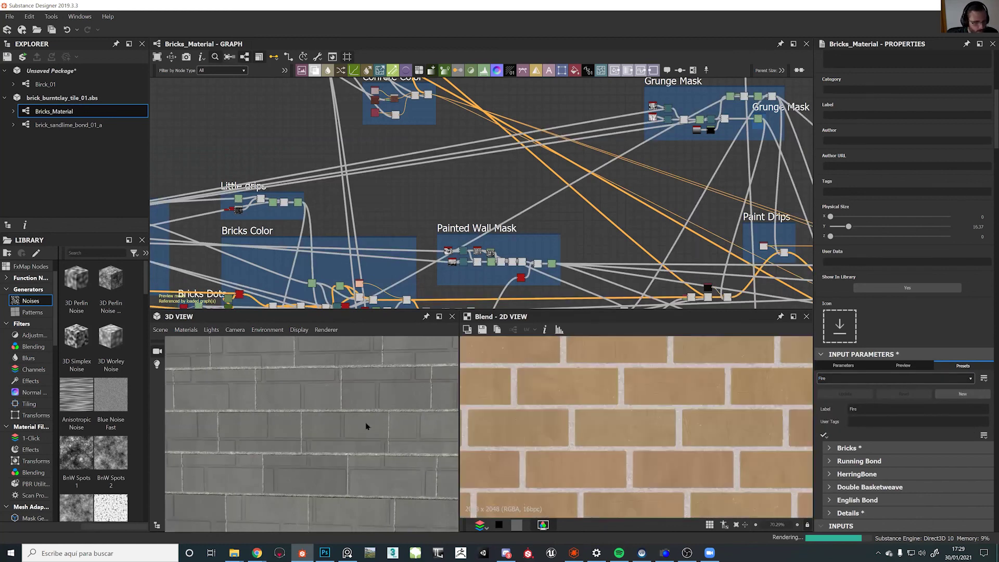
pyautogui.scroll(-4, 376, 415)
pyautogui.moveTo(376, 415)
pyautogui.mouseDown()
pyautogui.moveTo(386, 419)
pyautogui.moveTo(367, 421)
pyautogui.mouseUp()
pyautogui.keyDown('ctrl'); pyautogui.keyDown('shift'); pyautogui.moveTo(397, 428); pyautogui.dragTo(373, 435, button='right'); pyautogui.keyUp('shift'); pyautogui.keyUp('ctrl')
pyautogui.scroll(4, 373, 435)
pyautogui.moveTo(373, 436); pyautogui.dragTo(322, 414)
pyautogui.keyDown('ctrl'); pyautogui.keyDown('shift'); pyautogui.moveTo(321, 413); pyautogui.dragTo(366, 423, button='right'); pyautogui.keyUp('shift'); pyautogui.keyUp('ctrl')
pyautogui.scroll(-4, 353, 422)
pyautogui.moveTo(353, 424); pyautogui.dragTo(394, 329)
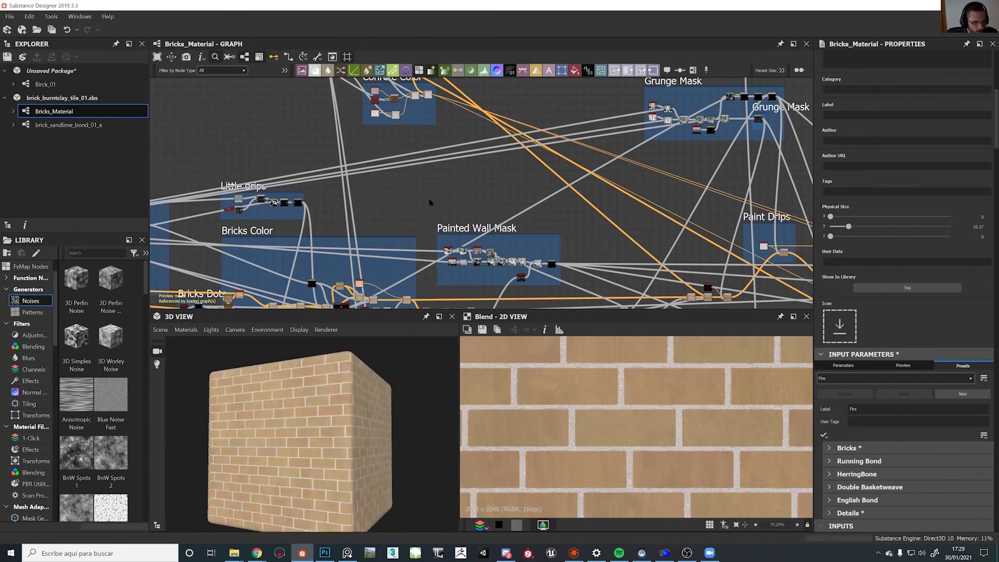
# Examine the output end of the graph, including the color Blend nodes, Normal Map and Random Roughness Variation frames
pyautogui.scroll(-5, 666, 240)
pyautogui.moveTo(667, 241); pyautogui.dragTo(731, 213, button='middle')
pyautogui.moveTo(632, 94); pyautogui.dragTo(476, 143, button='middle')
pyautogui.moveTo(754, 307); pyautogui.dragTo(593, 223, button='middle')
pyautogui.scroll(8, 594, 262)
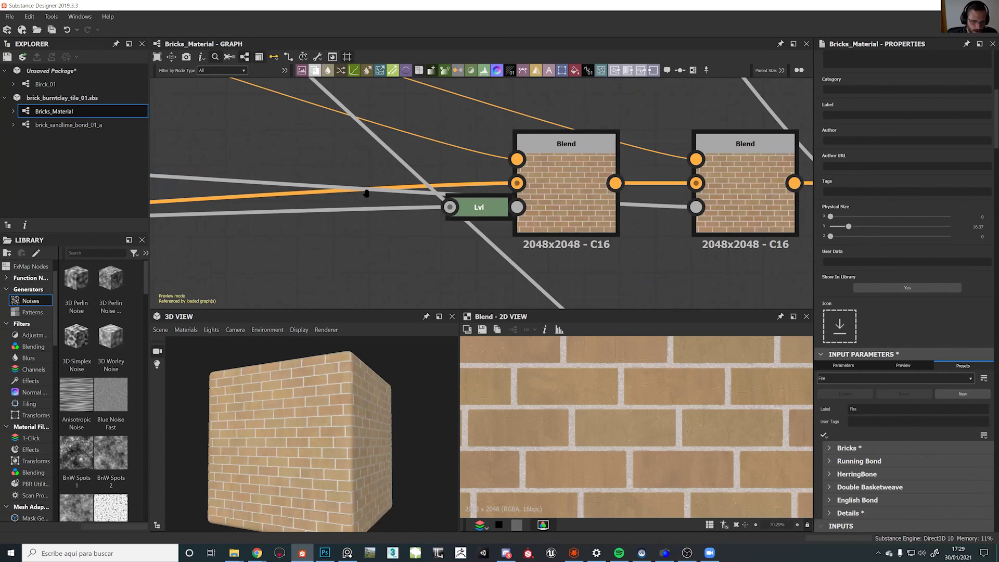
pyautogui.scroll(-8, 498, 220)
pyautogui.scroll(8, 389, 152)
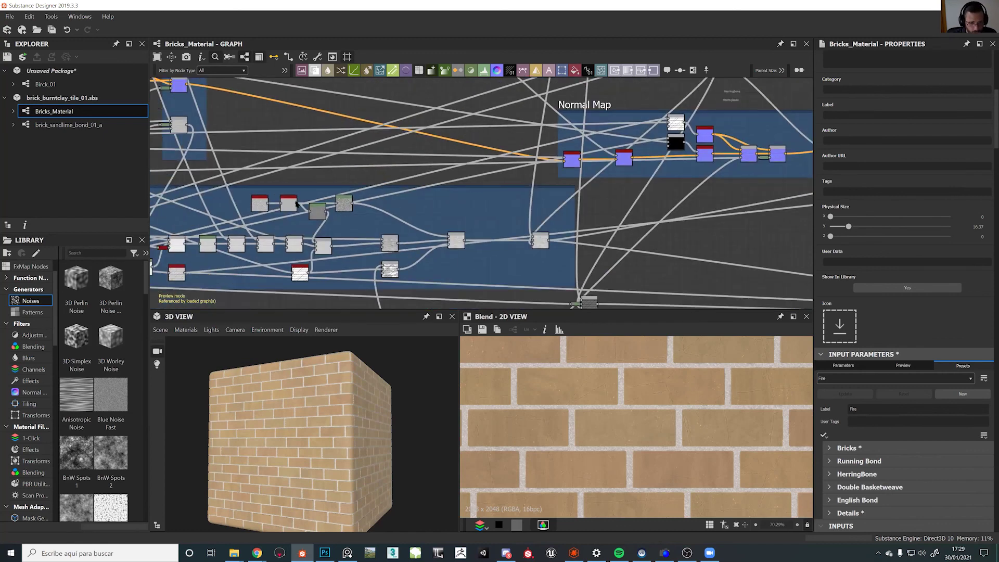
pyautogui.moveTo(262, 197); pyautogui.dragTo(185, 190, button='middle')
pyautogui.moveTo(791, 203); pyautogui.dragTo(423, 144, button='middle')
pyautogui.scroll(-1, 344, 283)
pyautogui.scroll(-5, 427, 156)
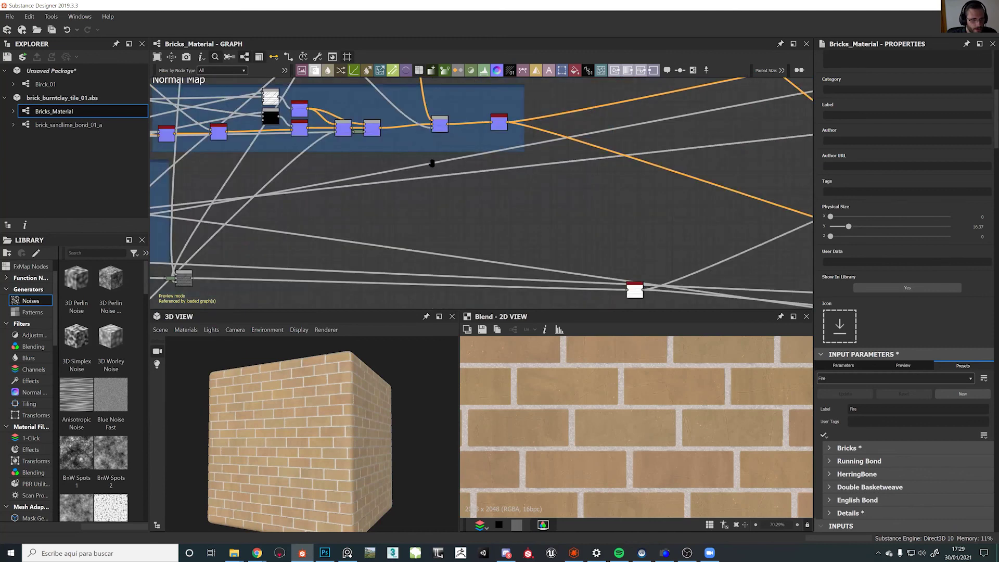
pyautogui.scroll(6, 482, 232)
pyautogui.scroll(4, 482, 224)
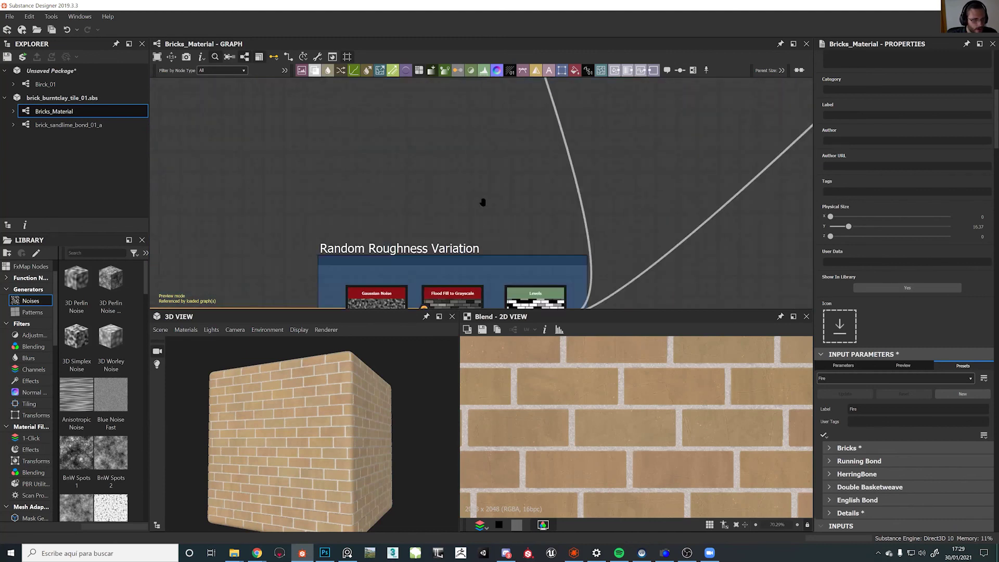
# Survey the whole graph layout and follow it from the Brick Shape frame to the FloodFill and Bricks Grain frames
pyautogui.moveTo(484, 203); pyautogui.dragTo(520, 72, button='middle')
pyautogui.scroll(-7, 412, 225)
pyautogui.scroll(-6, 422, 237)
pyautogui.scroll(-1, 527, 229)
pyautogui.moveTo(496, 238); pyautogui.dragTo(646, 239, button='middle')
pyautogui.moveTo(591, 268); pyautogui.dragTo(594, 269, button='middle')
pyautogui.moveTo(151, 152); pyautogui.dragTo(407, 192, button='middle')
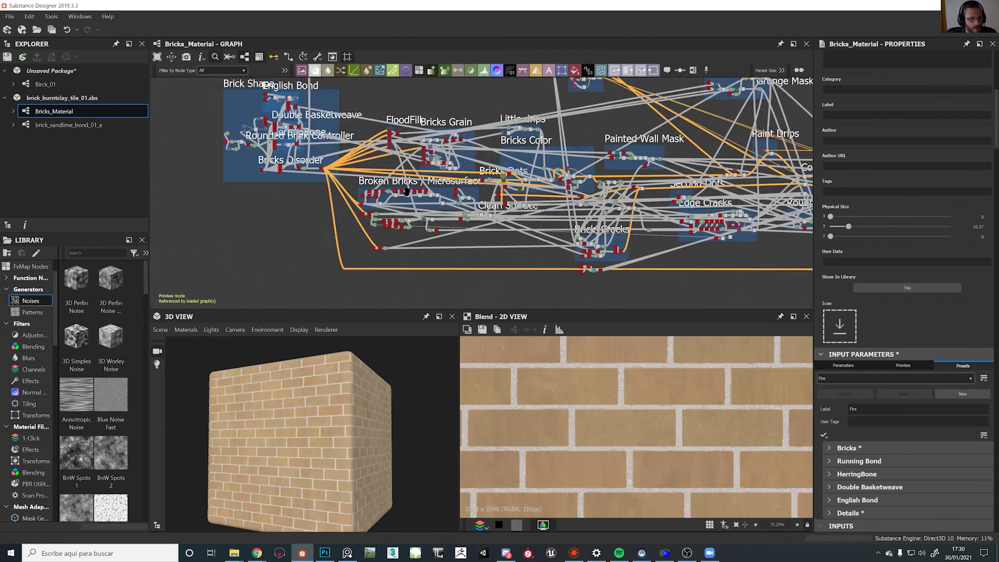
pyautogui.scroll(2, 341, 169)
pyautogui.moveTo(342, 170); pyautogui.dragTo(555, 241, button='middle')
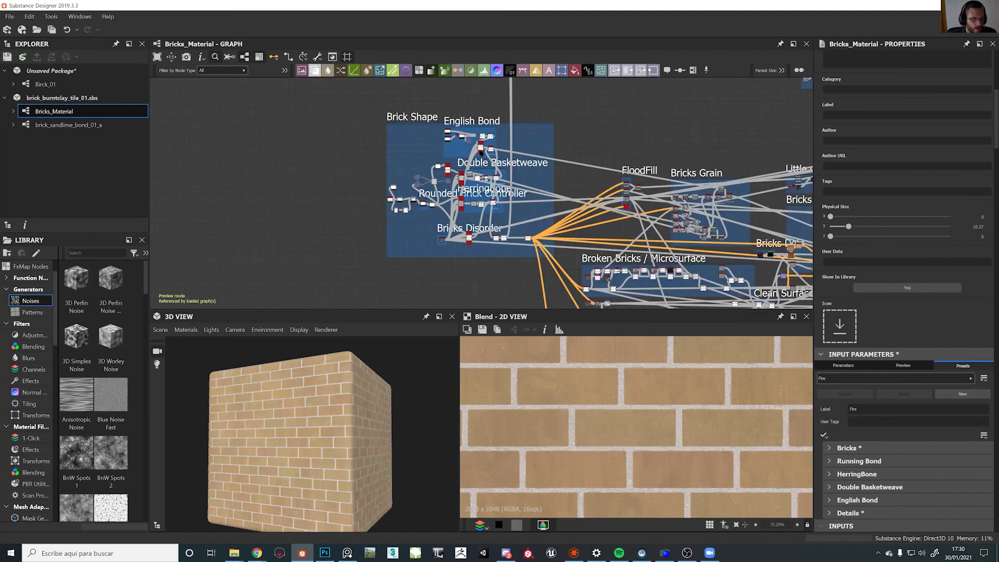
pyautogui.moveTo(615, 211); pyautogui.dragTo(426, 203, button='middle')
pyautogui.scroll(3, 427, 203)
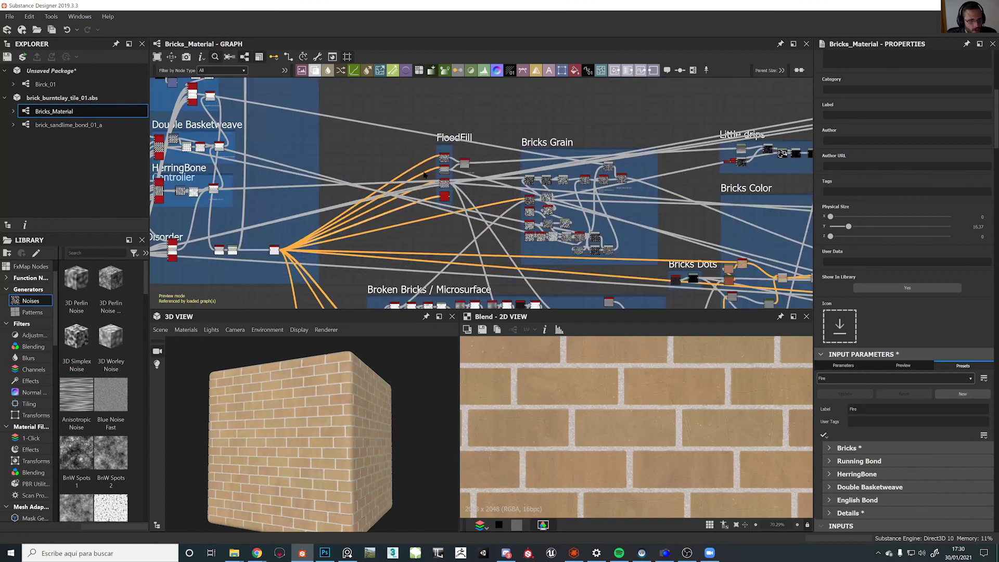
pyautogui.moveTo(521, 211); pyautogui.dragTo(365, 200, button='middle')
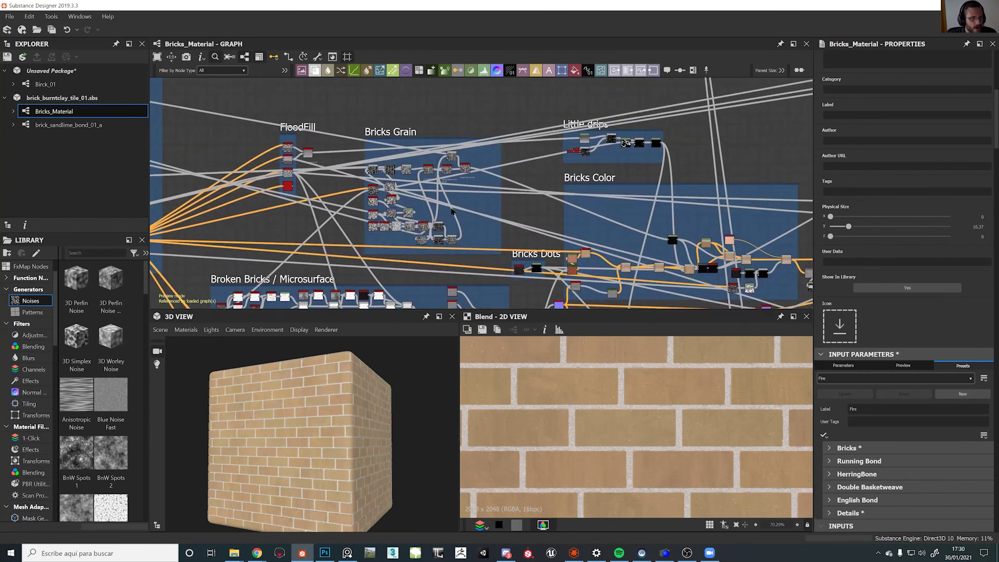
# Examine the Bricks Grain blends and their pattern switches for Herringbone, Double Basketweave and English Bond, plus the Bricks Color nodes
pyautogui.scroll(10, 431, 143)
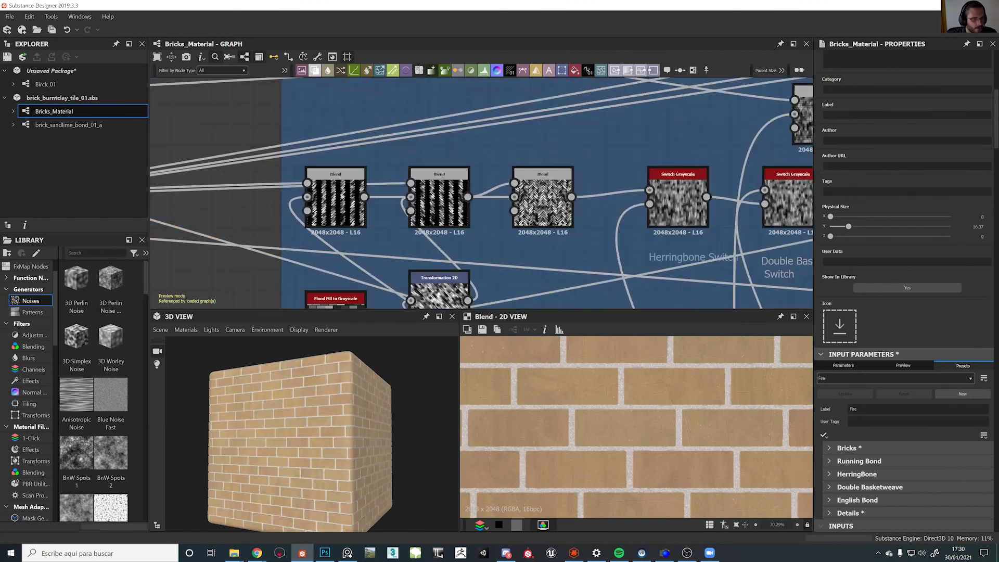
pyautogui.moveTo(589, 118); pyautogui.dragTo(299, 265, button='middle')
pyautogui.moveTo(582, 151); pyautogui.dragTo(560, 210, button='middle')
pyautogui.scroll(-6, 559, 210)
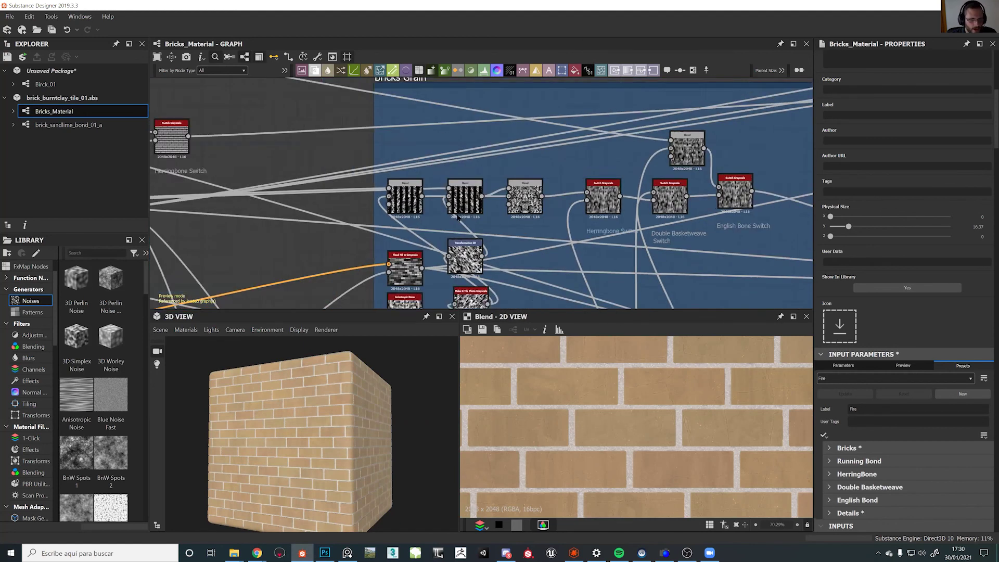
pyautogui.scroll(2, 597, 233)
pyautogui.scroll(-3, 597, 233)
pyautogui.moveTo(686, 169)
pyautogui.mouseDown(button='middle')
pyautogui.moveTo(585, 132)
pyautogui.moveTo(281, 103)
pyautogui.moveTo(458, 98)
pyautogui.mouseUp(button='middle')
pyautogui.scroll(-2, 664, 172)
pyautogui.scroll(4, 458, 98)
pyautogui.scroll(-3, 427, 183)
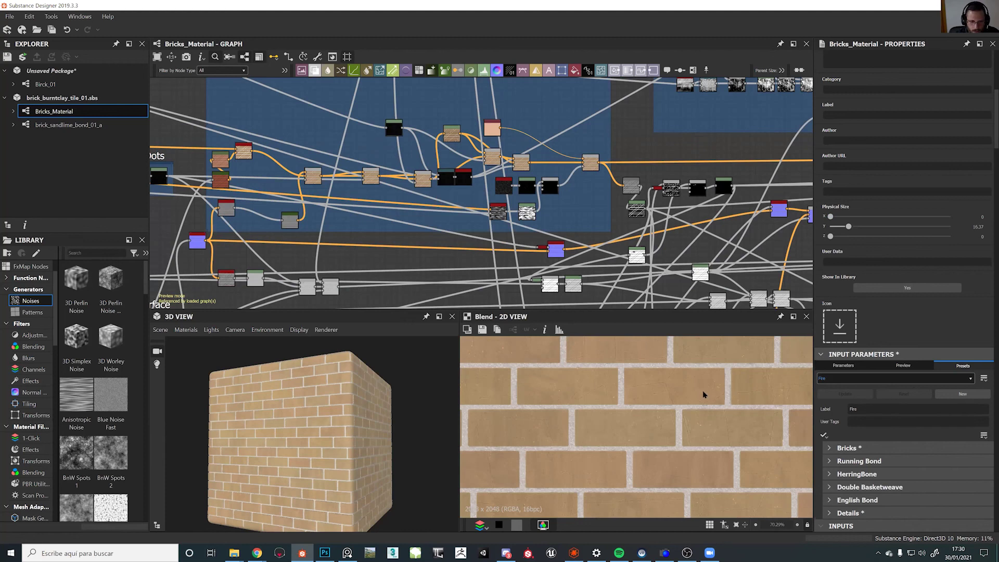
# Apply the HerringBone preset to the brick material
pyautogui.press('Down')
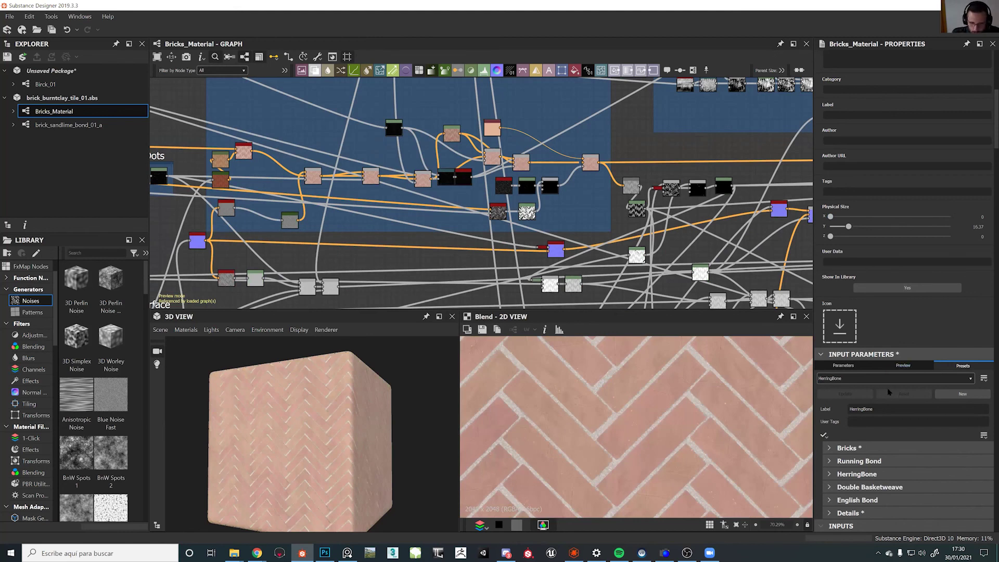
pyautogui.click(843, 378)
pyautogui.click(845, 406)
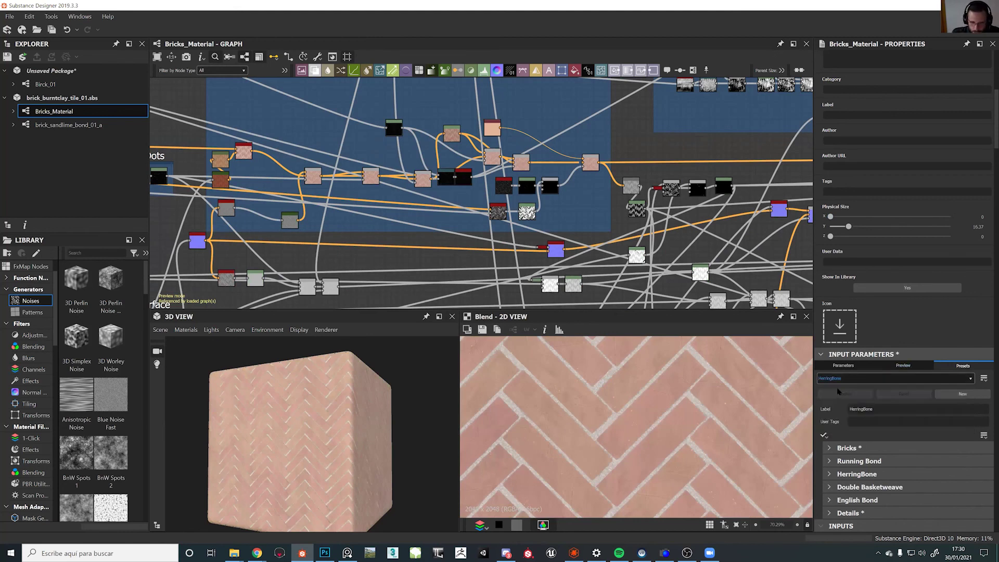
# Restore the default settings, reapply the HerringBone preset, and inspect the brick material up close on the cube
pyautogui.scroll(3, 836, 381)
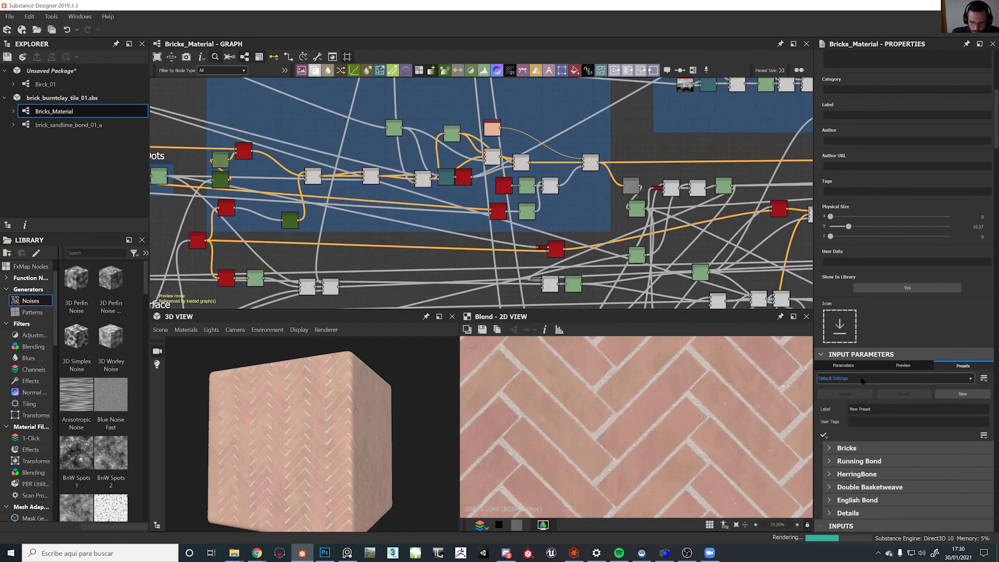
pyautogui.click(861, 379)
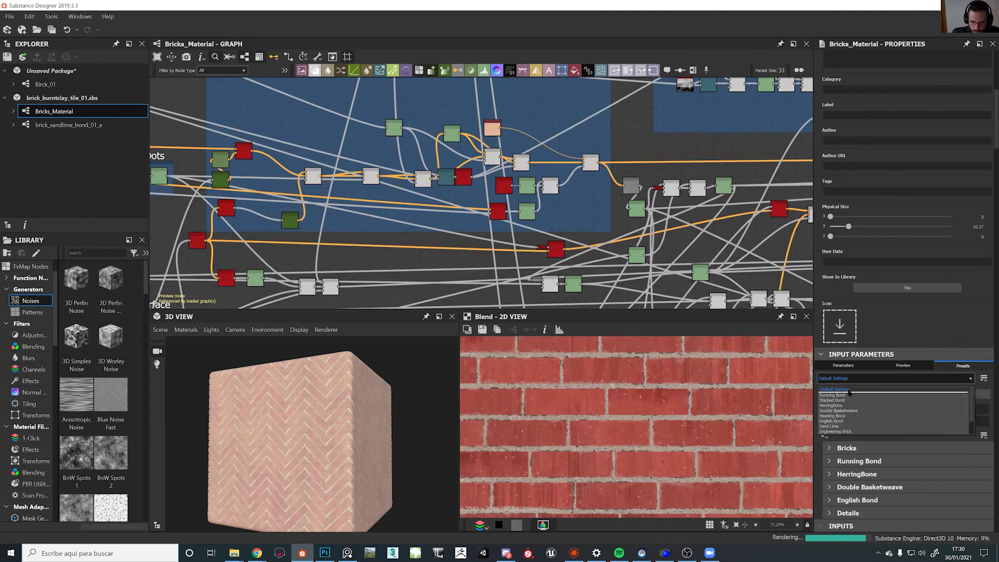
pyautogui.click(843, 406)
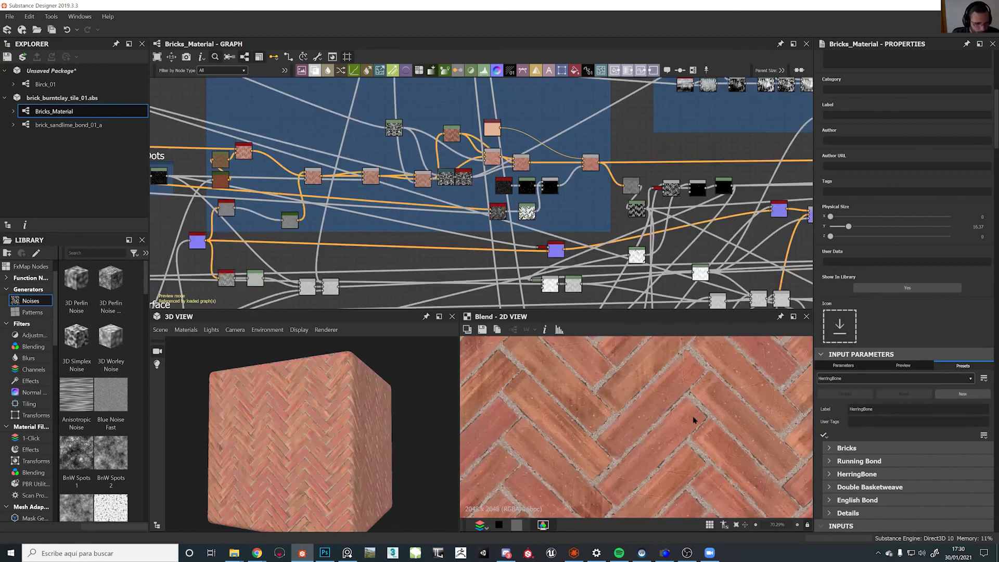
pyautogui.moveTo(327, 436)
pyautogui.mouseDown()
pyautogui.moveTo(384, 435)
pyautogui.moveTo(338, 442)
pyautogui.mouseUp()
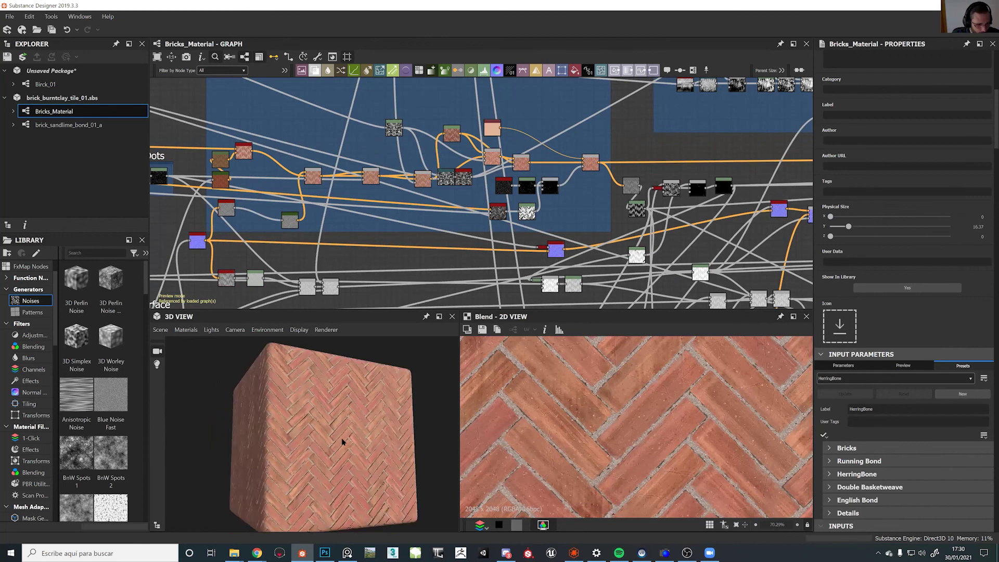
pyautogui.scroll(5, 324, 443)
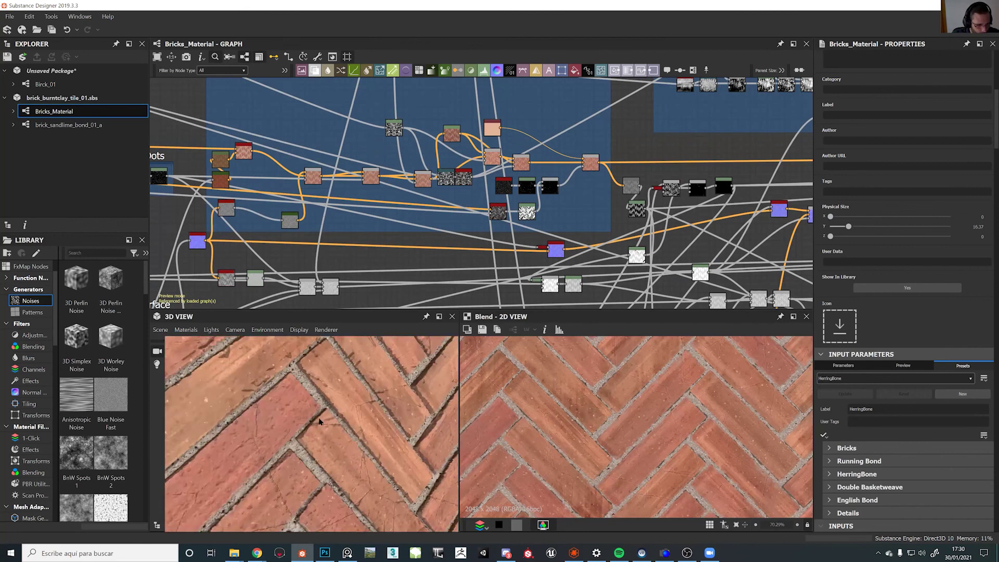
pyautogui.scroll(-5, 319, 421)
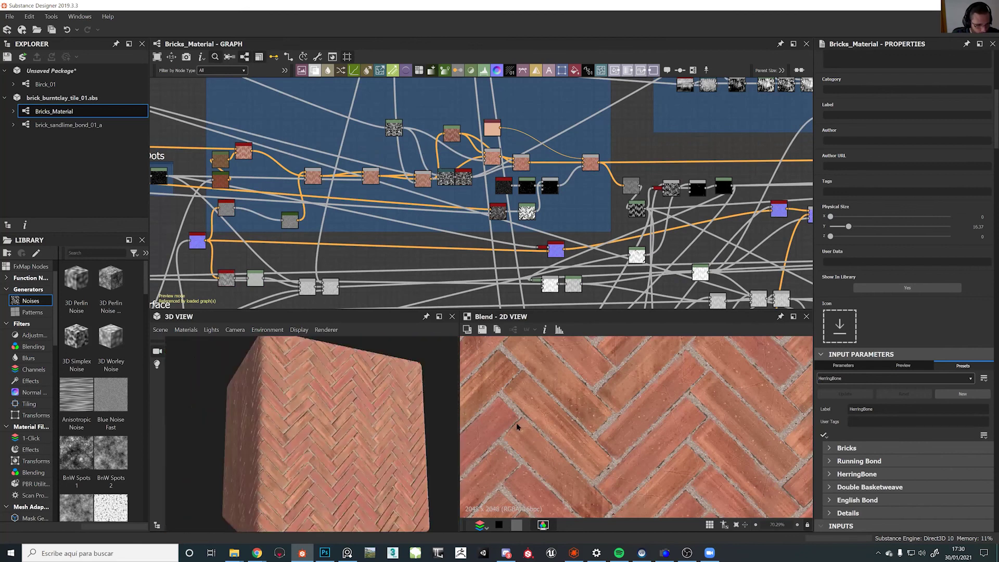
# Apply the Stacked Bond preset to the brick material and inspect it on the front of the cube
pyautogui.click(841, 379)
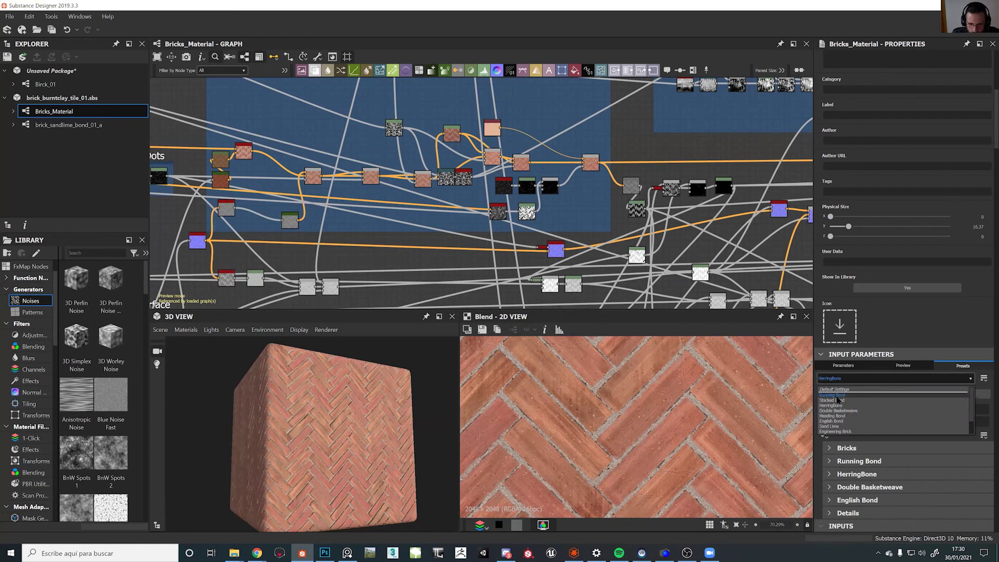
pyautogui.click(838, 400)
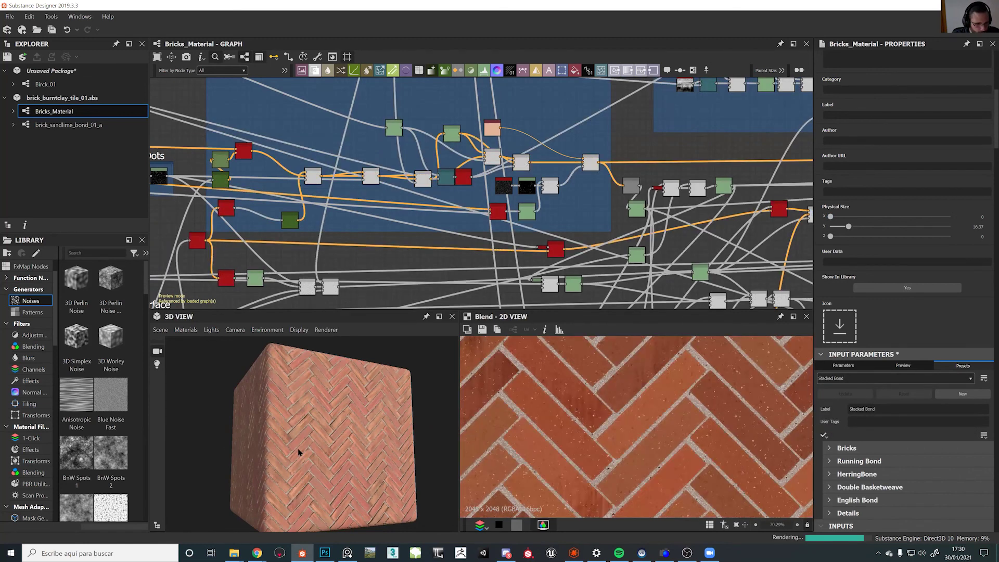
pyautogui.moveTo(315, 464); pyautogui.dragTo(299, 479)
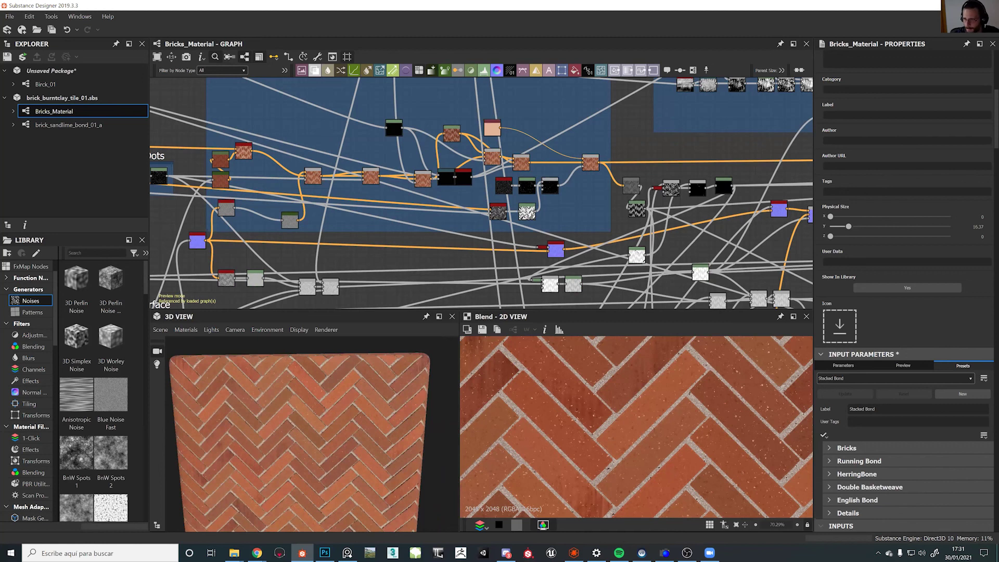